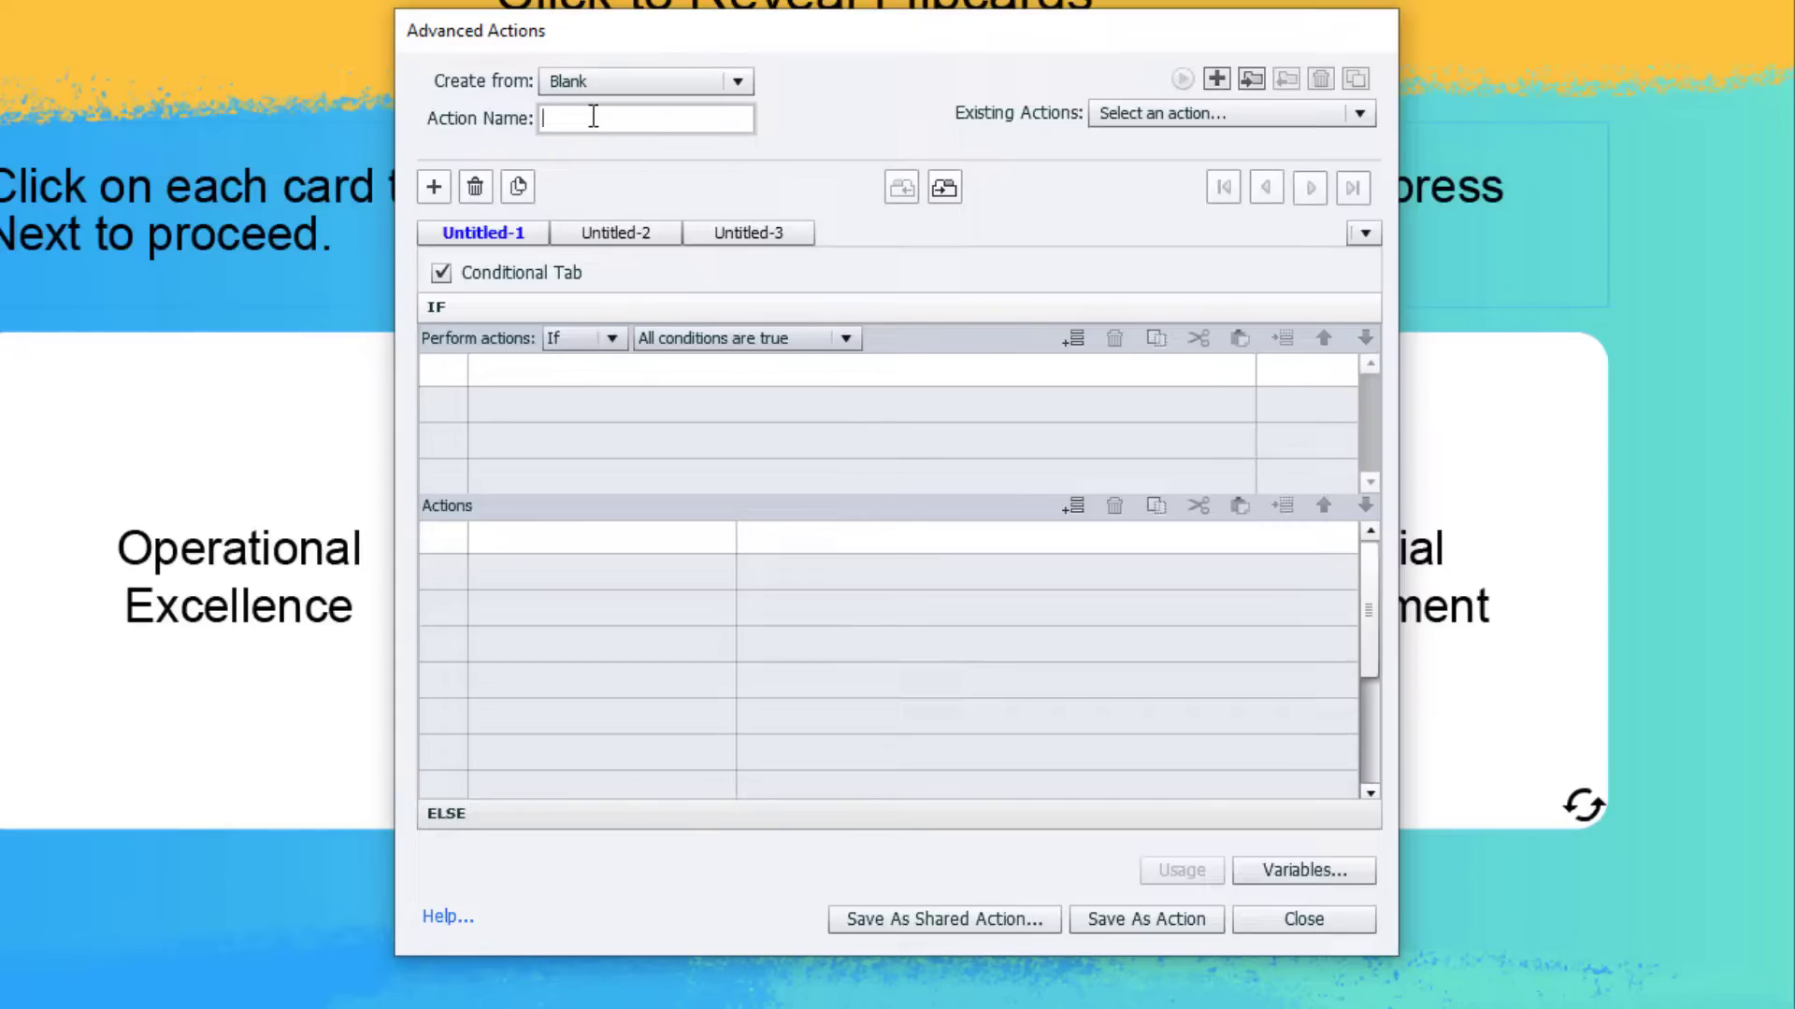
Name the action s02_fc01 and set its IF condition to variable _s02_fc01 is equal to literal 0.
{"action": "type", "text": "s02_fc01"}
{"action": "left_click", "coordinate": [507, 372]}
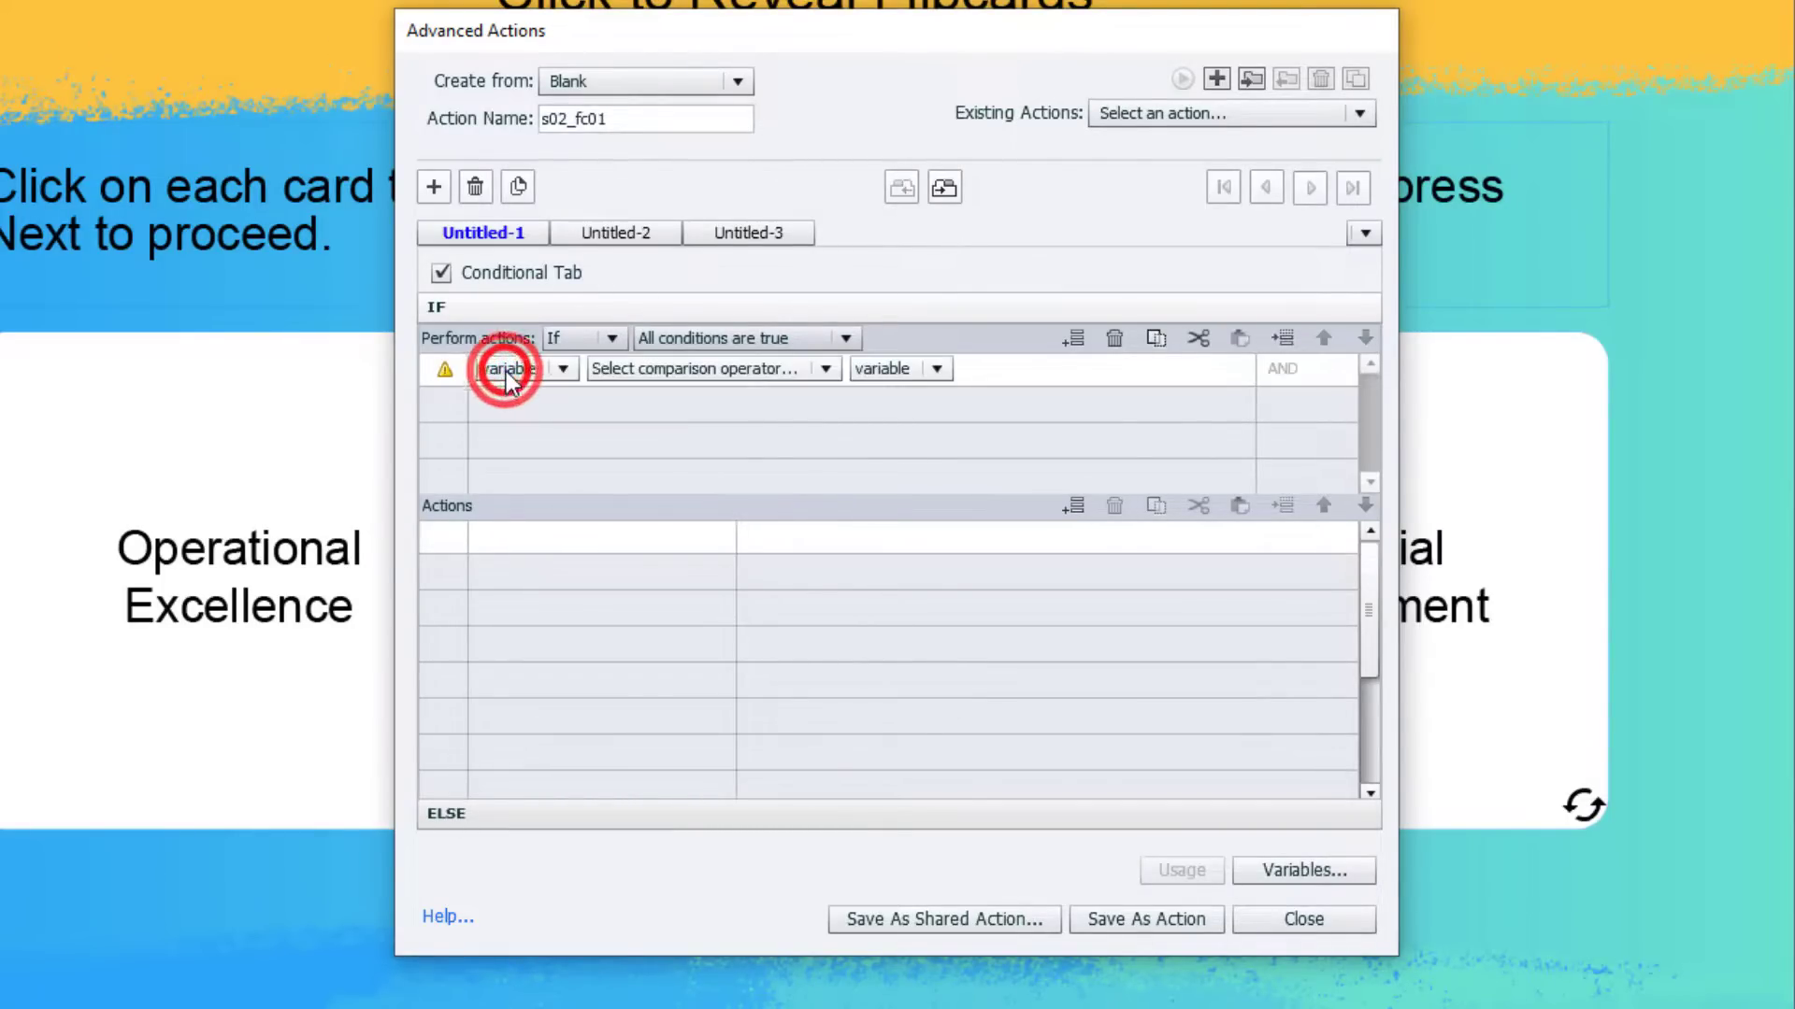
{"action": "left_click", "coordinate": [506, 372]}
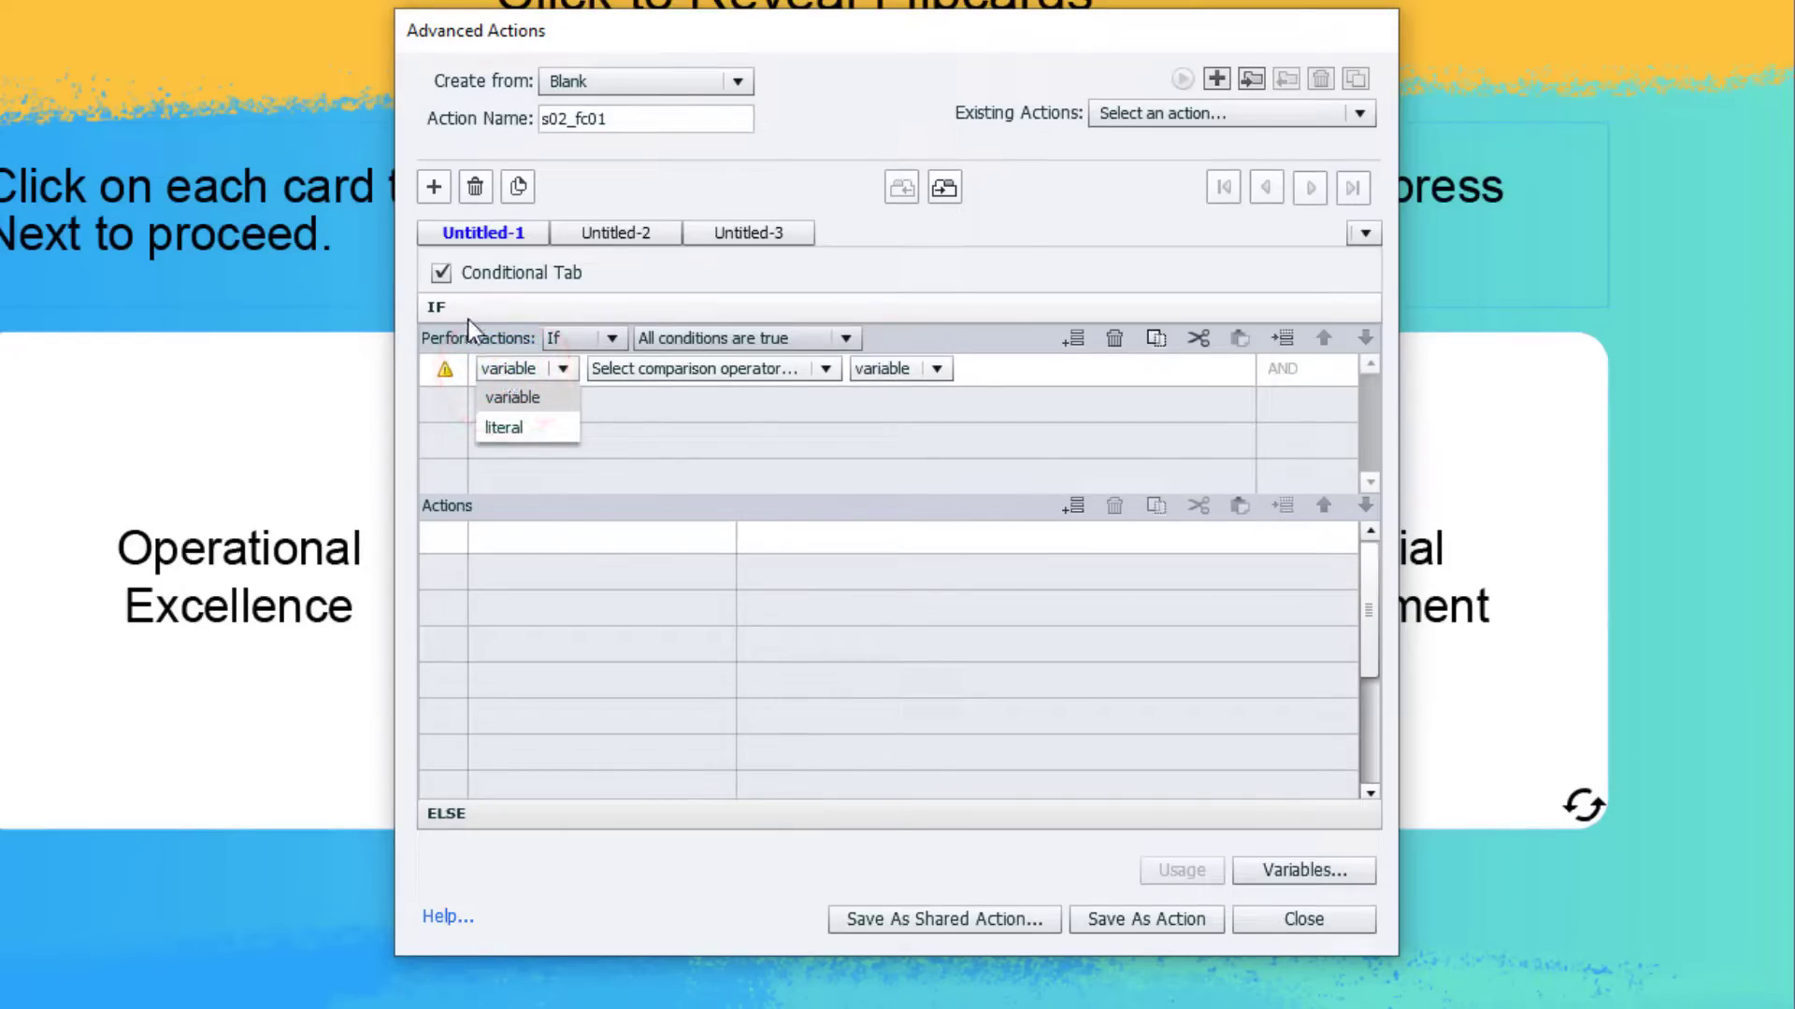
{"action": "left_click", "coordinate": [526, 400]}
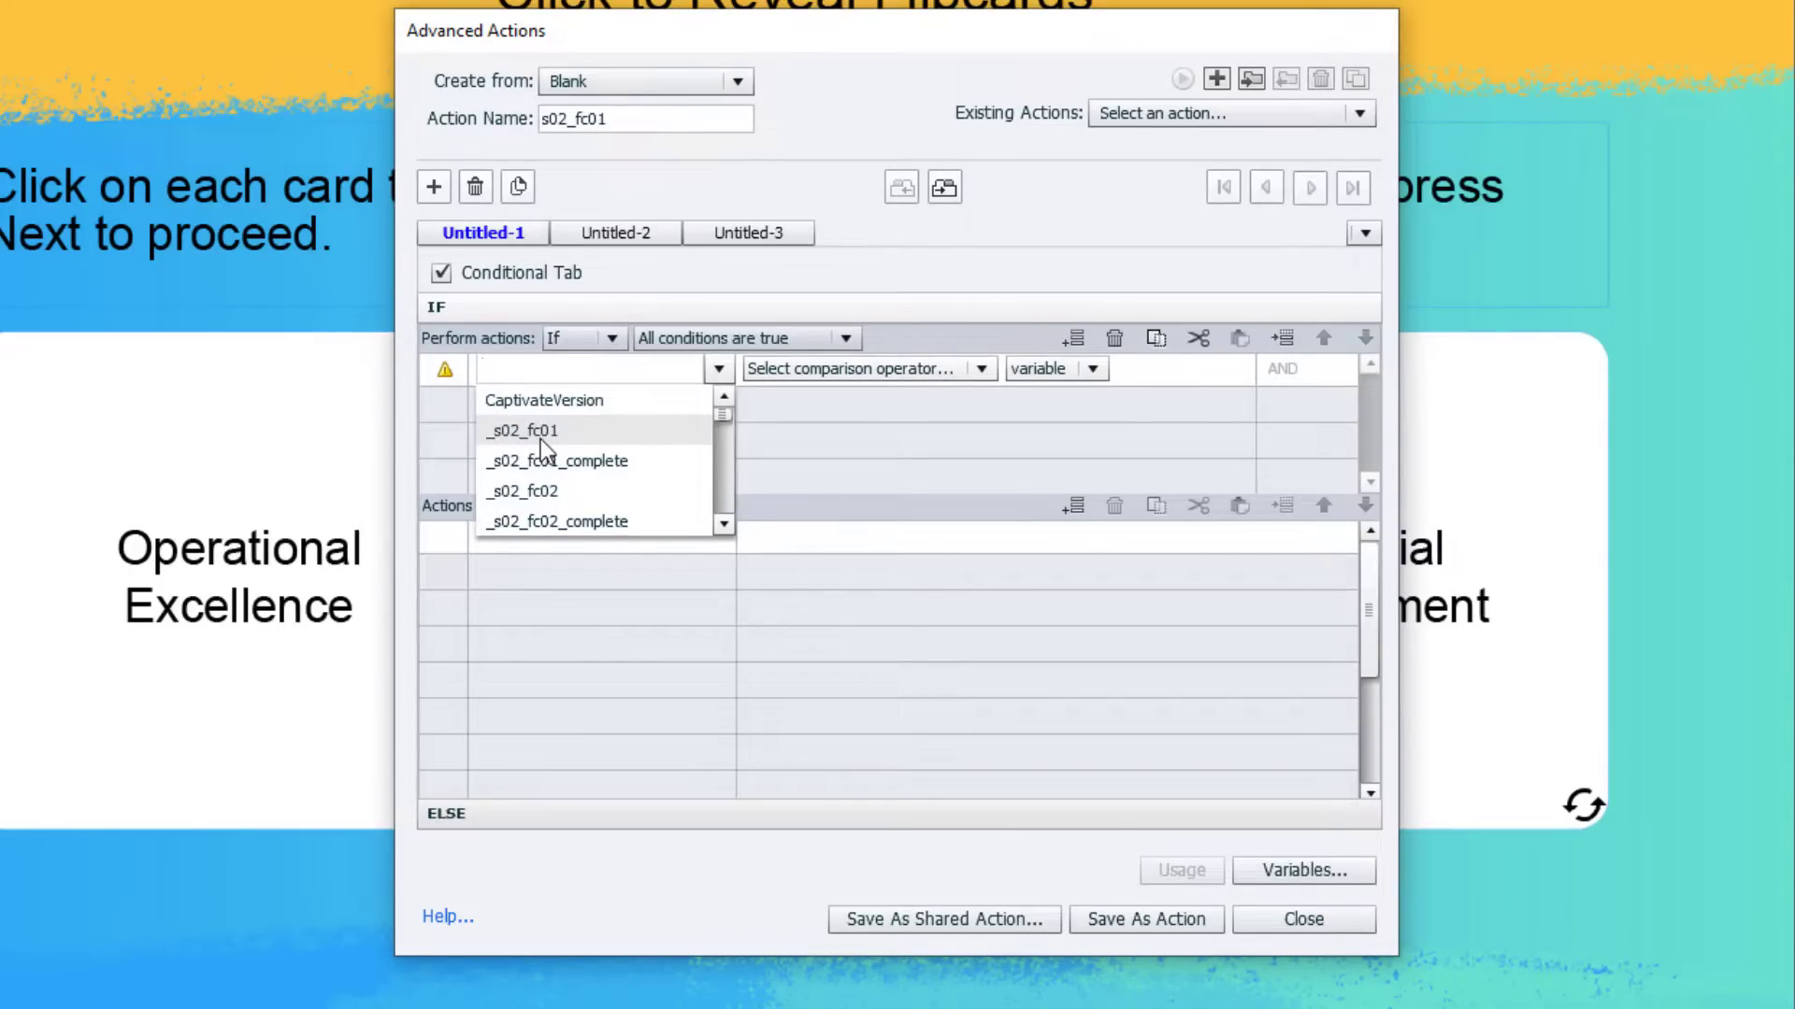
{"action": "left_click", "coordinate": [540, 435]}
{"action": "left_click", "coordinate": [647, 368]}
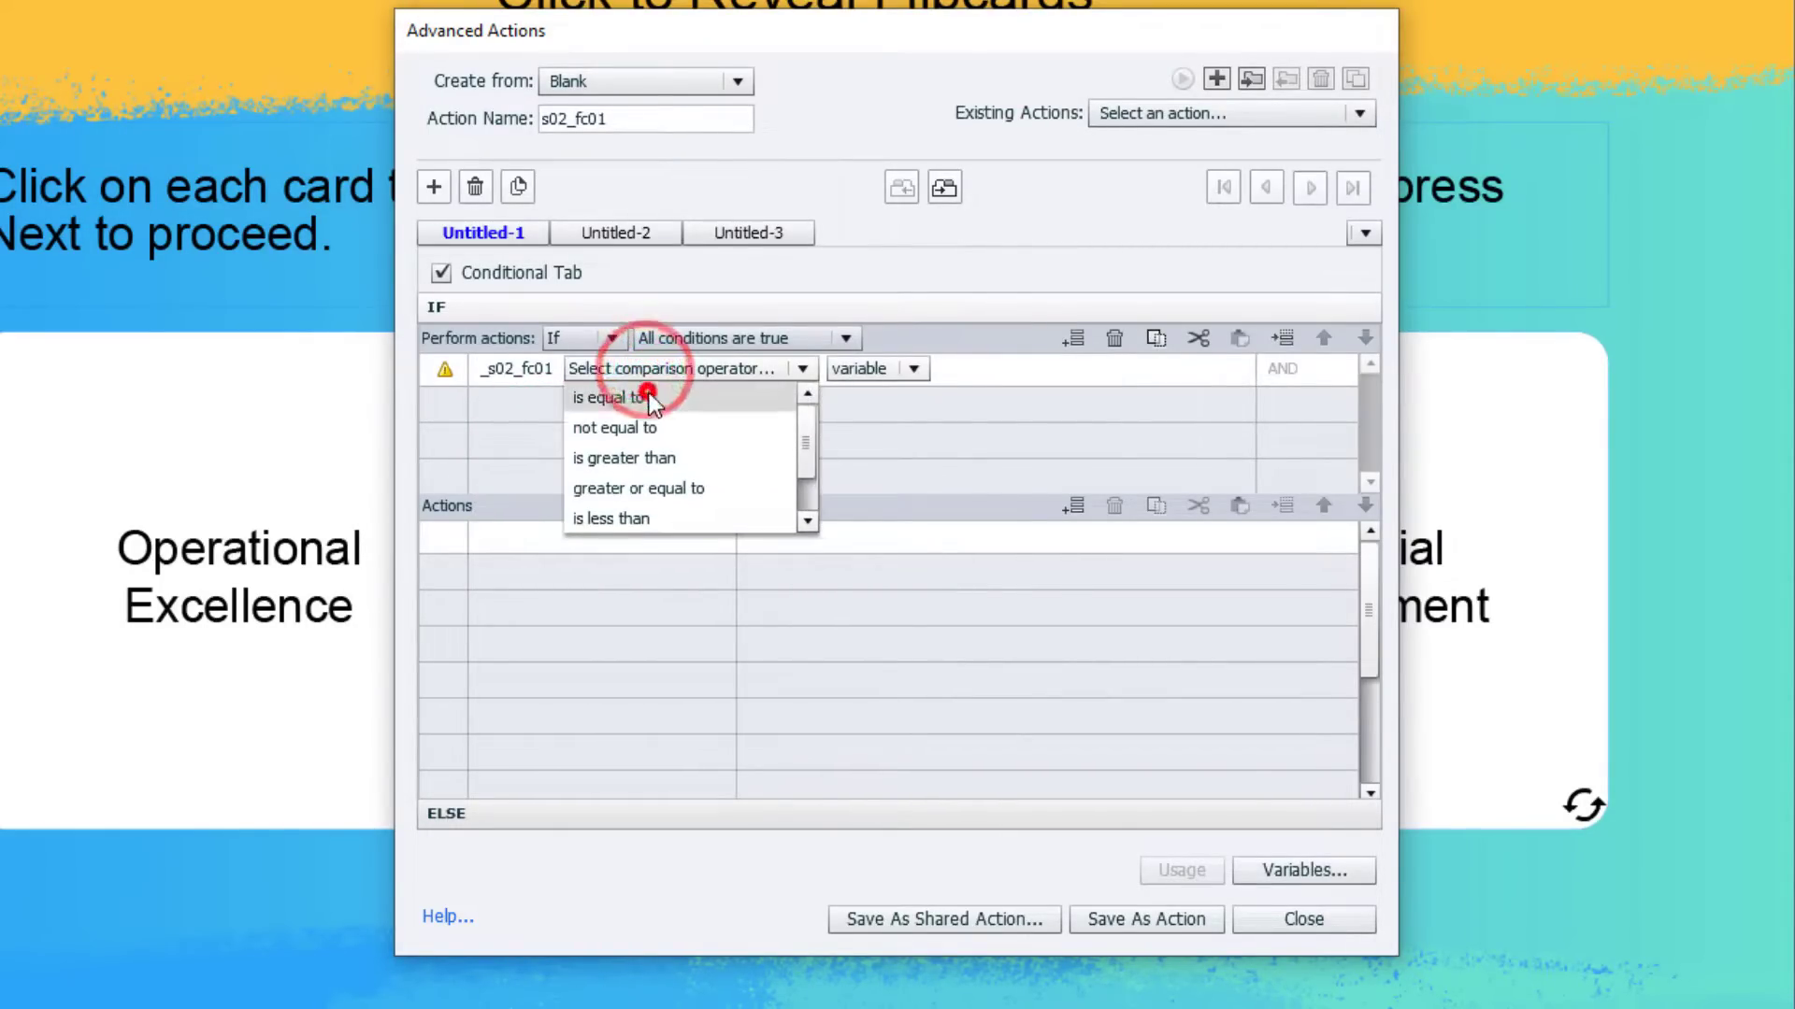
{"action": "left_click", "coordinate": [646, 395]}
{"action": "left_click", "coordinate": [703, 368]}
{"action": "left_click", "coordinate": [703, 429]}
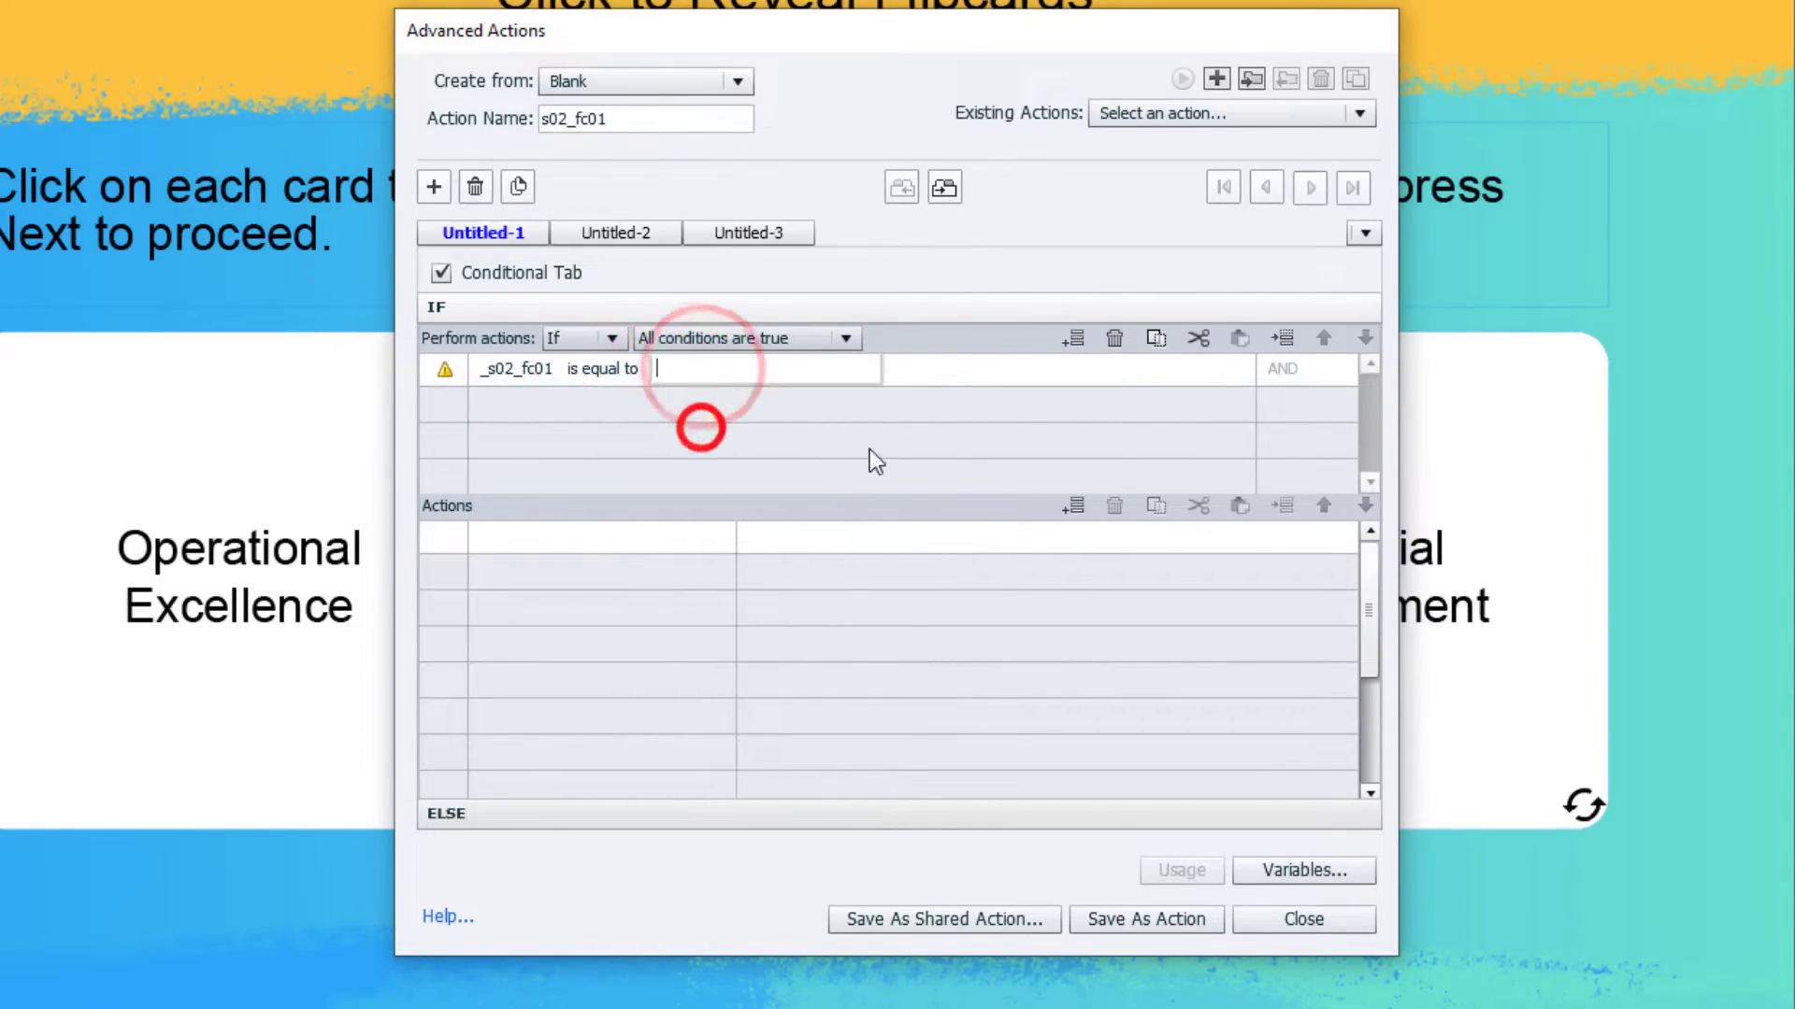
{"action": "type", "text": "0"}
{"action": "key", "text": "Return"}
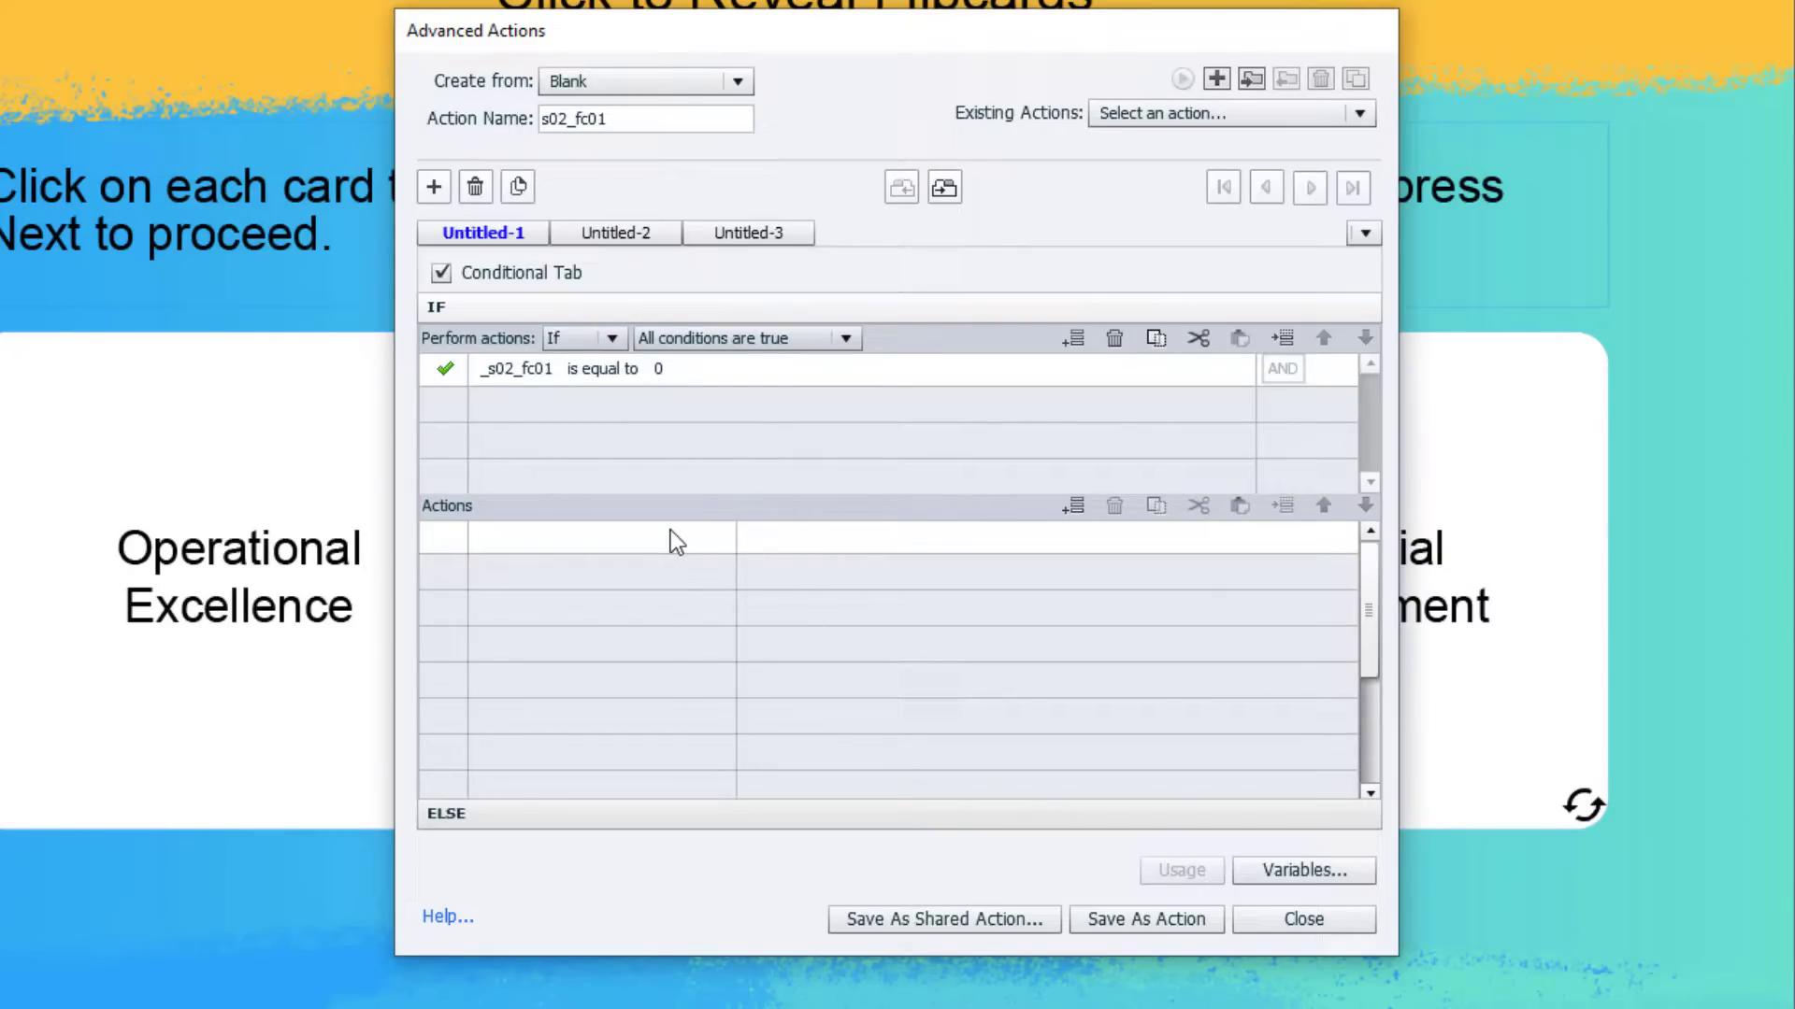
Add an Assign action that sets variable _s02_fc01_complete to literal 1.
{"action": "double_click", "coordinate": [523, 550]}
{"action": "key", "text": "a"}
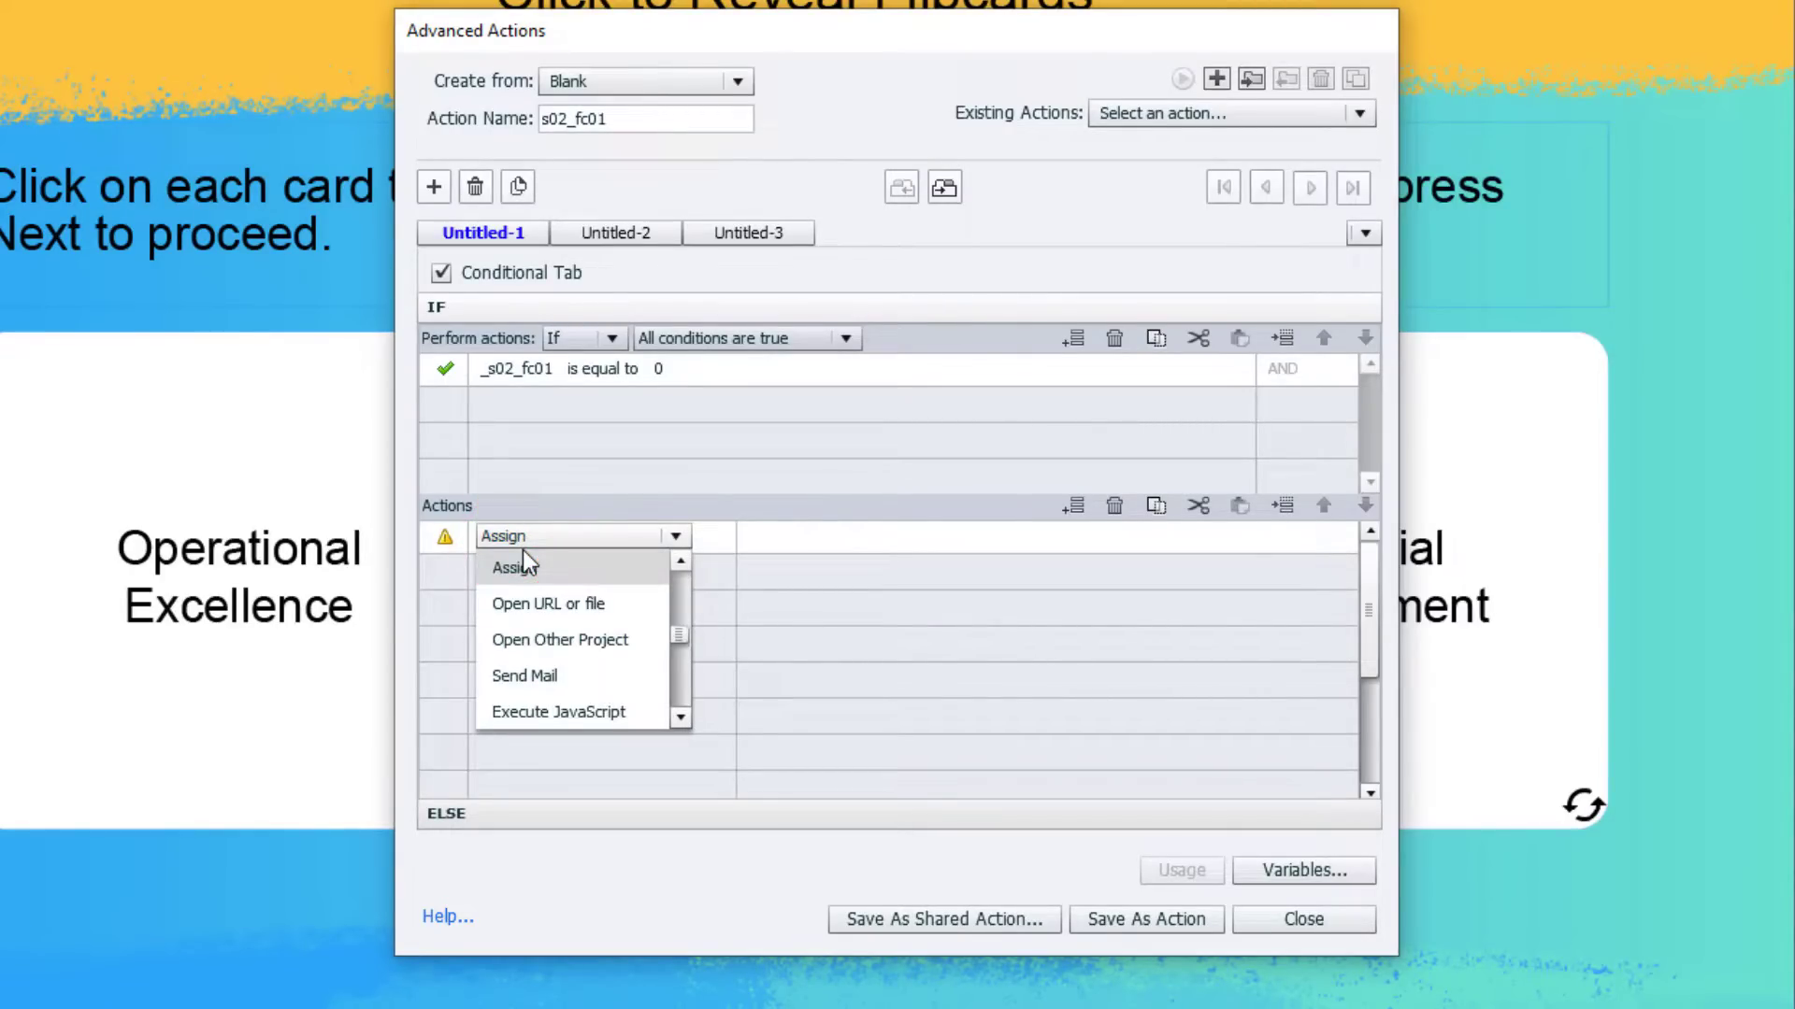
{"action": "left_click", "coordinate": [525, 563]}
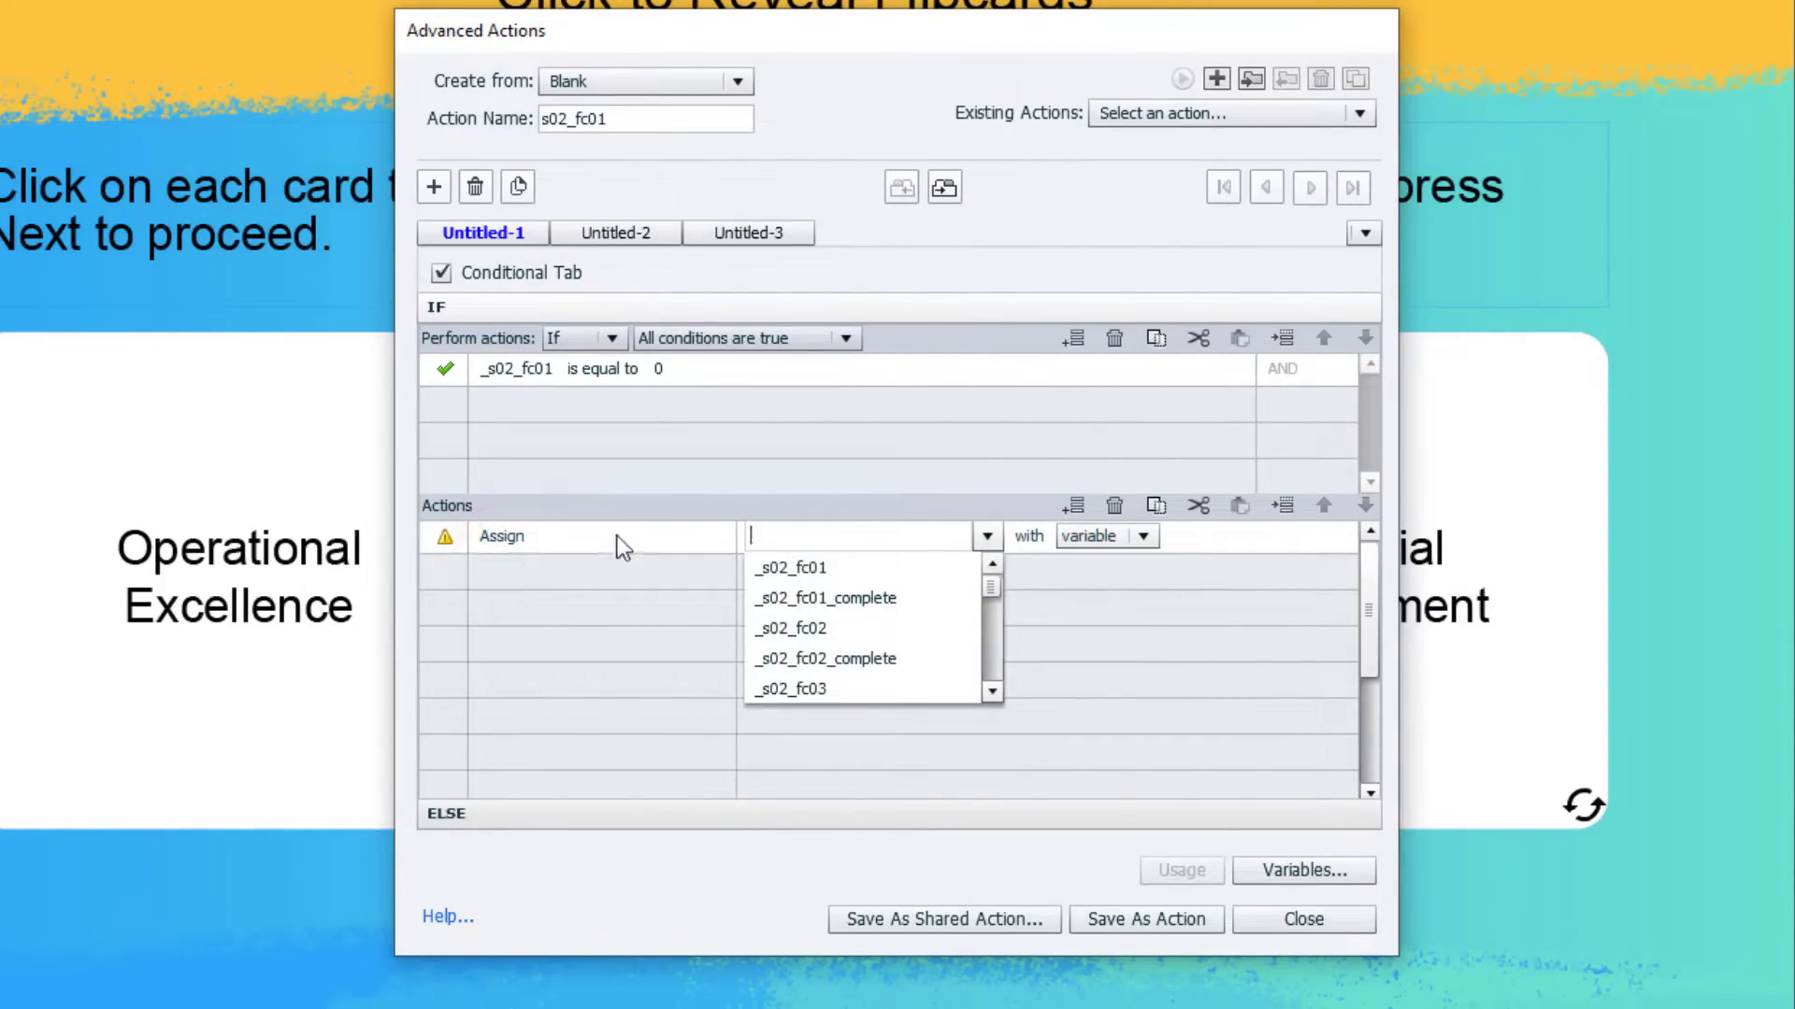
{"action": "left_click", "coordinate": [860, 603]}
{"action": "left_click", "coordinate": [1004, 538]}
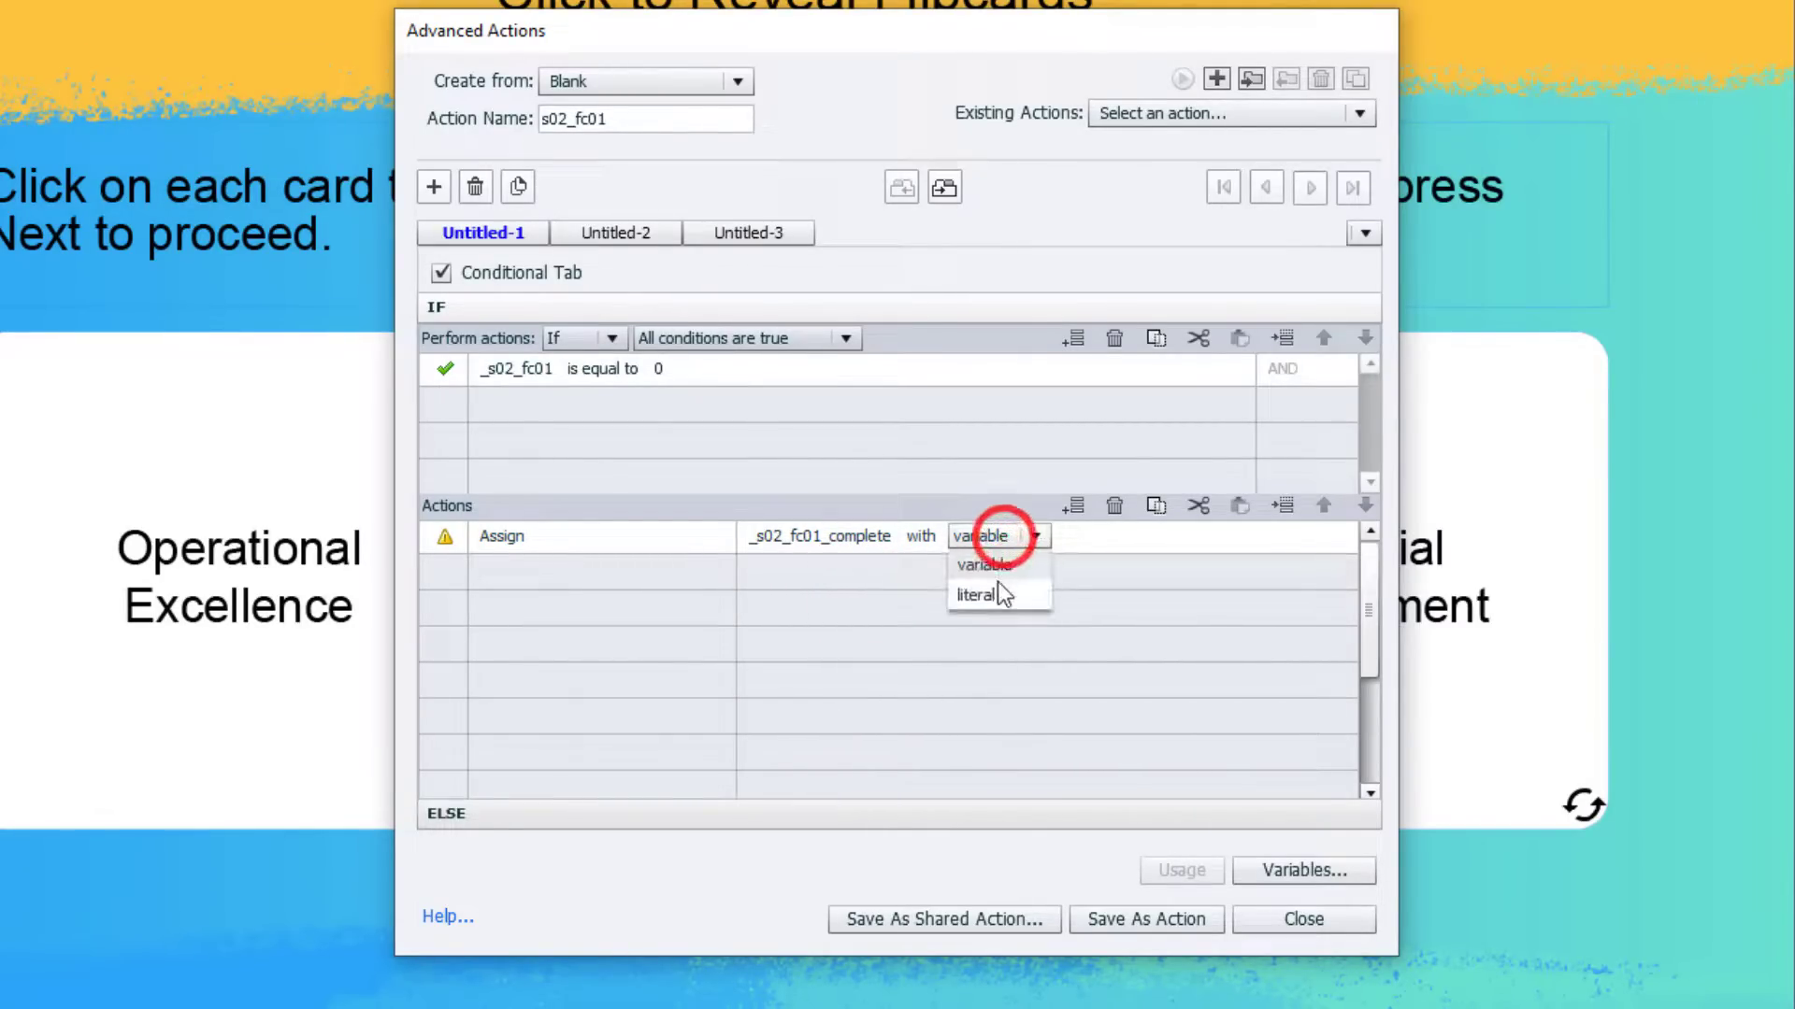
{"action": "left_click", "coordinate": [996, 595]}
{"action": "type", "text": "1"}
{"action": "key", "text": "Return"}
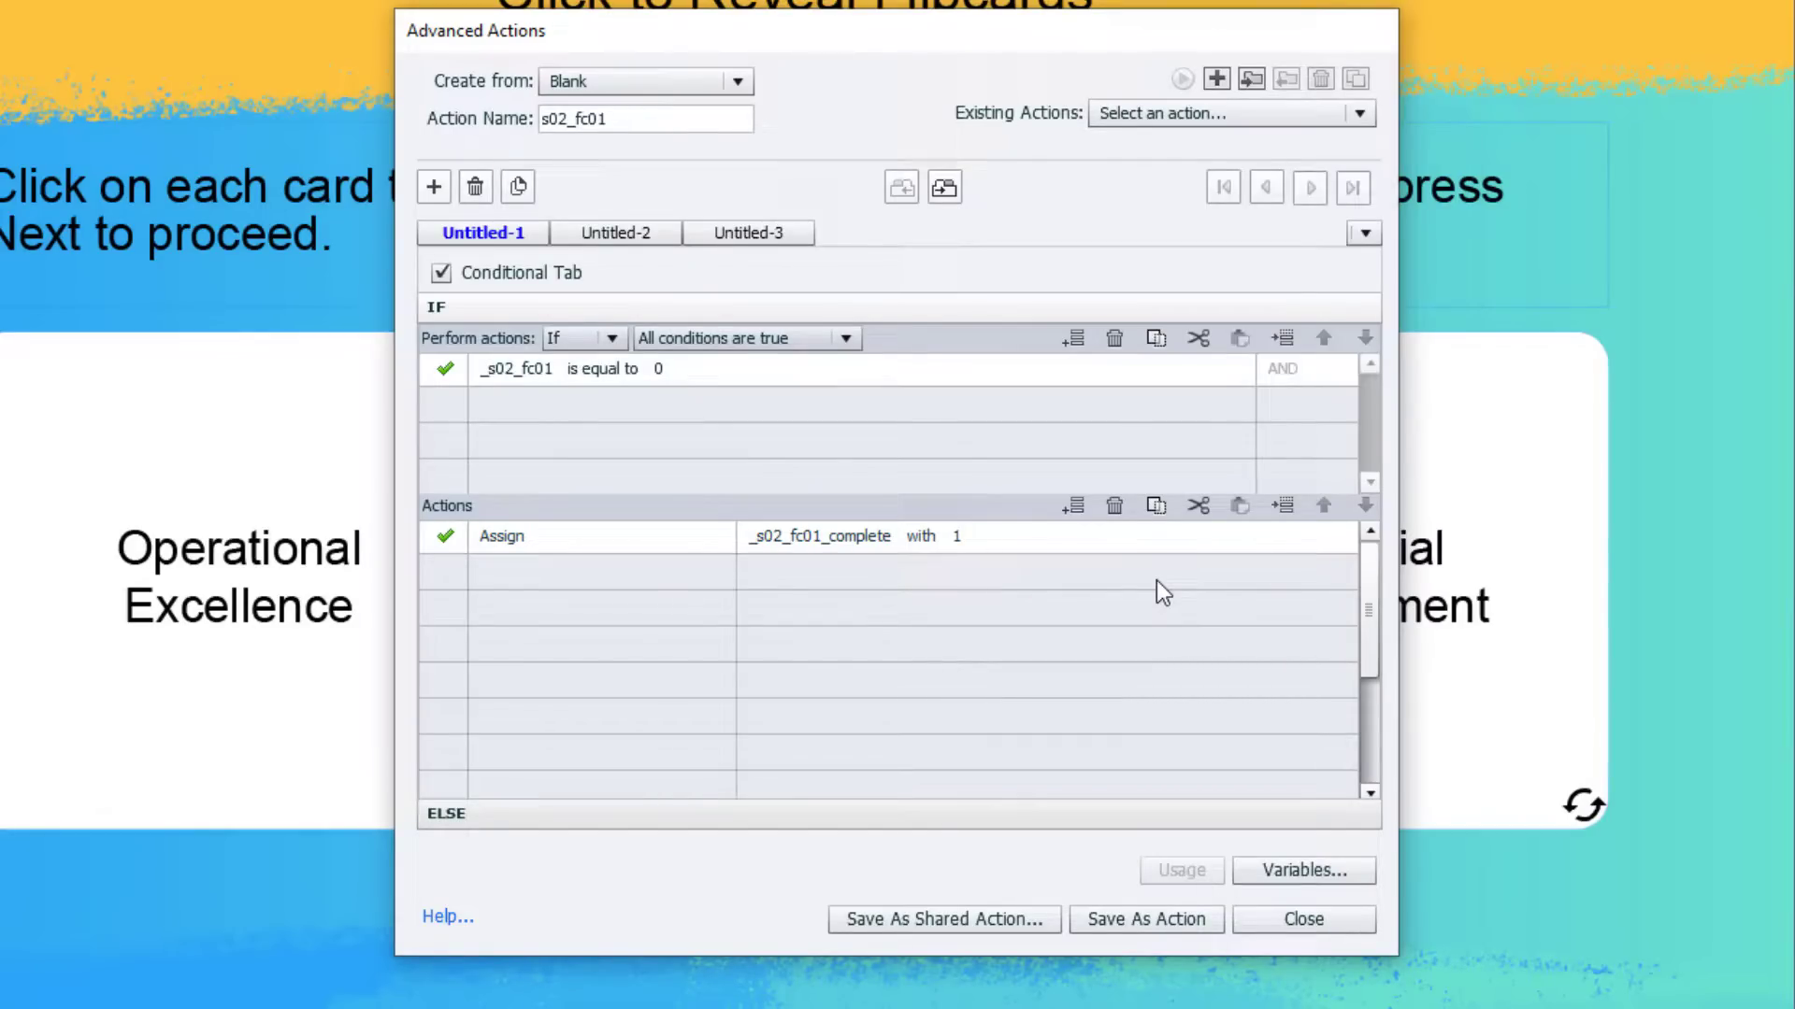
Add a second Assign action that sets variable _s02_fc01 to literal 1.
{"action": "left_click", "coordinate": [503, 581]}
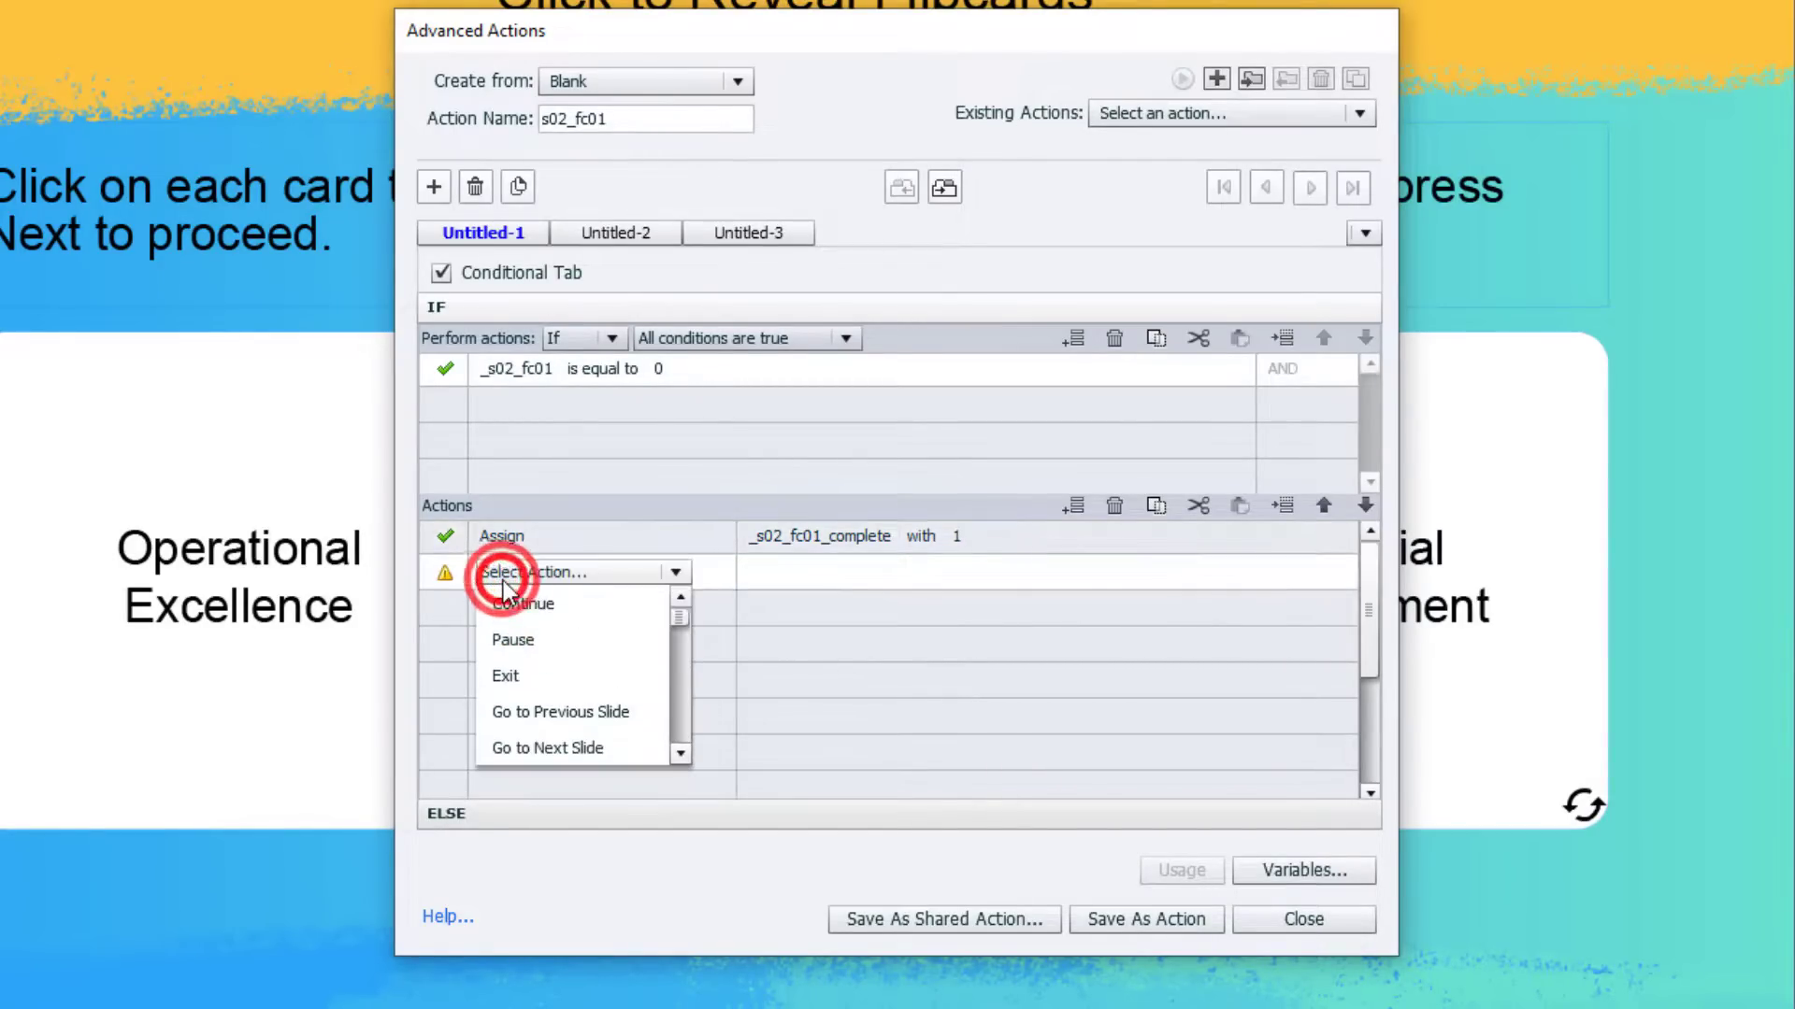
{"action": "left_click", "coordinate": [510, 603]}
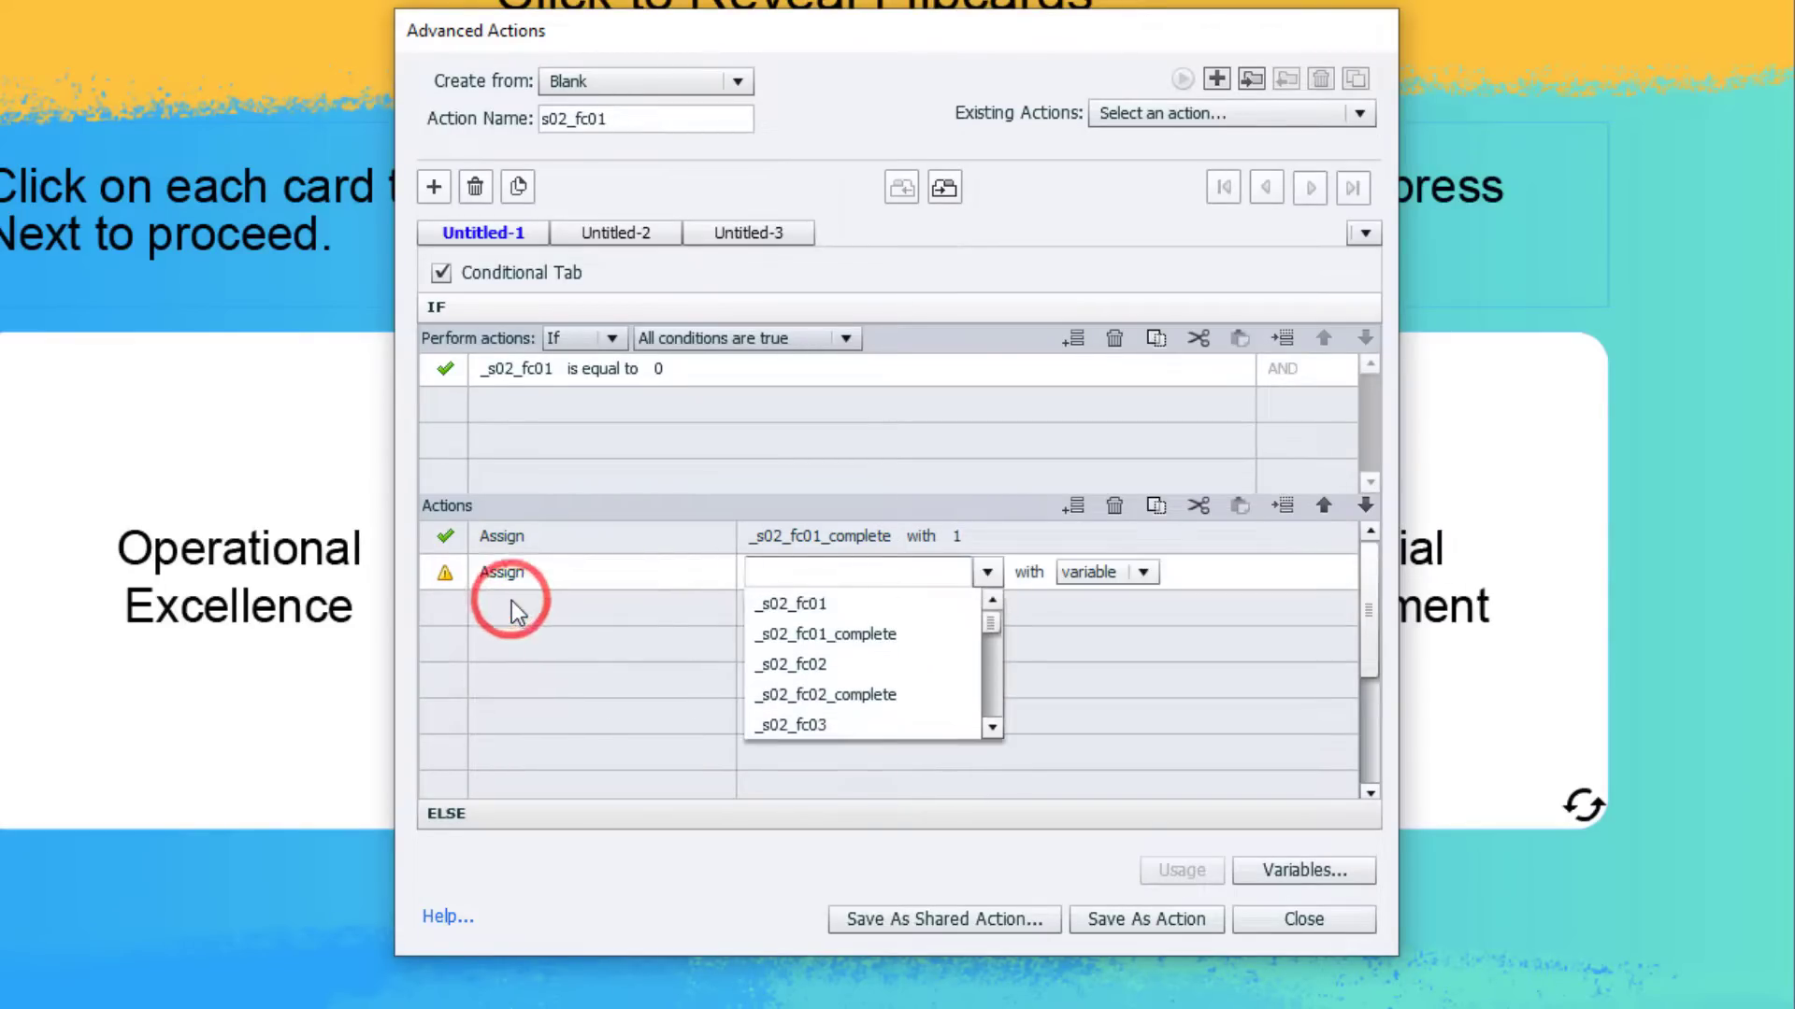
{"action": "left_click", "coordinate": [811, 609]}
{"action": "left_click", "coordinate": [963, 572]}
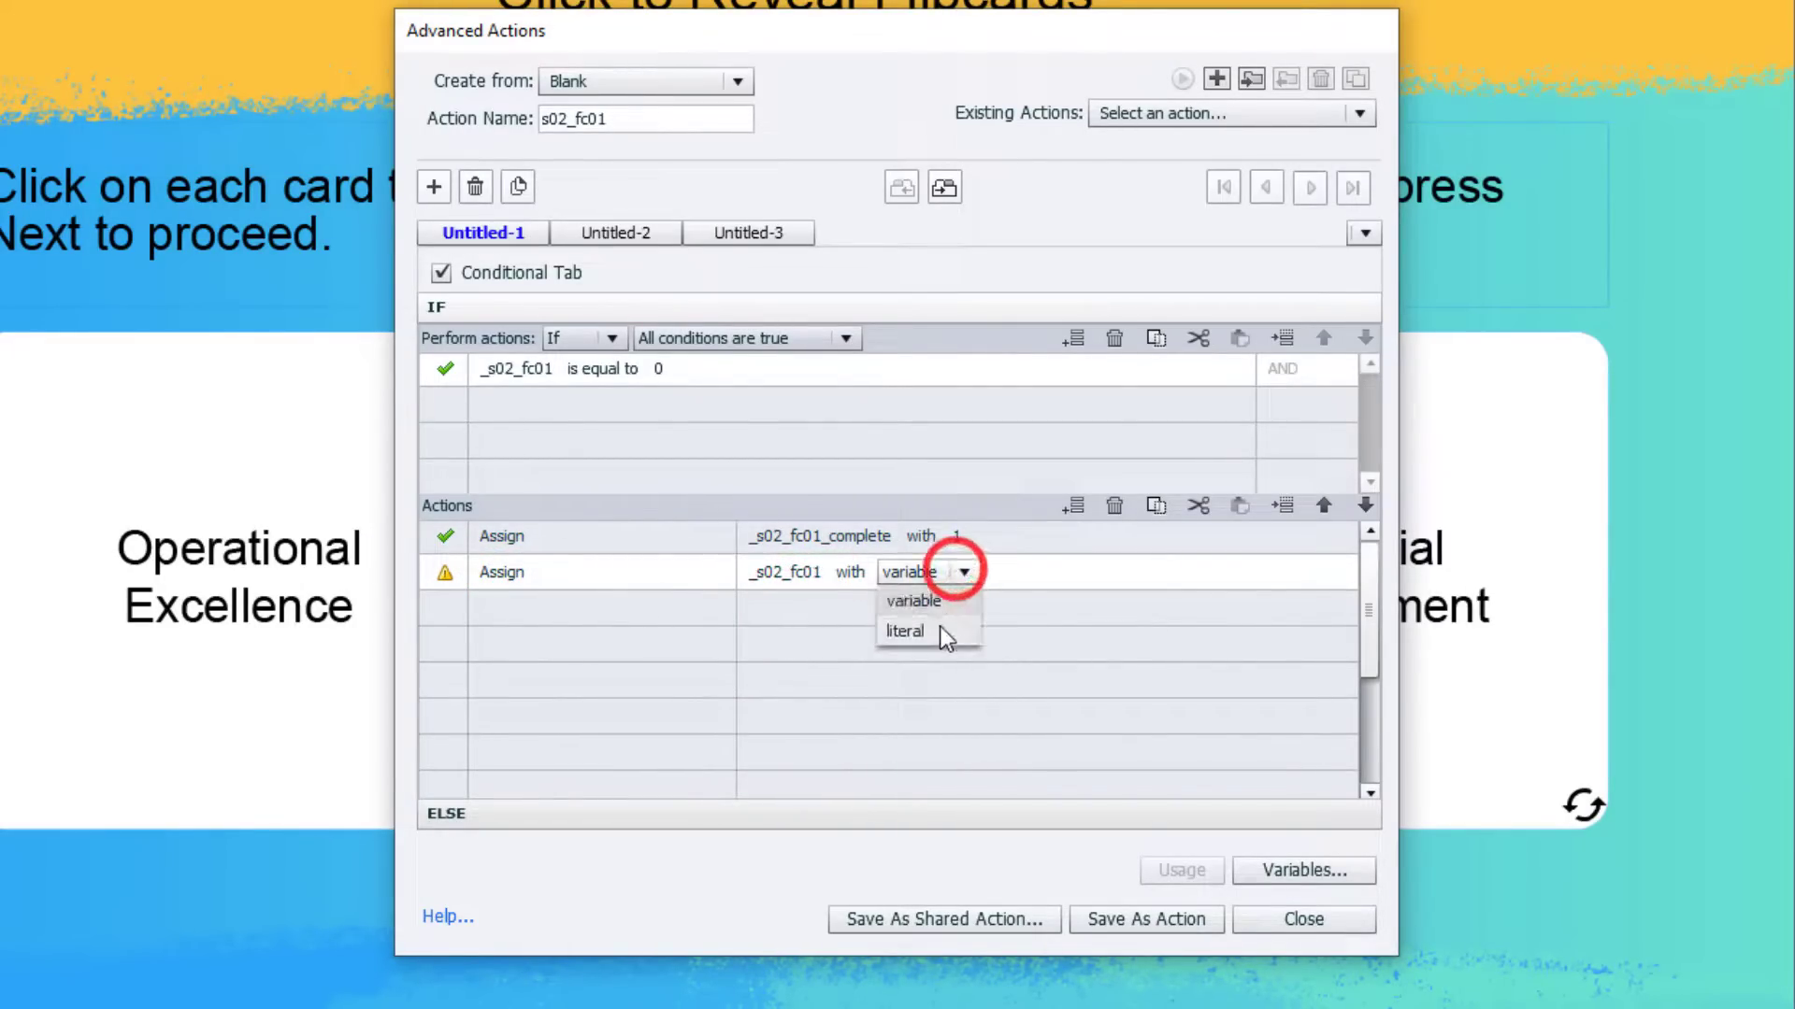
{"action": "left_click", "coordinate": [937, 626]}
{"action": "type", "text": "1"}
{"action": "key", "text": "Return"}
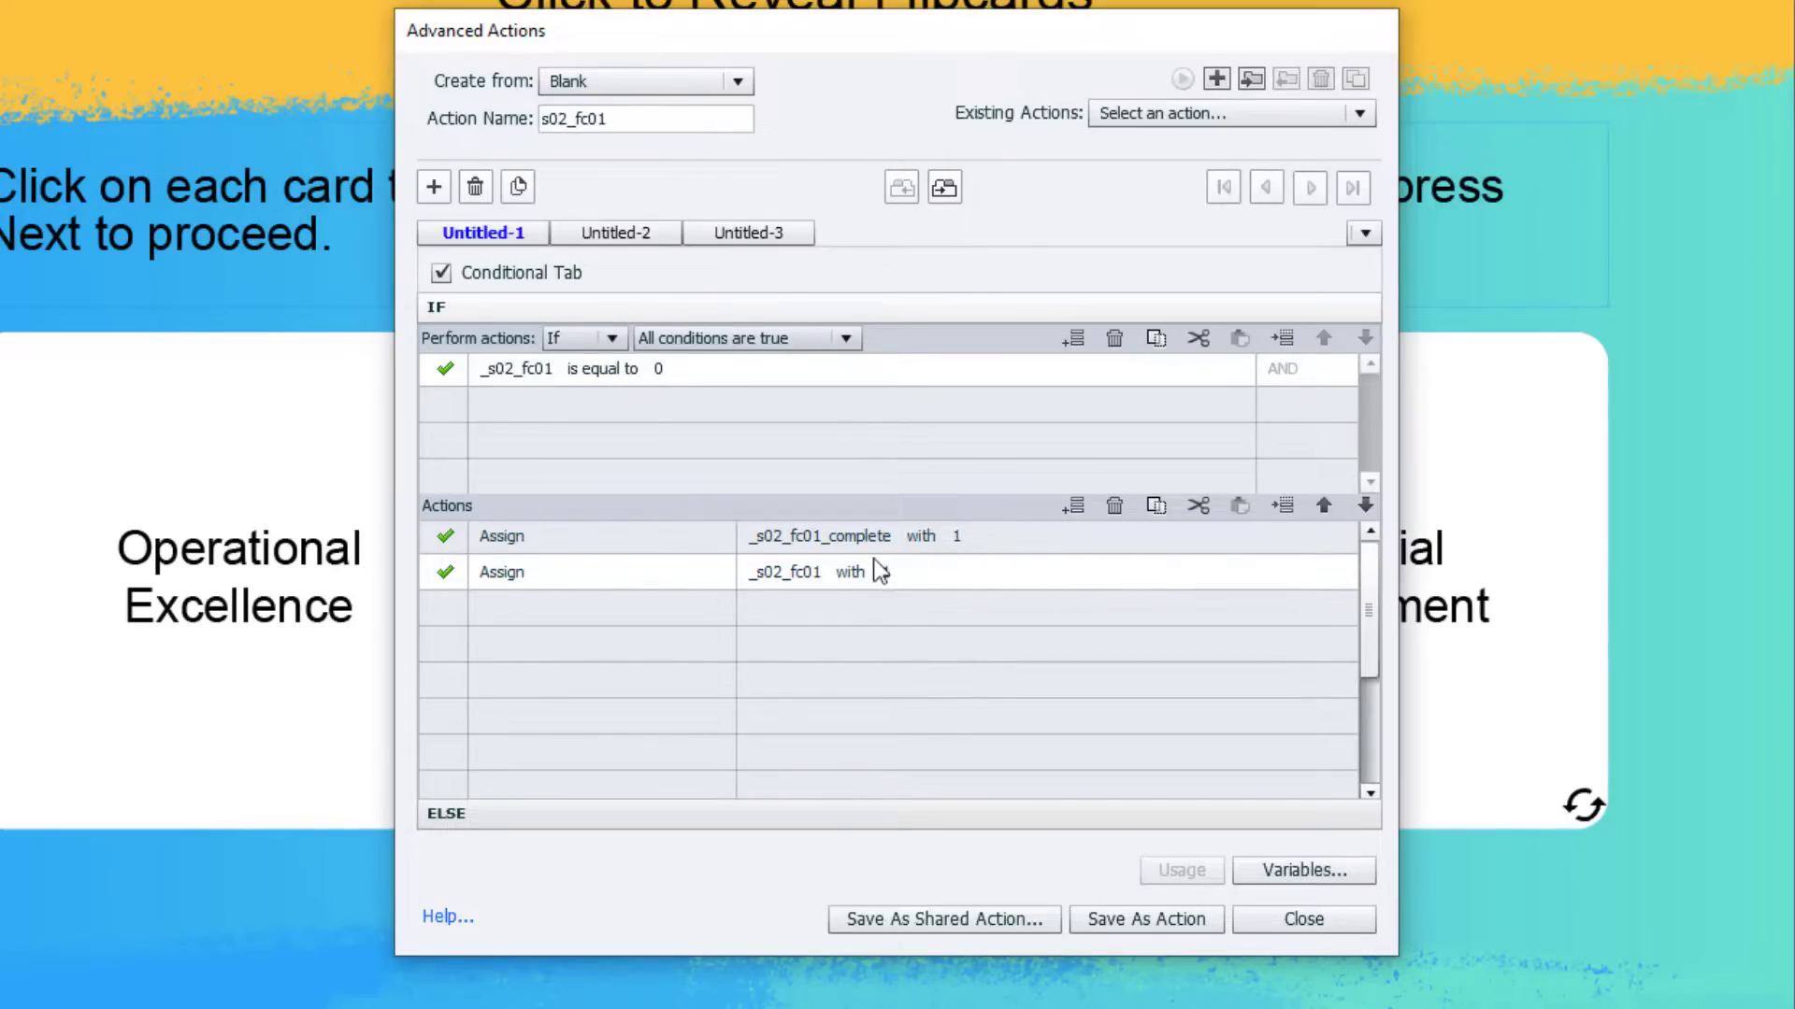
Add an Apply Effect action that gives object s02_fc01 the CollapseAcross exit effect.
{"action": "double_click", "coordinate": [519, 608]}
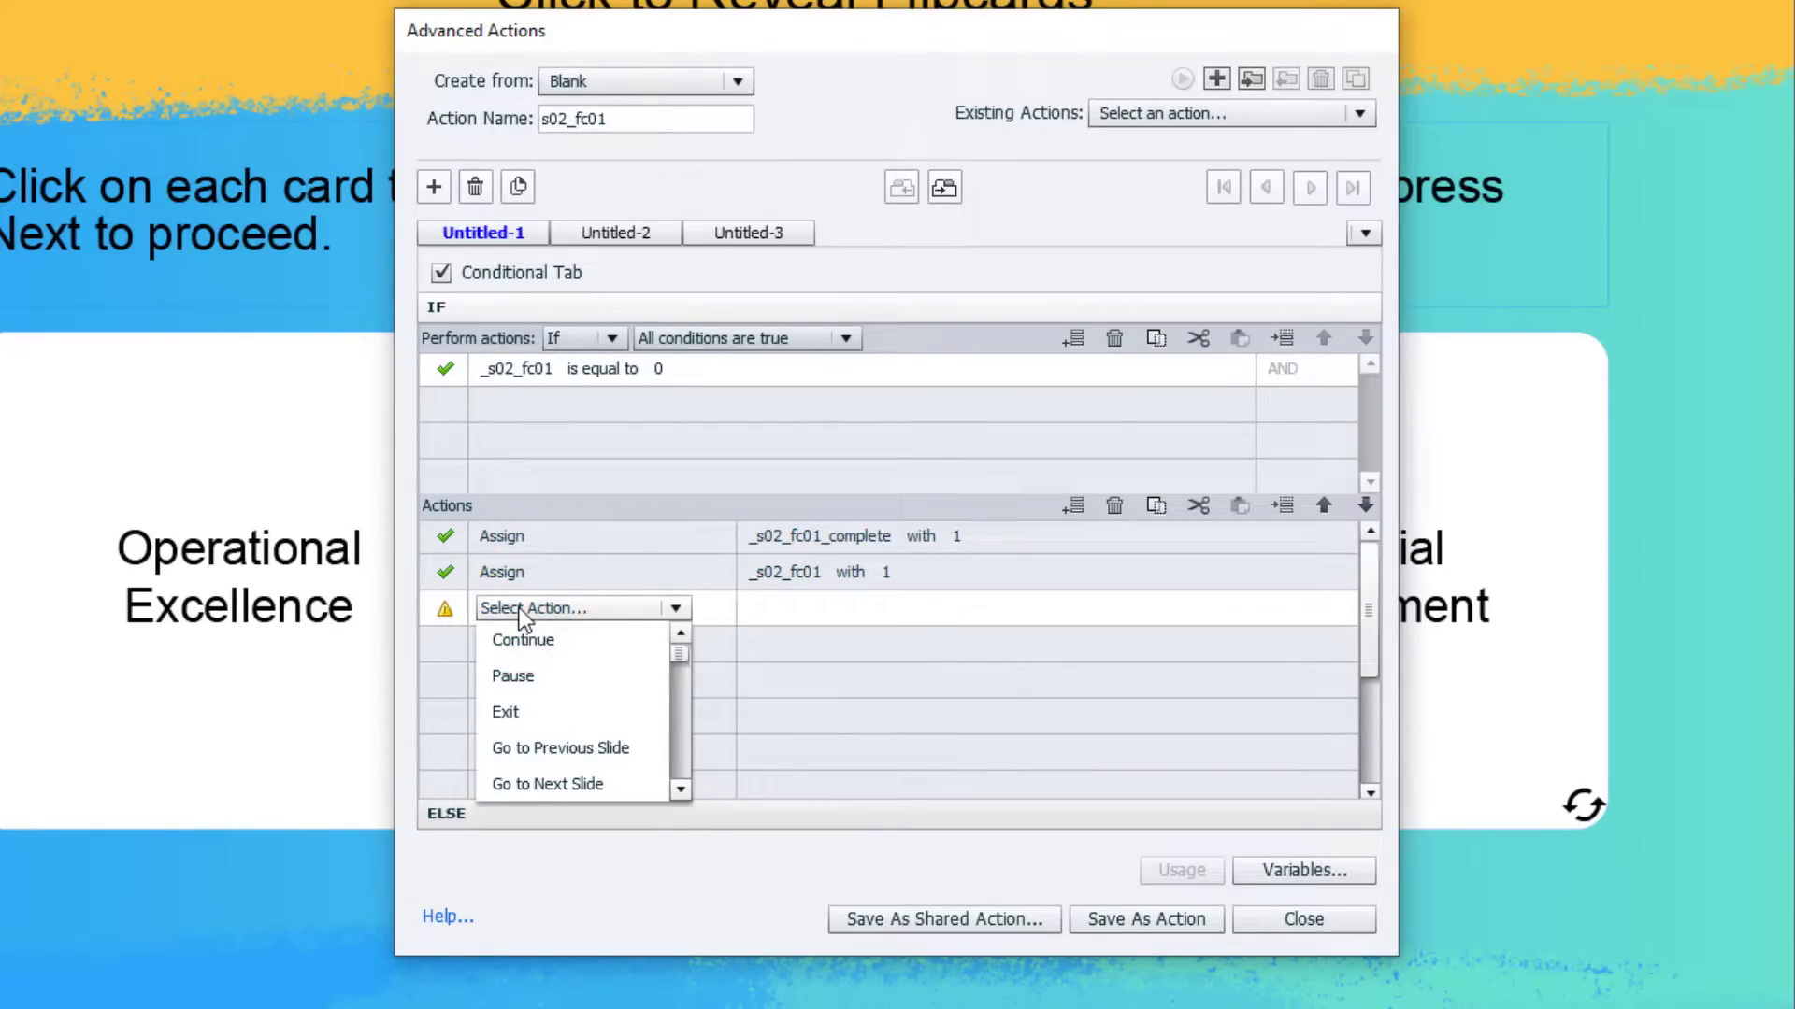
{"action": "key", "text": "a"}
{"action": "key", "text": "a"}
{"action": "left_click", "coordinate": [526, 634]}
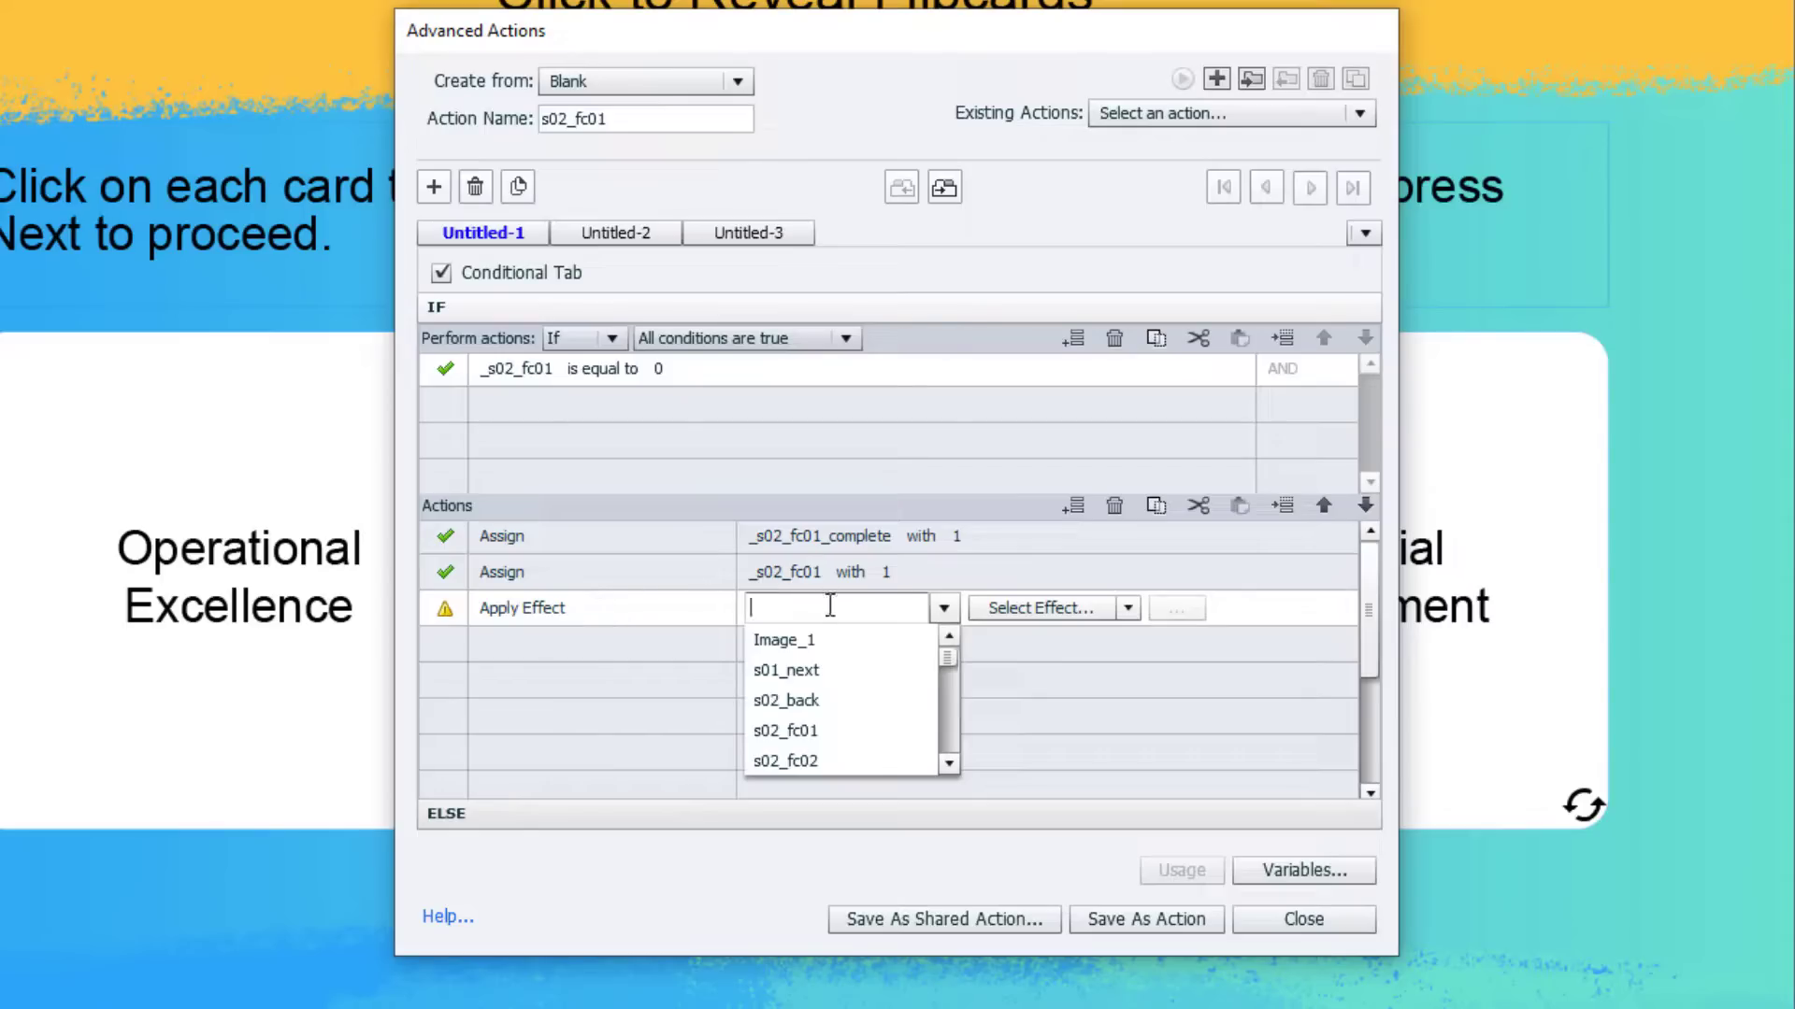
{"action": "left_click", "coordinate": [804, 732]}
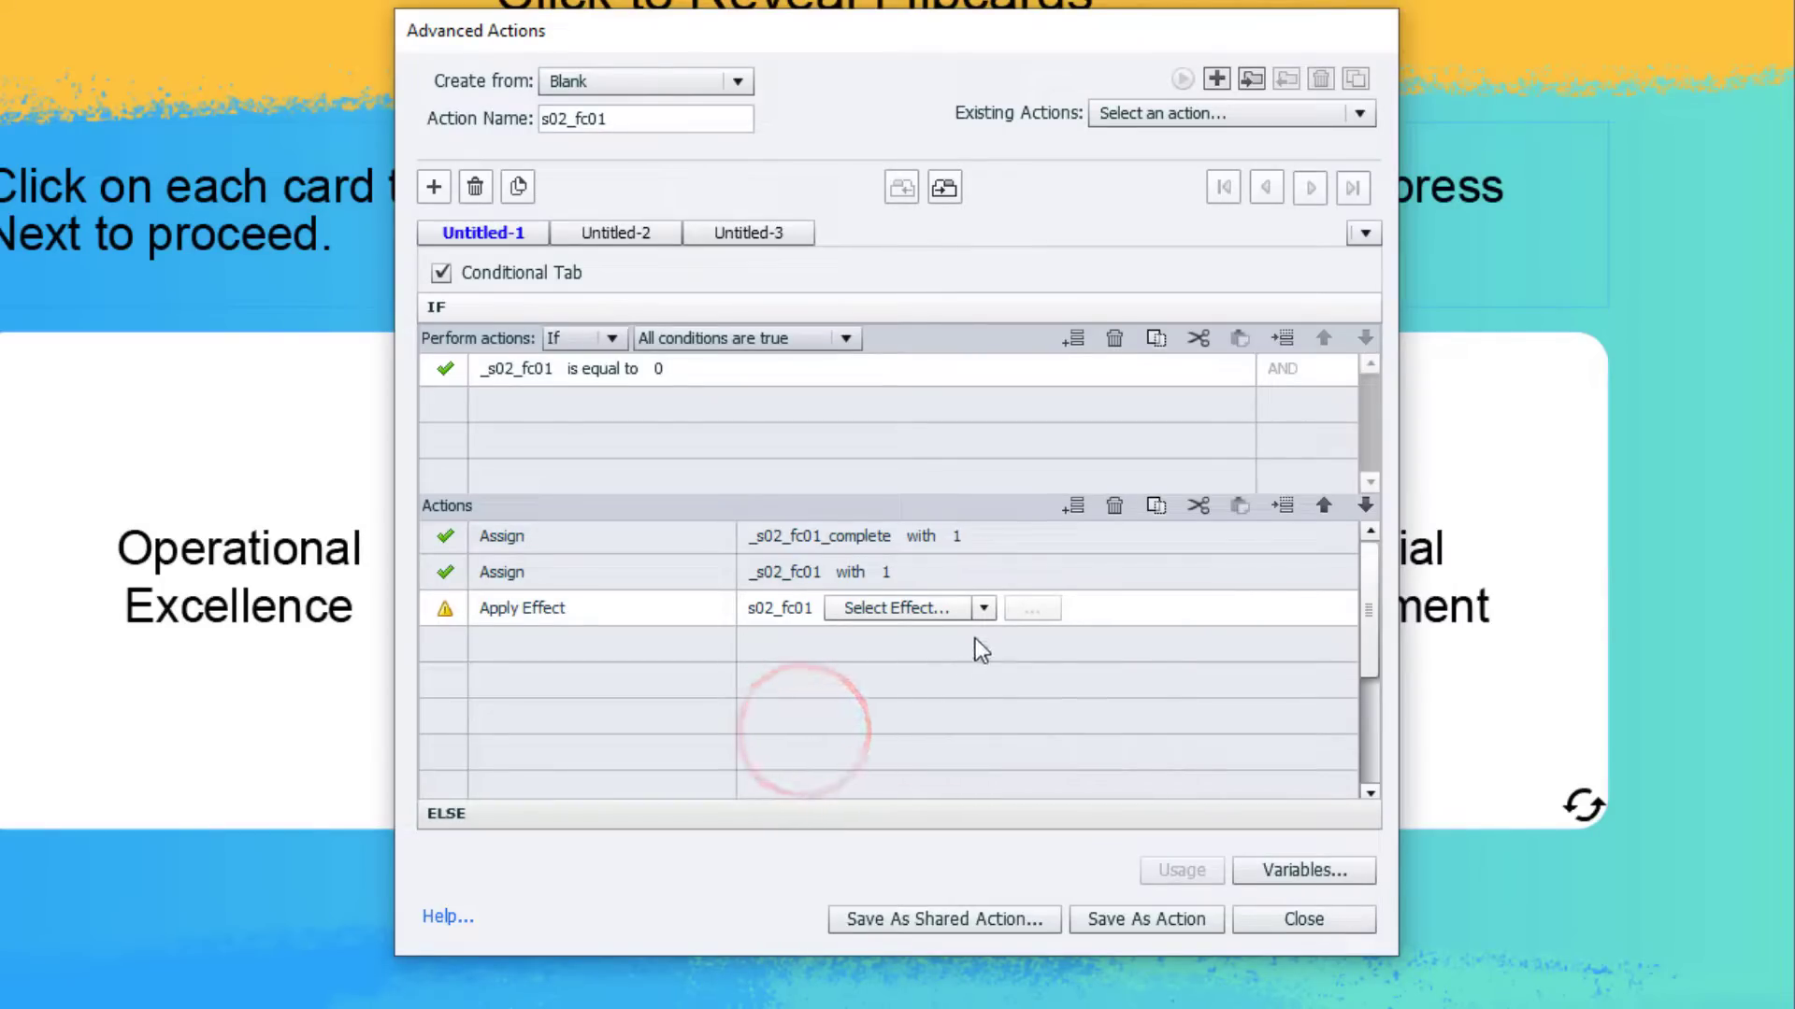
{"action": "left_click", "coordinate": [983, 607]}
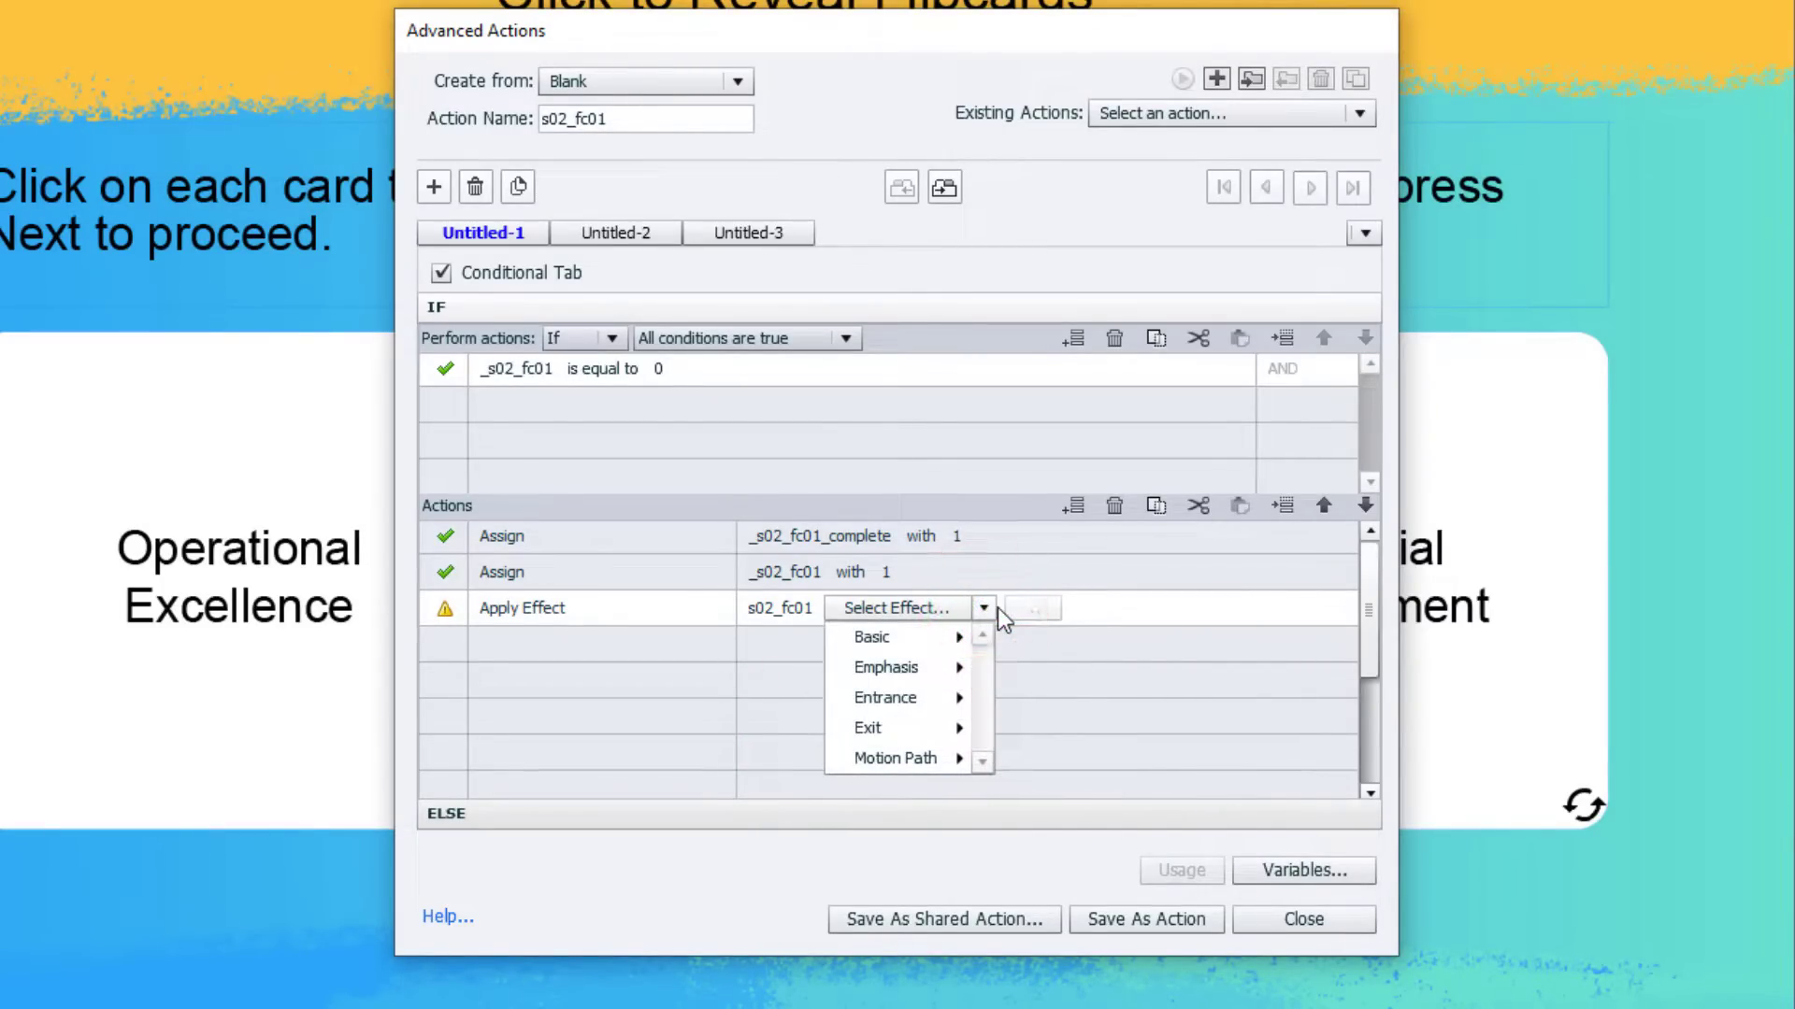
{"action": "mouse_move", "coordinate": [955, 727]}
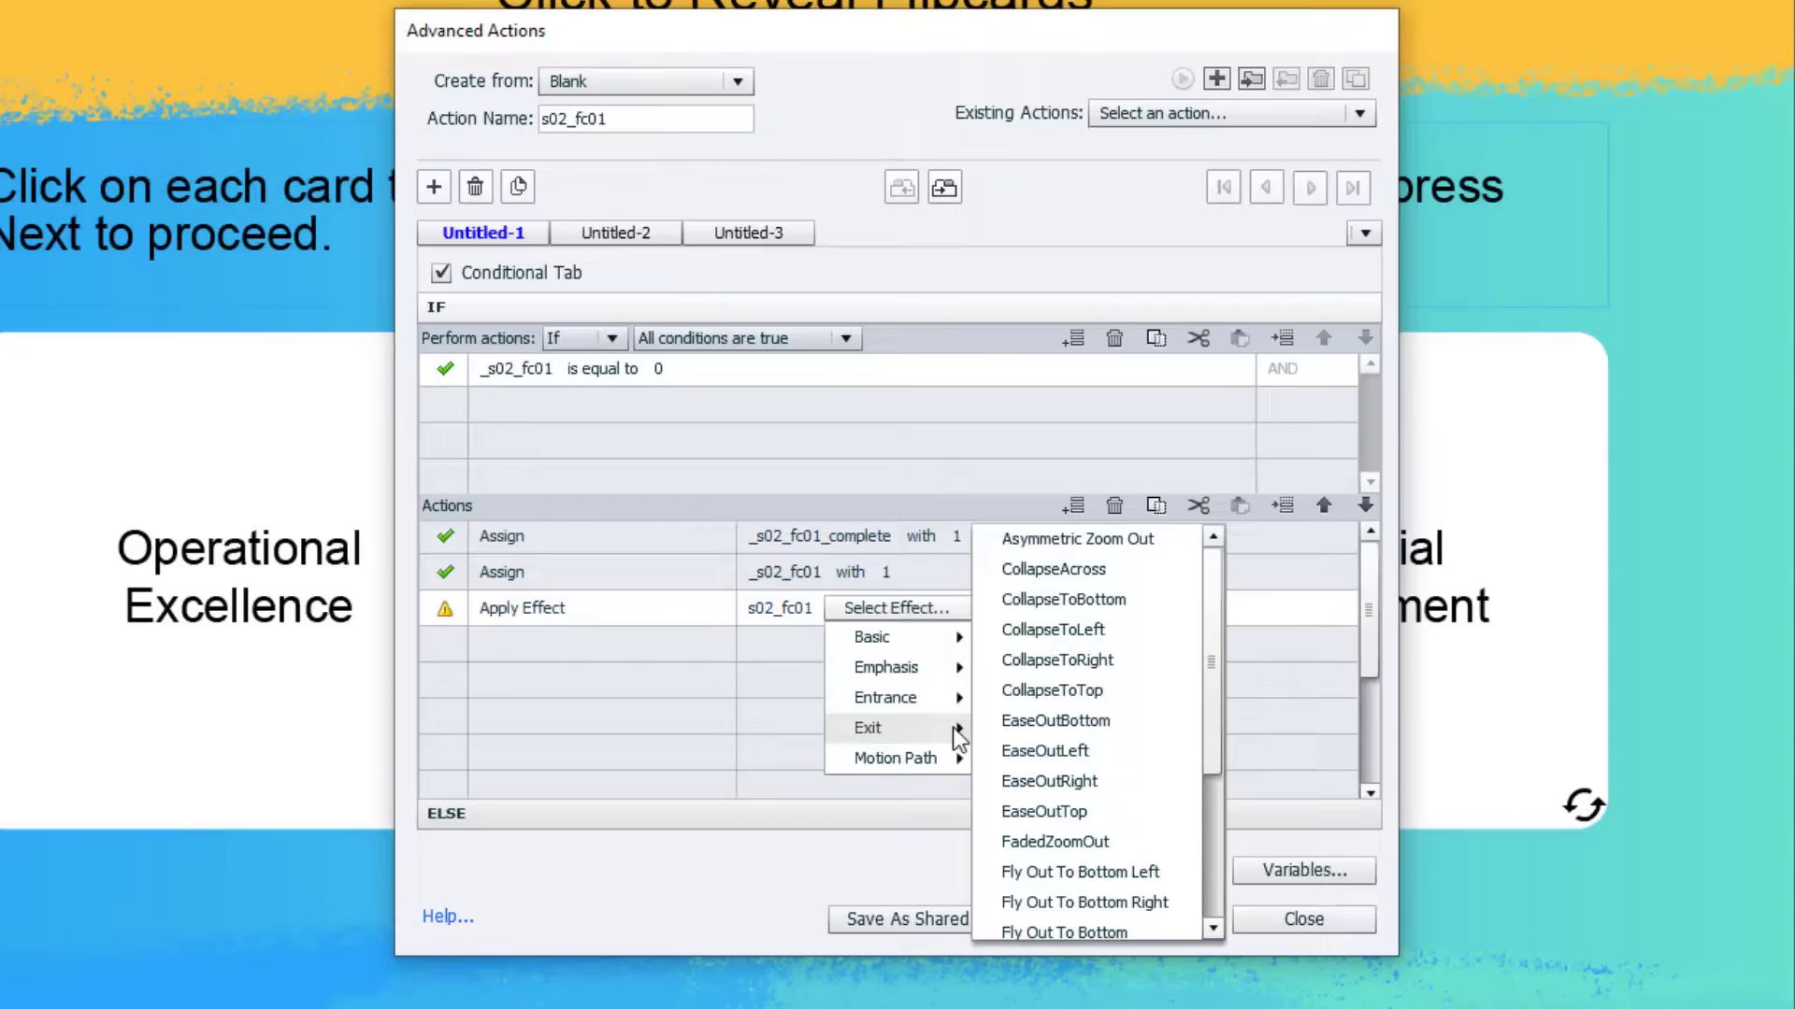
{"action": "left_click", "coordinate": [1075, 572]}
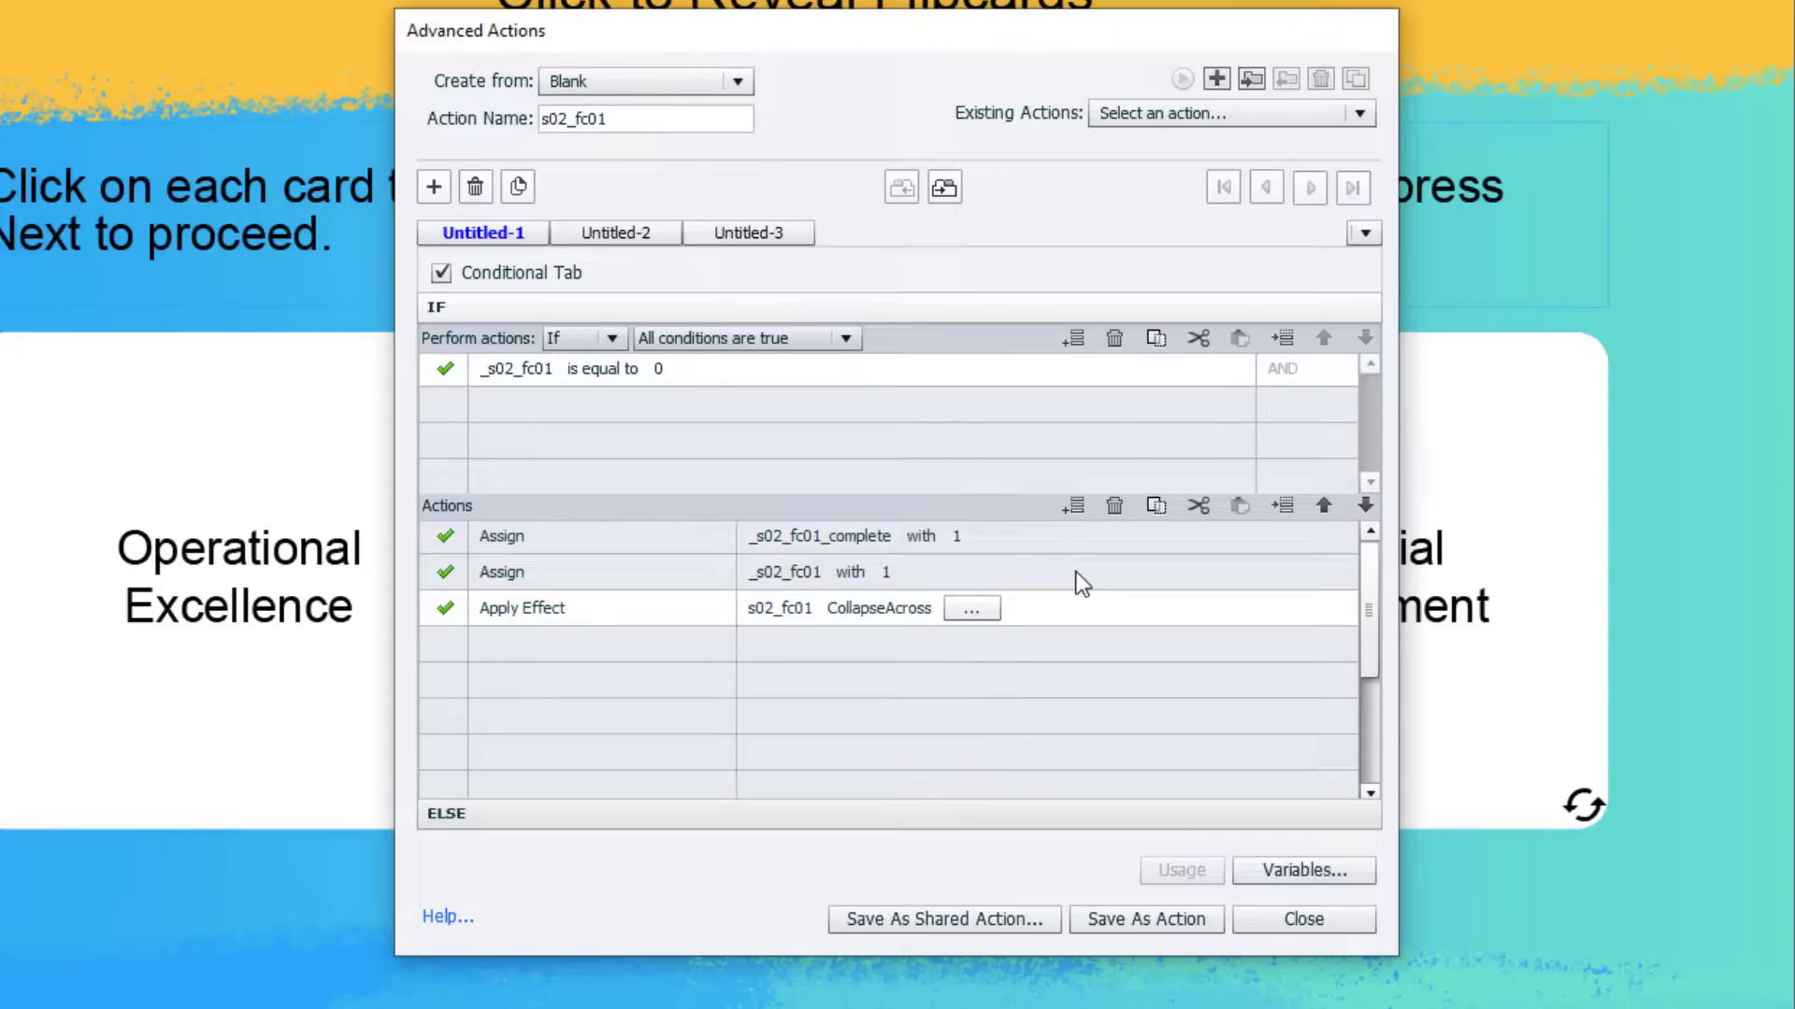
Set the duration of the CollapseAcross effect on s02_fc01 to .3 seconds.
{"action": "left_click", "coordinate": [993, 610]}
{"action": "left_click", "coordinate": [933, 413]}
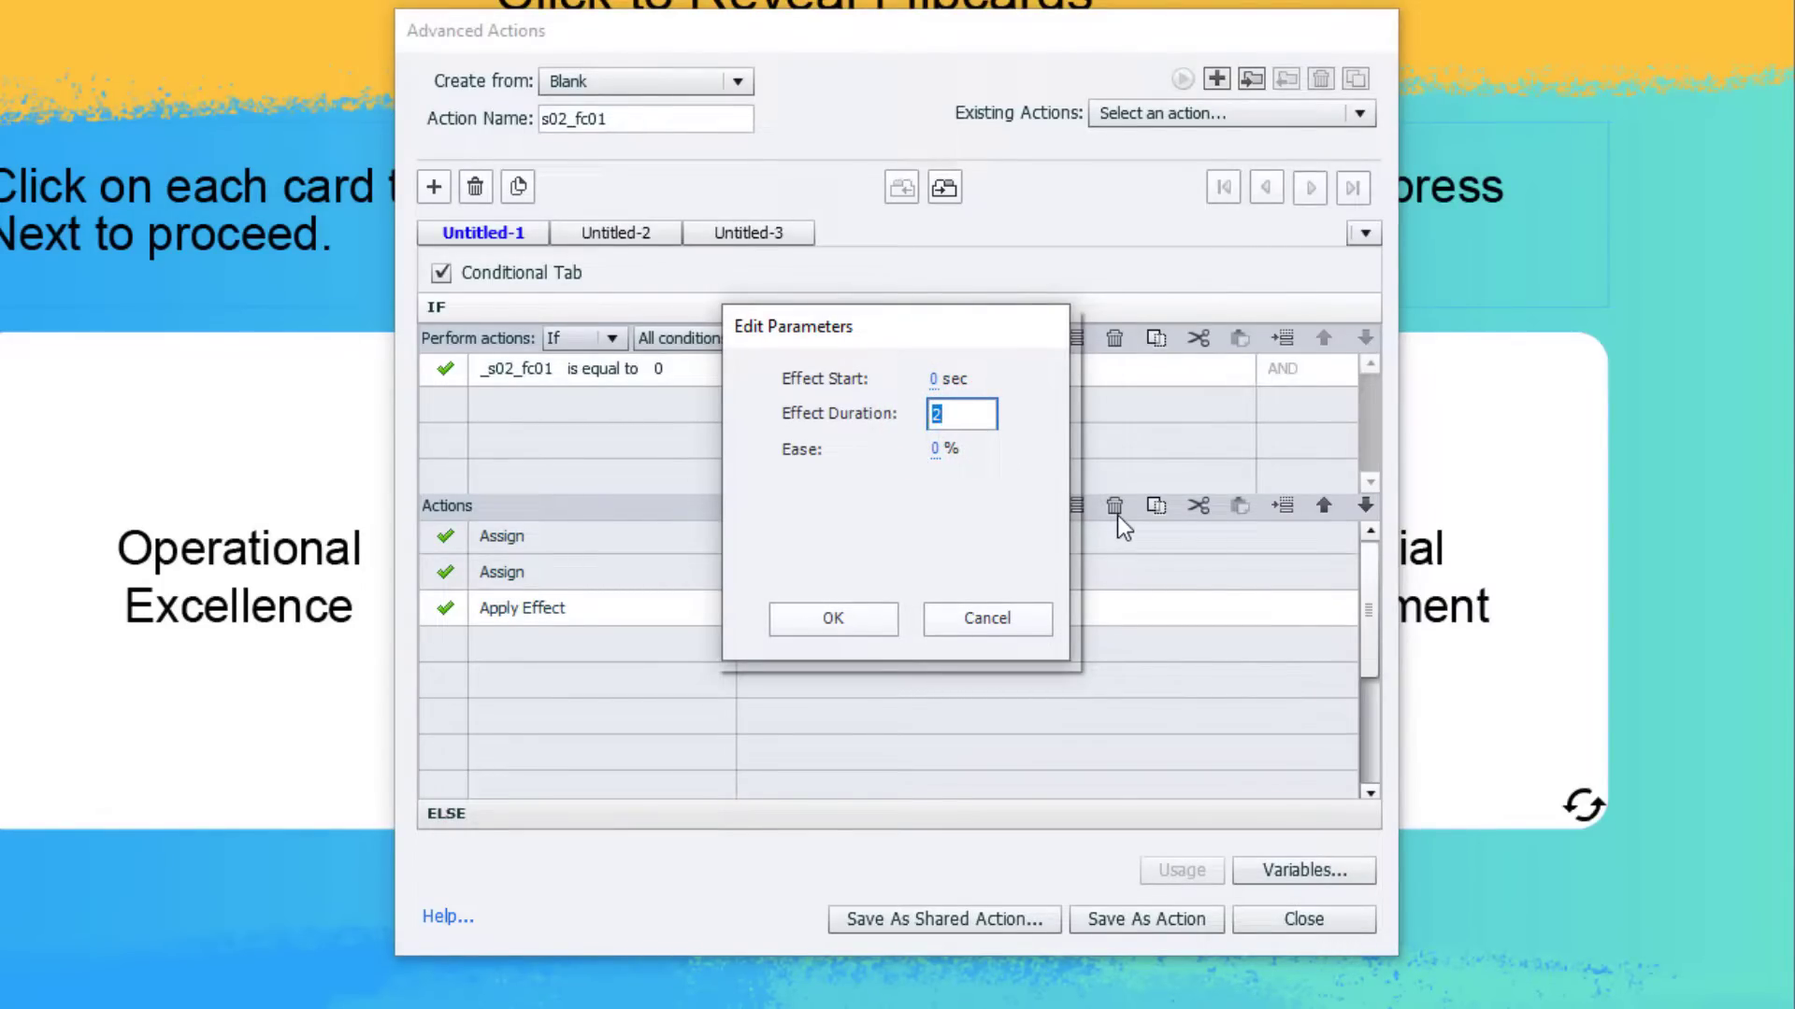
{"action": "type", "text": ".3"}
{"action": "left_click_drag", "start_coordinate": [940, 456], "coordinate": [1203, 599]}
{"action": "left_click", "coordinate": [847, 617]}
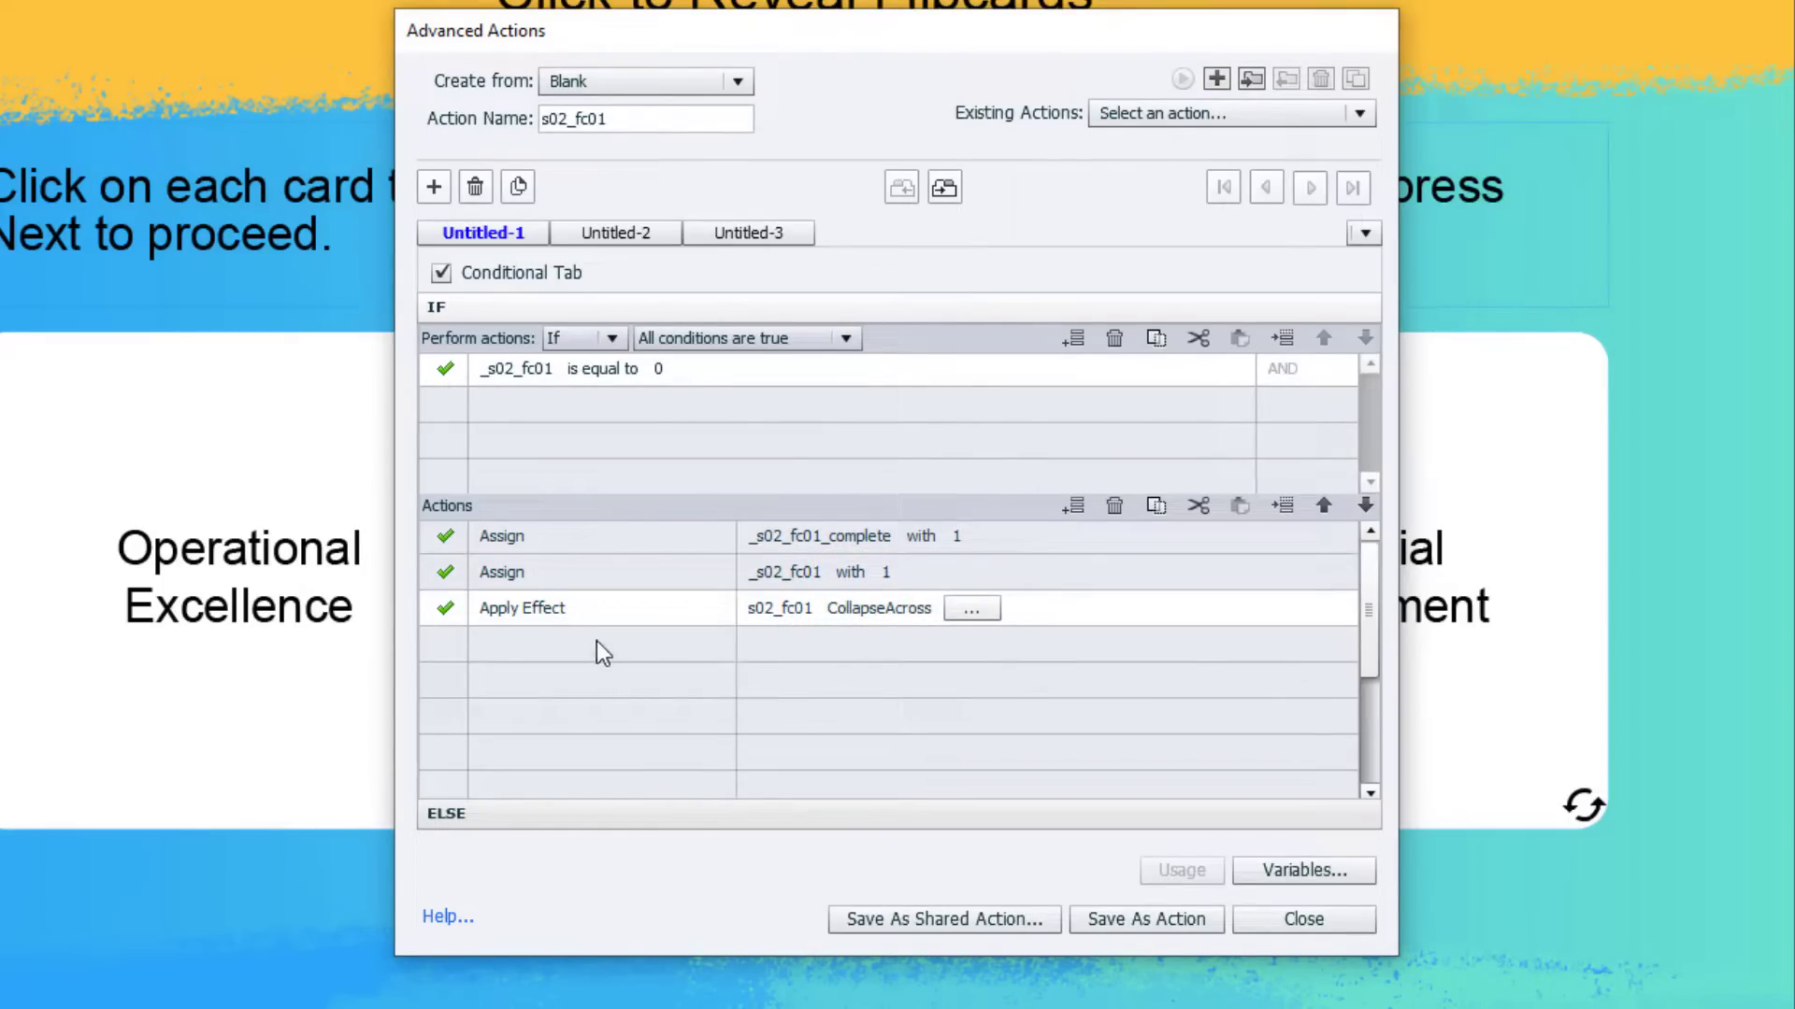
Add a Delay Next Actions By action with a literal value of .3 seconds.
{"action": "double_click", "coordinate": [526, 642]}
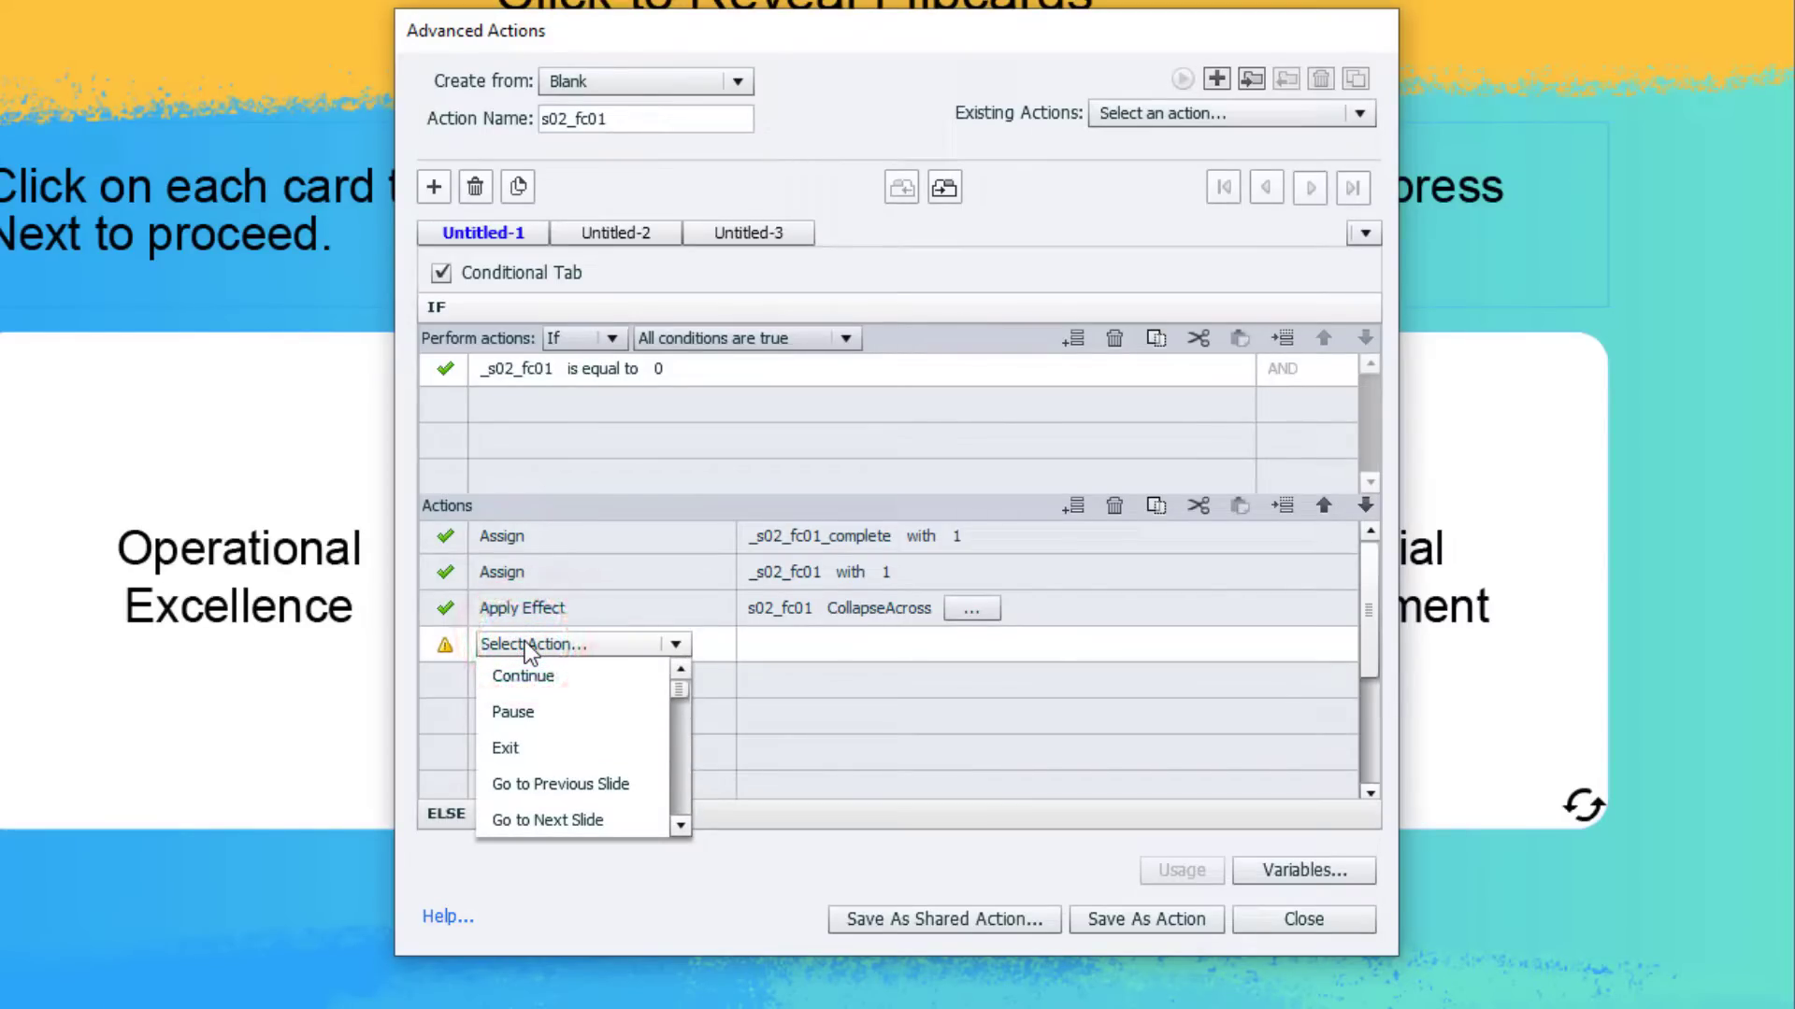
{"action": "key", "text": "d"}
{"action": "key", "text": "d"}
{"action": "key", "text": "d"}
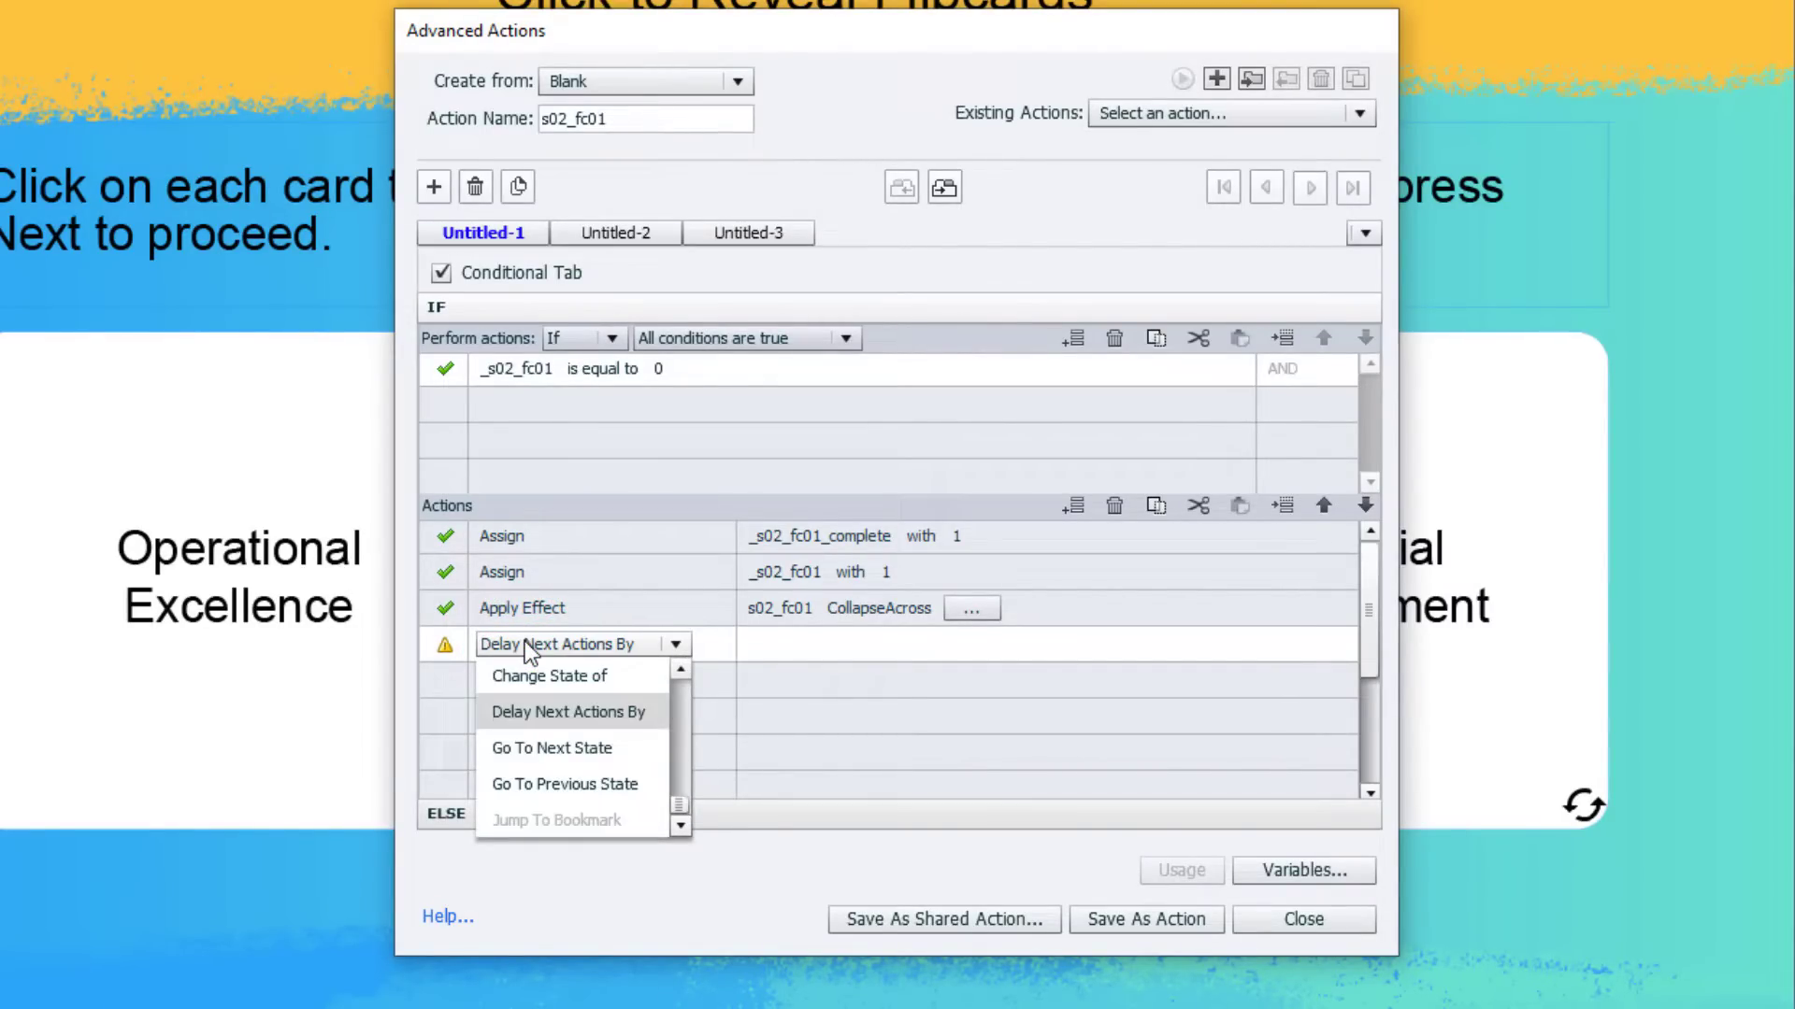
{"action": "left_click", "coordinate": [559, 714]}
{"action": "left_click", "coordinate": [832, 645]}
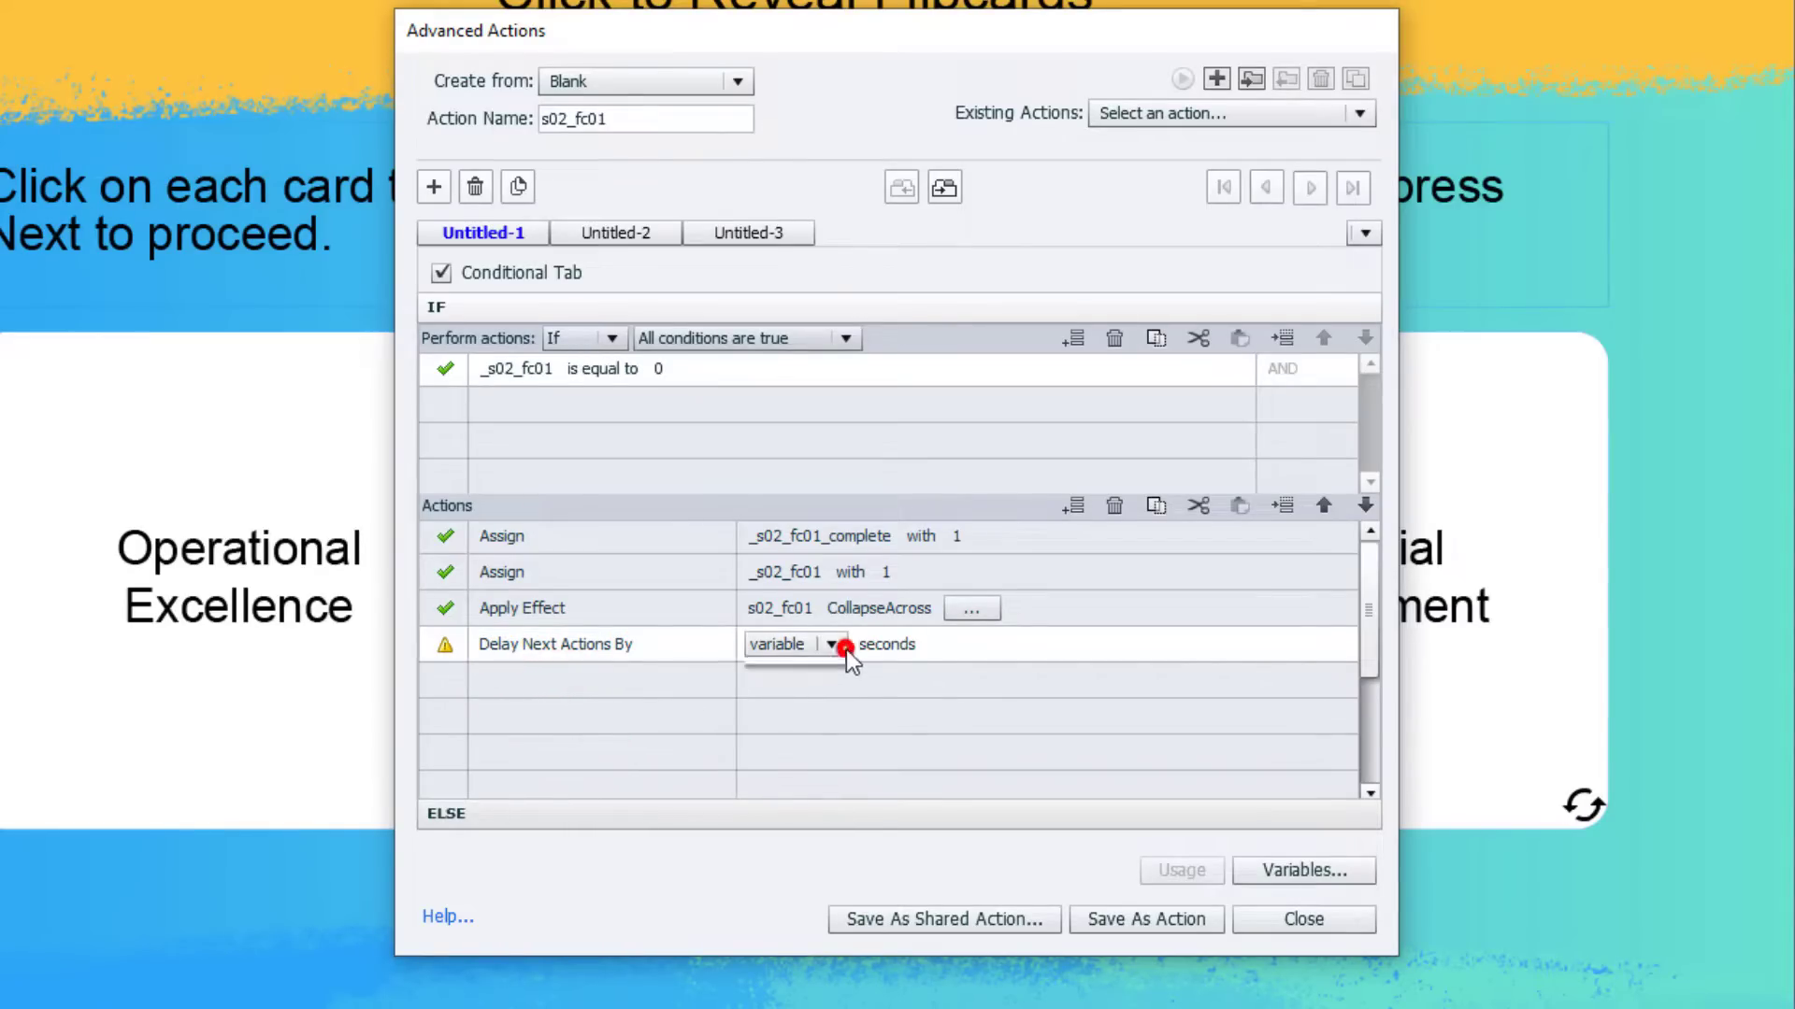
{"action": "left_click", "coordinate": [823, 706]}
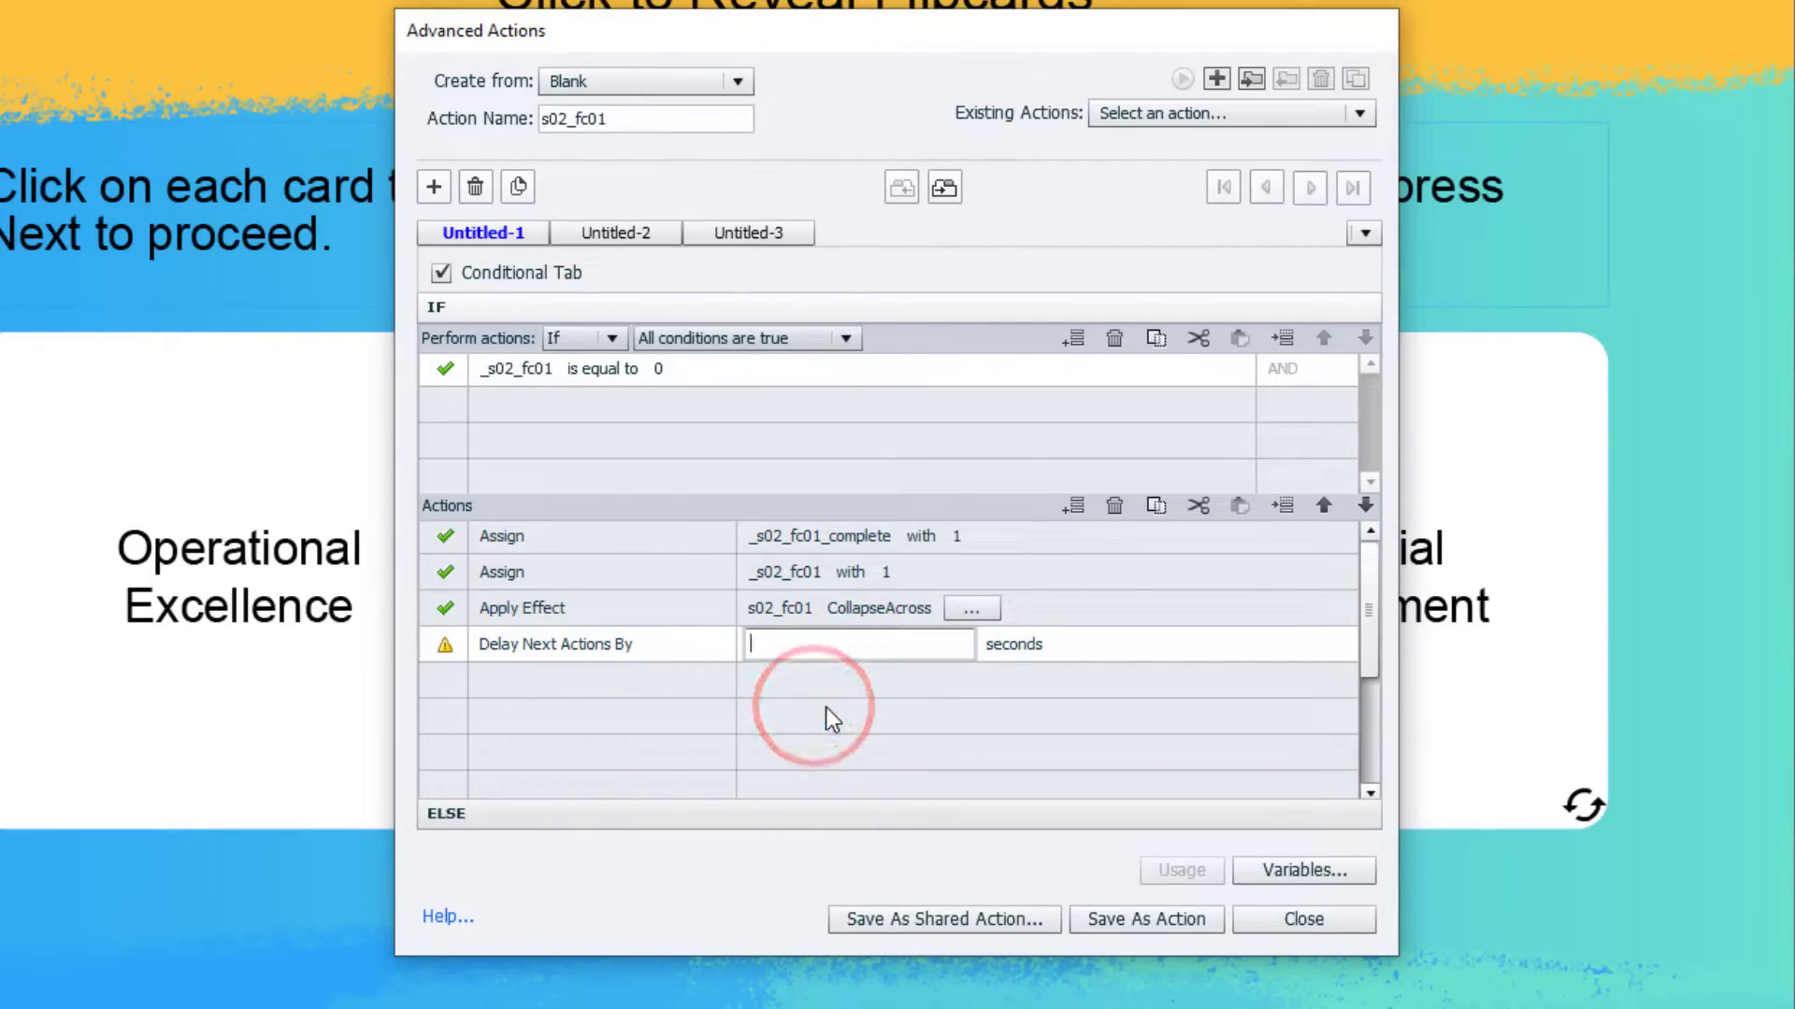
{"action": "type", "text": ".3"}
{"action": "key", "text": "Return"}
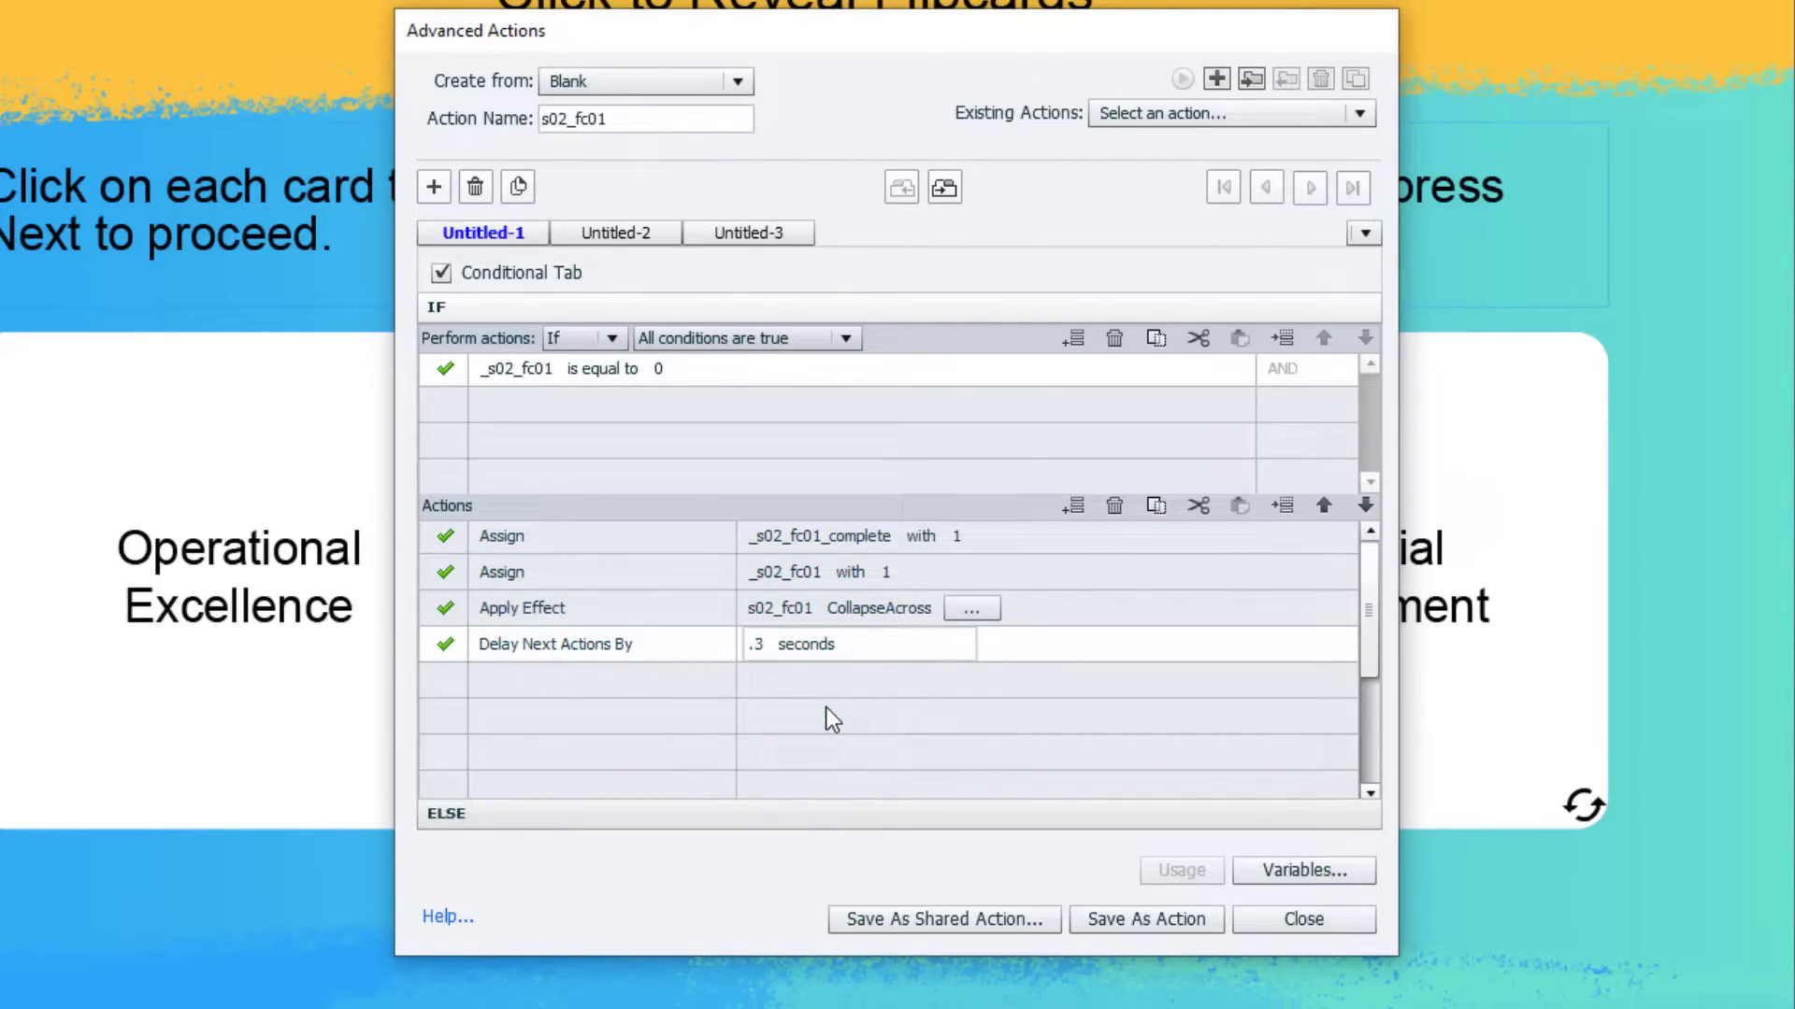
Add a Change State of action that switches s02_fc01 to the flipped state.
{"action": "double_click", "coordinate": [531, 675]}
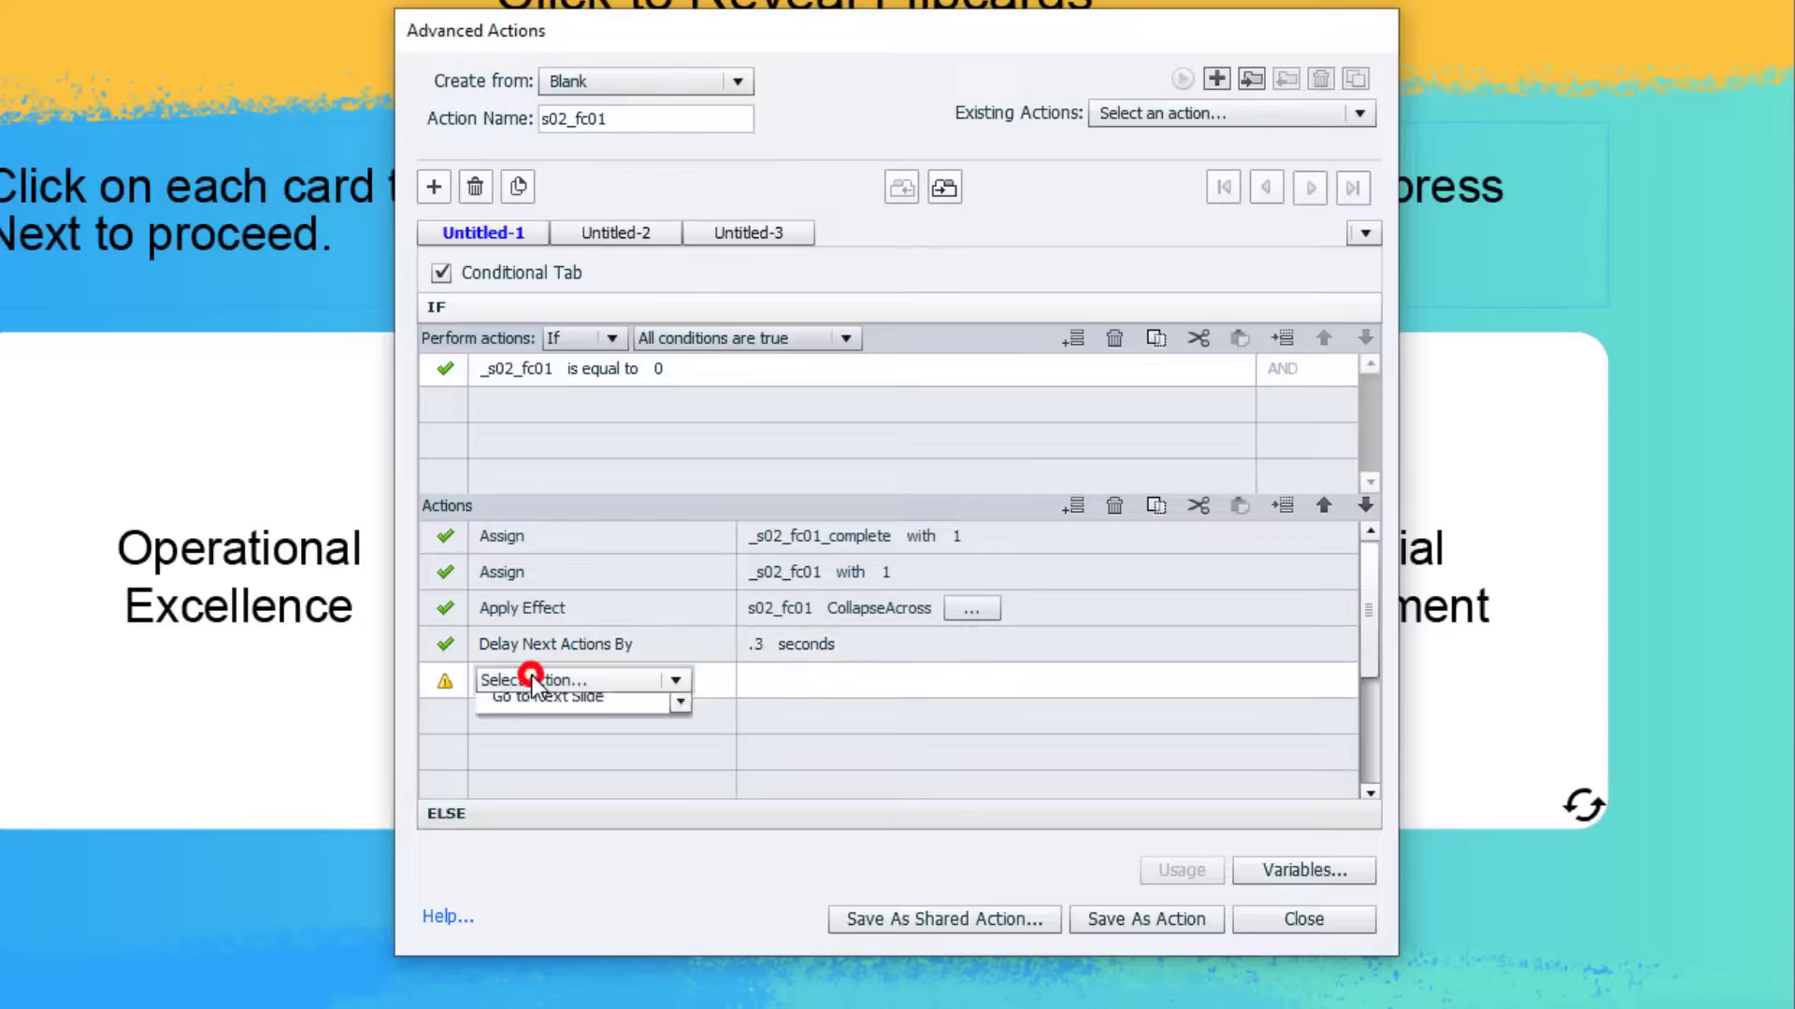
{"action": "key", "text": "c"}
{"action": "key", "text": "c"}
{"action": "left_click", "coordinate": [530, 699]}
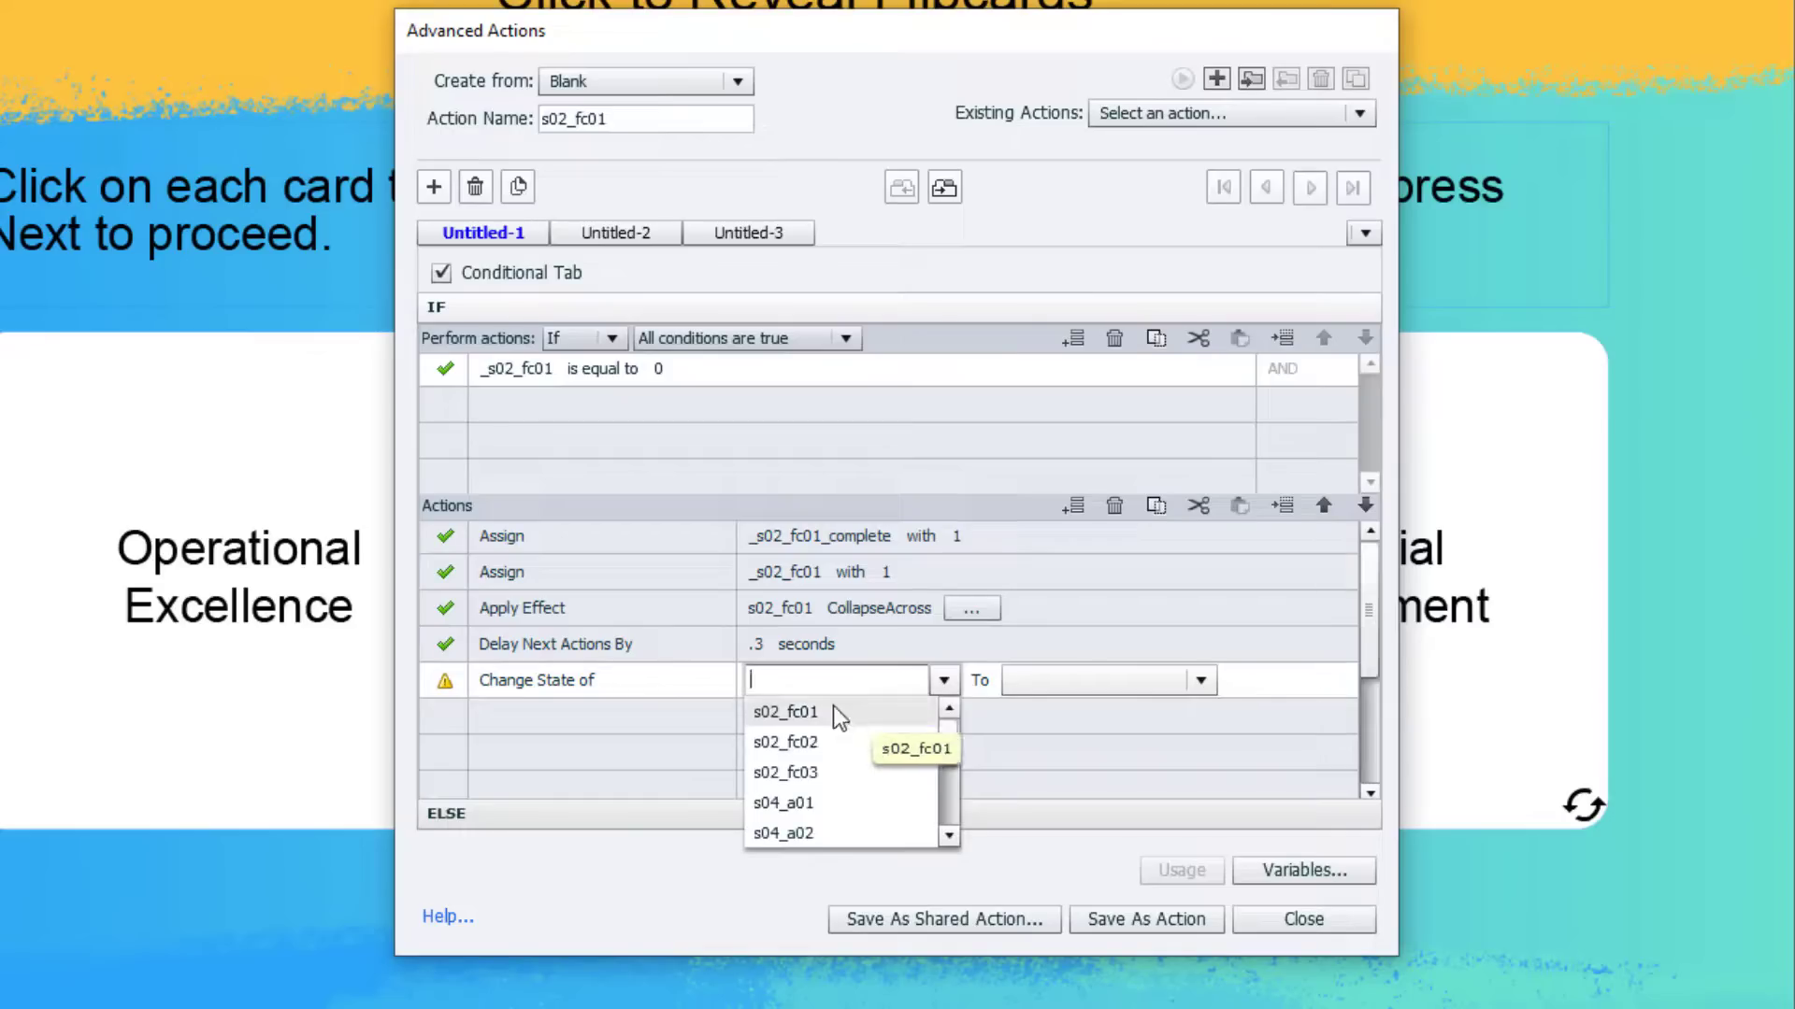
{"action": "left_click", "coordinate": [791, 712]}
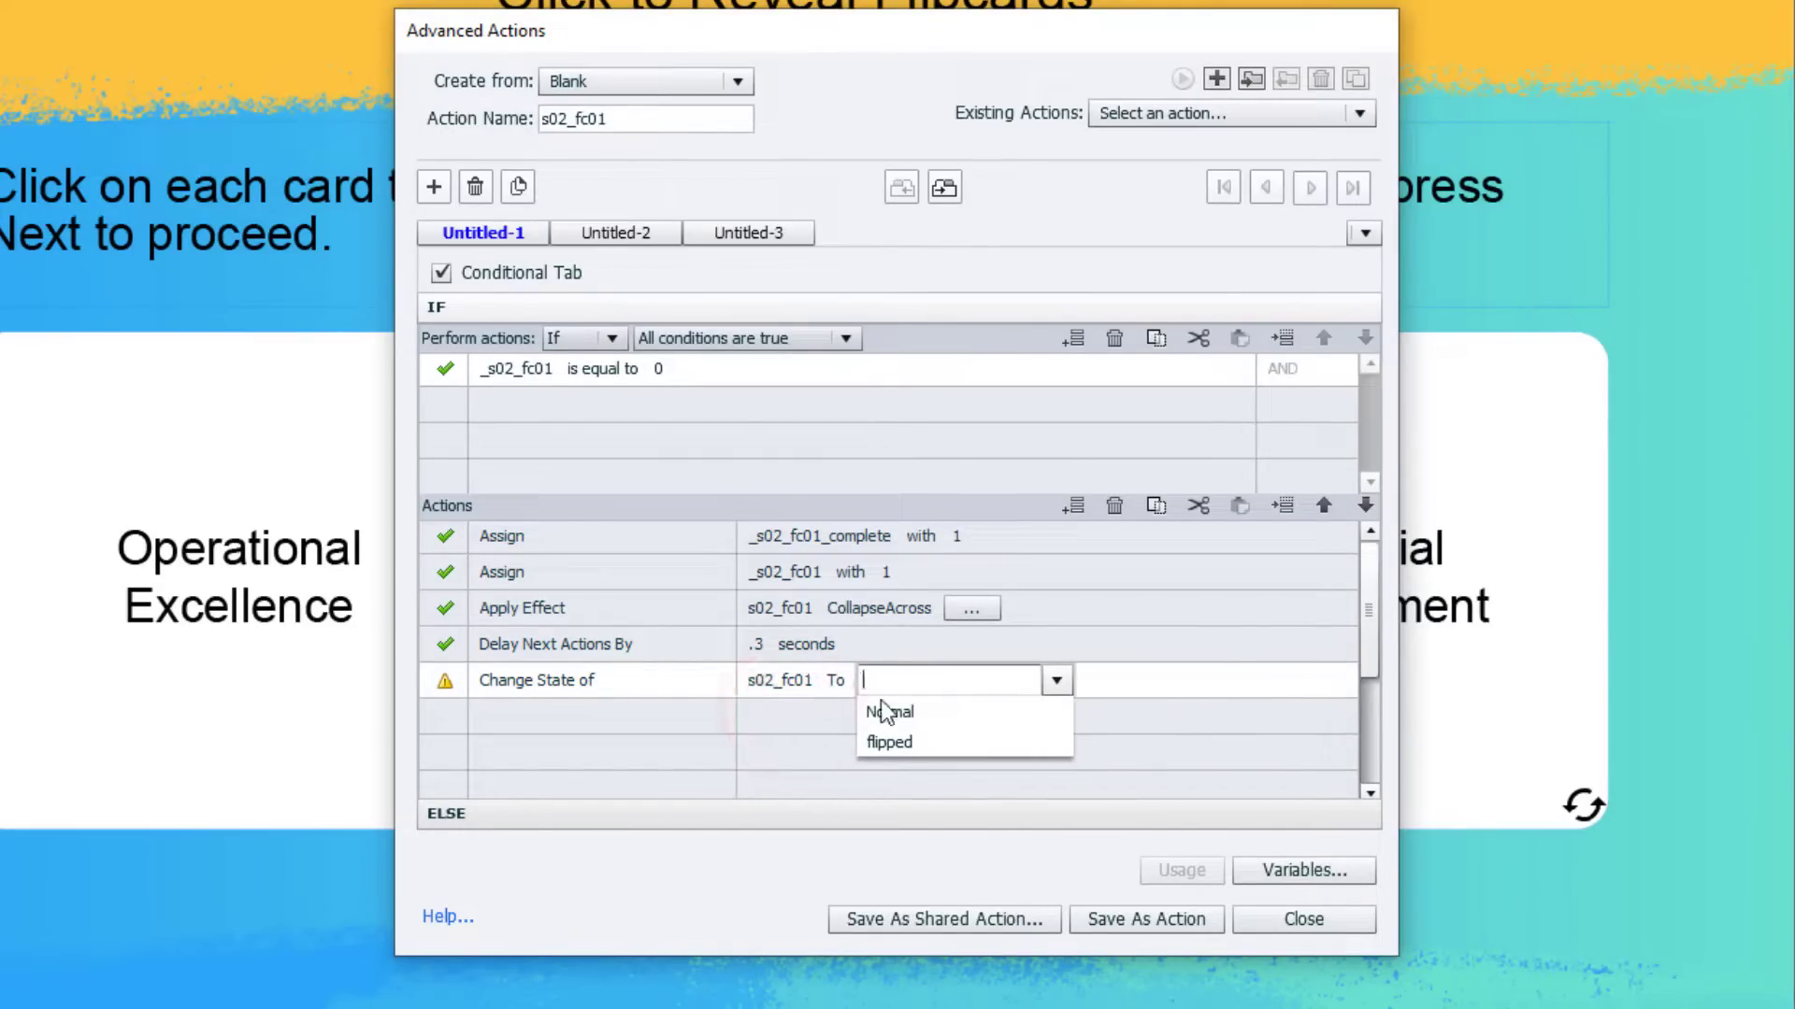
{"action": "left_click", "coordinate": [903, 740]}
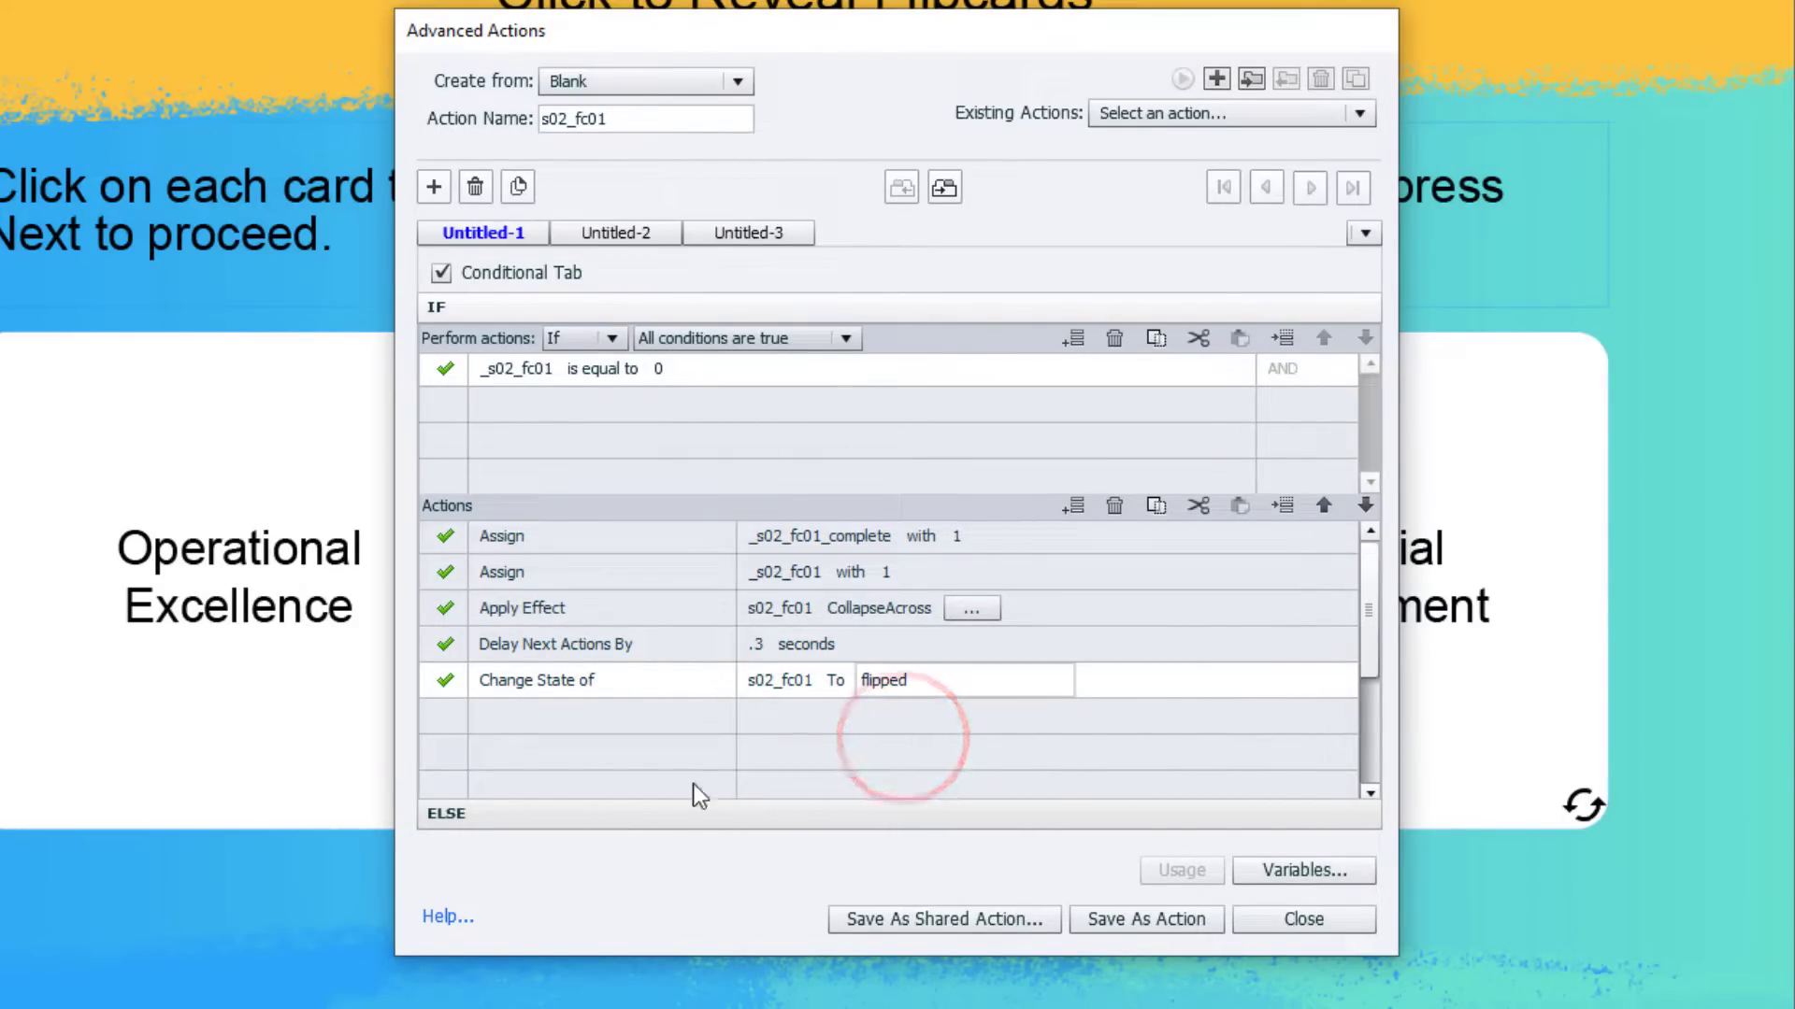
Add an Apply Effect action that gives object s02_fc01 the StretchAcross entrance effect.
{"action": "left_click", "coordinate": [508, 716]}
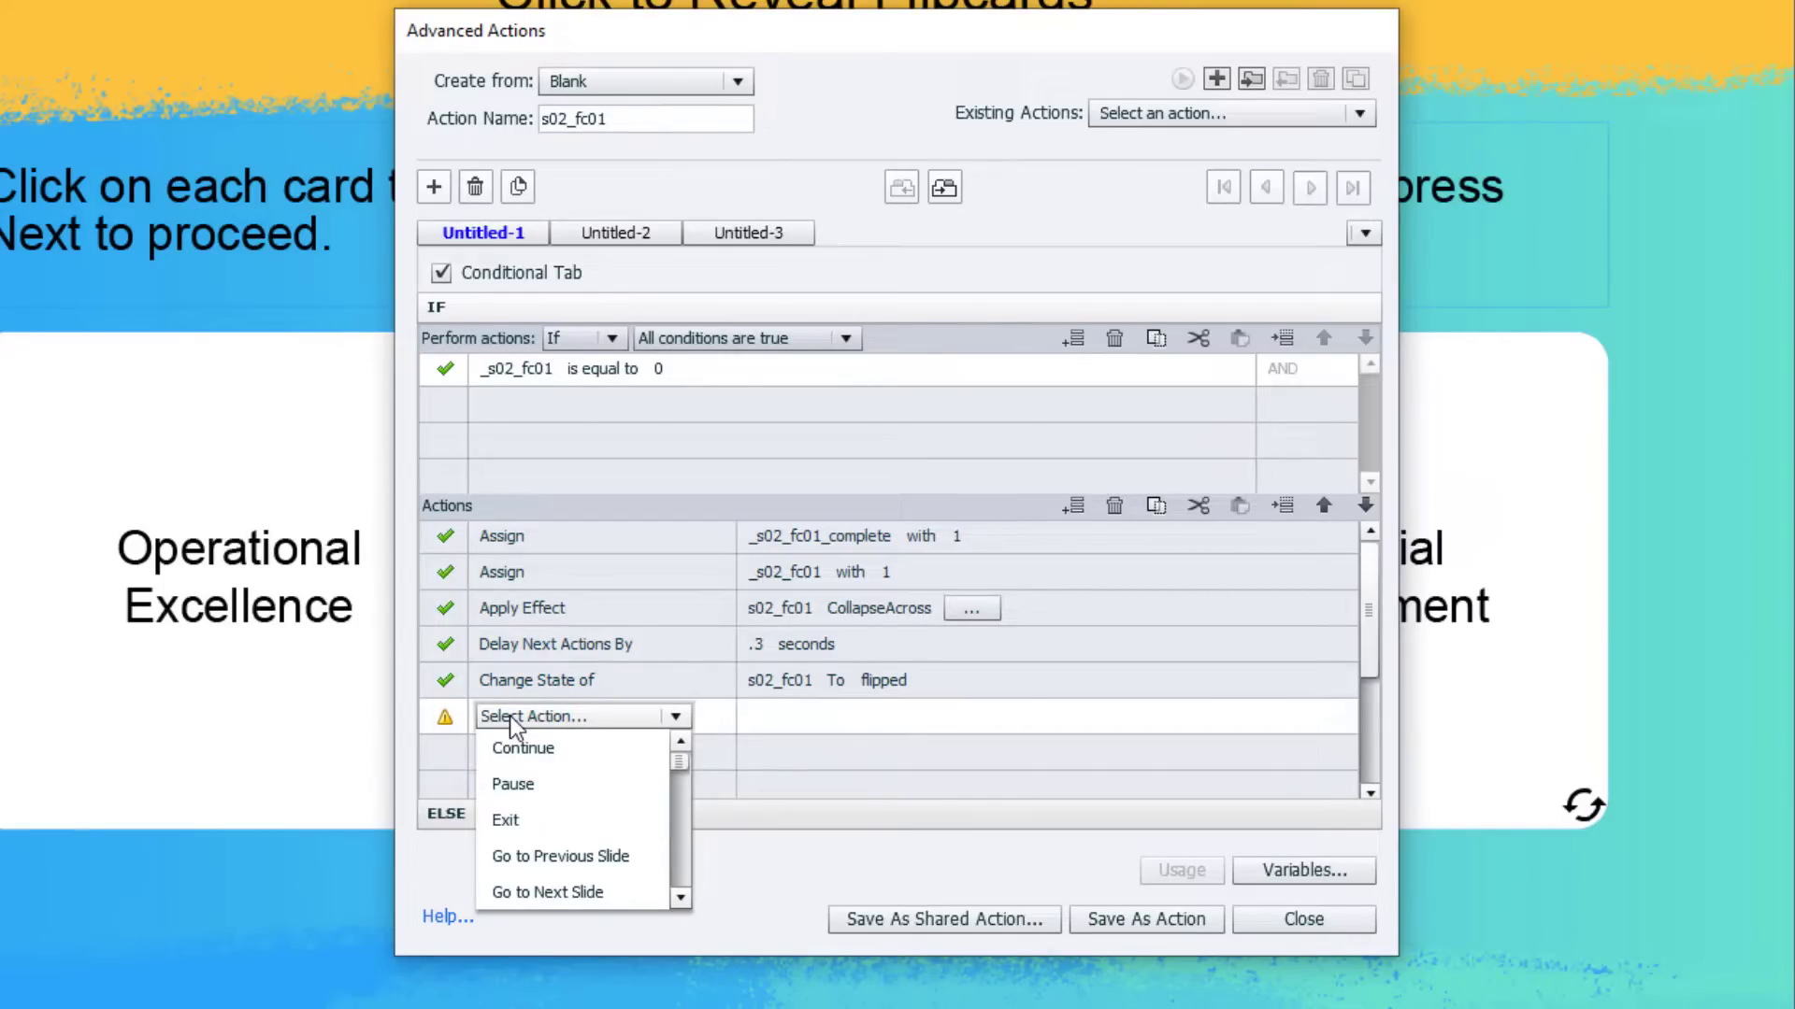
{"action": "key", "text": "a"}
{"action": "key", "text": "a"}
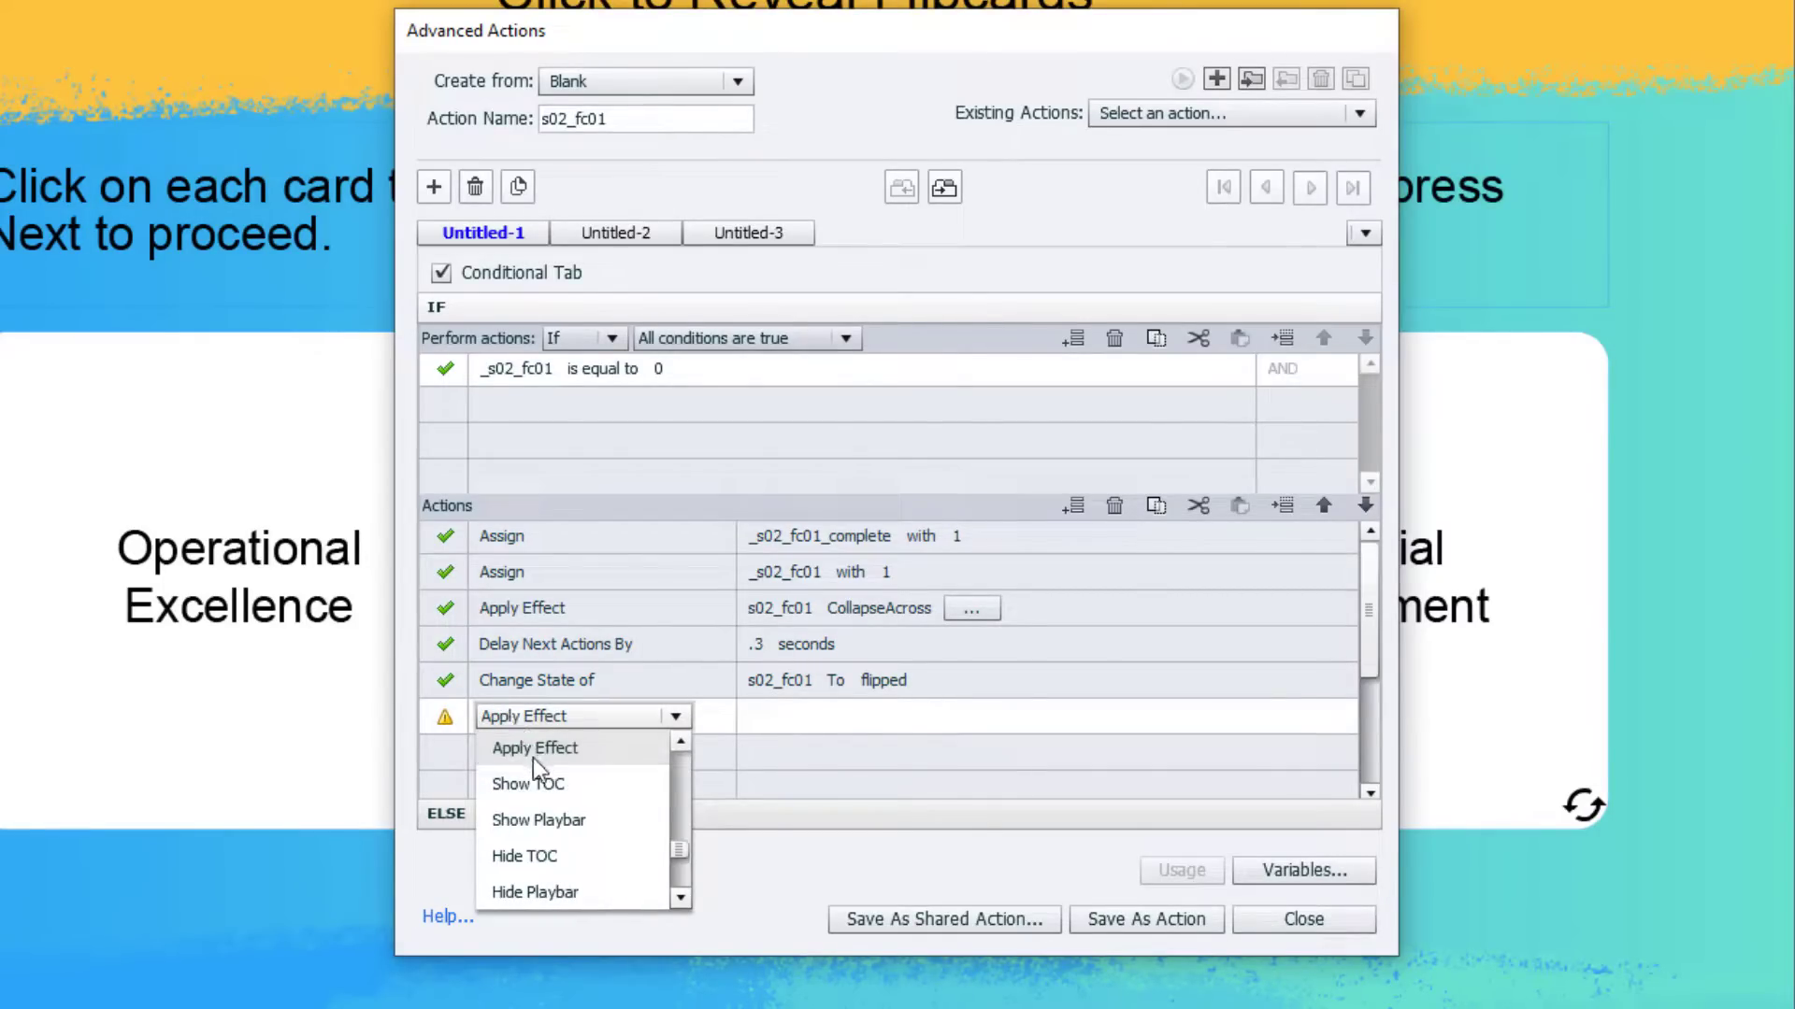
{"action": "left_click", "coordinate": [533, 759]}
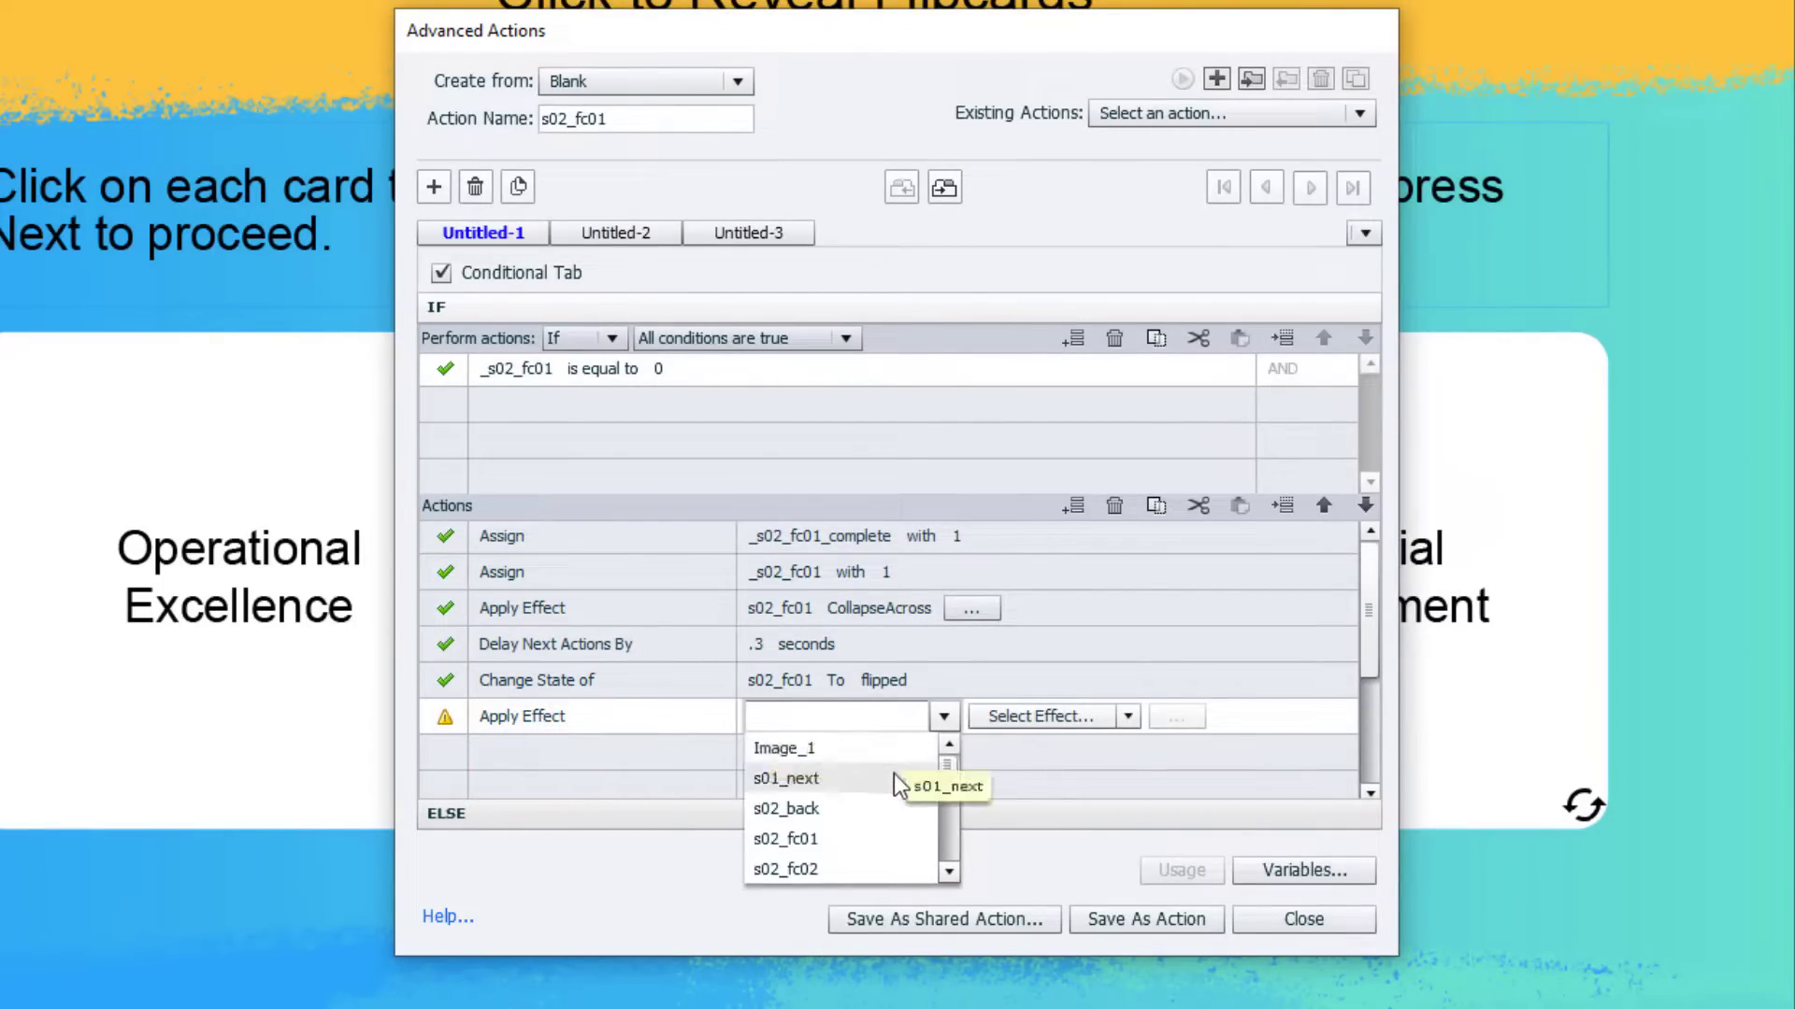
{"action": "left_click", "coordinate": [782, 839]}
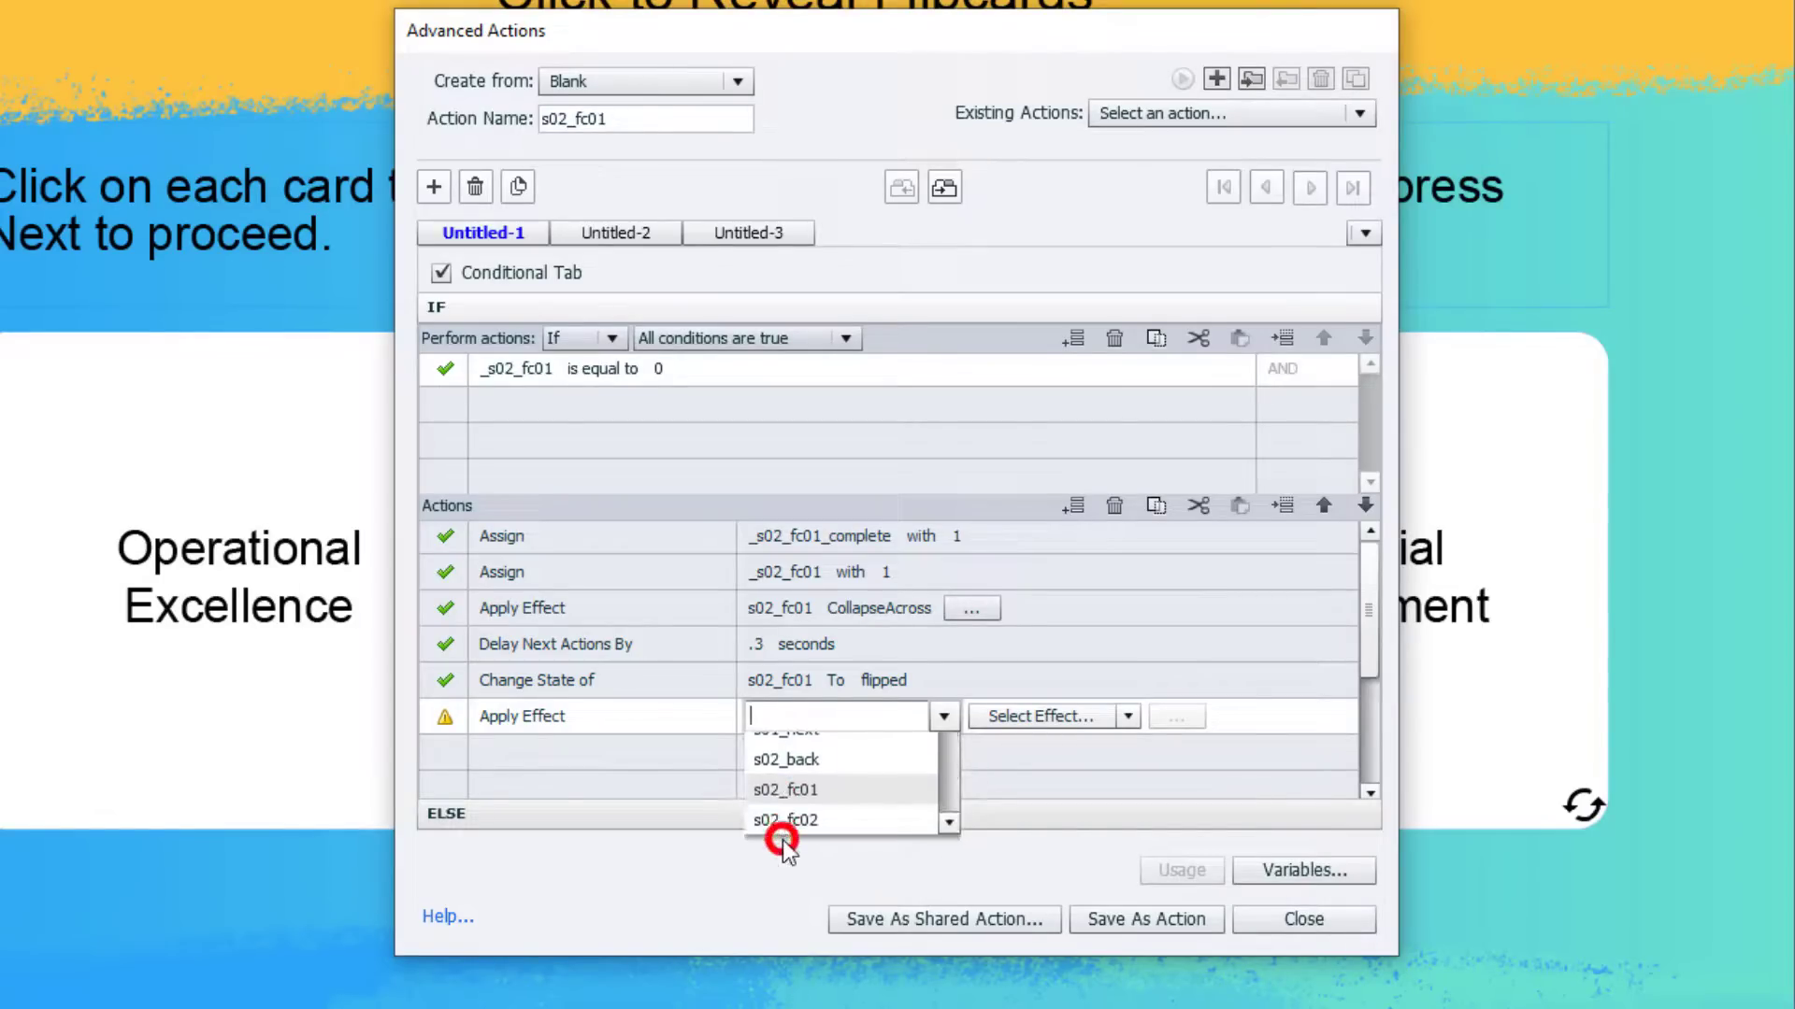
{"action": "left_click", "coordinate": [984, 716]}
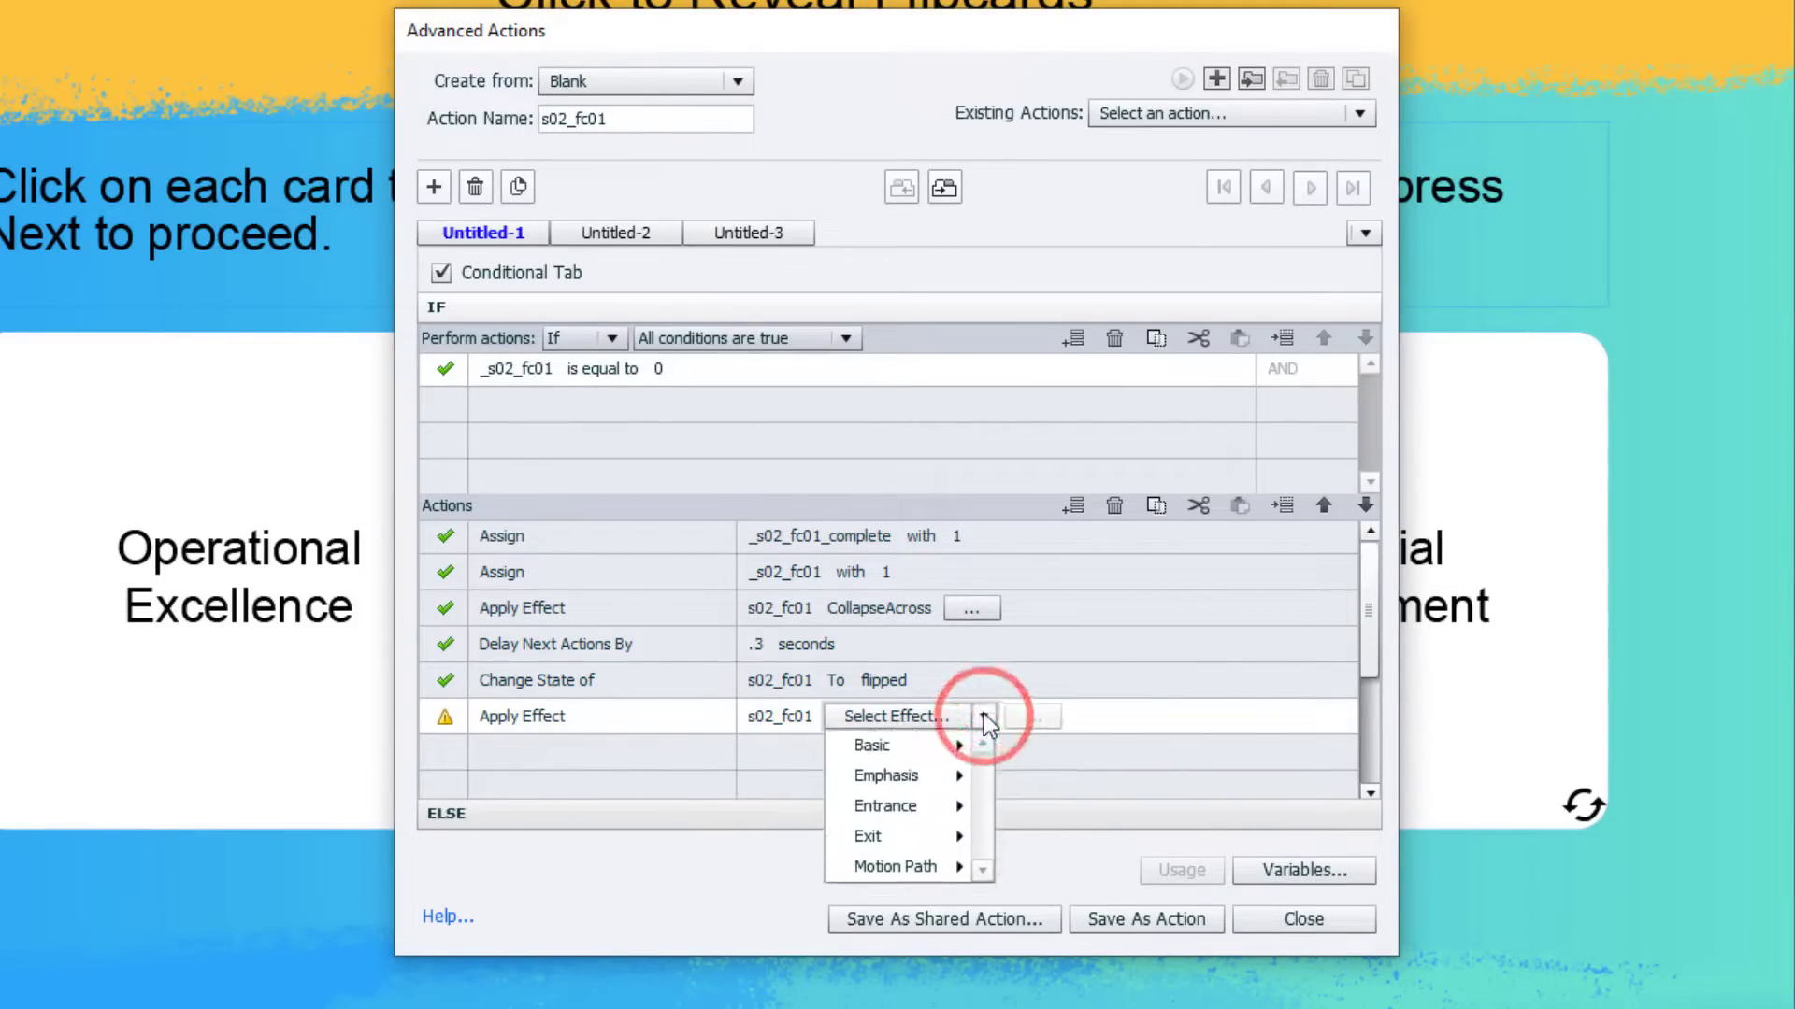
{"action": "mouse_move", "coordinate": [935, 817]}
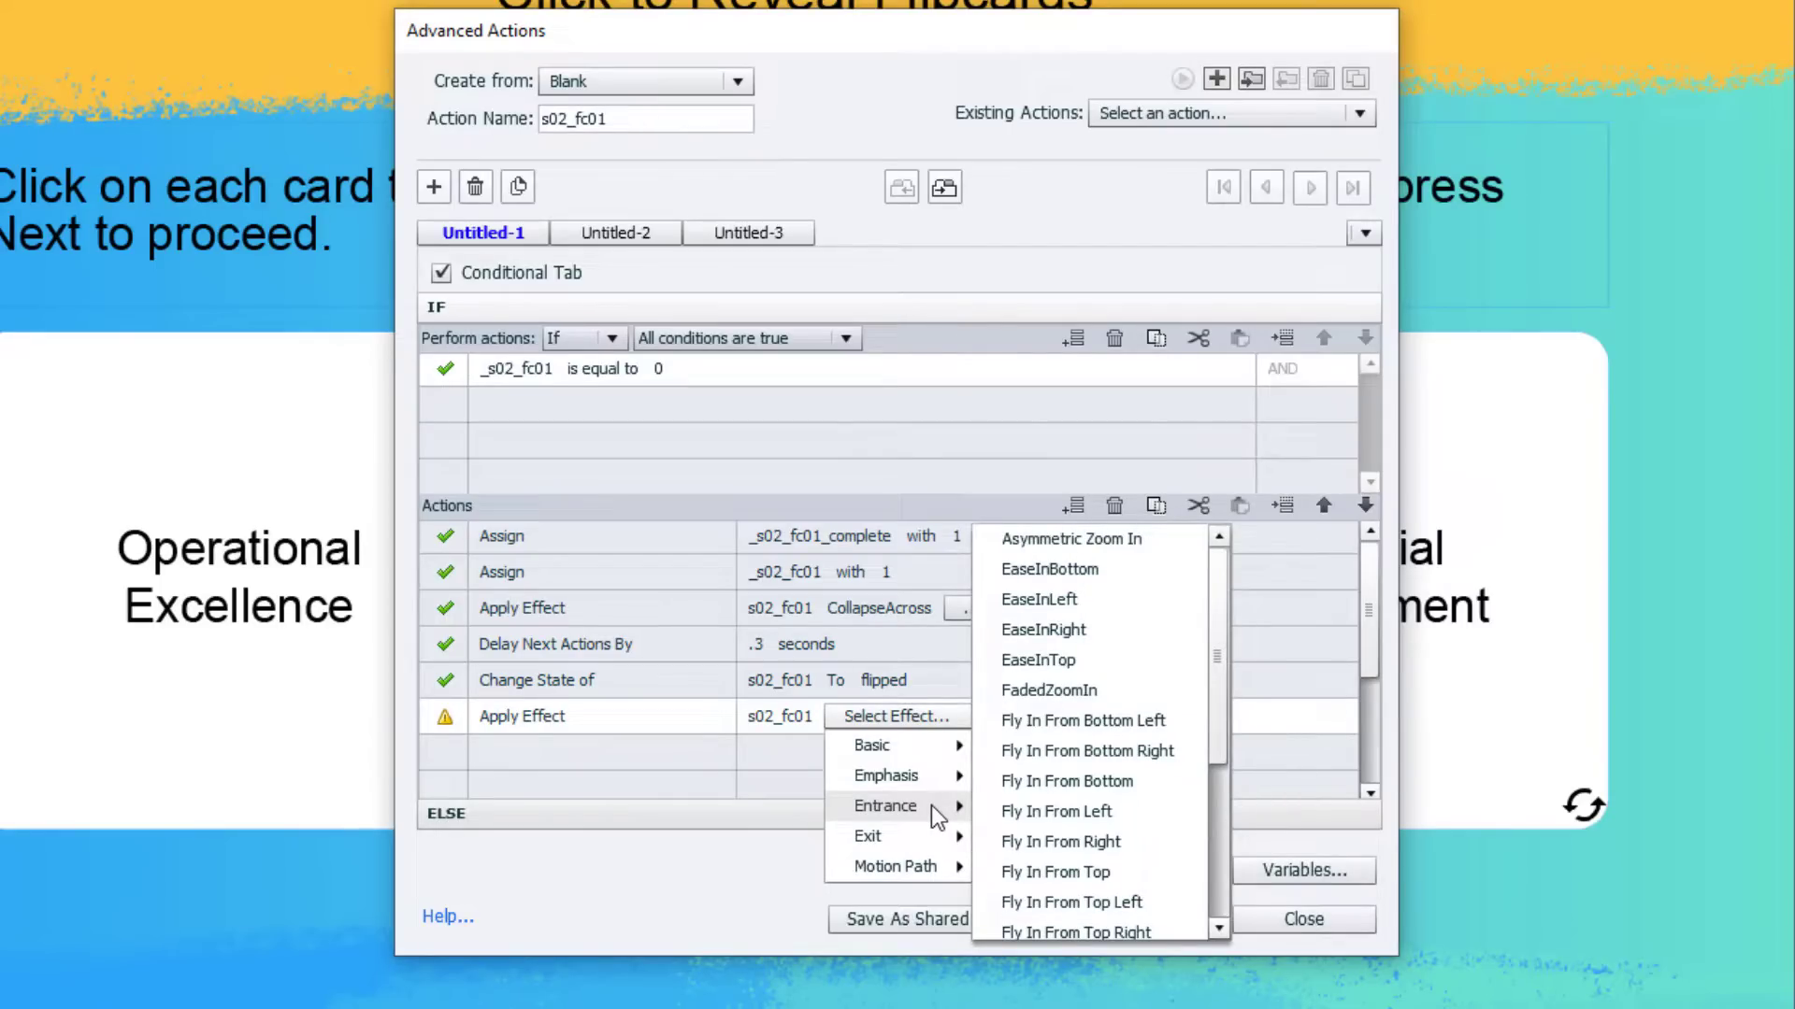
{"action": "left_click", "coordinate": [1214, 856]}
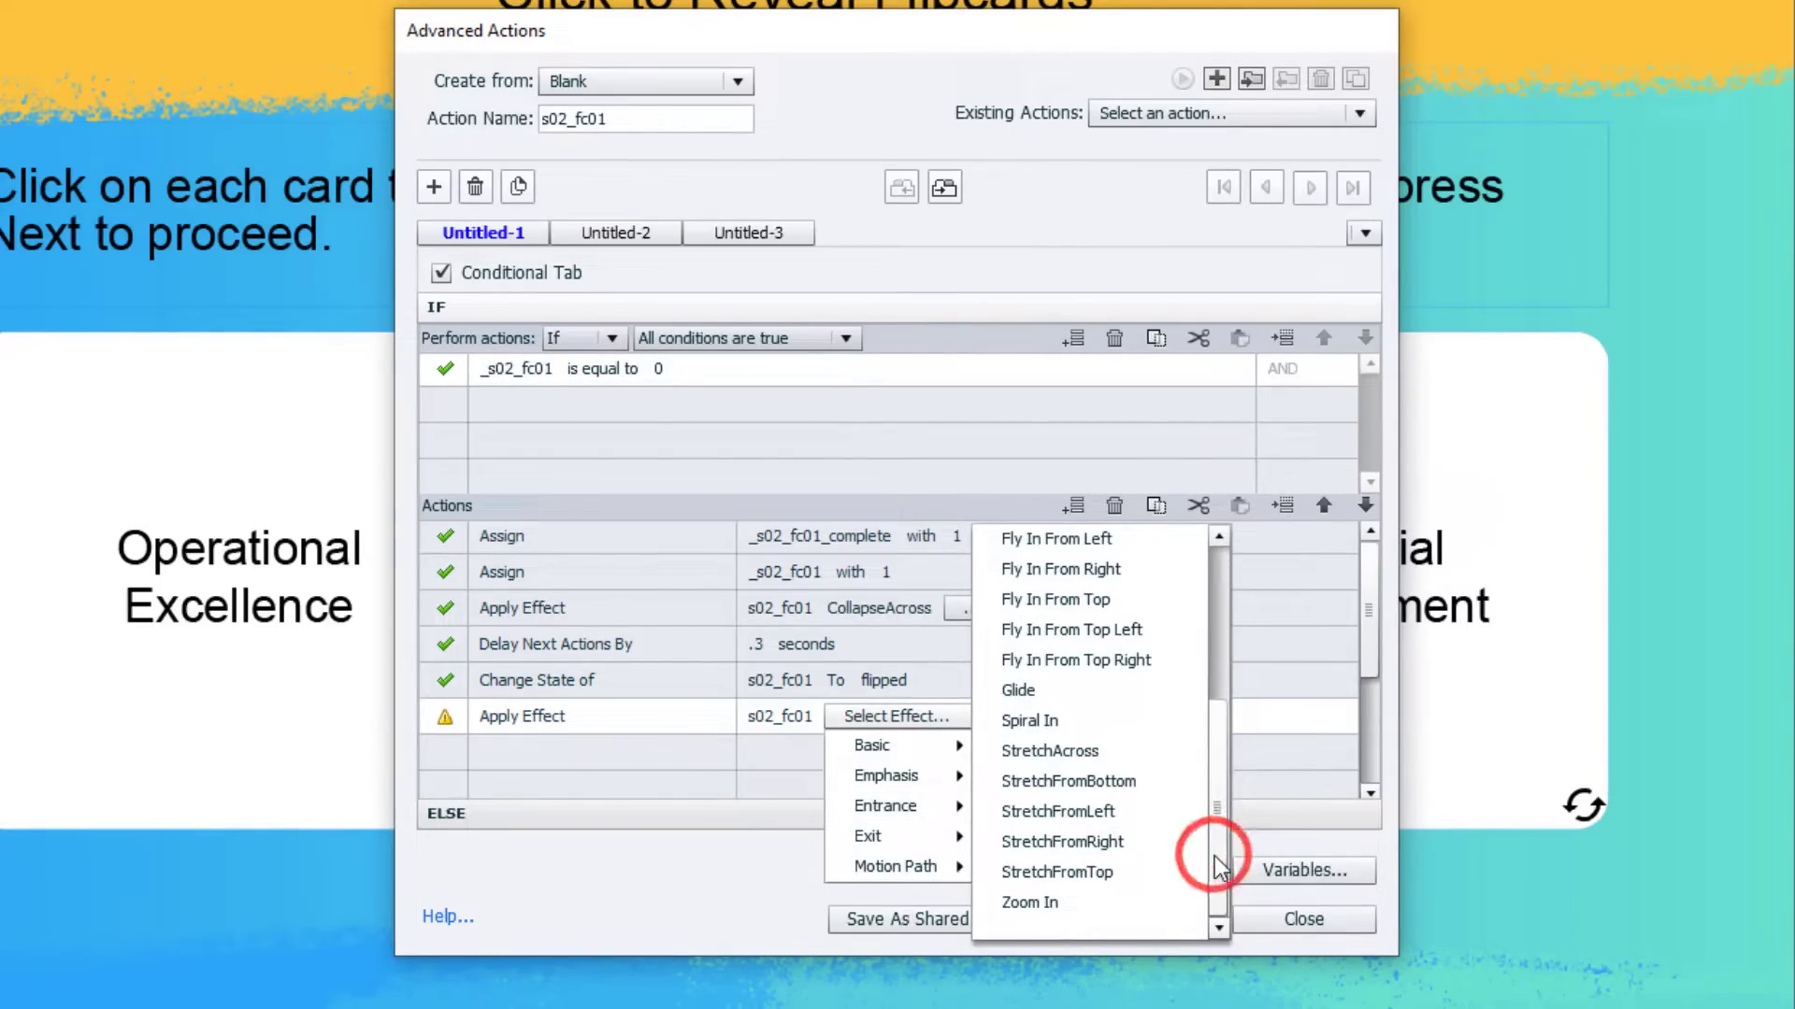
{"action": "left_click", "coordinate": [1071, 751]}
Set the StretchAcross effect on s02_fc01 to a duration of 0.3 seconds and an ease of 100%.
{"action": "left_click", "coordinate": [966, 718]}
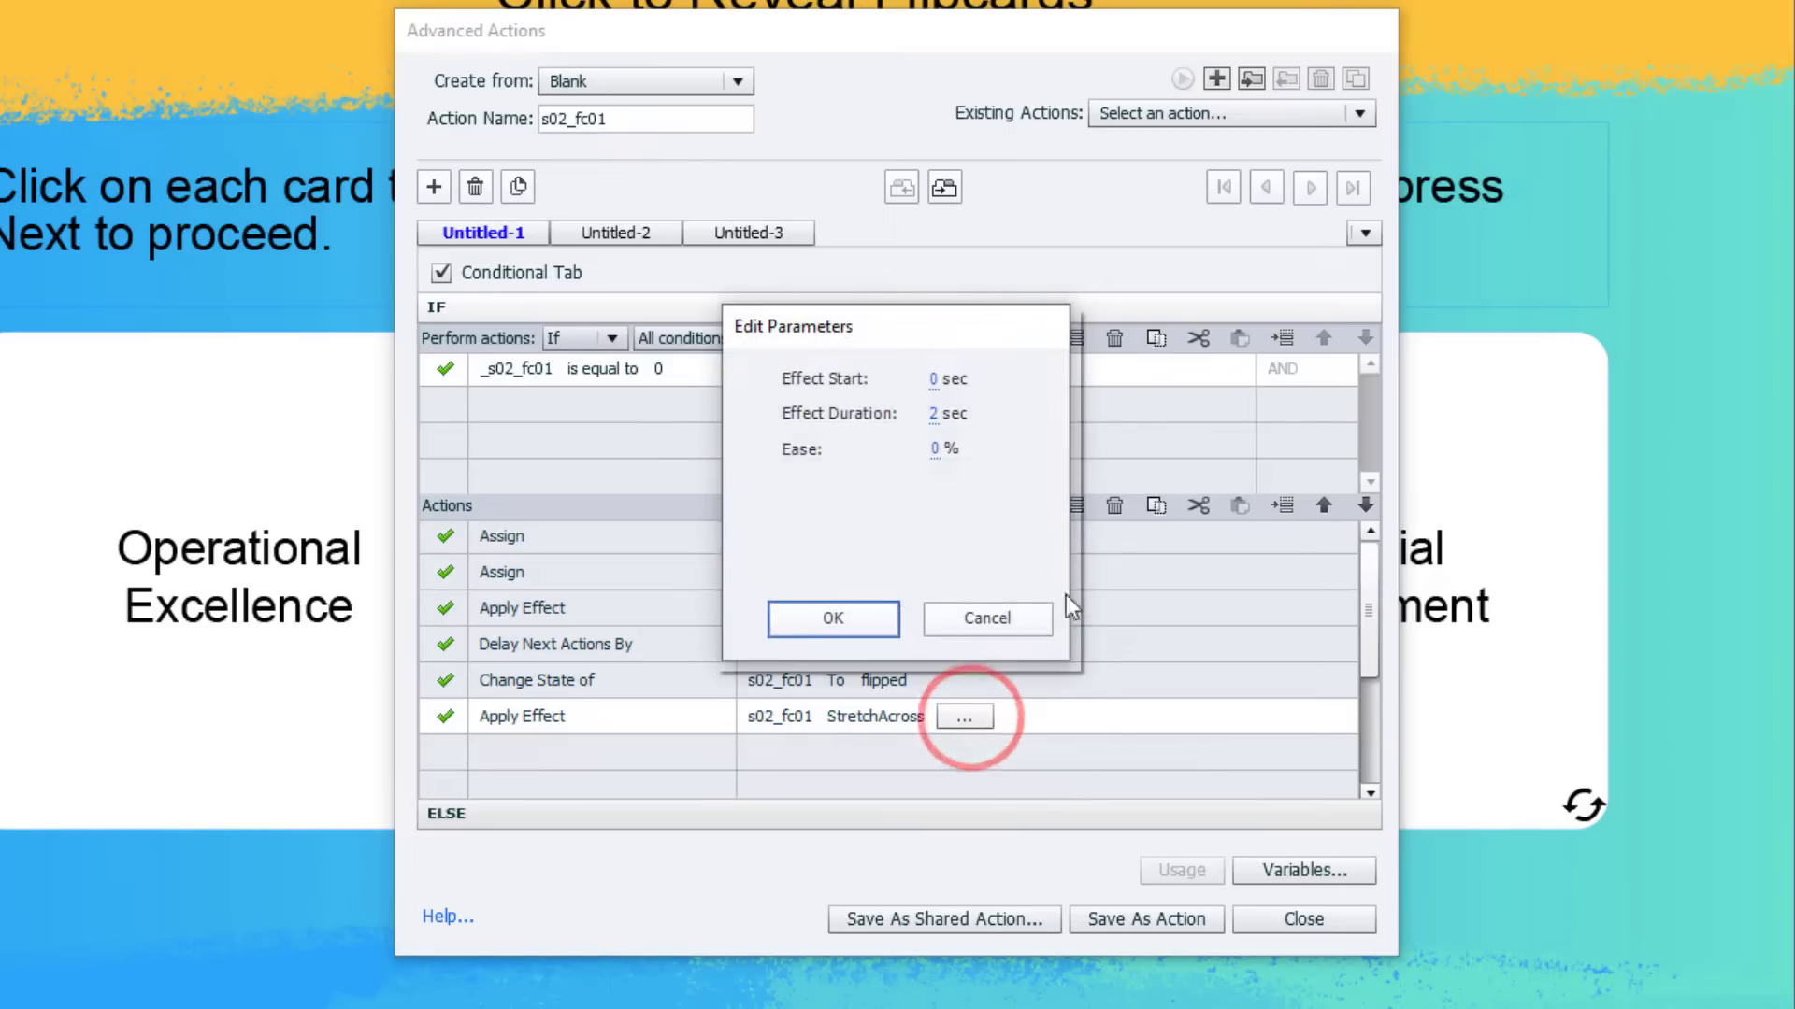
{"action": "left_click", "coordinate": [932, 414]}
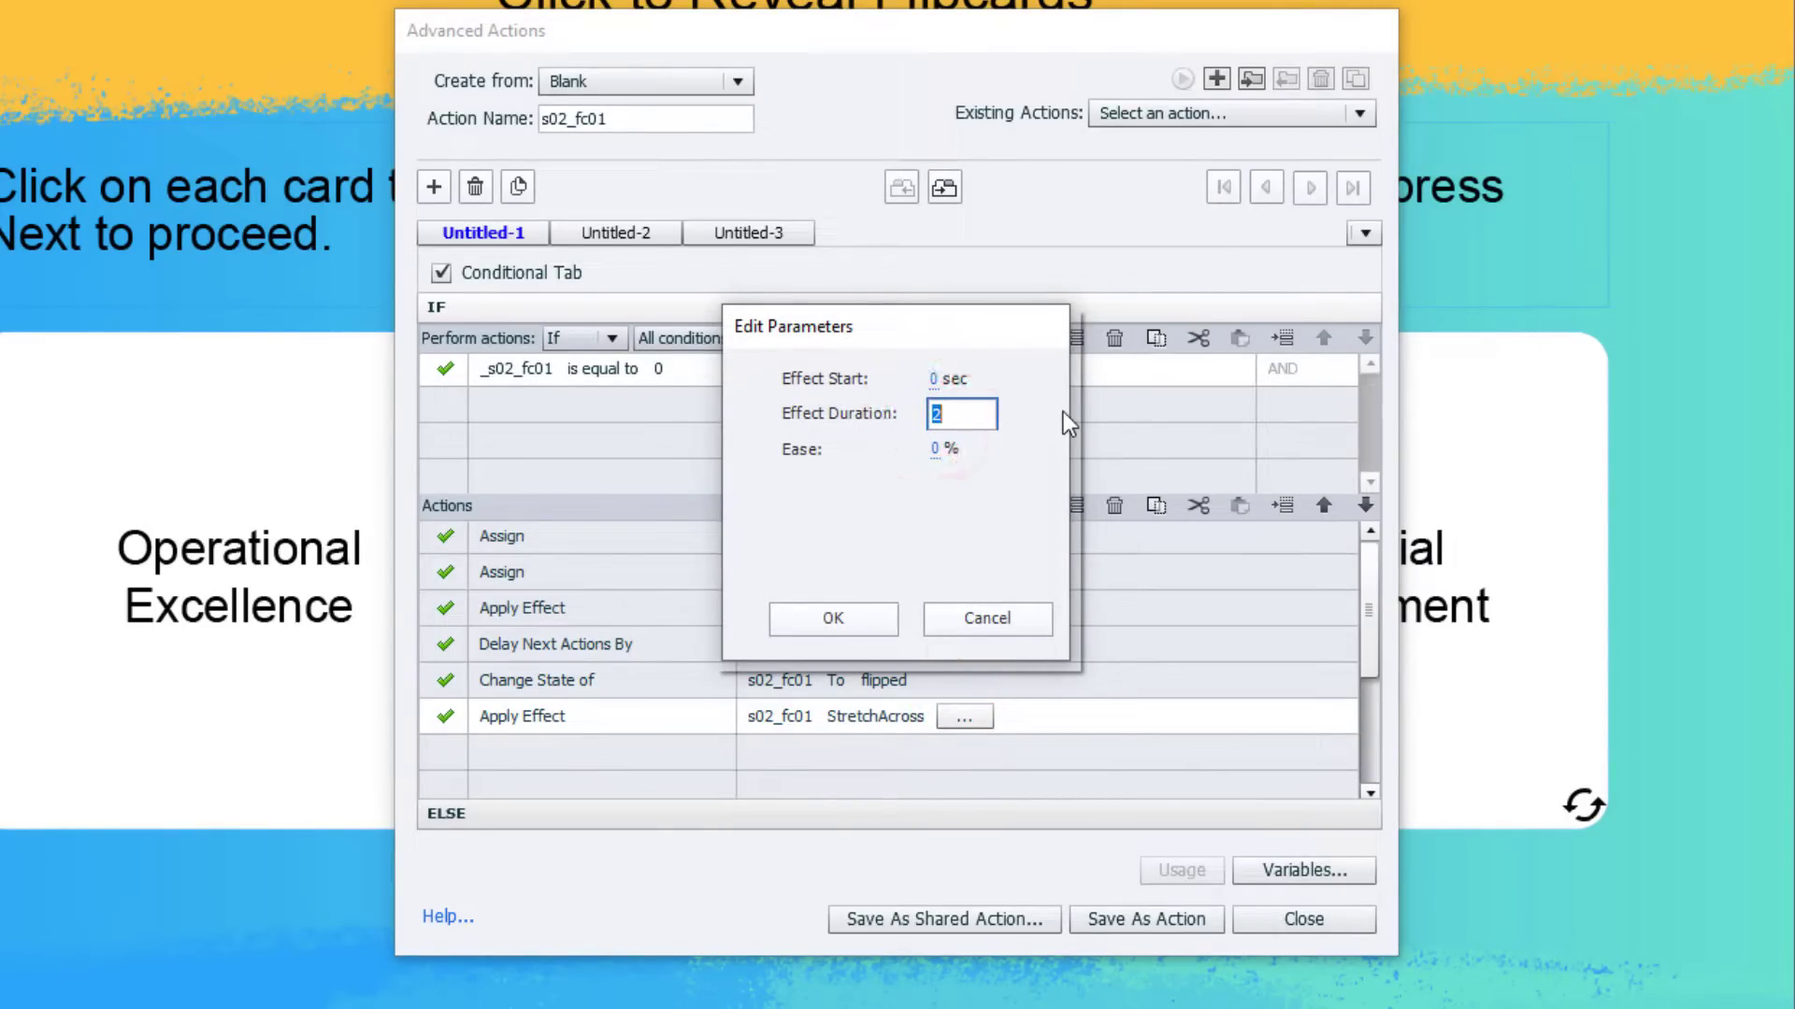
{"action": "type", "text": "0.3"}
{"action": "key", "text": "Return"}
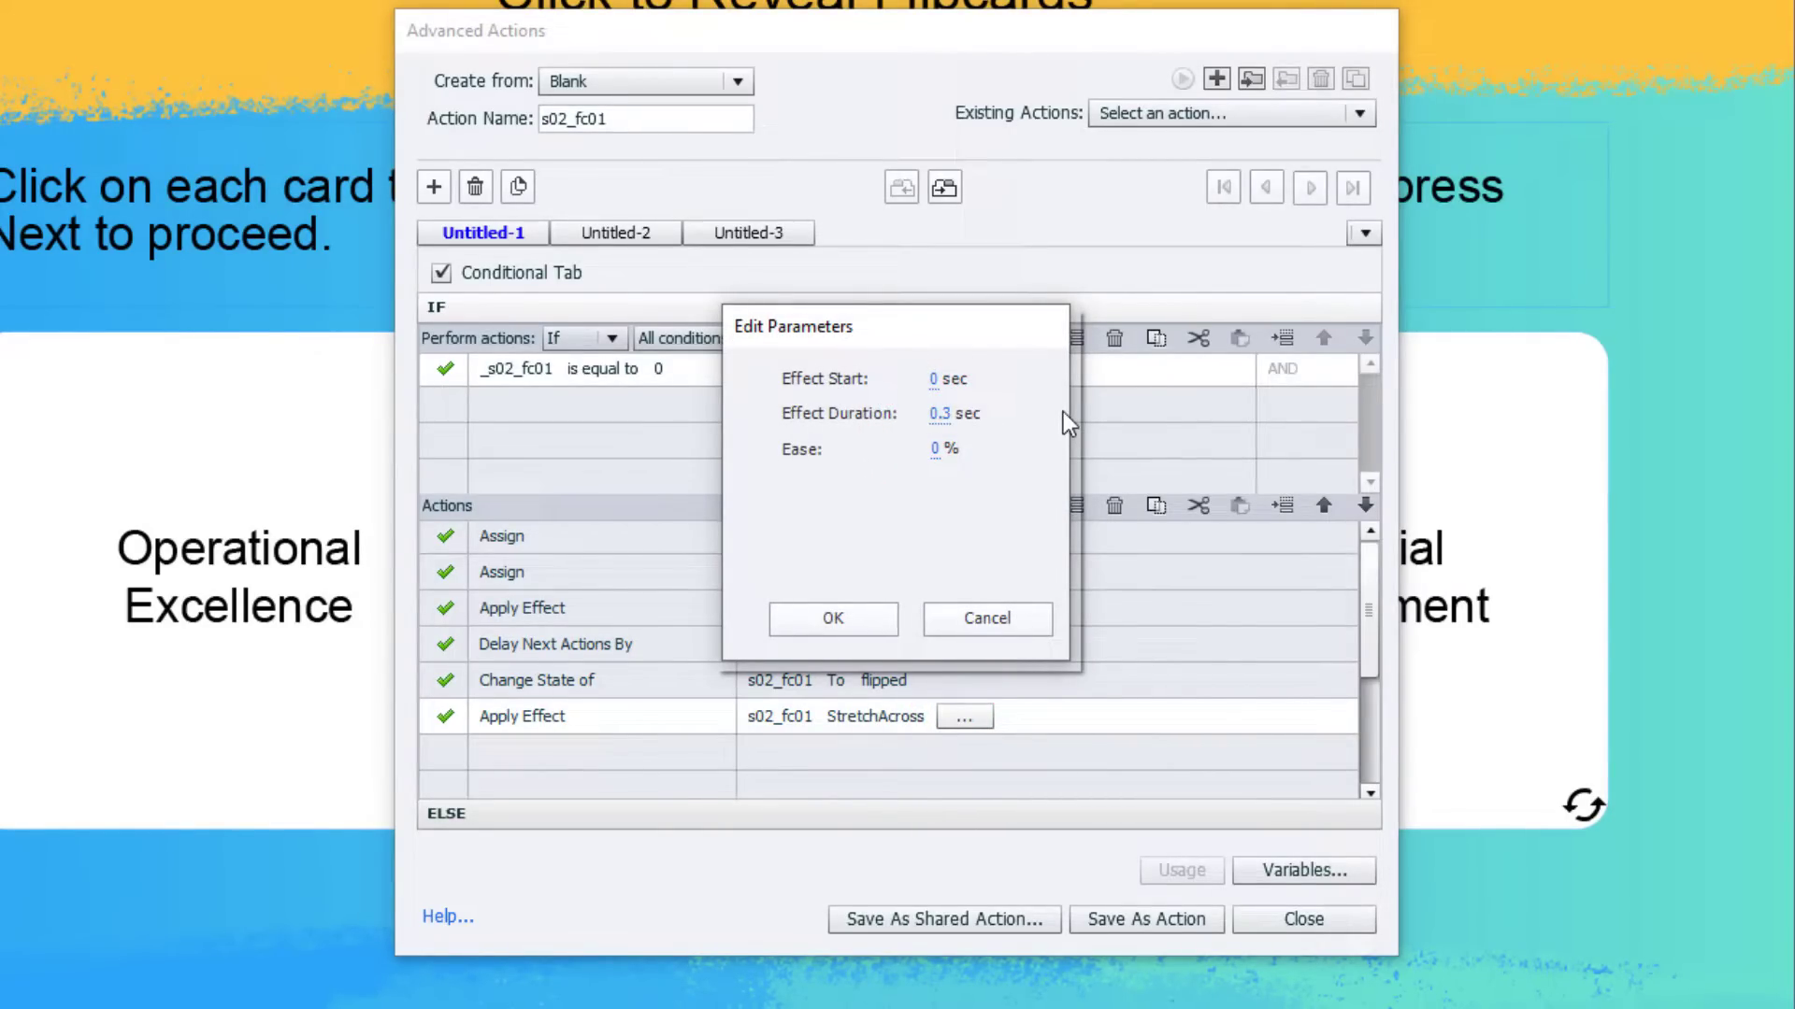
{"action": "left_click", "coordinate": [933, 447]}
{"action": "type", "text": "100"}
{"action": "key", "text": "Return"}
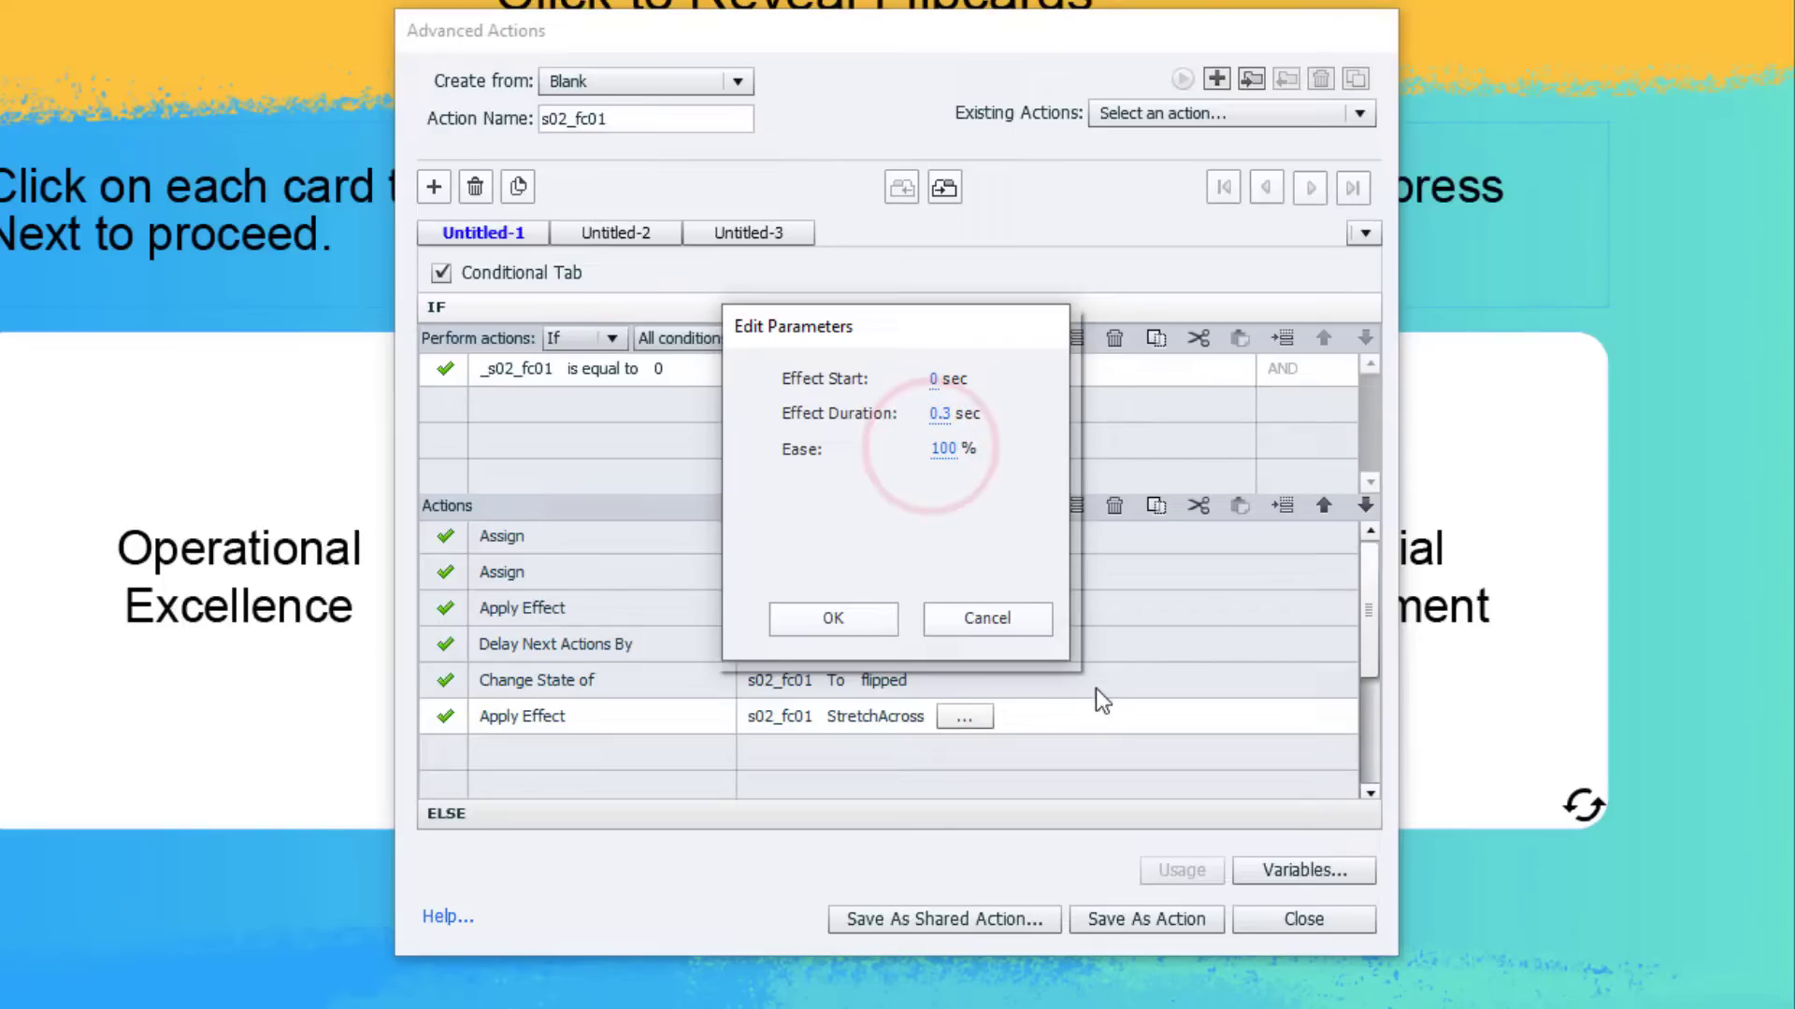
{"action": "left_click", "coordinate": [869, 620]}
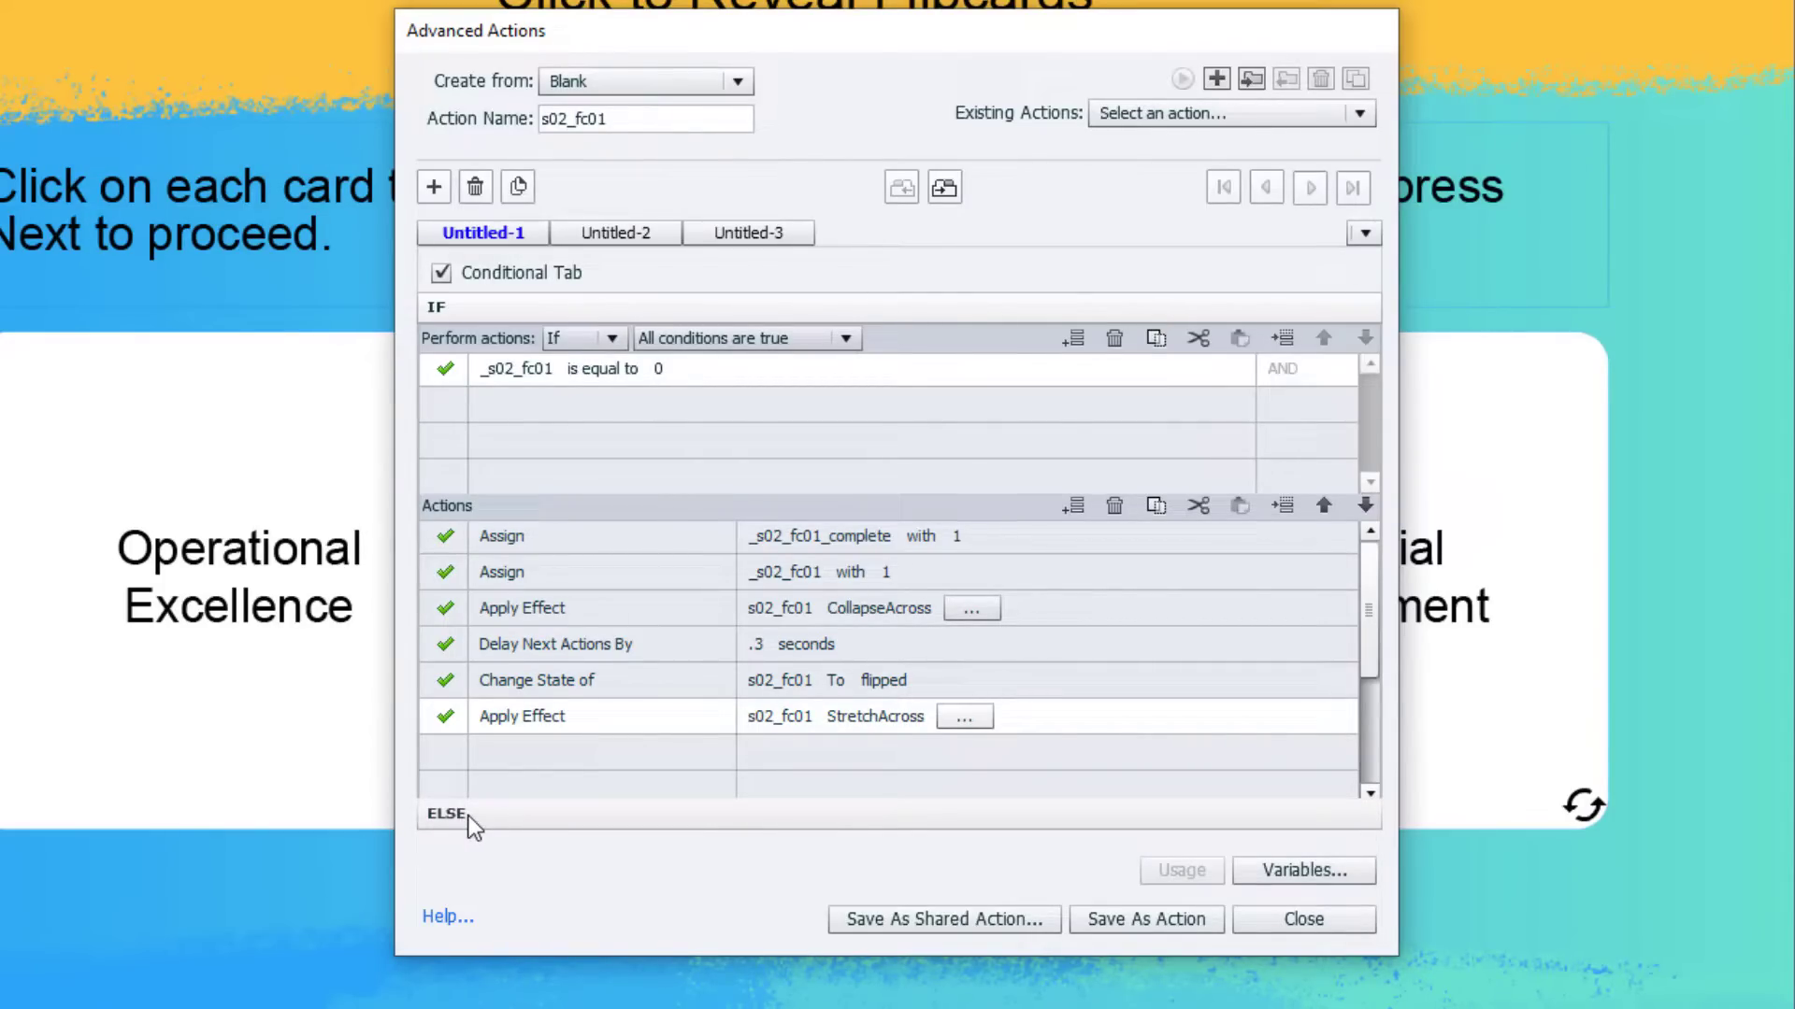
Copy the five IF actions from Assign _s02_fc01 through the StretchAcross effect and paste them into the ELSE actions.
{"action": "left_click", "coordinate": [1047, 575]}
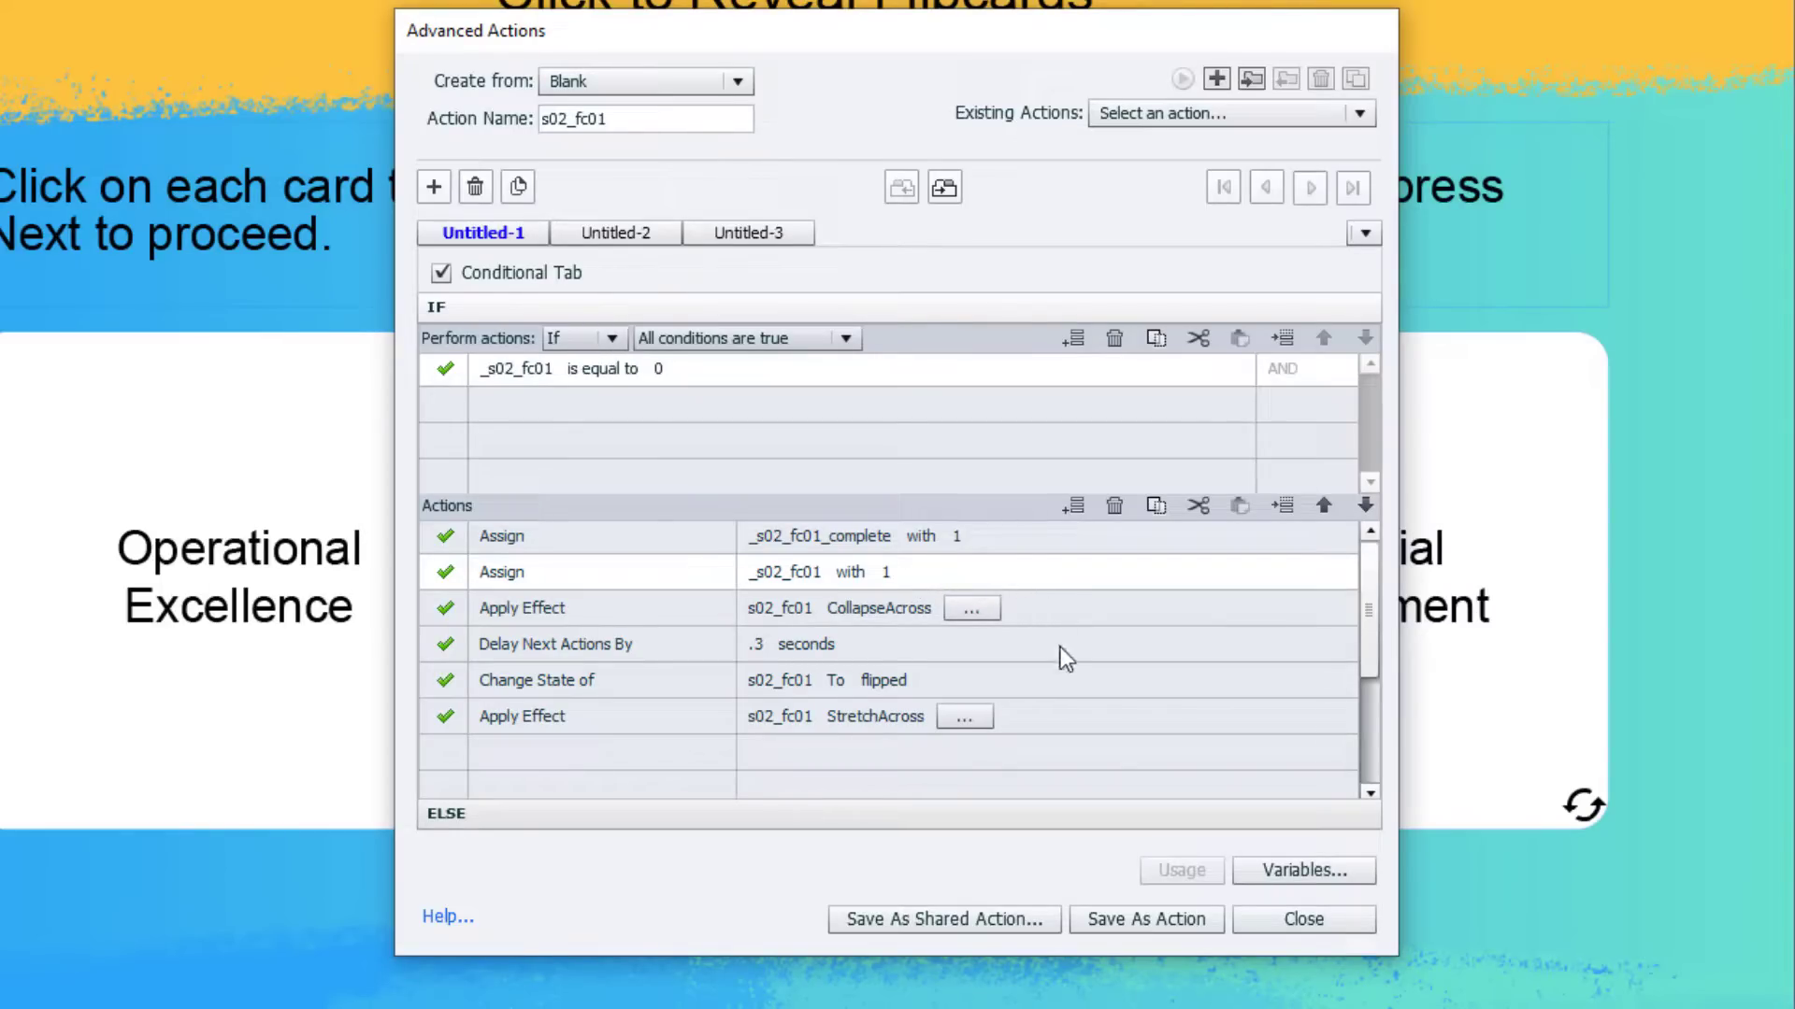
{"action": "left_click", "coordinate": [1030, 719], "text": "shift"}
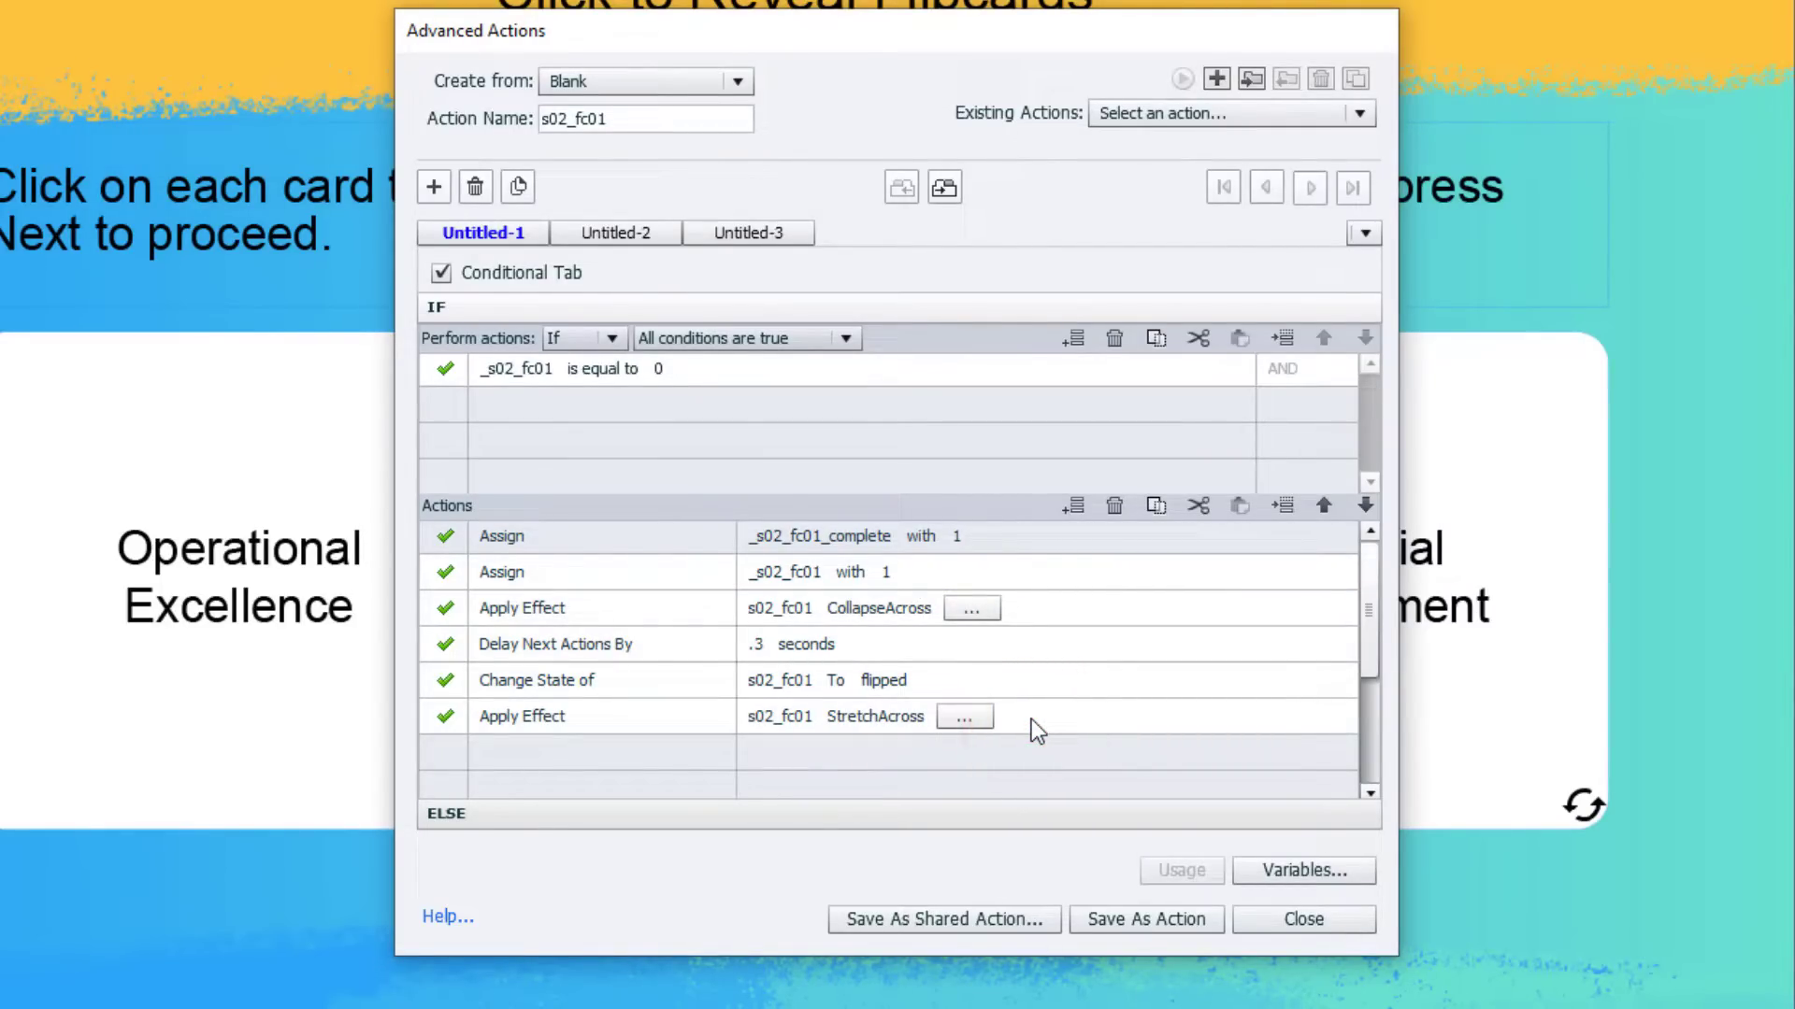
{"action": "left_click", "coordinate": [1155, 506]}
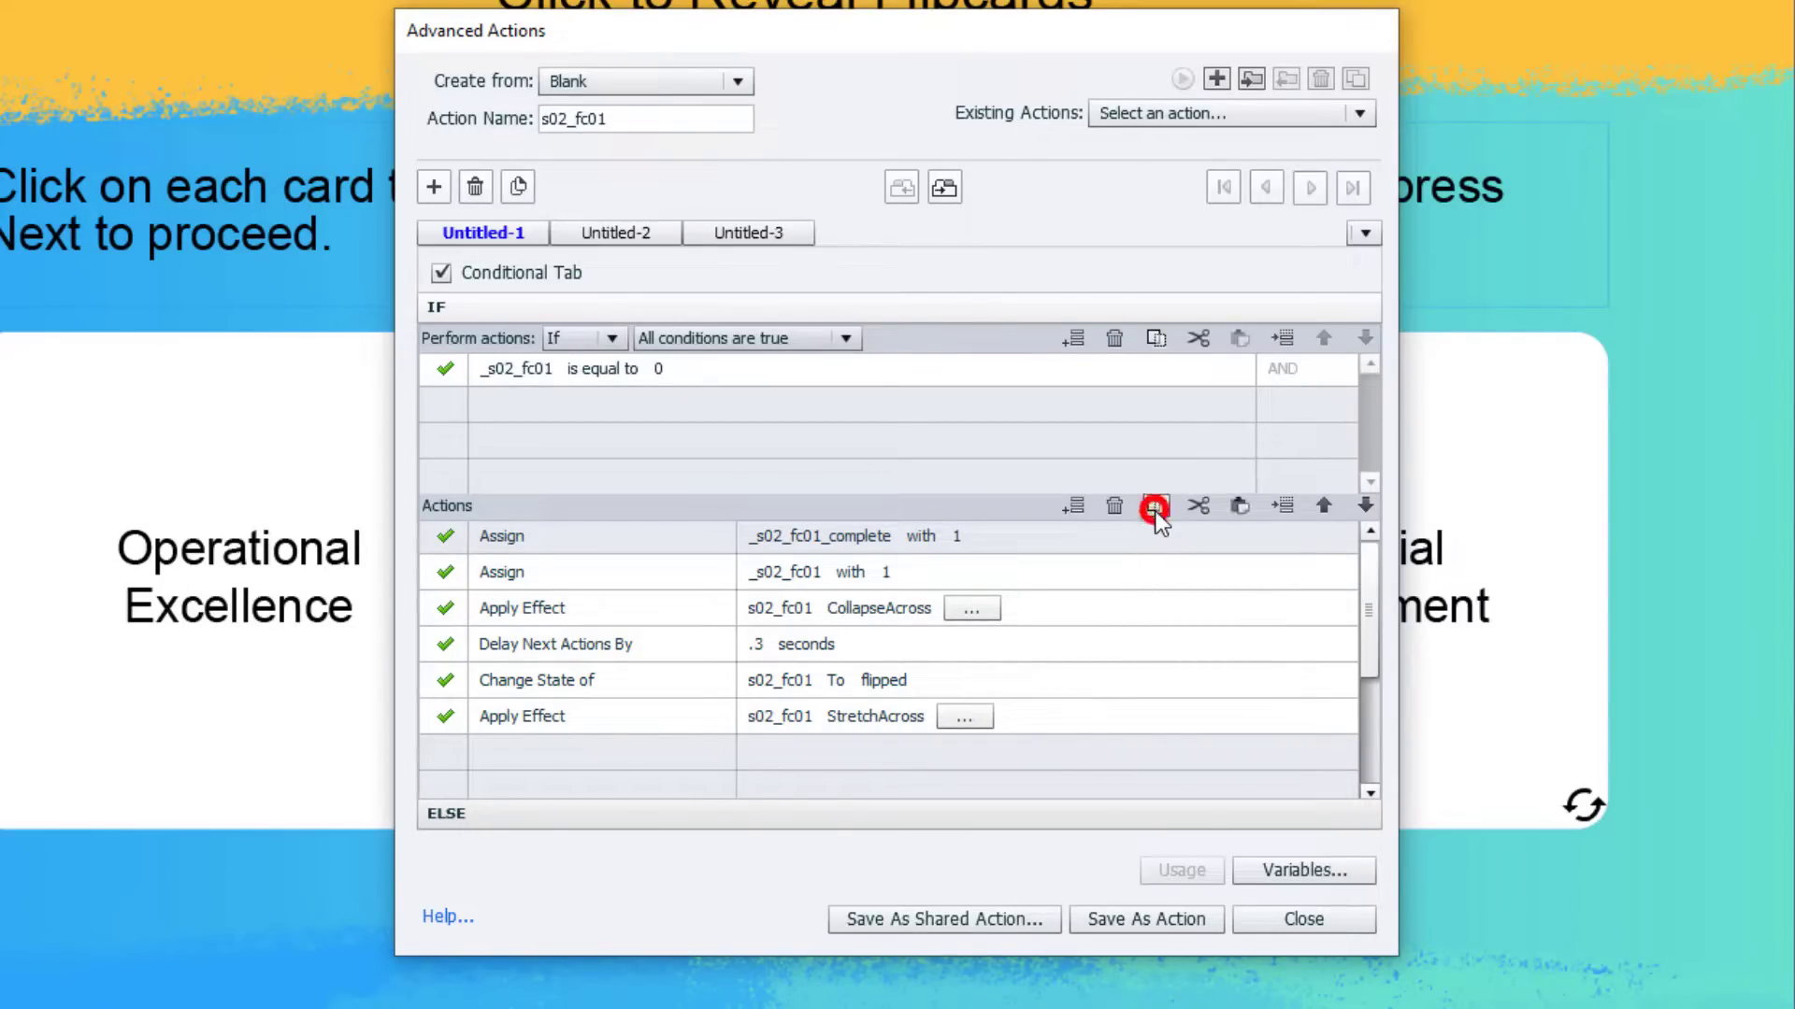
{"action": "left_click", "coordinate": [714, 811]}
{"action": "left_click", "coordinate": [602, 398]}
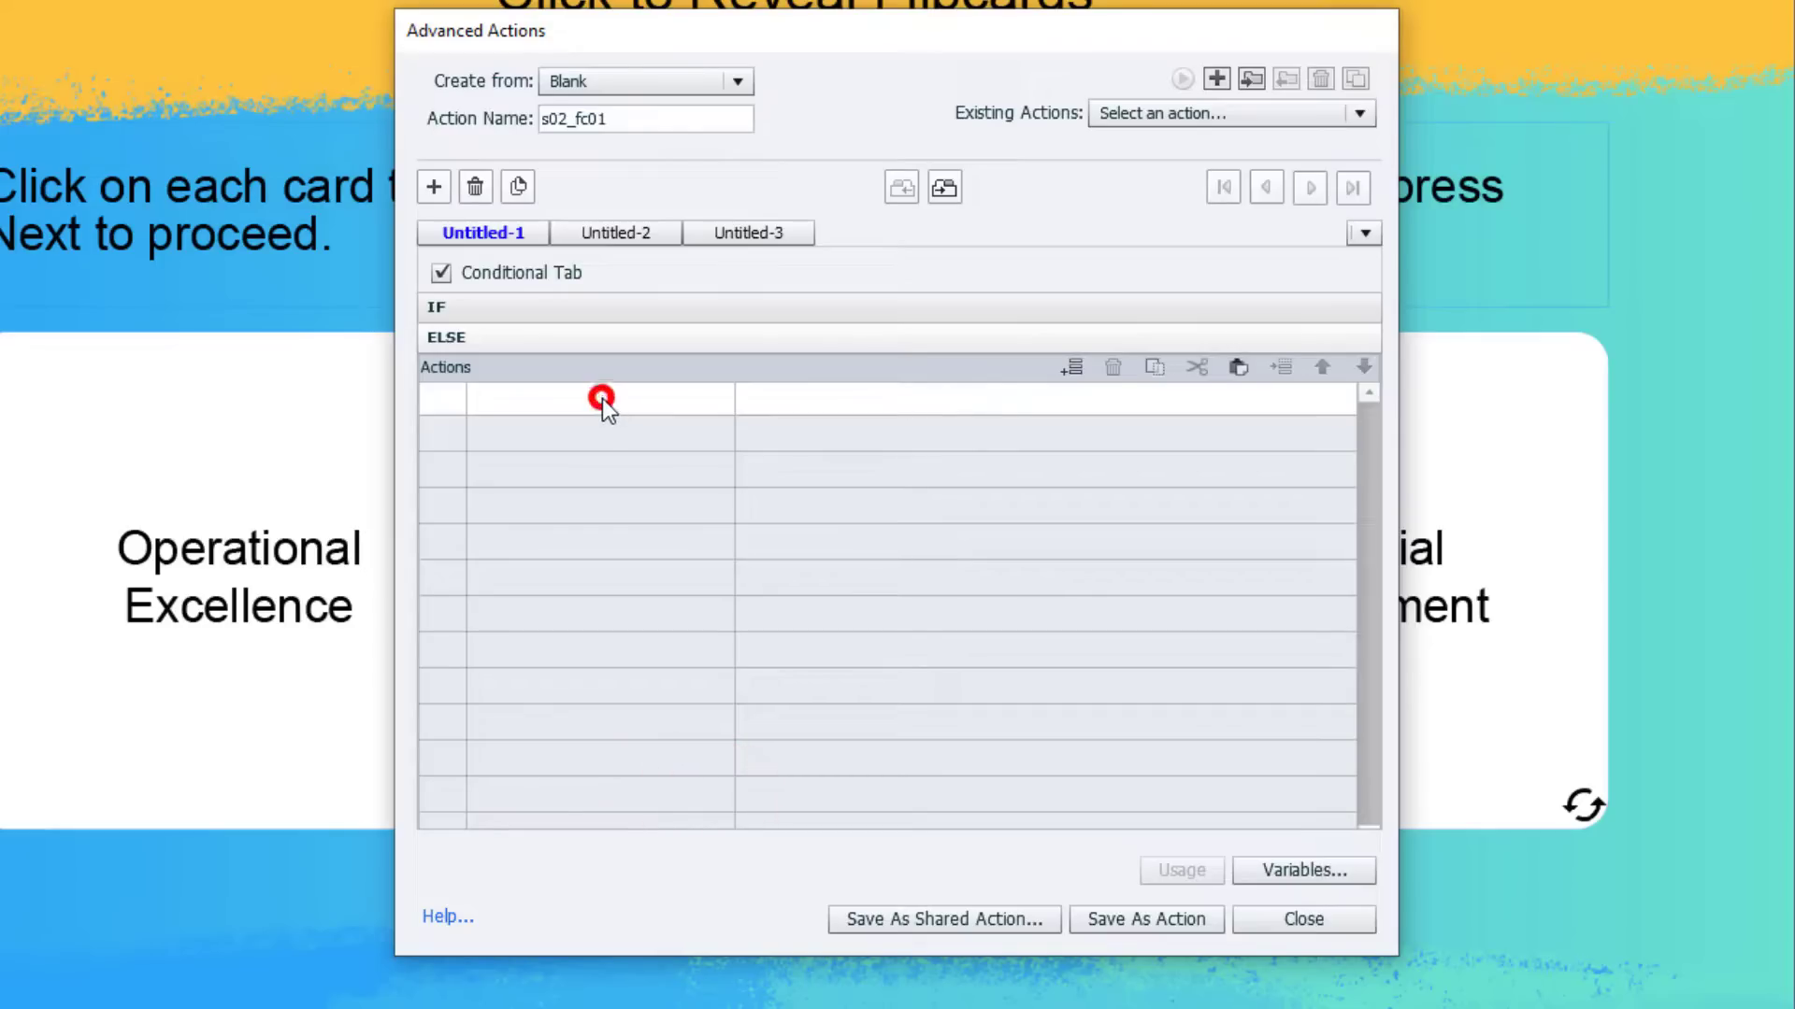
{"action": "left_click", "coordinate": [1238, 366]}
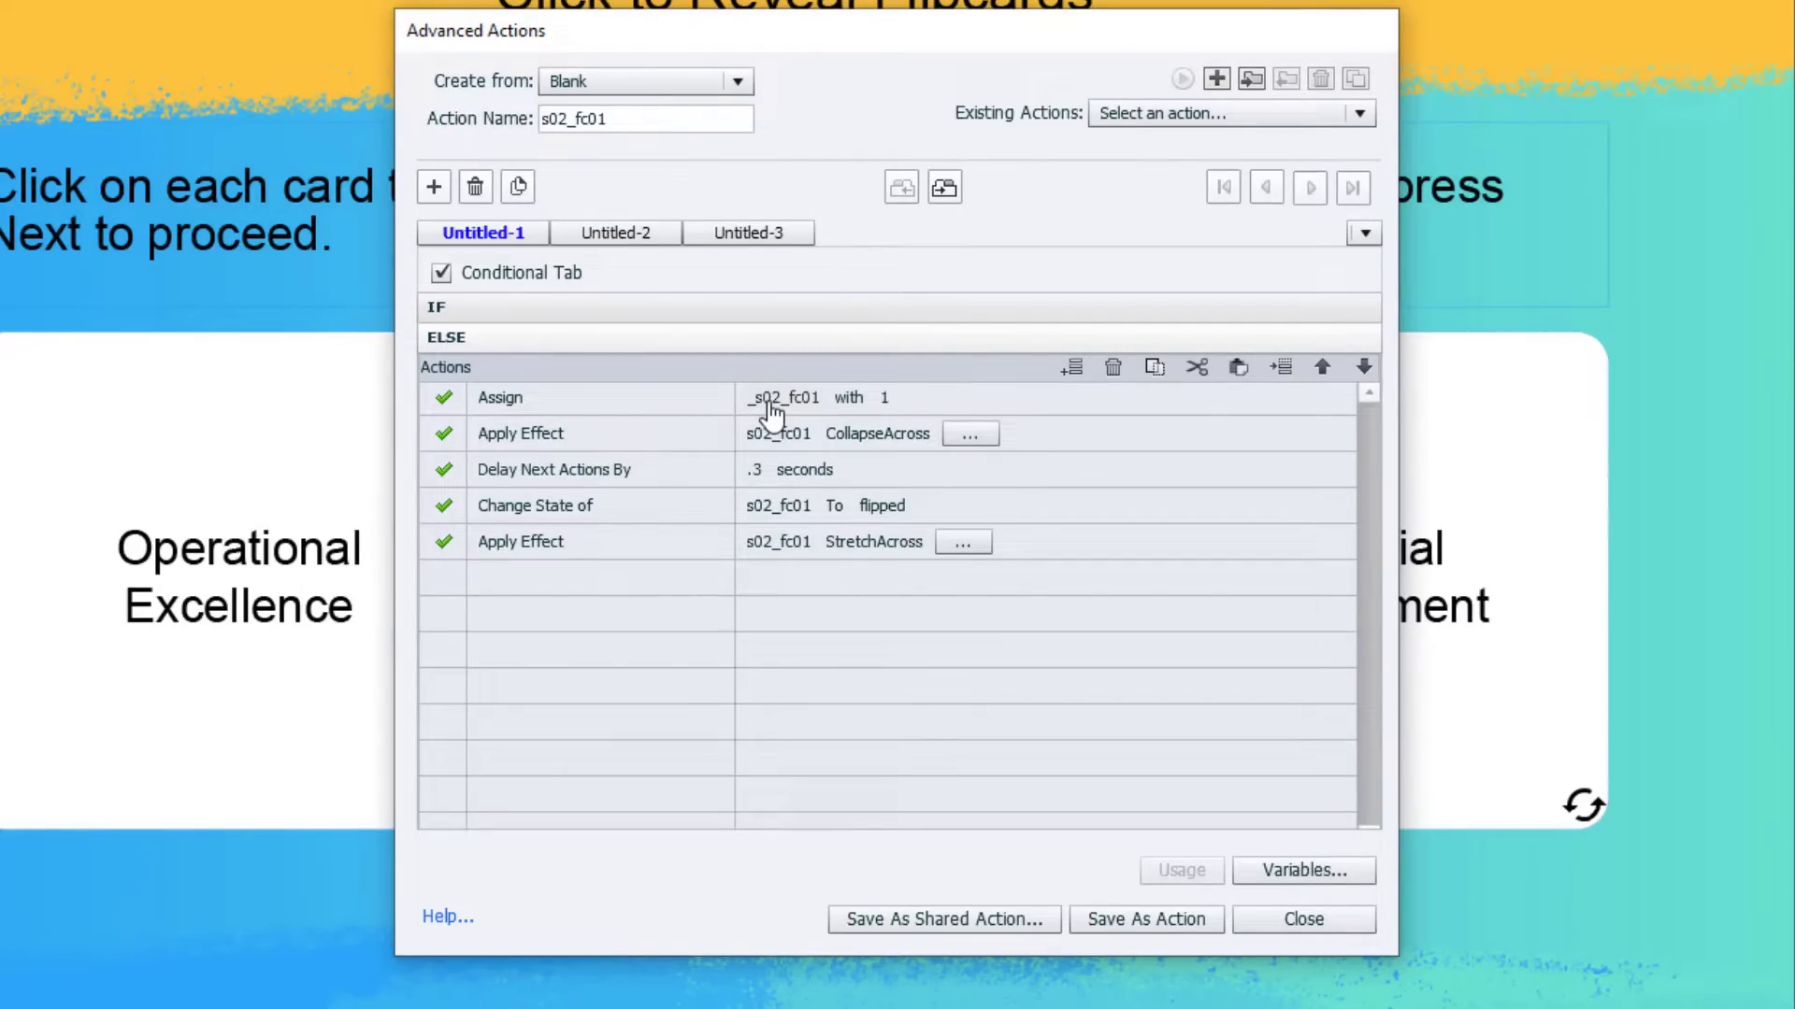
Change the ELSE Assign action so that _s02_fc01 is assigned the literal value 0.
{"action": "left_click", "coordinate": [897, 398]}
{"action": "left_click", "coordinate": [918, 398]}
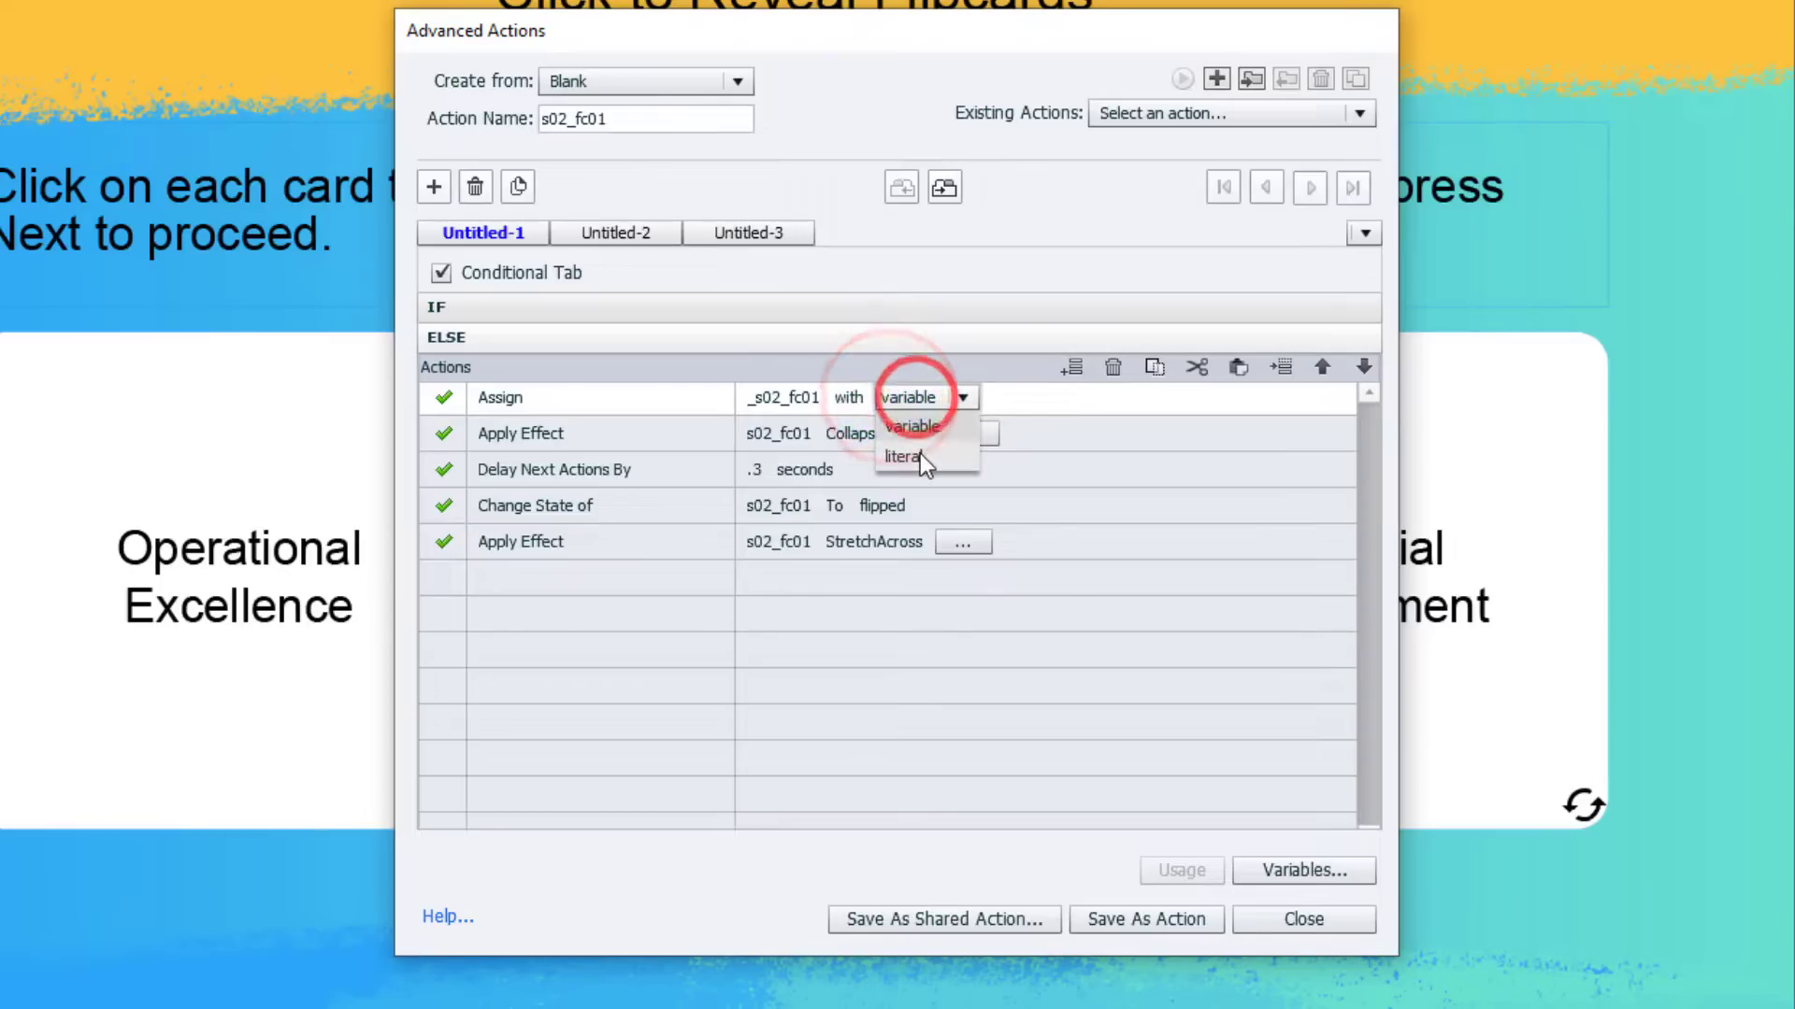
{"action": "left_click", "coordinate": [920, 452]}
{"action": "type", "text": "0"}
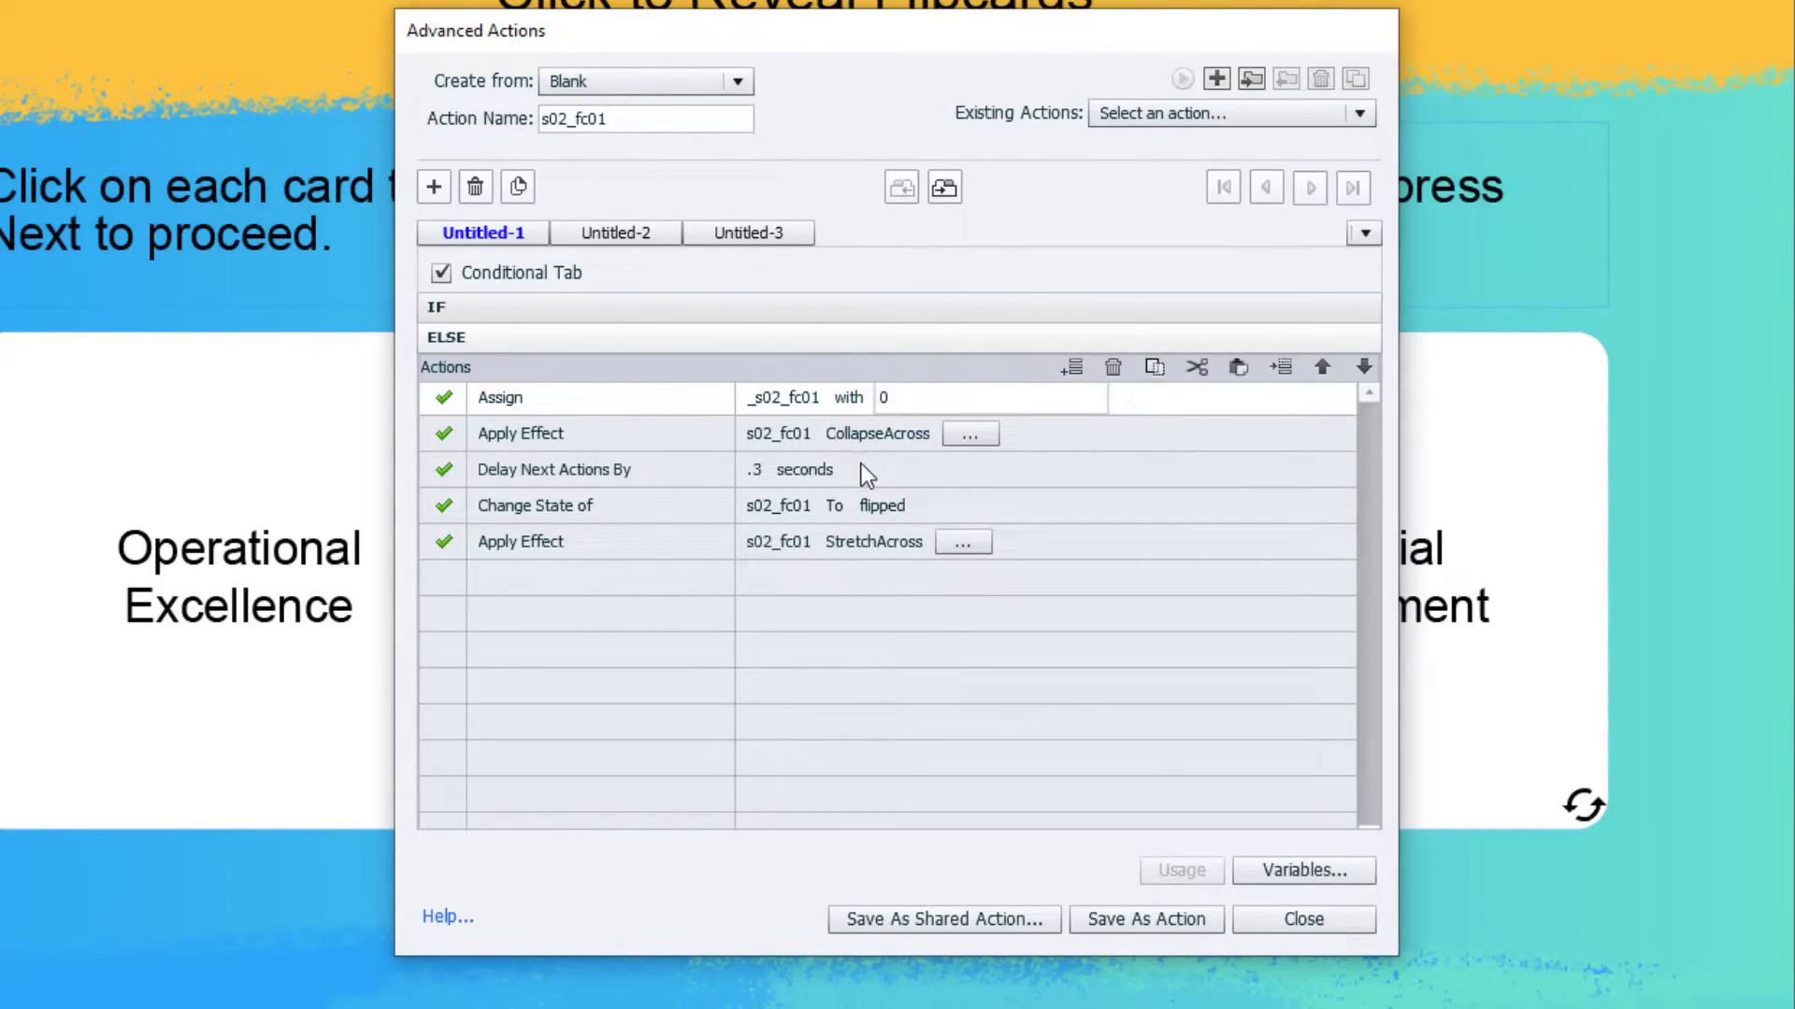
Set the ELSE Change State of action to switch s02_fc01 to Normal, and return to the IF section.
{"action": "left_click", "coordinate": [889, 508]}
{"action": "left_click", "coordinate": [891, 506]}
{"action": "left_click", "coordinate": [899, 531]}
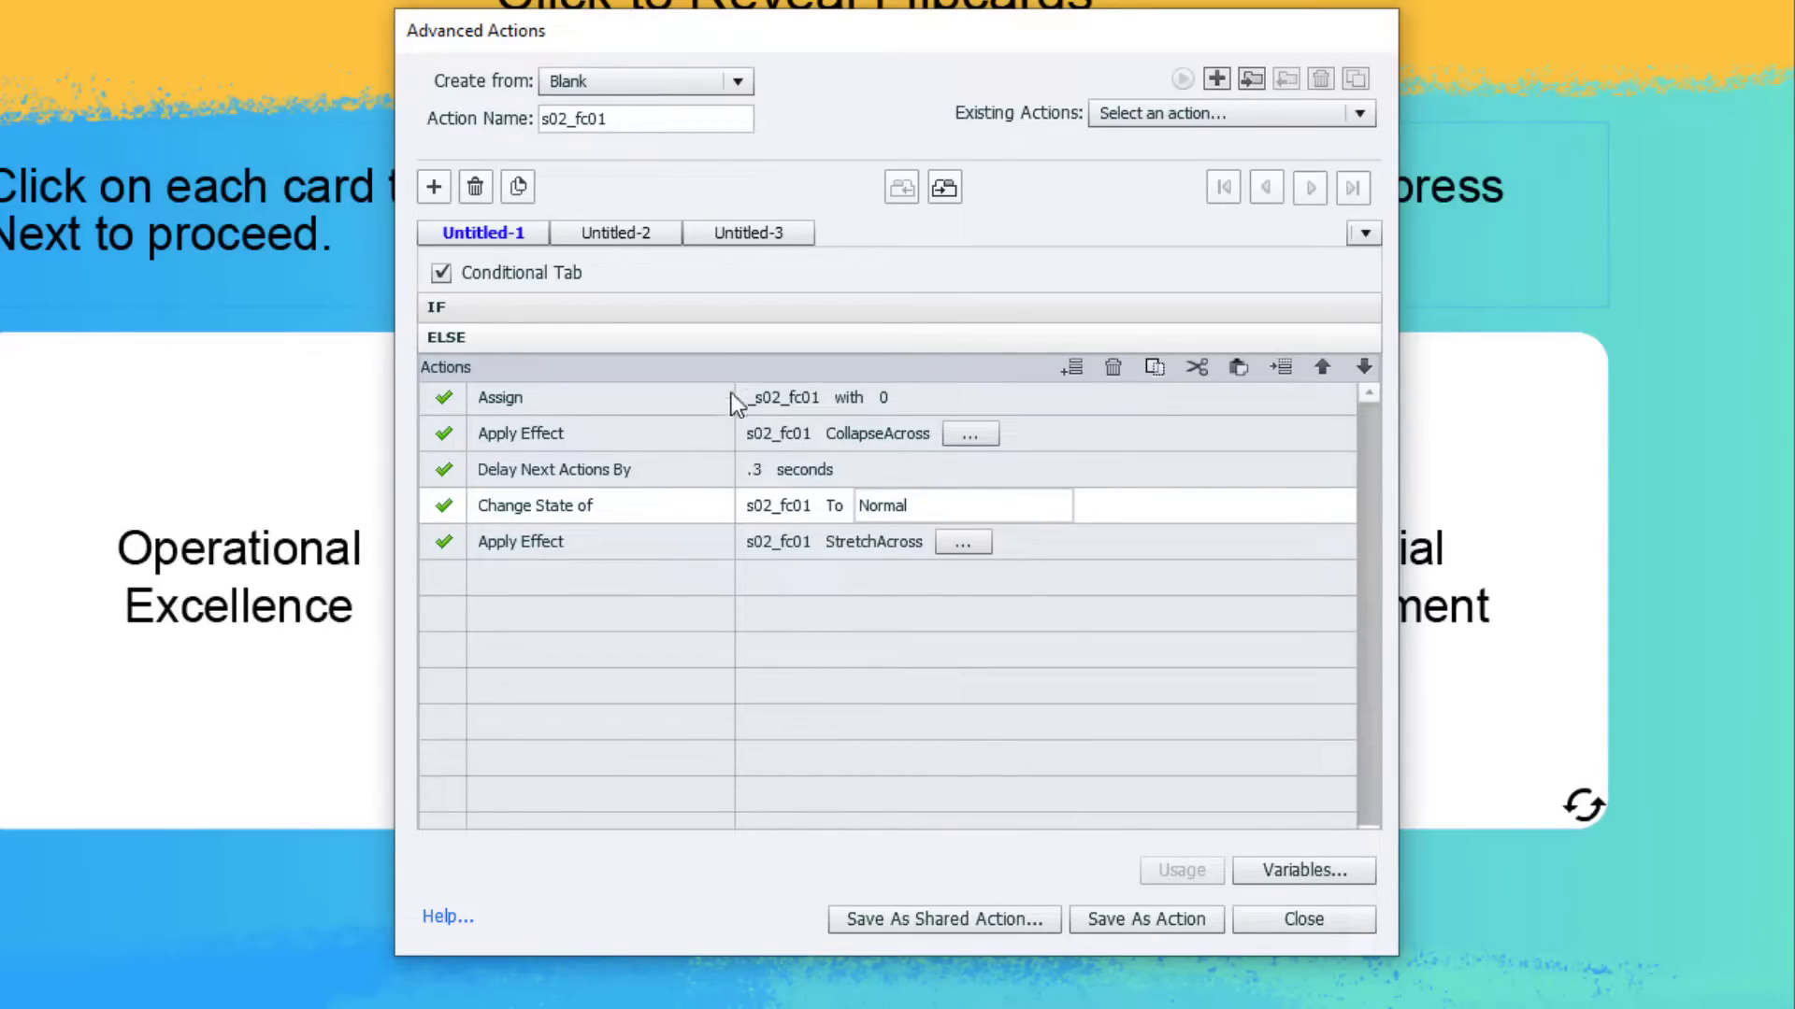
{"action": "left_click", "coordinate": [720, 307]}
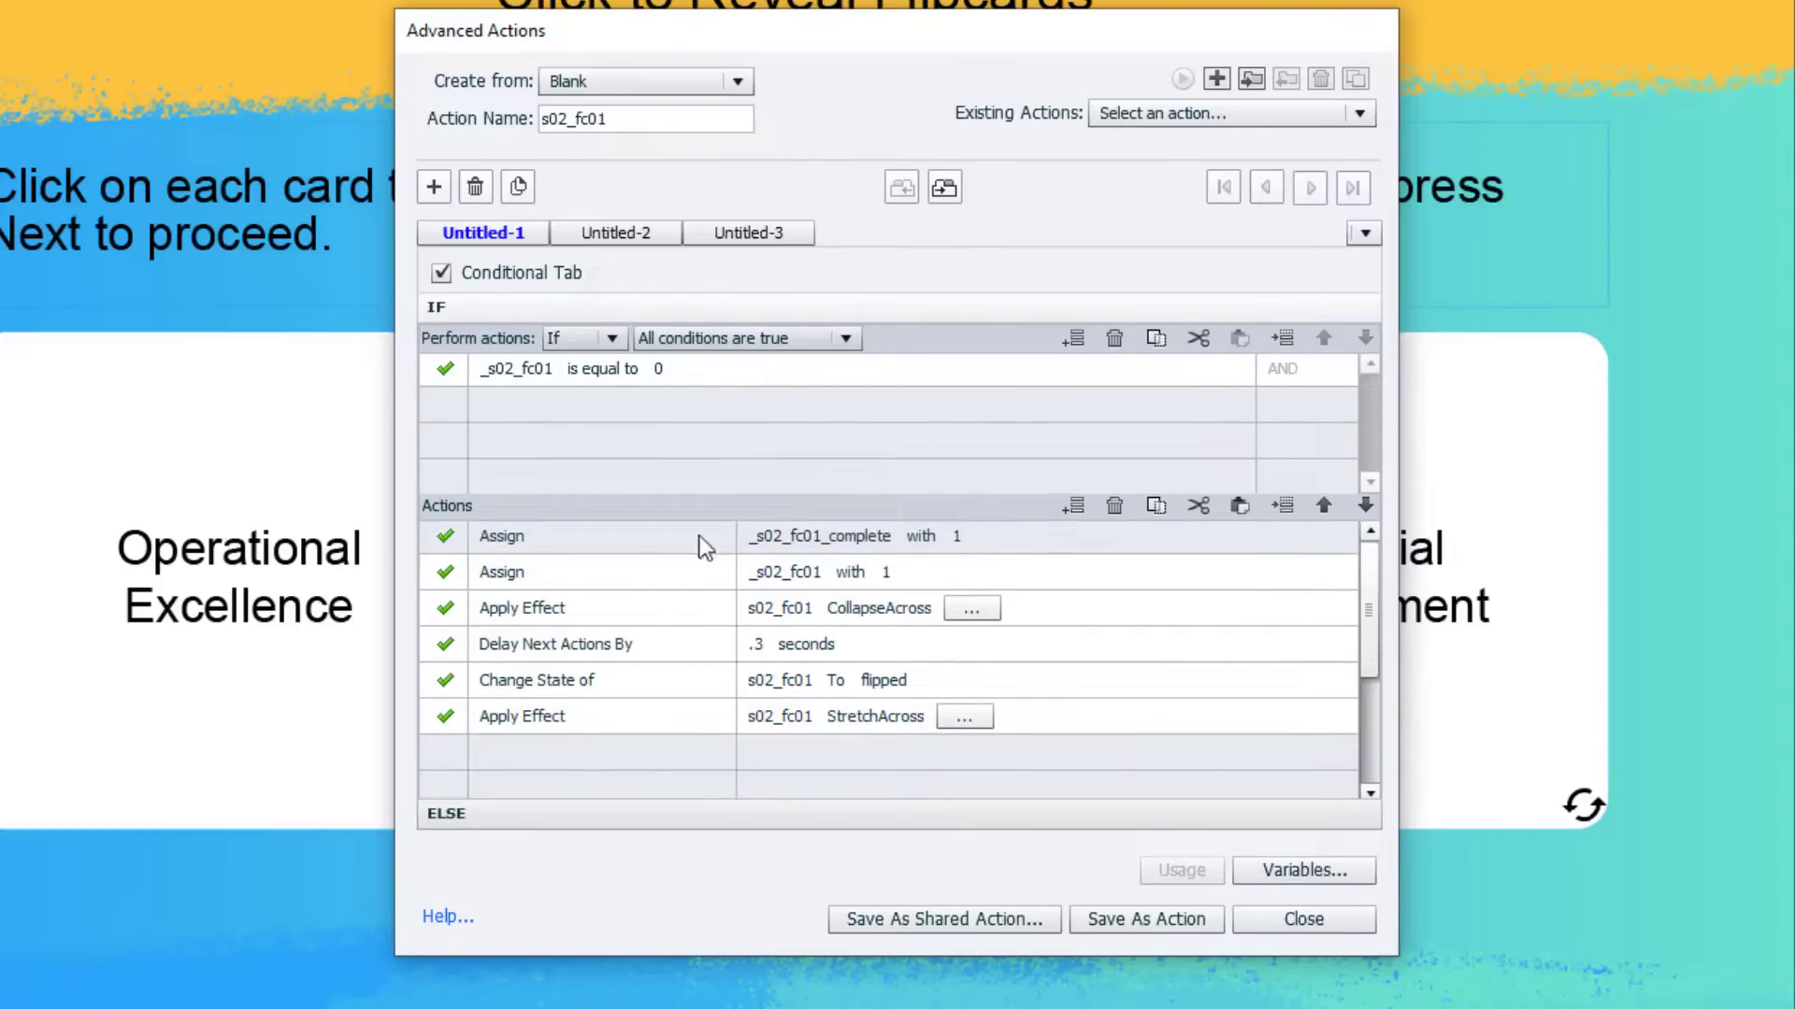
{"action": "left_click", "coordinate": [578, 547]}
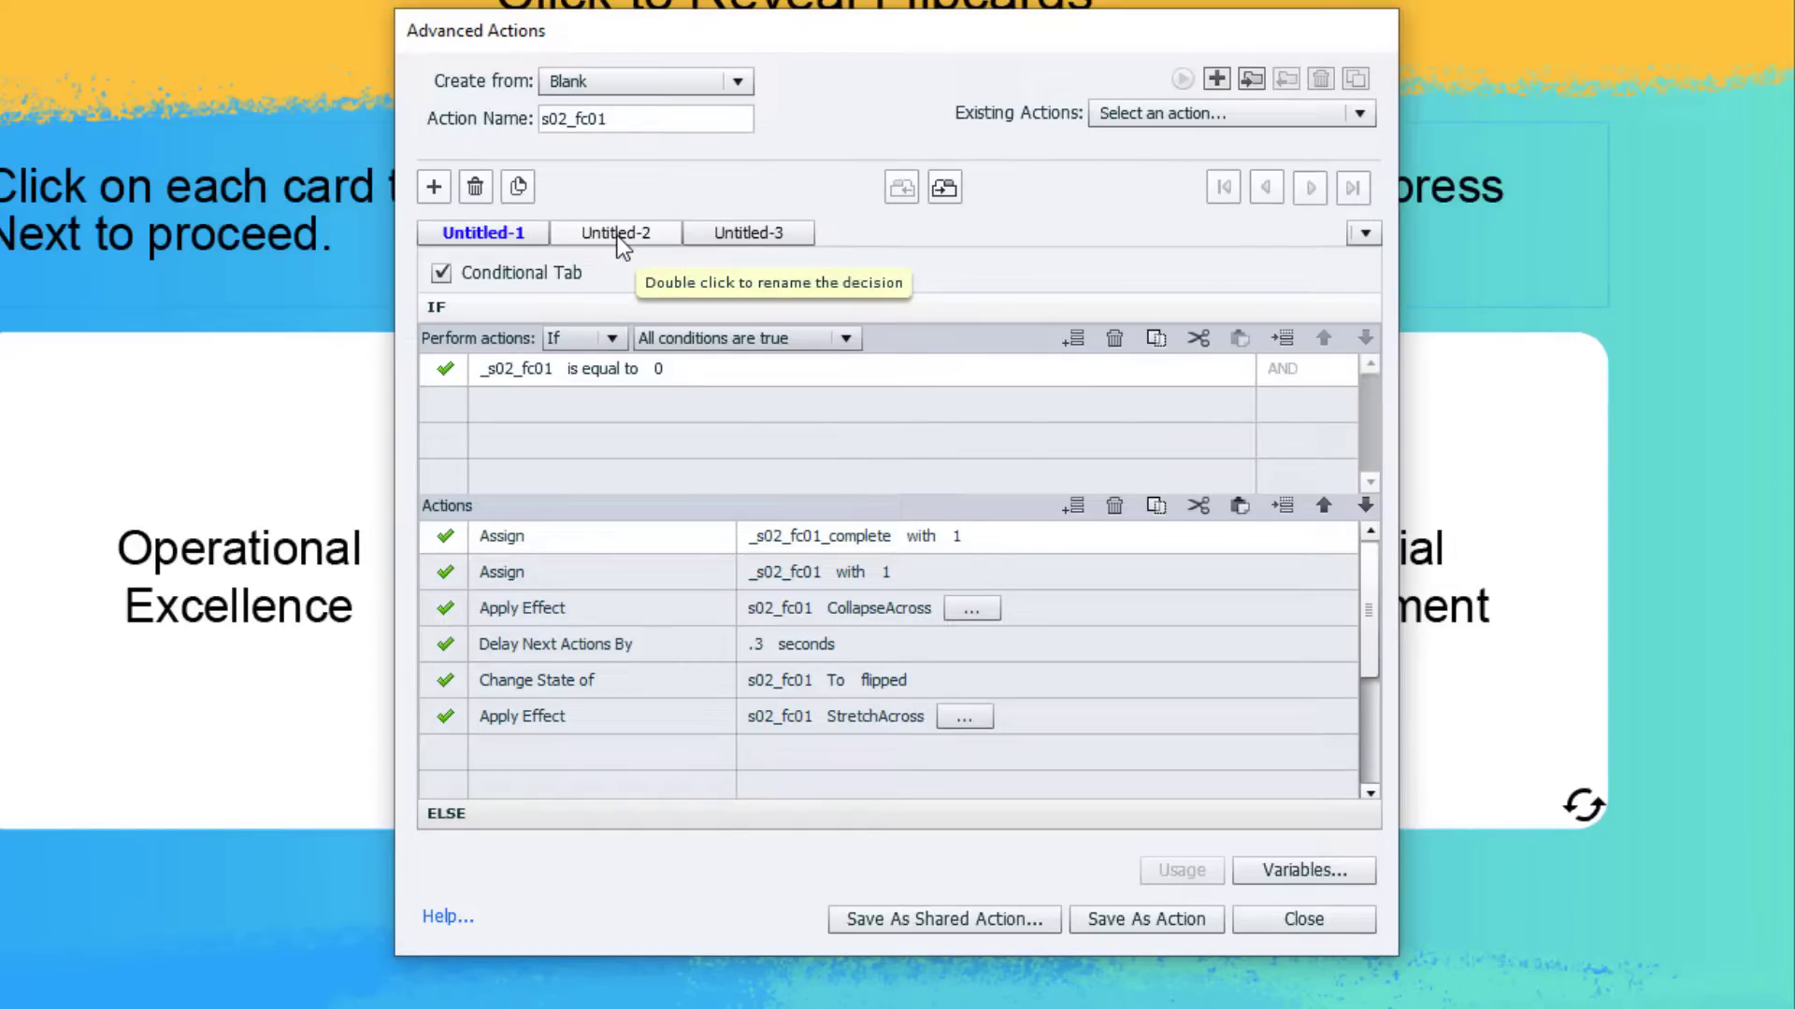
Rename the first decision as press and the second decision as check.
{"action": "double_click", "coordinate": [482, 233]}
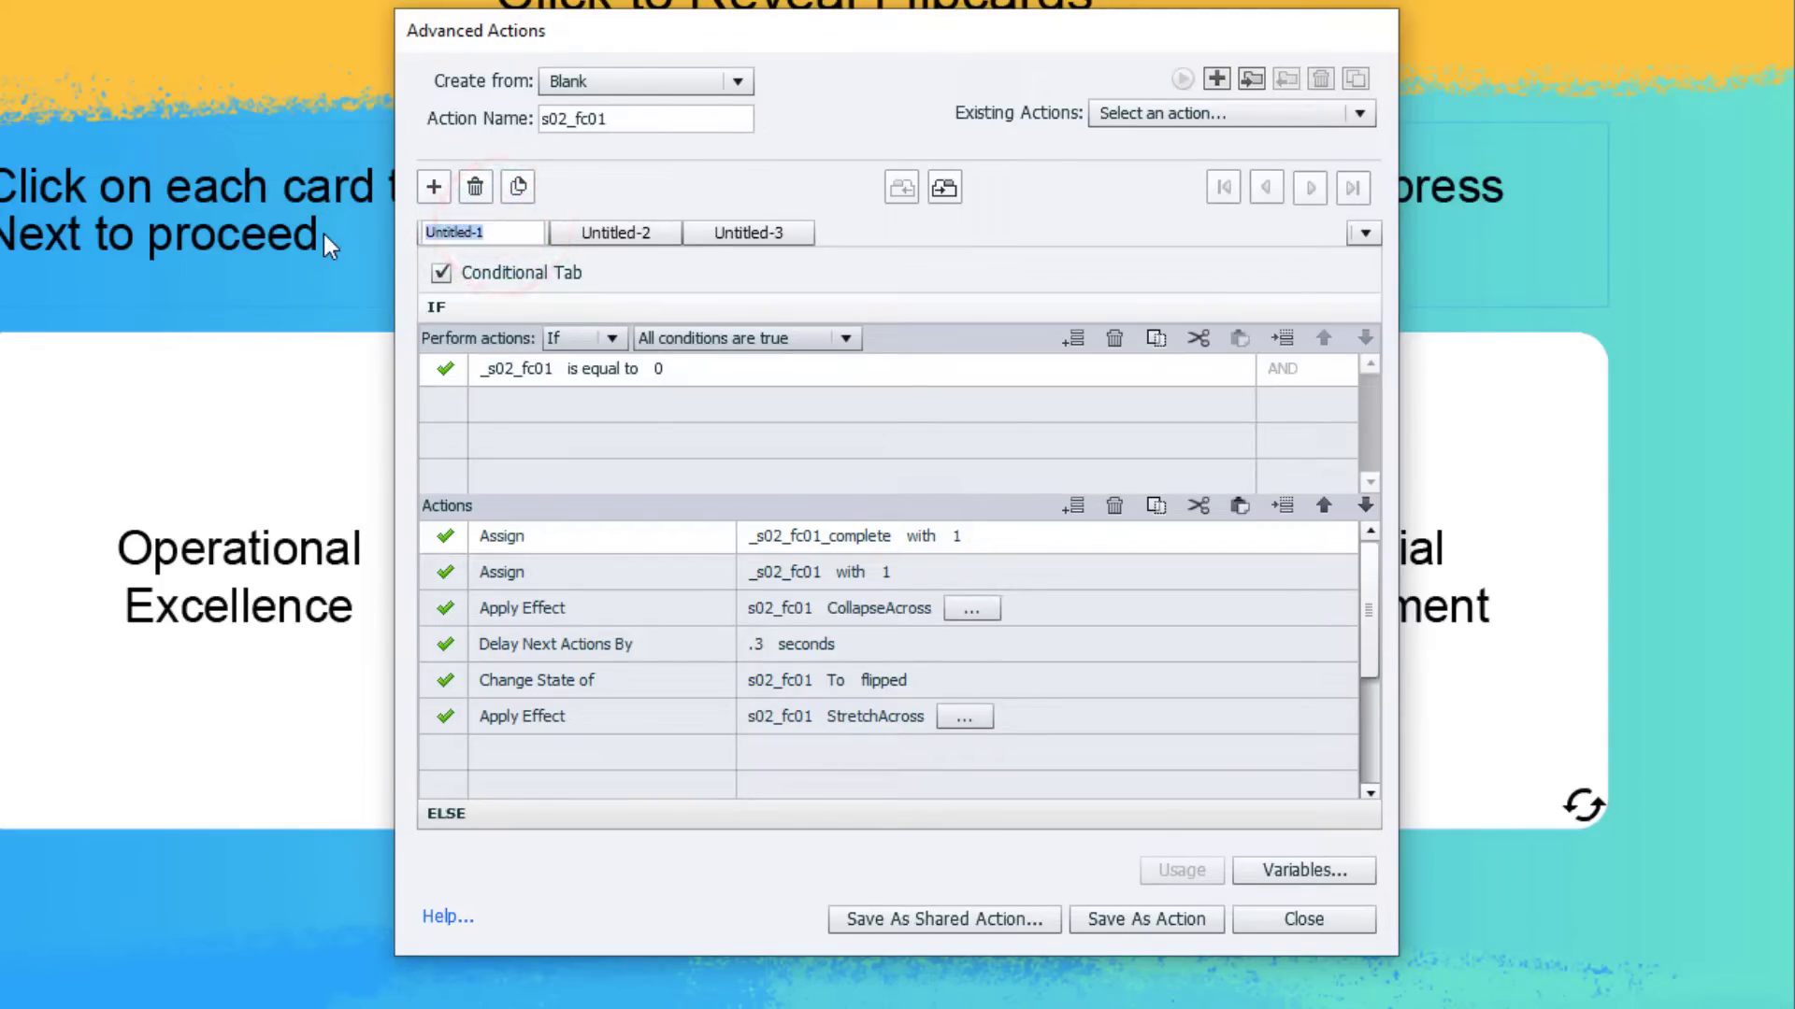
{"action": "type", "text": "press"}
{"action": "key", "text": "Return"}
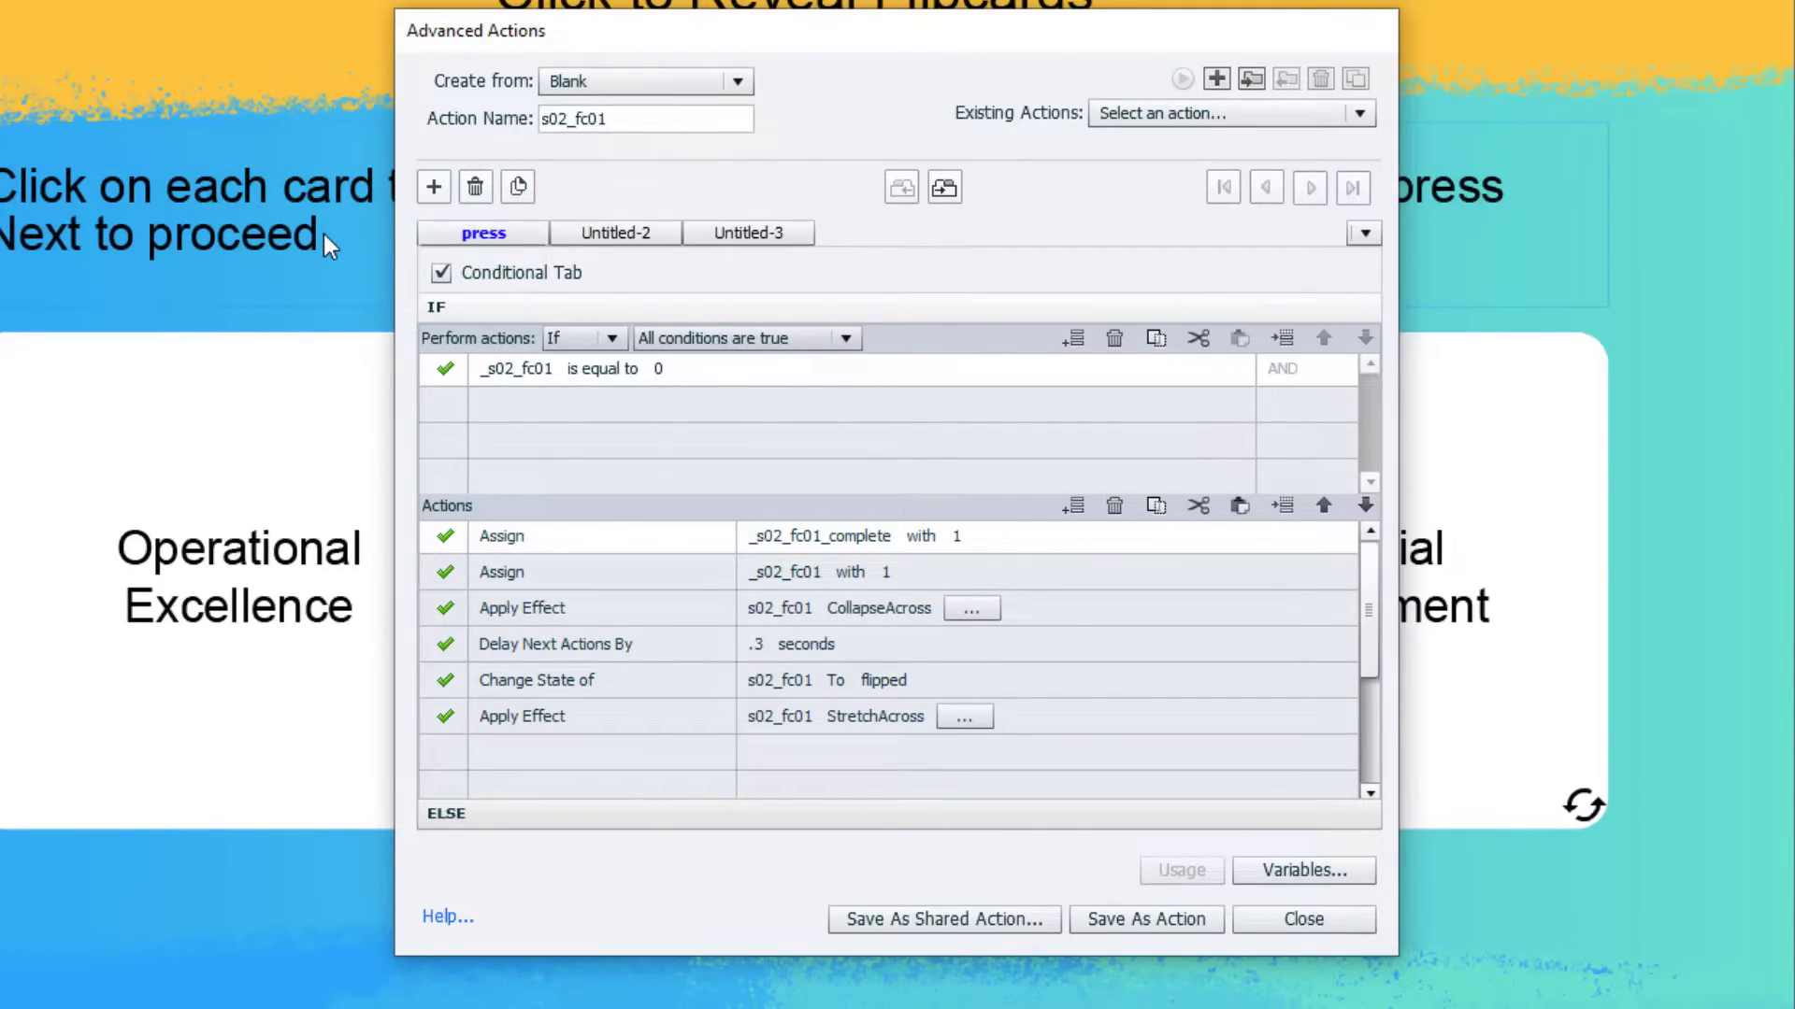
{"action": "double_click", "coordinate": [615, 234]}
{"action": "left_click_drag", "start_coordinate": [639, 229], "coordinate": [522, 233]}
{"action": "type", "text": "check"}
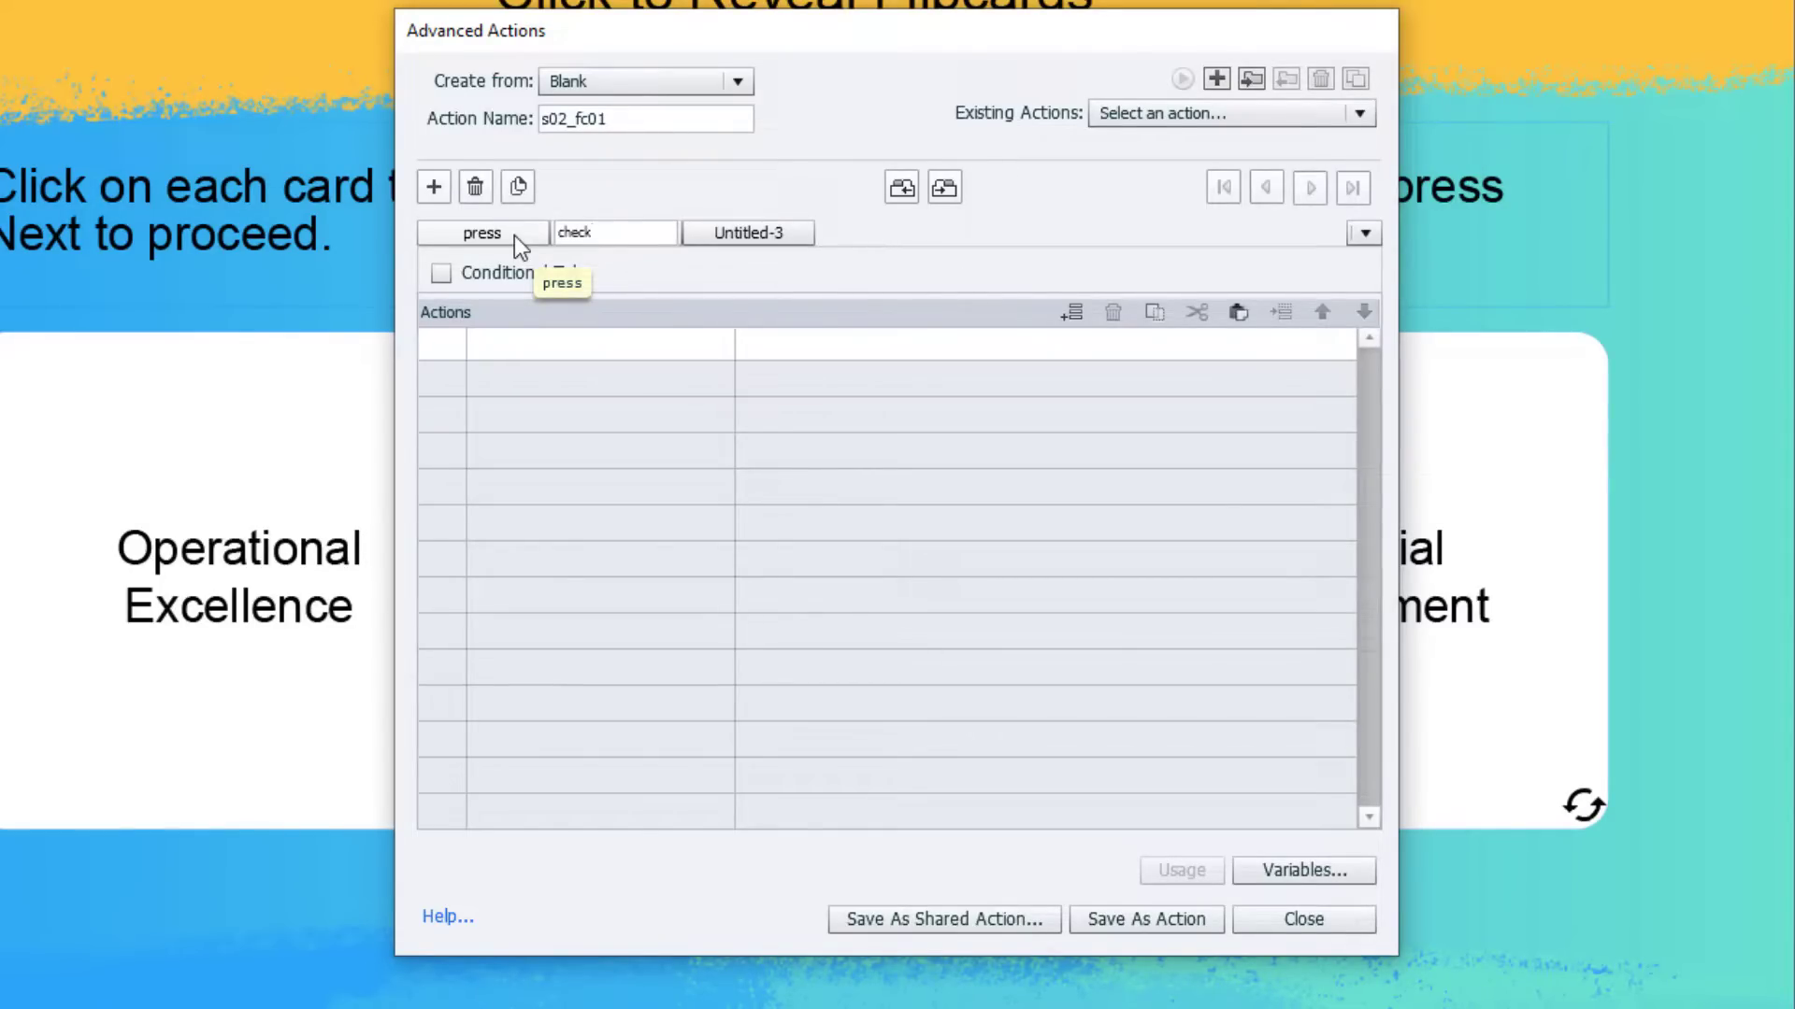
Make the check decision conditional and add the condition that variable _s02_fc01_complete is equal to the literal 1.
{"action": "left_click", "coordinate": [440, 276]}
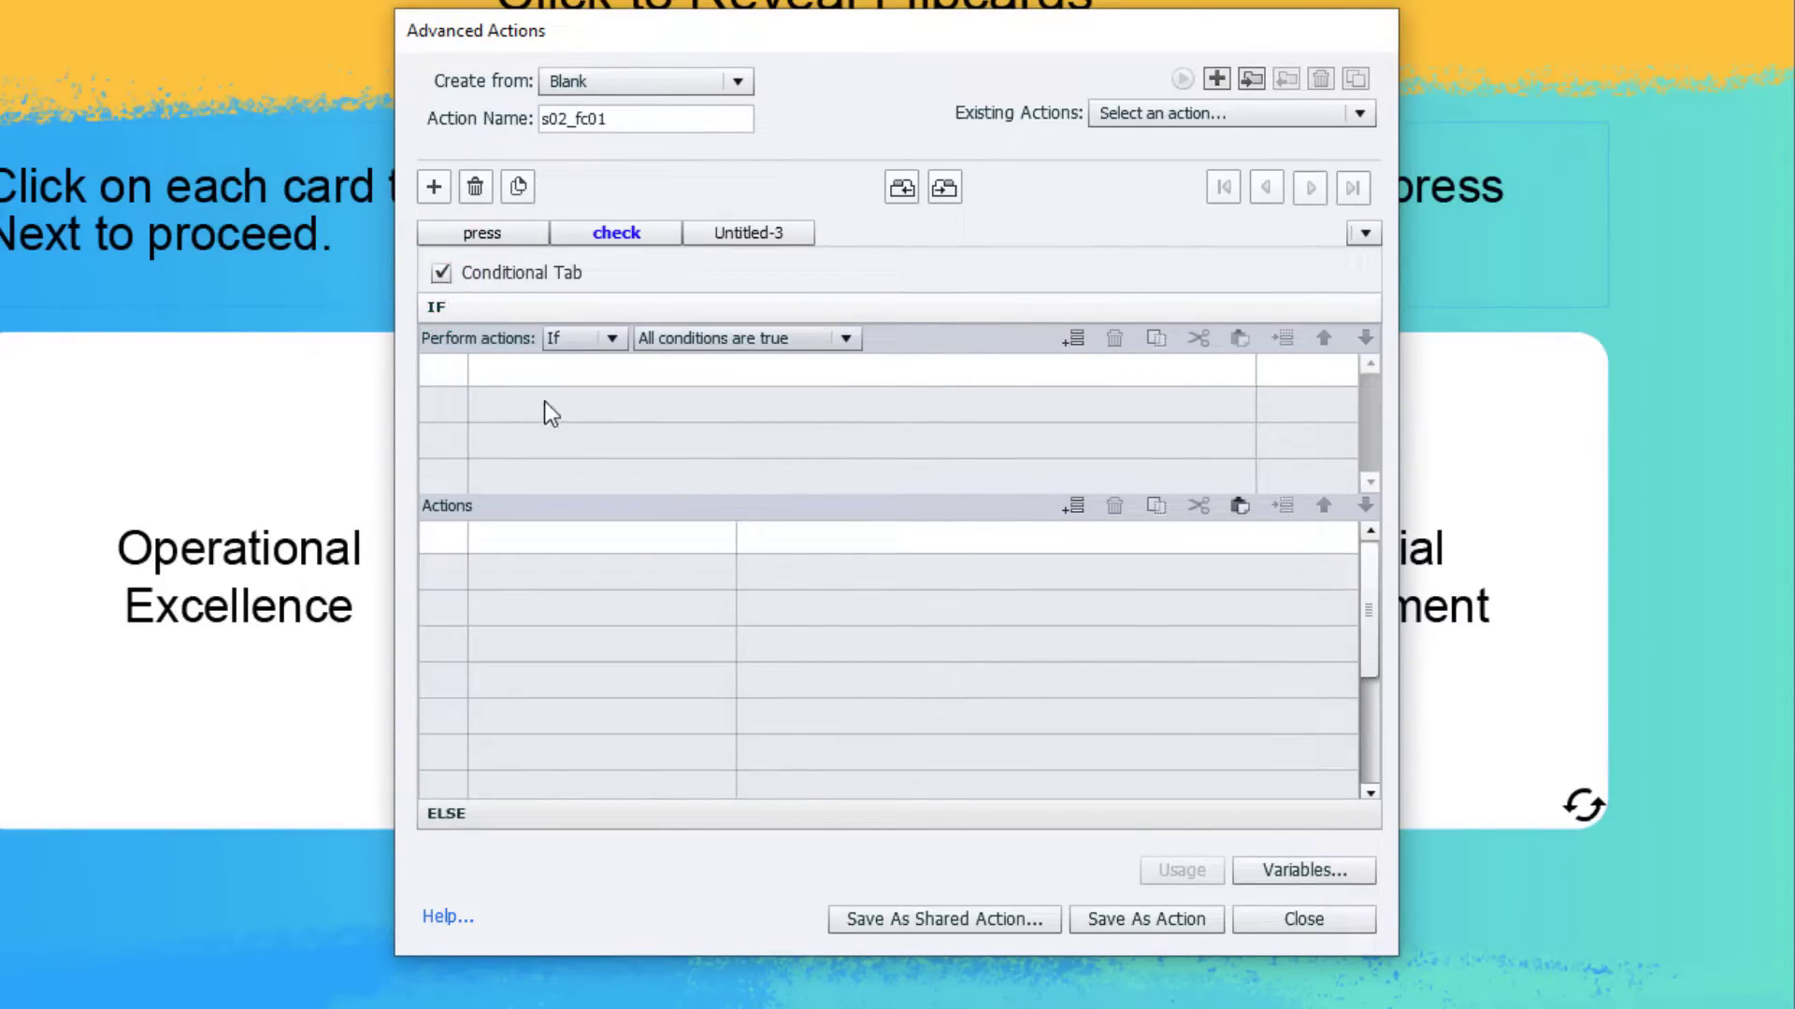
{"action": "left_click", "coordinate": [527, 373]}
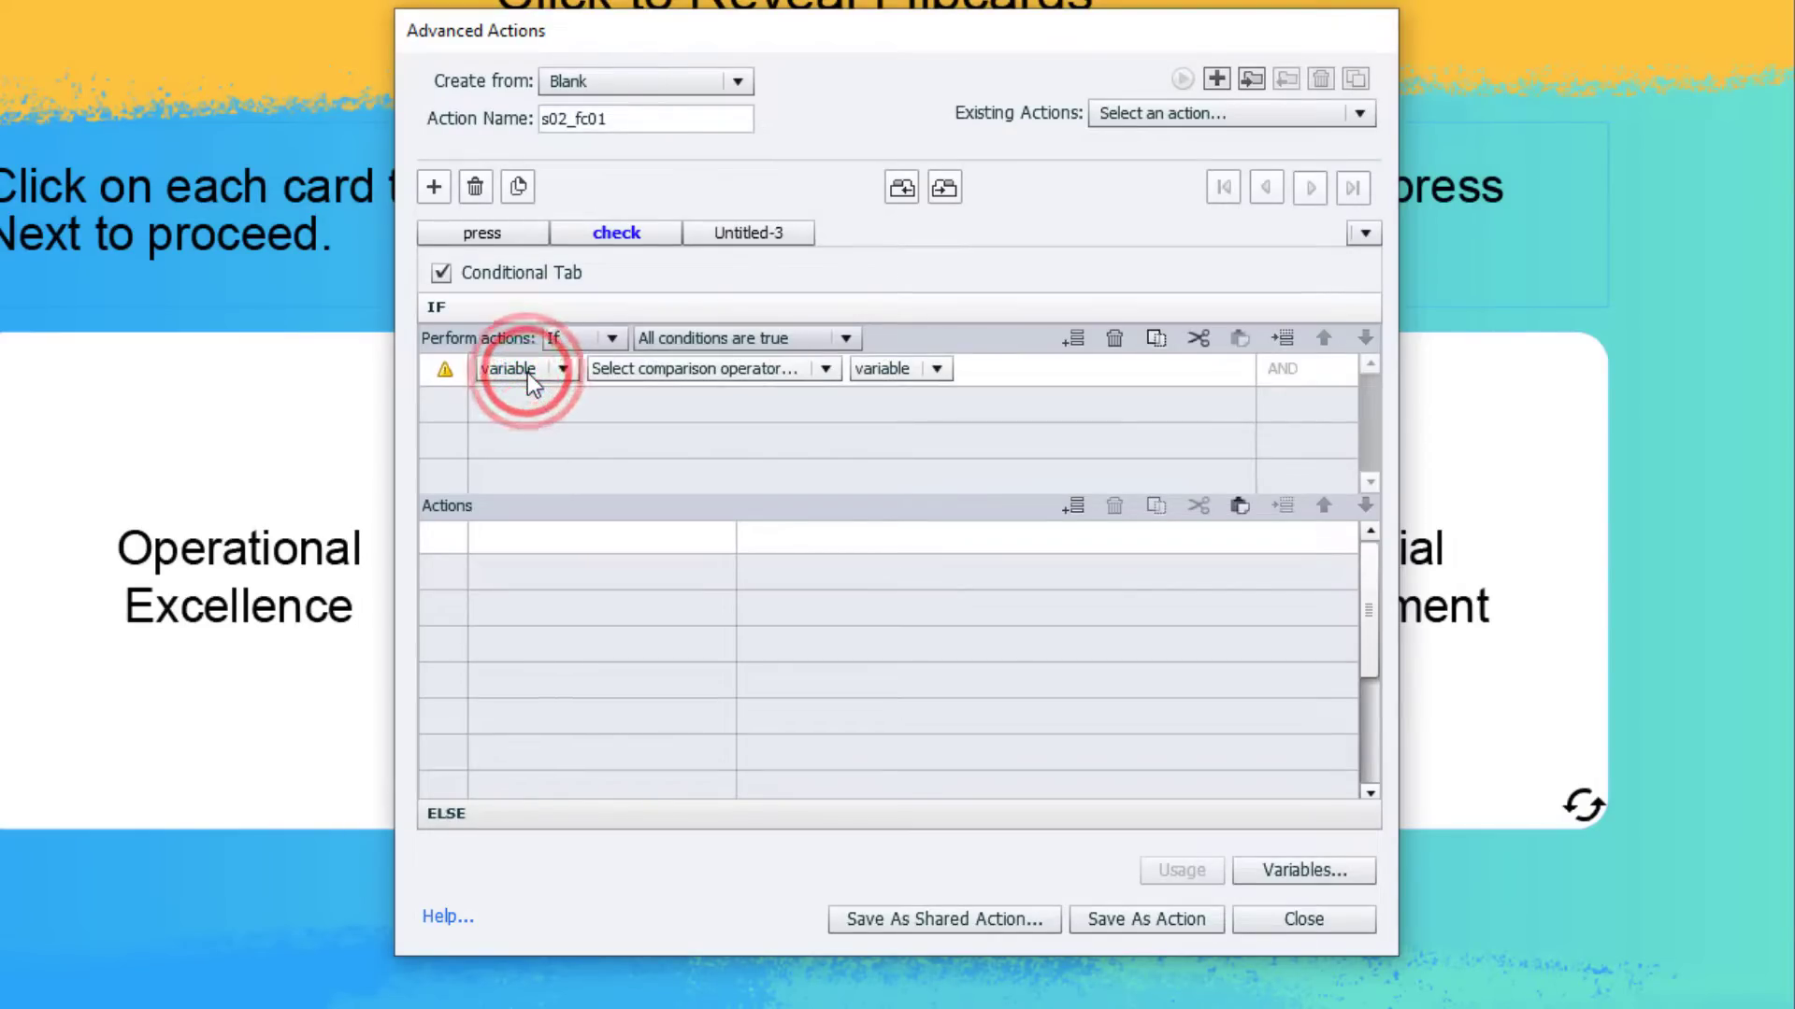
{"action": "left_click", "coordinate": [528, 370]}
{"action": "left_click", "coordinate": [532, 409]}
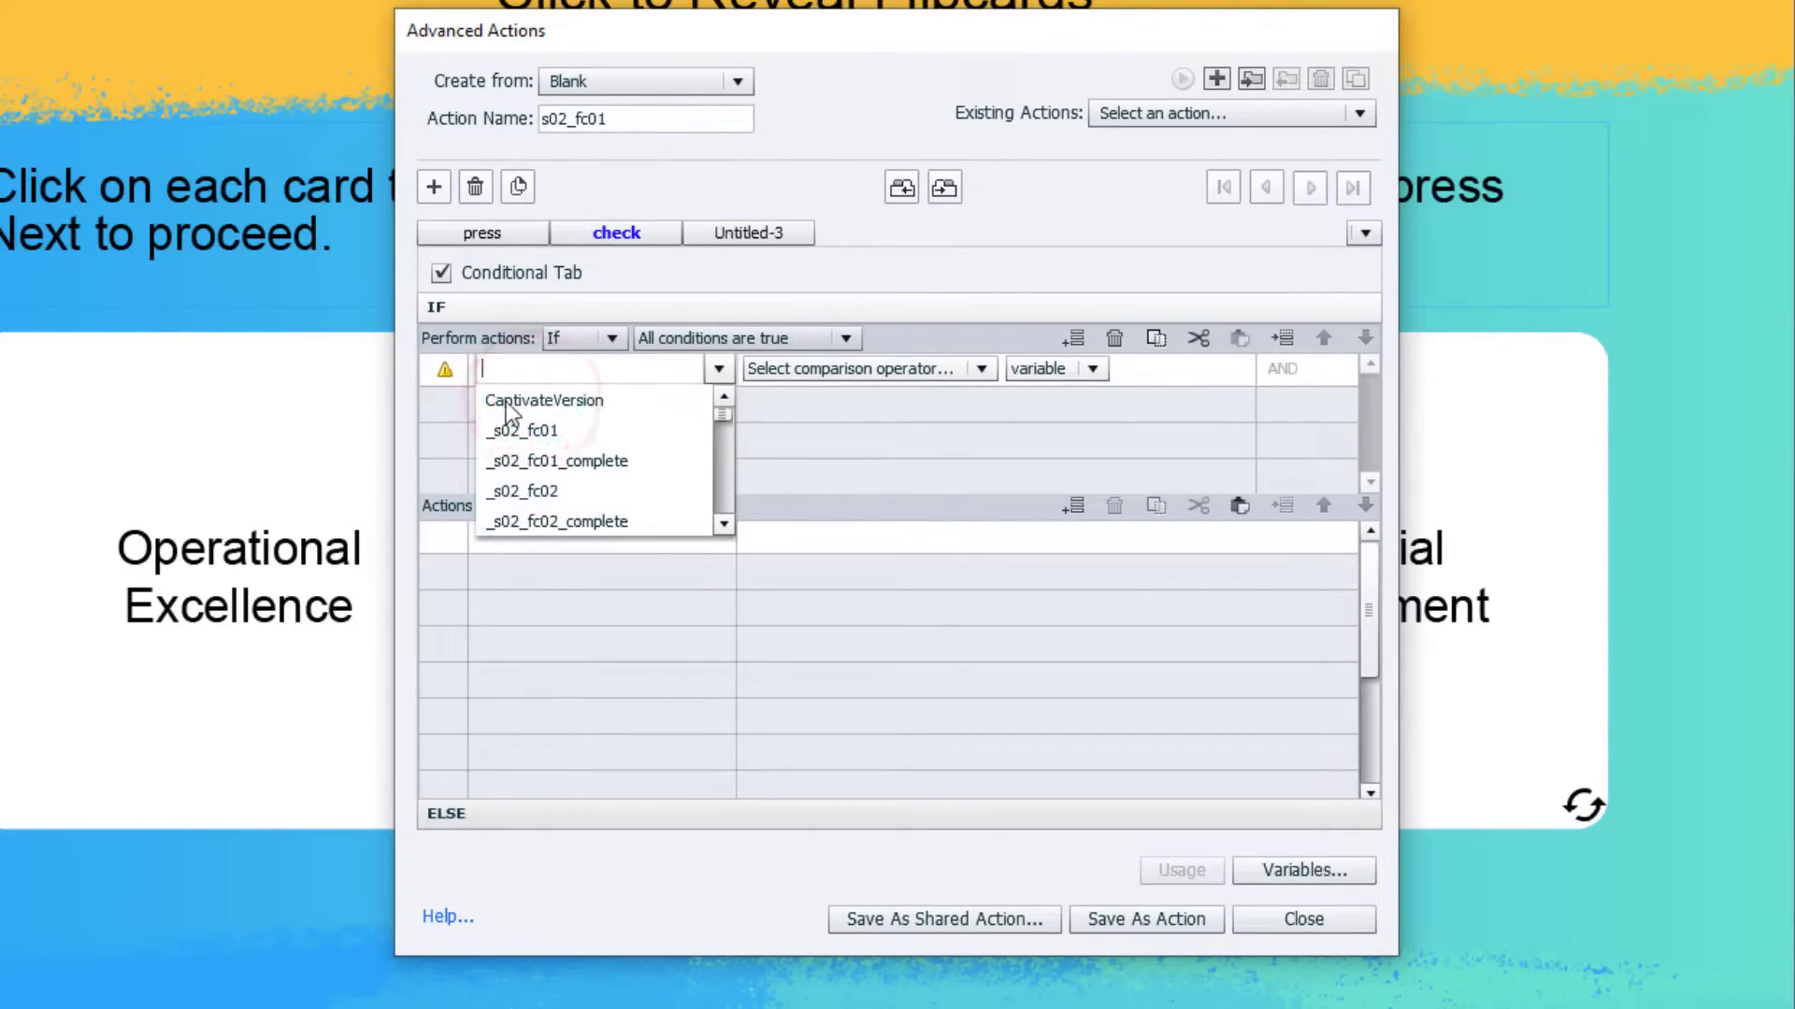
{"action": "left_click", "coordinate": [619, 458]}
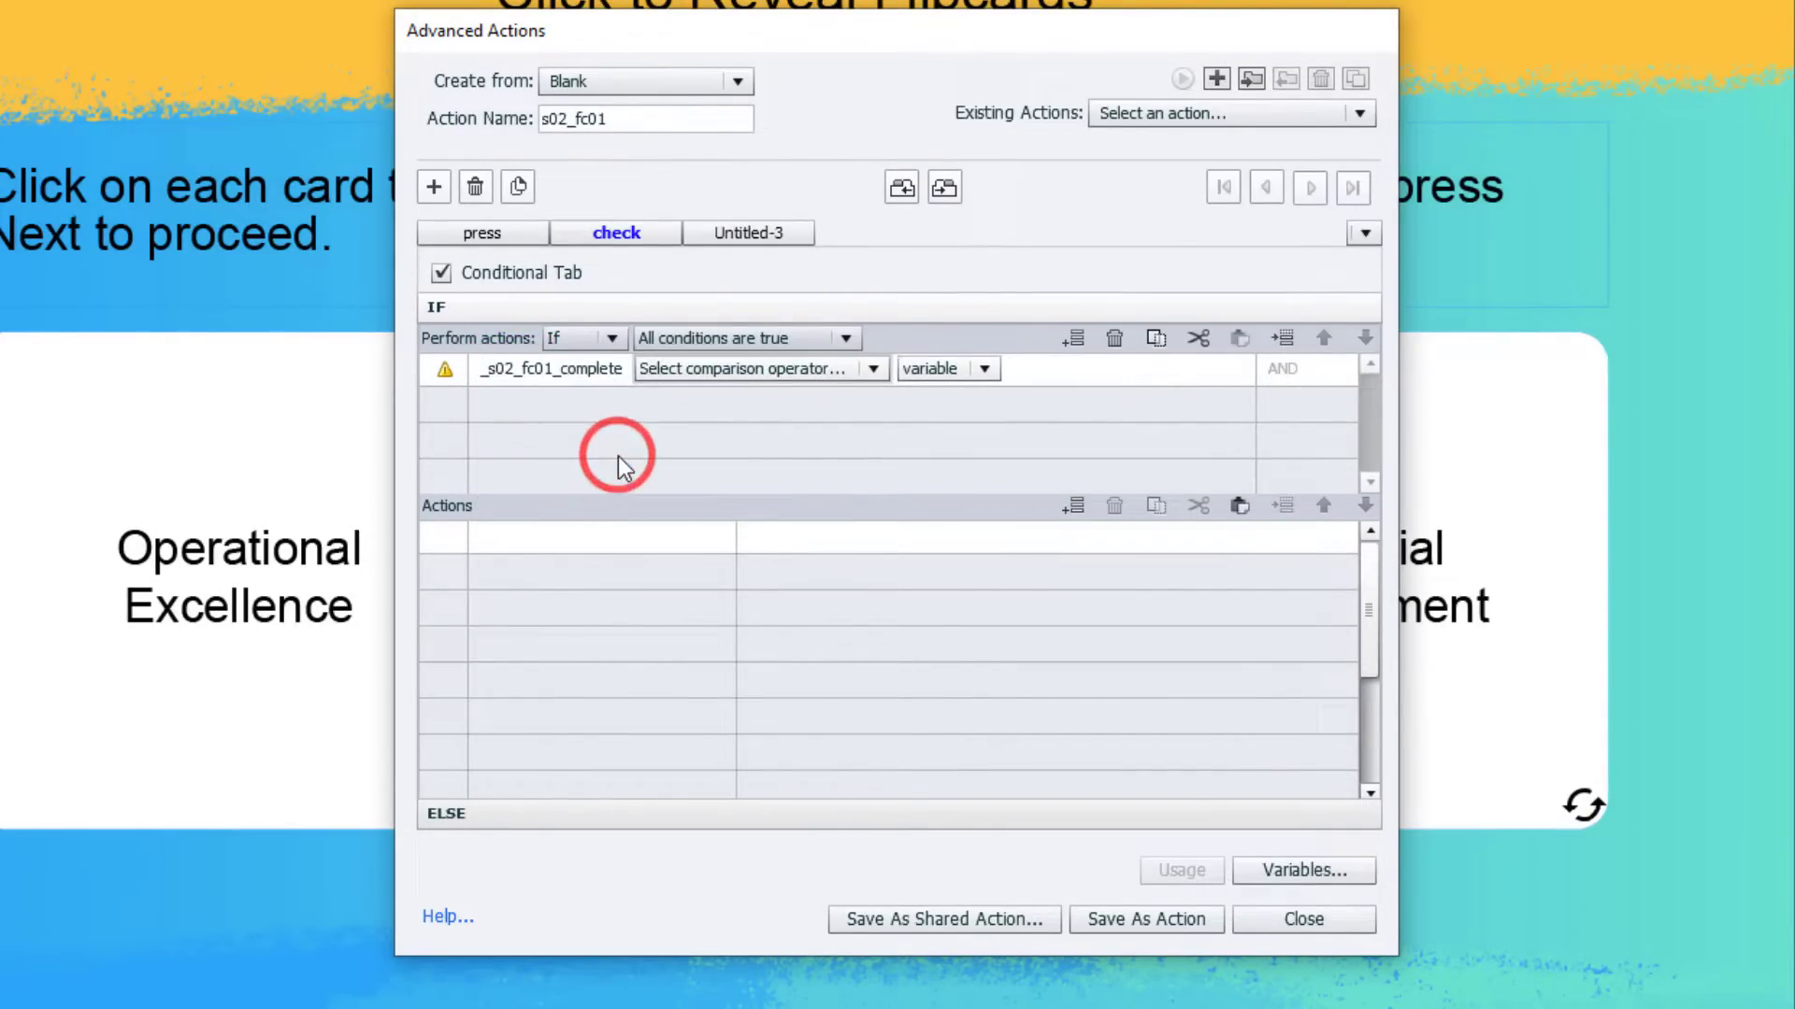
{"action": "left_click", "coordinate": [699, 366]}
{"action": "left_click", "coordinate": [705, 397]}
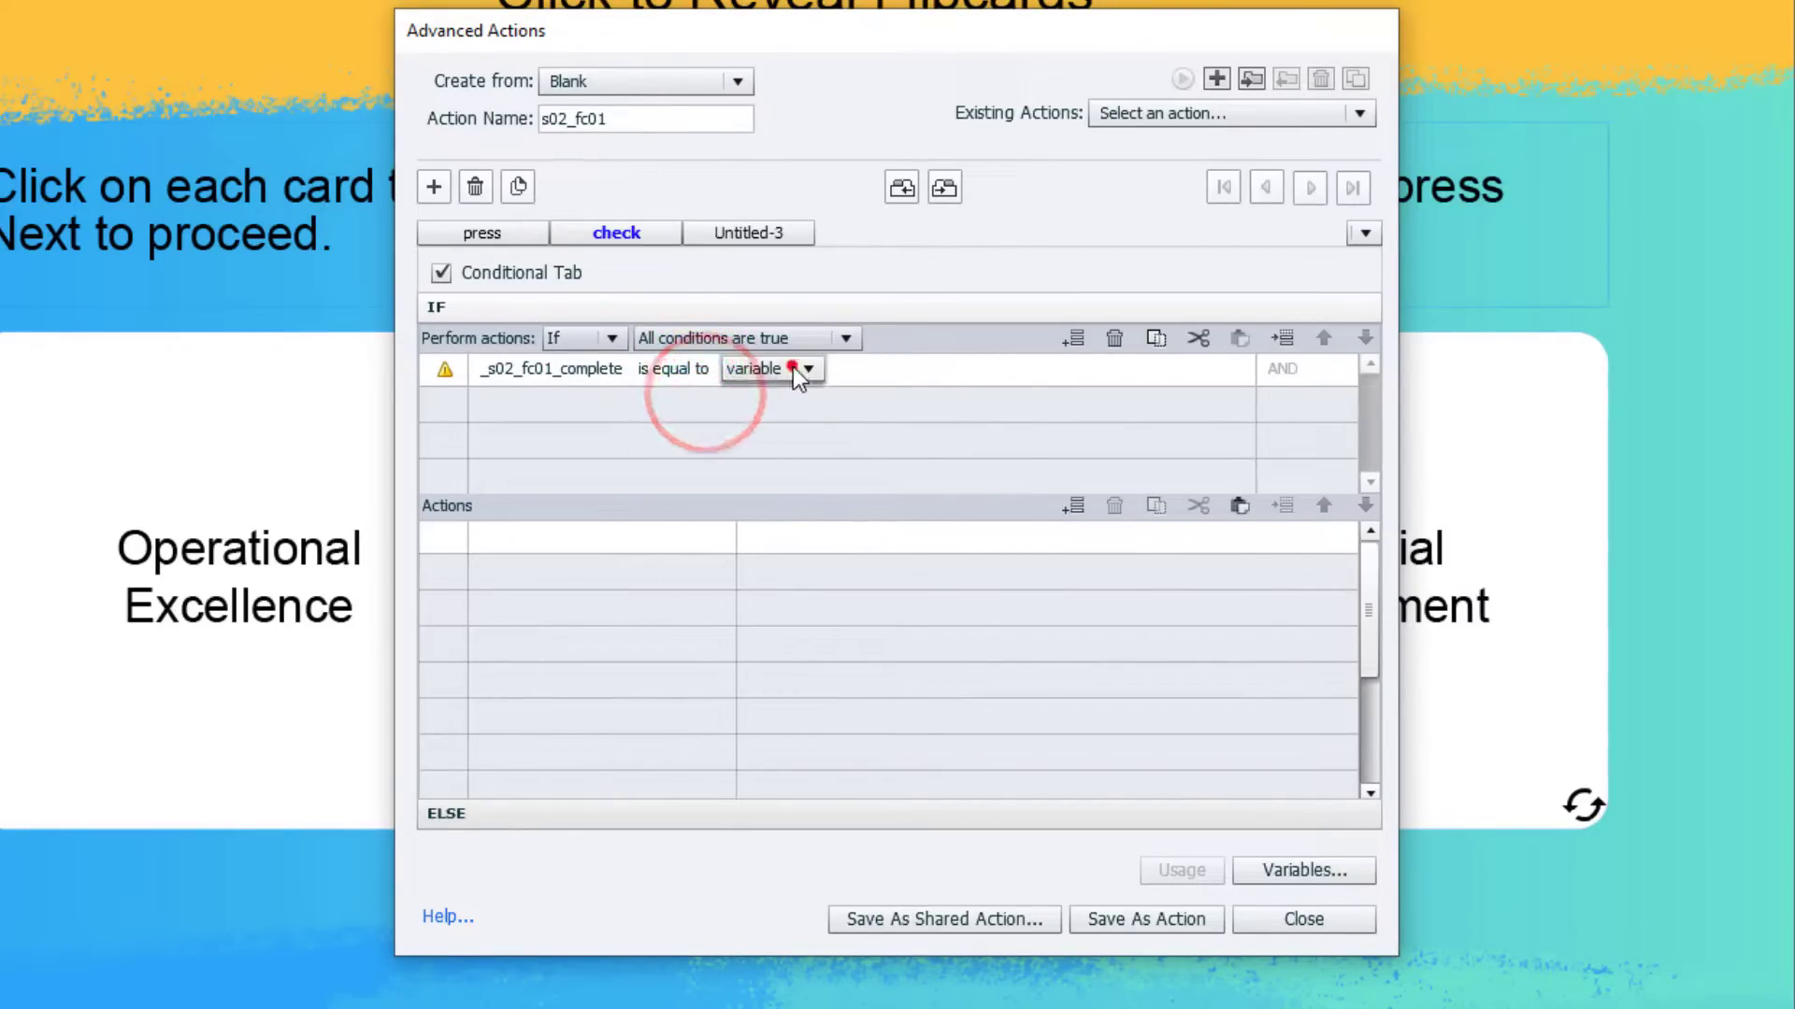
{"action": "left_click", "coordinate": [795, 368]}
{"action": "left_click", "coordinate": [788, 428]}
{"action": "type", "text": "1"}
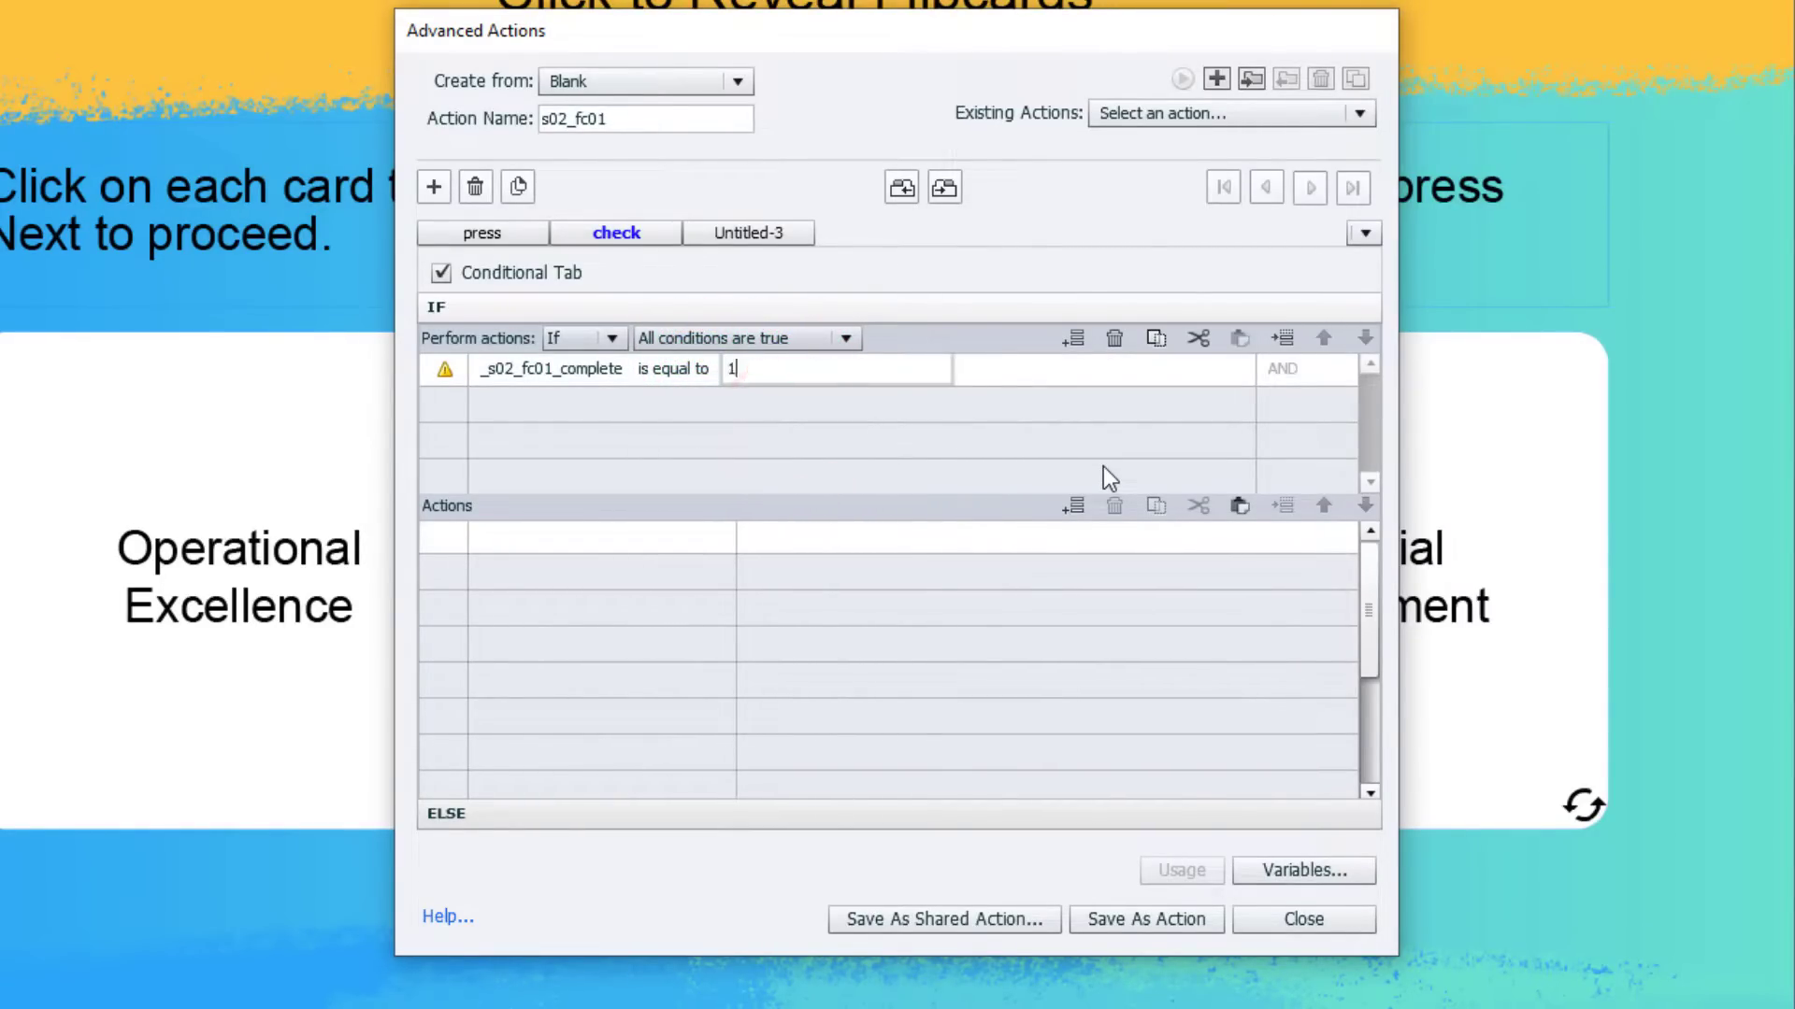
{"action": "key", "text": "Return"}
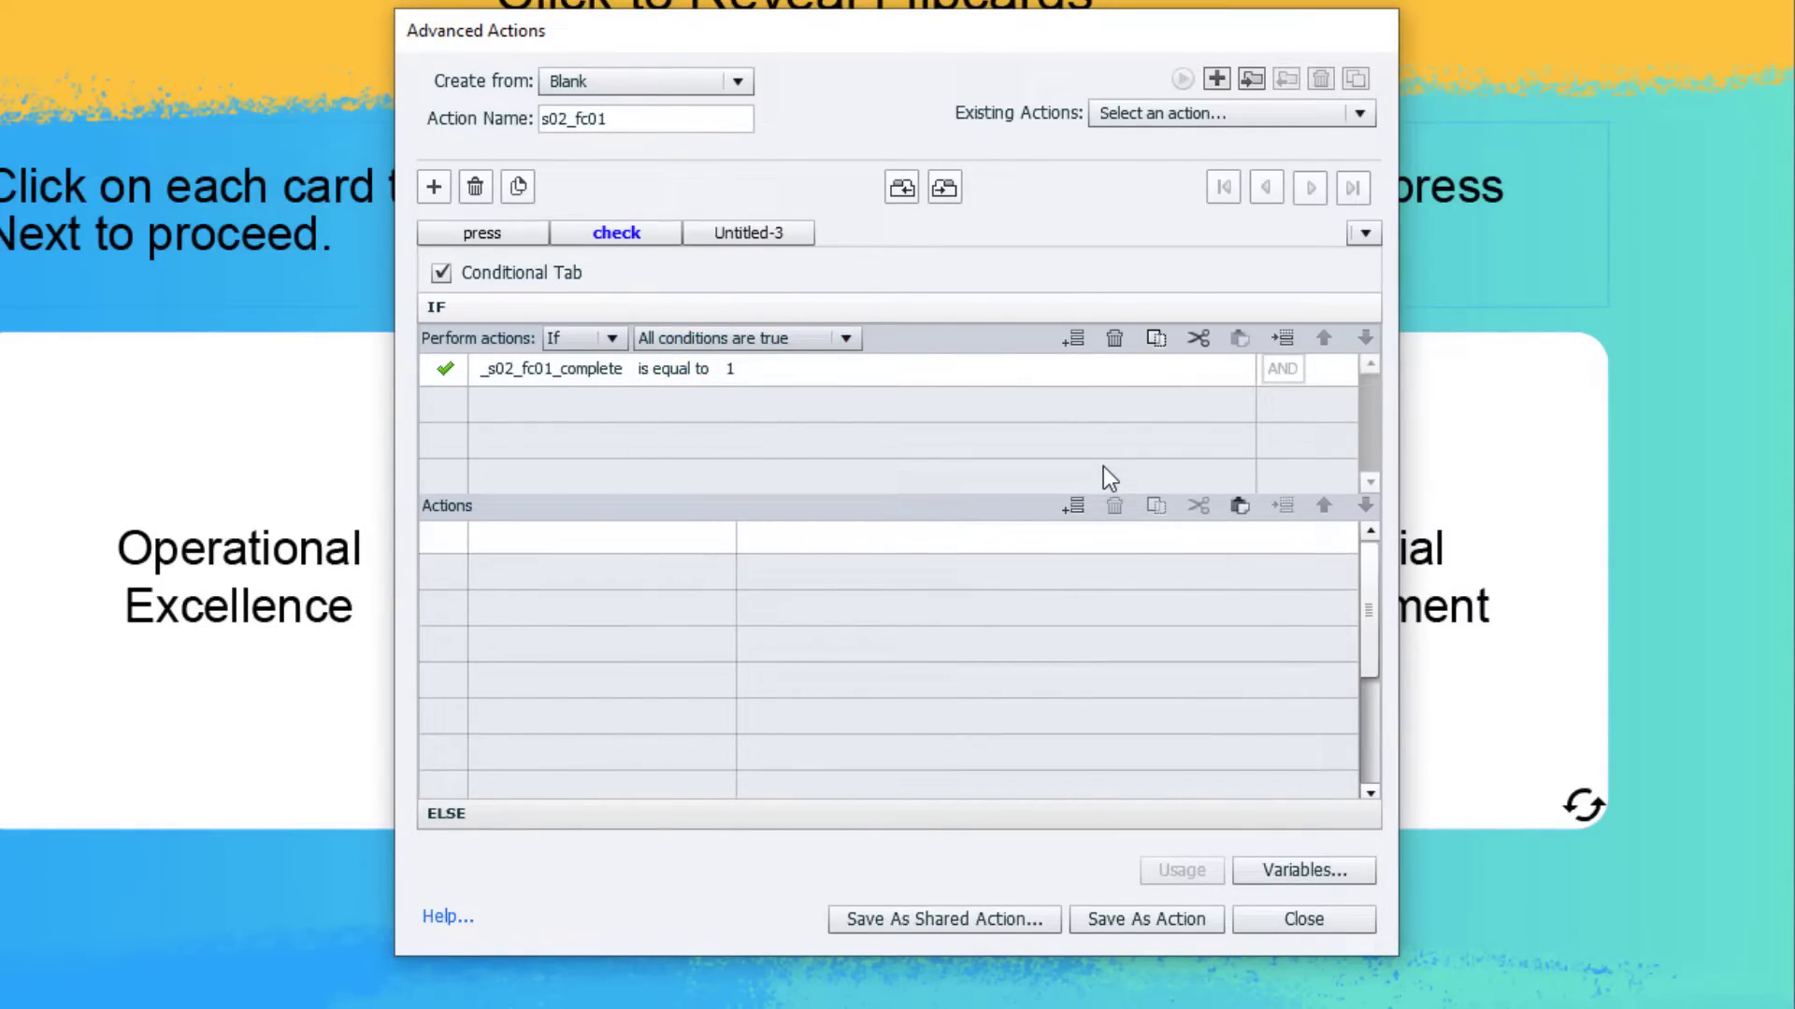
Add a second condition to the check decision requiring variable _s02_fc02_complete to be equal to the literal 1.
{"action": "left_click", "coordinate": [542, 402]}
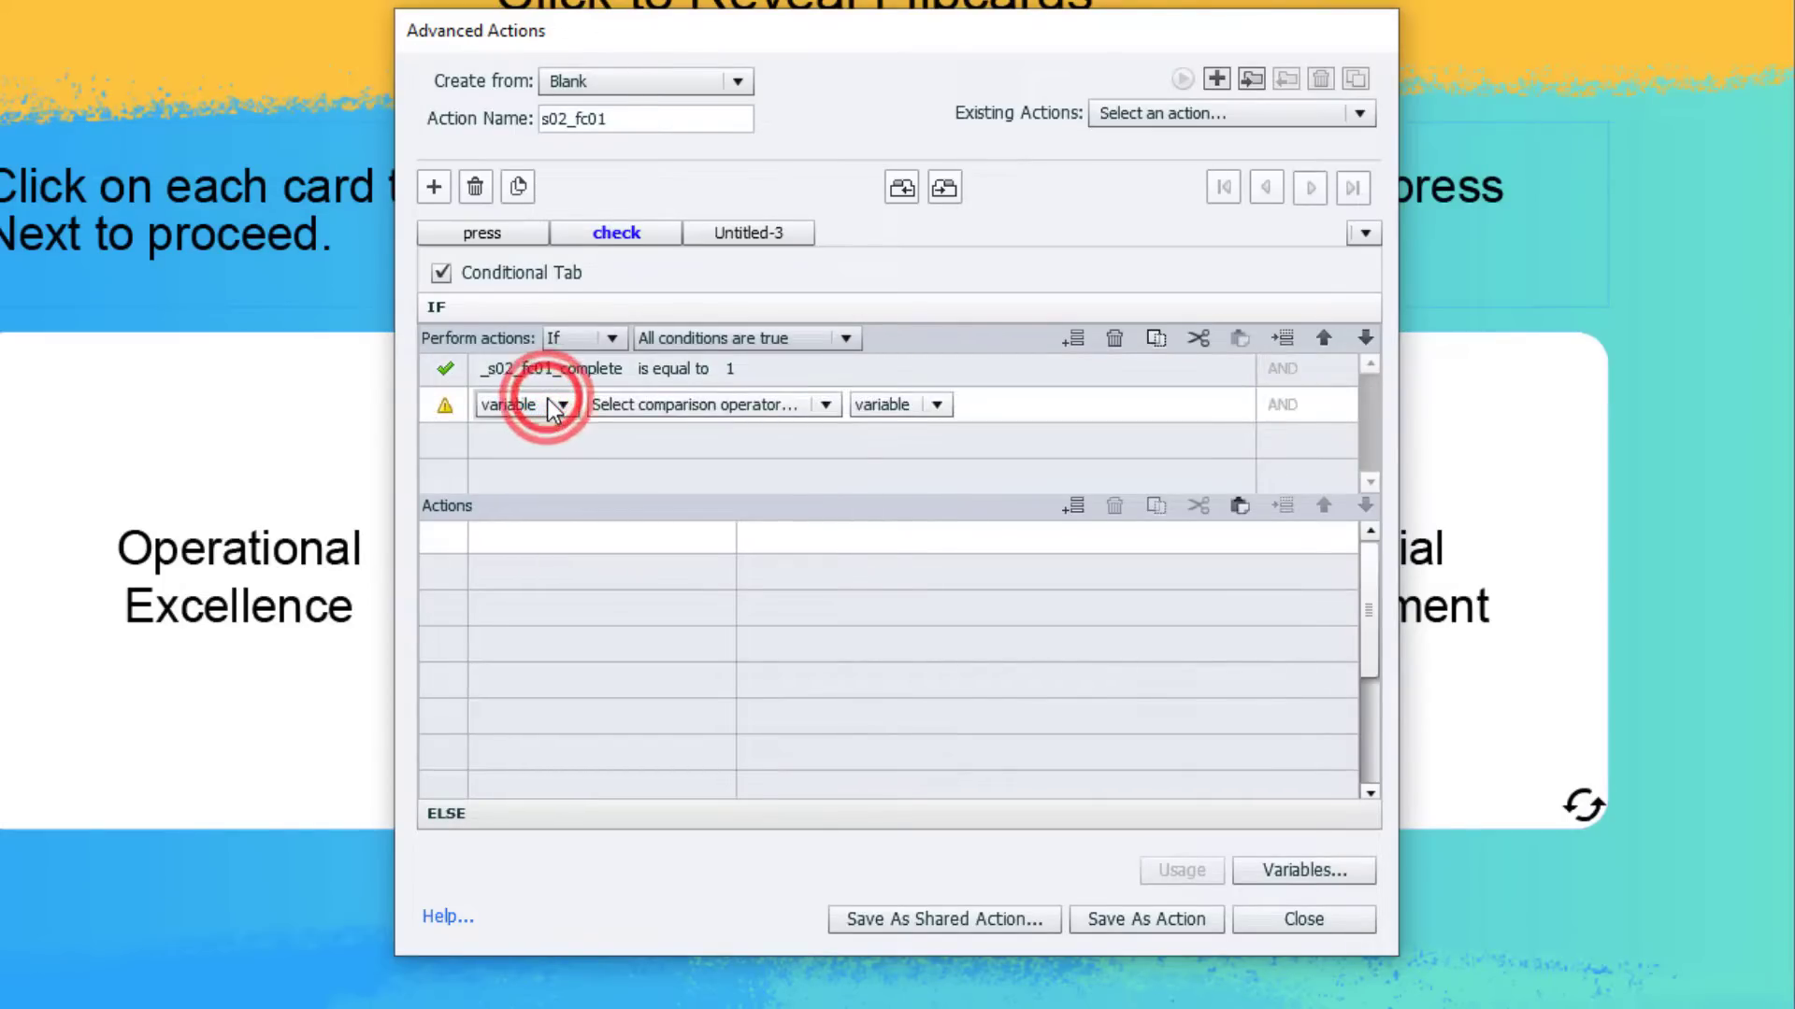
{"action": "left_click", "coordinate": [540, 404]}
{"action": "left_click", "coordinate": [550, 436]}
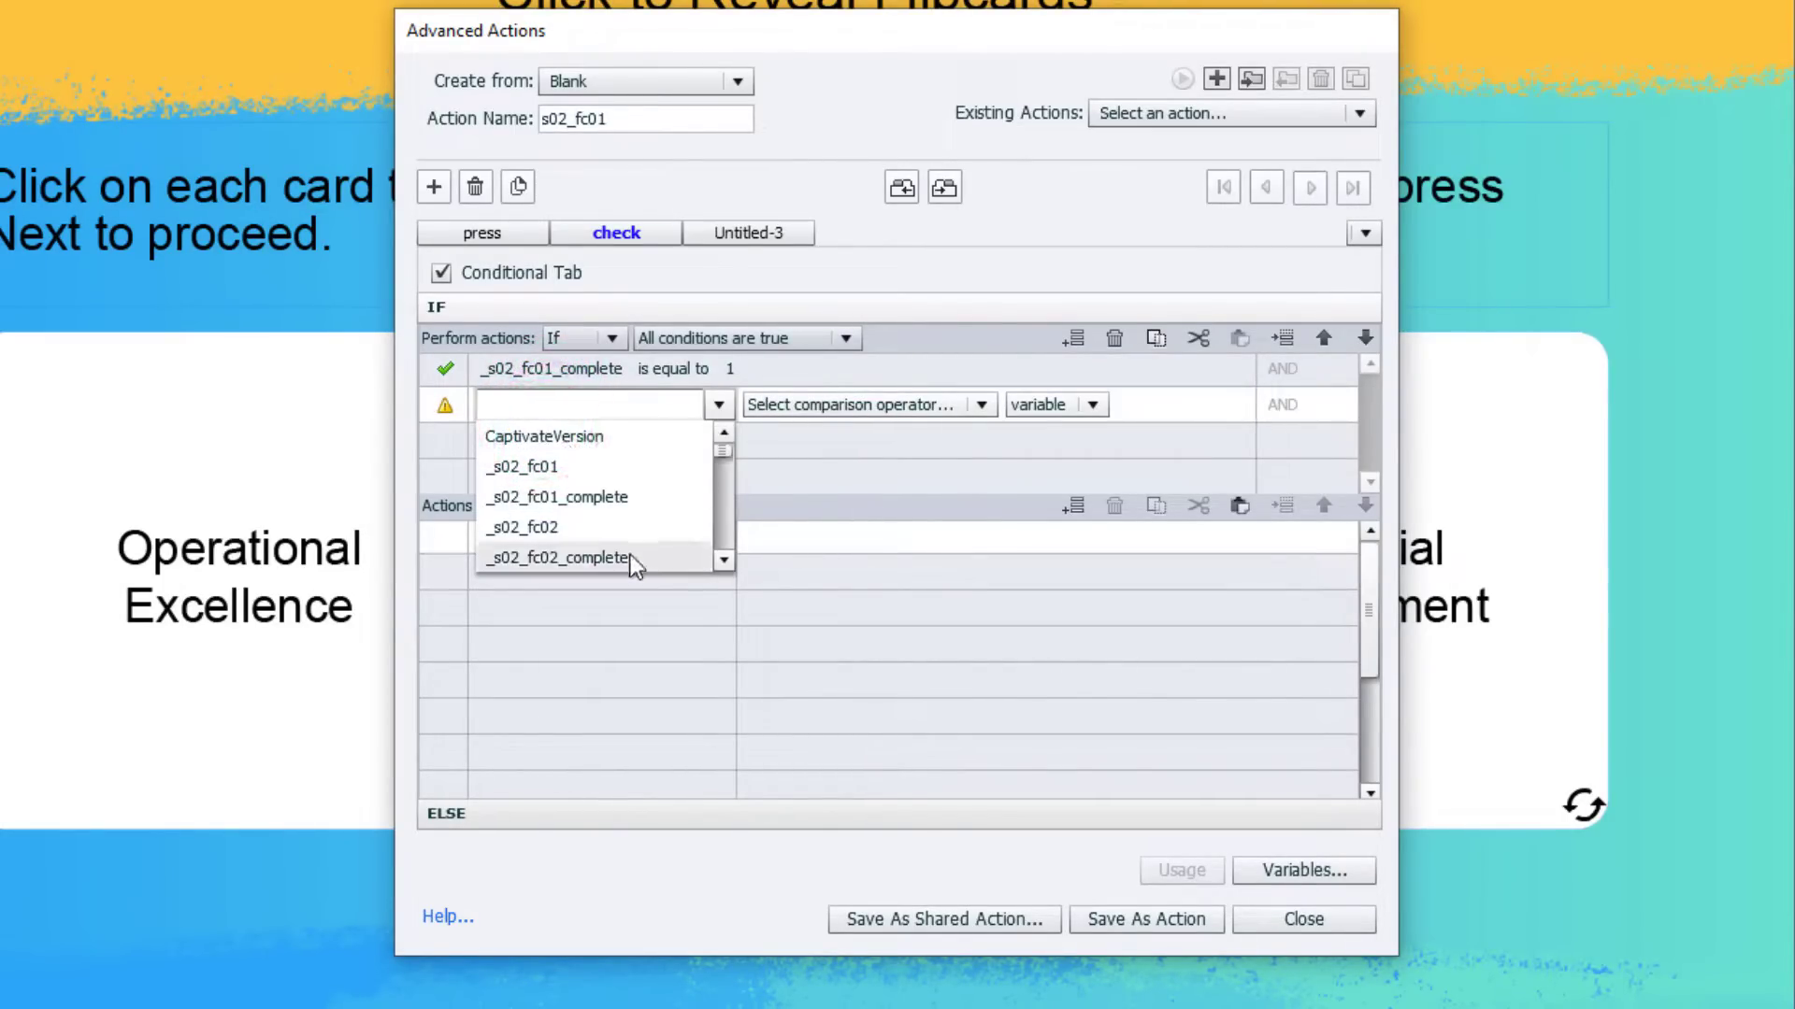
{"action": "left_click", "coordinate": [627, 553]}
{"action": "left_click", "coordinate": [693, 409]}
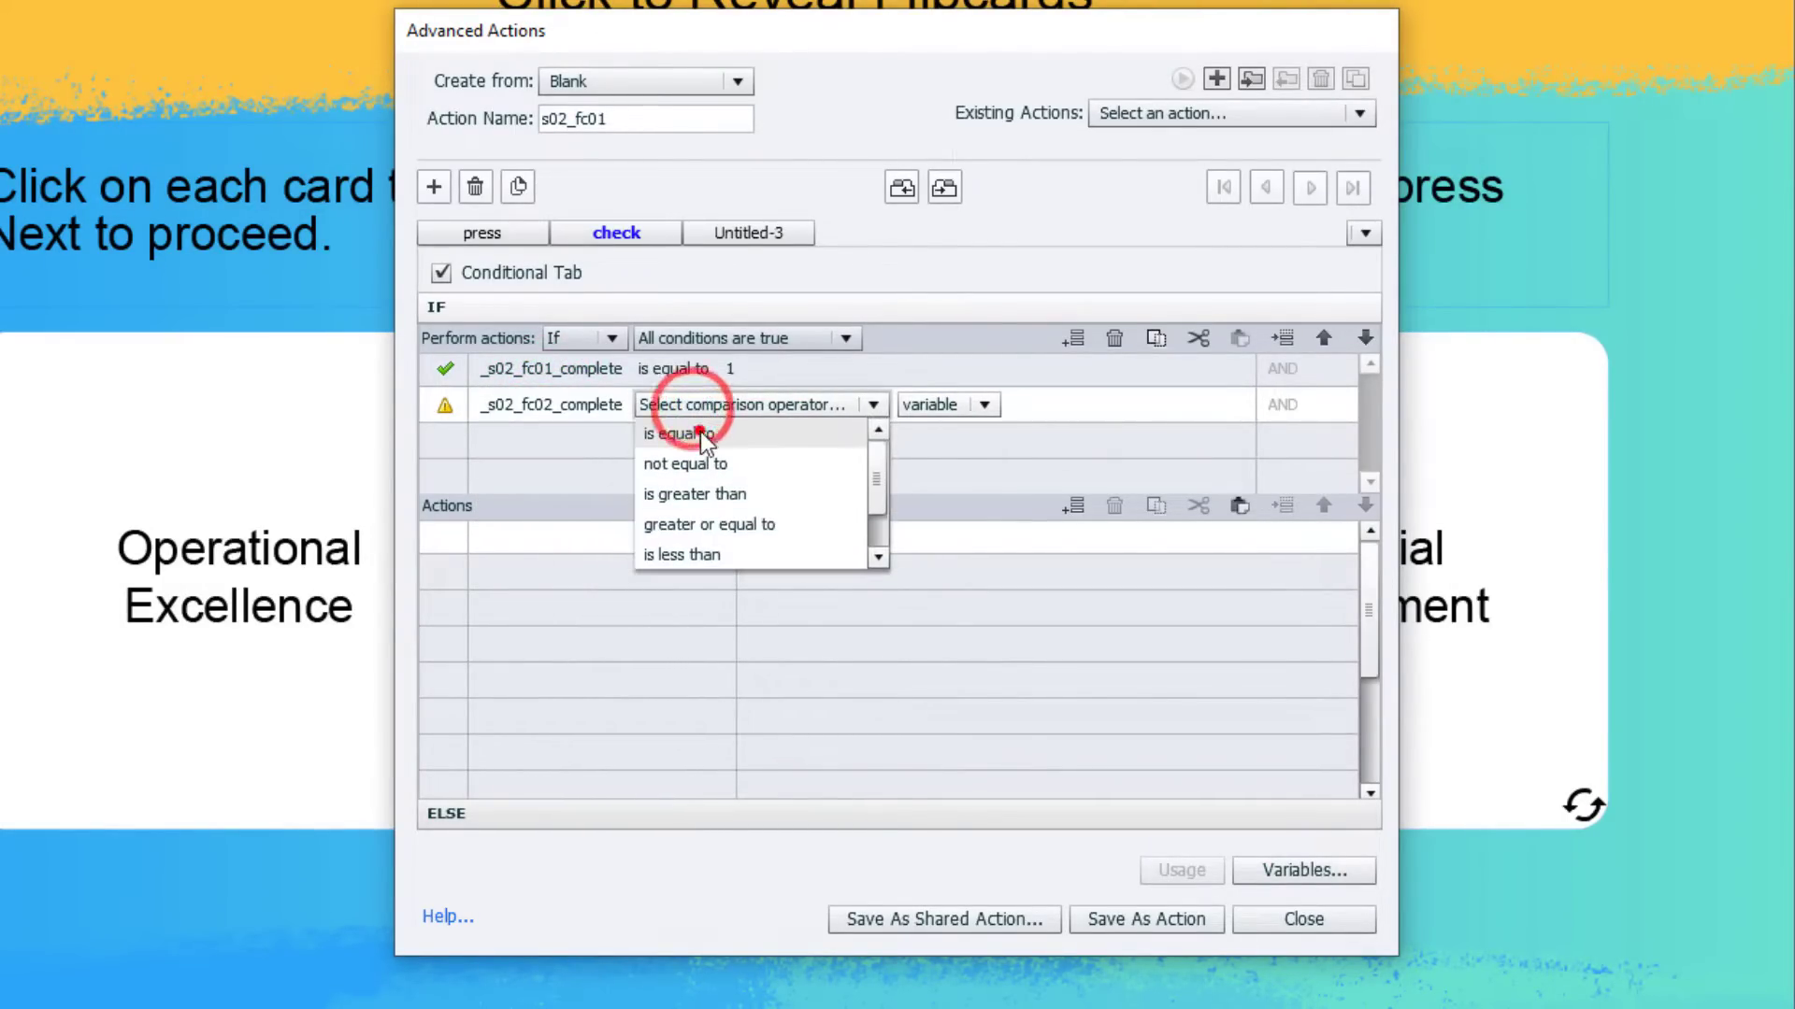
{"action": "left_click", "coordinate": [699, 432]}
{"action": "left_click", "coordinate": [777, 410]}
{"action": "left_click", "coordinate": [775, 456]}
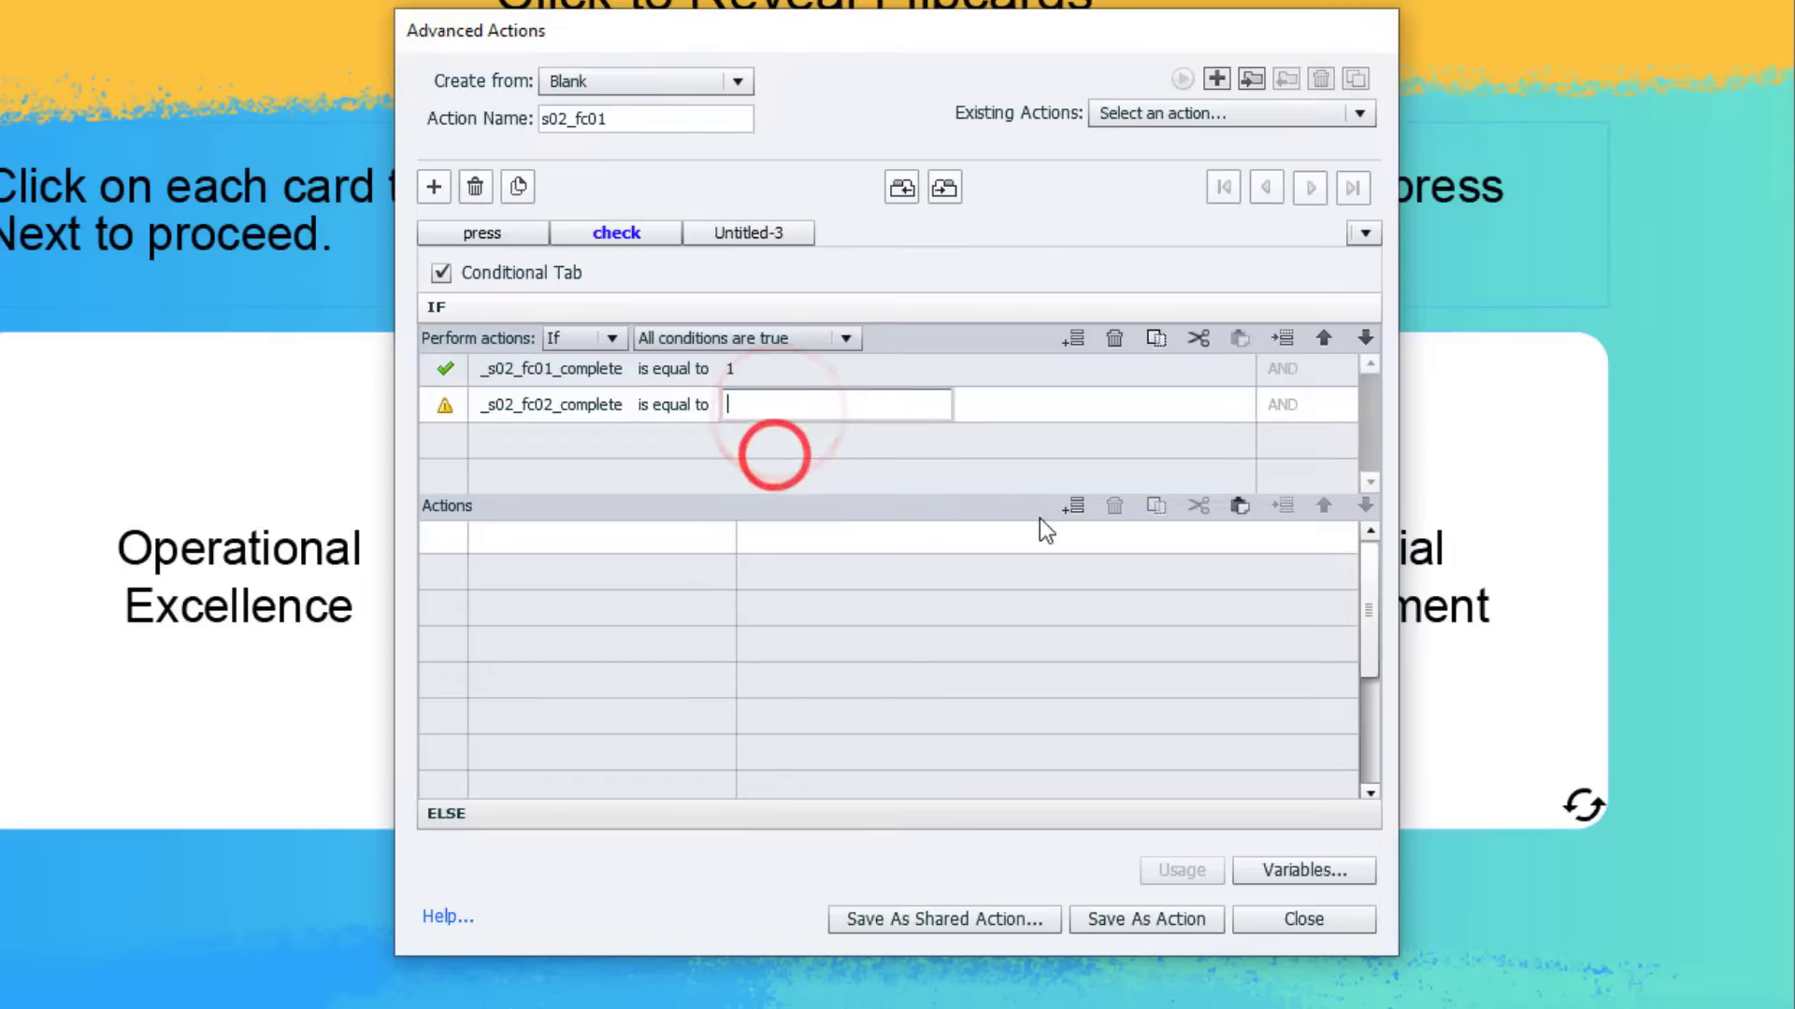
{"action": "type", "text": "1"}
{"action": "key", "text": "Tab"}
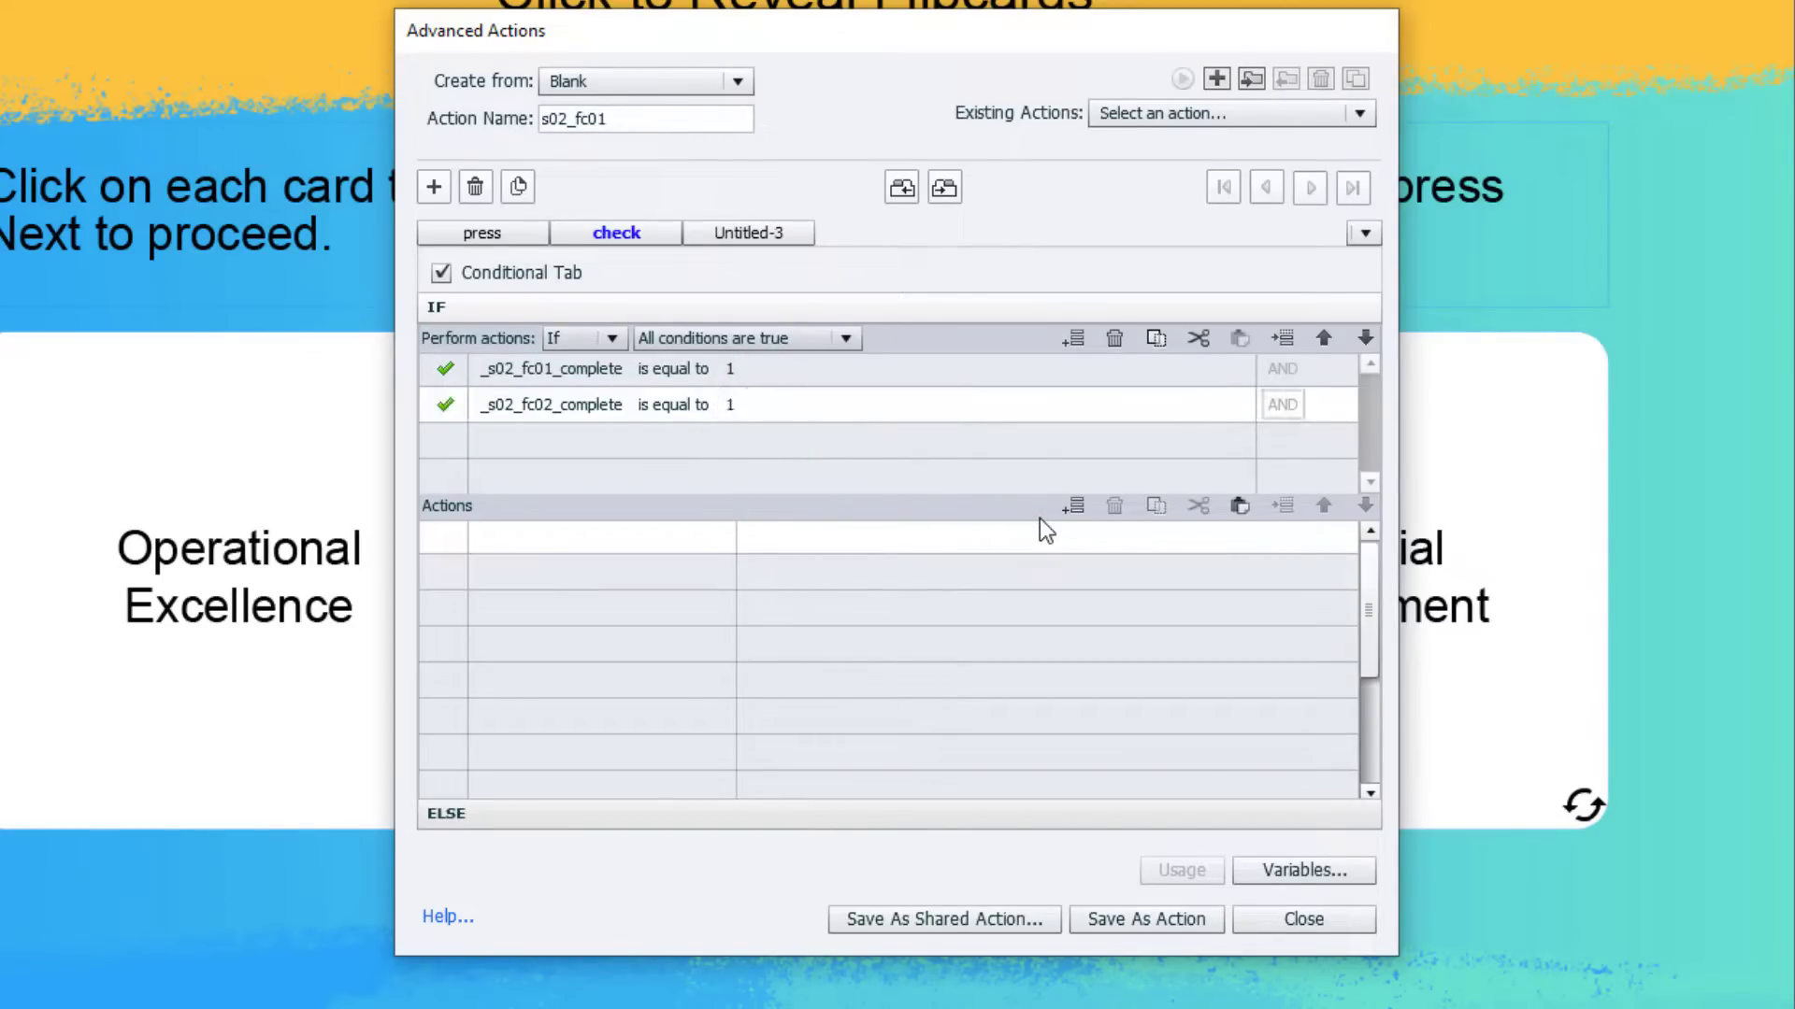
Add a third condition to the check decision requiring variable _s02_fc03_complete to be equal to the literal 1.
{"action": "left_click", "coordinate": [546, 435]}
{"action": "left_click", "coordinate": [557, 469]}
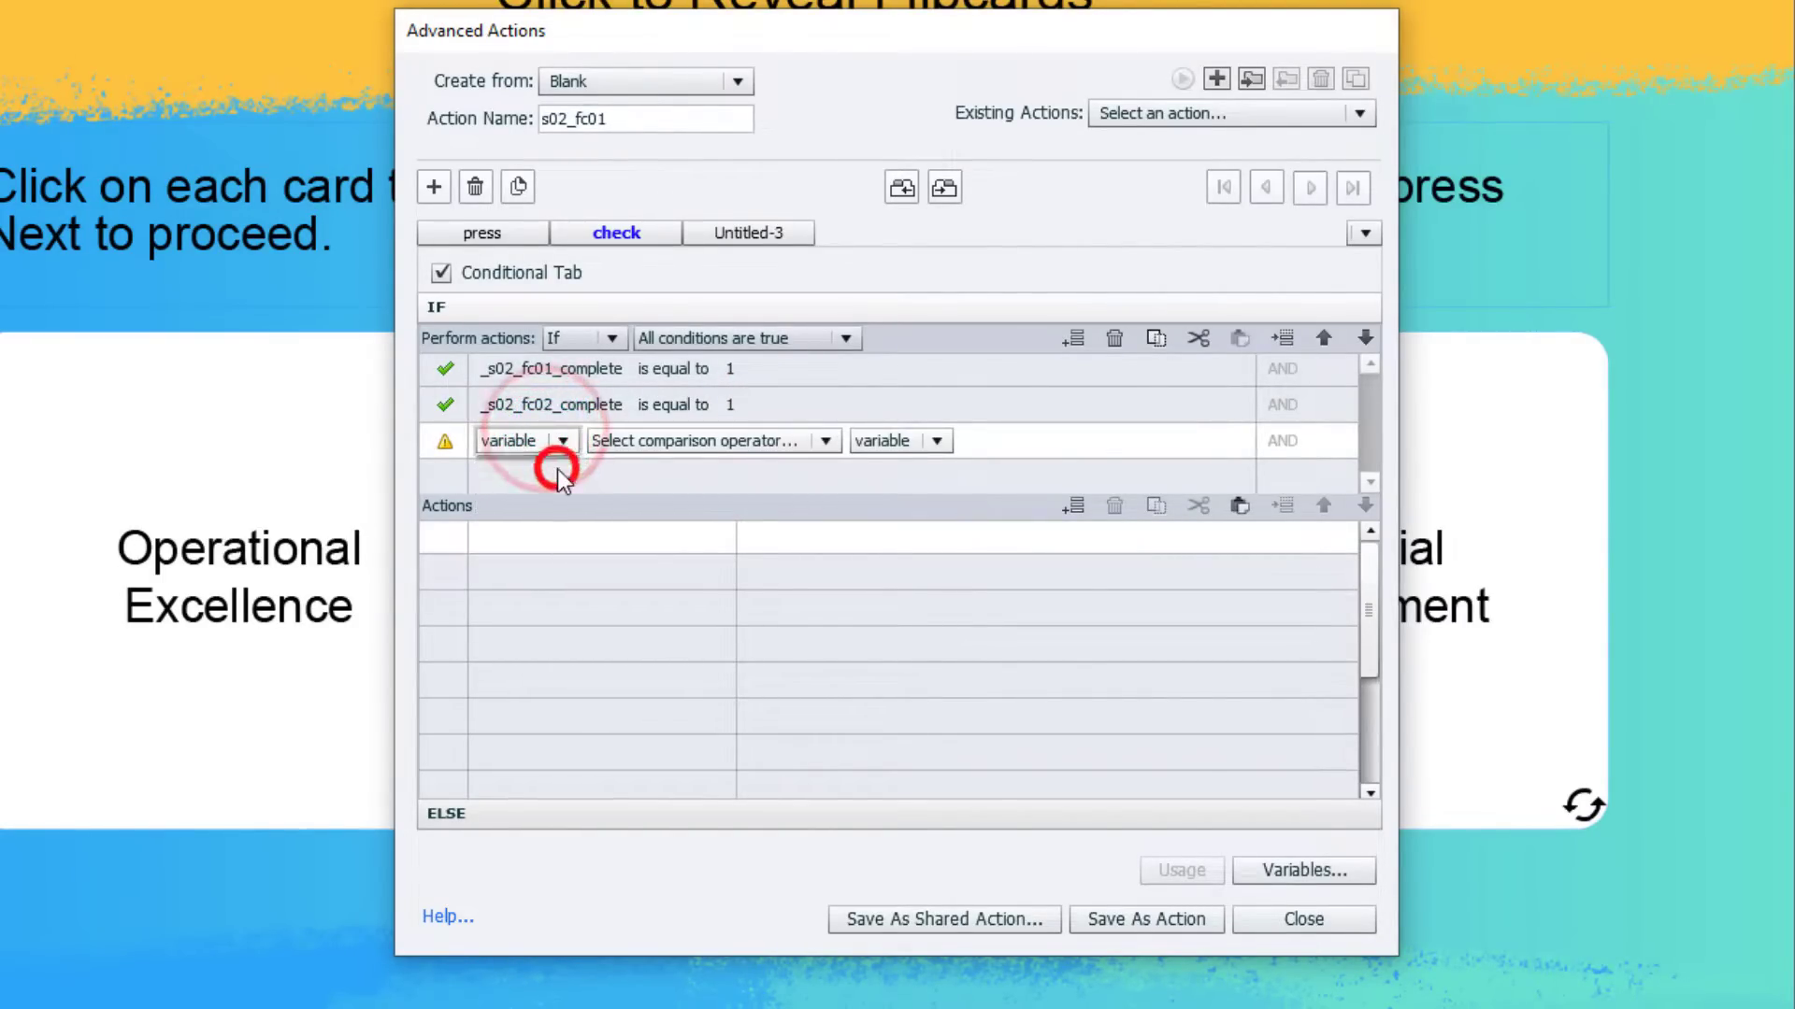
{"action": "left_click", "coordinate": [724, 597]}
{"action": "left_click", "coordinate": [725, 596]}
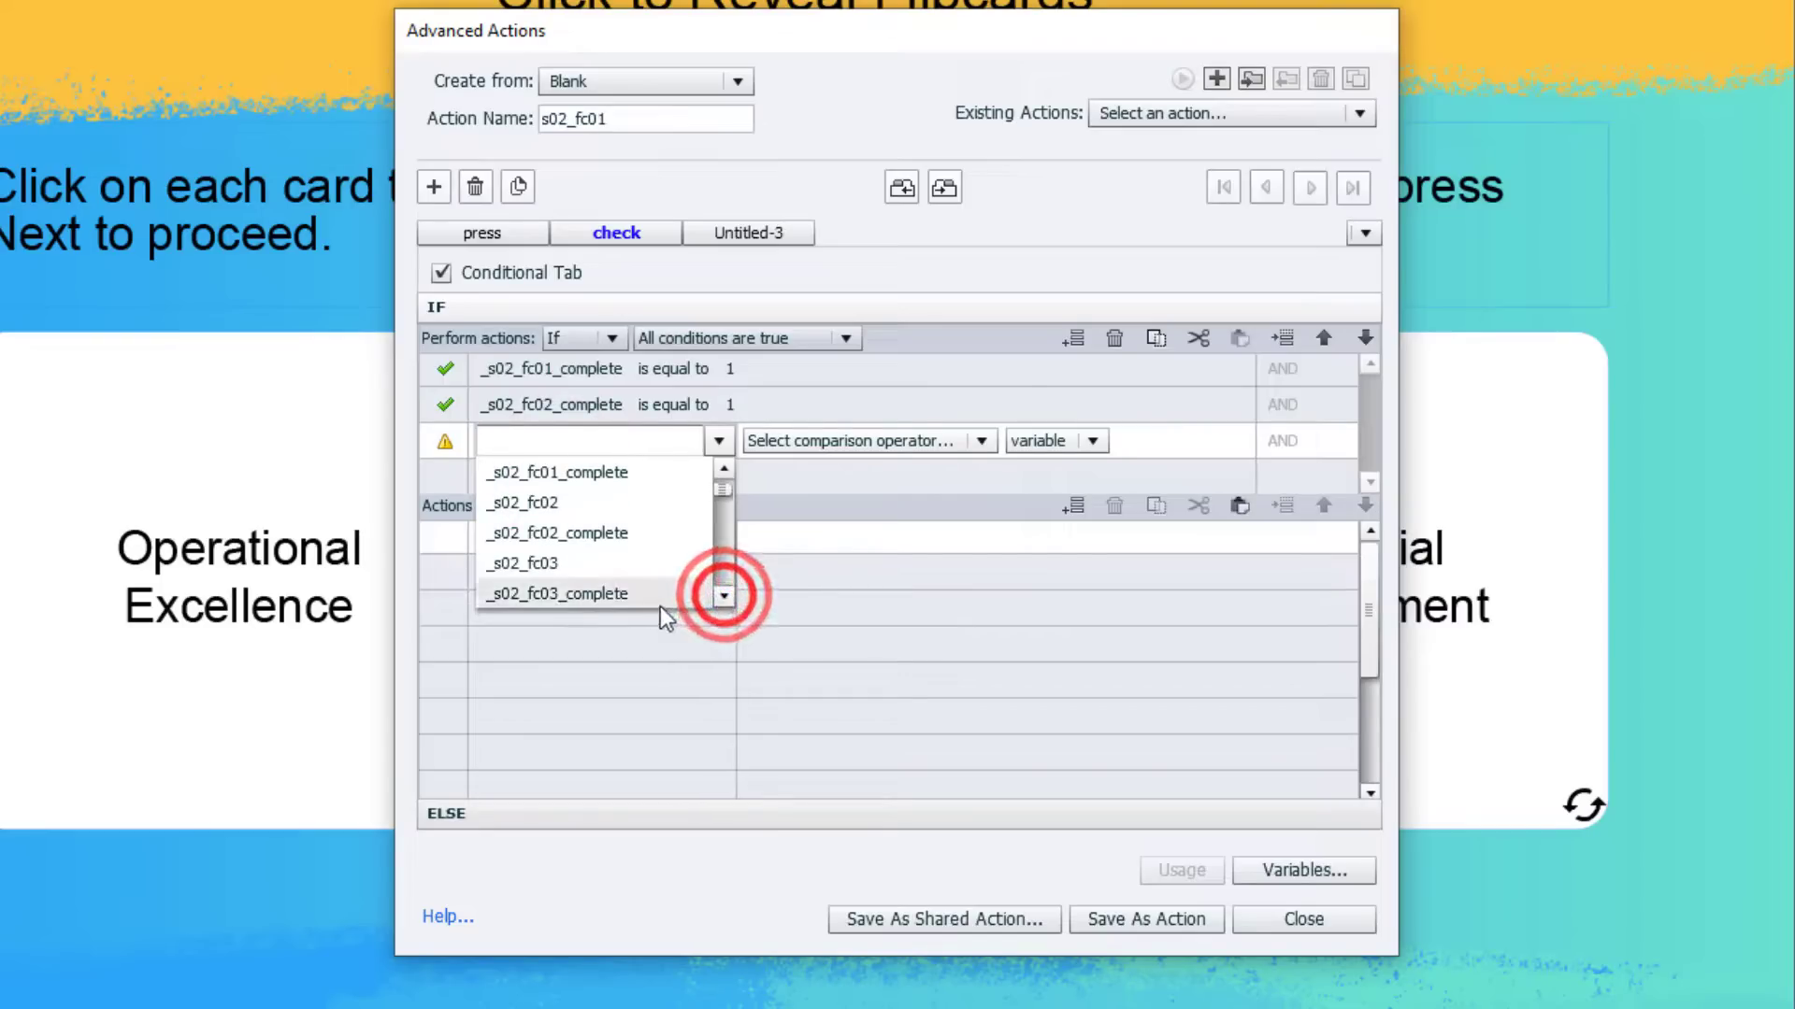
{"action": "left_click", "coordinate": [632, 595]}
{"action": "left_click", "coordinate": [690, 441]}
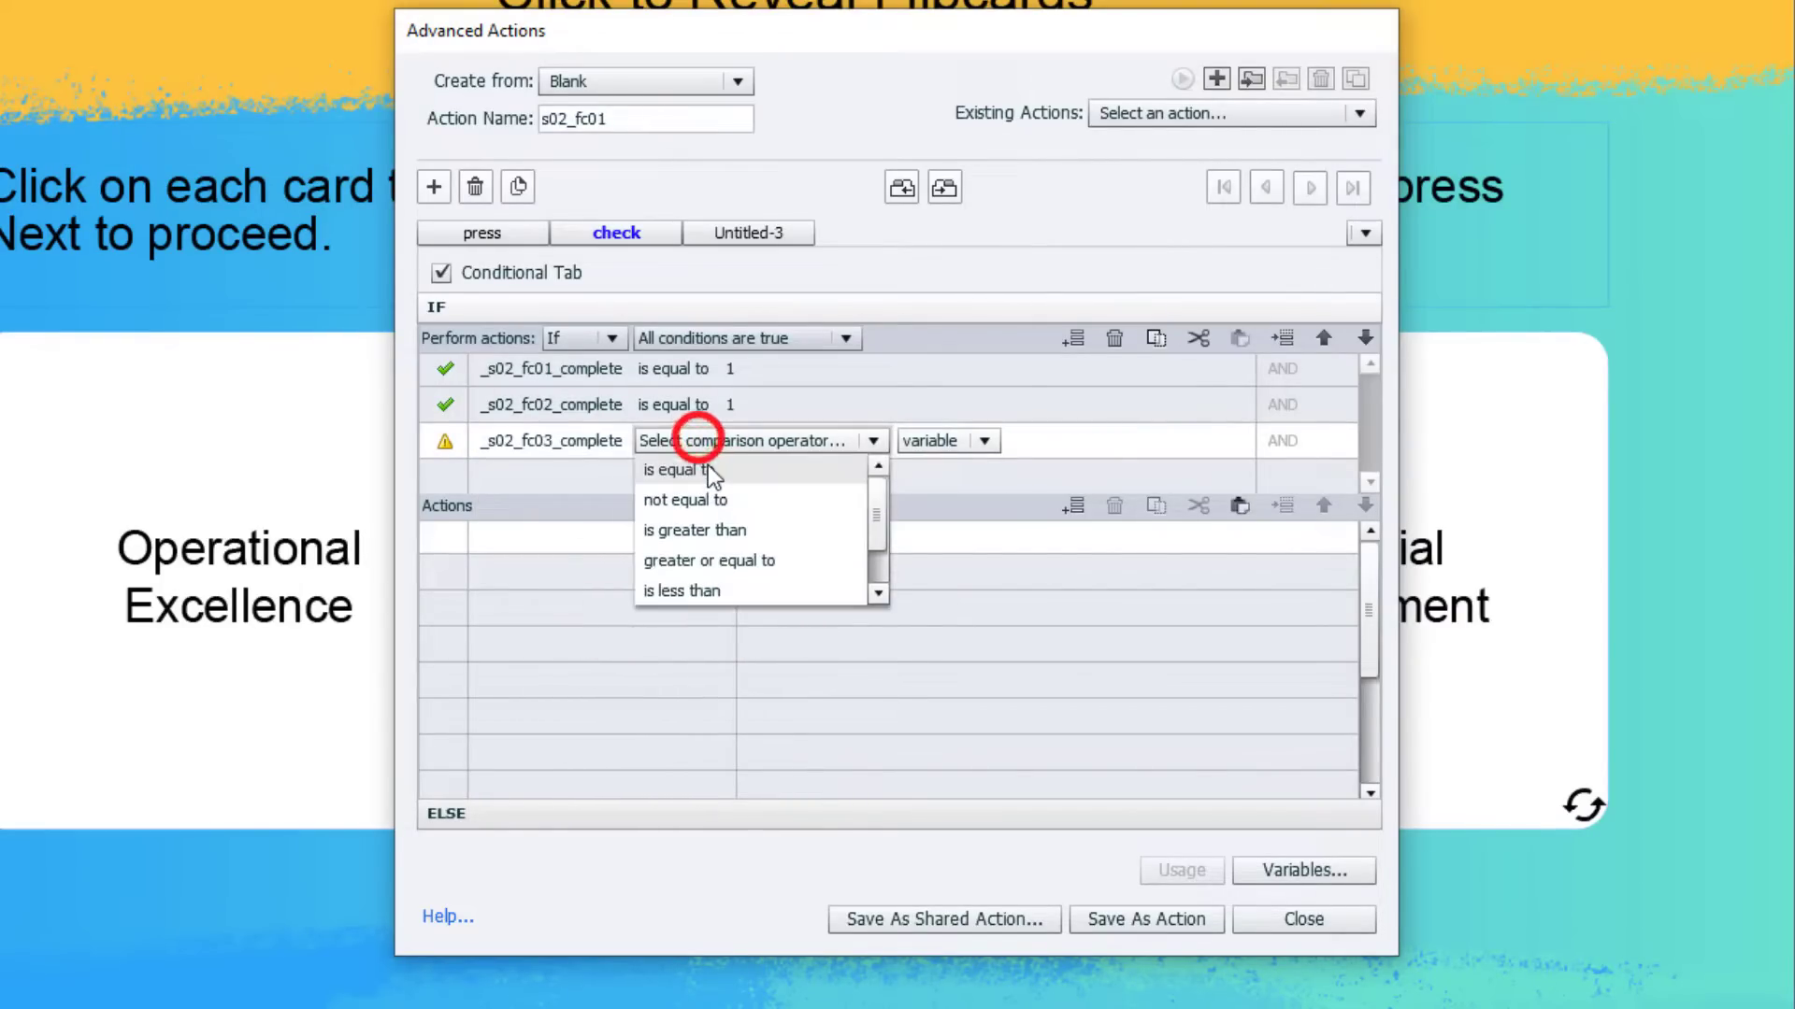
{"action": "left_click", "coordinate": [712, 466]}
{"action": "left_click", "coordinate": [812, 443]}
{"action": "left_click", "coordinate": [797, 505]}
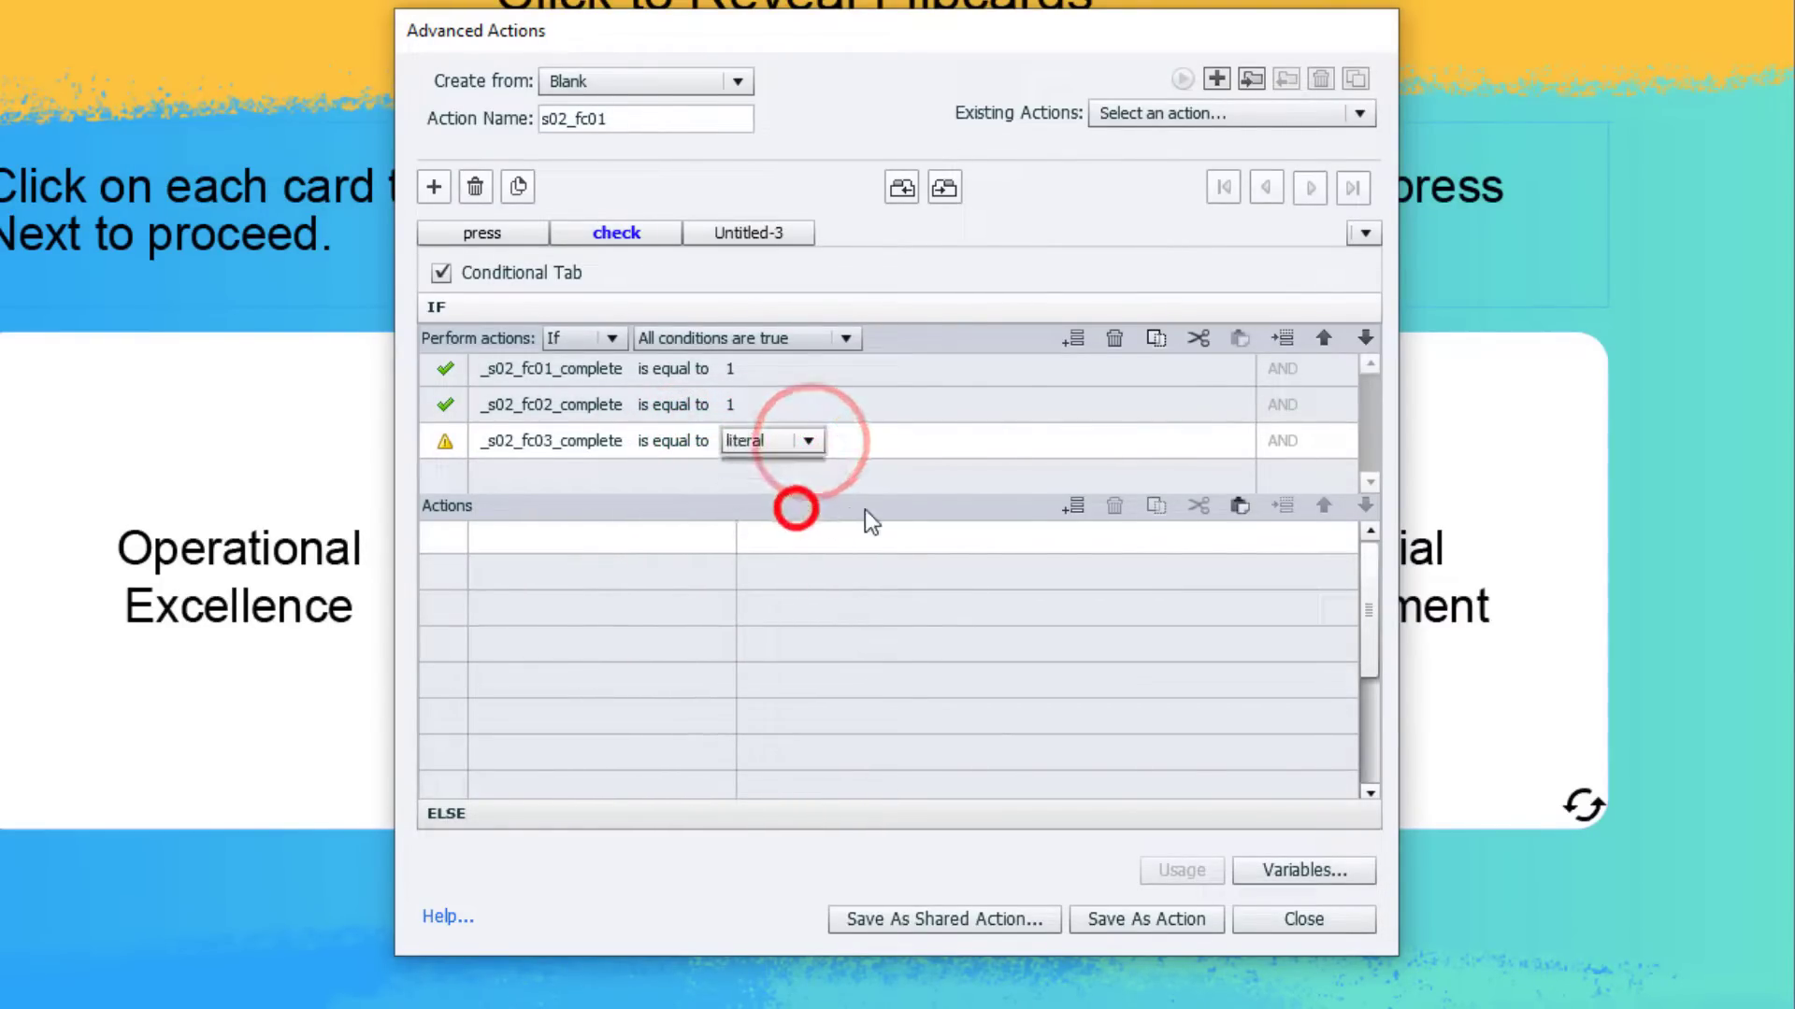
{"action": "type", "text": "1"}
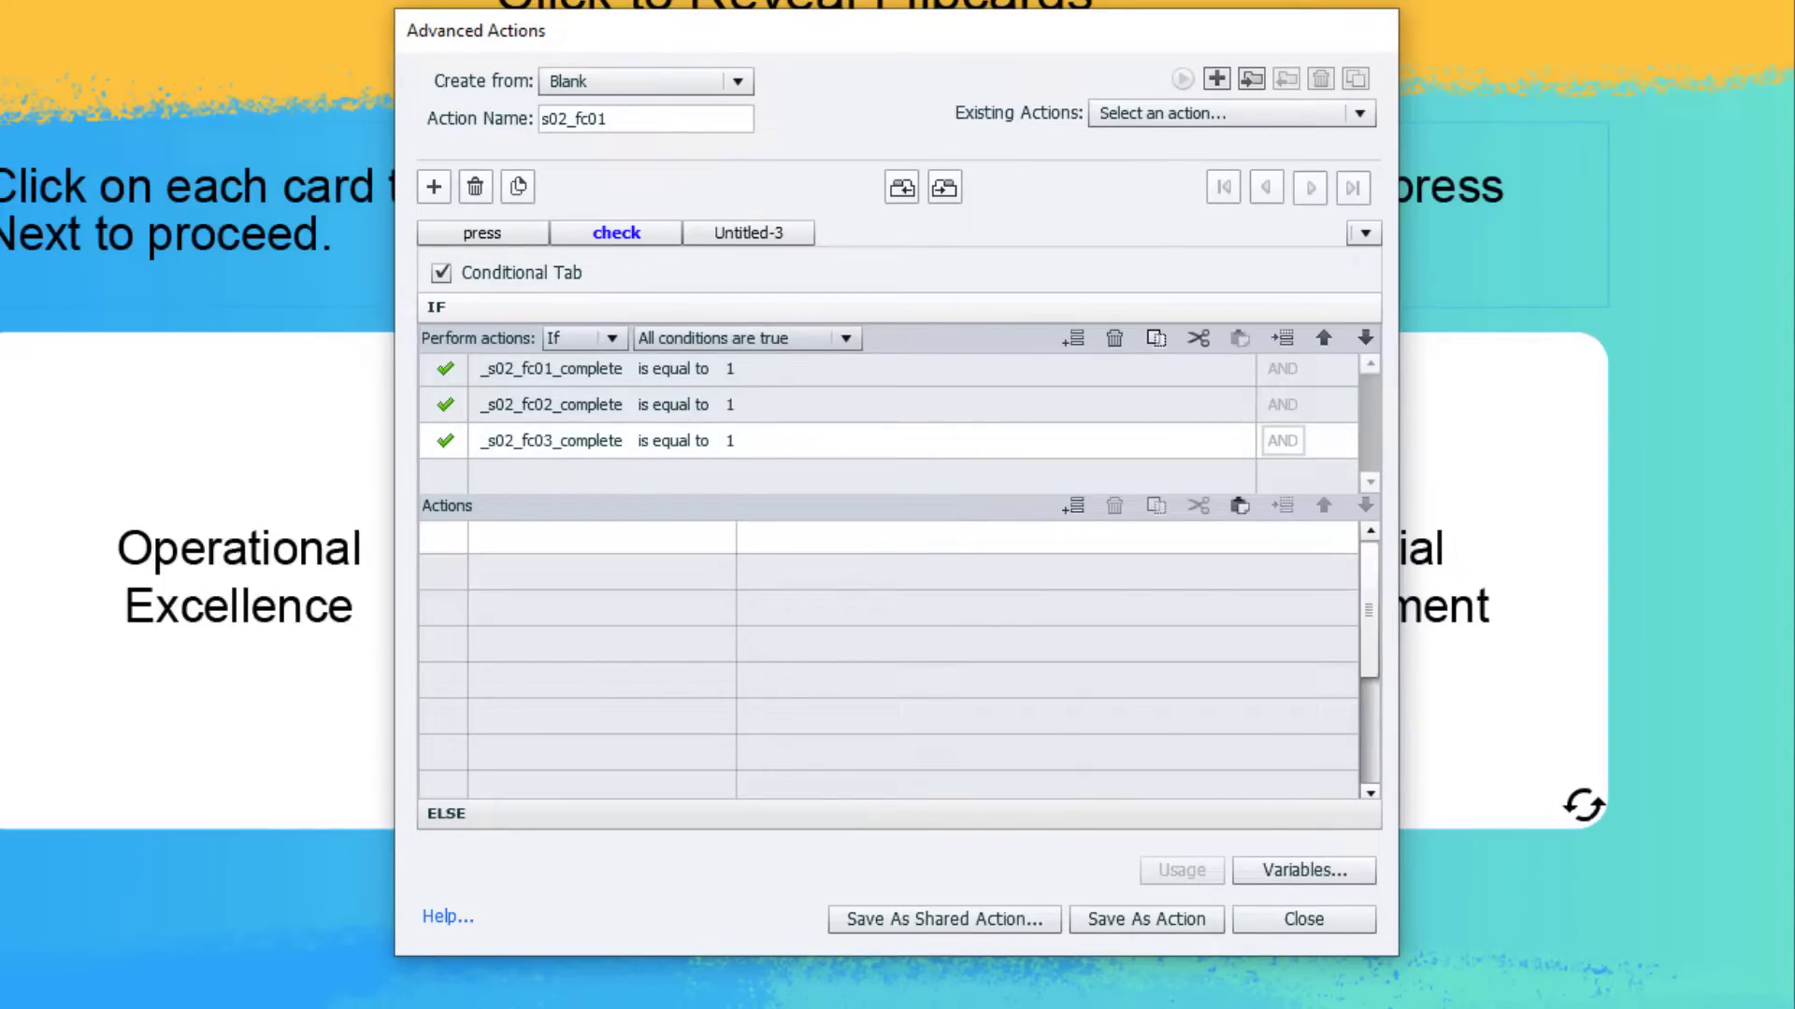
Add a Show action for s02_next to the check decision and save the script as an advanced action.
{"action": "double_click", "coordinate": [536, 534]}
{"action": "left_click", "coordinate": [535, 534]}
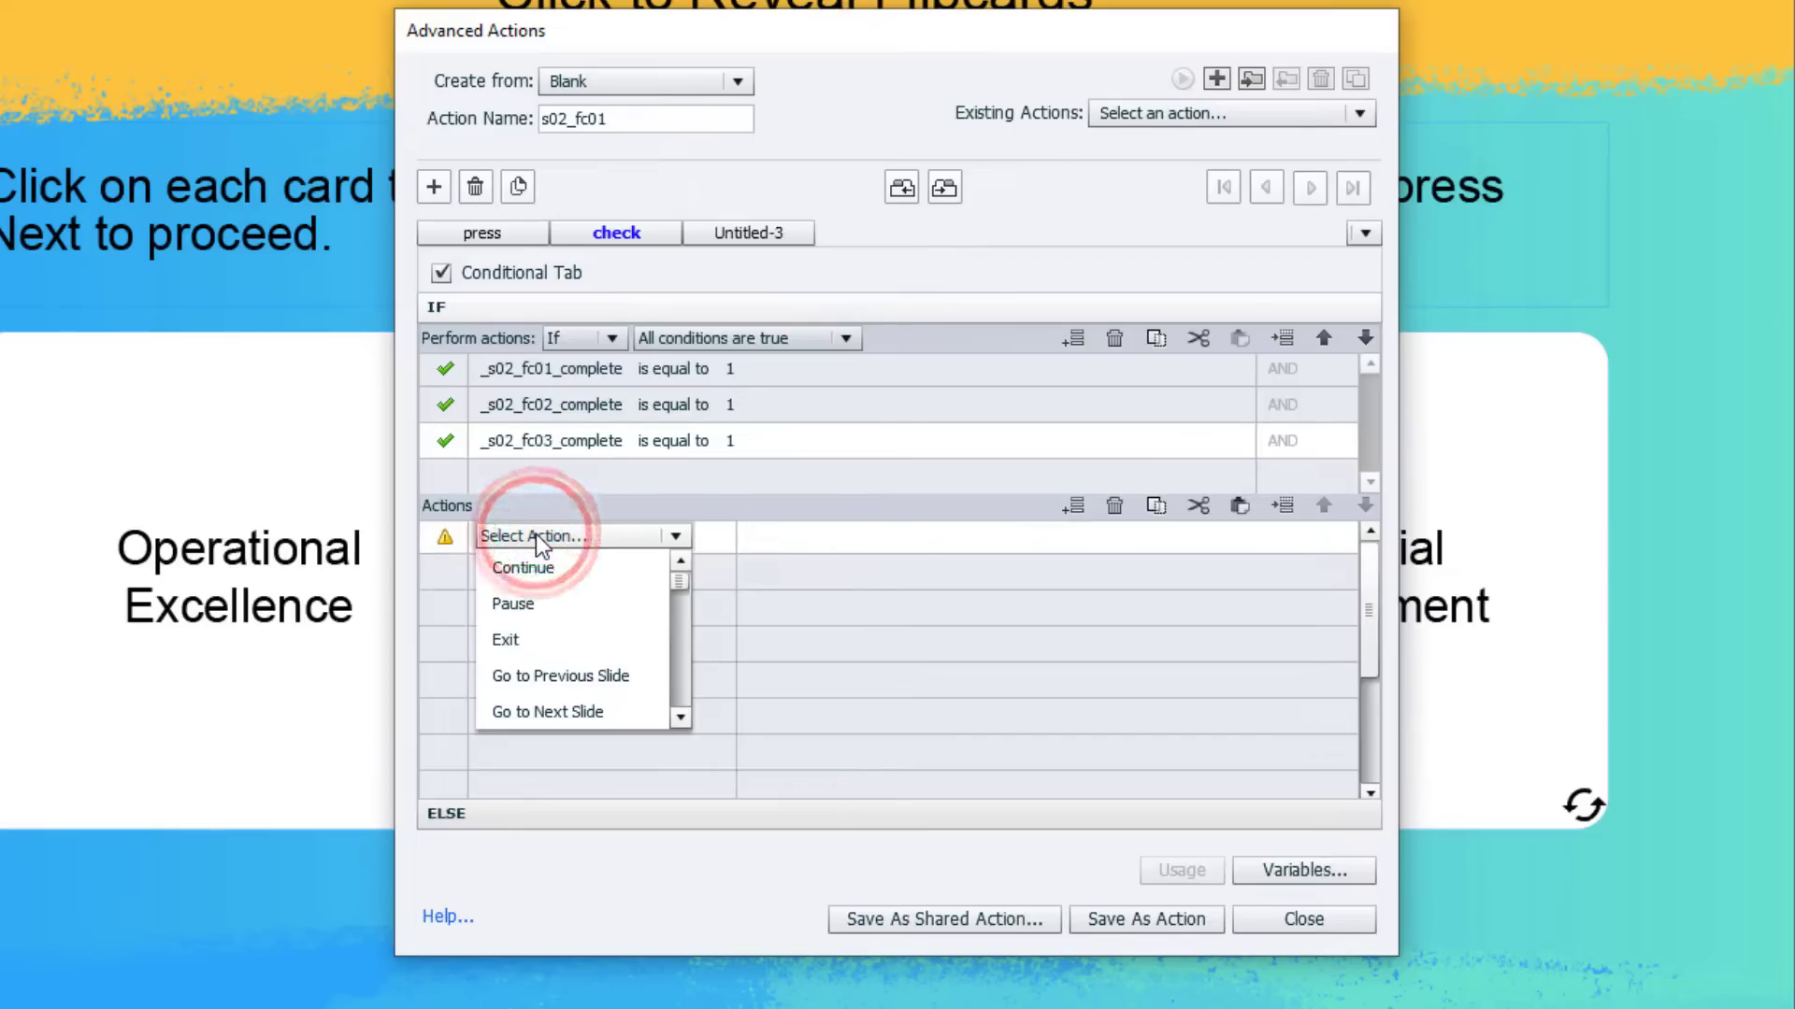
{"action": "key", "text": "s"}
{"action": "left_click", "coordinate": [533, 598]}
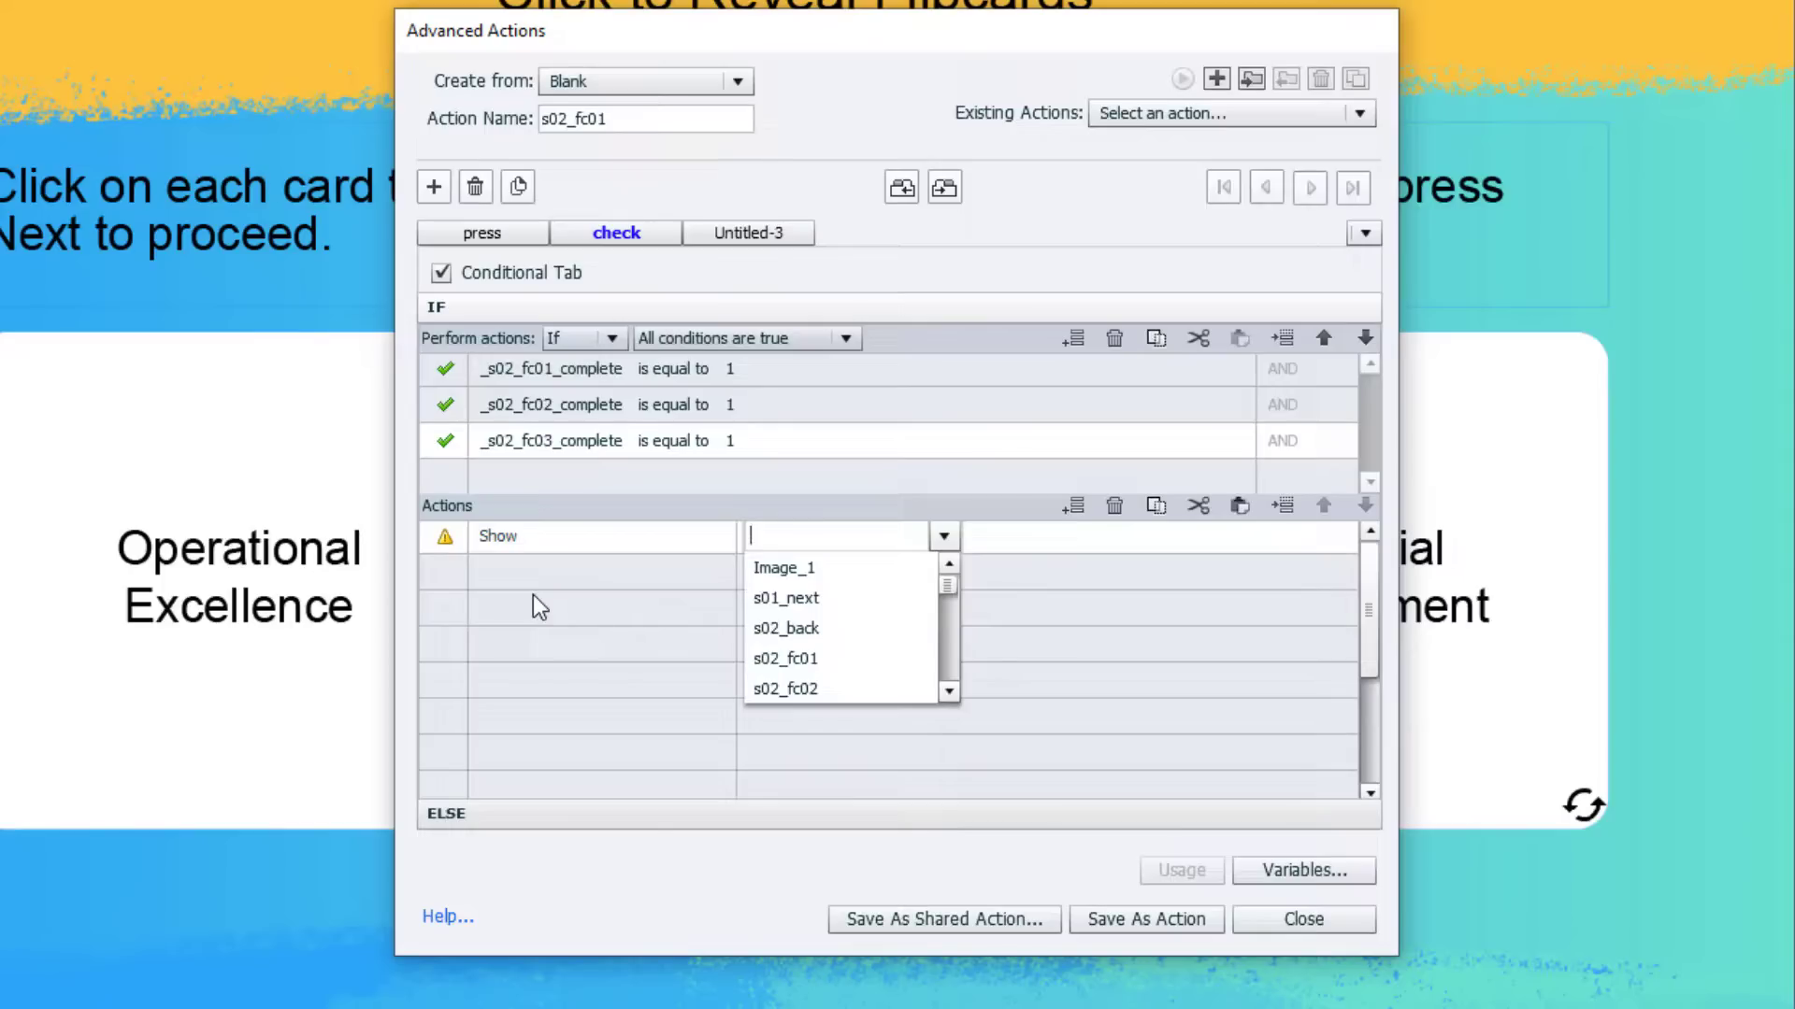
{"action": "type", "text": "next"}
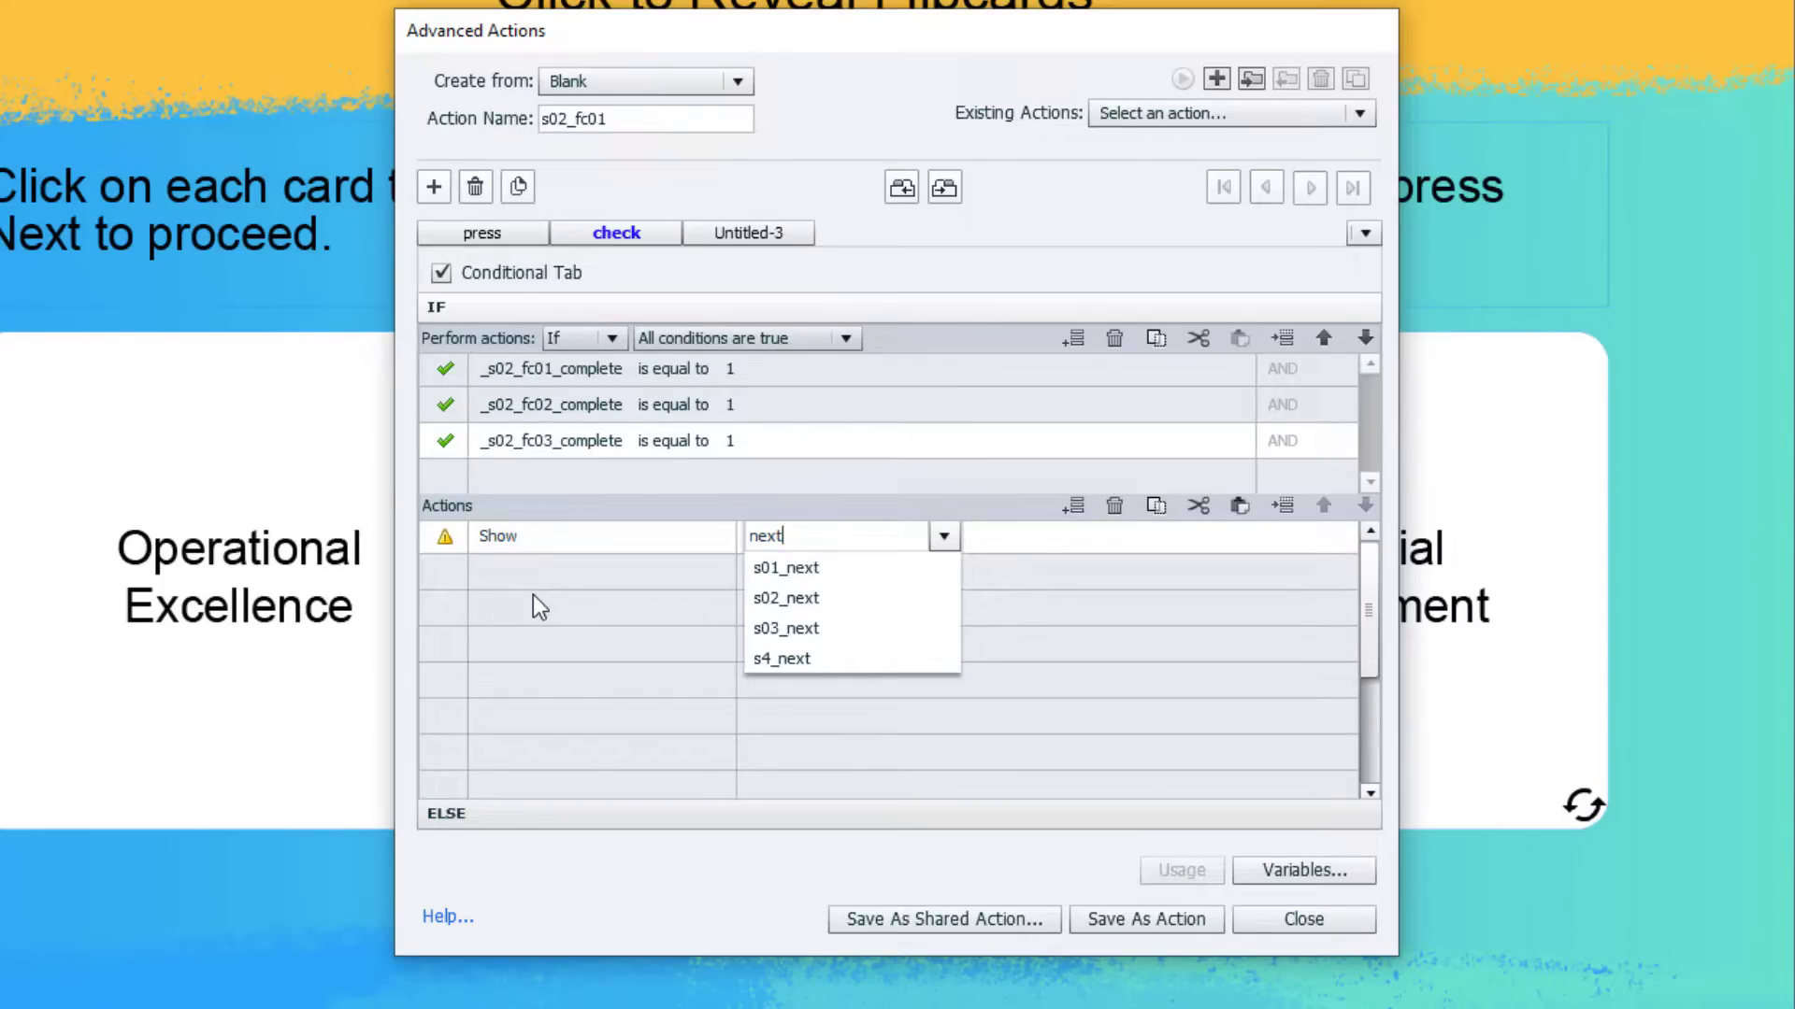
{"action": "key", "text": "Down"}
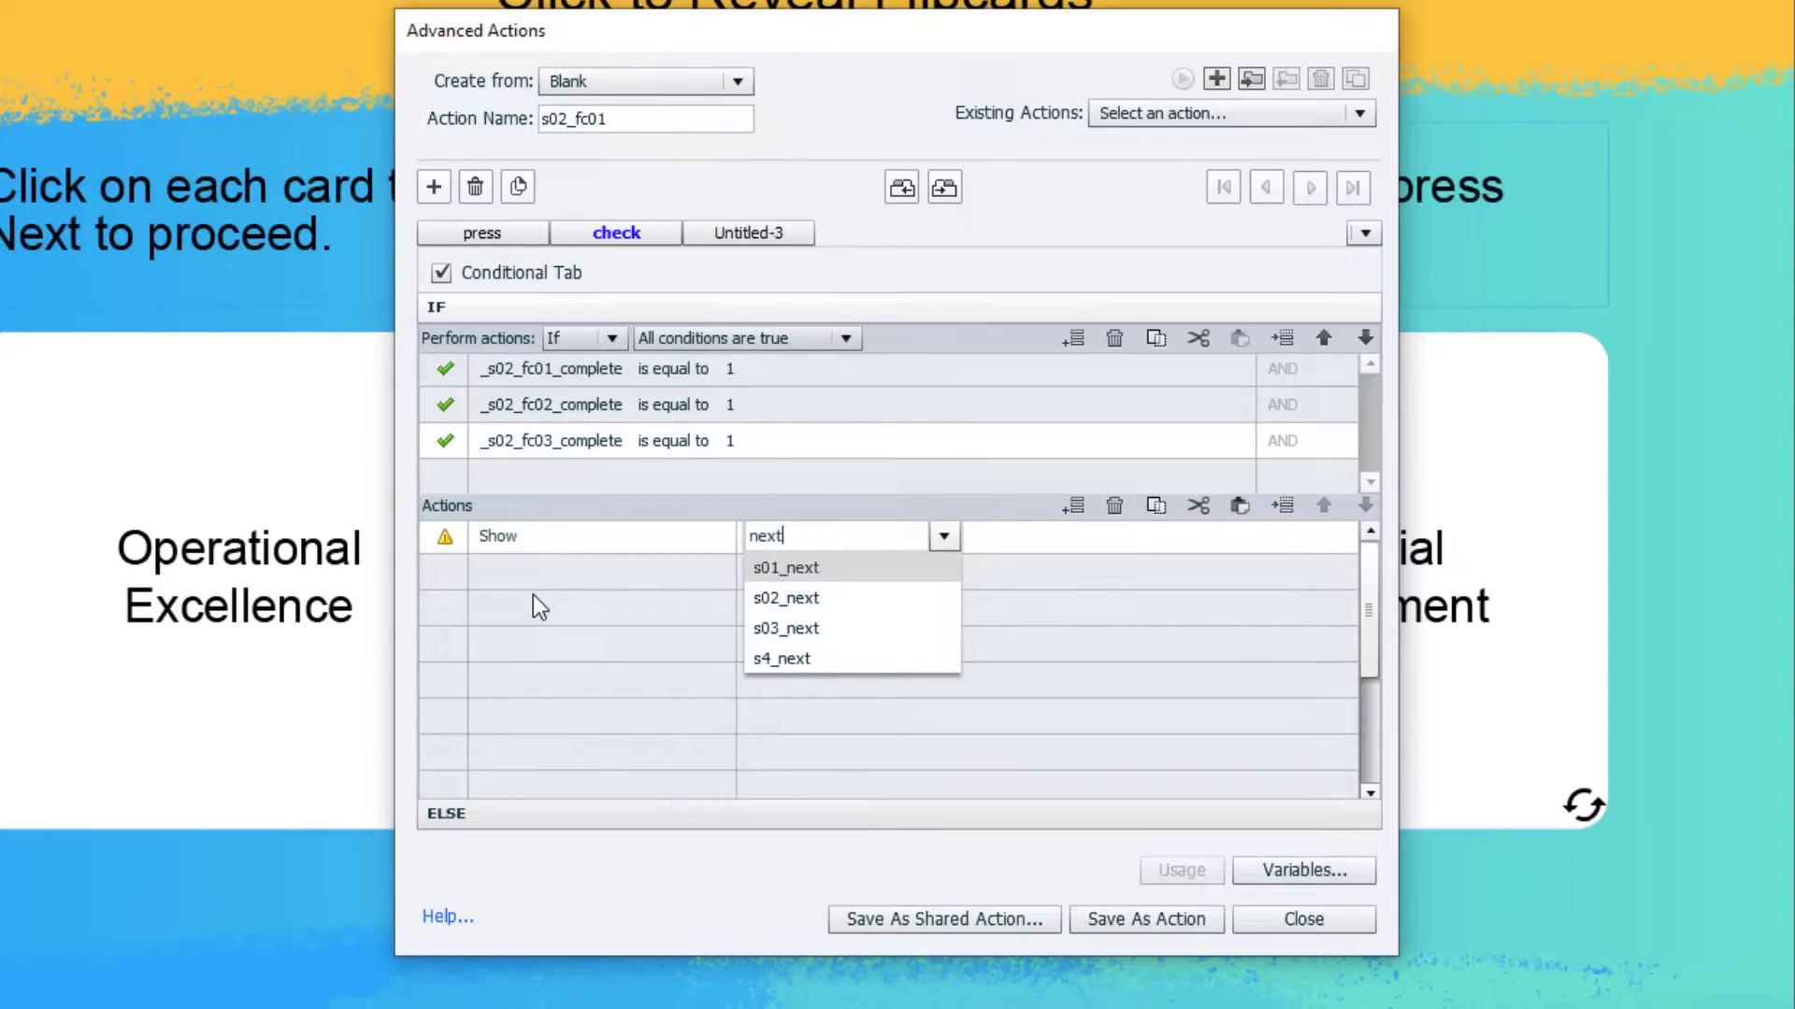
{"action": "key", "text": "Down"}
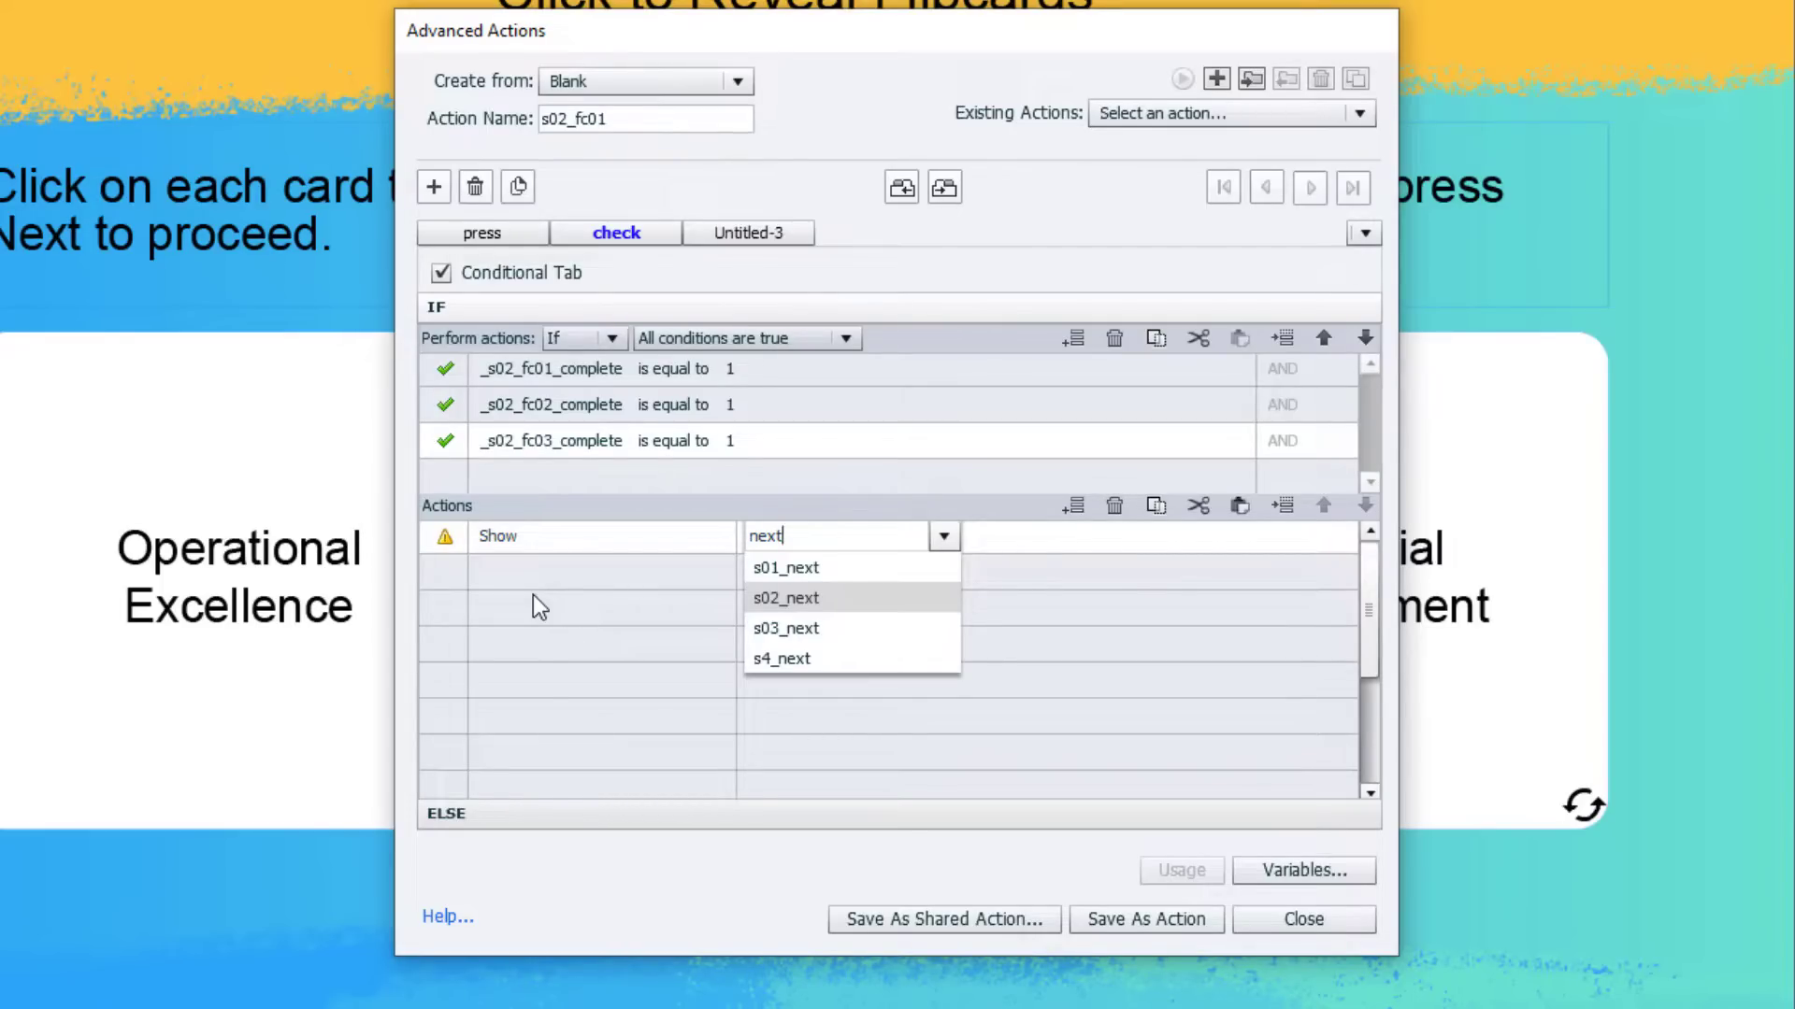
{"action": "key", "text": "Return"}
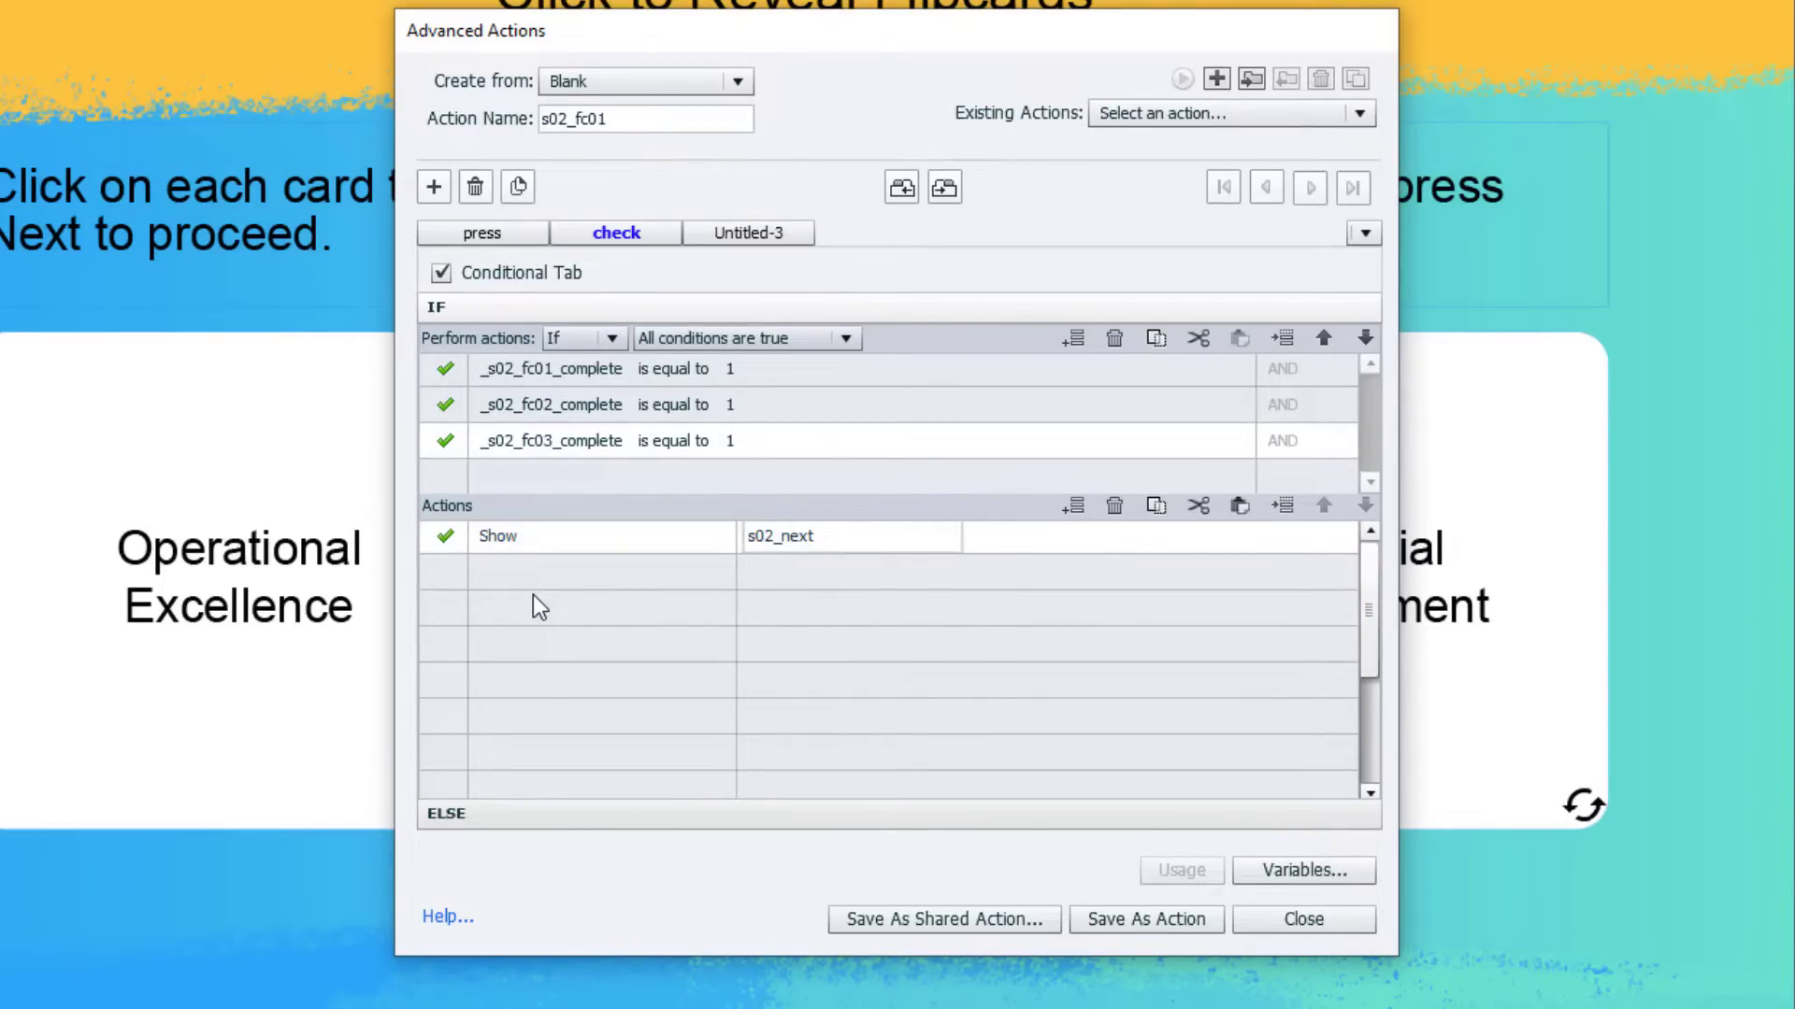
{"action": "left_click", "coordinate": [1139, 919]}
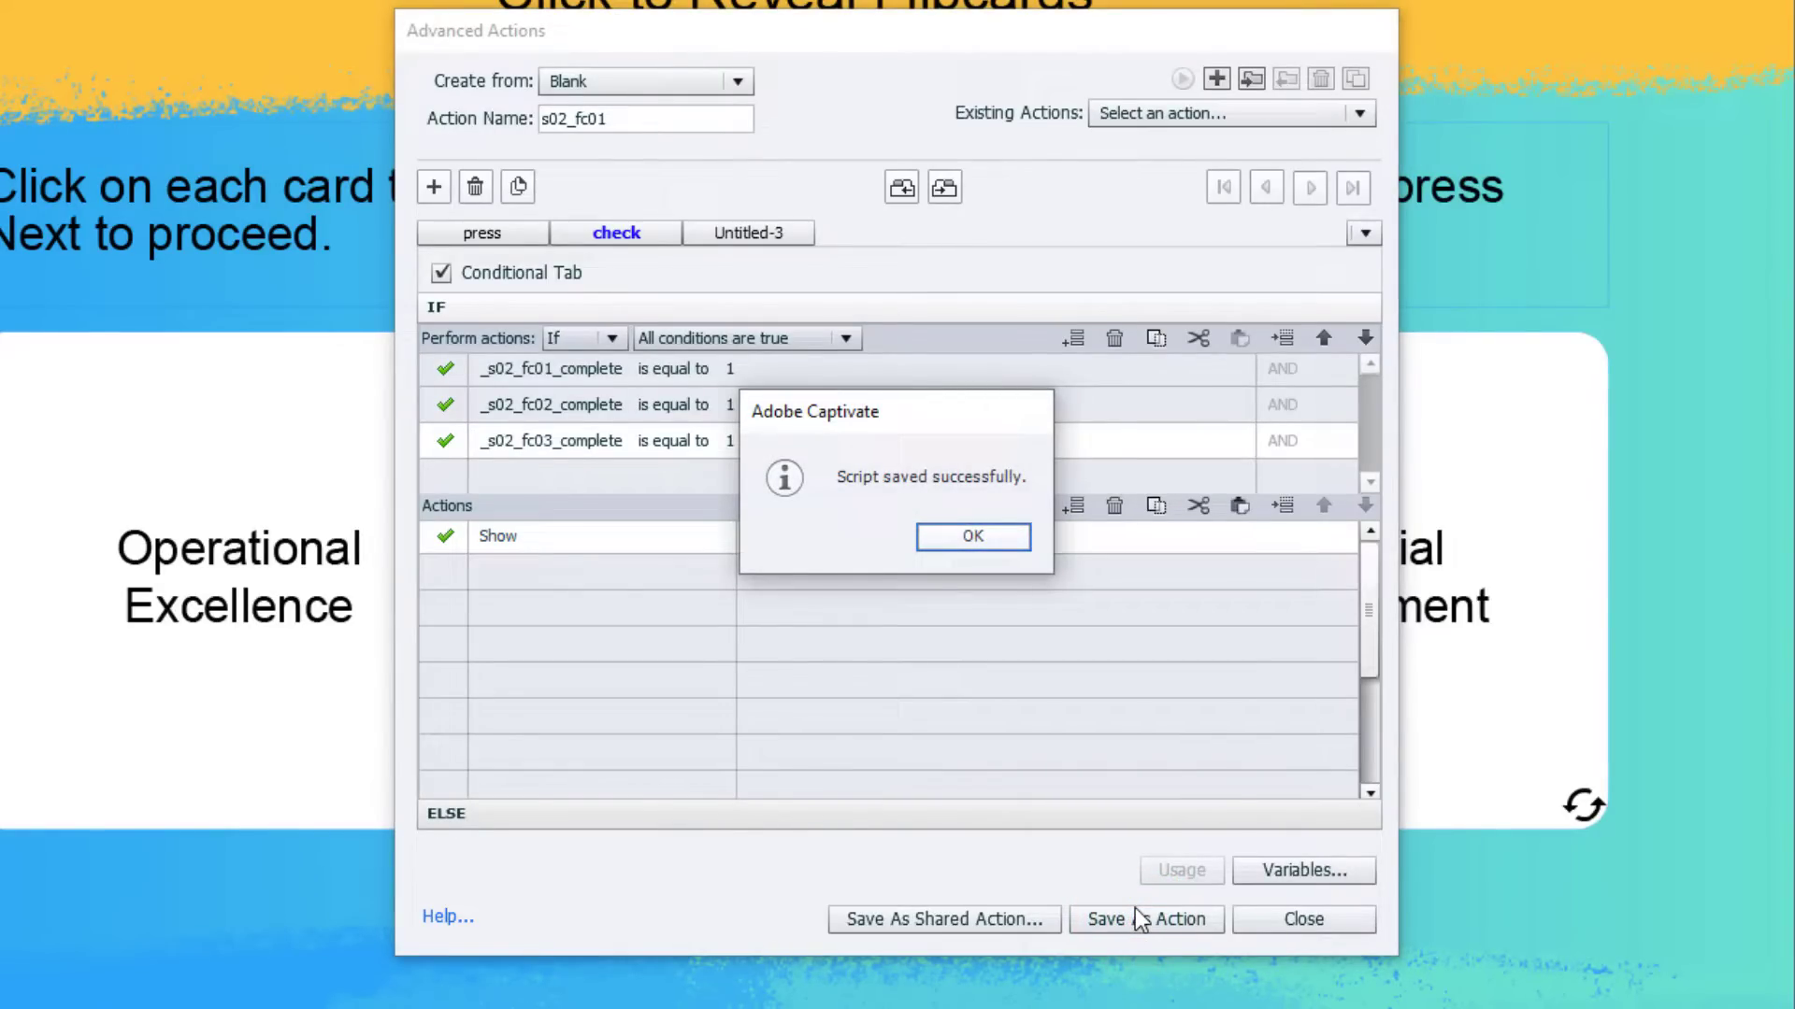
{"action": "left_click", "coordinate": [996, 539]}
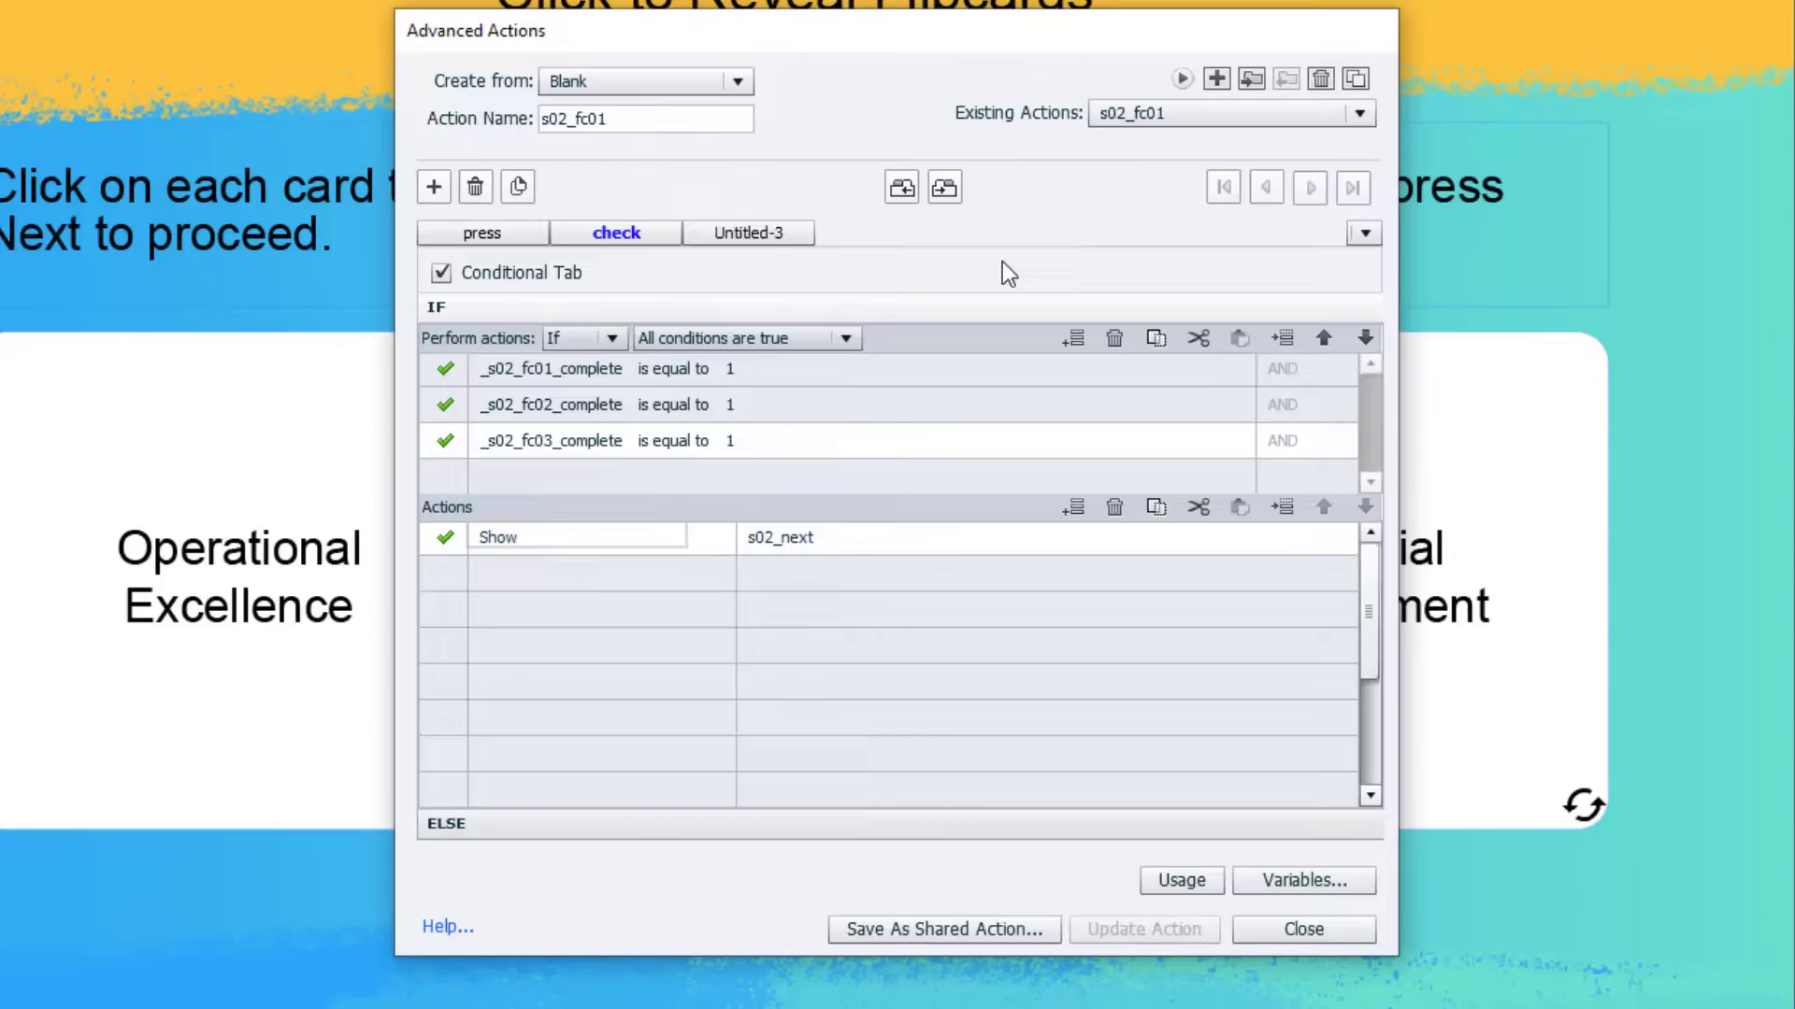
Duplicate the s02_fc01 advanced action and change the copy's action name to s02_fc02.
{"action": "left_click", "coordinate": [1357, 81]}
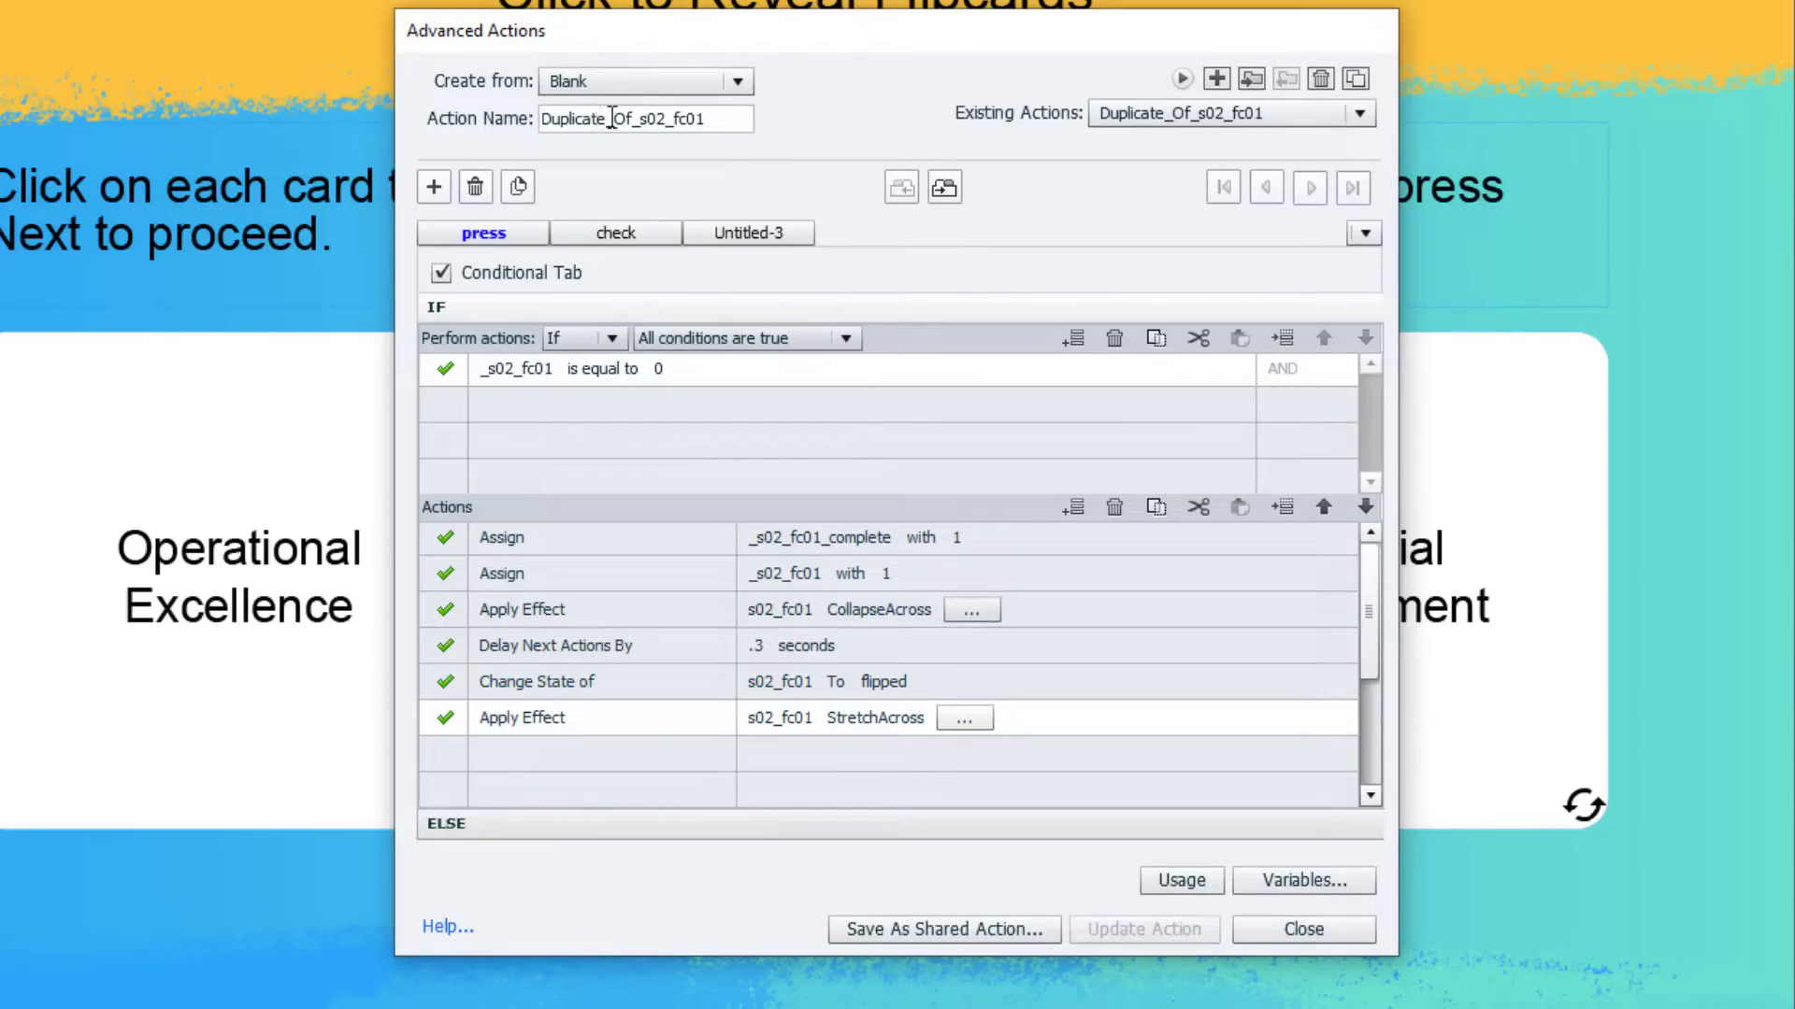
{"action": "left_click", "coordinate": [713, 119]}
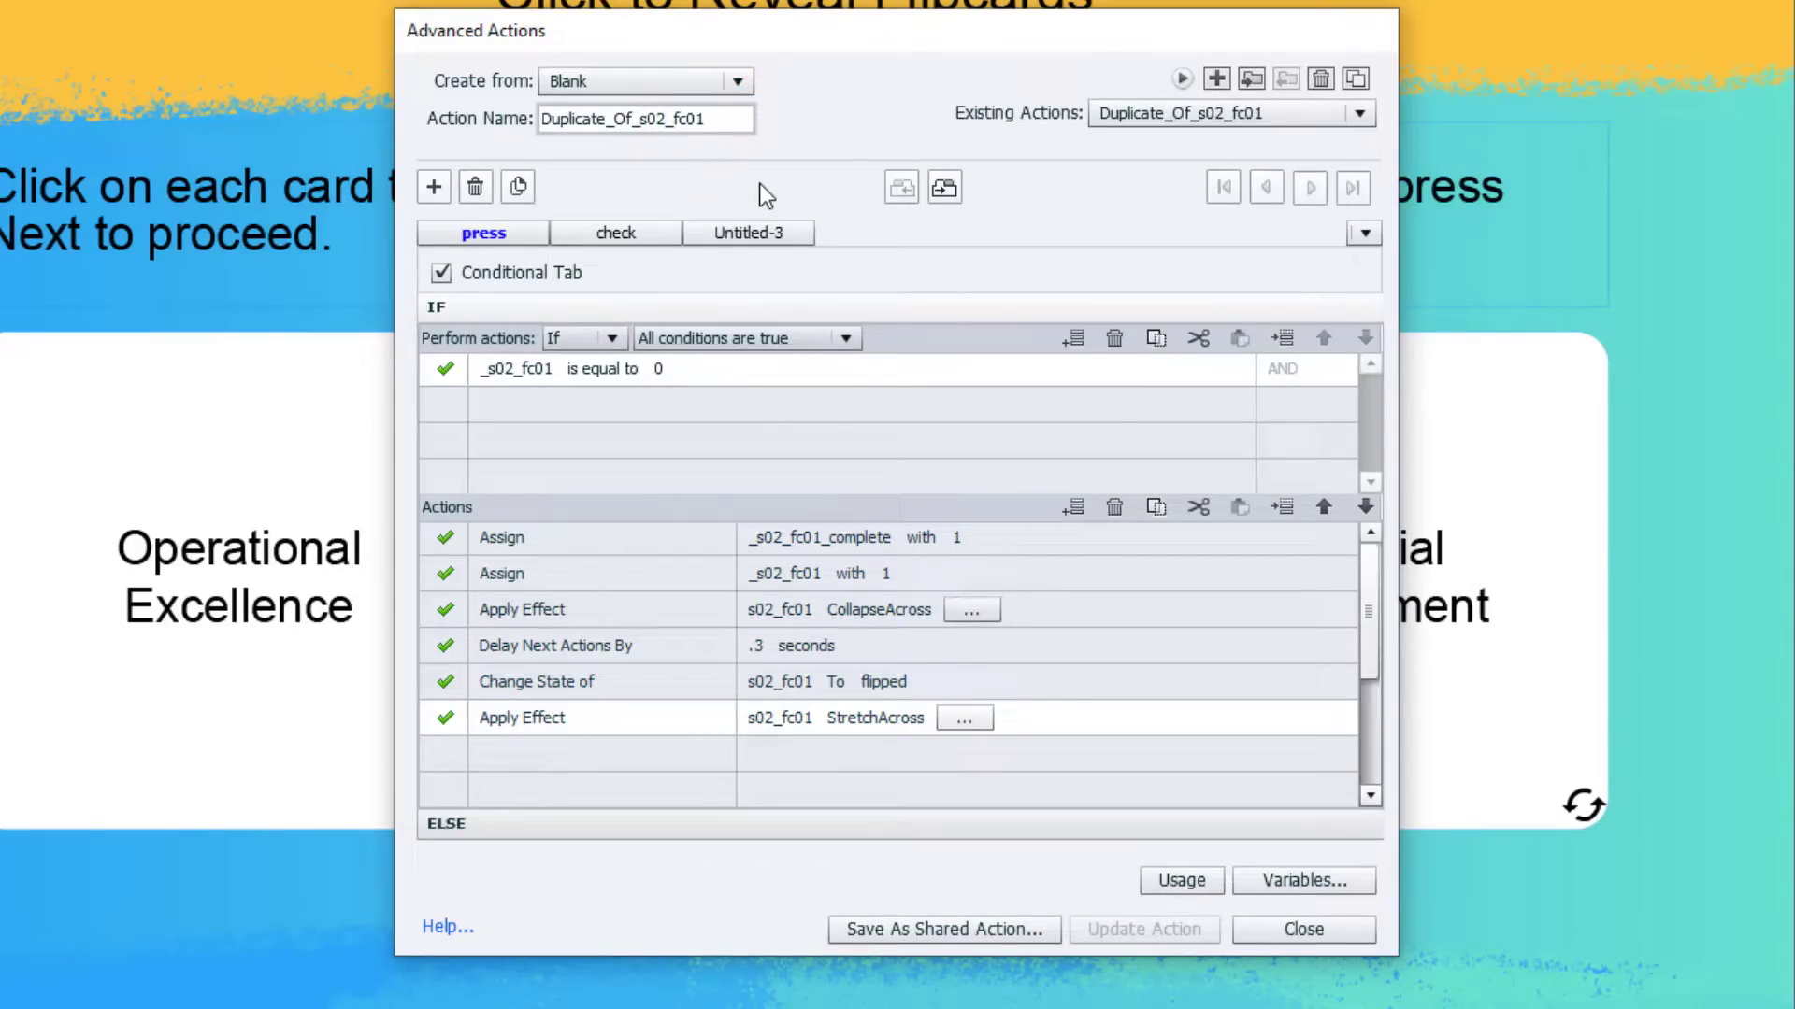
{"action": "key", "text": "BackSpace"}
{"action": "type", "text": "2"}
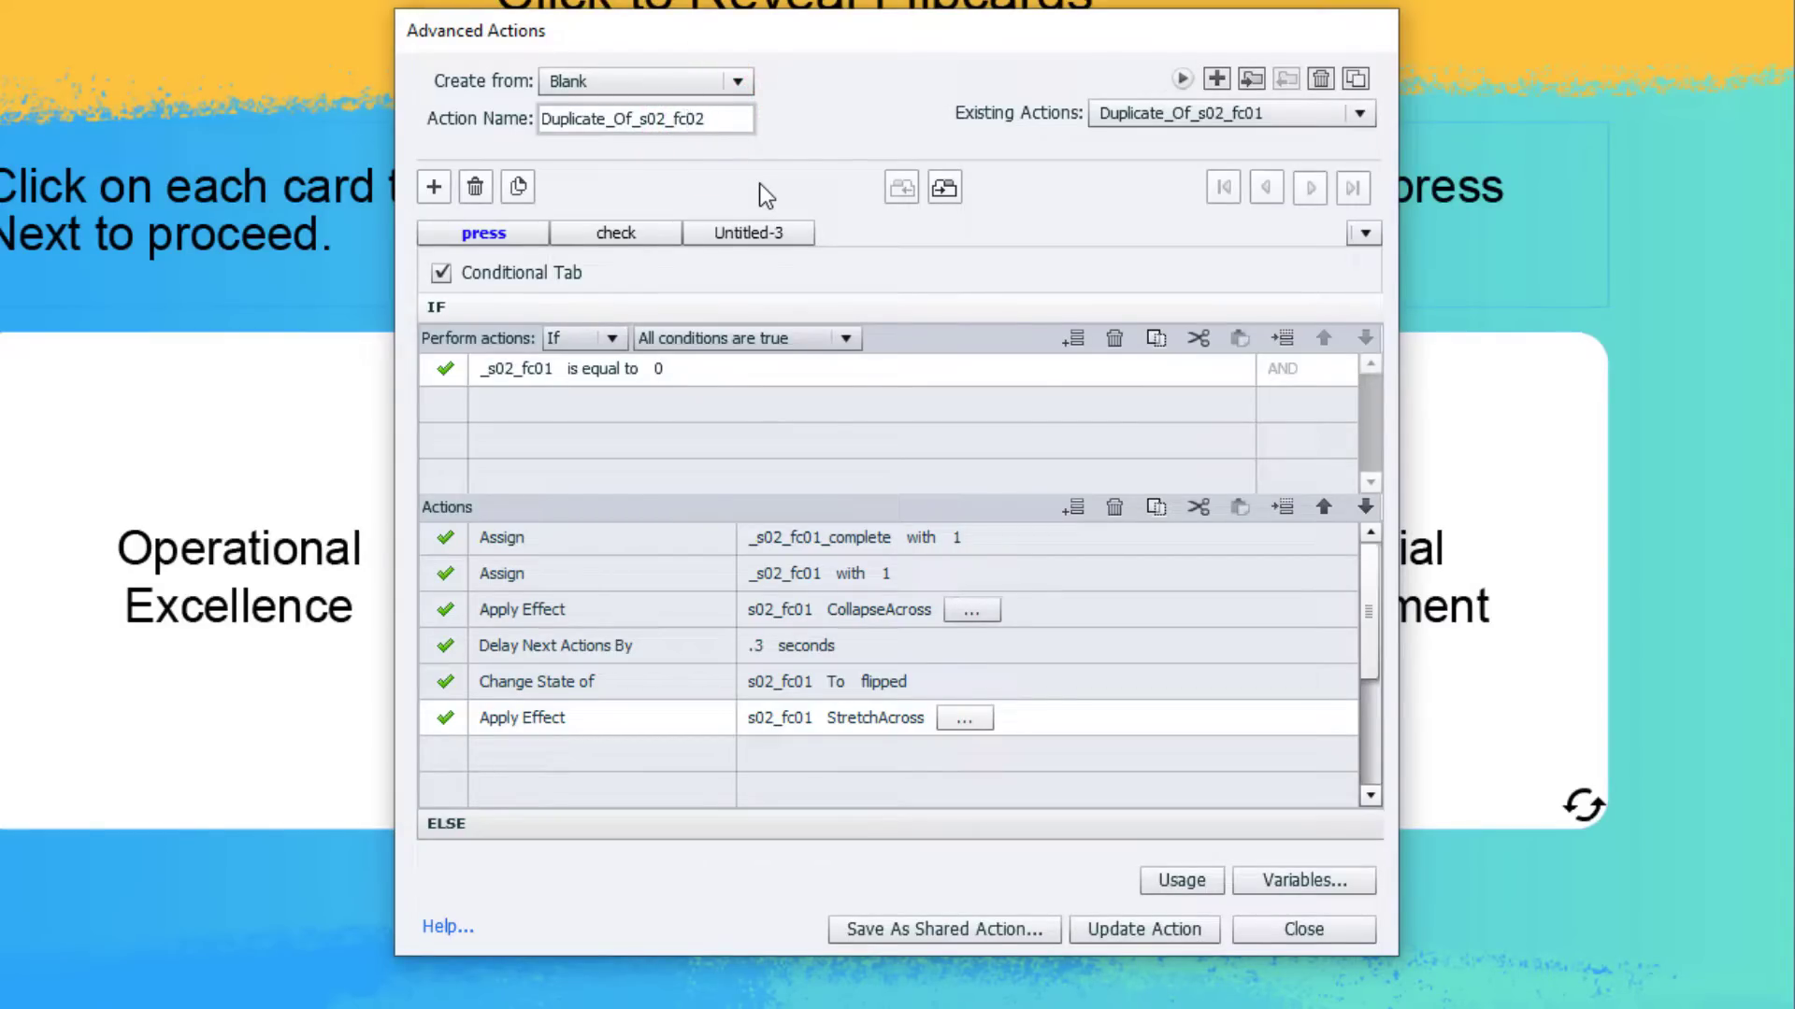
{"action": "key", "text": "BackSpace"}
{"action": "key", "text": "BackSpace"}
{"action": "key", "text": "BackSpace"}
{"action": "key", "text": "BackSpace"}
{"action": "key", "text": "BackSpace"}
{"action": "key", "text": "BackSpace"}
{"action": "key", "text": "BackSpace"}
{"action": "key", "text": "BackSpace"}
{"action": "key", "text": "BackSpace"}
{"action": "key", "text": "BackSpace"}
{"action": "key", "text": "BackSpace"}
{"action": "key", "text": "BackSpace"}
{"action": "key", "text": "BackSpace"}
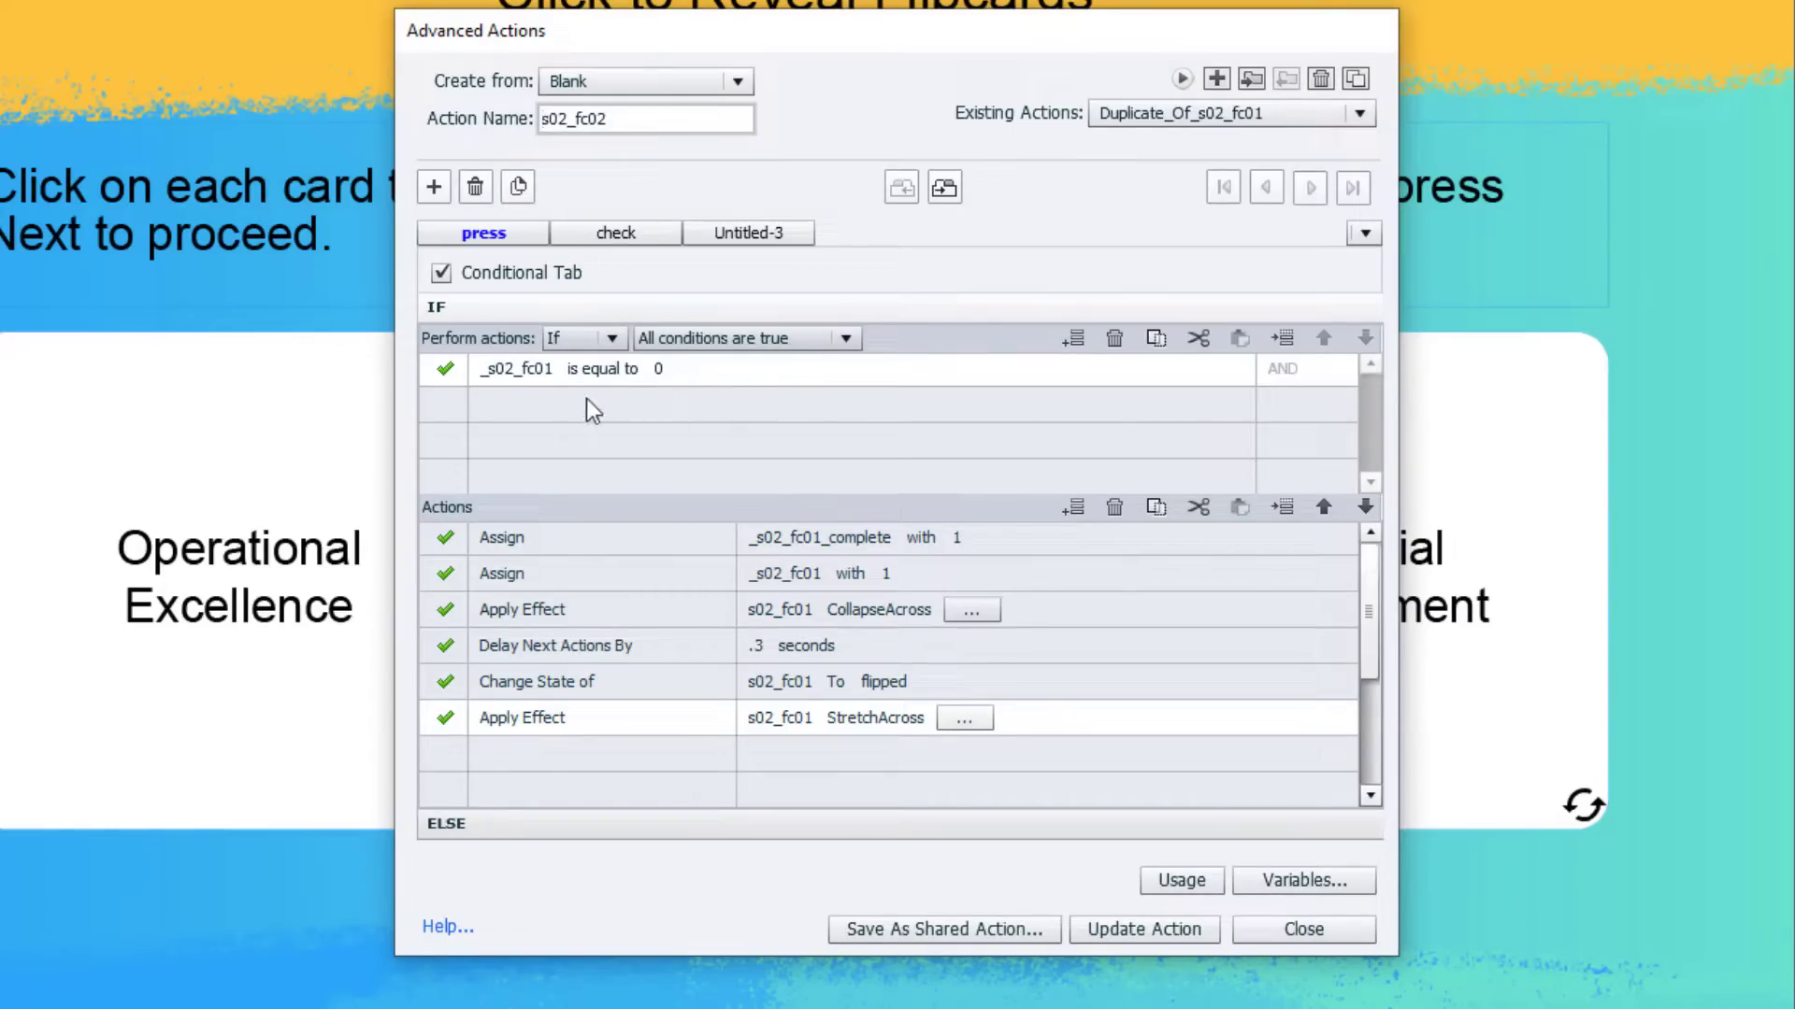
Change the variable in the press decision's IF condition to _s02_fc02.
{"action": "left_click", "coordinate": [519, 372]}
{"action": "left_click", "coordinate": [519, 374]}
{"action": "left_click", "coordinate": [531, 392]}
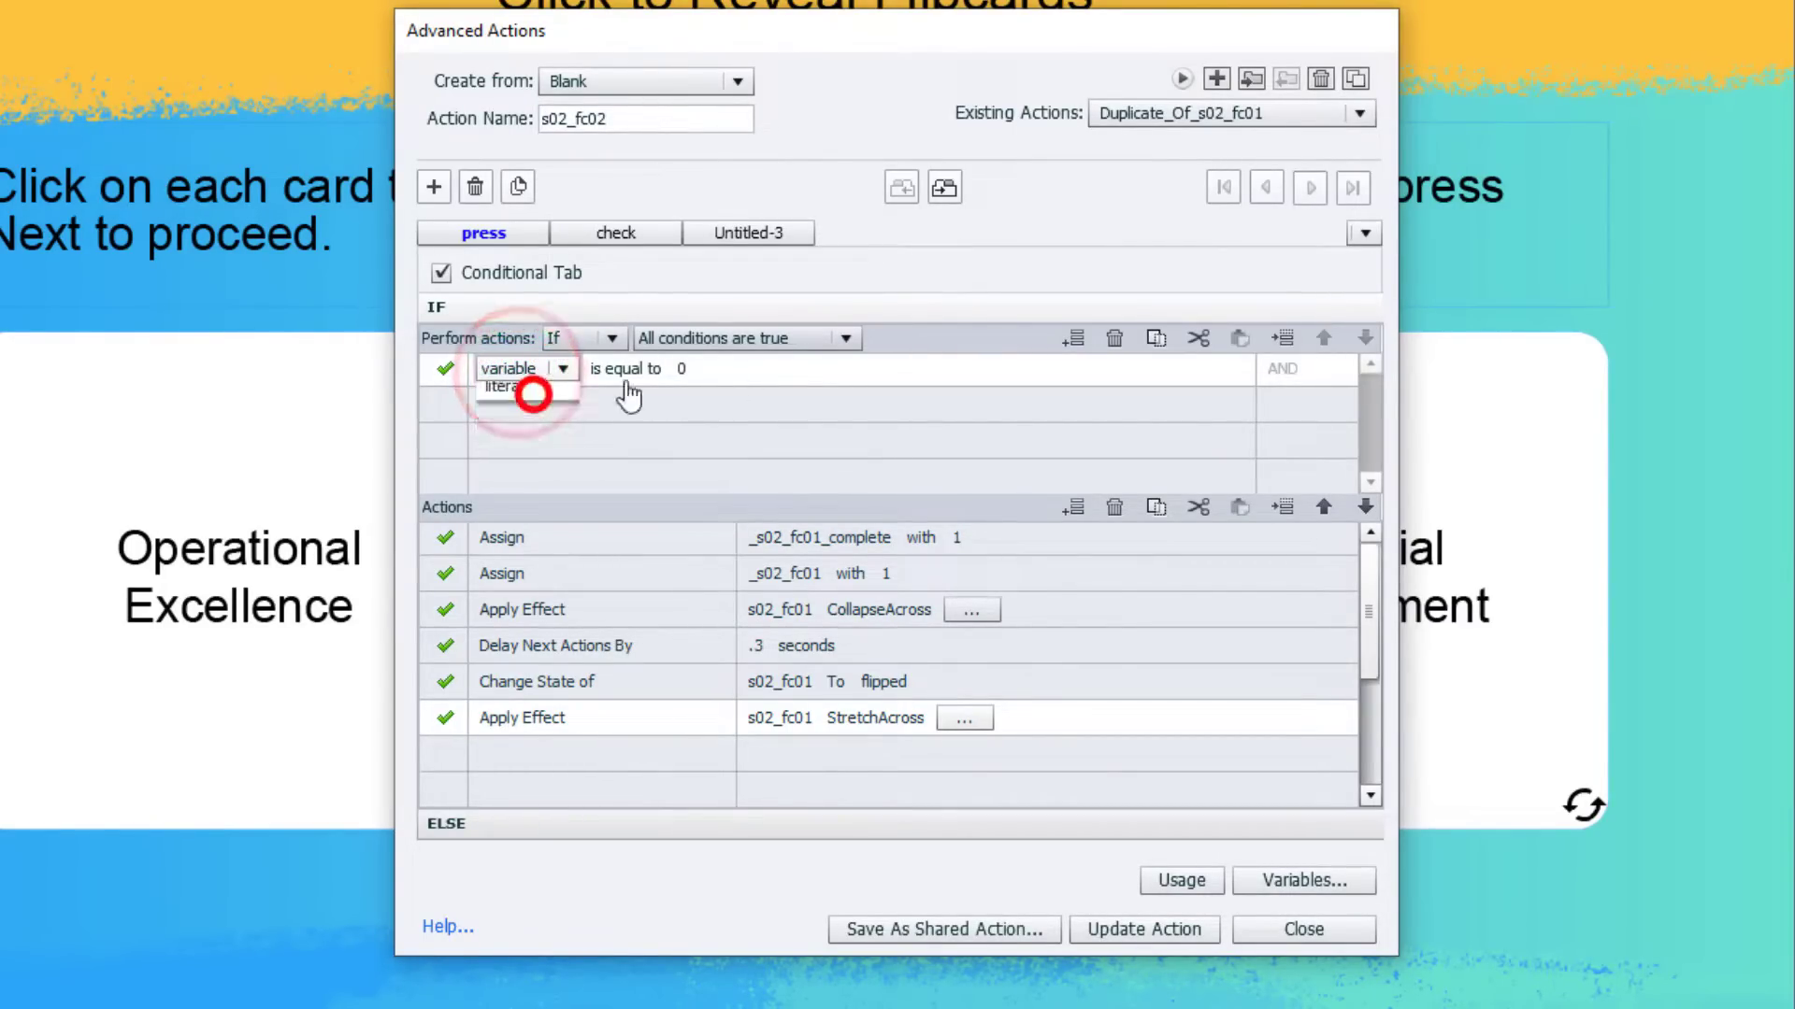
{"action": "left_click", "coordinate": [630, 371]}
{"action": "type", "text": "f"}
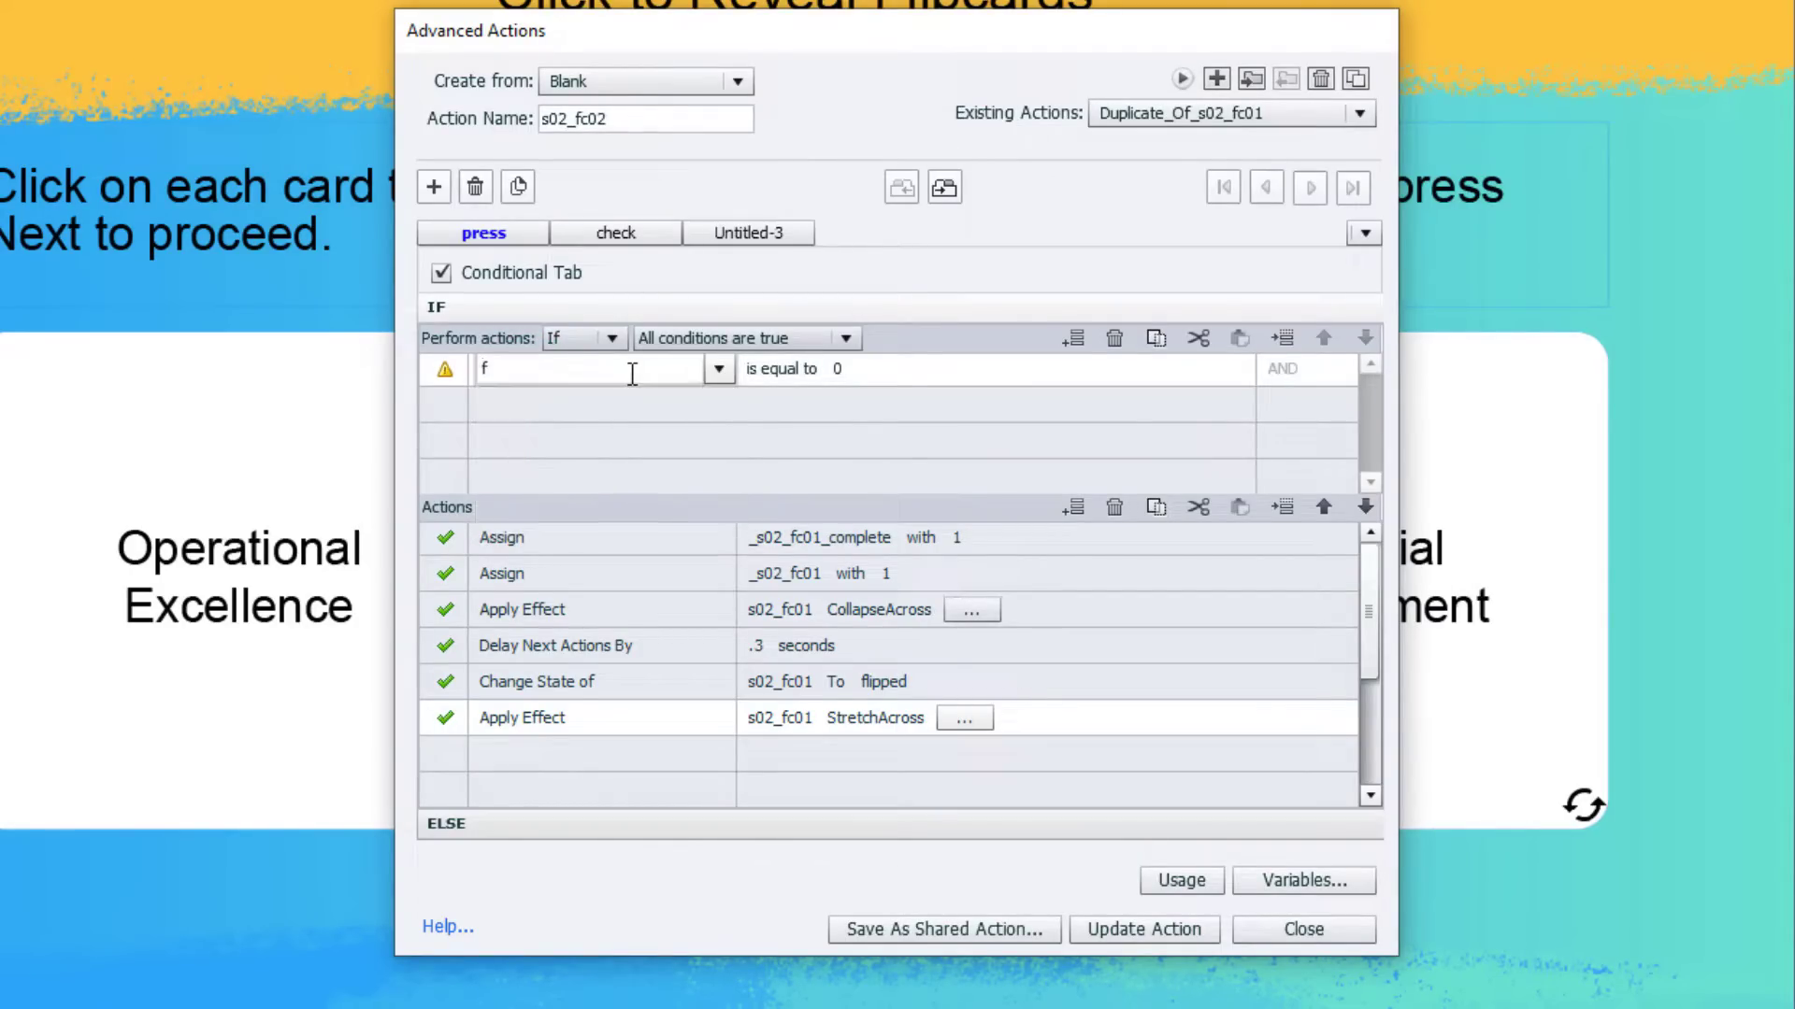
{"action": "type", "text": "c02"}
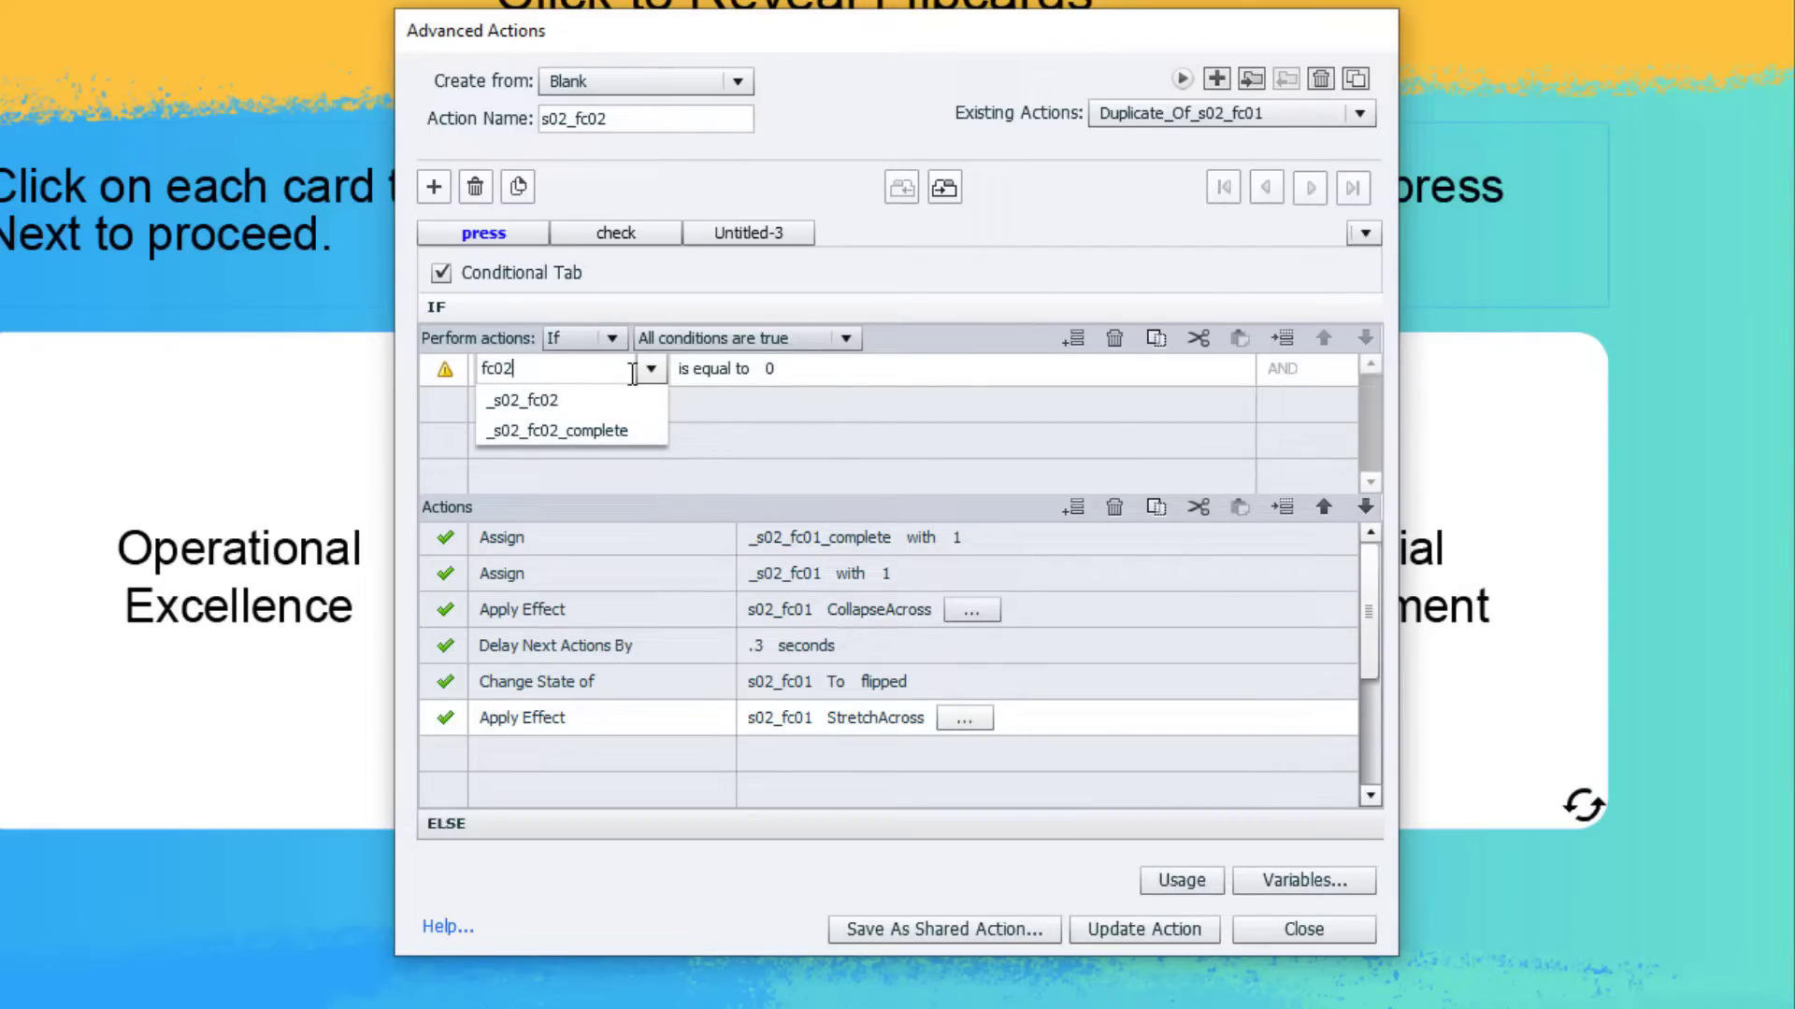
{"action": "key", "text": "Down"}
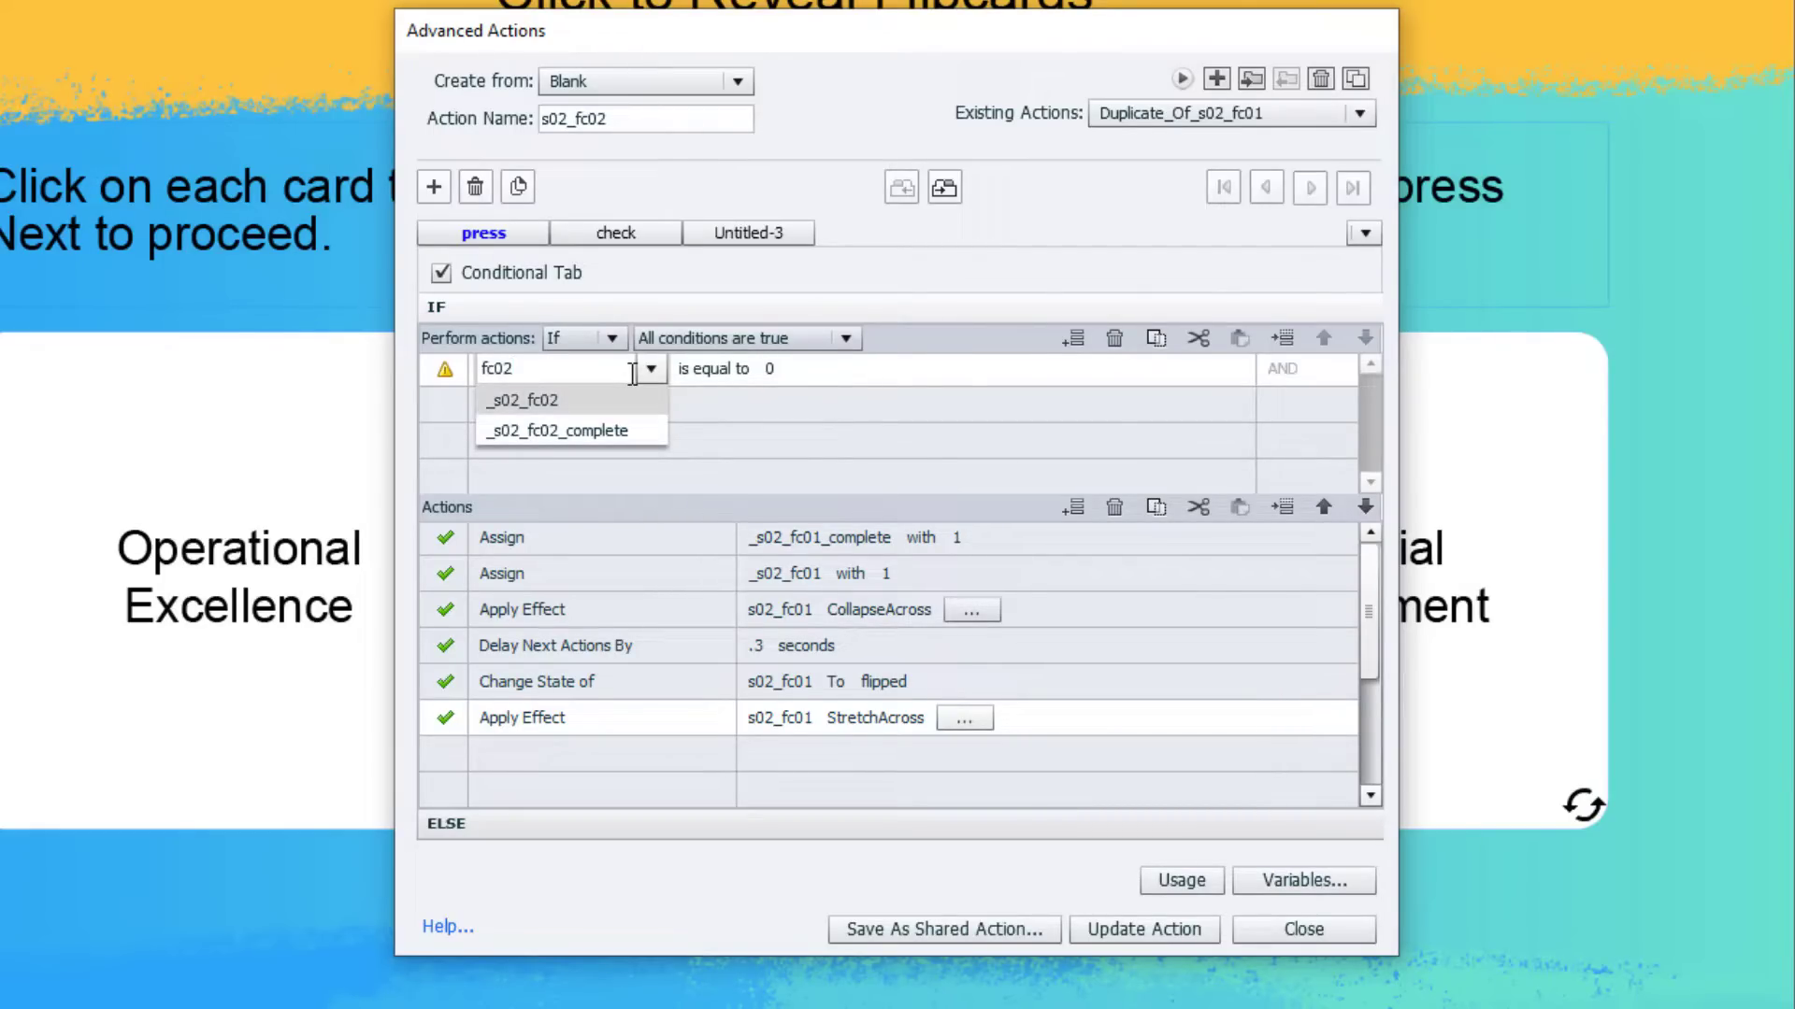
{"action": "key", "text": "Return"}
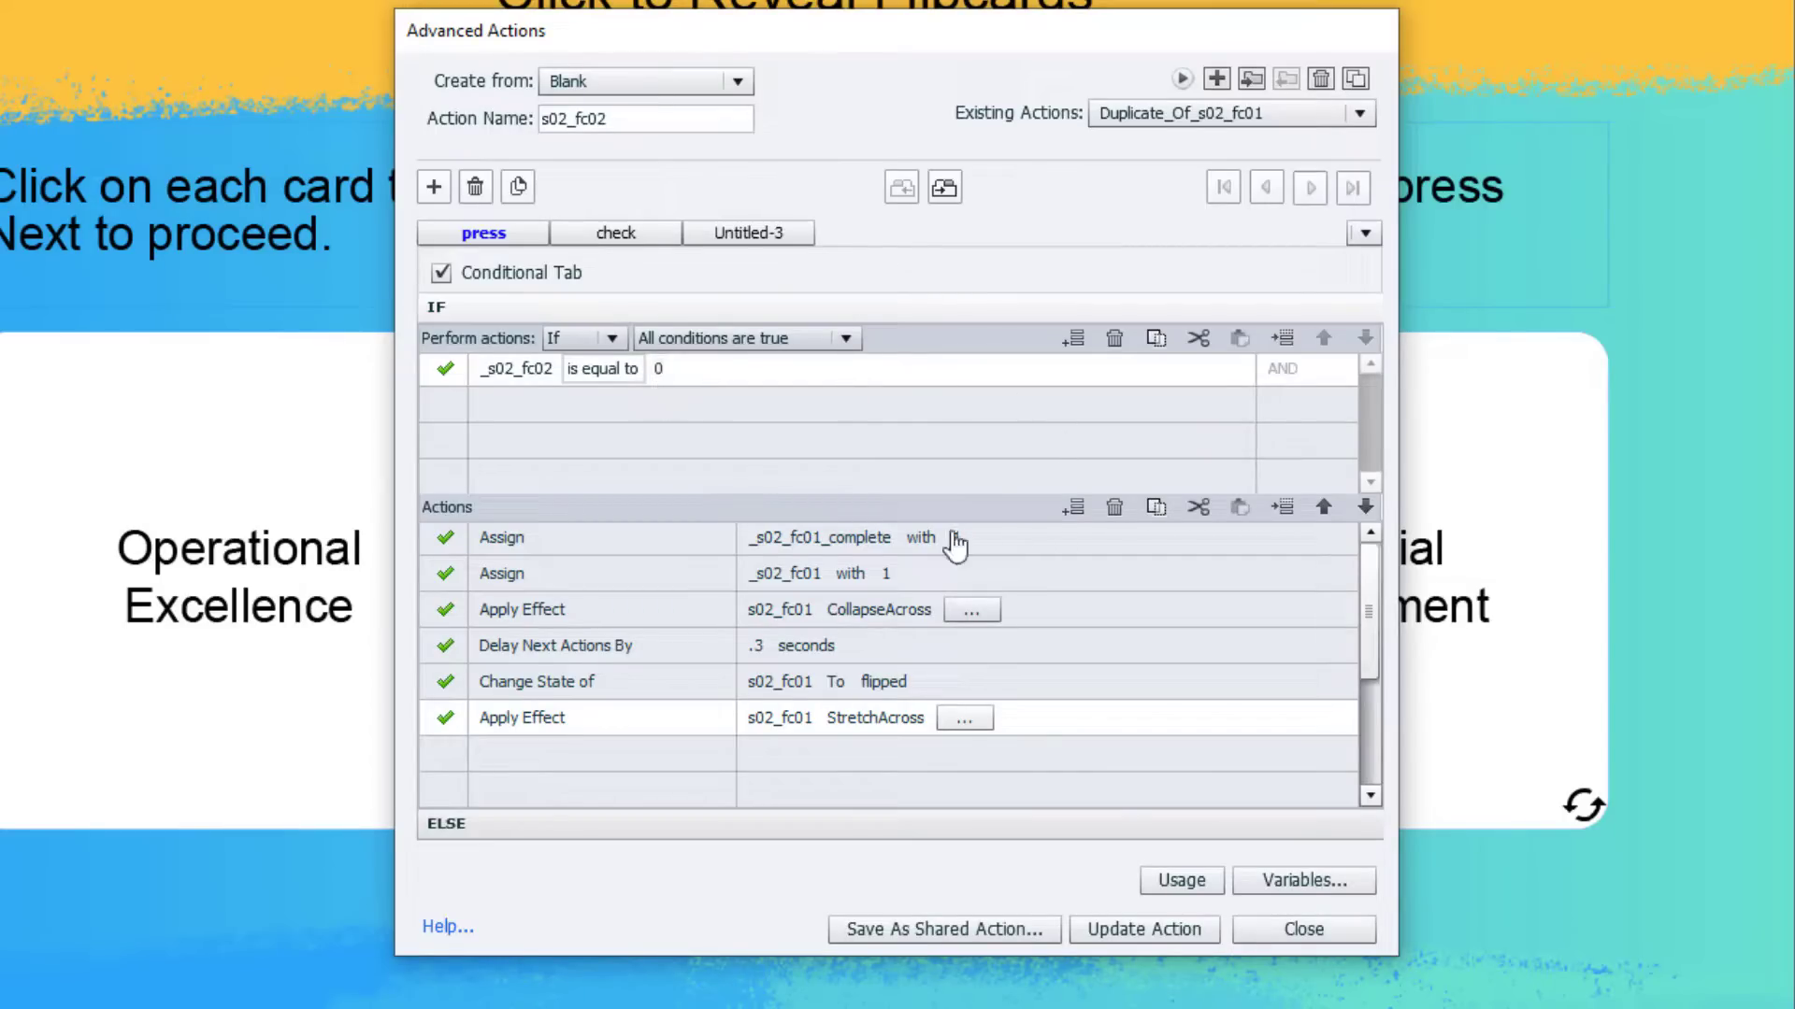
Change the variable in the first Assign action of the press decision to _s02_fc02_complete.
{"action": "left_click", "coordinate": [822, 534]}
{"action": "type", "text": "fc02"}
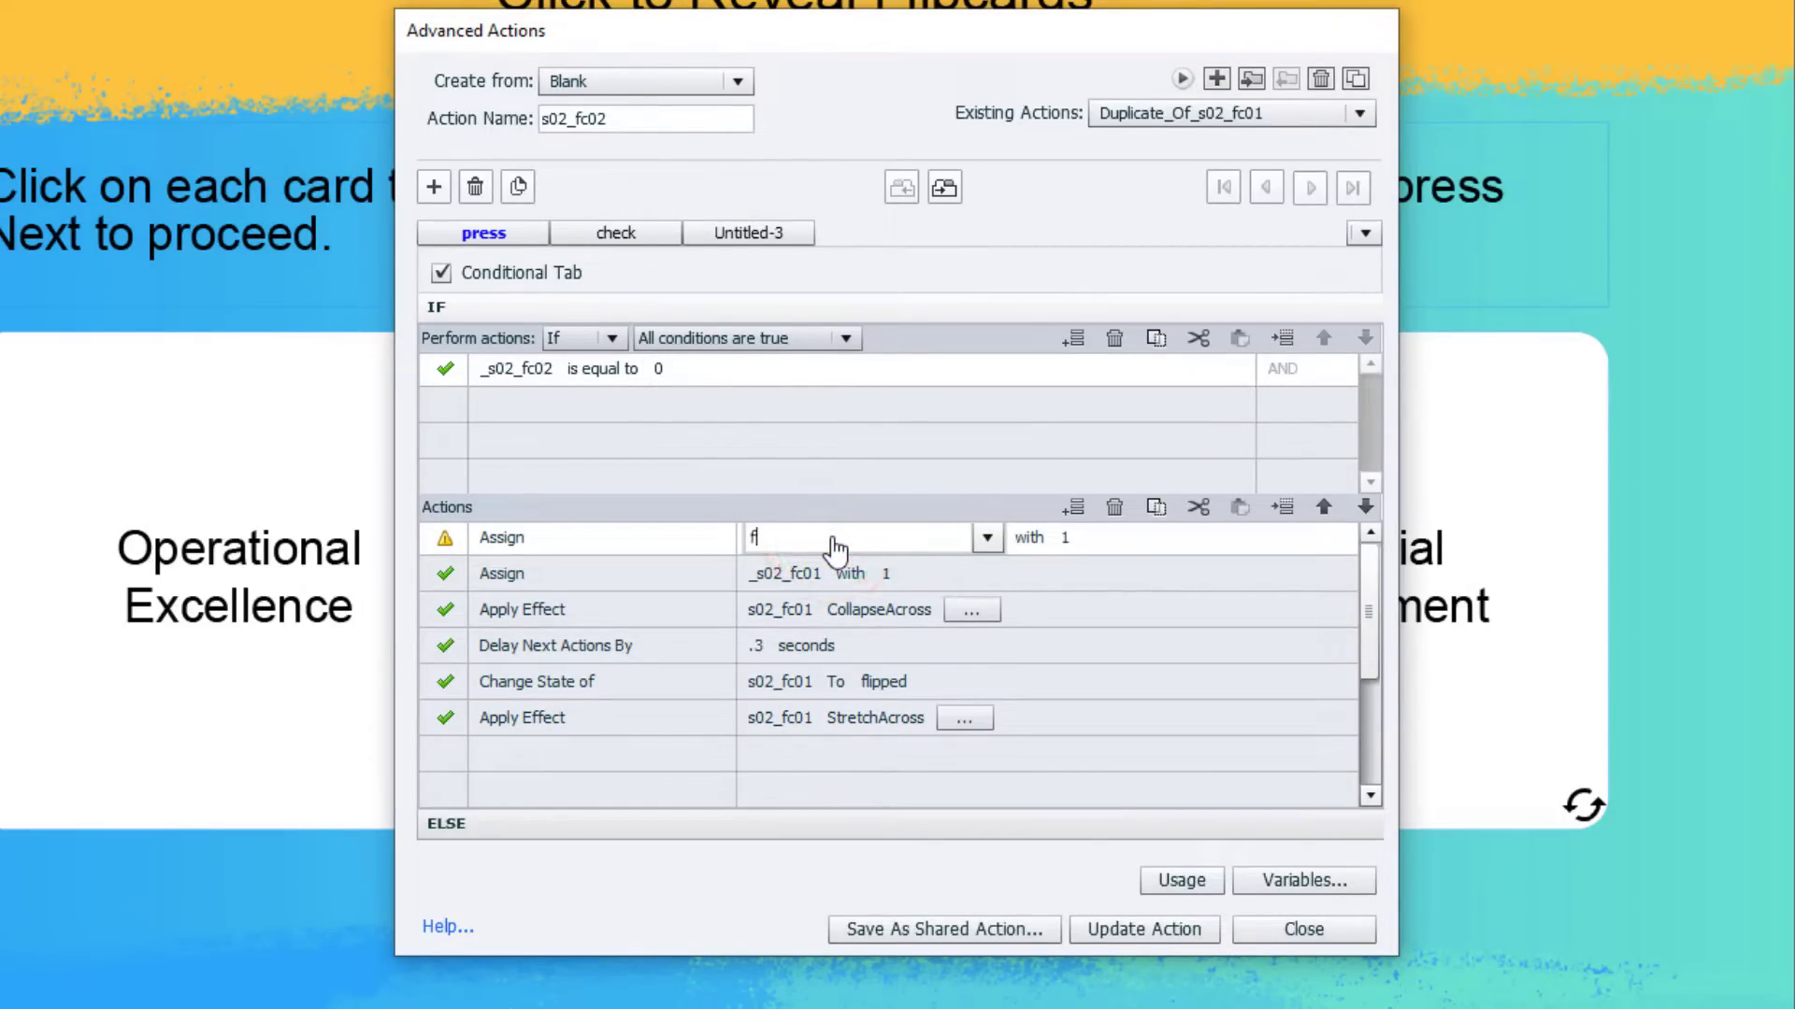
{"action": "key", "text": "Down"}
{"action": "key", "text": "Down"}
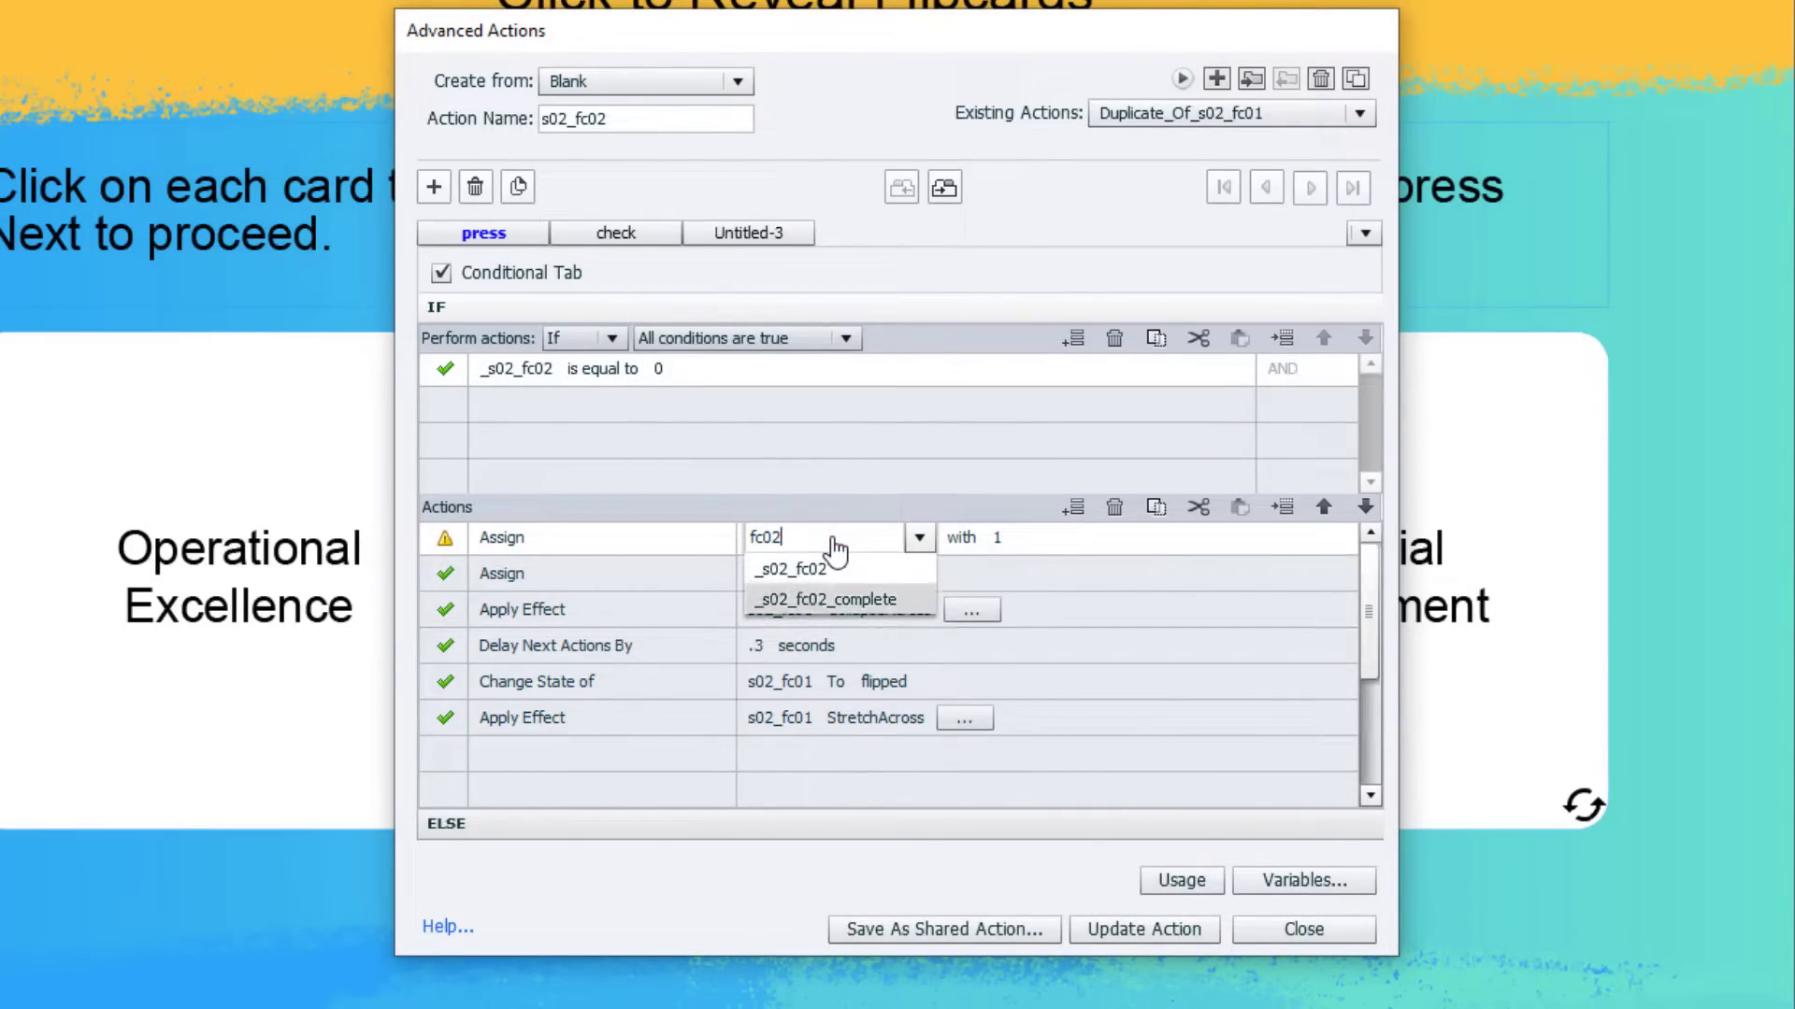
{"action": "key", "text": "Return"}
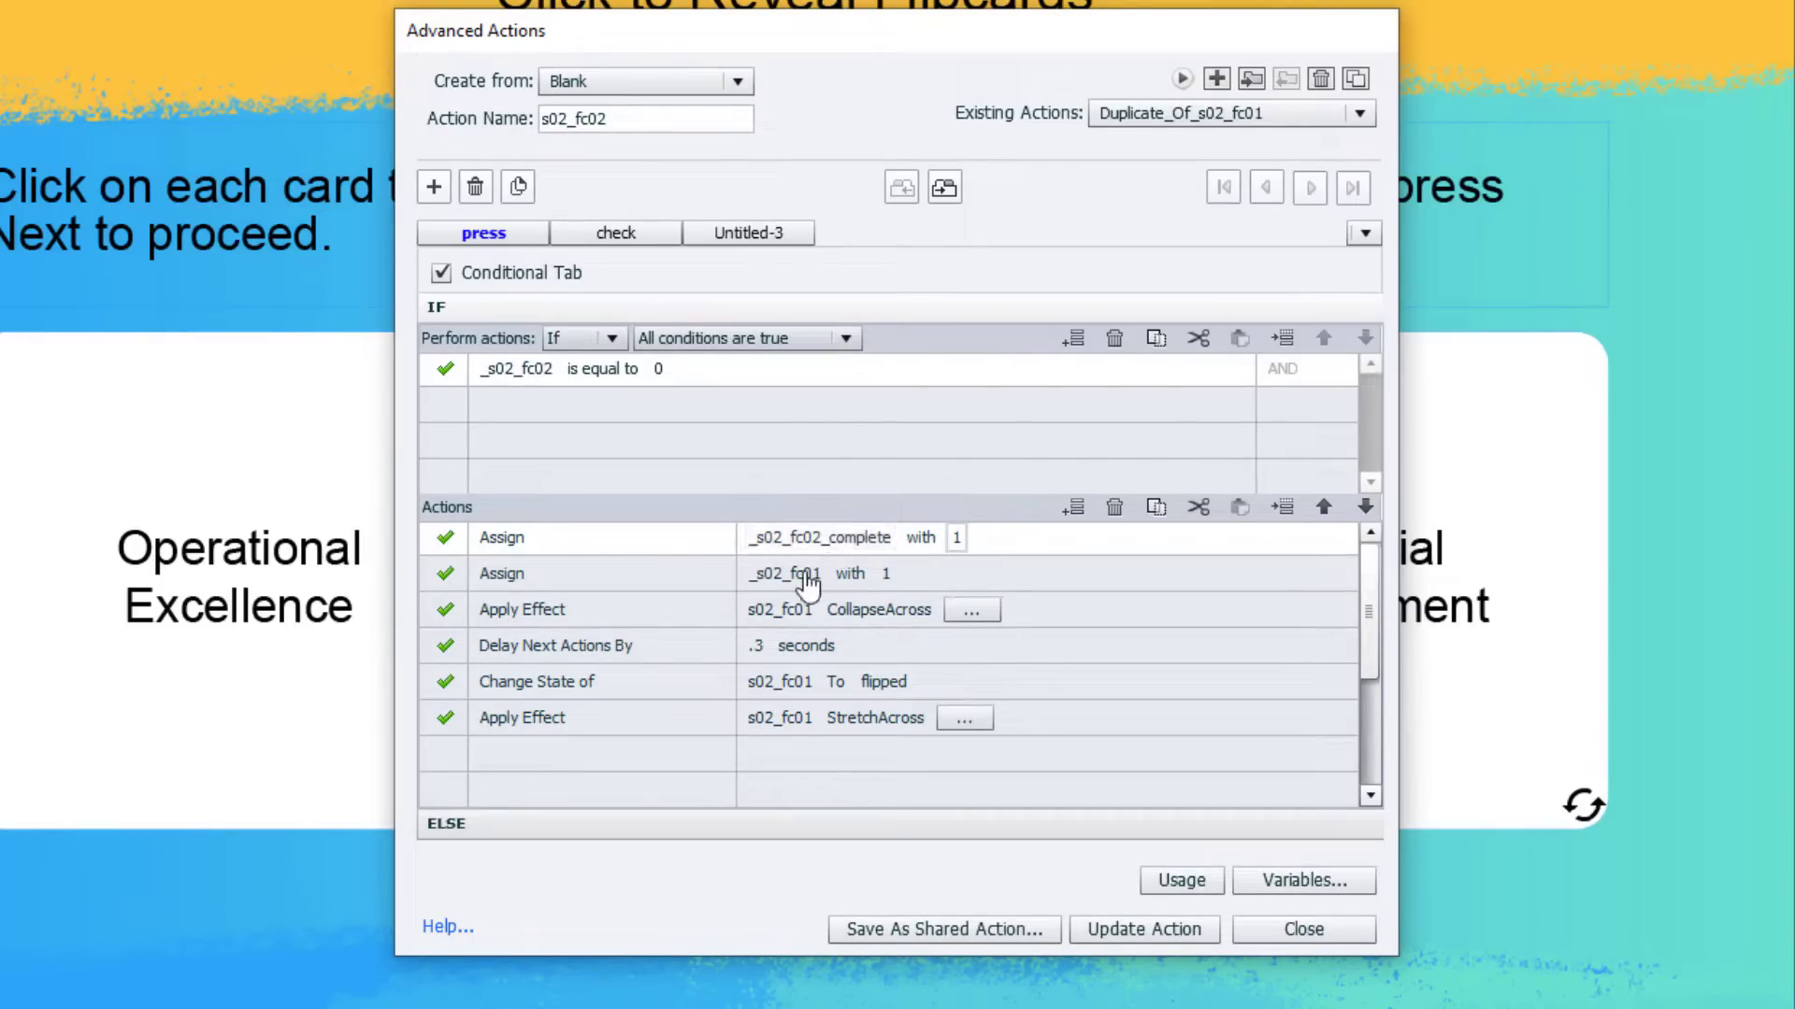
Change the variable in the second Assign action of the press decision to _s02_fc02.
{"action": "left_click", "coordinate": [802, 574]}
{"action": "type", "text": "fc"}
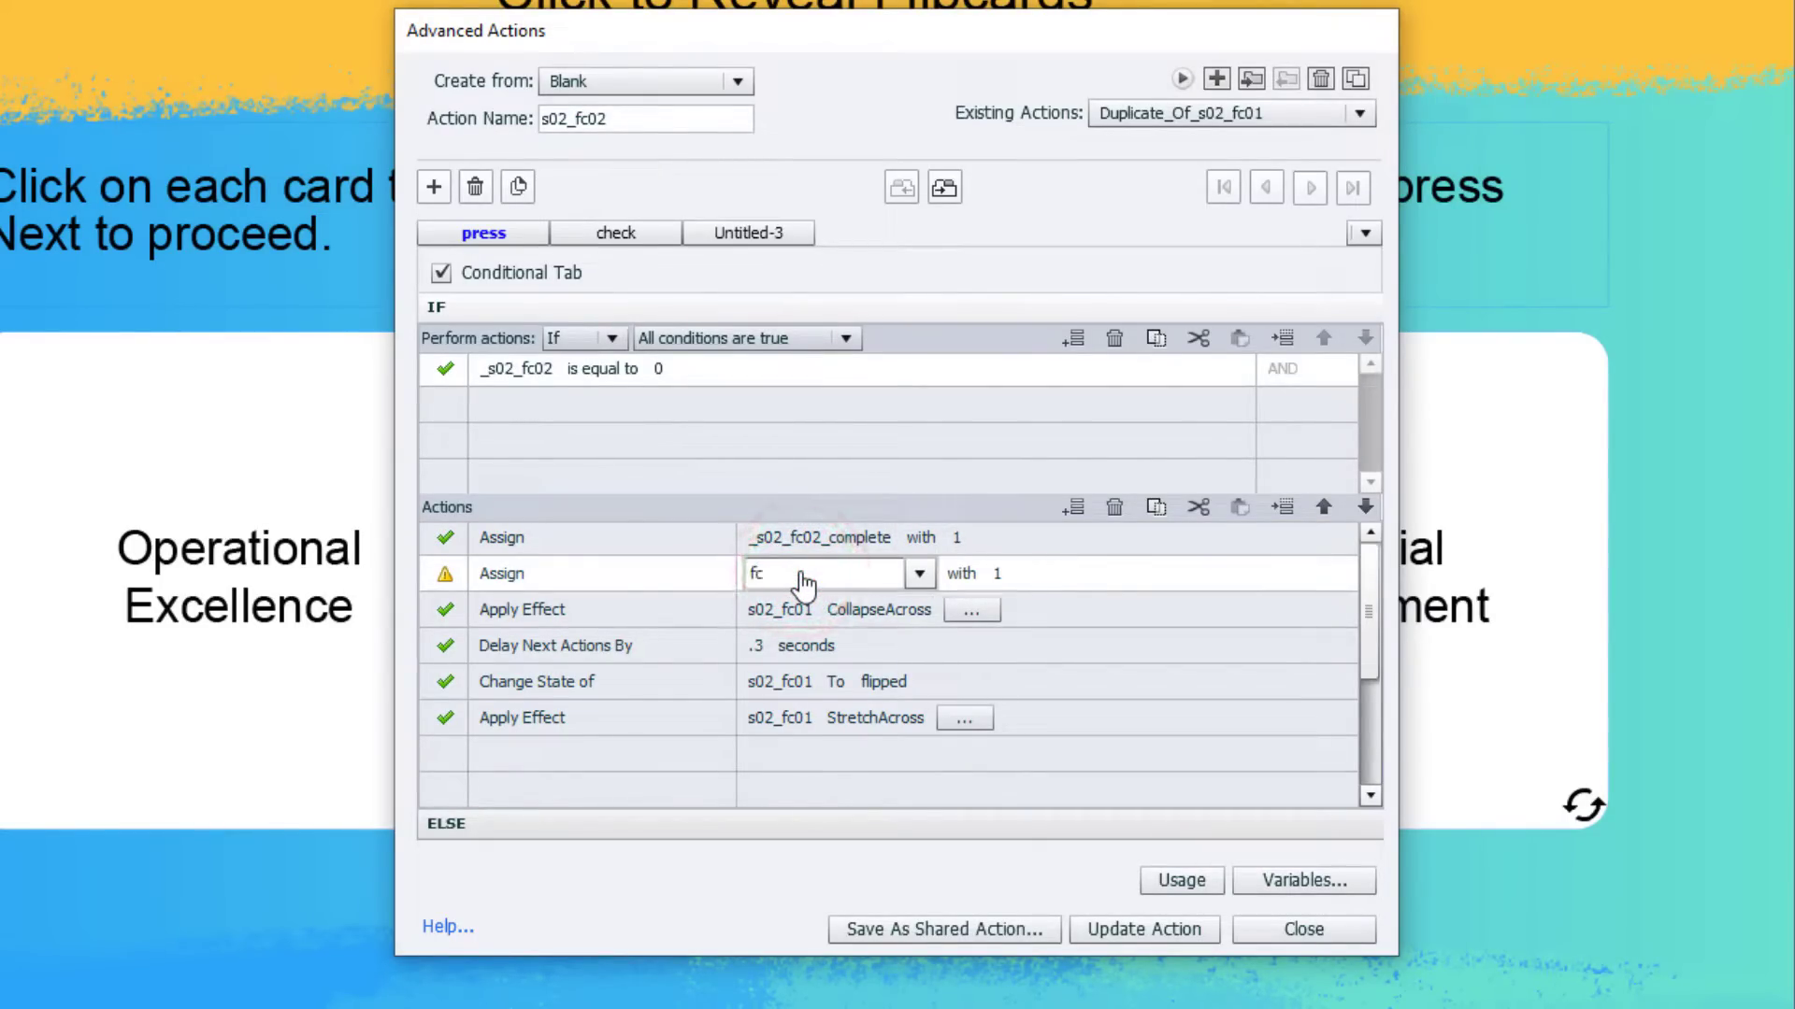
{"action": "type", "text": "02"}
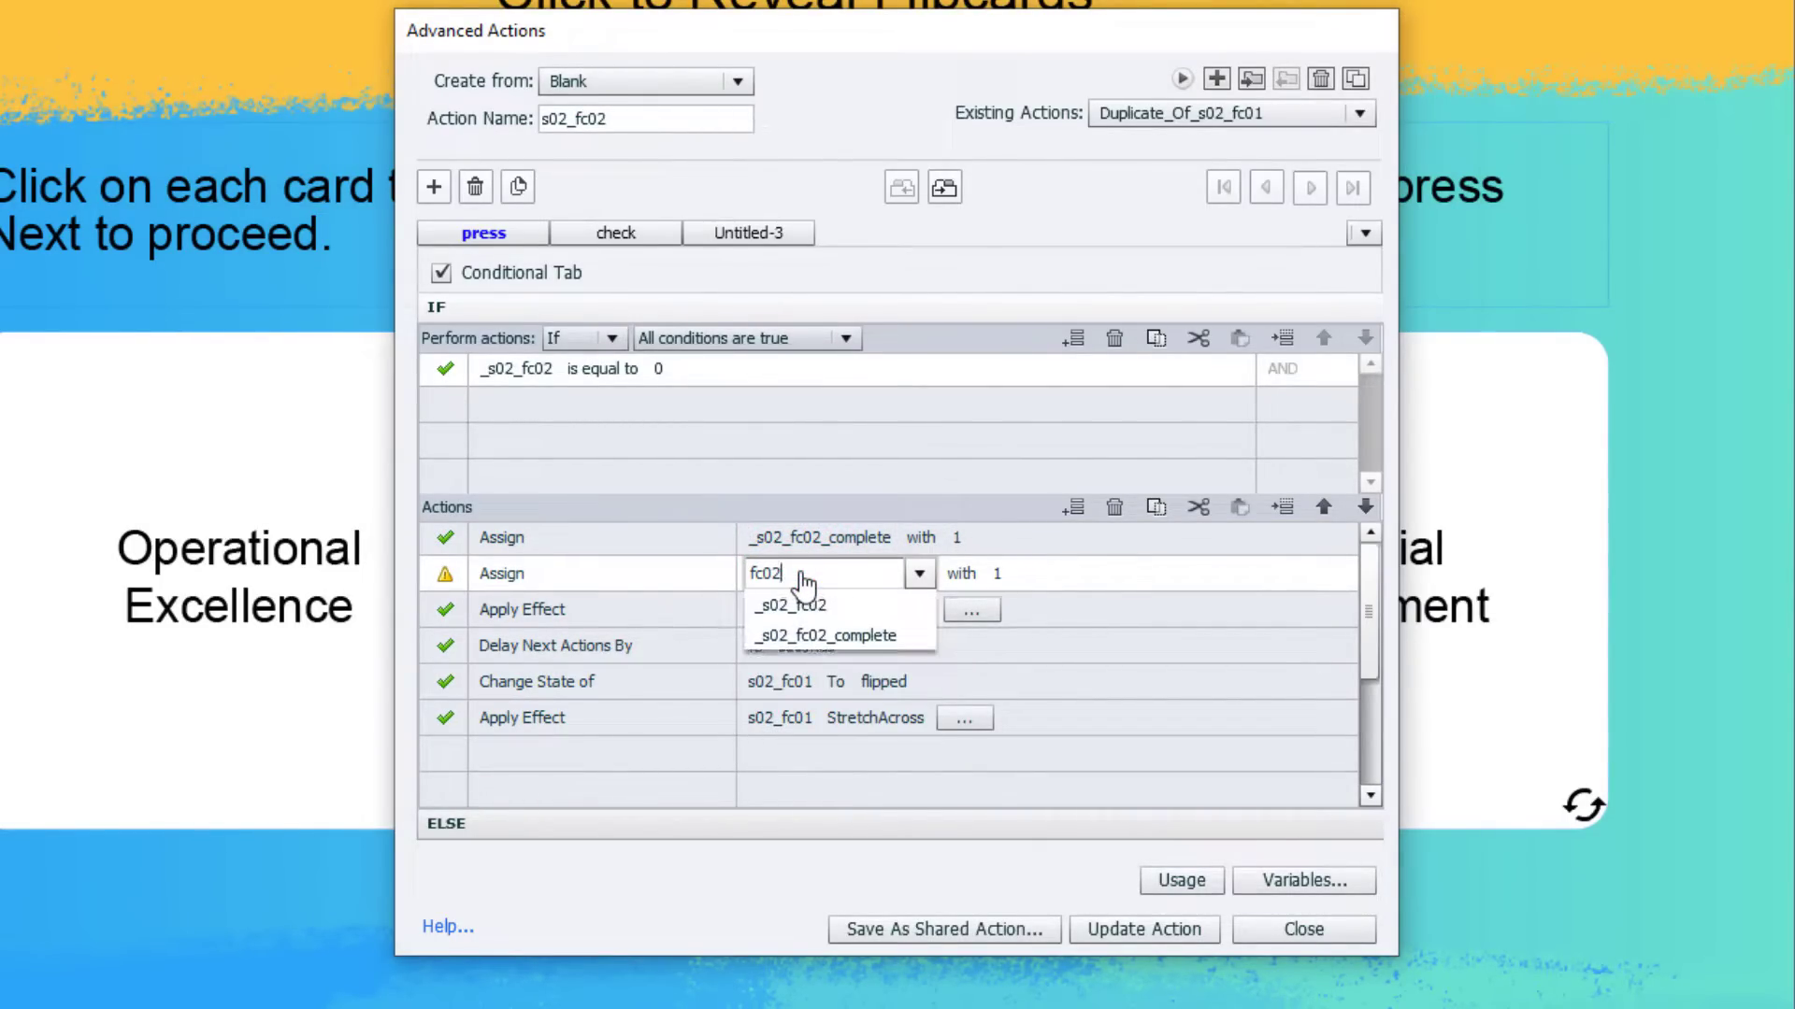
{"action": "key", "text": "Down"}
{"action": "key", "text": "Return"}
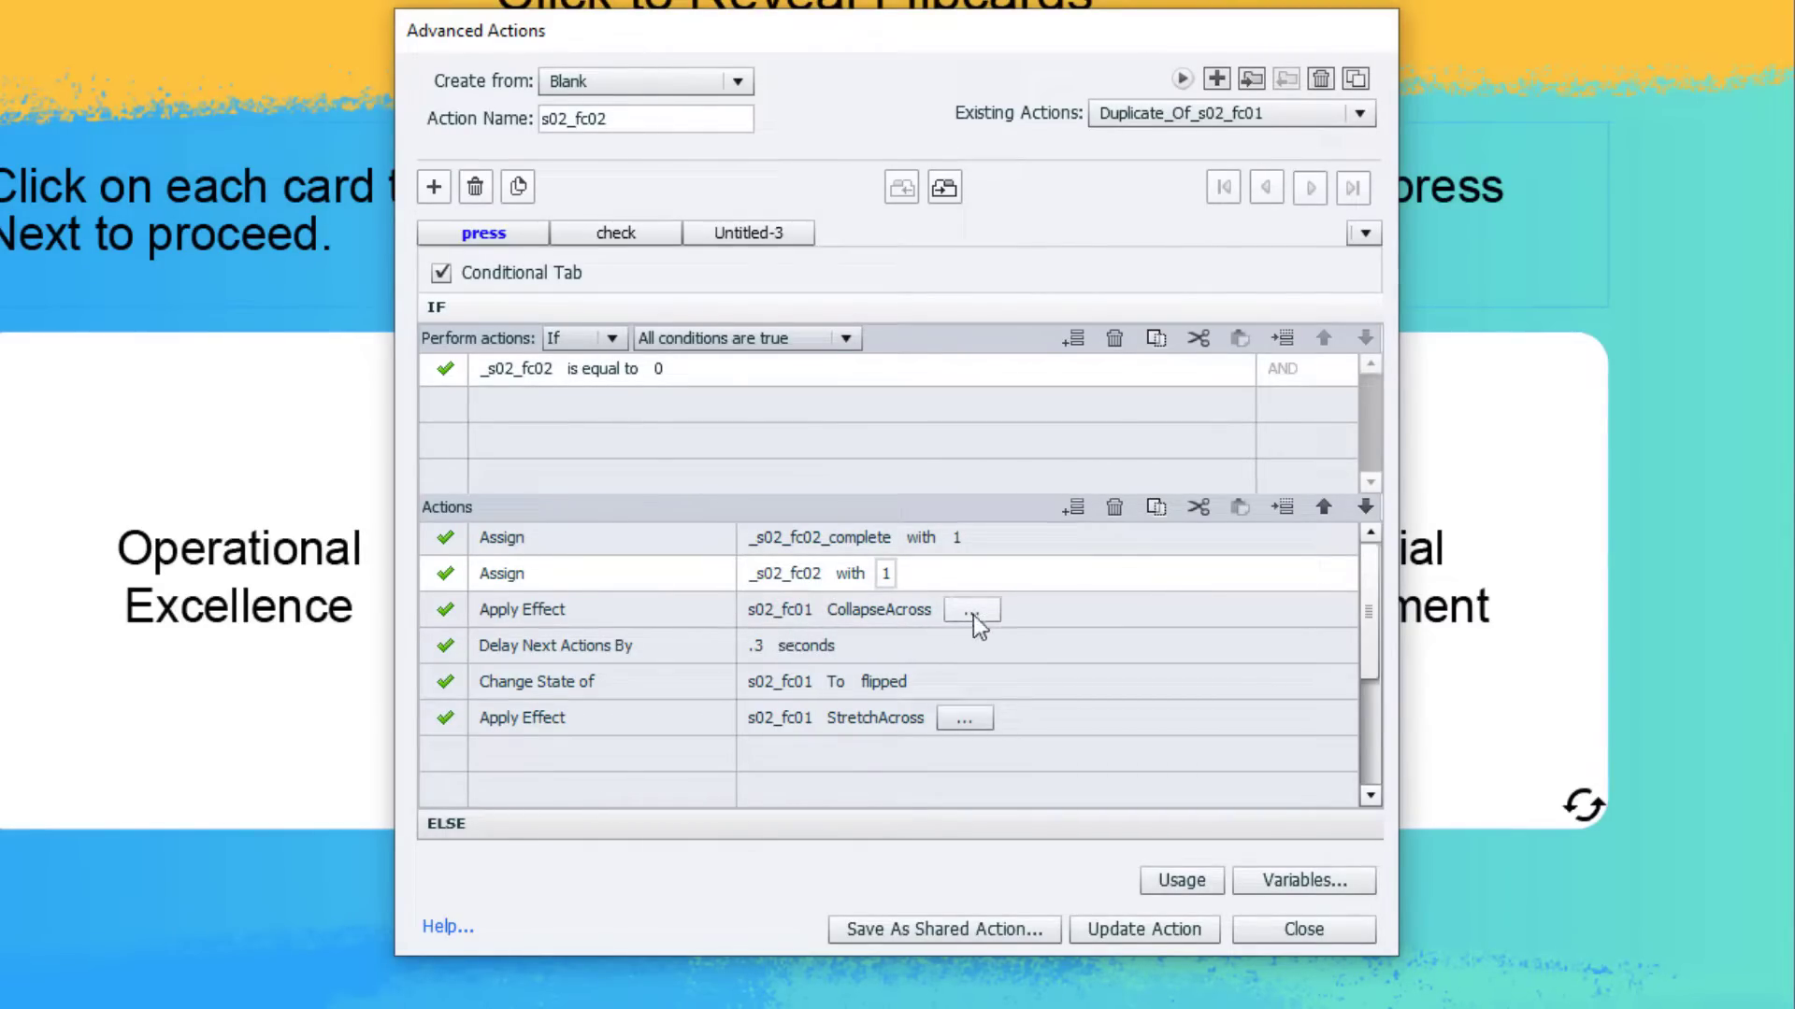
Retarget the CollapseAcross effect in the press decision's IF actions to s02_fc02.
{"action": "left_click", "coordinate": [787, 615]}
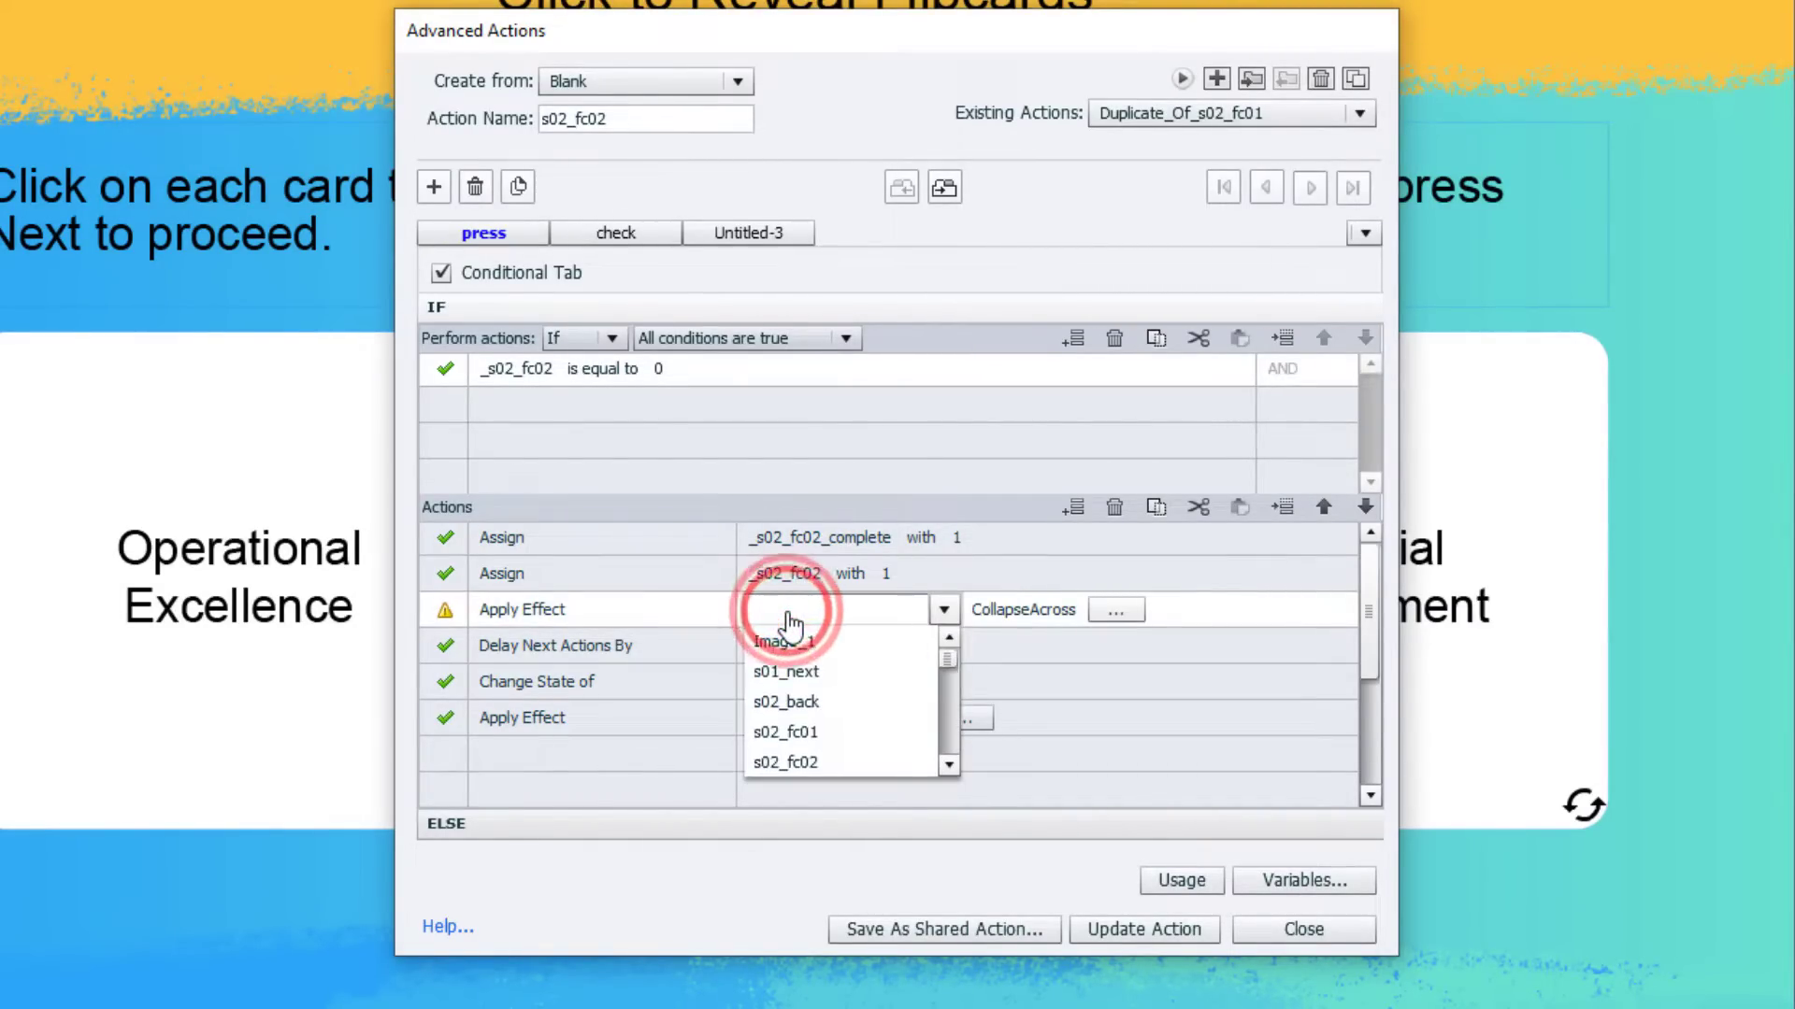
{"action": "type", "text": "fc02"}
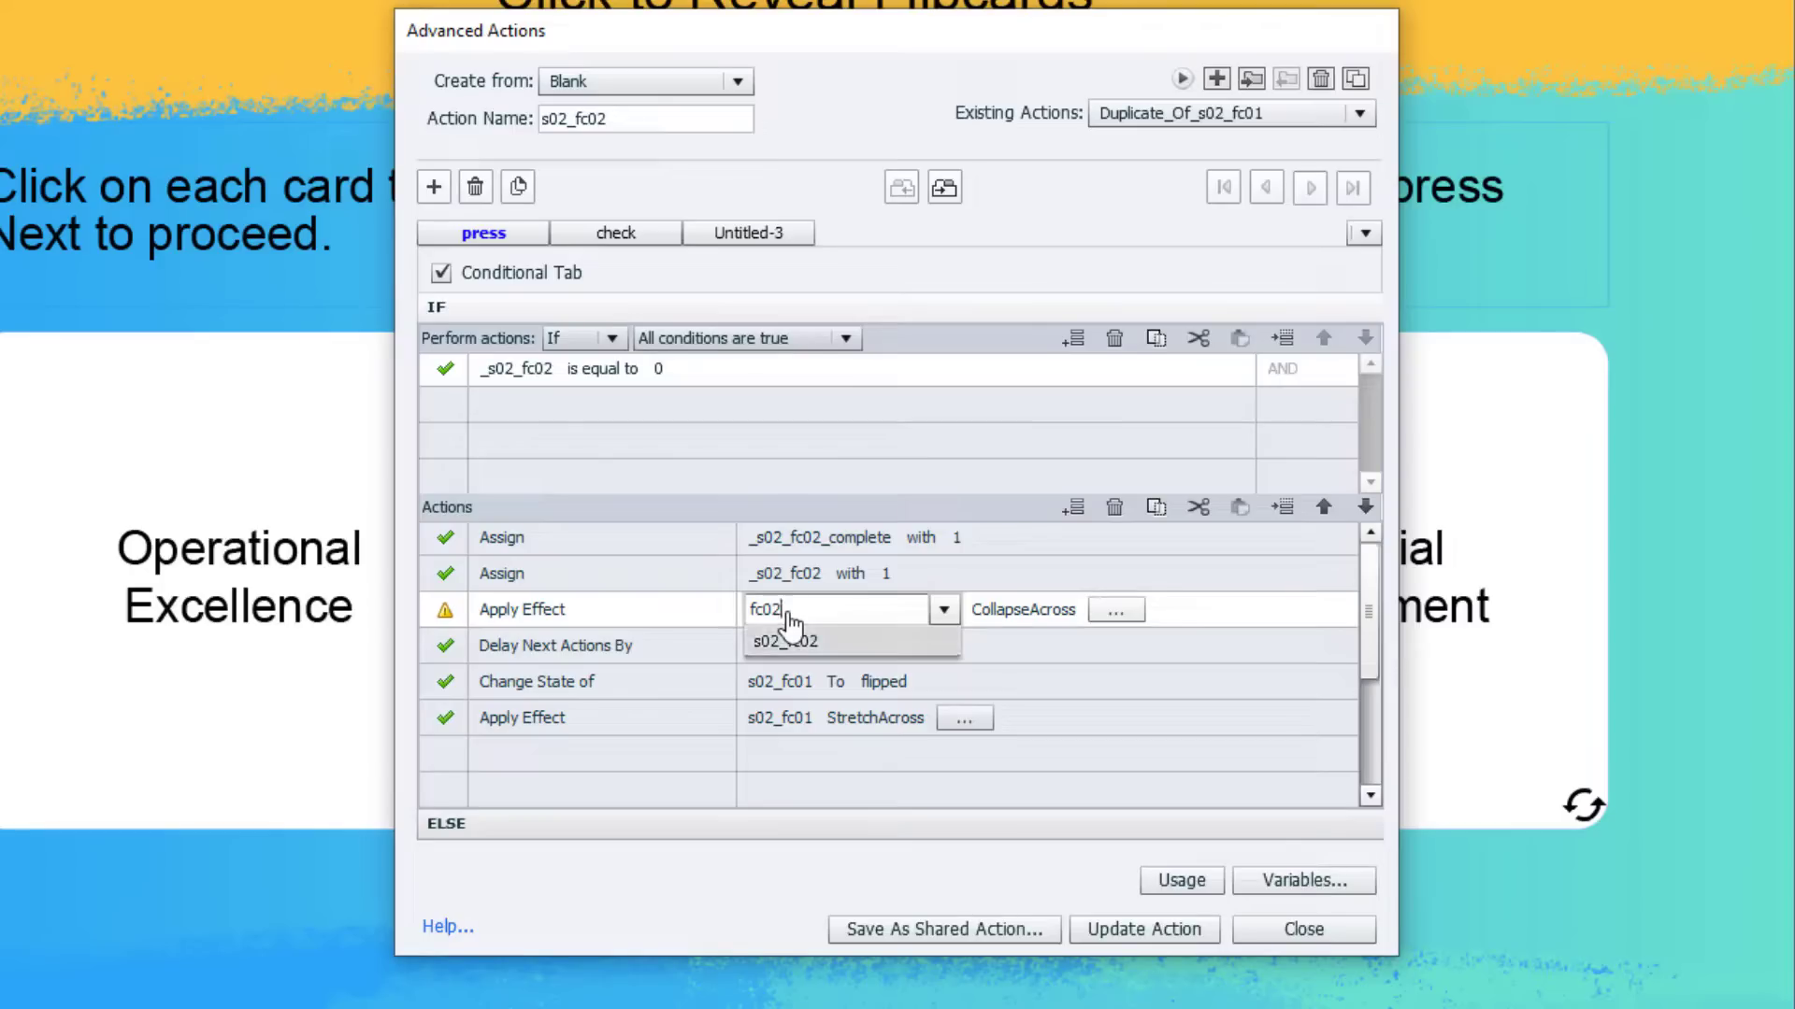
{"action": "key", "text": "Return"}
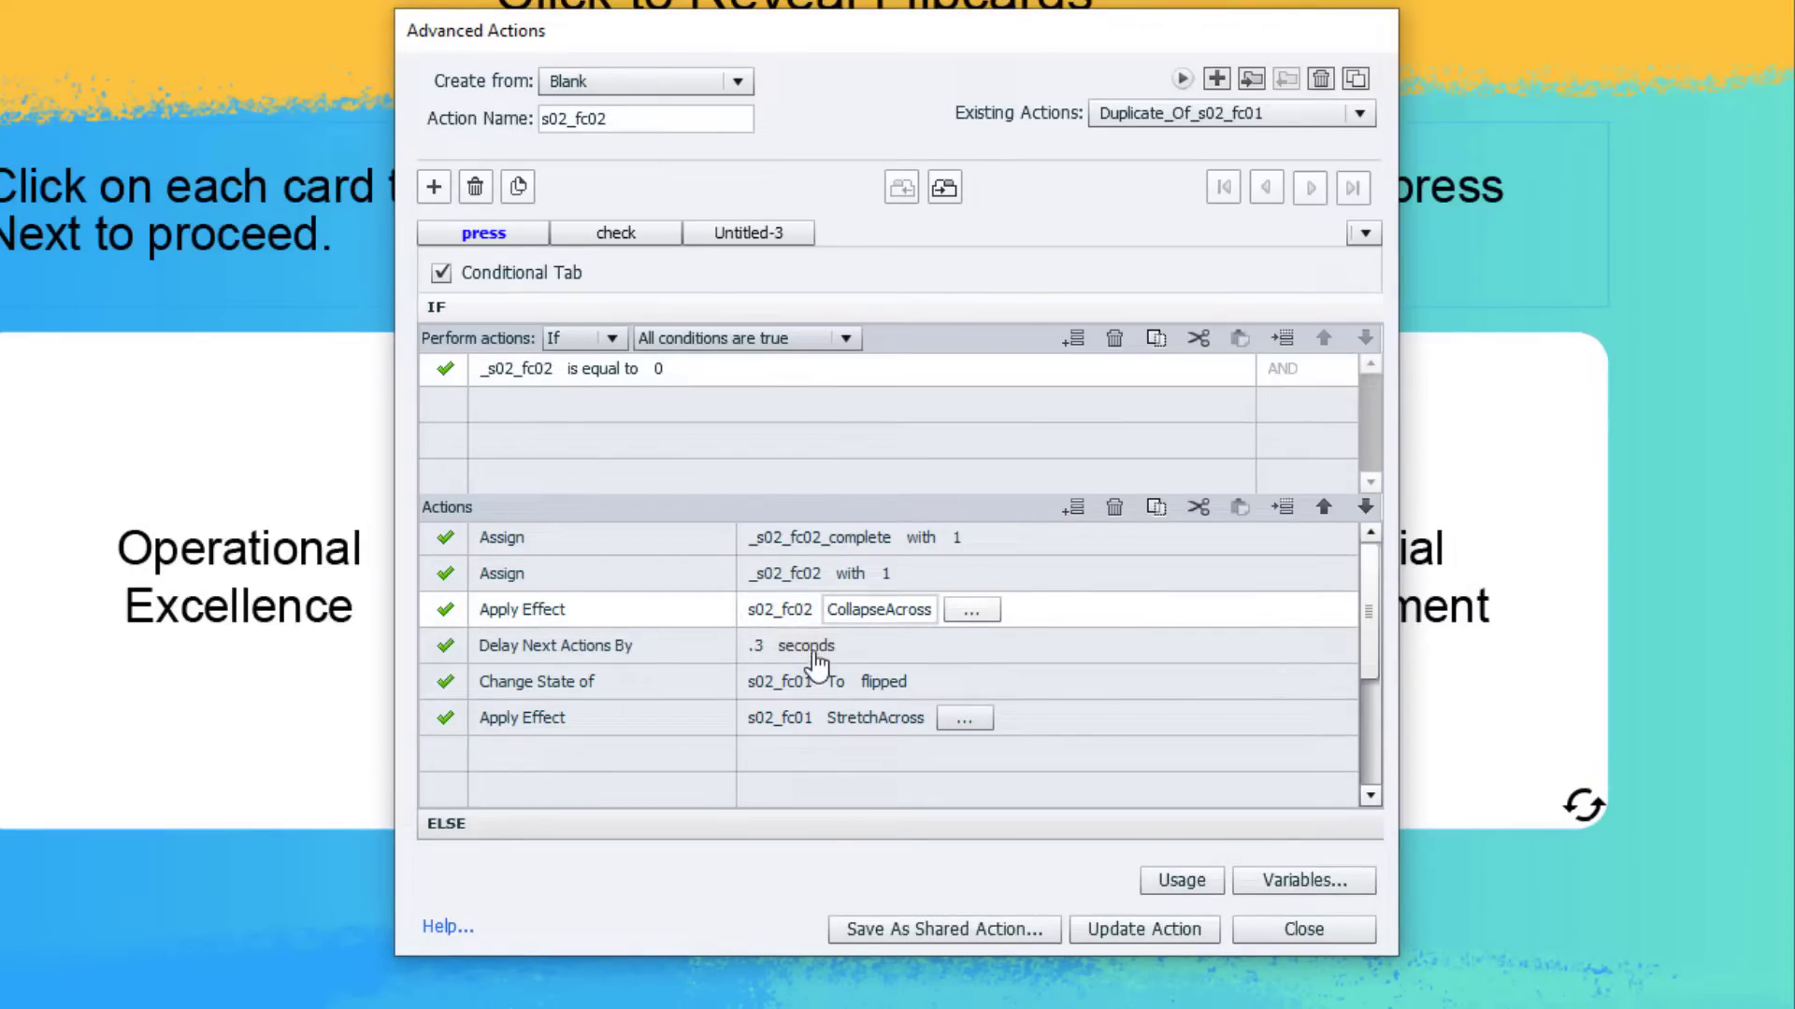
Set the Change State action in the press decision's IF branch to change s02_fc02 to flipped.
{"action": "left_click", "coordinate": [788, 692]}
{"action": "left_click", "coordinate": [788, 692]}
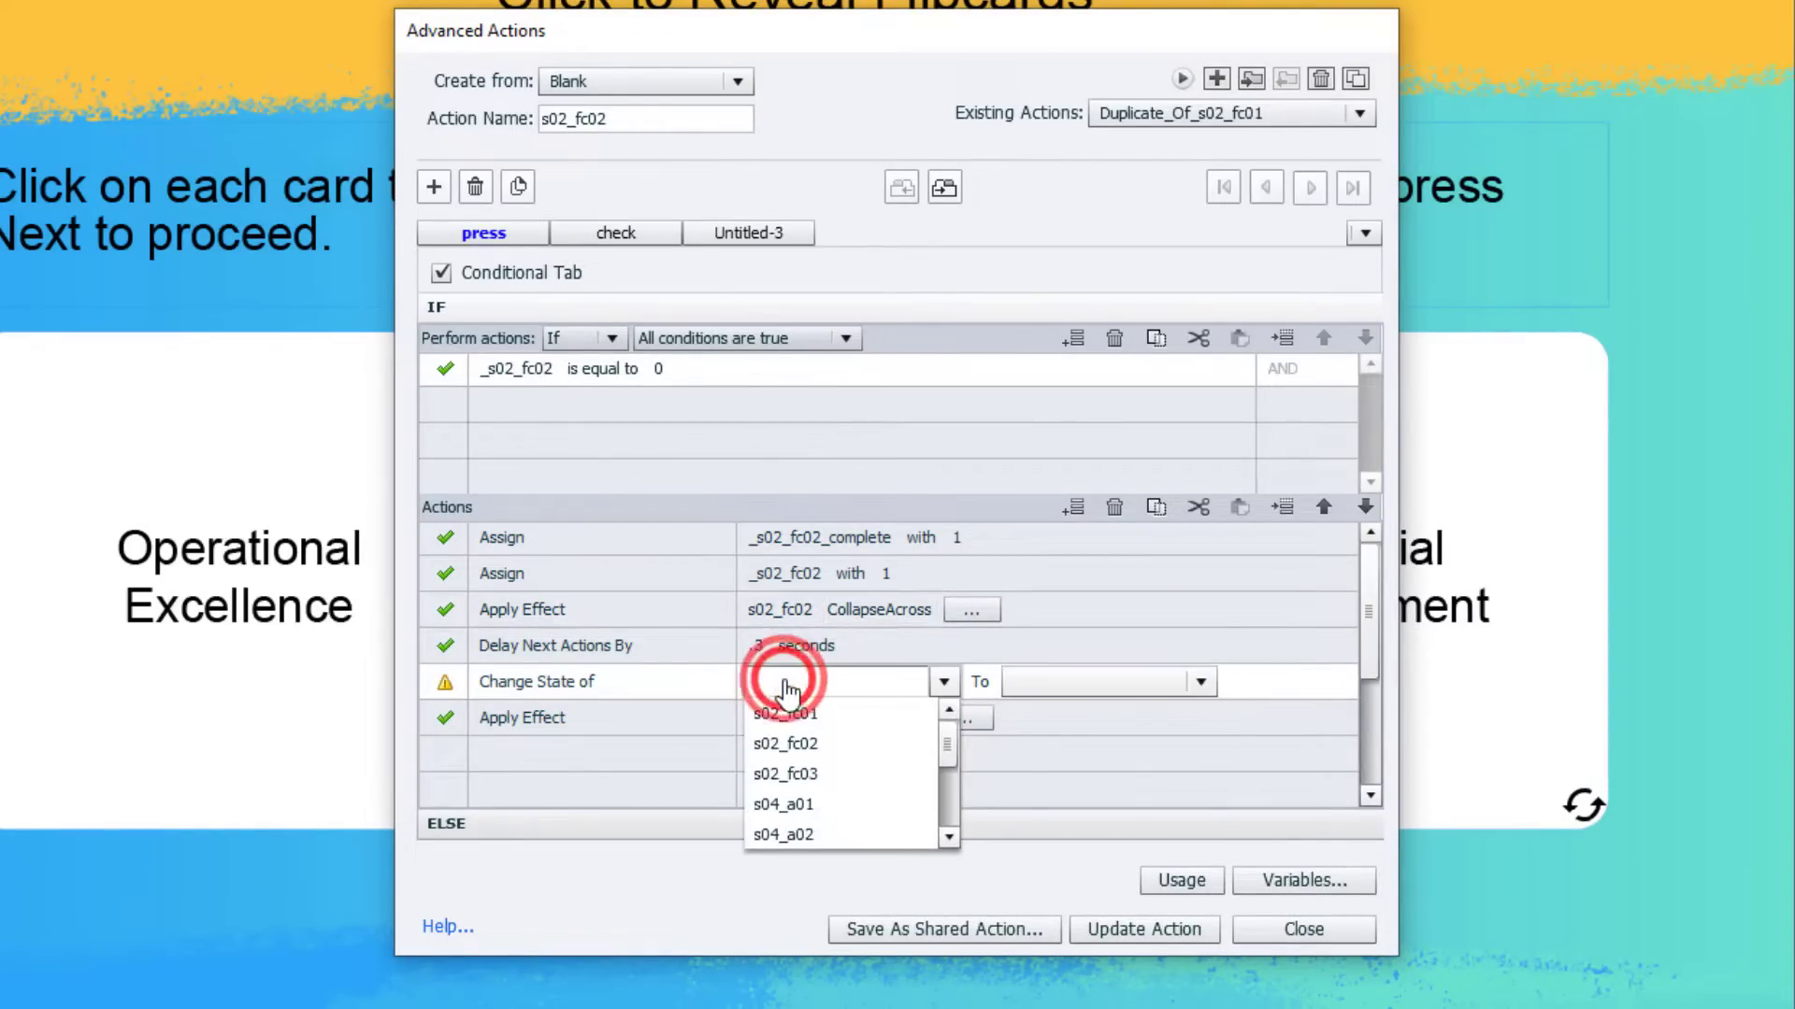
{"action": "type", "text": "fc02"}
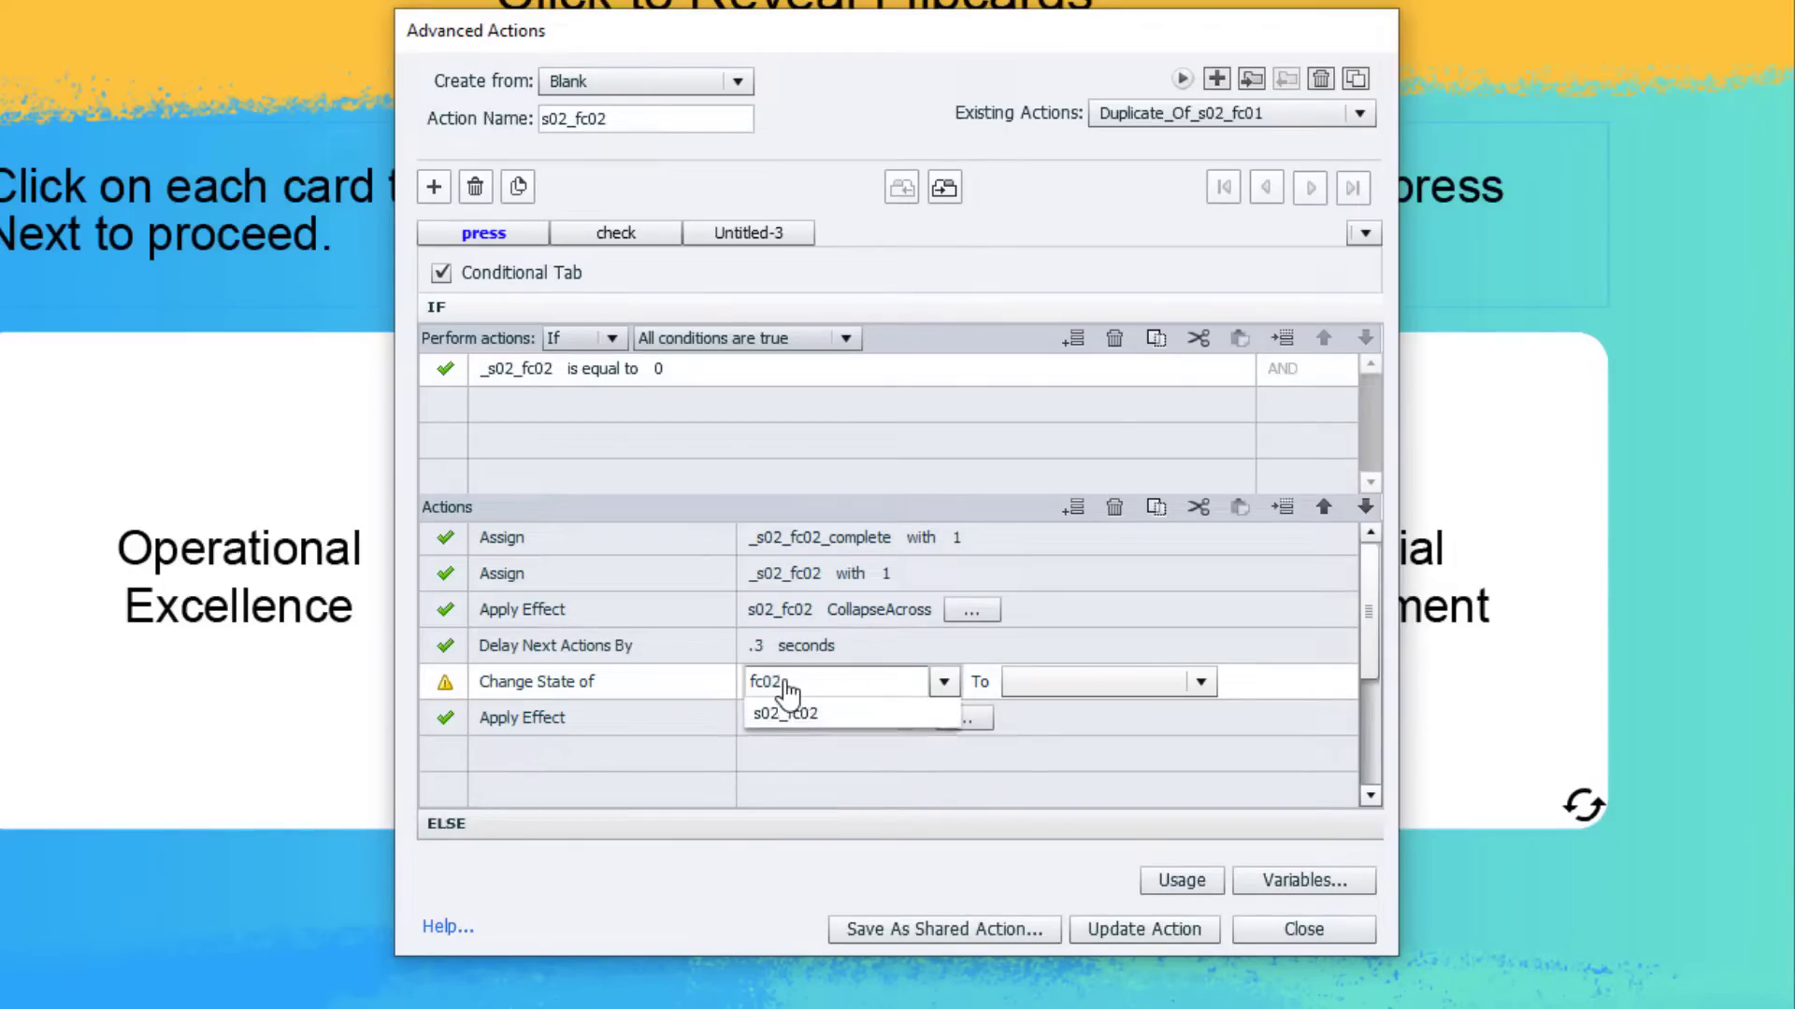
{"action": "key", "text": "Return"}
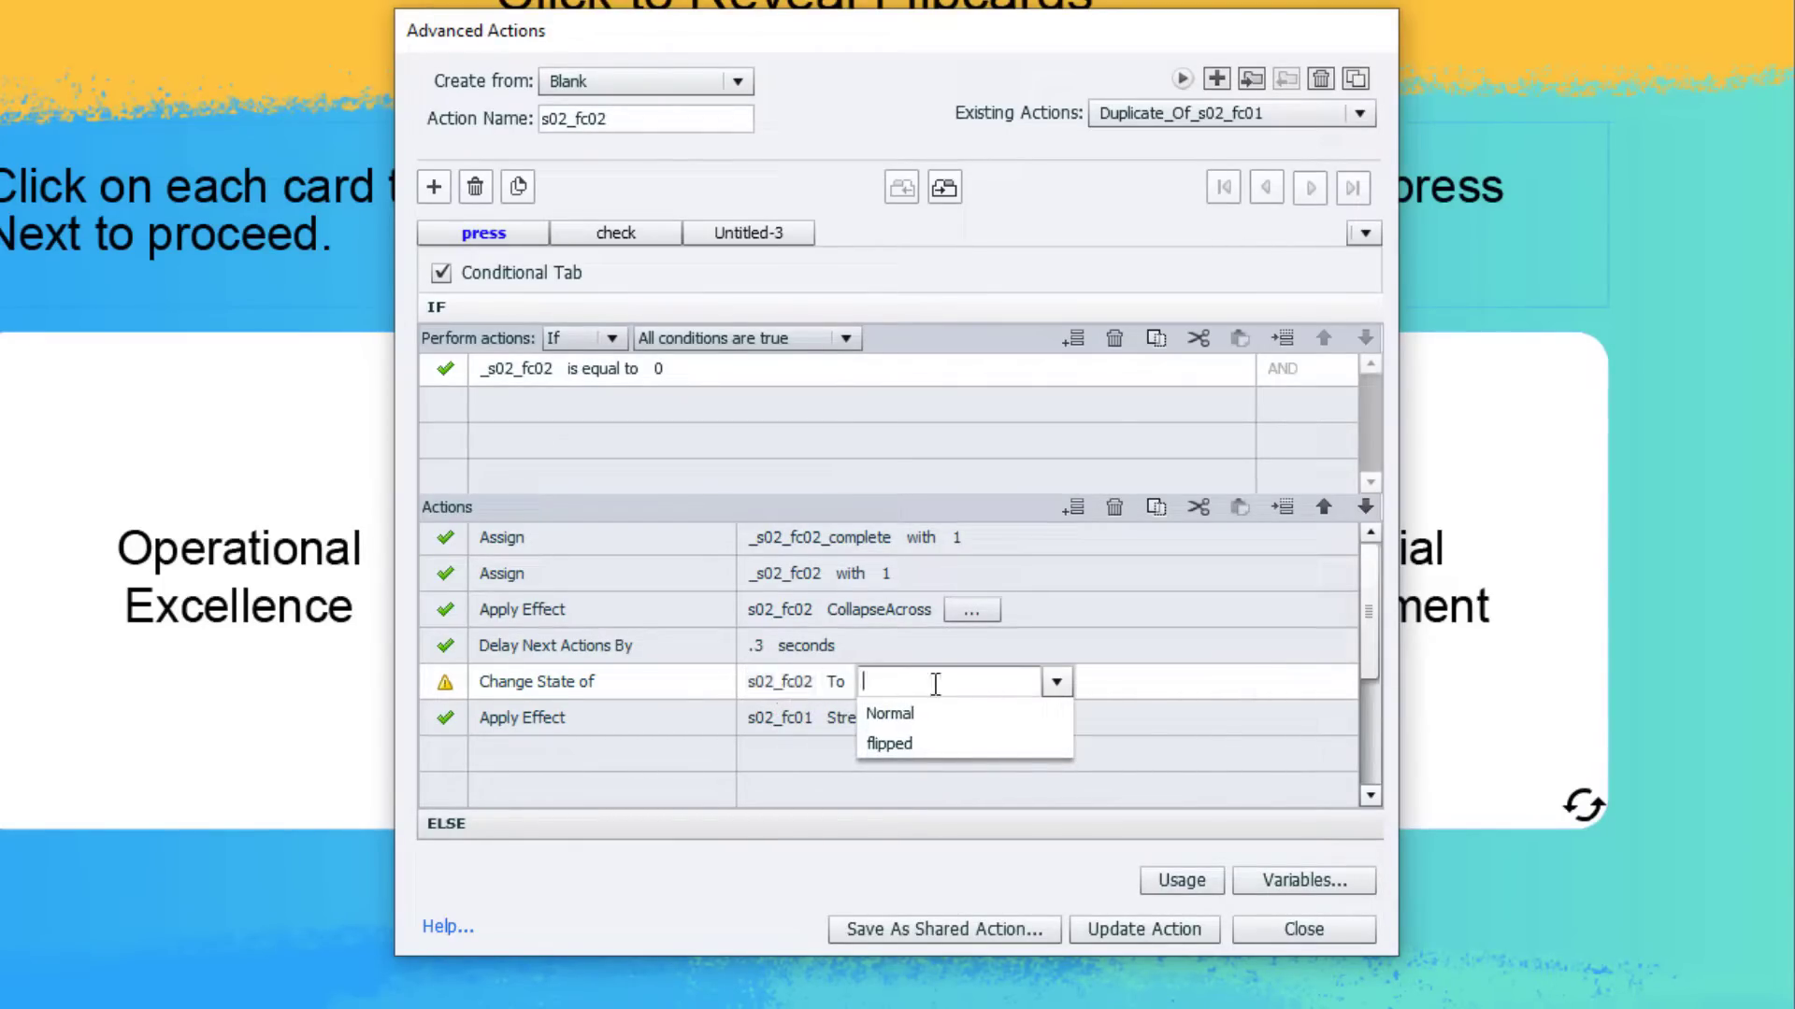
{"action": "left_click", "coordinate": [935, 737]}
Retarget the StretchAcross effect in the press decision's IF actions to s02_fc02.
{"action": "left_click", "coordinate": [757, 724]}
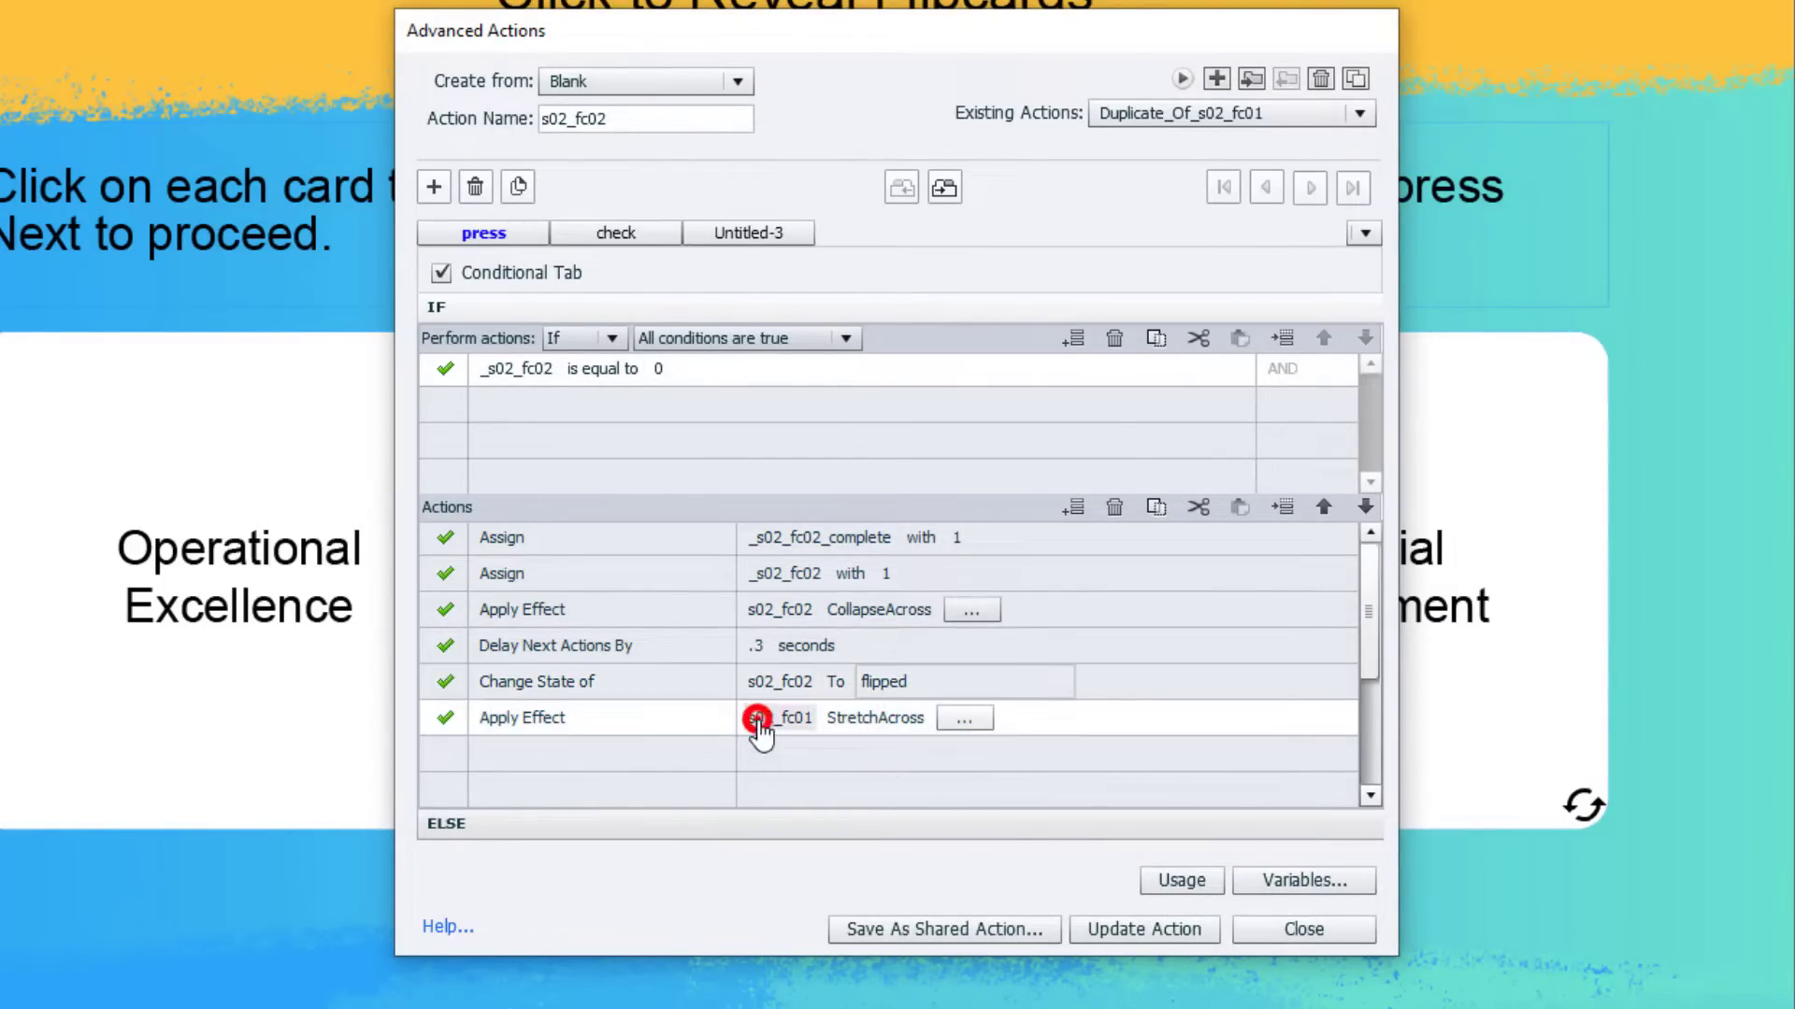
{"action": "left_click", "coordinate": [757, 724]}
{"action": "type", "text": "fc02"}
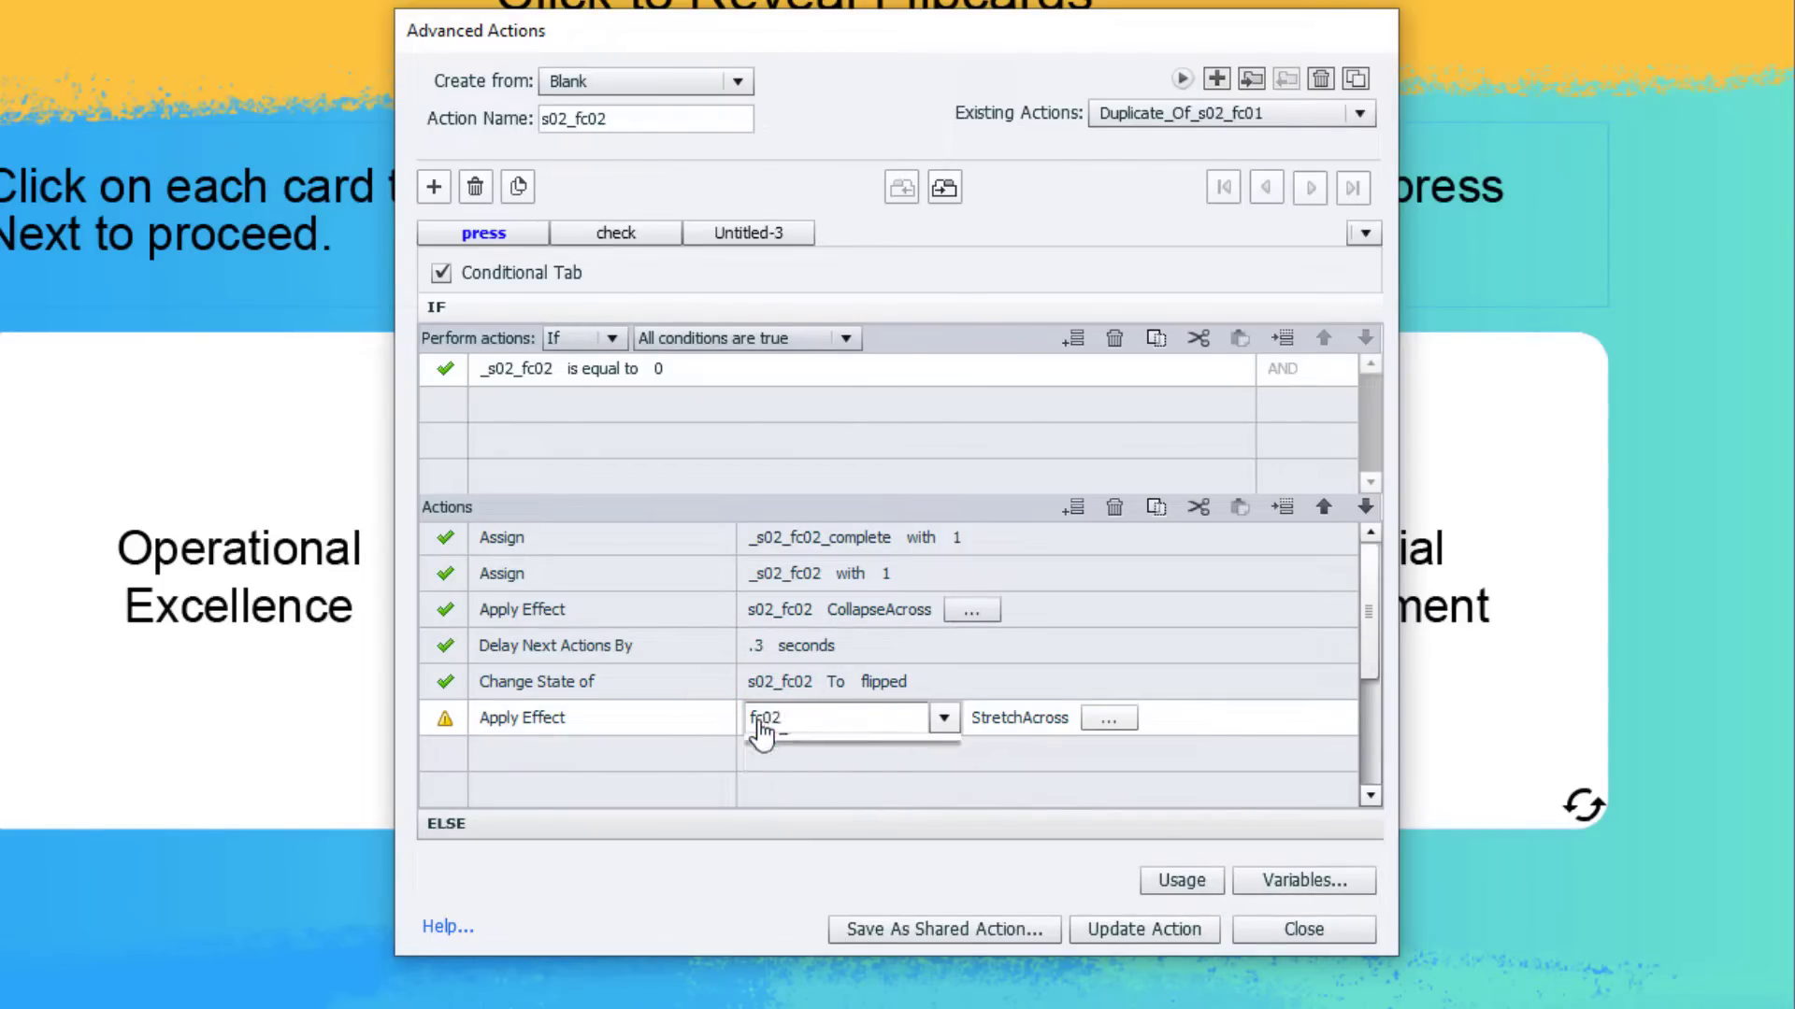
{"action": "left_click", "coordinate": [762, 732]}
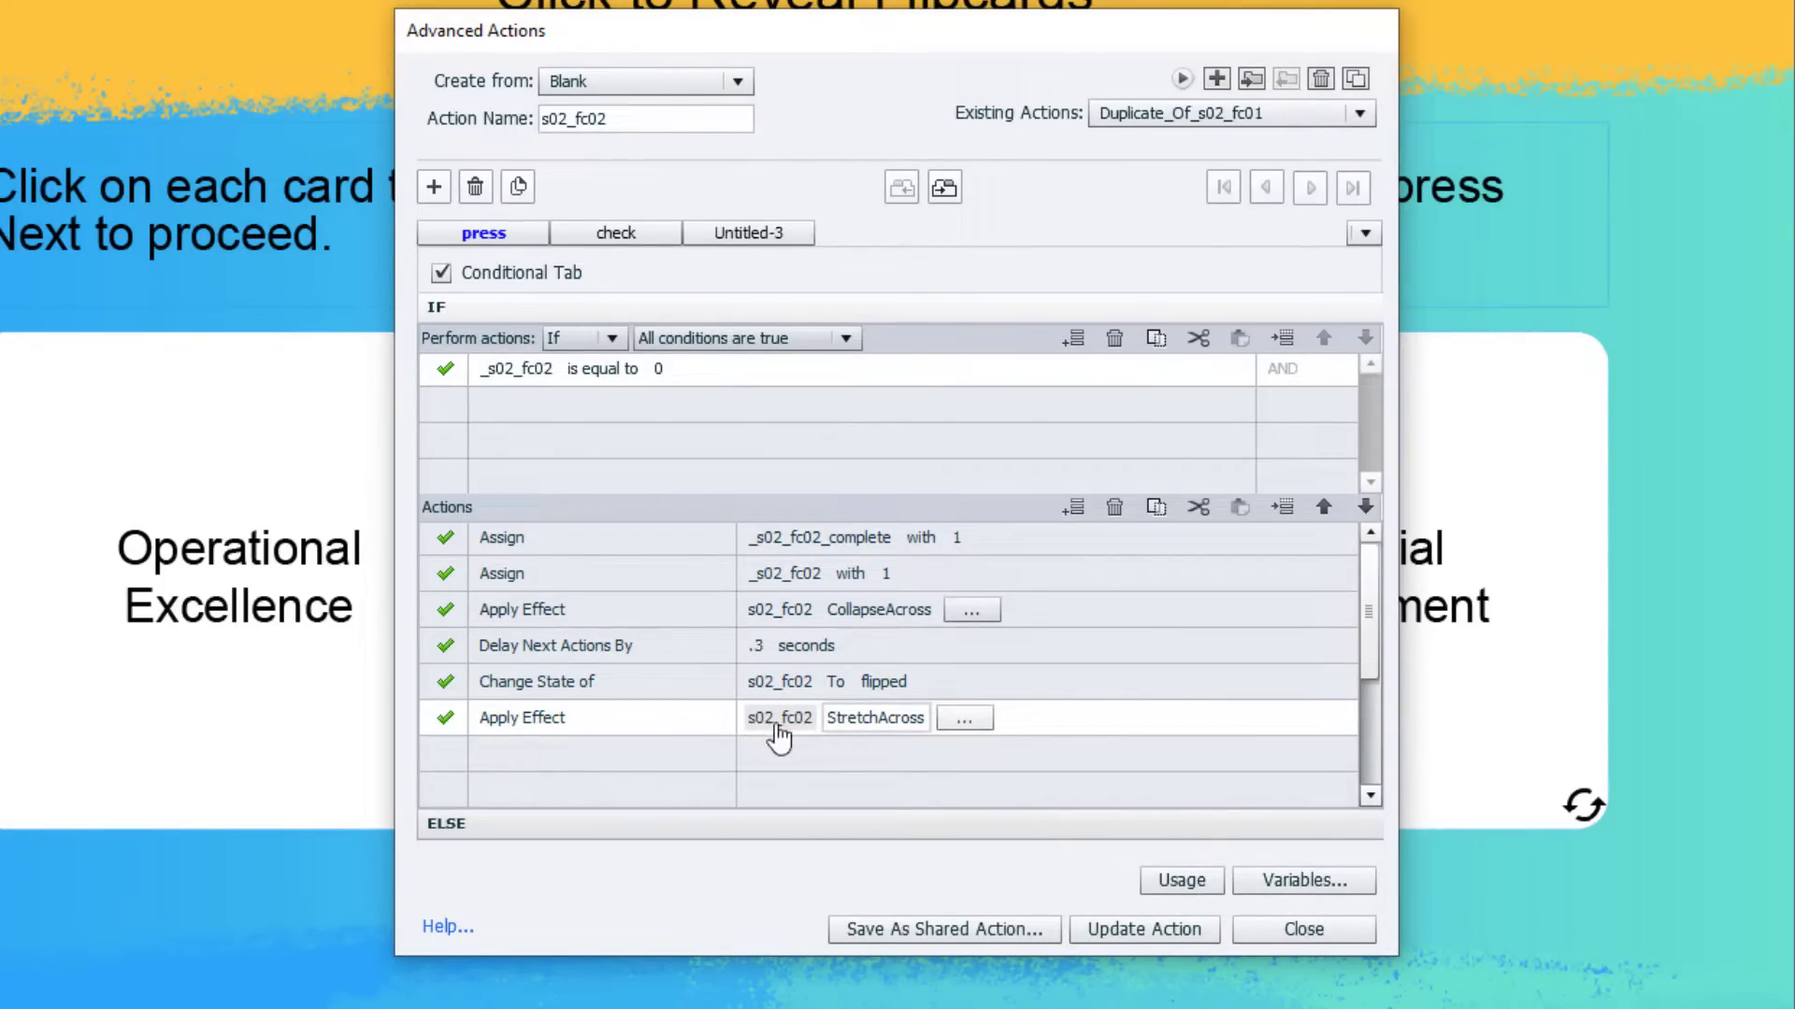
Change the variable in the Assign action of the press decision's ELSE branch to _s02_fc02.
{"action": "left_click", "coordinate": [533, 821]}
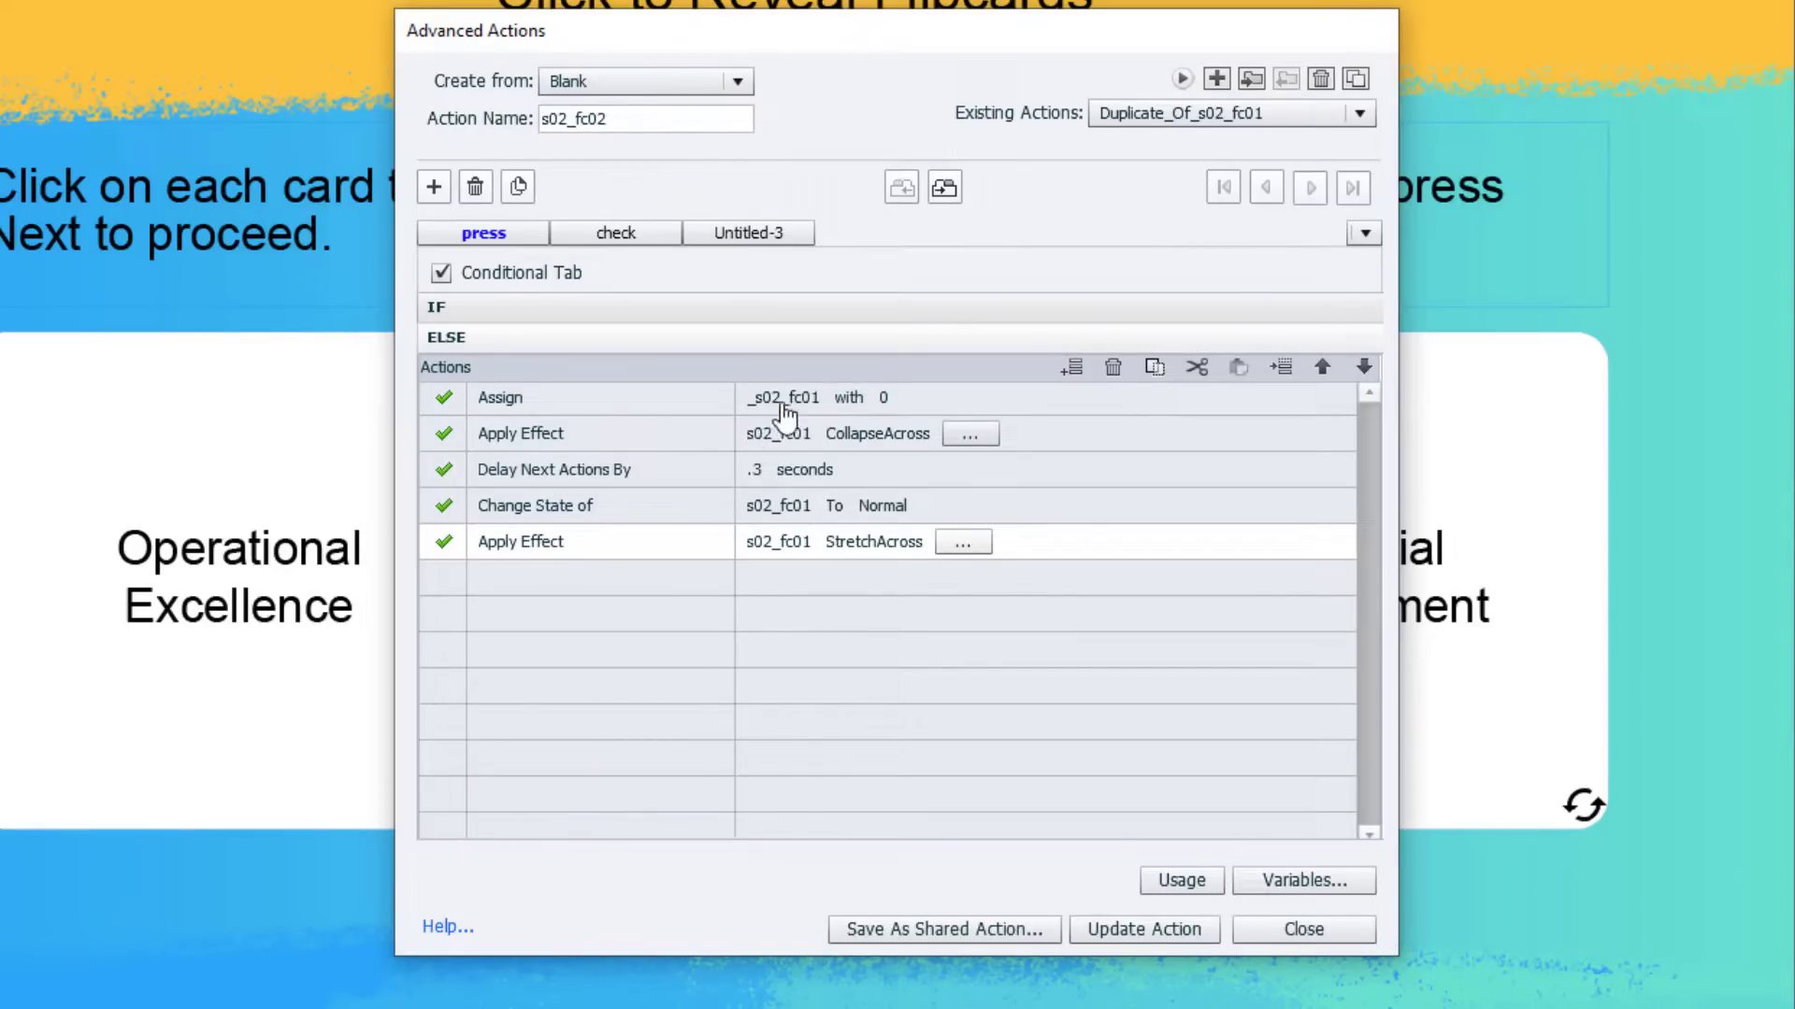
{"action": "left_click", "coordinate": [781, 399]}
{"action": "type", "text": "fc02"}
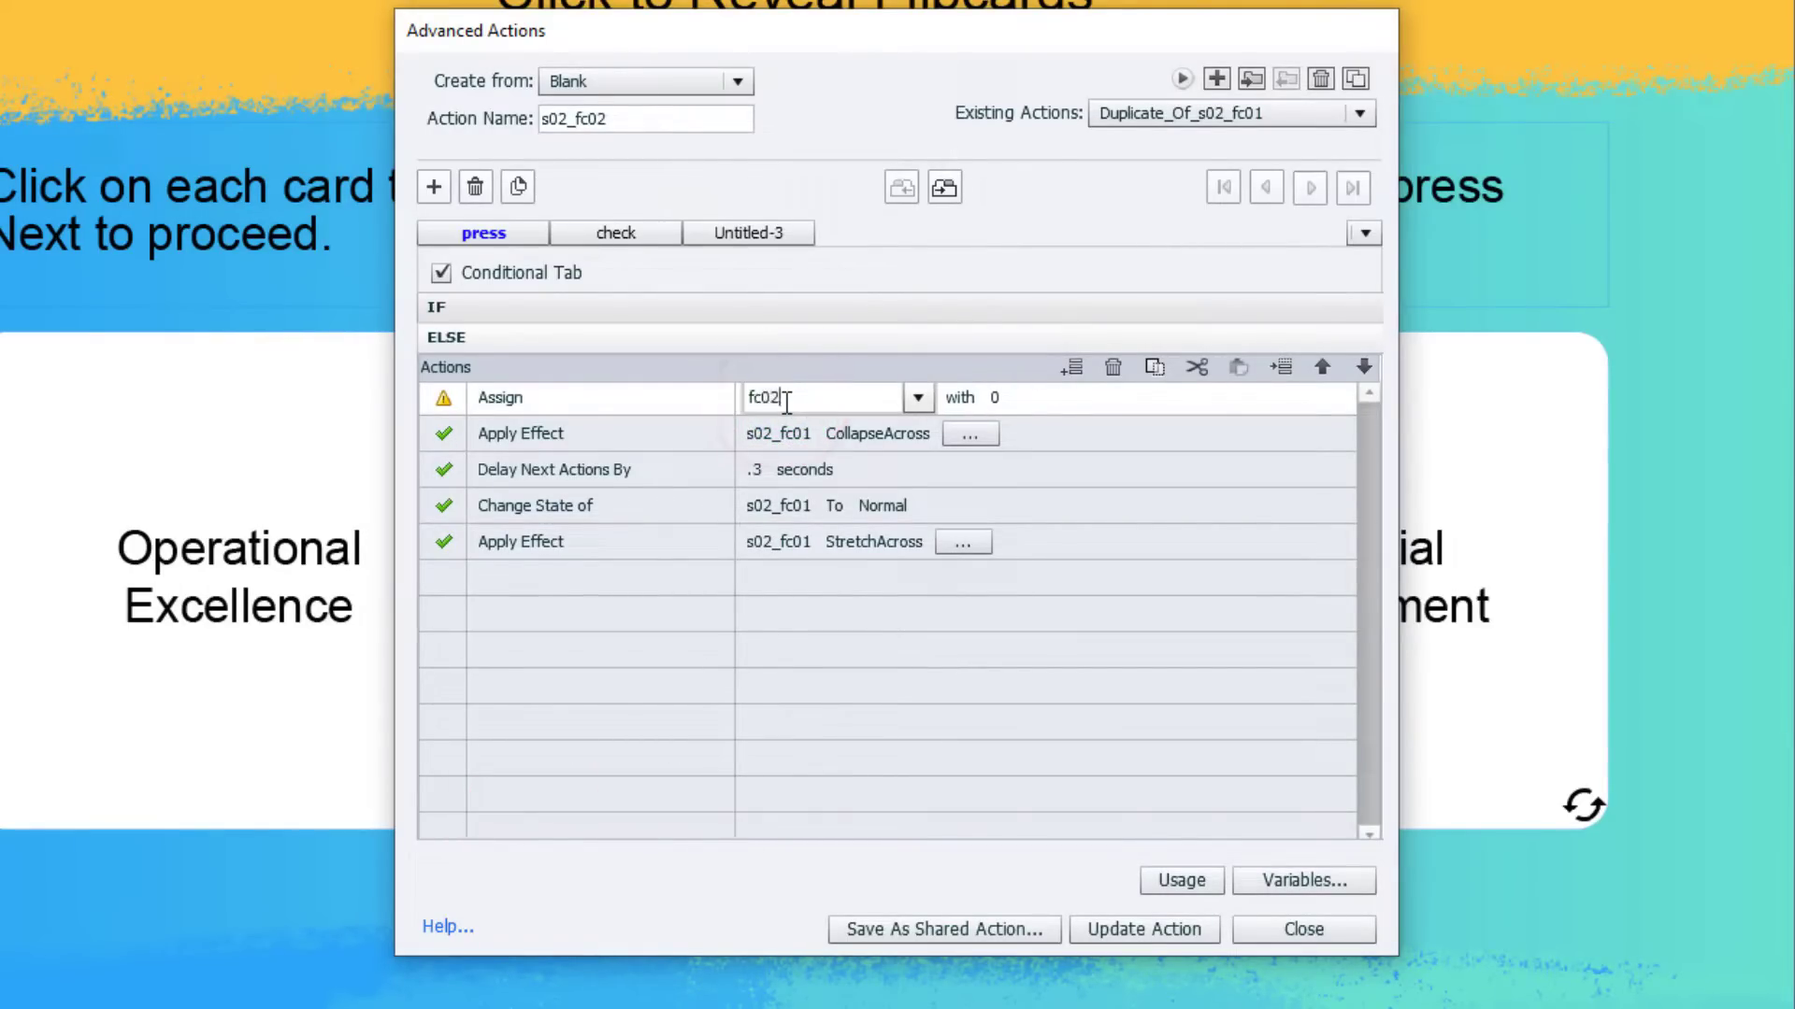
{"action": "key", "text": "Down"}
{"action": "key", "text": "Return"}
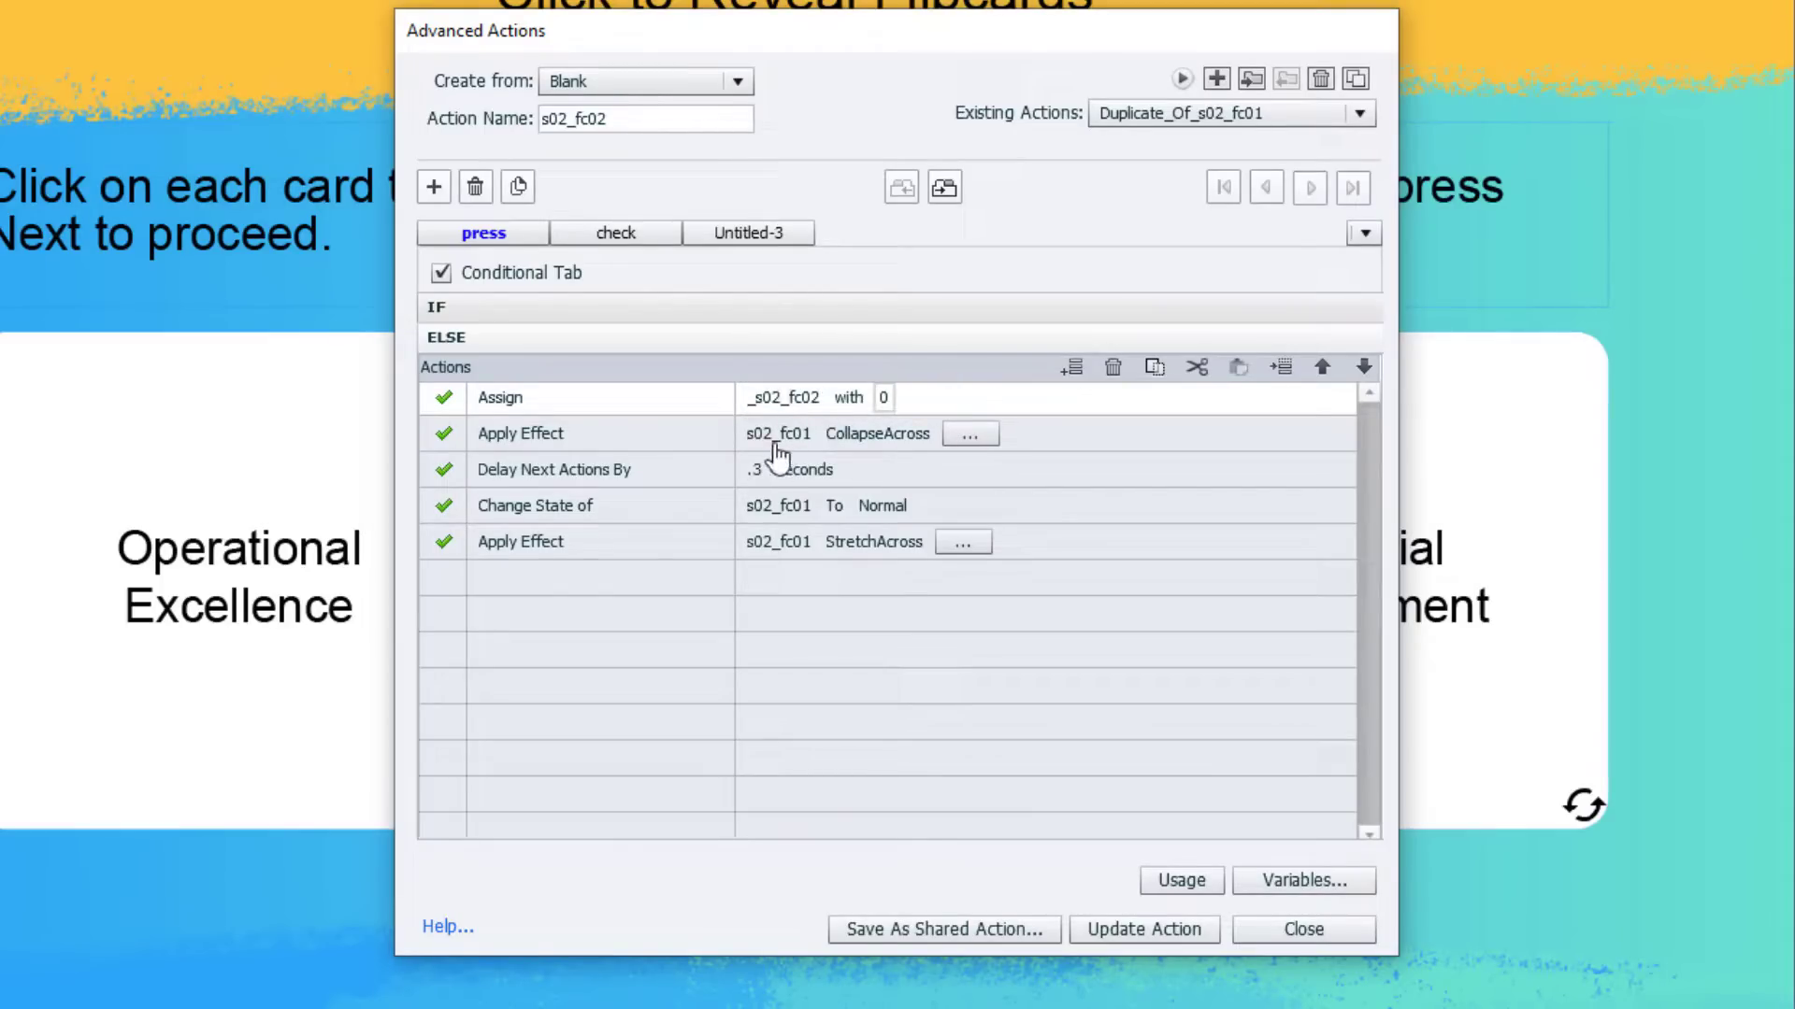
Retarget the CollapseAcross effect in the press decision's ELSE branch to s02_fc02.
{"action": "left_click", "coordinate": [784, 438]}
{"action": "type", "text": "fc02"}
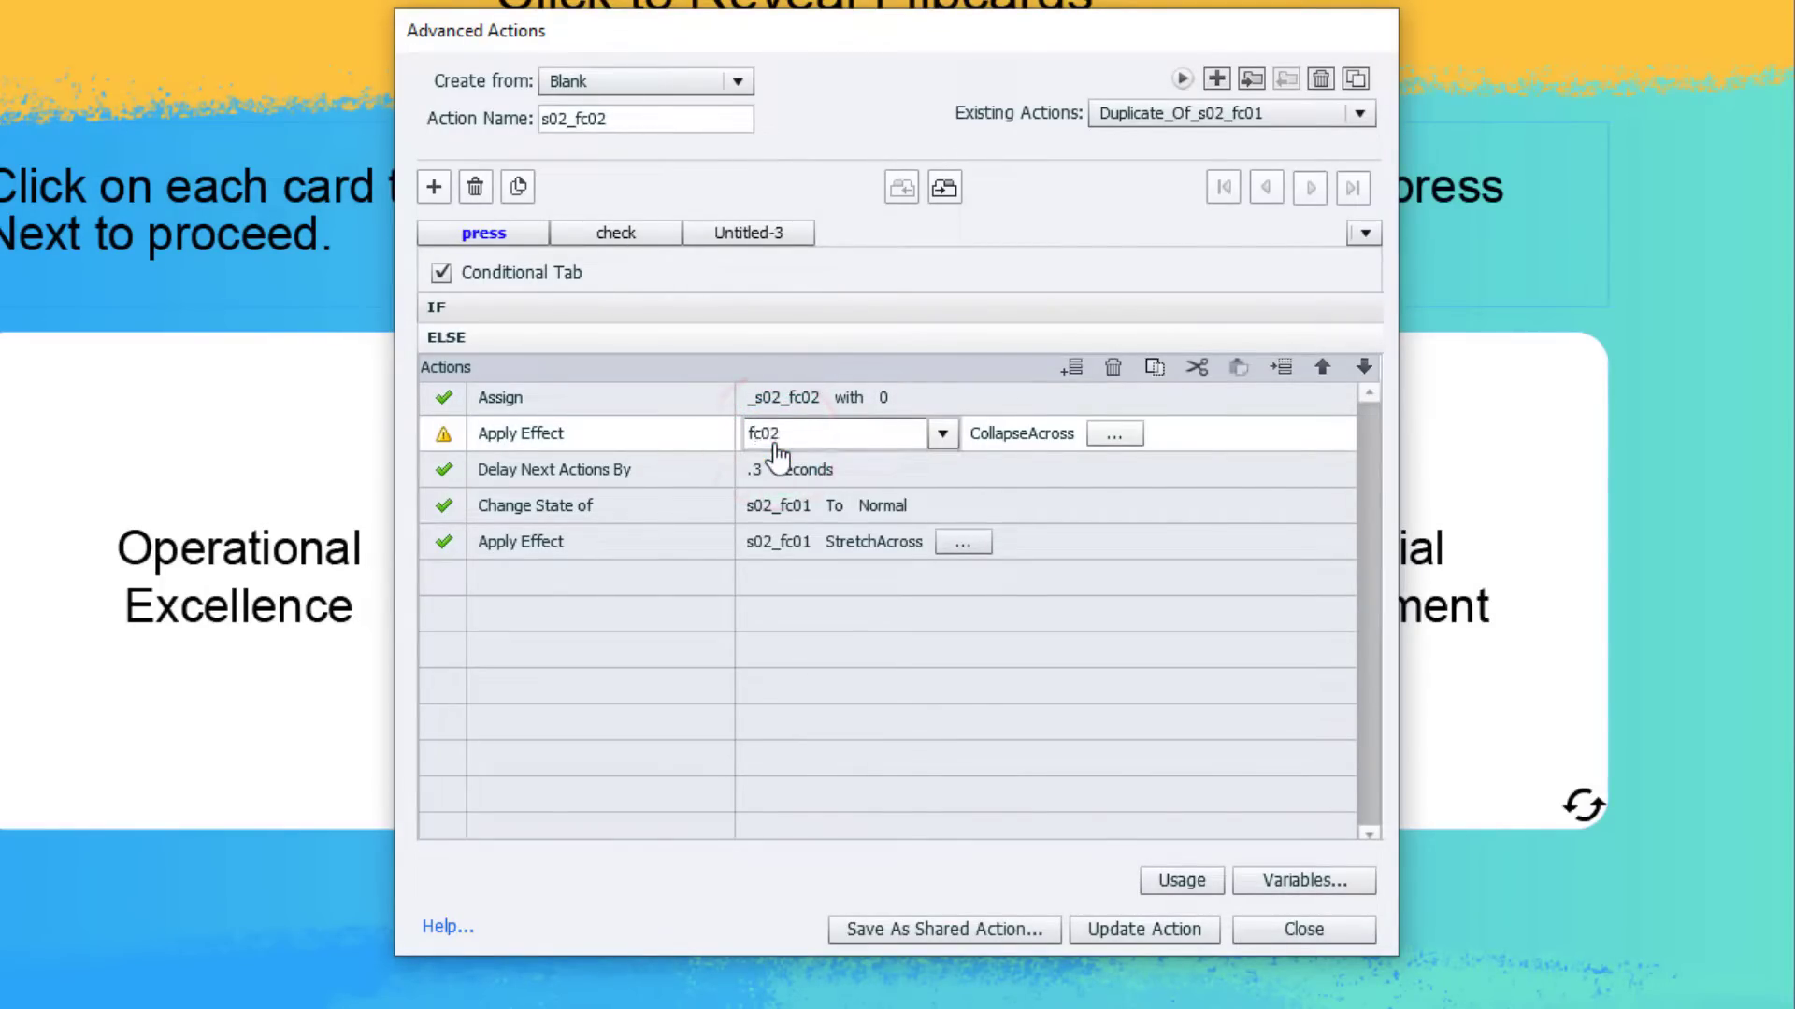
{"action": "key", "text": "Down"}
{"action": "key", "text": "Return"}
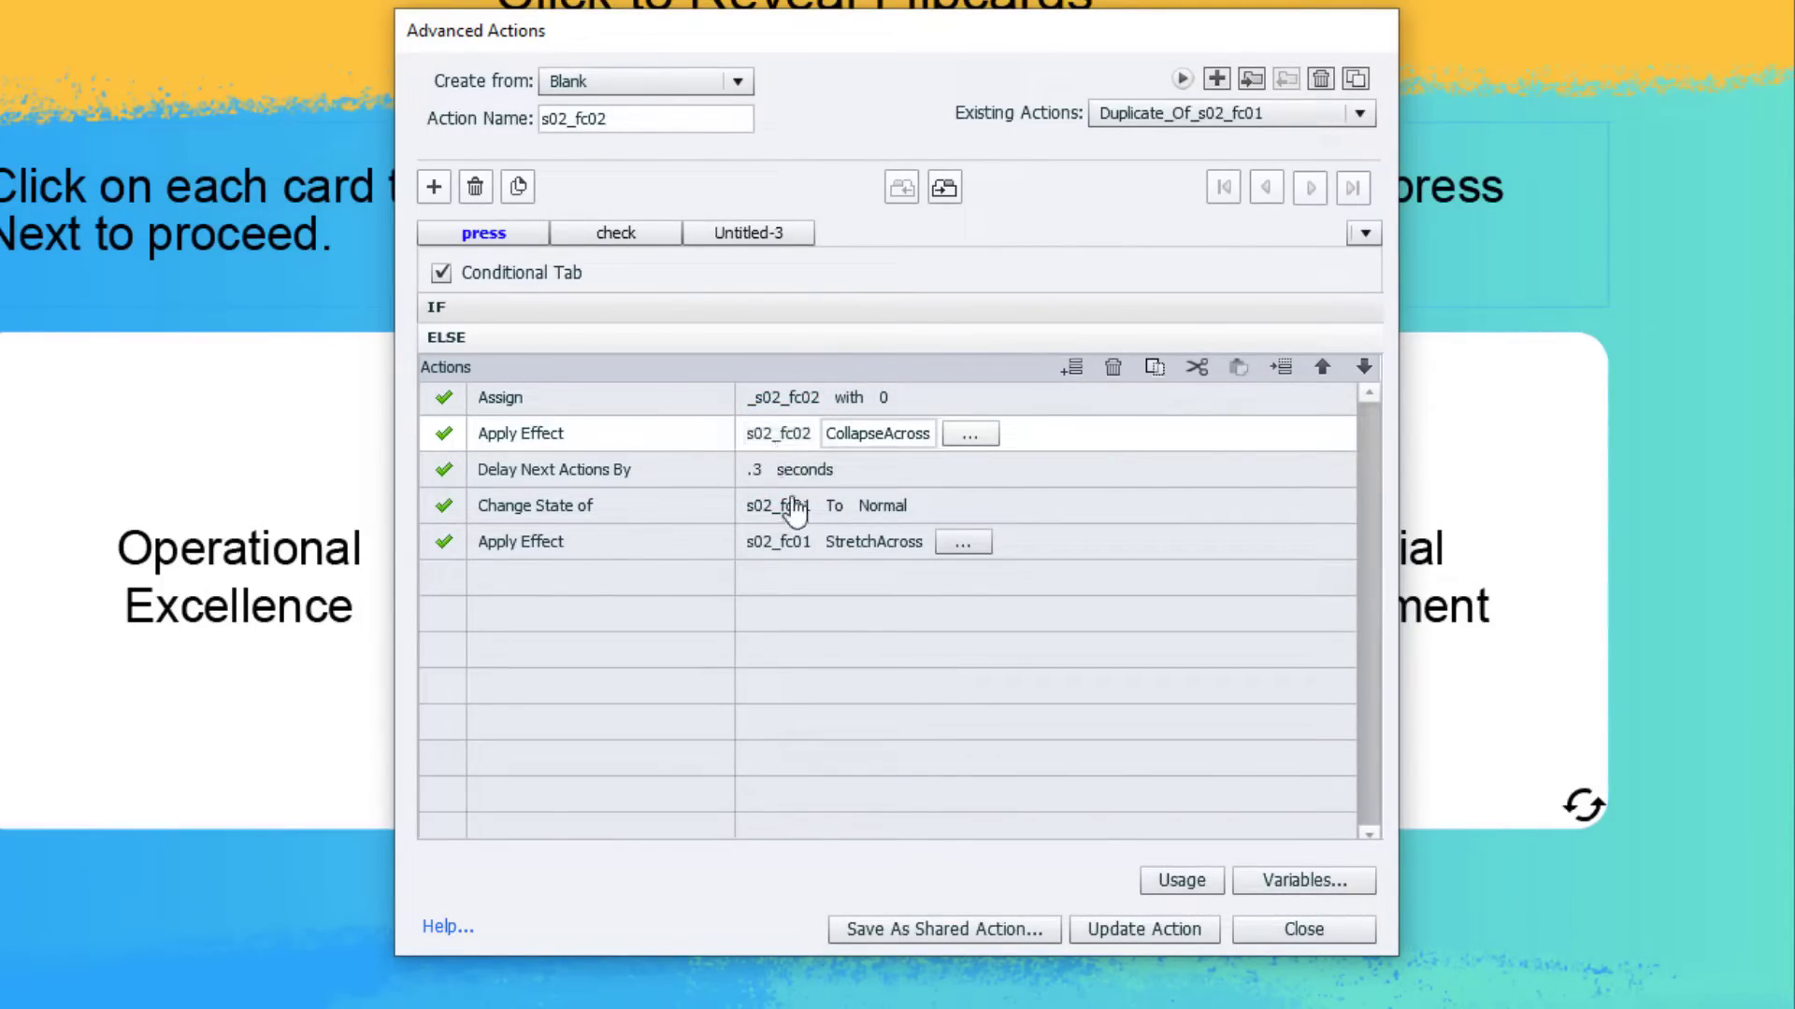
Set the Change State action in the ELSE branch to change s02_fc02 to Normal.
{"action": "left_click", "coordinate": [793, 506]}
{"action": "type", "text": "fc02"}
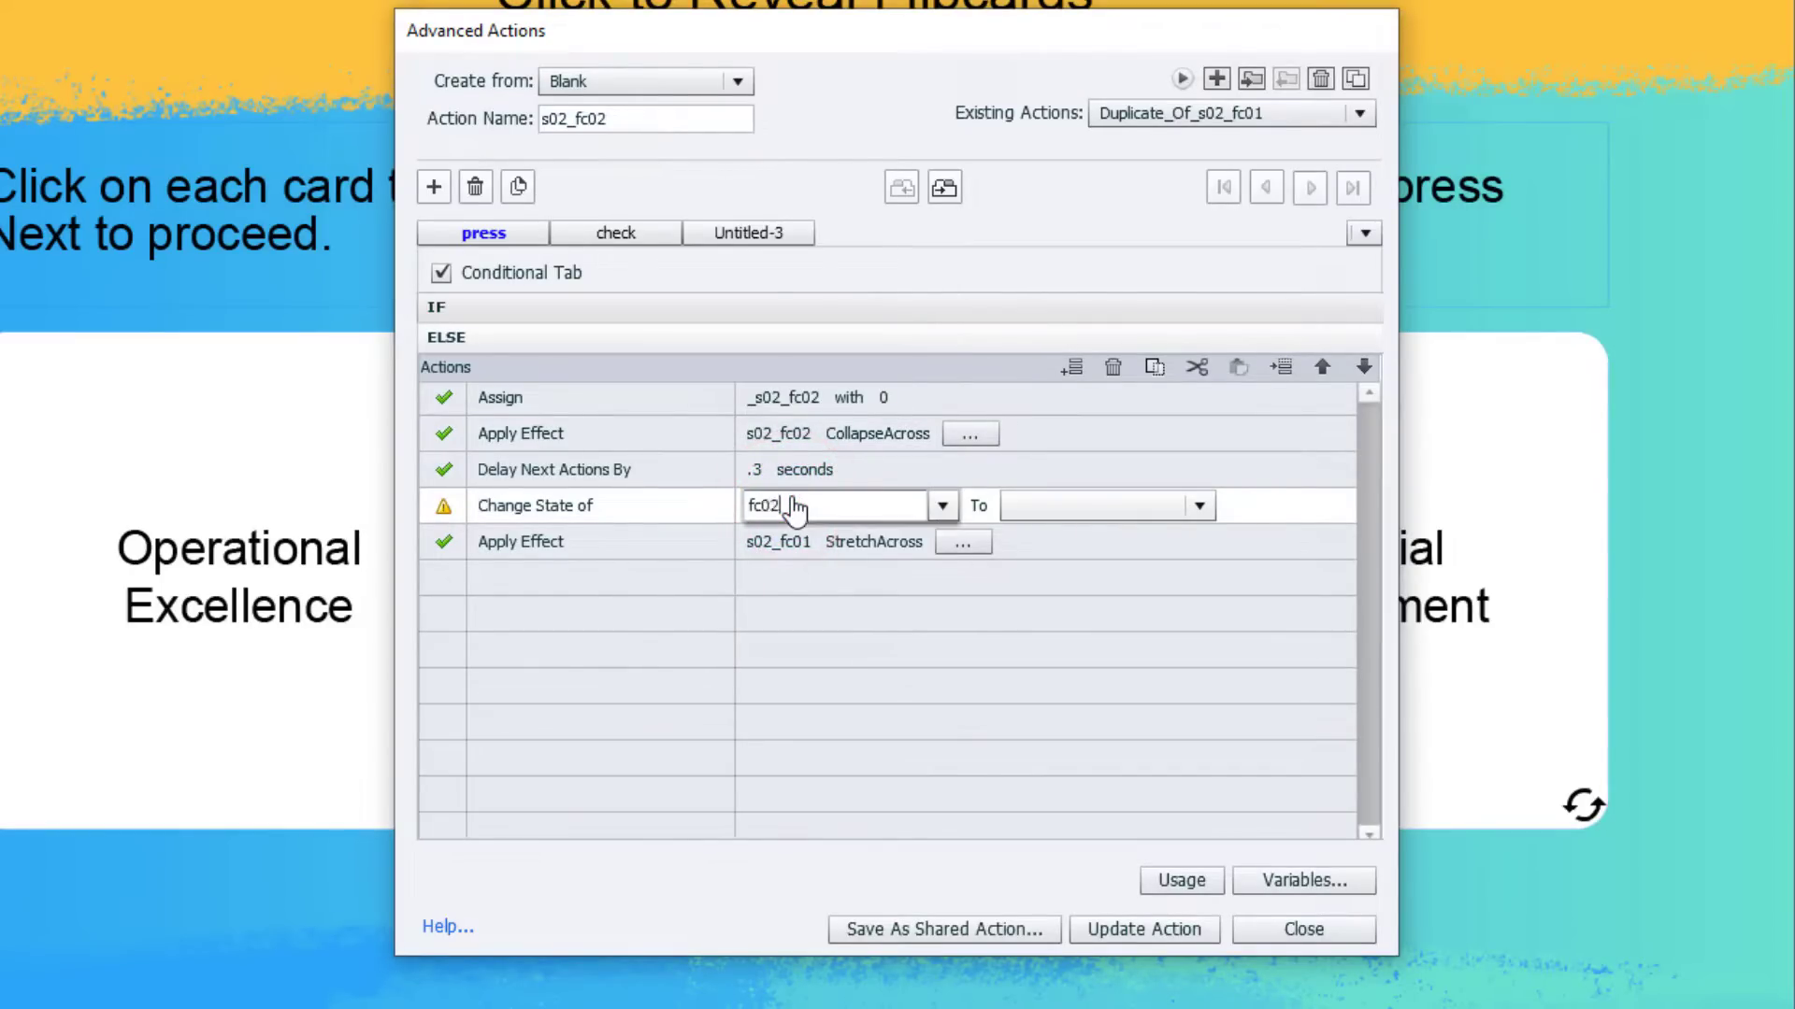
{"action": "key", "text": "Down"}
{"action": "key", "text": "Return"}
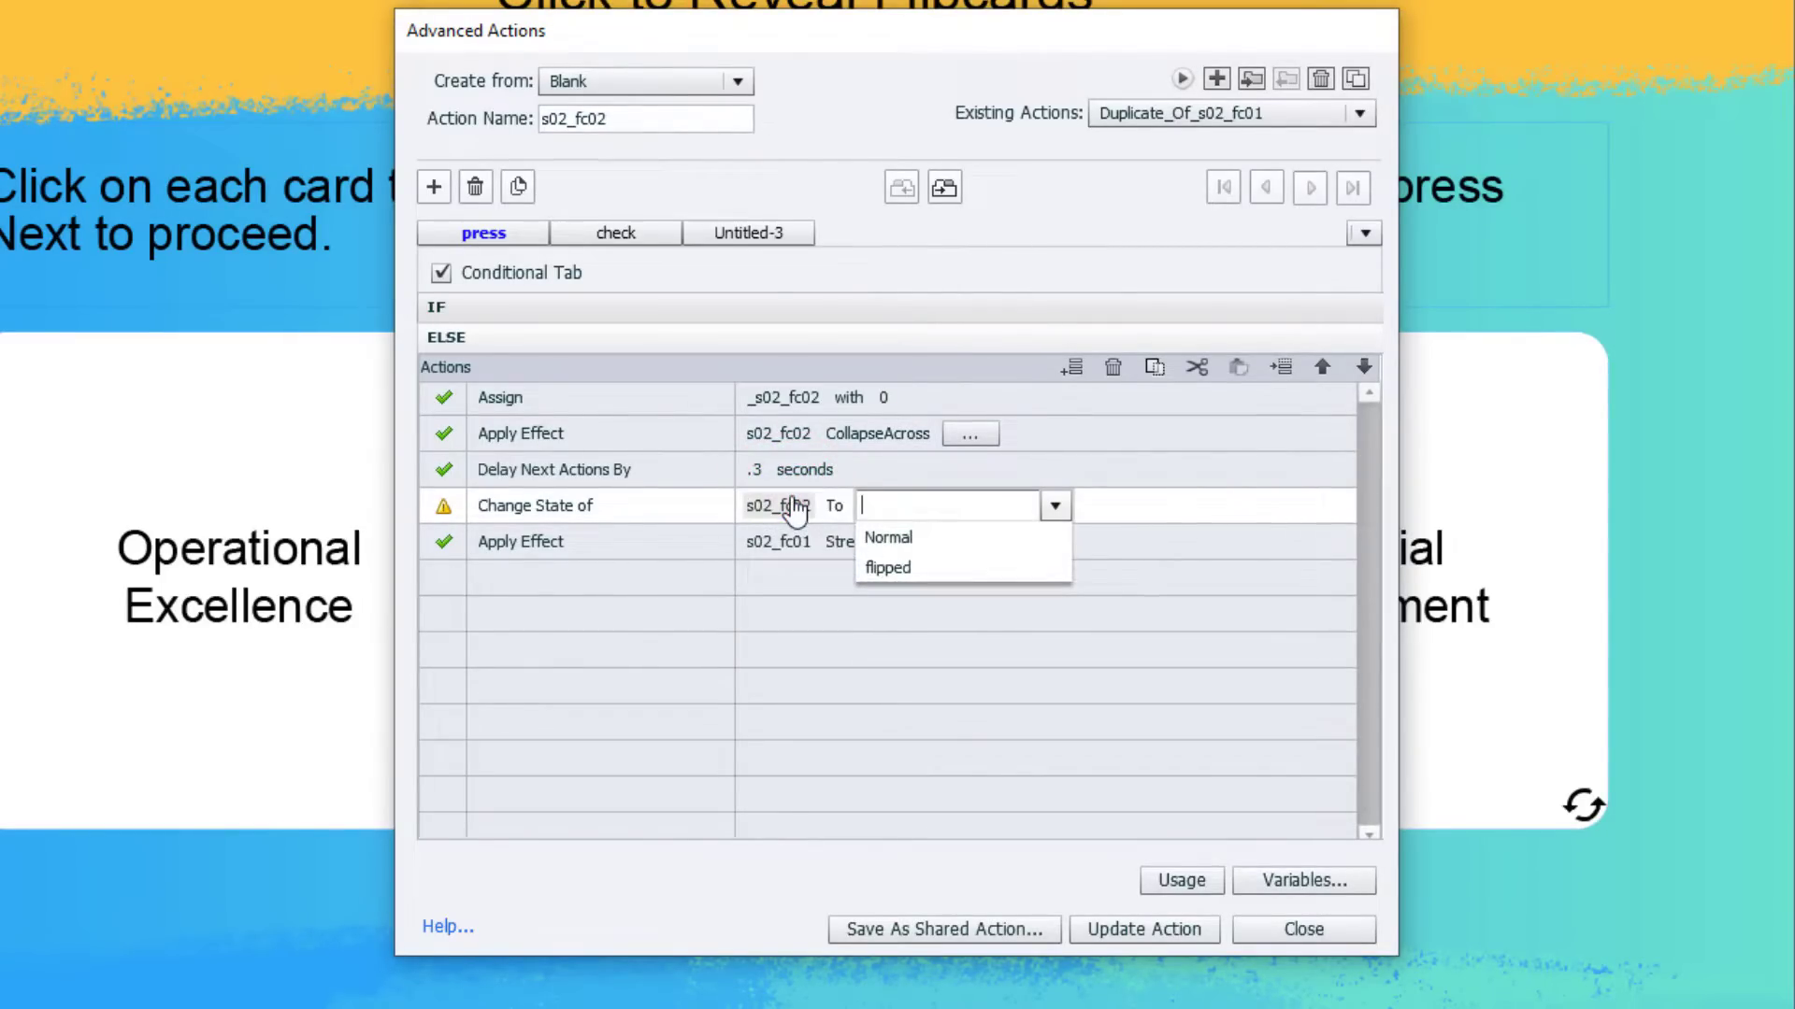
{"action": "left_click", "coordinate": [928, 531]}
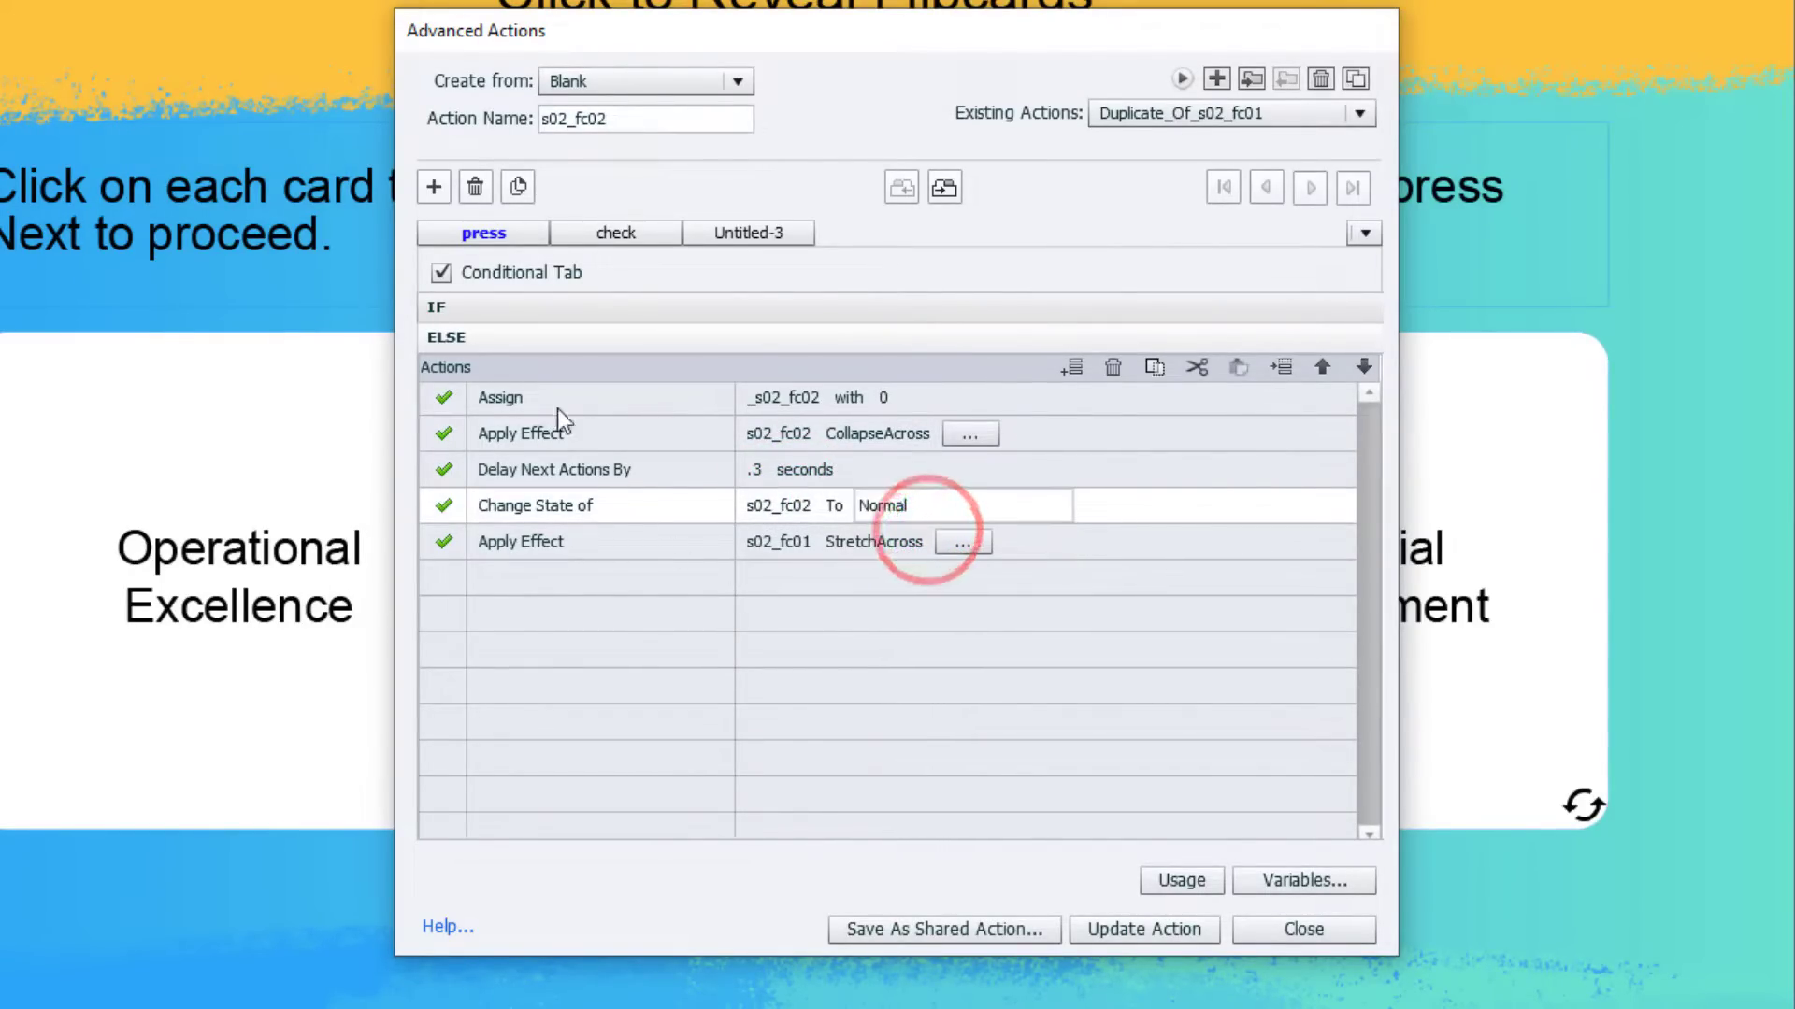
Retarget the ELSE branch's StretchAcross effect to s02_fc02 and save the update to the s02_fc02 advanced action.
{"action": "left_click", "coordinate": [778, 543]}
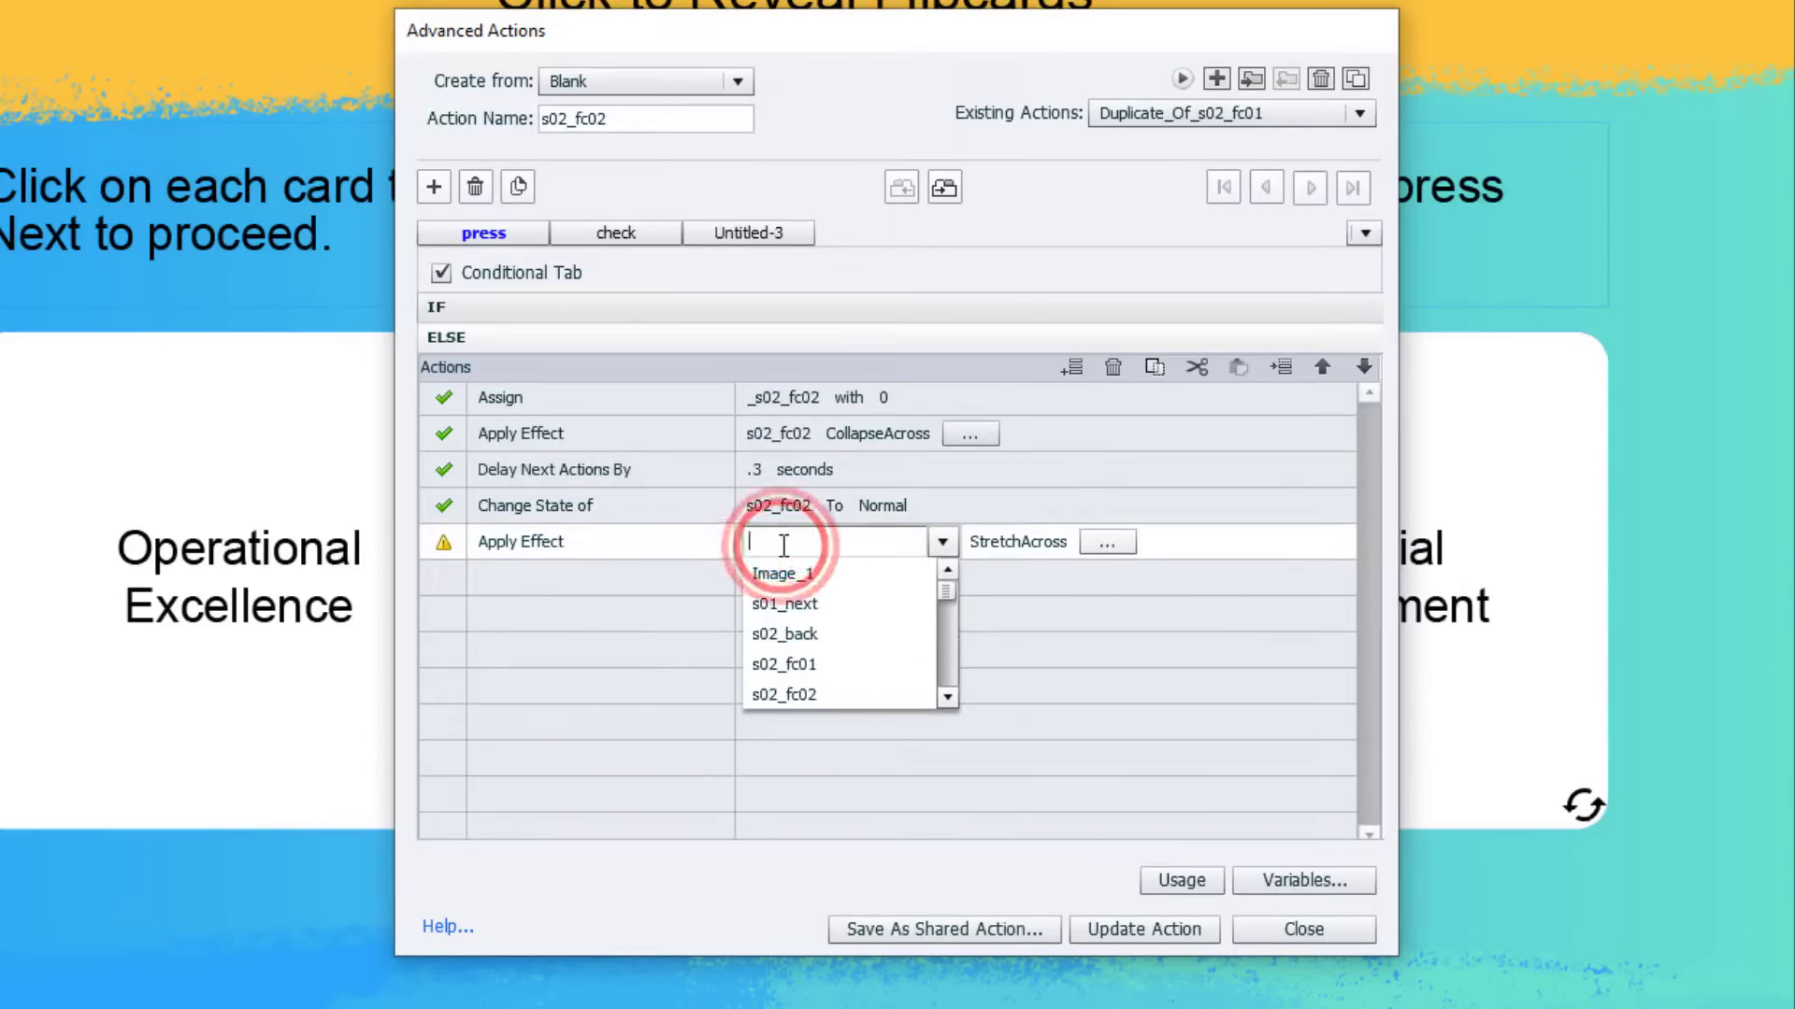
{"action": "type", "text": "fc02"}
{"action": "key", "text": "Down"}
{"action": "key", "text": "Return"}
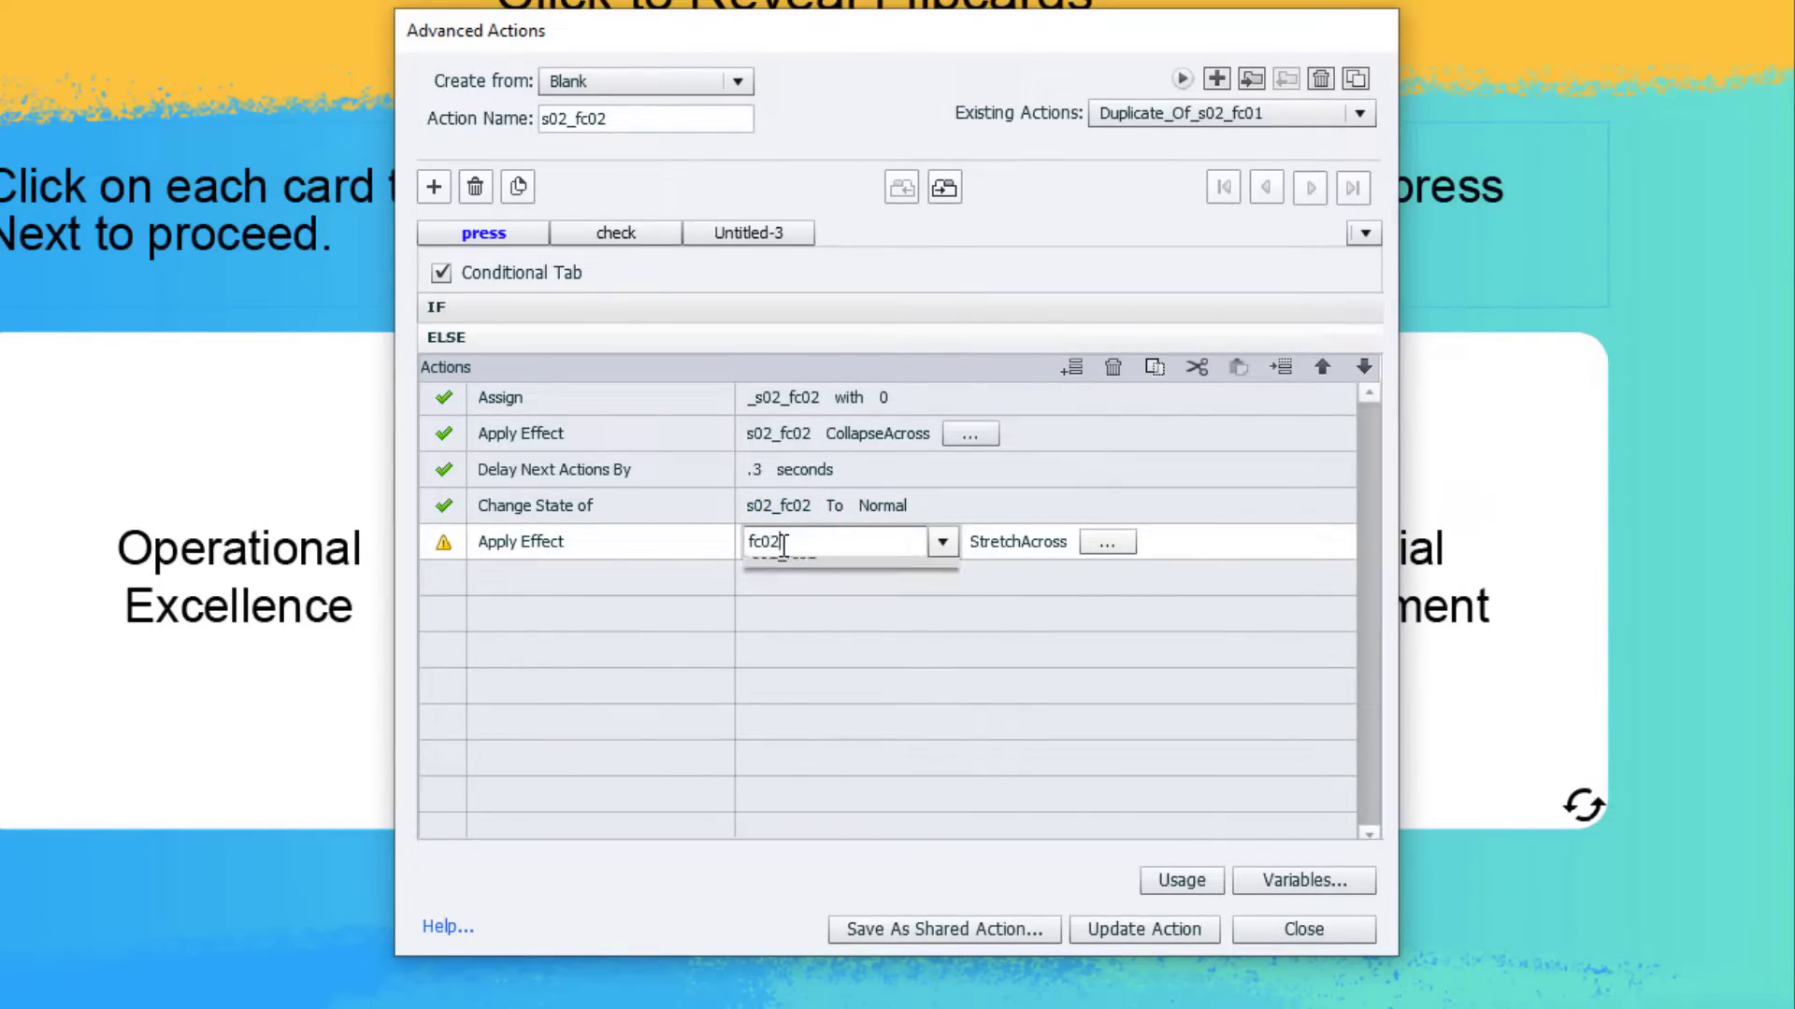
{"action": "left_click", "coordinate": [1123, 926]}
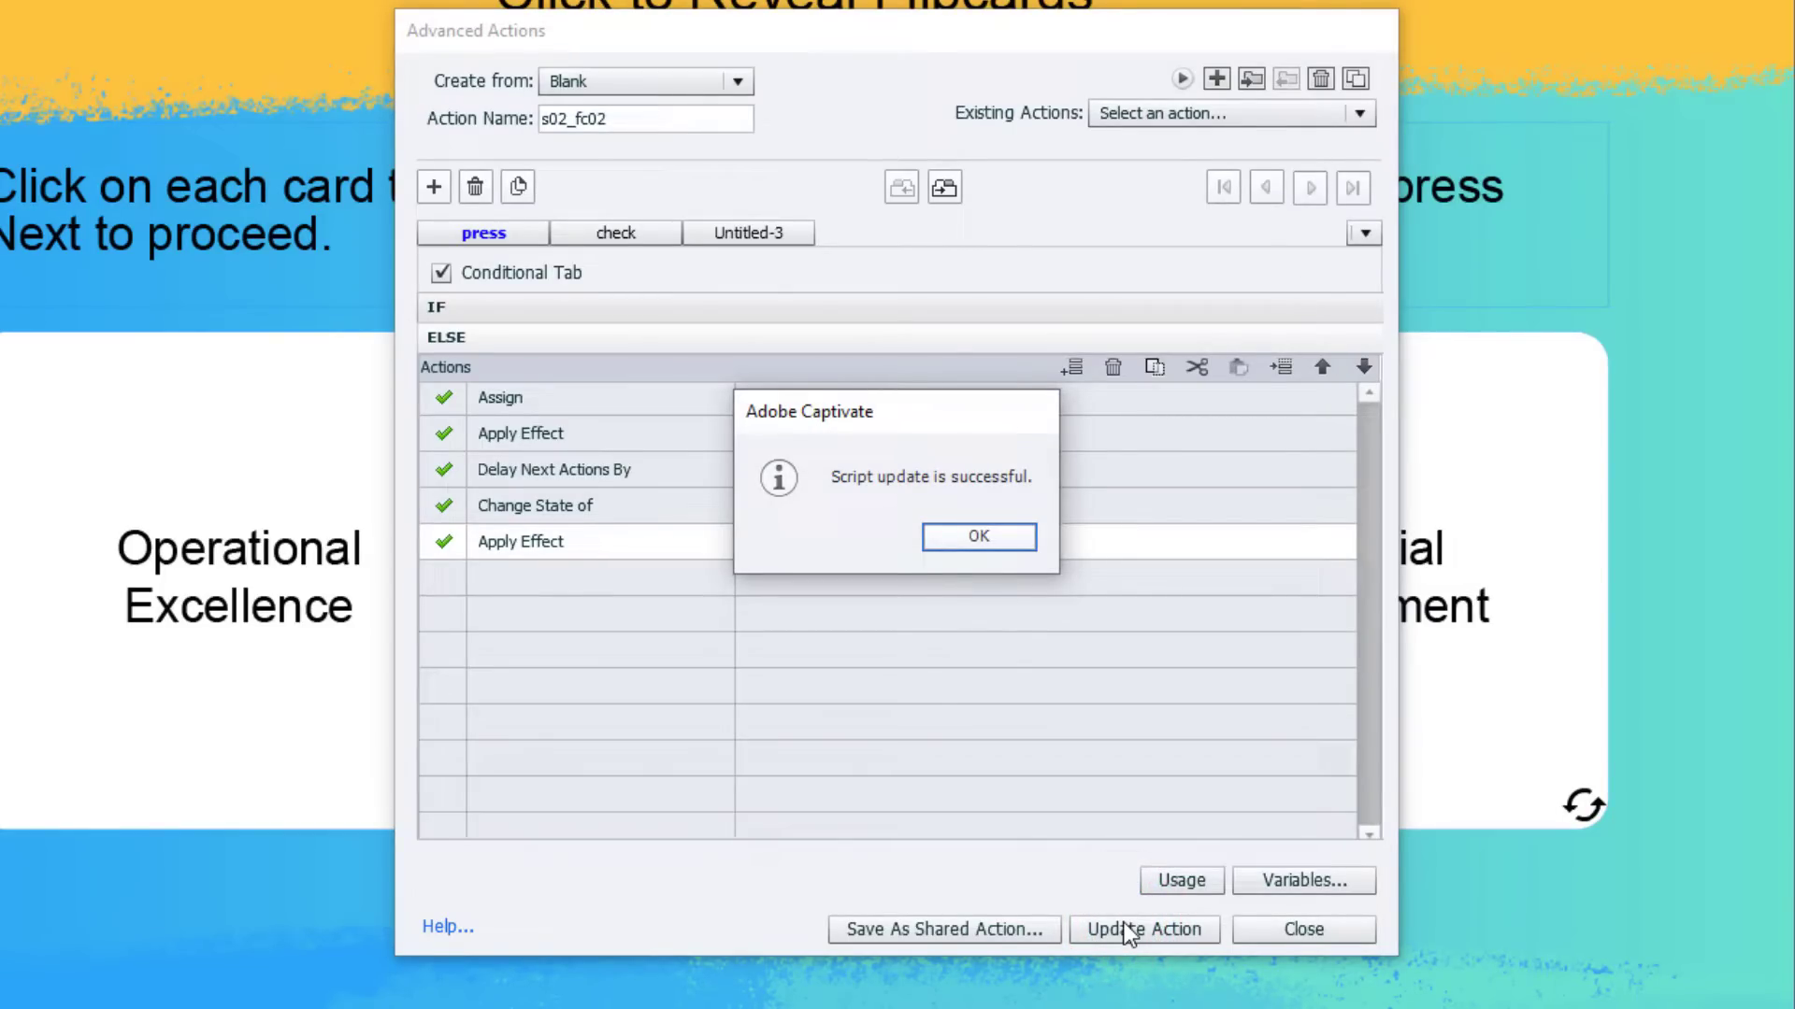
{"action": "left_click", "coordinate": [981, 538]}
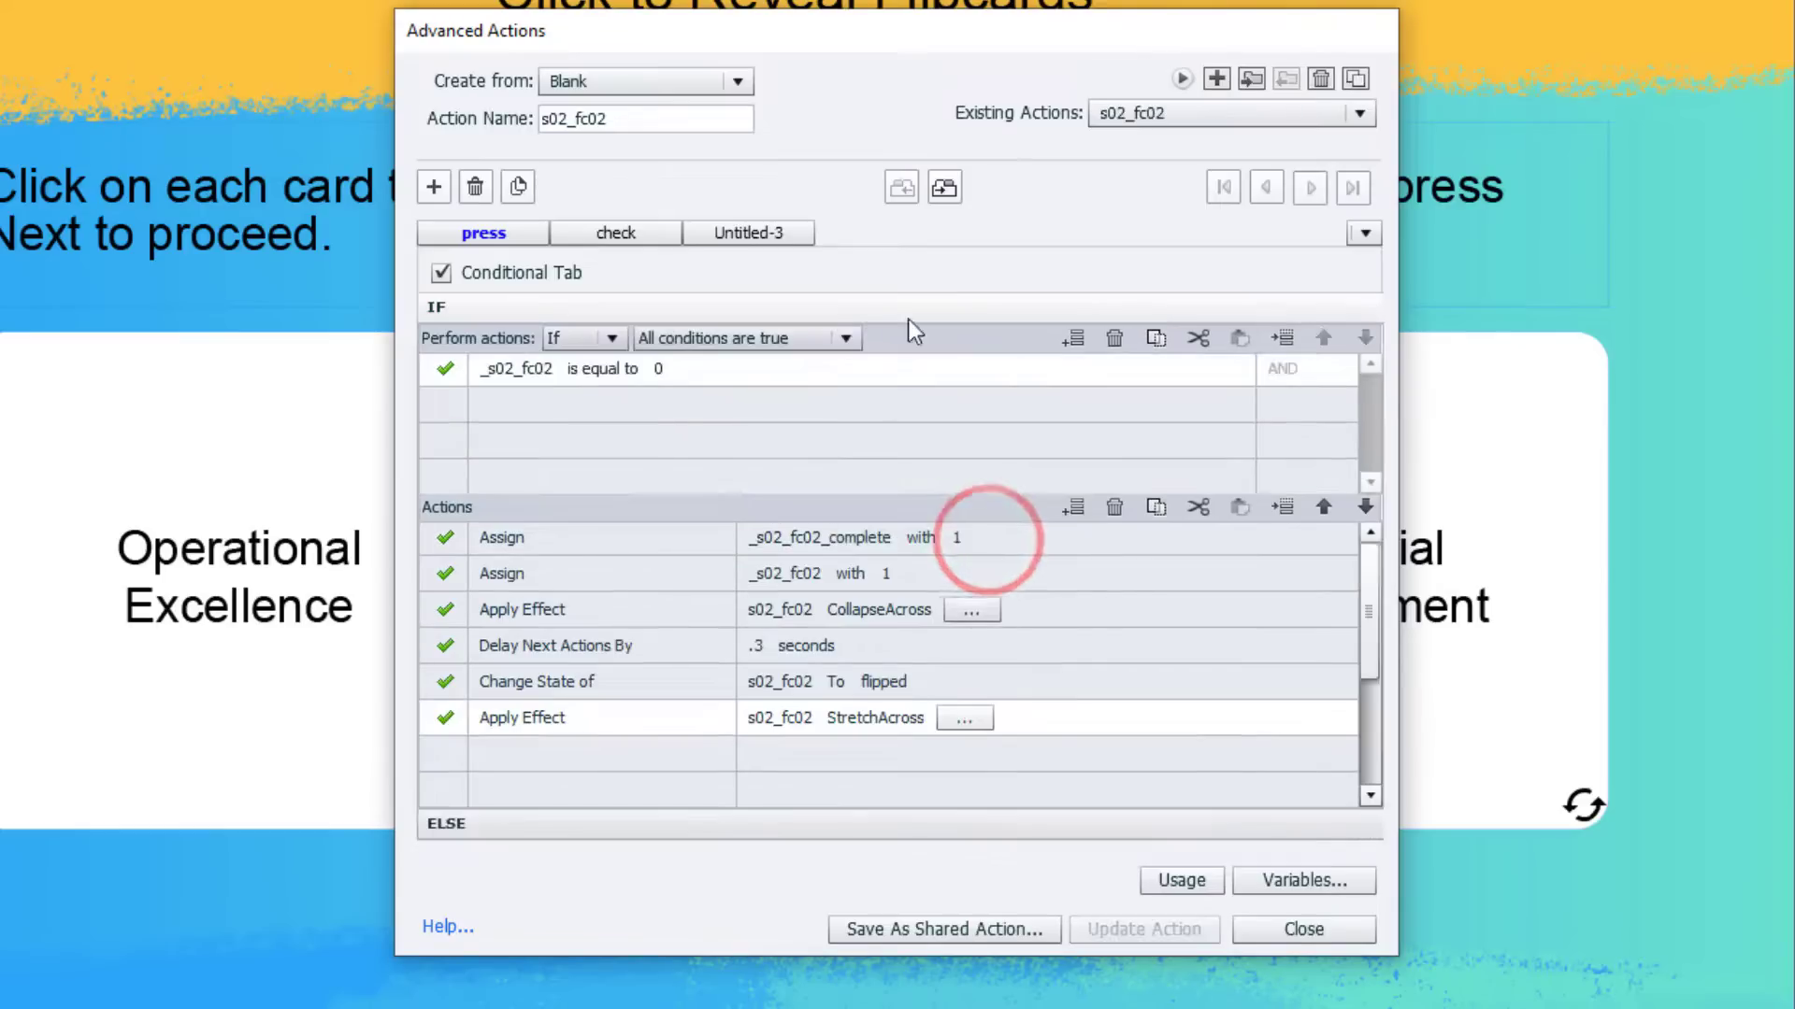
Duplicate the s02_fc02 advanced action and change the copy's action name to s02_fc03.
{"action": "left_click", "coordinate": [1355, 79]}
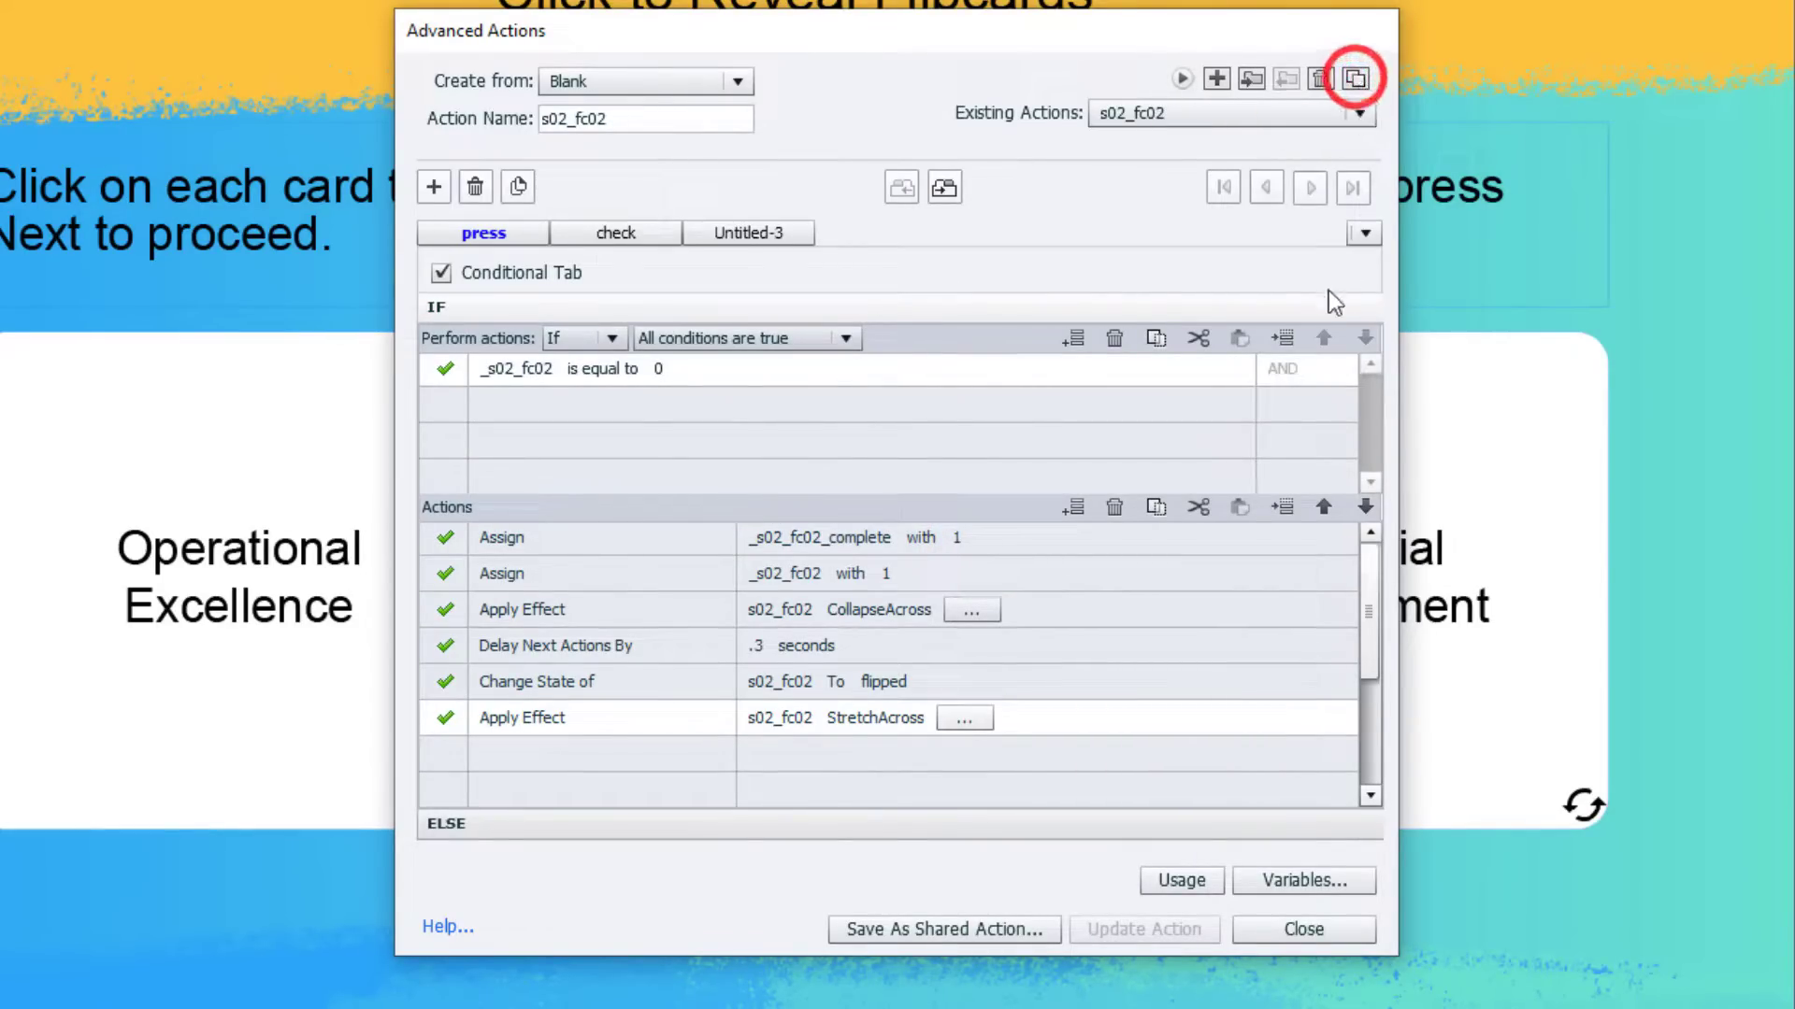
{"action": "left_click", "coordinate": [734, 117]}
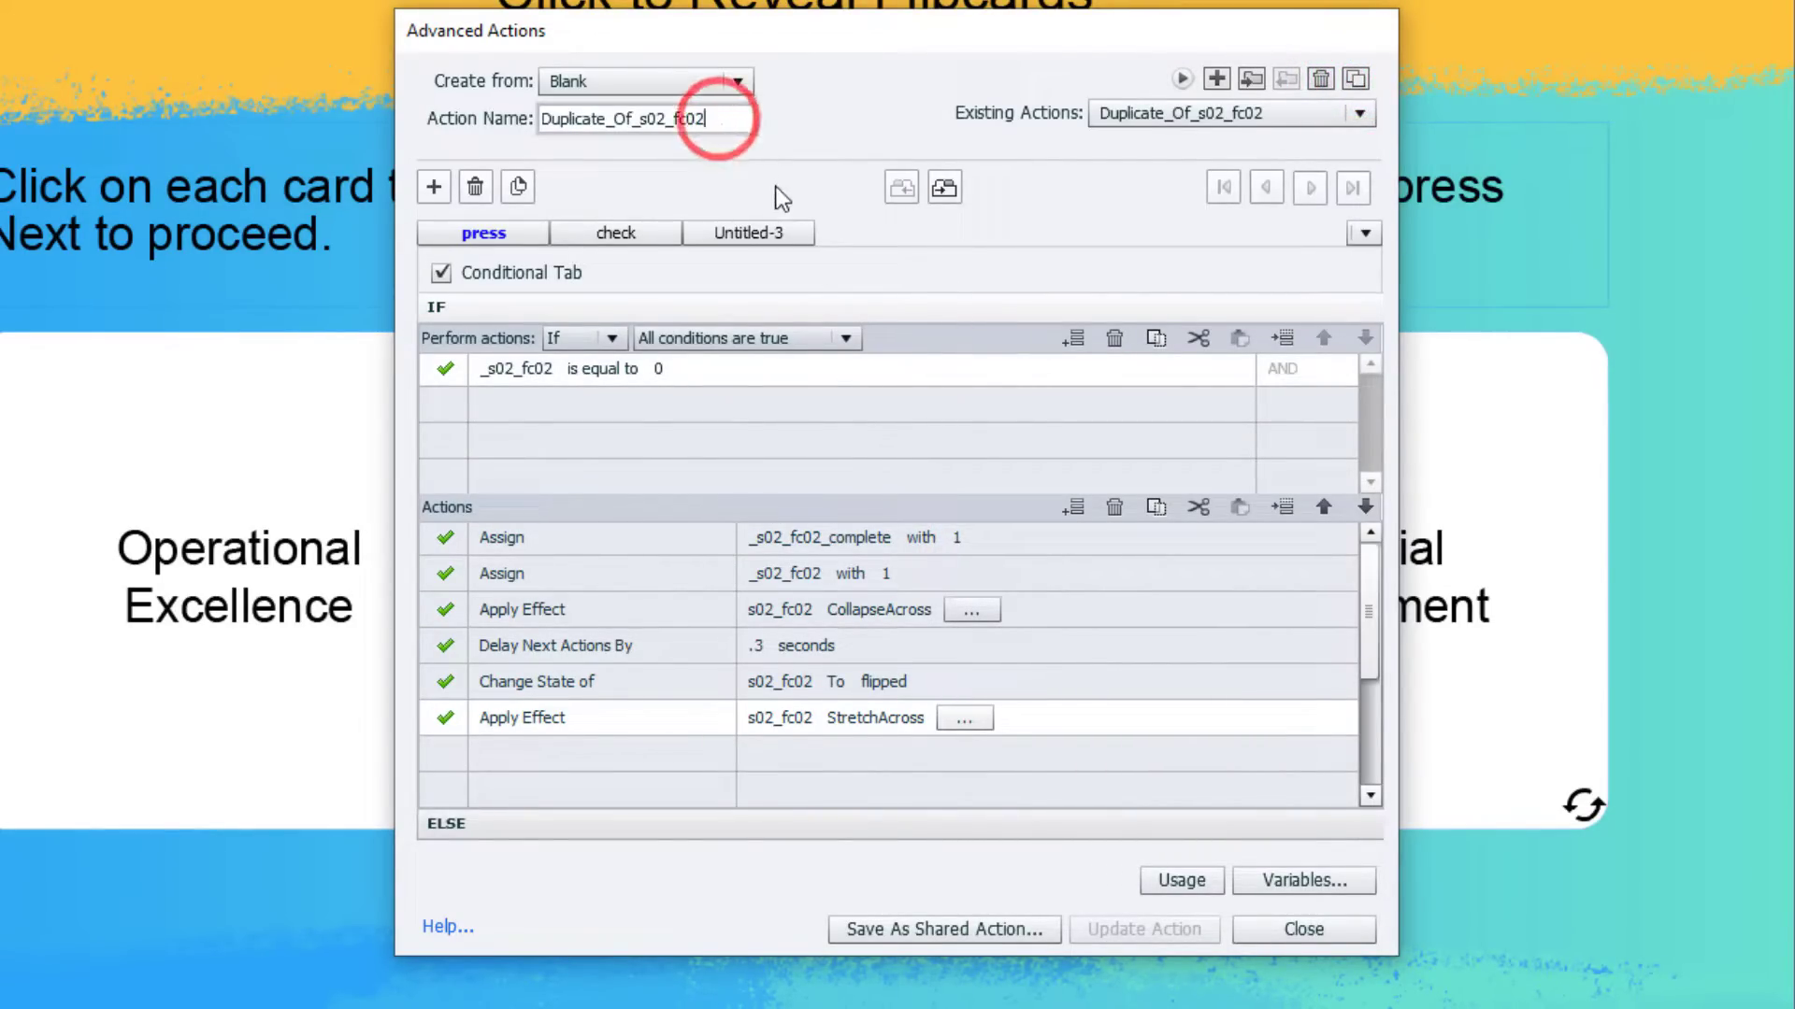
{"action": "key", "text": "BackSpace"}
{"action": "type", "text": "3"}
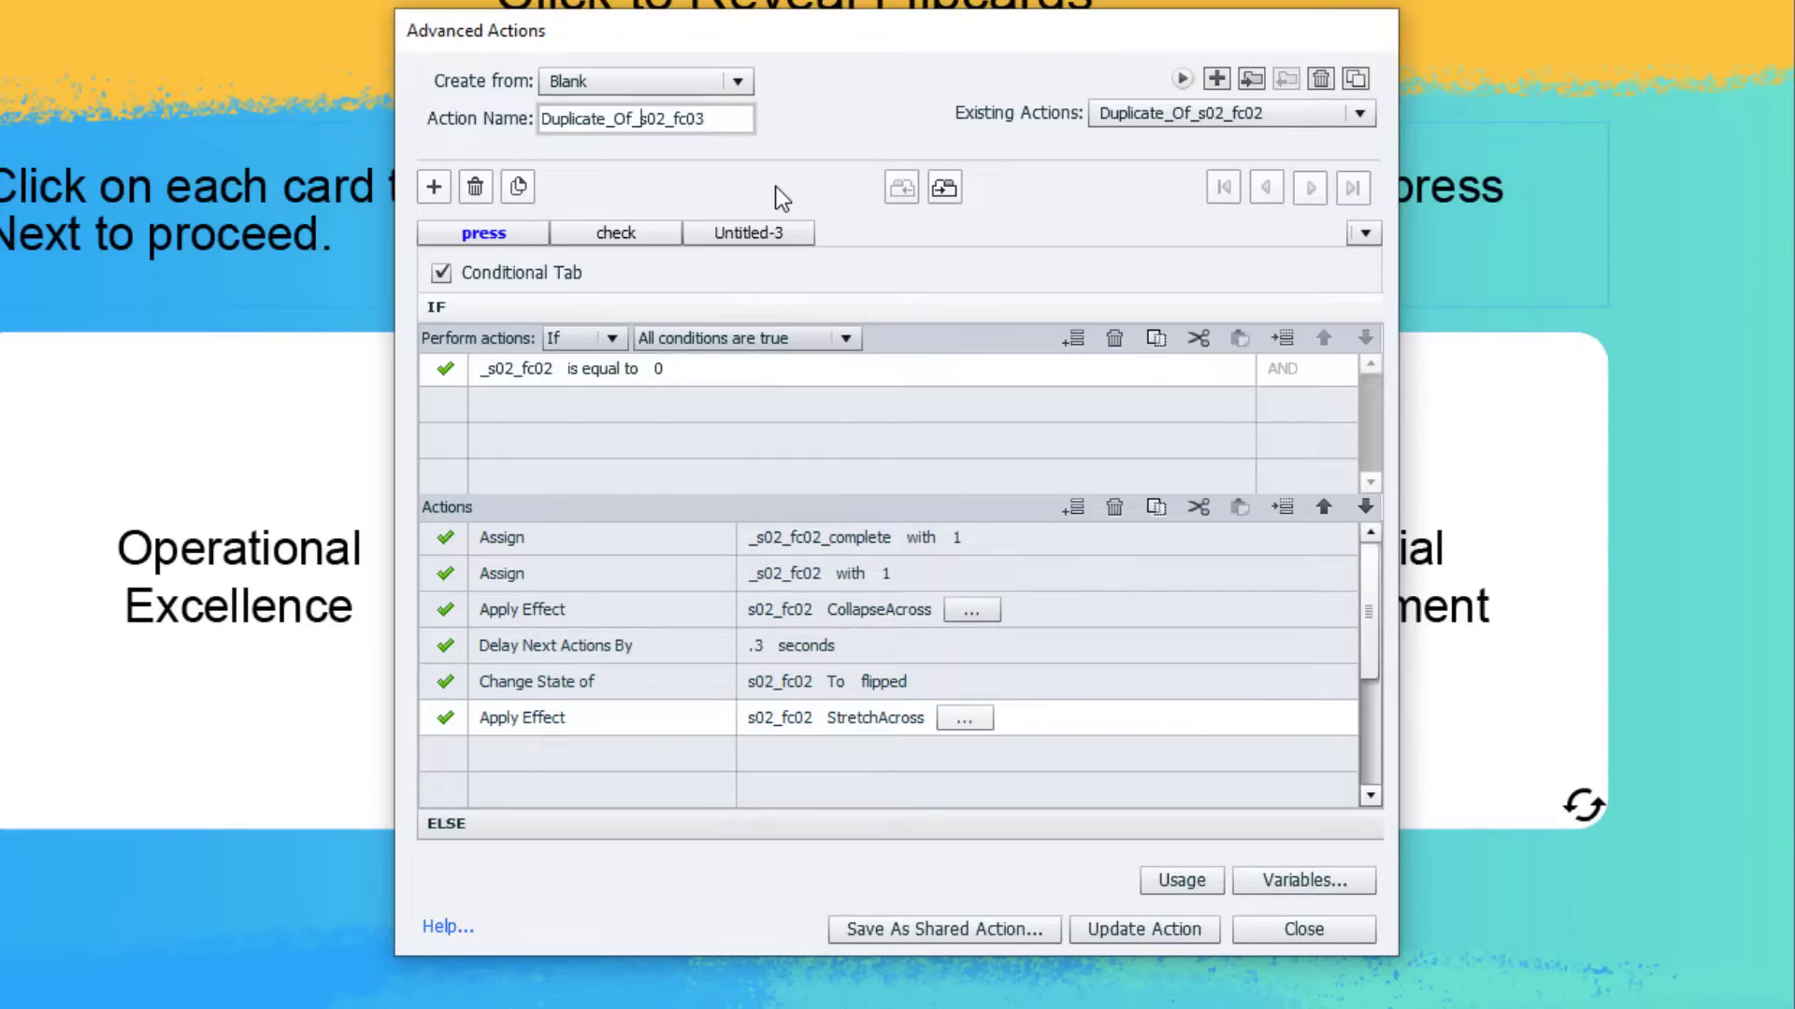
{"action": "key", "text": "BackSpace"}
{"action": "key", "text": "BackSpace"}
{"action": "key", "text": "BackSpace"}
{"action": "key", "text": "BackSpace"}
{"action": "key", "text": "BackSpace"}
{"action": "key", "text": "BackSpace"}
{"action": "key", "text": "BackSpace"}
{"action": "key", "text": "BackSpace"}
{"action": "key", "text": "BackSpace"}
{"action": "key", "text": "BackSpace"}
{"action": "key", "text": "BackSpace"}
{"action": "key", "text": "BackSpace"}
{"action": "key", "text": "BackSpace"}
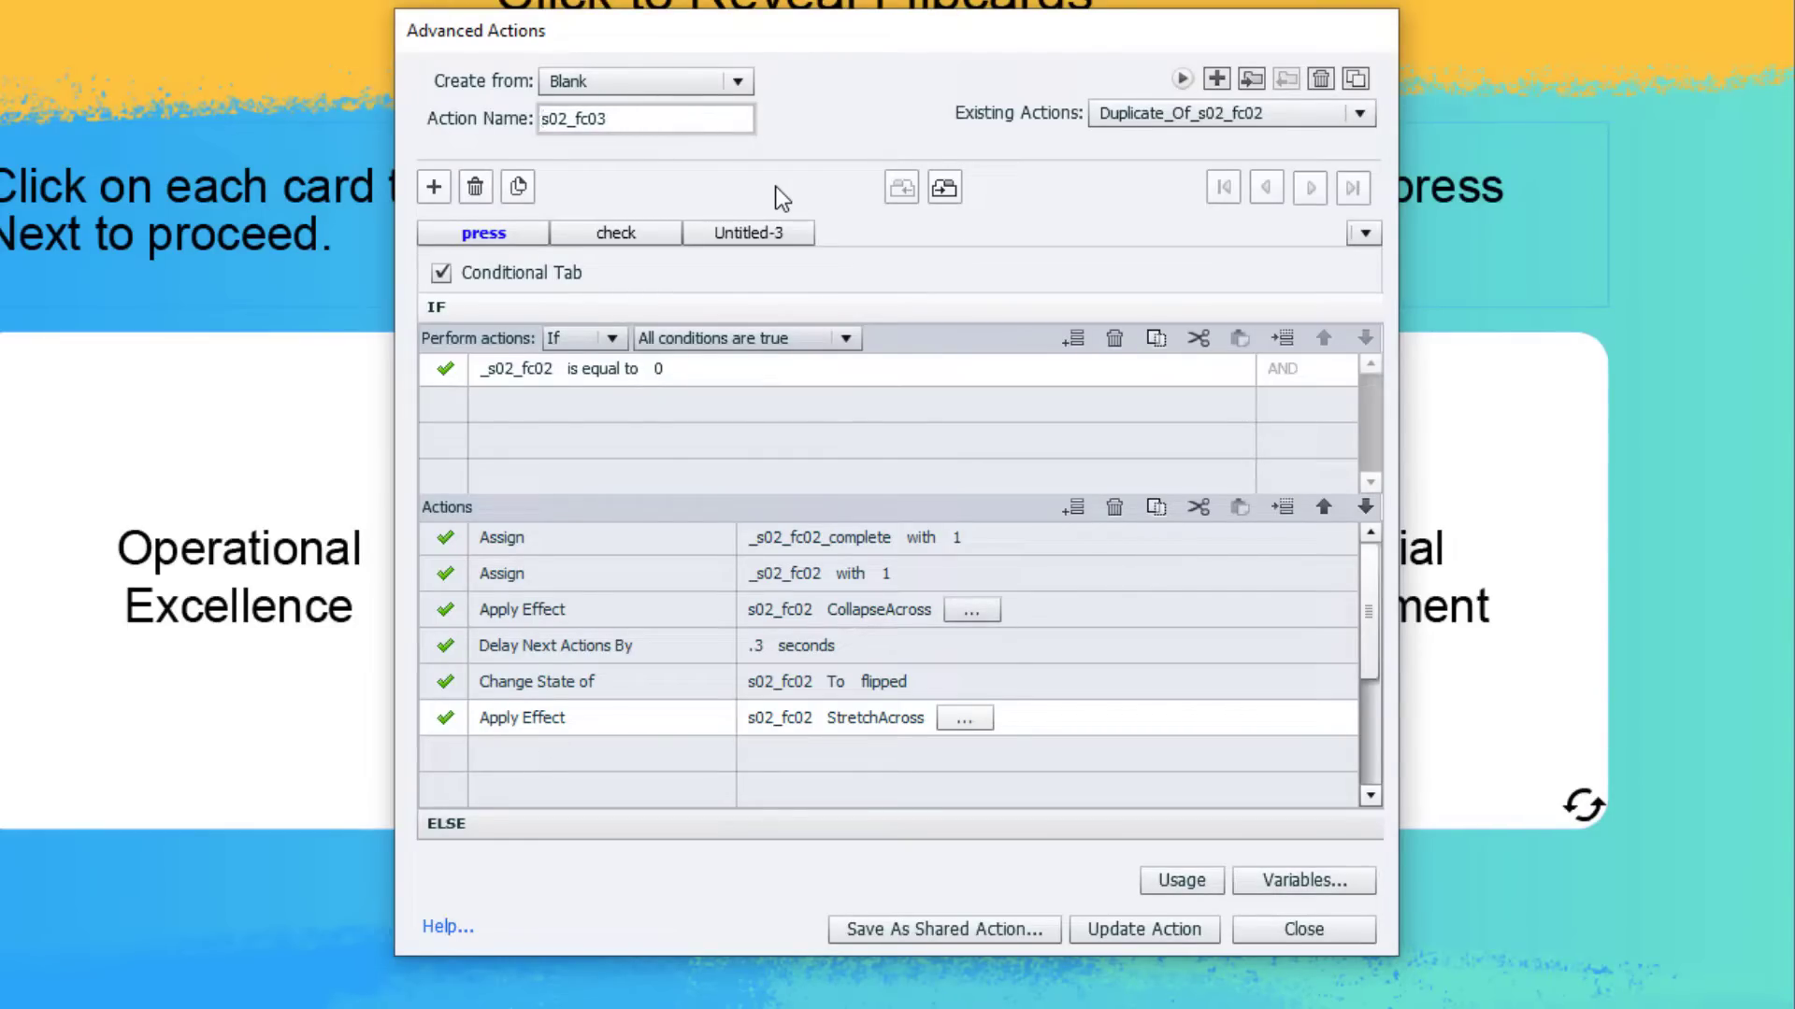
Change the variable in the IF condition of s02_fc03's press decision to _s02_fc03.
{"action": "left_click", "coordinate": [509, 372]}
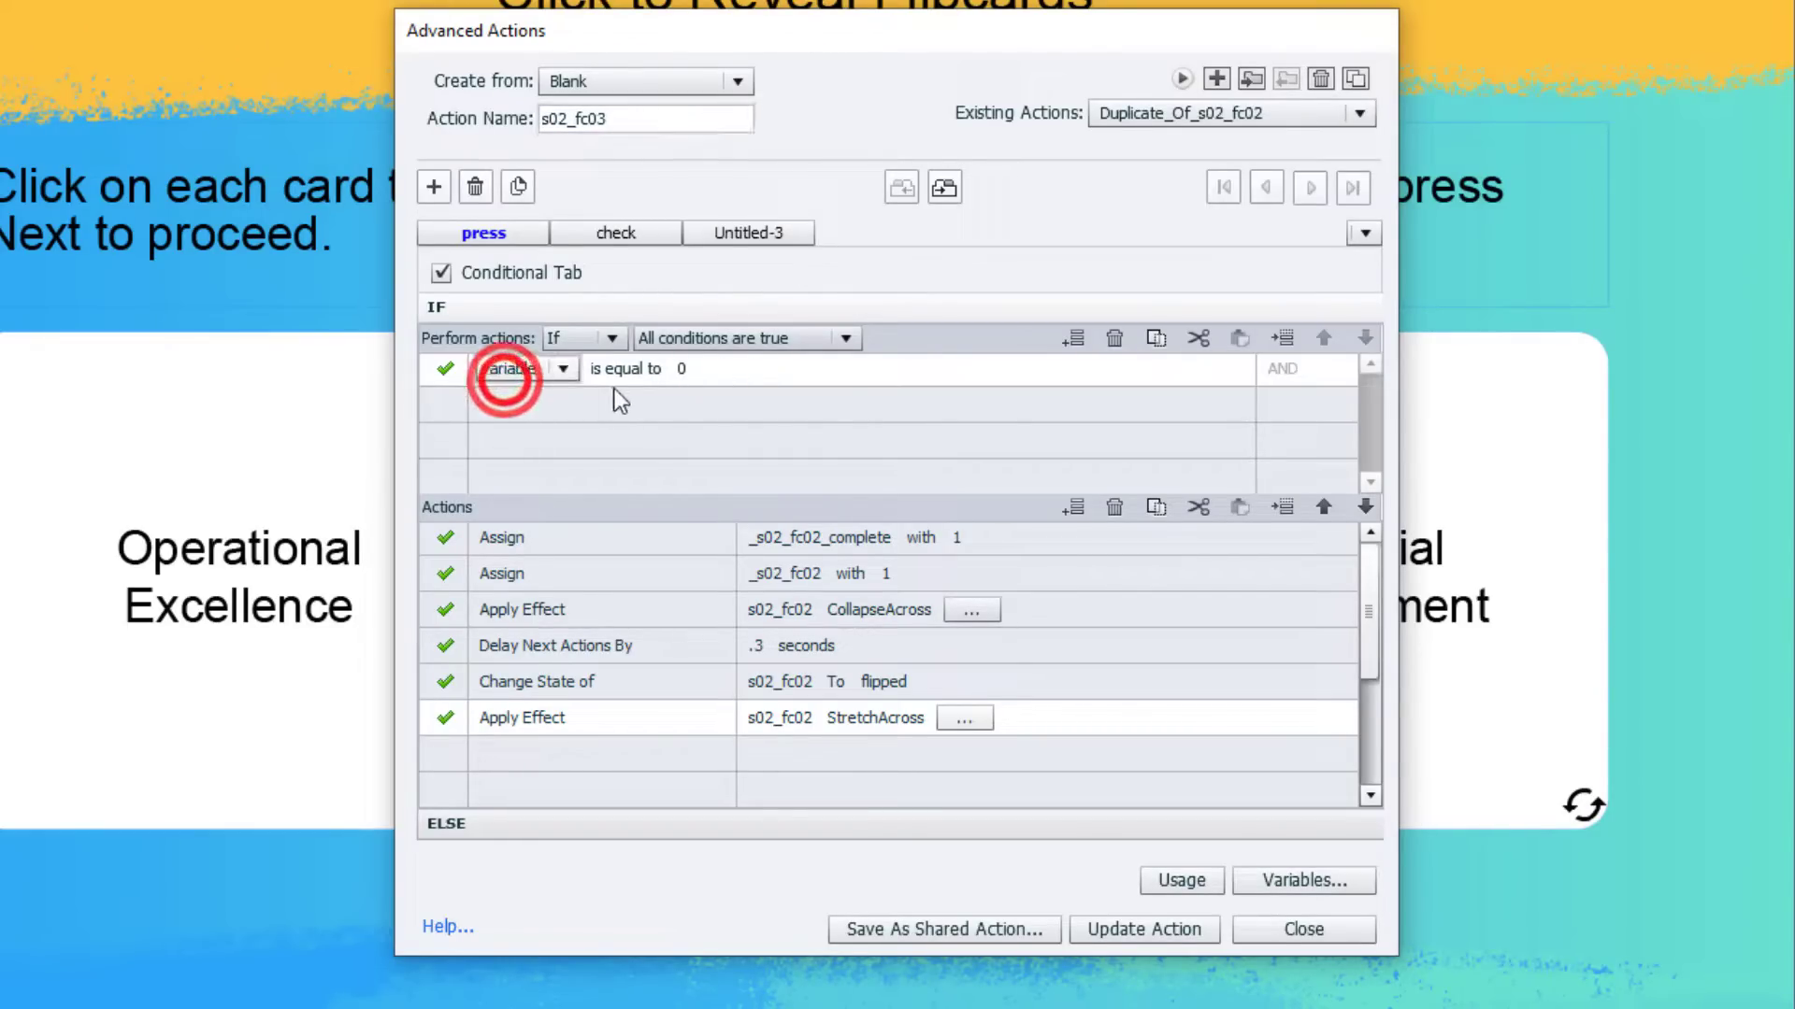
{"action": "left_click", "coordinate": [560, 369]}
{"action": "left_click", "coordinate": [542, 396]}
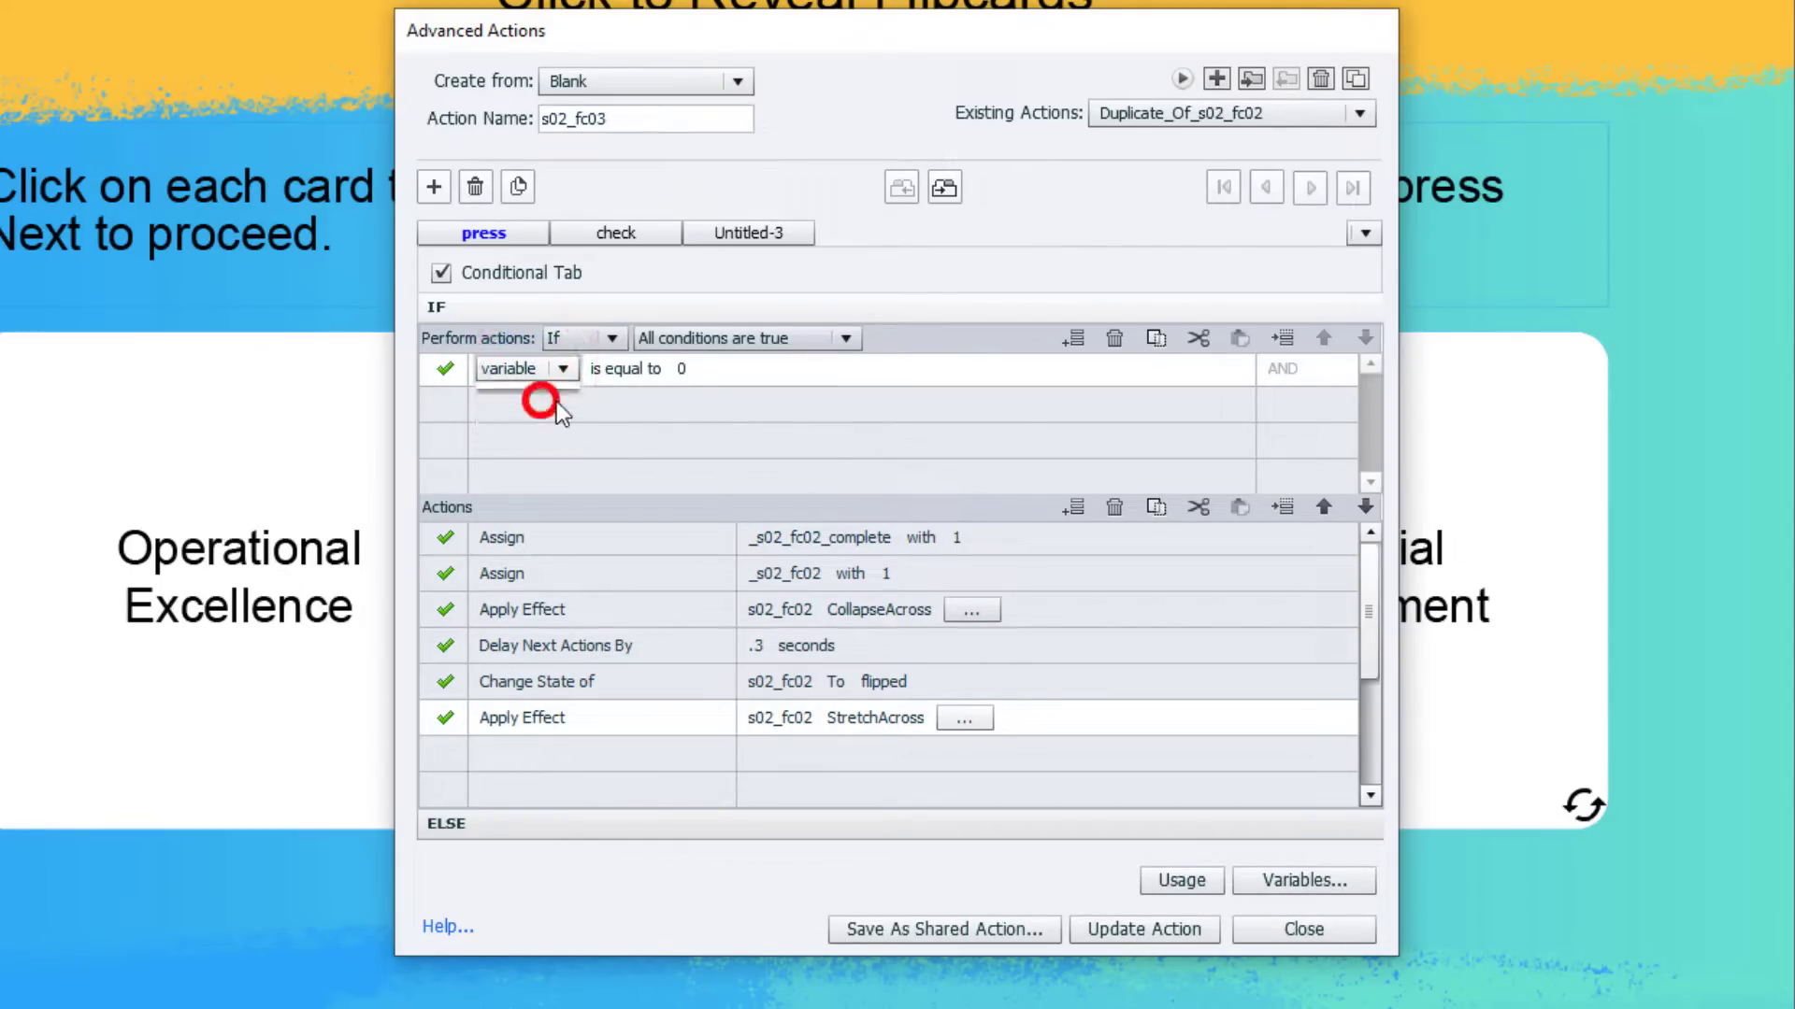
{"action": "type", "text": "fc03"}
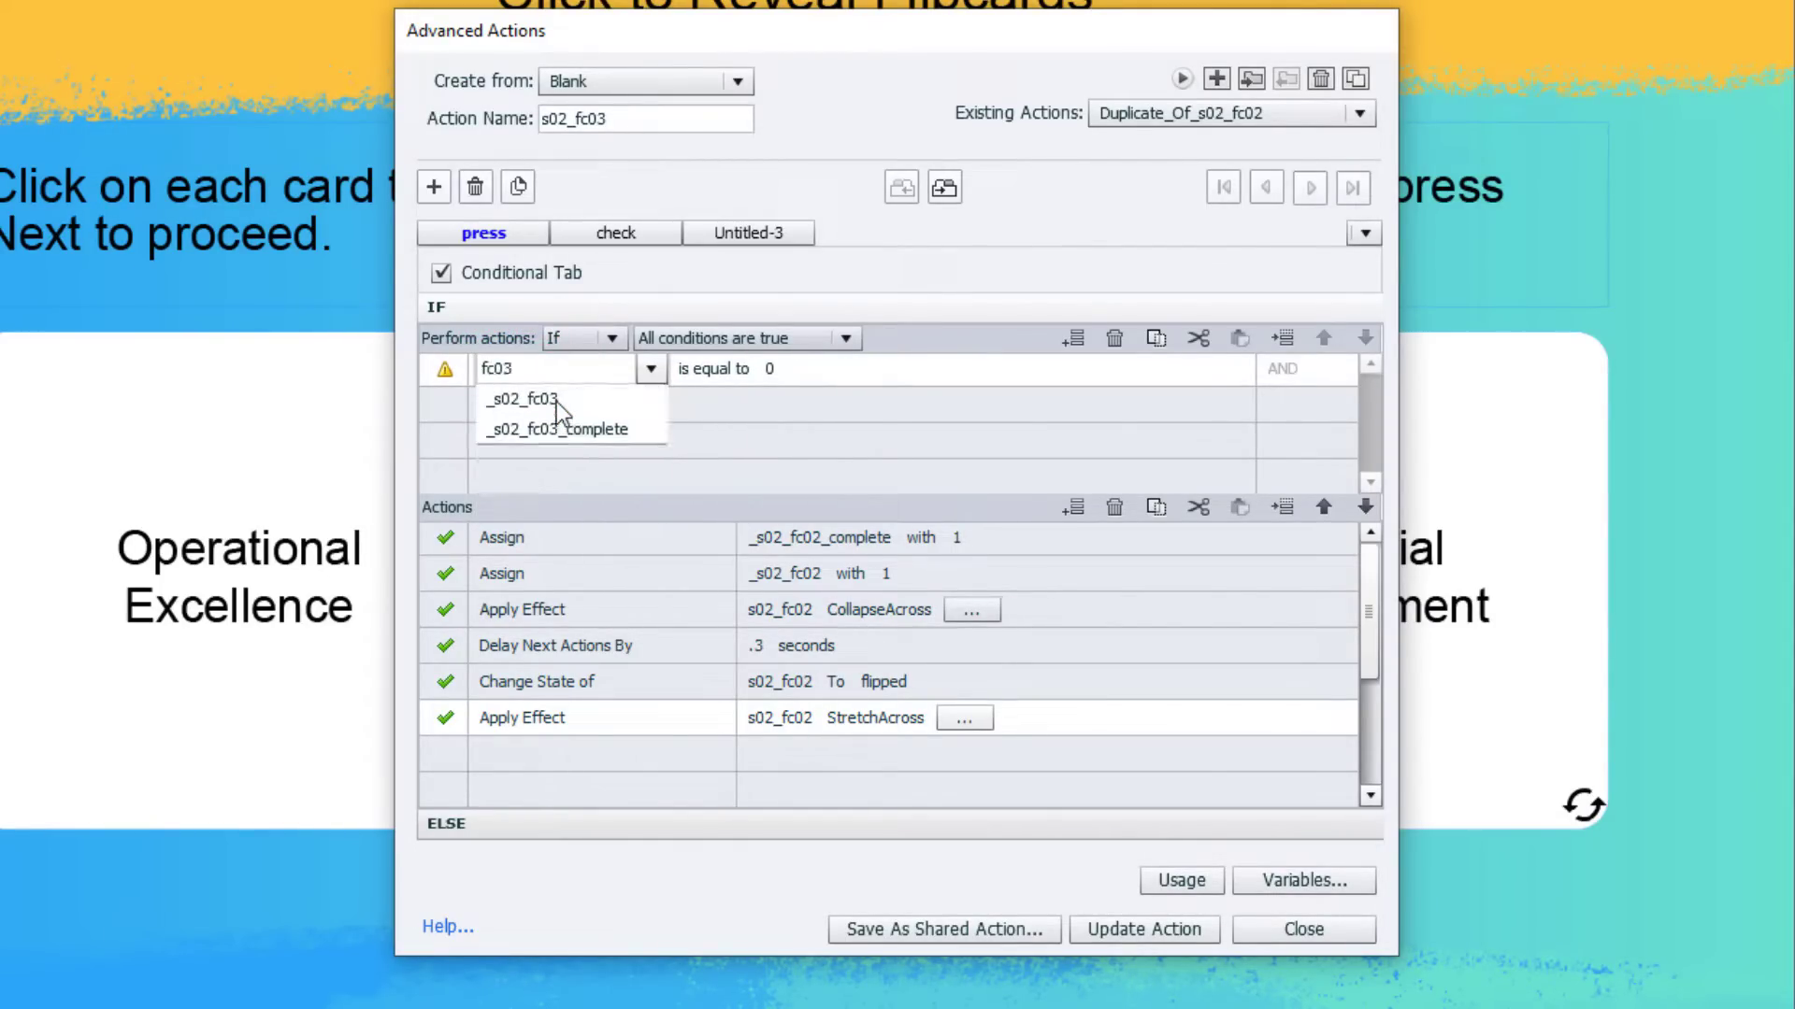
{"action": "left_click", "coordinate": [523, 400]}
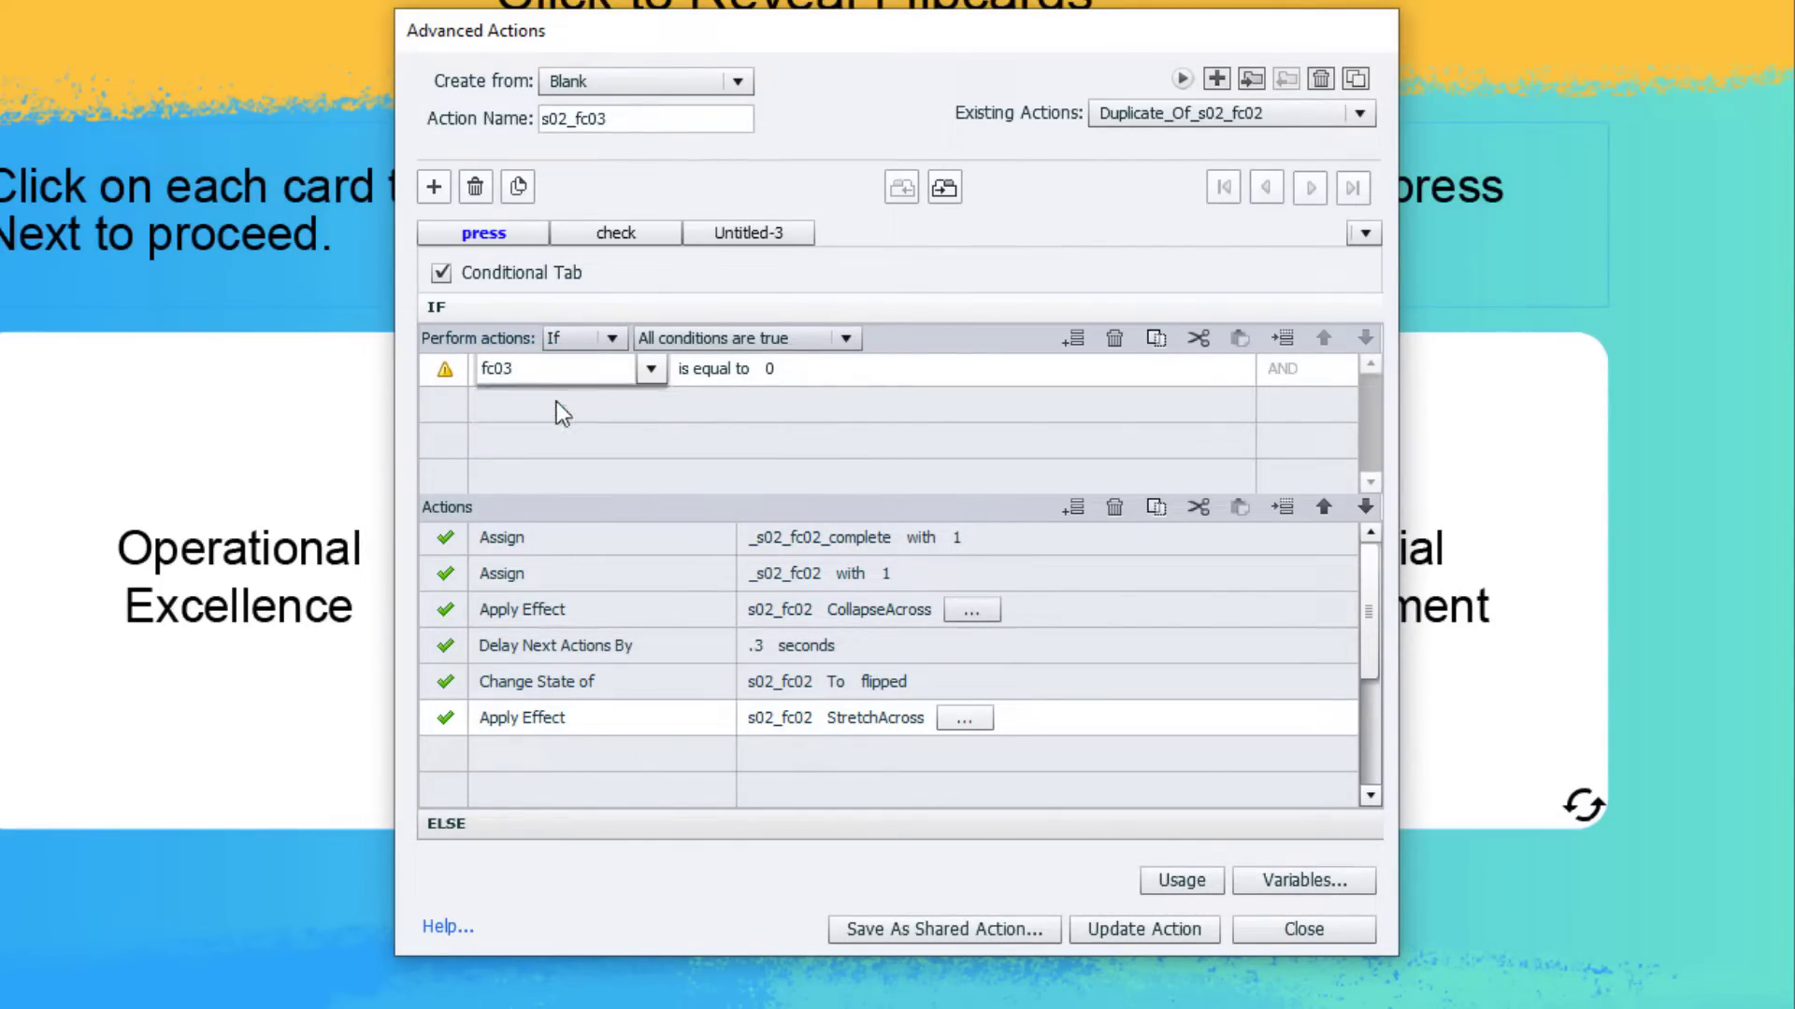
Change the variable in the first Assign action of the IF branch to _s02_fc03_complete.
{"action": "left_click", "coordinate": [819, 538]}
{"action": "type", "text": "fc03"}
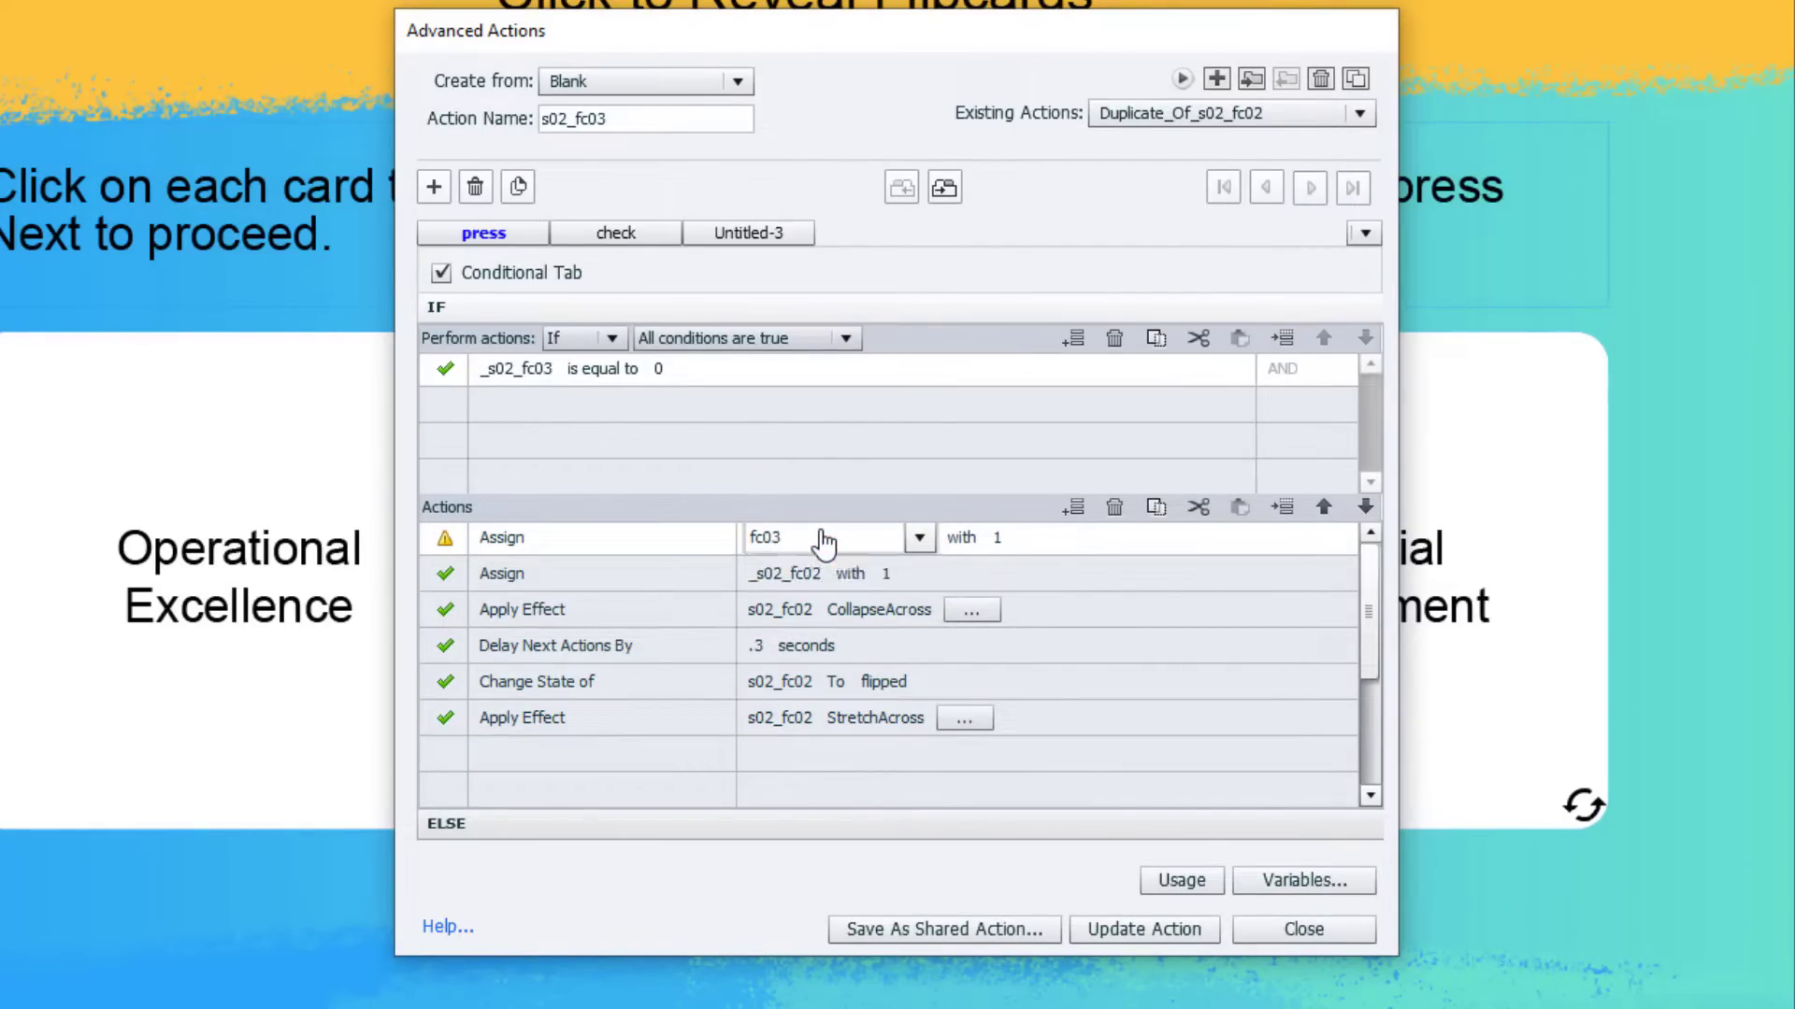
{"action": "key", "text": "Down"}
{"action": "key", "text": "Down"}
{"action": "key", "text": "Return"}
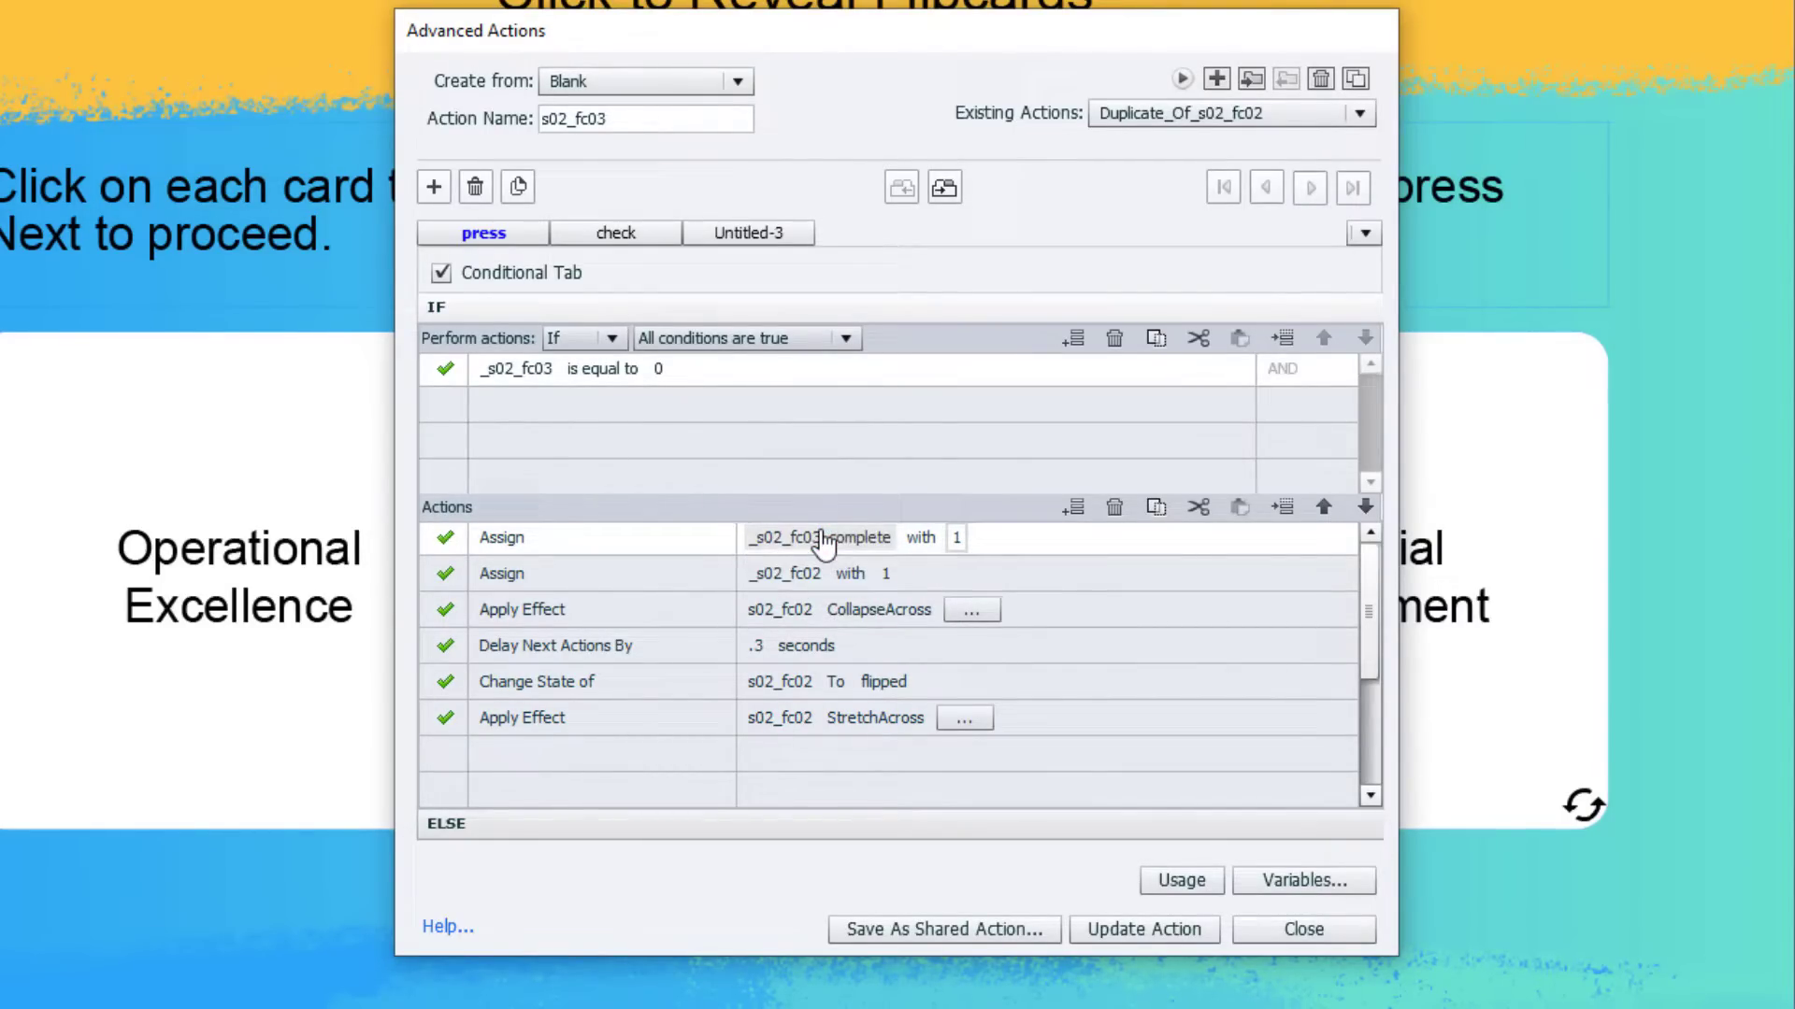
Change the variable in the second Assign action of the IF branch to _s02_fc03.
{"action": "left_click", "coordinate": [792, 584]}
{"action": "type", "text": "fc"}
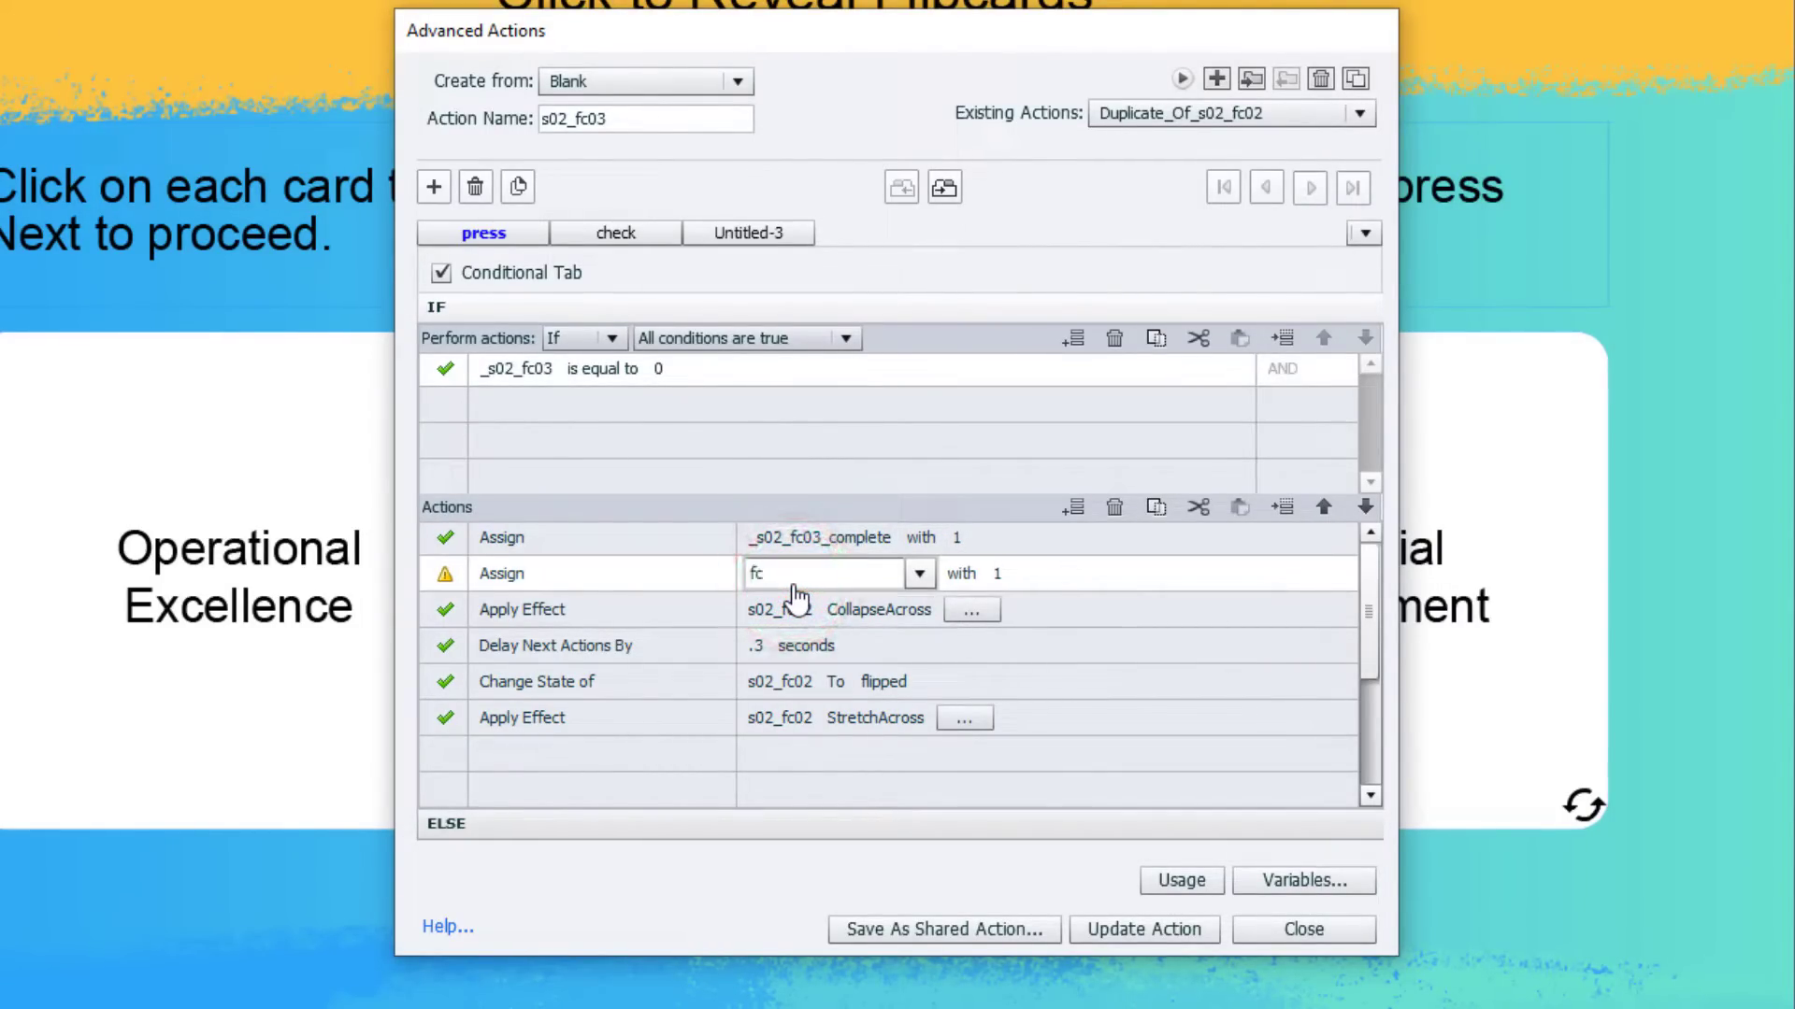
{"action": "type", "text": "03"}
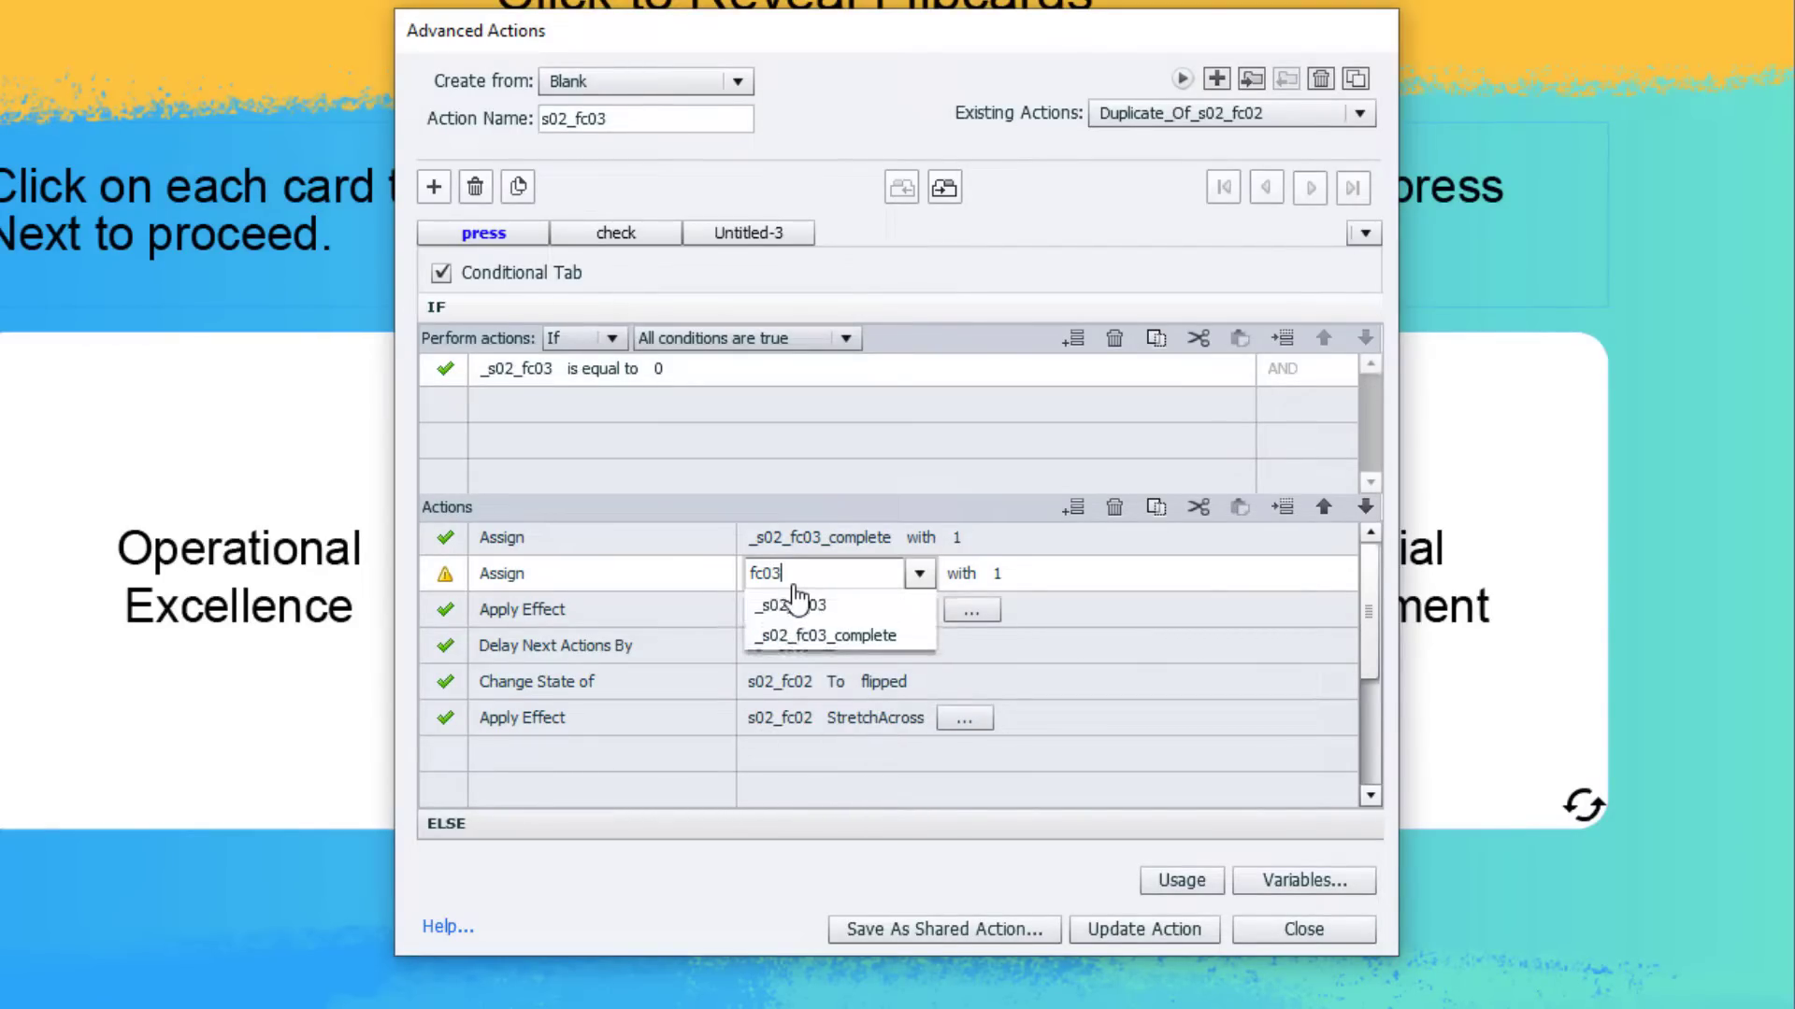
{"action": "key", "text": "Return"}
Change the object of the CollapseAcross effect in the IF branch of s02_fc03 to s02_fc03.
{"action": "left_click", "coordinate": [785, 612]}
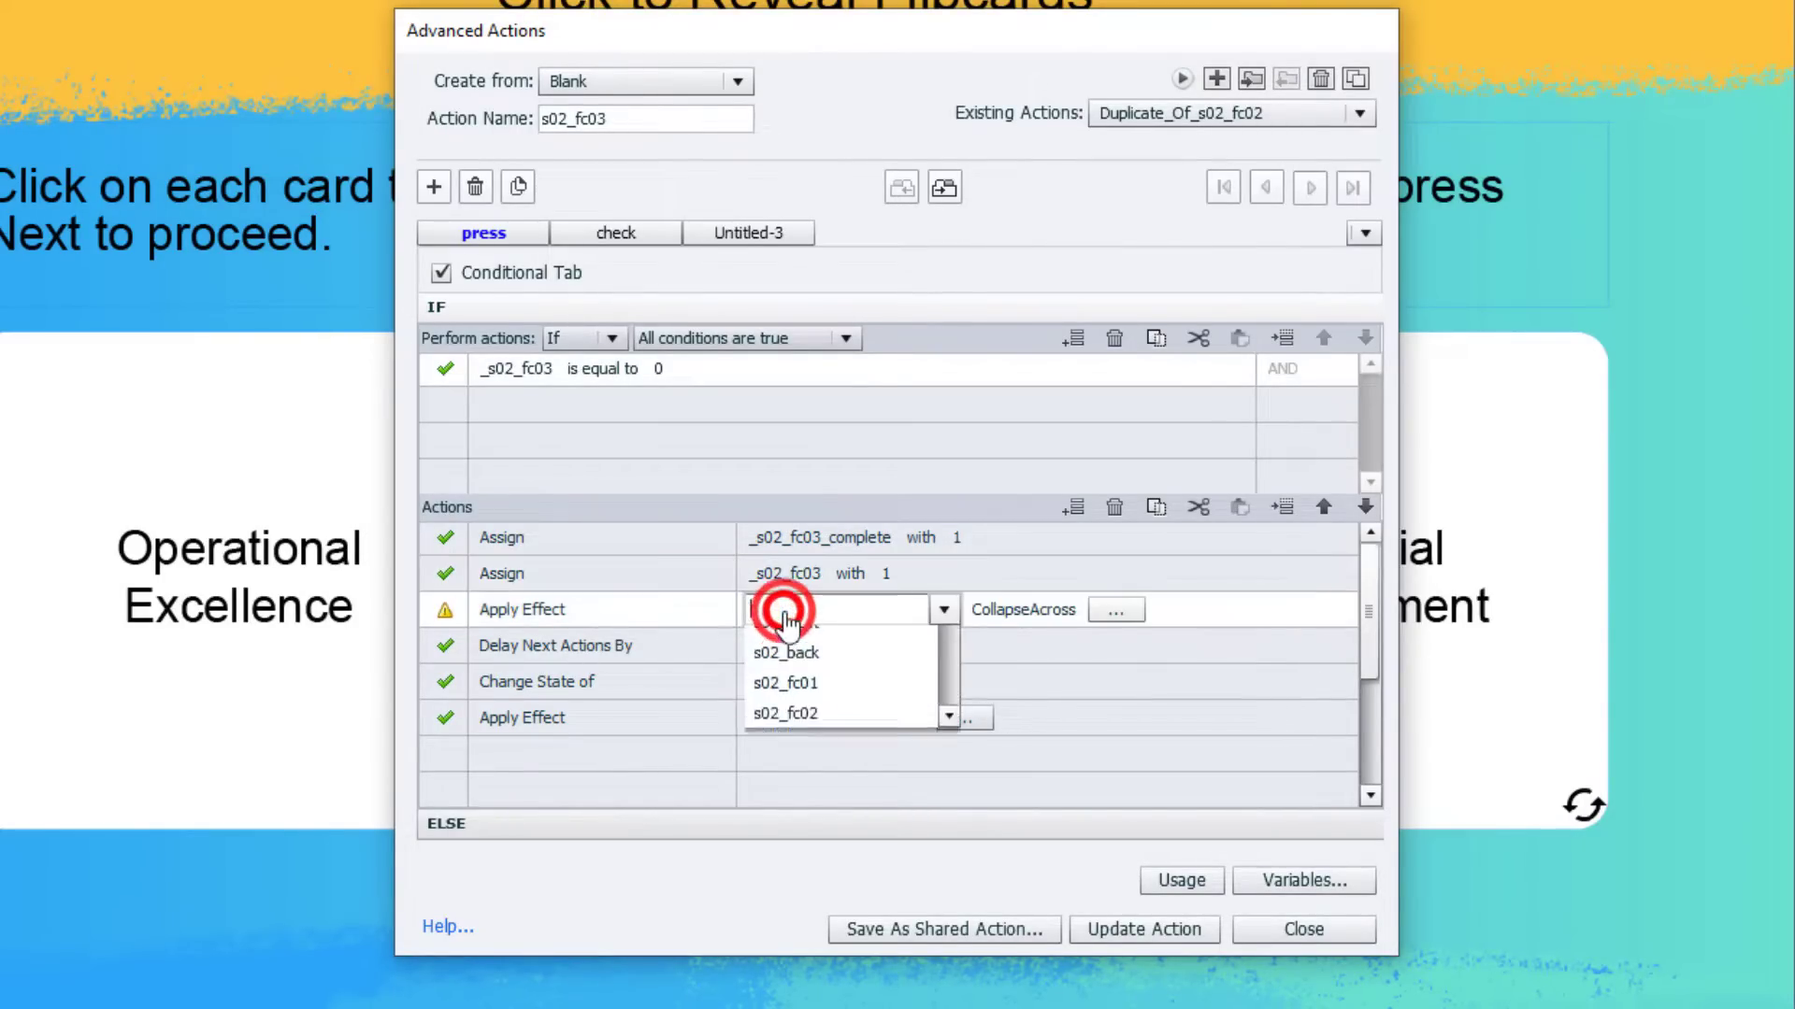
{"action": "type", "text": "fc03"}
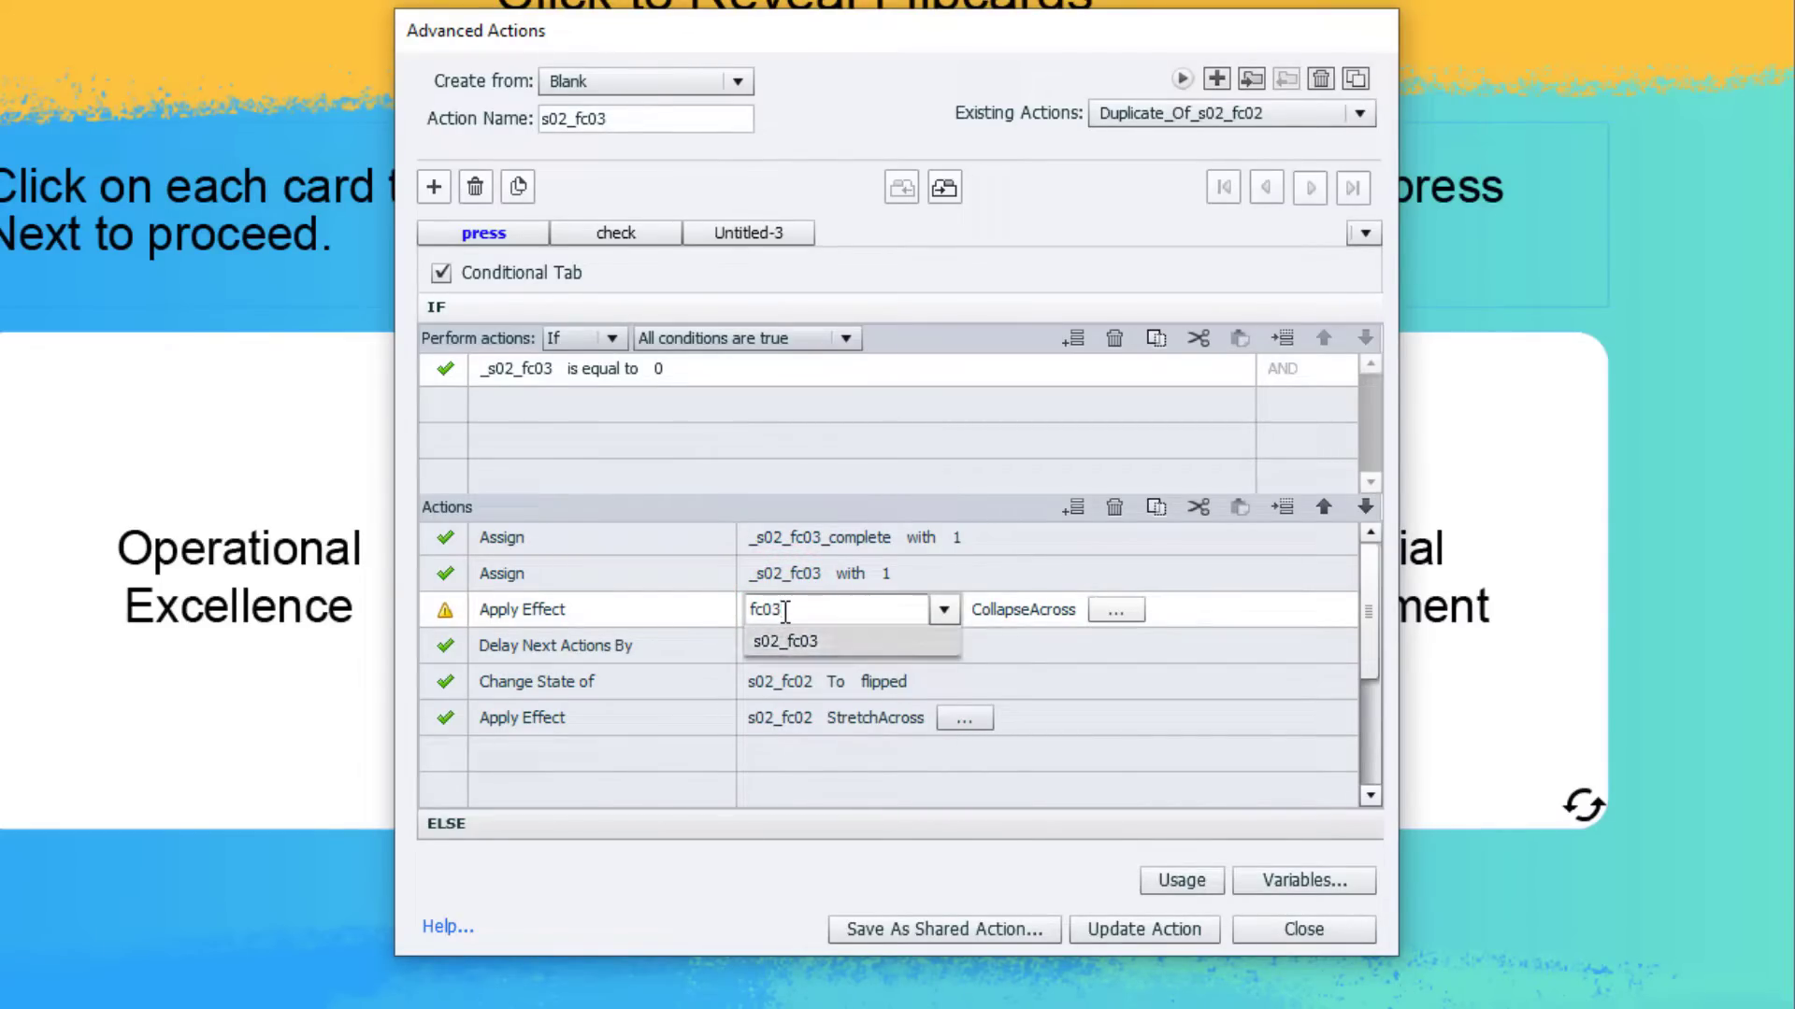
{"action": "key", "text": "Return"}
Make the IF branch change the state of s02_fc03 to flipped and apply its StretchAcross effect to s02_fc03.
{"action": "left_click", "coordinate": [783, 669]}
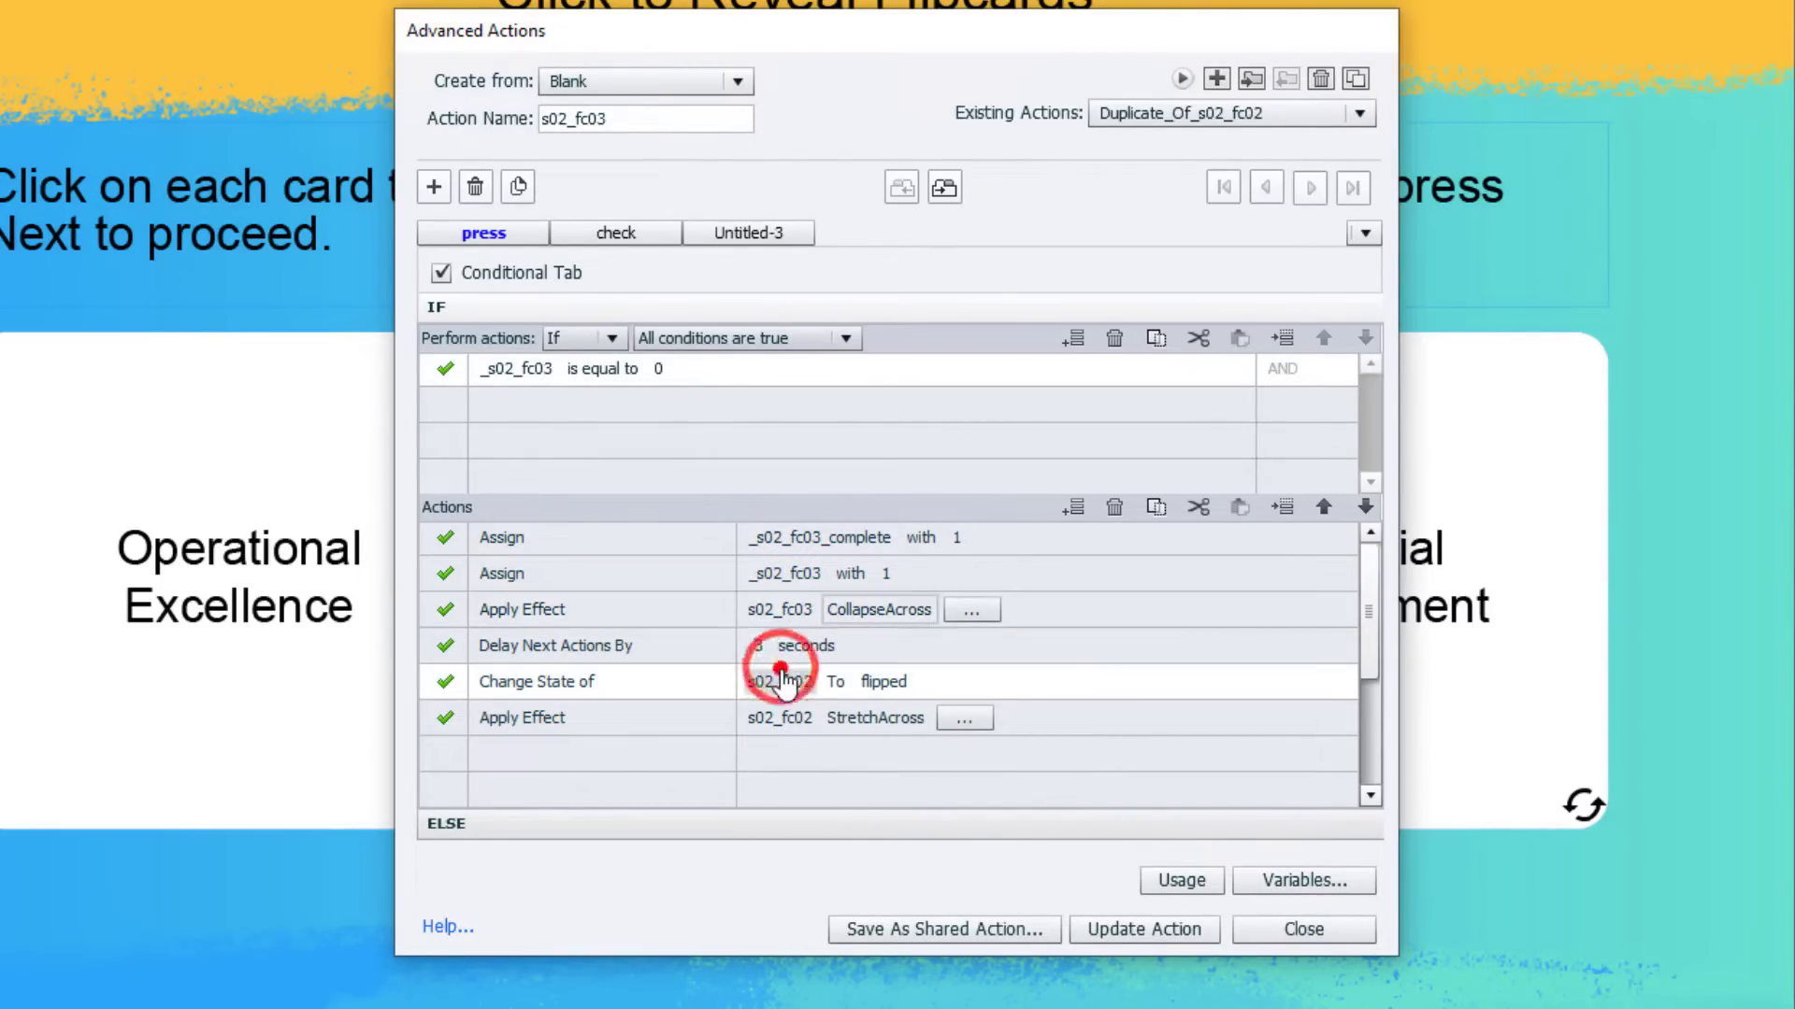
{"action": "type", "text": "fc03"}
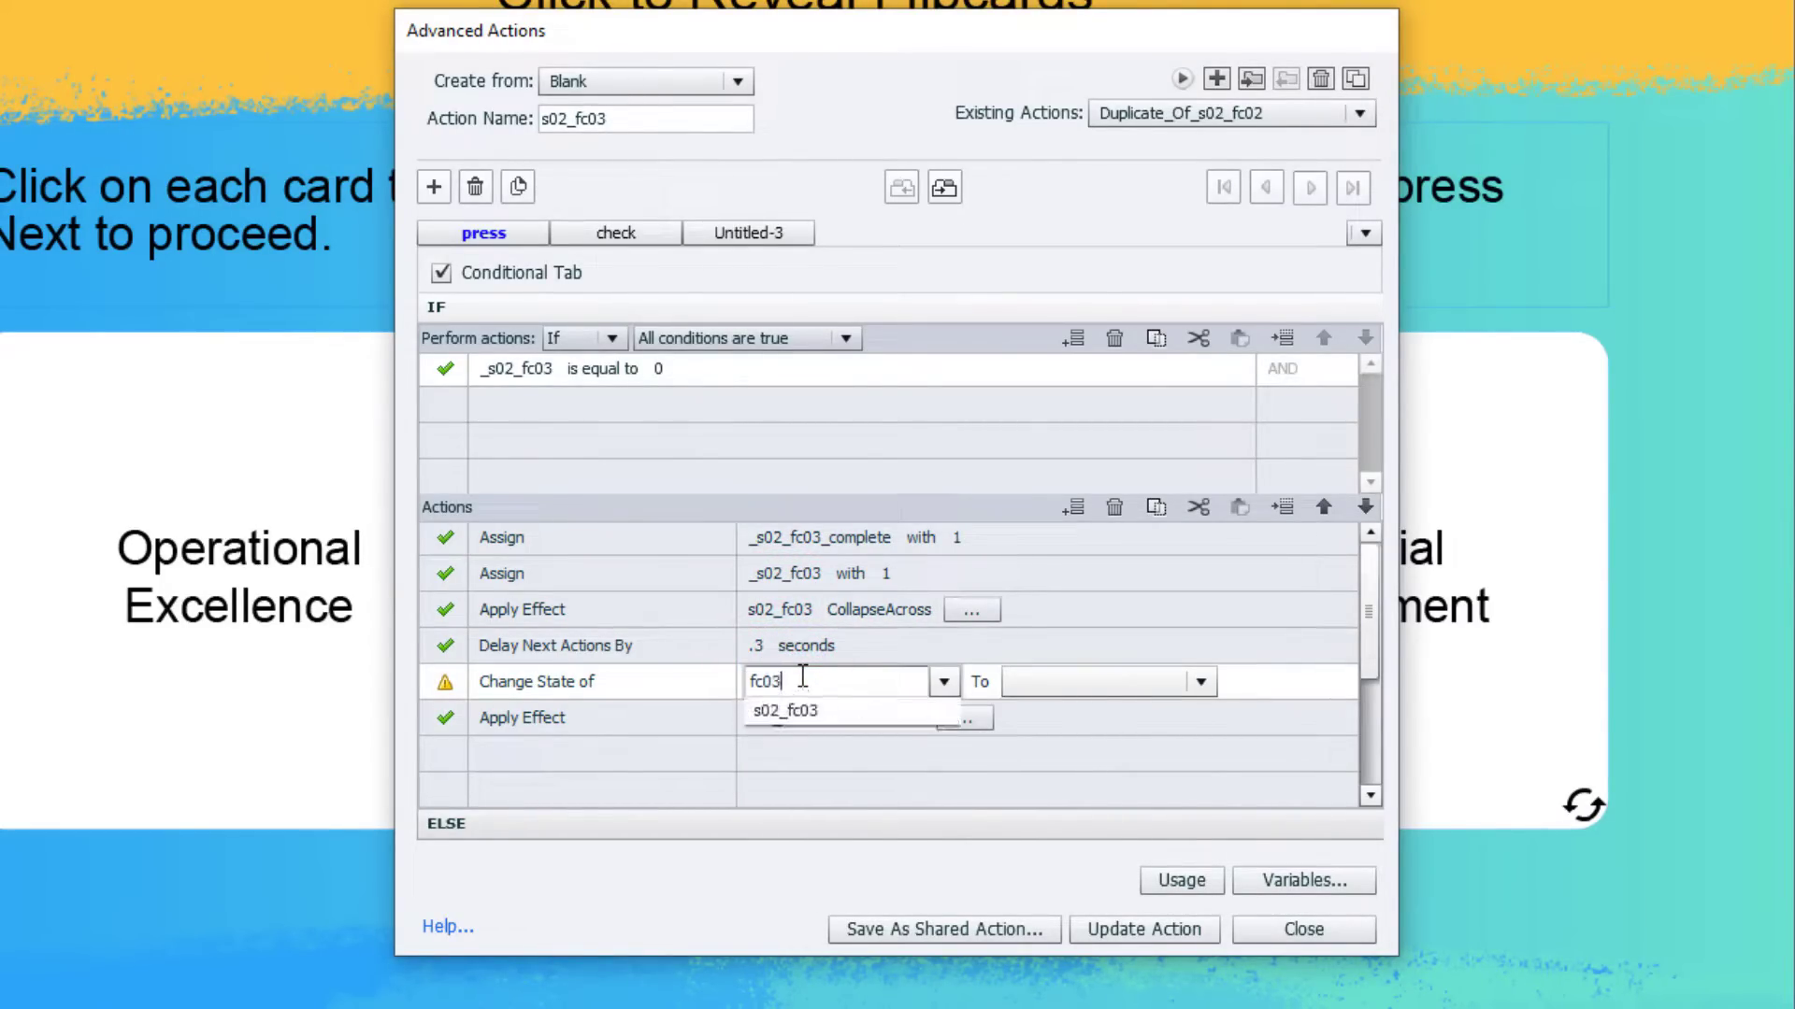
{"action": "key", "text": "Return"}
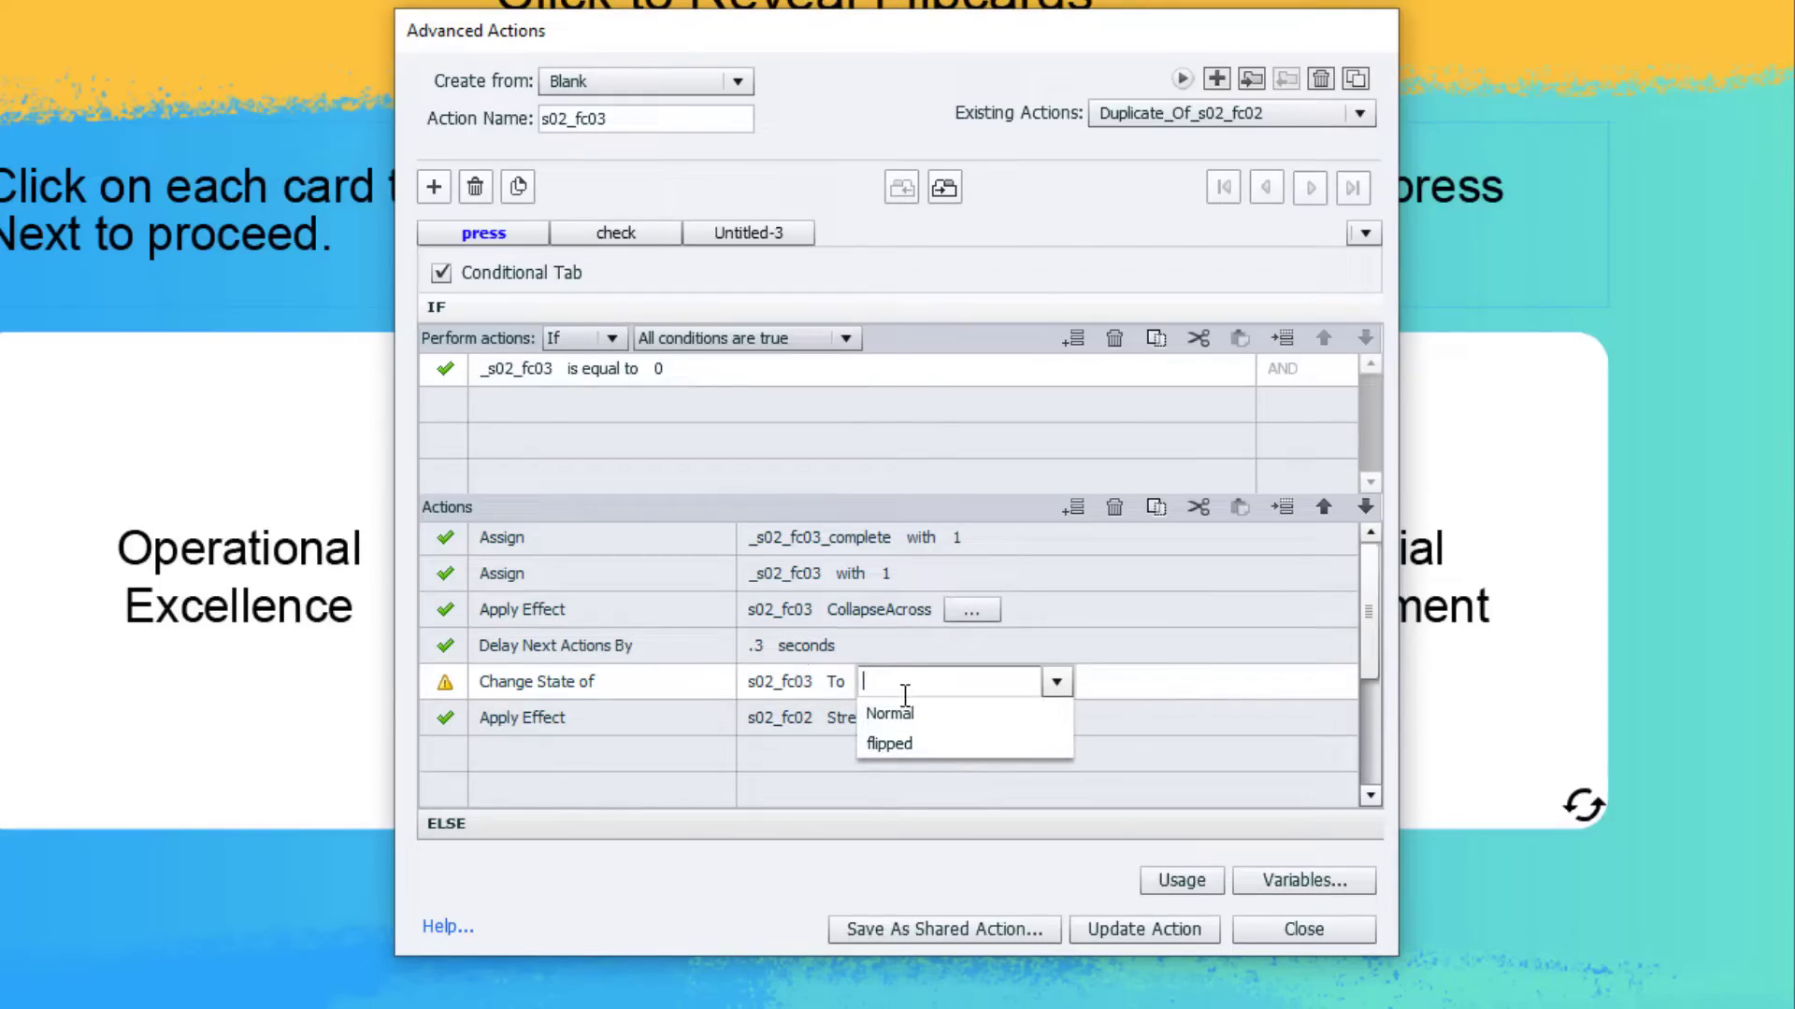
{"action": "left_click", "coordinate": [917, 742]}
{"action": "left_click", "coordinate": [779, 719]}
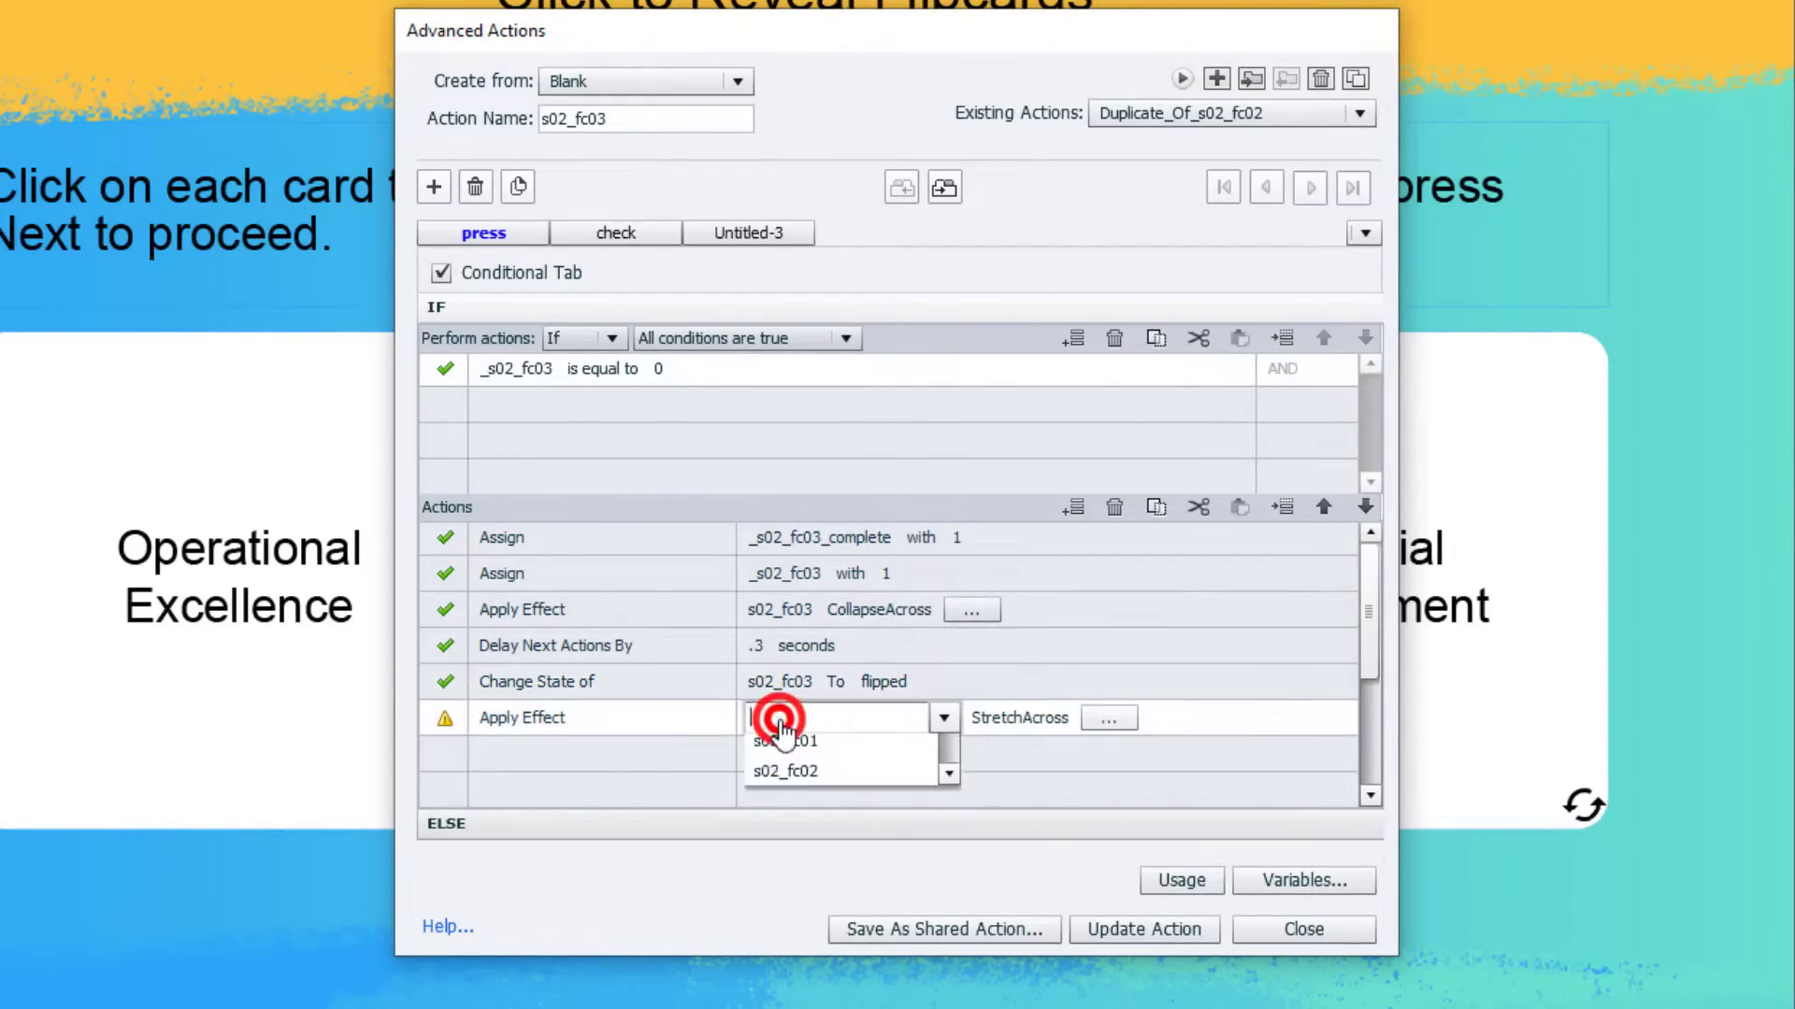
{"action": "type", "text": "fc03"}
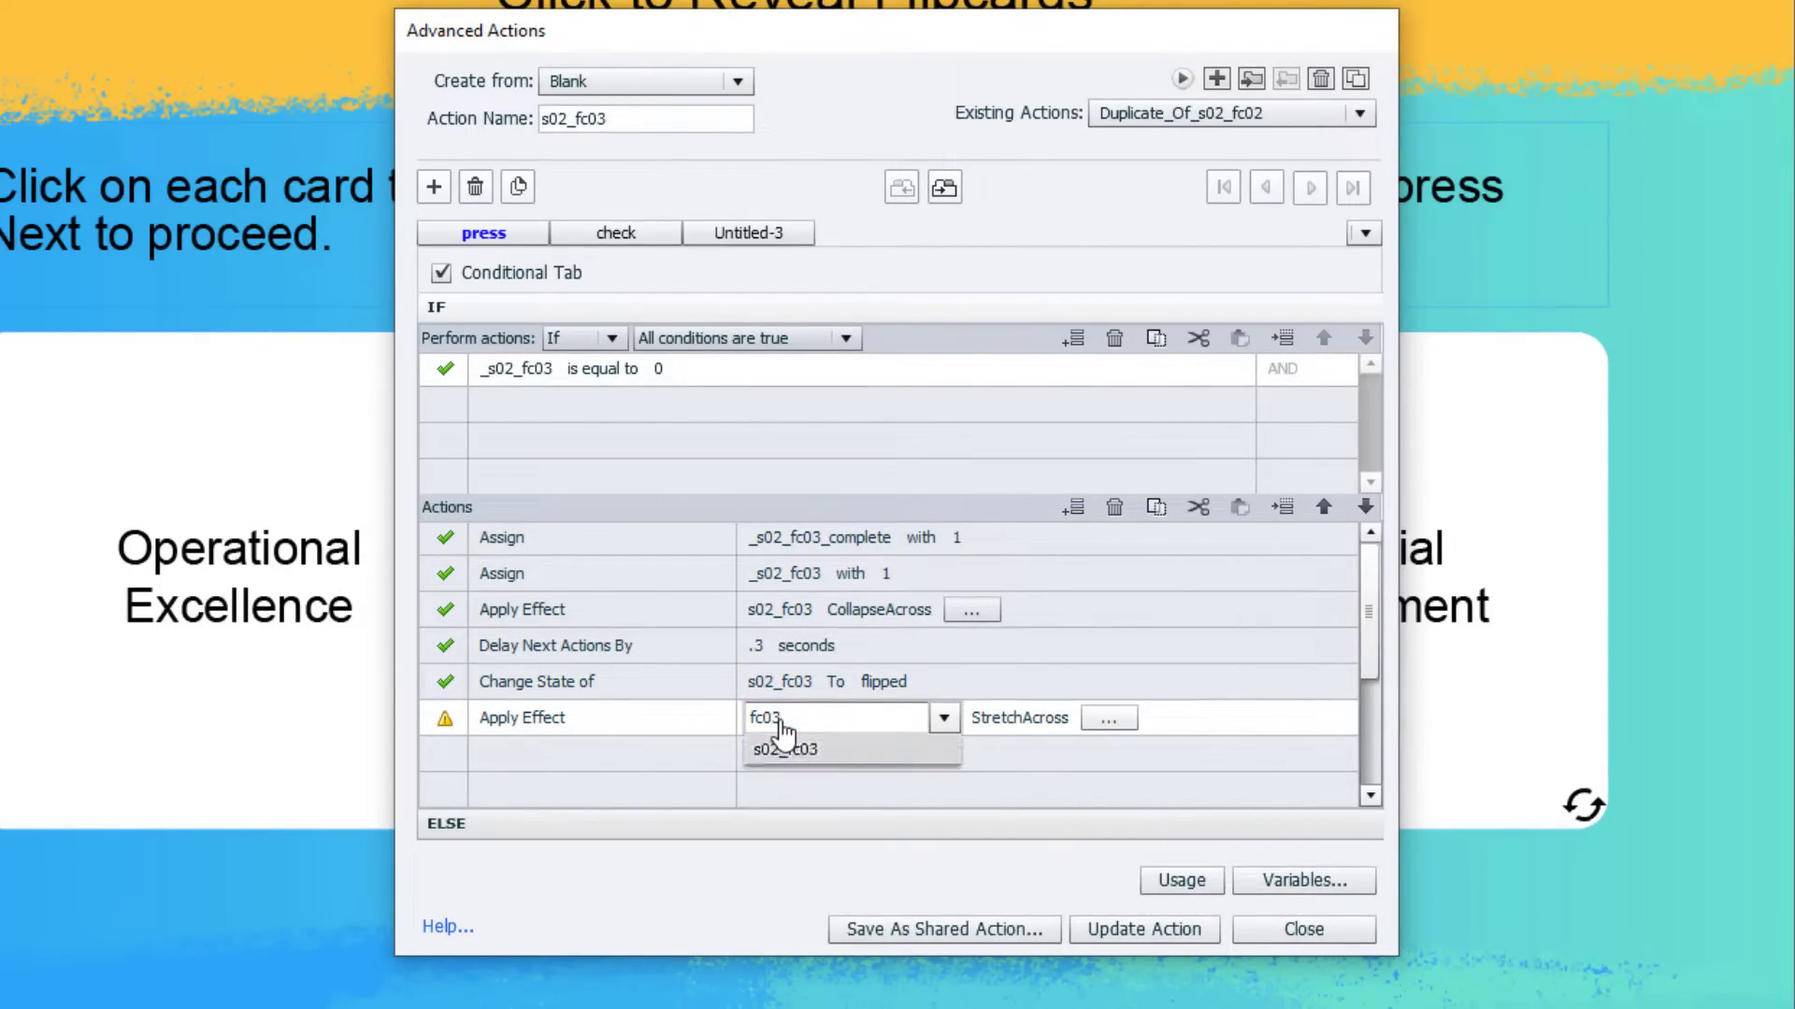
{"action": "key", "text": "Return"}
In the ELSE branch, change the assigned variable to _s02_fc03 and the object of the CollapseAcross effect to s02_fc03.
{"action": "left_click", "coordinate": [800, 821]}
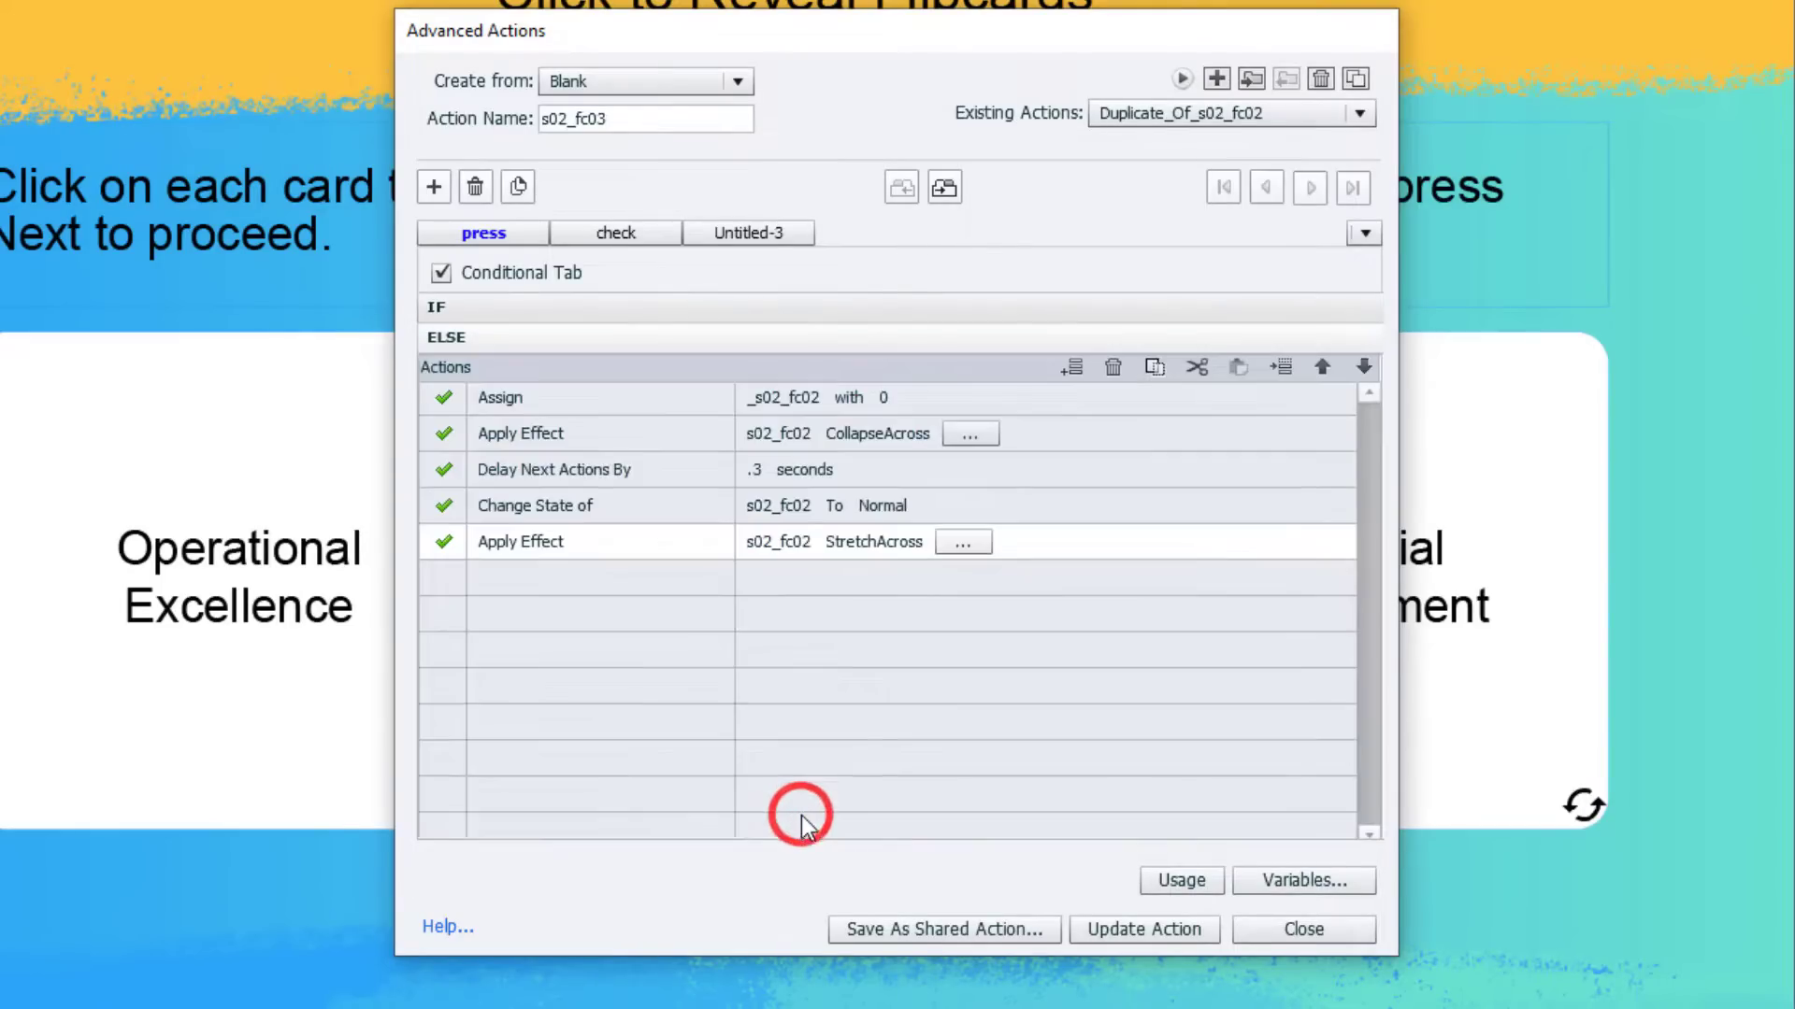
{"action": "left_click", "coordinate": [800, 405]}
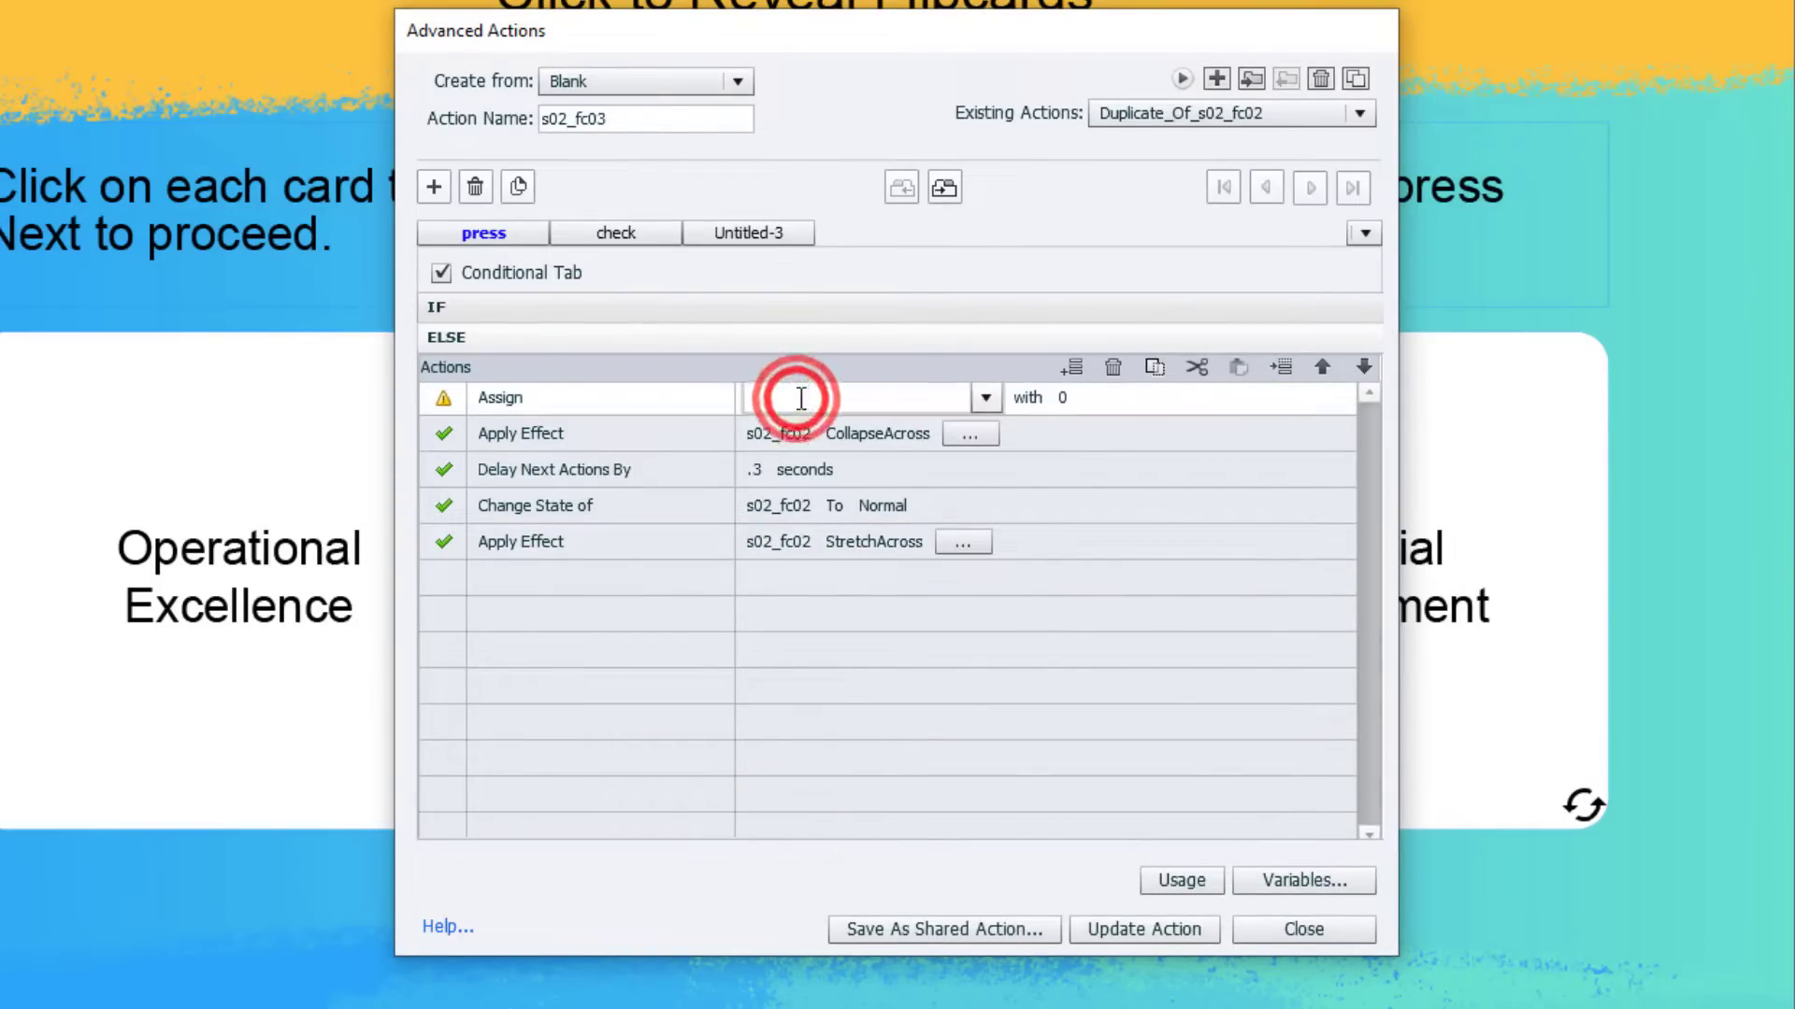
{"action": "type", "text": "fc03"}
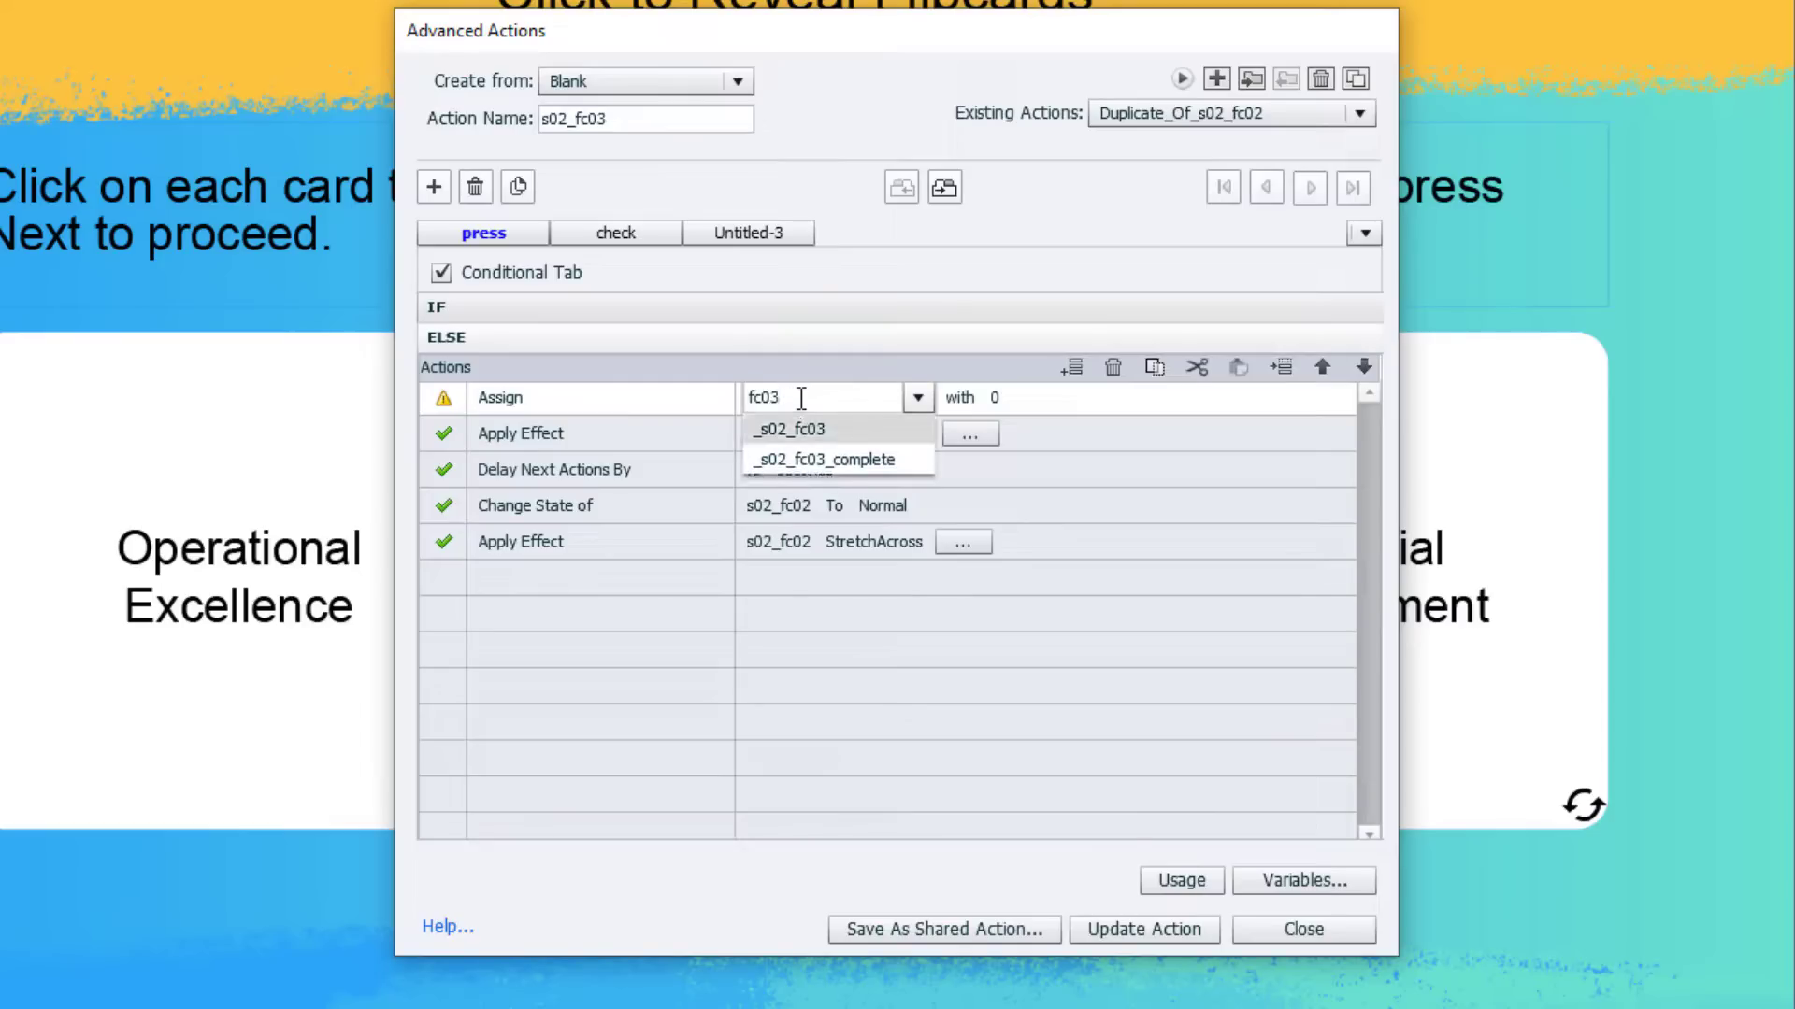
{"action": "key", "text": "Return"}
{"action": "left_click", "coordinate": [794, 438]}
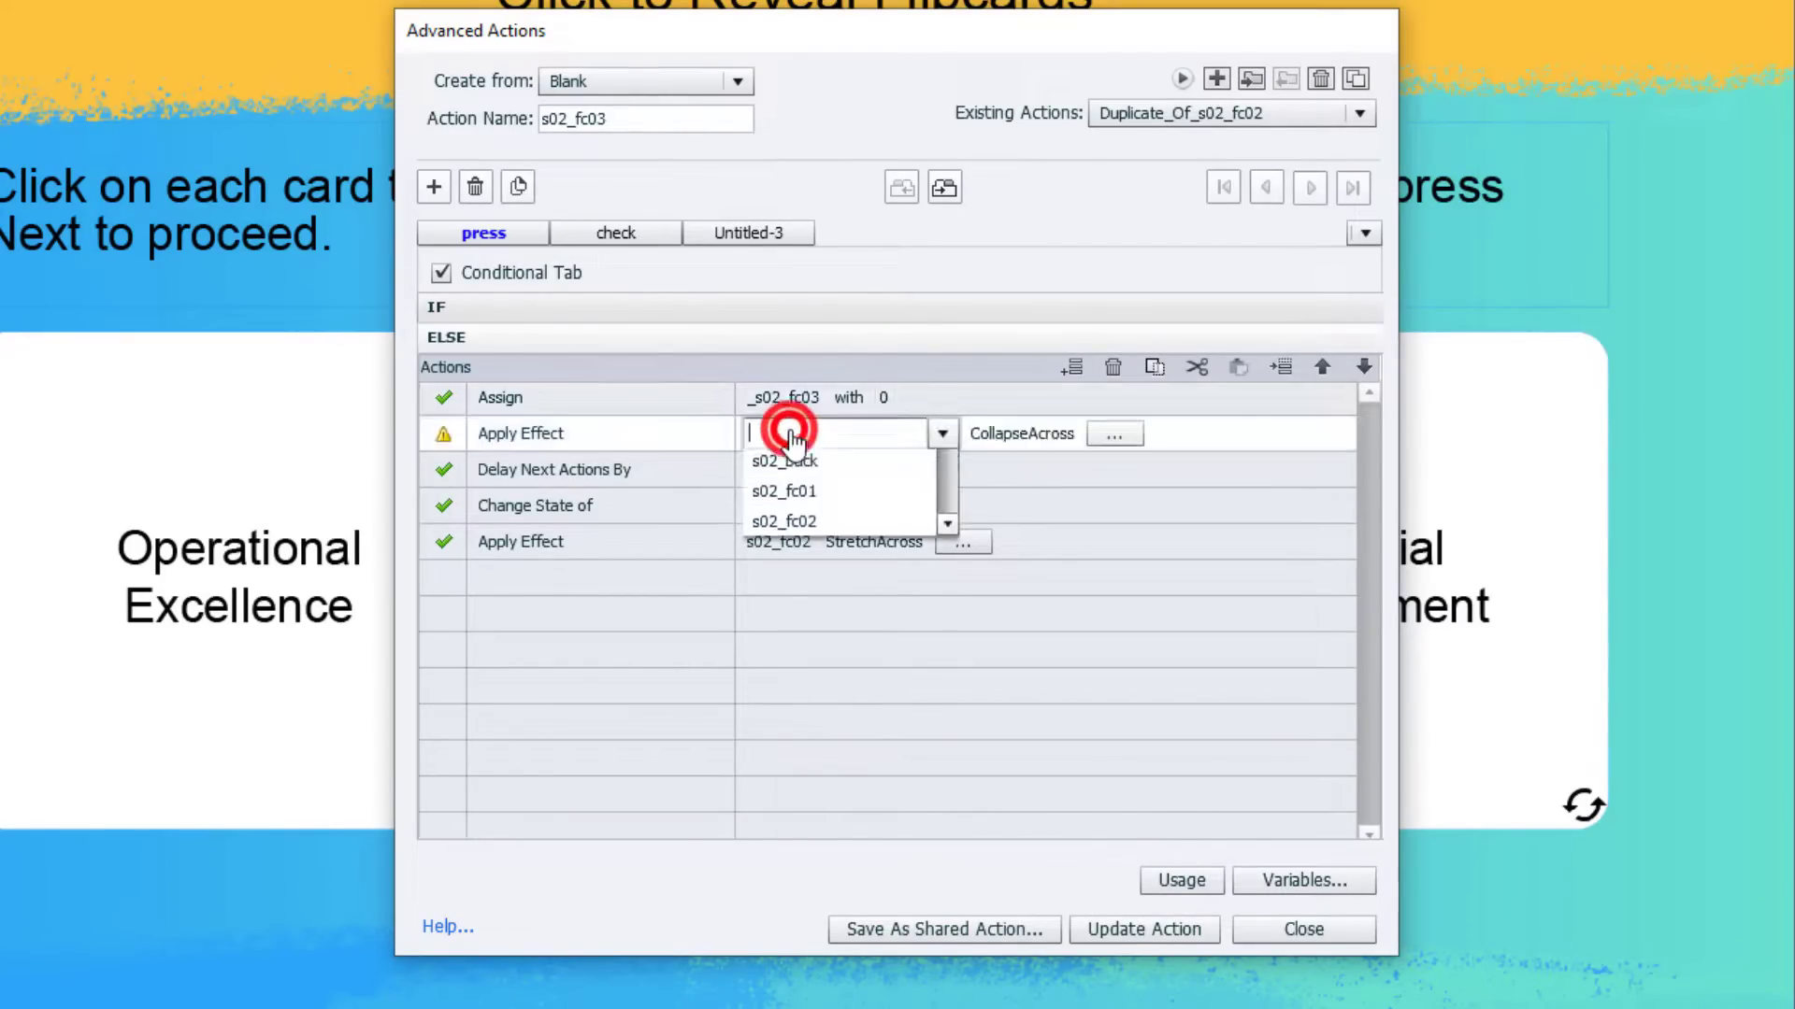
{"action": "type", "text": "fc03"}
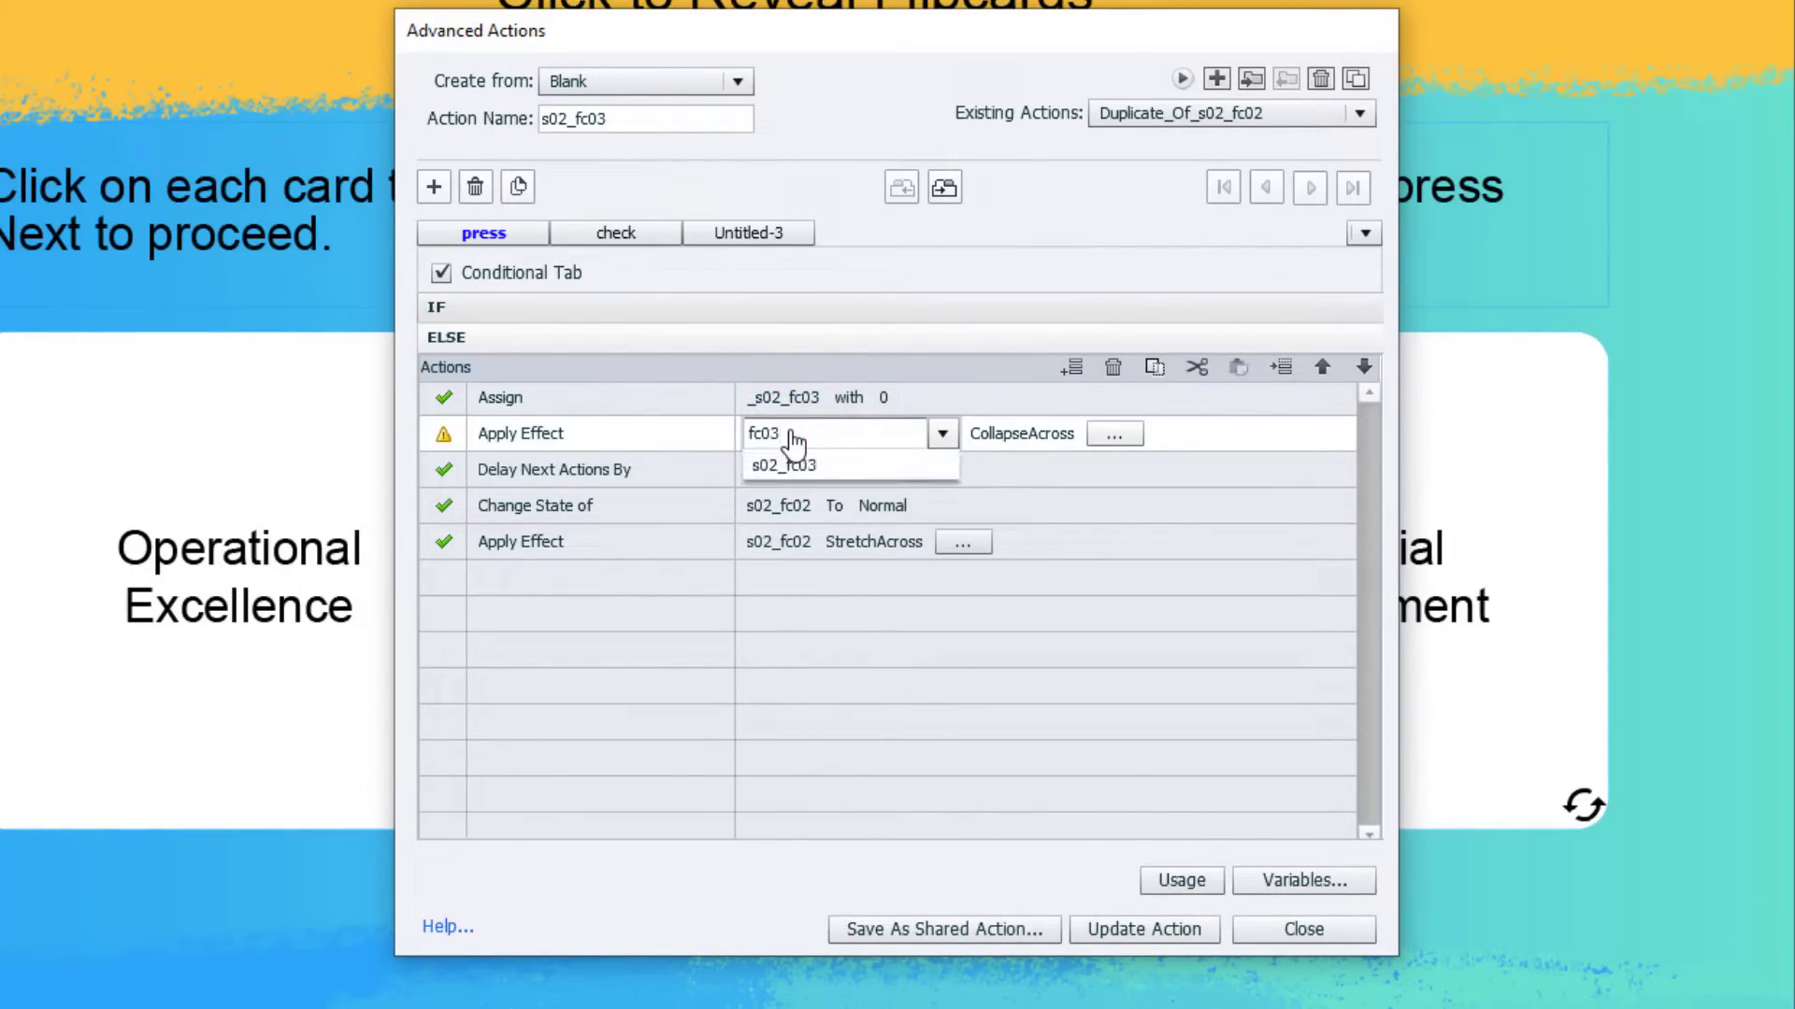
{"action": "key", "text": "Return"}
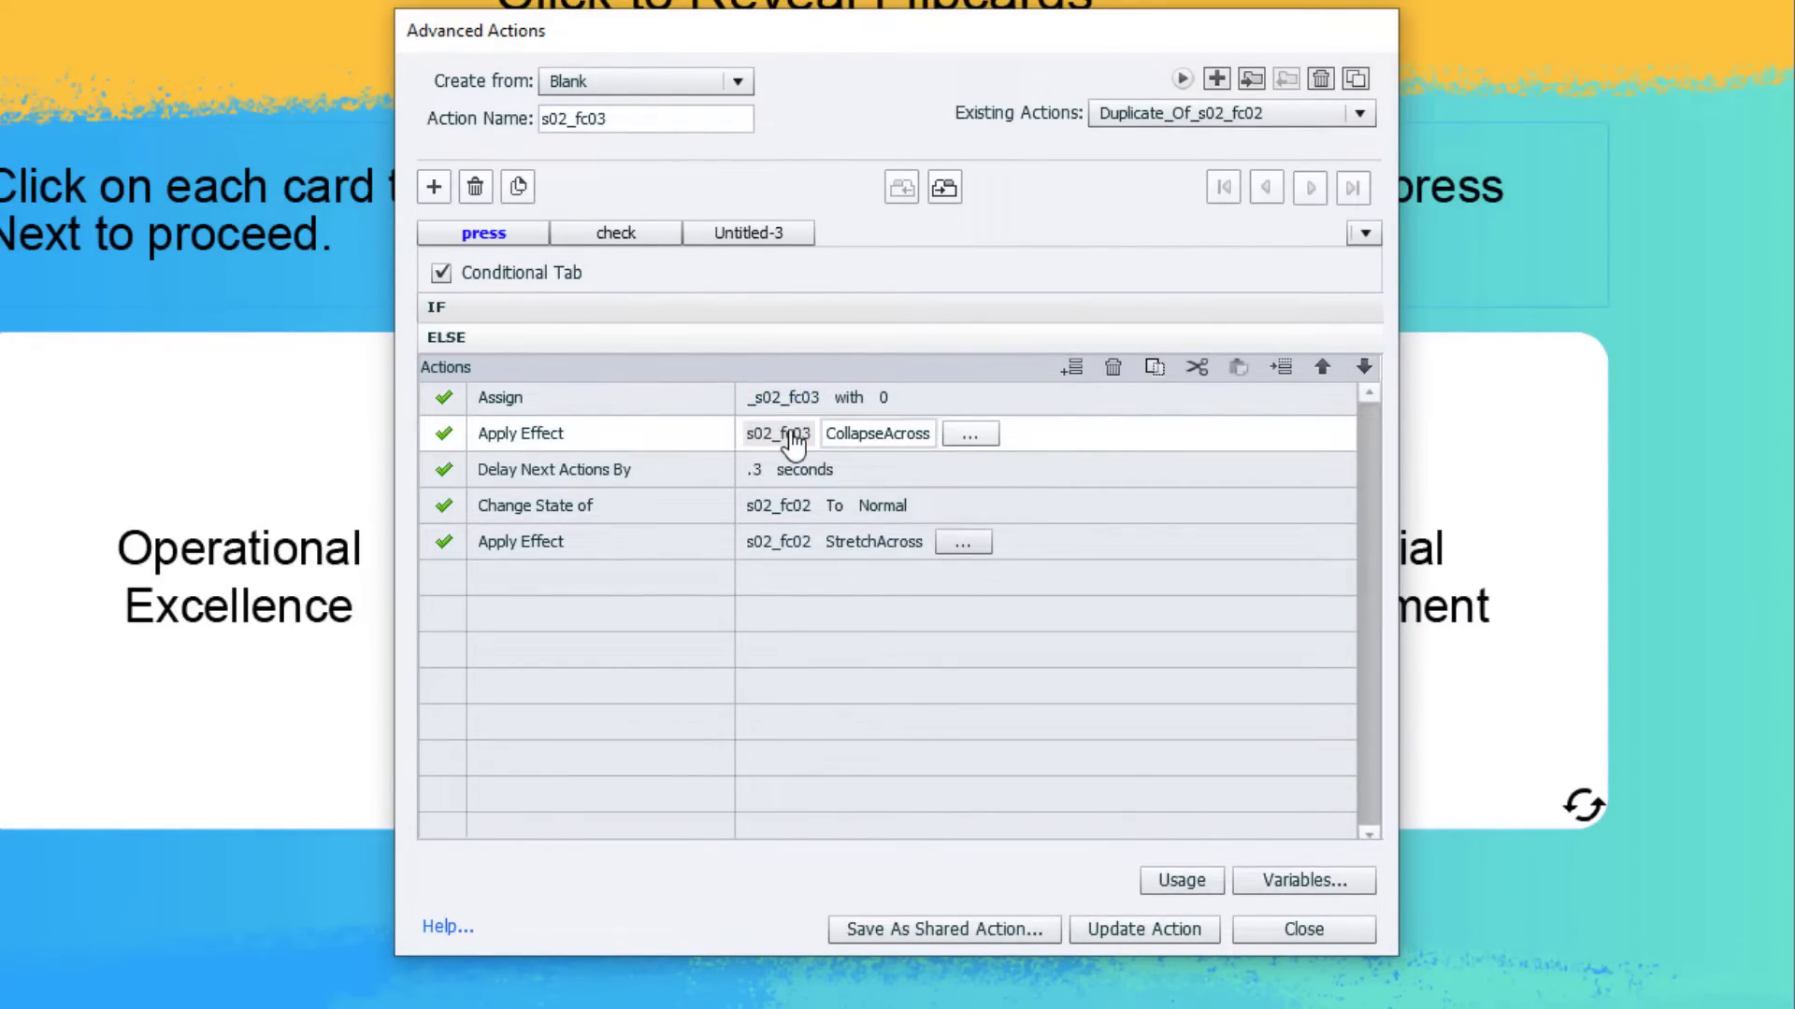
Make the ELSE branch change the state of s02_fc03 to Normal and apply its StretchAcross effect to s02_fc03.
{"action": "left_click", "coordinate": [782, 512]}
{"action": "type", "text": "fc"}
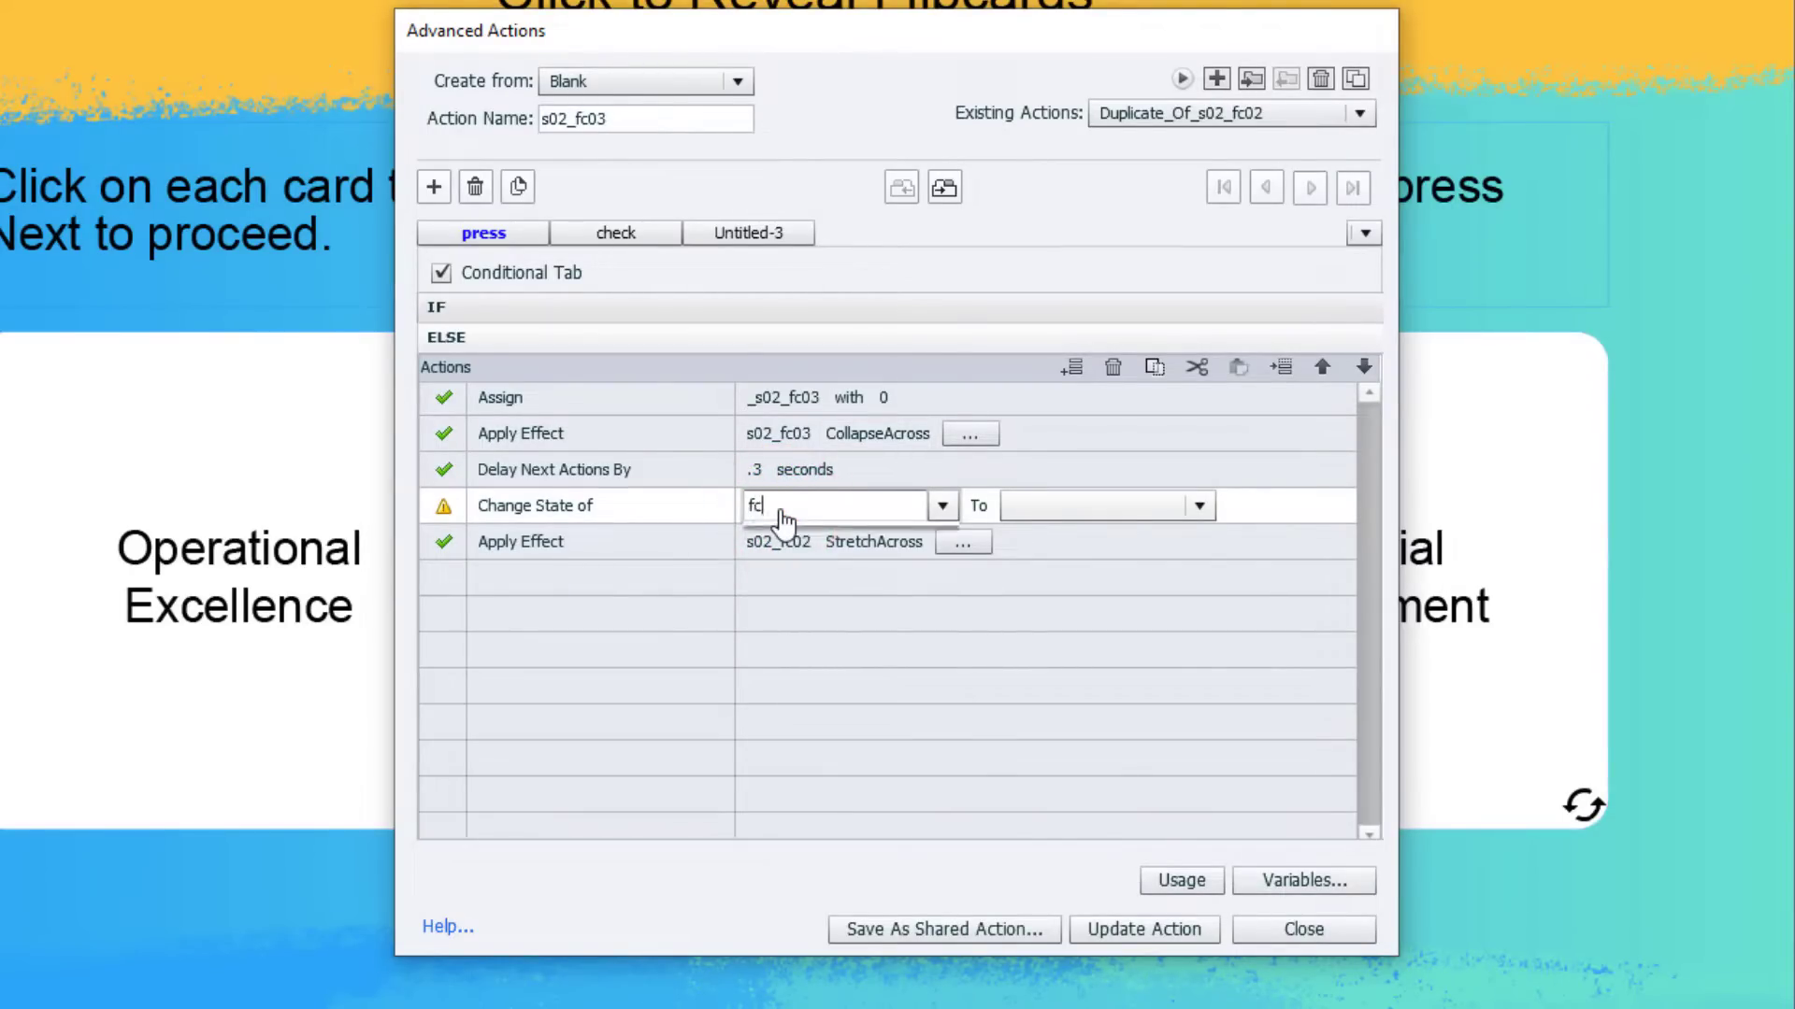
{"action": "type", "text": "03"}
{"action": "key", "text": "Return"}
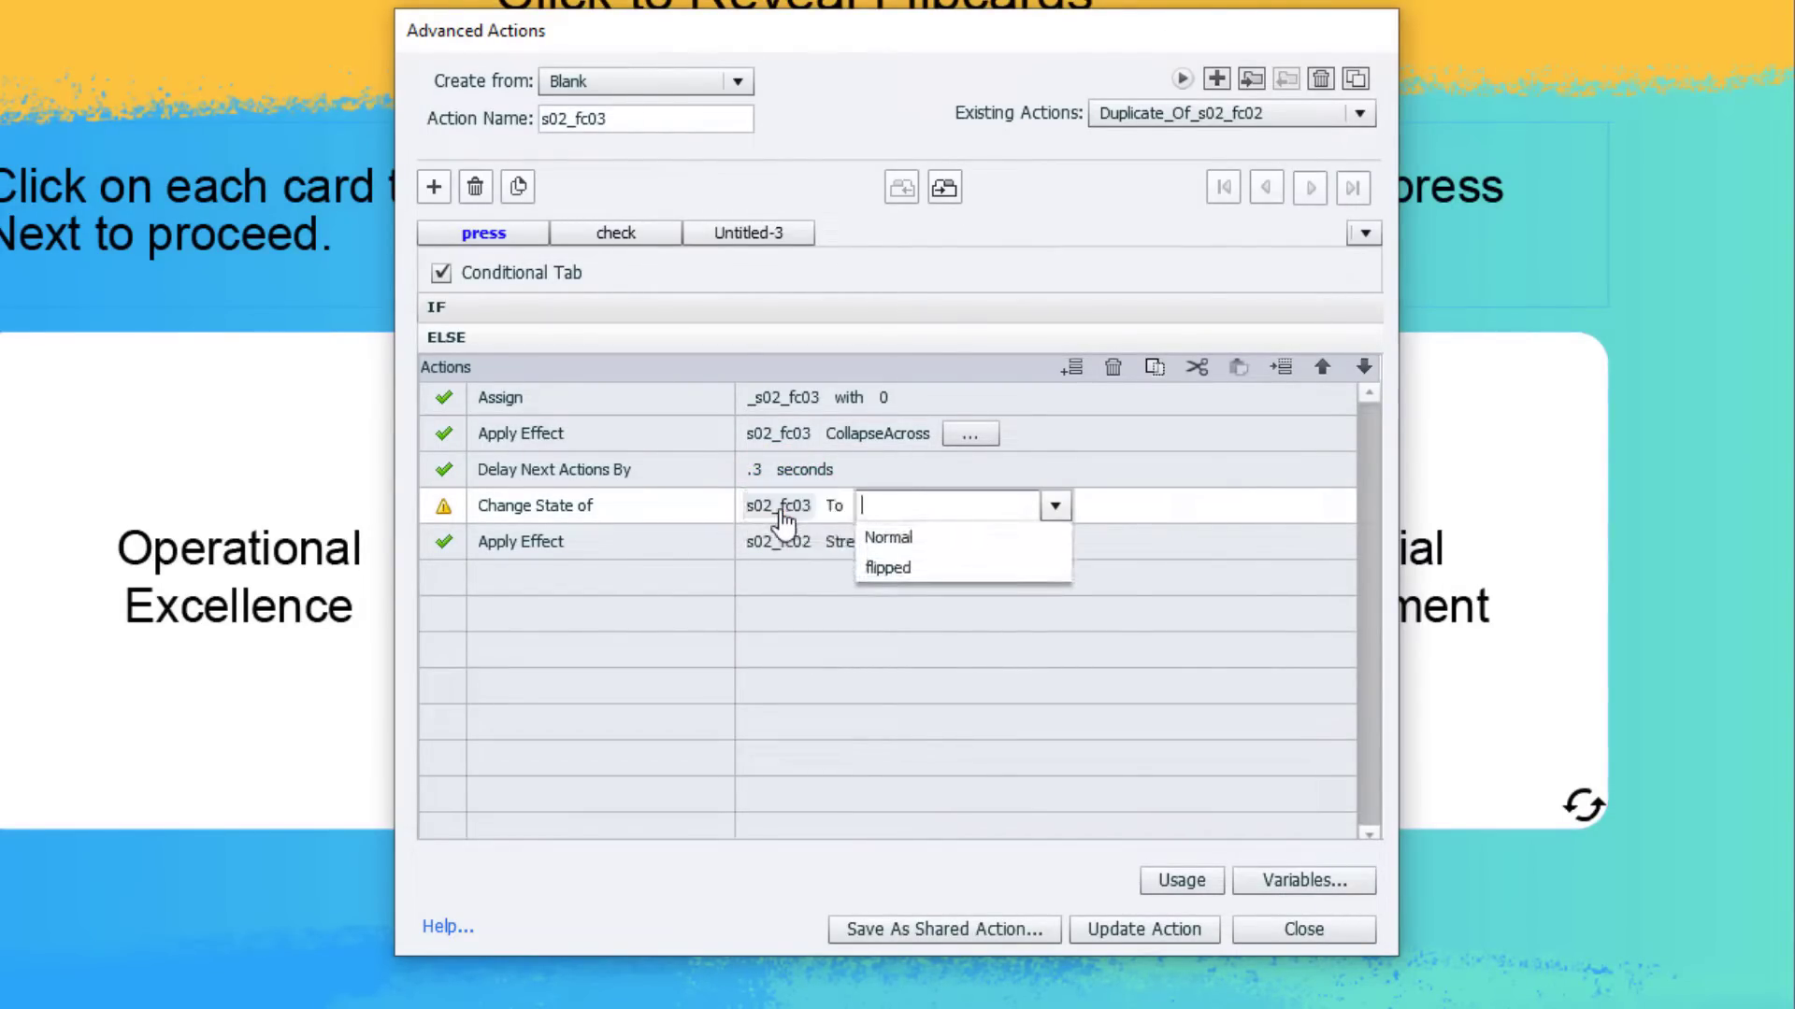
{"action": "key", "text": "Down"}
{"action": "key", "text": "Return"}
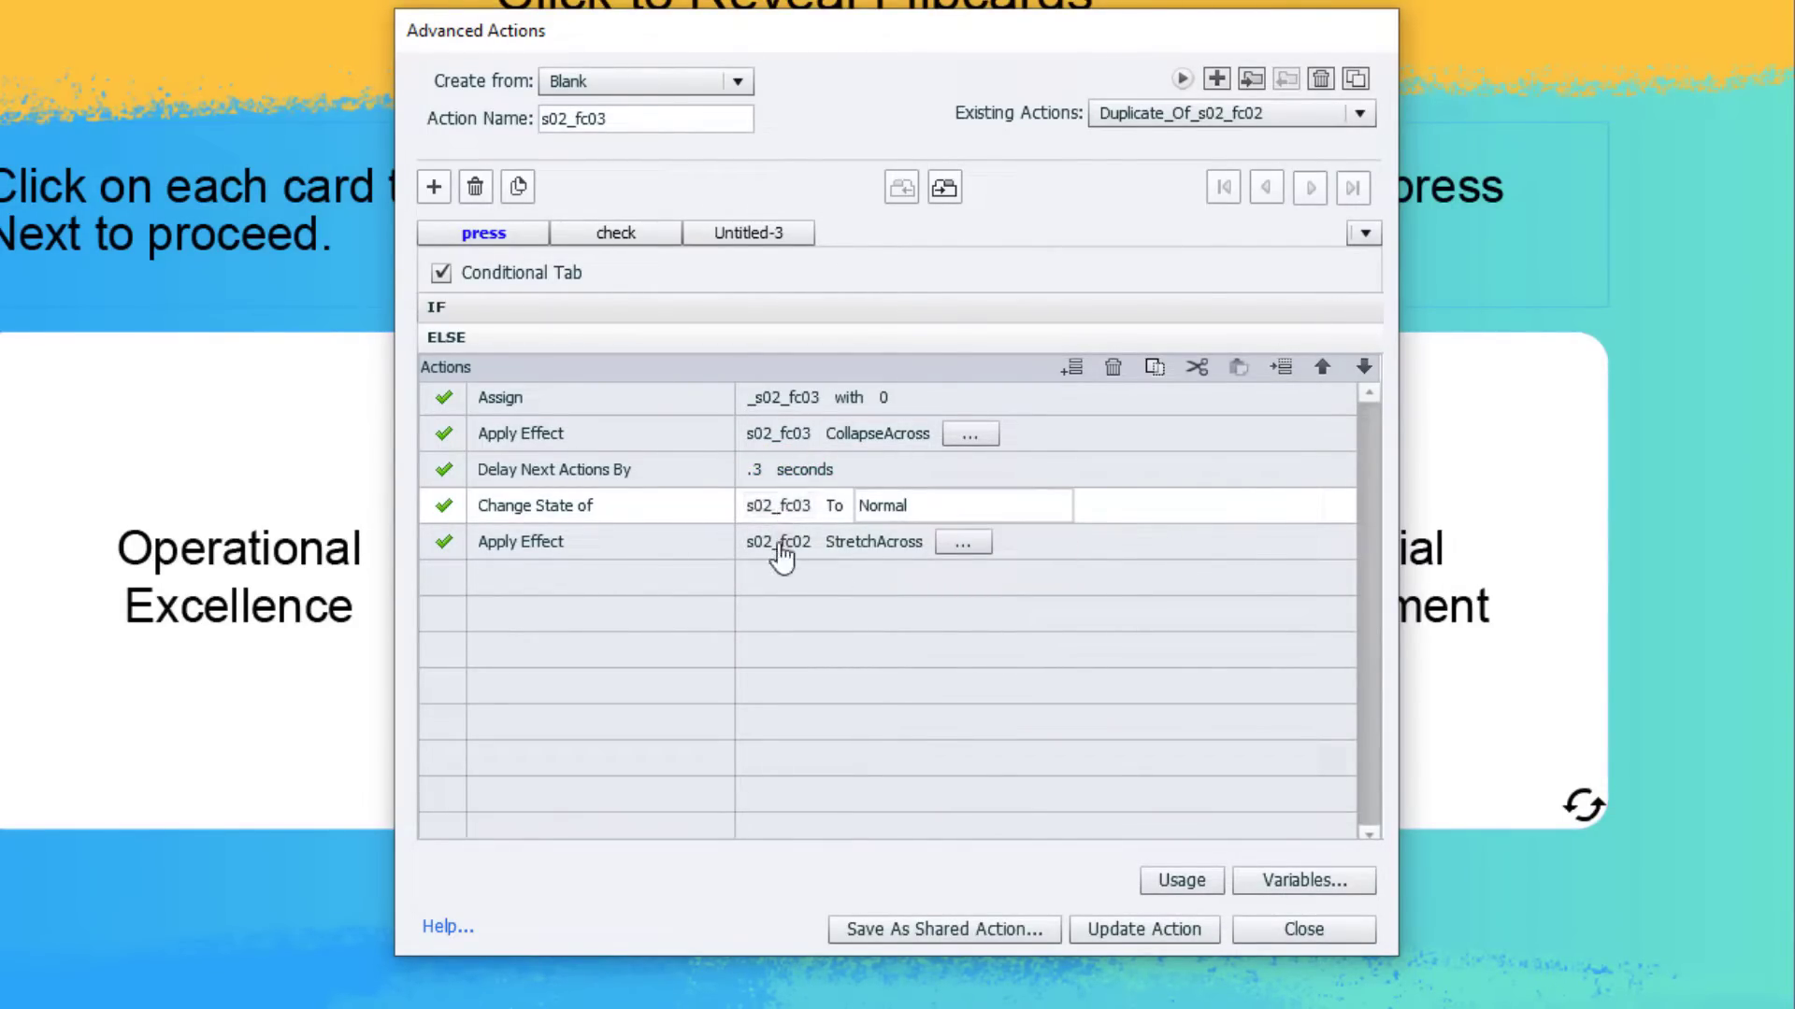
{"action": "left_click", "coordinate": [781, 551]}
{"action": "type", "text": "fc03"}
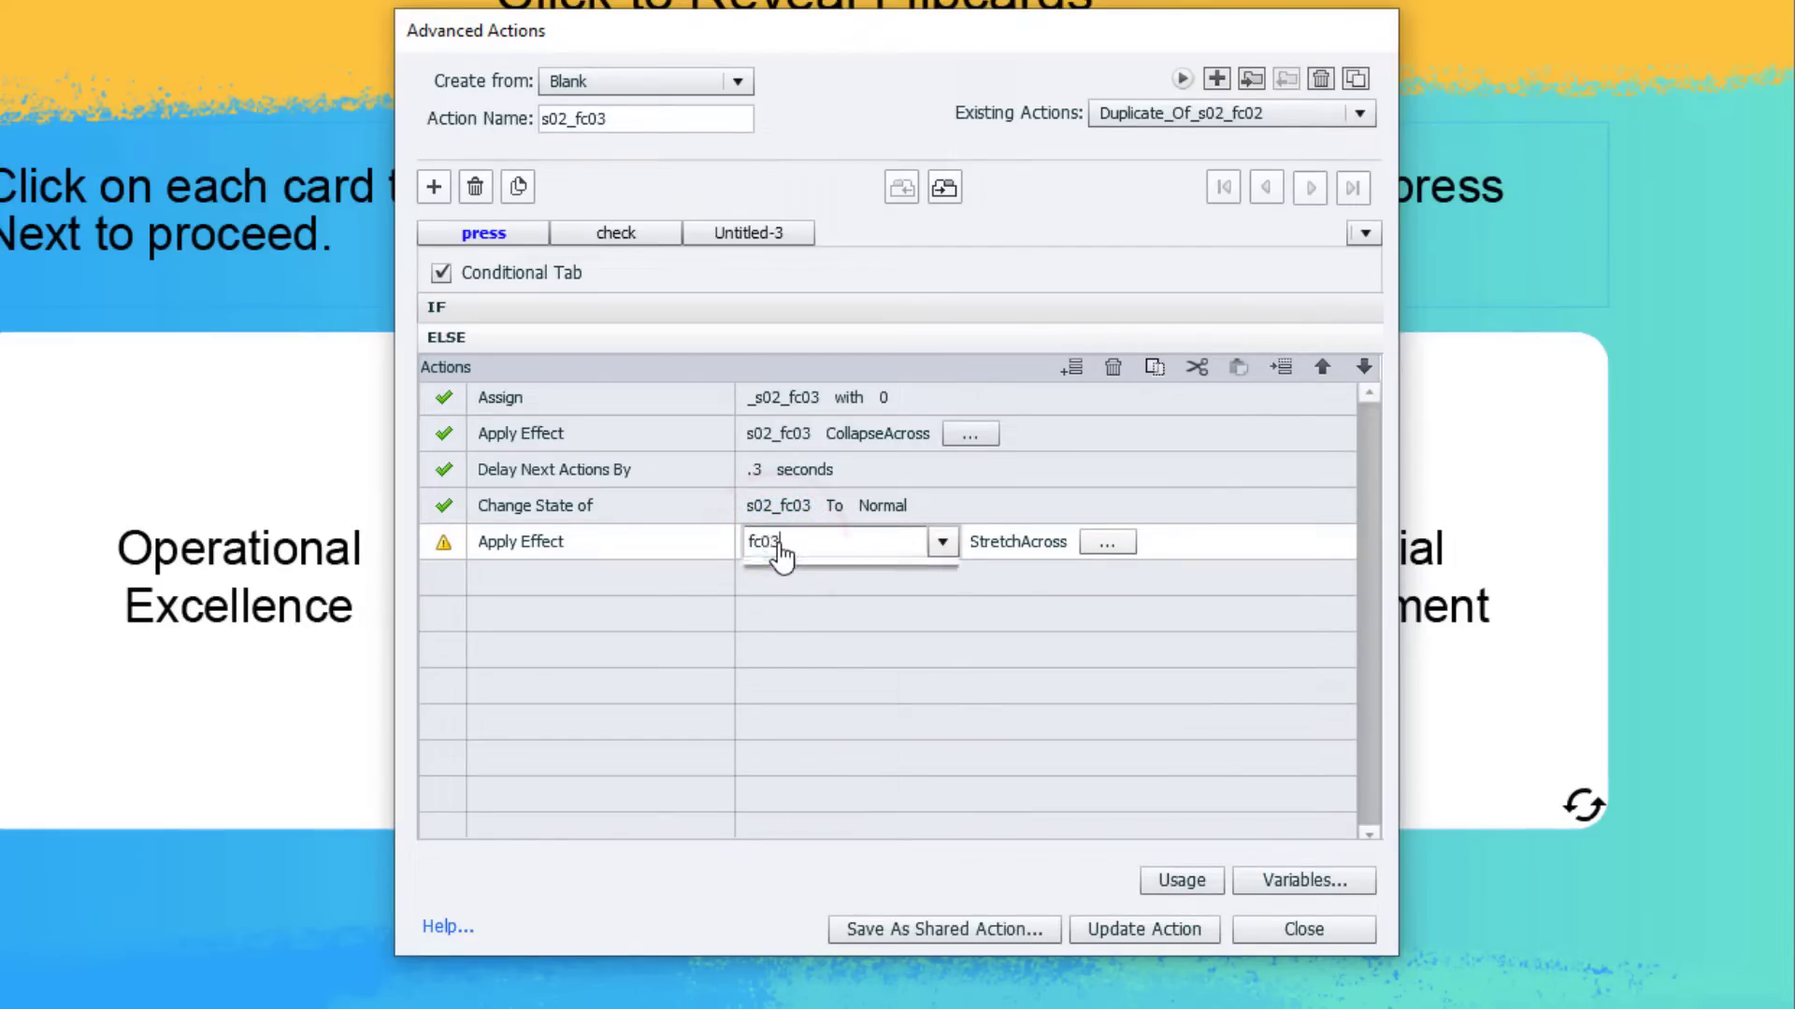
{"action": "key", "text": "Down"}
{"action": "key", "text": "Return"}
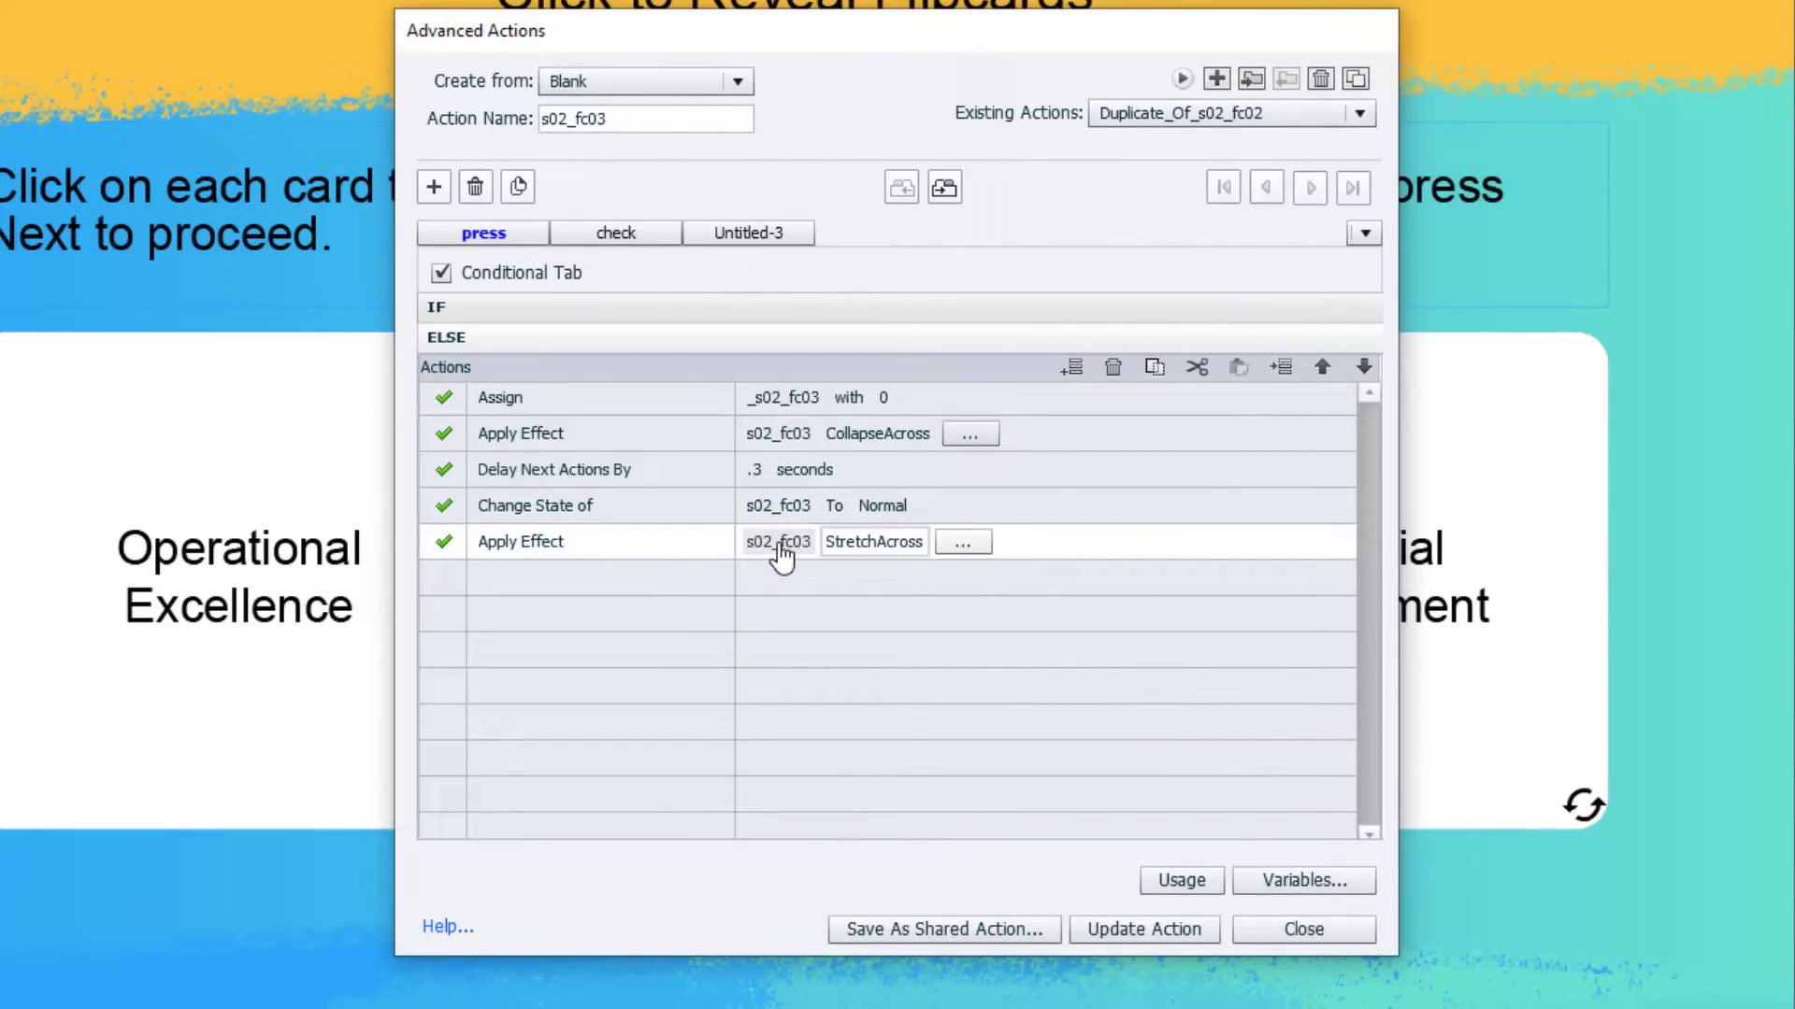
Save the changes to the s02_fc03 advanced action and close the Advanced Actions dialog.
{"action": "left_click", "coordinate": [1134, 932]}
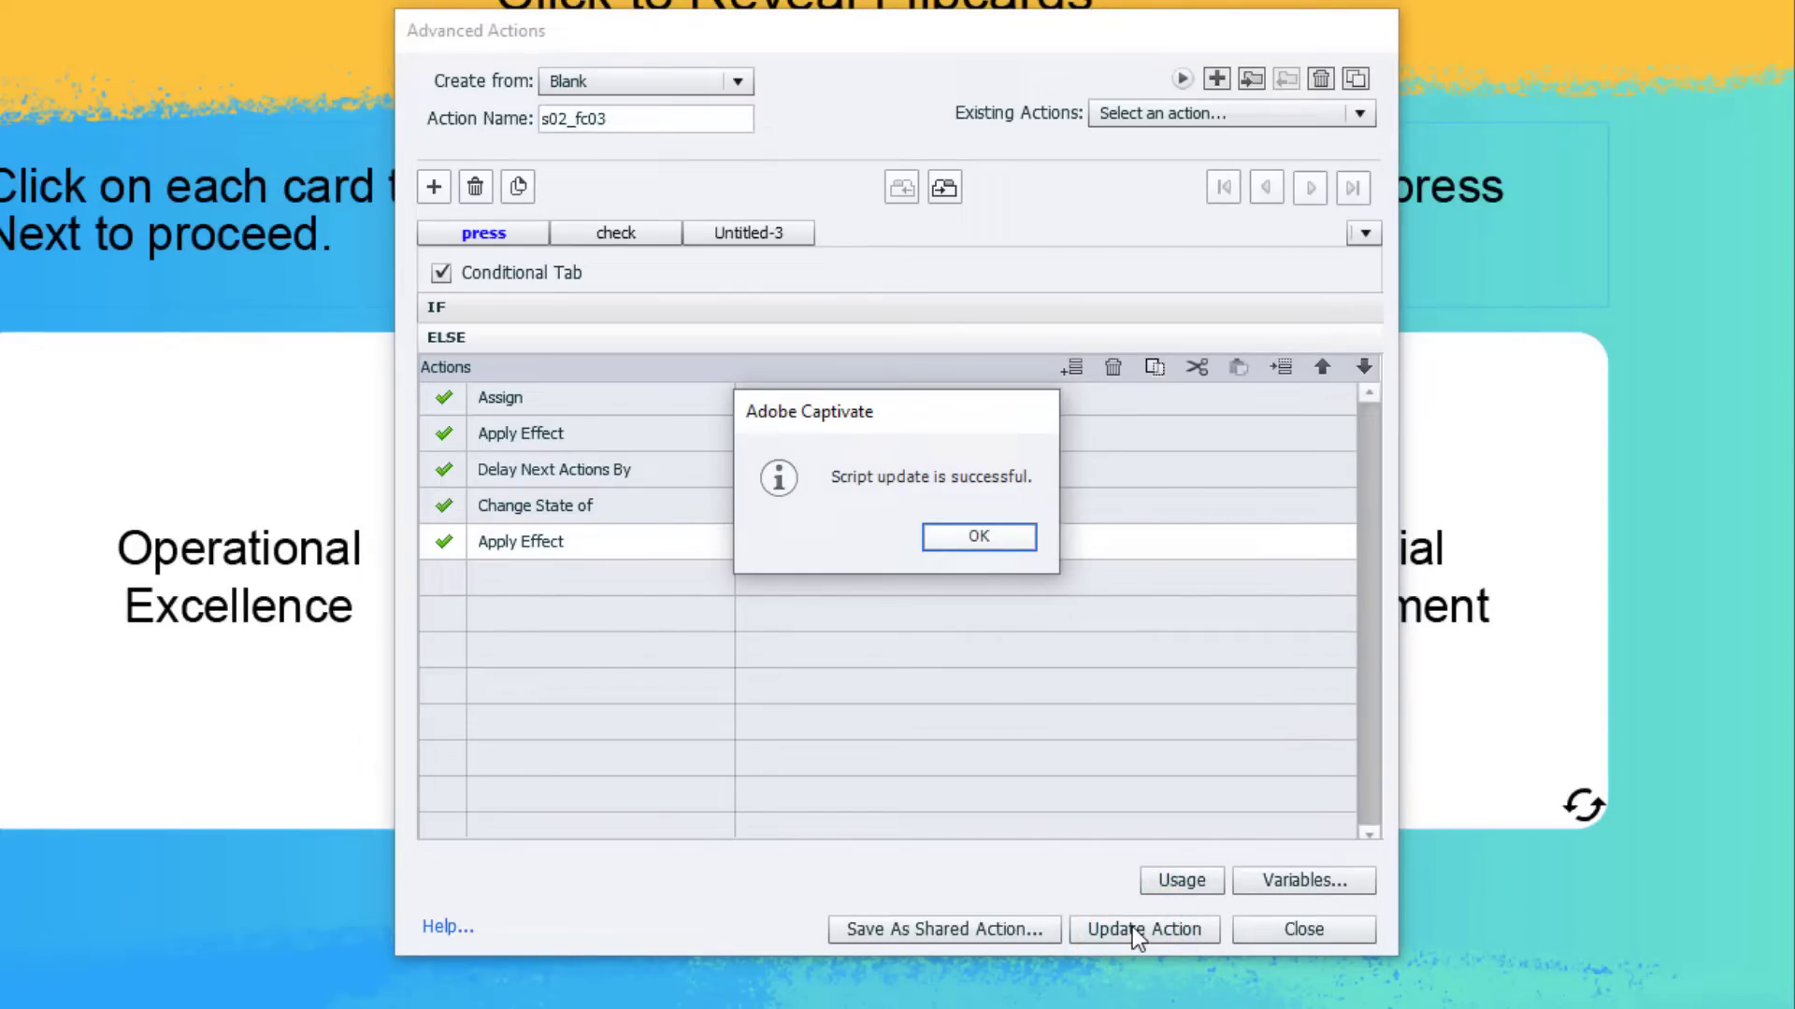
{"action": "left_click", "coordinate": [995, 537]}
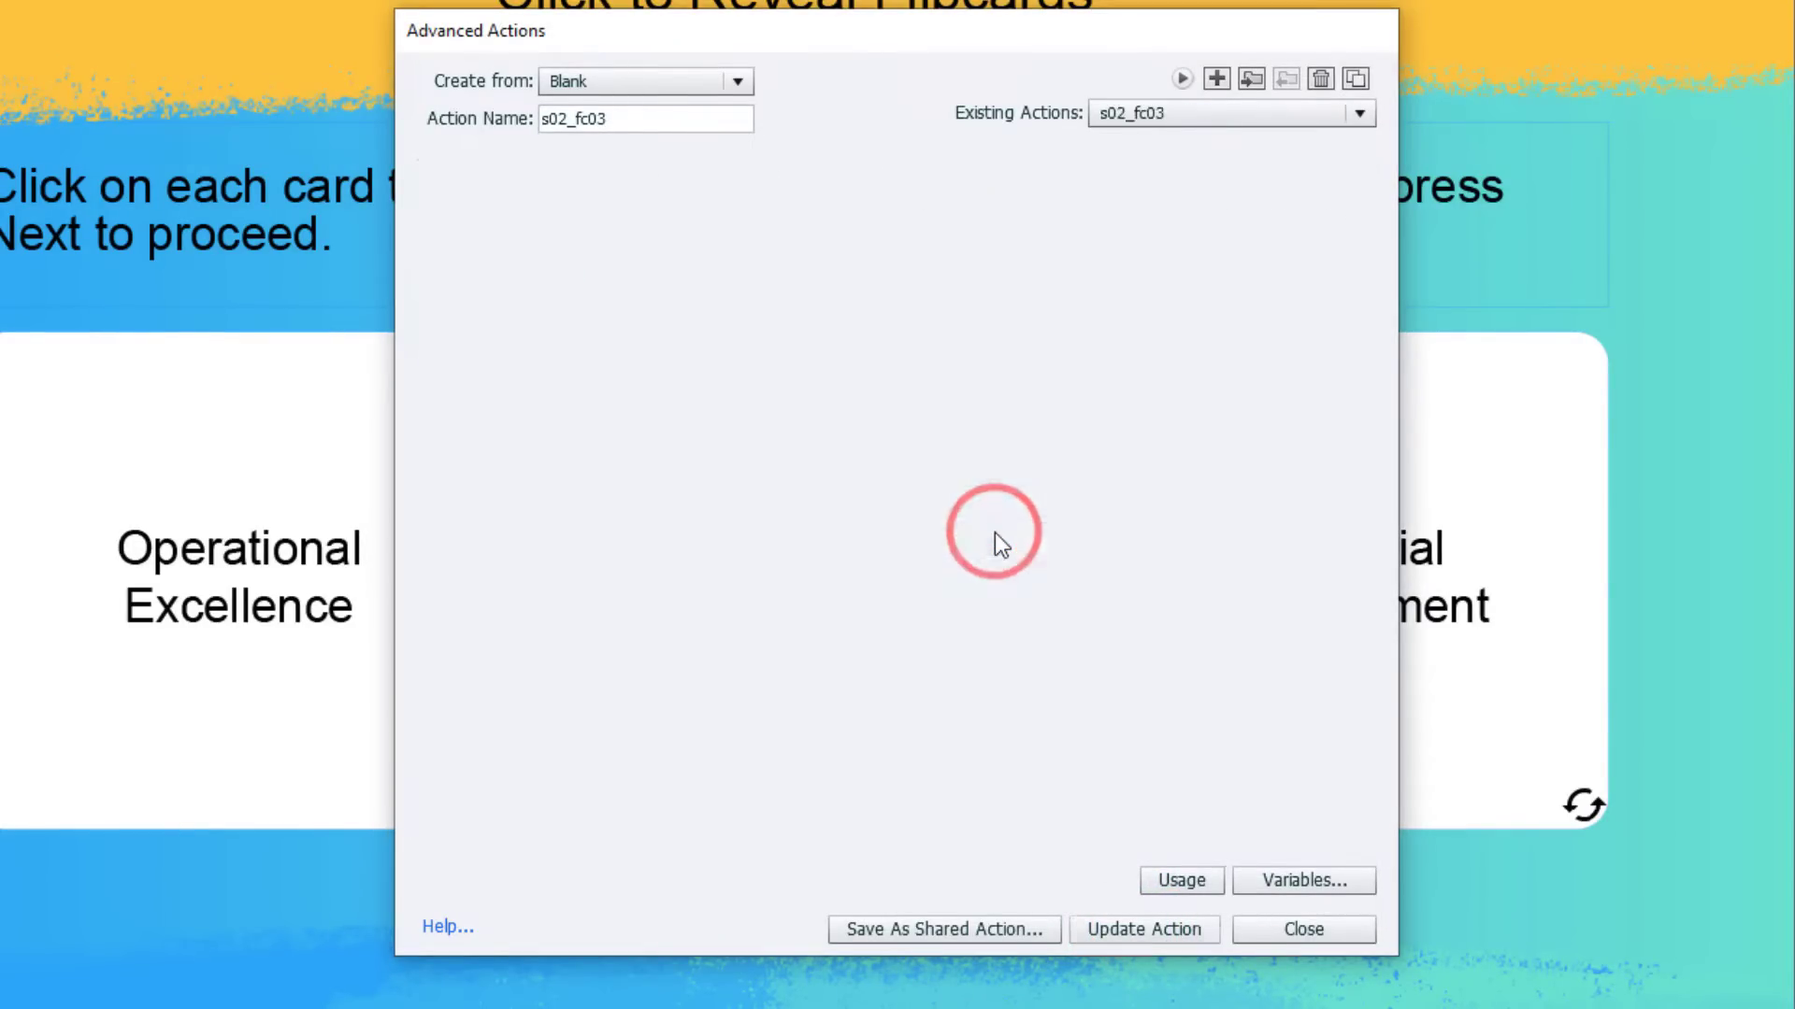
{"action": "left_click", "coordinate": [1357, 927]}
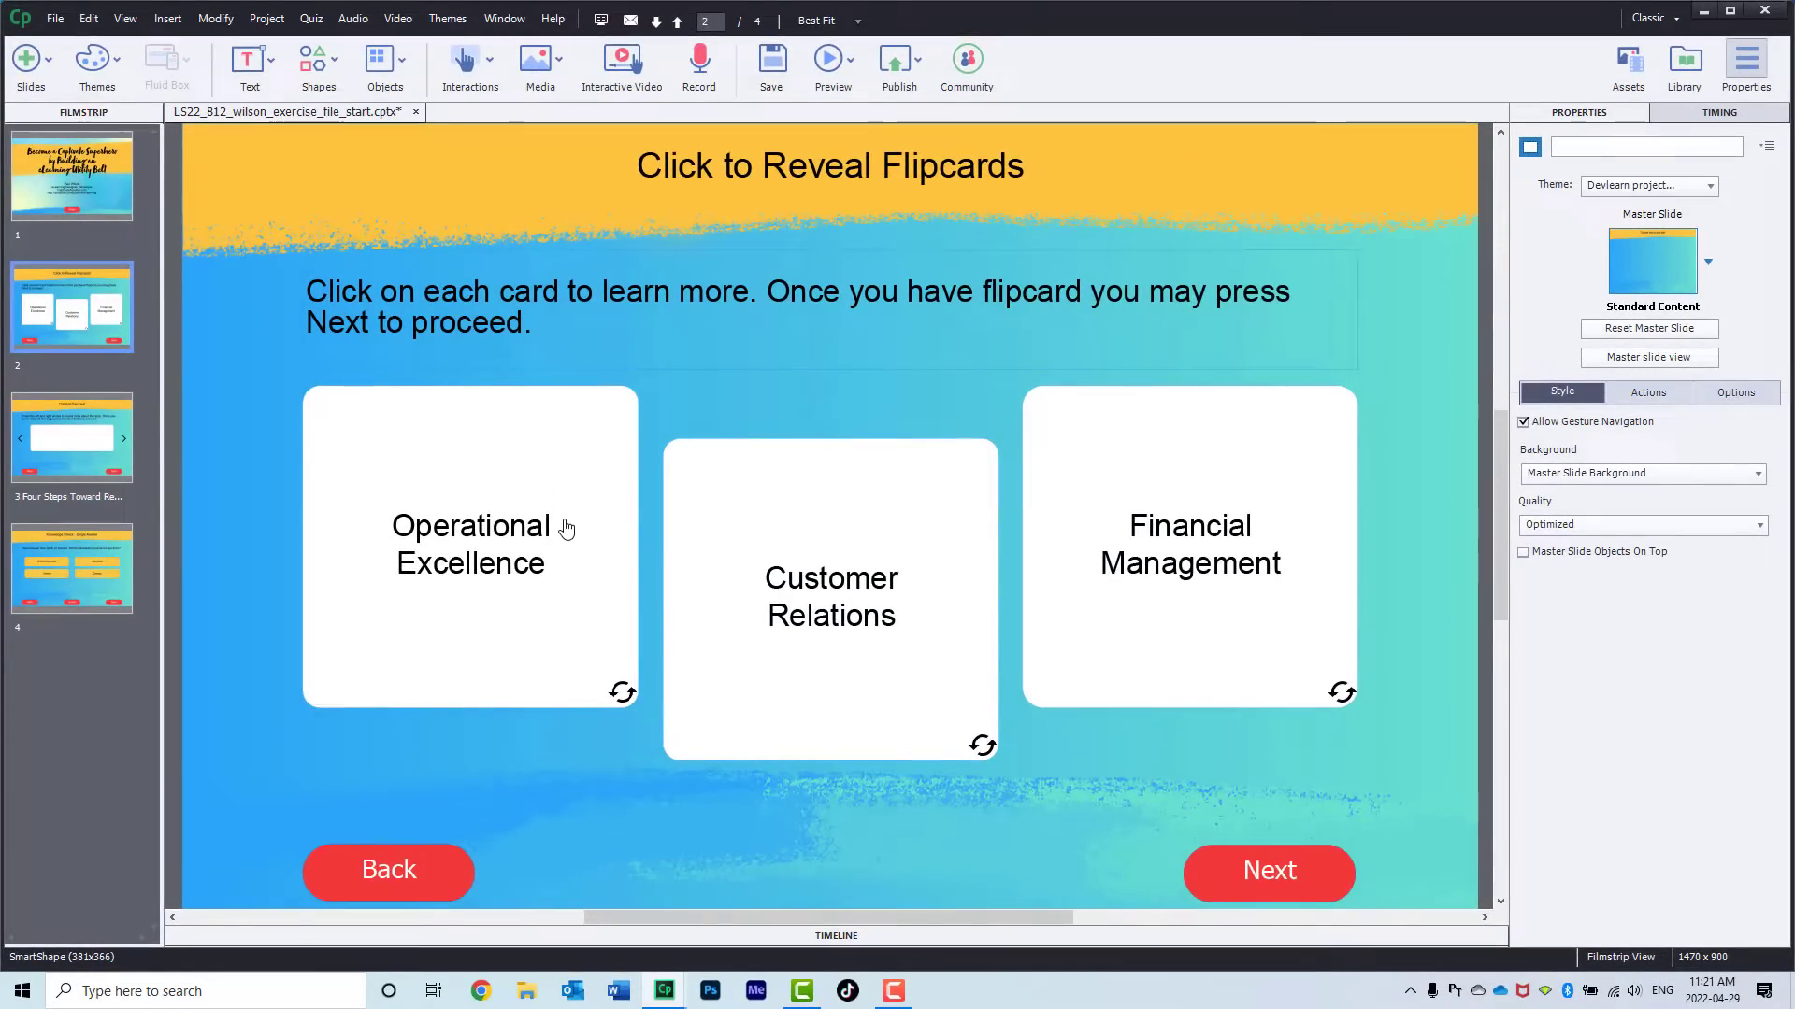
Open the action settings of the Operational Excellence flipcard.
{"action": "left_click", "coordinate": [565, 522]}
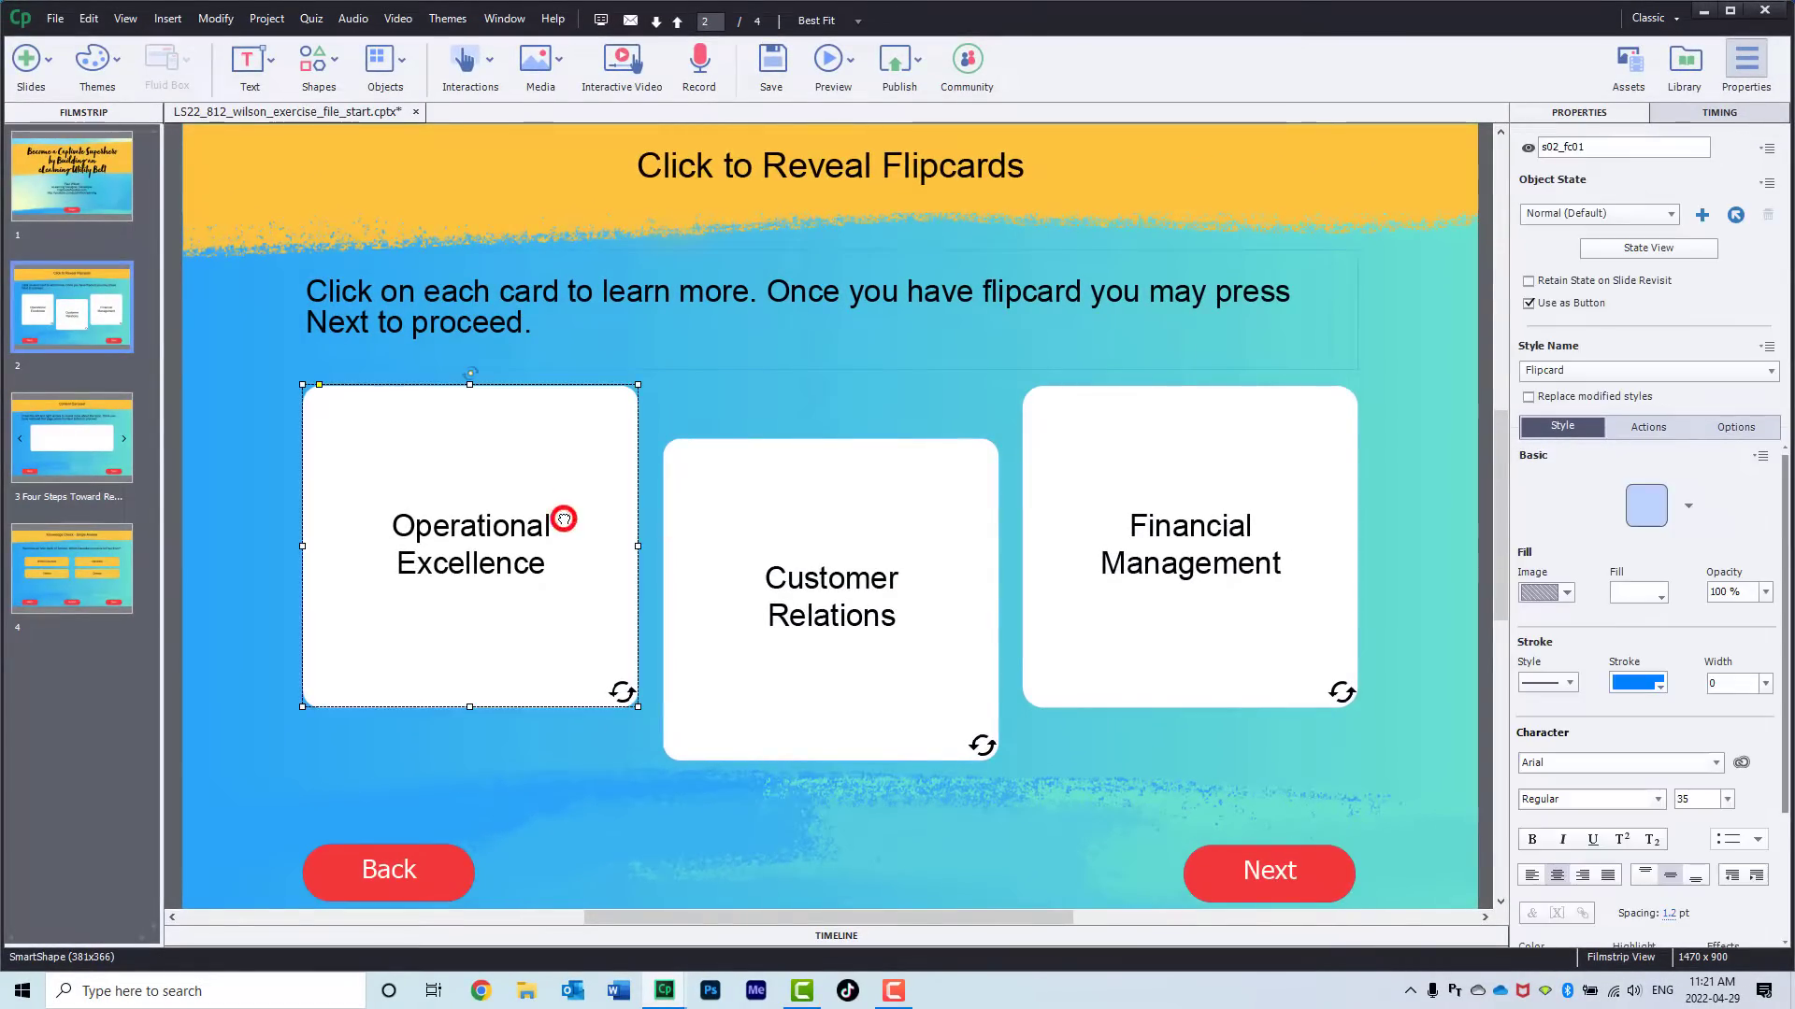
{"action": "left_click", "coordinate": [1668, 428]}
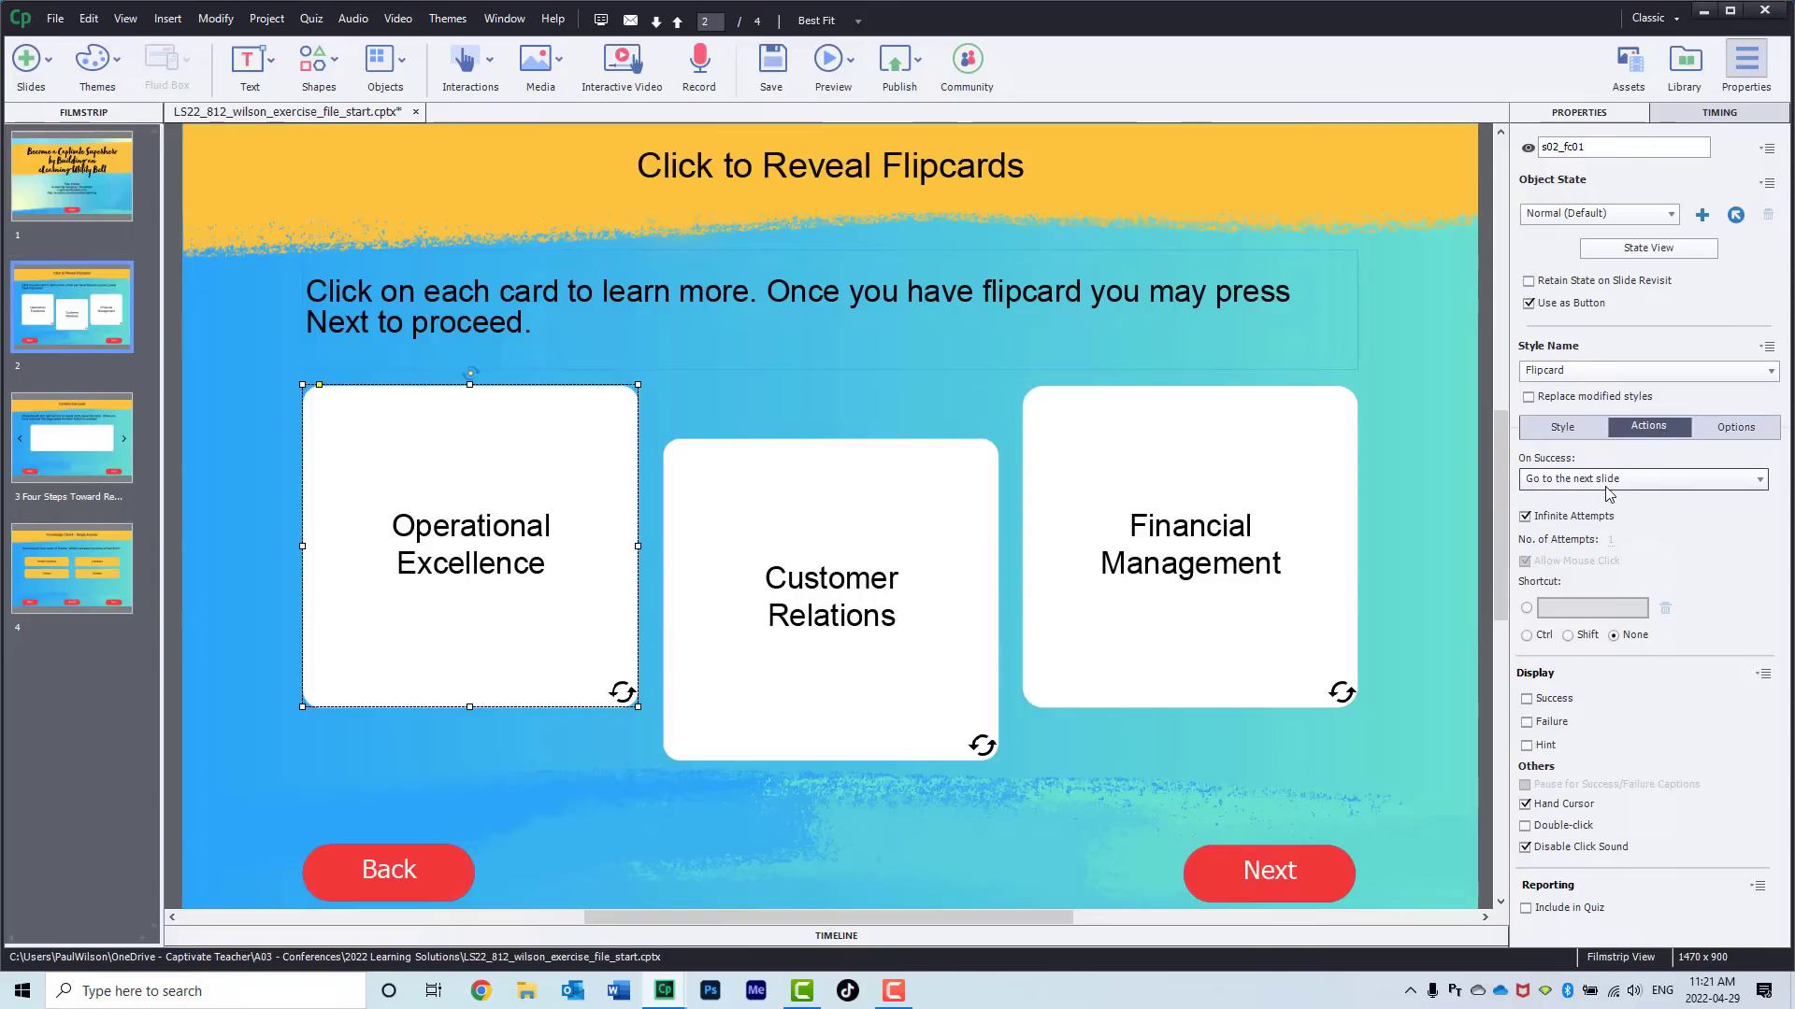
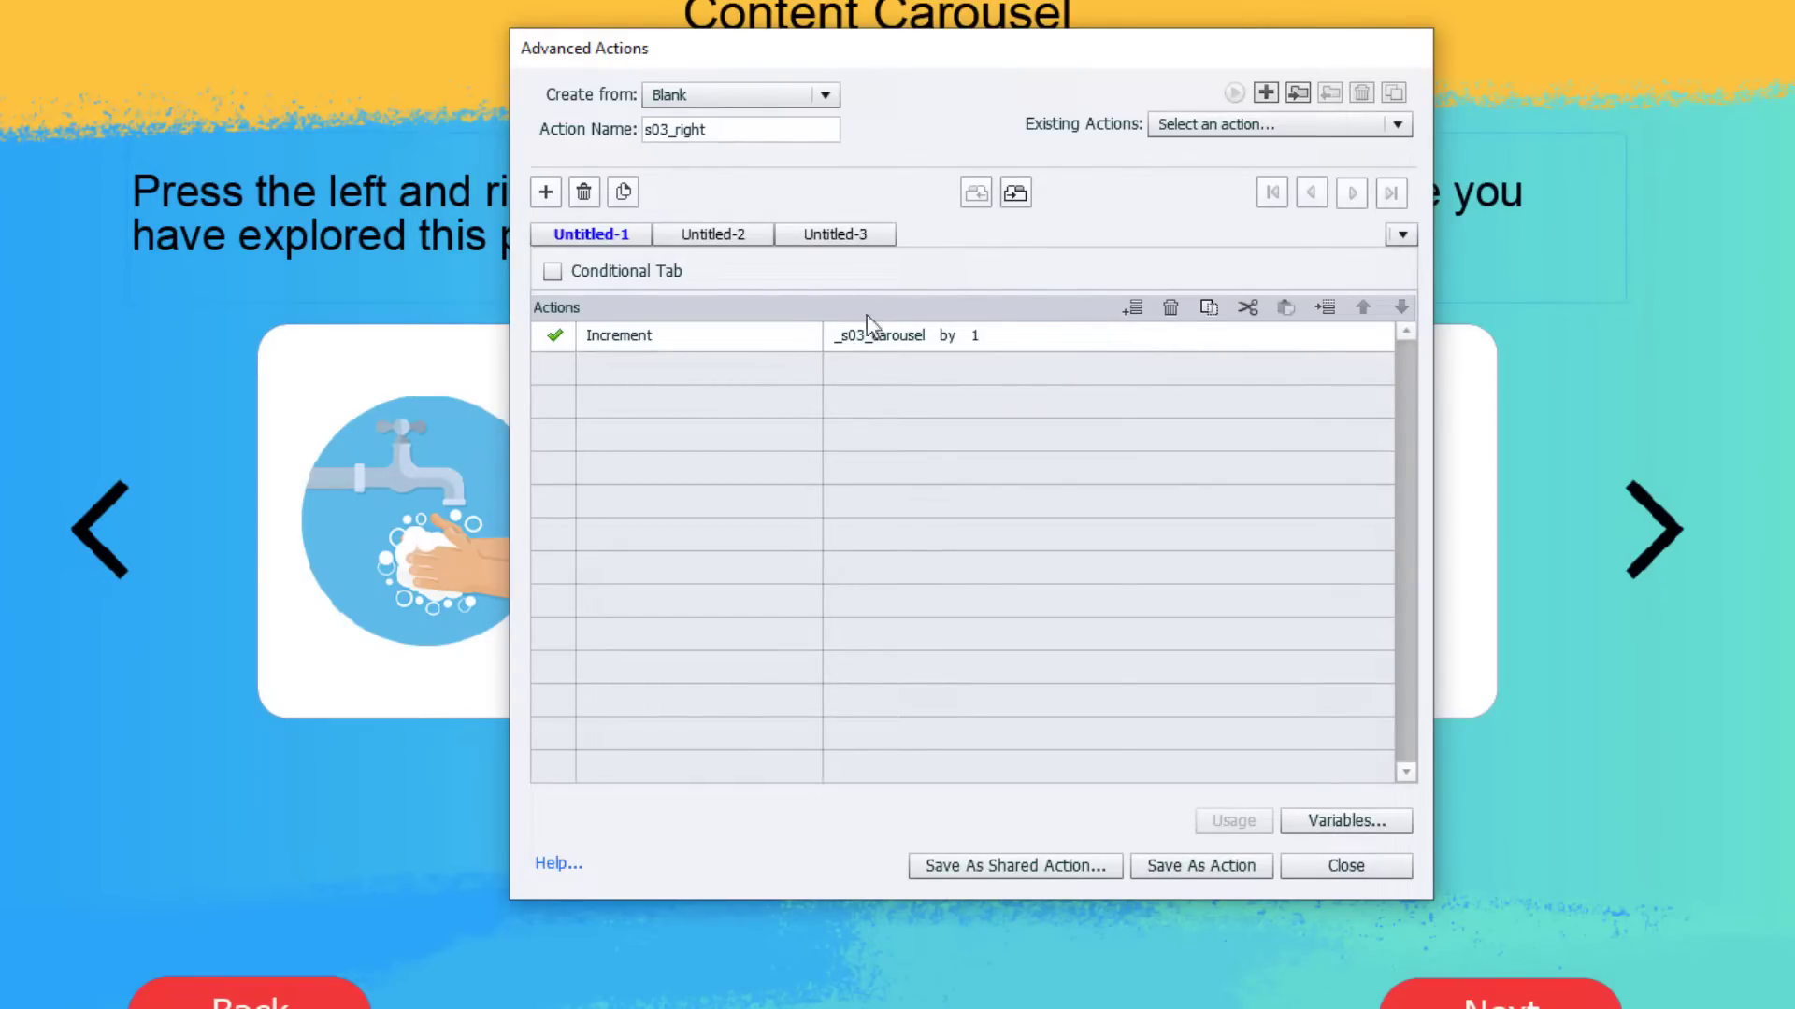
Rename the first decision of the s03_right advanced action as press.
{"action": "double_click", "coordinate": [612, 235]}
{"action": "left_click", "coordinate": [617, 233]}
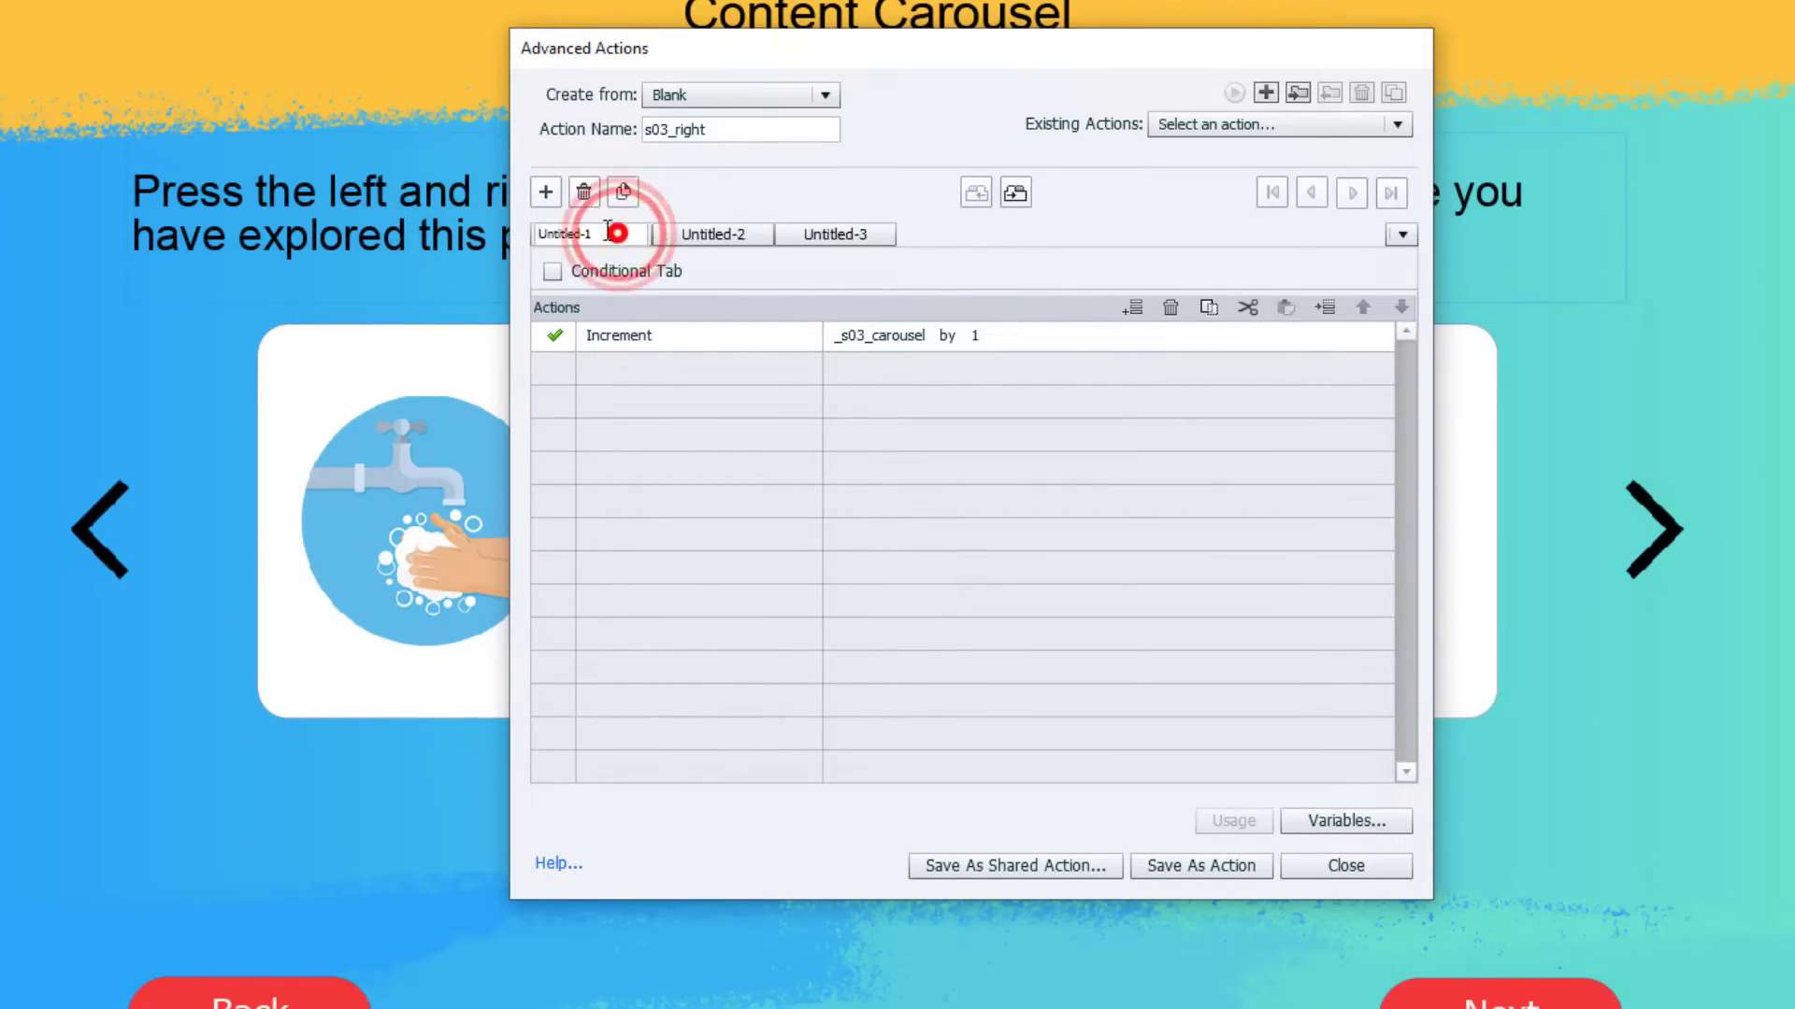
{"action": "double_click", "coordinate": [617, 233]}
{"action": "type", "text": "pres"}
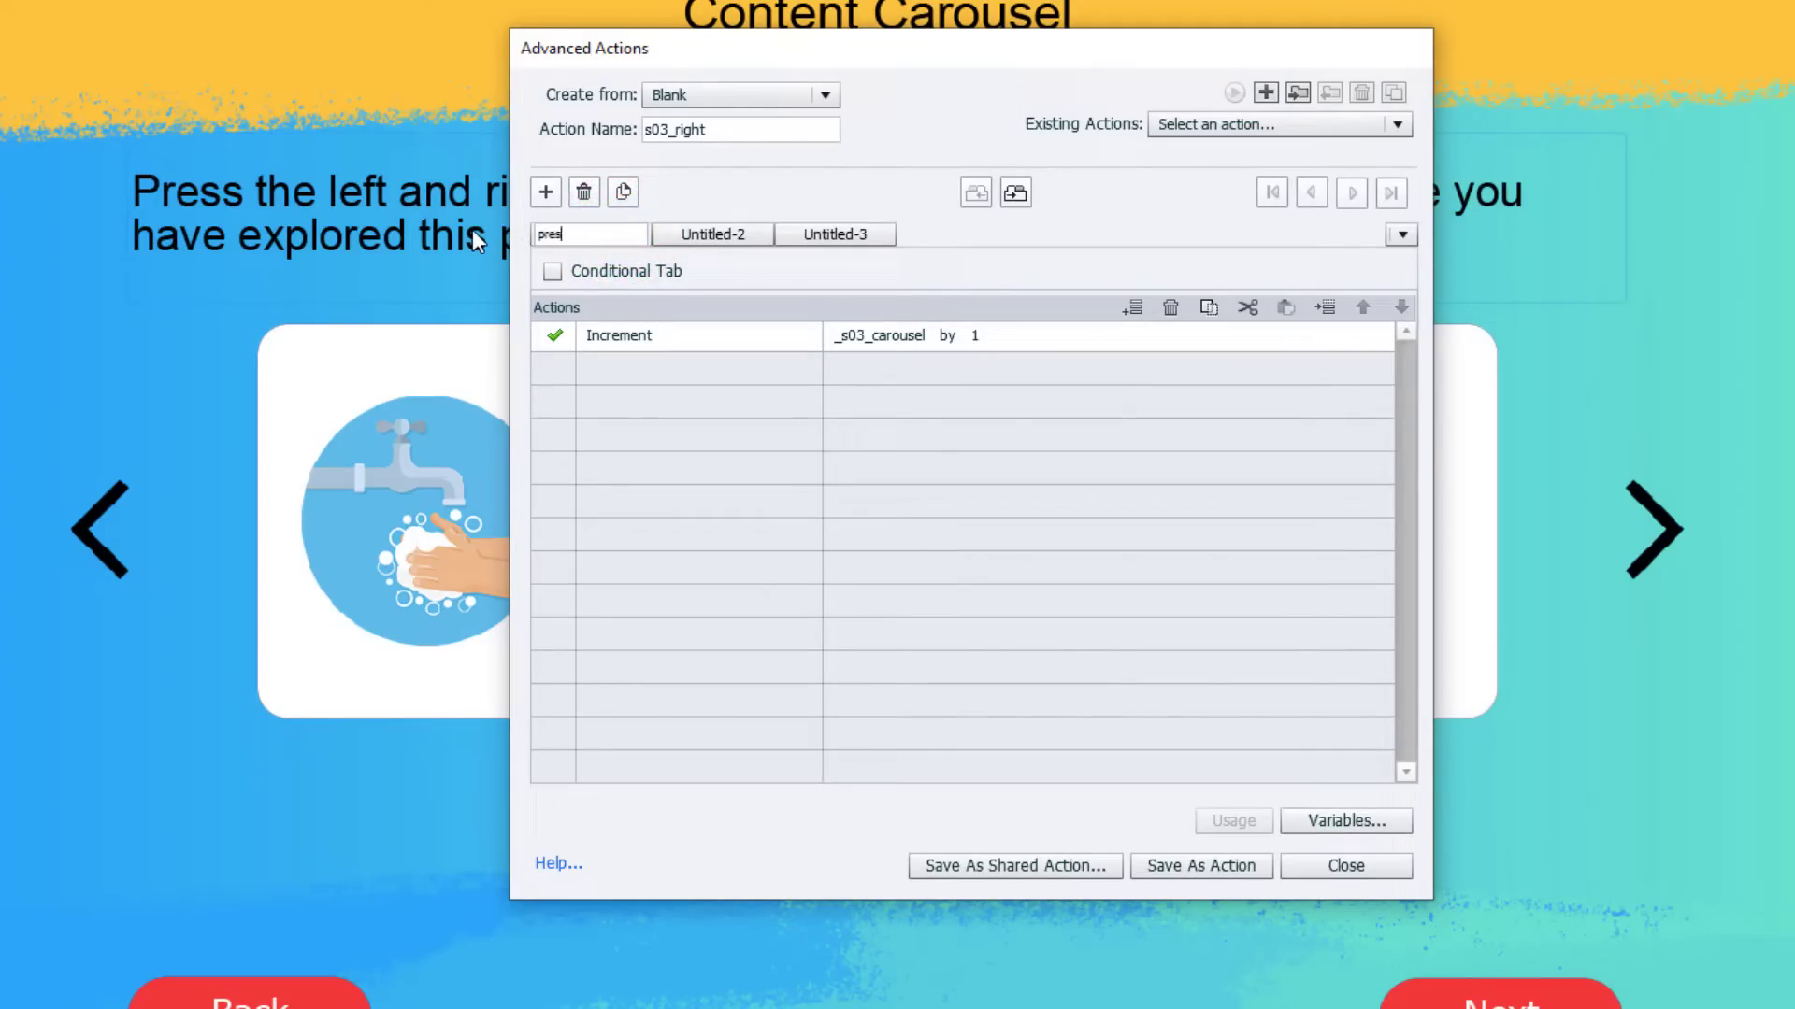
{"action": "type", "text": "s"}
{"action": "key", "text": "Return"}
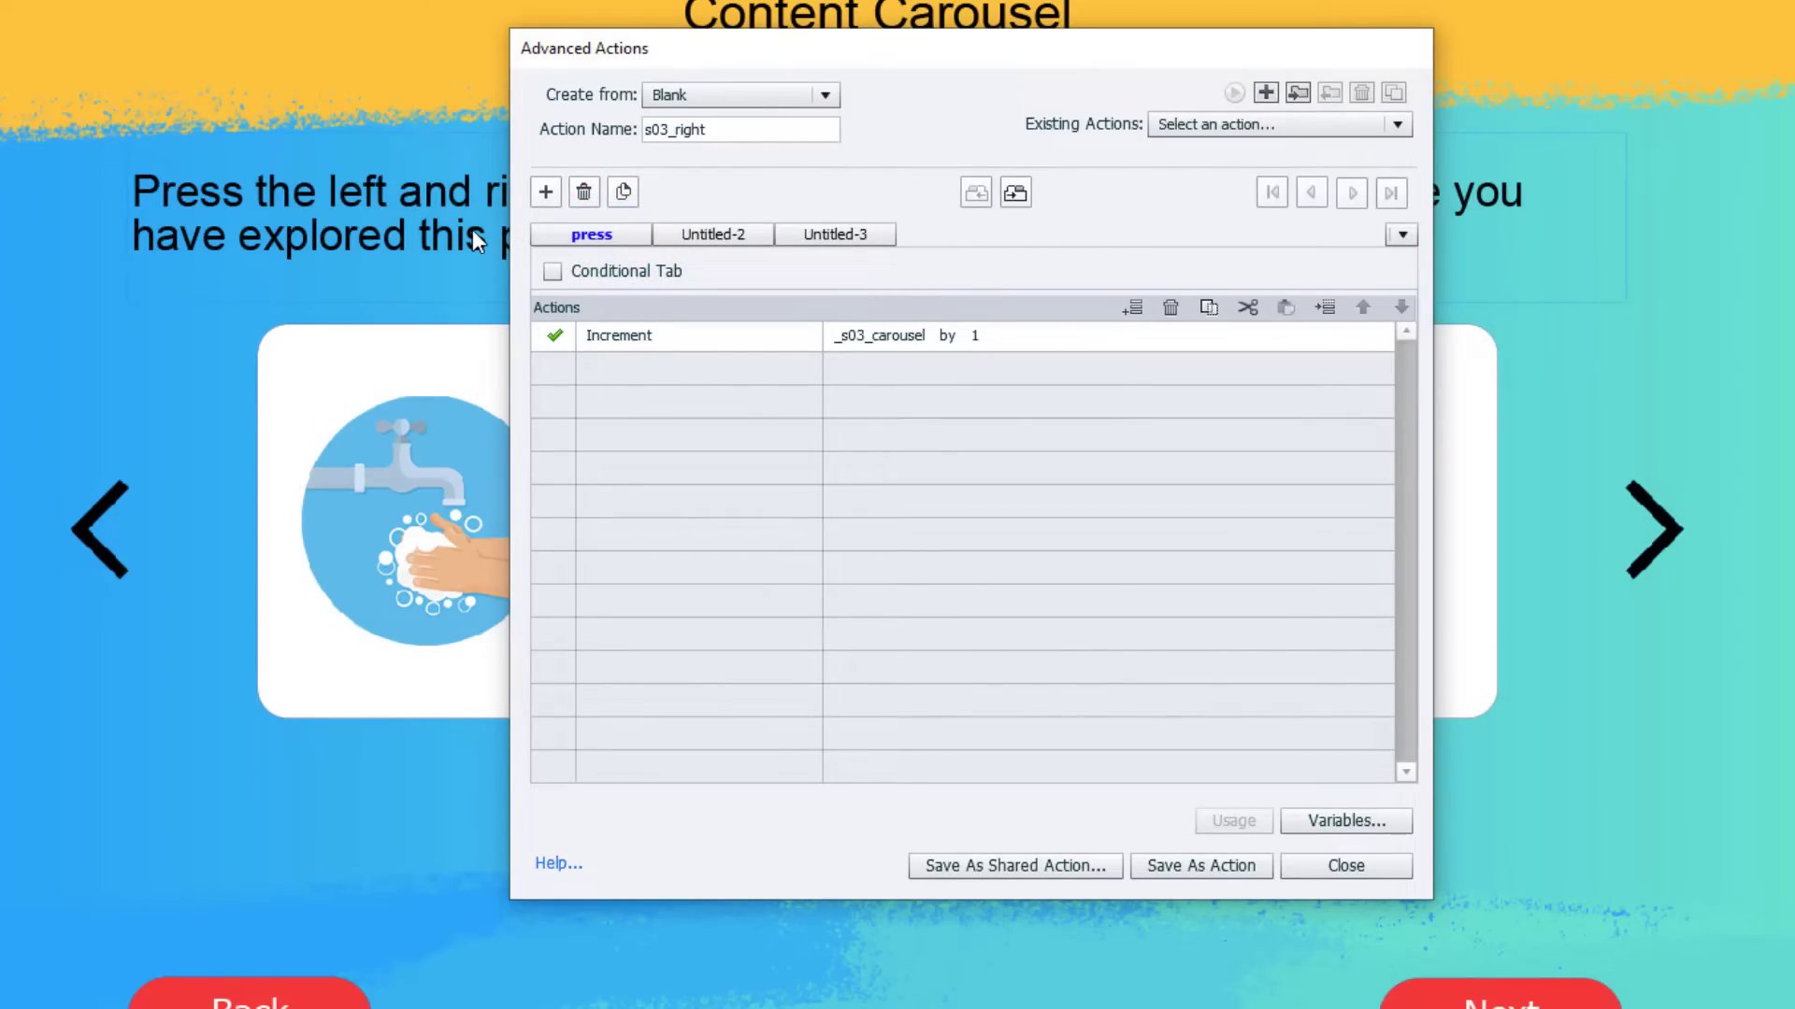
Rename the second decision of s03_right as "if = 1" and make it conditional.
{"action": "double_click", "coordinate": [703, 238]}
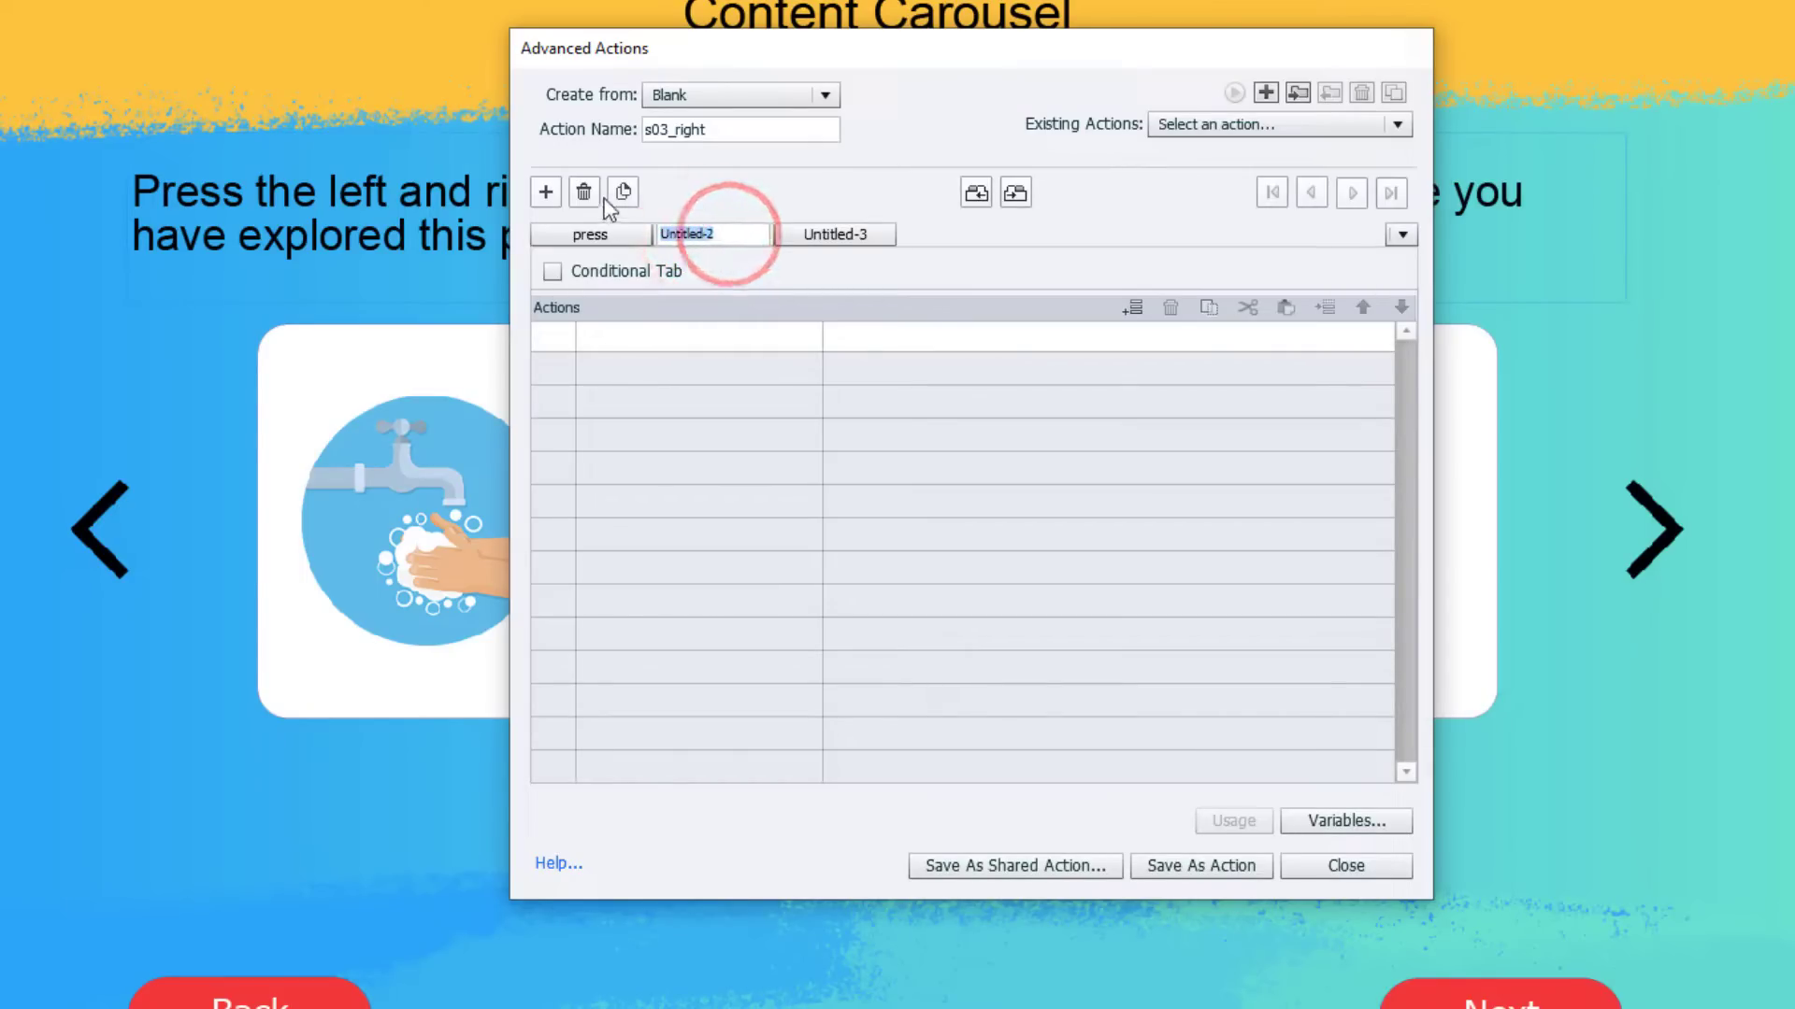
{"action": "type", "text": "if"}
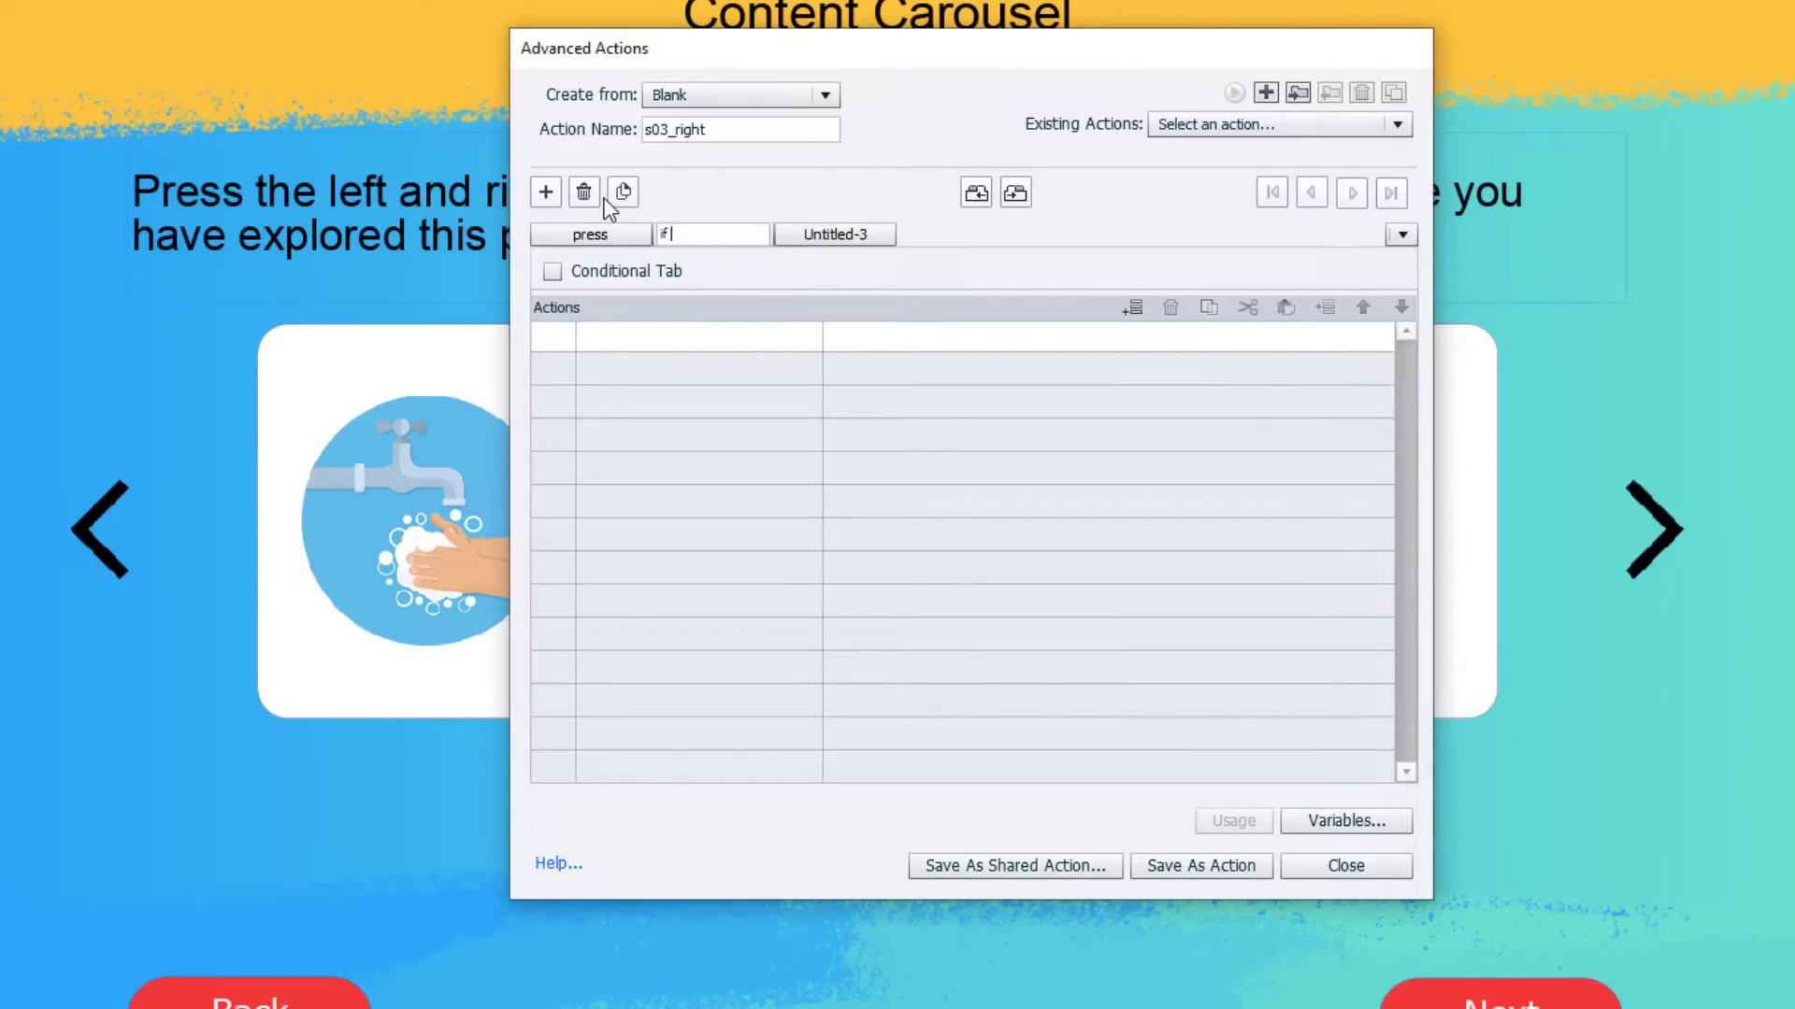
{"action": "type", "text": " = 1"}
{"action": "key", "text": "Return"}
{"action": "left_click", "coordinate": [730, 235]}
{"action": "left_click", "coordinate": [552, 273]}
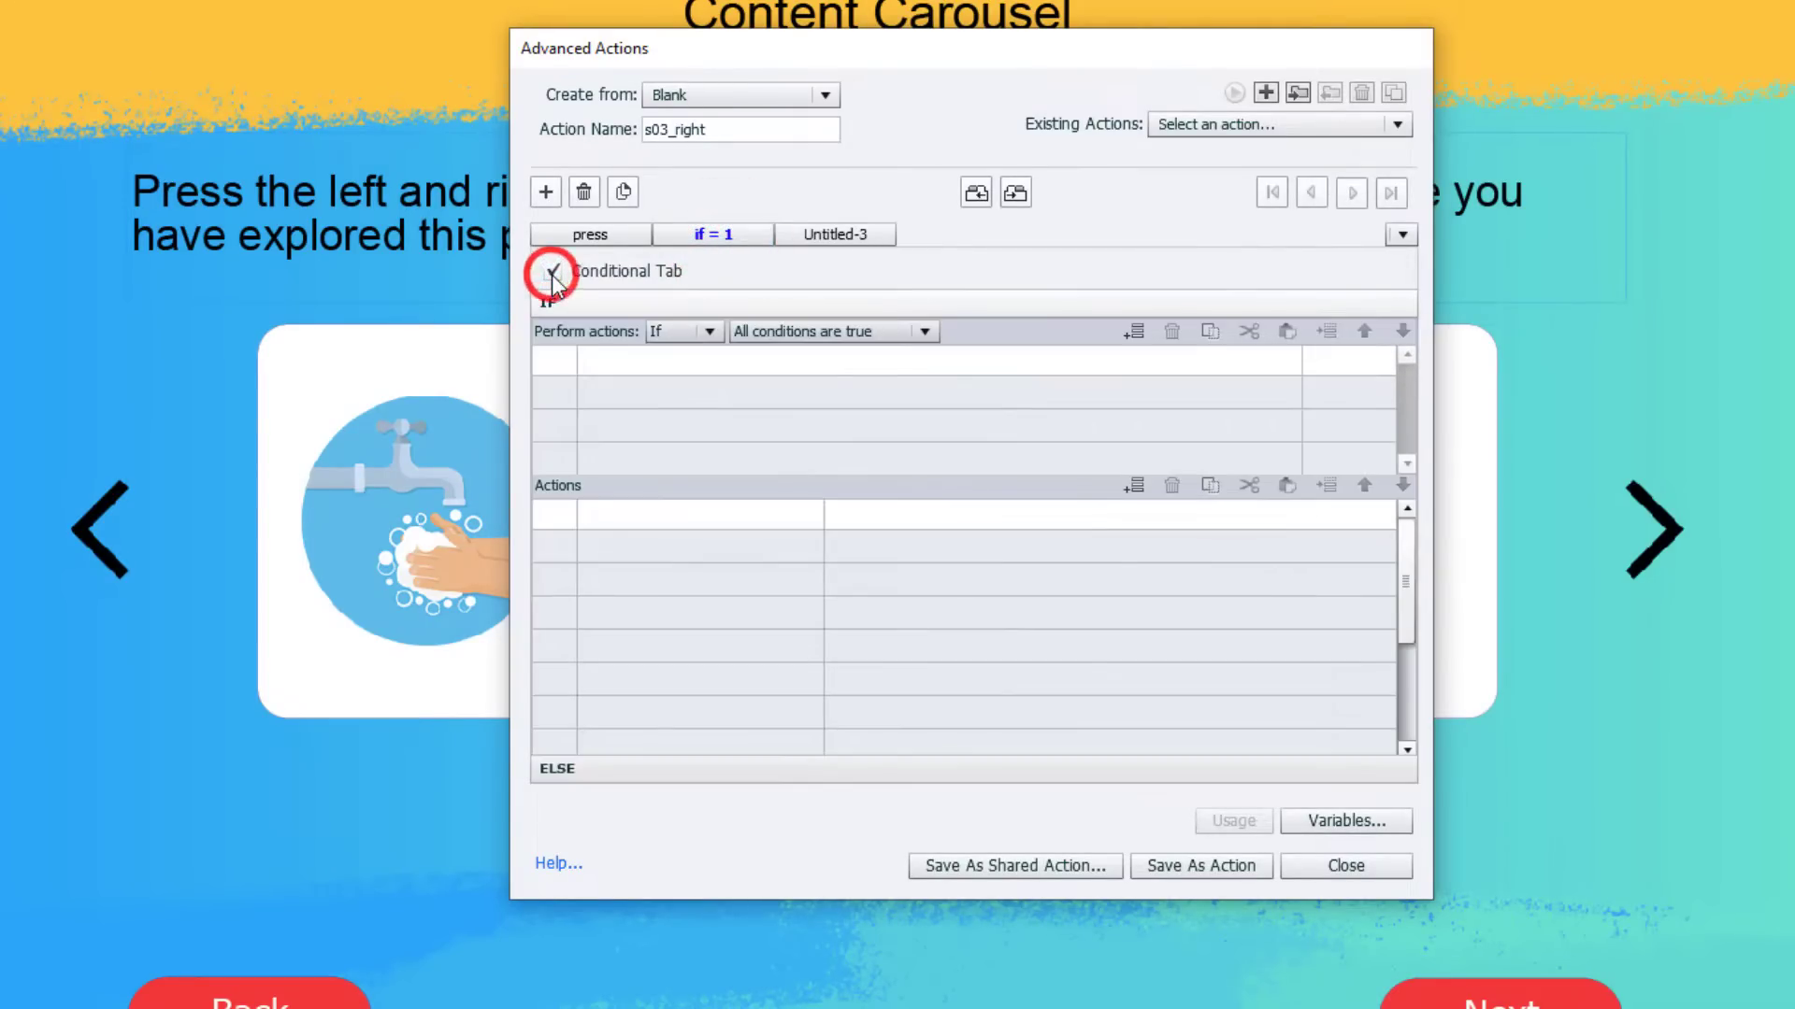
Add a condition to the "if = 1" decision that the variable _s03_carousel is equal to the literal 1.
{"action": "left_click", "coordinate": [631, 363]}
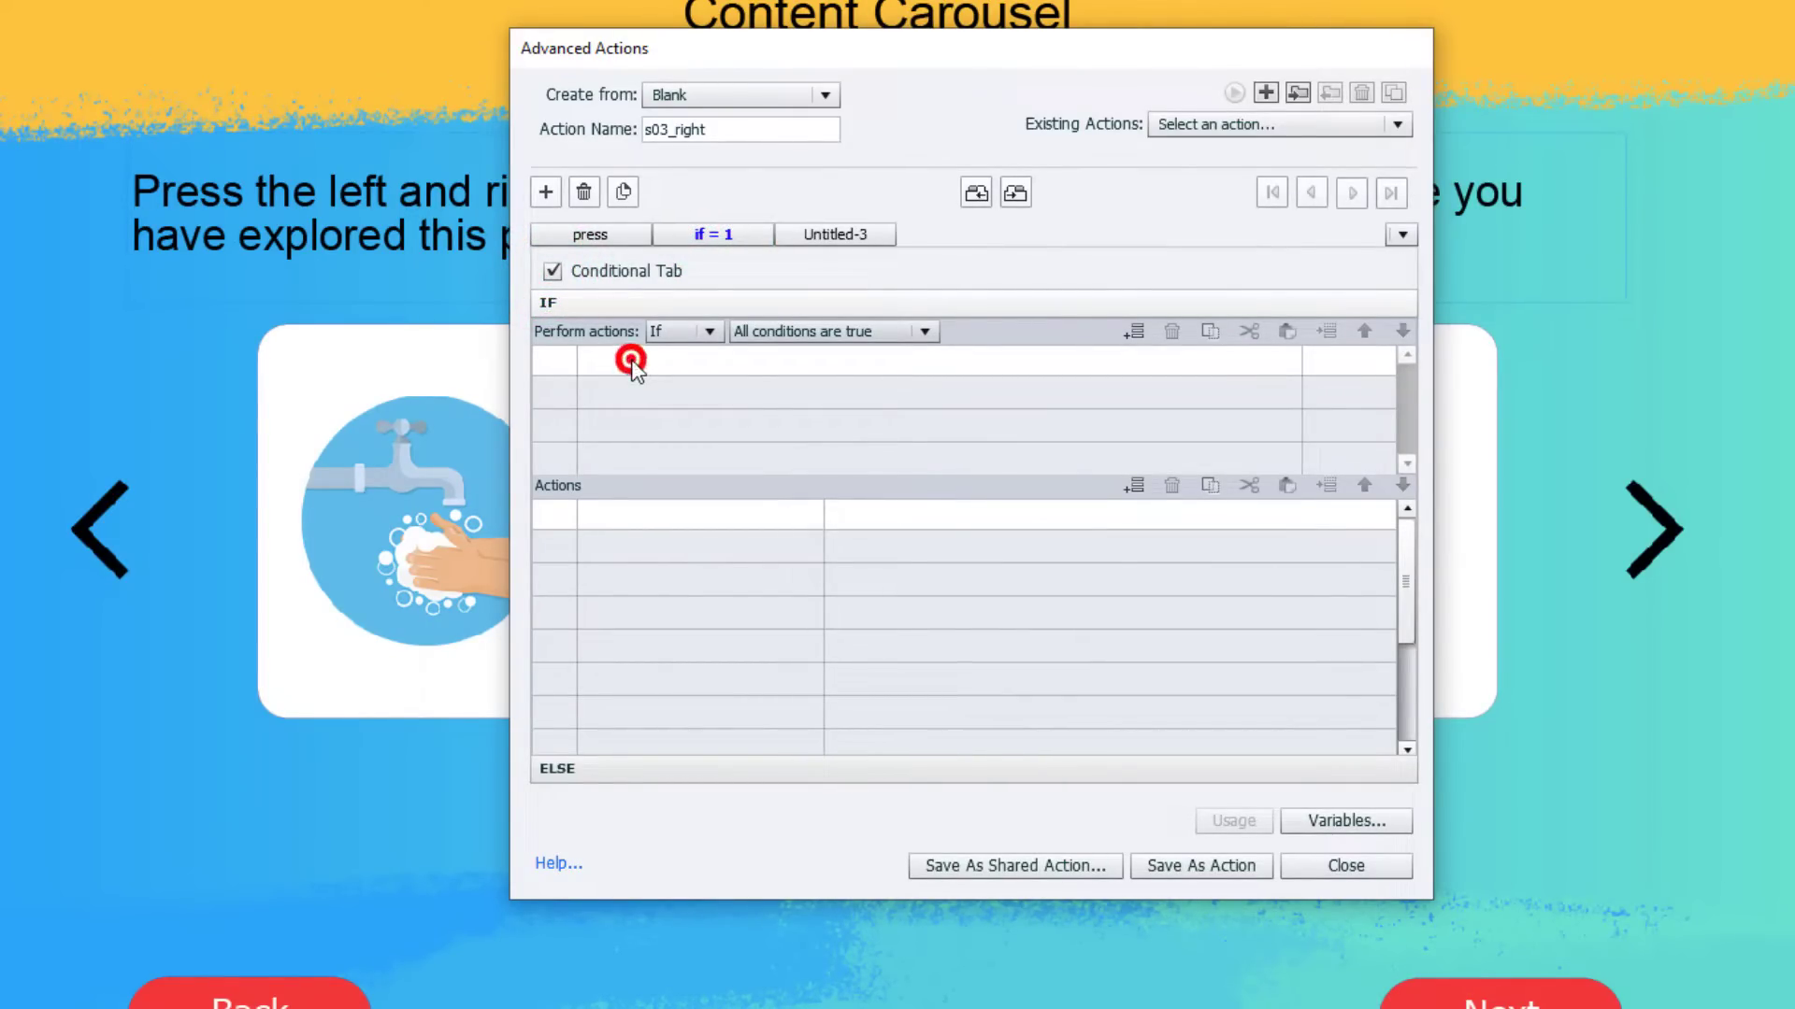
{"action": "left_click", "coordinate": [628, 359]}
{"action": "left_click", "coordinate": [618, 387]}
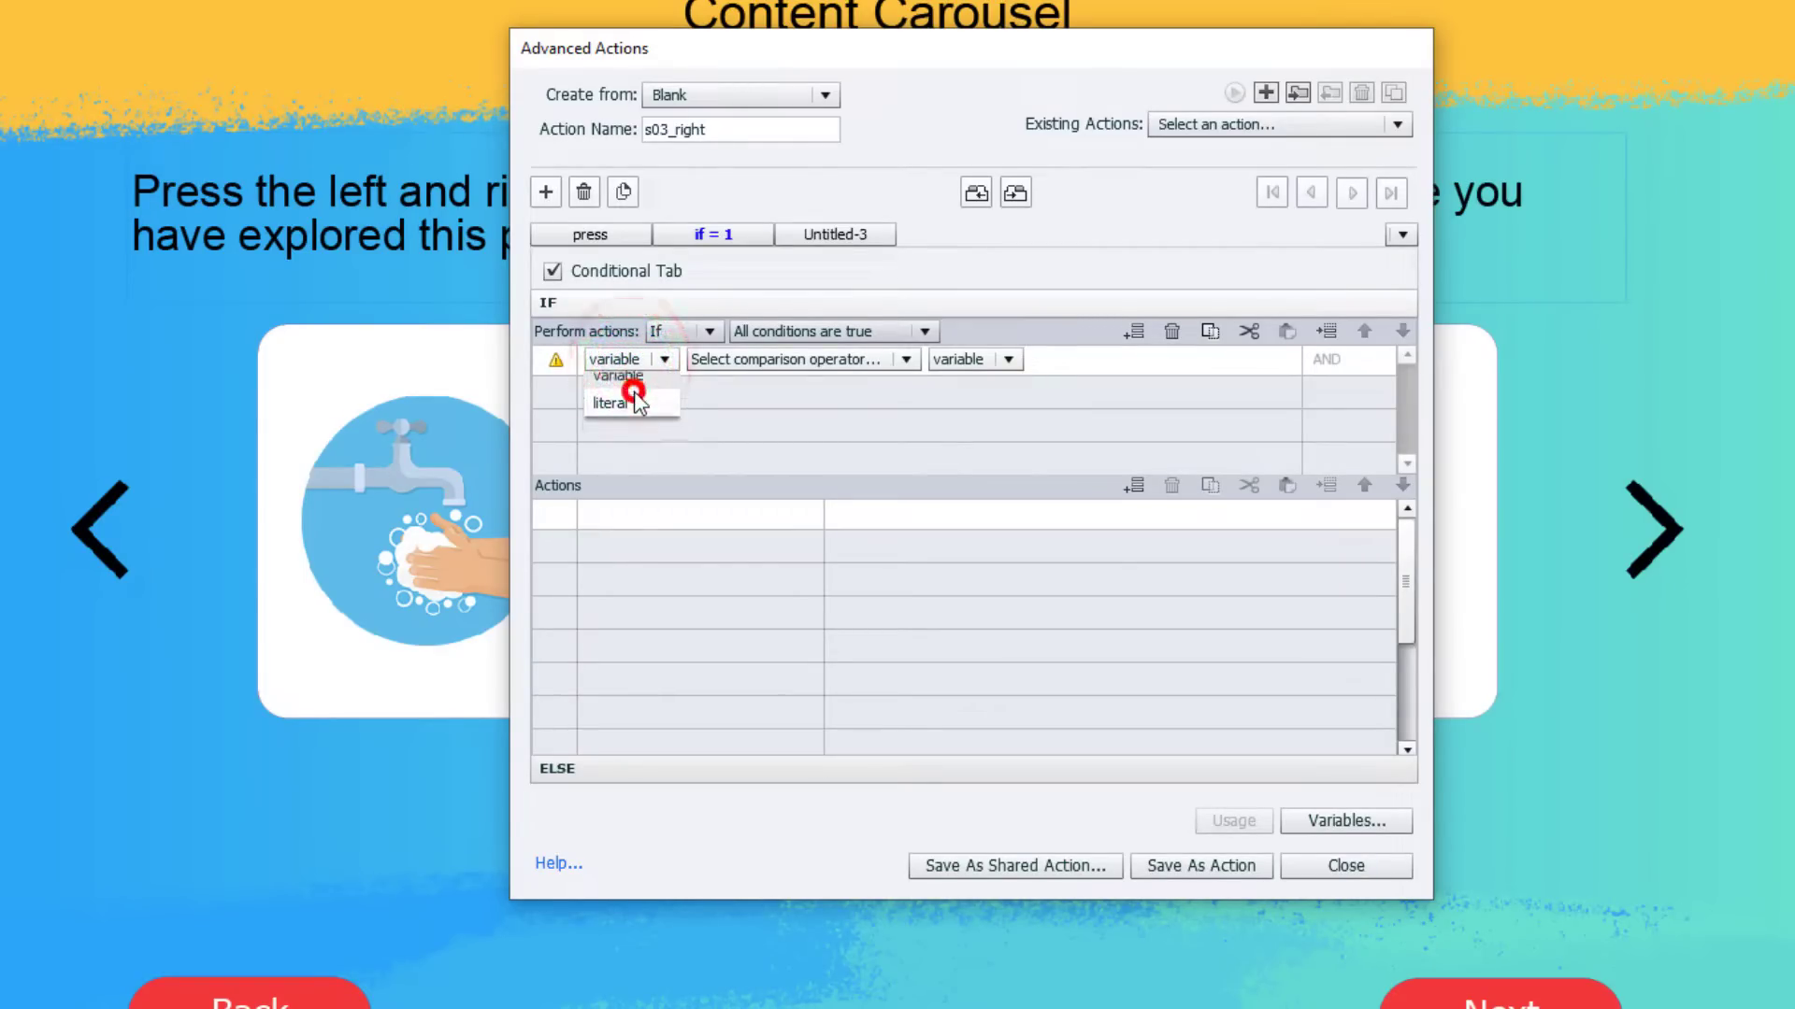
{"action": "type", "text": "carou"}
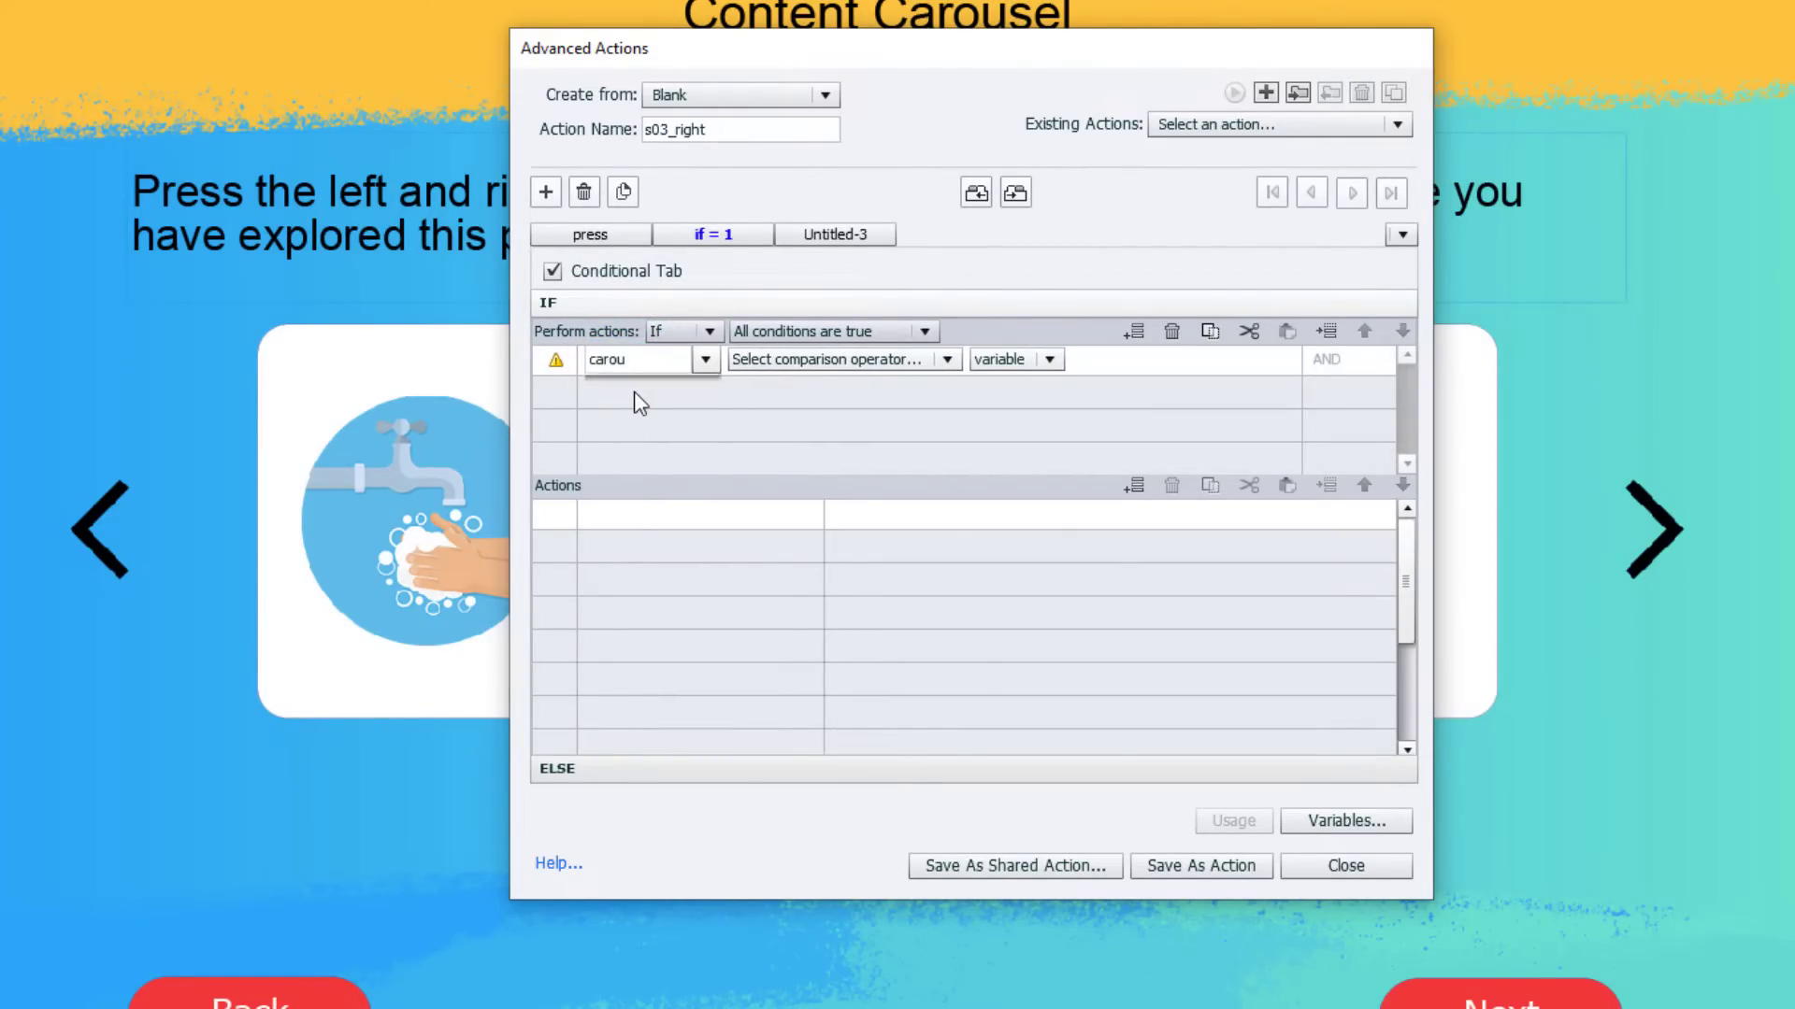
{"action": "left_click", "coordinate": [635, 393]}
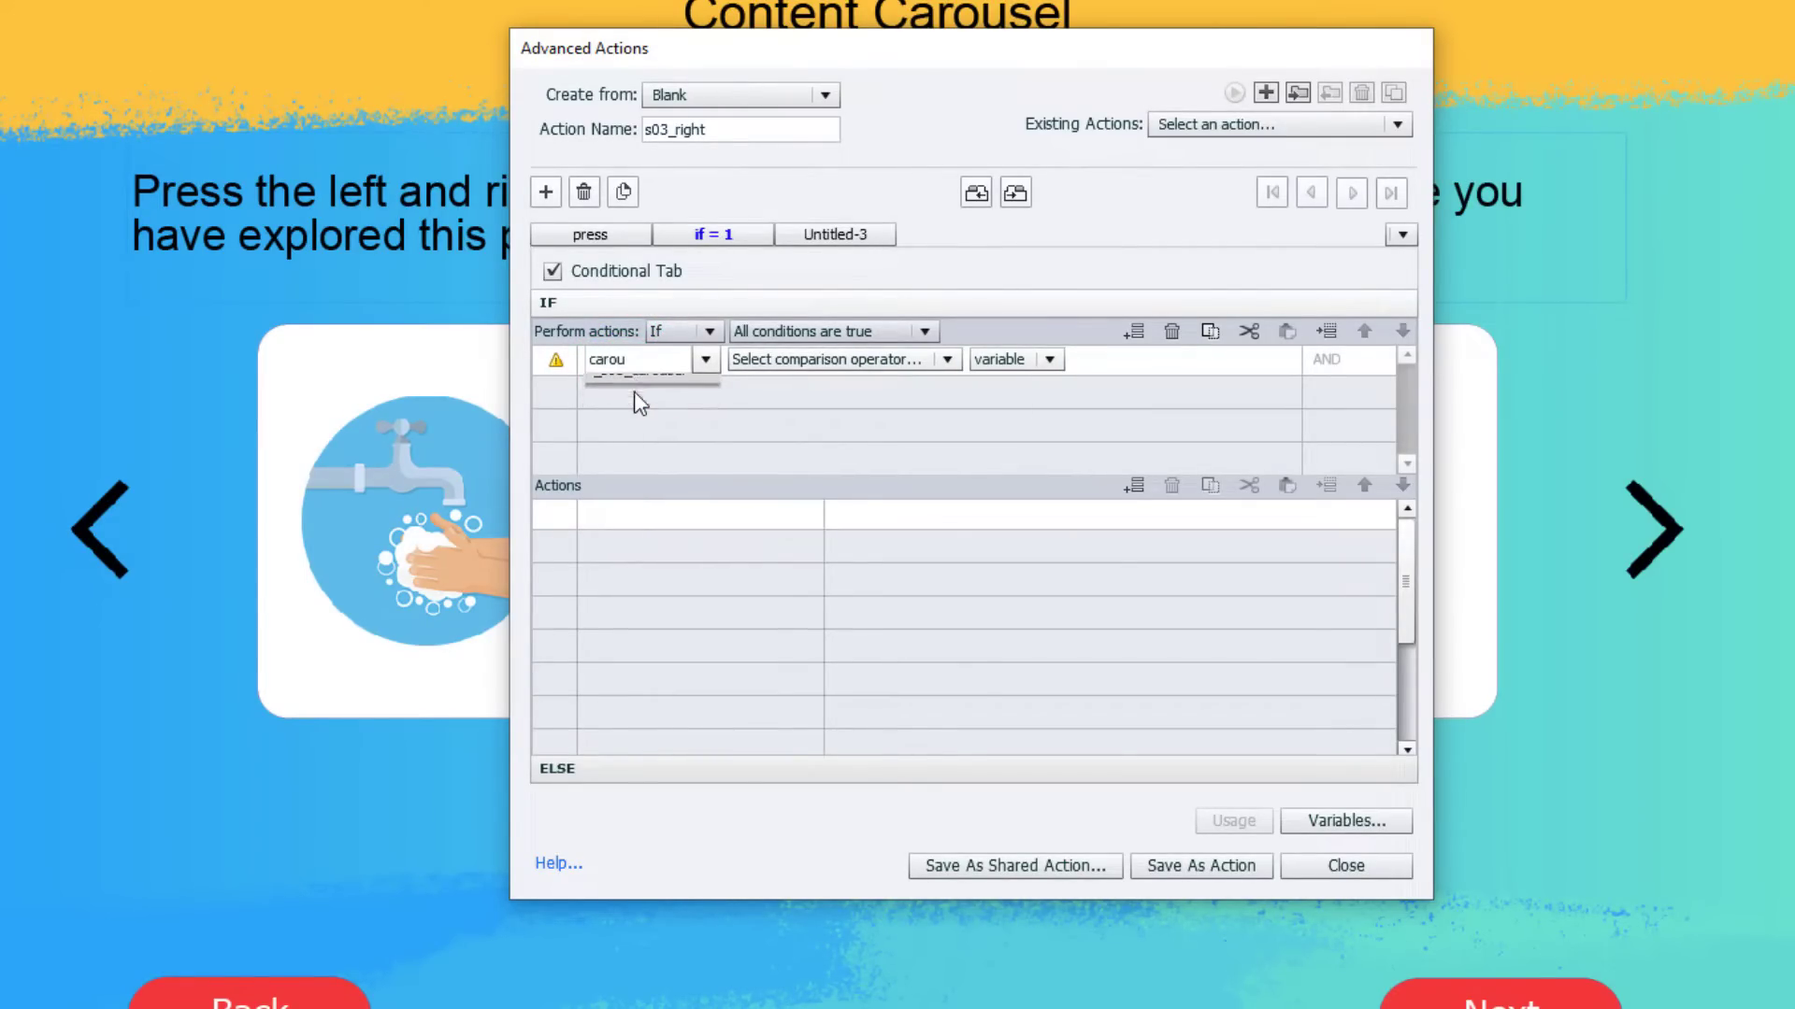
{"action": "left_click", "coordinate": [782, 359]}
{"action": "left_click", "coordinate": [780, 385]}
{"action": "left_click", "coordinate": [850, 360]}
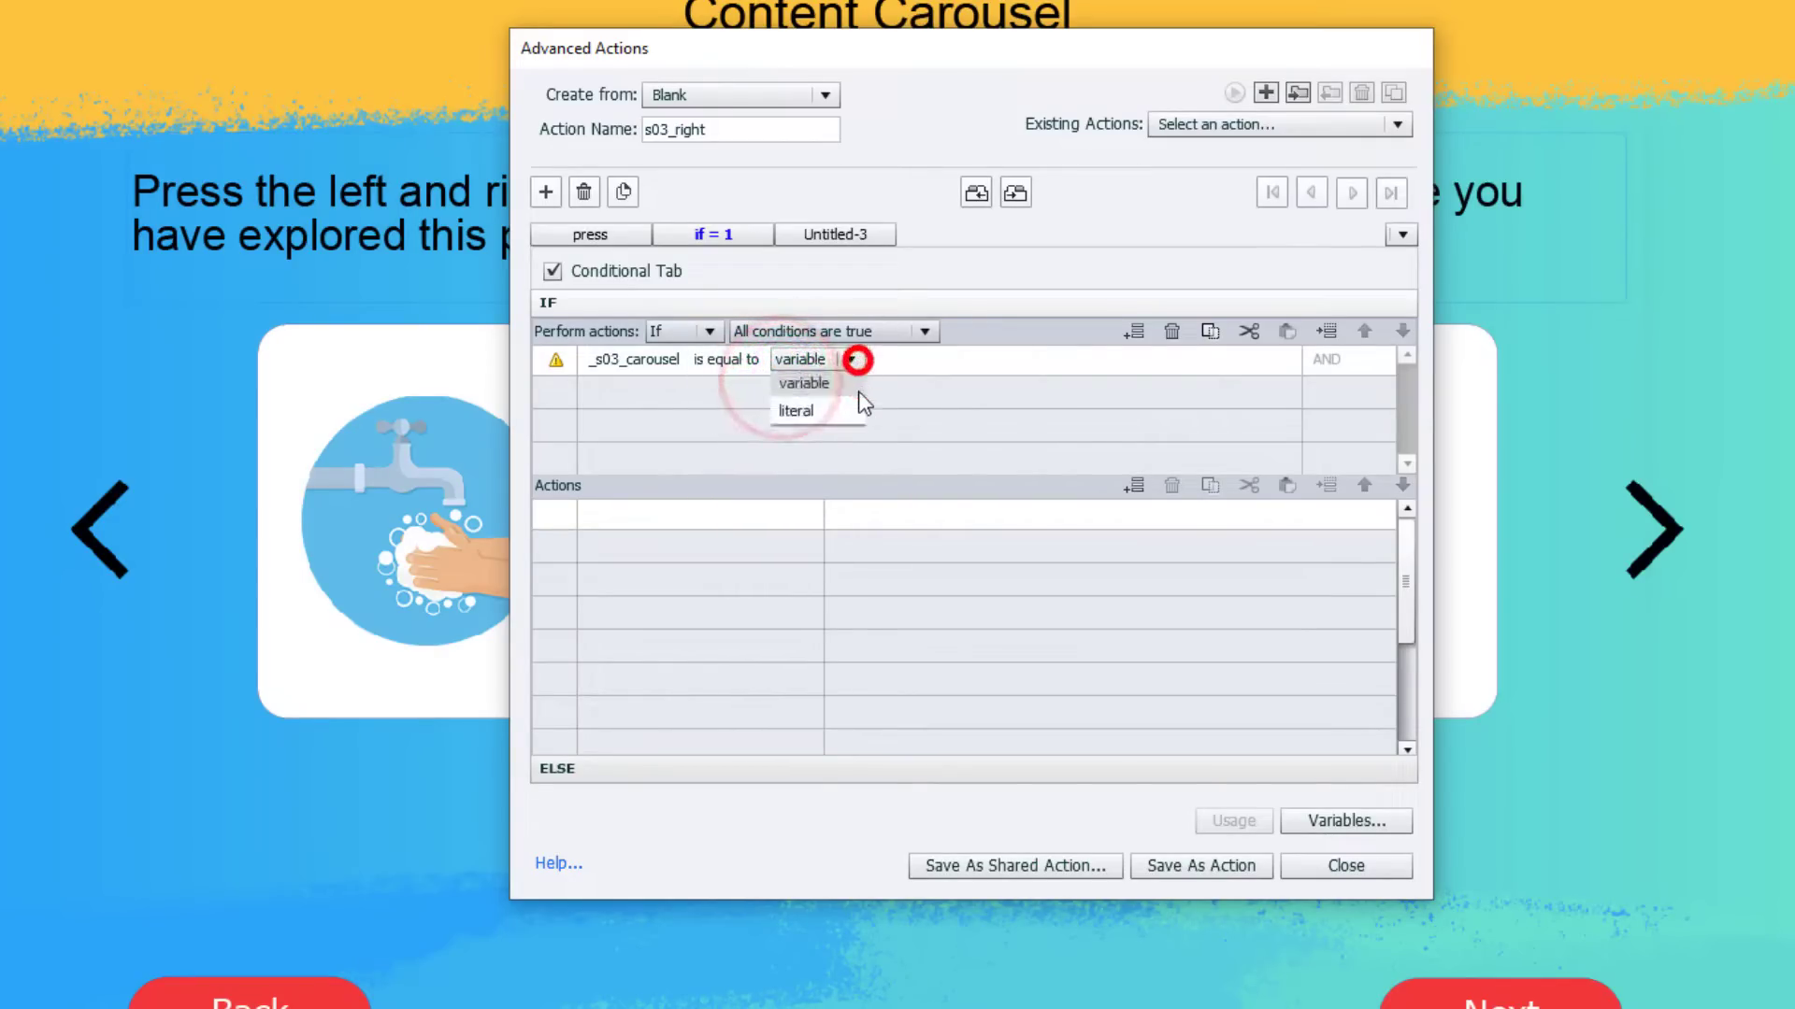
{"action": "left_click", "coordinate": [844, 408]}
{"action": "type", "text": "1"}
{"action": "key", "text": "Return"}
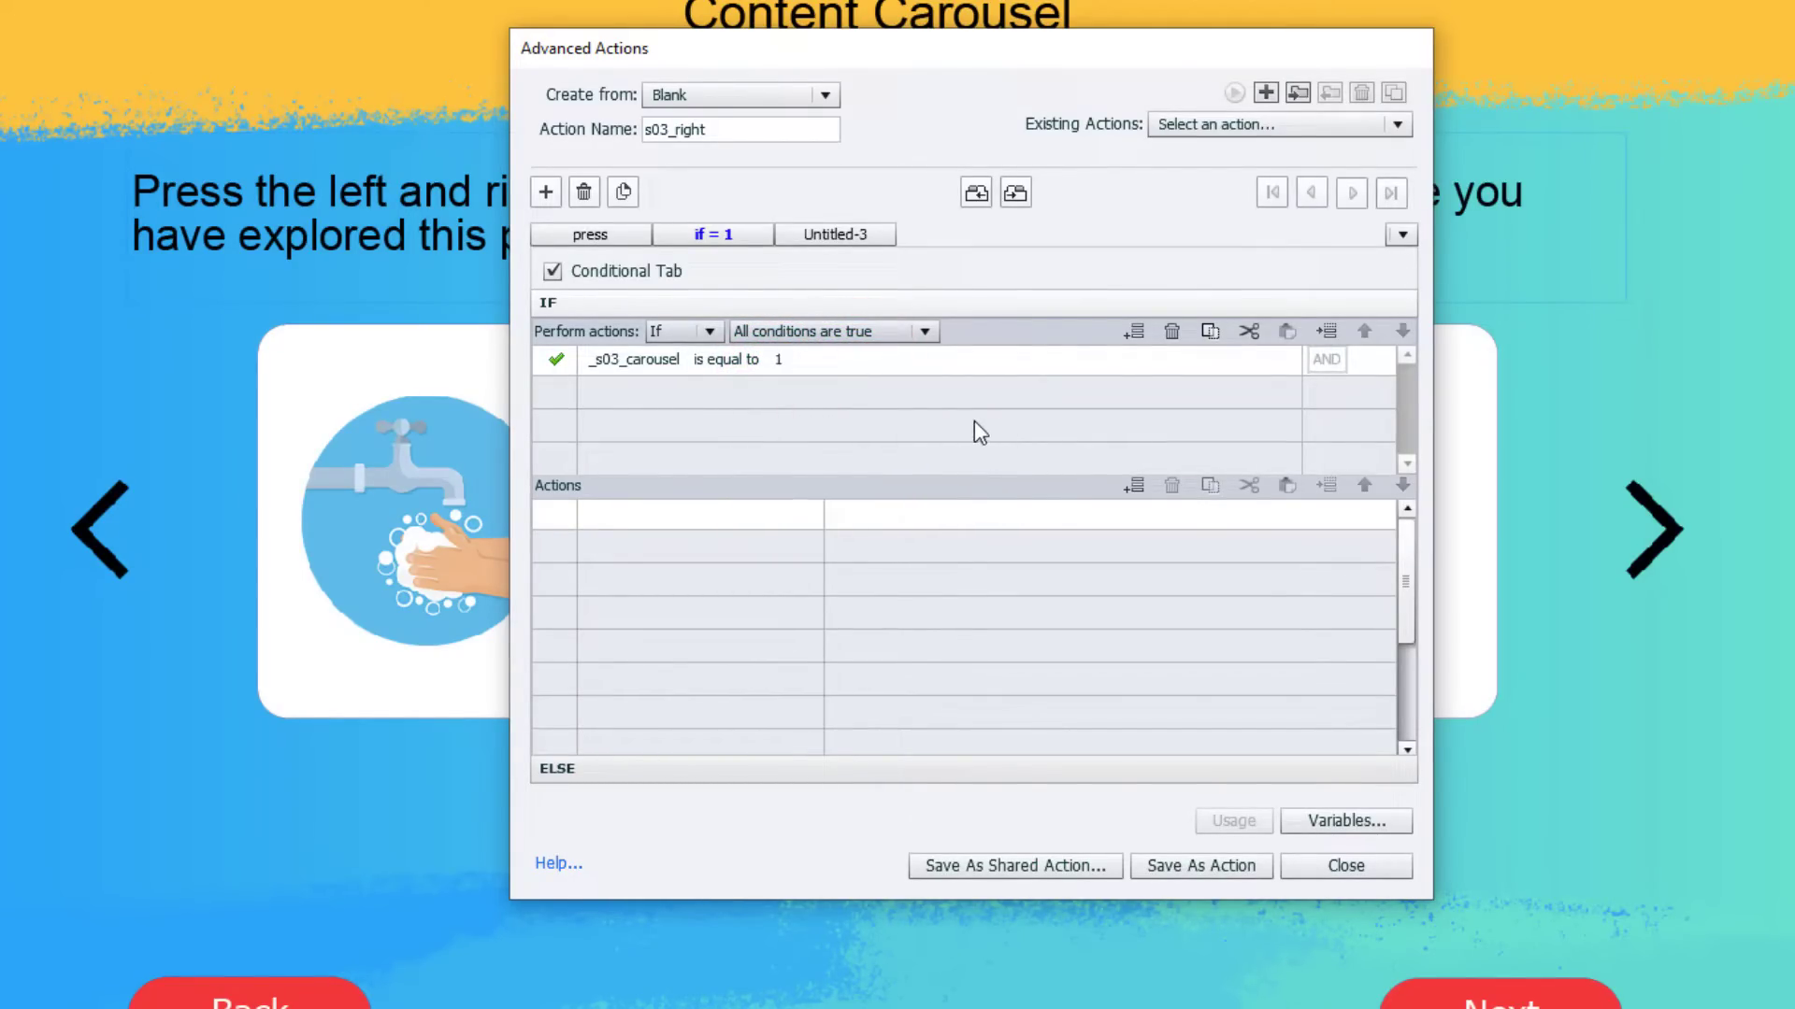
Add an action to the "if = 1" decision that changes the state of s3_left to disabled.
{"action": "left_click", "coordinate": [642, 518]}
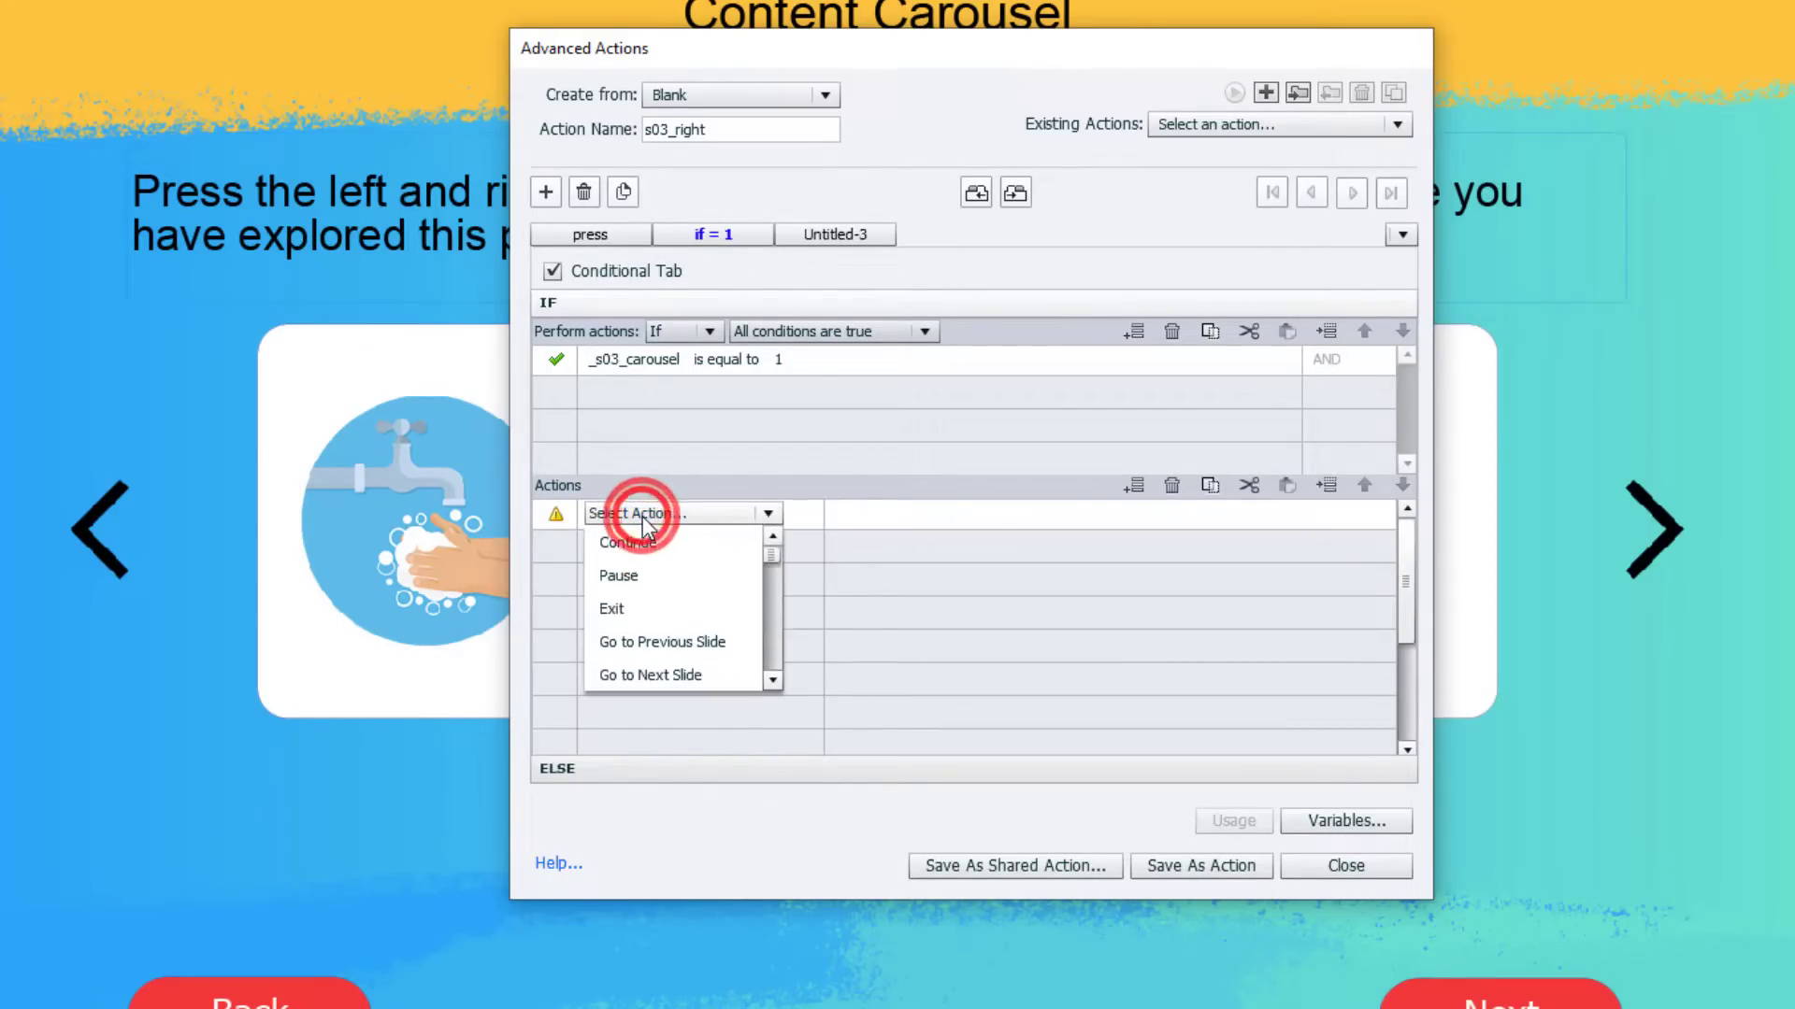
{"action": "key", "text": "c"}
{"action": "key", "text": "c"}
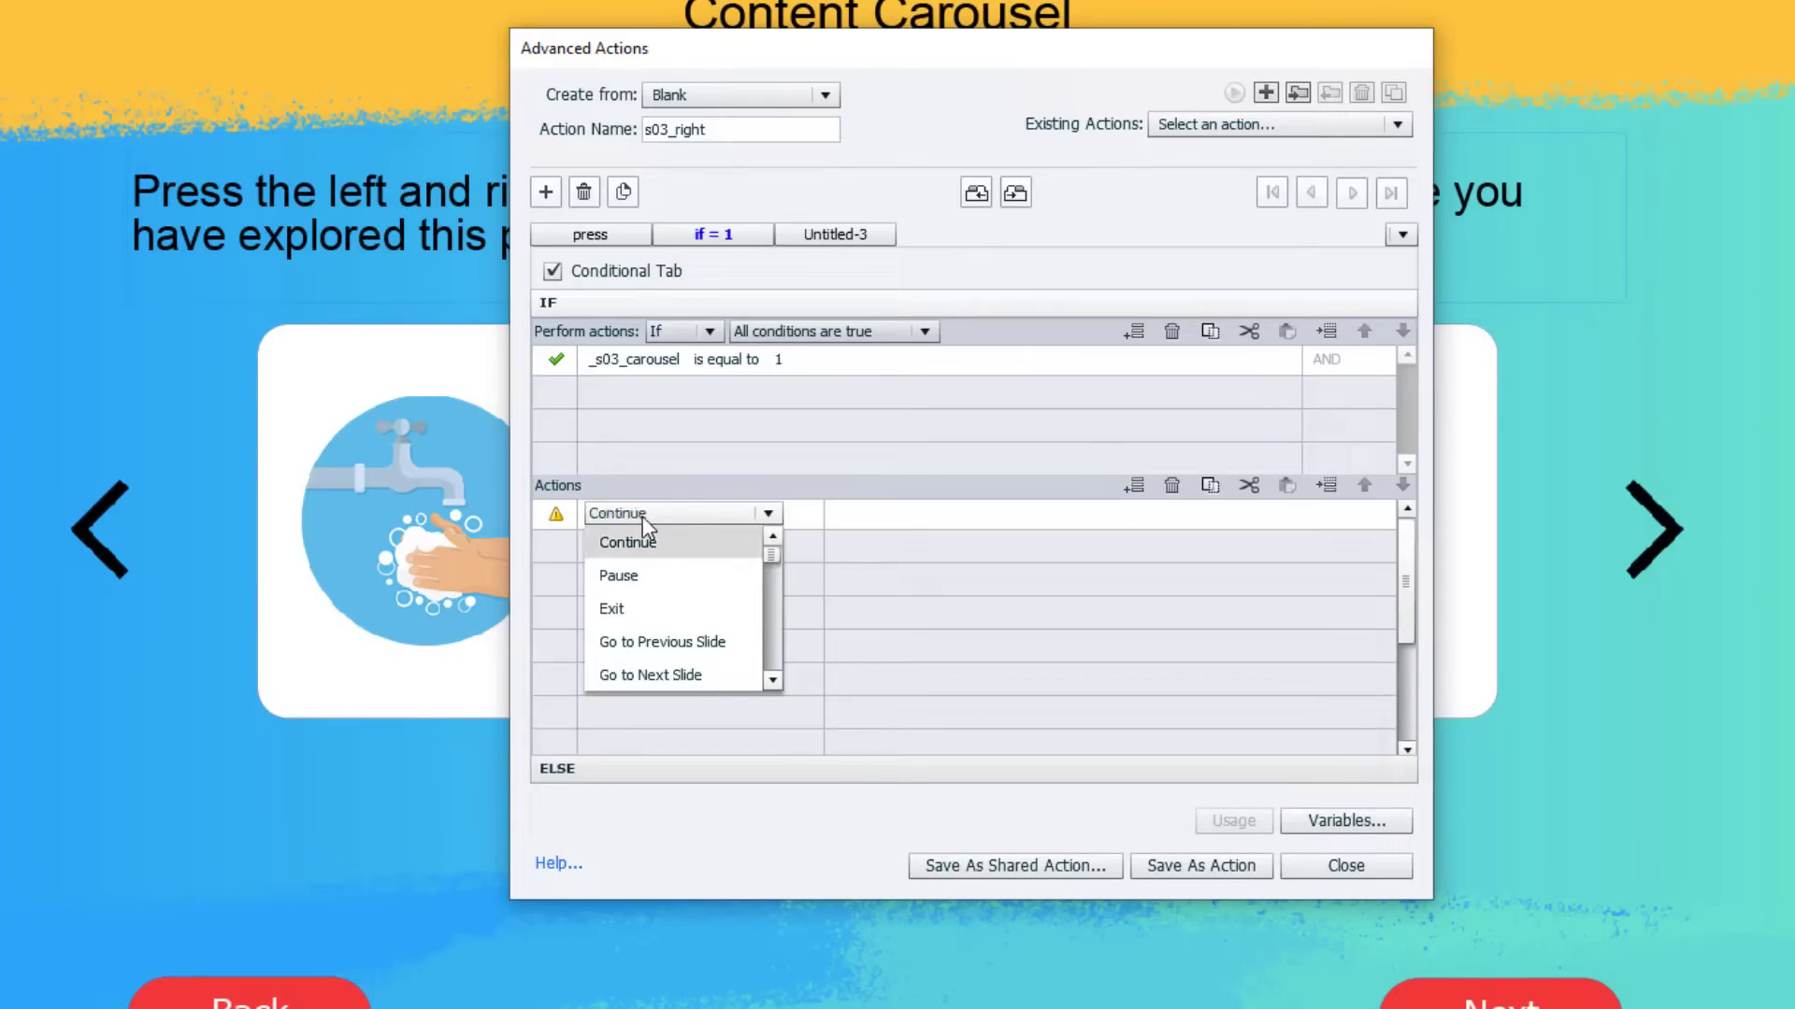
{"action": "left_click", "coordinate": [643, 539]}
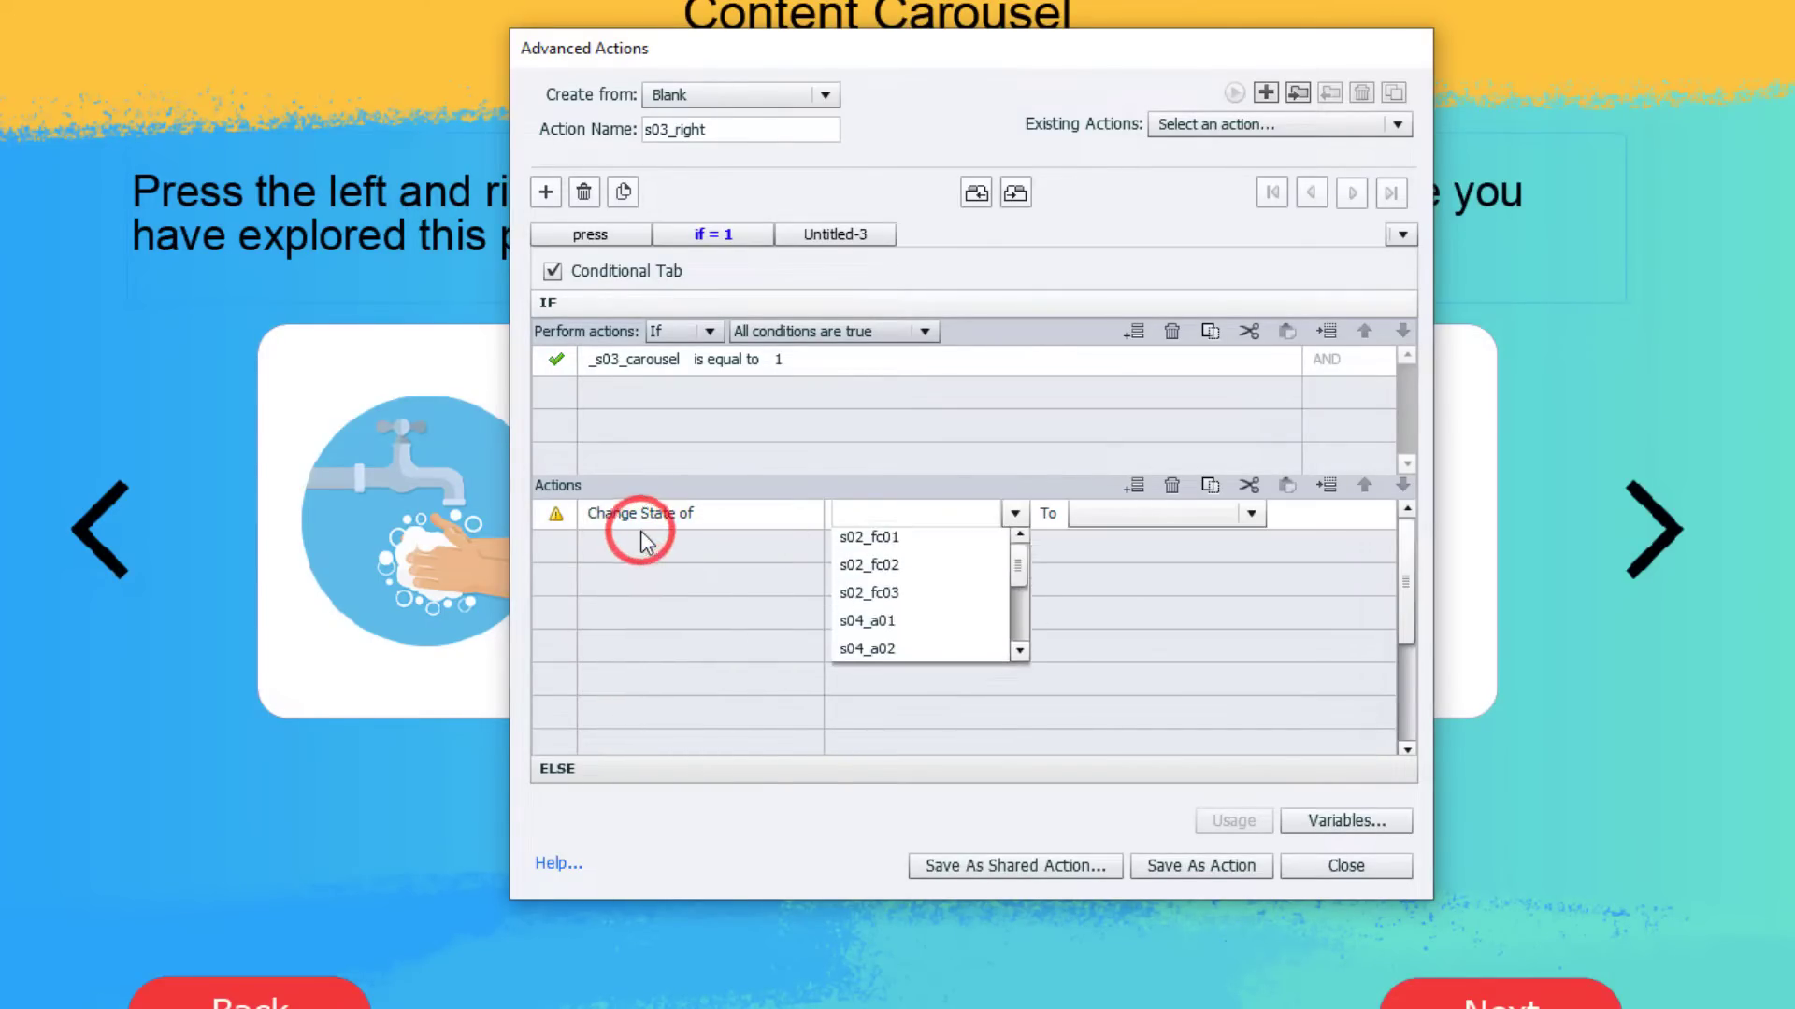
{"action": "type", "text": "left"}
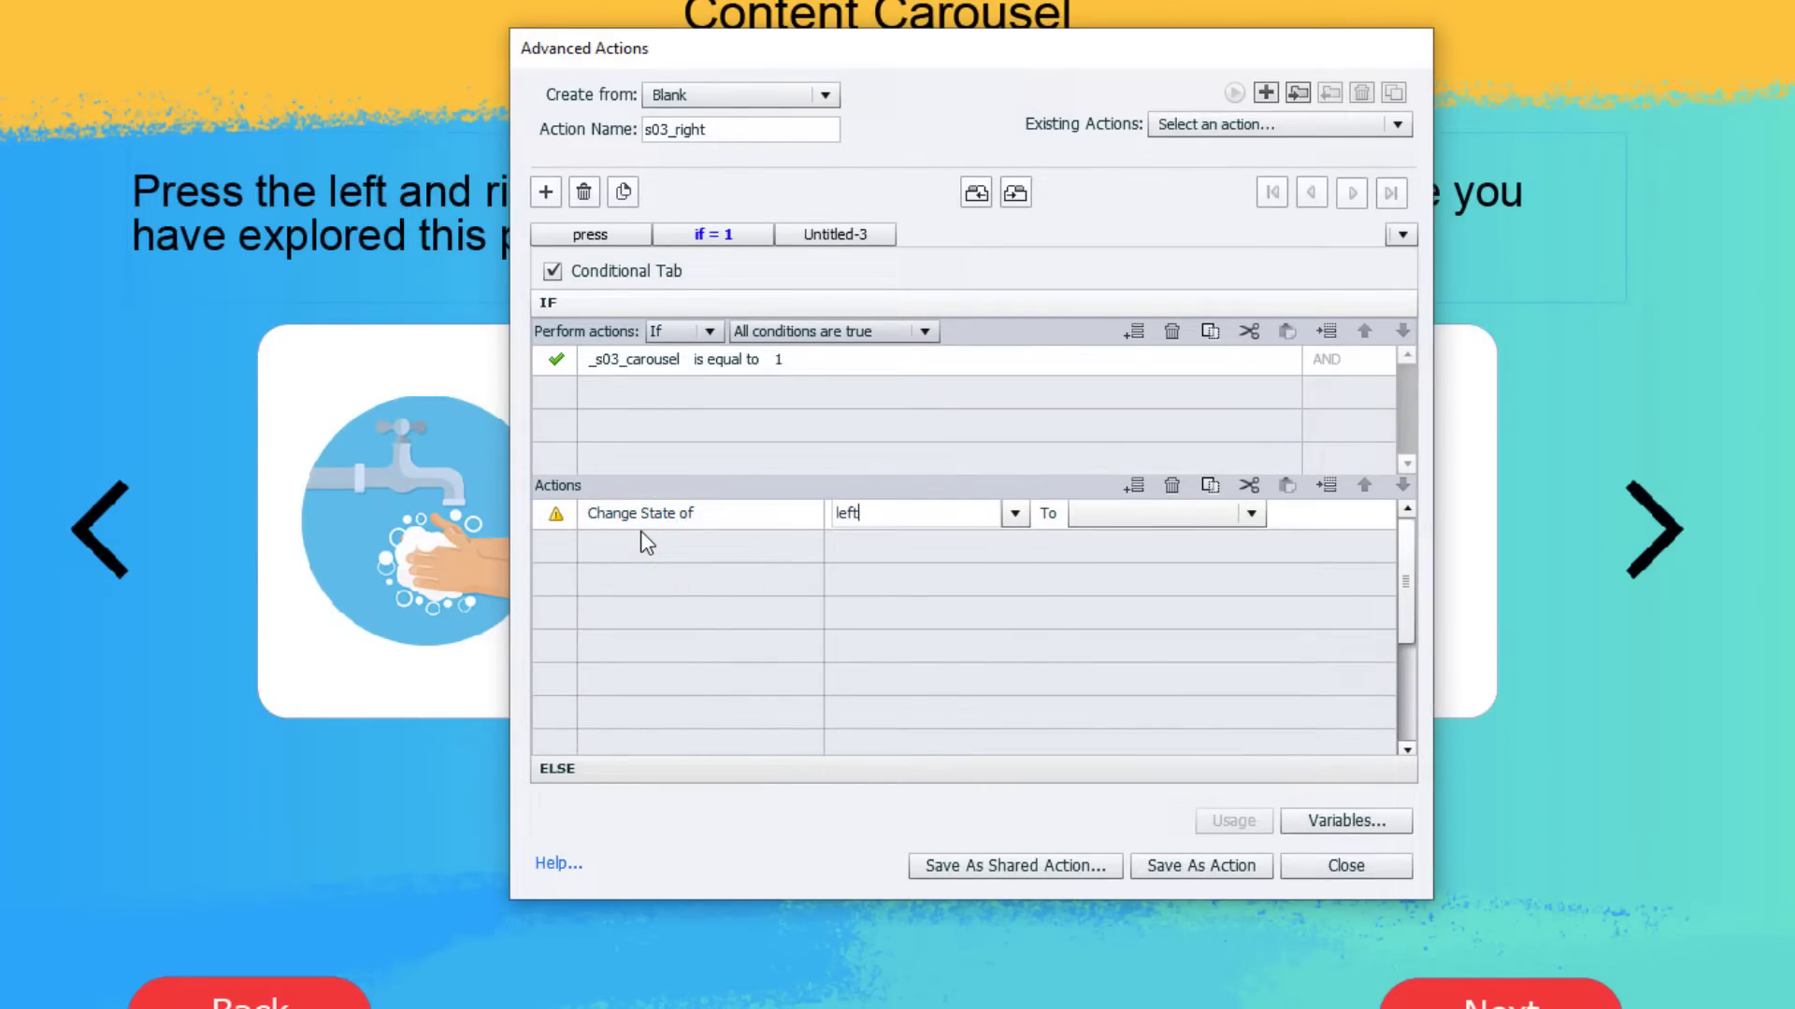
{"action": "key", "text": "Return"}
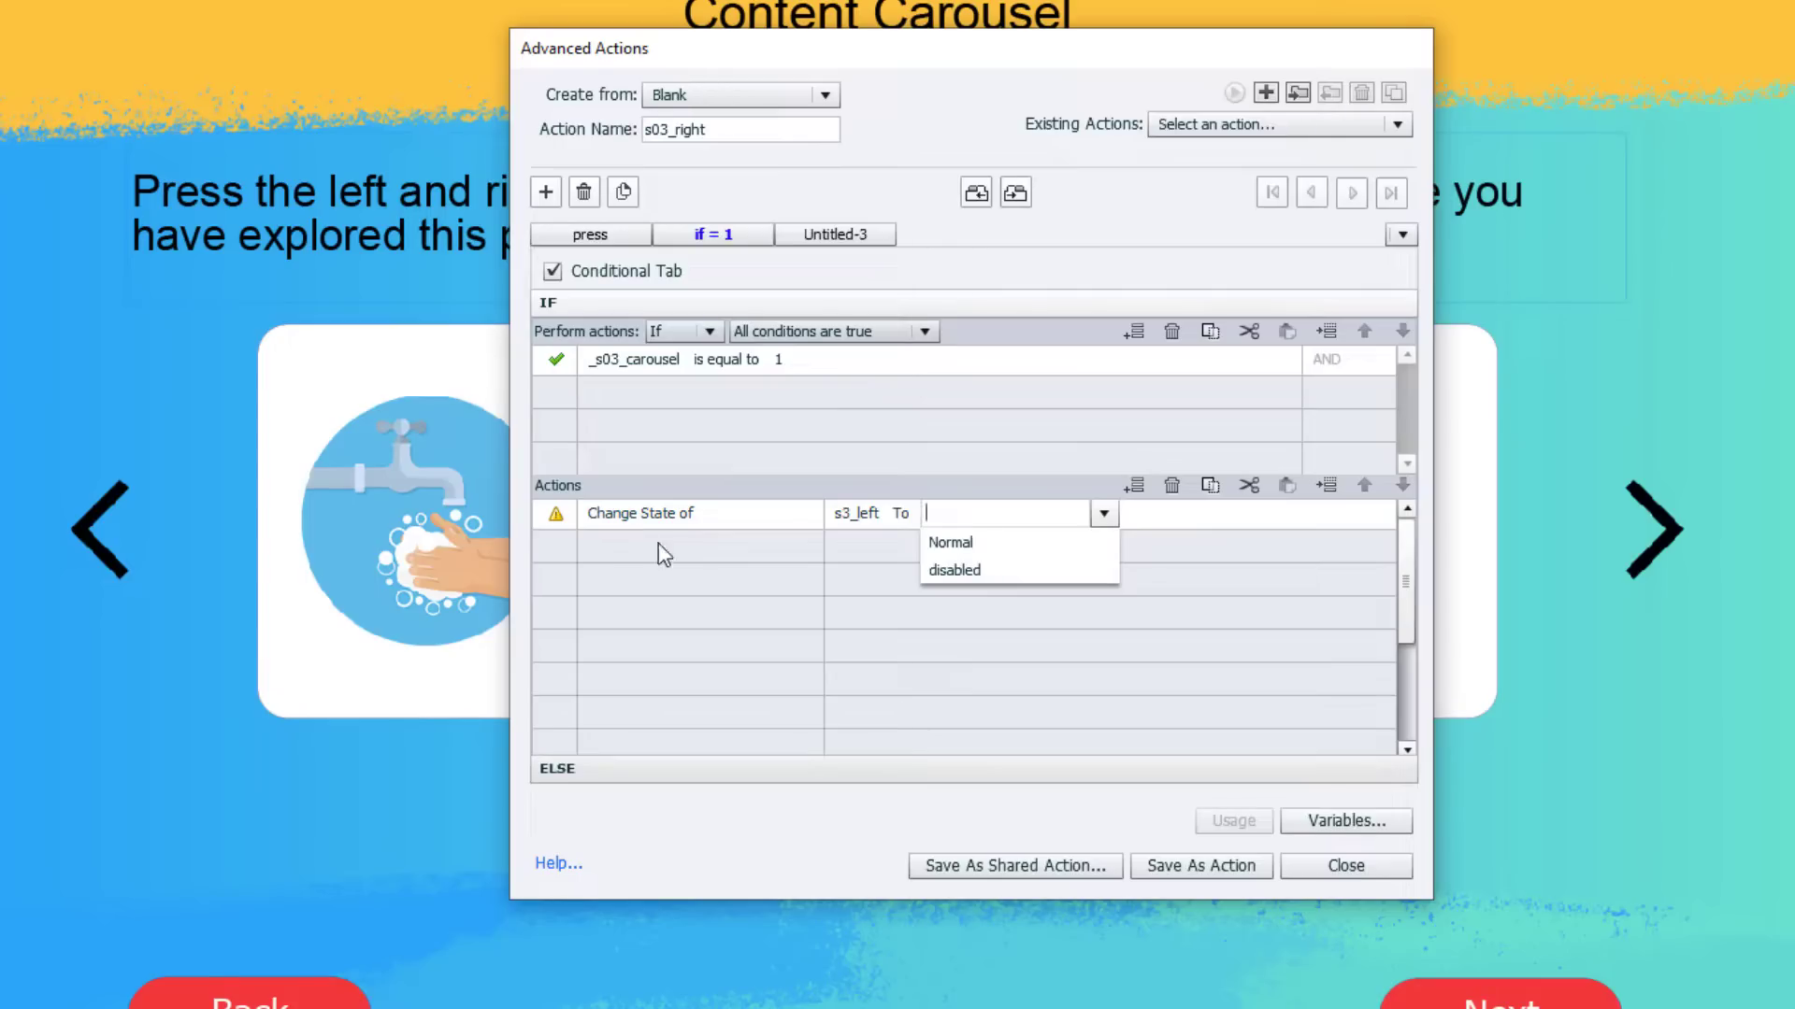
{"action": "left_click", "coordinate": [978, 579]}
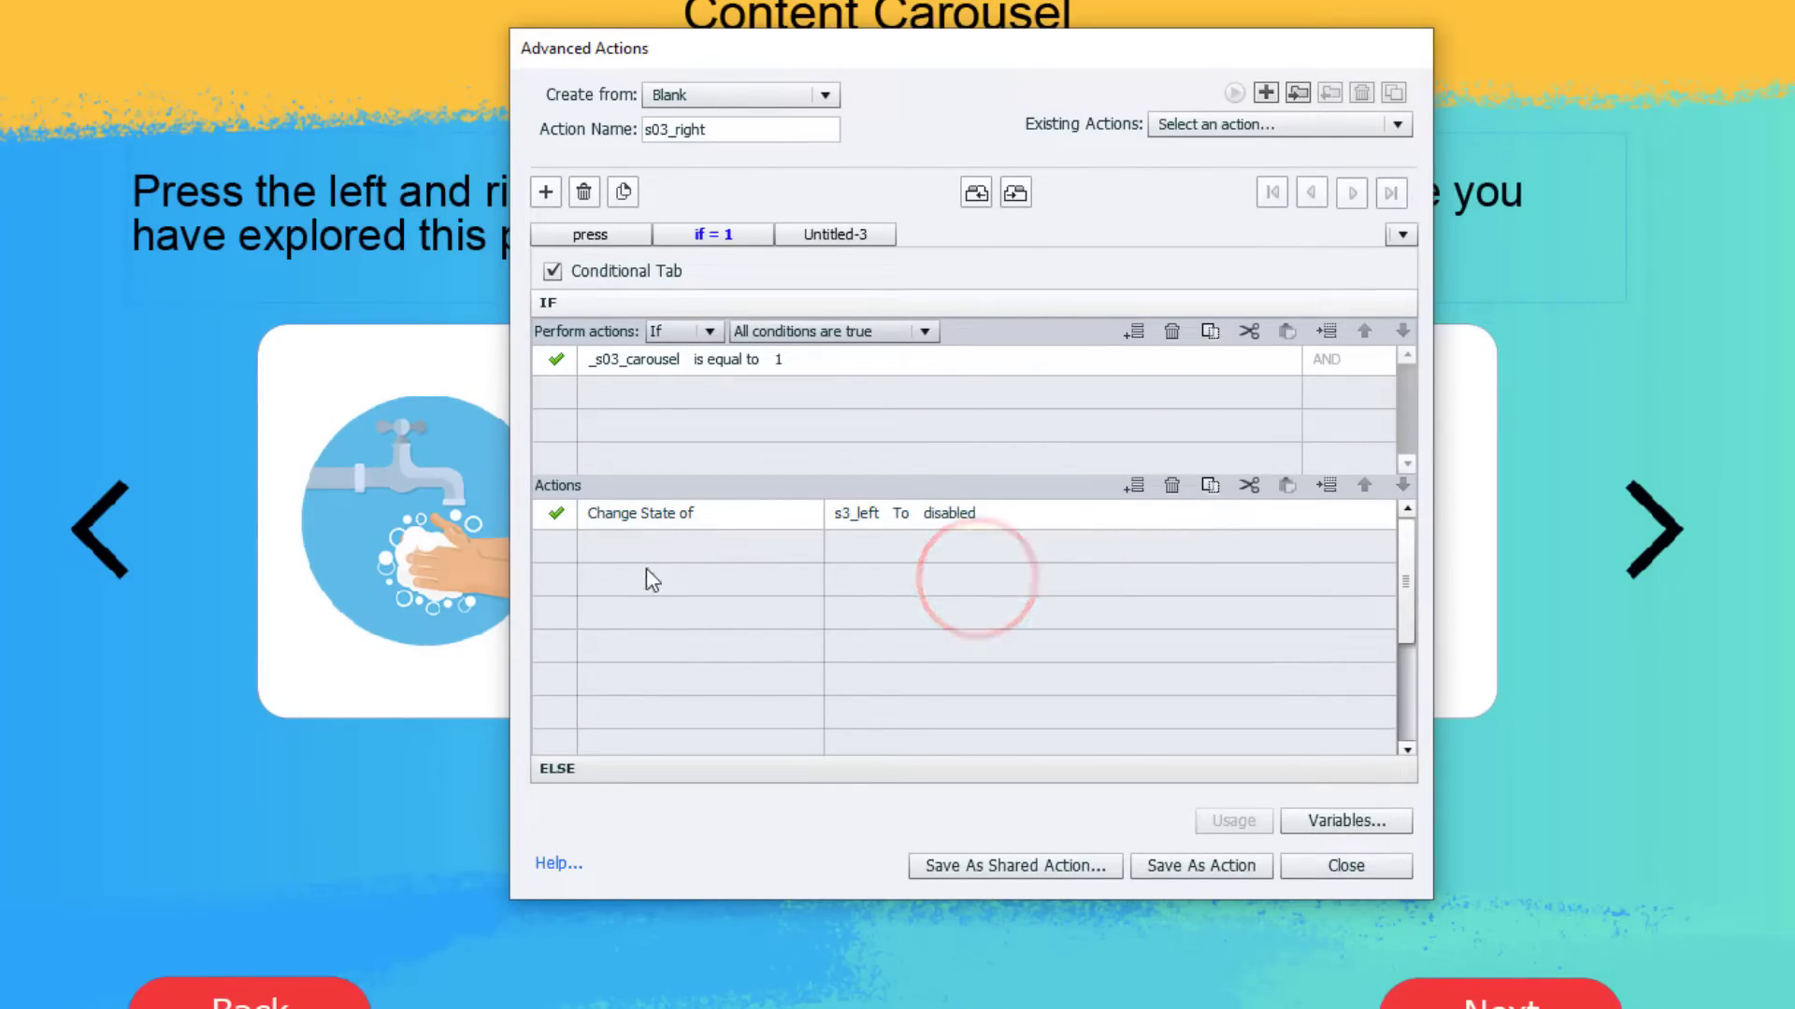
Add a Disable action for s3_left as the second action of the "if = 1" decision.
{"action": "left_click", "coordinate": [626, 546]}
{"action": "key", "text": "d"}
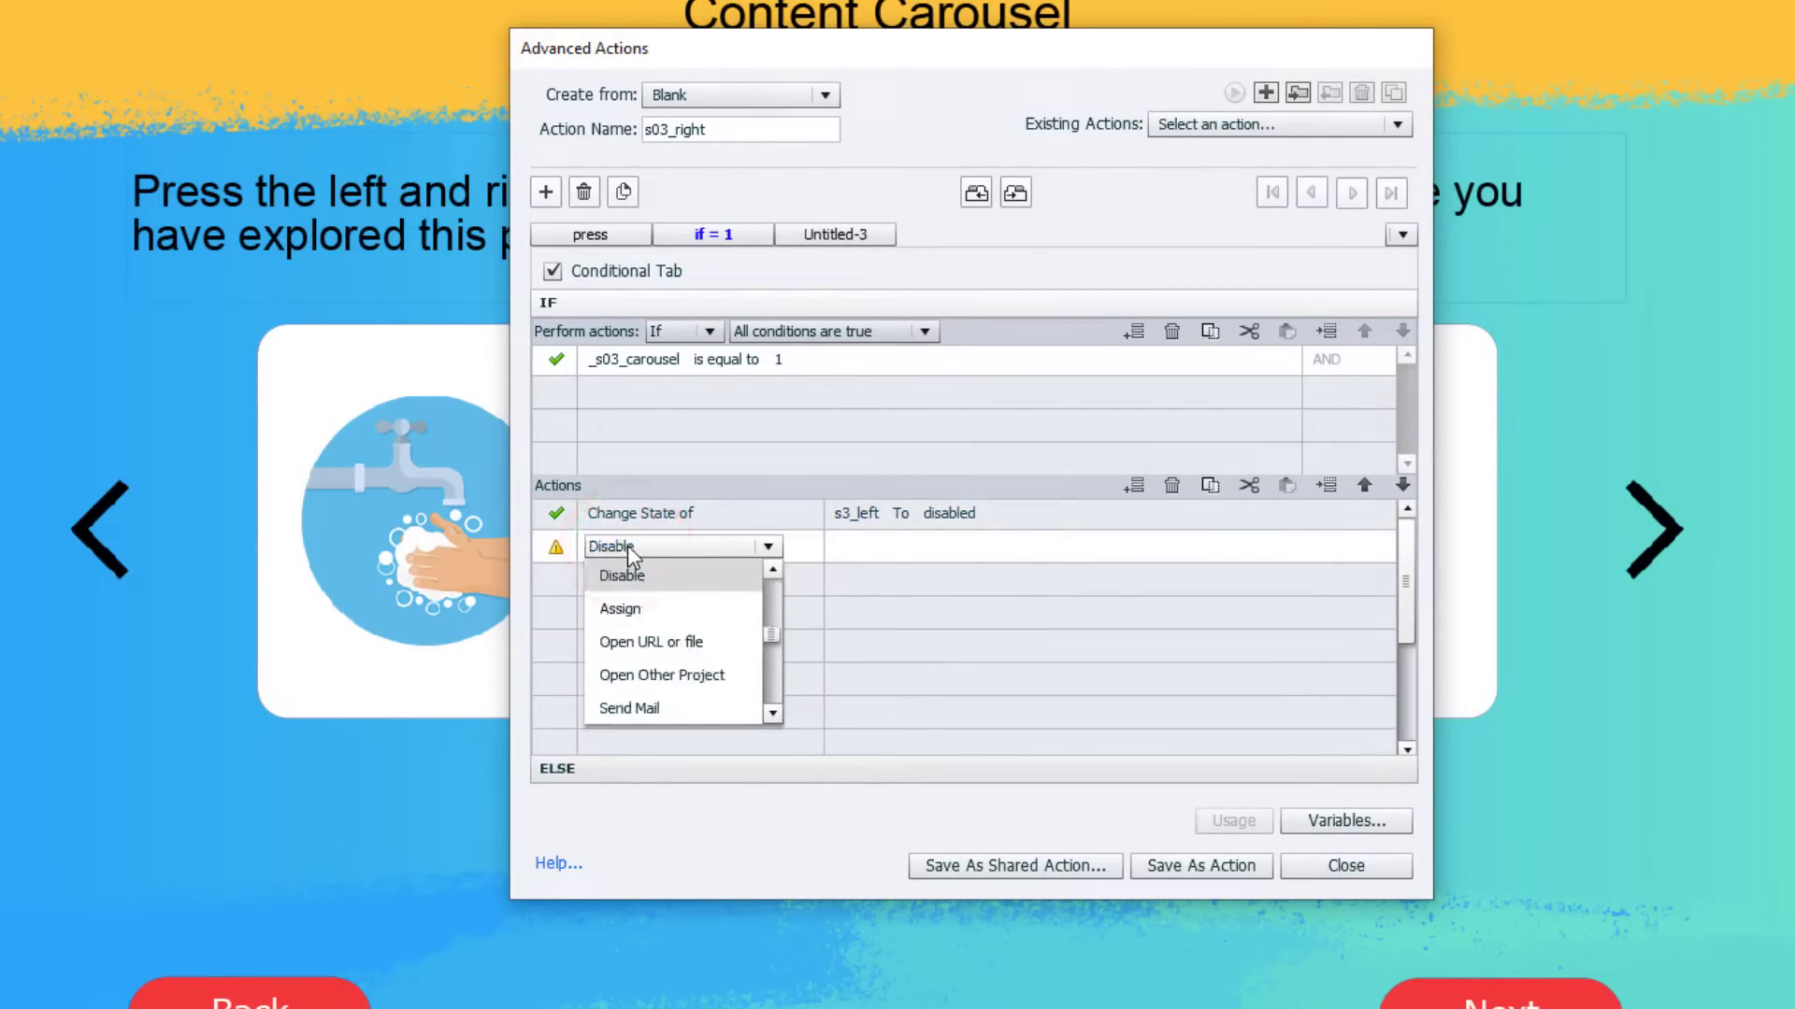
{"action": "left_click", "coordinate": [632, 571]}
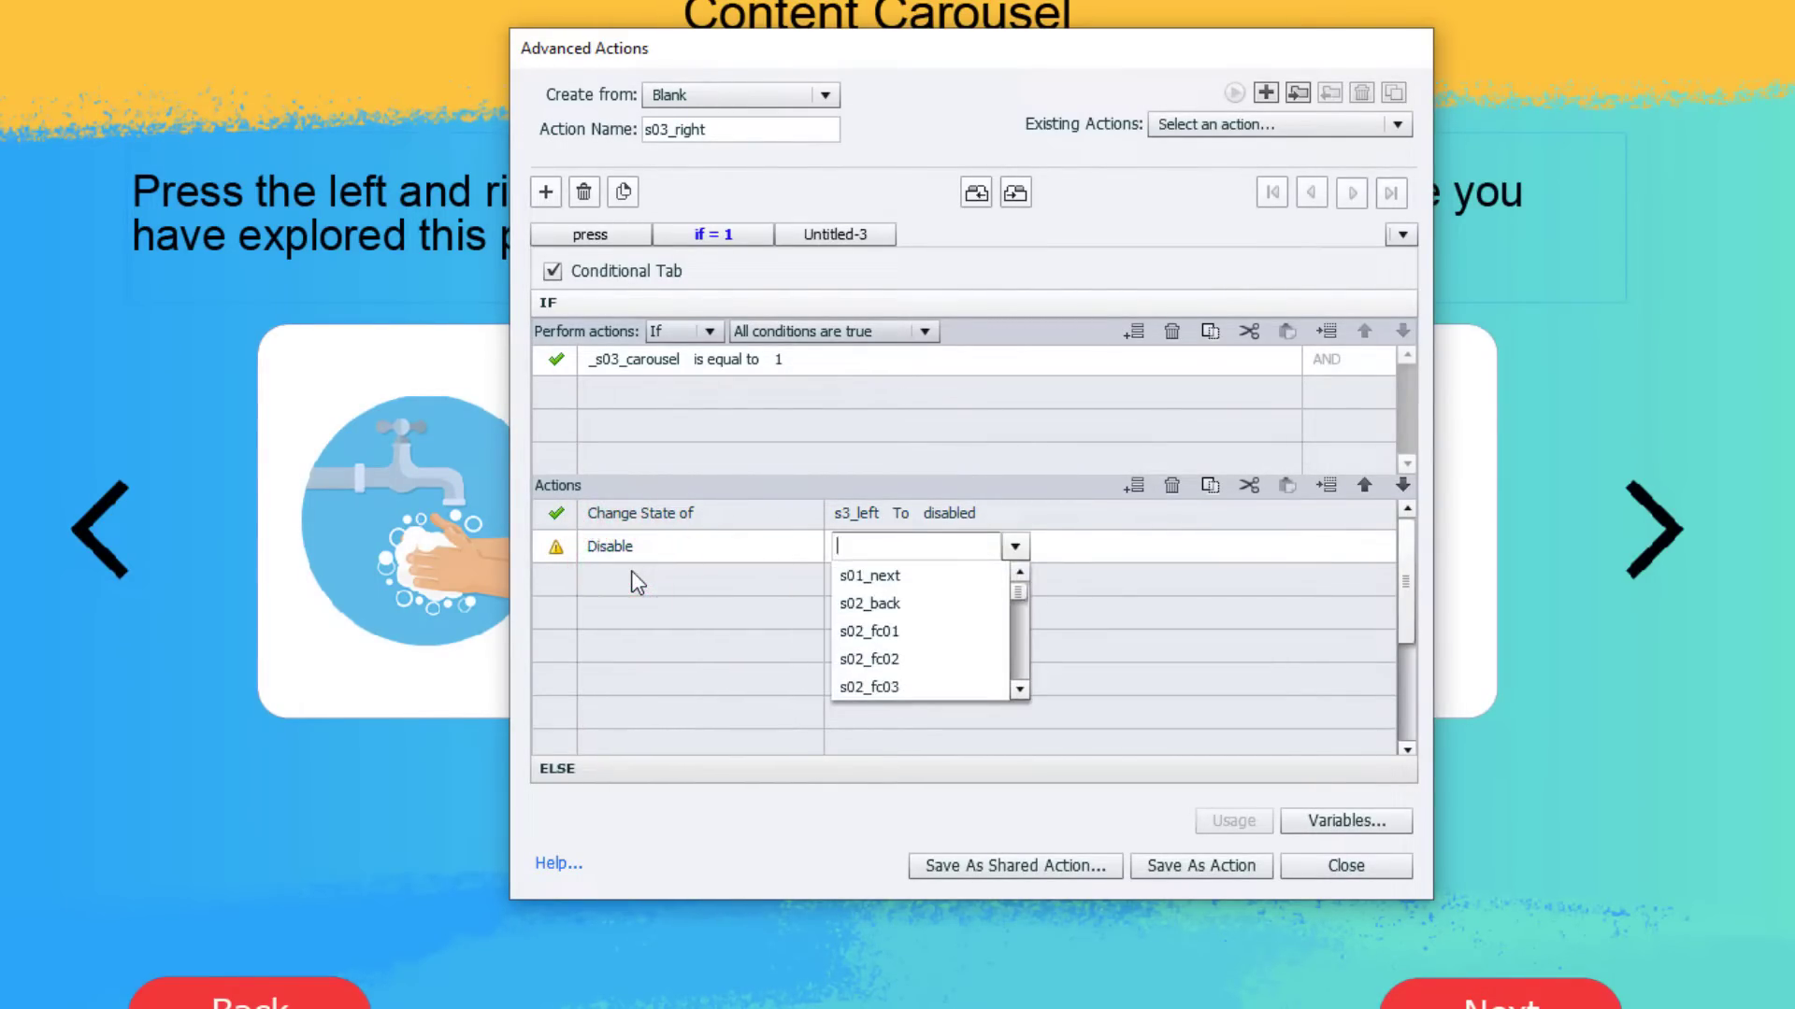
{"action": "type", "text": "left"}
{"action": "key", "text": "Return"}
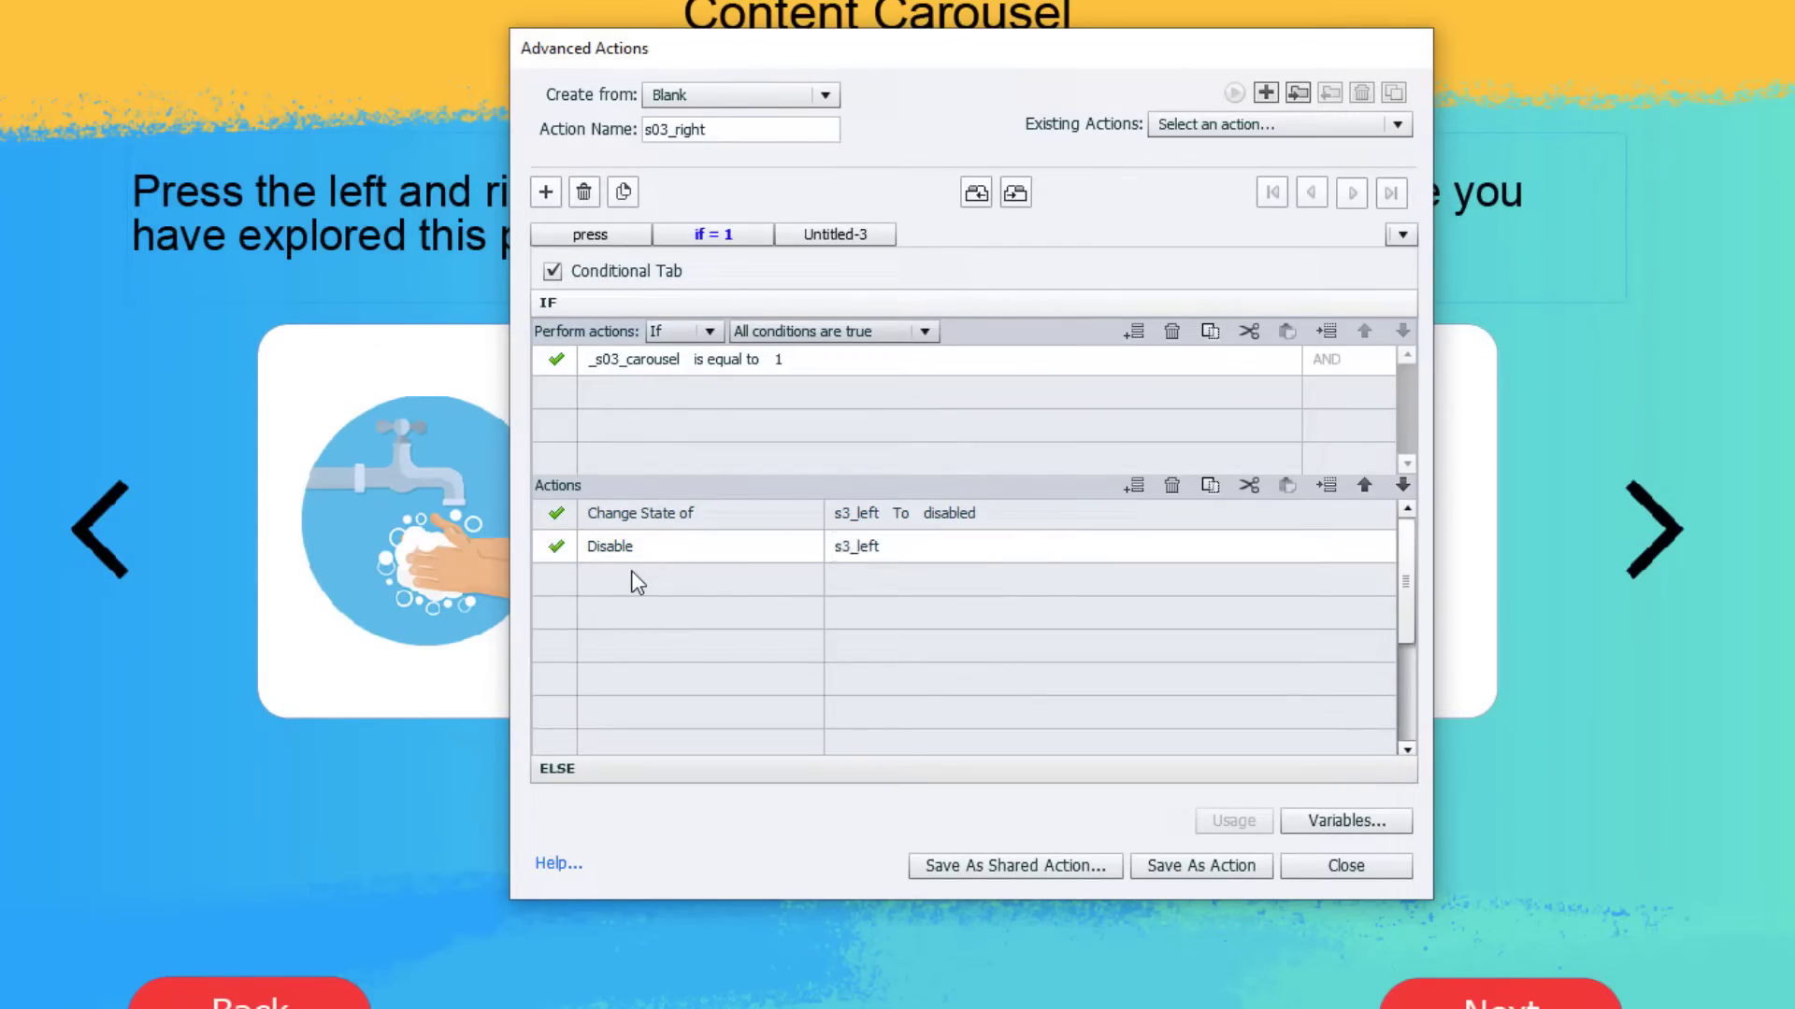
Add a third action to the "if = 1" decision that changes the state of s3_carousel to Normal.
{"action": "left_click", "coordinate": [626, 577]}
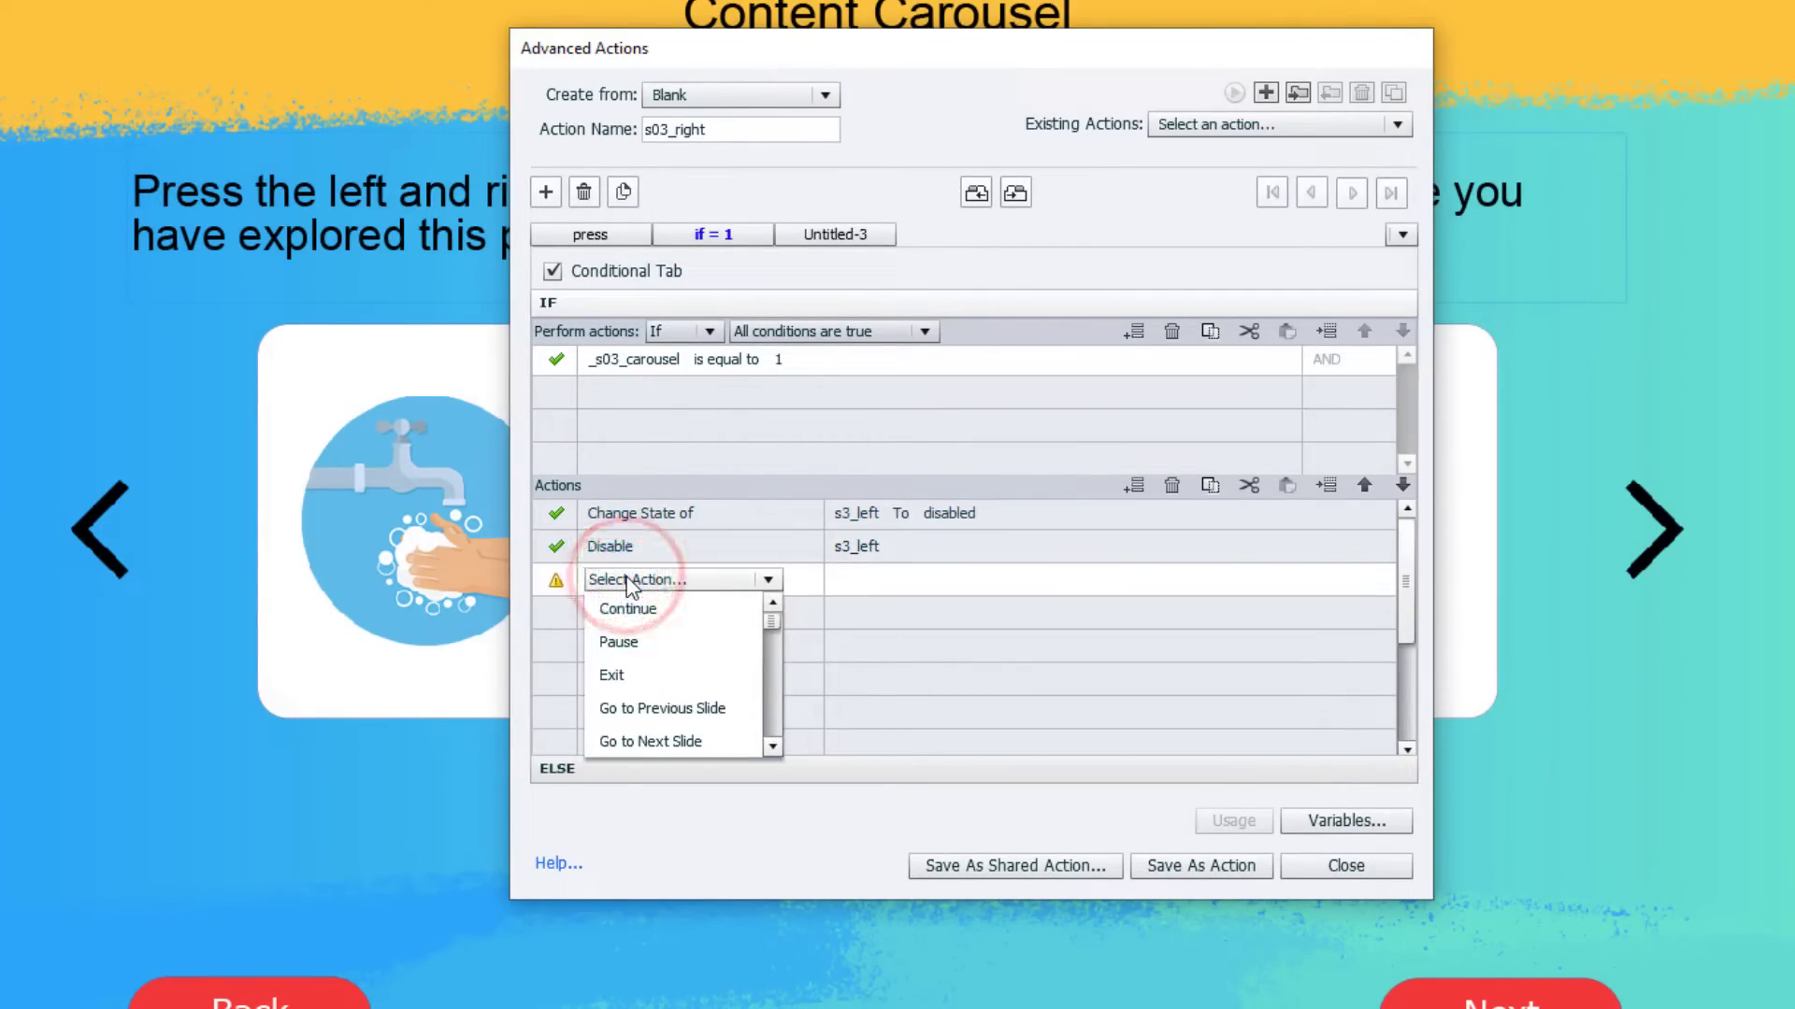
{"action": "key", "text": "Down"}
{"action": "type", "text": "h"}
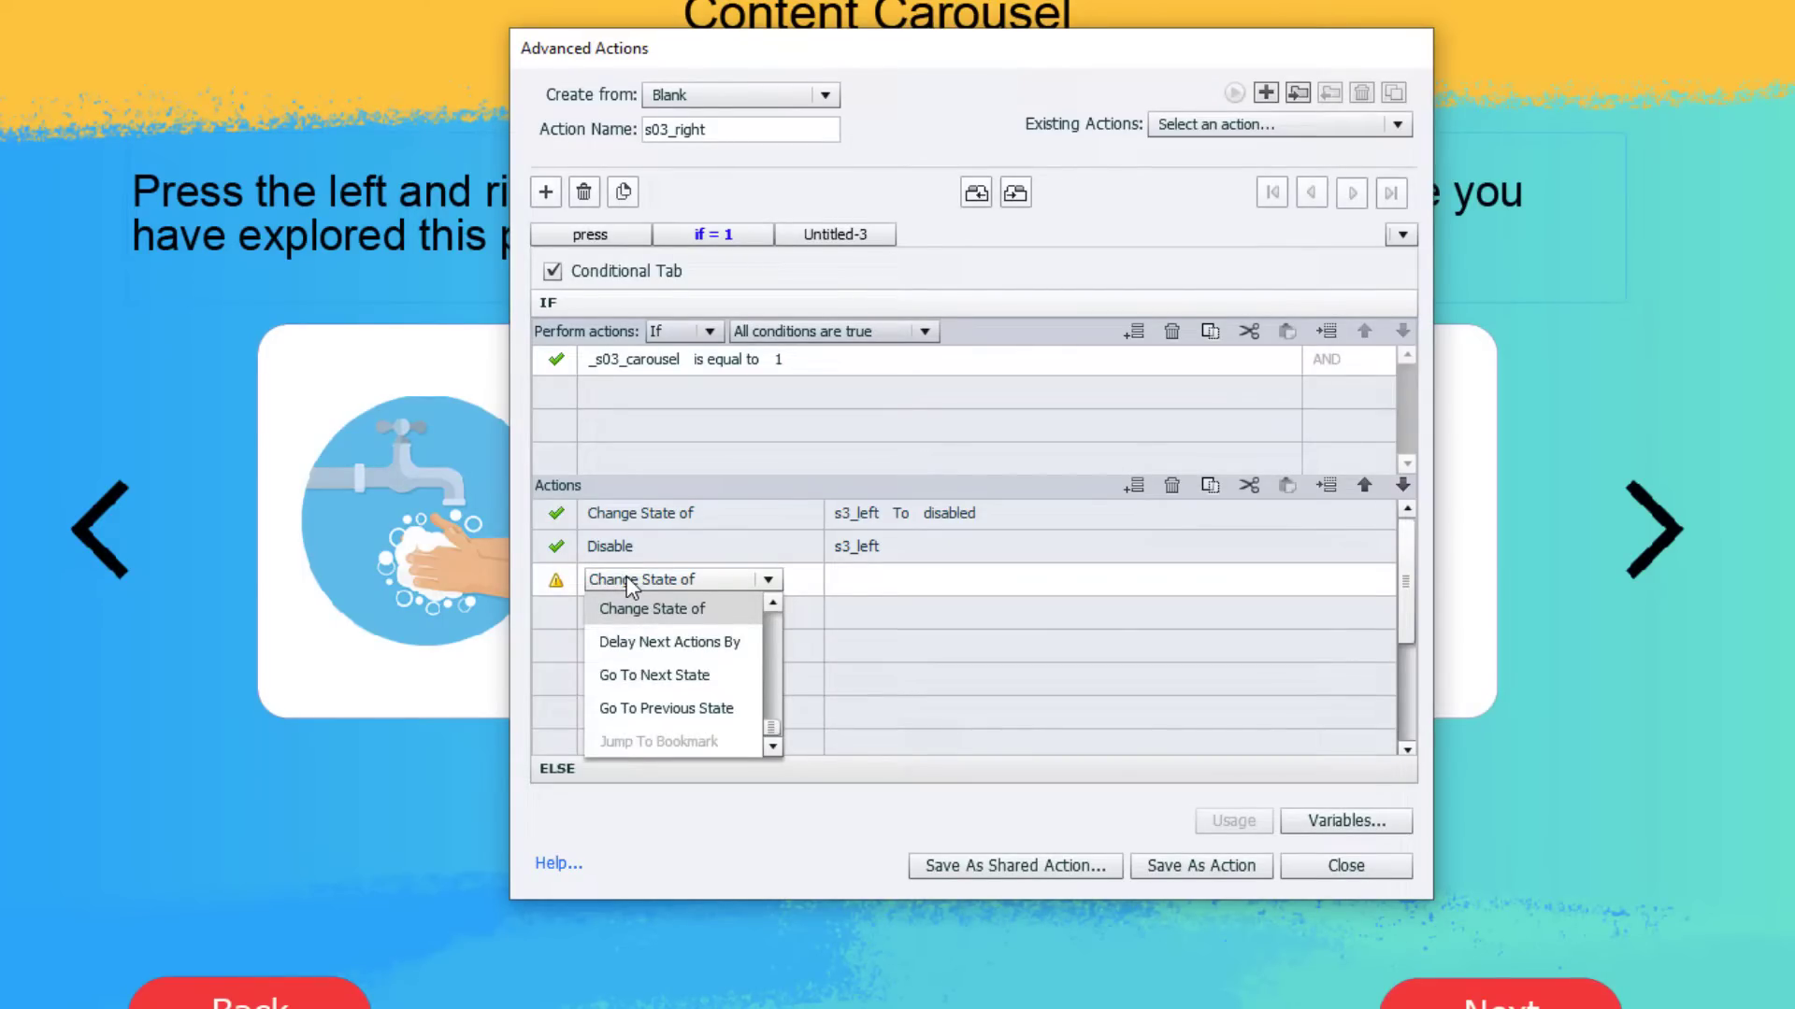
{"action": "key", "text": "Return"}
{"action": "key", "text": "Down"}
{"action": "key", "text": "Down"}
{"action": "key", "text": "Down"}
{"action": "key", "text": "Down"}
{"action": "key", "text": "Down"}
{"action": "key", "text": "Down"}
{"action": "key", "text": "Down"}
{"action": "key", "text": "Down"}
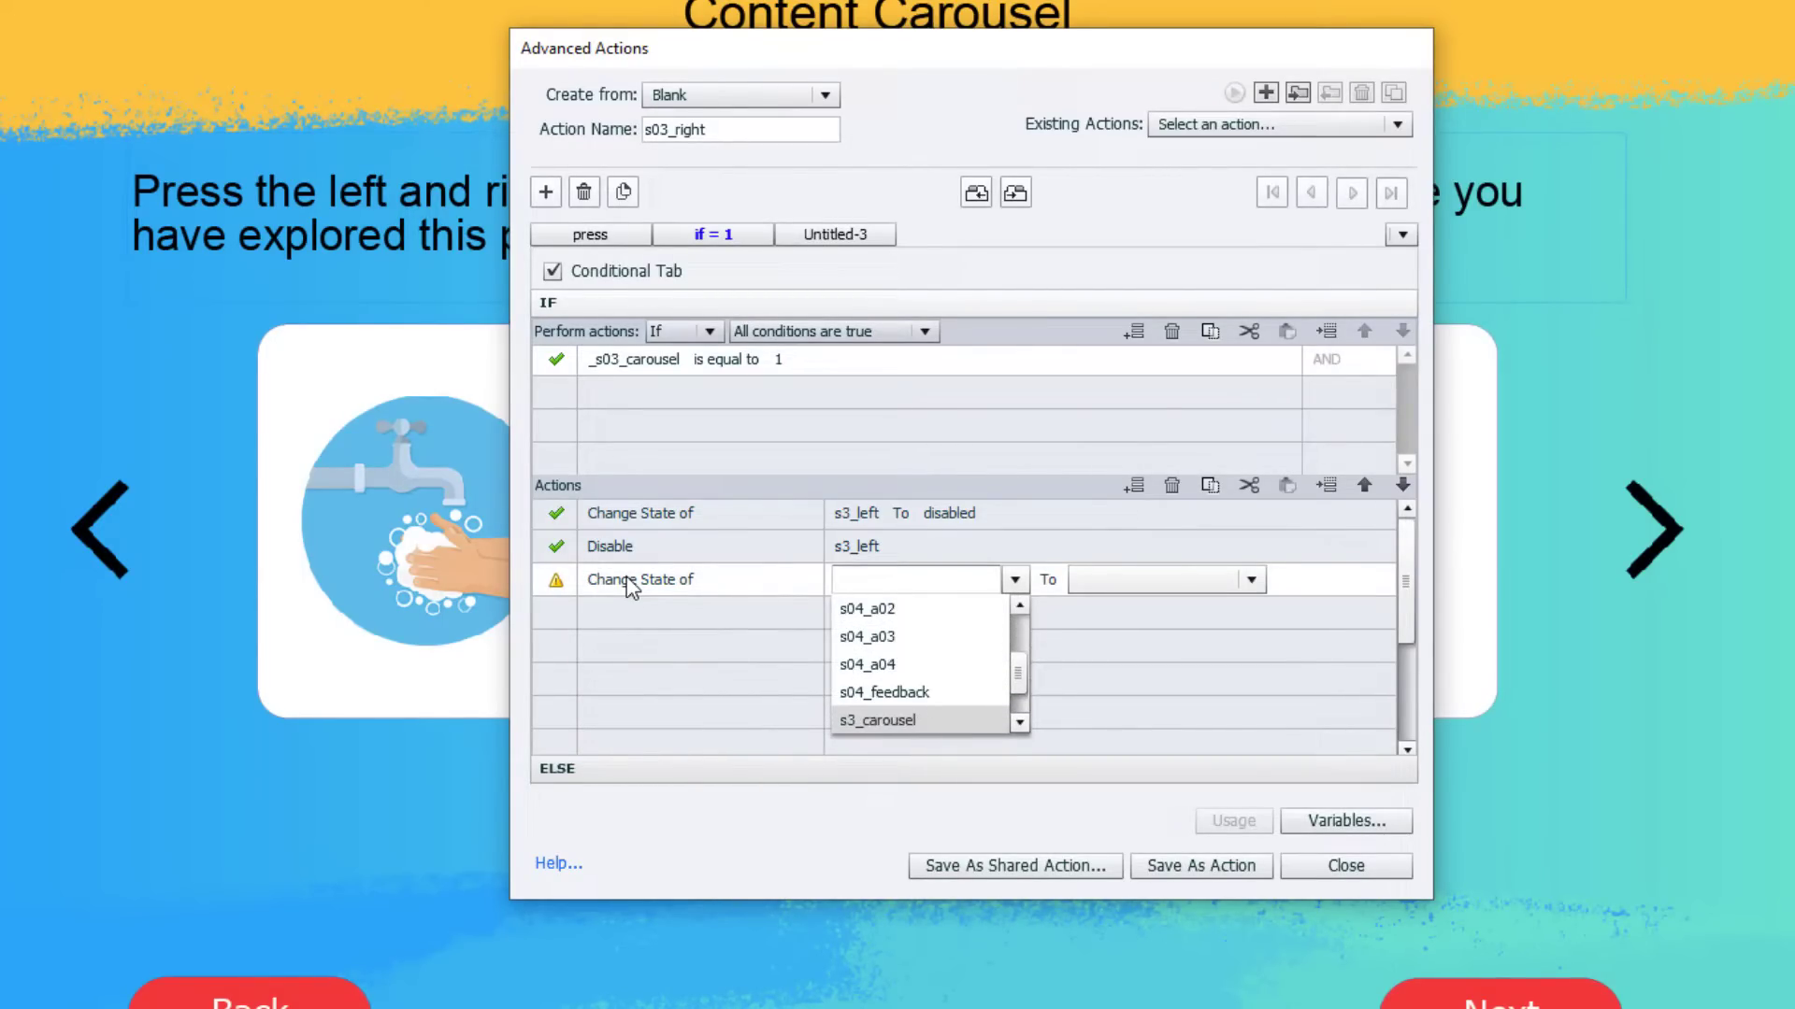
{"action": "key", "text": "Return"}
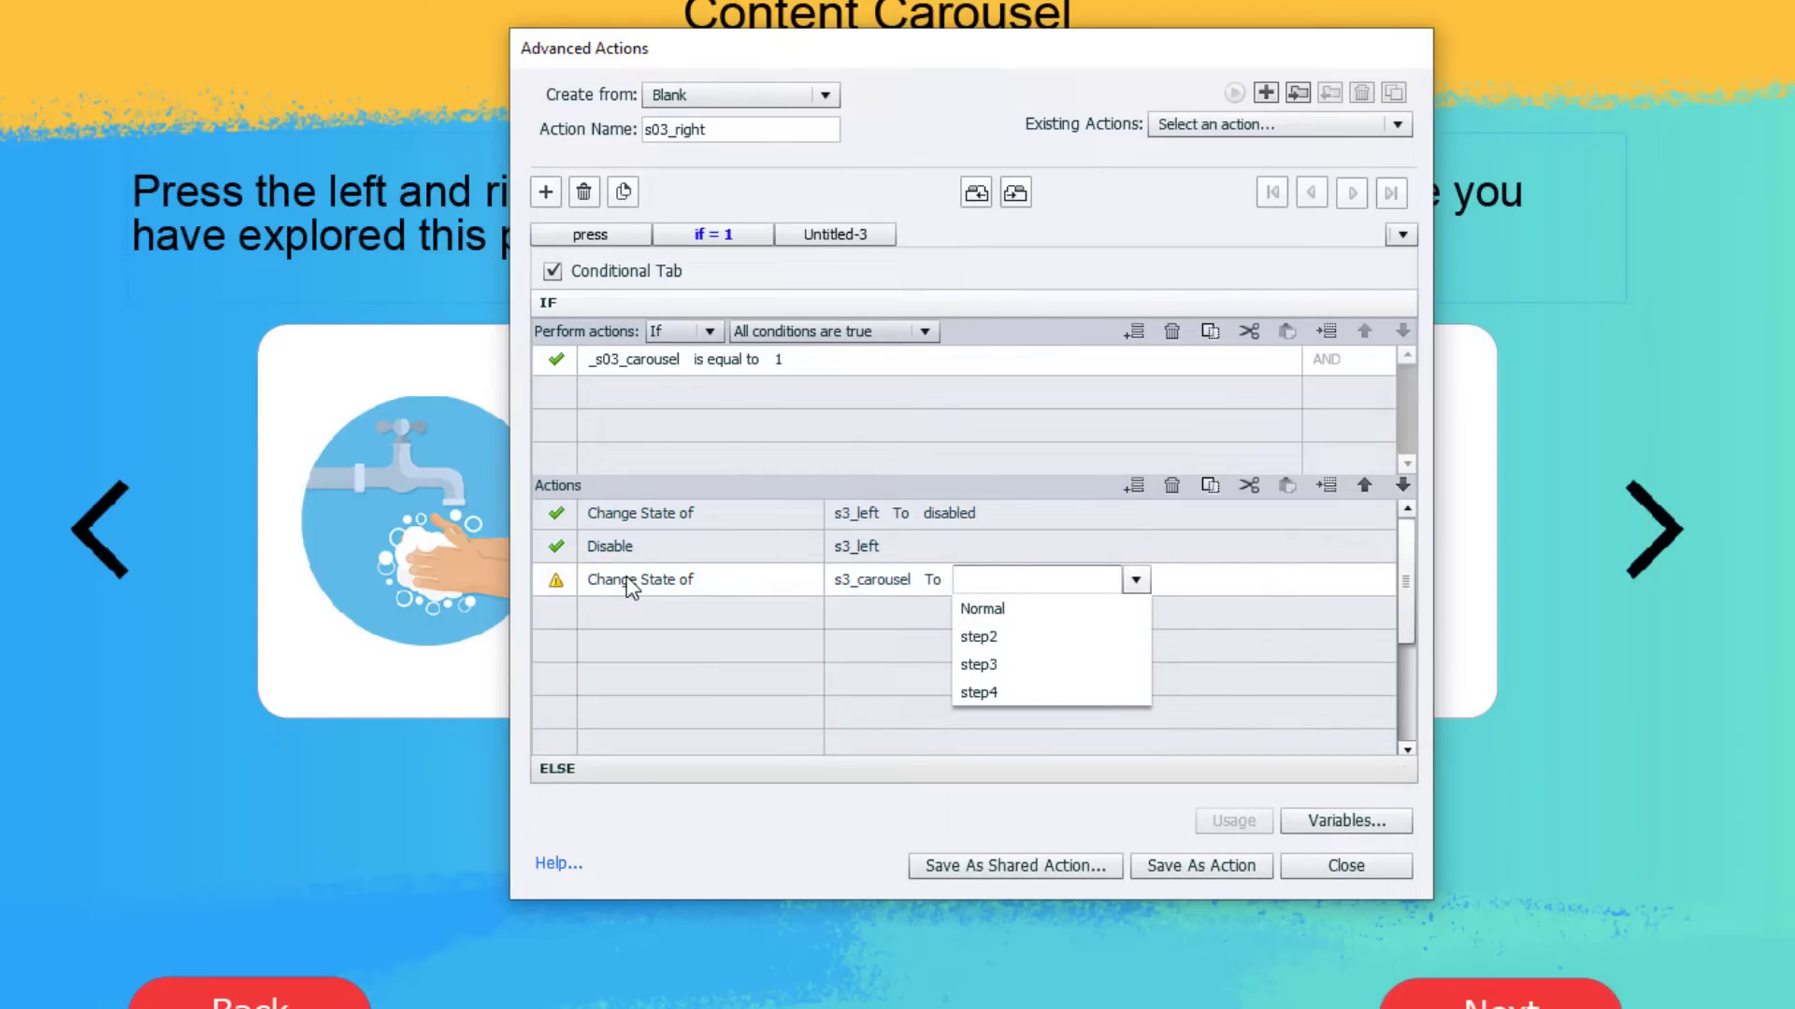
{"action": "key", "text": "Down"}
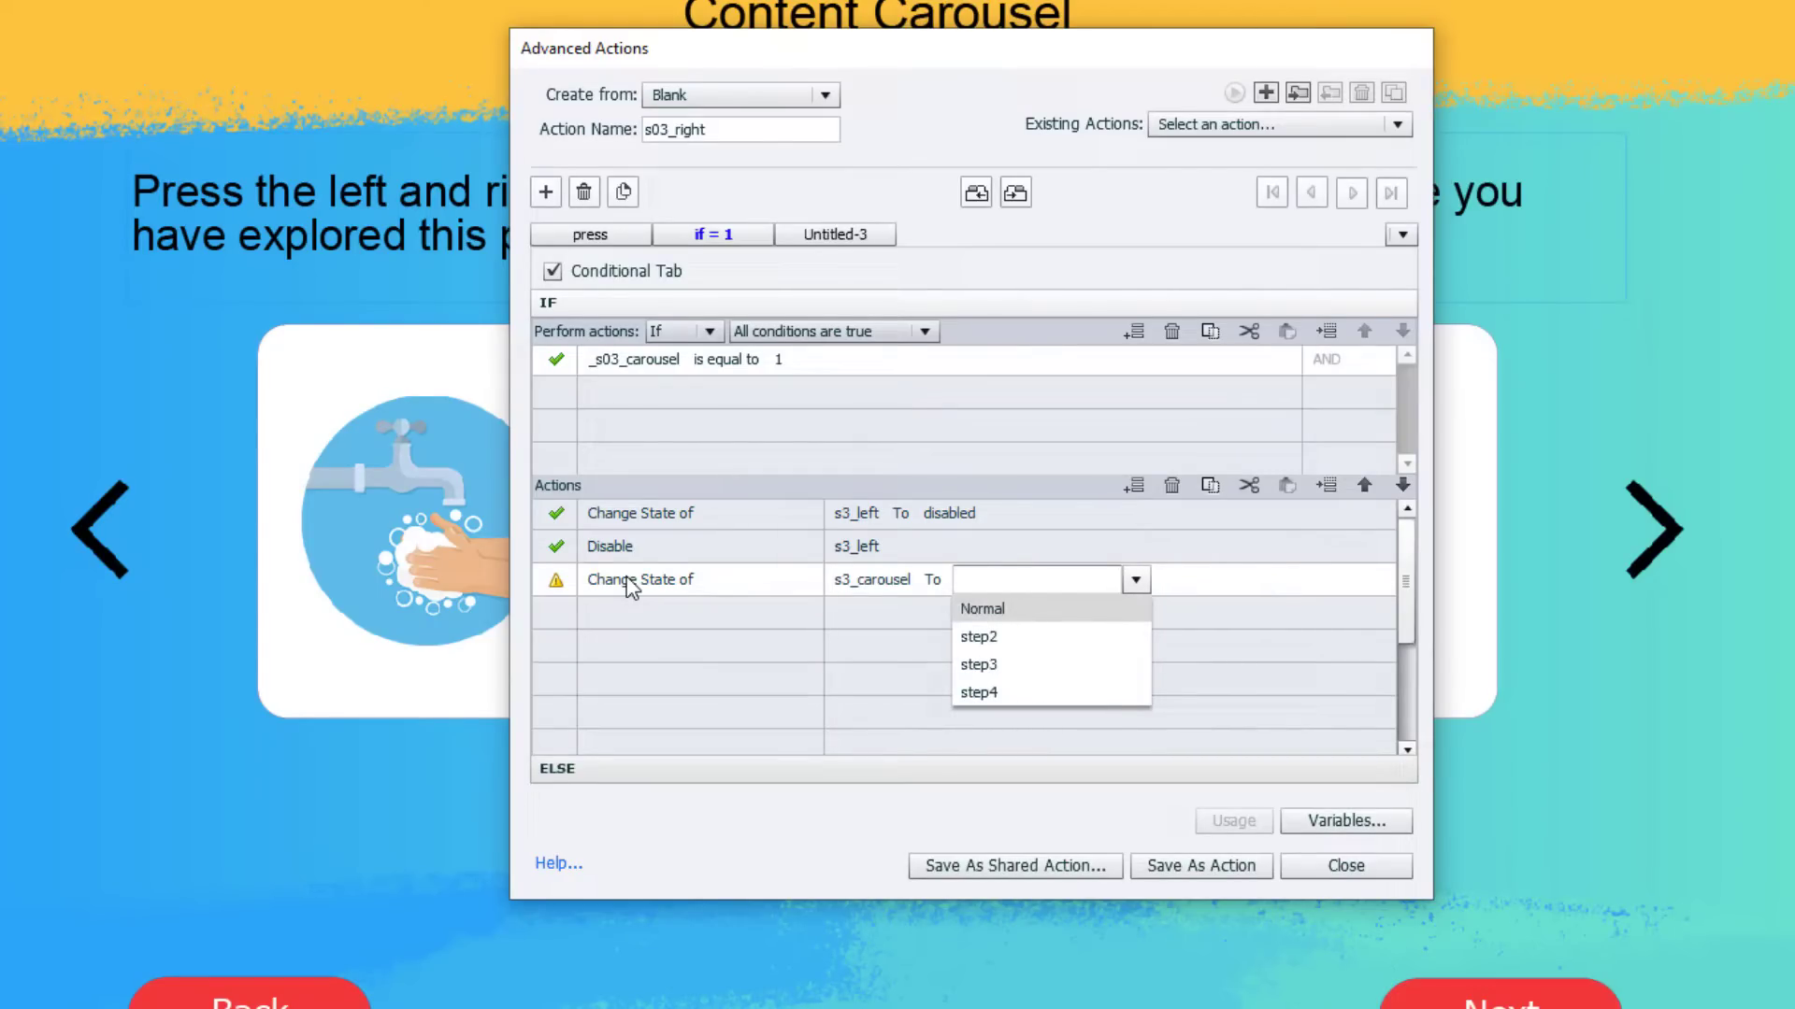
{"action": "key", "text": "Return"}
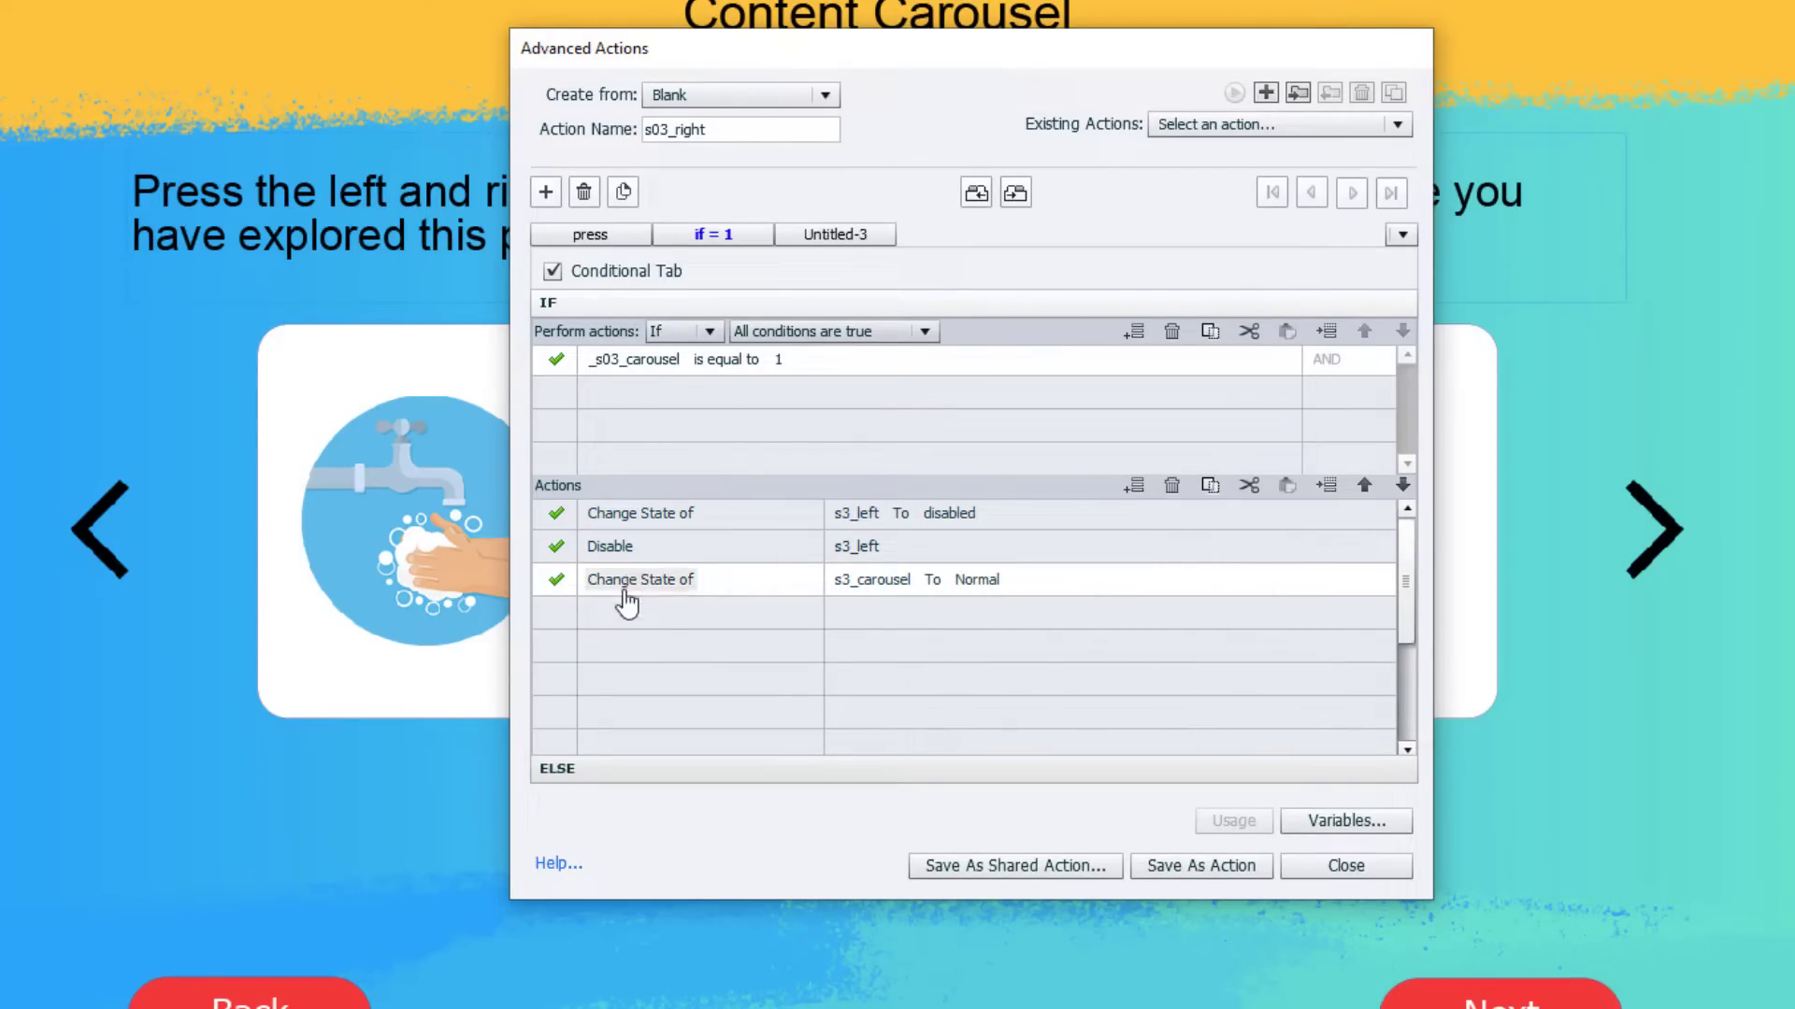
Add a fourth action to the "if = 1" decision that changes the state of s3_right to Normal.
{"action": "left_click", "coordinate": [613, 620]}
{"action": "left_click", "coordinate": [613, 614]}
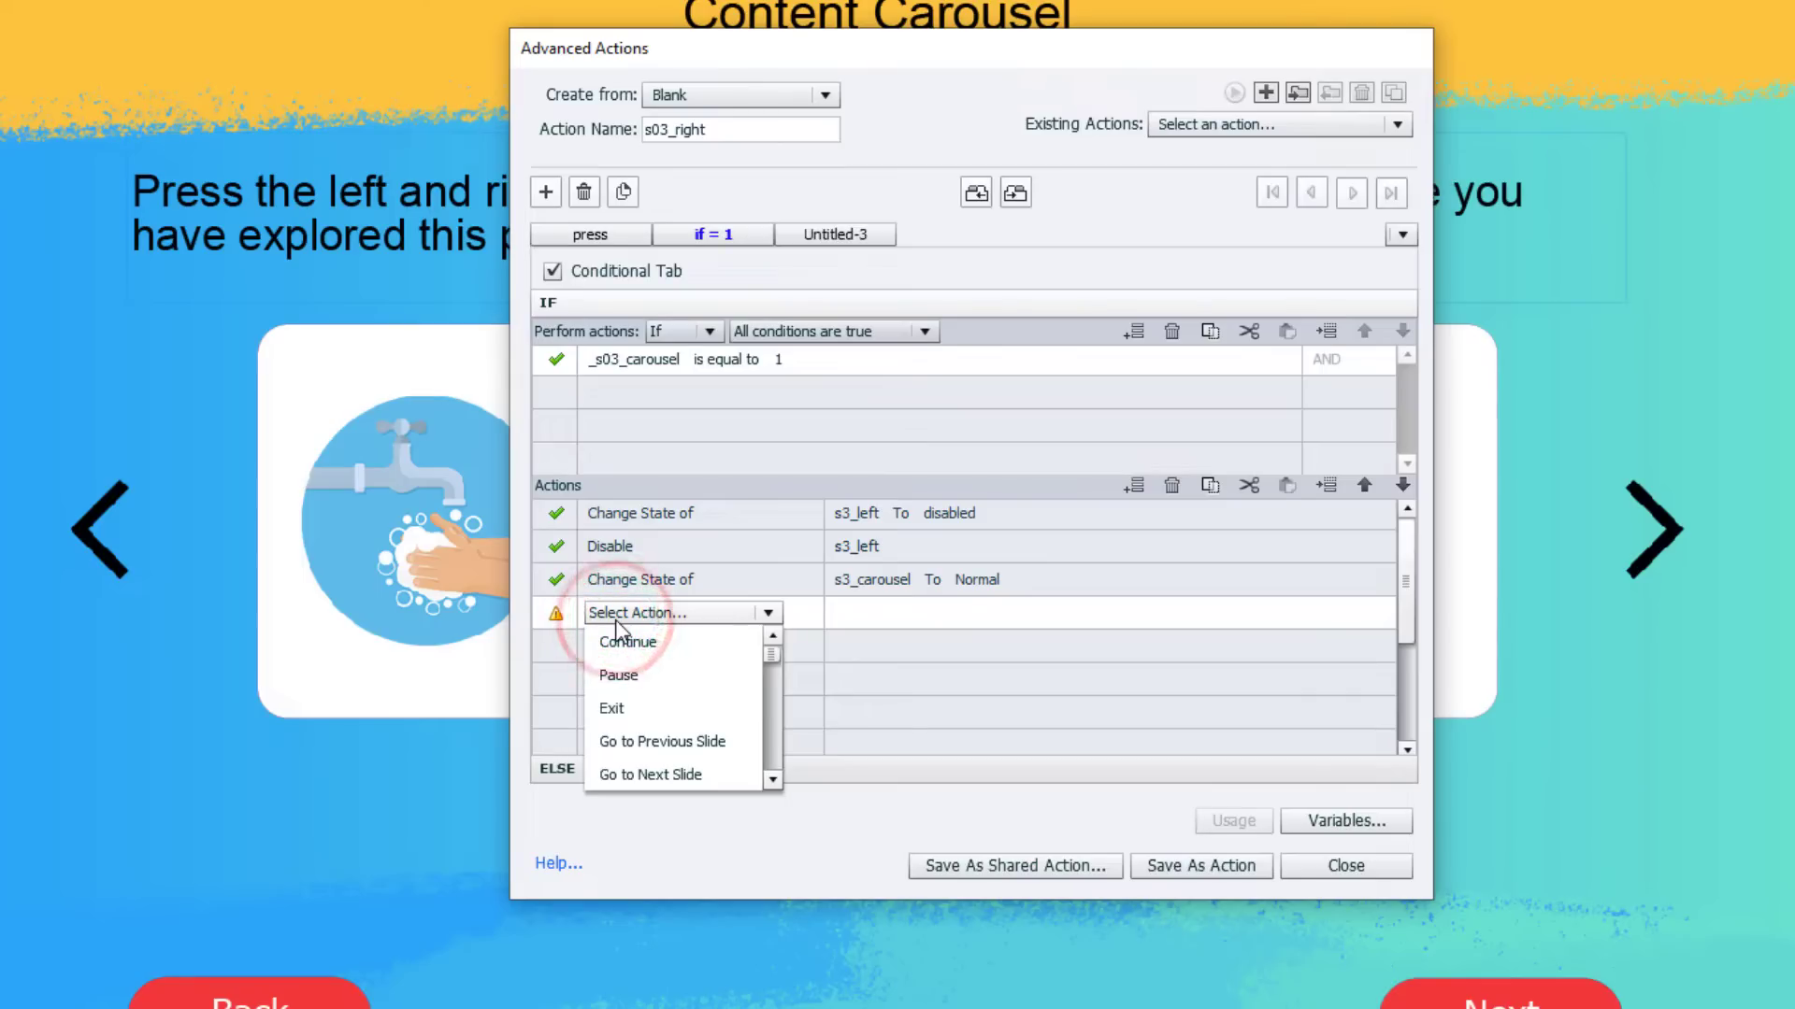
{"action": "key", "text": "c"}
{"action": "left_click", "coordinate": [621, 642]}
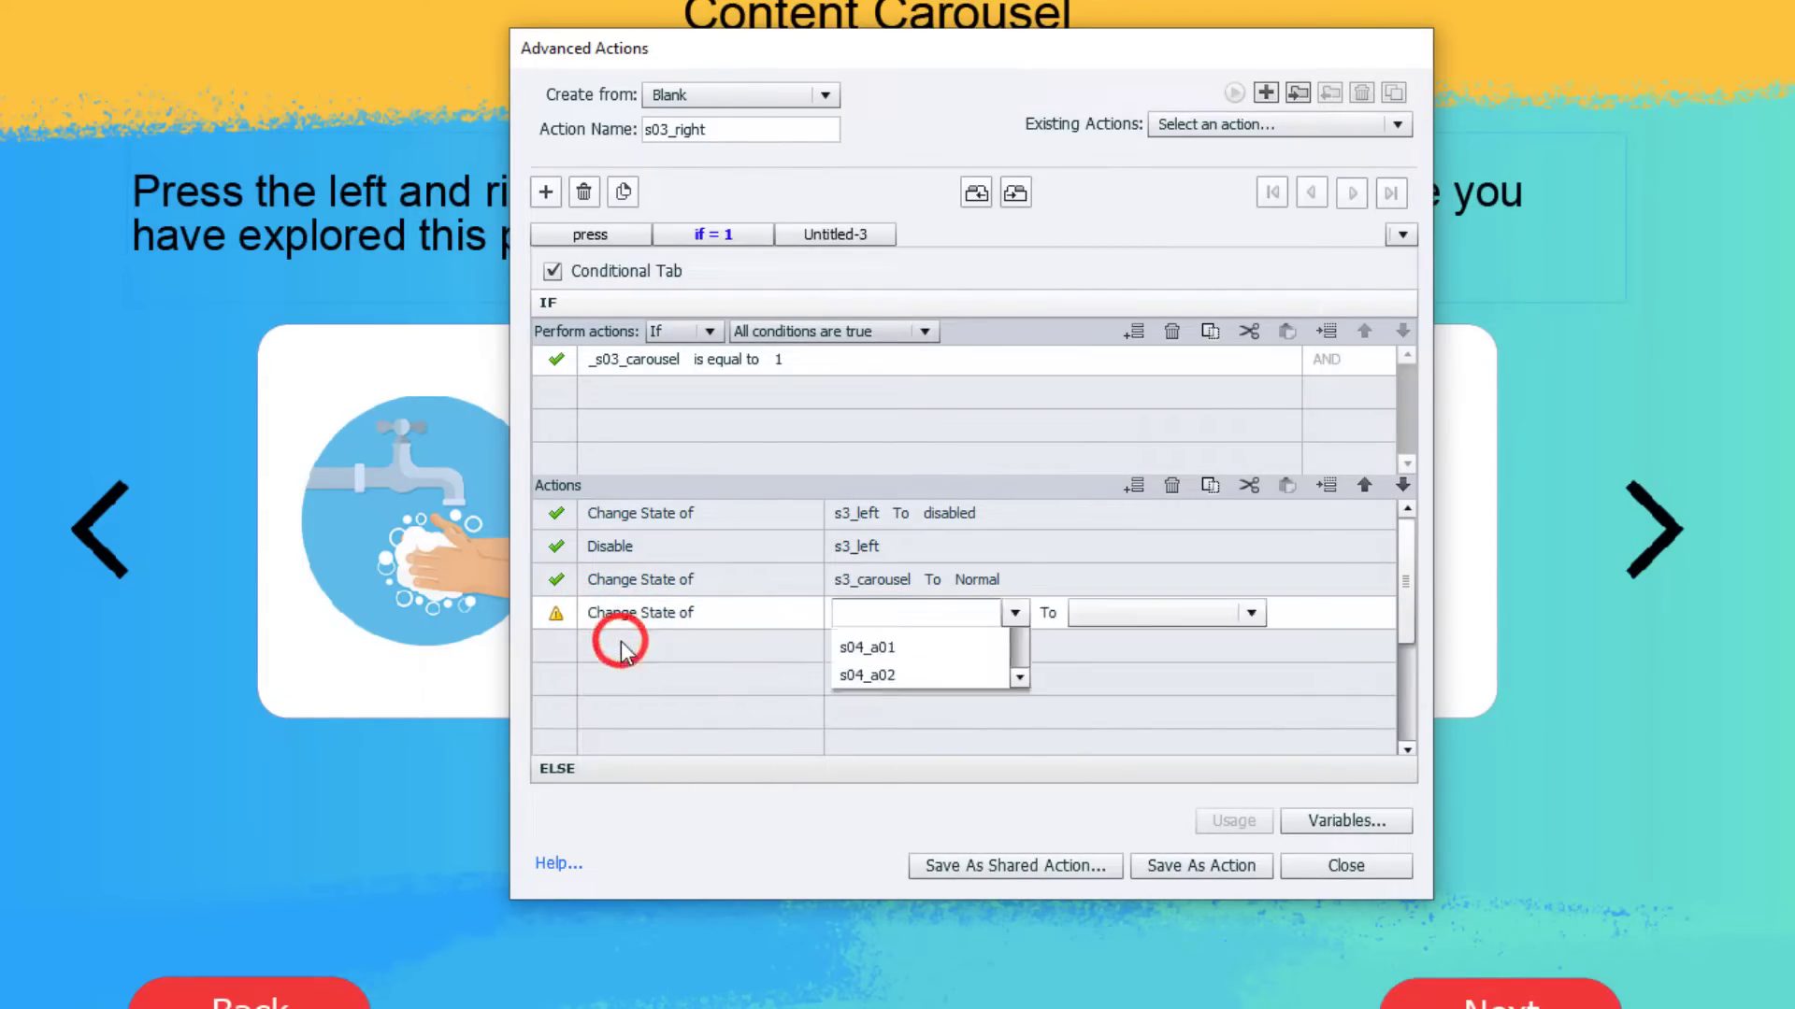
{"action": "type", "text": "right"}
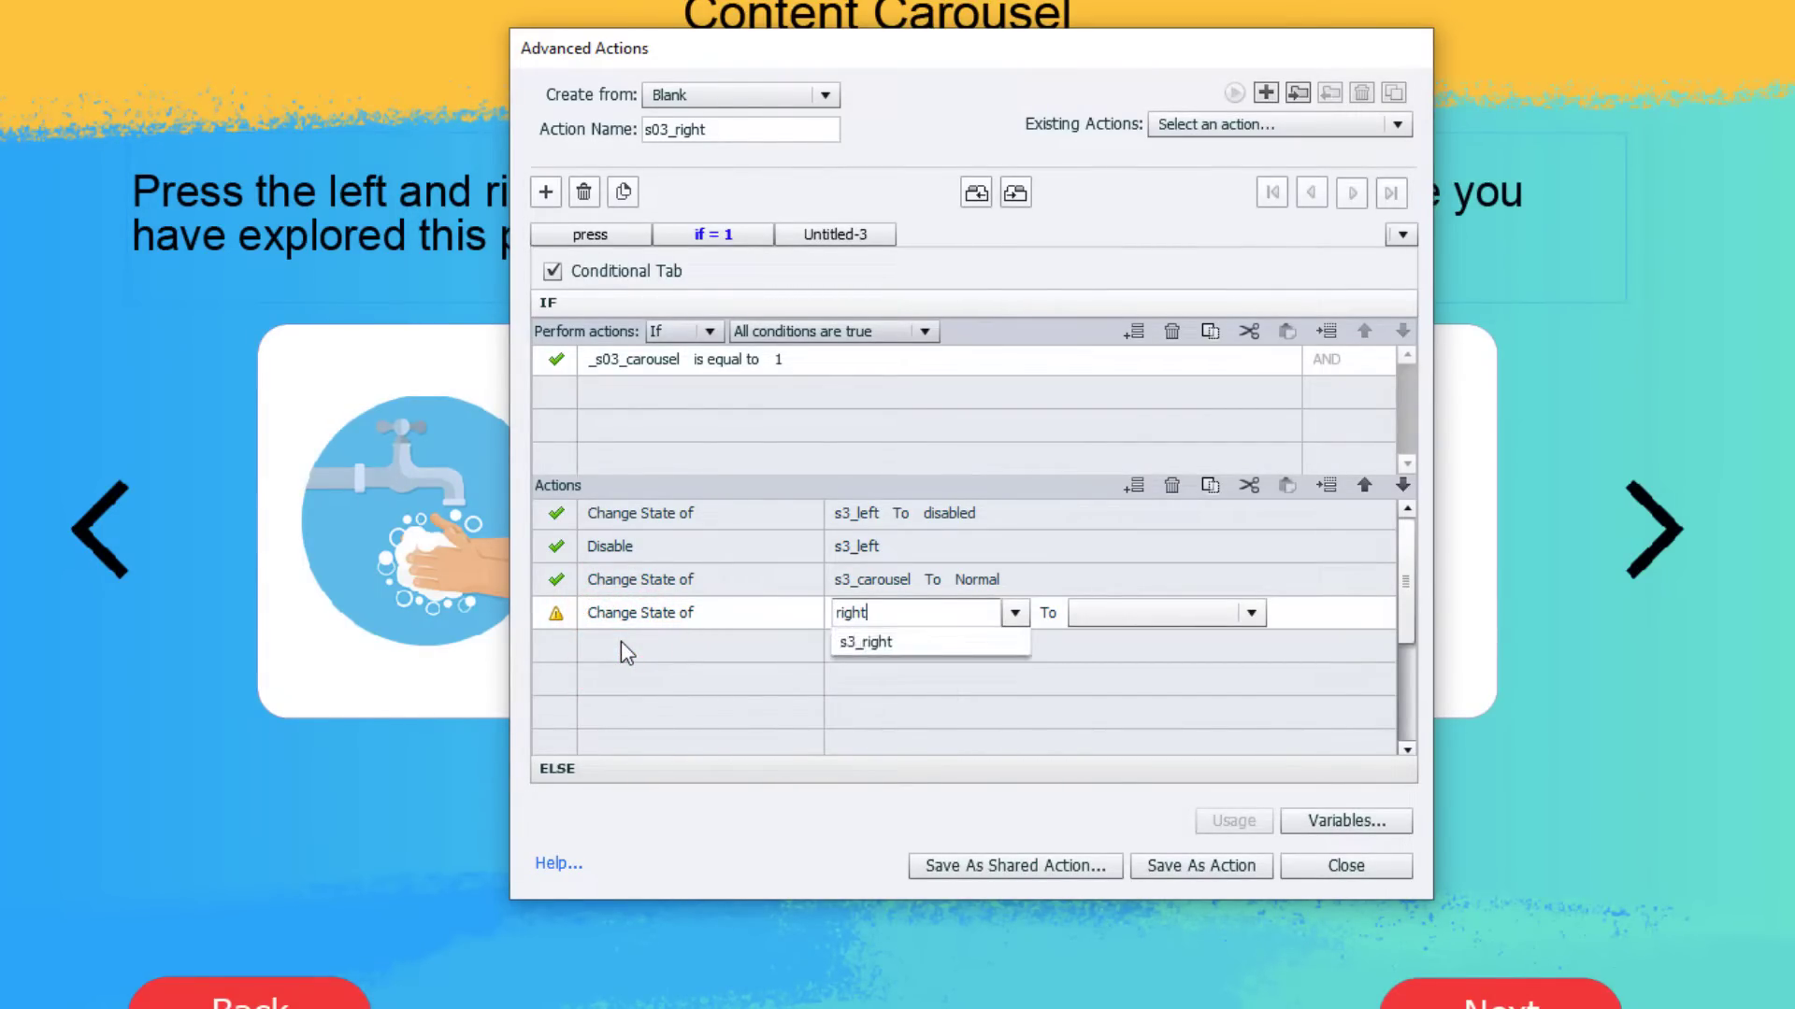
{"action": "key", "text": "Return"}
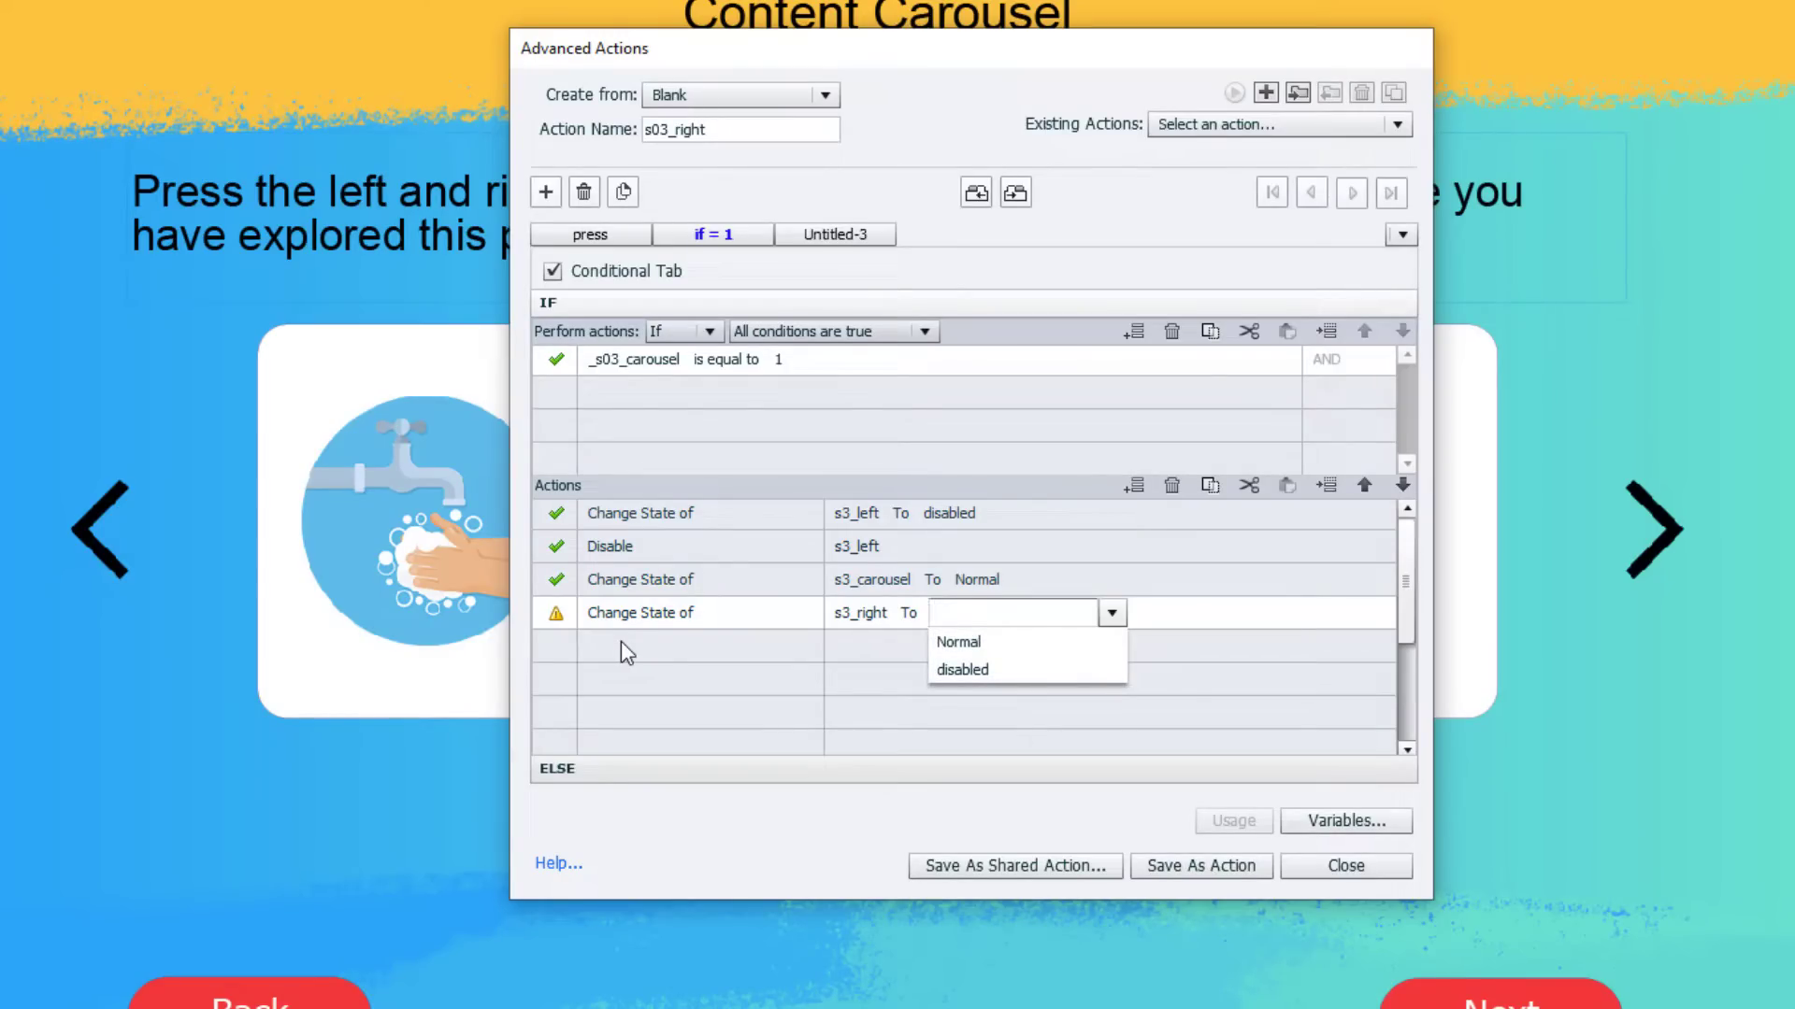
{"action": "key", "text": "Return"}
Add an Enable action for s3_right as the fifth action of the "if = 1" decision.
{"action": "left_click", "coordinate": [620, 644]}
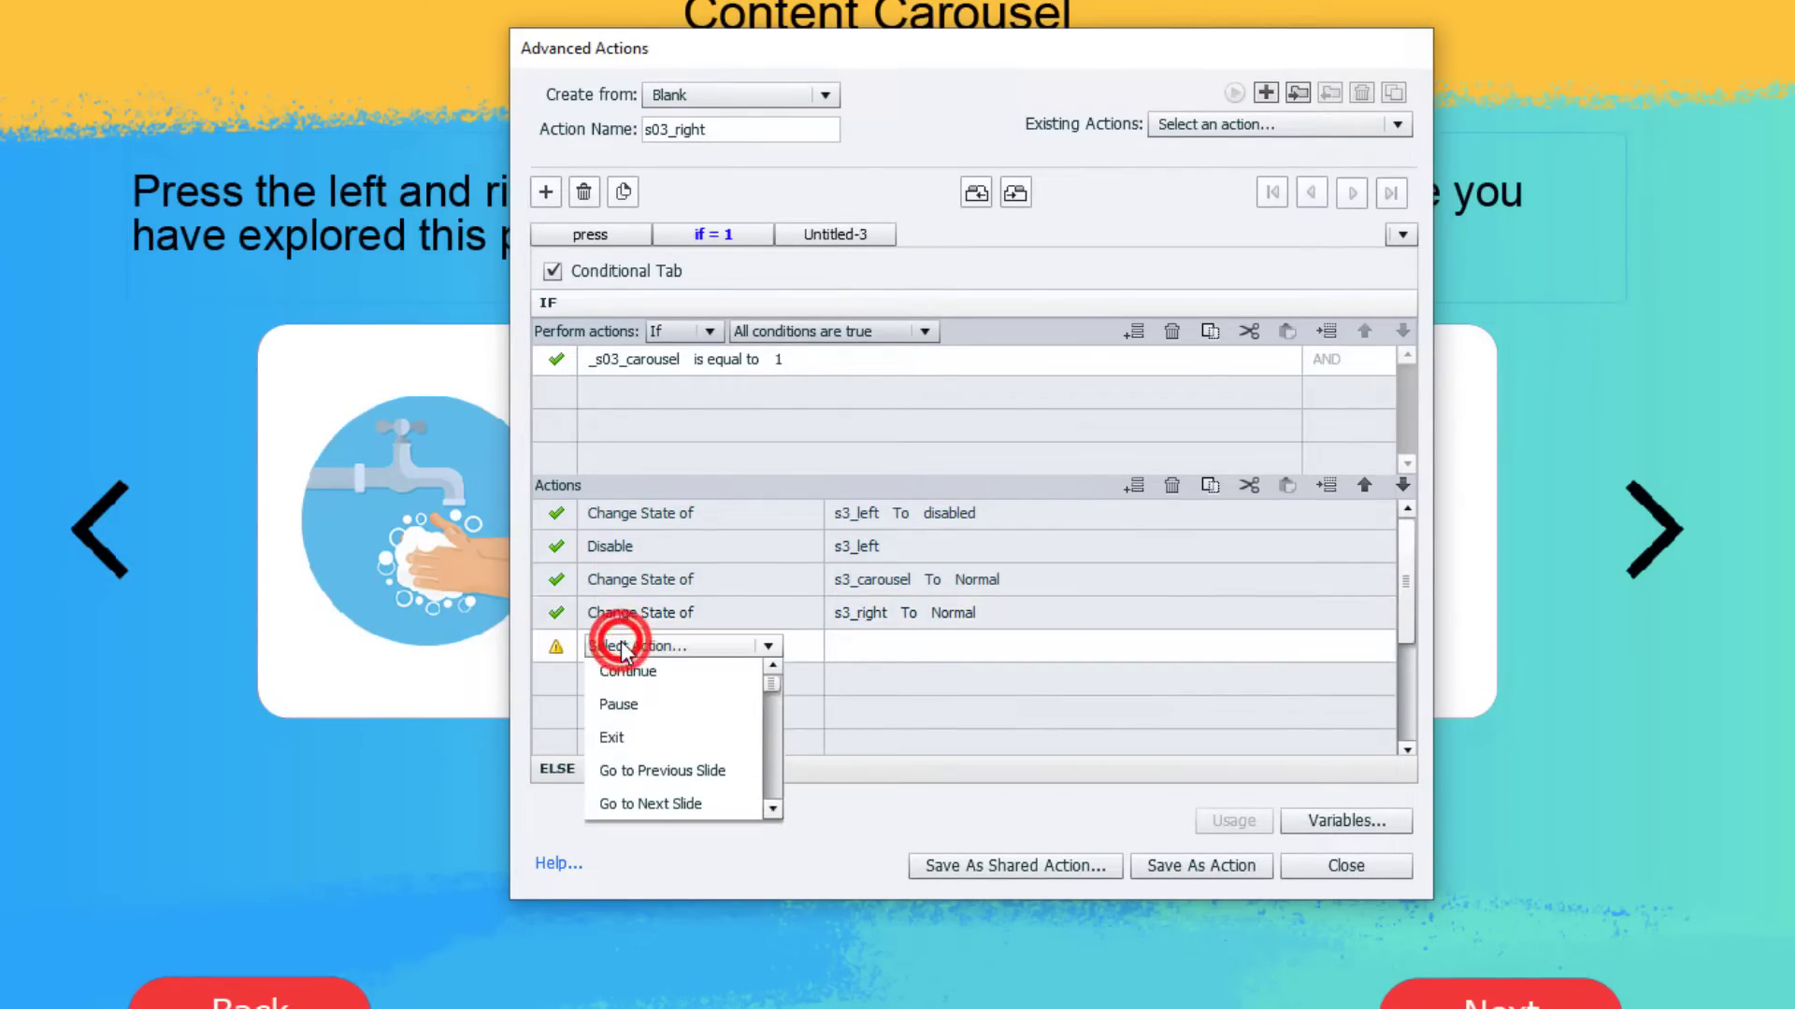
{"action": "type", "text": "en"}
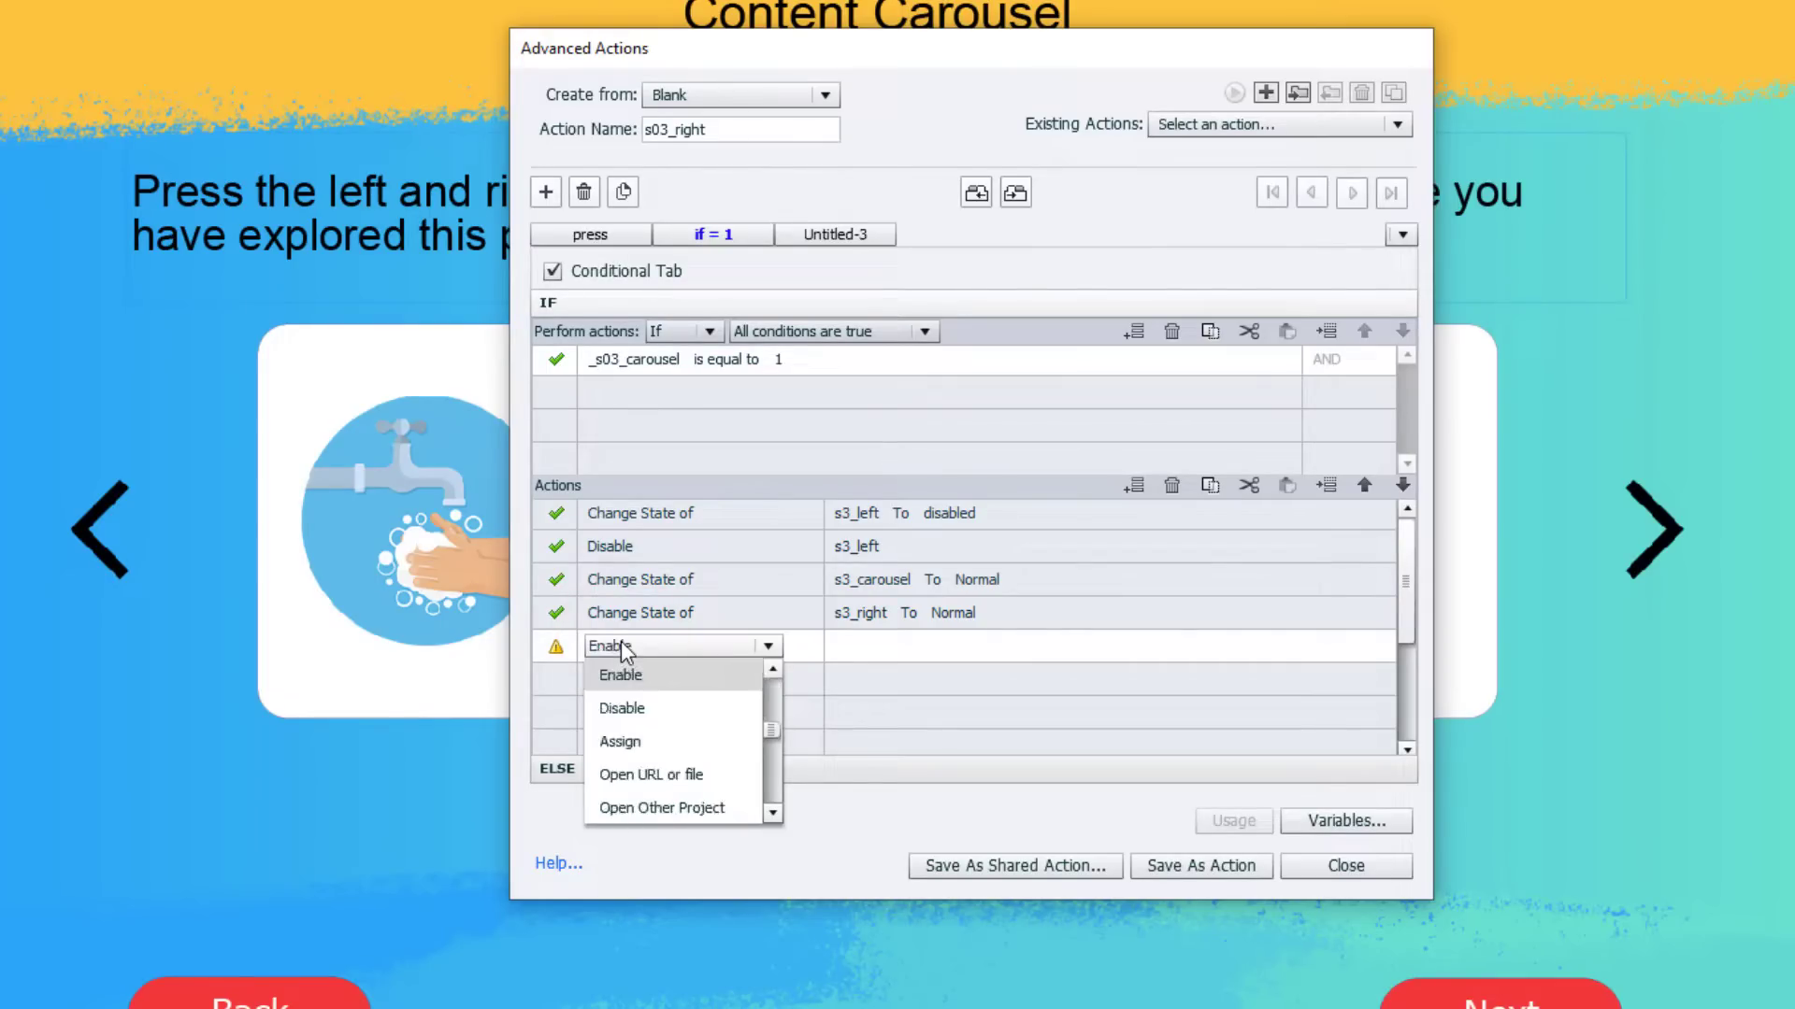
{"action": "key", "text": "Return"}
{"action": "type", "text": "right"}
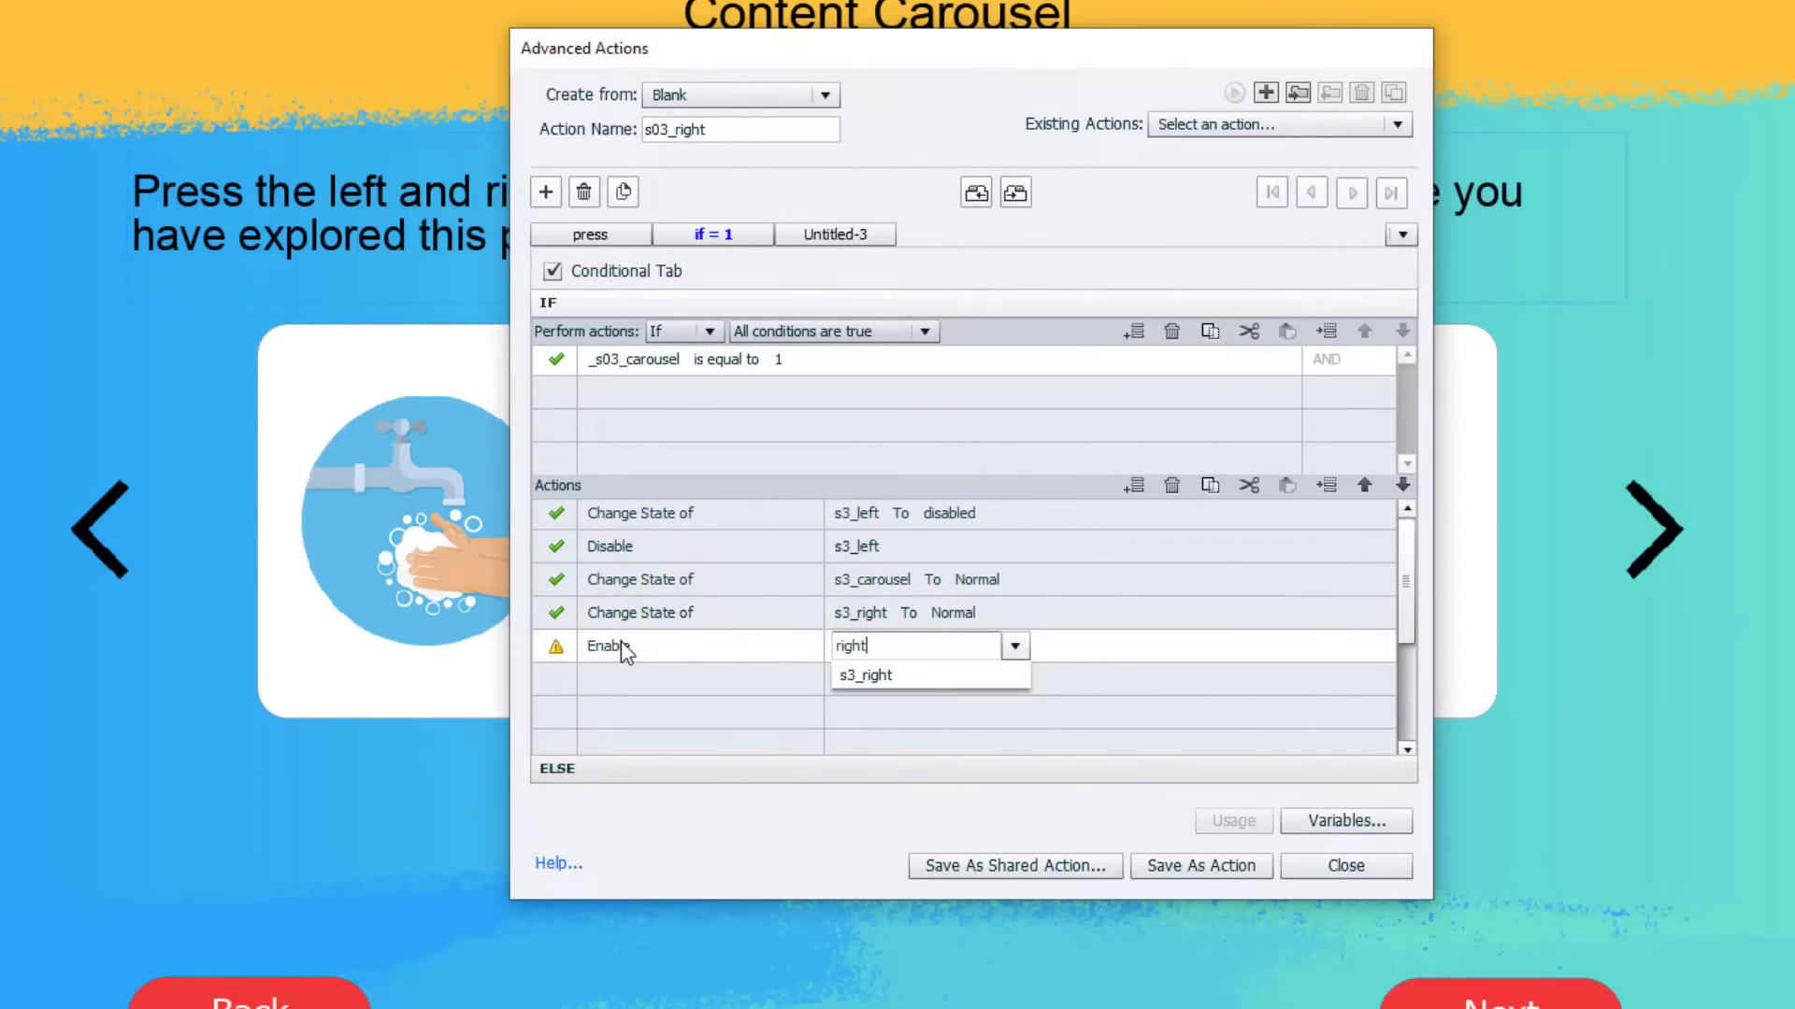
{"action": "key", "text": "Down"}
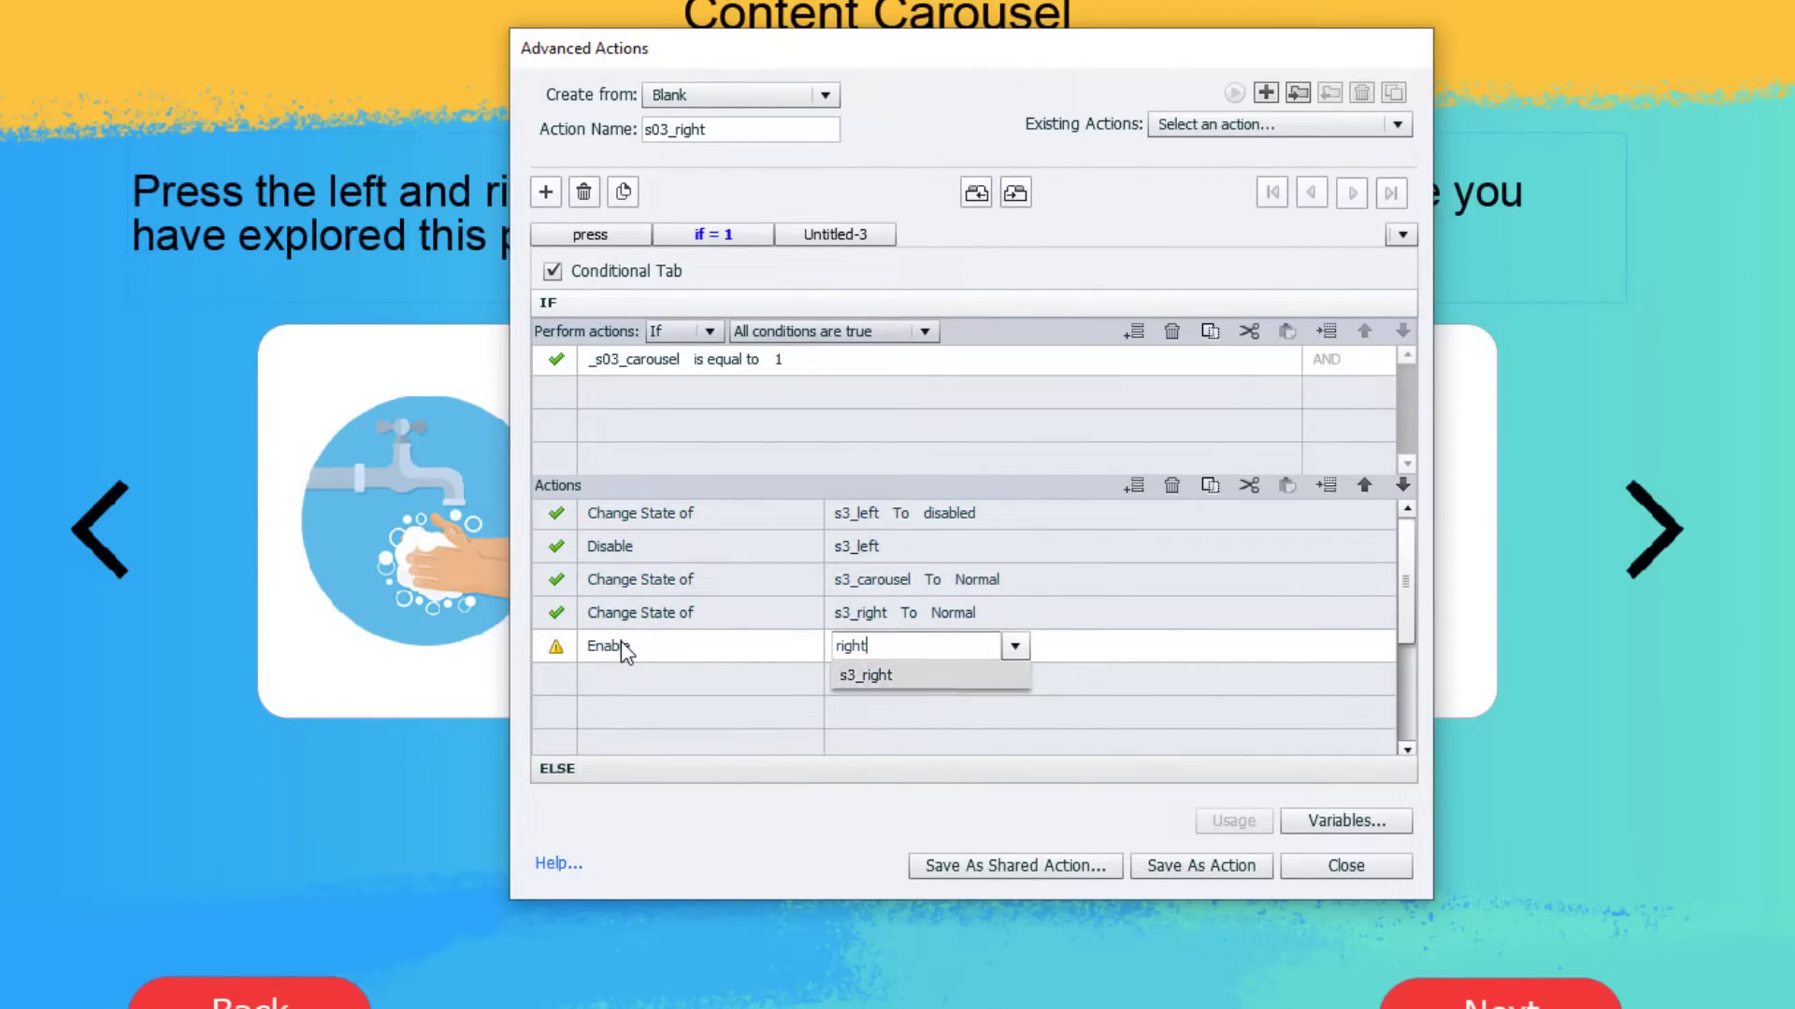
{"action": "key", "text": "Return"}
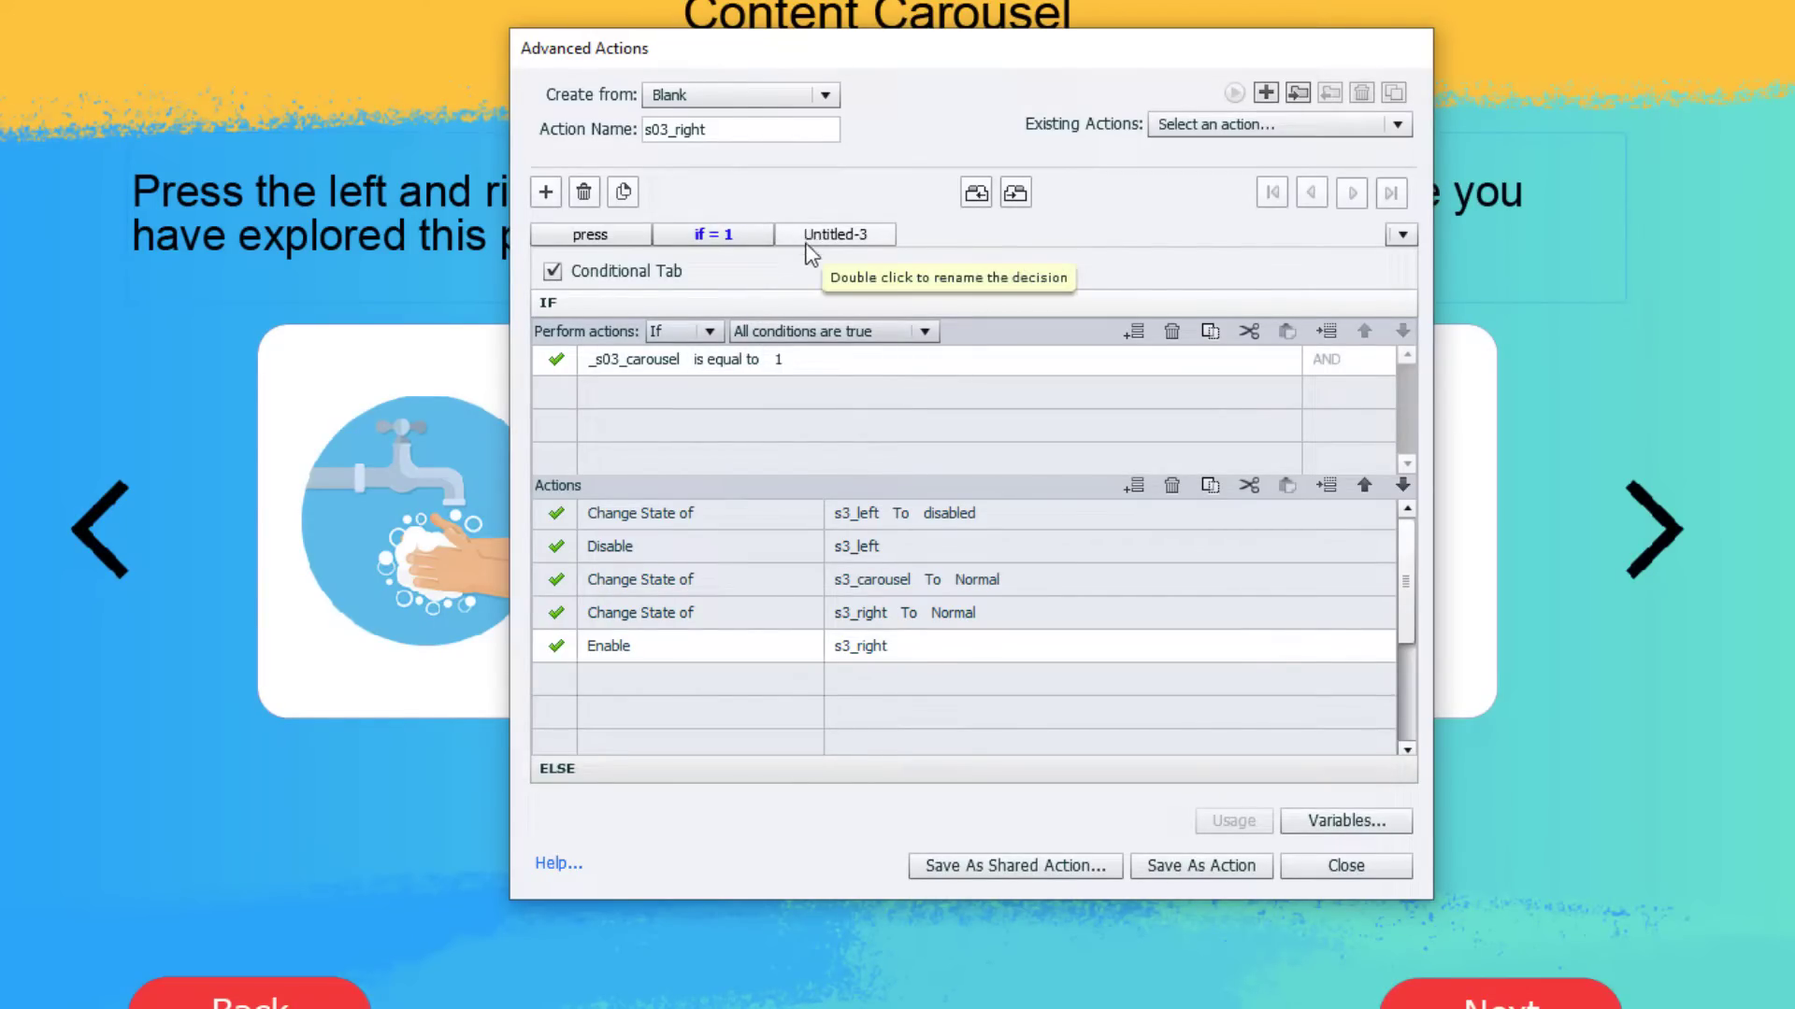
Duplicate the "if = 1" decision and rename the copy as "if = 2".
{"action": "left_click", "coordinate": [623, 193]}
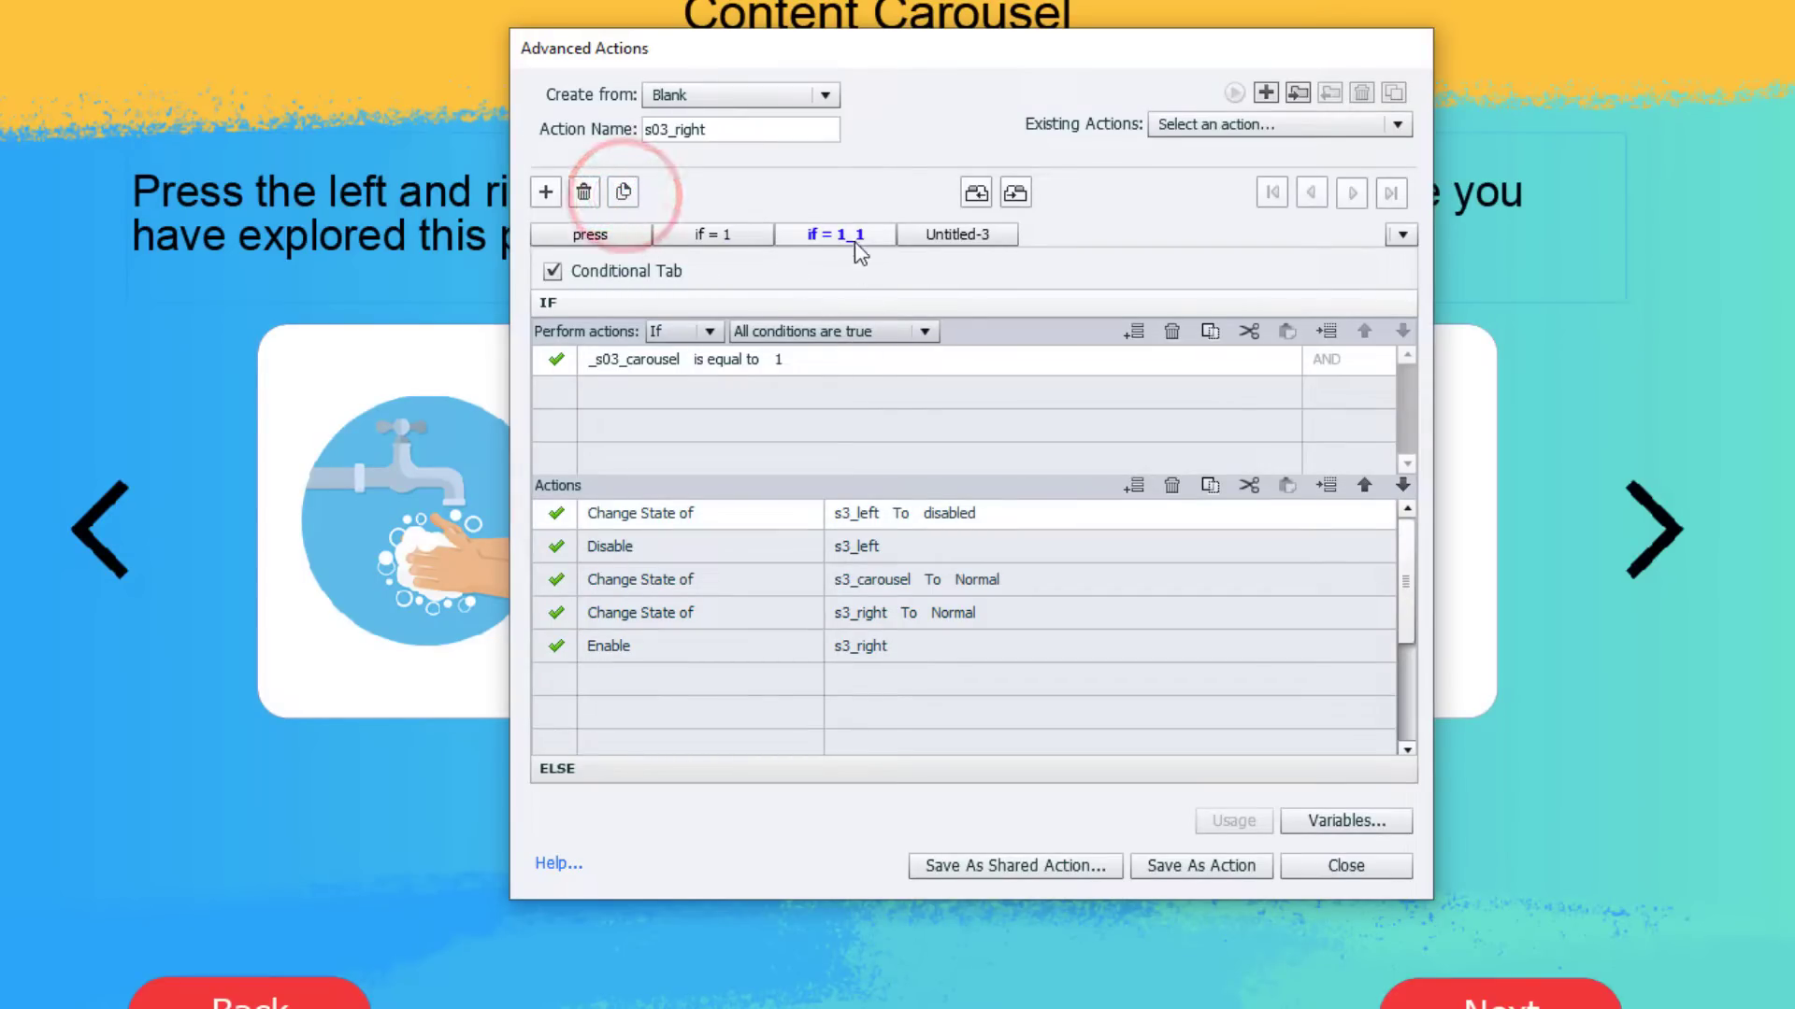
{"action": "double_click", "coordinate": [856, 235]}
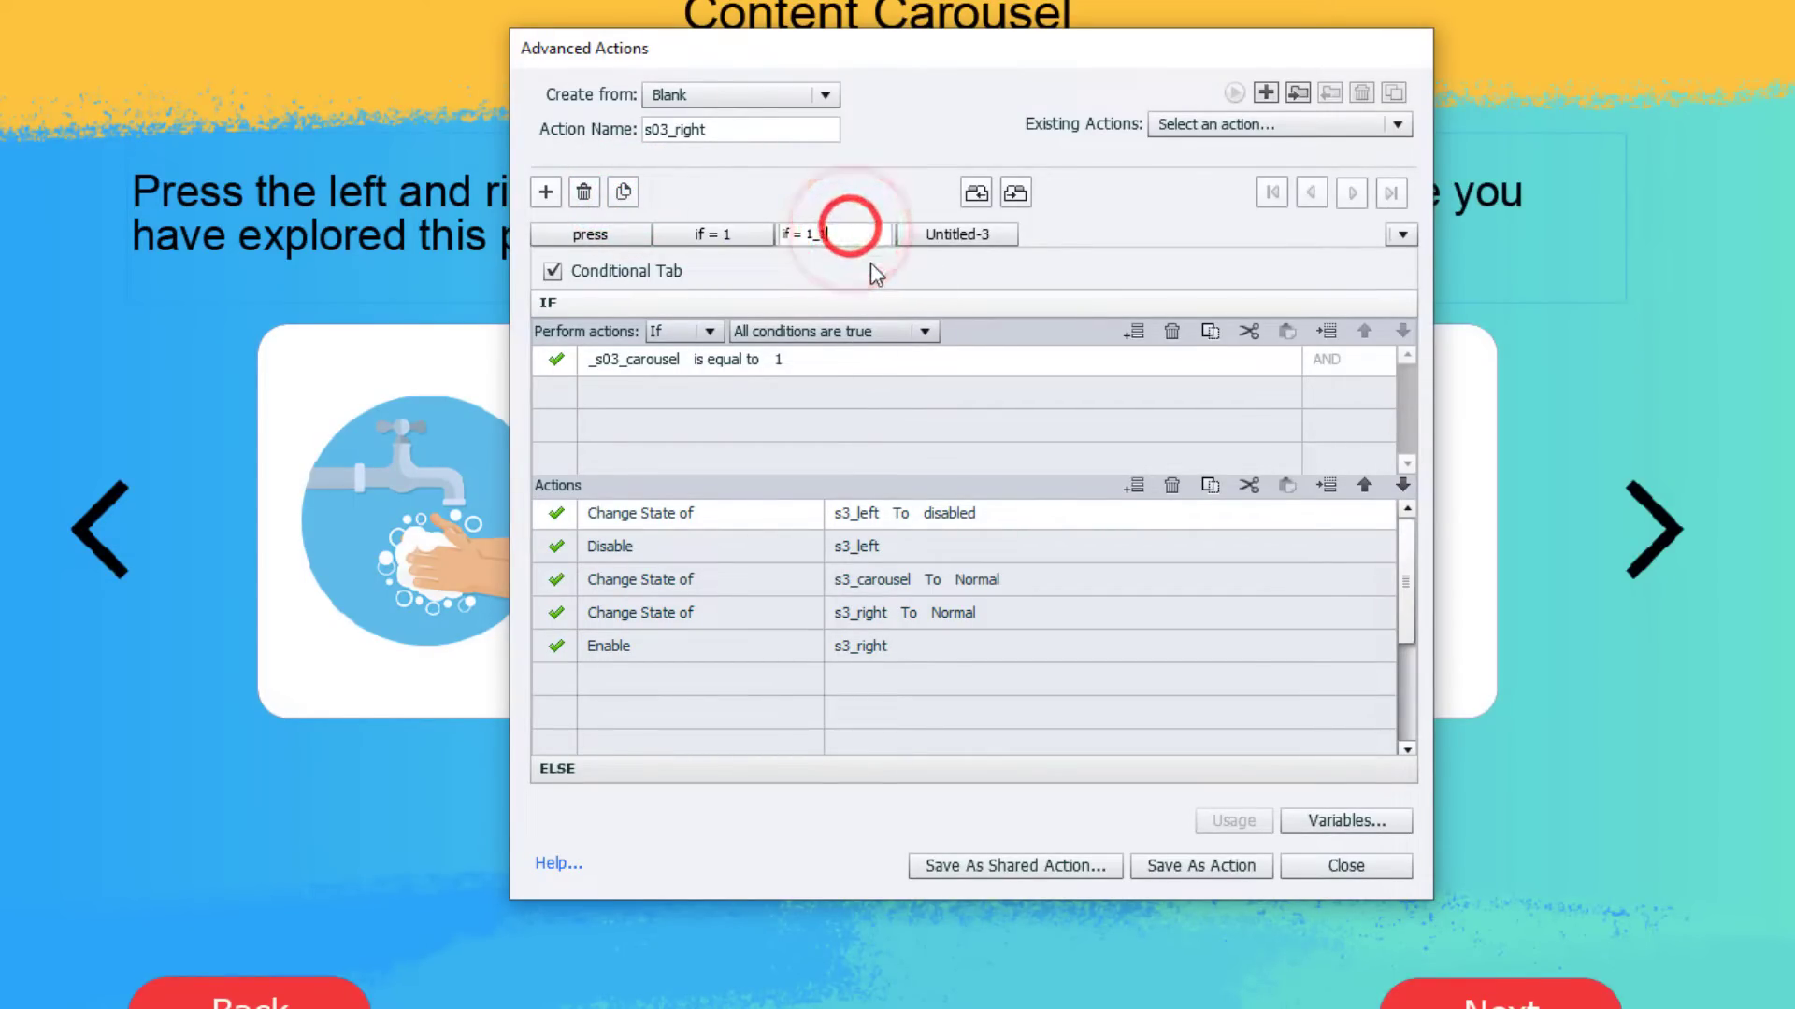
{"action": "key", "text": "BackSpace"}
{"action": "key", "text": "BackSpace"}
{"action": "key", "text": "BackSpace"}
{"action": "type", "text": "2"}
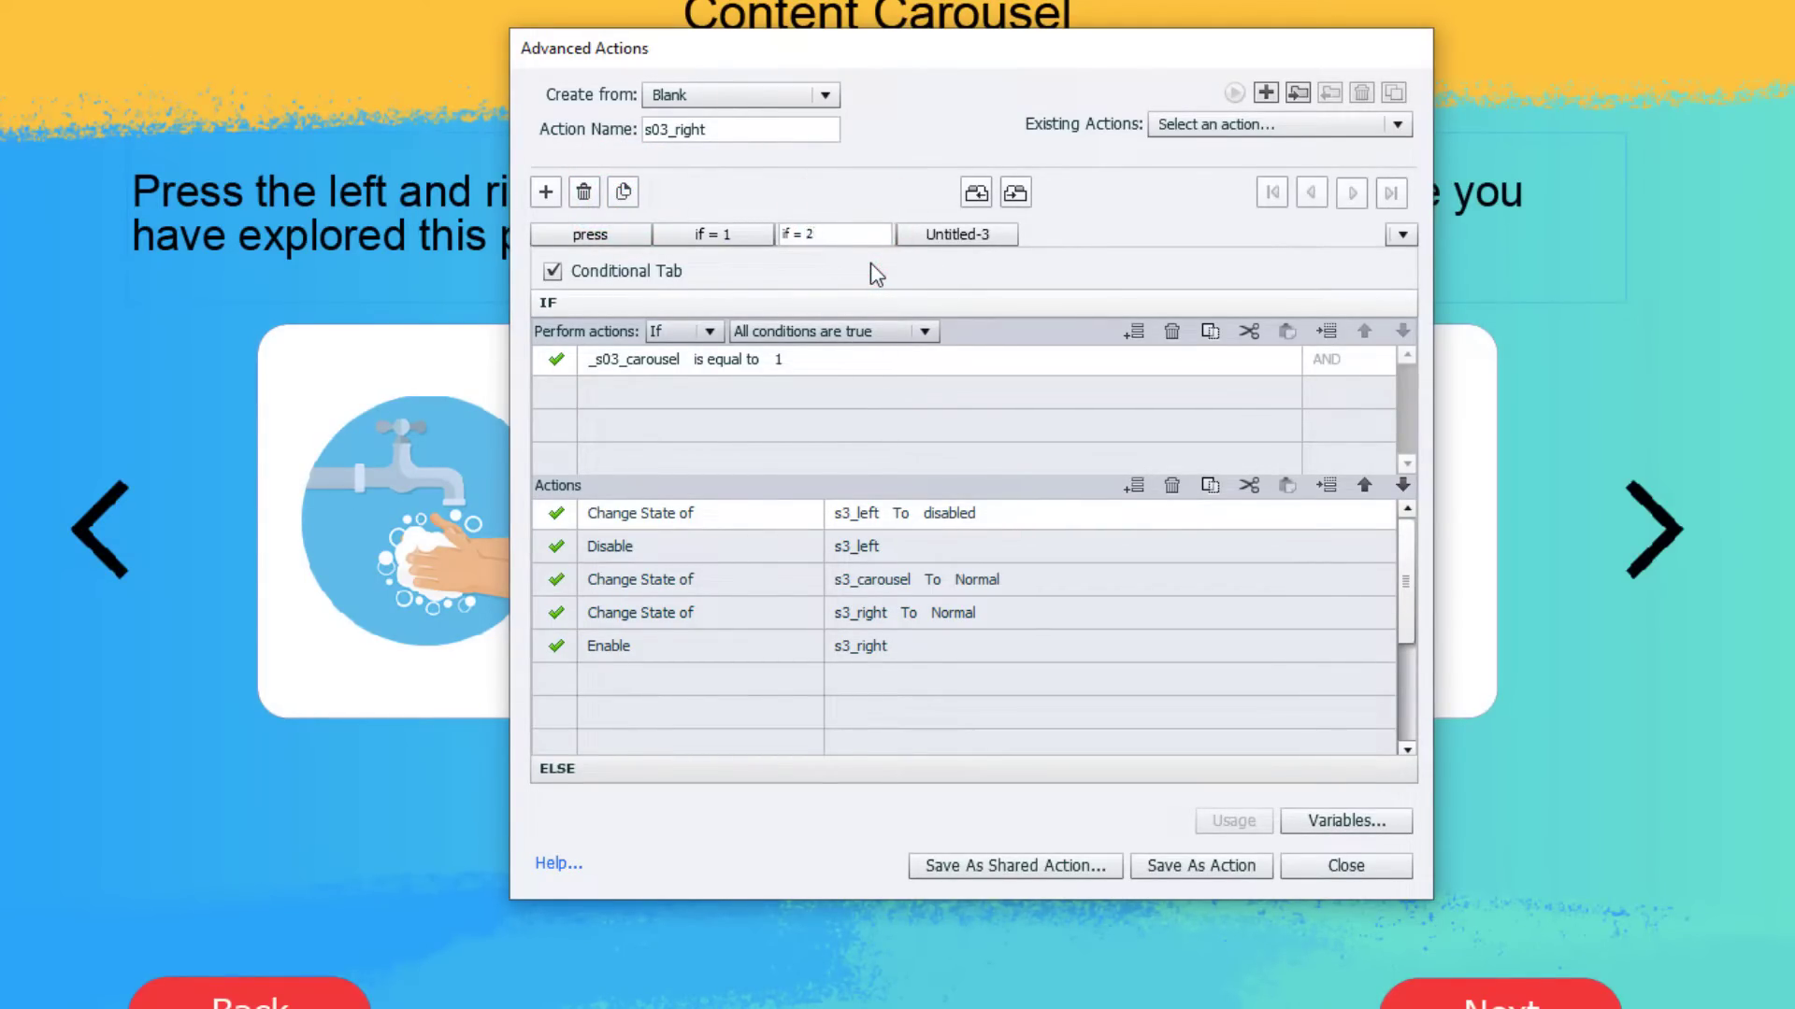
Set the "if = 2" condition to compare _s03_carousel with the literal 2, and change the s3_left state to Normal.
{"action": "left_click", "coordinate": [779, 360]}
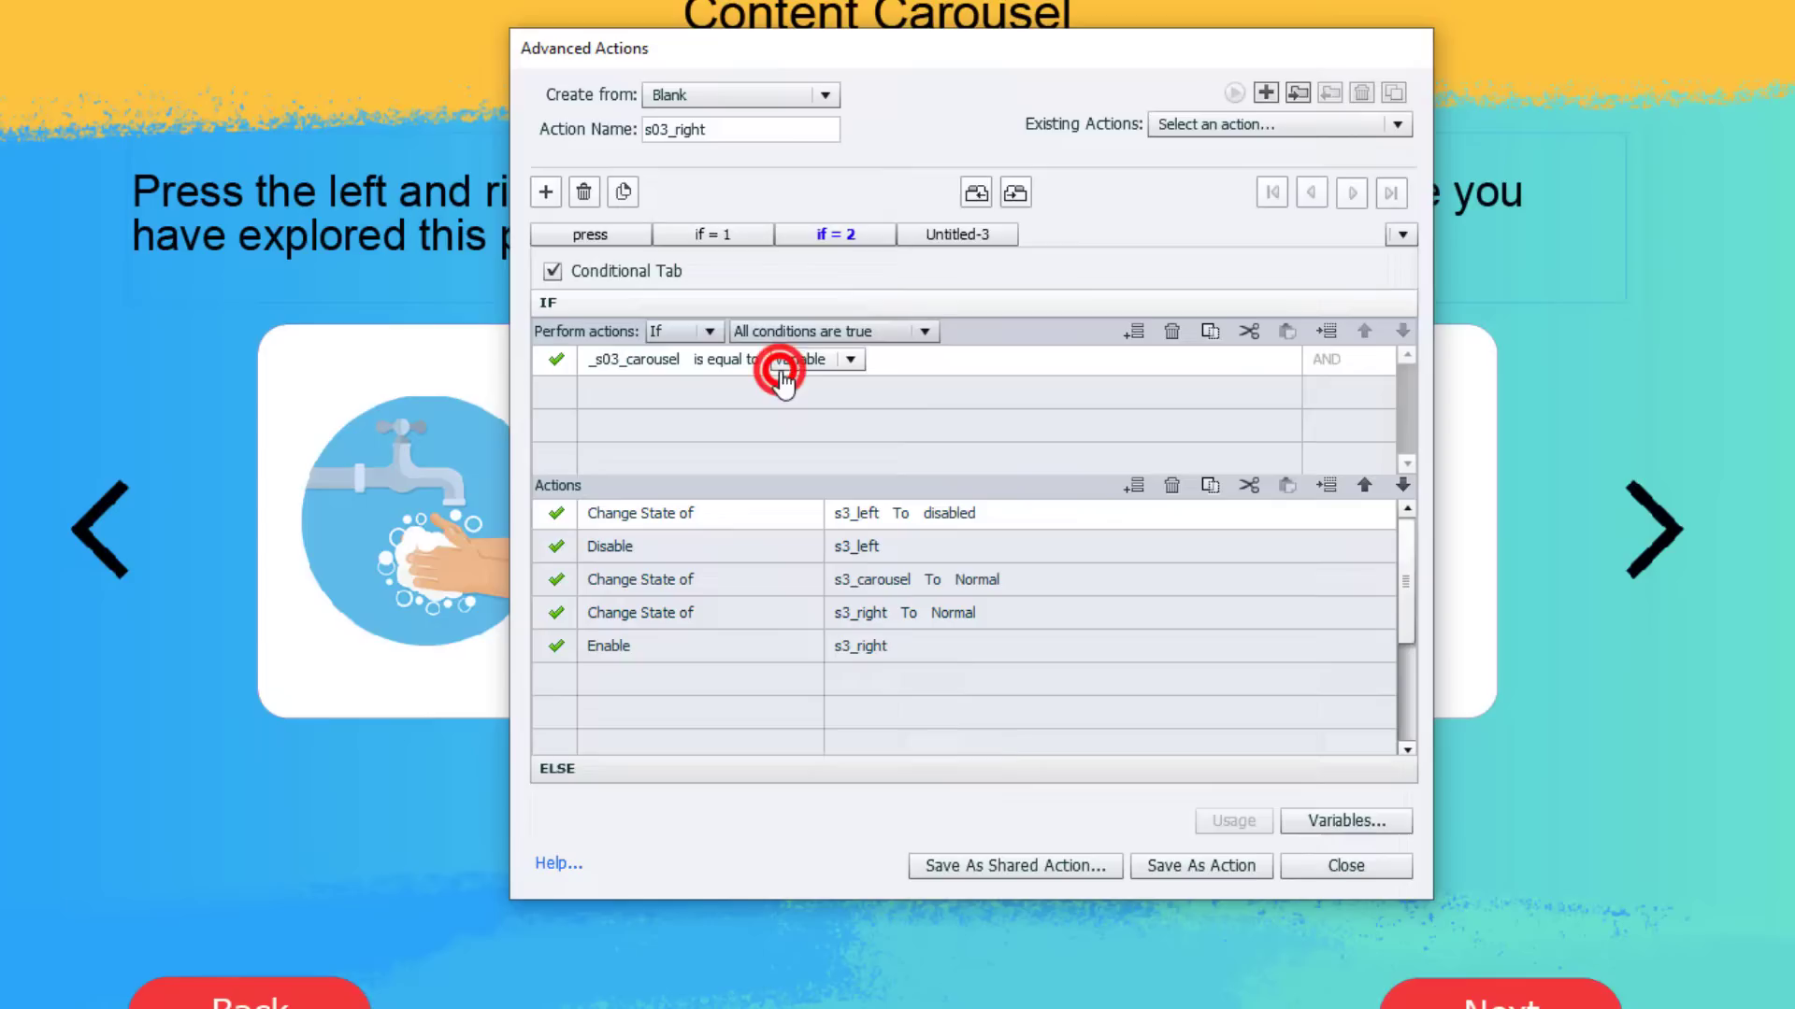
{"action": "left_click", "coordinate": [839, 362]}
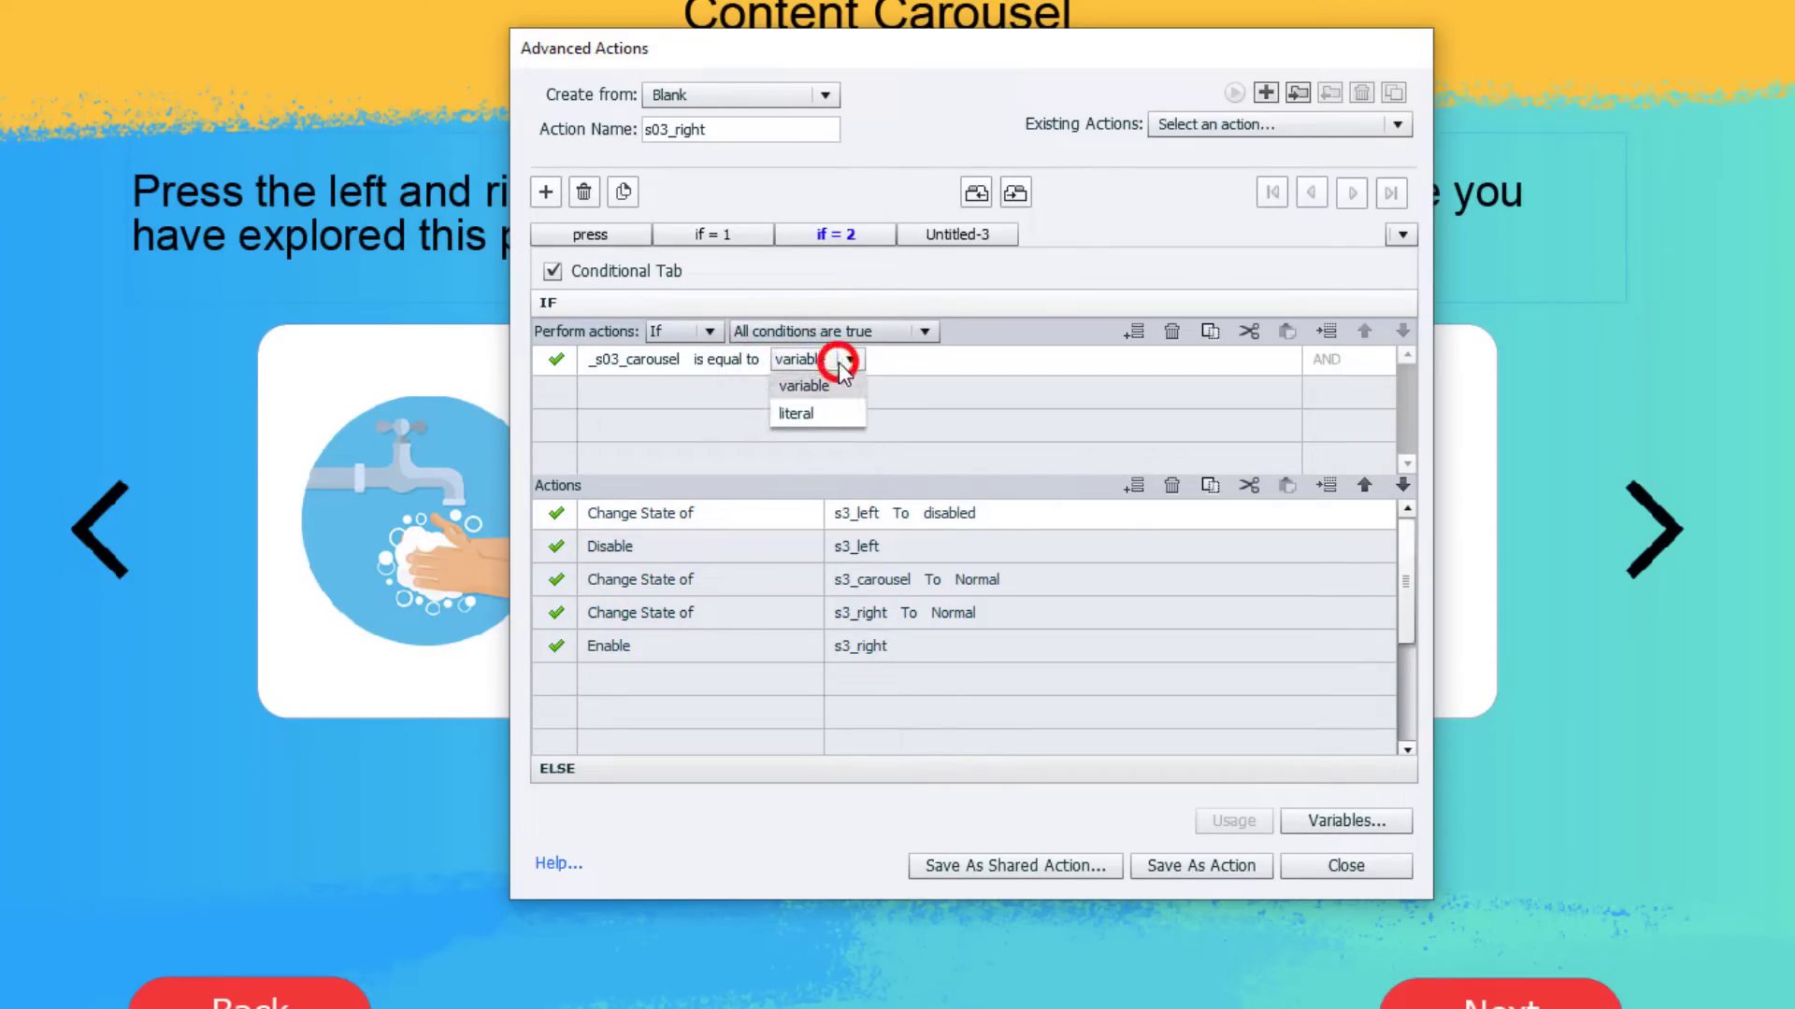
{"action": "left_click", "coordinate": [817, 406]}
{"action": "type", "text": "2"}
{"action": "key", "text": "Return"}
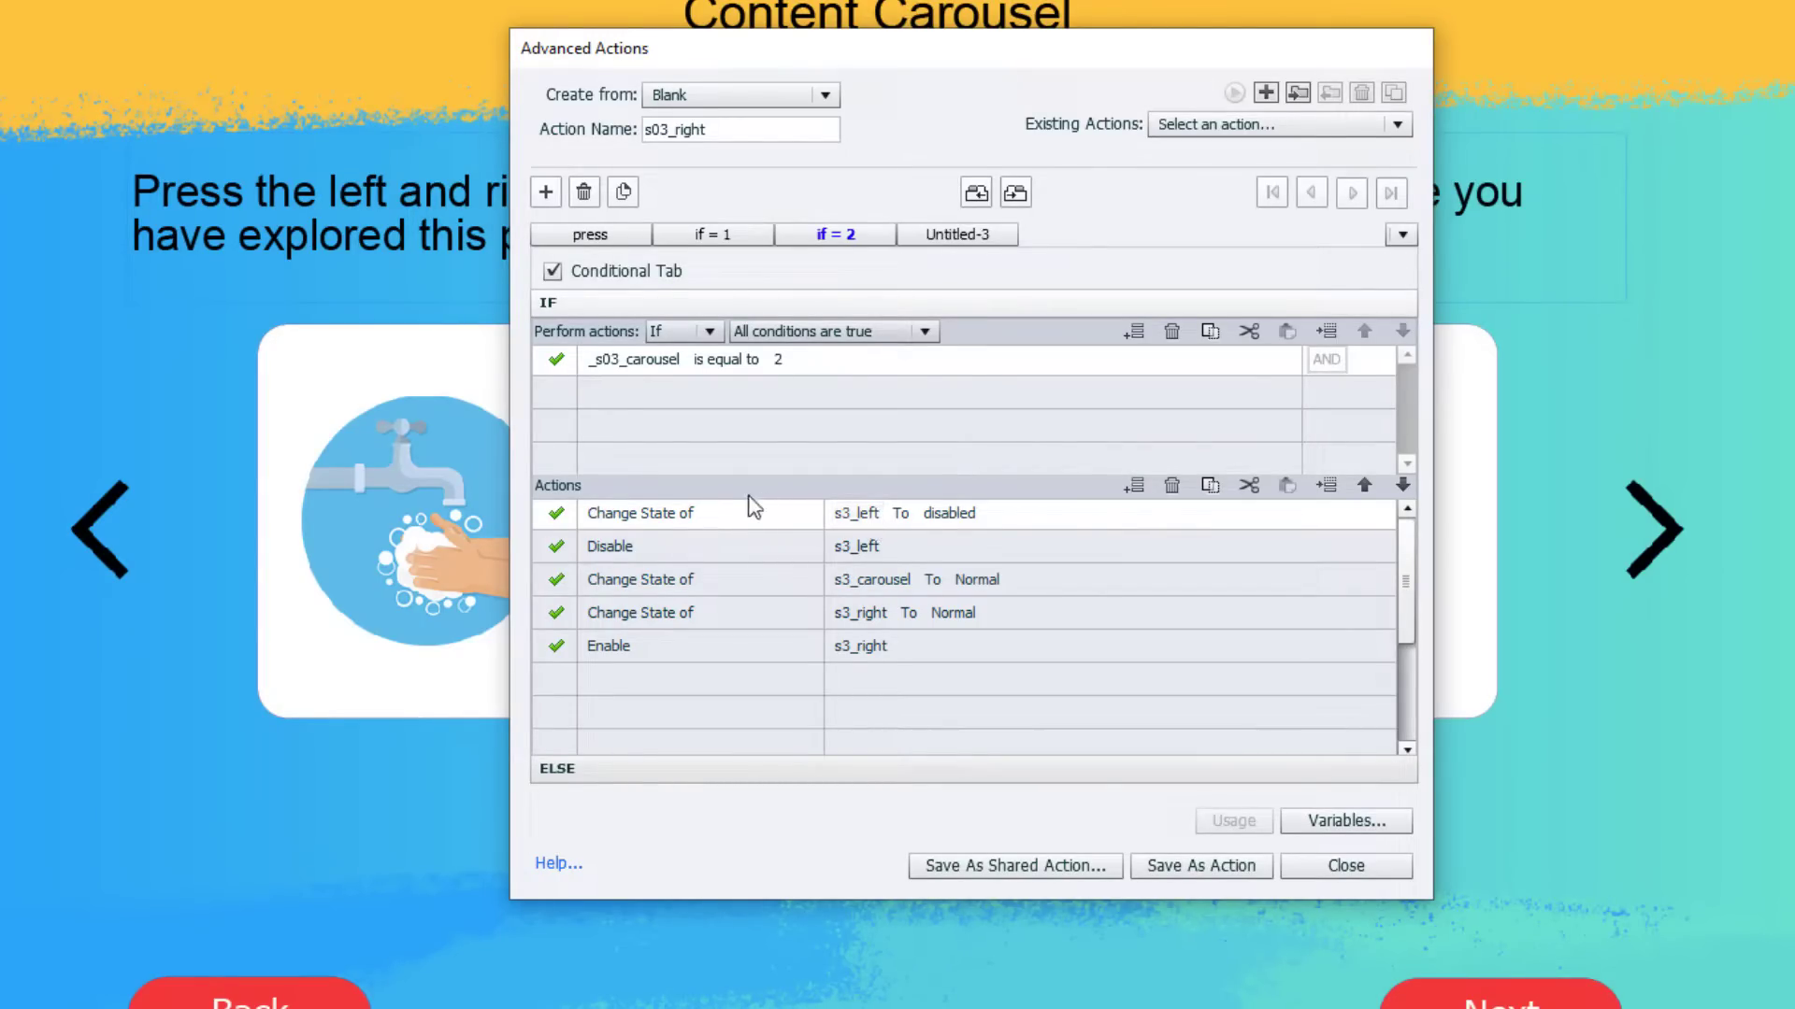
{"action": "left_click", "coordinate": [960, 522]}
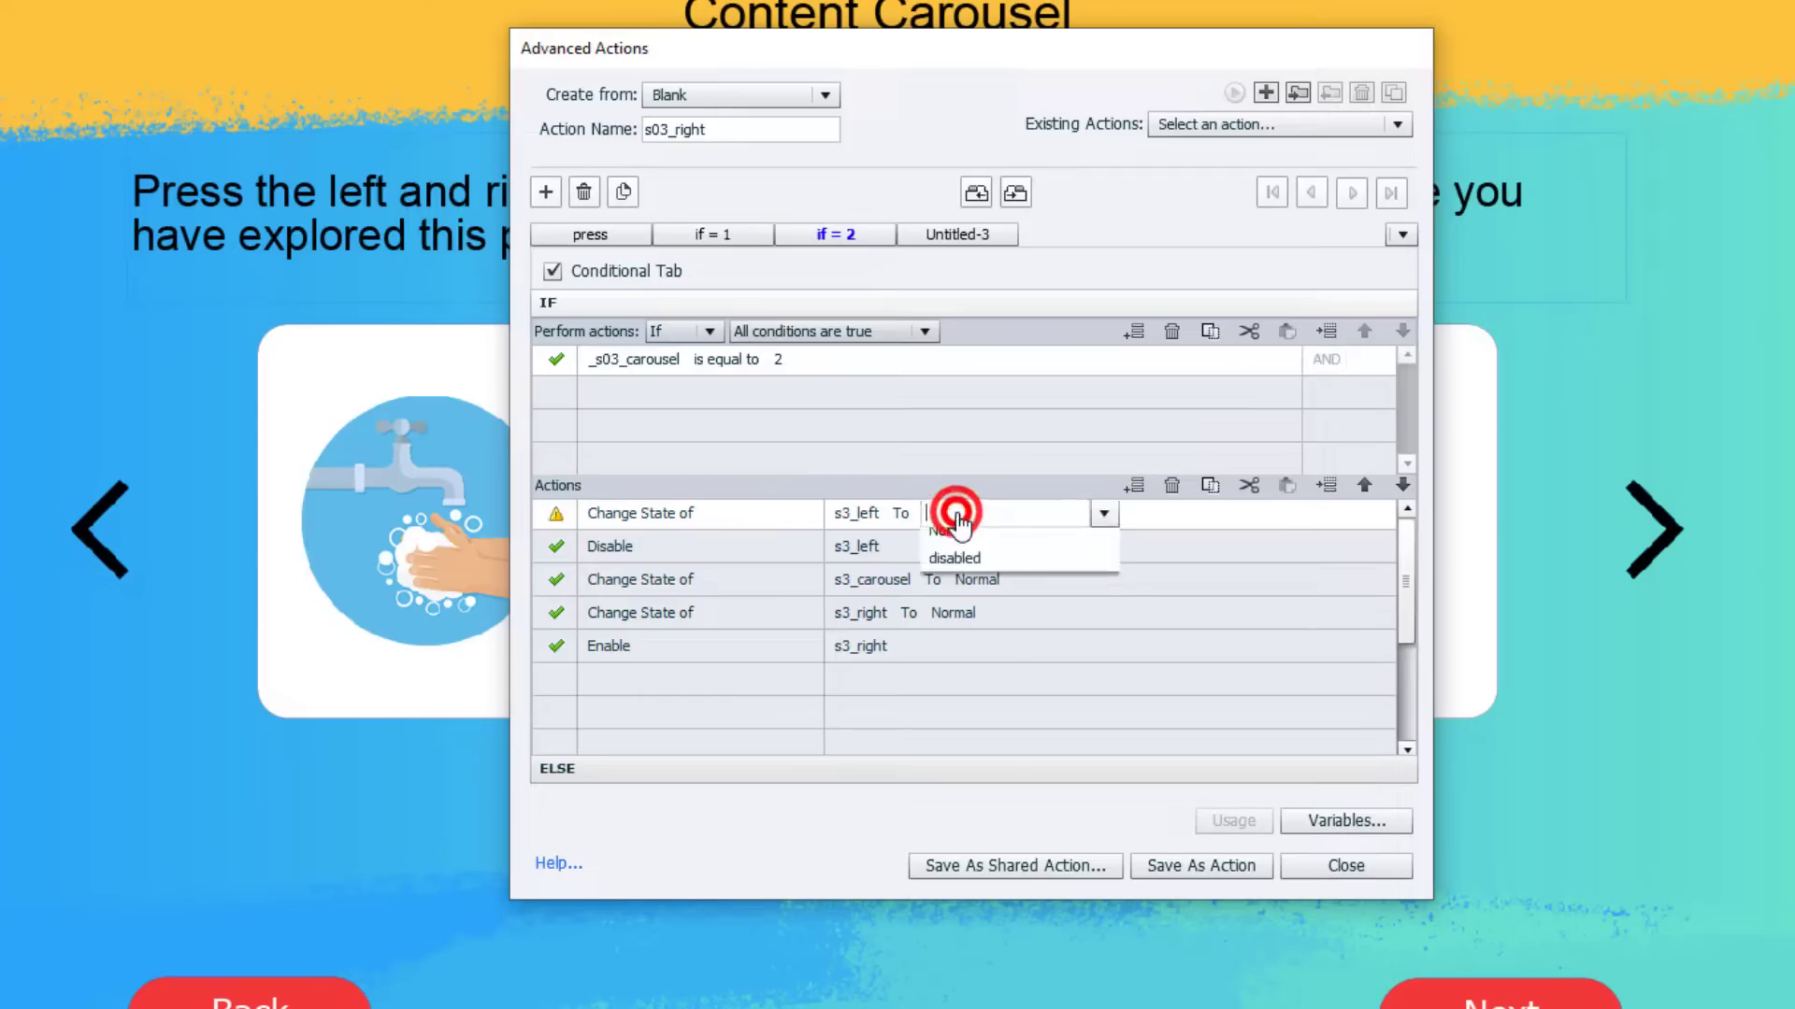
{"action": "left_click", "coordinate": [981, 546]}
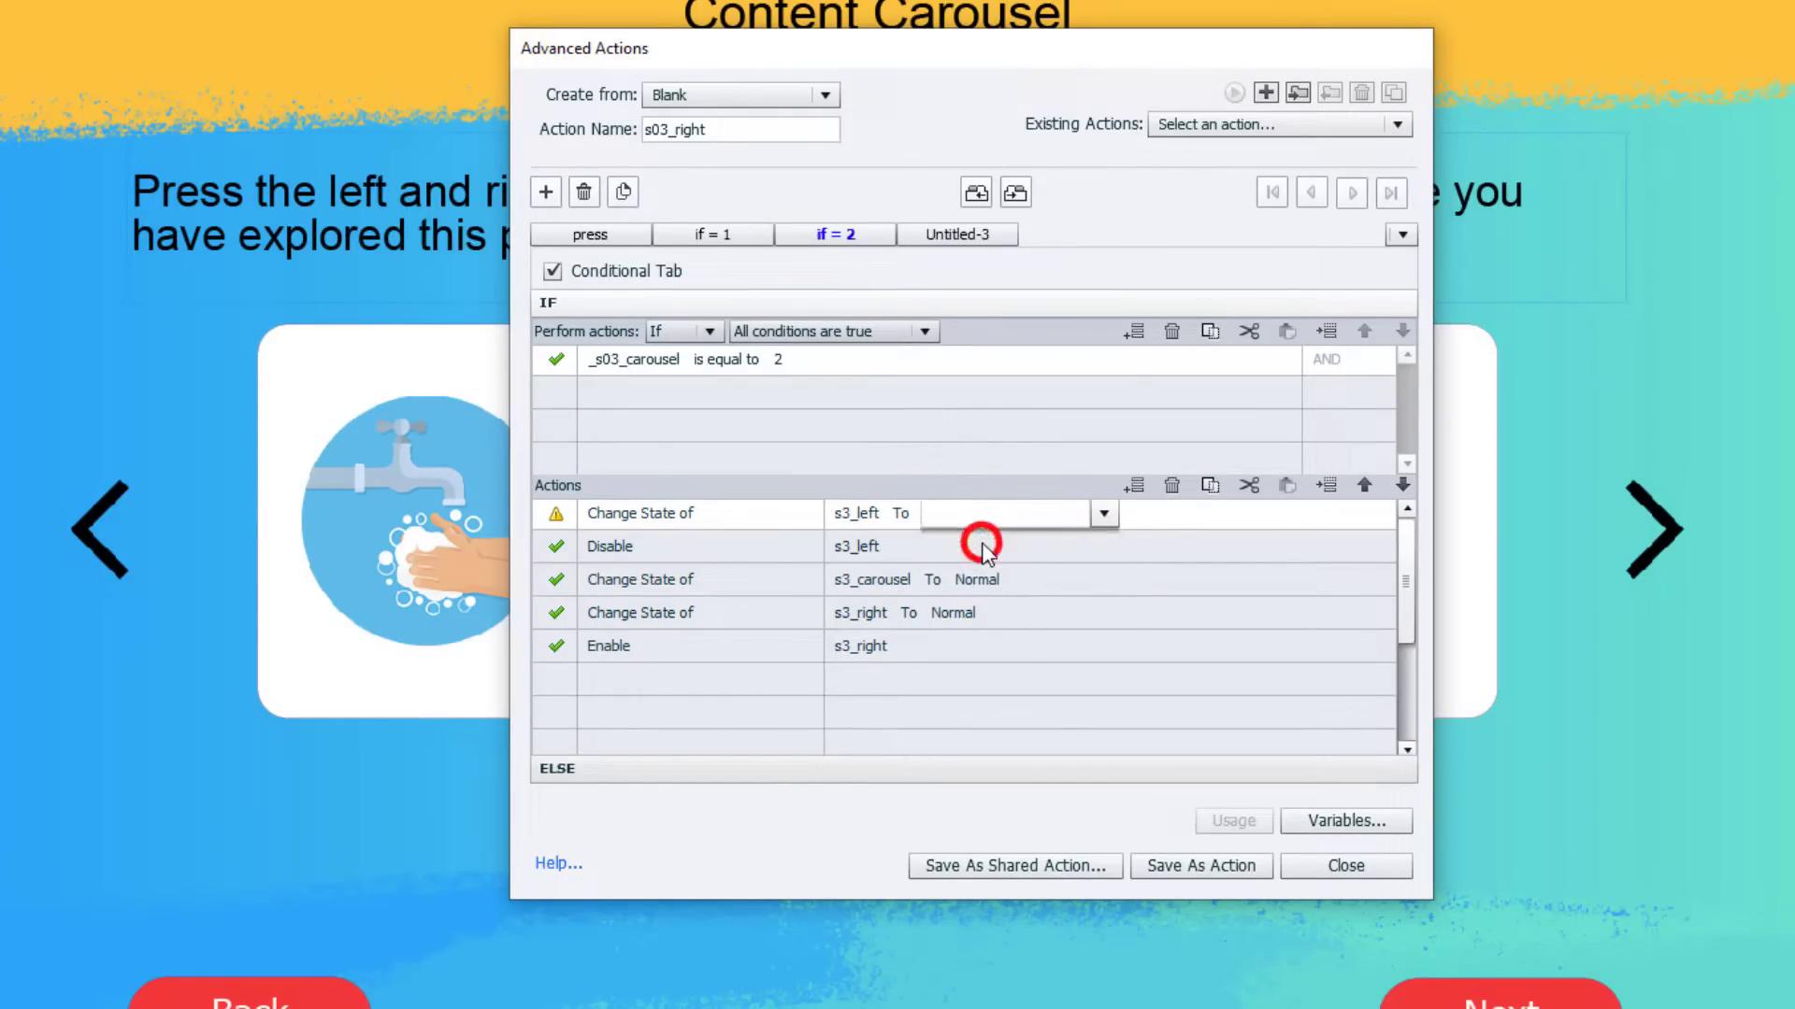
Replace the Disable action with Enable for s3_left and set the s3_carousel state to step2 in the "if = 2" decision.
{"action": "left_click", "coordinate": [605, 547]}
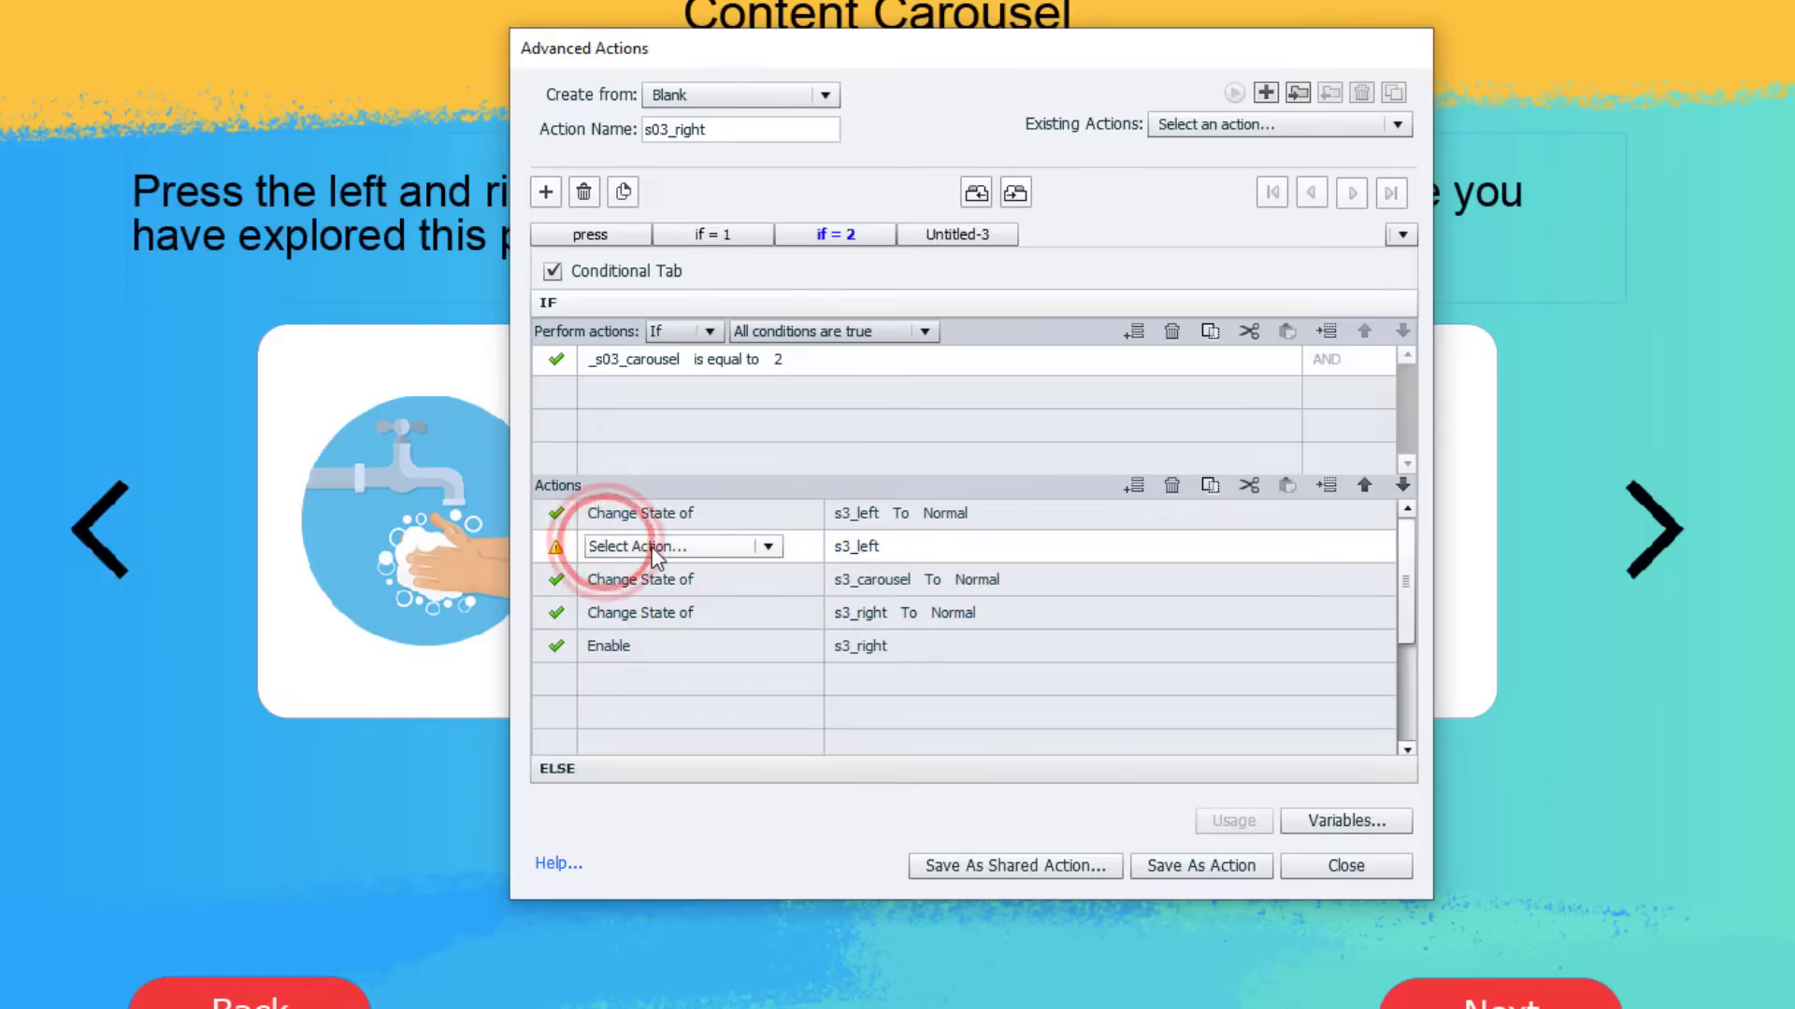
{"action": "left_click", "coordinate": [624, 548]}
{"action": "key", "text": "e"}
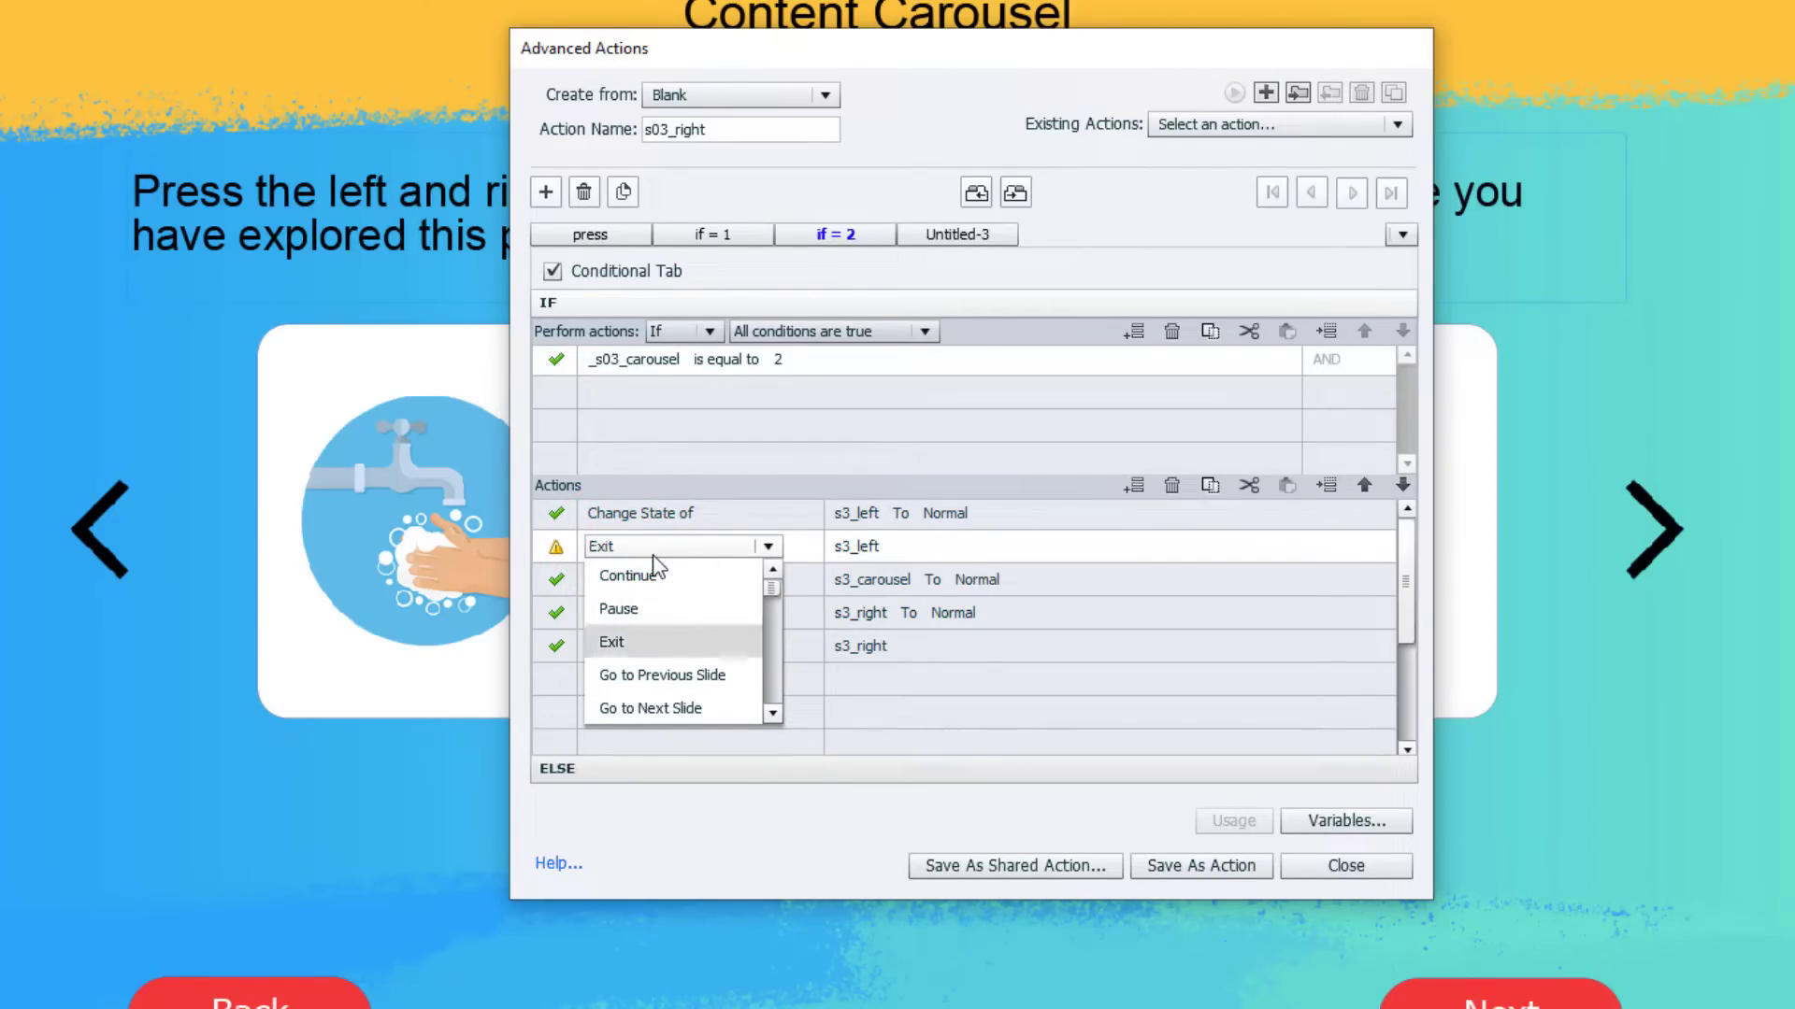
{"action": "key", "text": "e"}
{"action": "left_click", "coordinate": [649, 576]}
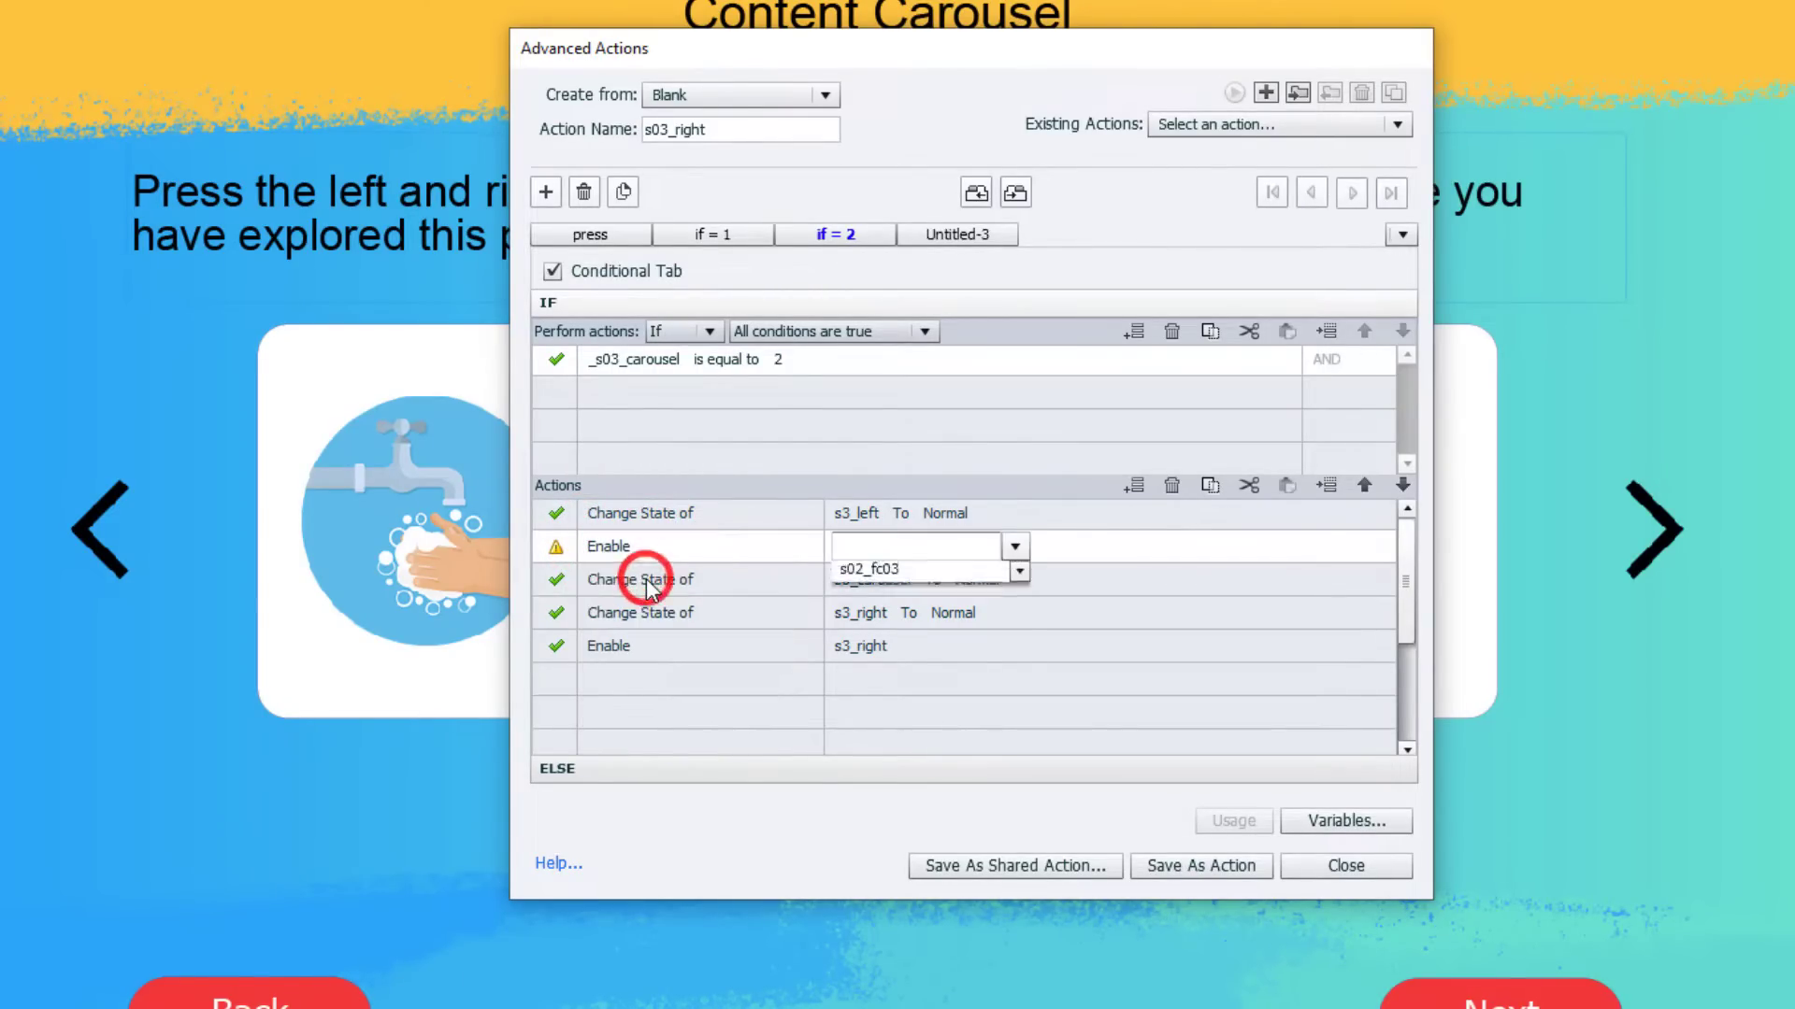
{"action": "type", "text": "left"}
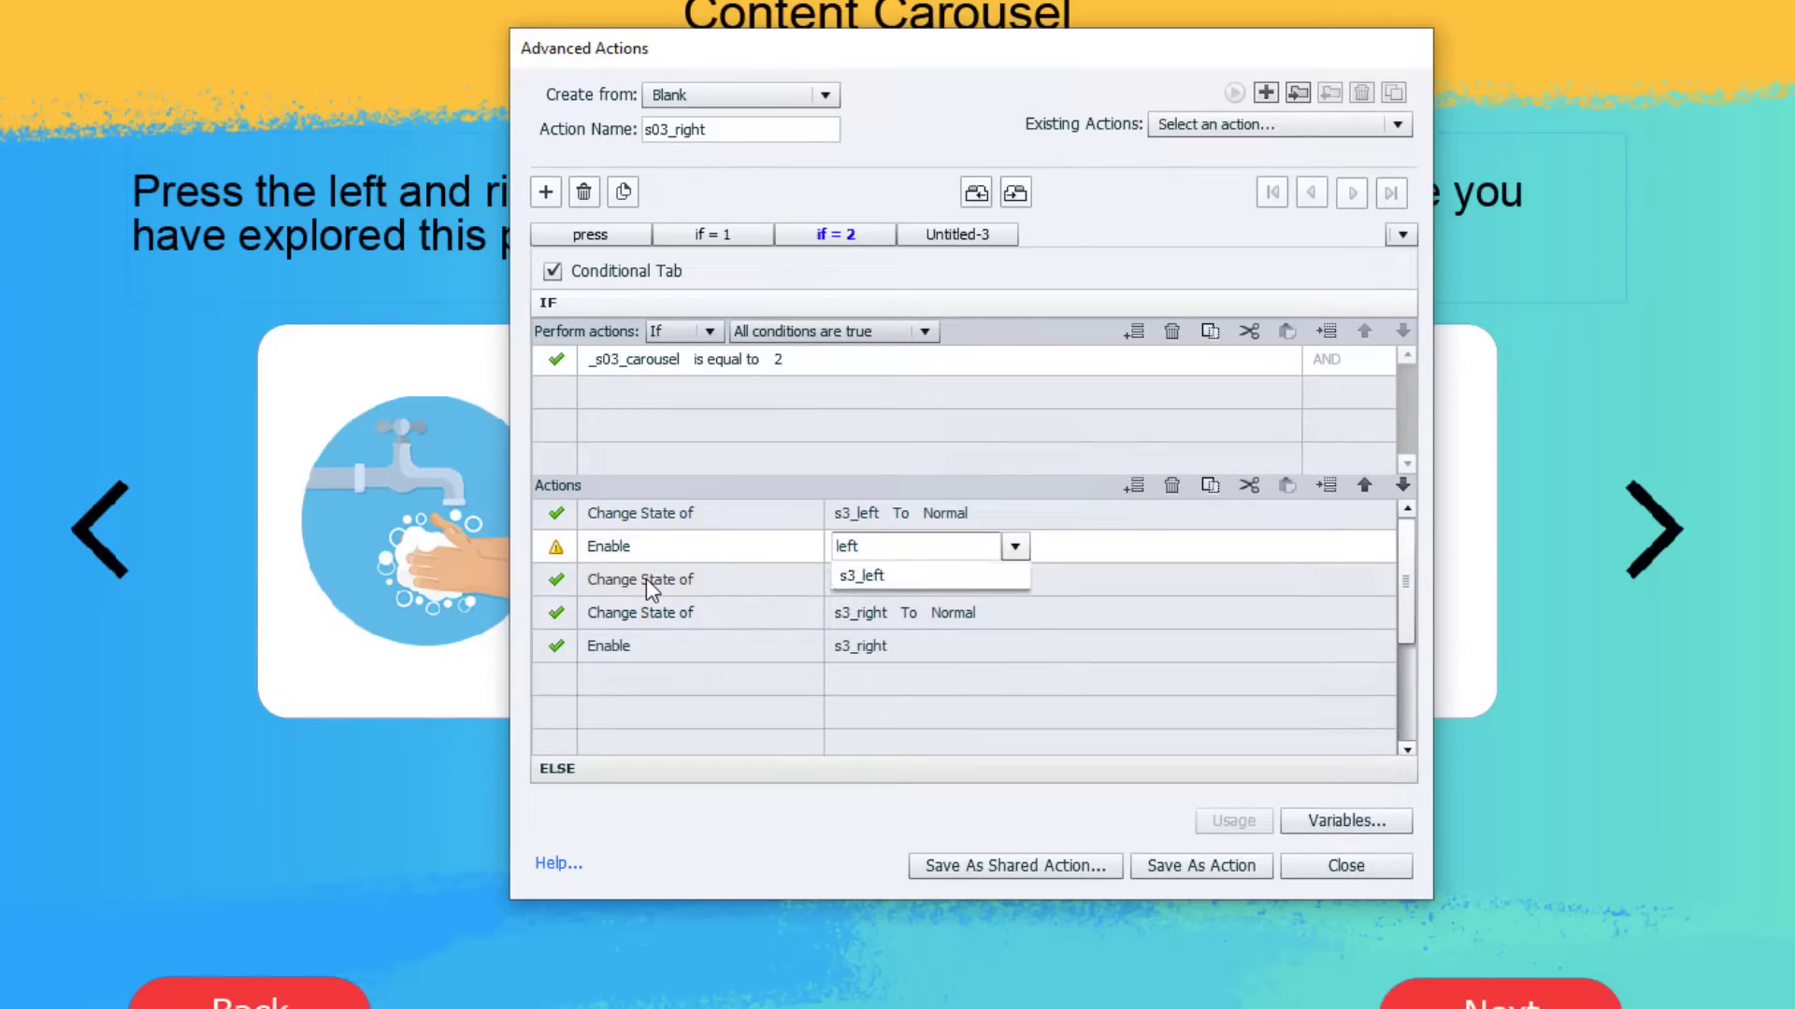
{"action": "key", "text": "Return"}
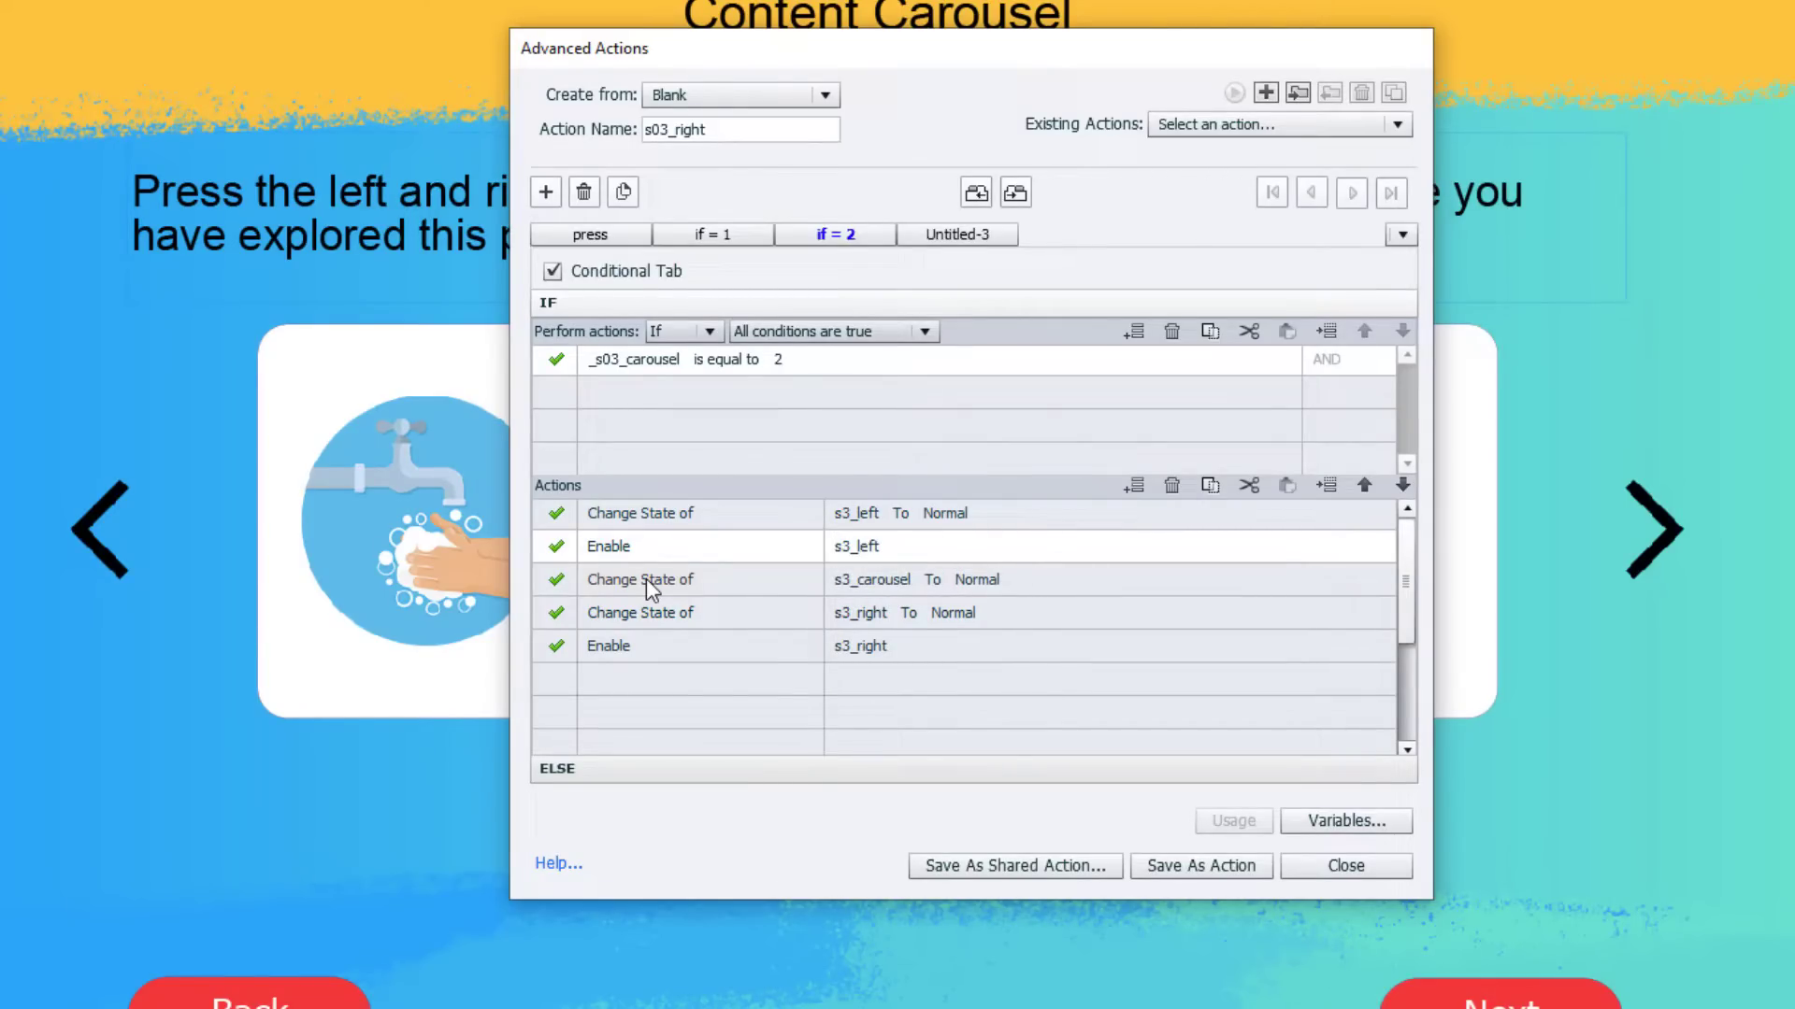
{"action": "left_click", "coordinate": [999, 583]}
{"action": "left_click", "coordinate": [1008, 640]}
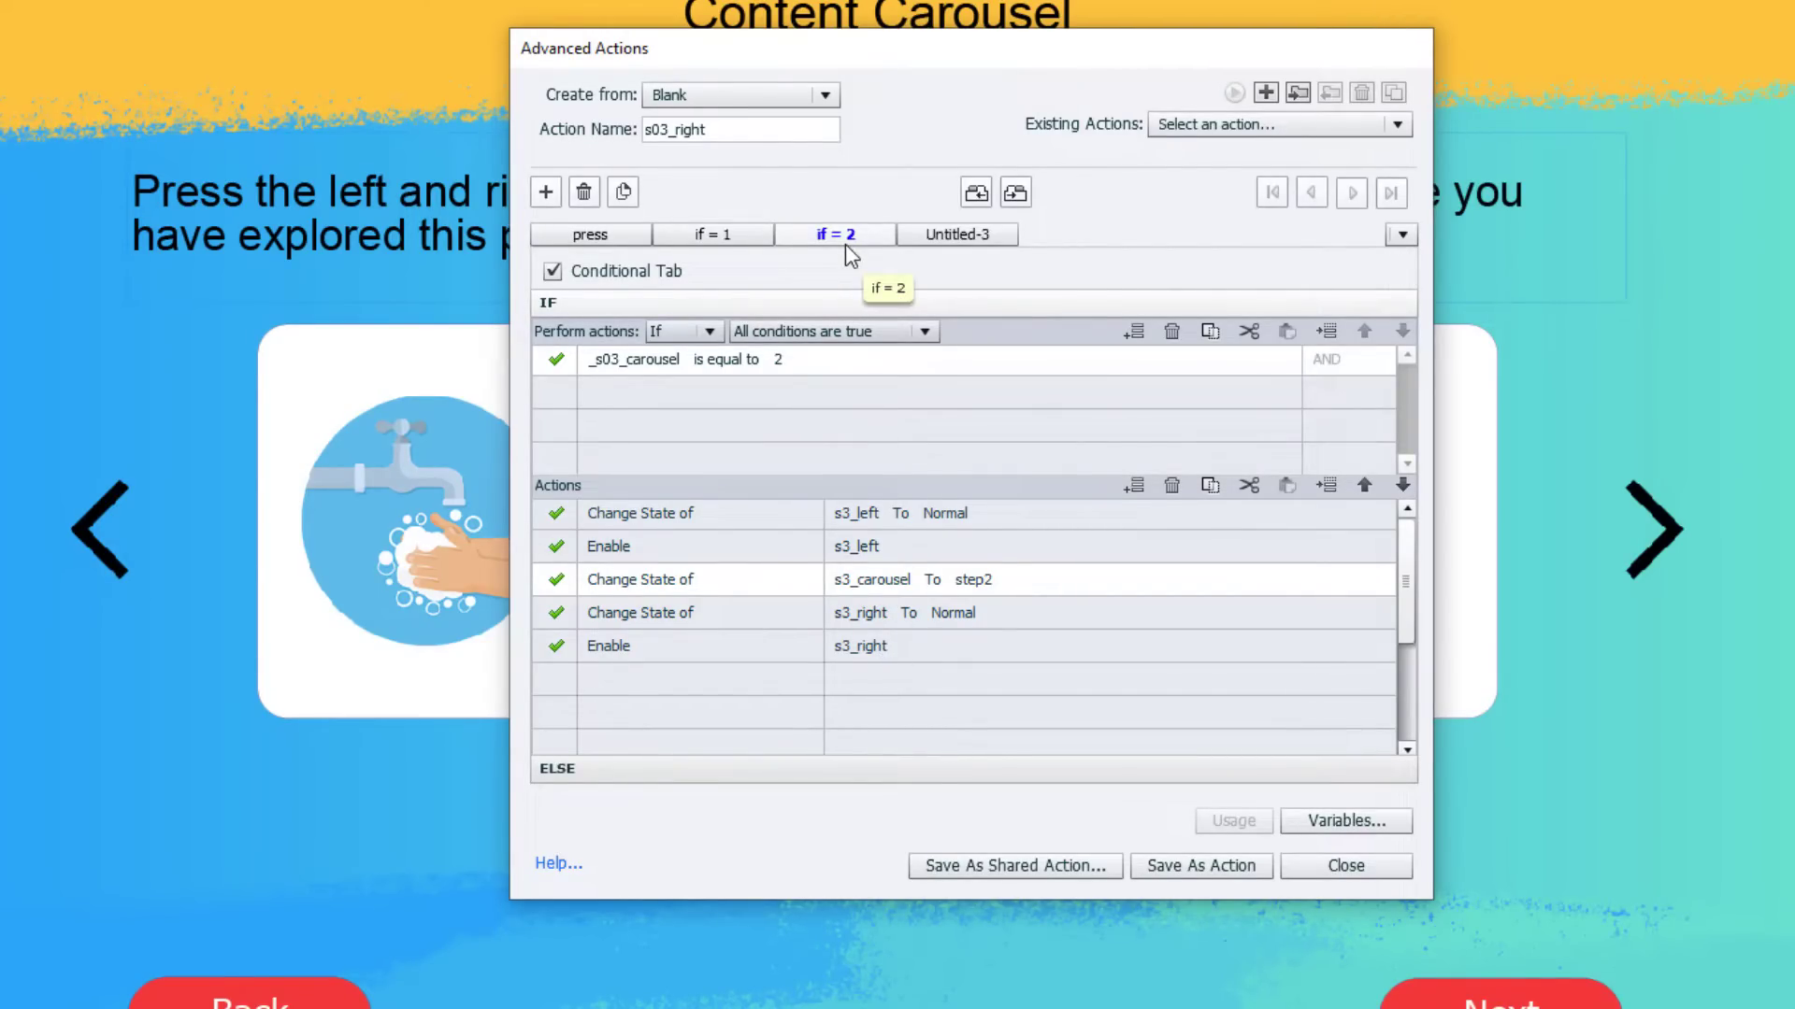
Duplicate the "if = 2" decision and rename the copy as "if = 3".
{"action": "left_click", "coordinate": [623, 193]}
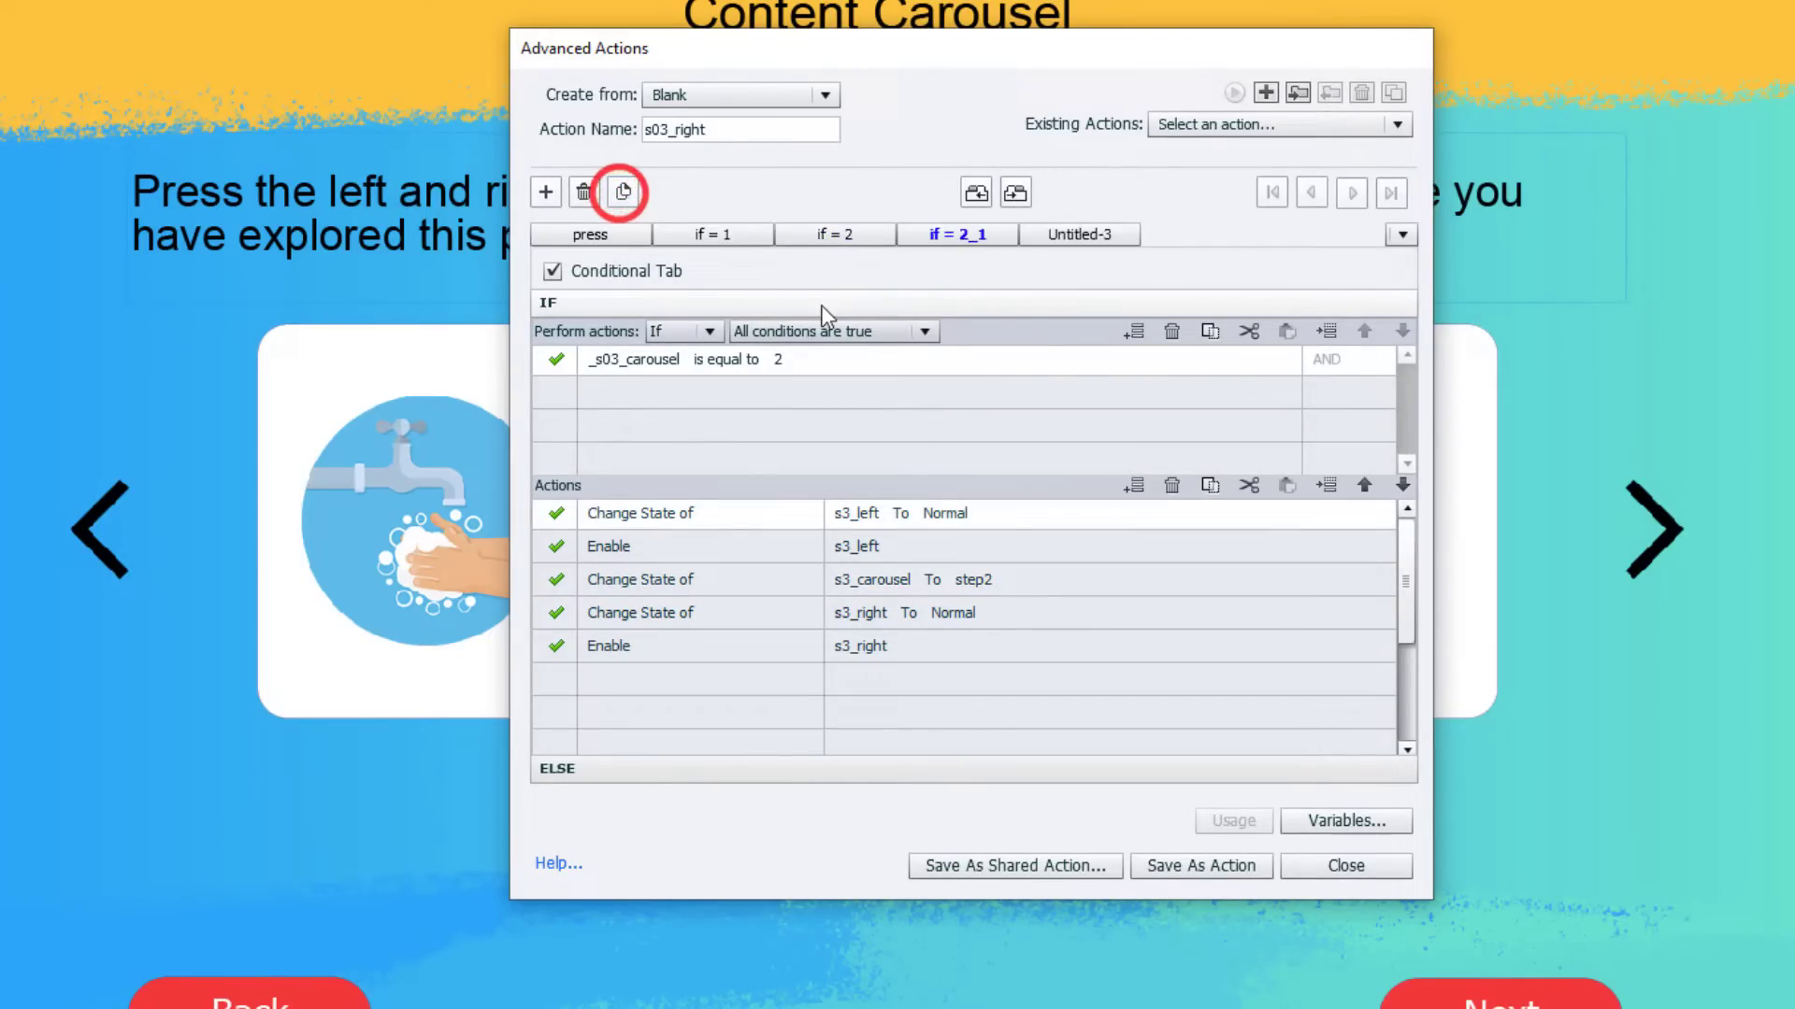
{"action": "double_click", "coordinate": [980, 233]}
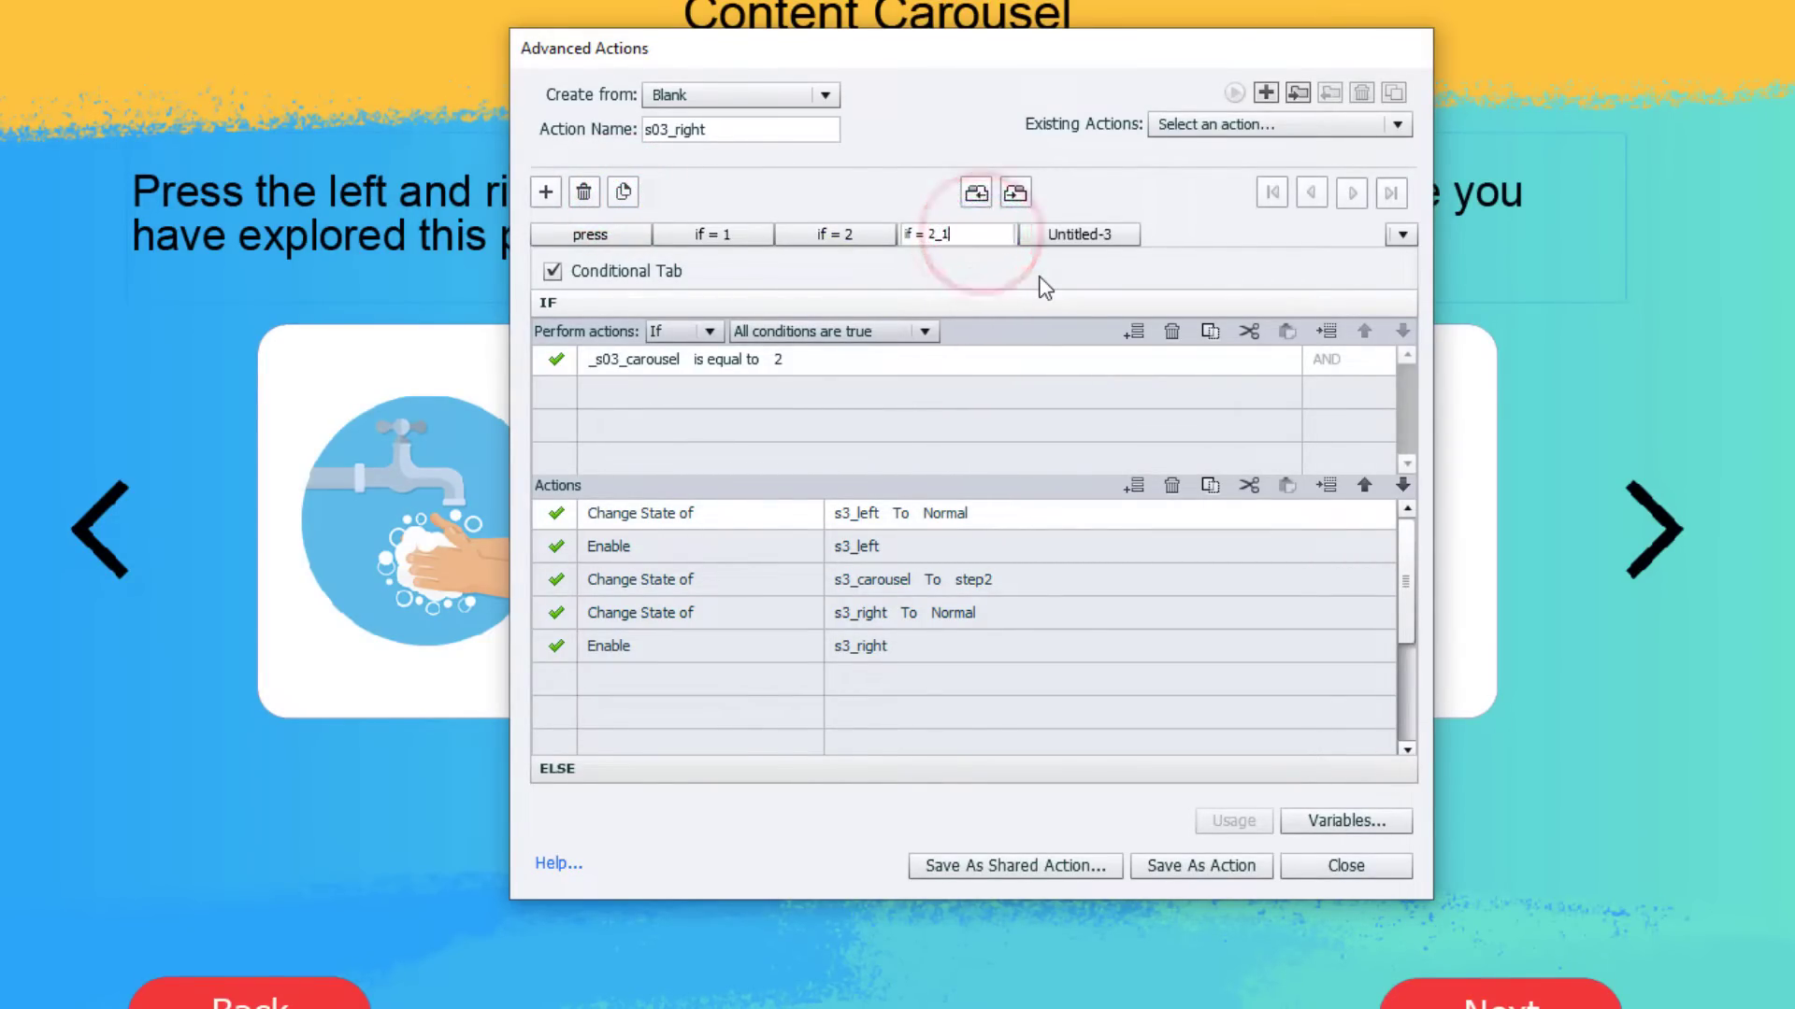
{"action": "key", "text": "BackSpace"}
{"action": "key", "text": "BackSpace"}
{"action": "key", "text": "BackSpace"}
{"action": "type", "text": "3"}
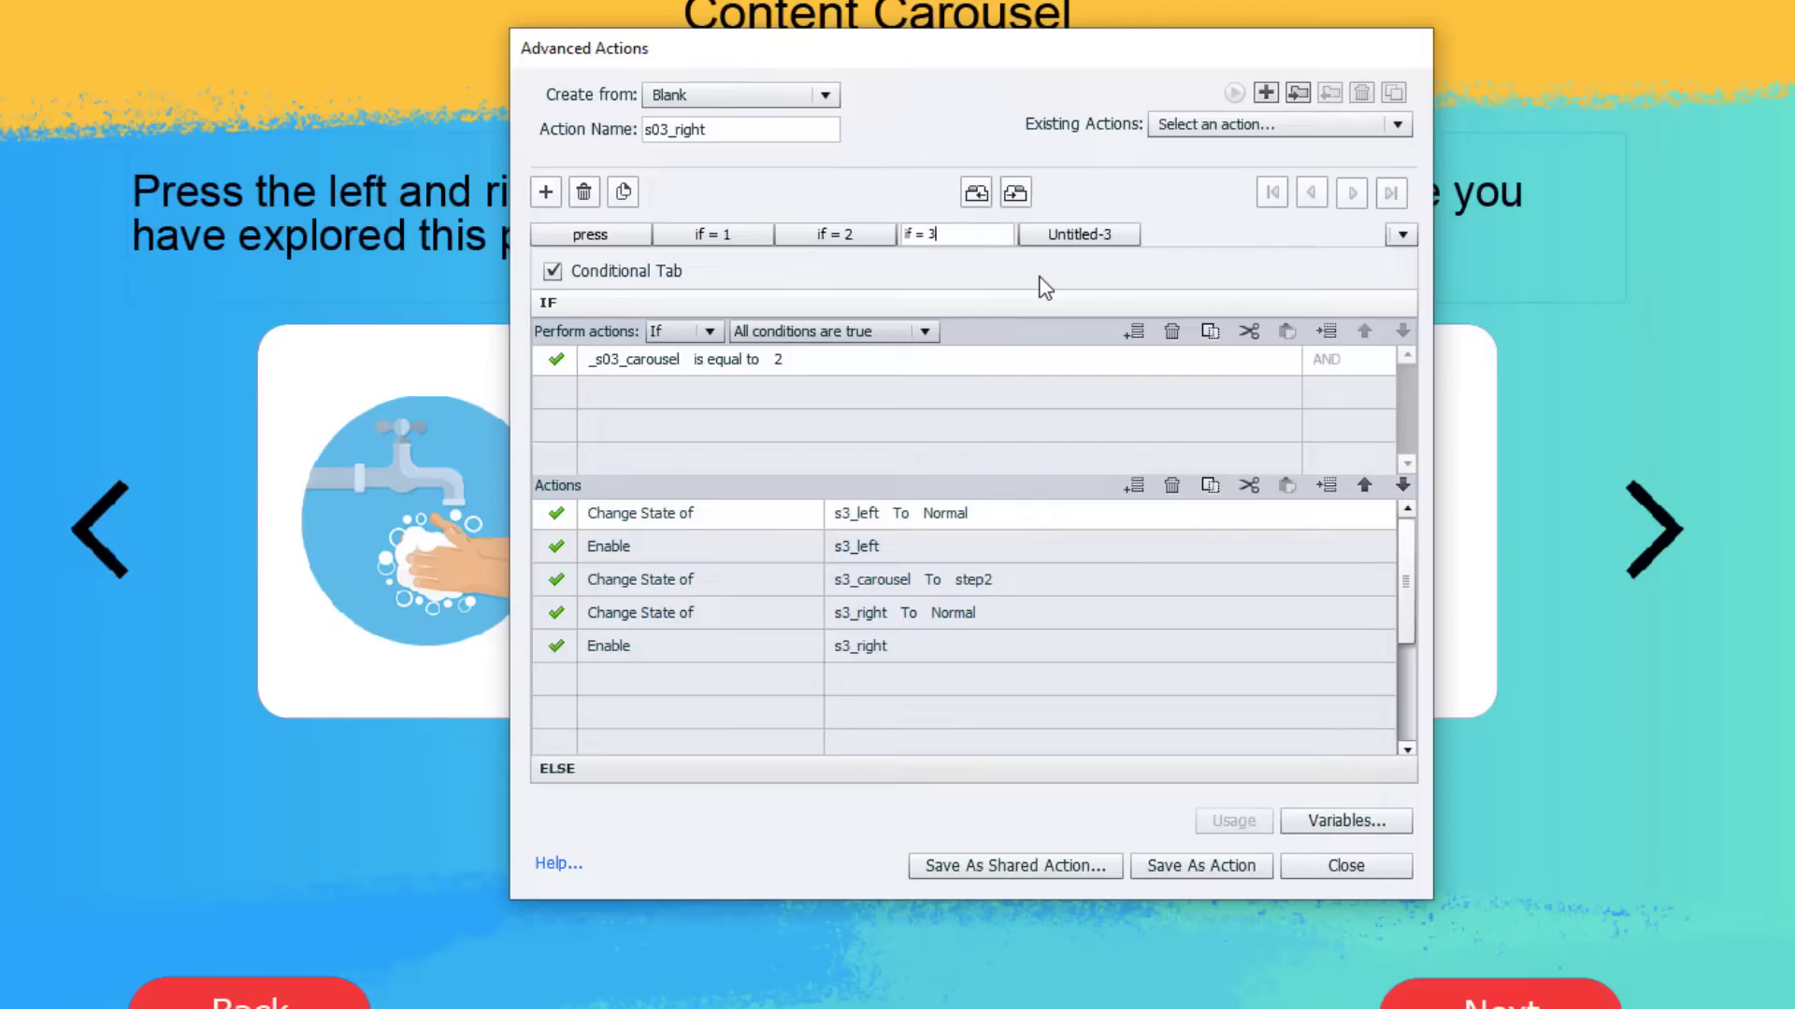
Set the "if = 3" condition to compare _s03_carousel with the literal 3, and change the s3_carousel state to step3.
{"action": "left_click", "coordinate": [774, 363]}
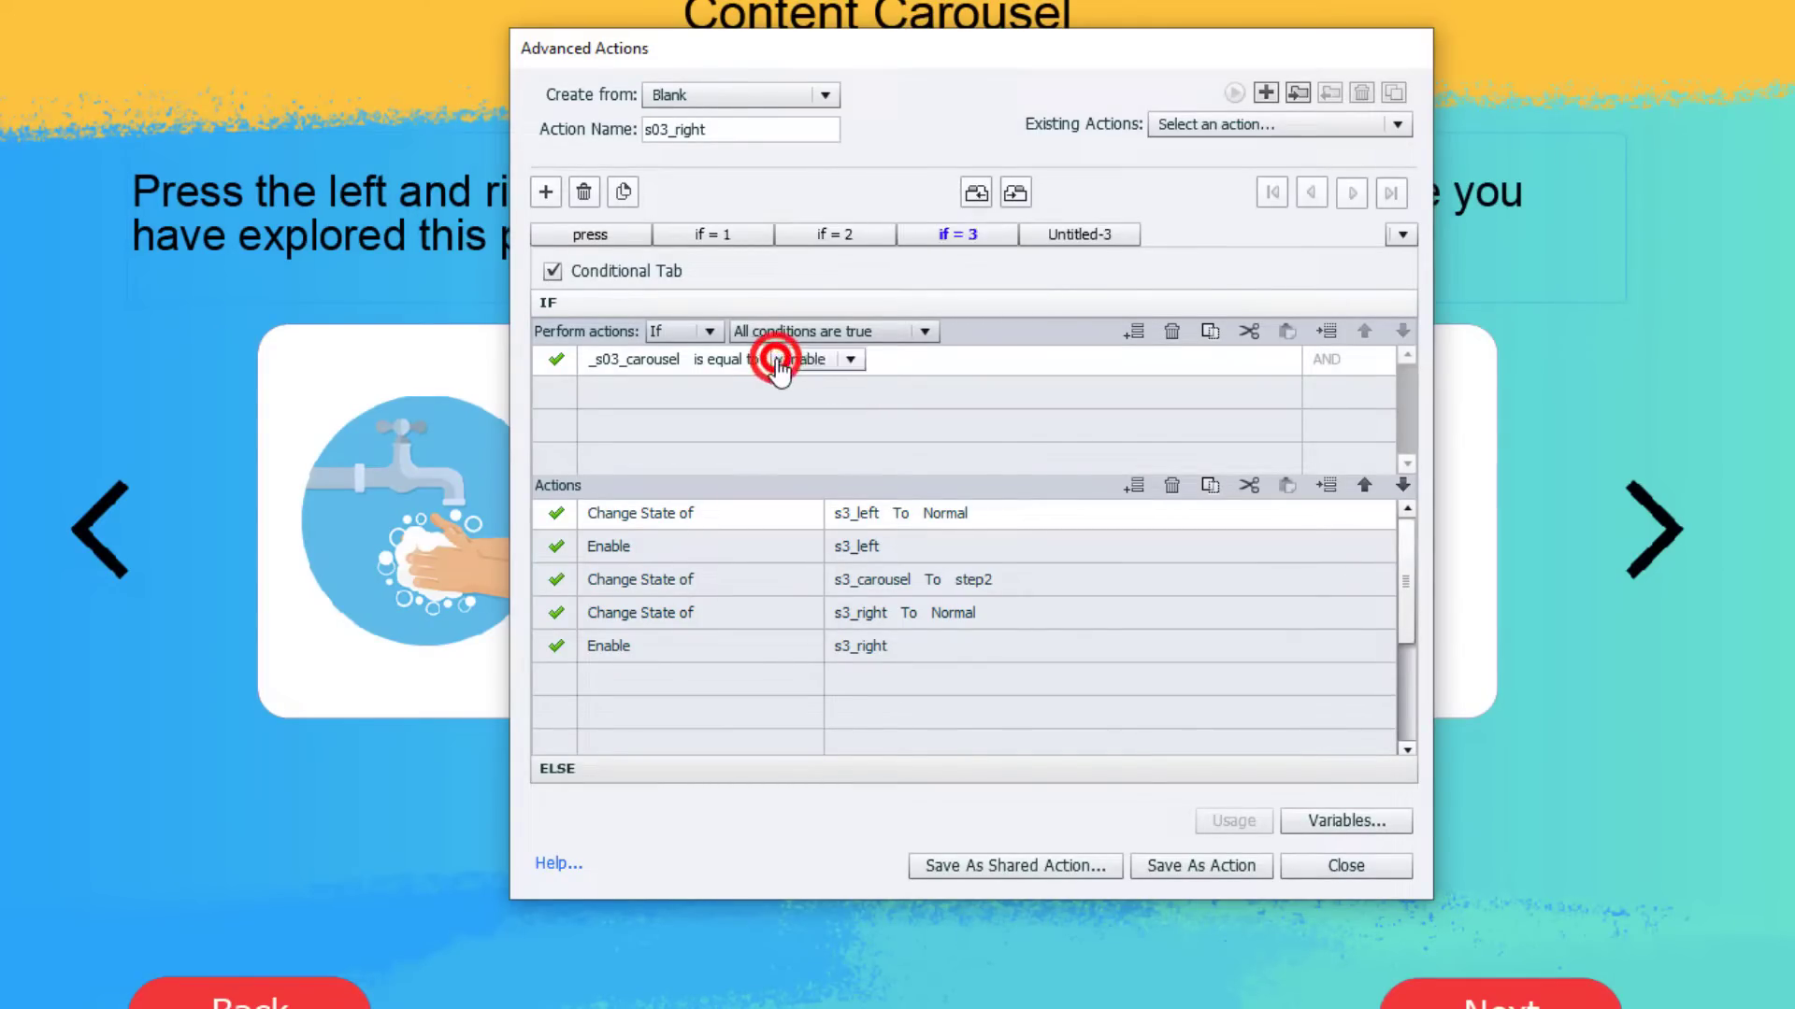
{"action": "left_click", "coordinate": [802, 359]}
{"action": "left_click", "coordinate": [820, 412]}
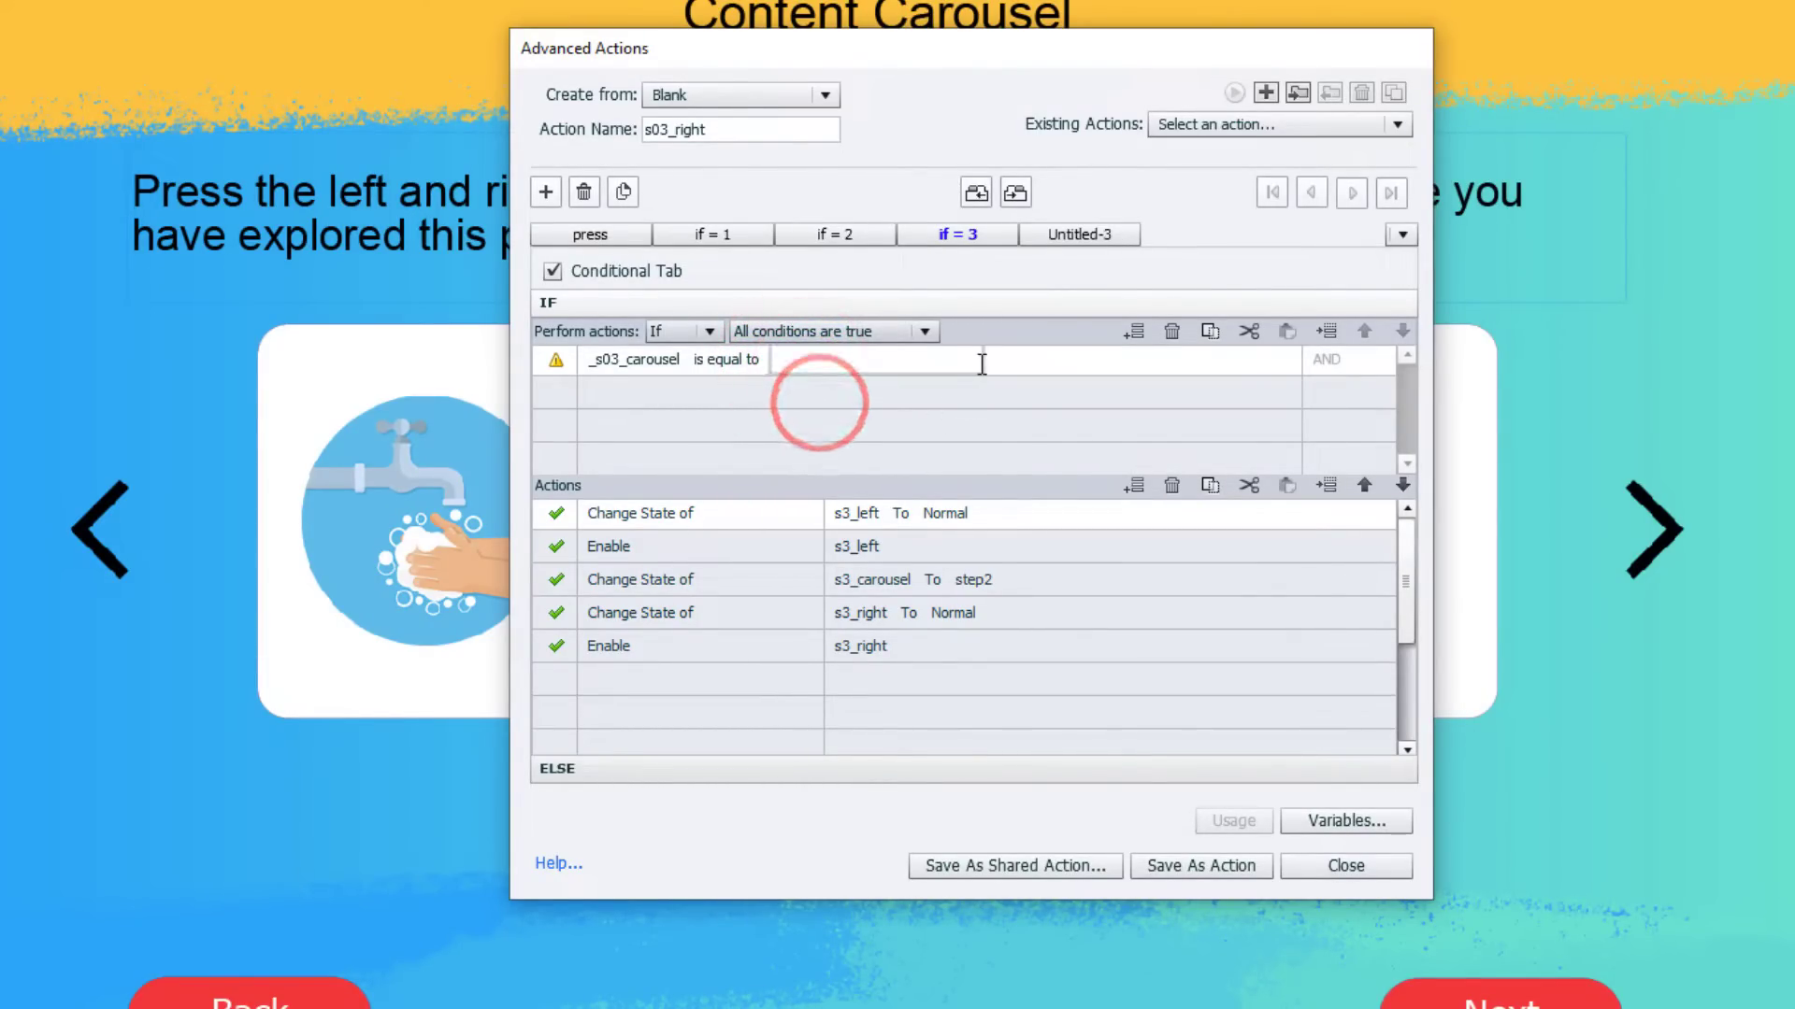
{"action": "type", "text": "3"}
{"action": "left_click", "coordinate": [982, 363]}
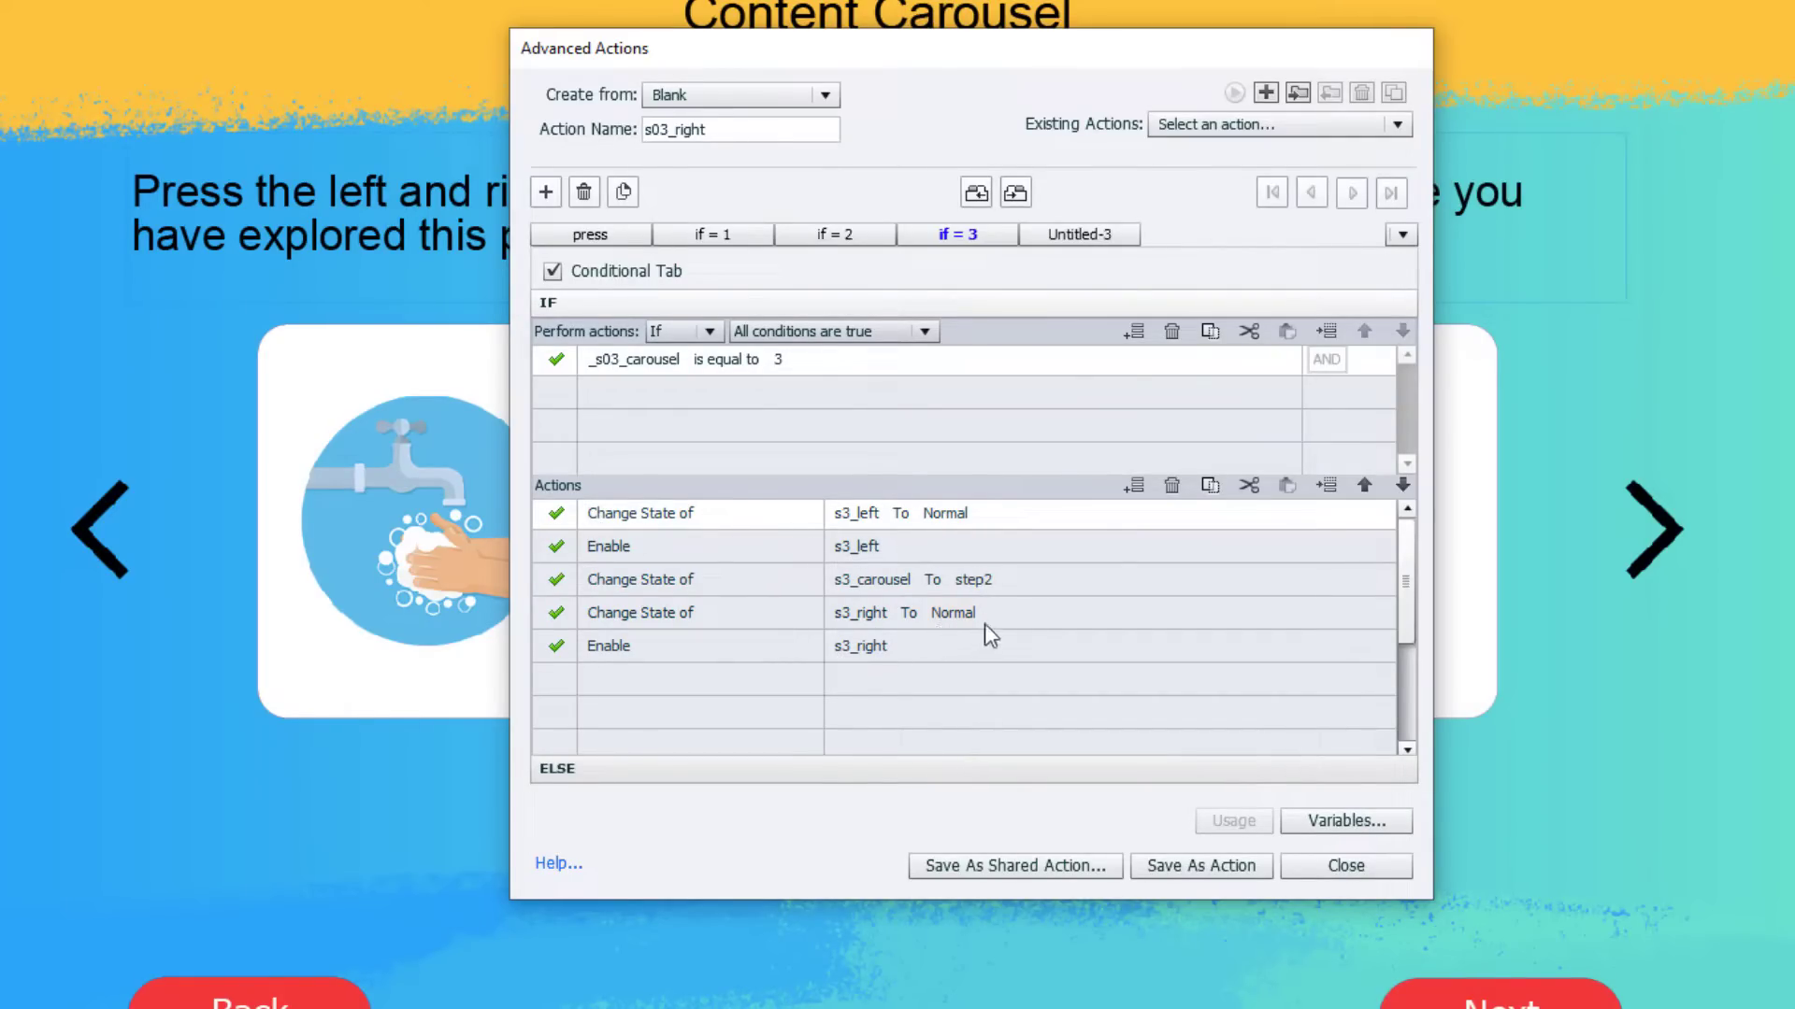
{"action": "left_click", "coordinate": [988, 584]}
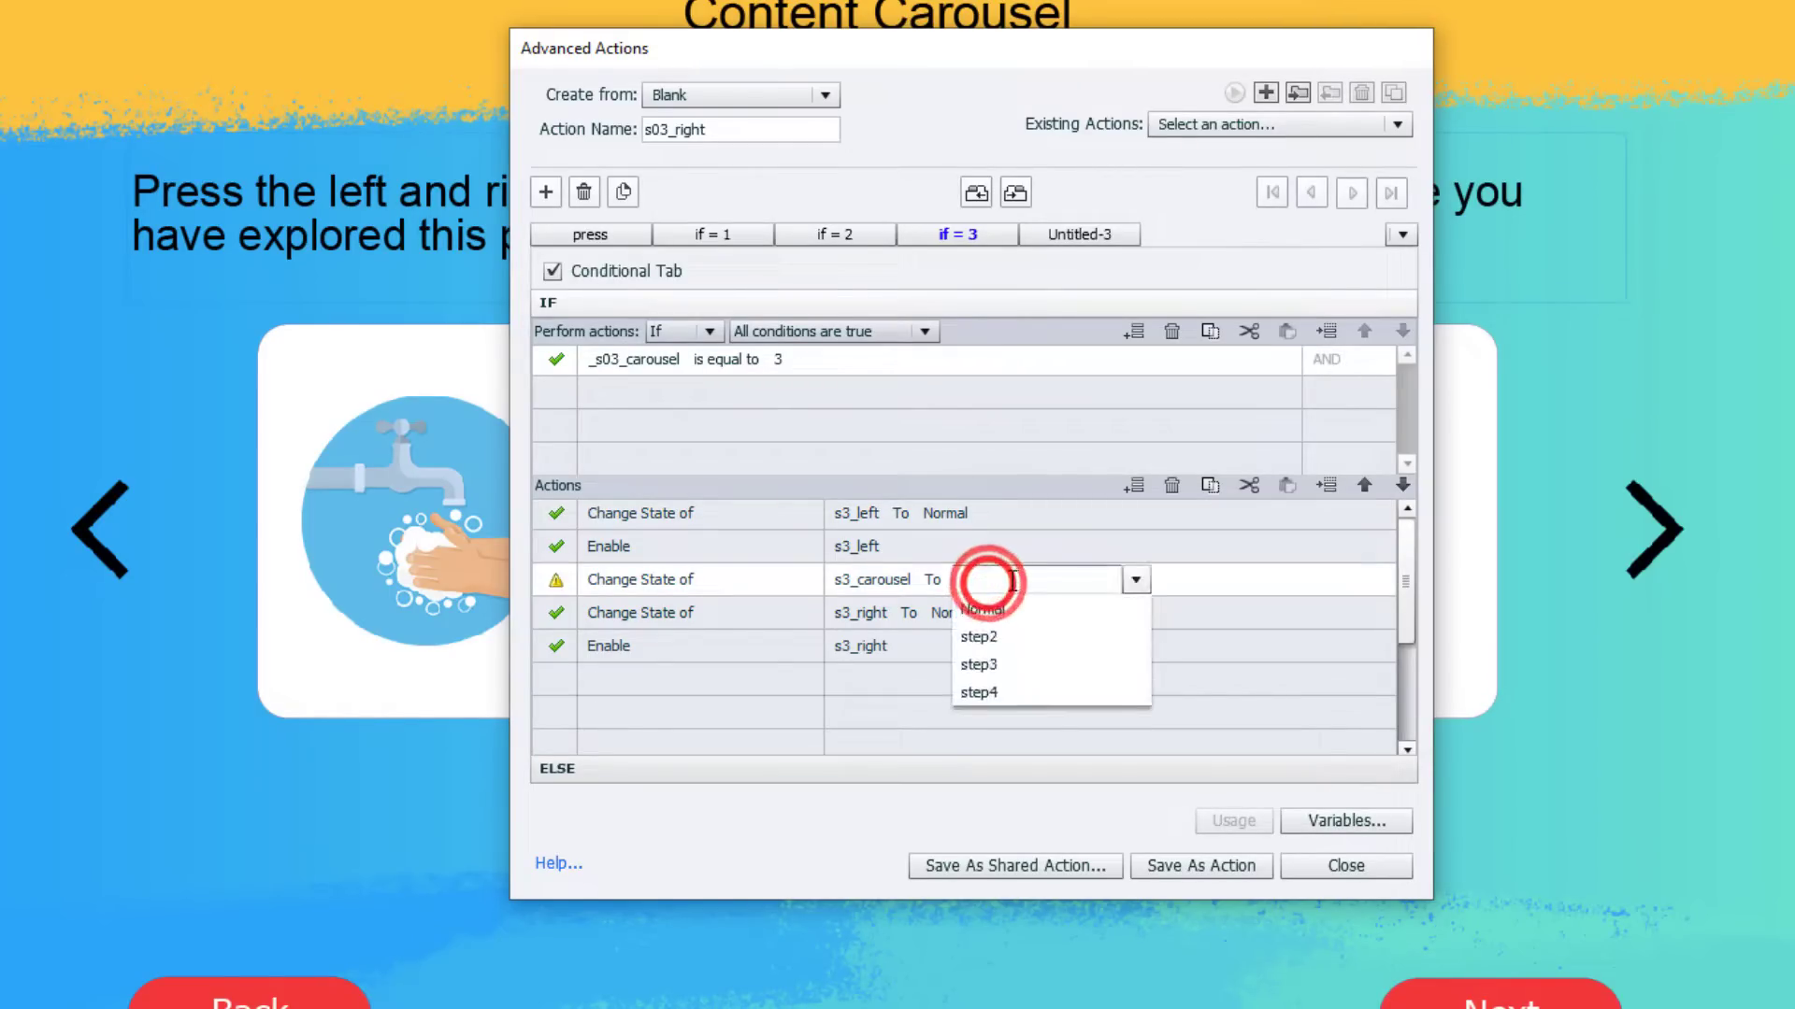
{"action": "left_click", "coordinate": [995, 665]}
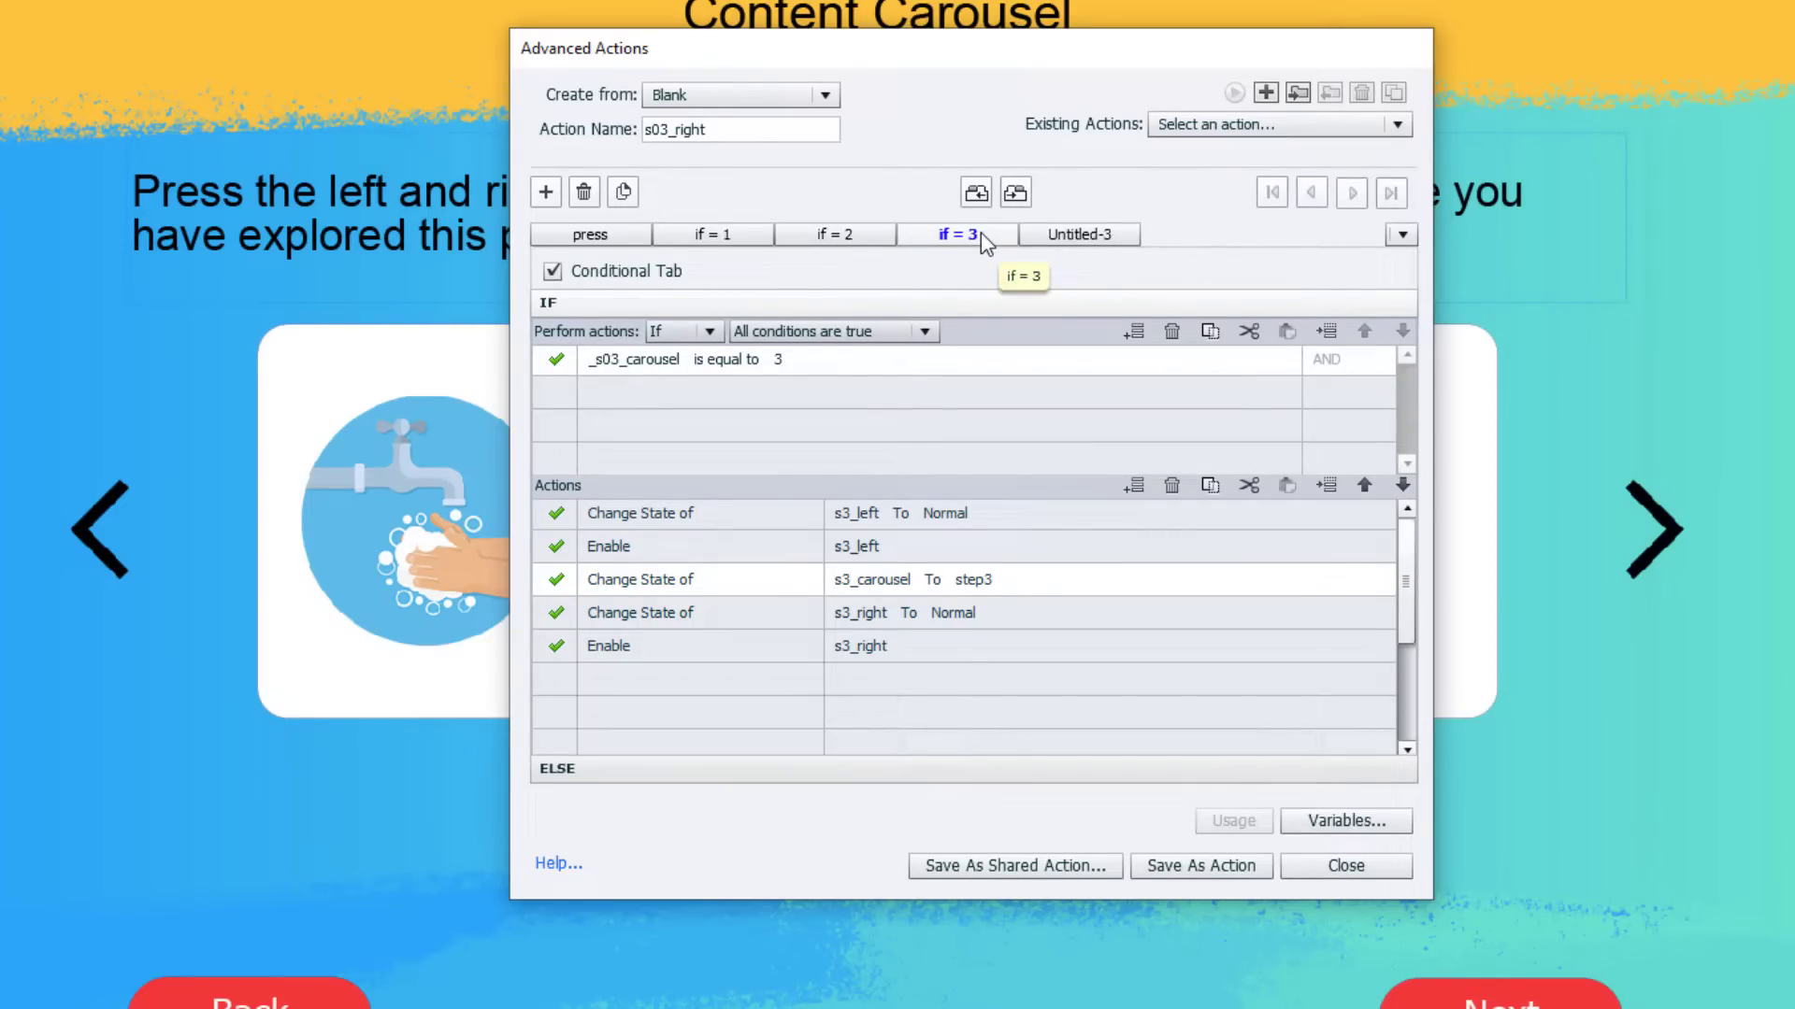
Duplicate the "if = 3" decision and rename the copy as "if = 4".
{"action": "left_click", "coordinate": [630, 192]}
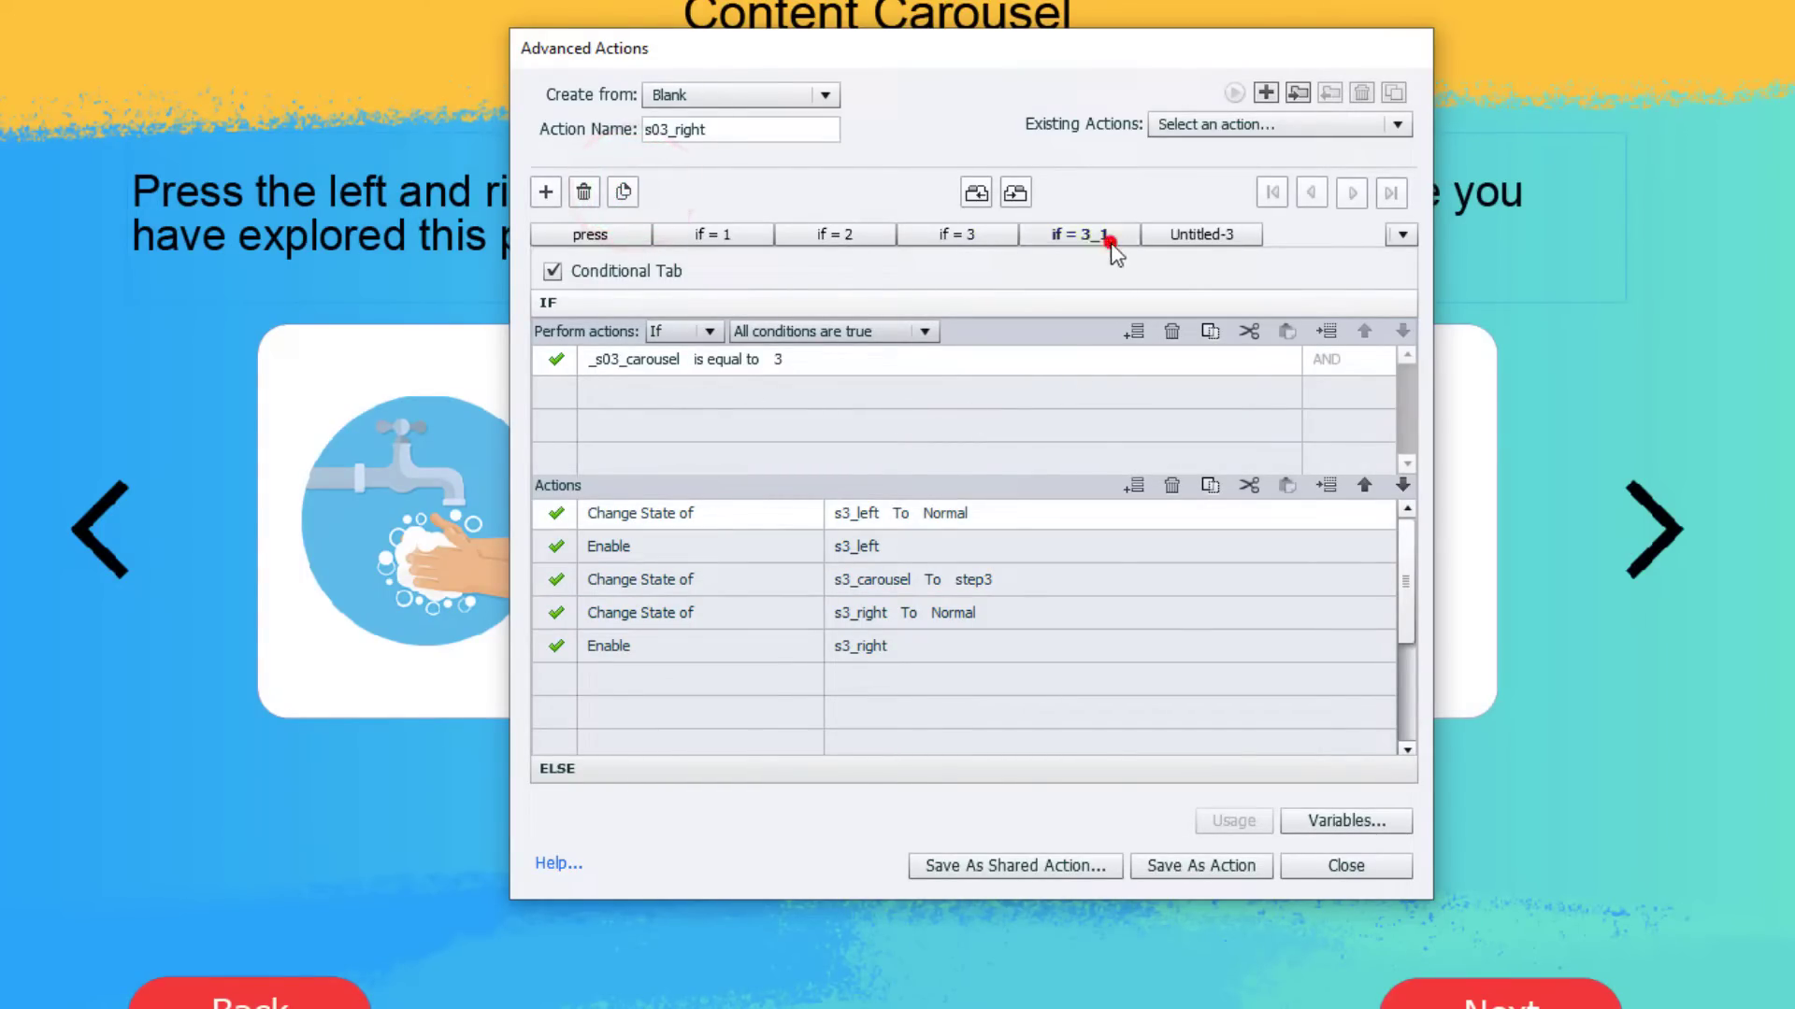
{"action": "double_click", "coordinate": [1107, 238]}
{"action": "key", "text": "End"}
{"action": "key", "text": "BackSpace"}
{"action": "key", "text": "BackSpace"}
{"action": "key", "text": "BackSpace"}
{"action": "type", "text": "4"}
{"action": "key", "text": "Return"}
Set the "if = 4" condition to compare _s03_carousel with the literal 4, and change the s3_right state to disabled.
{"action": "left_click", "coordinate": [777, 359]}
{"action": "left_click", "coordinate": [827, 357]}
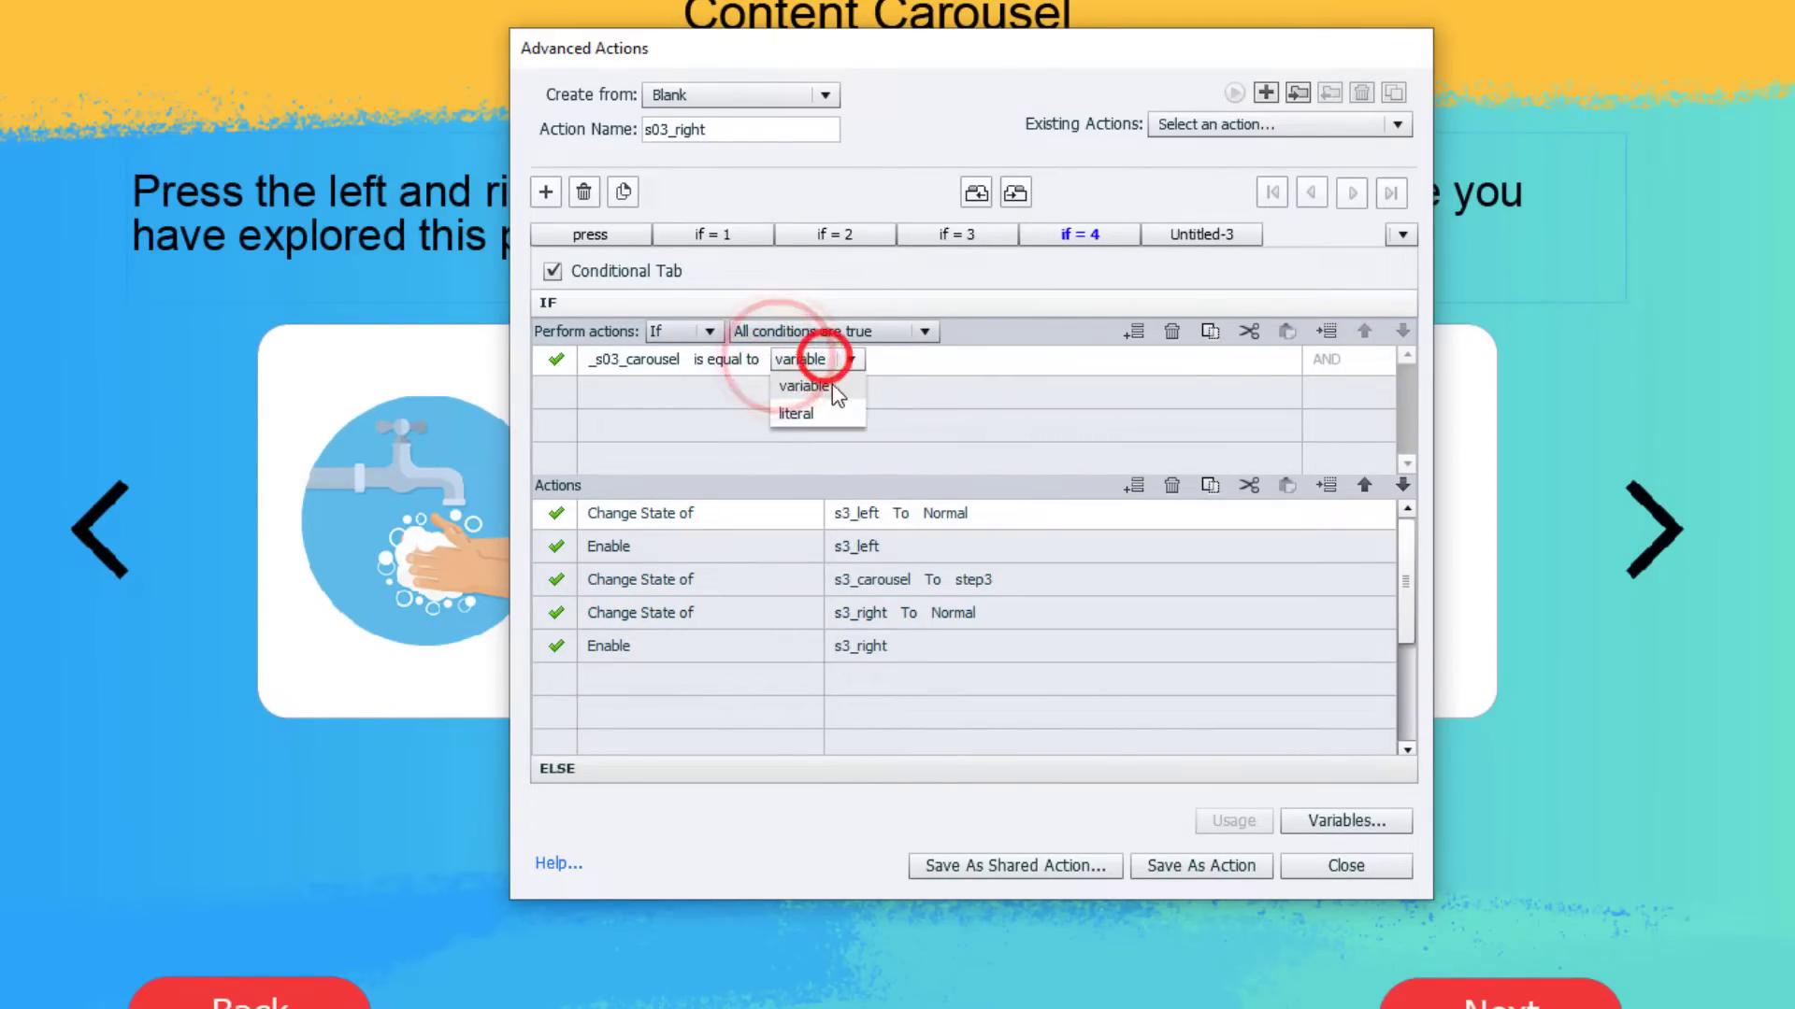
{"action": "left_click", "coordinate": [832, 412]}
{"action": "type", "text": "4"}
{"action": "key", "text": "Return"}
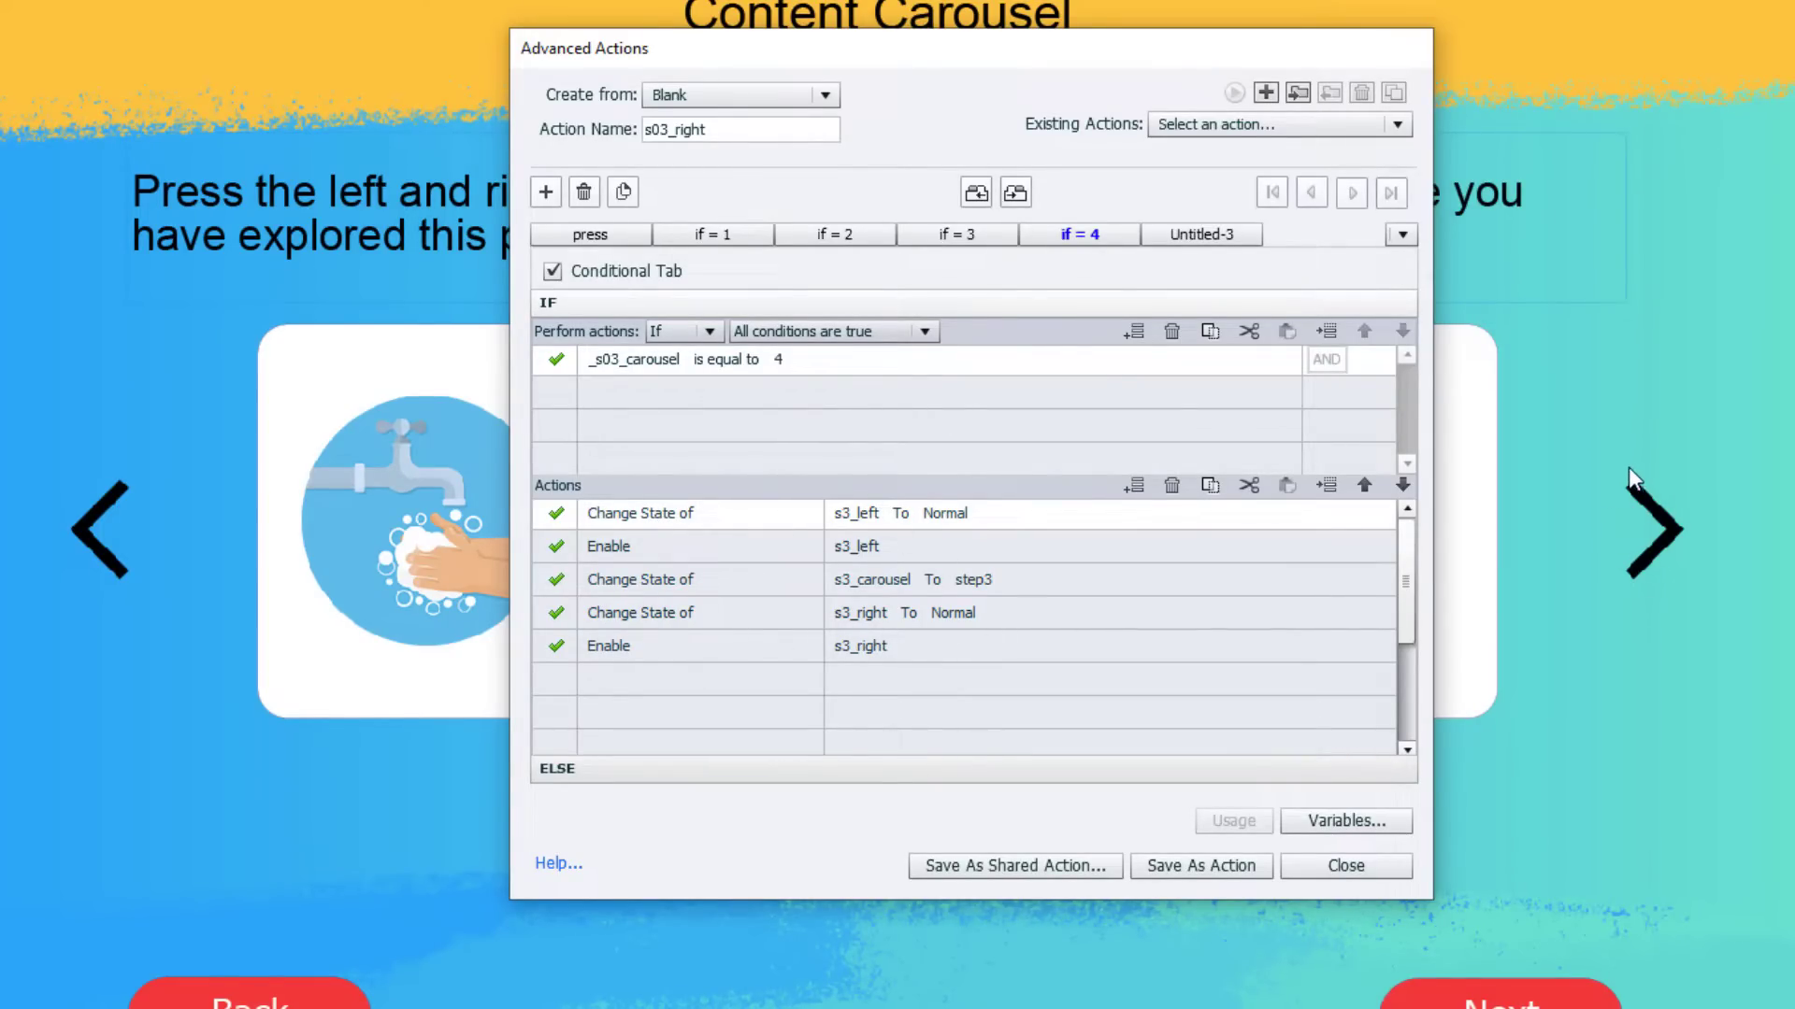
{"action": "left_click", "coordinate": [969, 613]}
{"action": "left_click", "coordinate": [972, 670]}
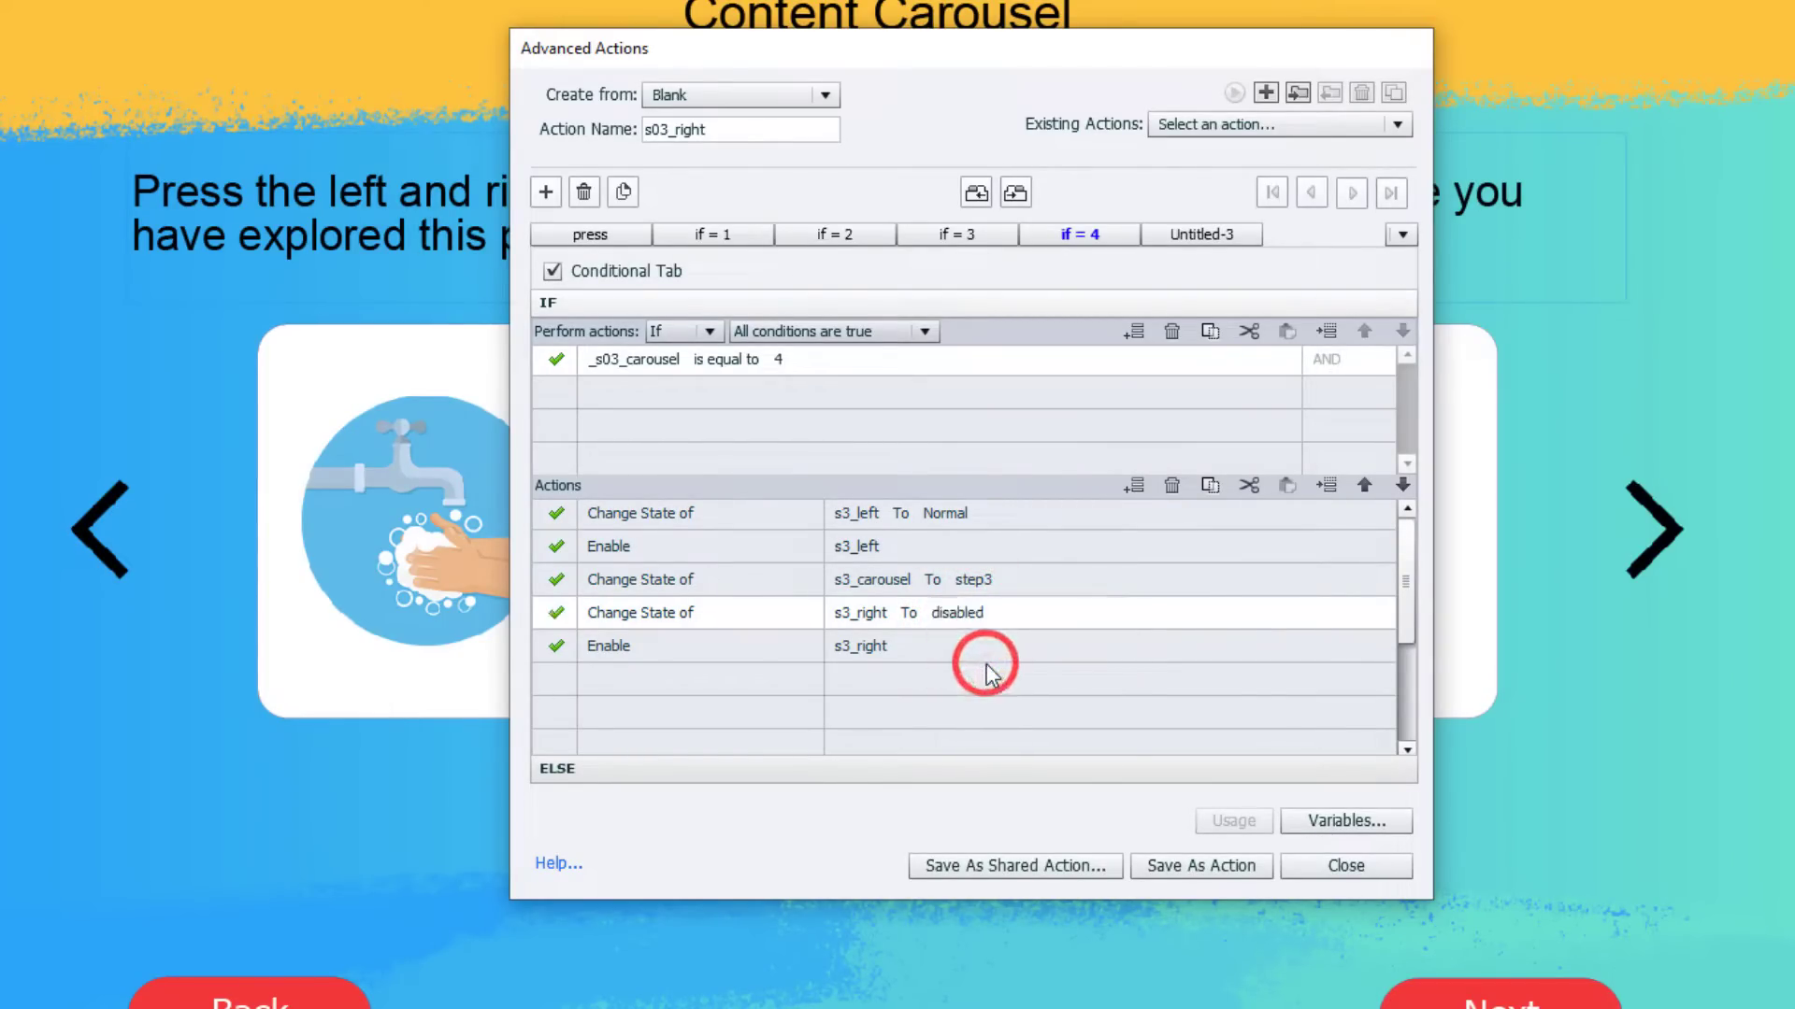
Replace the Enable action with Disable for s3_right and set the s3_carousel state to step4 in the "if = 4" decision.
{"action": "left_click", "coordinate": [605, 645]}
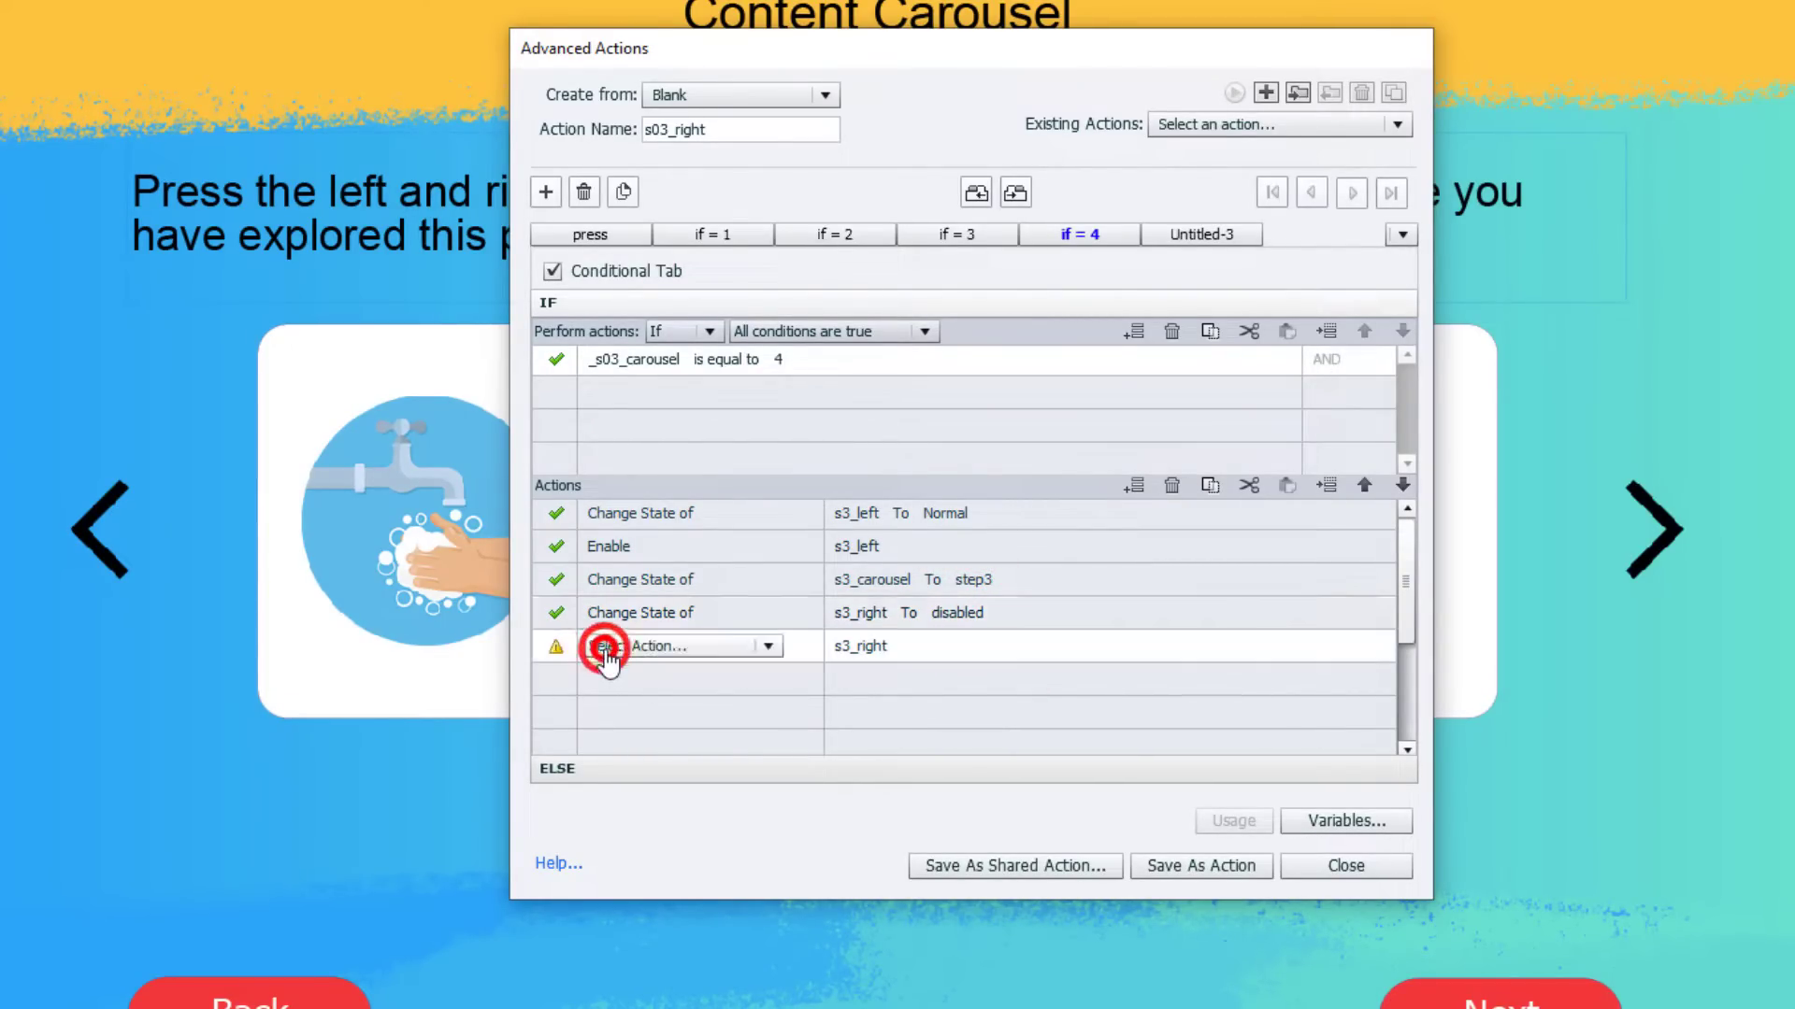
{"action": "left_click", "coordinate": [633, 647]}
{"action": "key", "text": "d"}
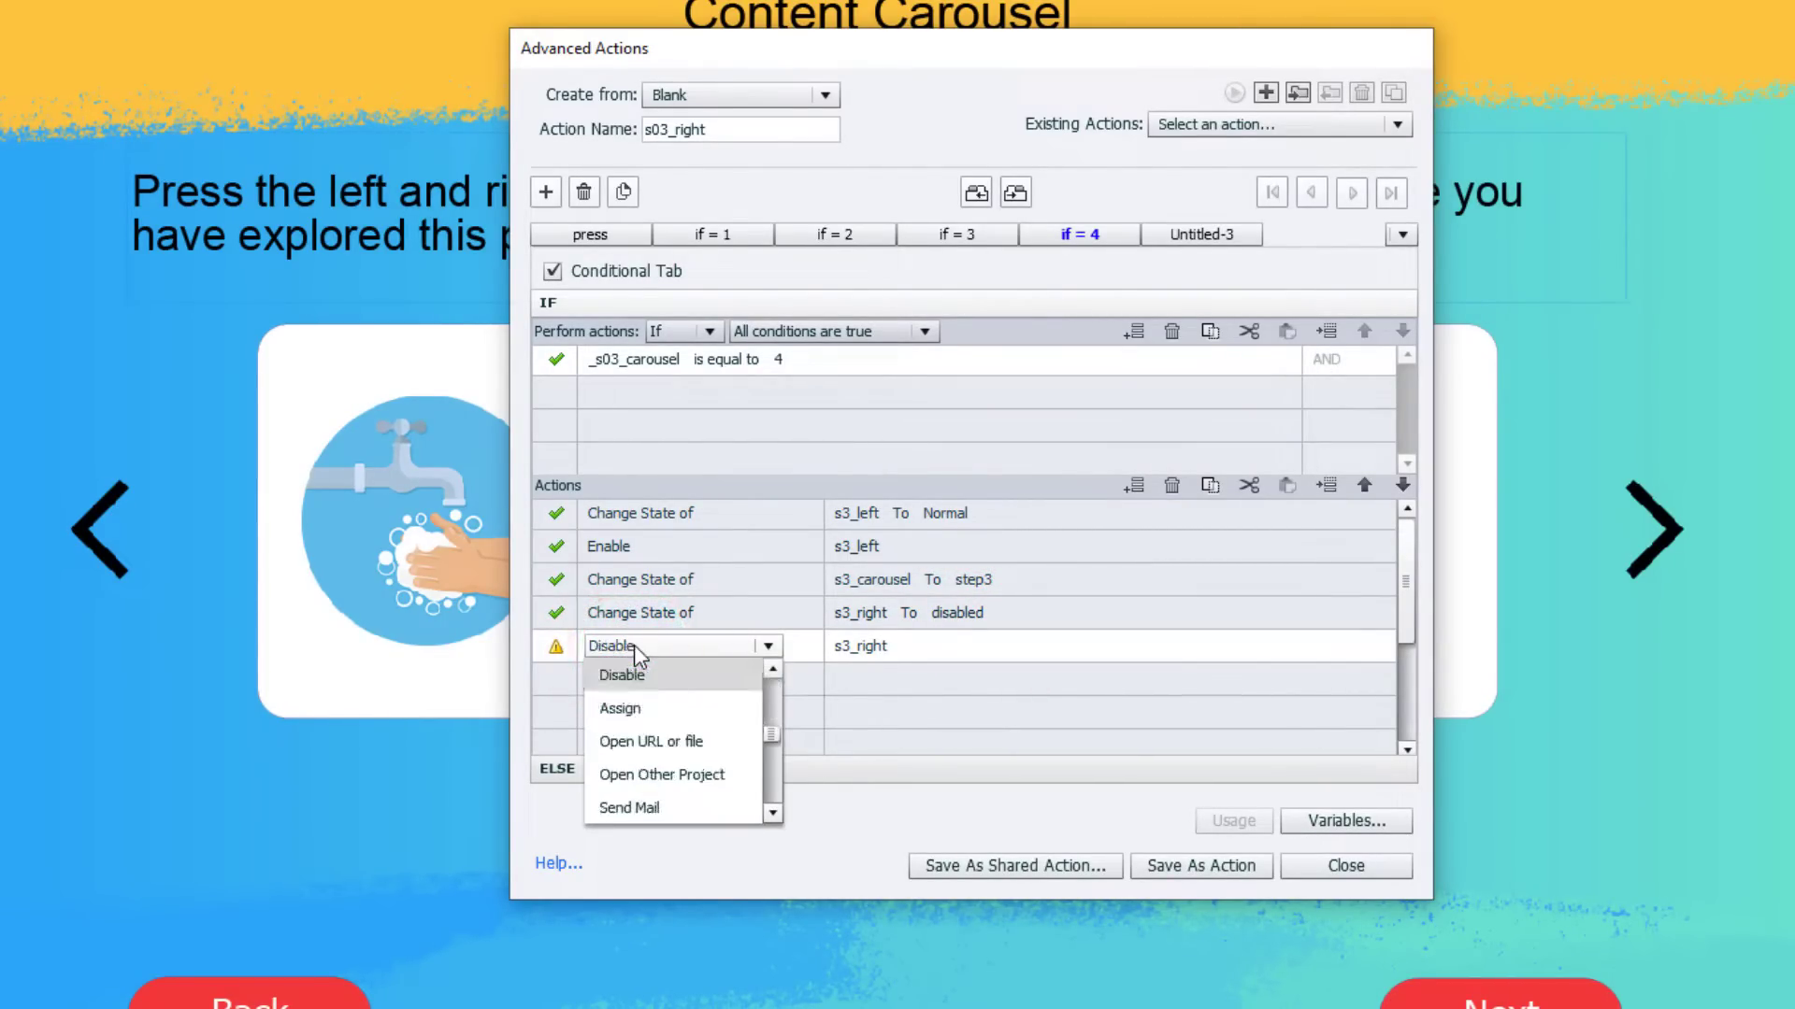
{"action": "left_click", "coordinate": [634, 673]}
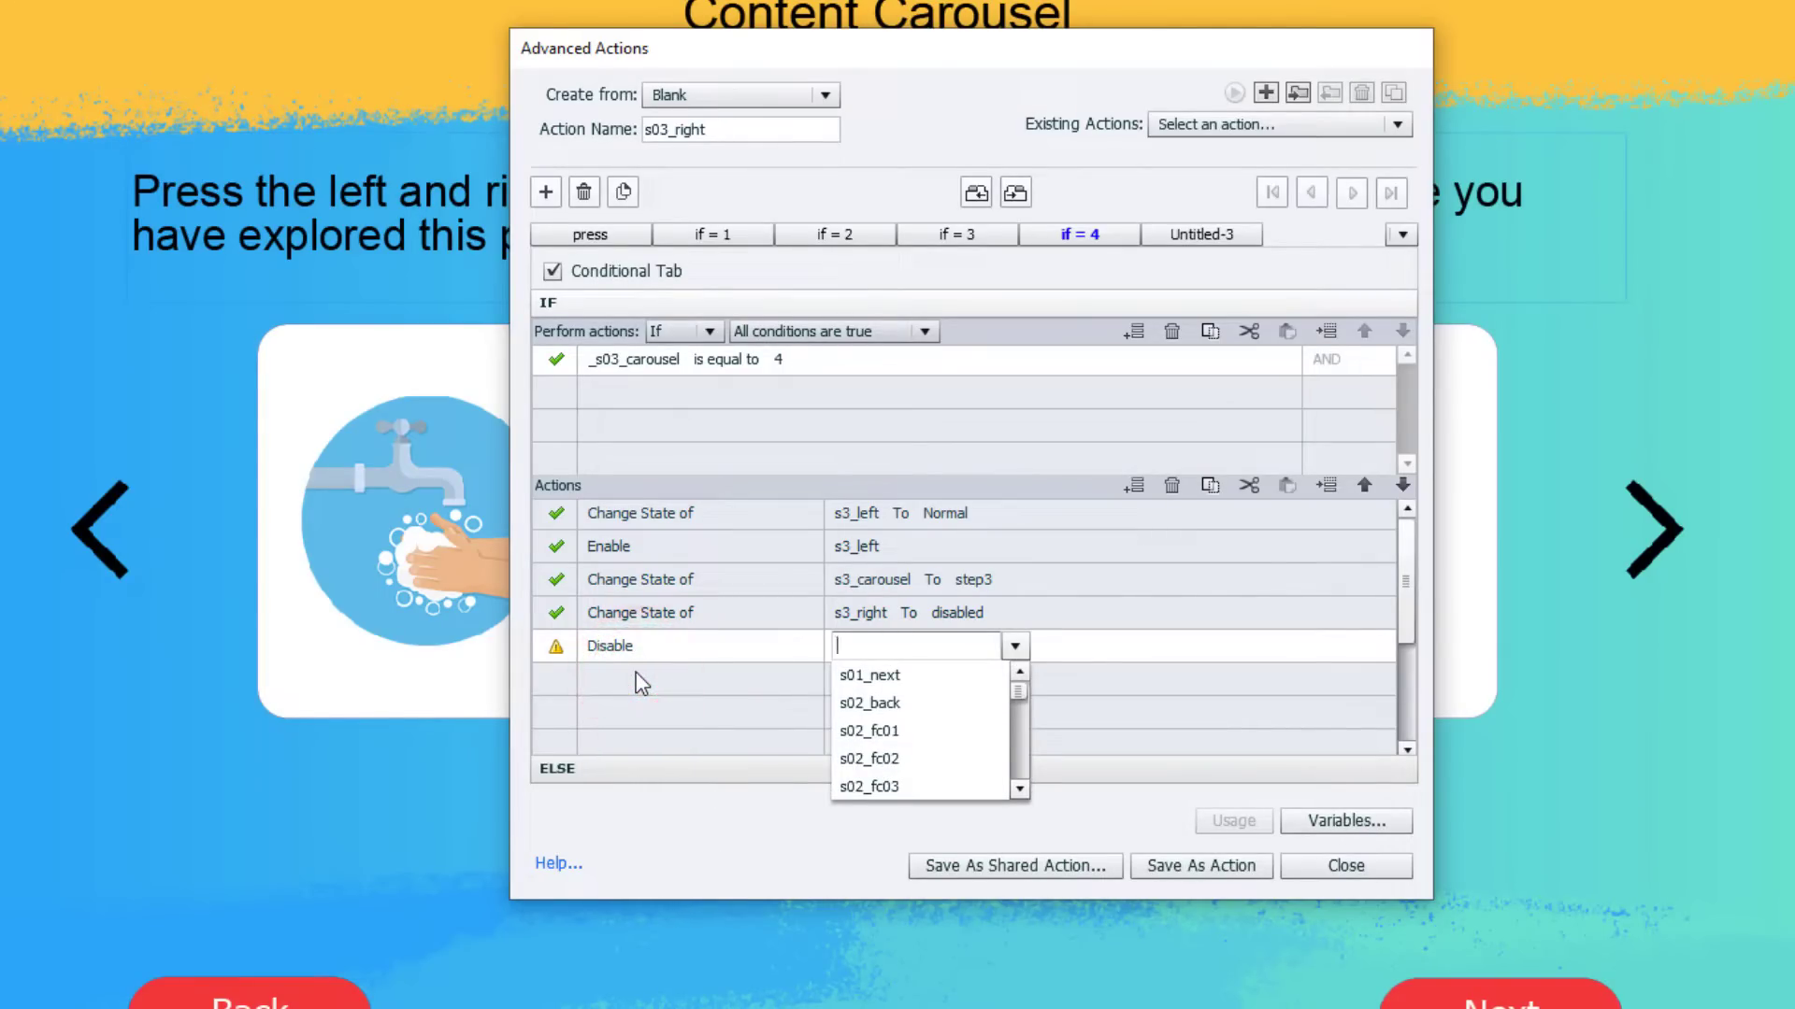
{"action": "type", "text": "right"}
{"action": "key", "text": "Down"}
{"action": "key", "text": "Return"}
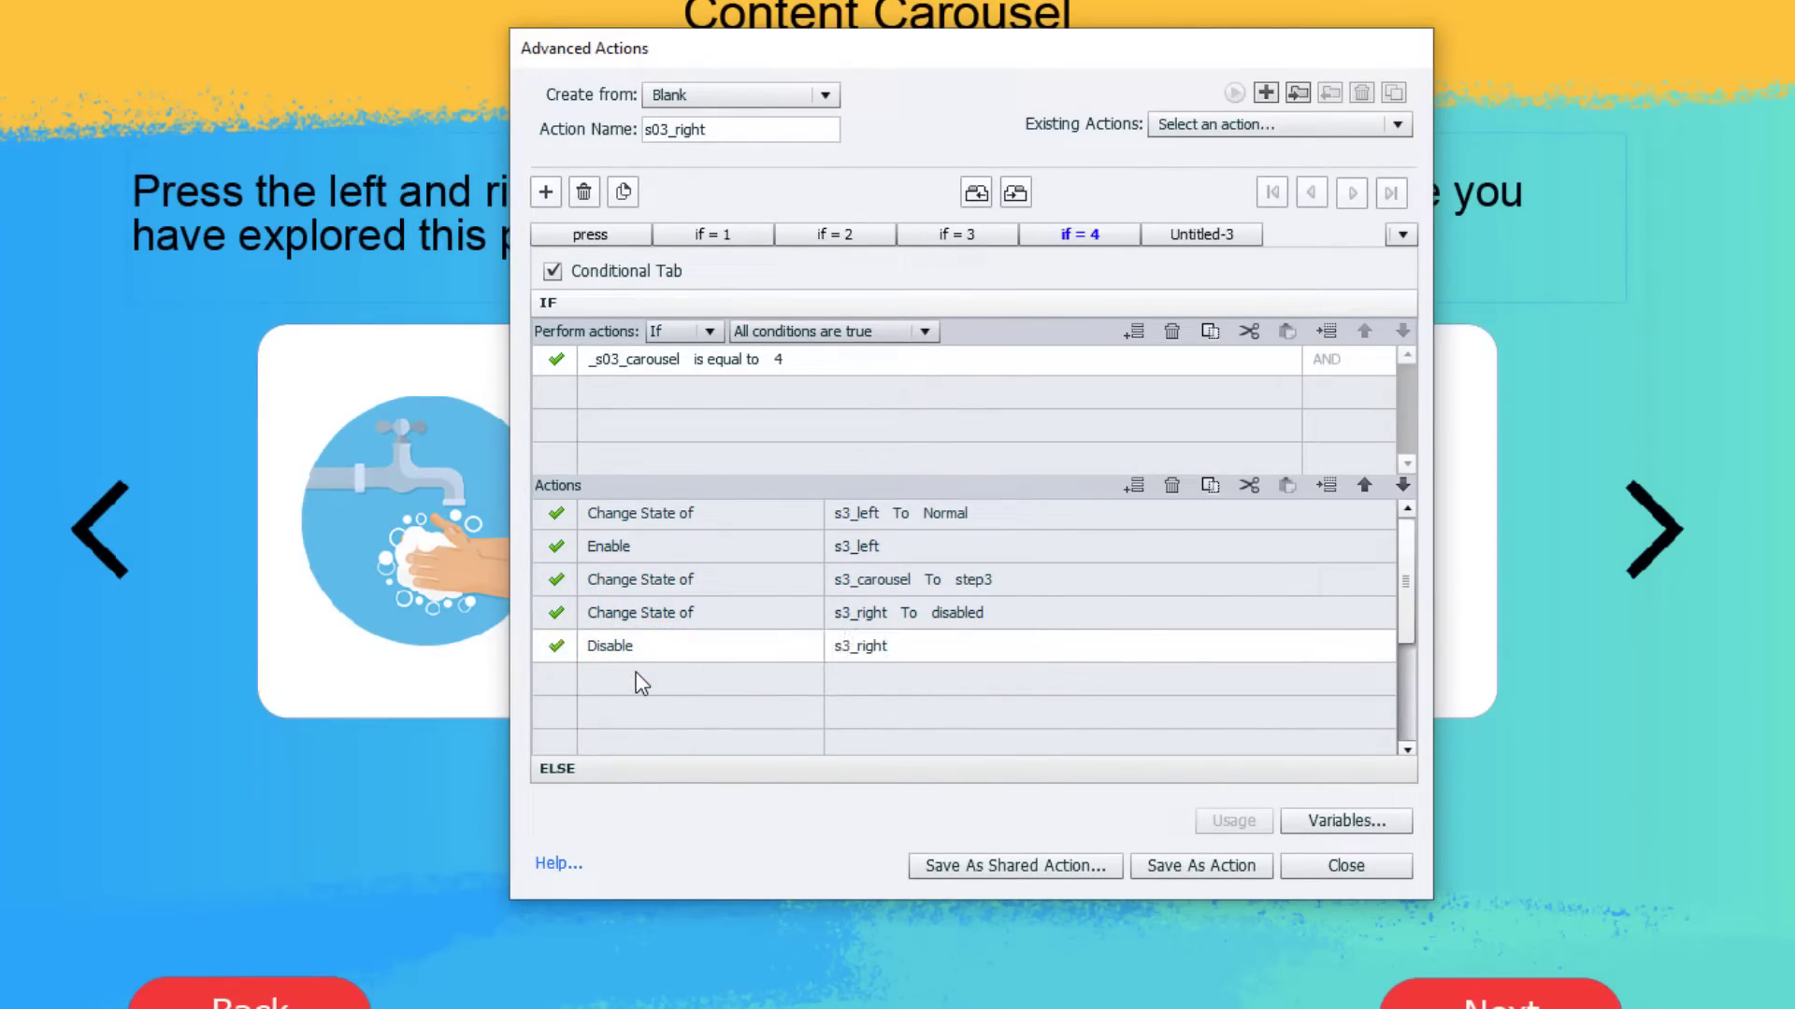
{"action": "left_click", "coordinate": [986, 581]}
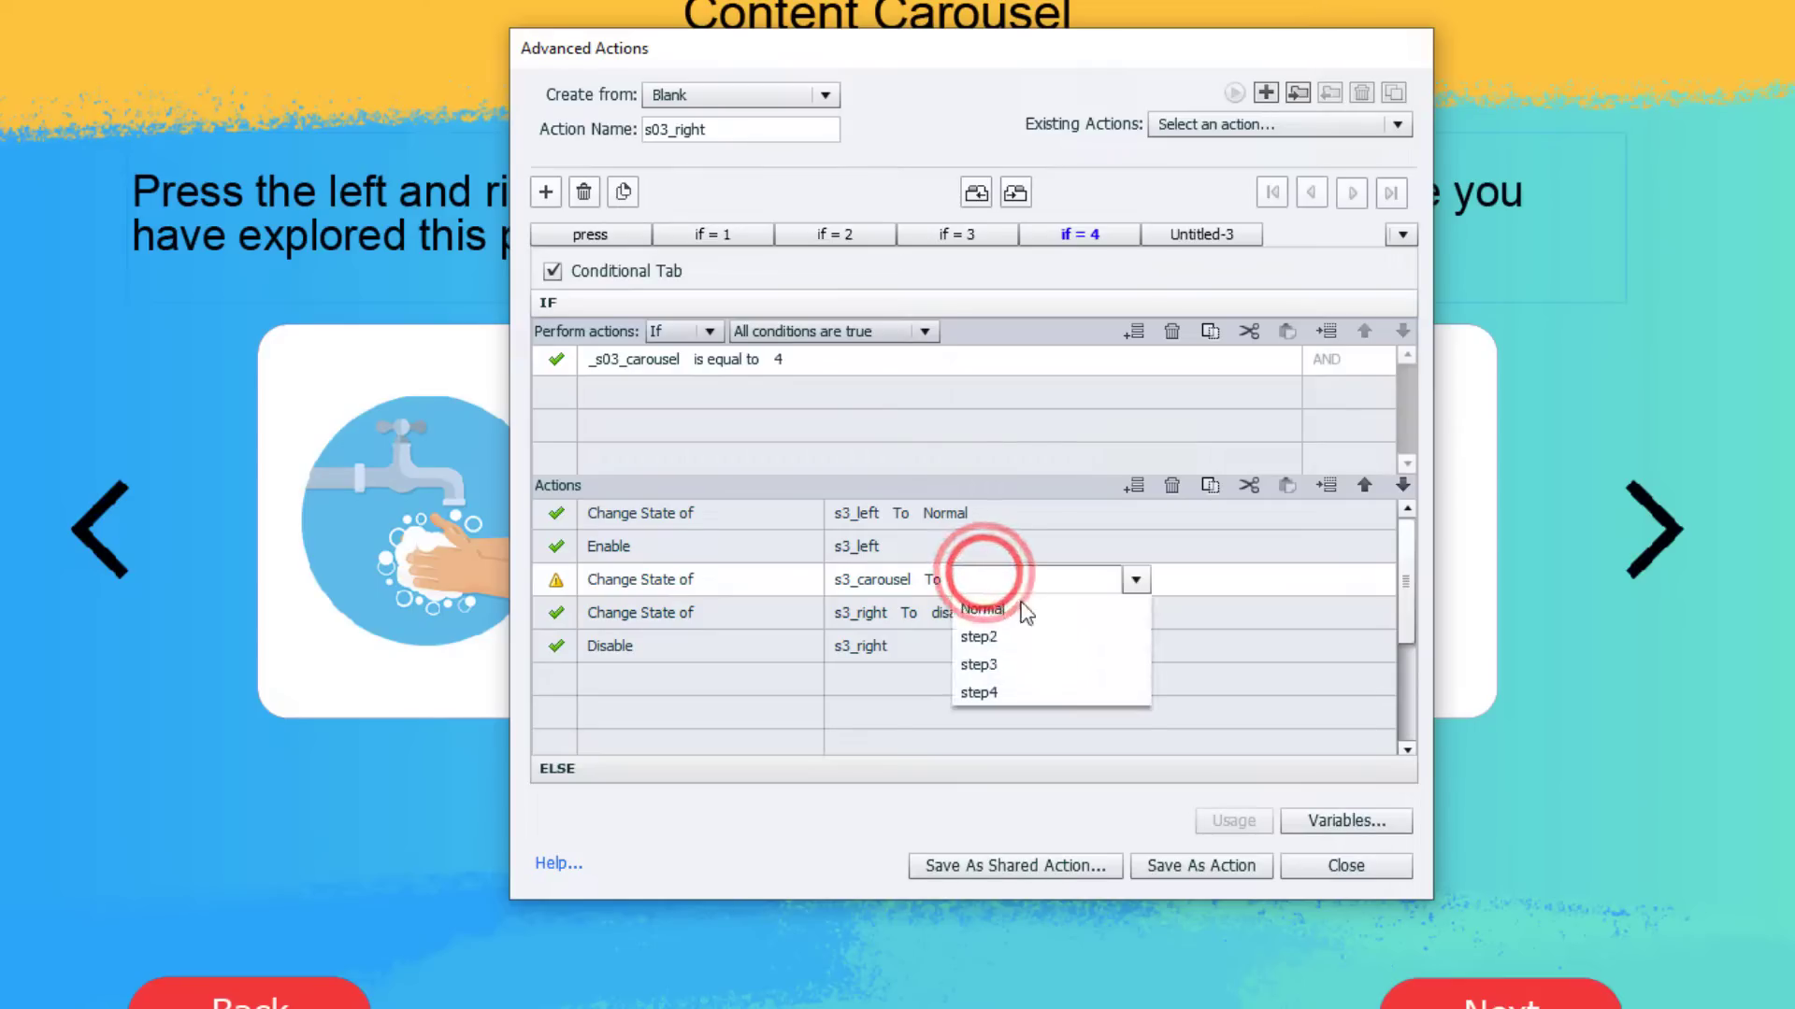
{"action": "left_click", "coordinate": [1017, 696]}
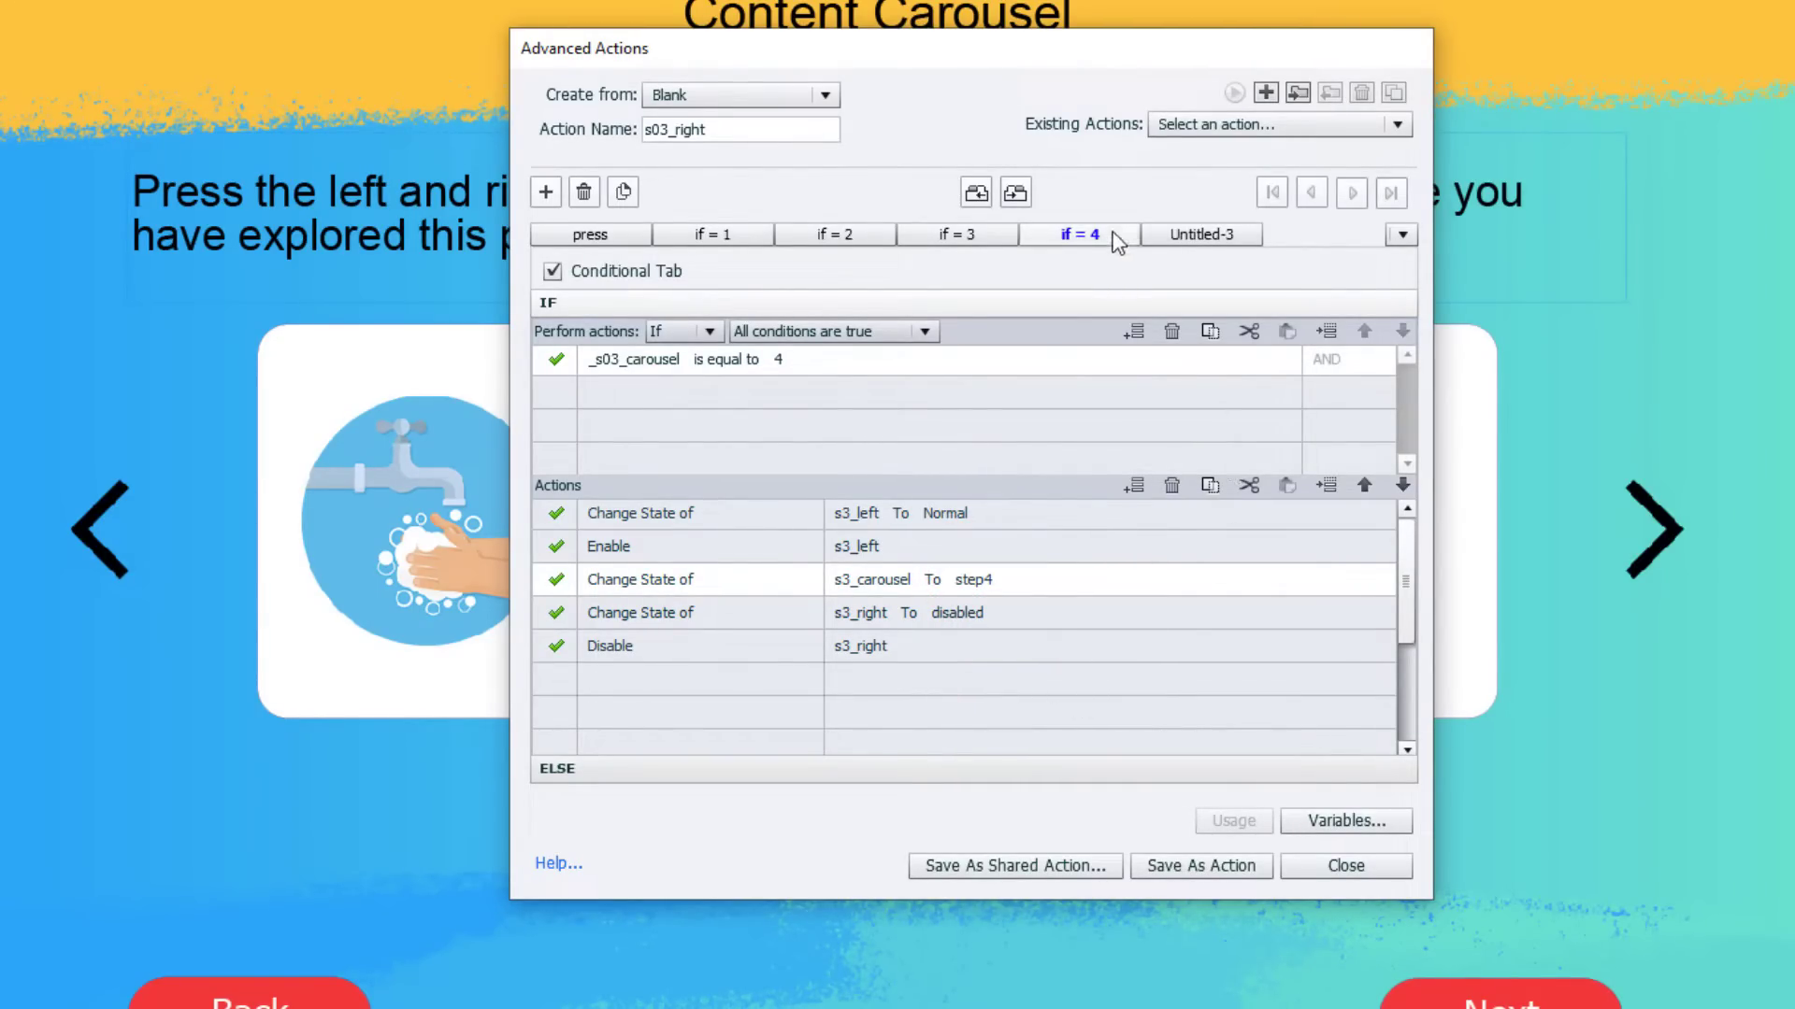
Add a Show action for s03_next to the "if = 4" decision and save the s03_right advanced action.
{"action": "left_click", "coordinate": [611, 678]}
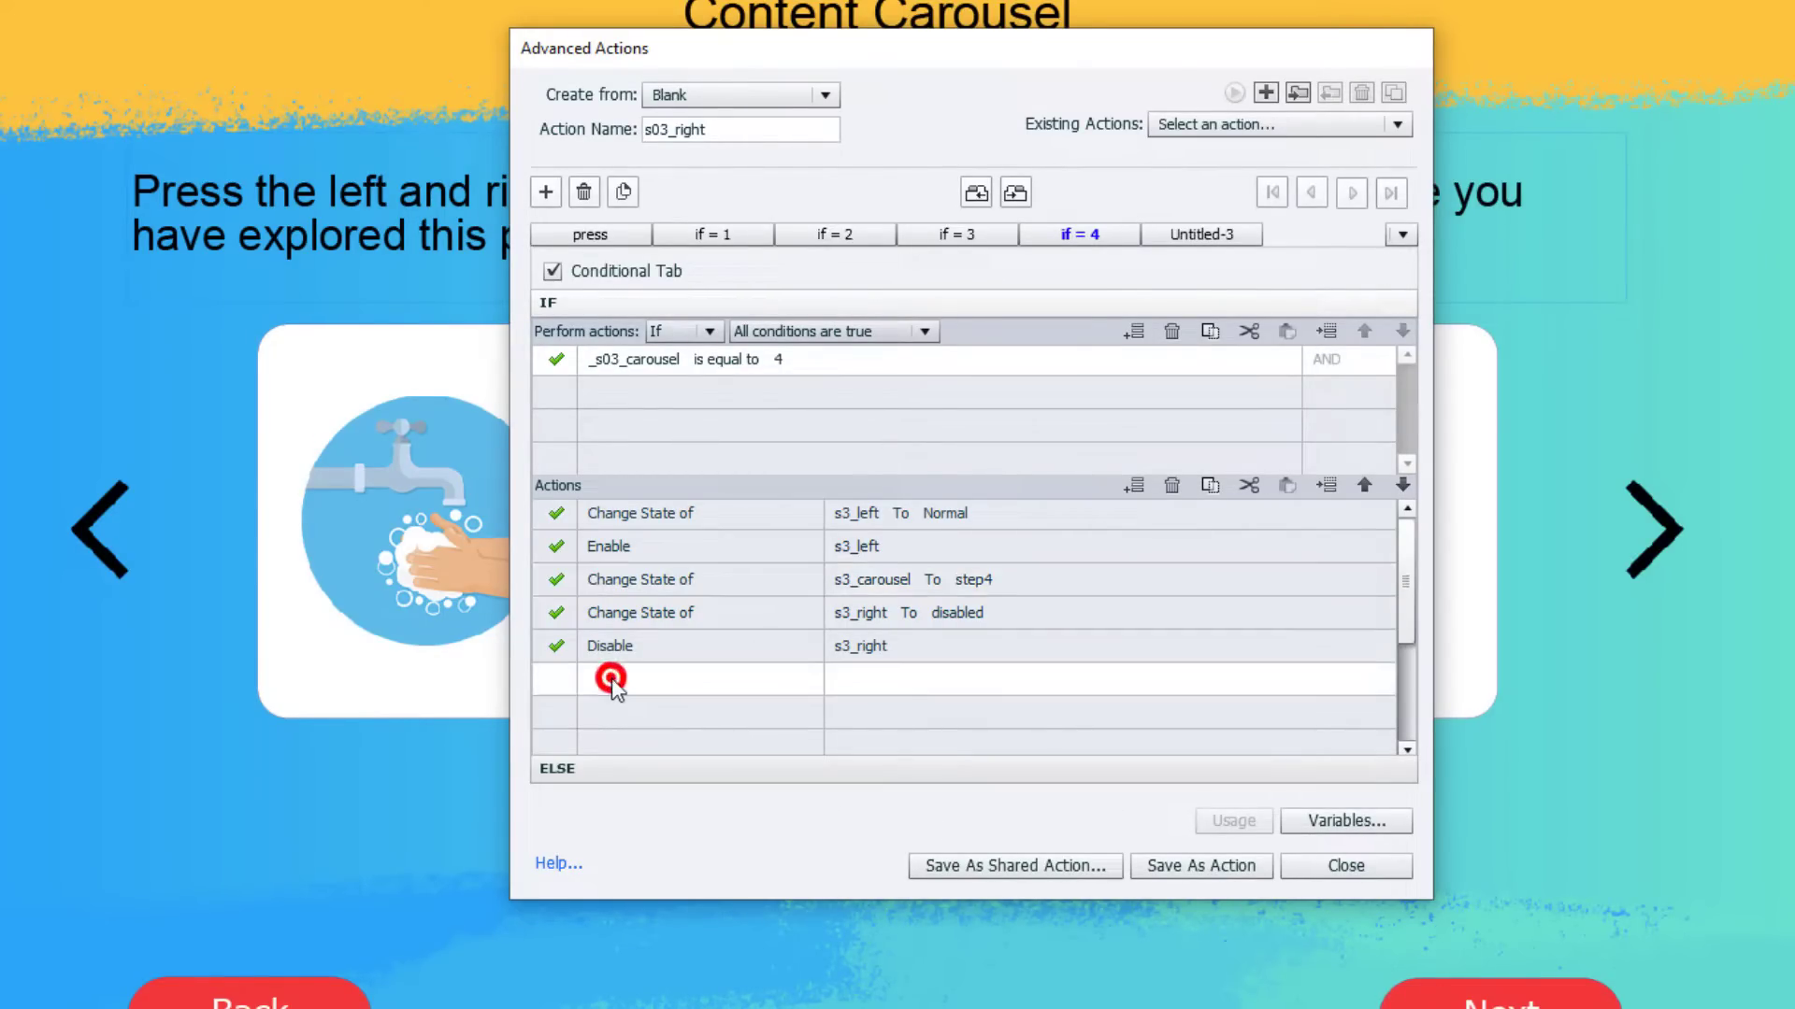
{"action": "left_click", "coordinate": [610, 678]}
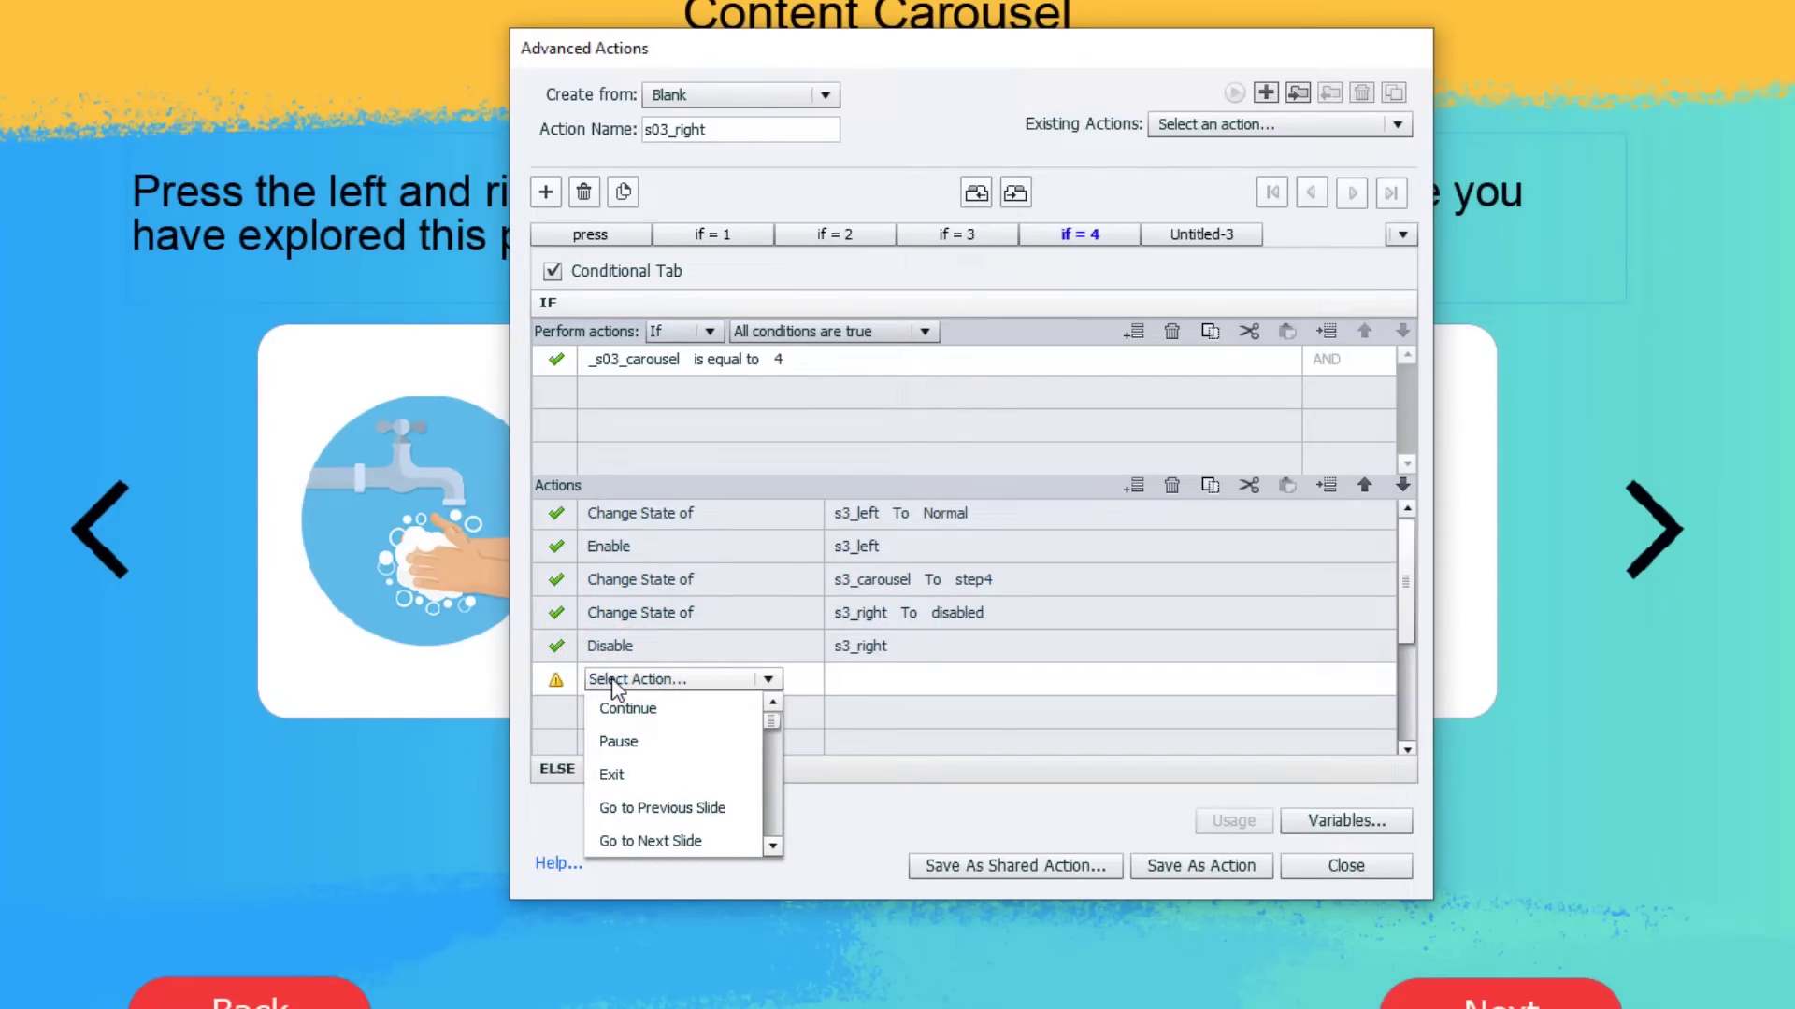
{"action": "key", "text": "s"}
{"action": "key", "text": "s"}
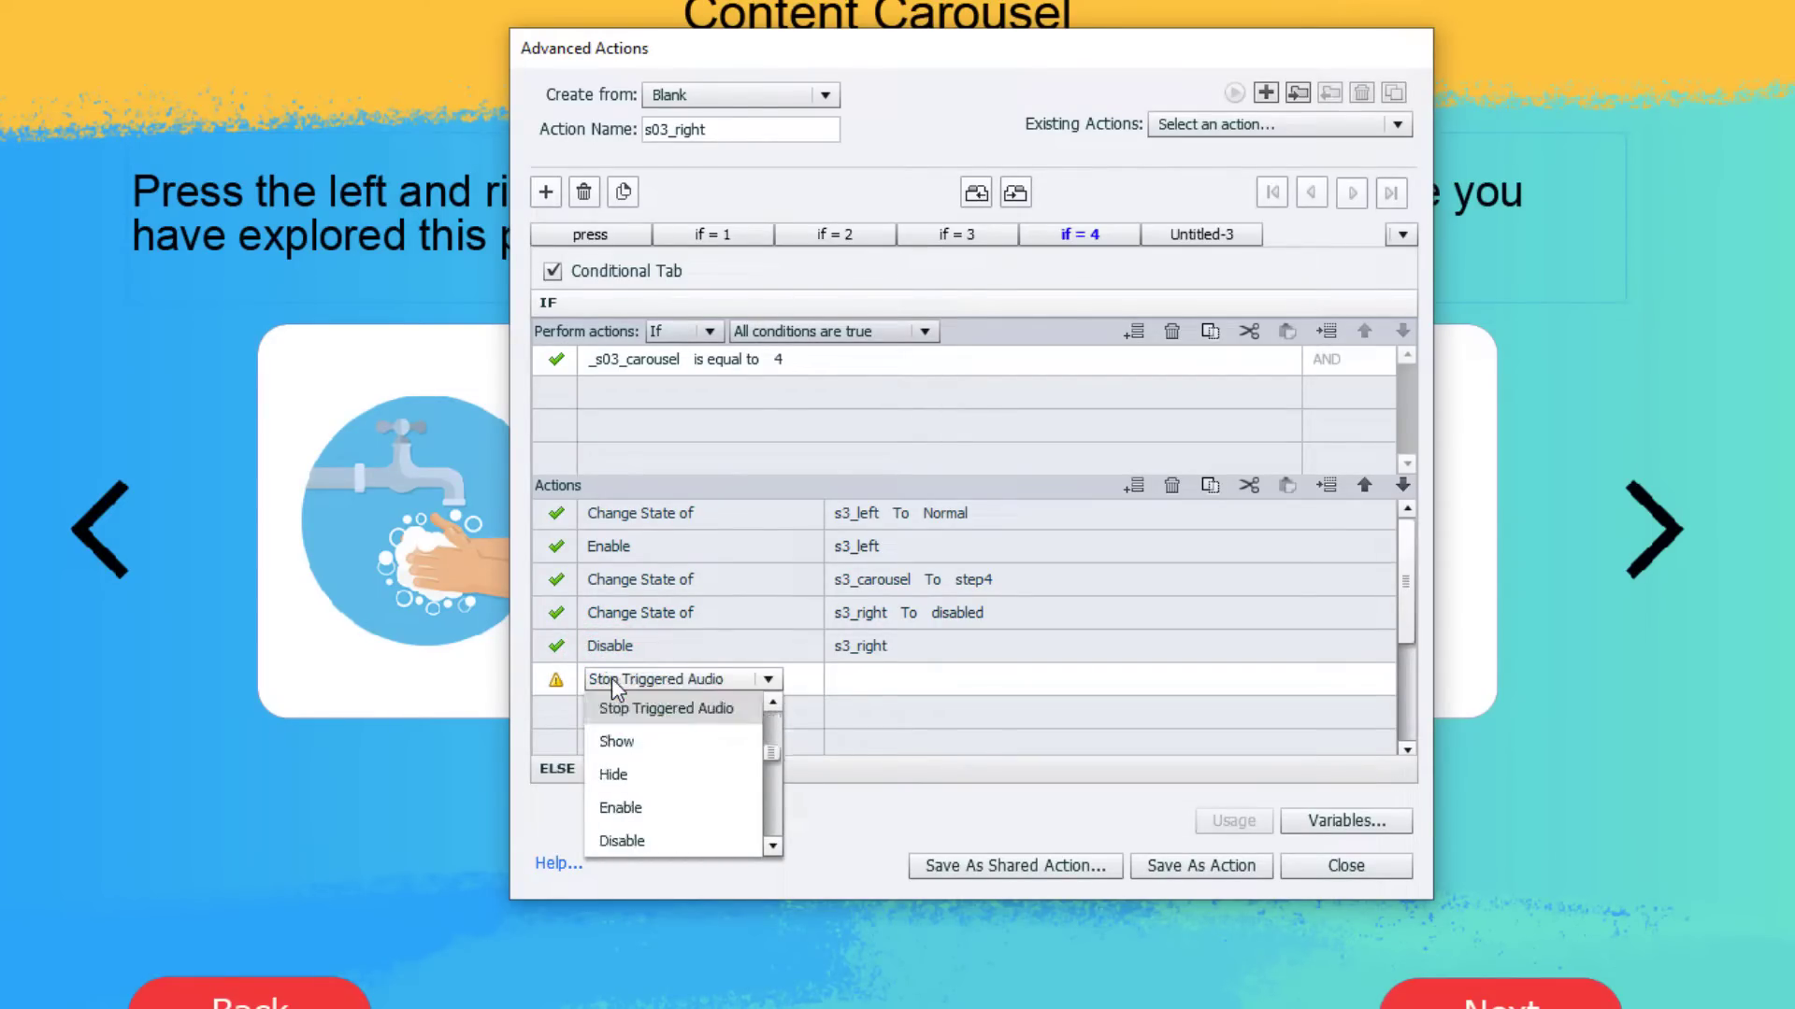
{"action": "left_click", "coordinate": [626, 743]}
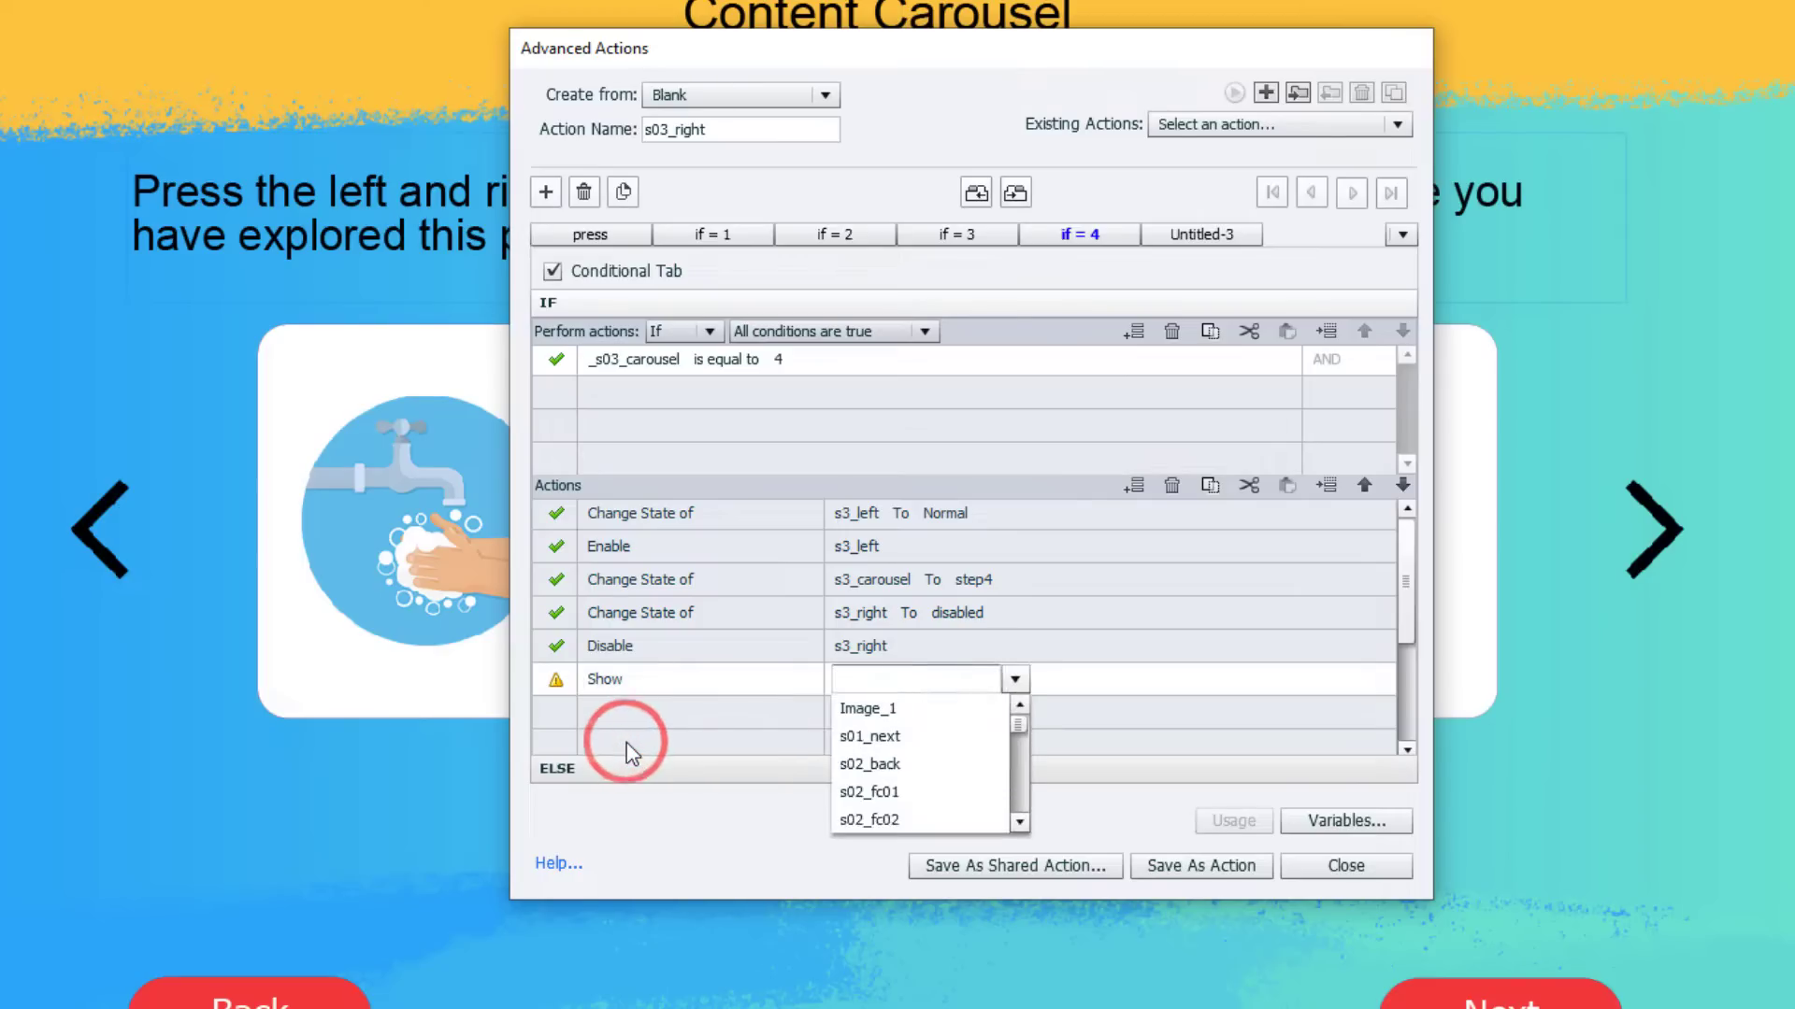
{"action": "type", "text": "s"}
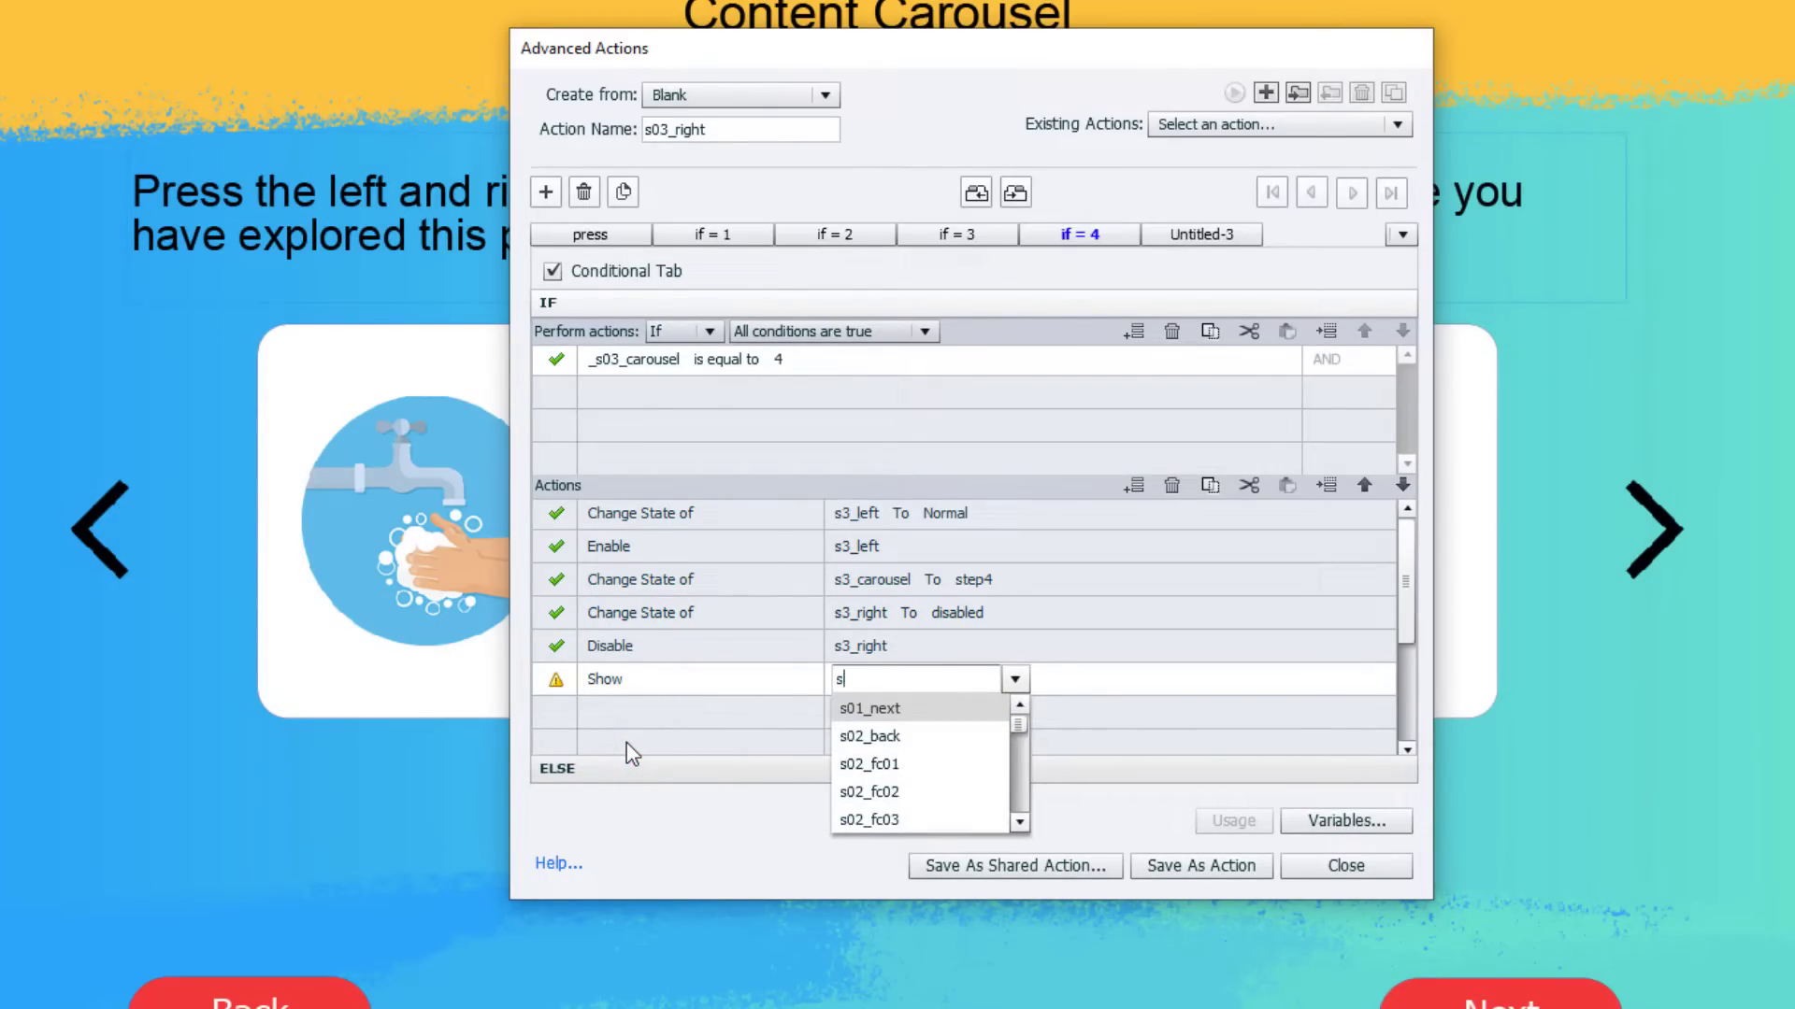
{"action": "type", "text": "3"}
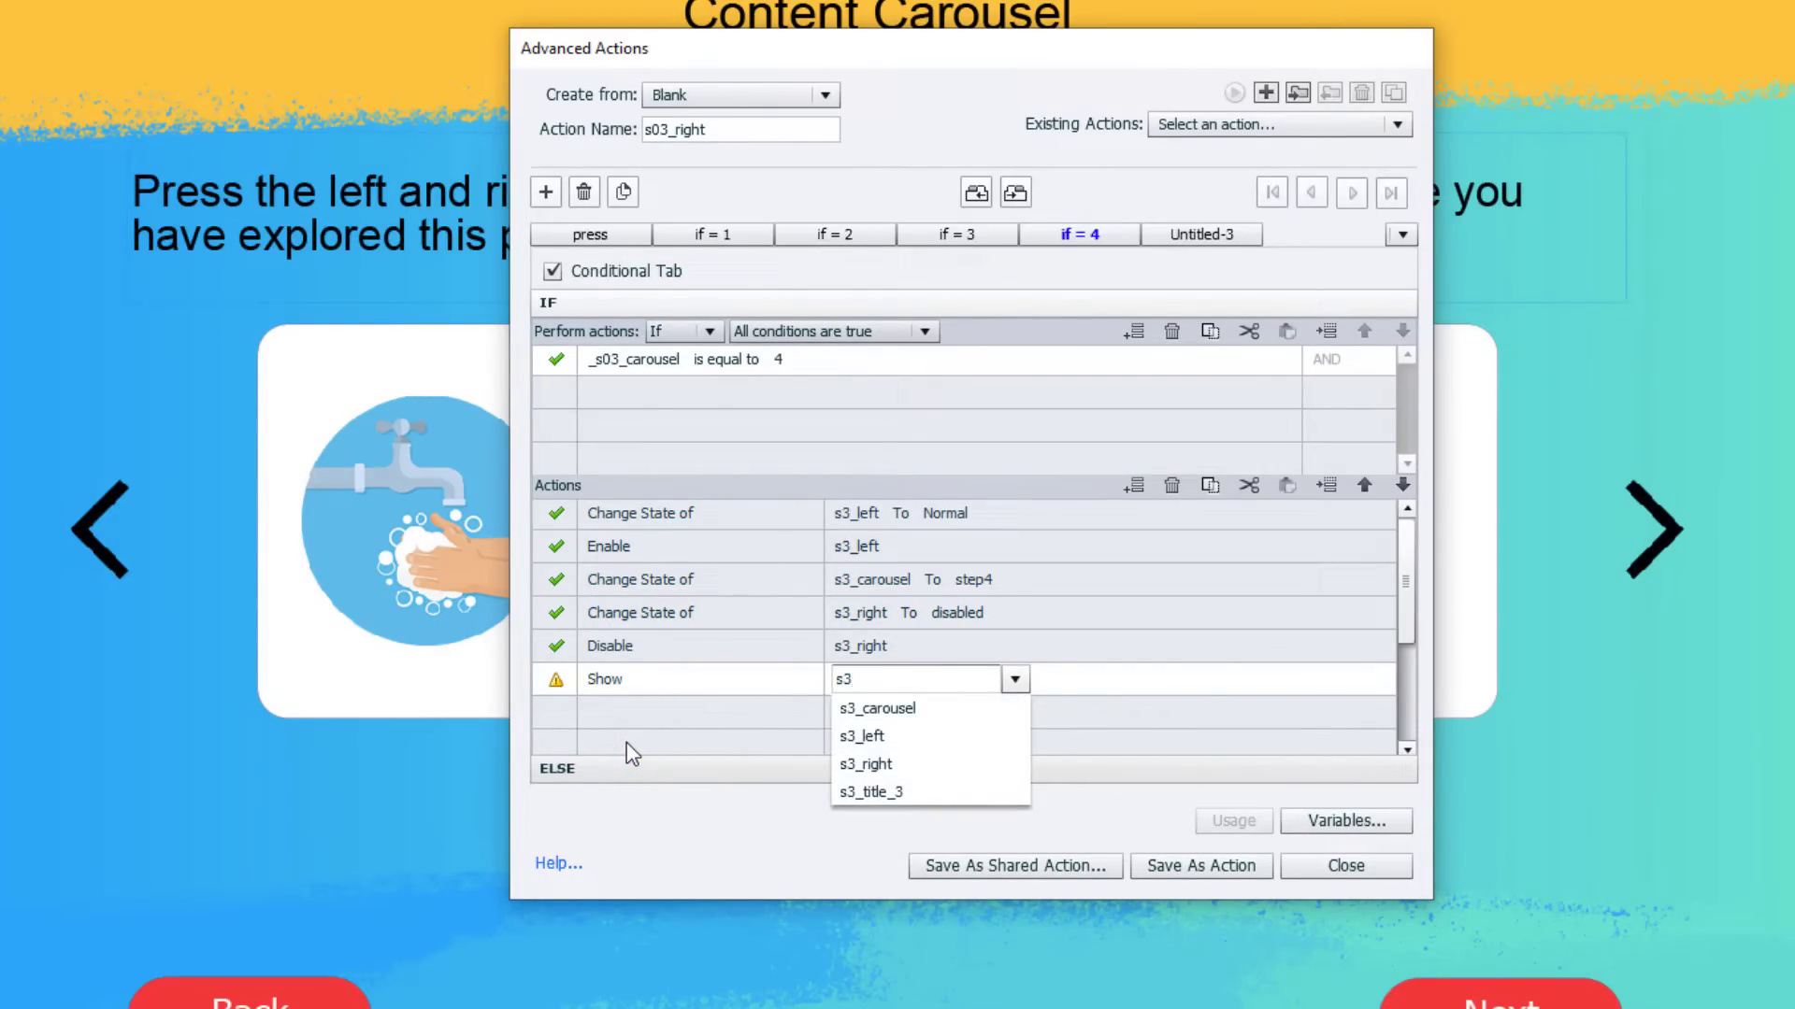
{"action": "key", "text": "BackSpace"}
{"action": "type", "text": "03"}
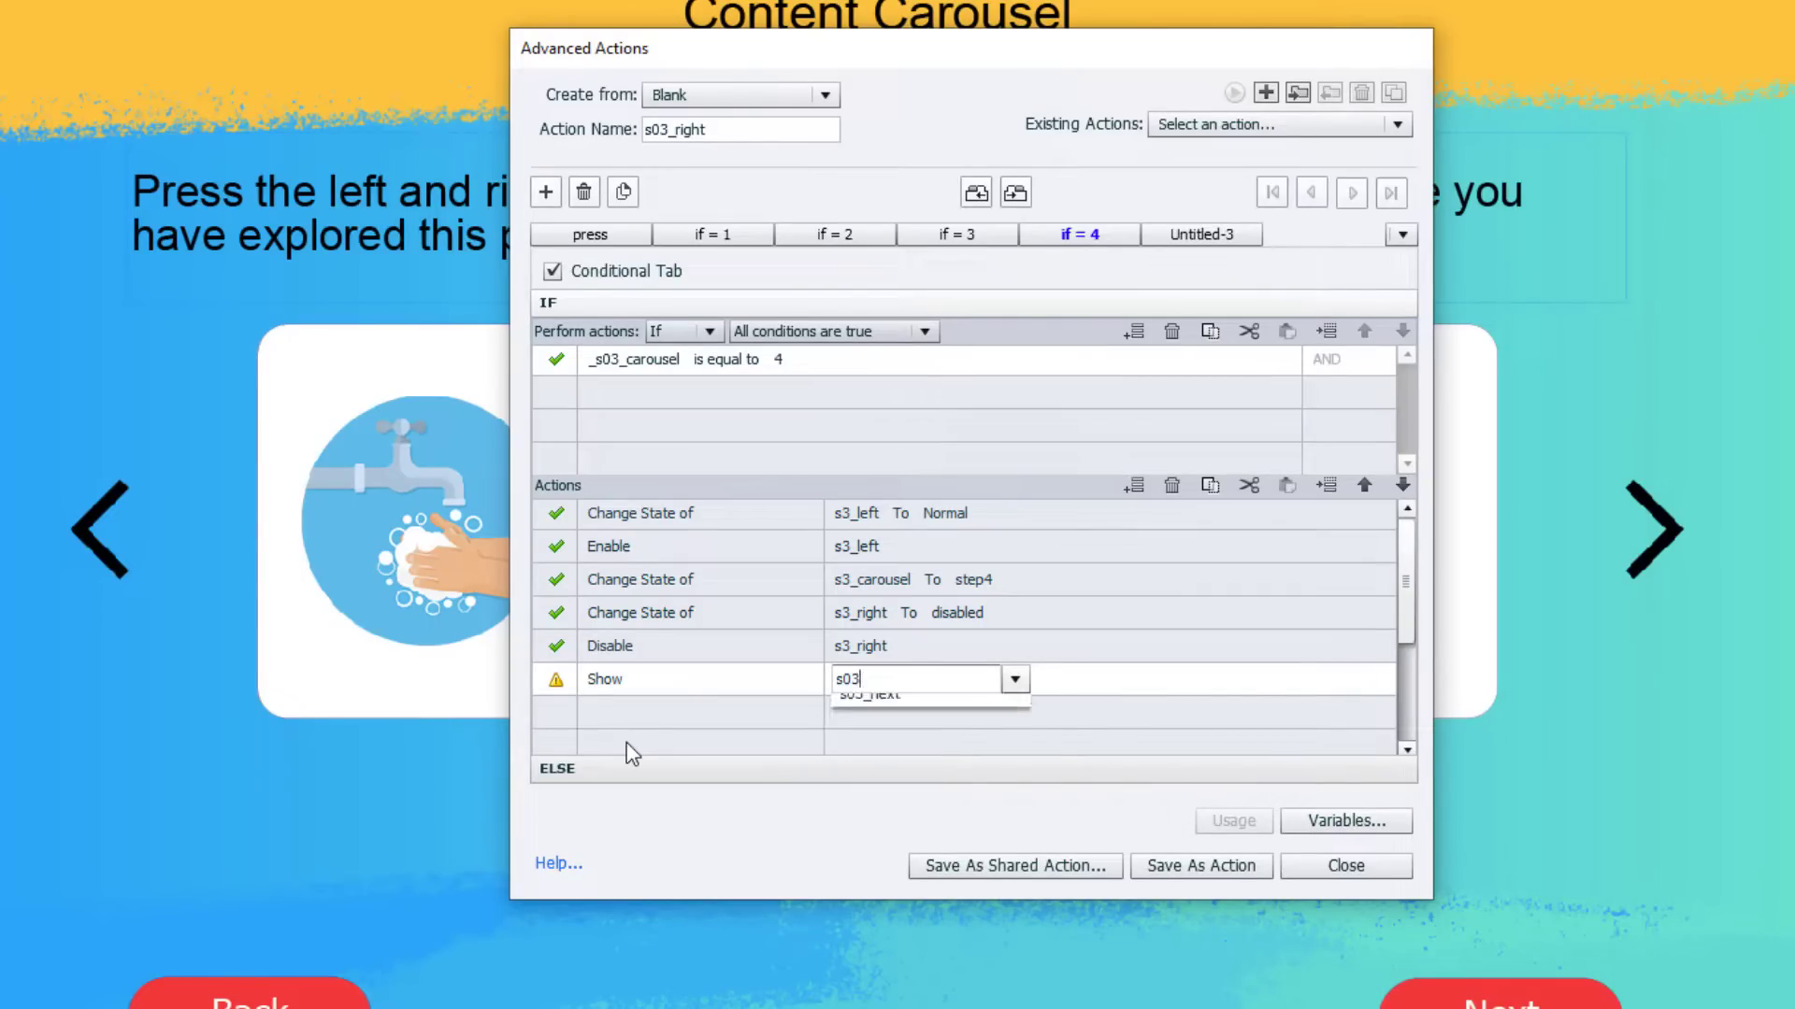
{"action": "key", "text": "Down"}
{"action": "key", "text": "Down"}
{"action": "key", "text": "Return"}
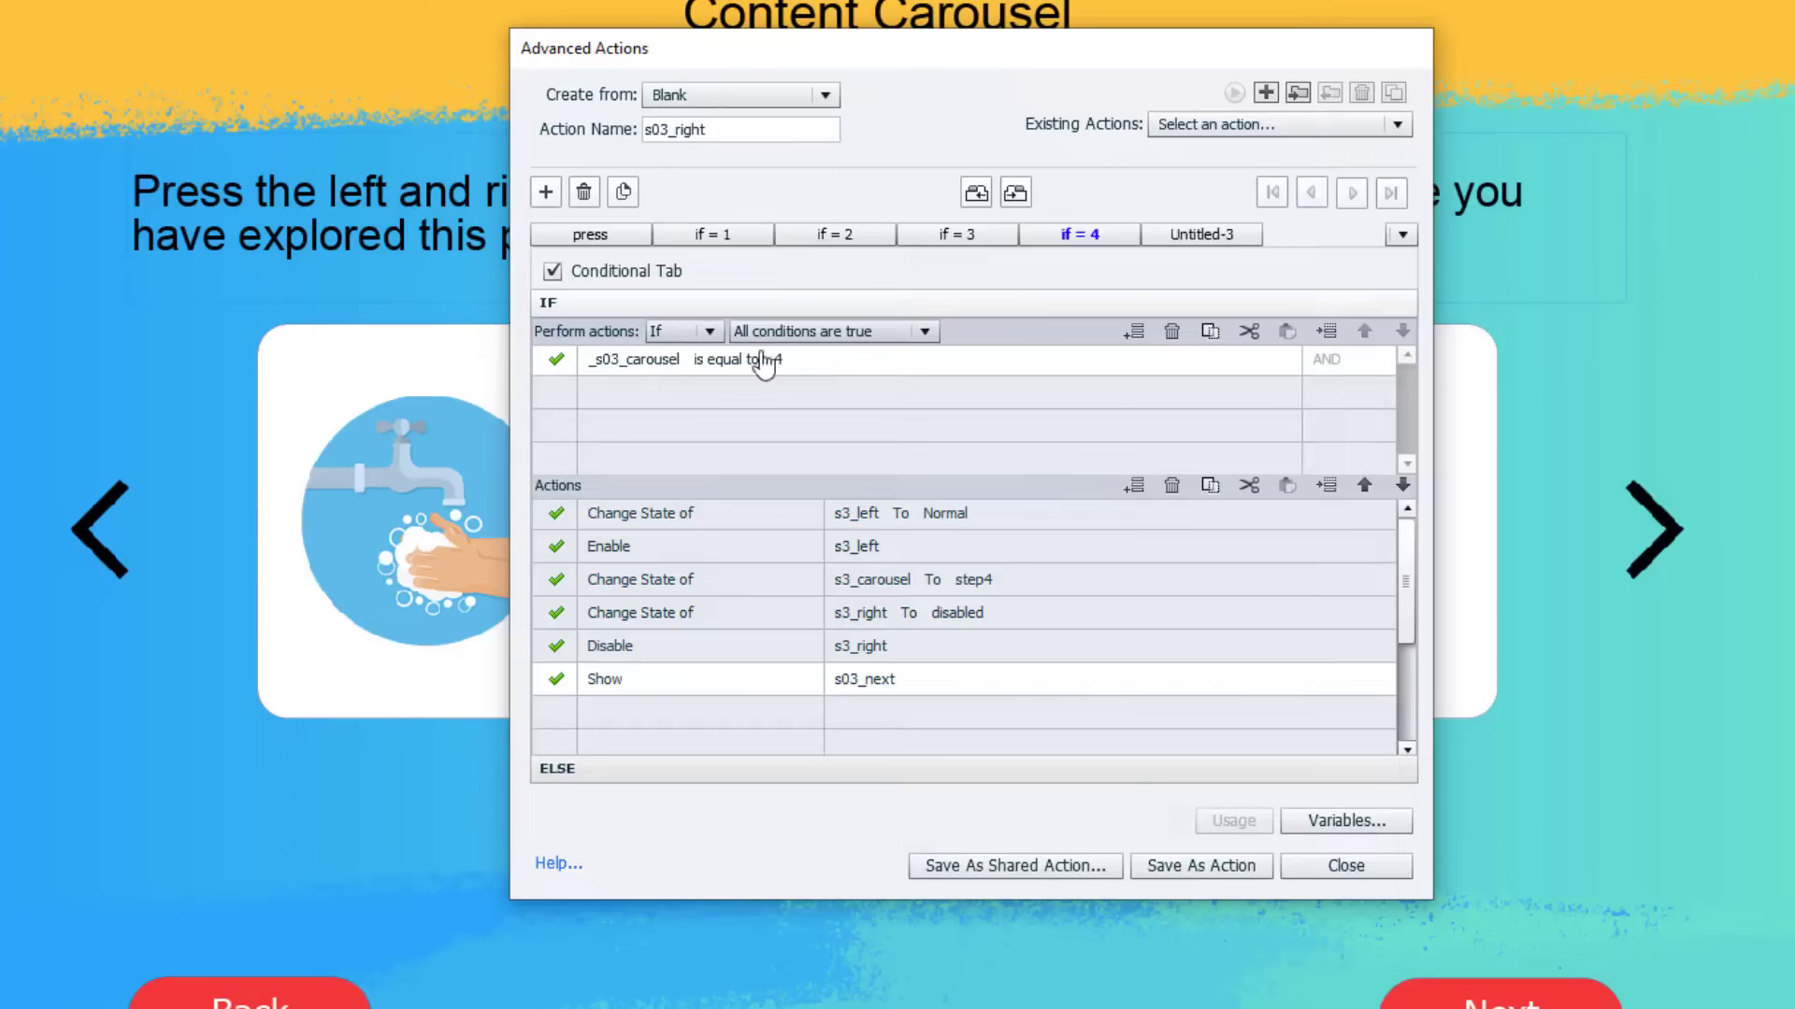
{"action": "left_click", "coordinate": [1203, 866]}
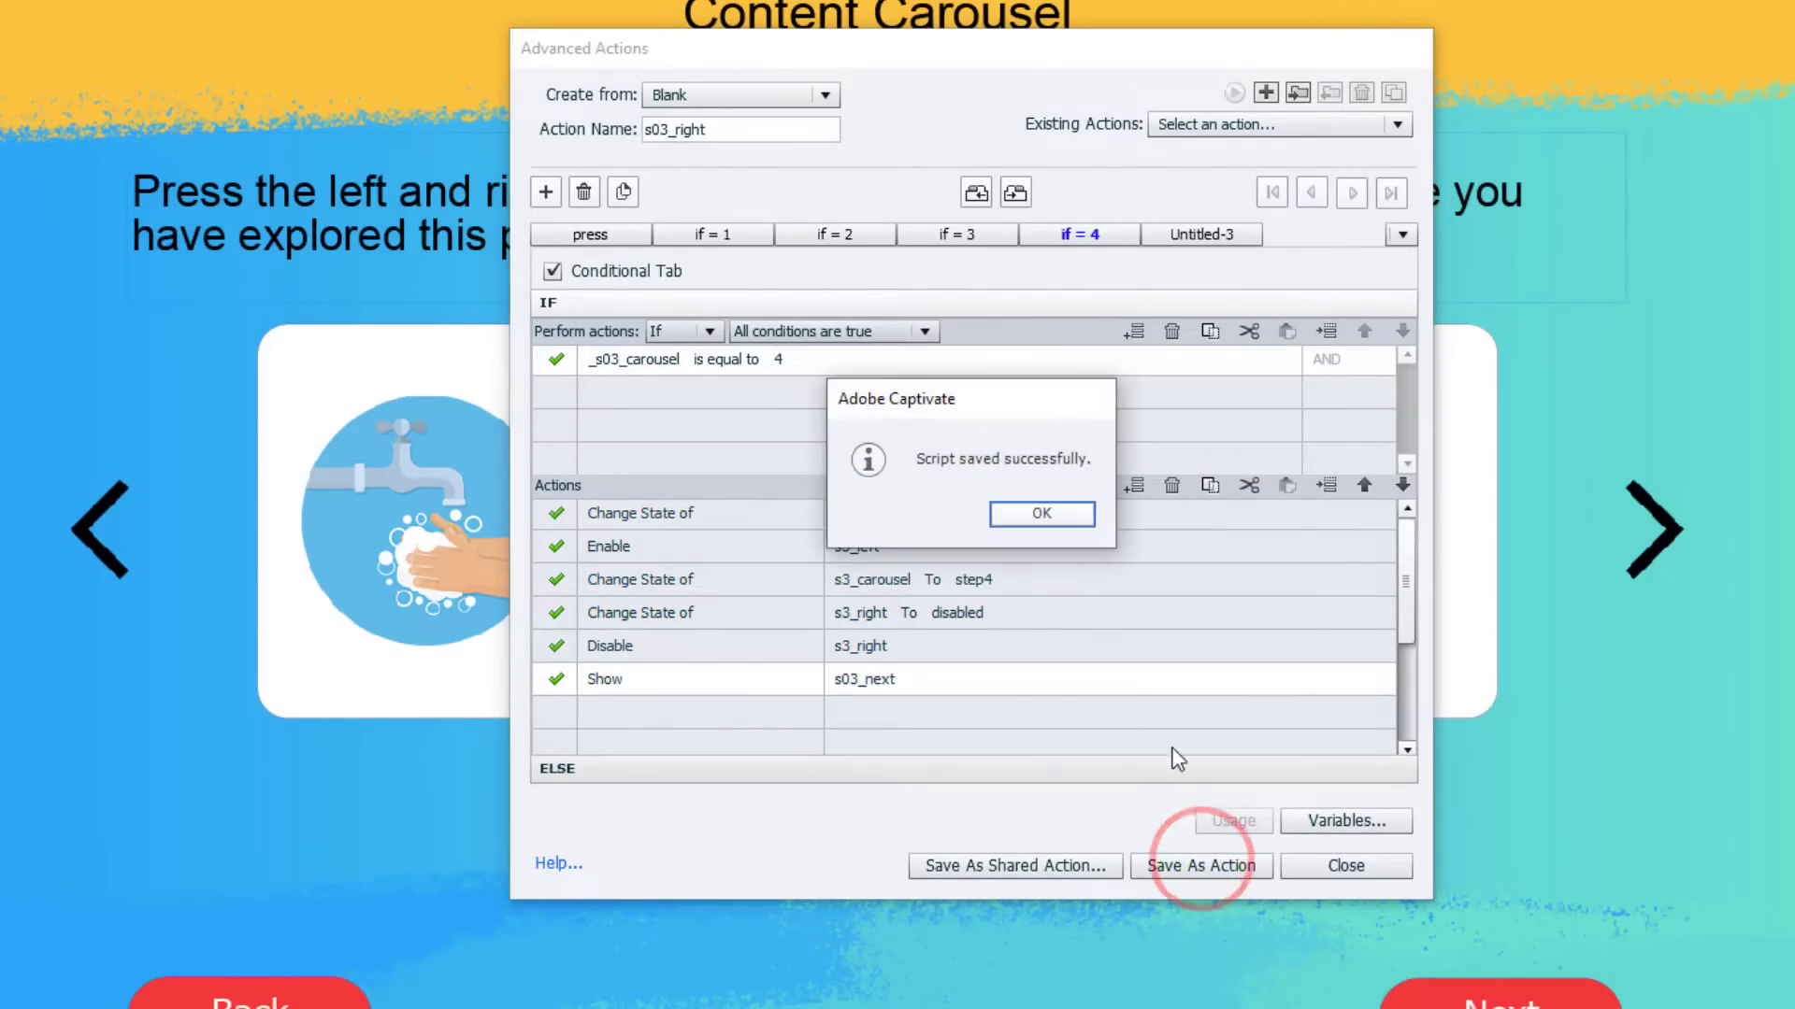
{"action": "left_click", "coordinate": [1082, 524]}
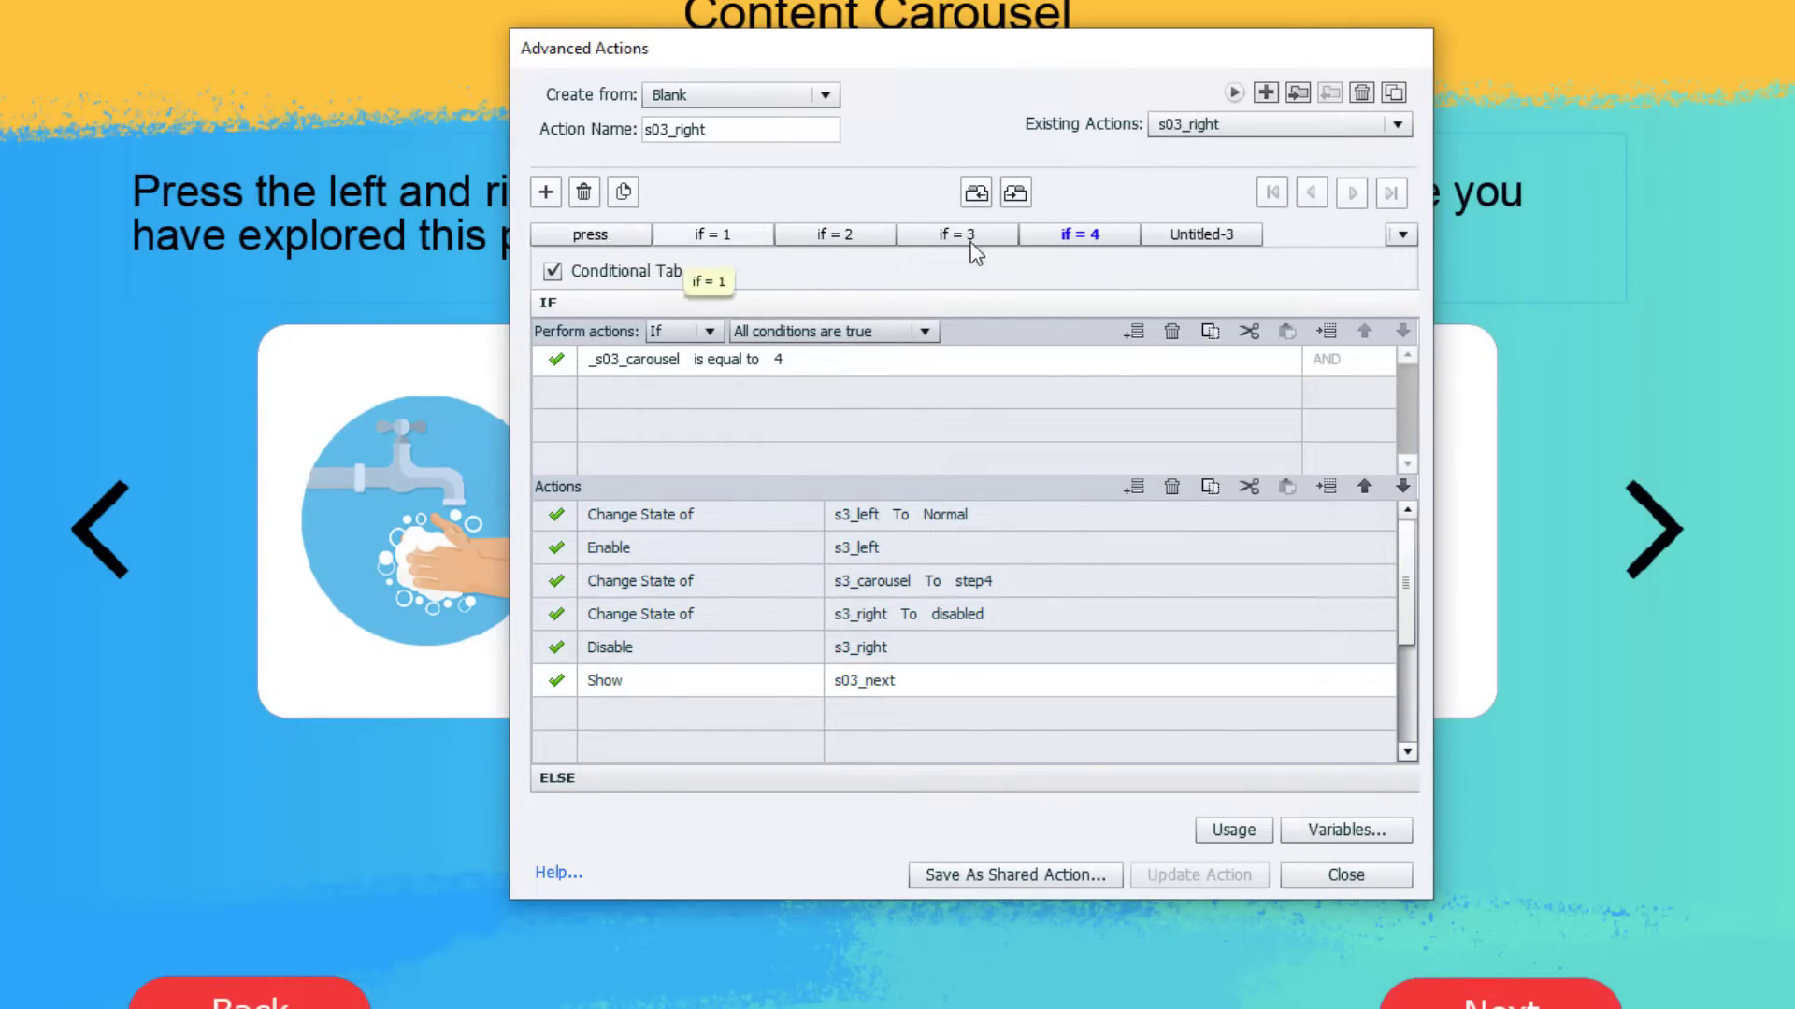
Duplicate the s03_right advanced action and rename the copy as s03_left.
{"action": "left_click", "coordinate": [1394, 93]}
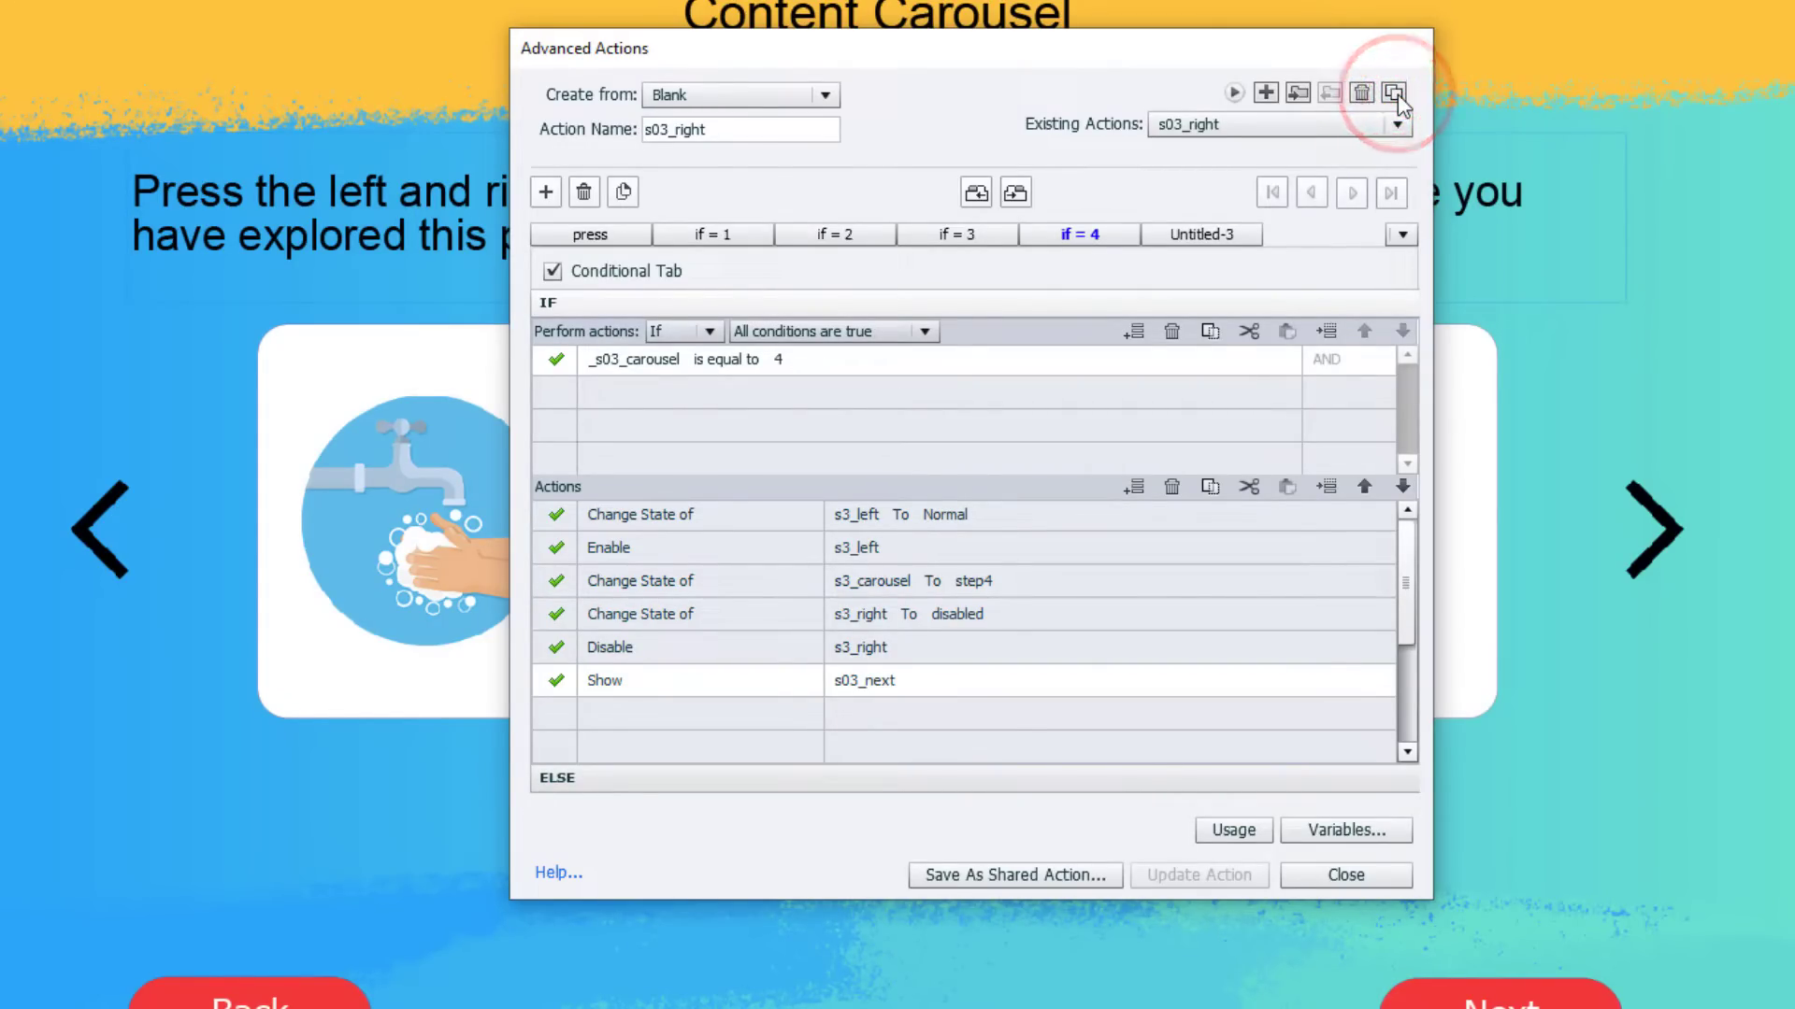
{"action": "left_click", "coordinate": [819, 127]}
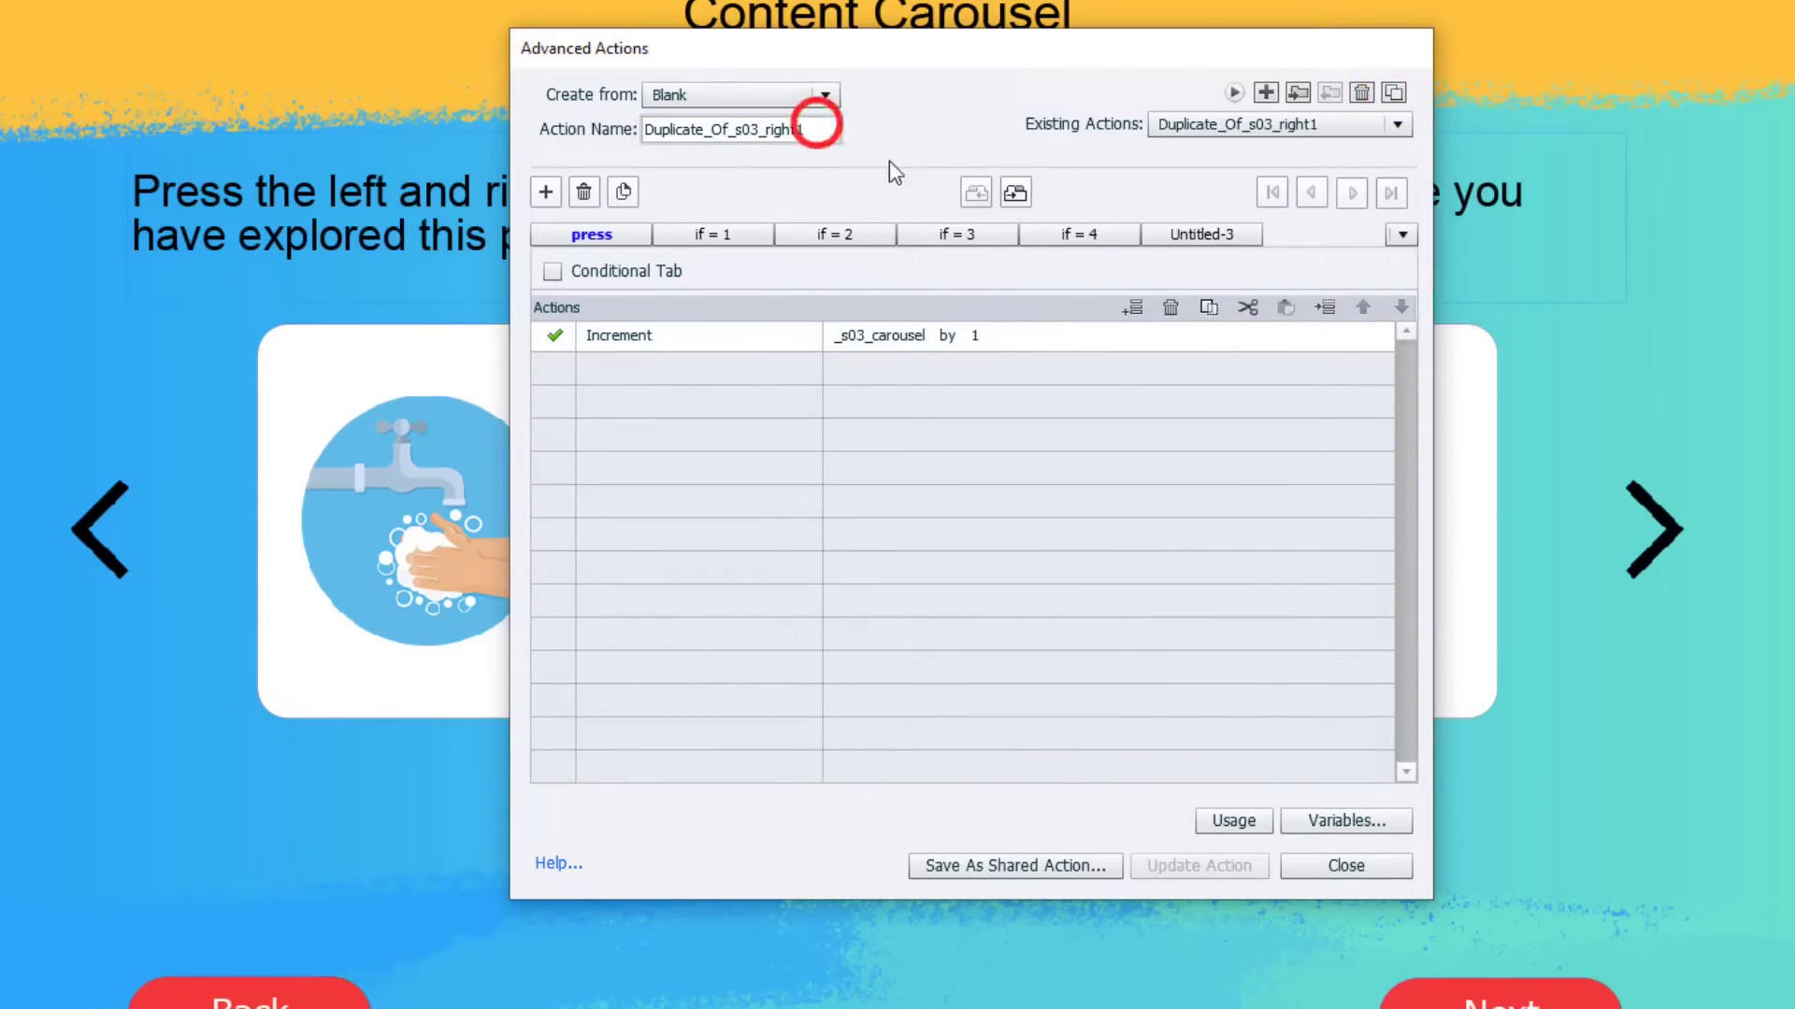
{"action": "key", "text": "BackSpace"}
{"action": "key", "text": "BackSpace"}
{"action": "key", "text": "BackSpace"}
{"action": "key", "text": "BackSpace"}
{"action": "key", "text": "BackSpace"}
{"action": "key", "text": "BackSpace"}
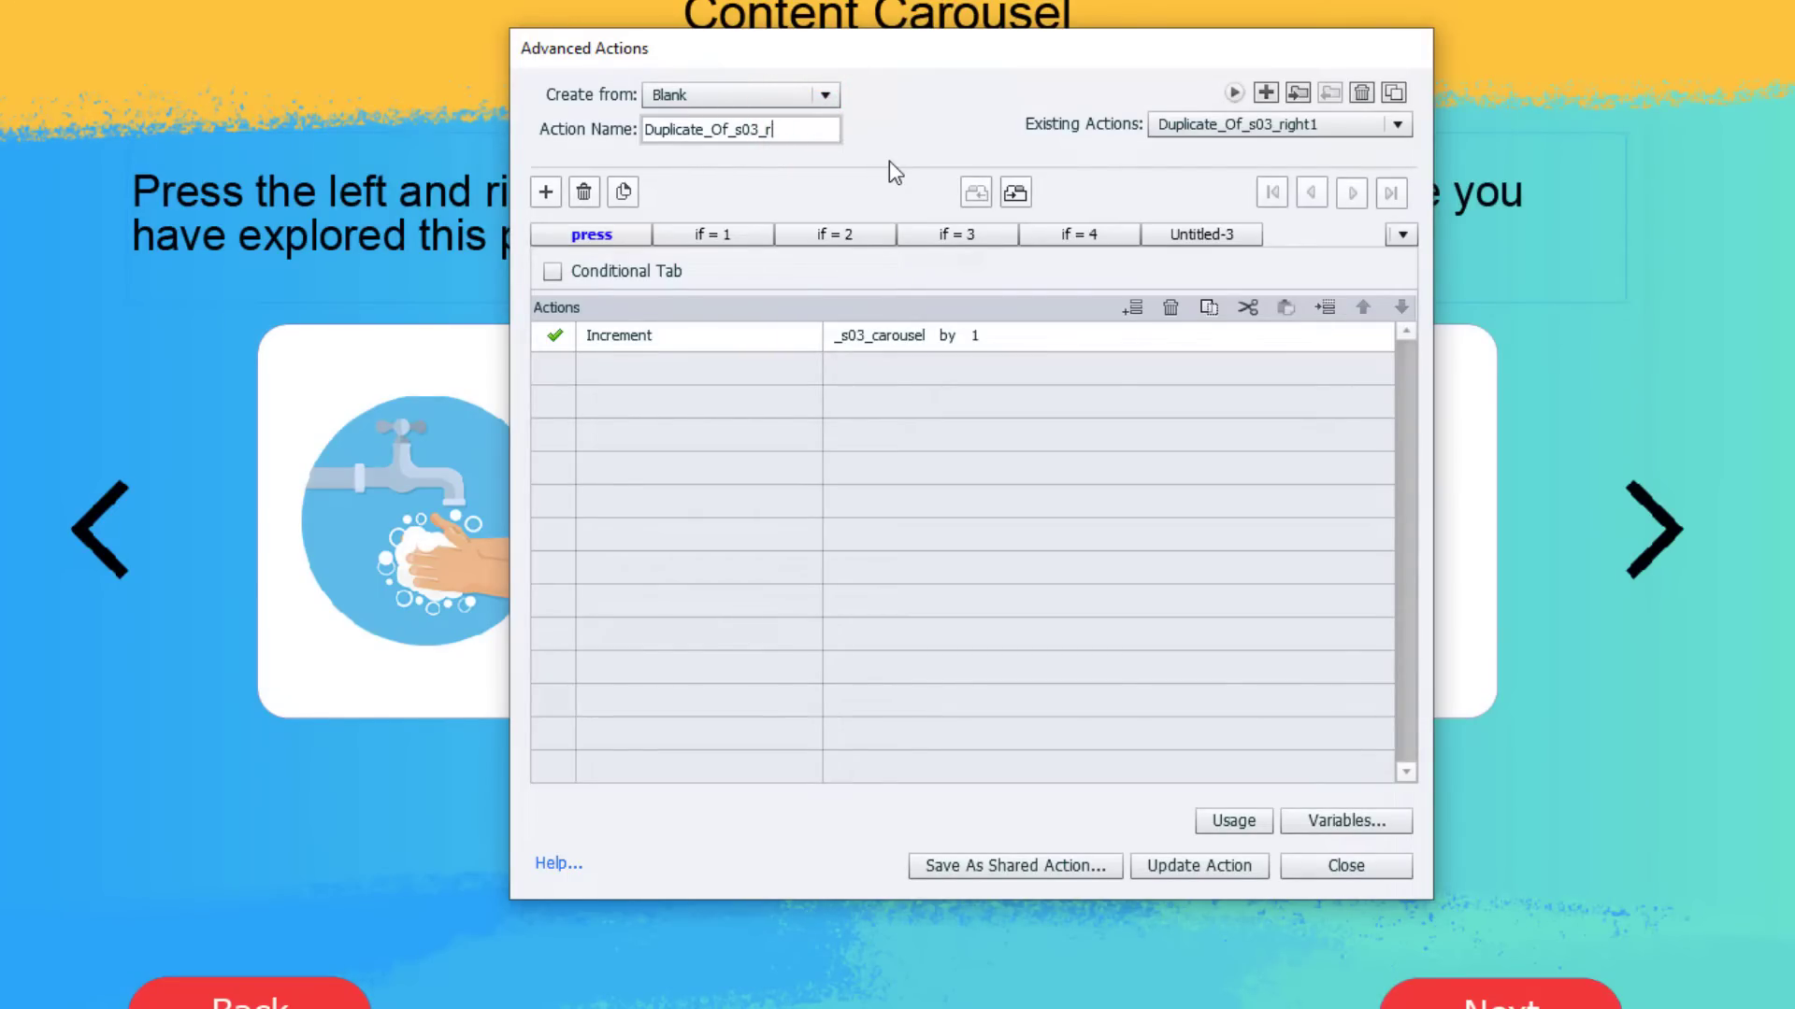
{"action": "type", "text": "left"}
{"action": "key", "text": "Left"}
{"action": "key", "text": "Left"}
{"action": "key", "text": "Left"}
{"action": "key", "text": "Left"}
{"action": "key", "text": "Left"}
{"action": "key", "text": "Left"}
{"action": "key", "text": "Left"}
{"action": "key", "text": "Left"}
{"action": "key", "text": "BackSpace"}
{"action": "key", "text": "BackSpace"}
{"action": "key", "text": "BackSpace"}
{"action": "key", "text": "BackSpace"}
{"action": "key", "text": "BackSpace"}
{"action": "key", "text": "BackSpace"}
{"action": "key", "text": "BackSpace"}
{"action": "key", "text": "BackSpace"}
{"action": "key", "text": "BackSpace"}
{"action": "key", "text": "BackSpace"}
{"action": "key", "text": "BackSpace"}
{"action": "key", "text": "BackSpace"}
{"action": "key", "text": "BackSpace"}
Replace the Increment action in the "press" decision with Decrement _s03_carousel by 1.
{"action": "left_click", "coordinate": [608, 338]}
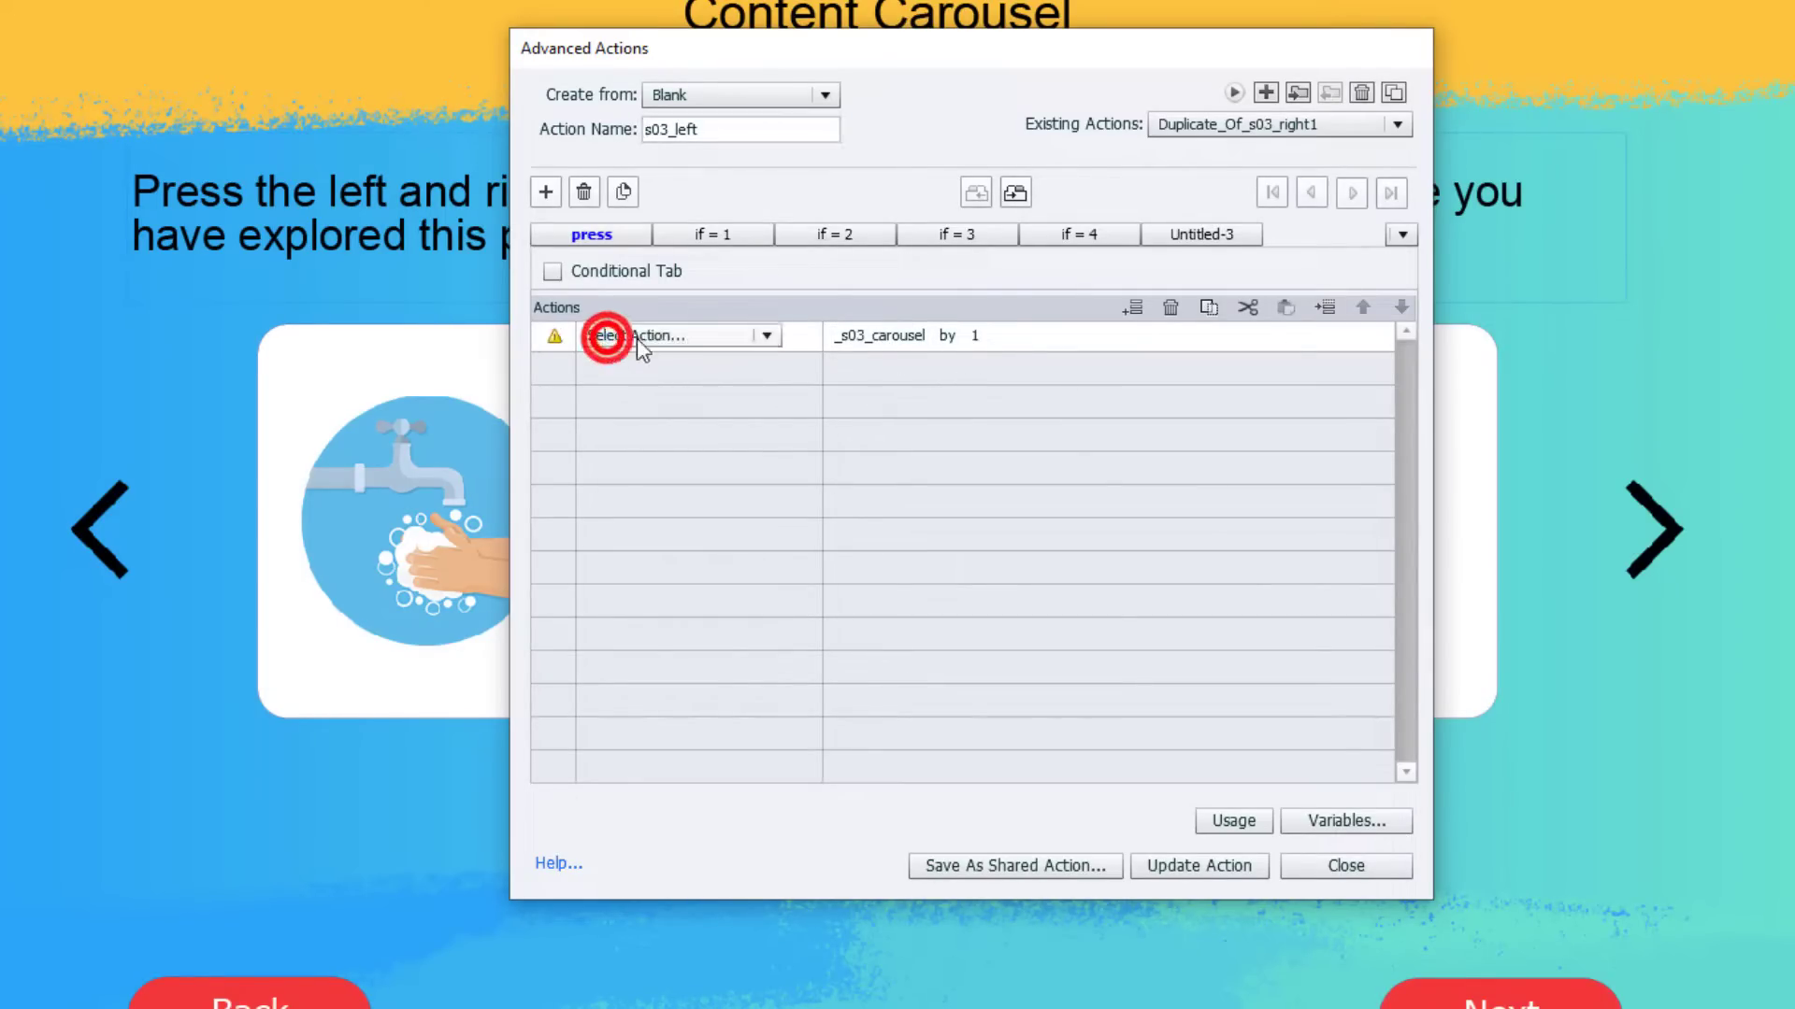
{"action": "key", "text": "d"}
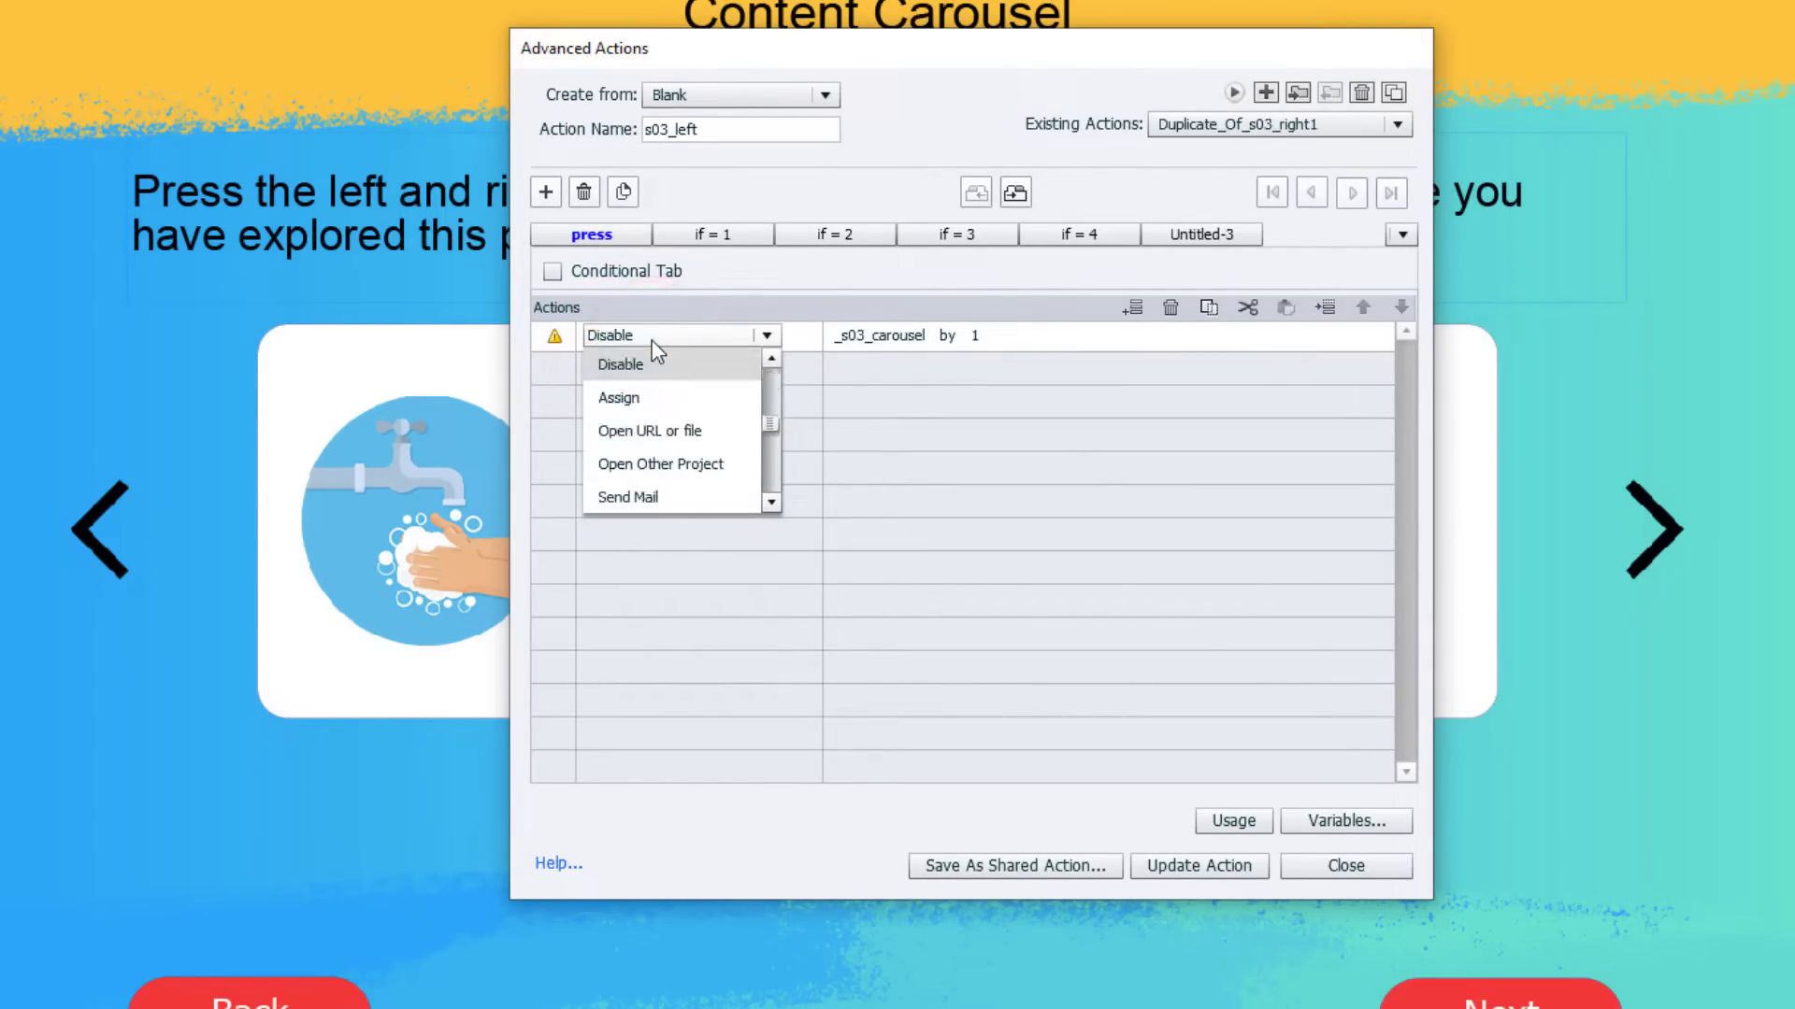
{"action": "key", "text": "d"}
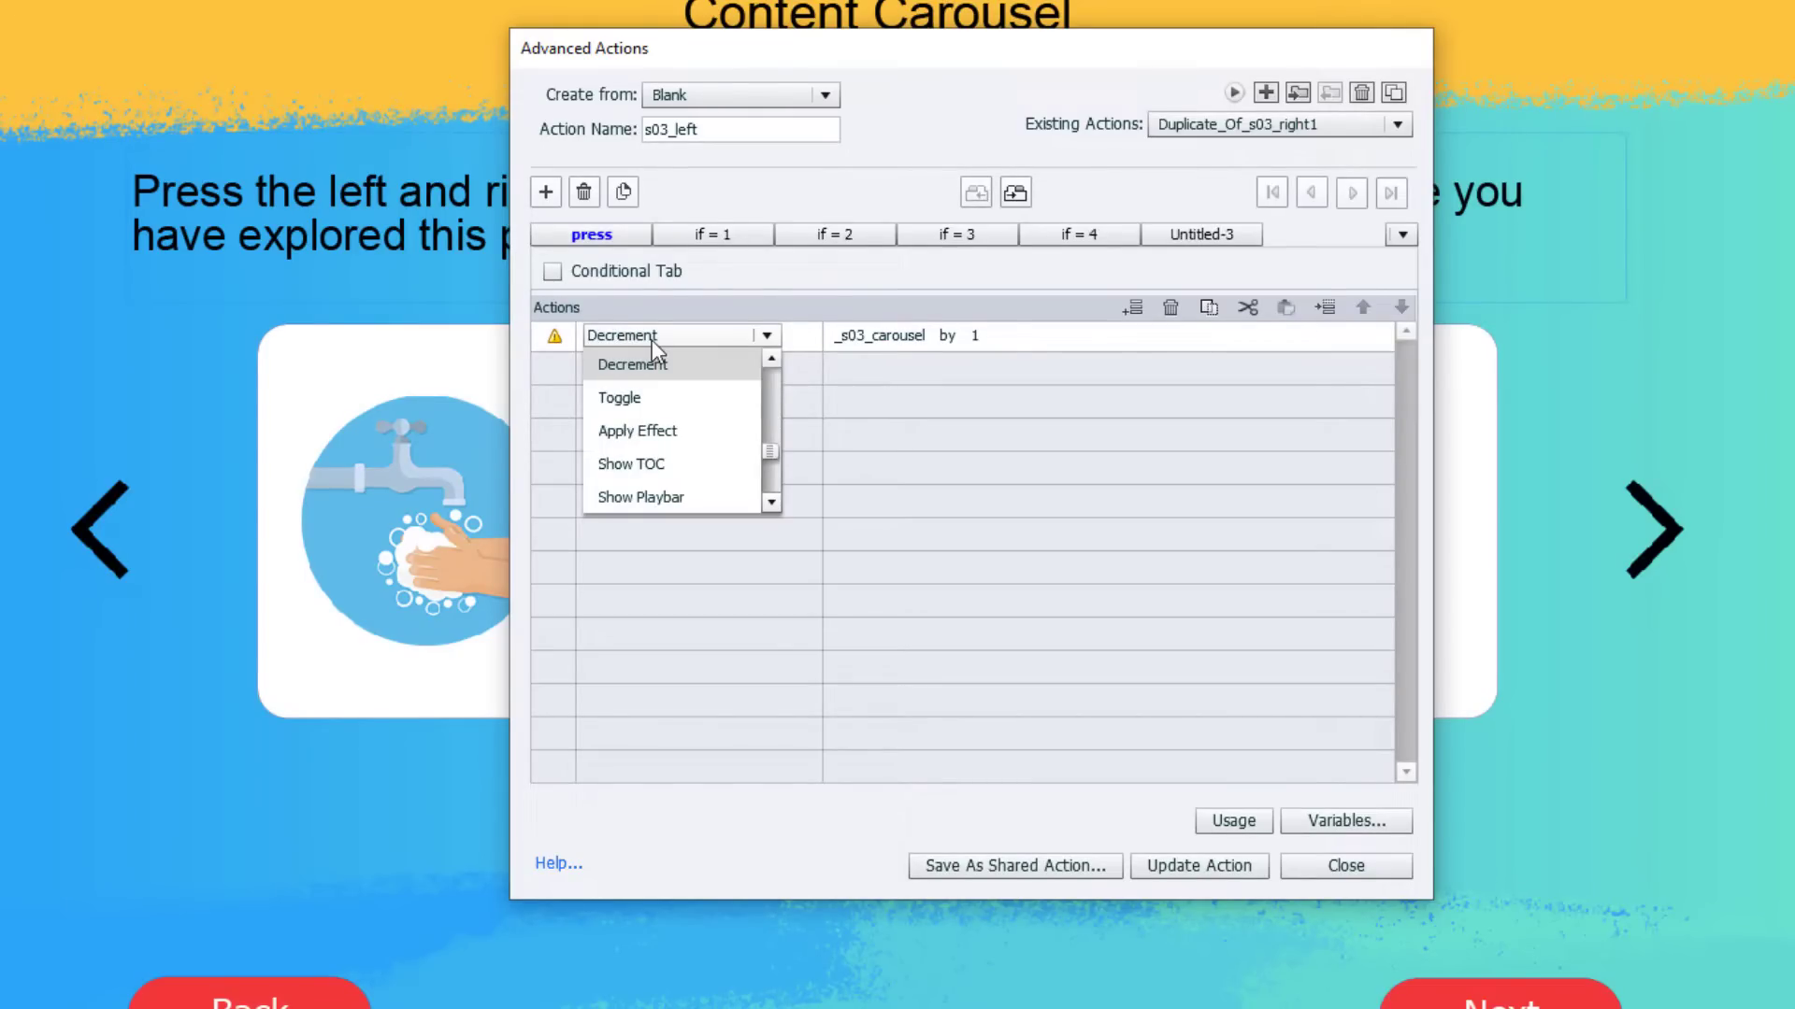
{"action": "key", "text": "Return"}
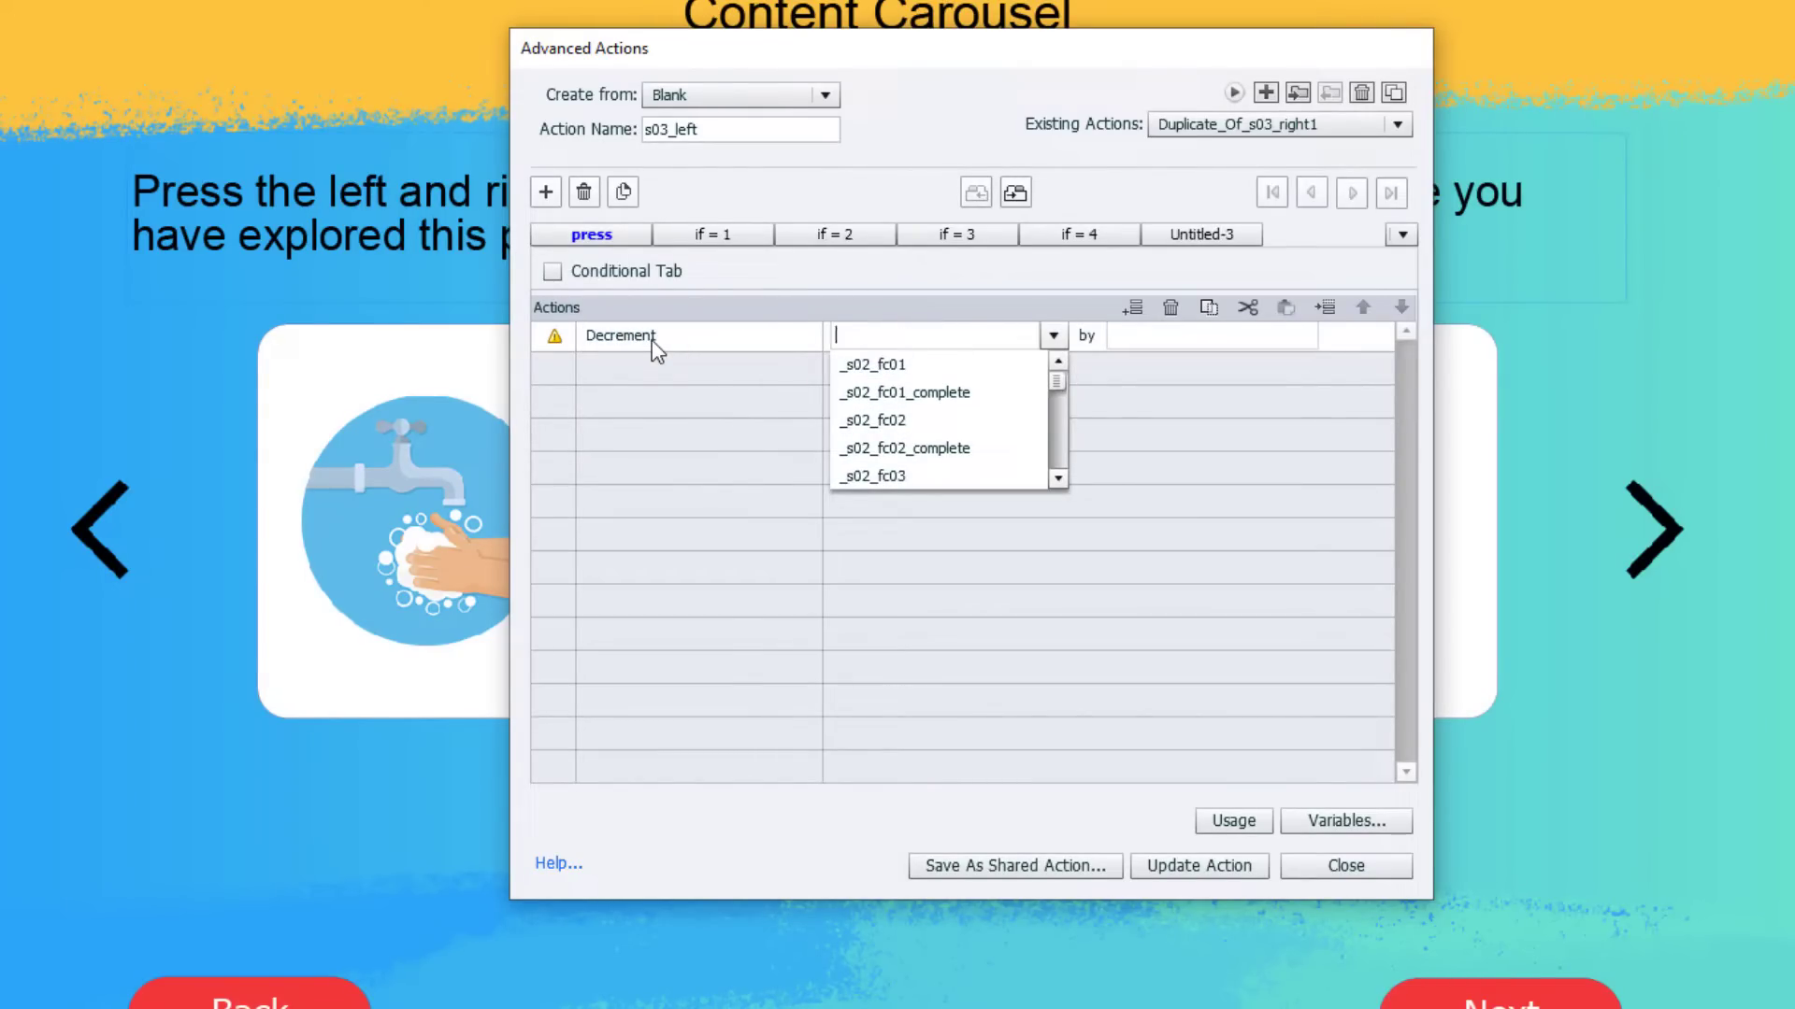
{"action": "type", "text": "_s03"}
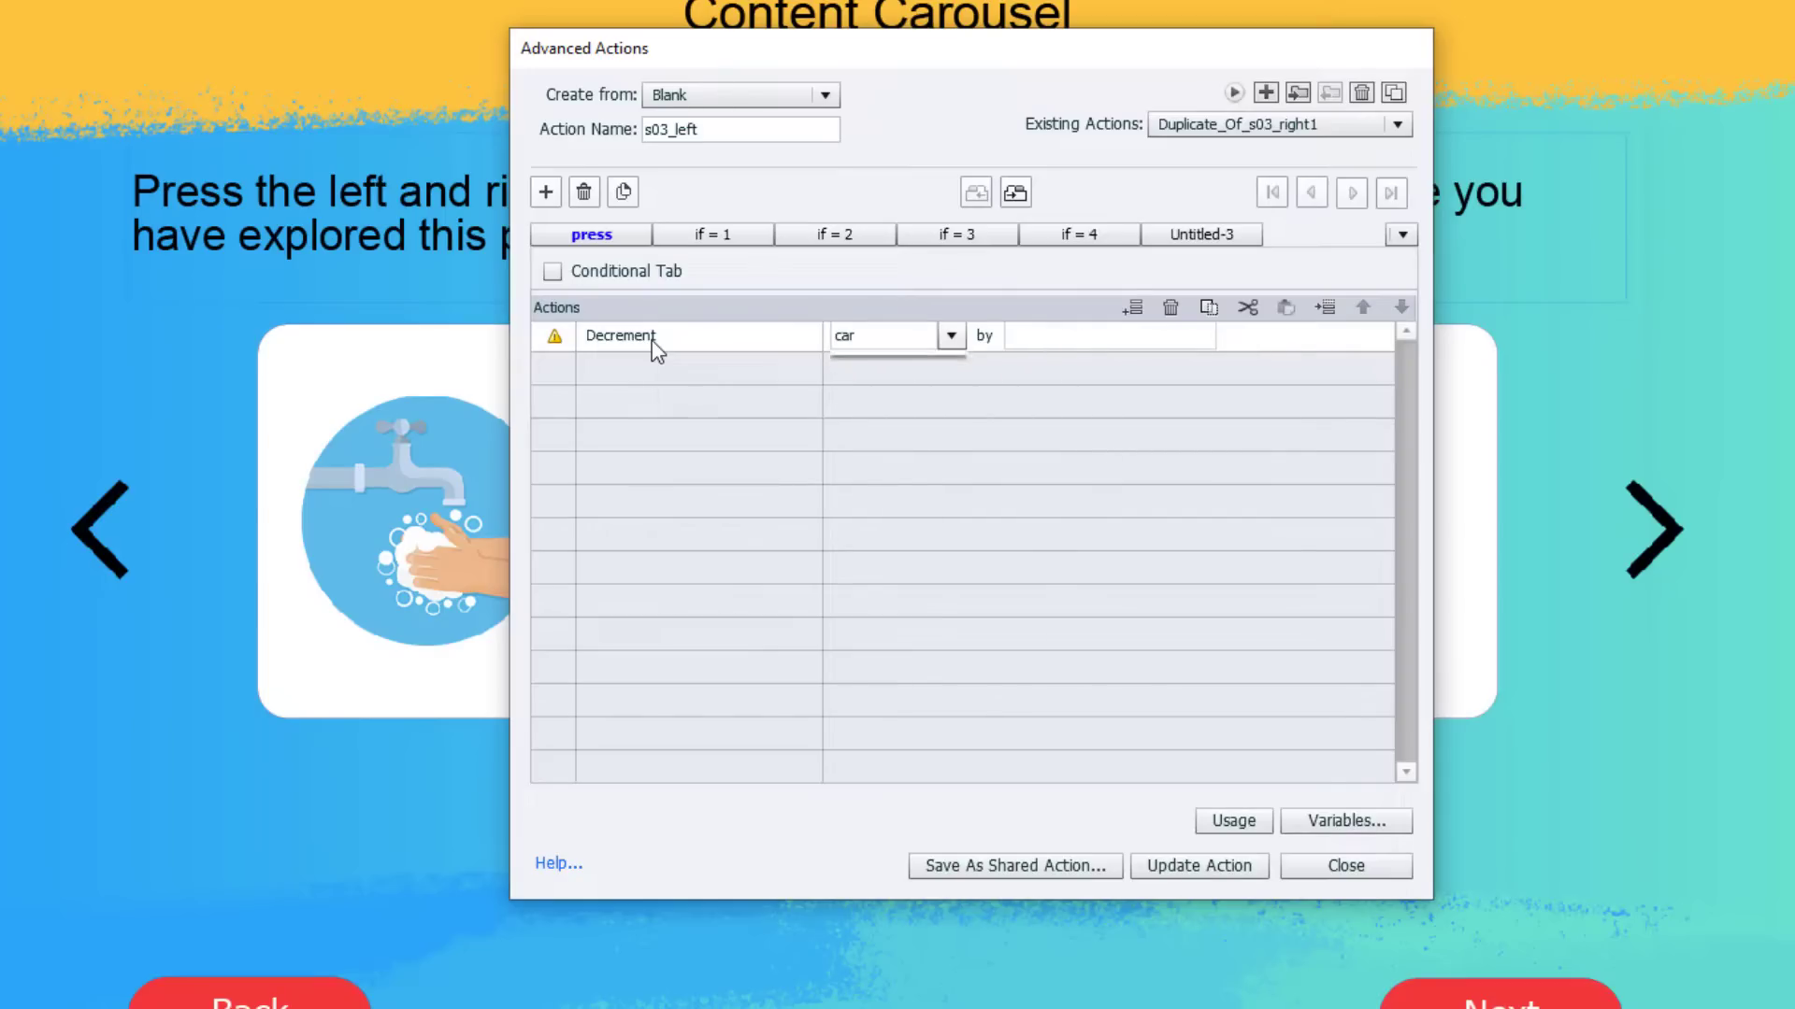
{"action": "key", "text": "Down"}
{"action": "key", "text": "Return"}
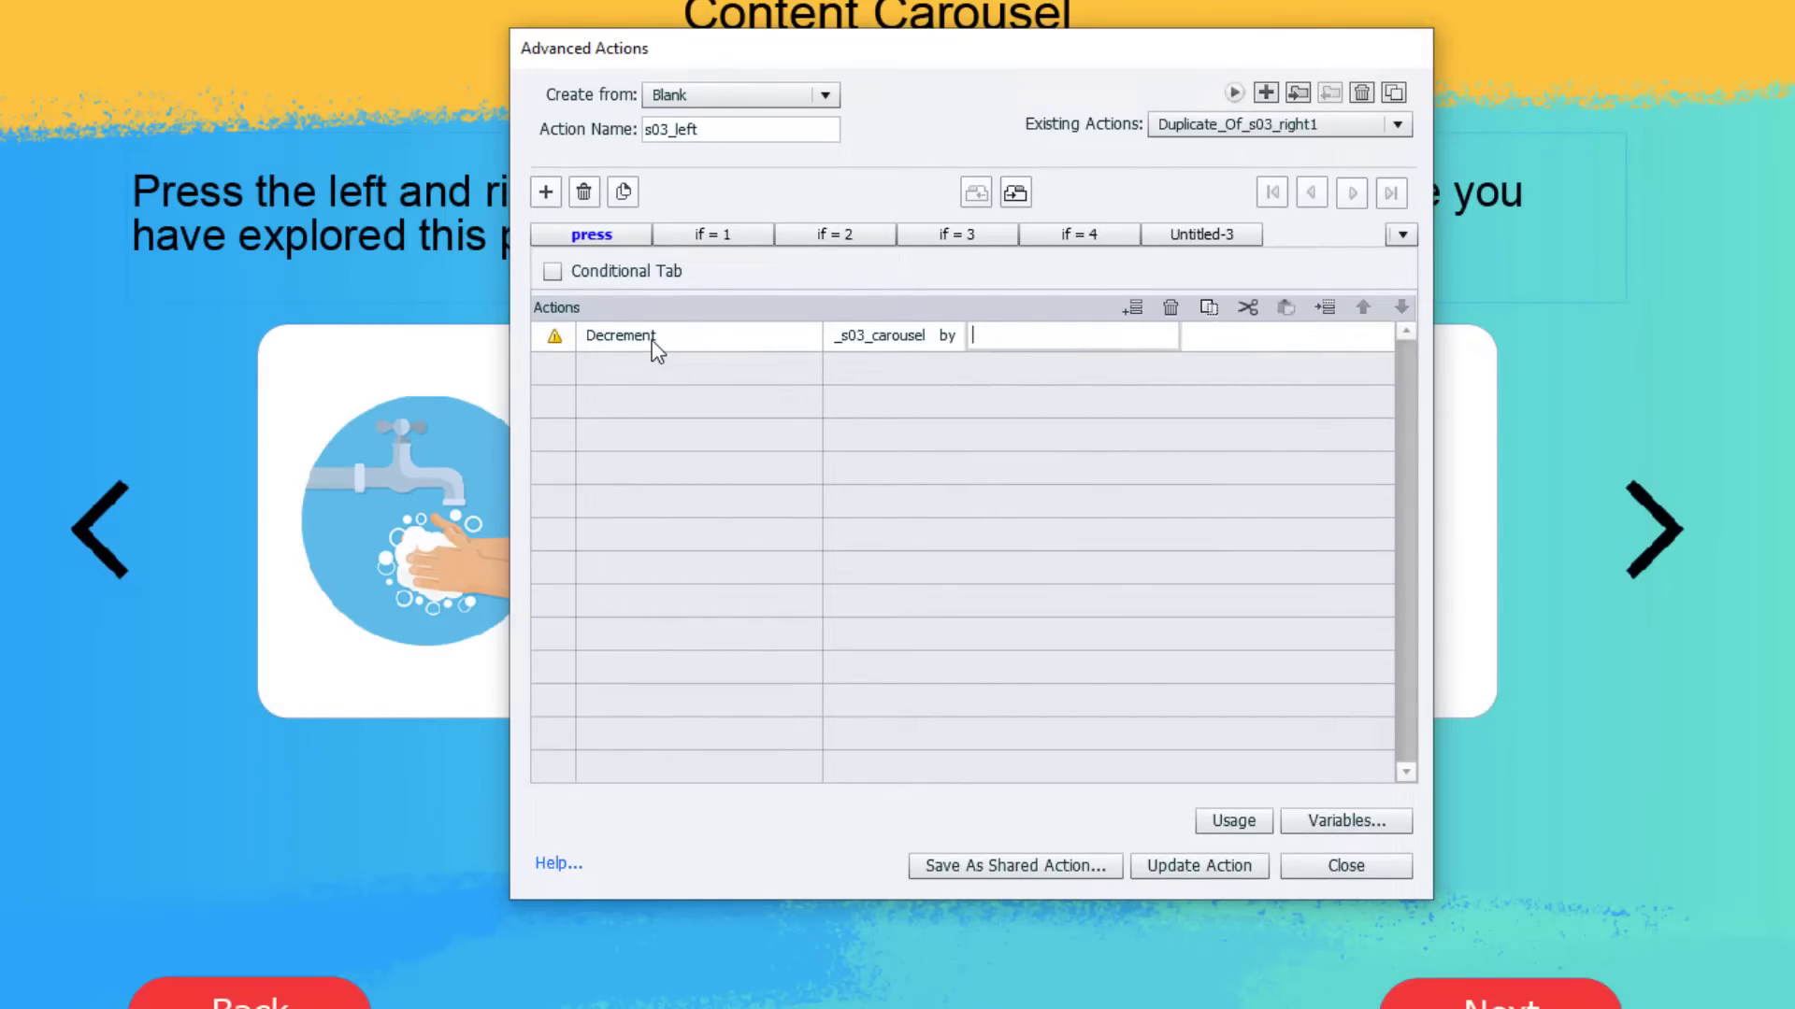
{"action": "type", "text": "1"}
{"action": "key", "text": "Return"}
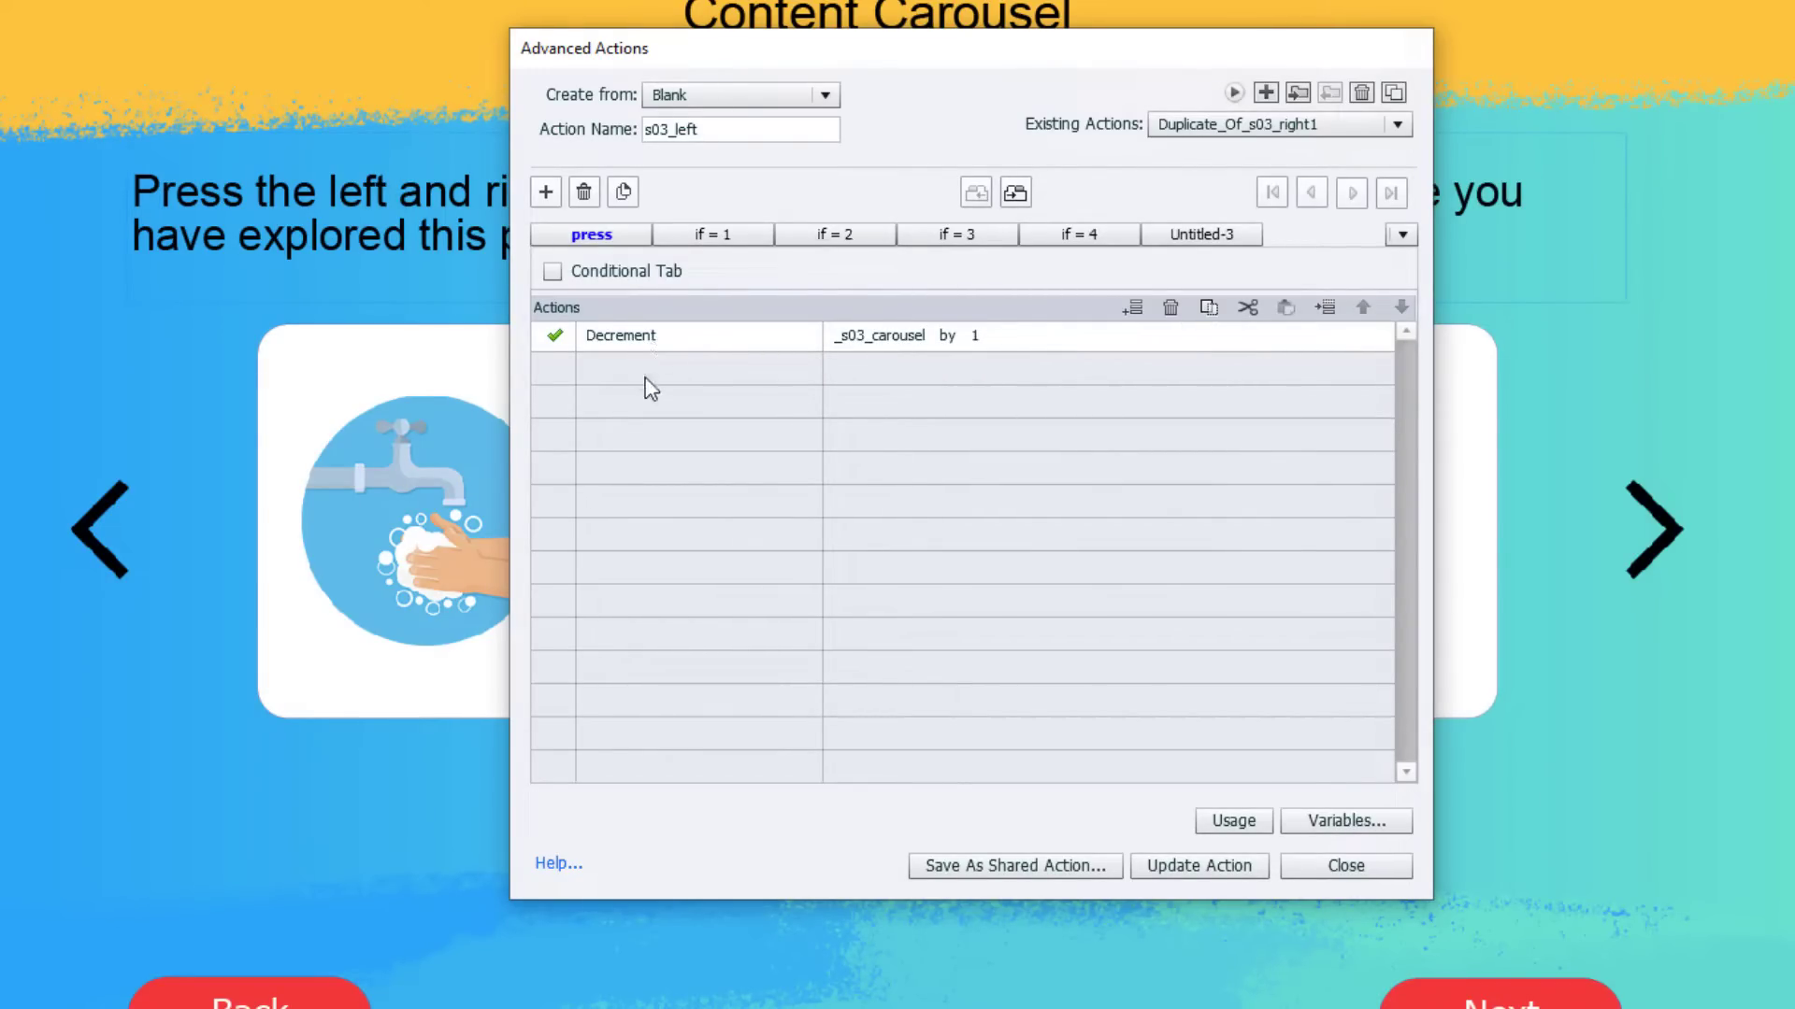
Review the "if = 1" to "if = 4" decisions of s03_left, update the action and close the Advanced Actions dialog.
{"action": "left_click", "coordinate": [709, 234]}
{"action": "left_click", "coordinate": [844, 233]}
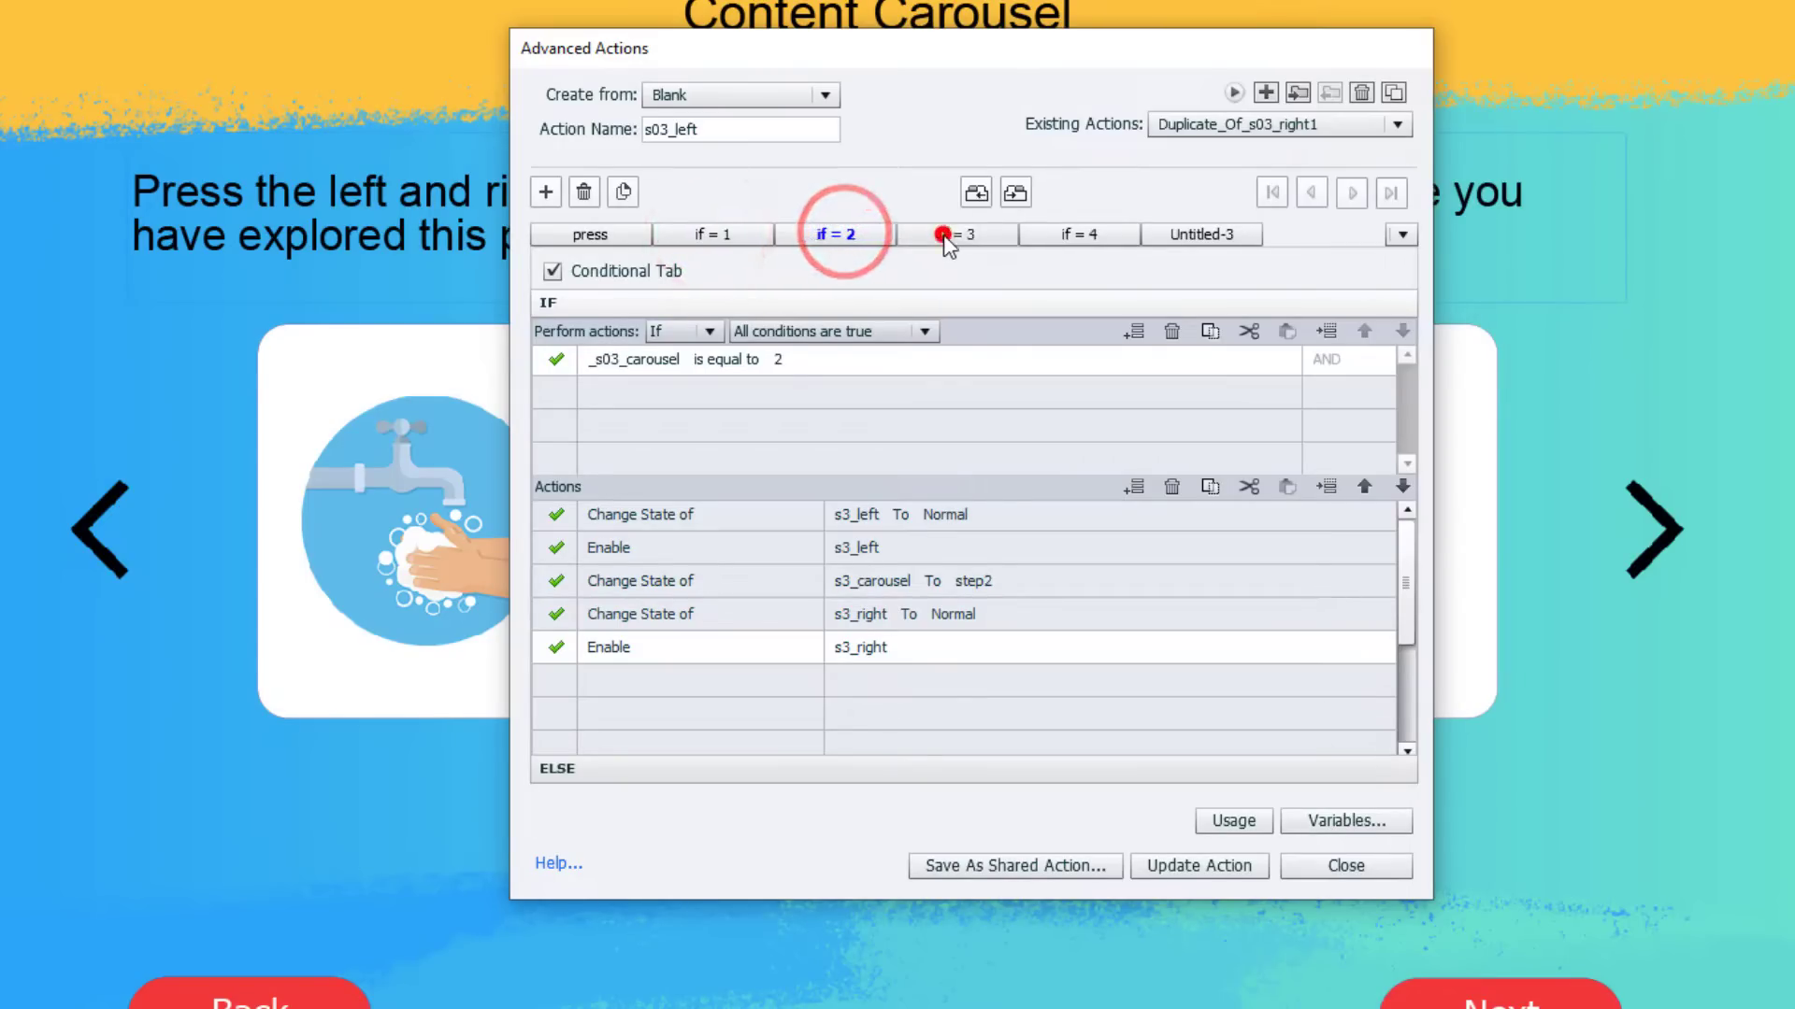
{"action": "left_click", "coordinate": [944, 233]}
{"action": "left_click", "coordinate": [1074, 234]}
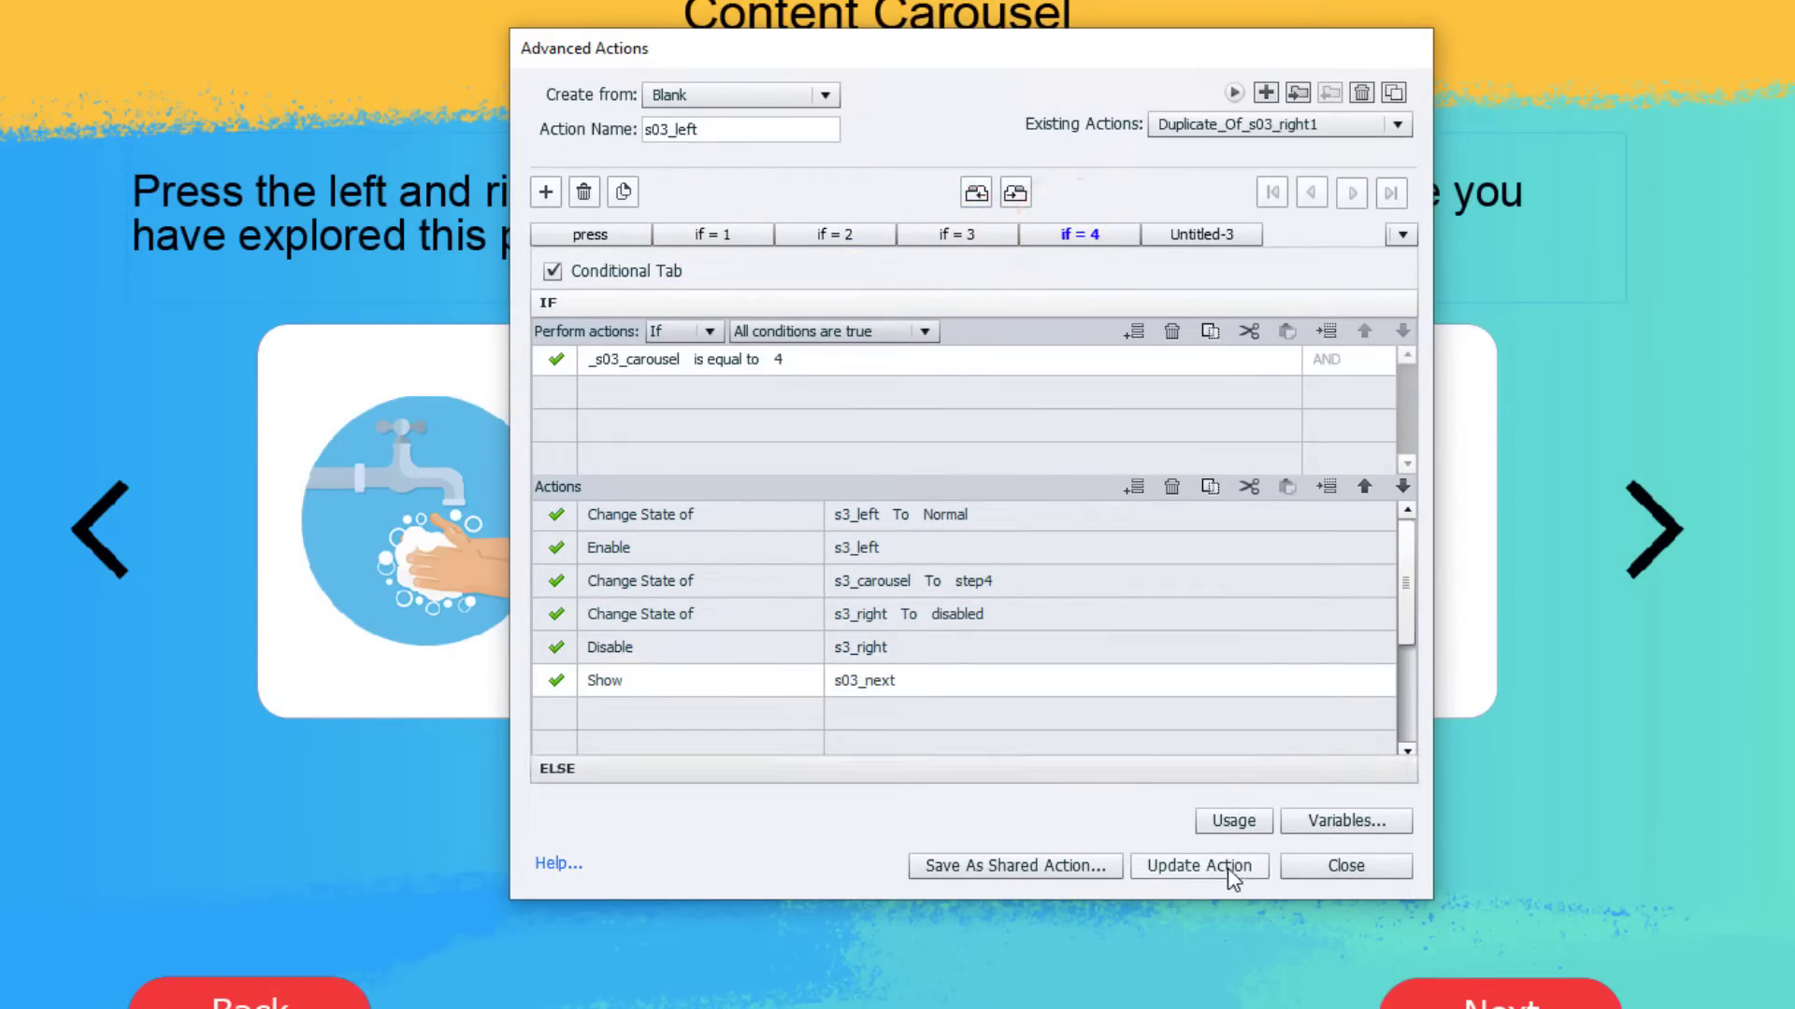
{"action": "left_click", "coordinate": [1199, 865]}
{"action": "left_click", "coordinate": [1017, 522]}
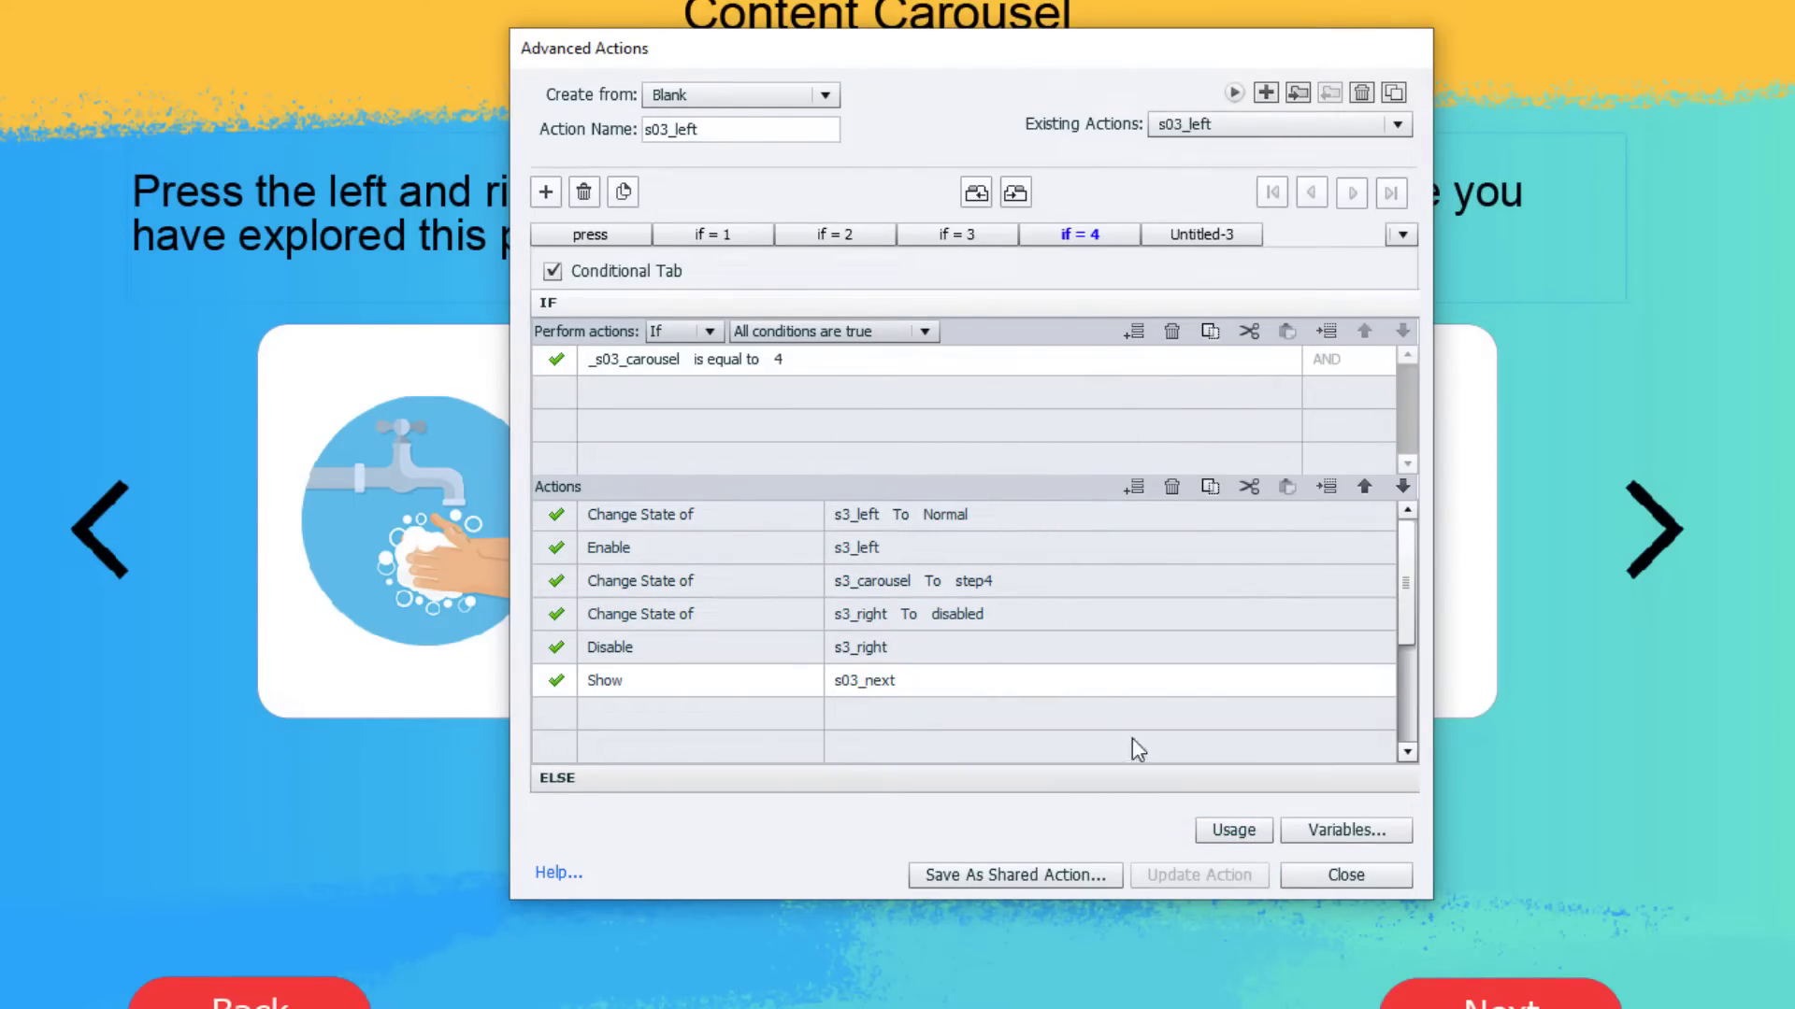
{"action": "left_click", "coordinate": [1378, 883]}
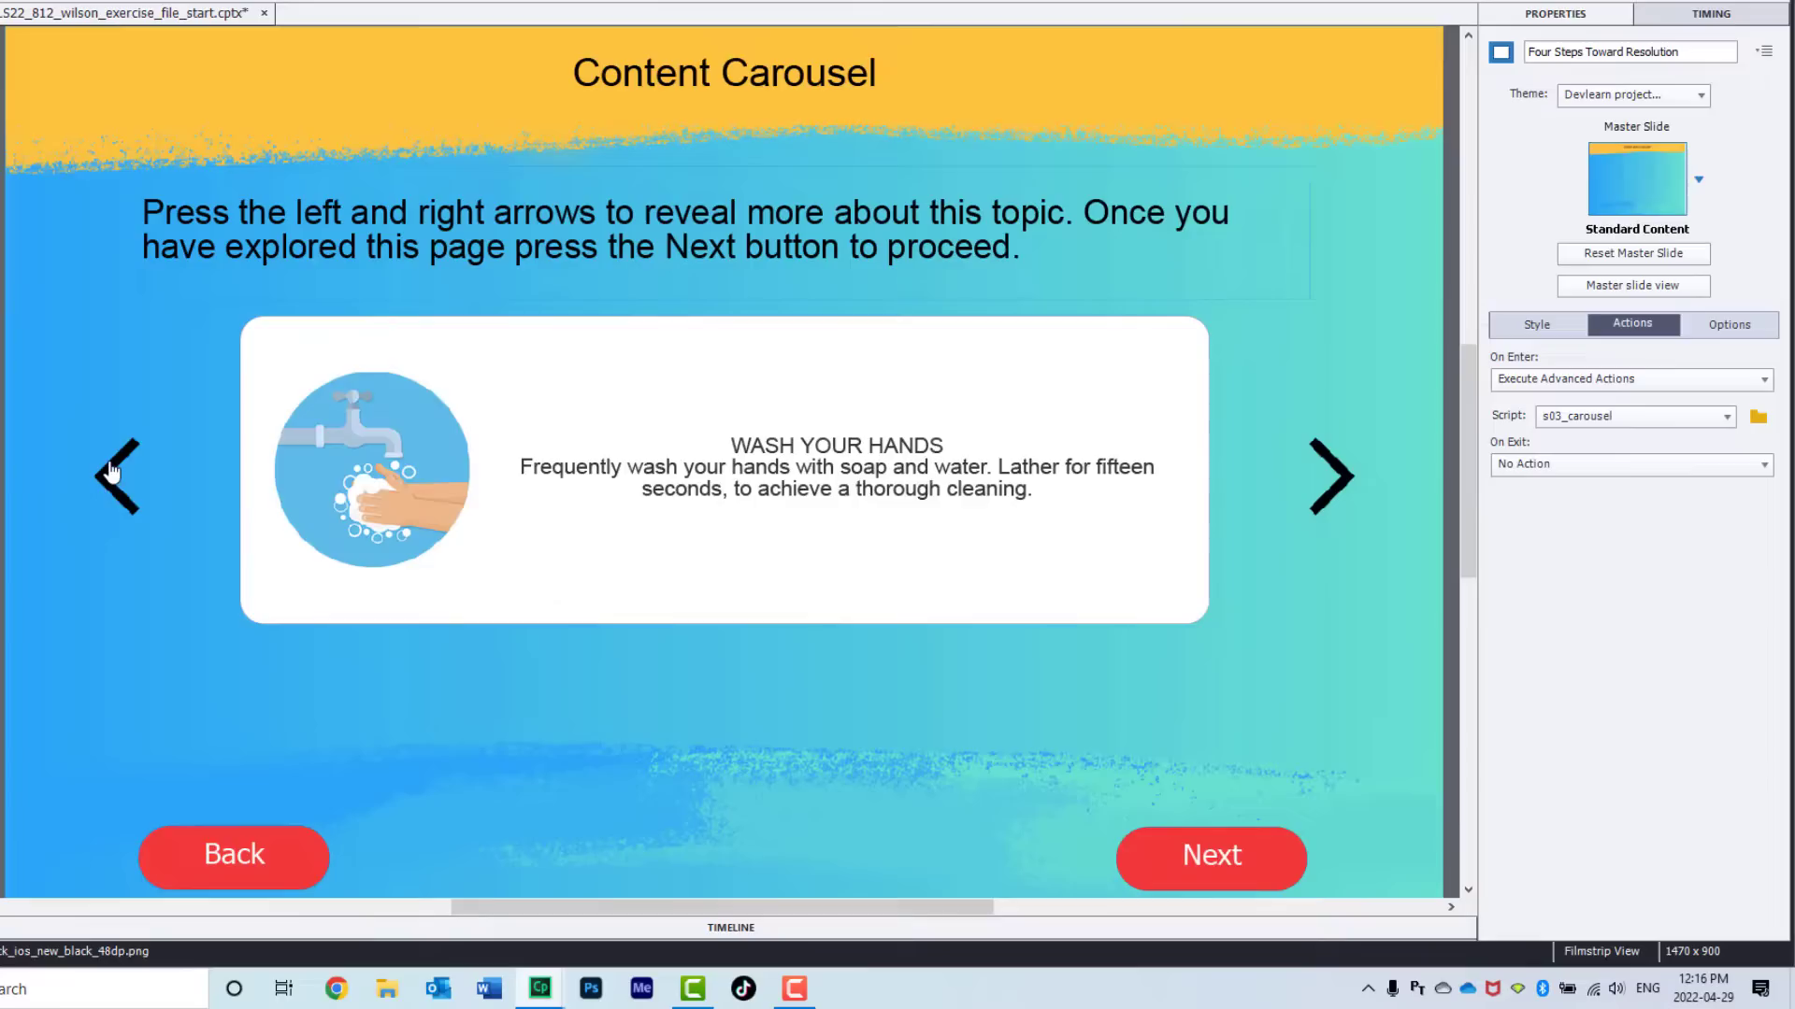
Set the s3_left arrow's On Success action to Execute Advanced Actions with the s03_left script.
{"action": "left_click", "coordinate": [110, 472]}
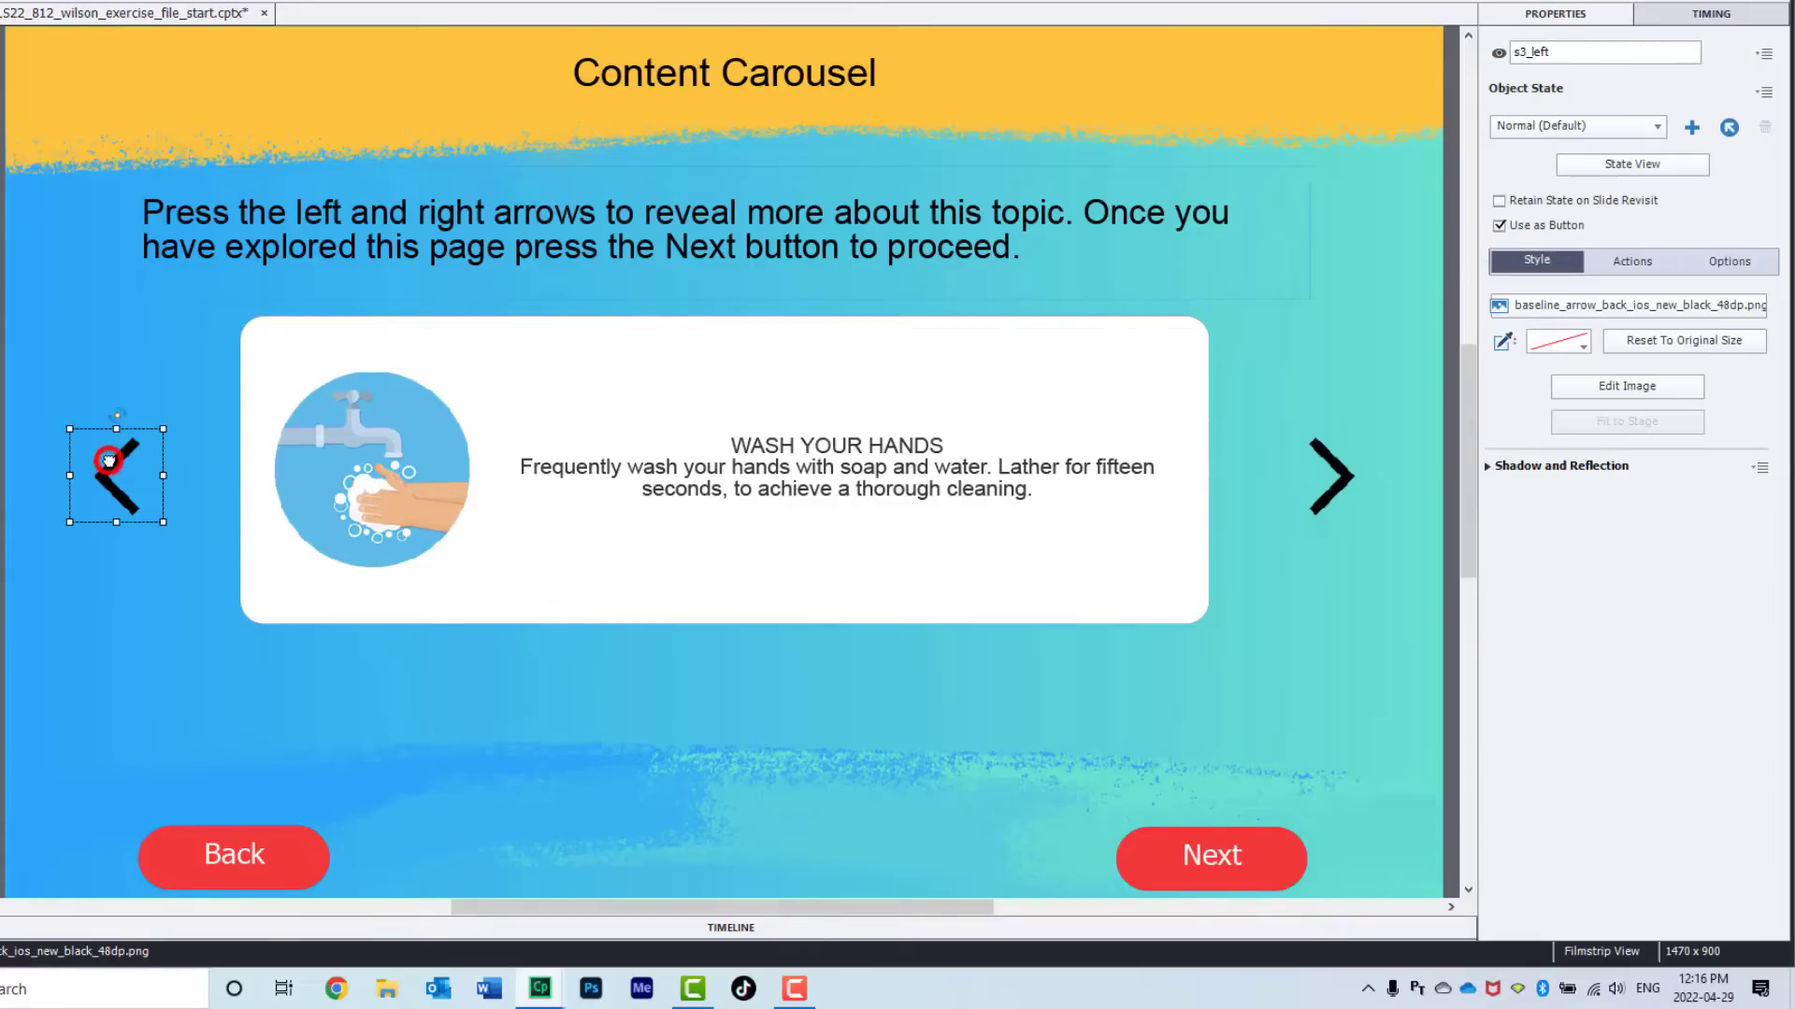
{"action": "left_click", "coordinate": [1629, 263]}
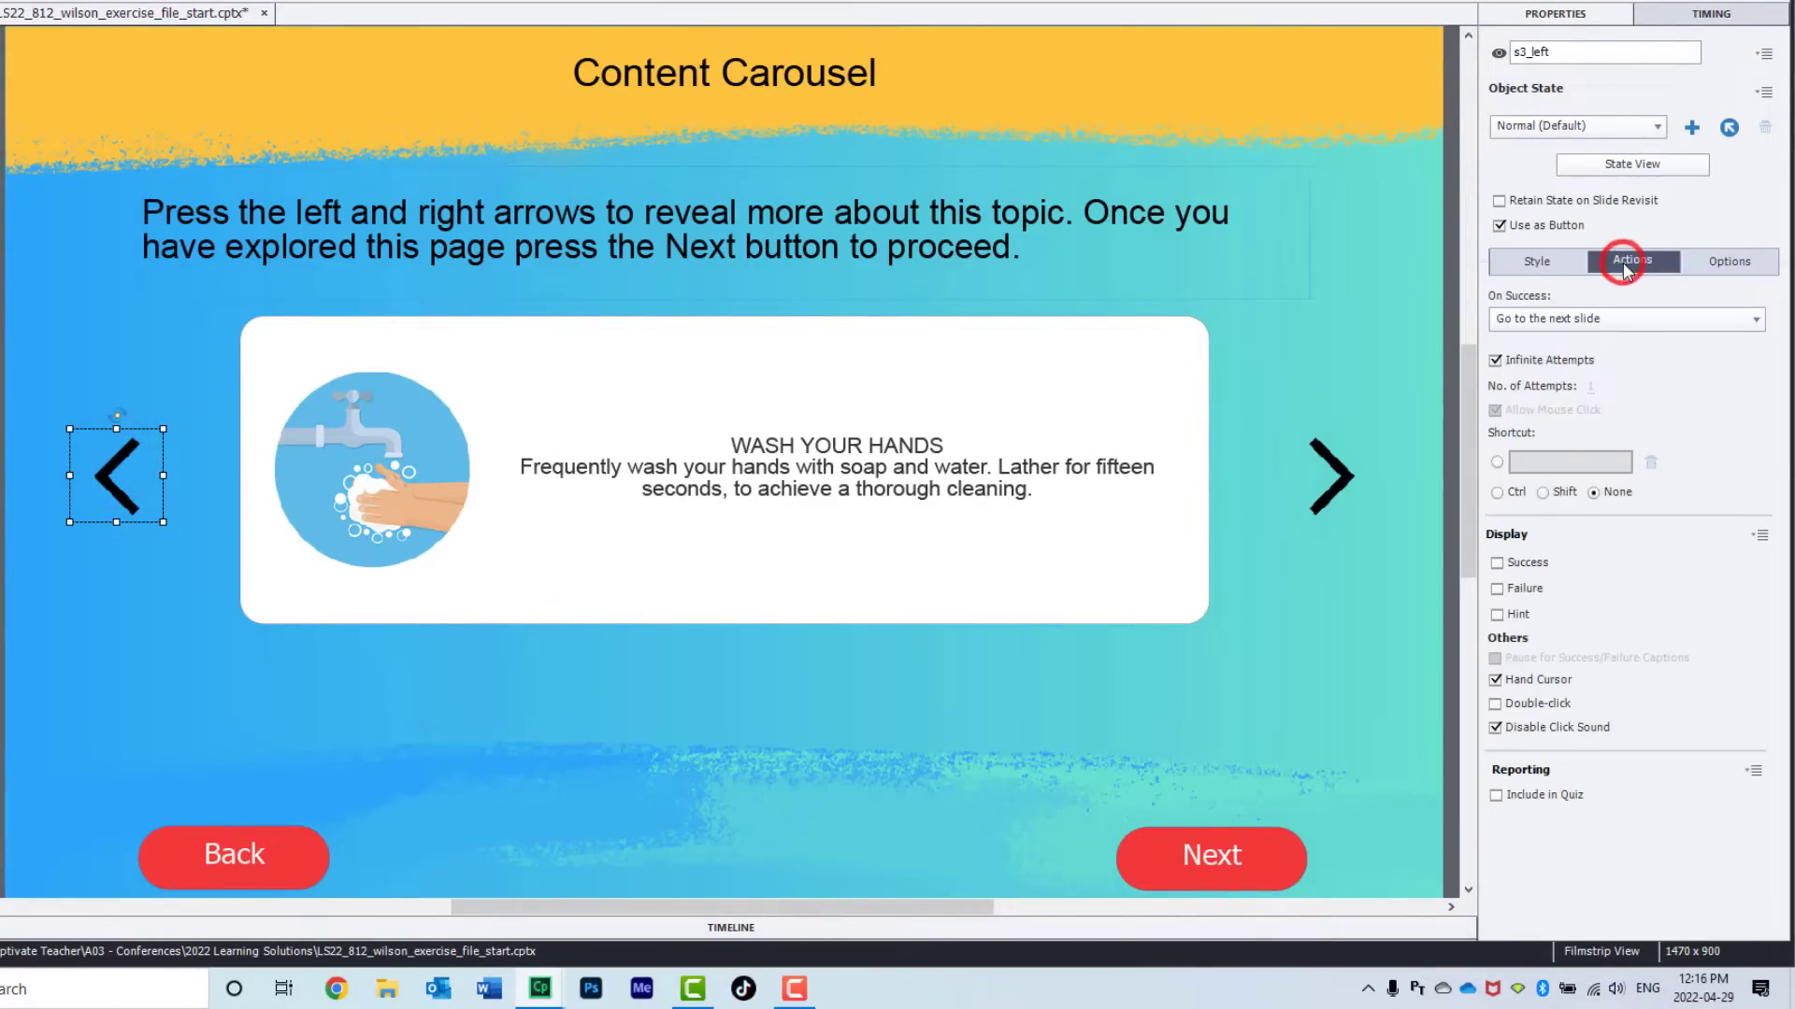
{"action": "left_click", "coordinate": [1629, 320]}
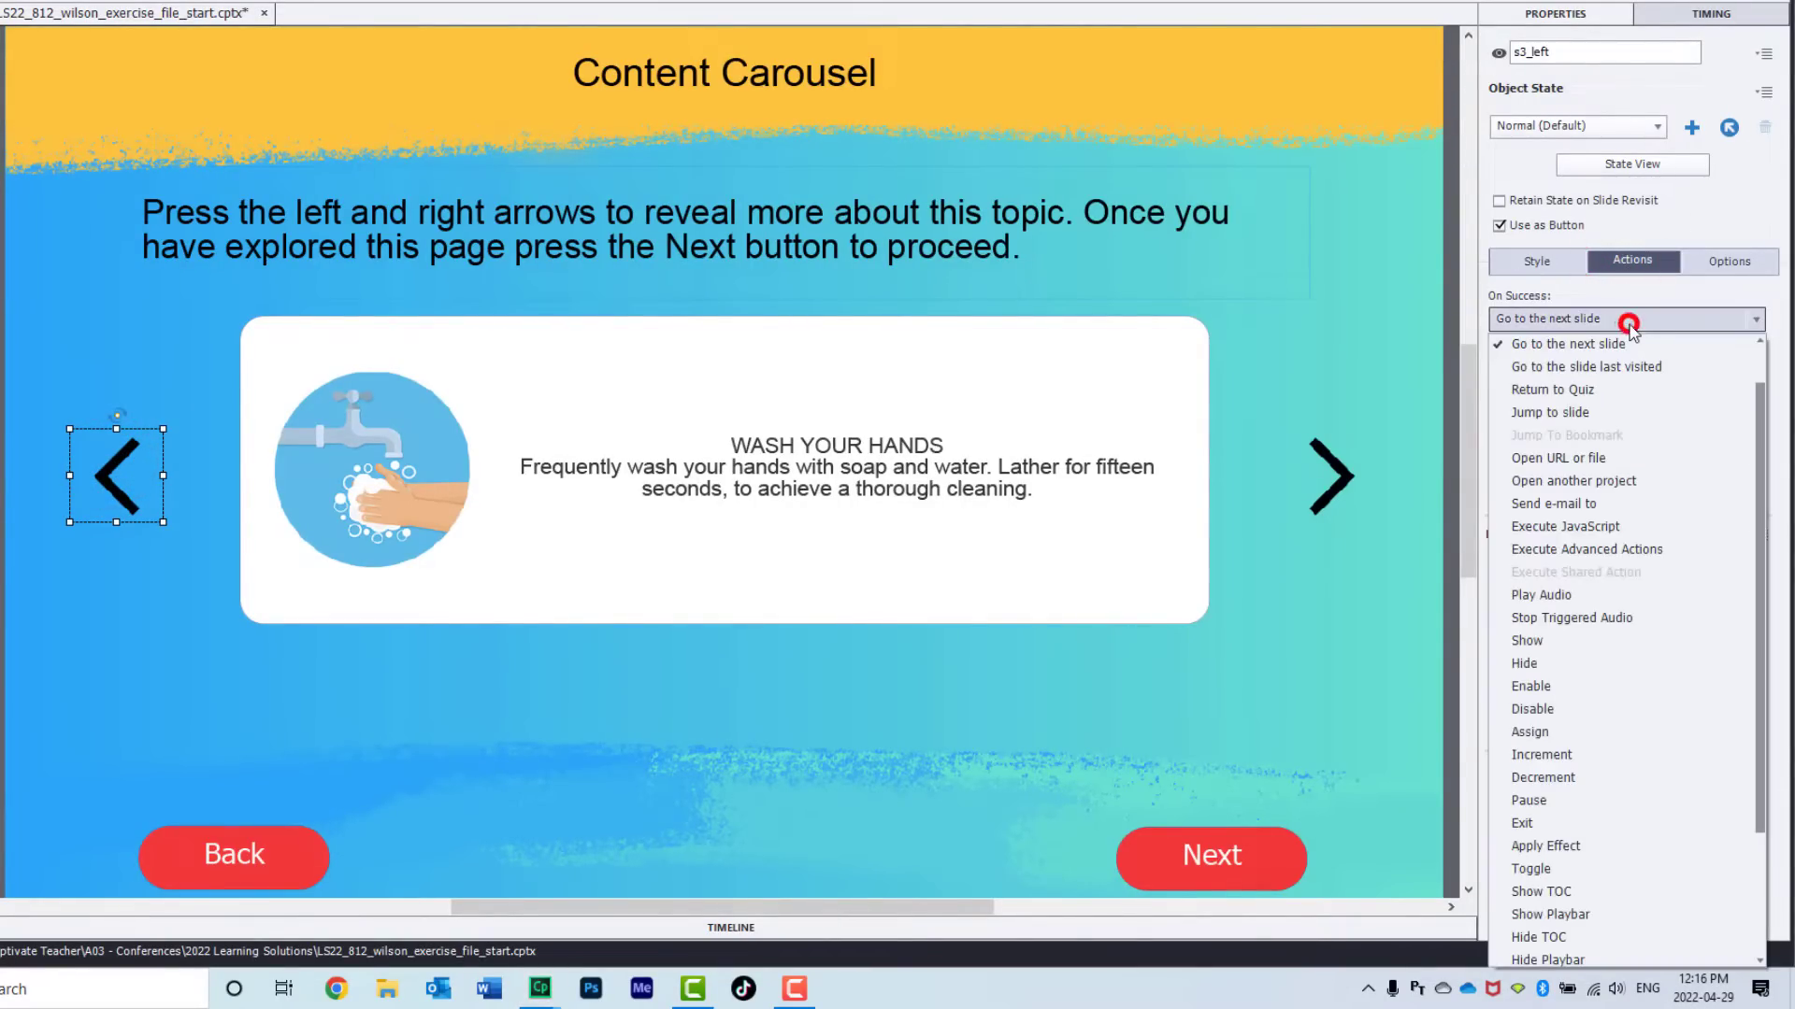
{"action": "left_click", "coordinate": [1638, 549]}
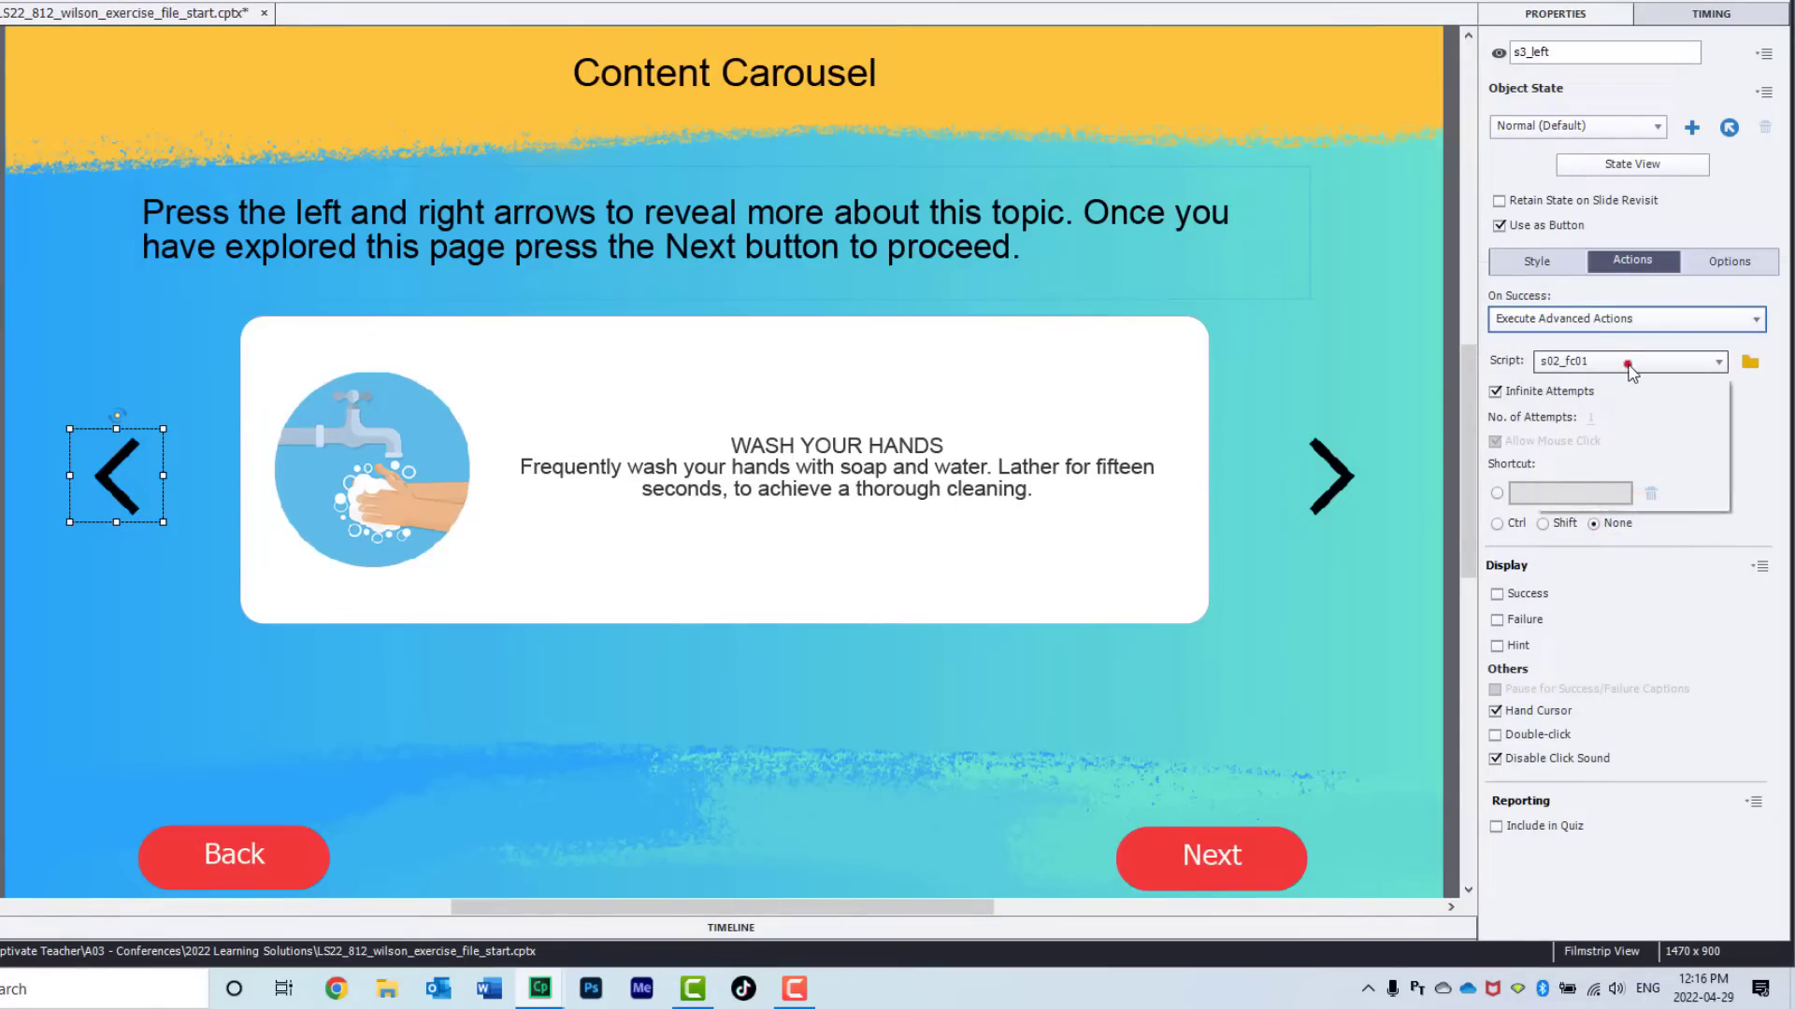
{"action": "left_click", "coordinate": [1626, 360]}
{"action": "left_click", "coordinate": [1622, 484]}
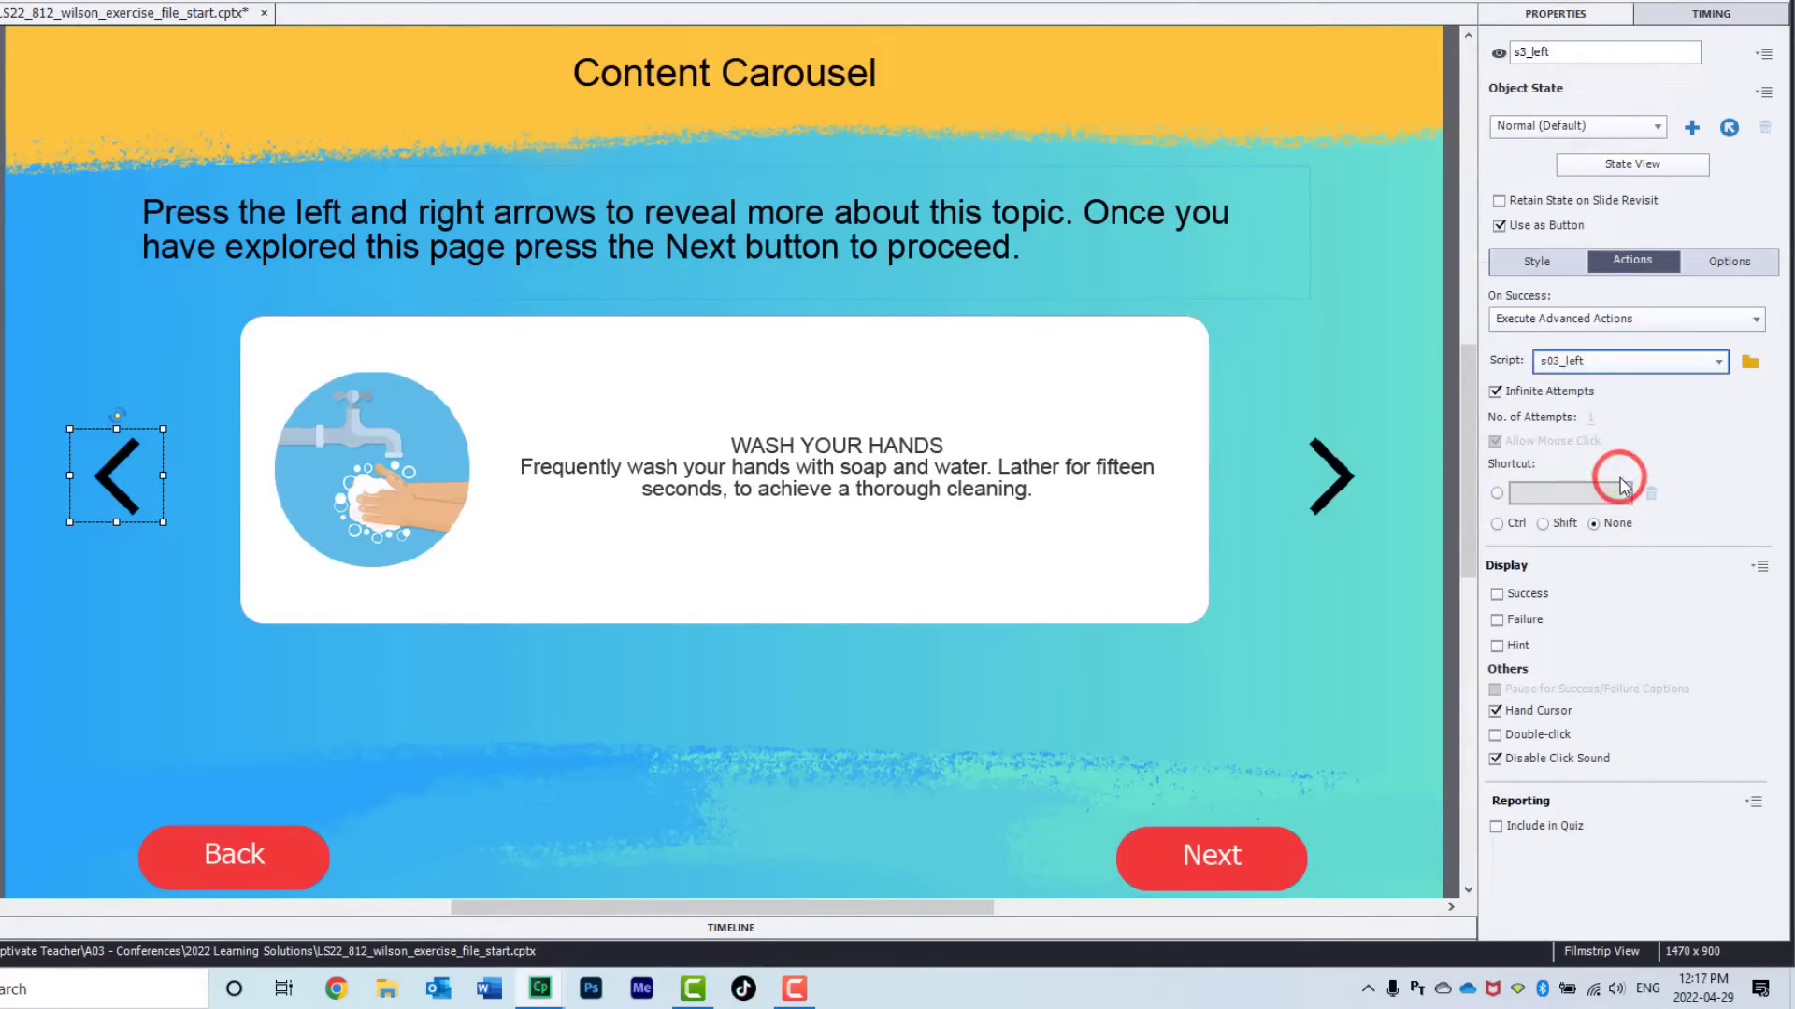
Set the s3_right arrow's On Success action to Execute Advanced Actions with the s03_right script.
{"action": "left_click", "coordinate": [1320, 482]}
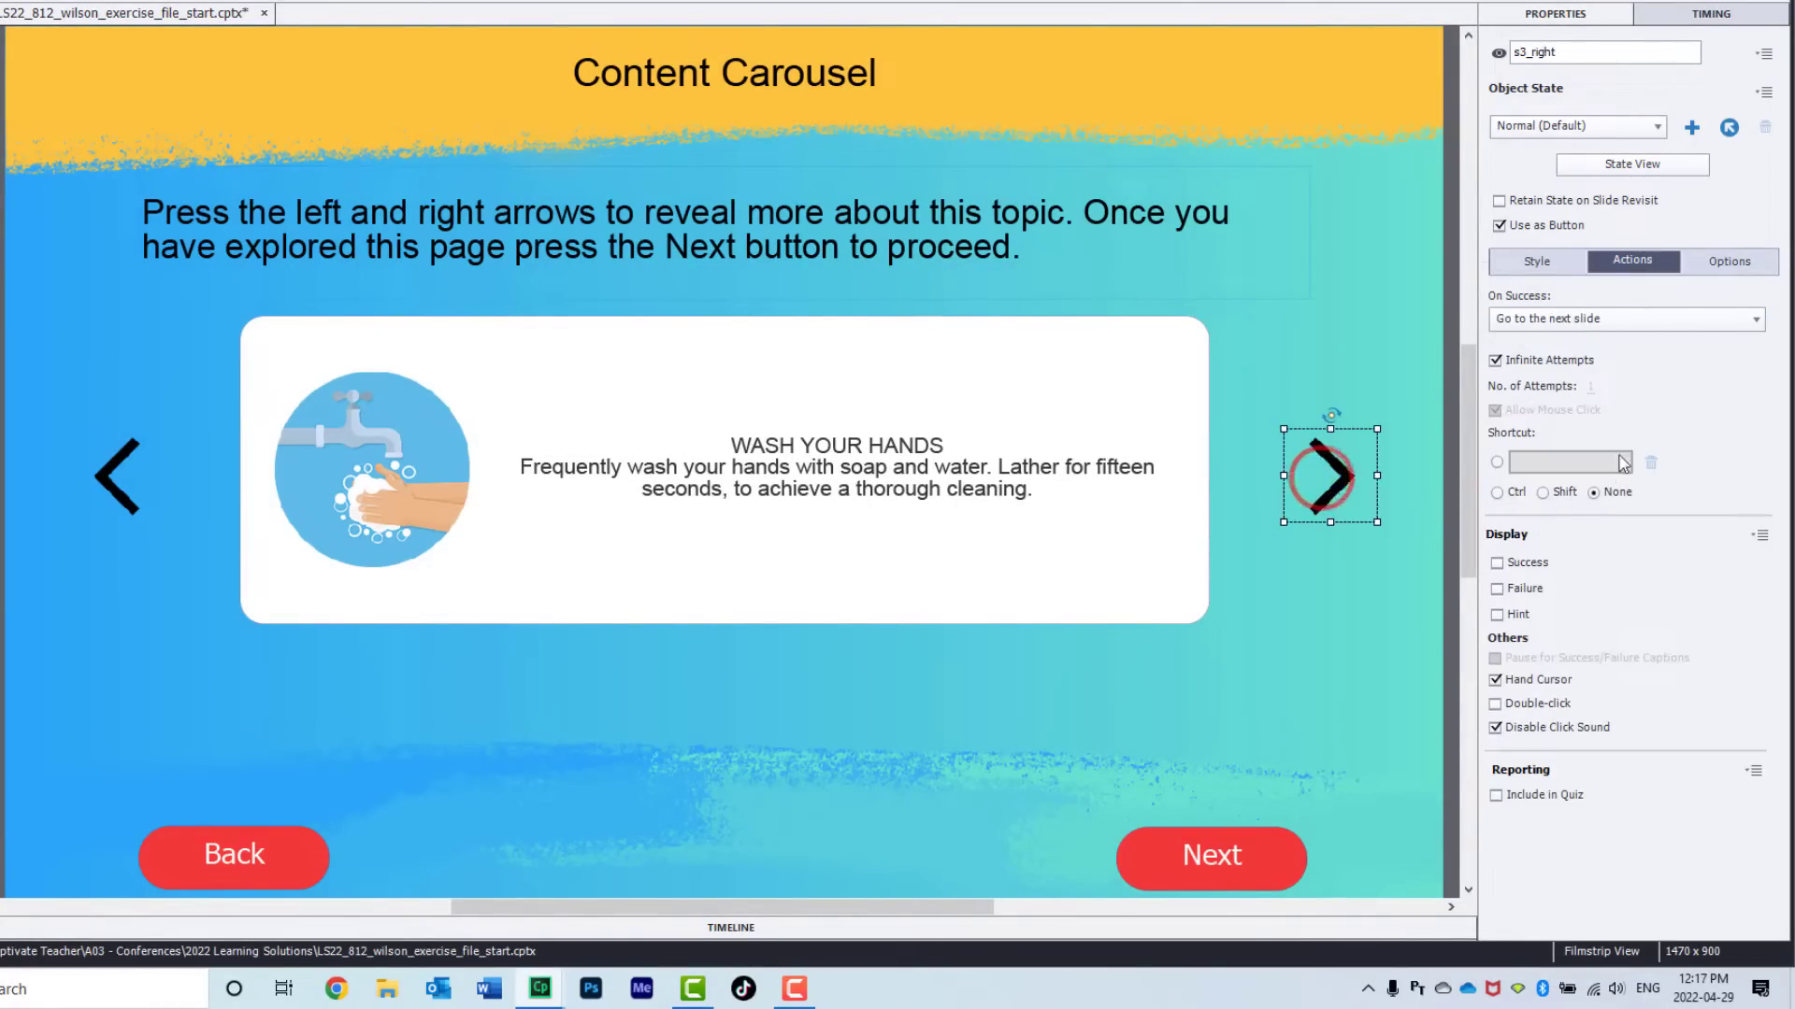
{"action": "left_click", "coordinate": [1627, 317]}
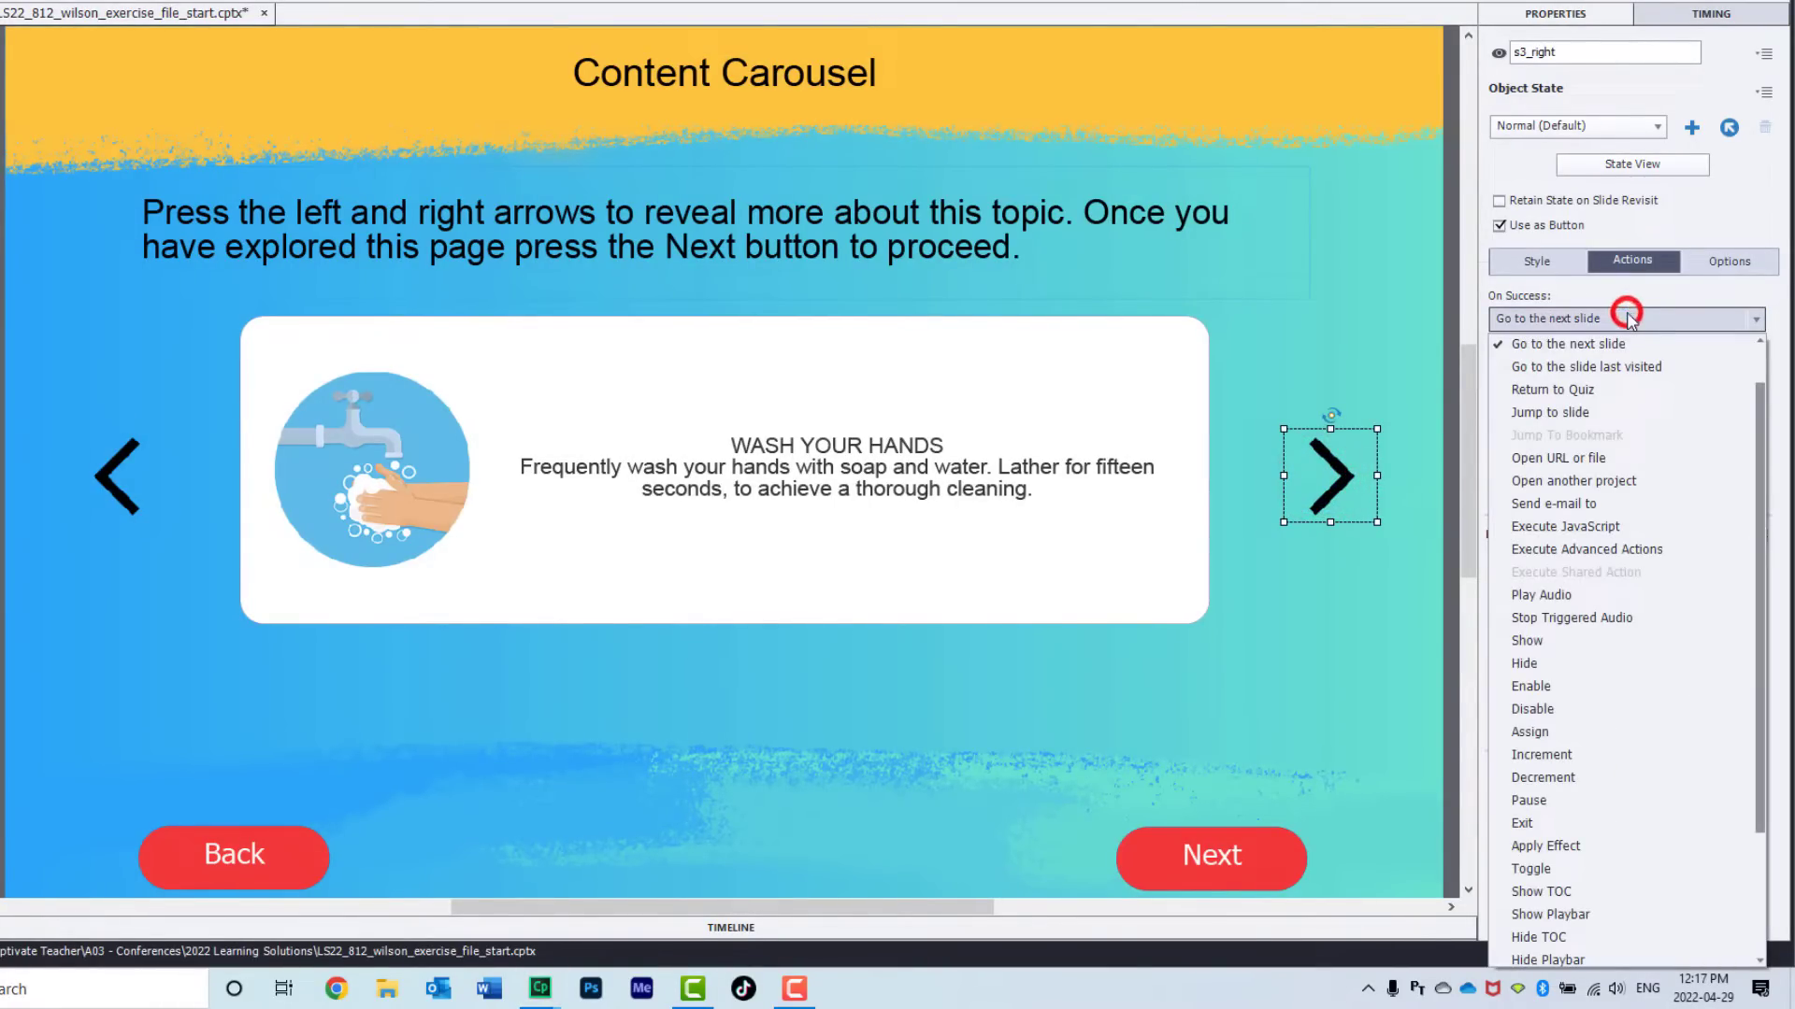
{"action": "left_click", "coordinate": [1645, 548]}
{"action": "left_click", "coordinate": [1620, 365]}
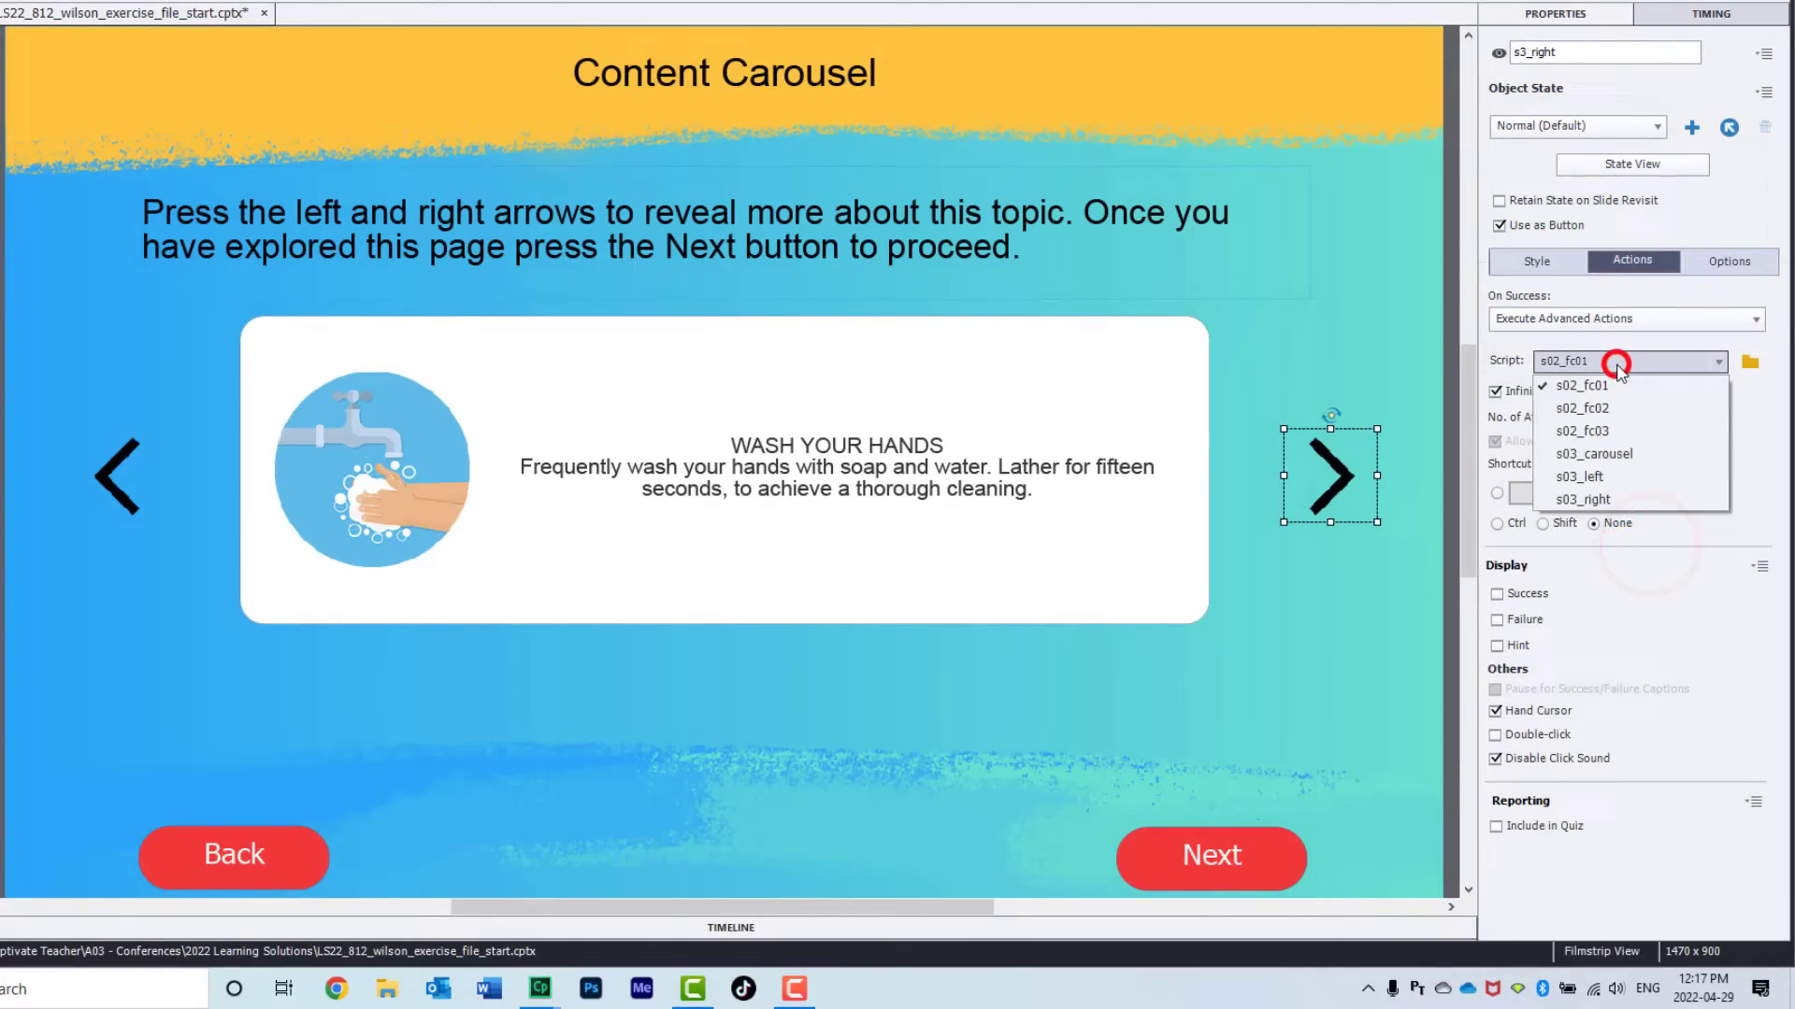
{"action": "left_click", "coordinate": [1622, 500]}
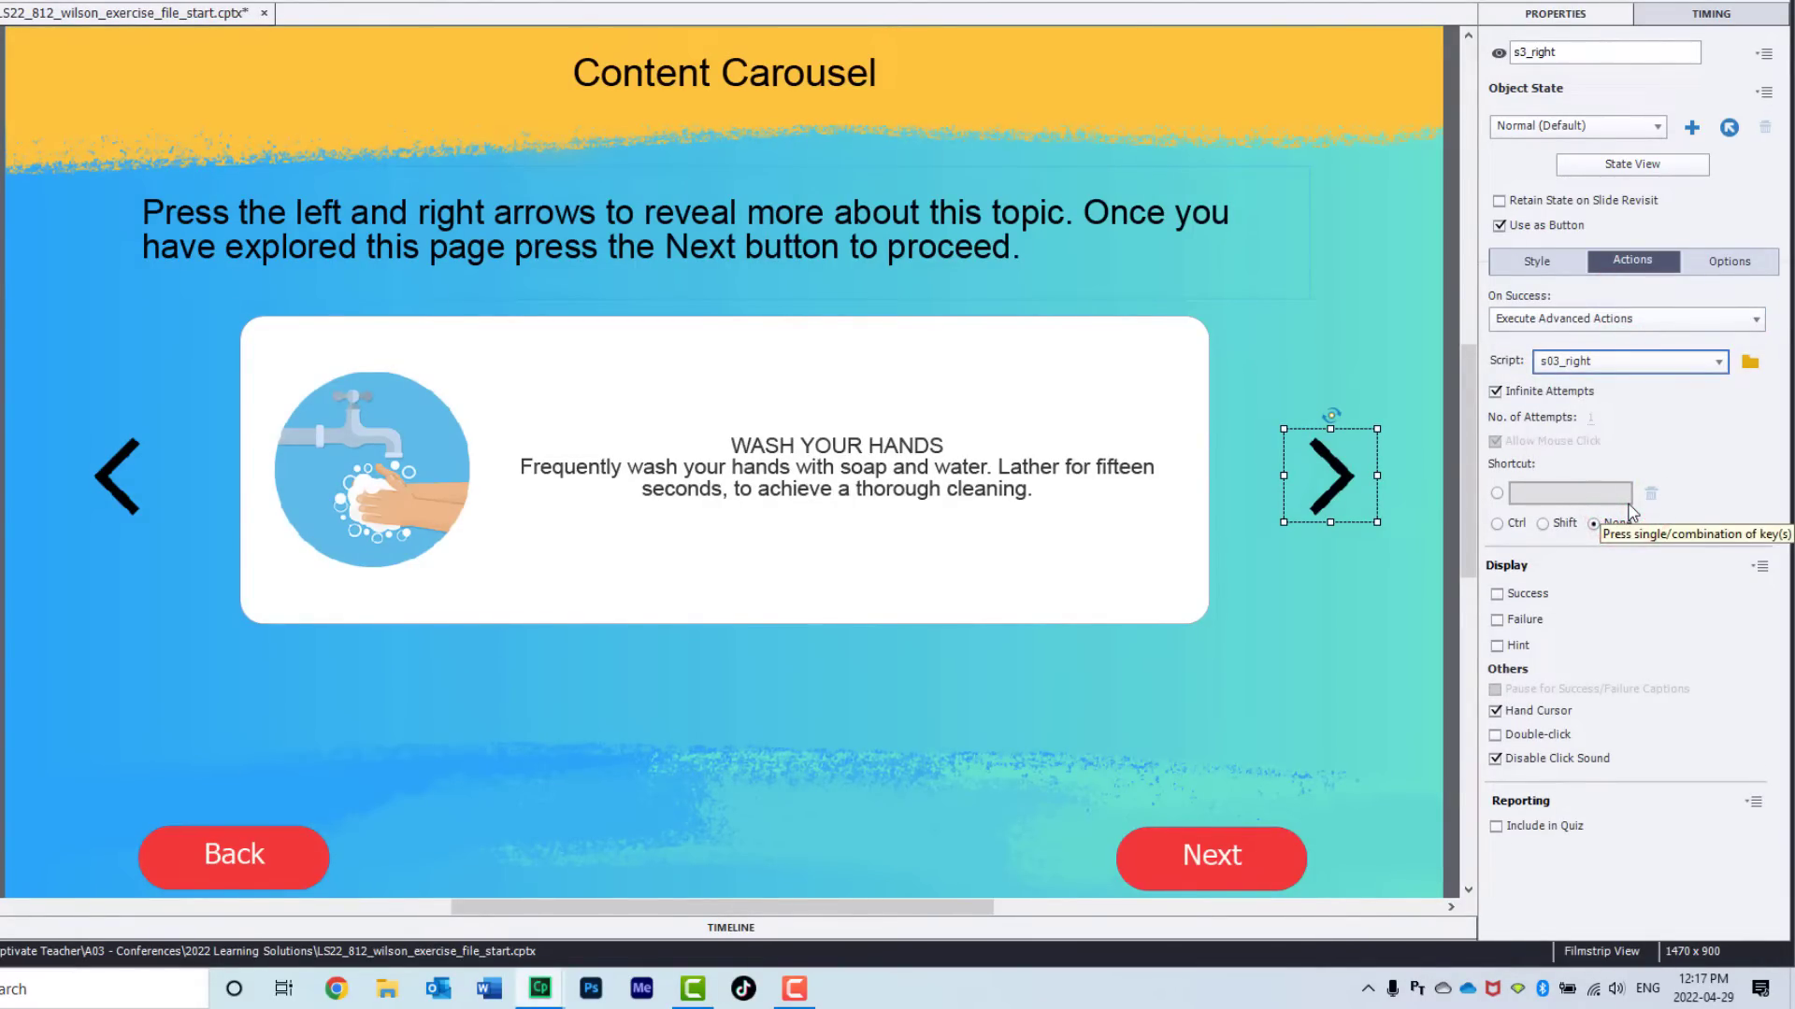
Launch a preview of the project to test the Content Carousel slide.
{"action": "left_click", "coordinate": [1256, 840]}
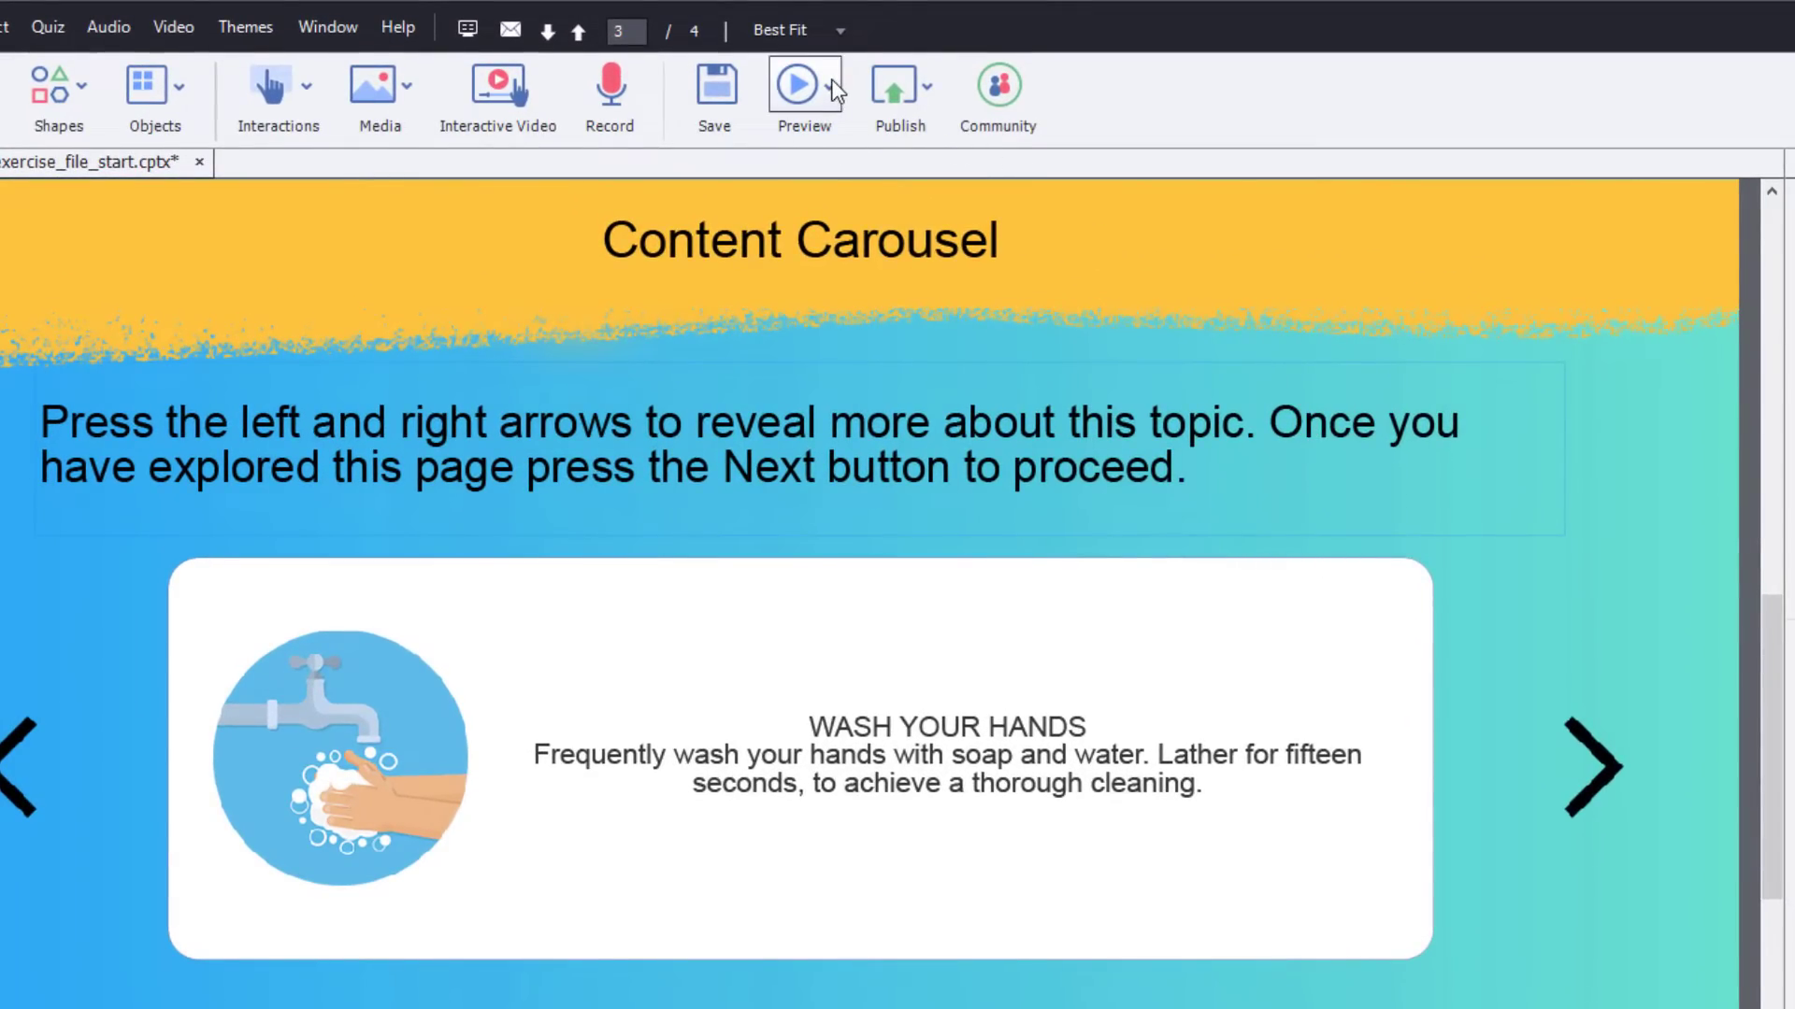
{"action": "left_click", "coordinate": [831, 79]}
{"action": "left_click", "coordinate": [841, 161]}
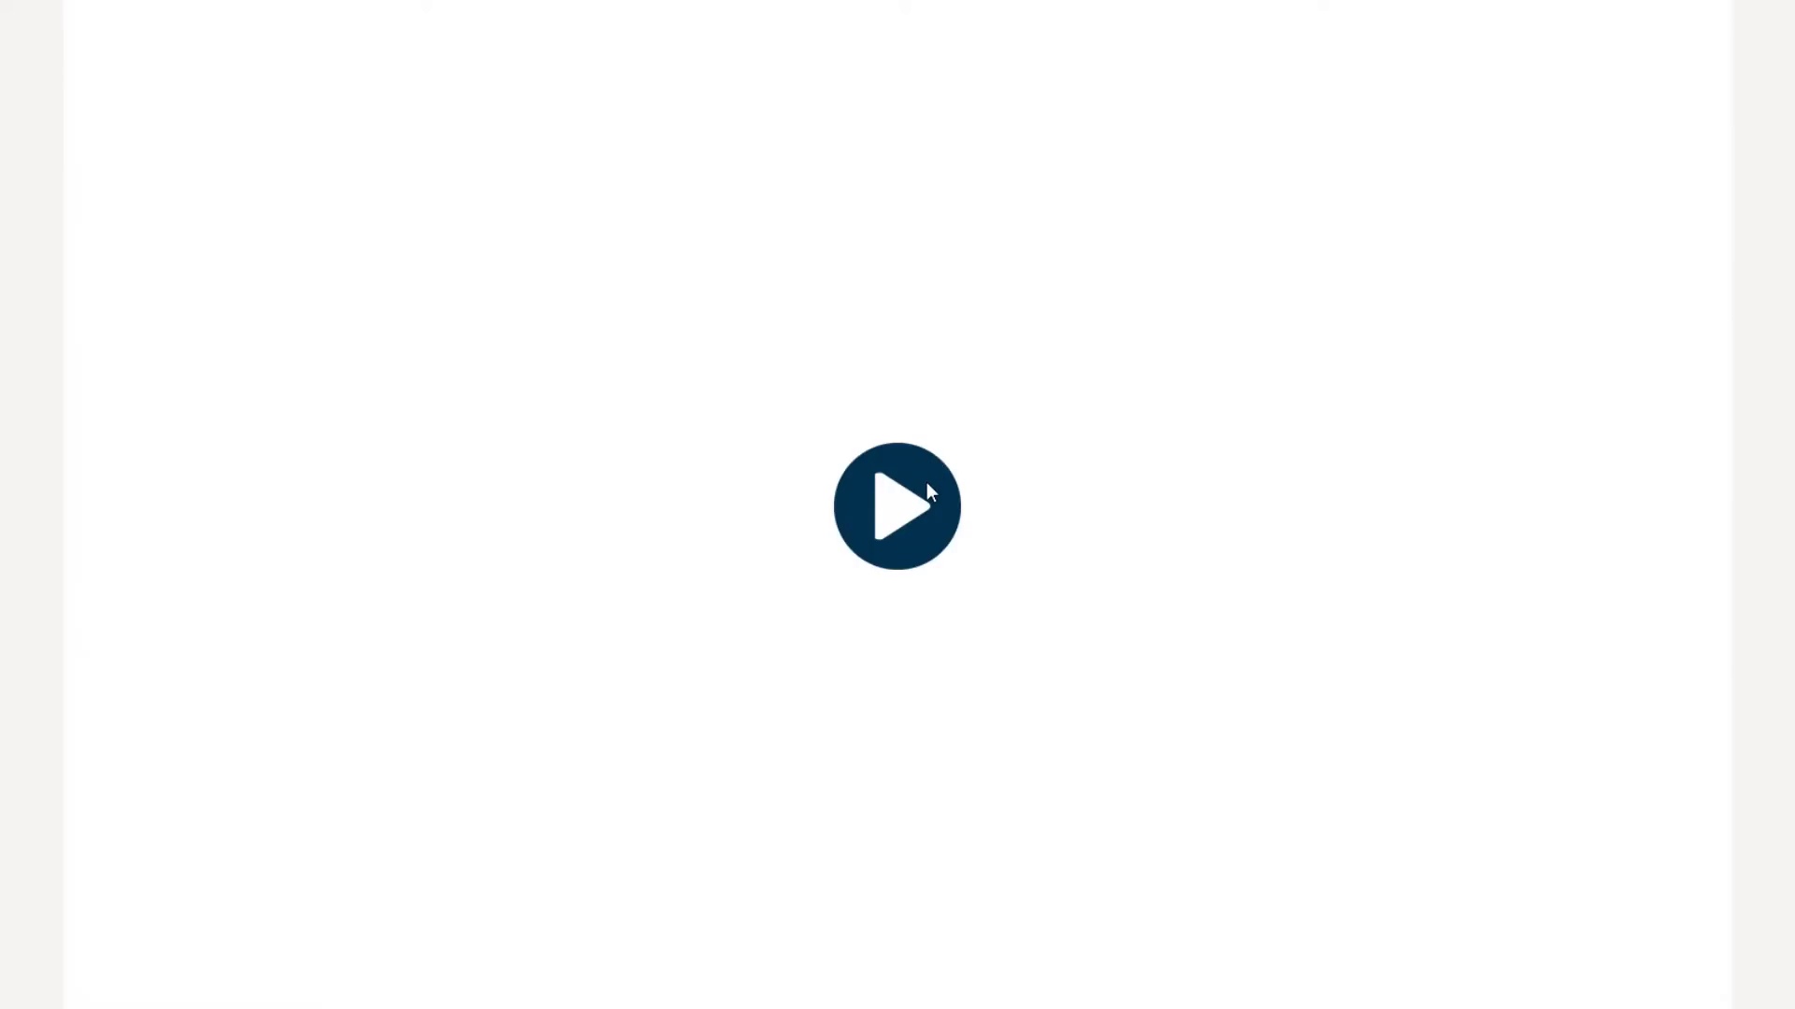
Play the preview from the title slide, flip all three flipcards and proceed to the Content Carousel slide.
{"action": "left_click", "coordinate": [926, 481]}
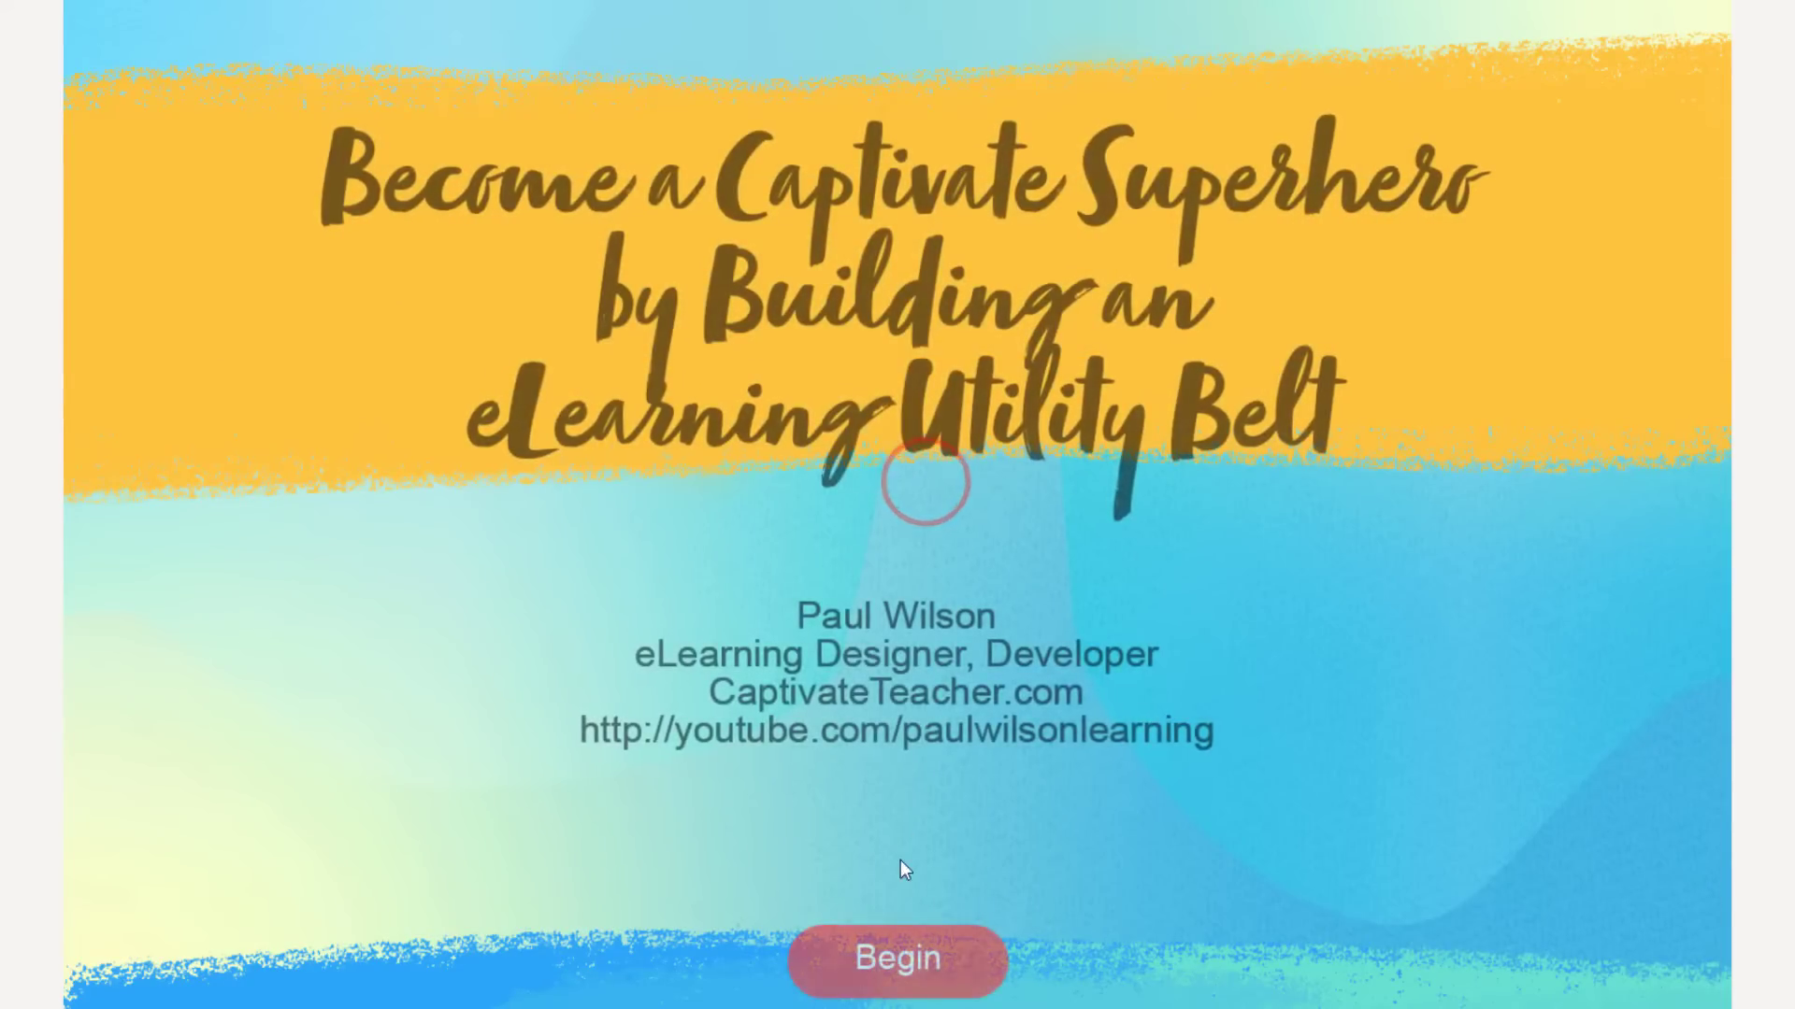
{"action": "left_click", "coordinate": [902, 967]}
{"action": "left_click", "coordinate": [460, 661]}
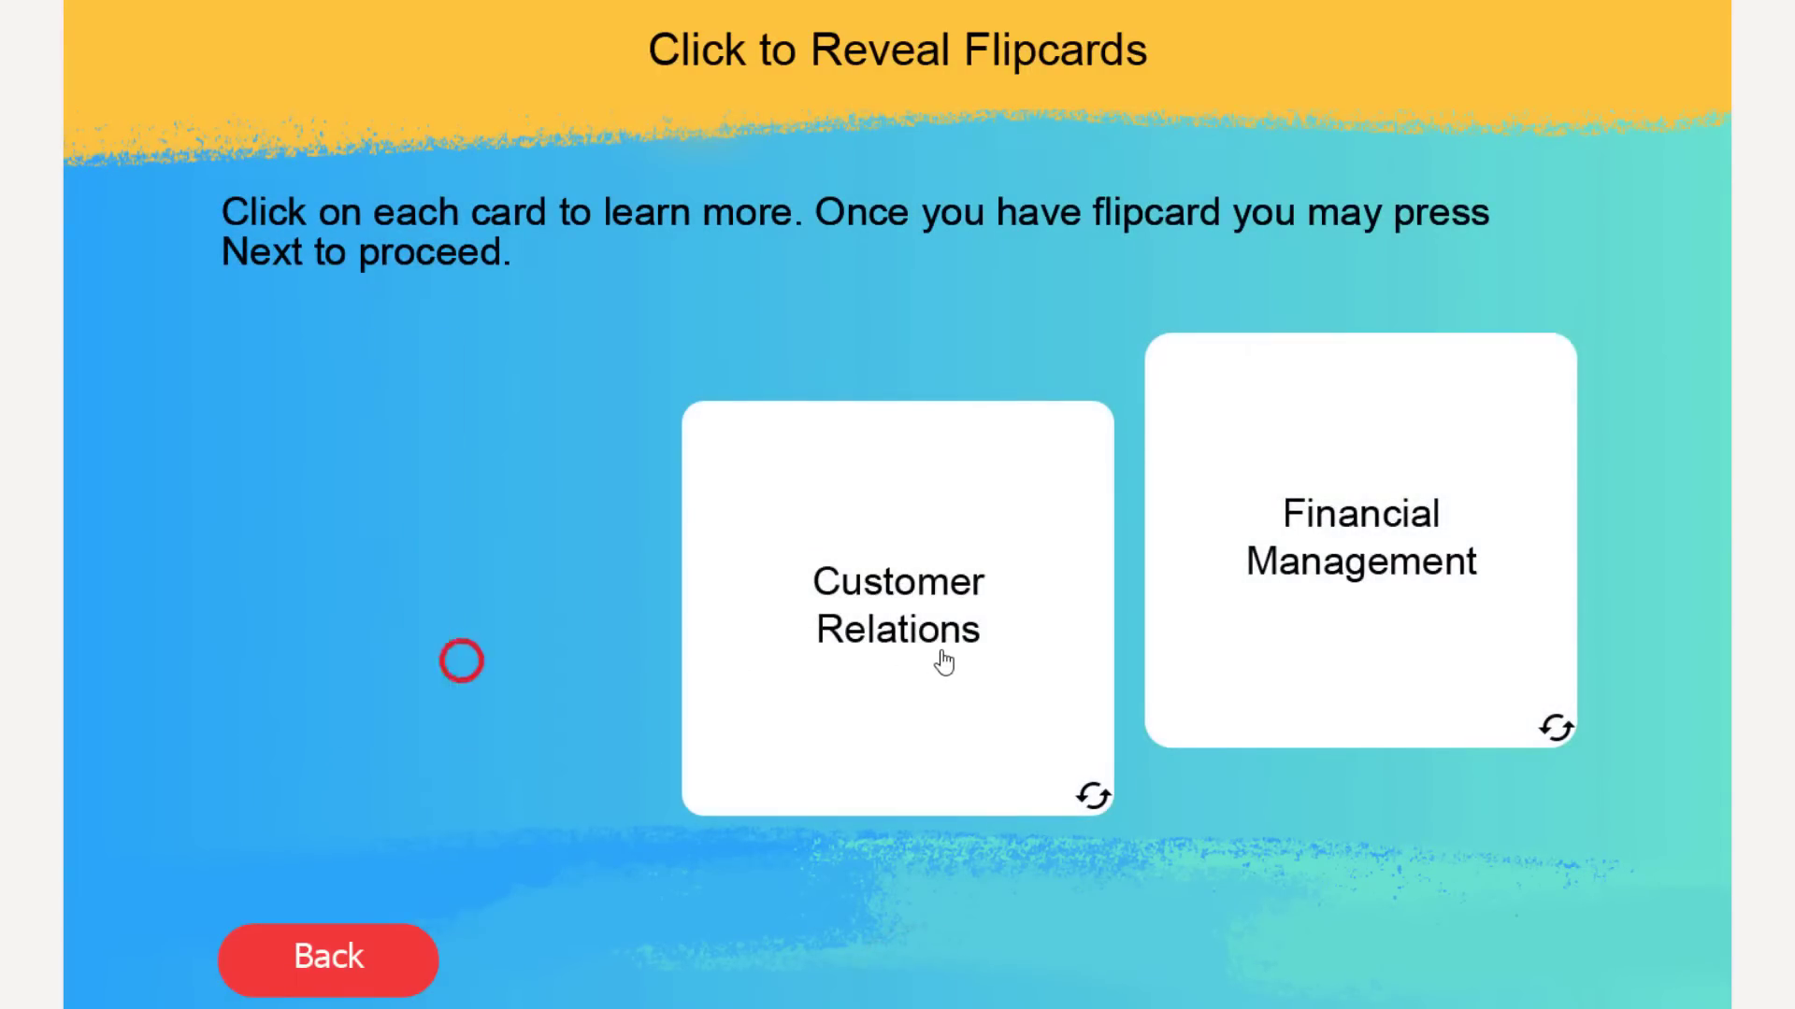
{"action": "left_click", "coordinate": [944, 660]}
{"action": "left_click", "coordinate": [1383, 561]}
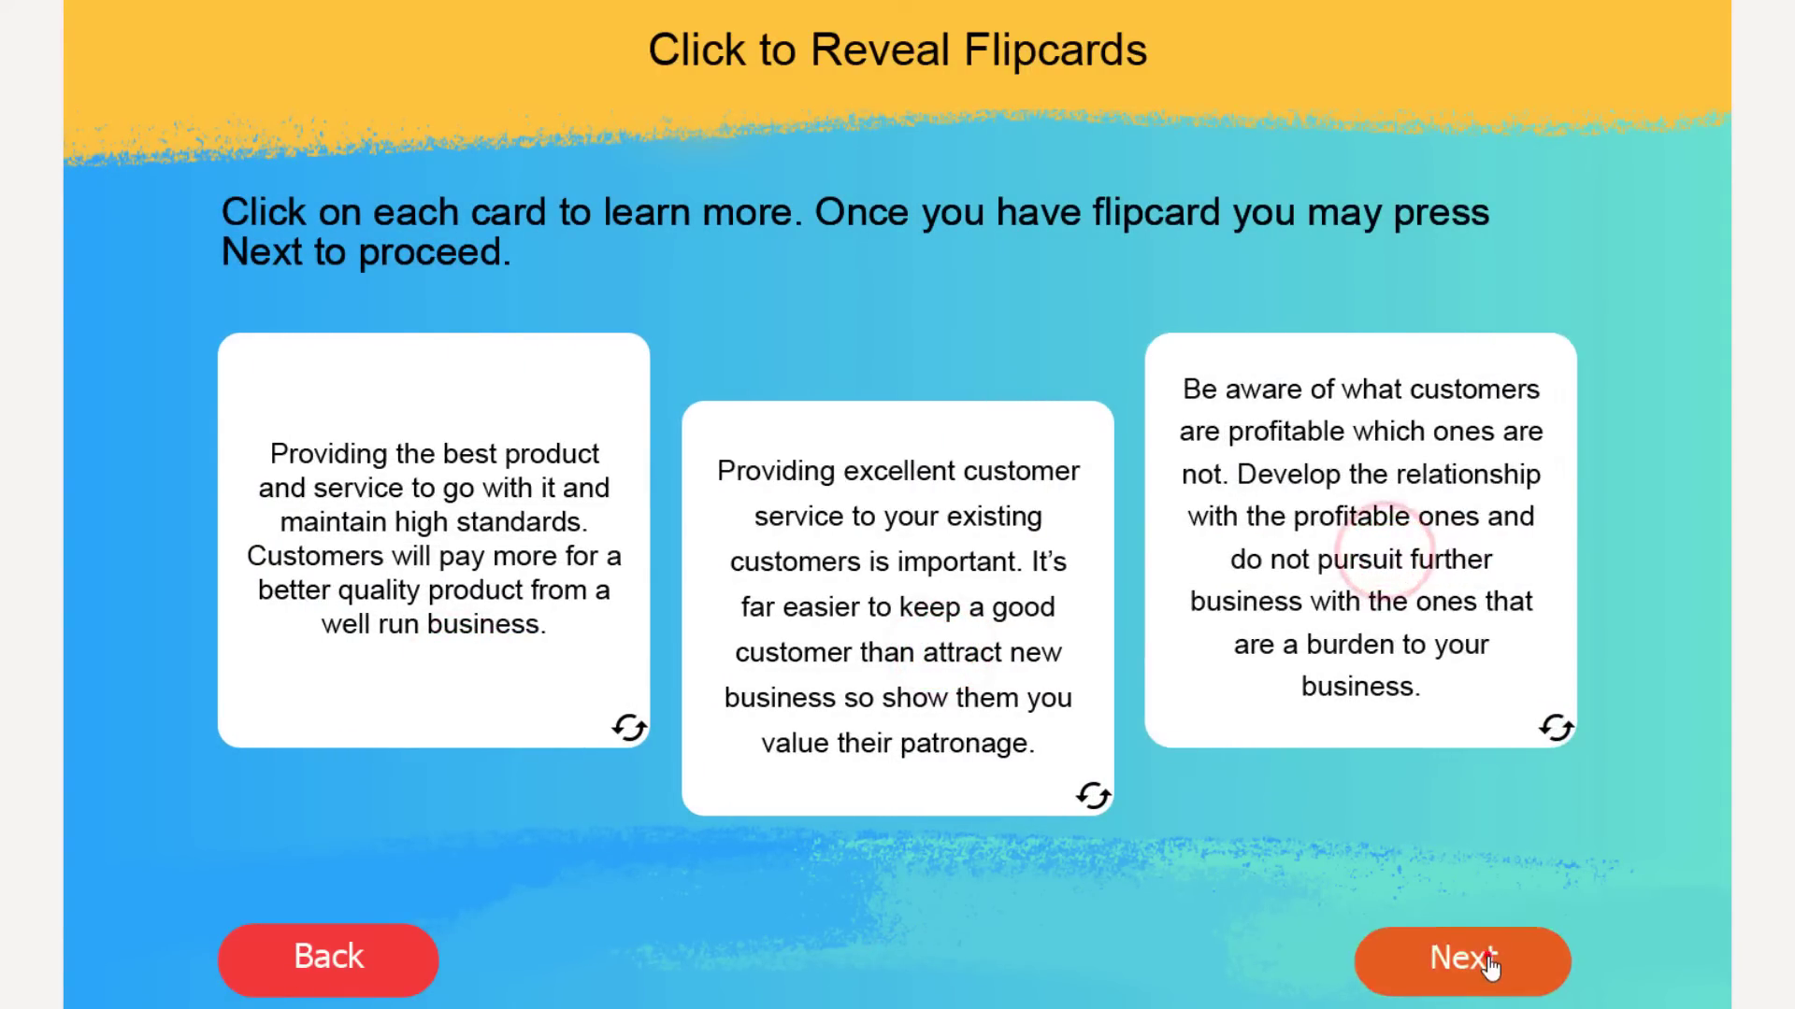
{"action": "left_click", "coordinate": [1490, 967]}
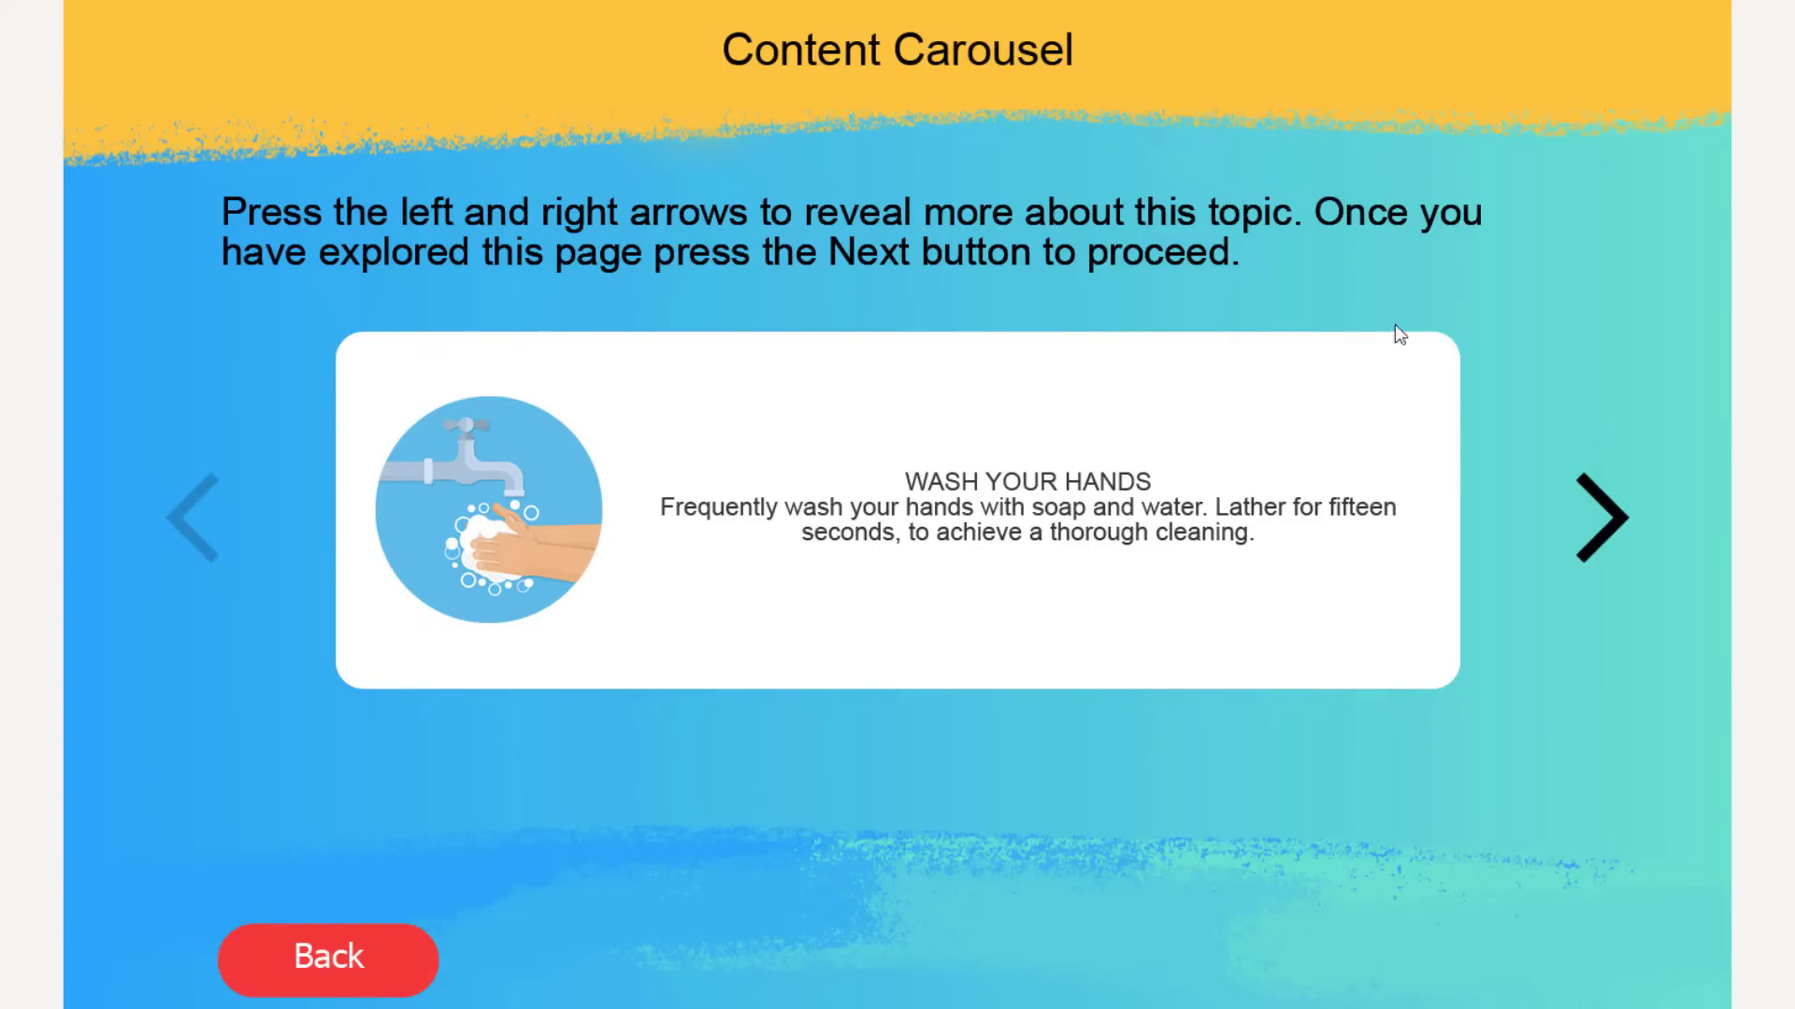
Test the carousel arrows by stepping forward to the Social Distance card and back to the Wash Your Hands card.
{"action": "left_click", "coordinate": [1620, 542]}
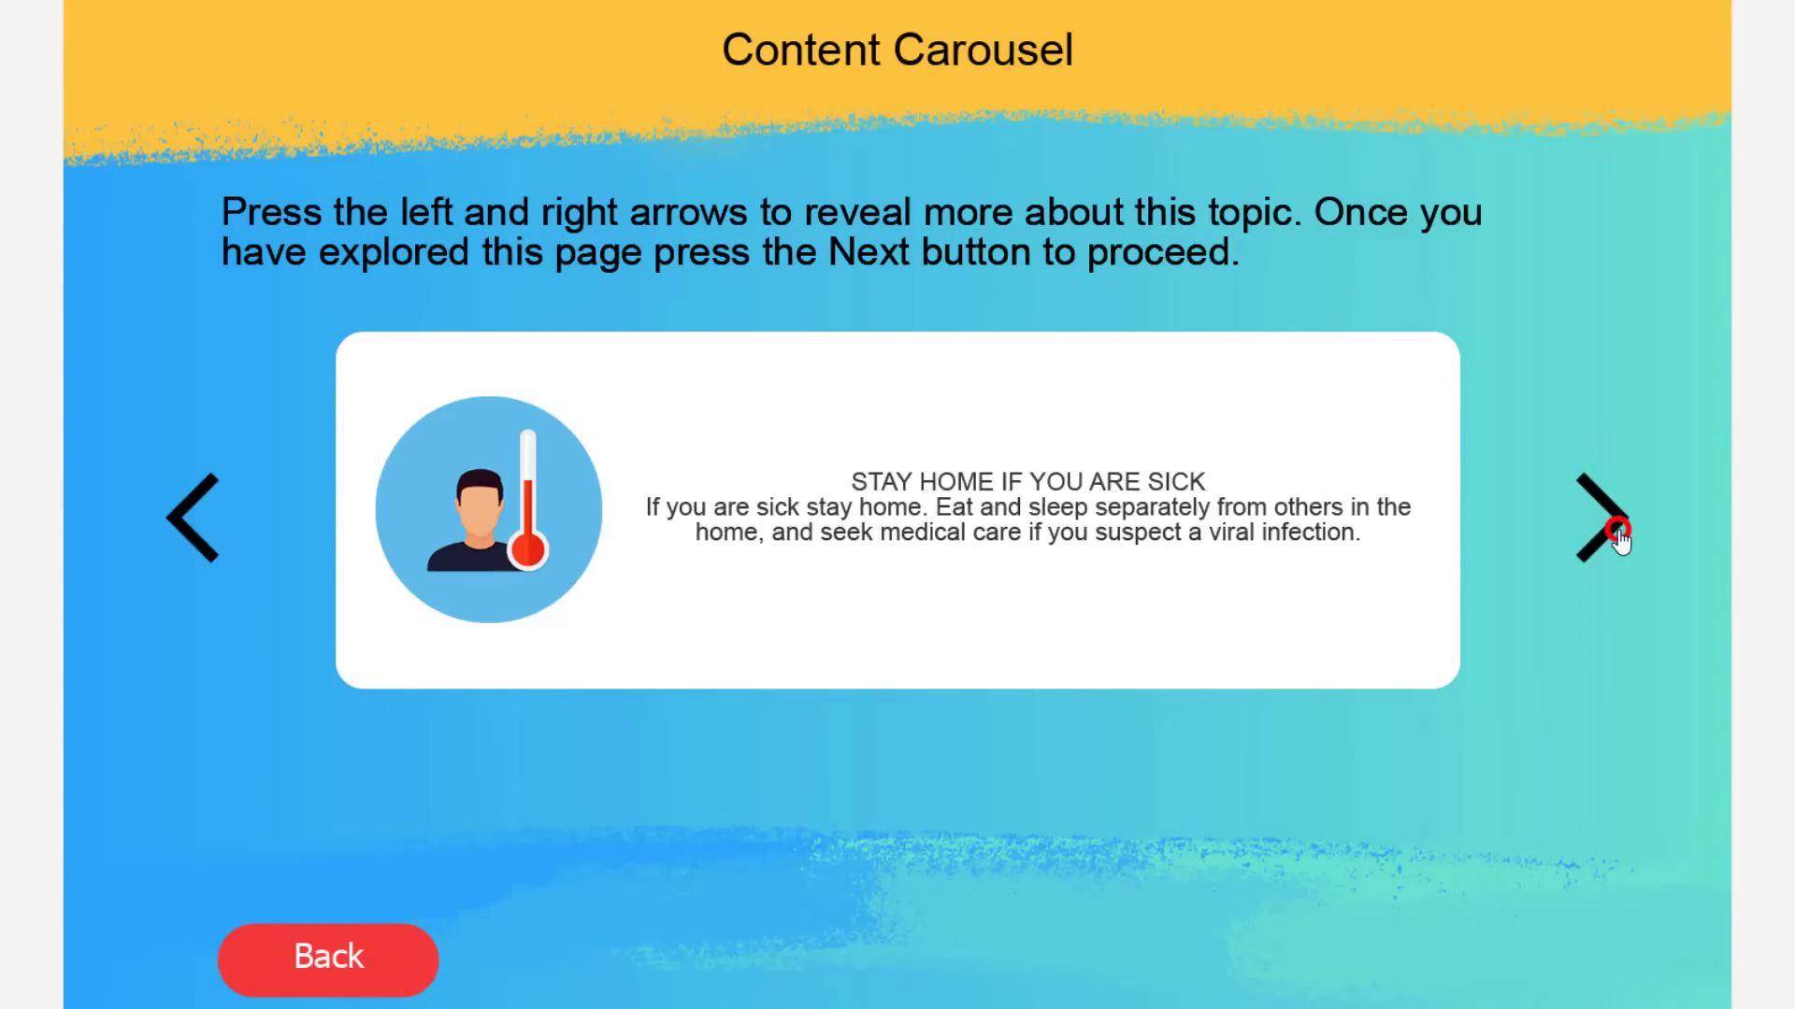
{"action": "left_click", "coordinate": [1620, 541]}
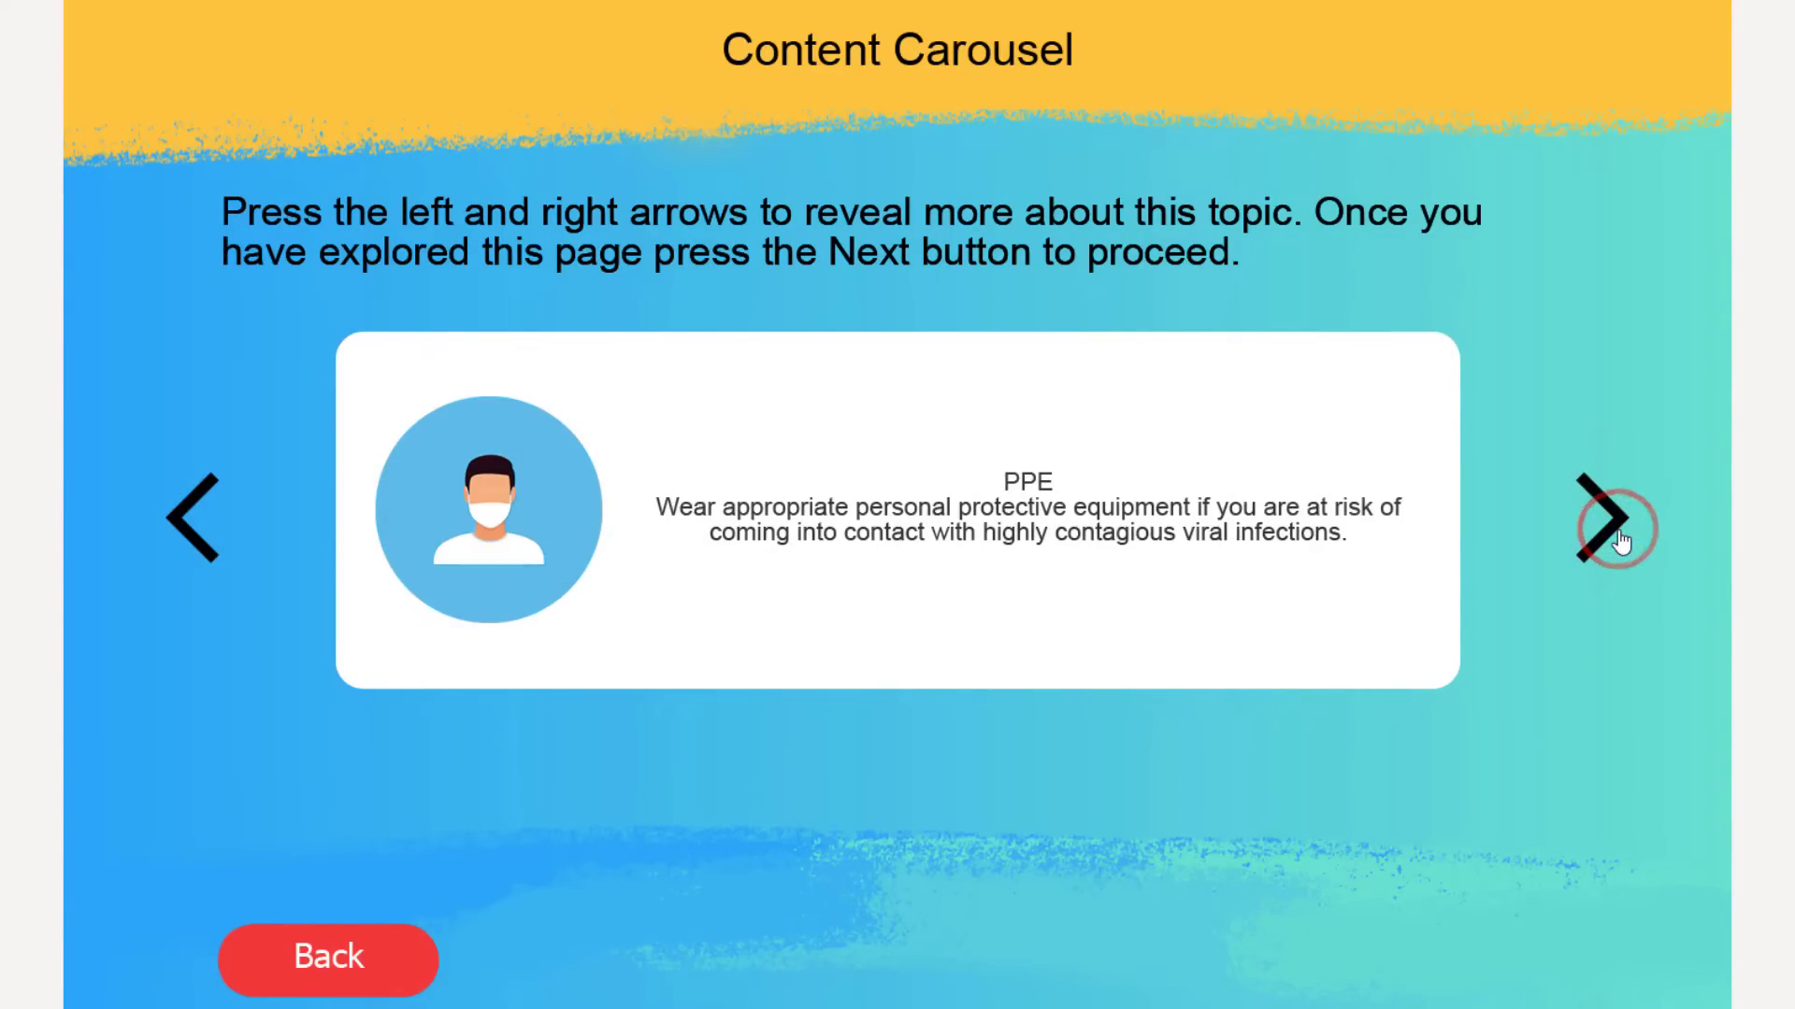
{"action": "left_click", "coordinate": [1620, 540]}
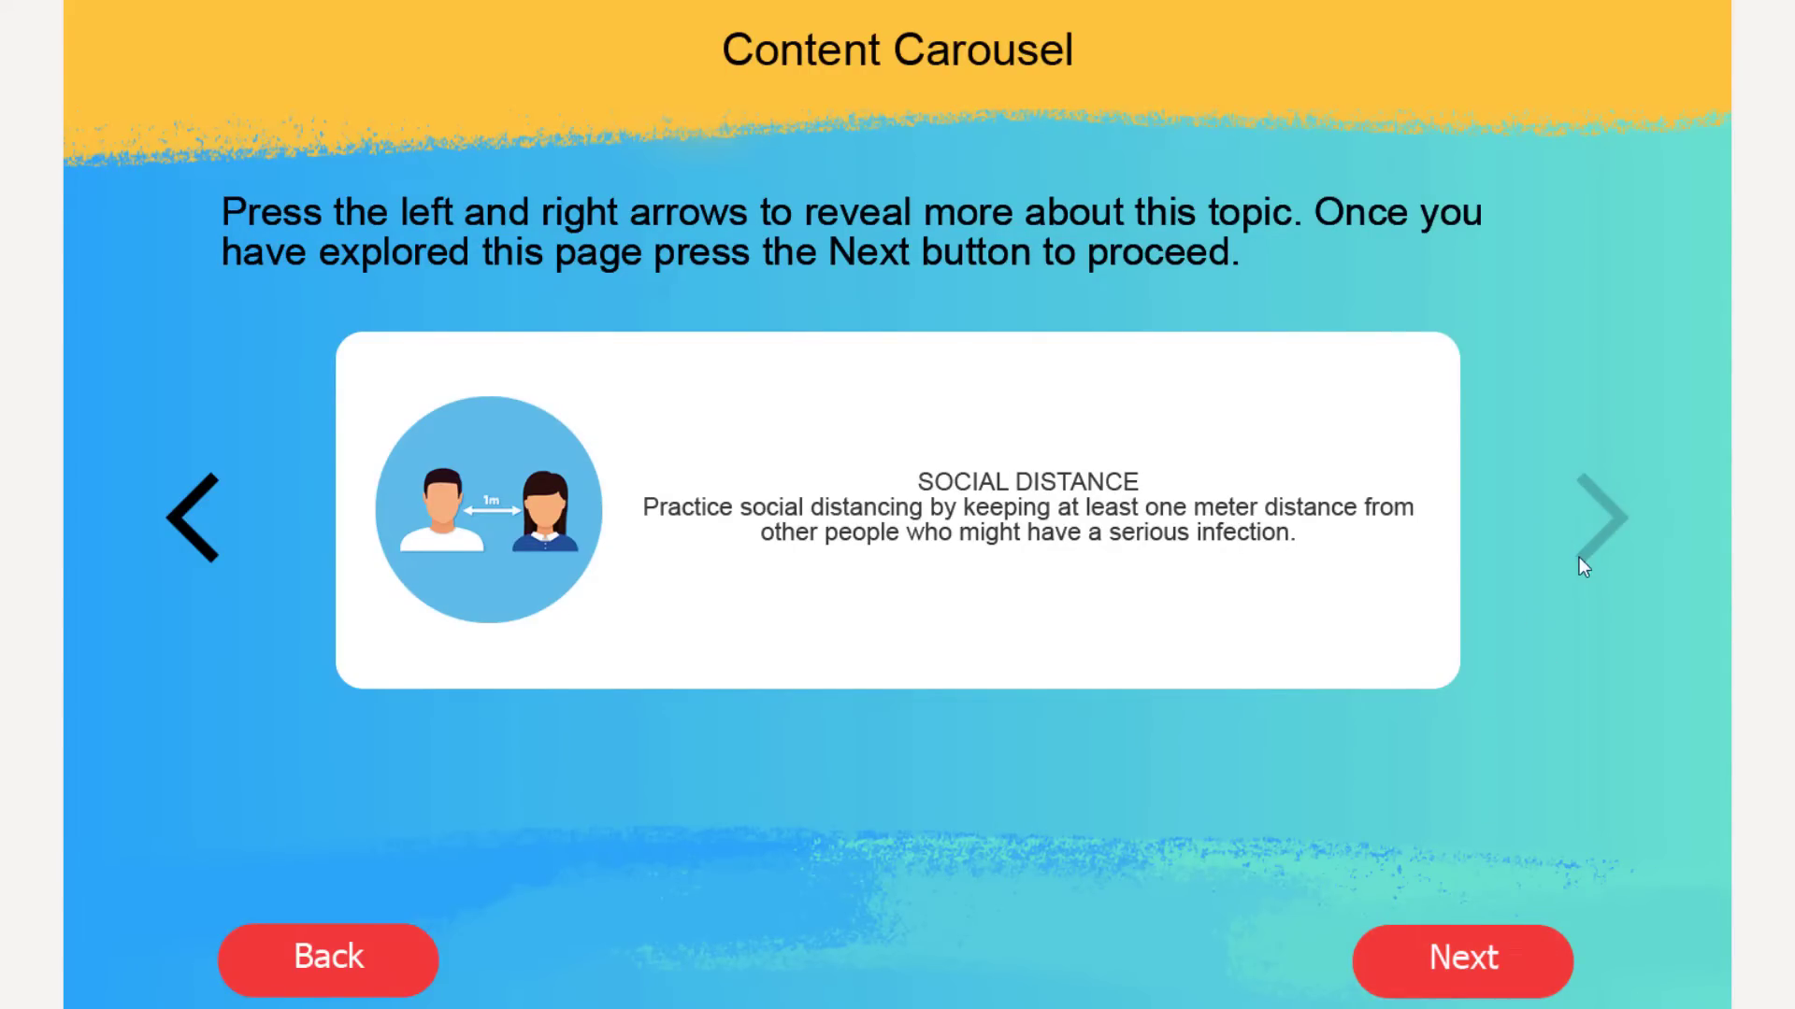
{"action": "left_click", "coordinate": [200, 510]}
{"action": "left_click", "coordinate": [199, 509]}
{"action": "left_click", "coordinate": [199, 509]}
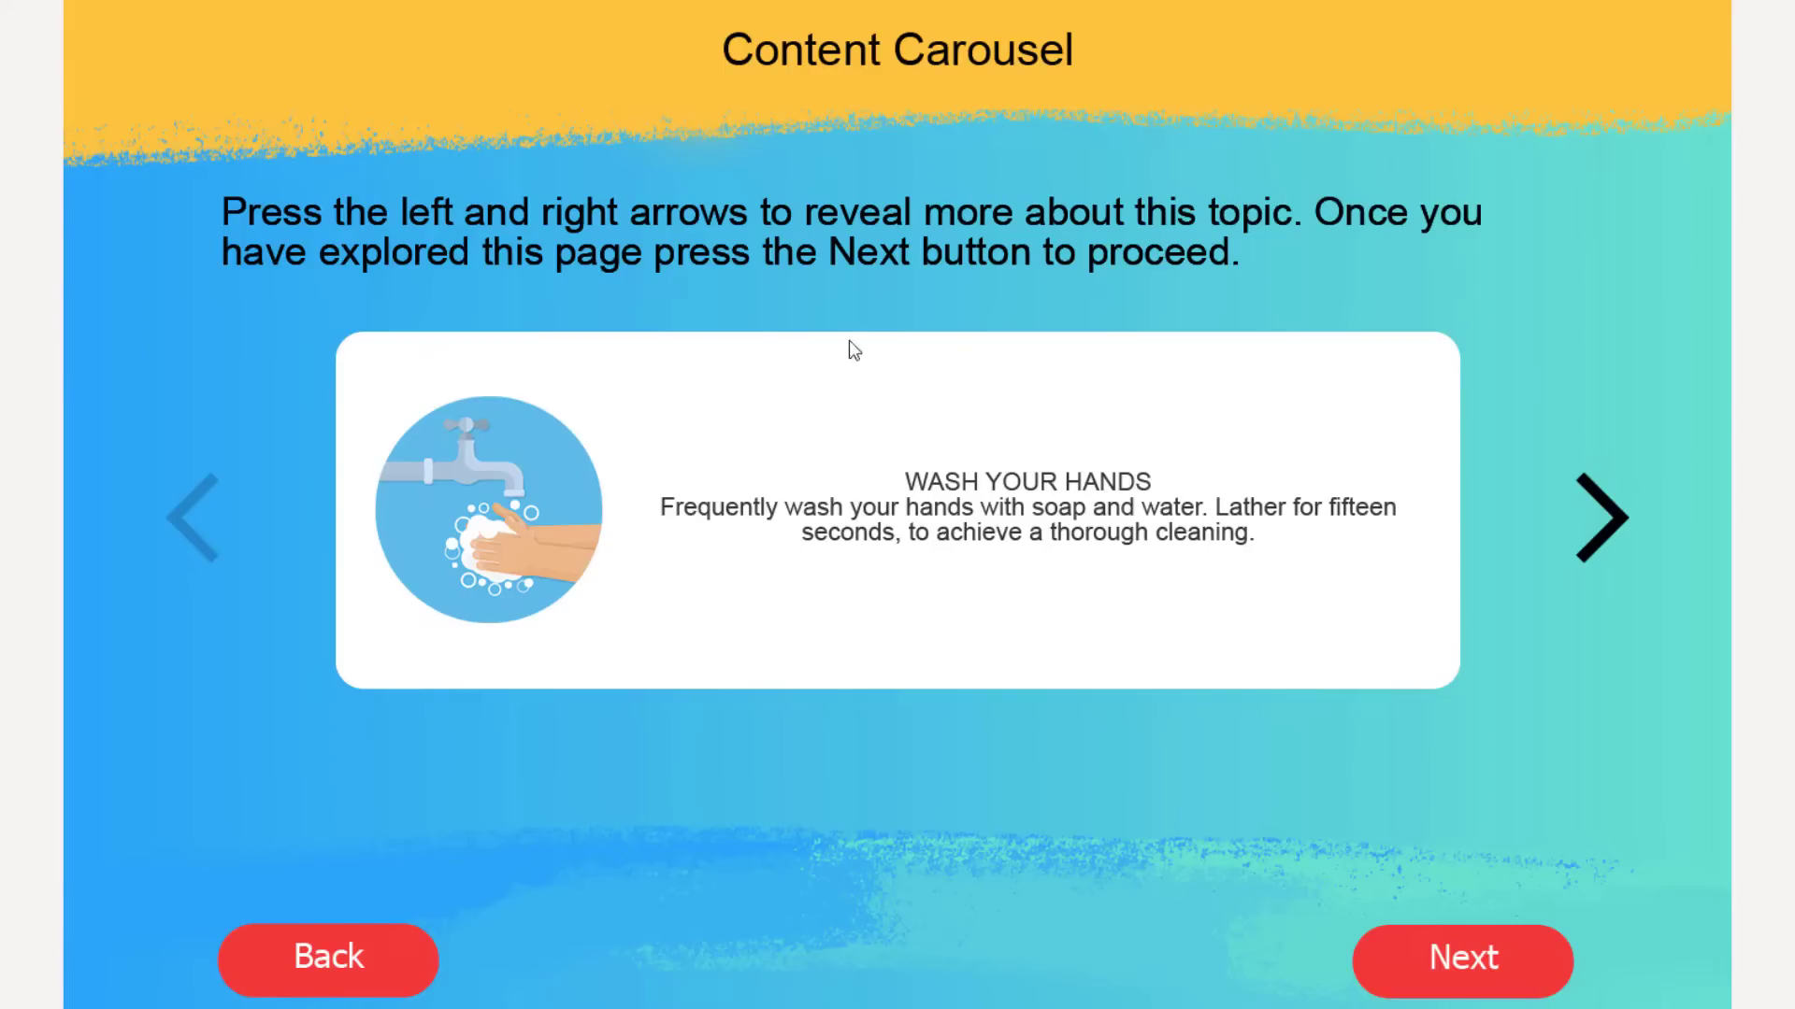
Advance through the Content Carousel cards in the preview, moving on from the WASH YOUR HANDS card.
{"action": "left_click", "coordinate": [1607, 523]}
{"action": "left_click", "coordinate": [1606, 523]}
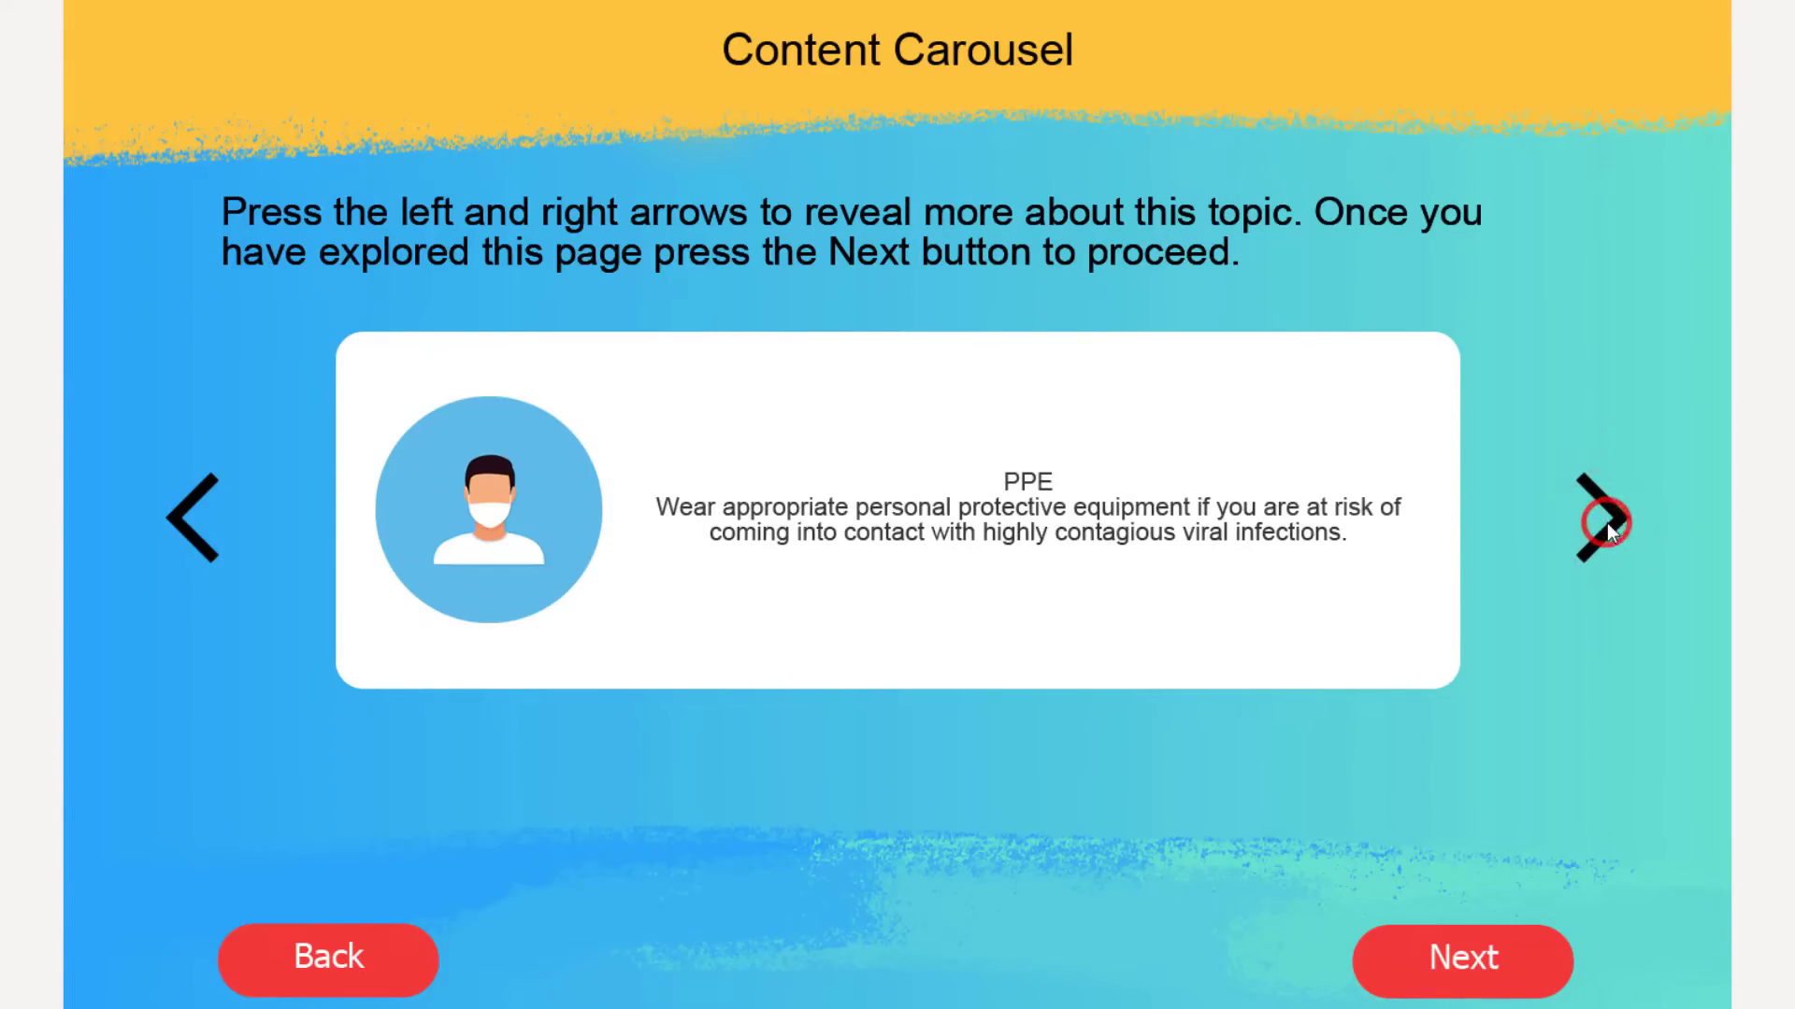
{"action": "left_click", "coordinate": [1606, 523]}
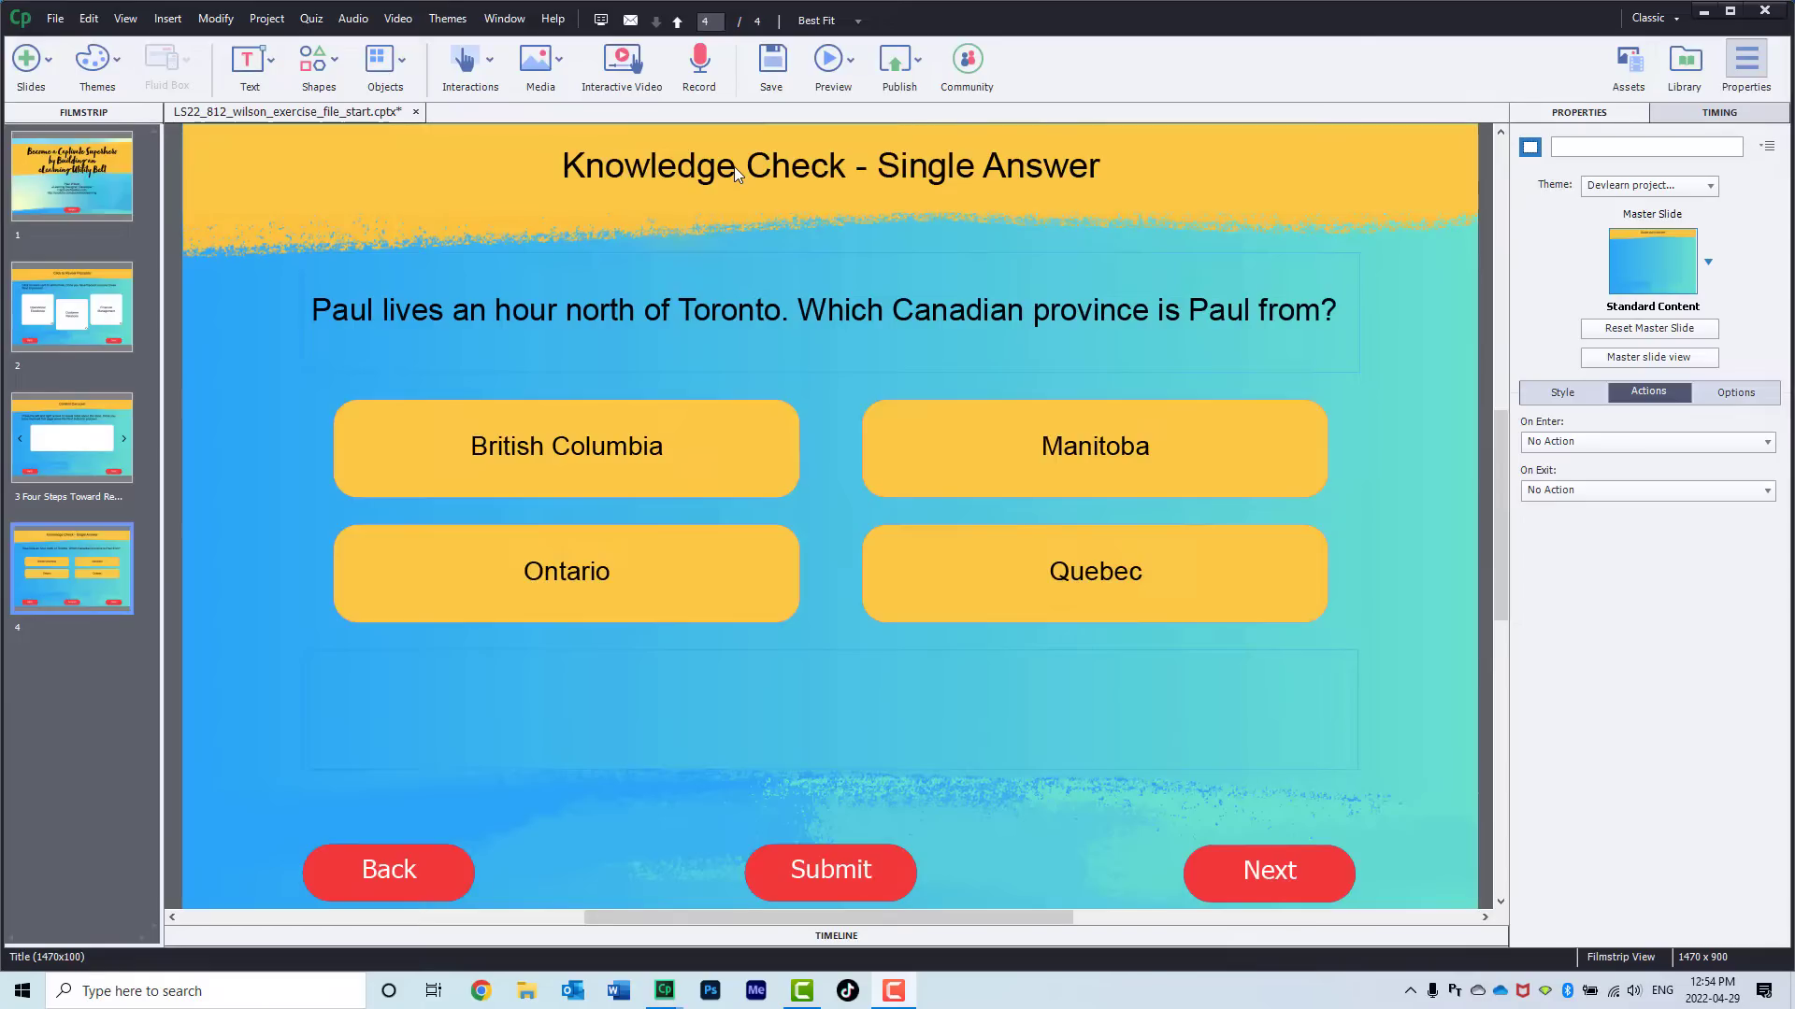
Open the master slide view from the Knowledge Check - Single Answer slide.
{"action": "left_click", "coordinate": [1652, 361]}
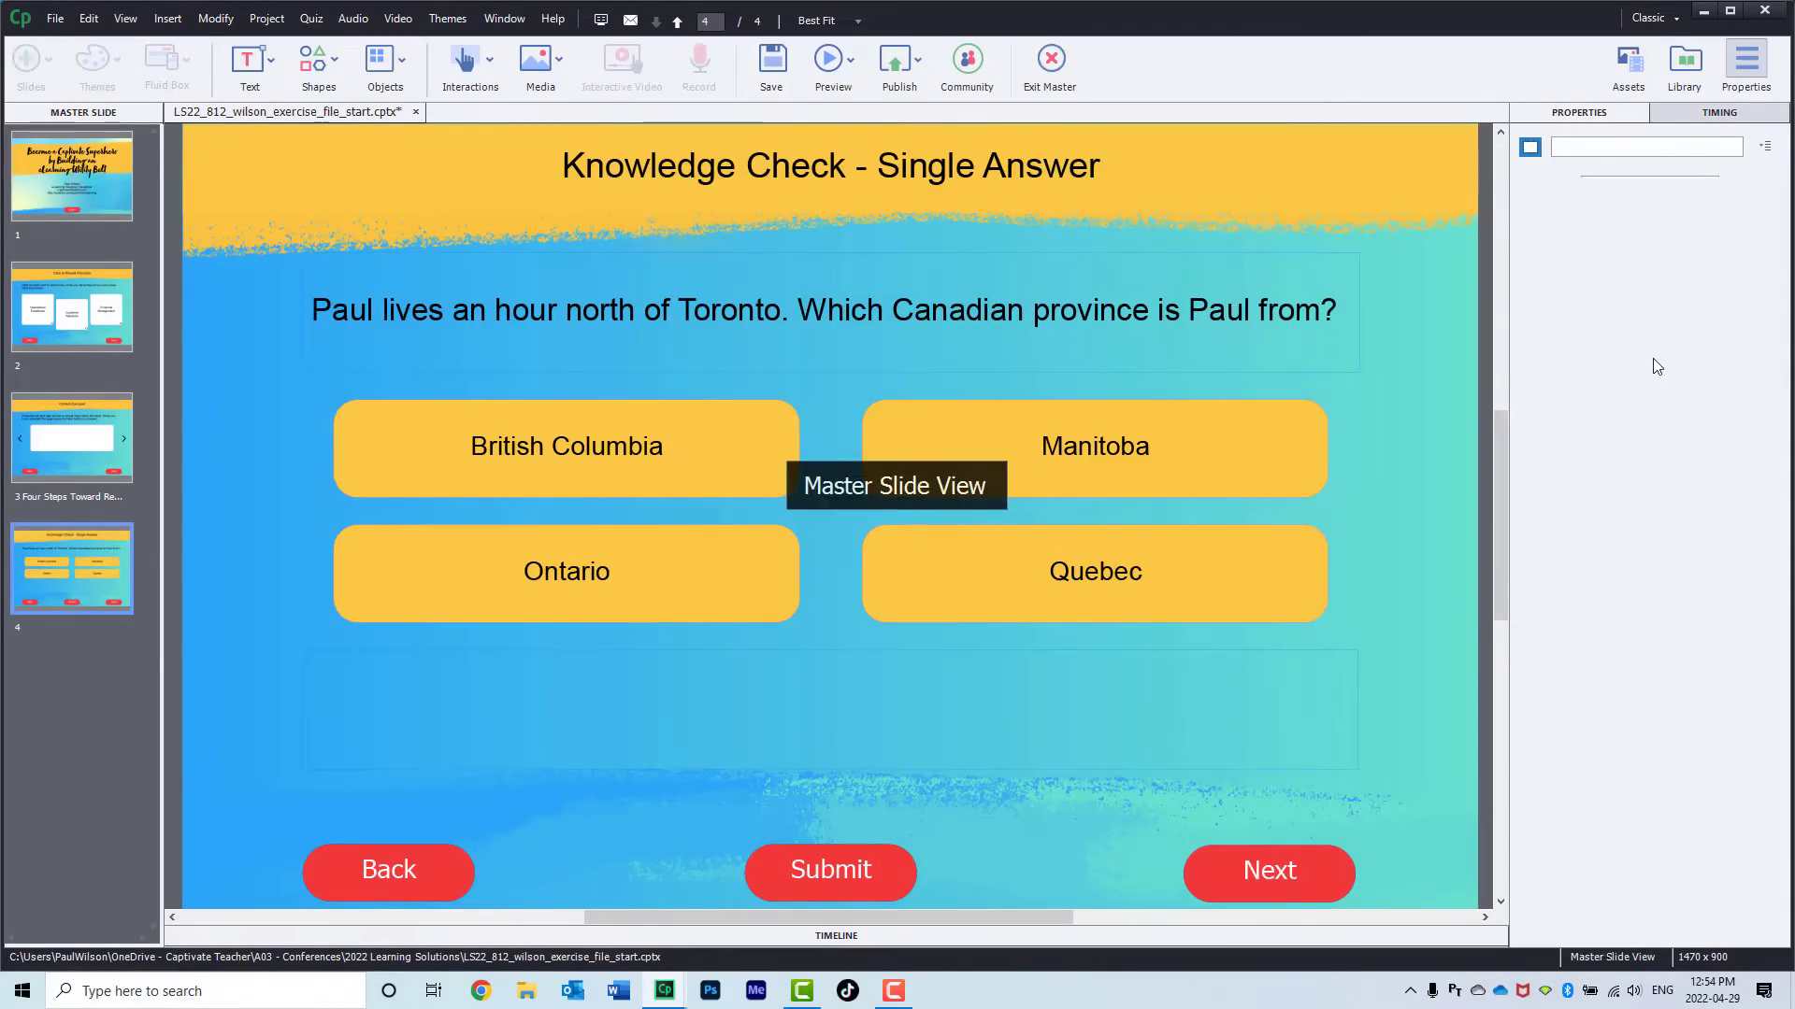
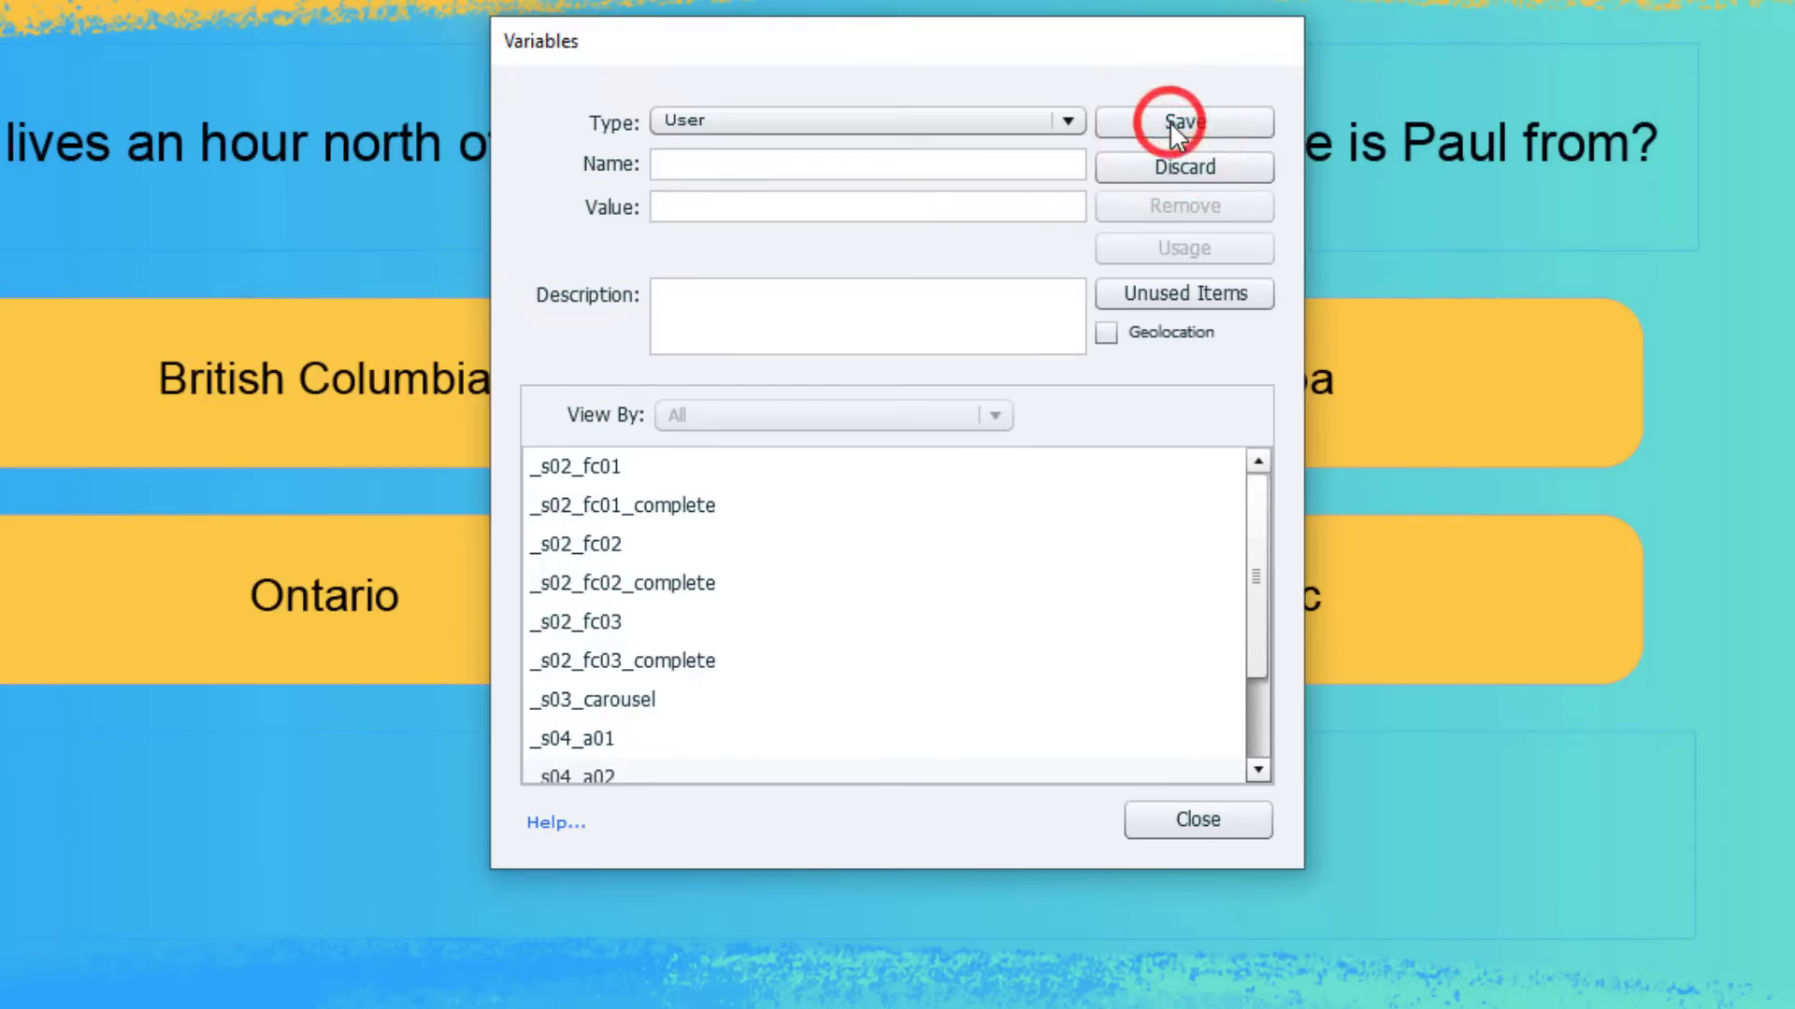
Add the user variables _s04_a03 and _s04_a04 with empty values, and close the variables dialog.
{"action": "type", "text": "_s04_a01"}
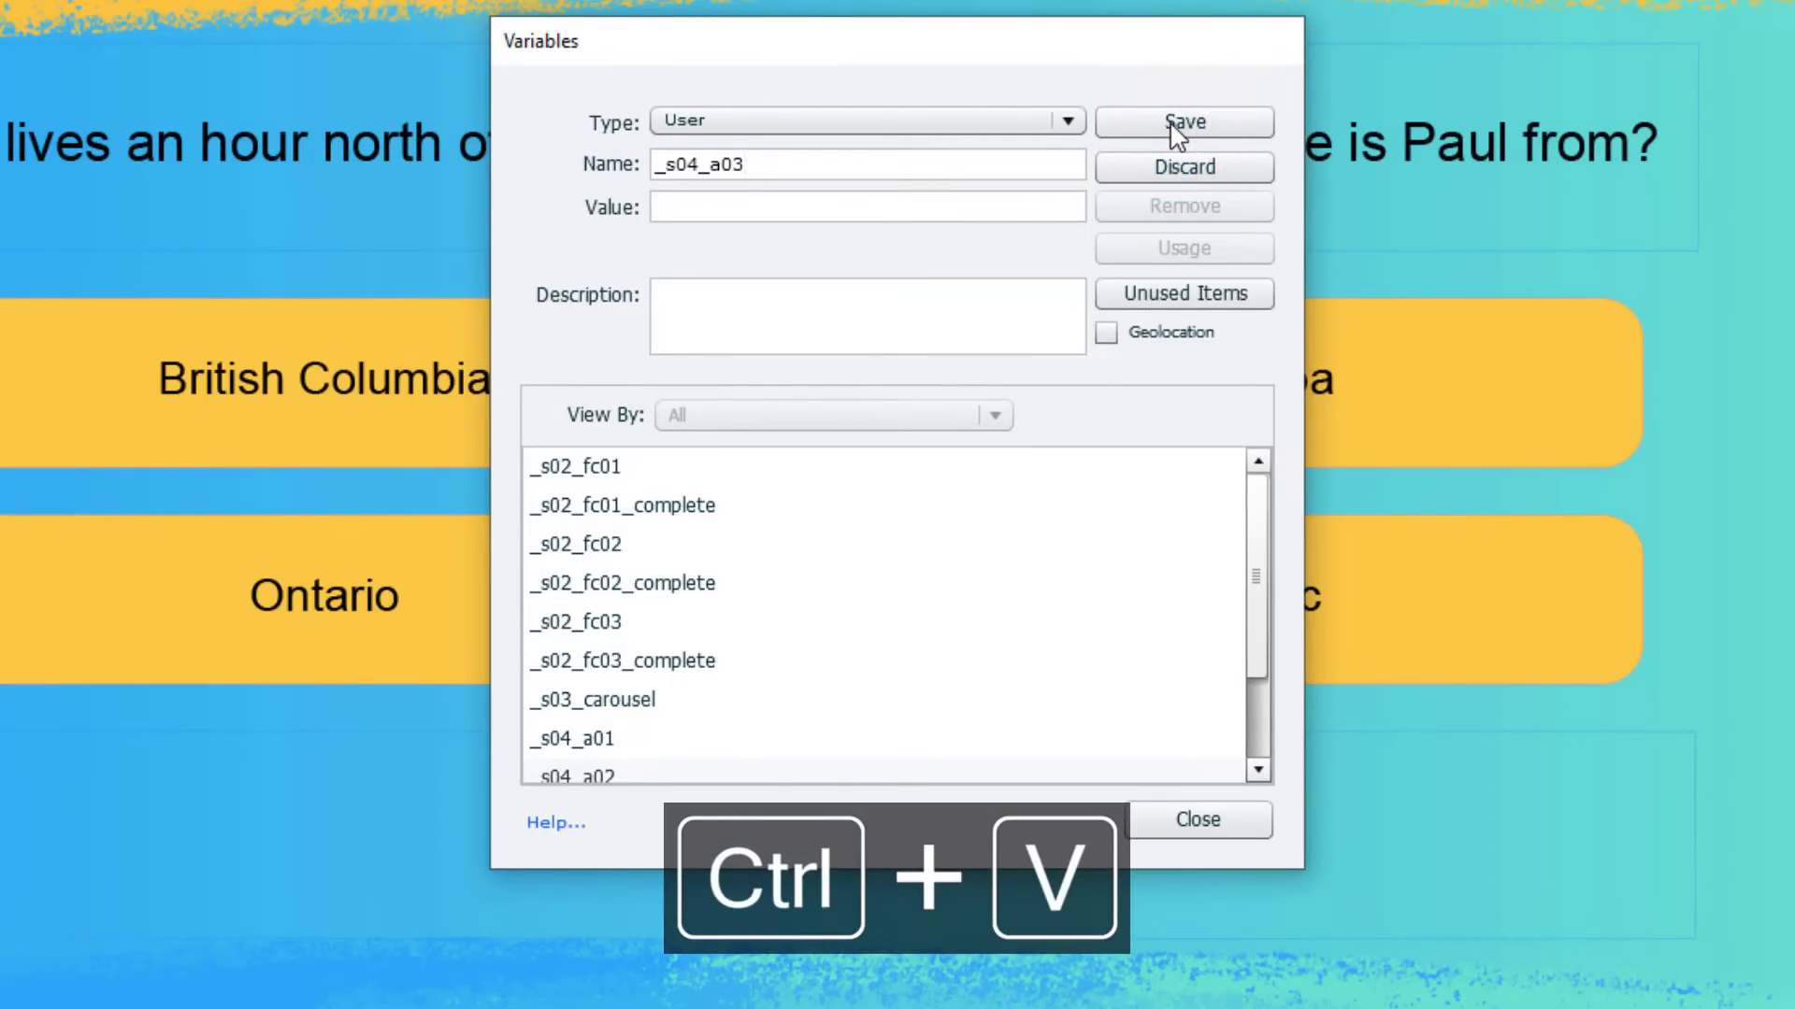
{"action": "left_click", "coordinate": [1175, 125]}
{"action": "left_click", "coordinate": [1175, 125]}
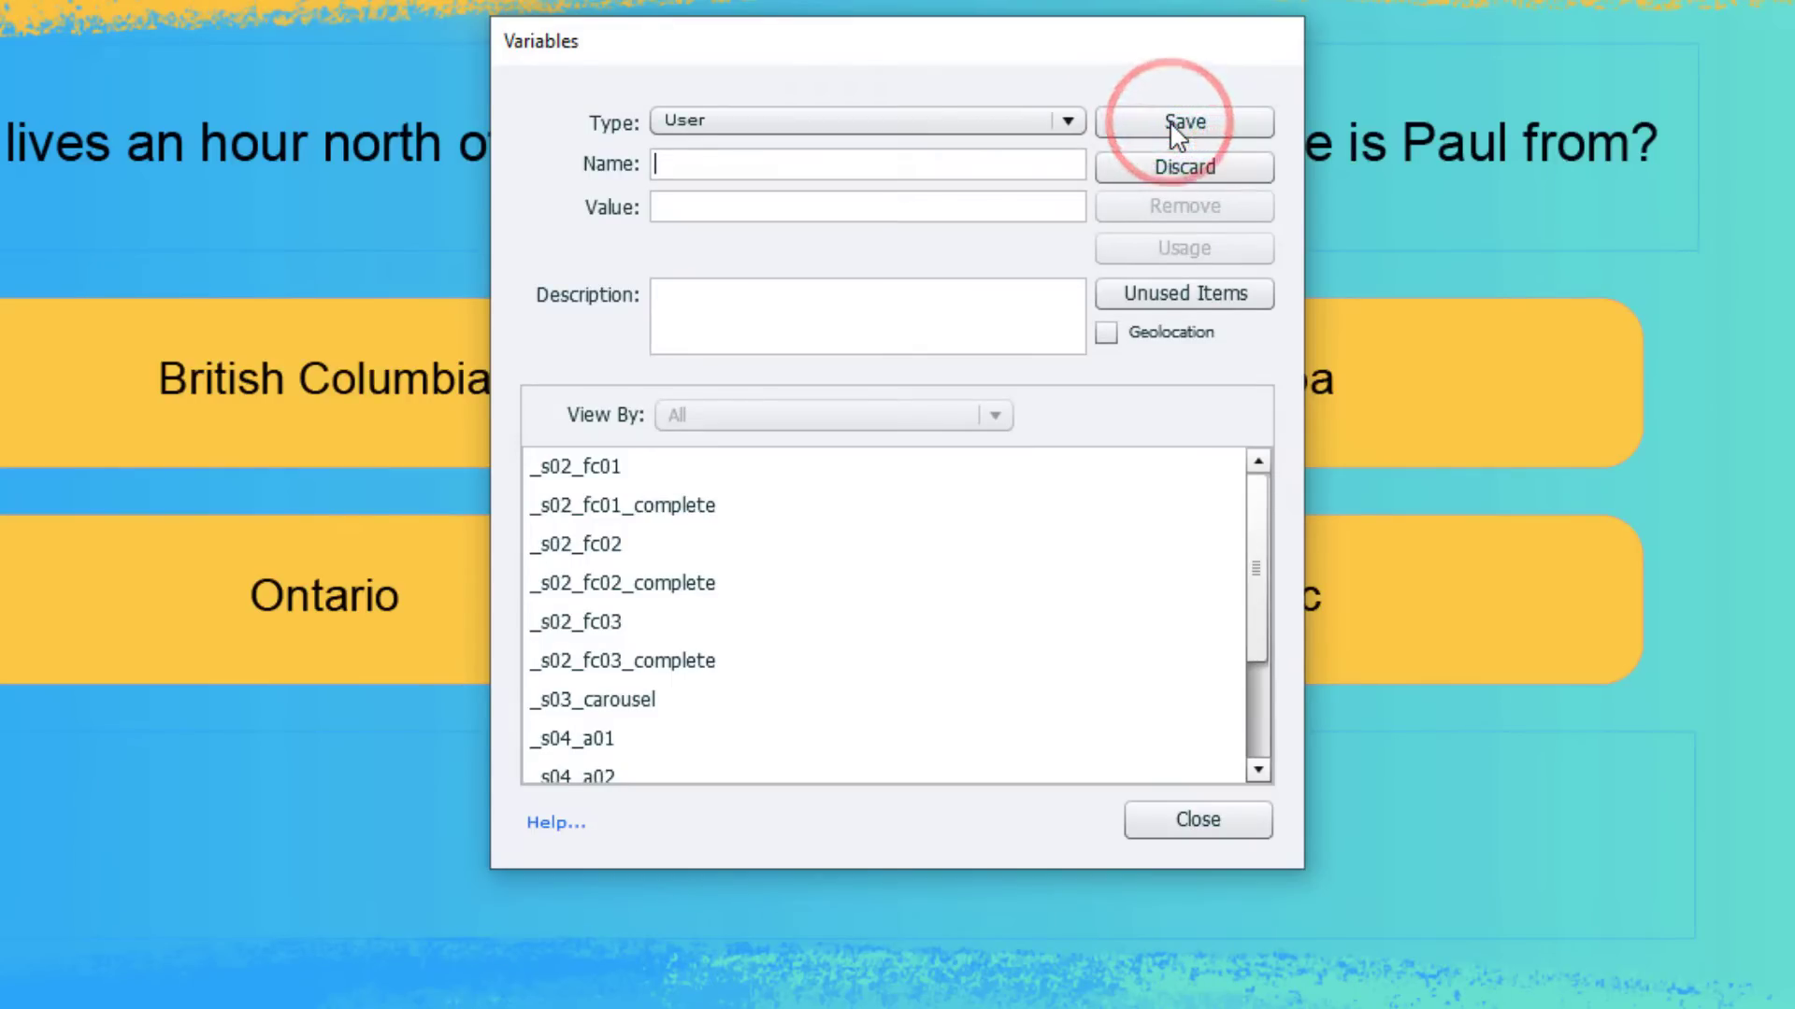
{"action": "type", "text": "_s04_a01"}
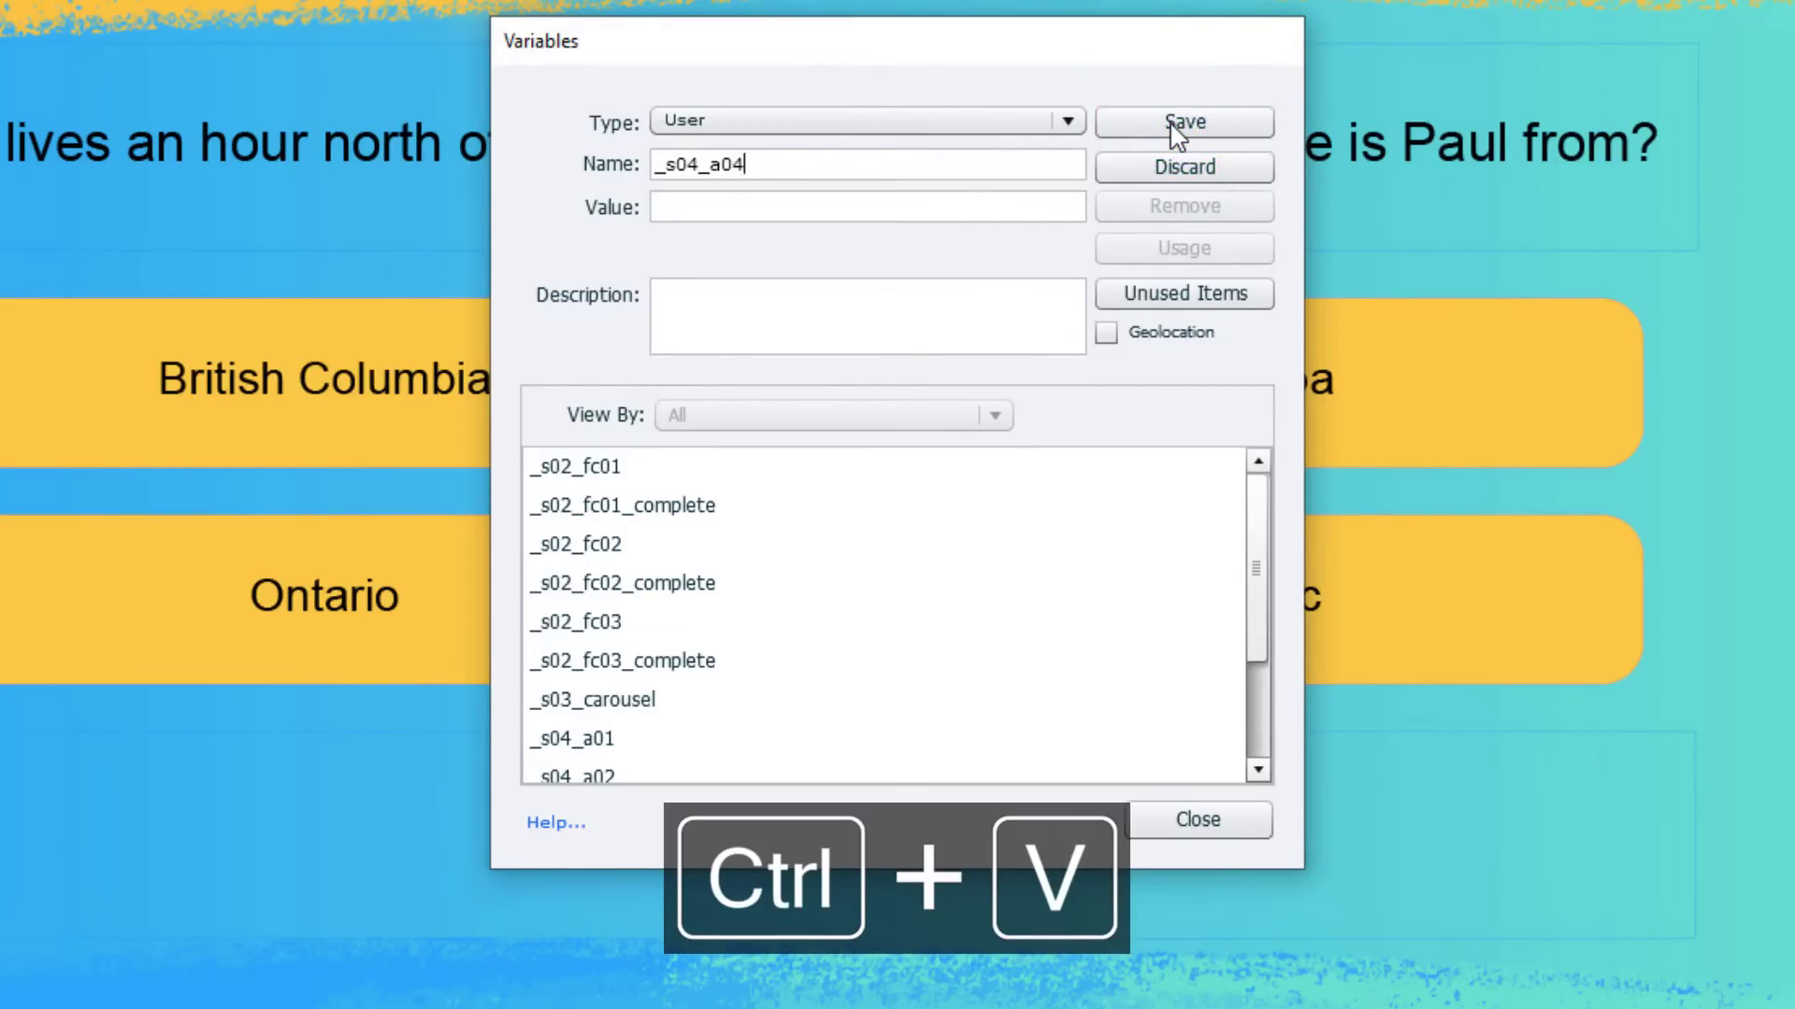
{"action": "left_click", "coordinate": [1172, 125]}
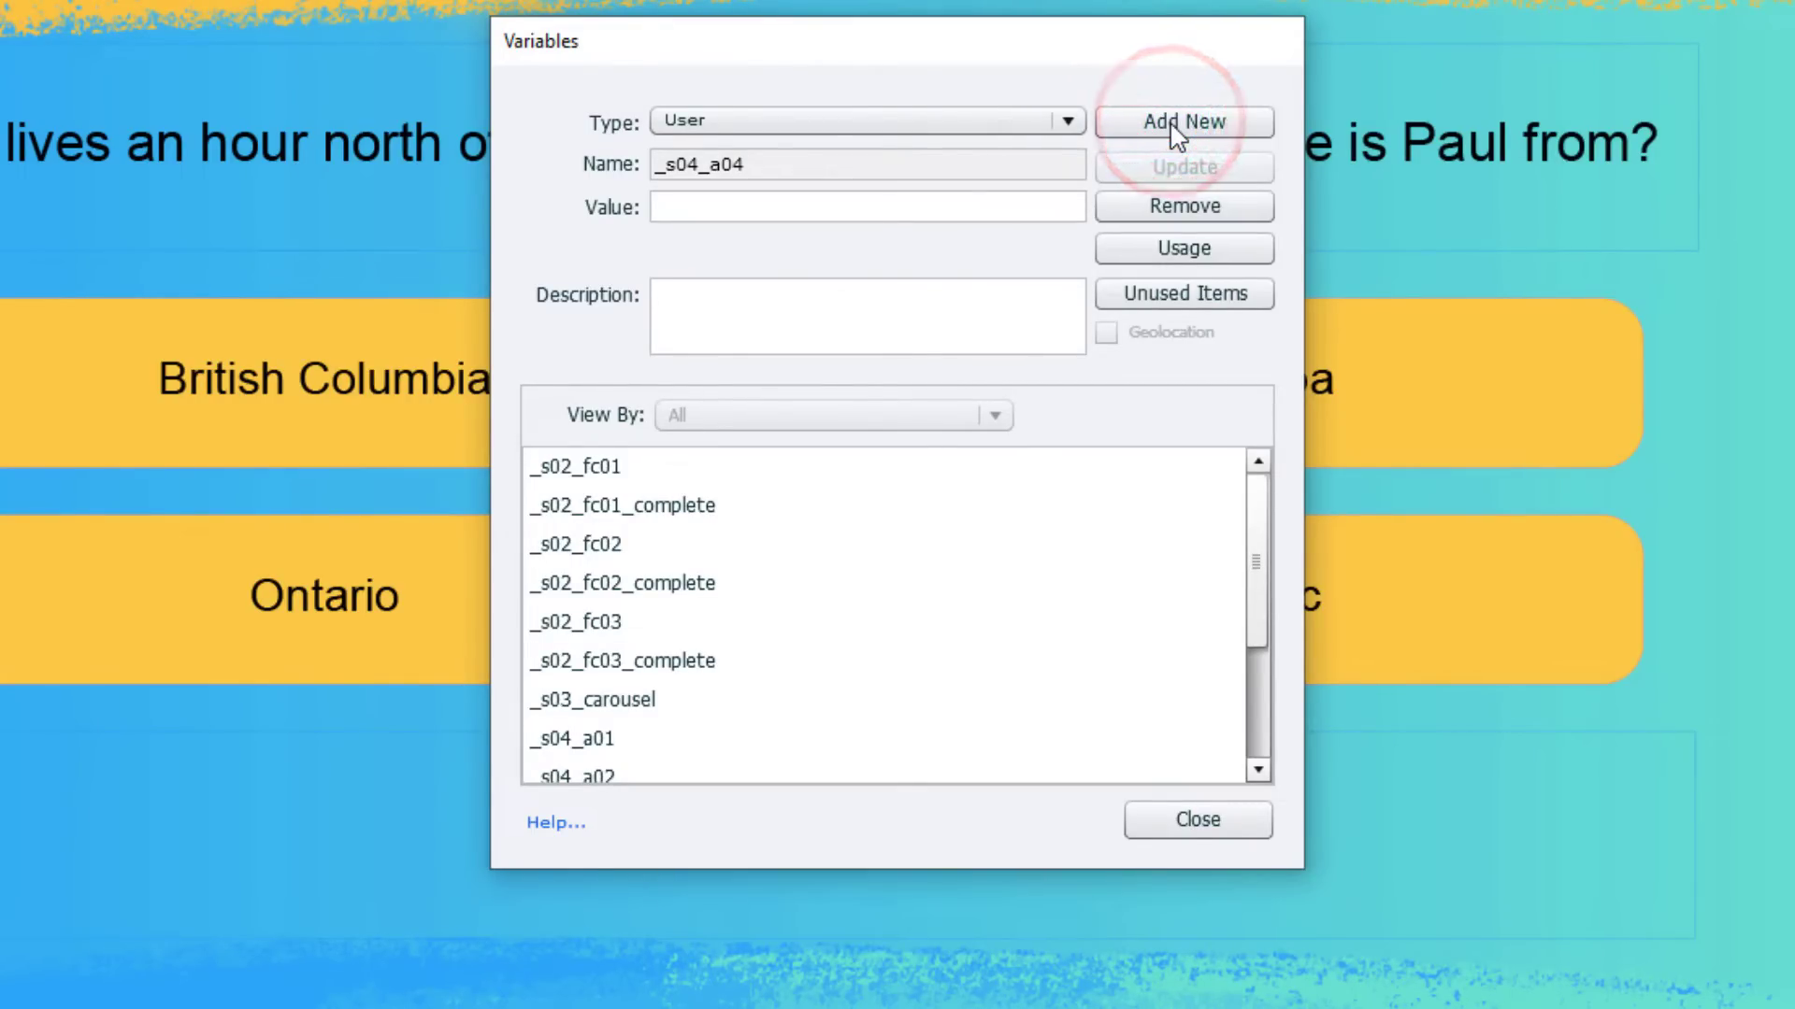
{"action": "left_click", "coordinate": [1201, 822]}
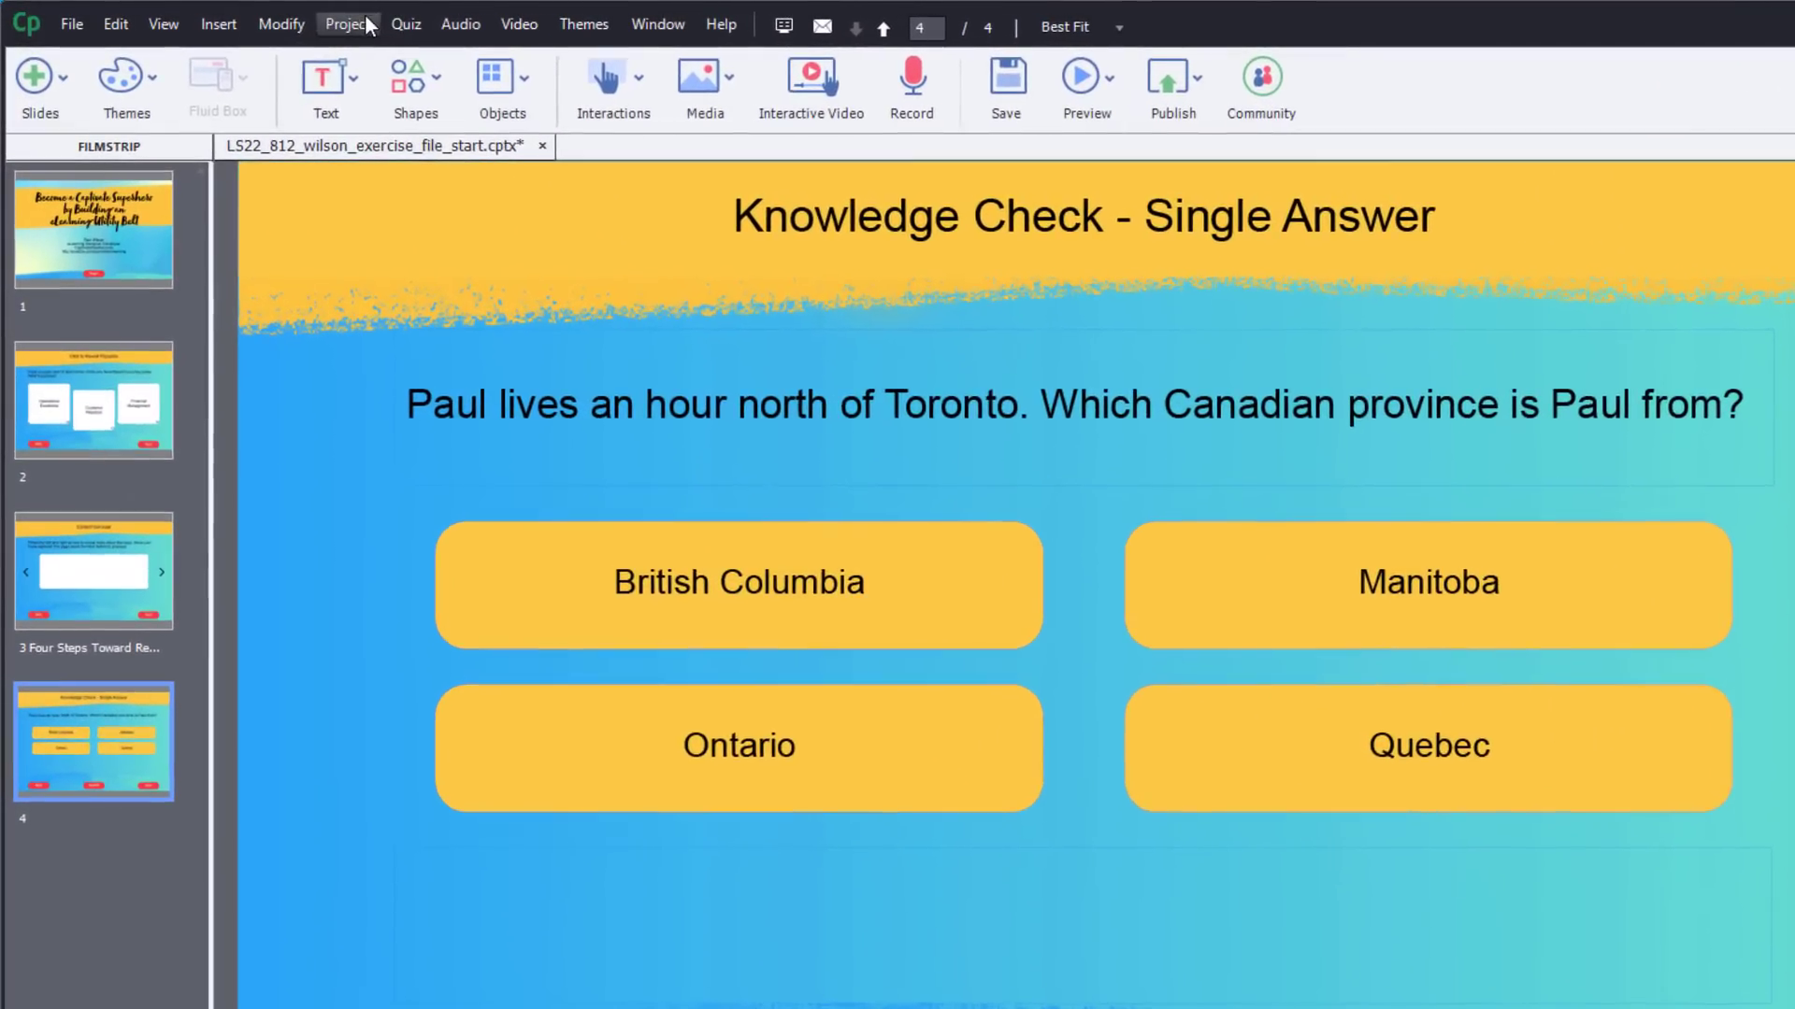
Create a blank advanced action named s04_a01 and make its first tab conditional.
{"action": "left_click", "coordinate": [279, 20]}
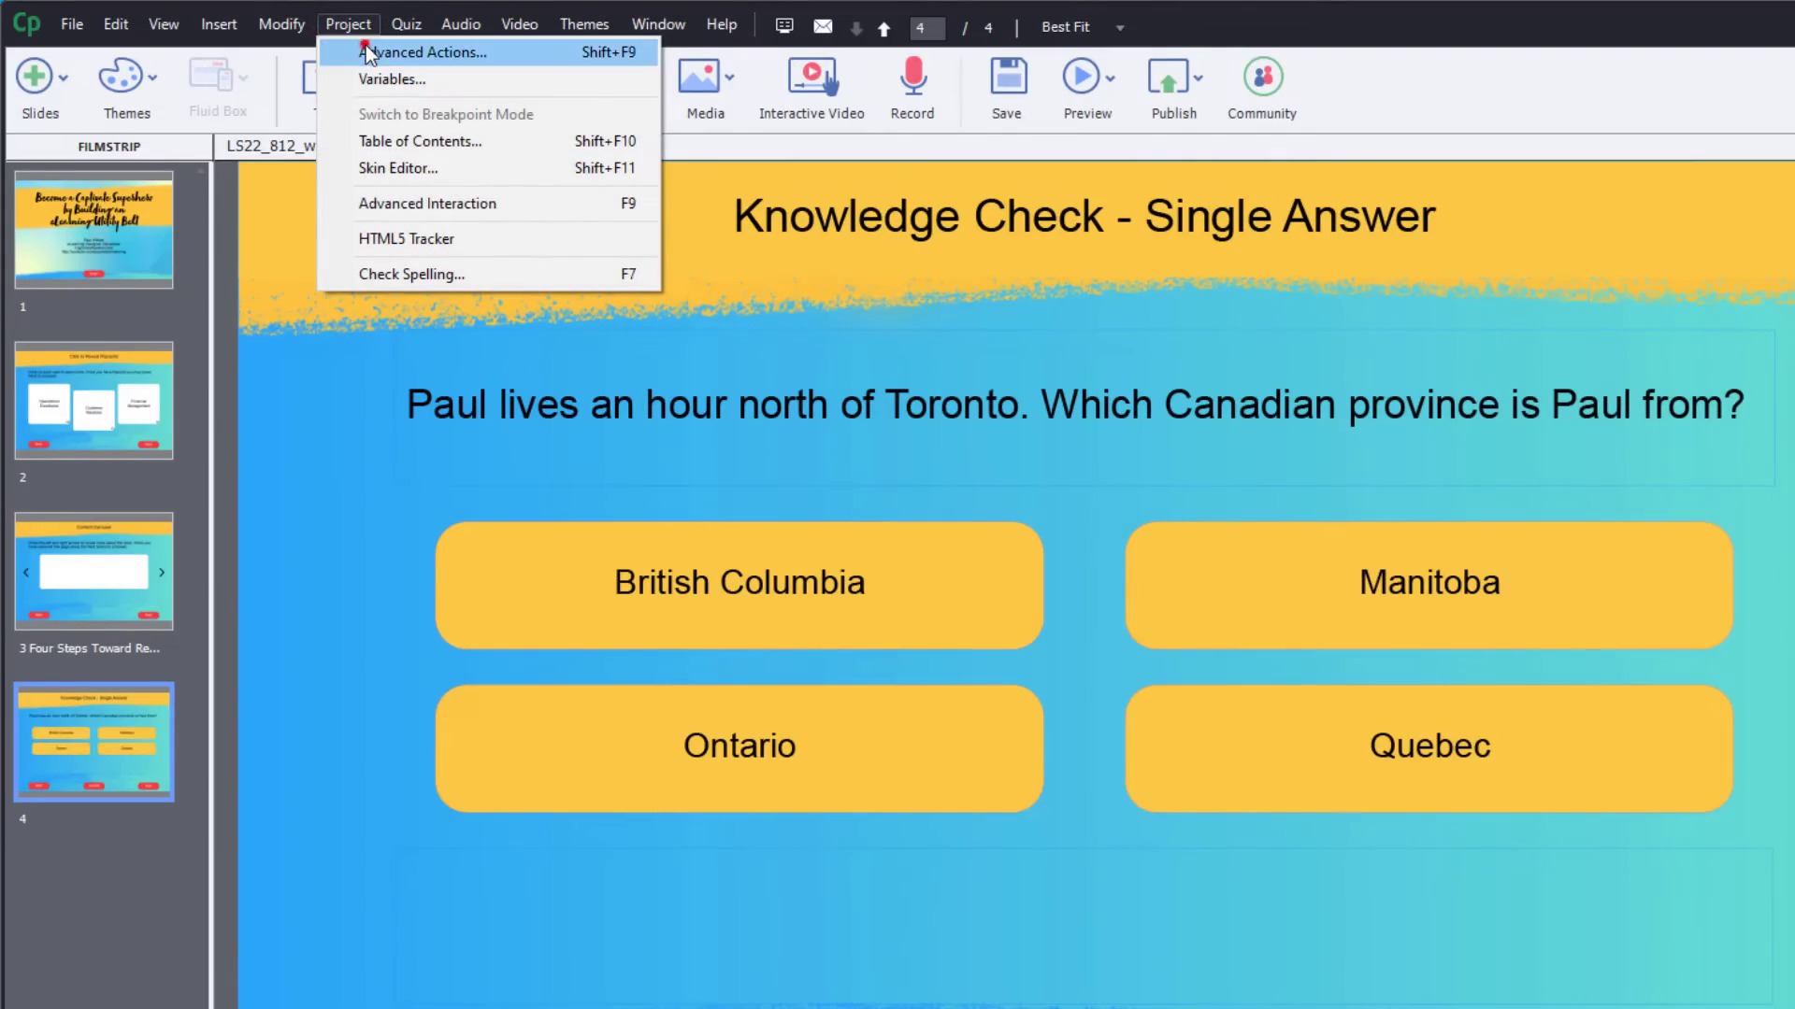
{"action": "left_click", "coordinate": [402, 53]}
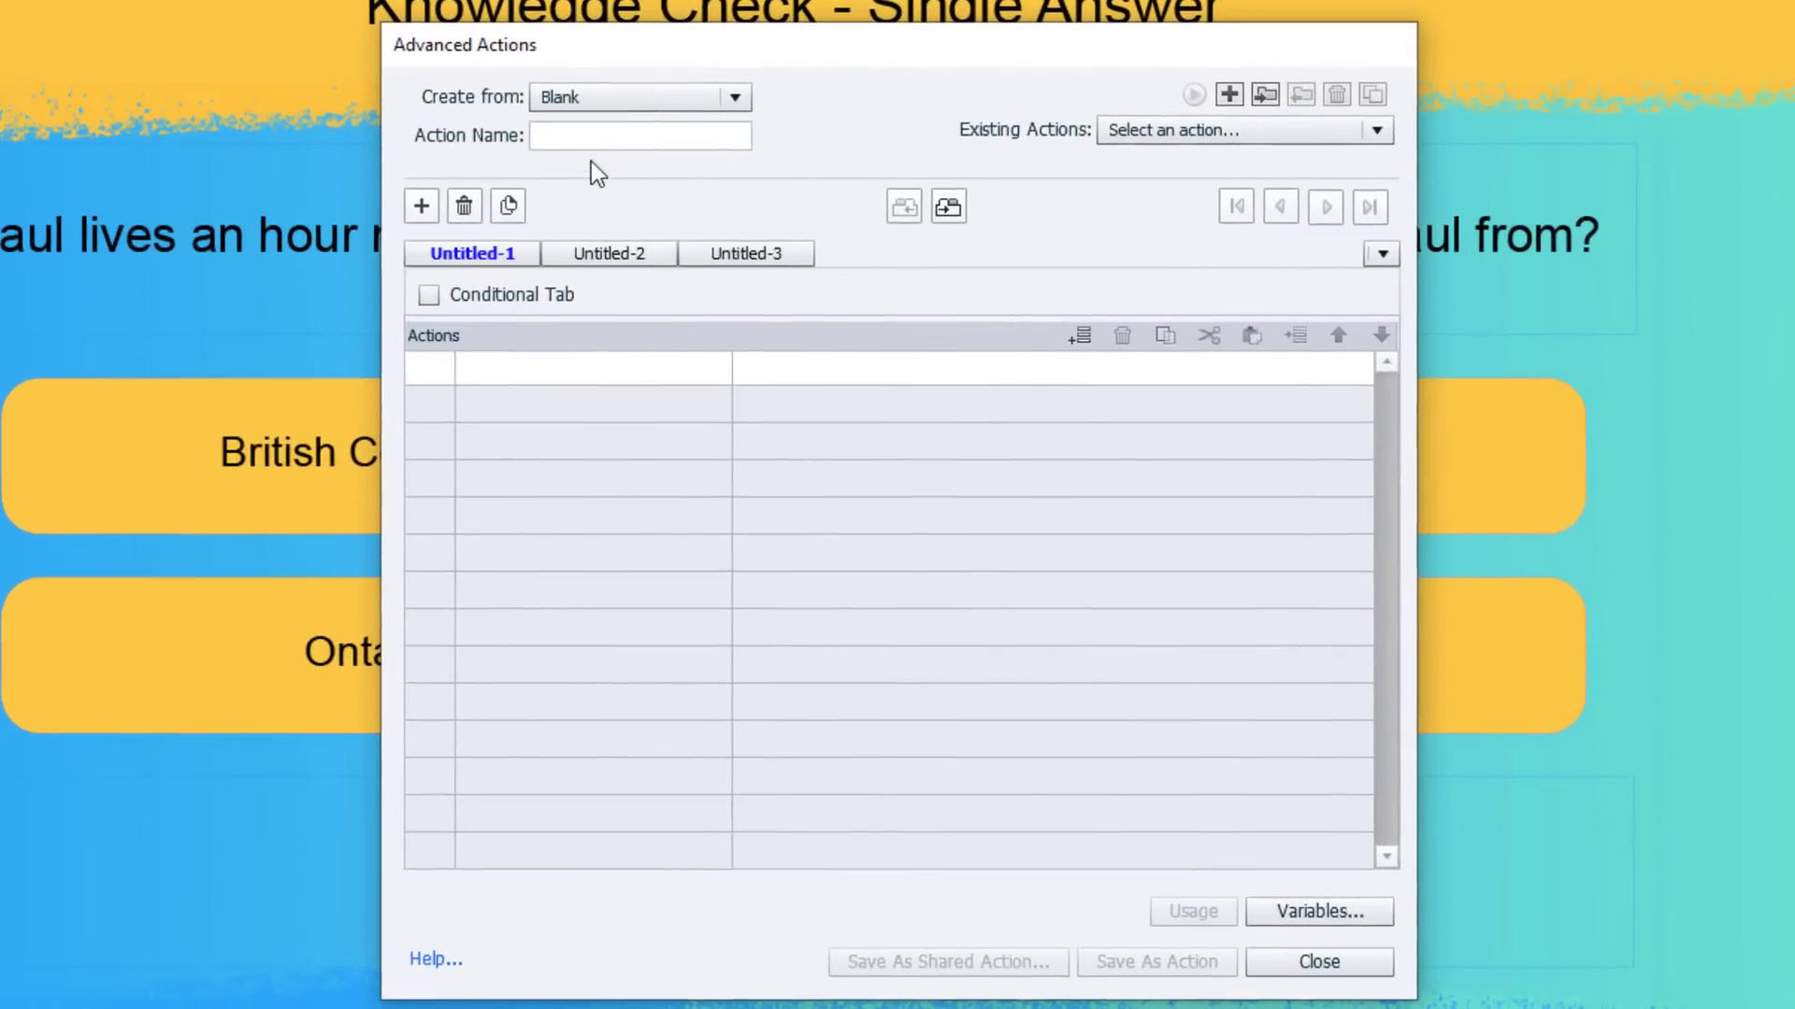
{"action": "left_click", "coordinate": [908, 325]}
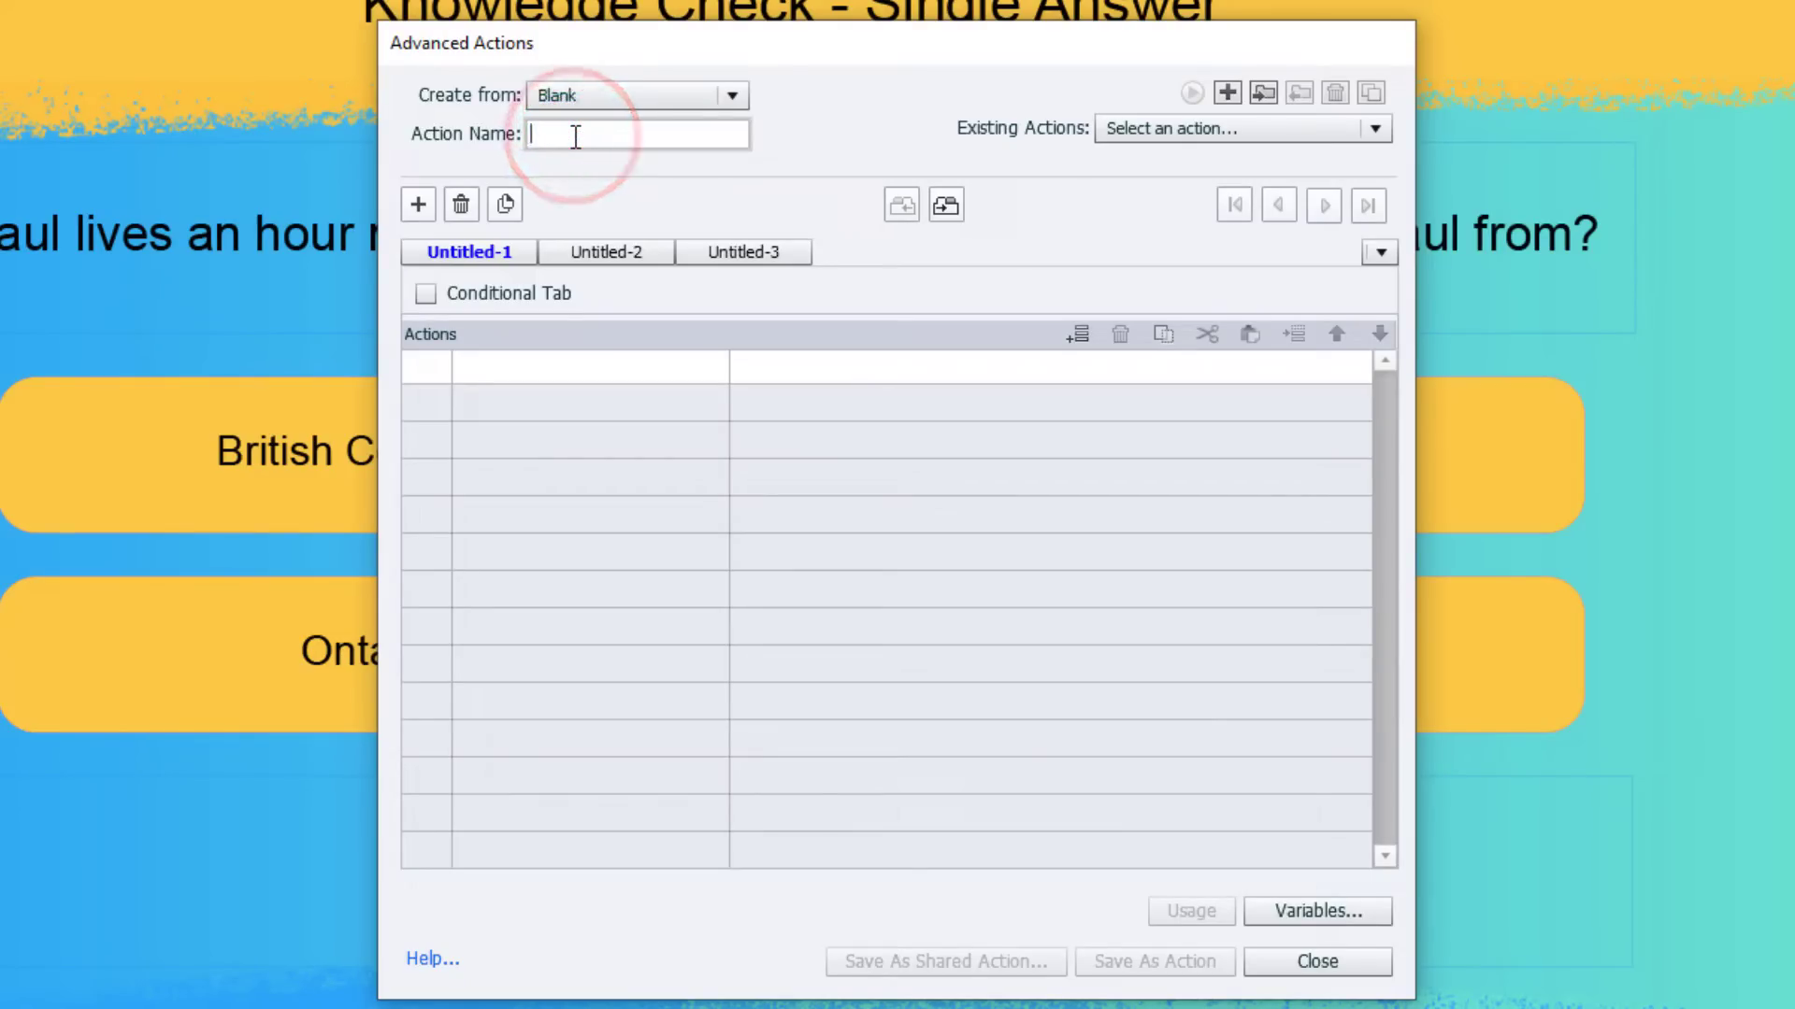
{"action": "type", "text": "s04_a01"}
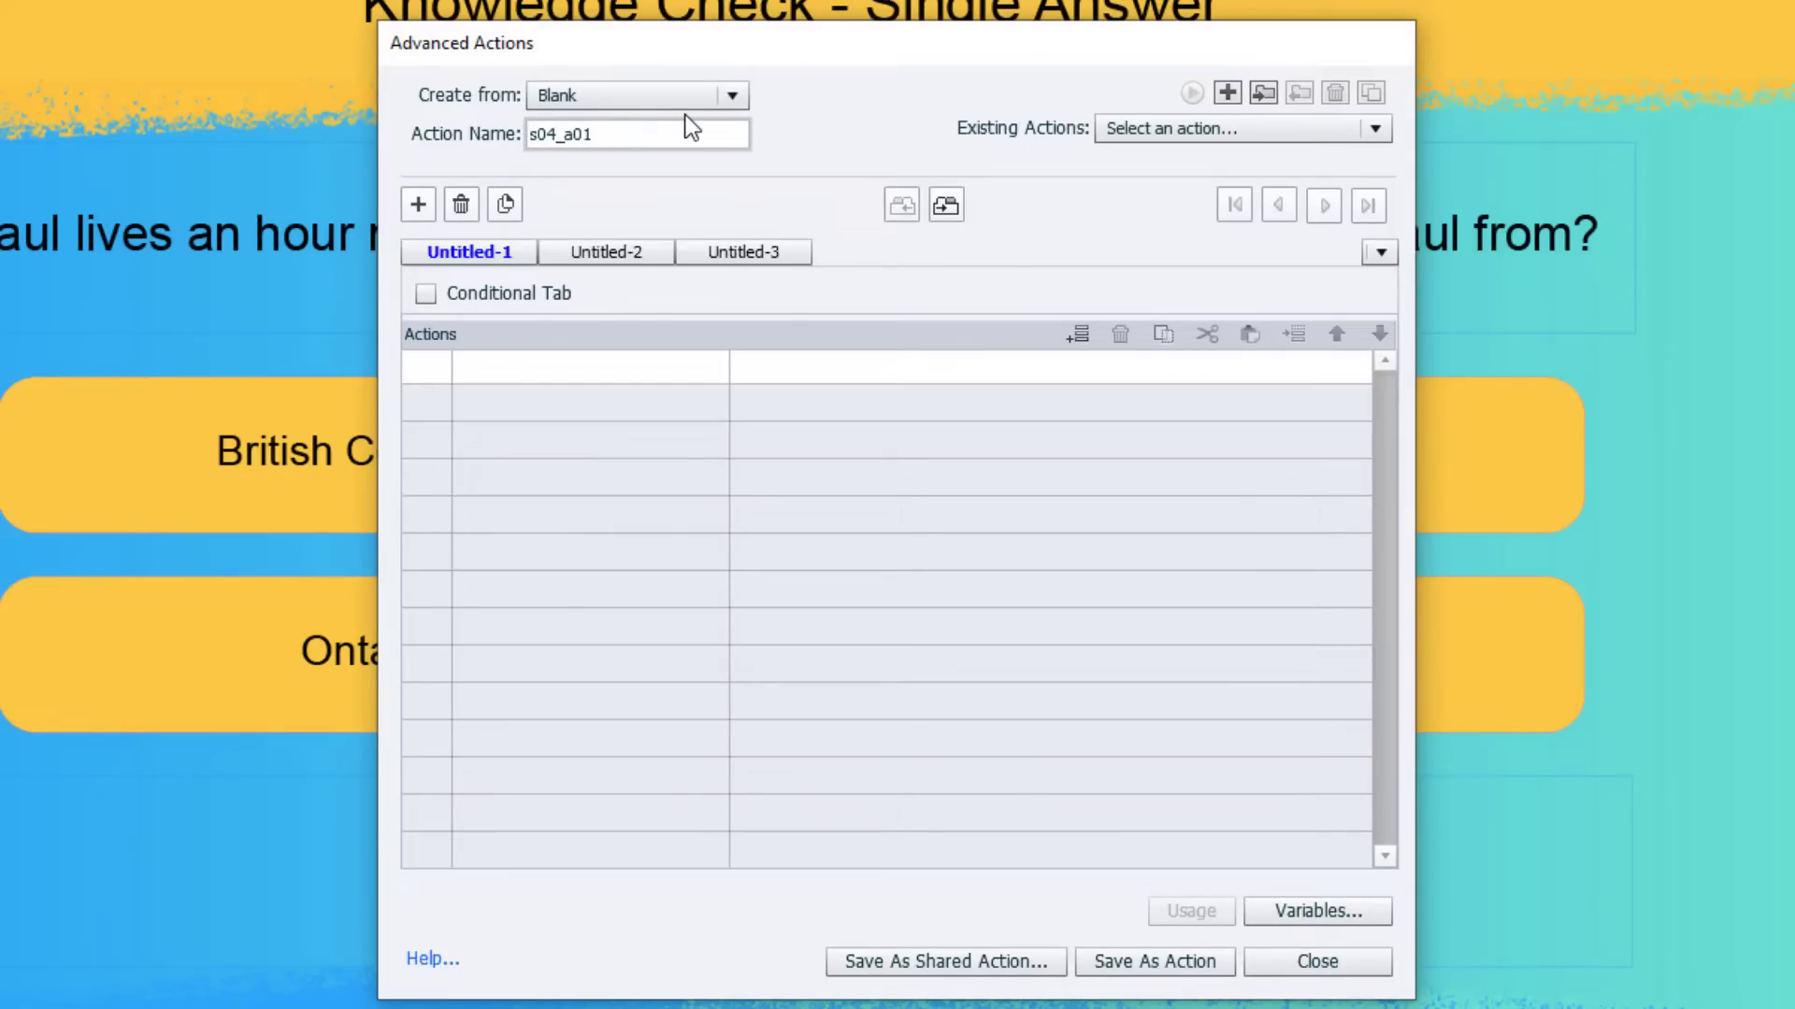
{"action": "left_click", "coordinate": [434, 301]}
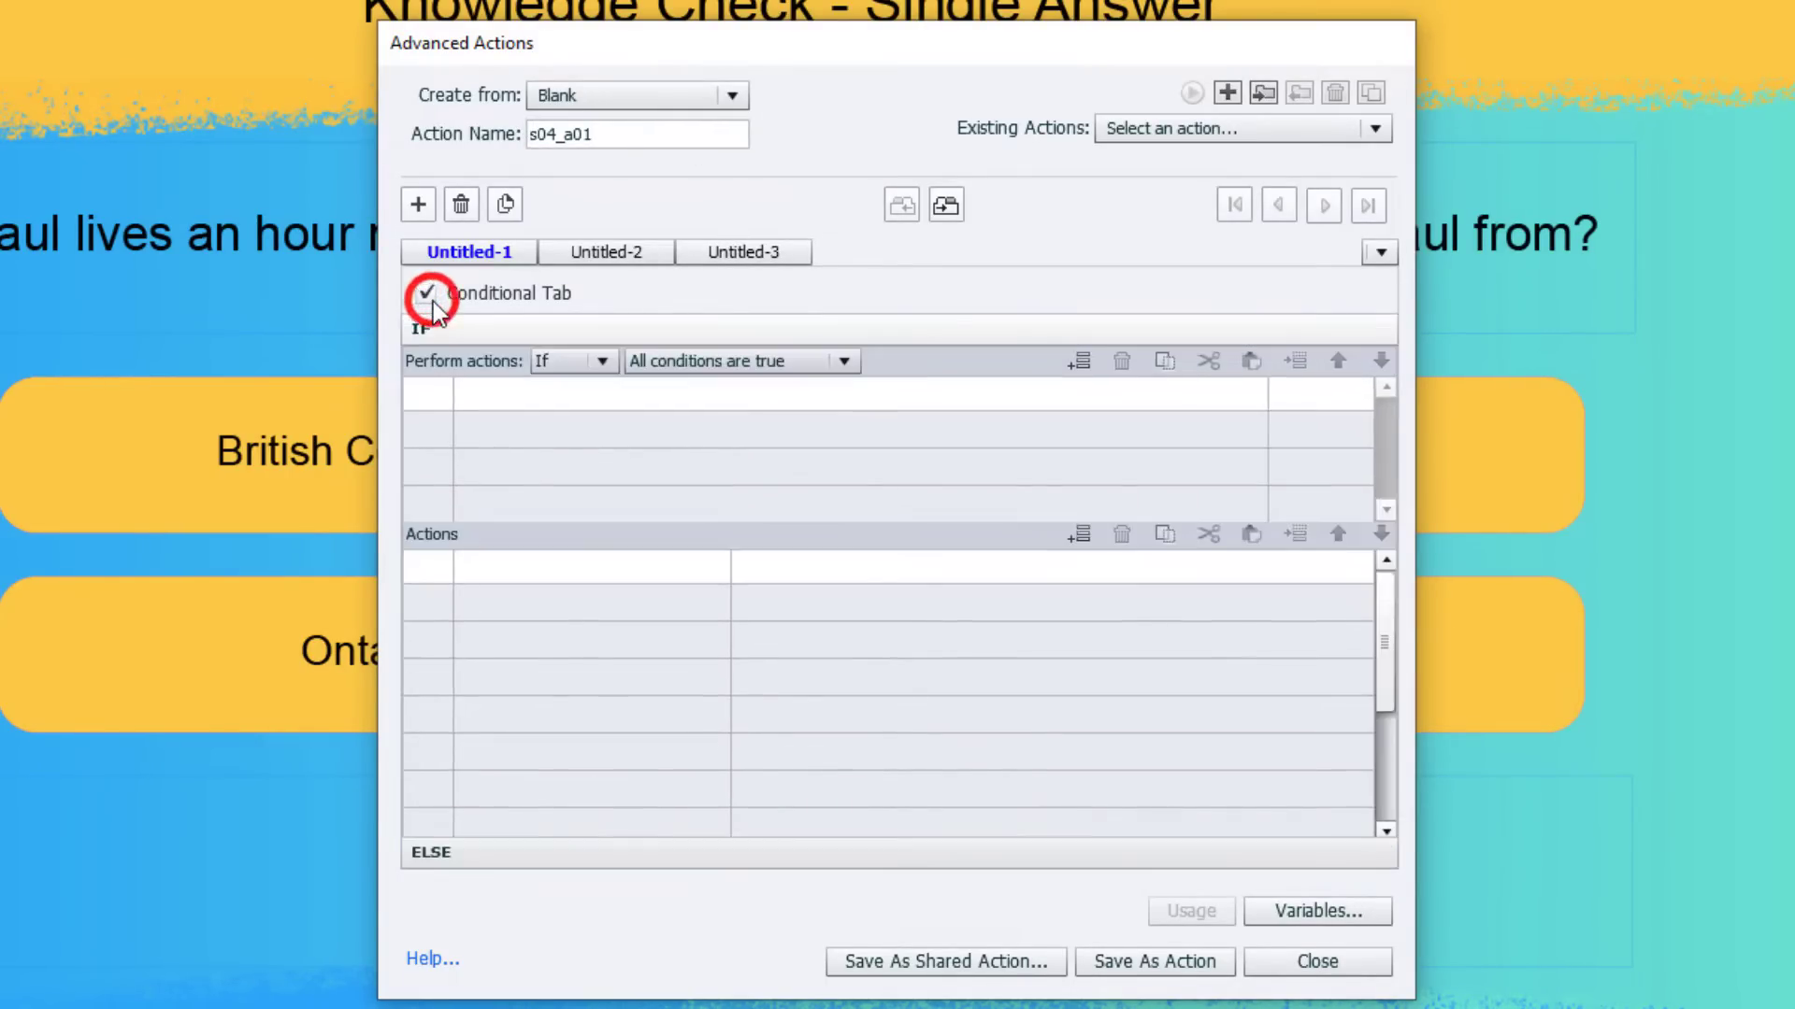
Add an IF condition that checks whether the variable _s04_a01 is equal to the literal 0.
{"action": "left_click", "coordinate": [501, 394]}
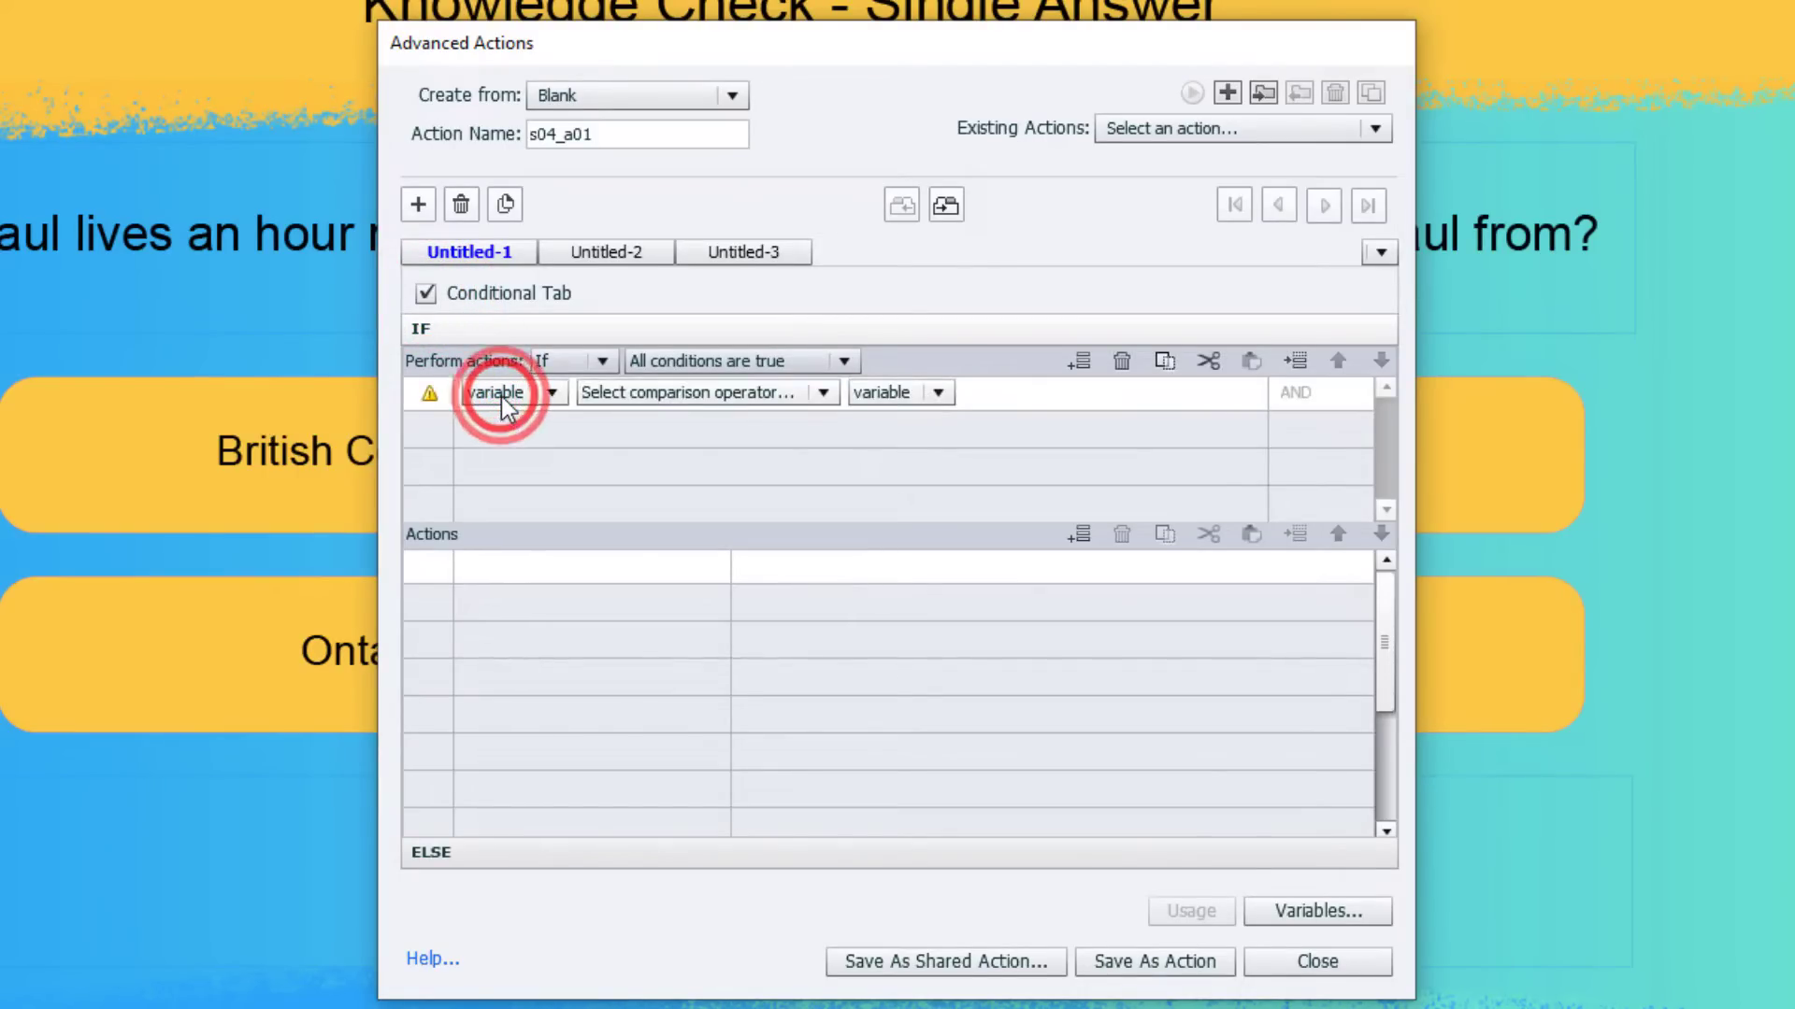
{"action": "left_click", "coordinate": [501, 397]}
{"action": "left_click", "coordinate": [506, 417]}
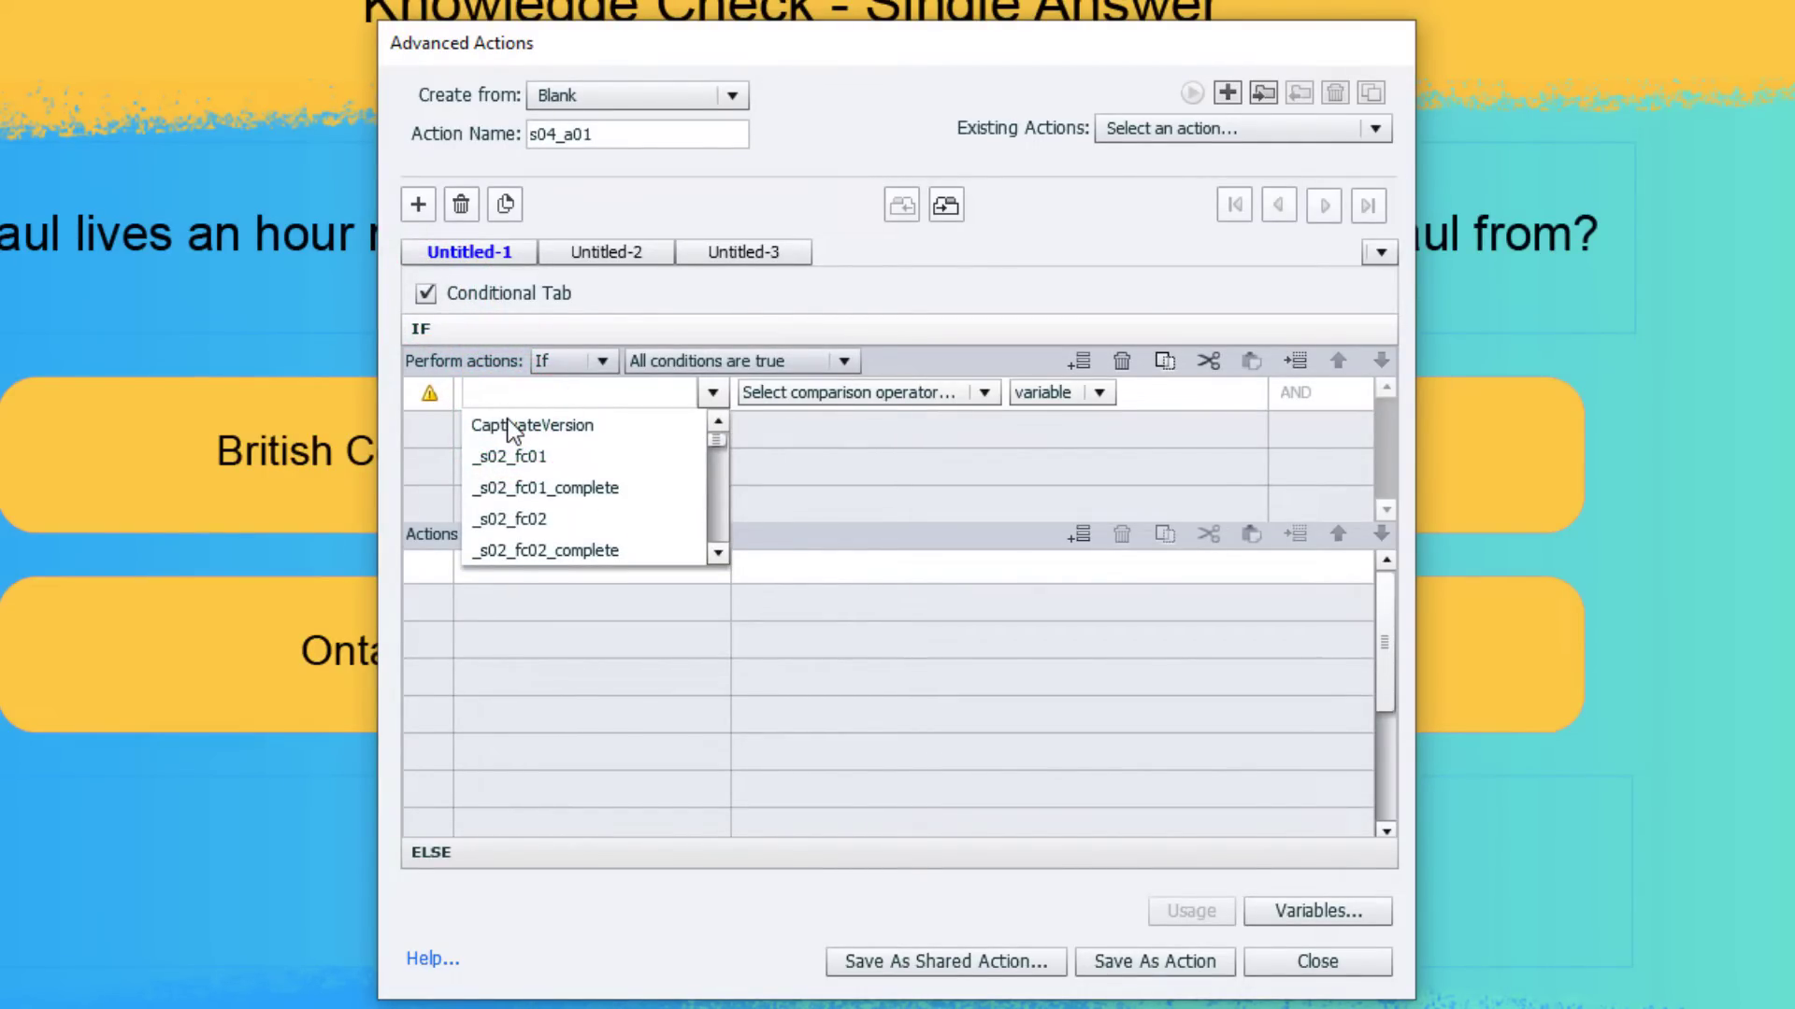
{"action": "type", "text": "s04"}
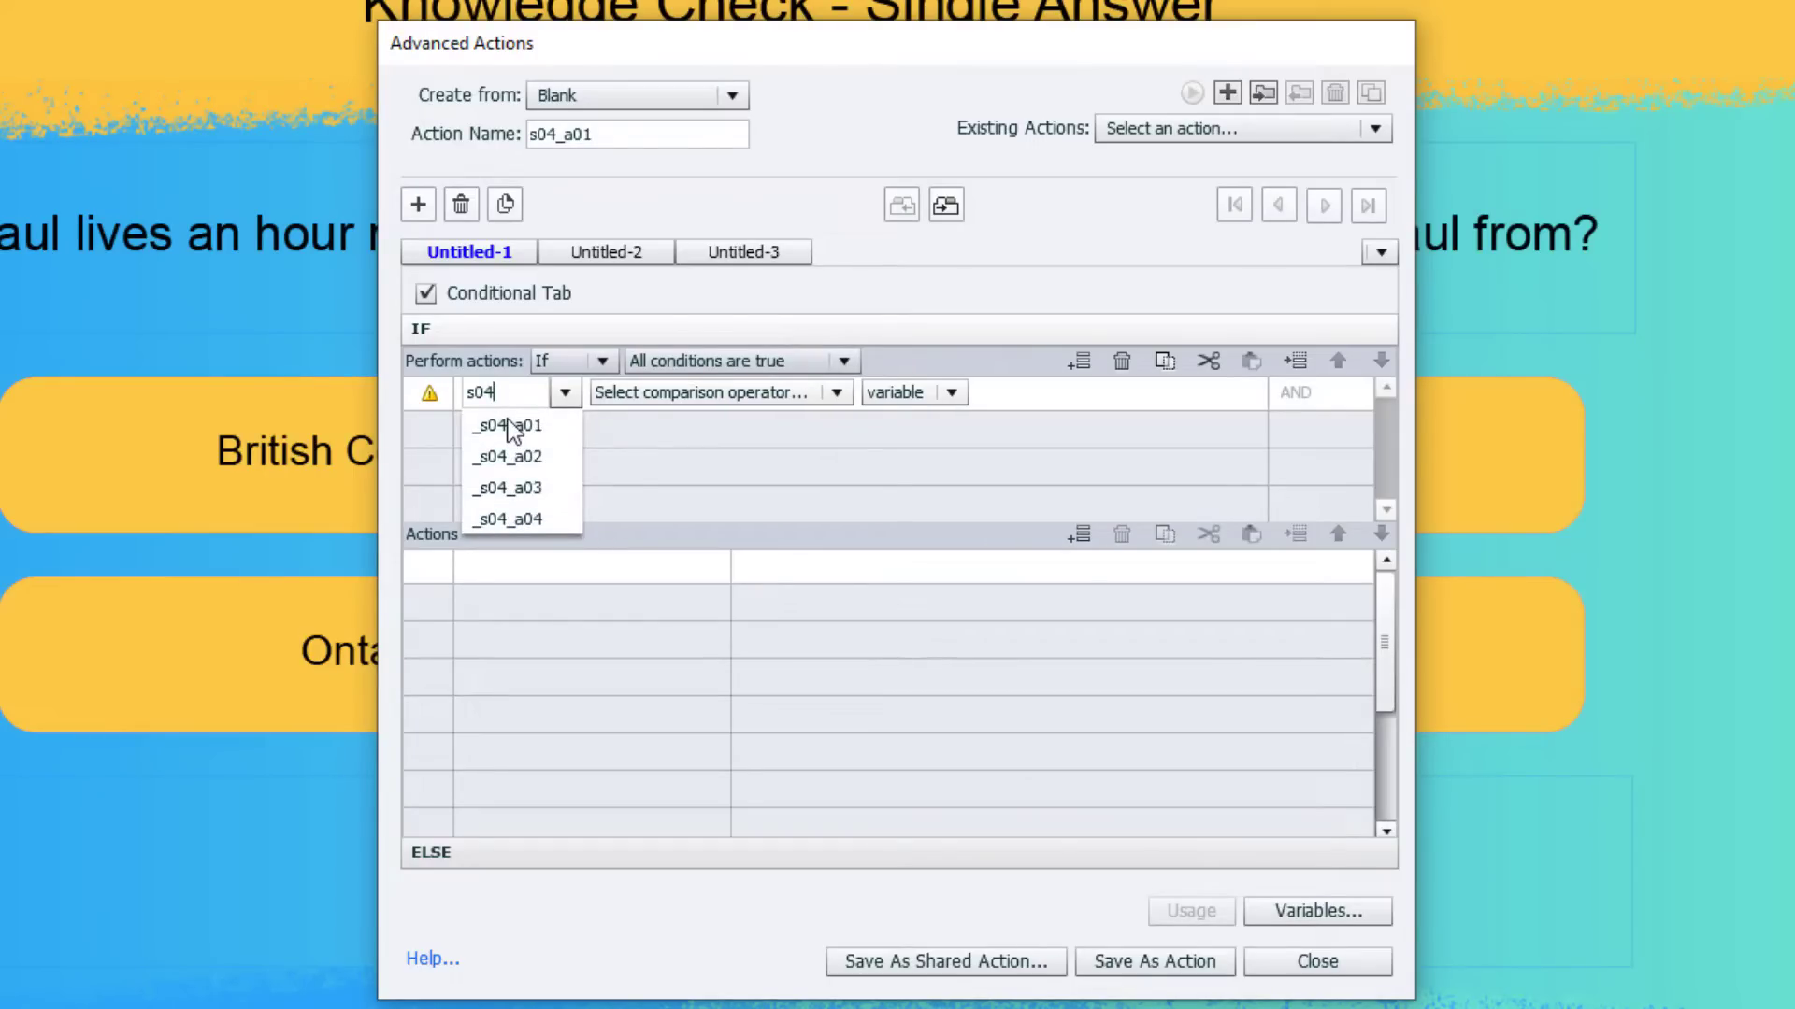
{"action": "left_click", "coordinate": [509, 427]}
{"action": "left_click", "coordinate": [688, 394]}
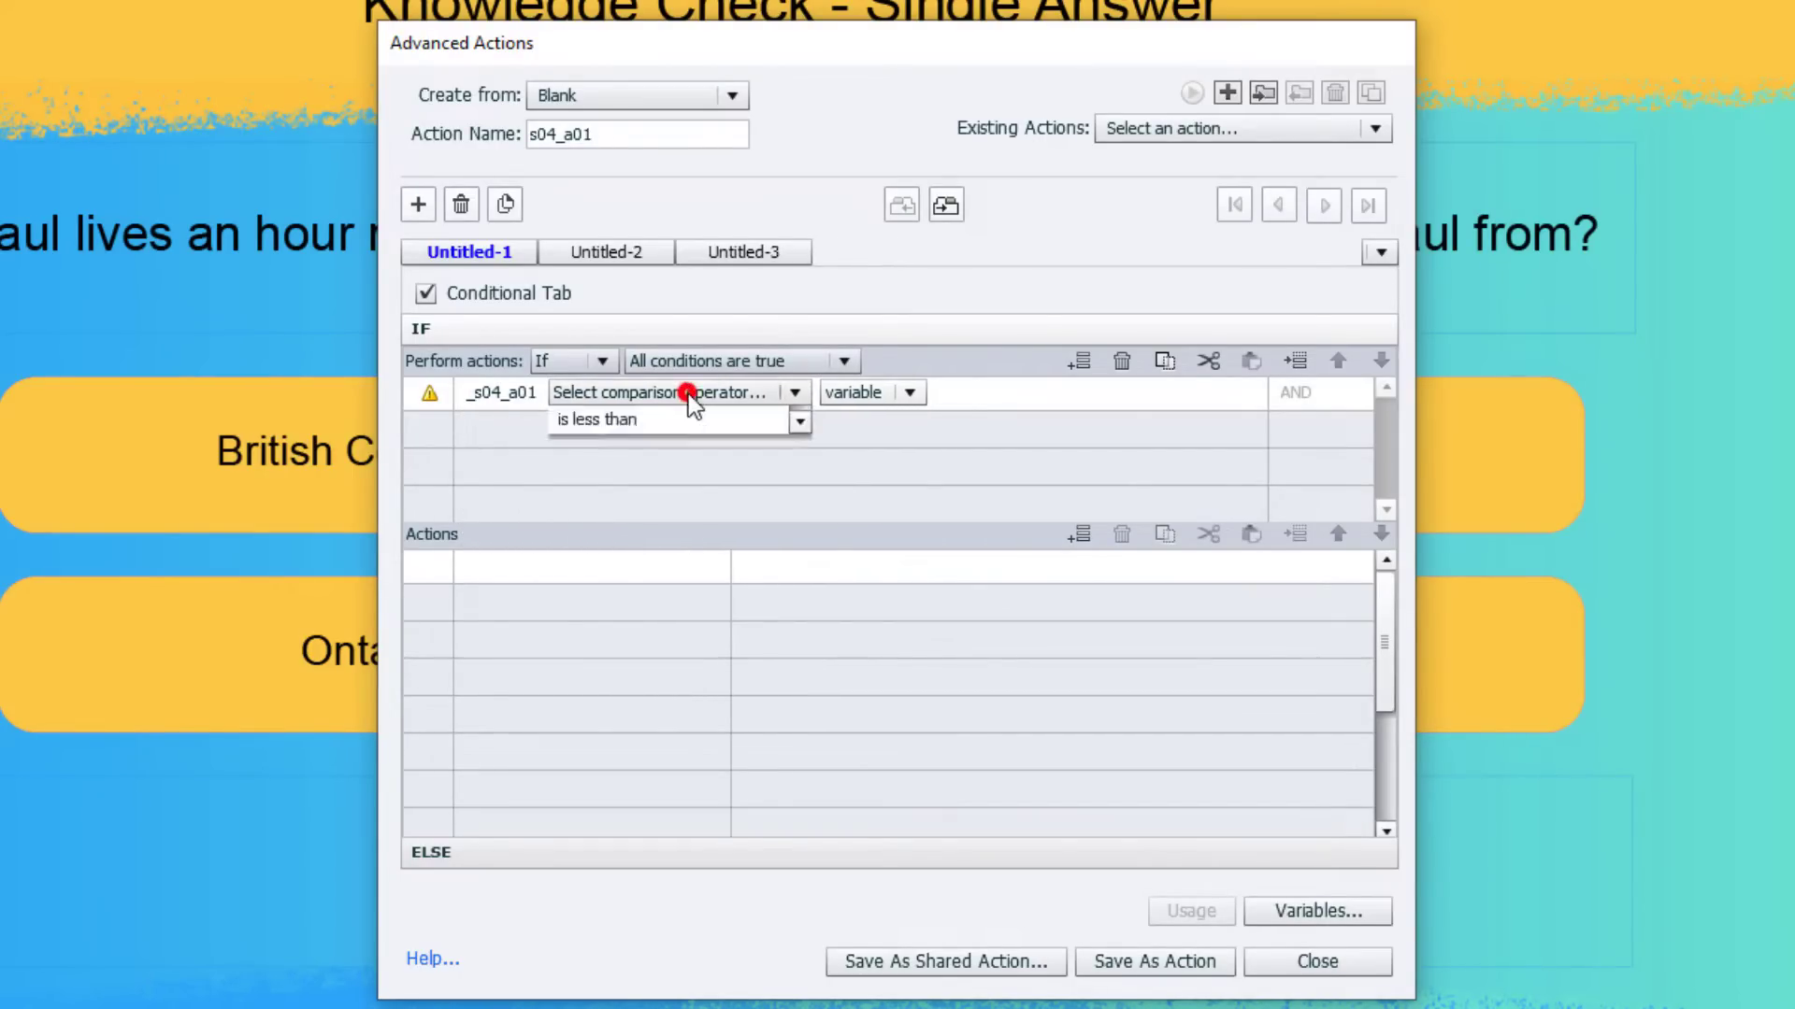
{"action": "left_click", "coordinate": [683, 417]}
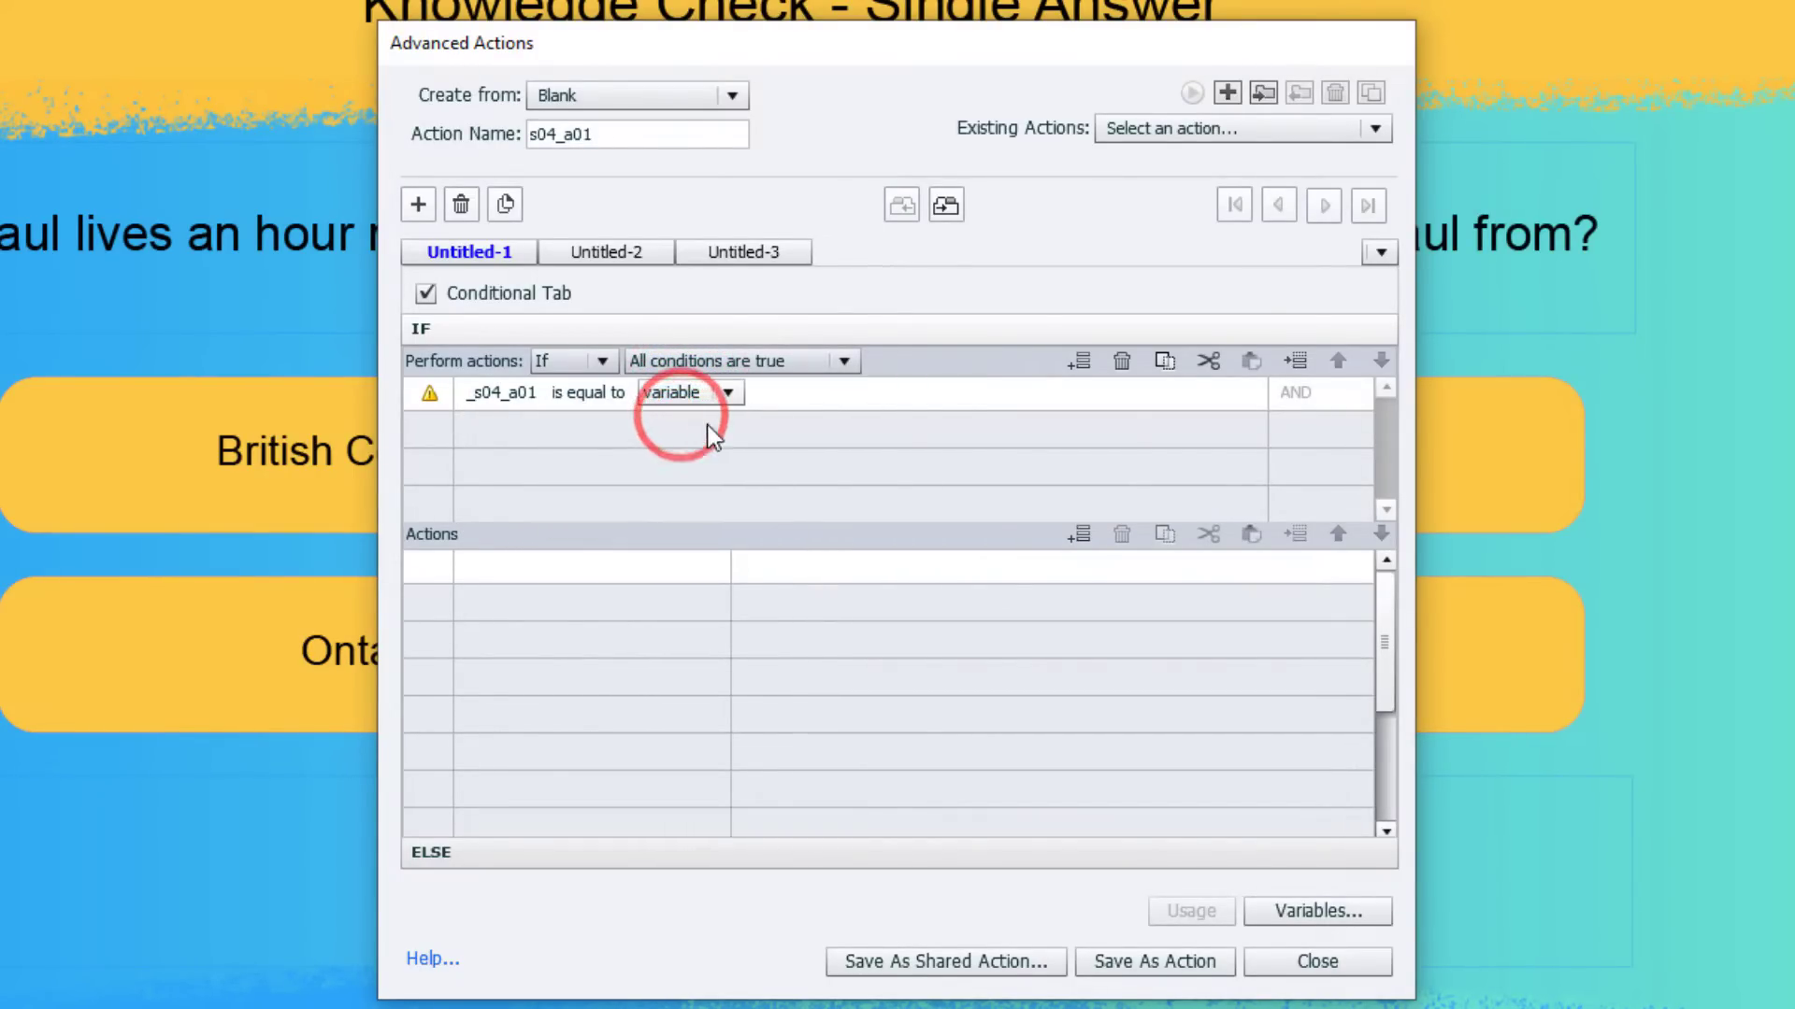
{"action": "left_click", "coordinate": [723, 392]}
{"action": "left_click", "coordinate": [716, 458]}
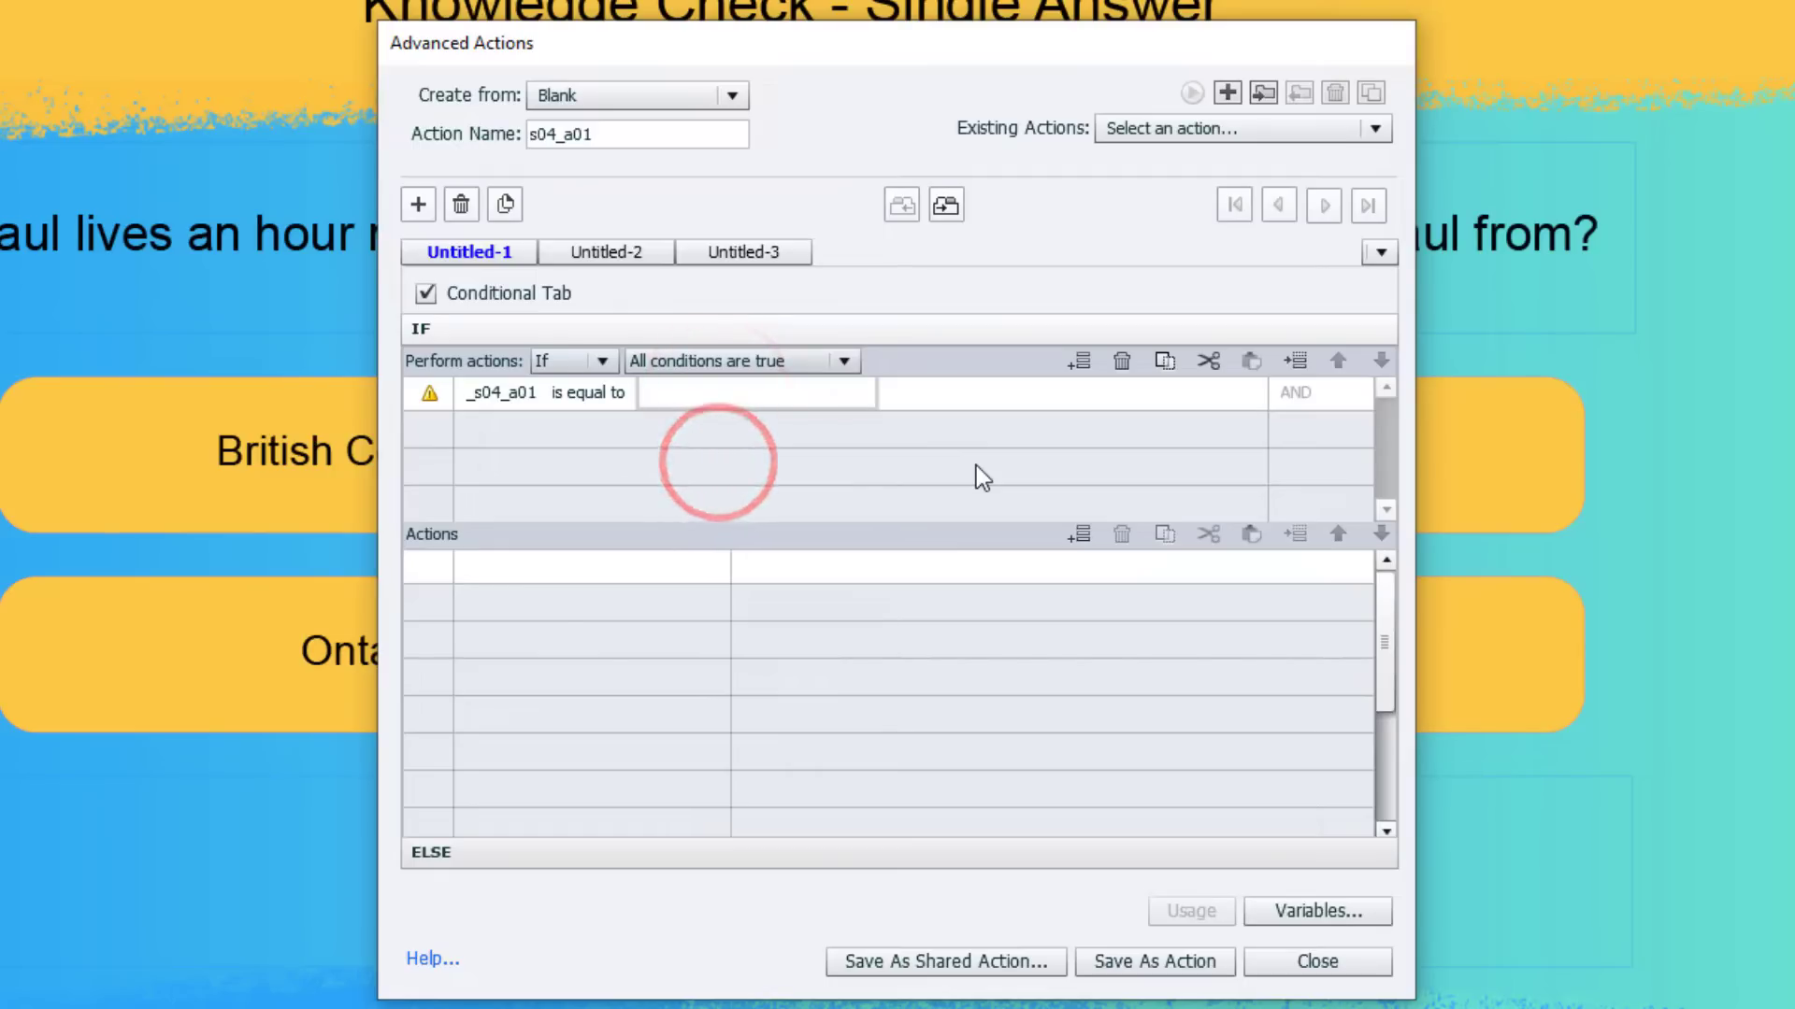
{"action": "type", "text": "0"}
{"action": "key", "text": "Return"}
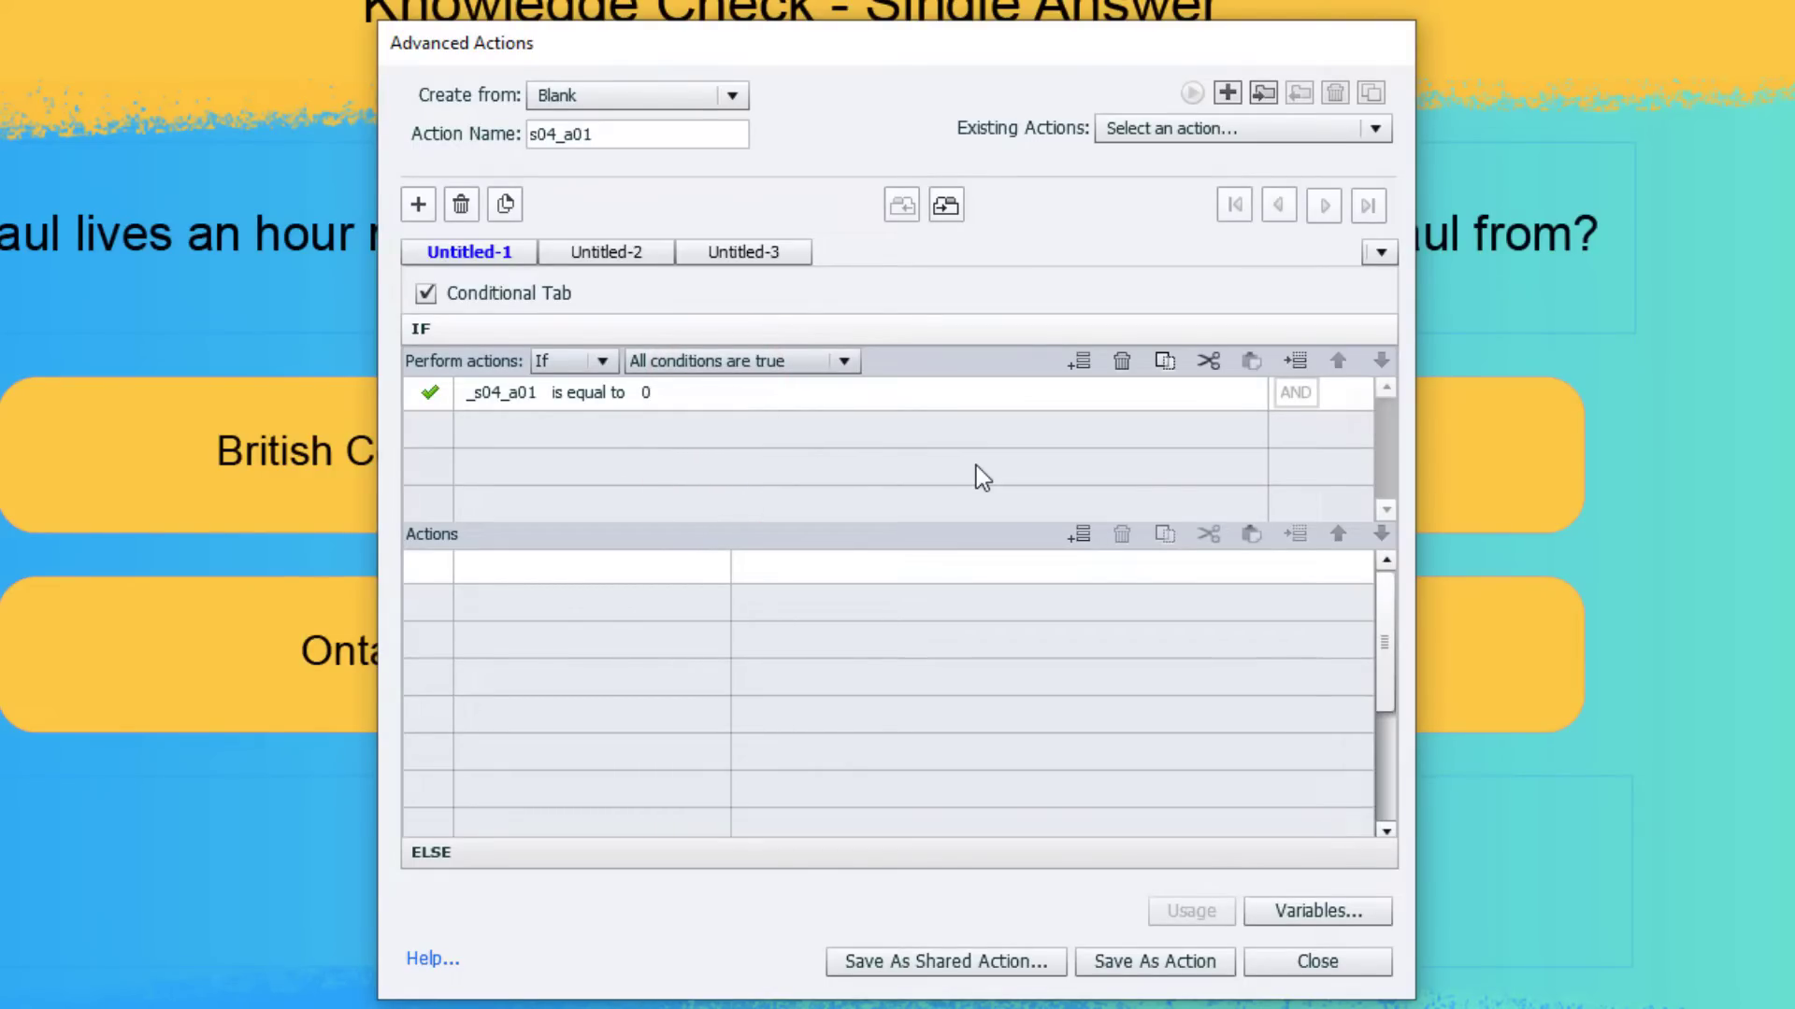
Add an Assign action under the IF condition that sets _s04_a01 to the literal 1.
{"action": "double_click", "coordinate": [503, 565]}
{"action": "left_click", "coordinate": [504, 566]}
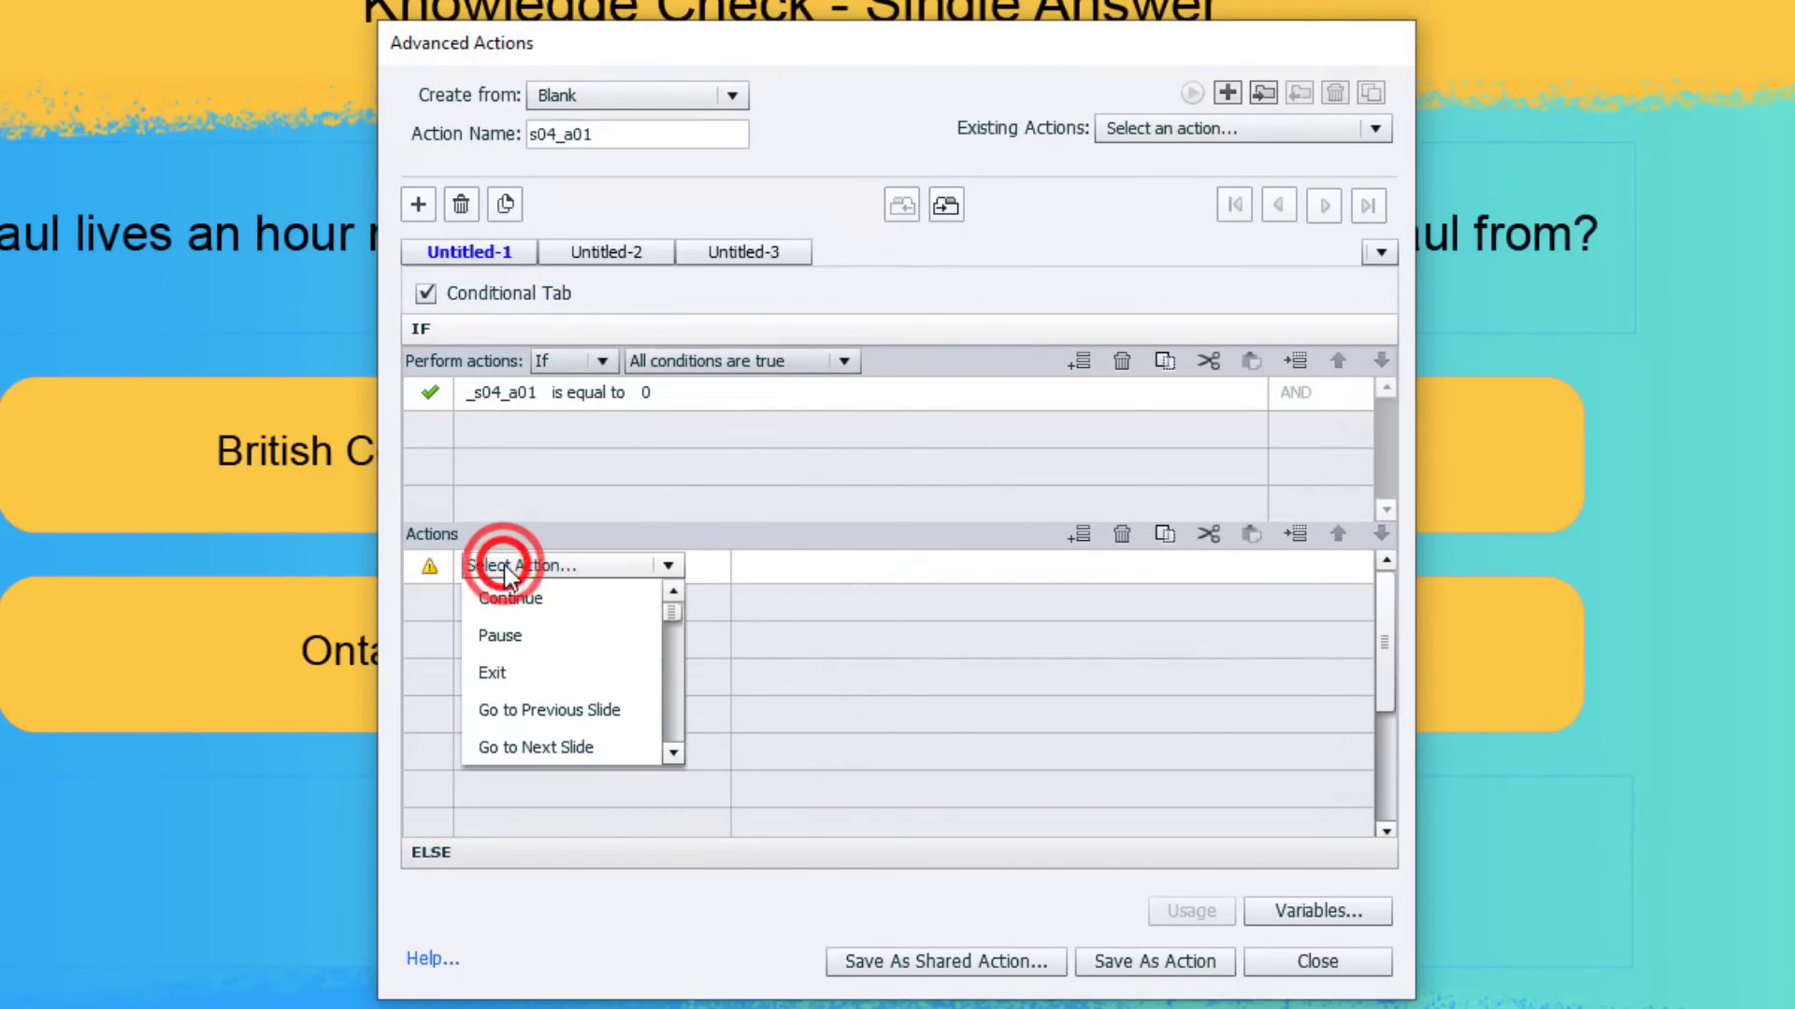
{"action": "key", "text": "a"}
{"action": "left_click", "coordinate": [513, 608]}
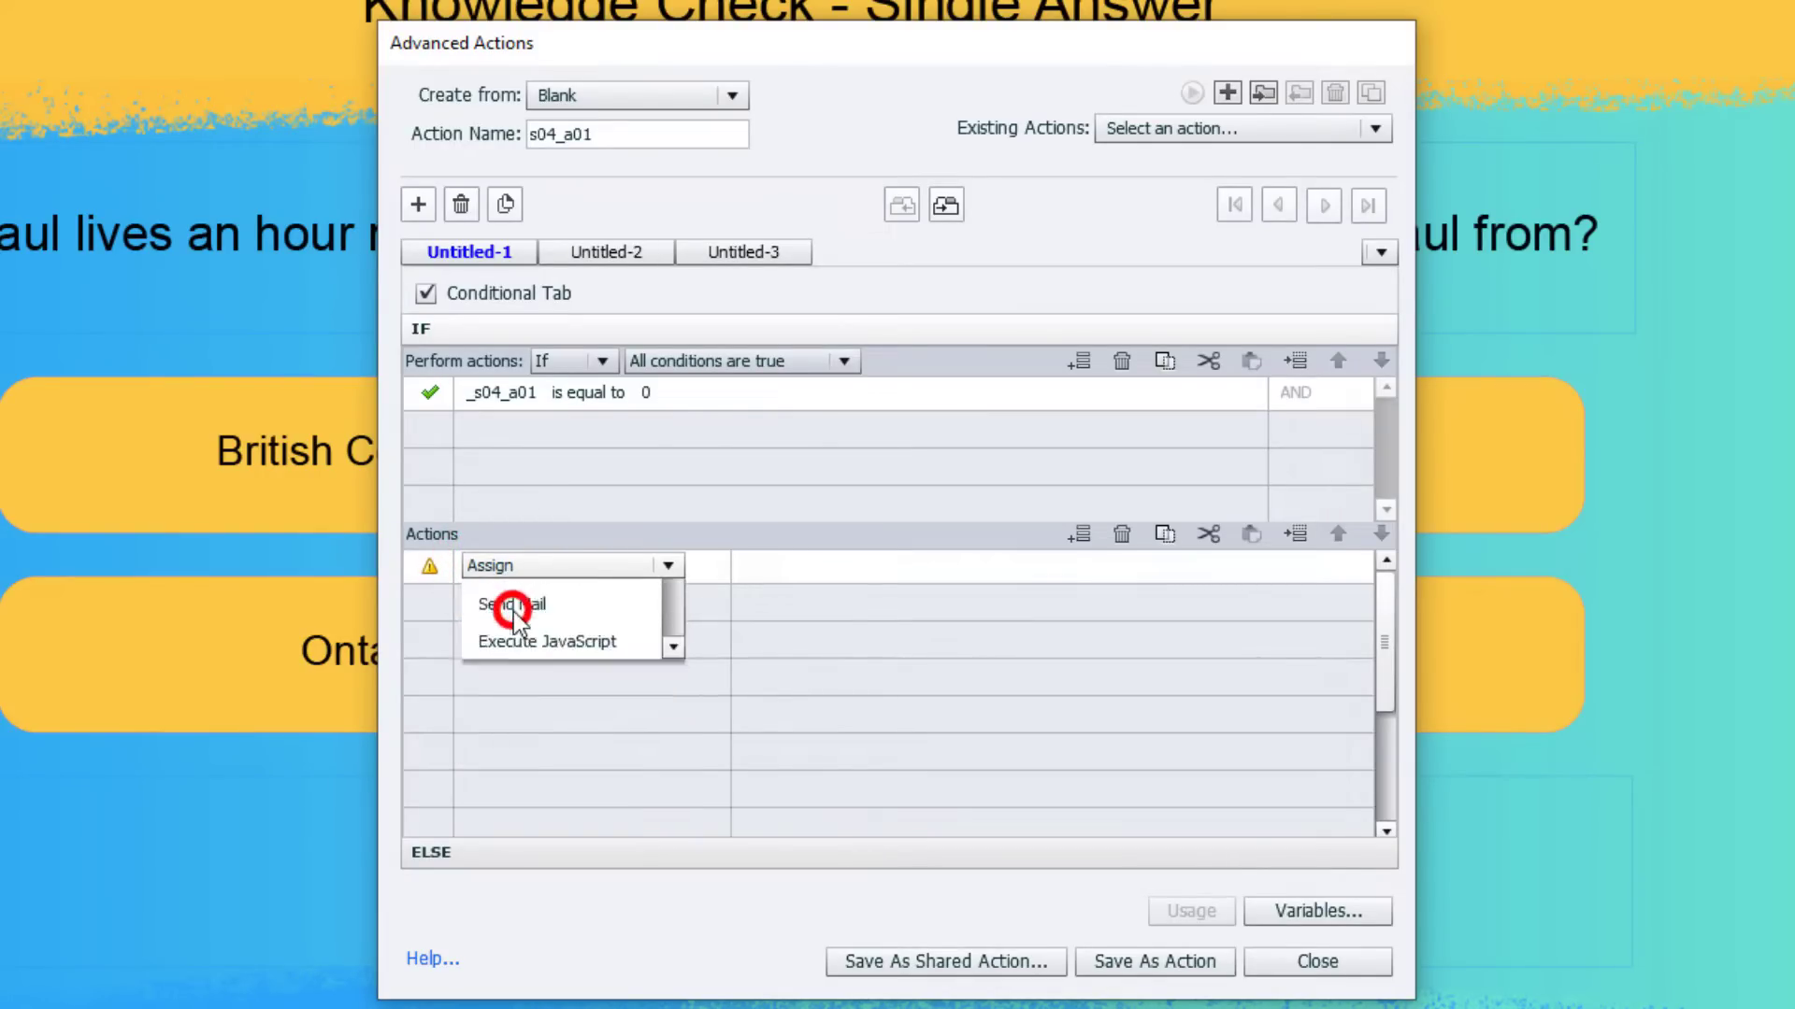
{"action": "type", "text": "s04"}
{"action": "key", "text": "Down"}
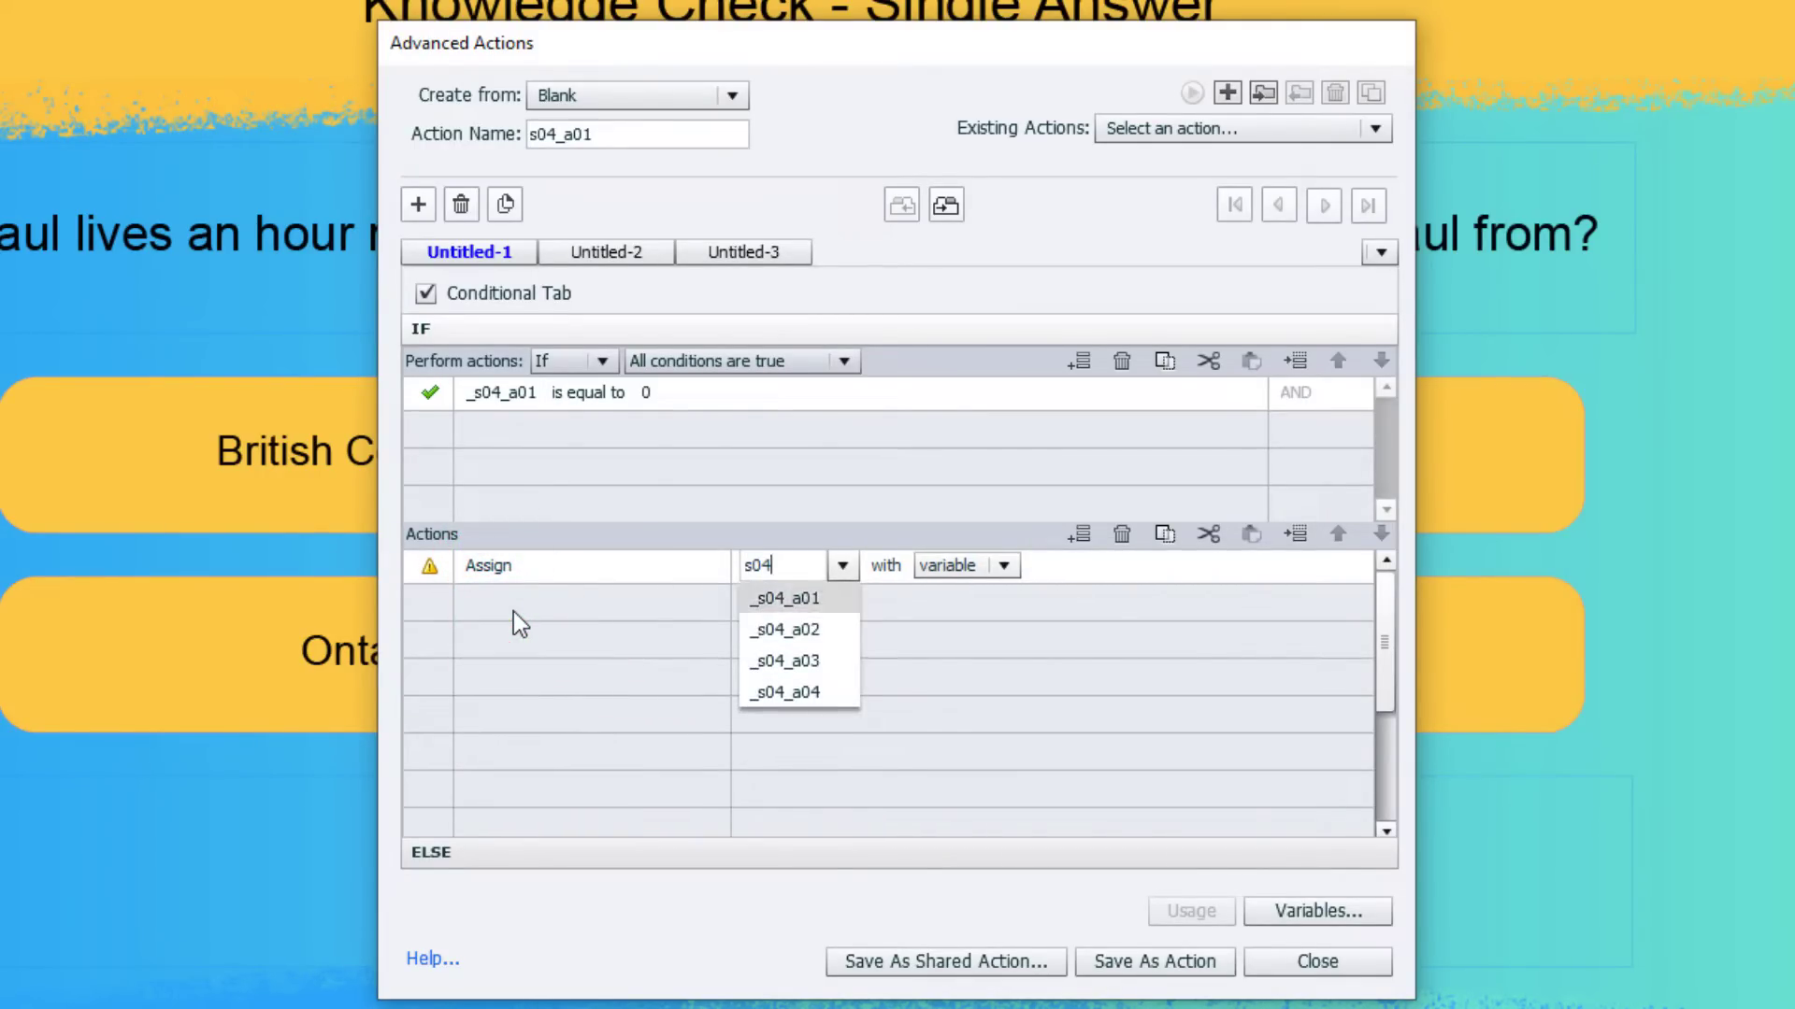
{"action": "key", "text": "Return"}
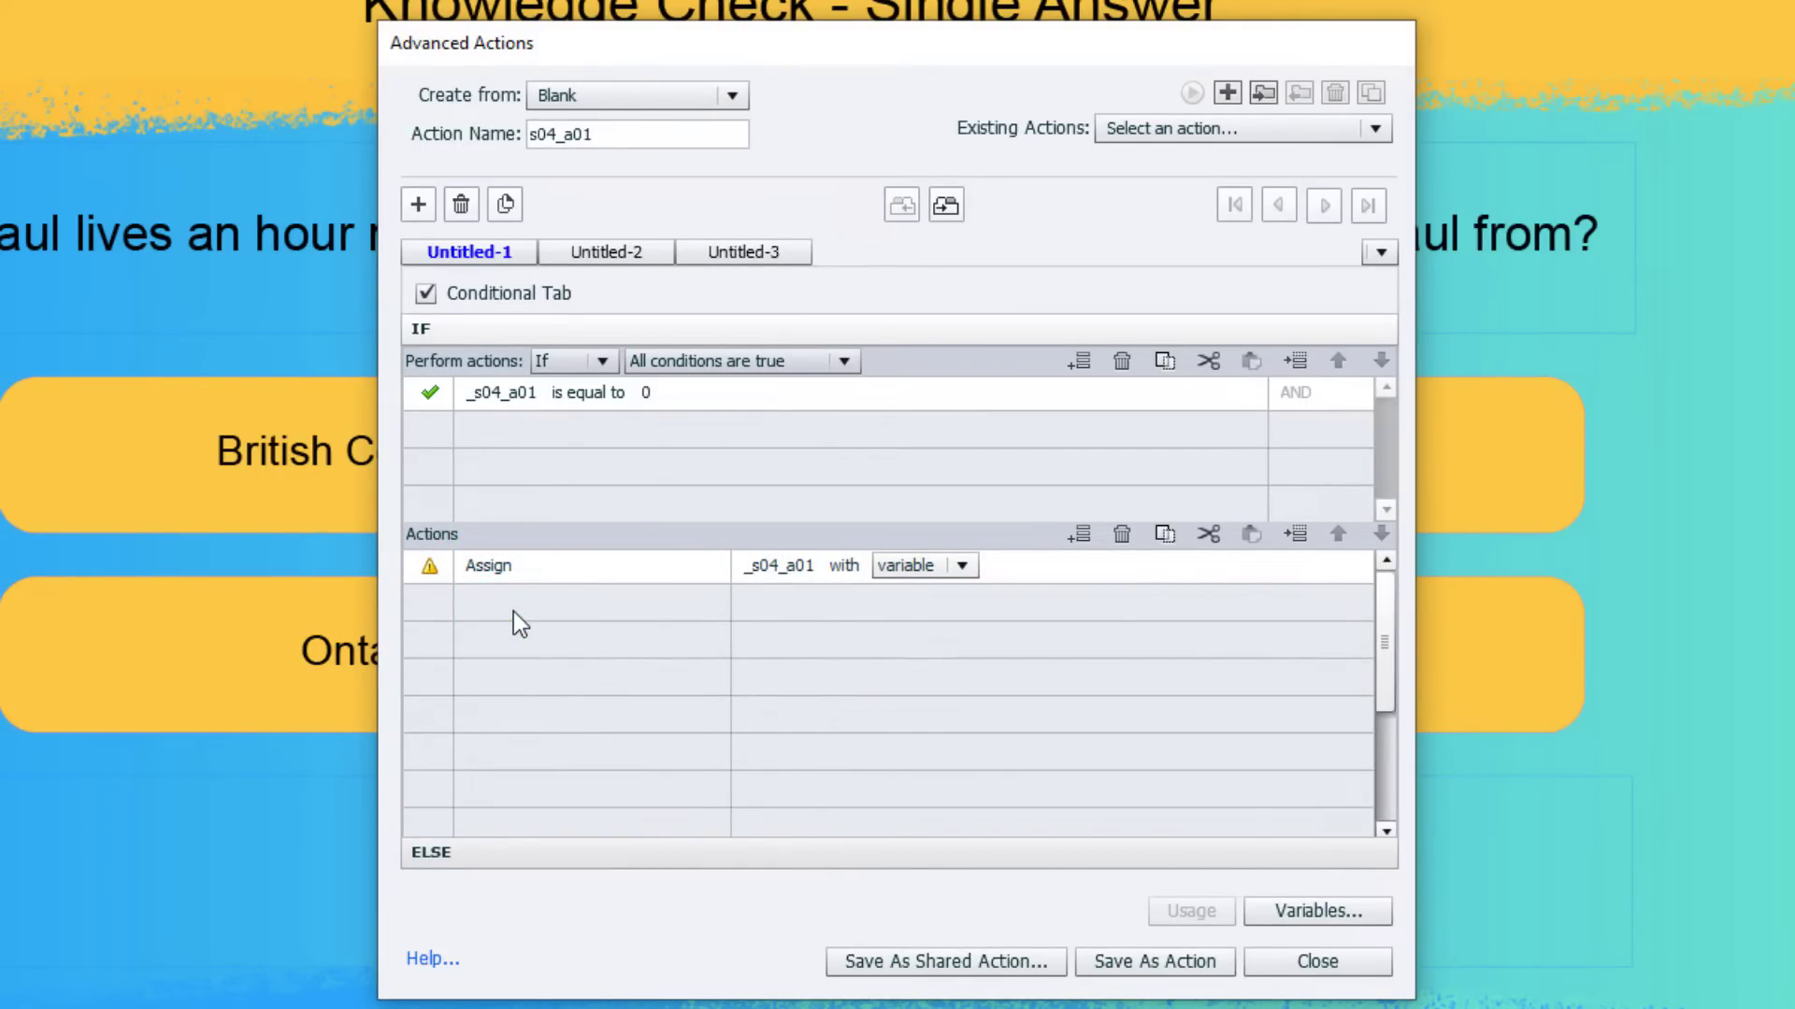
{"action": "left_click", "coordinate": [963, 563]}
{"action": "left_click", "coordinate": [952, 620]}
{"action": "type", "text": "1"}
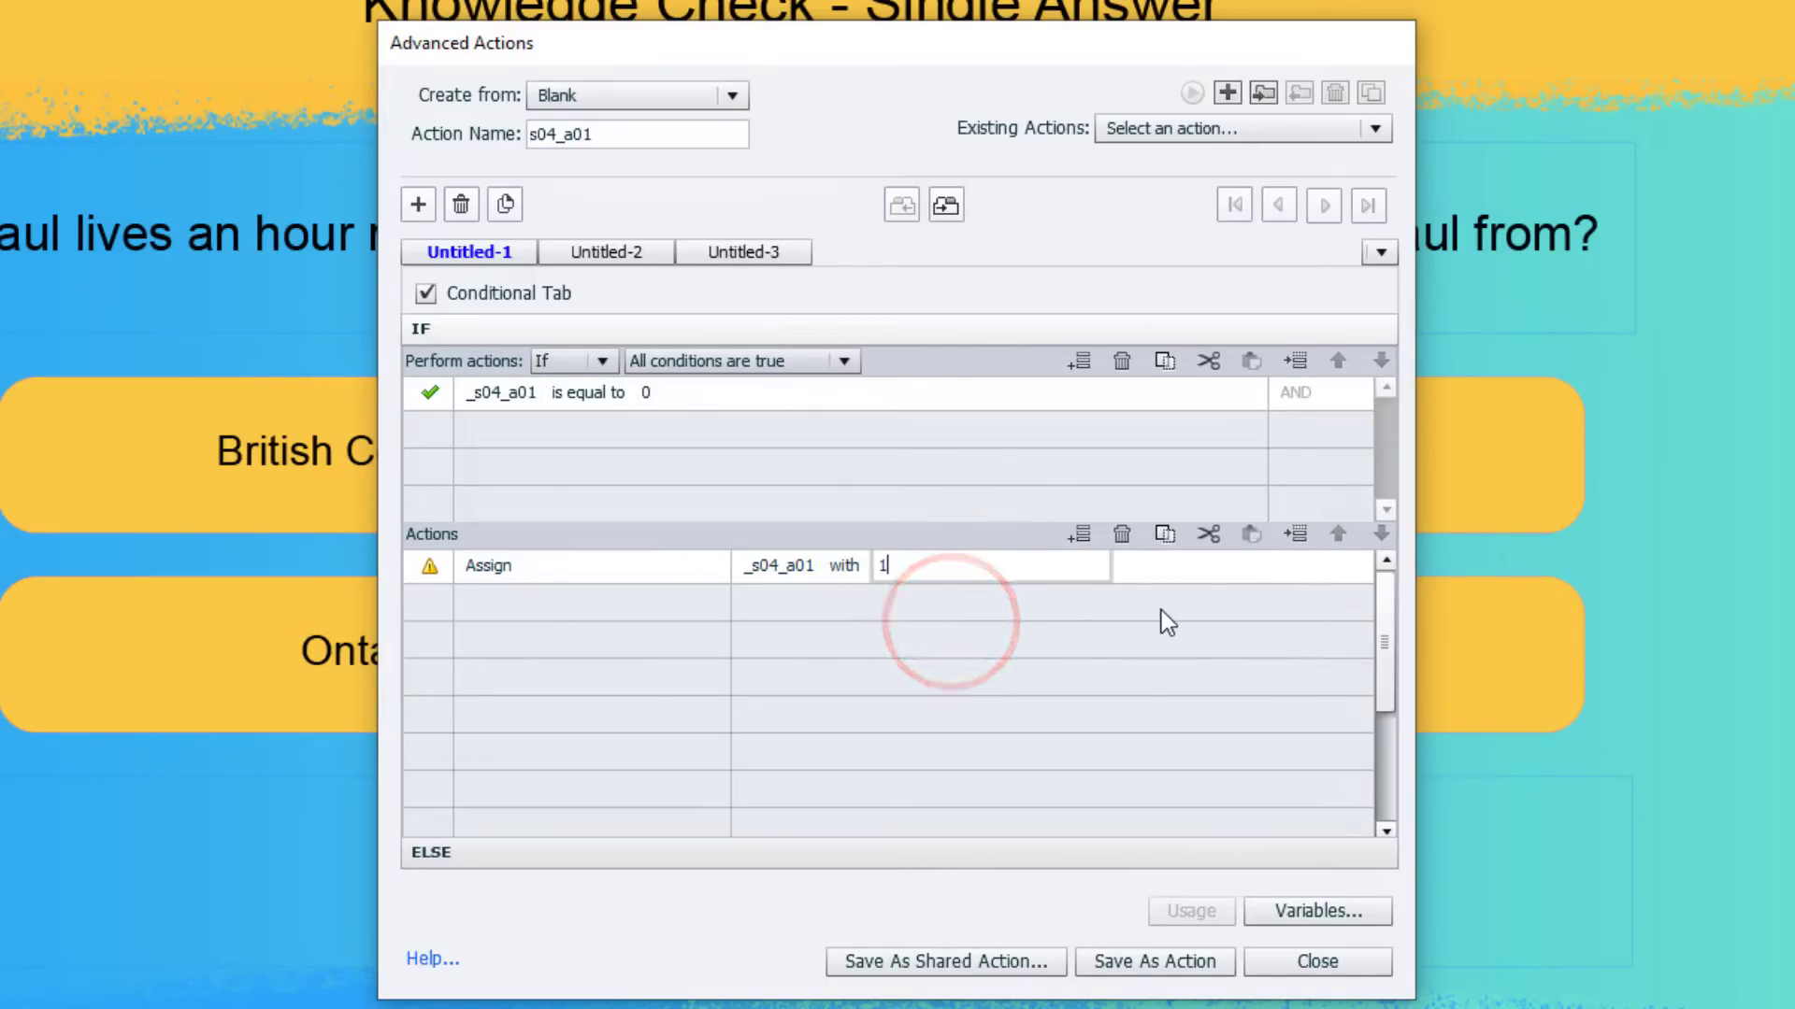
{"action": "key", "text": "Return"}
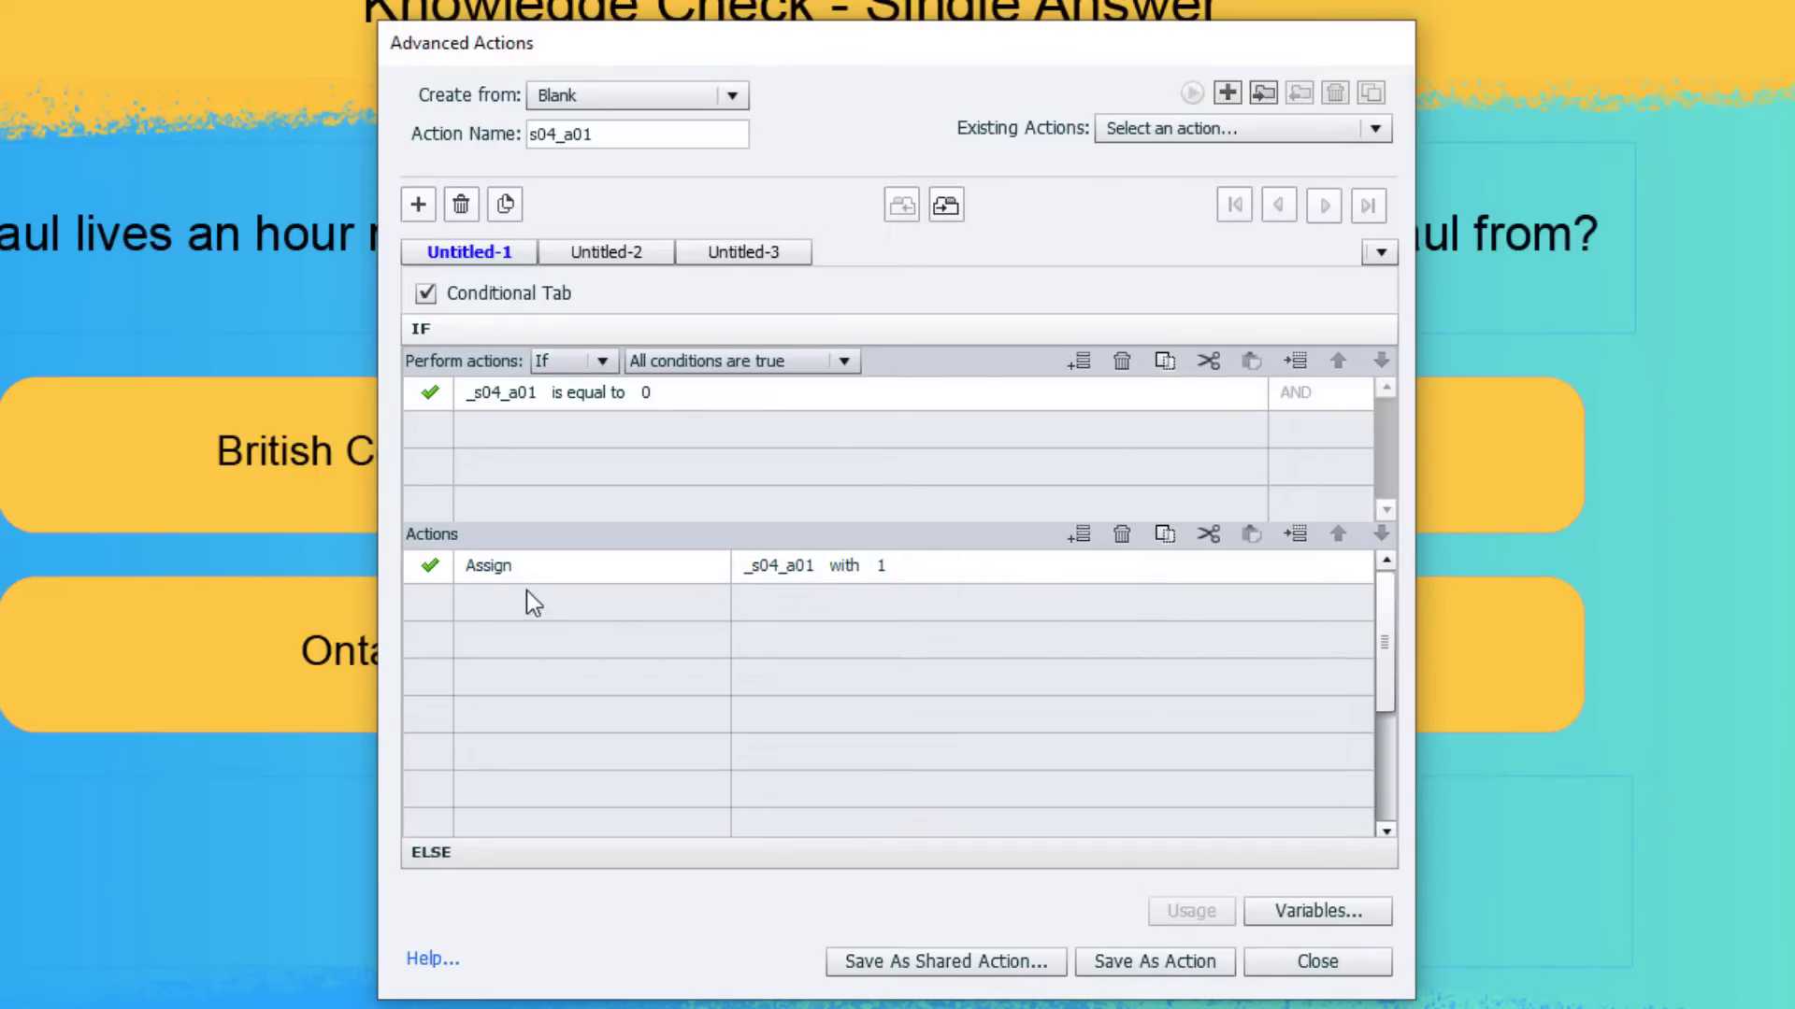
Add a second Assign action under the IF condition that sets _s04_a02 to the literal 0.
{"action": "left_click", "coordinate": [490, 604]}
{"action": "left_click", "coordinate": [490, 604]}
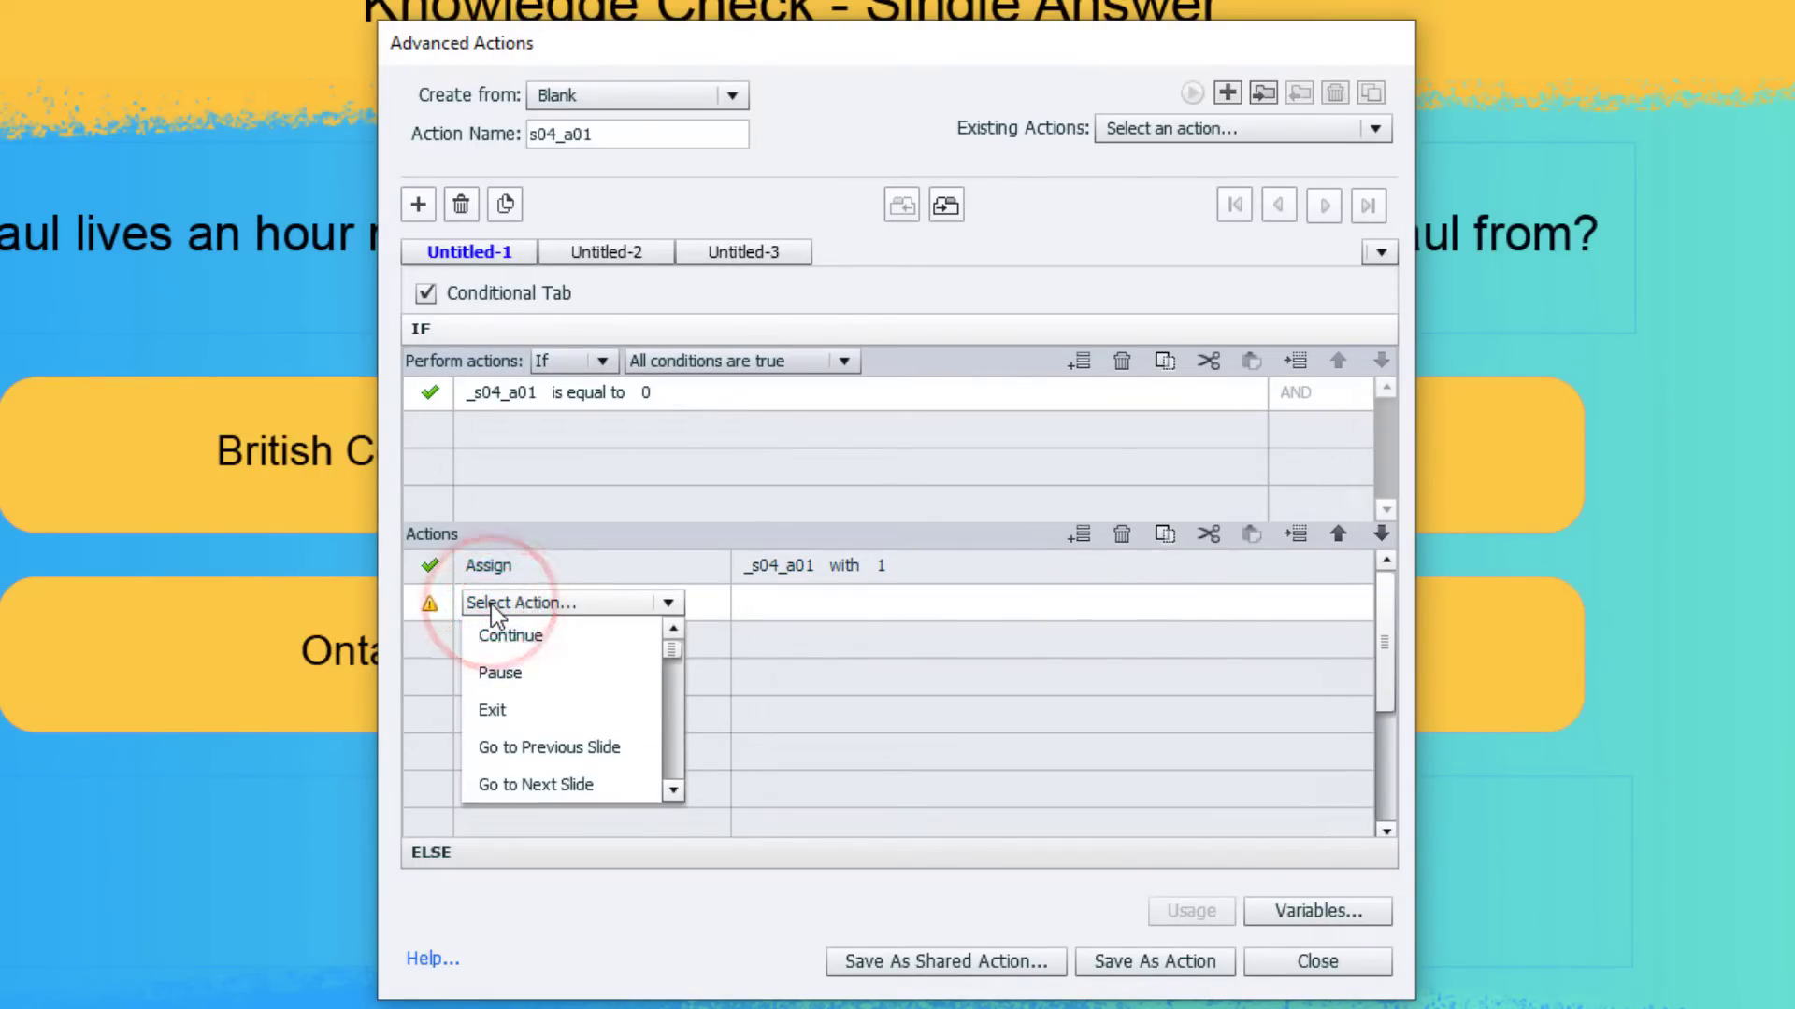
{"action": "key", "text": "a"}
{"action": "left_click", "coordinate": [495, 638]}
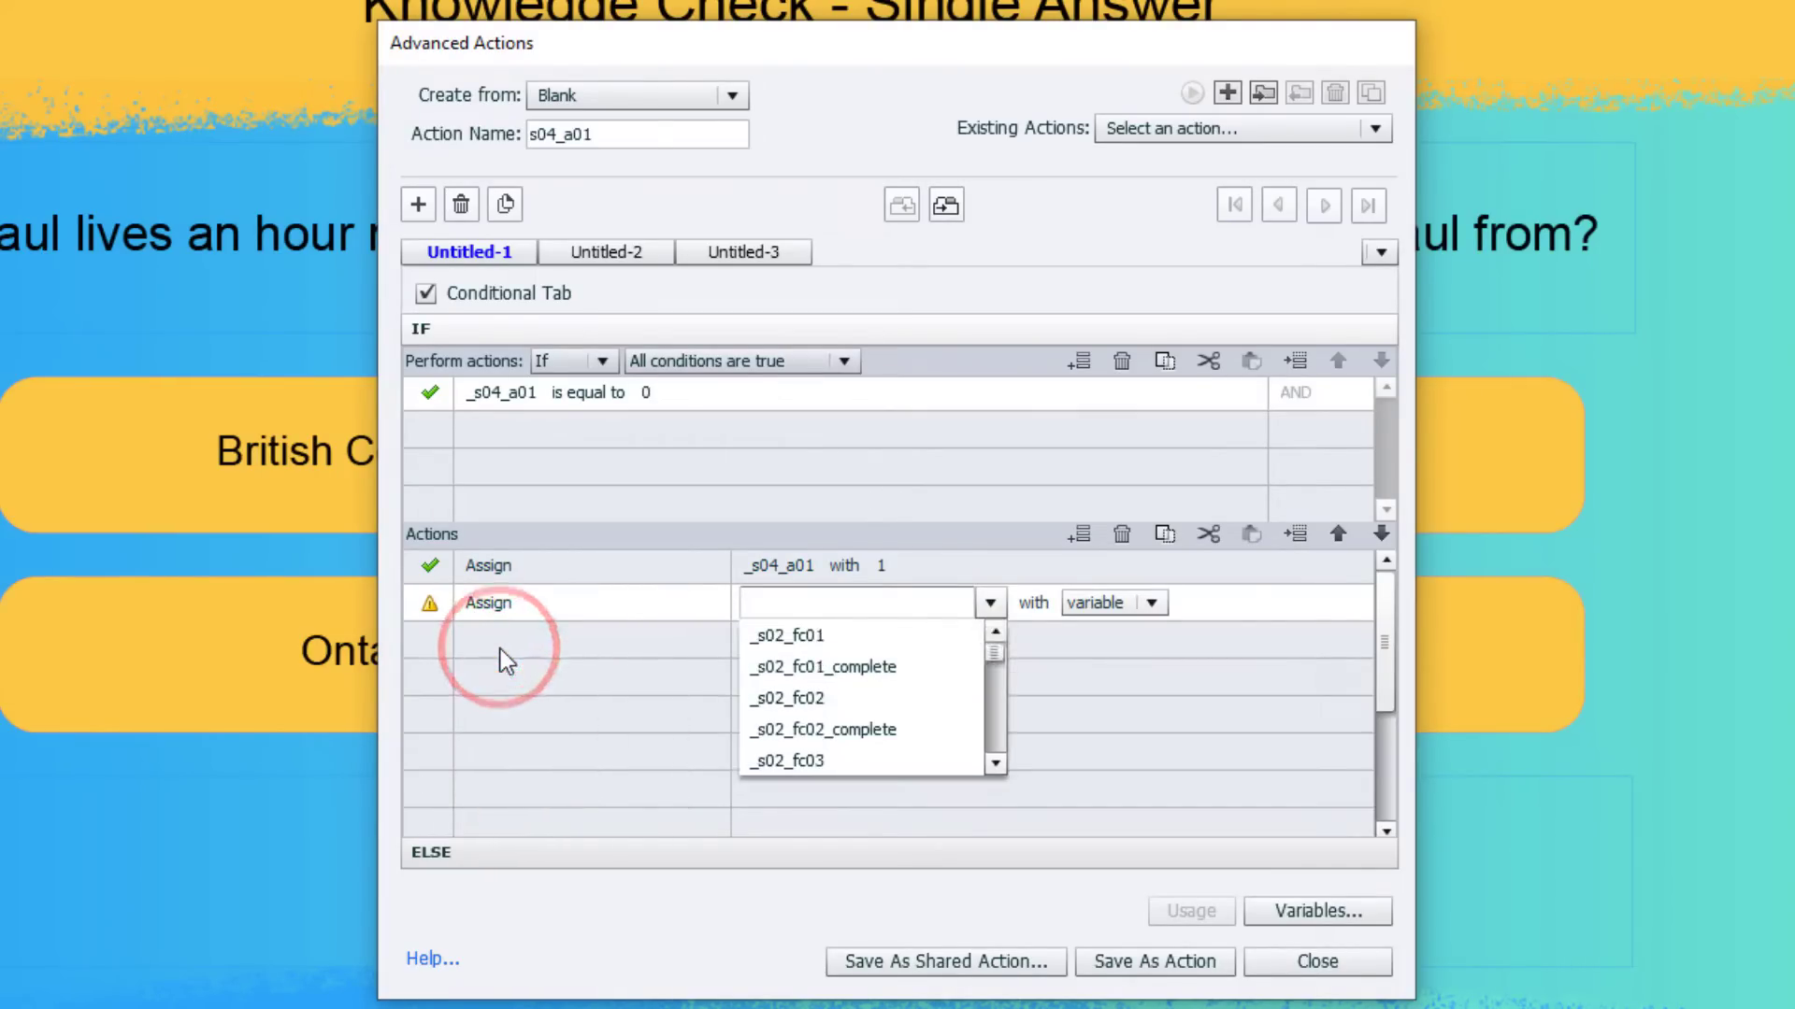
{"action": "type", "text": "s04"}
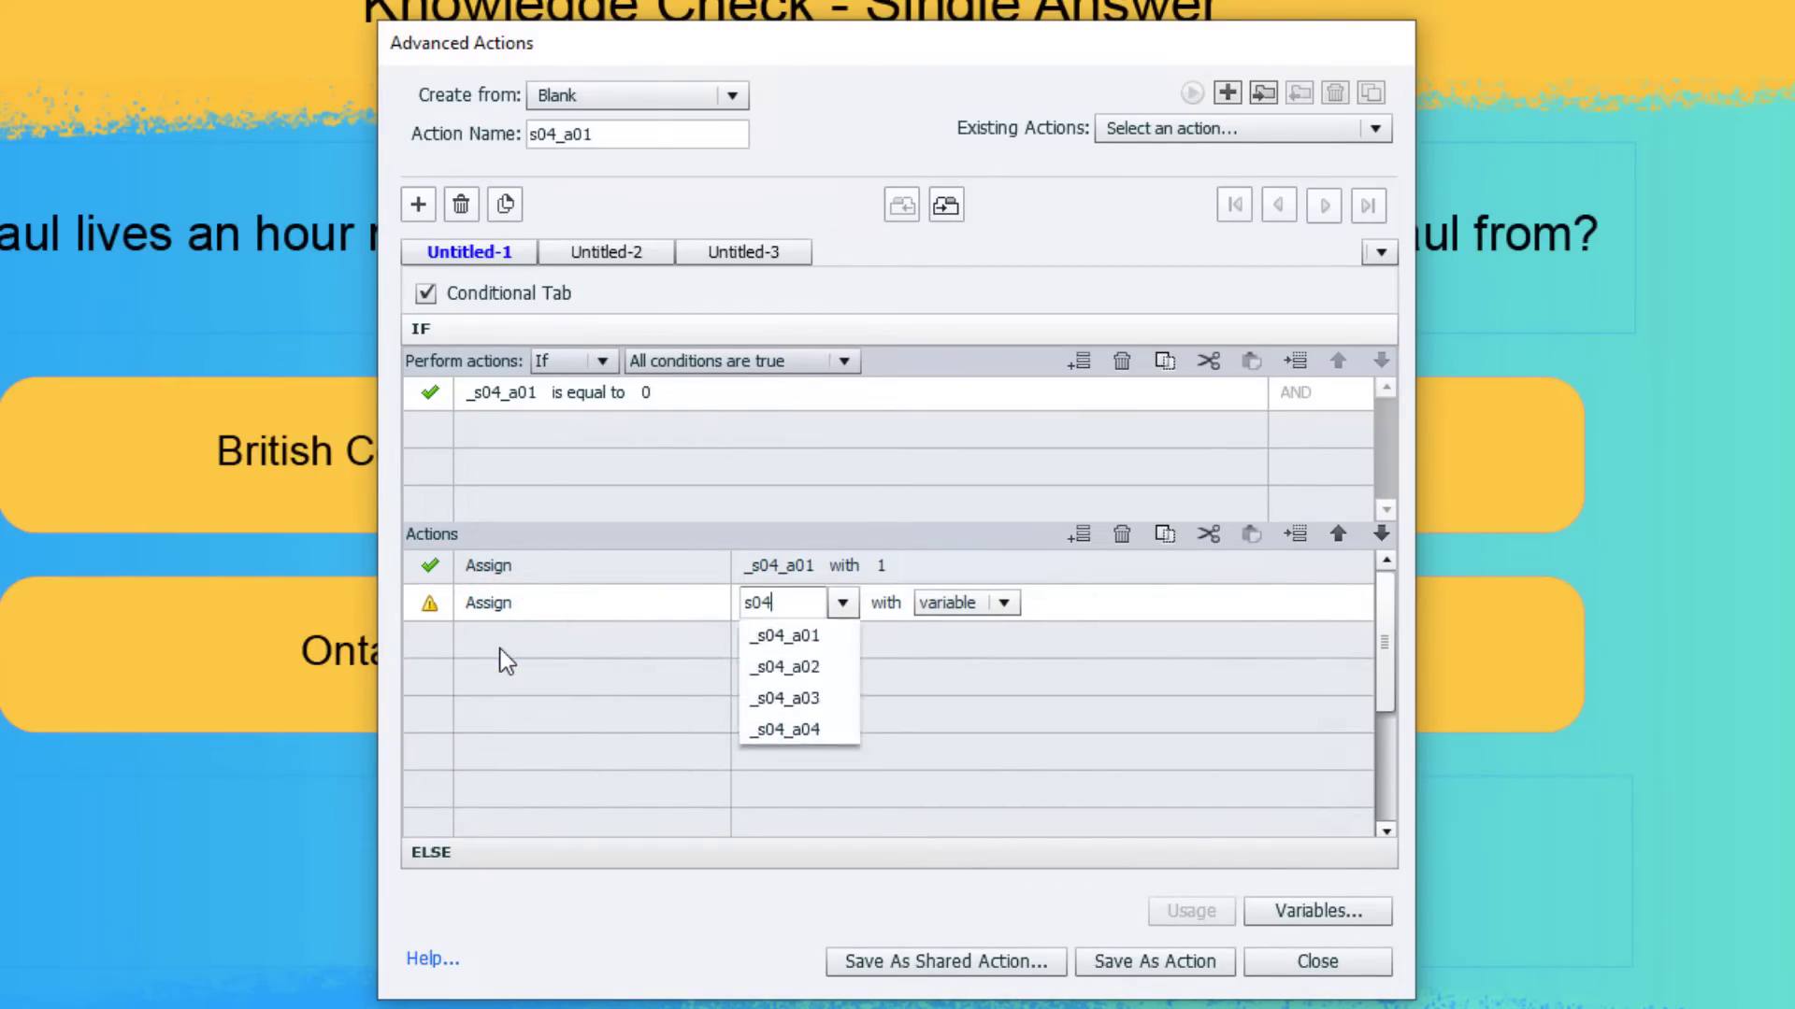
{"action": "key", "text": "Return"}
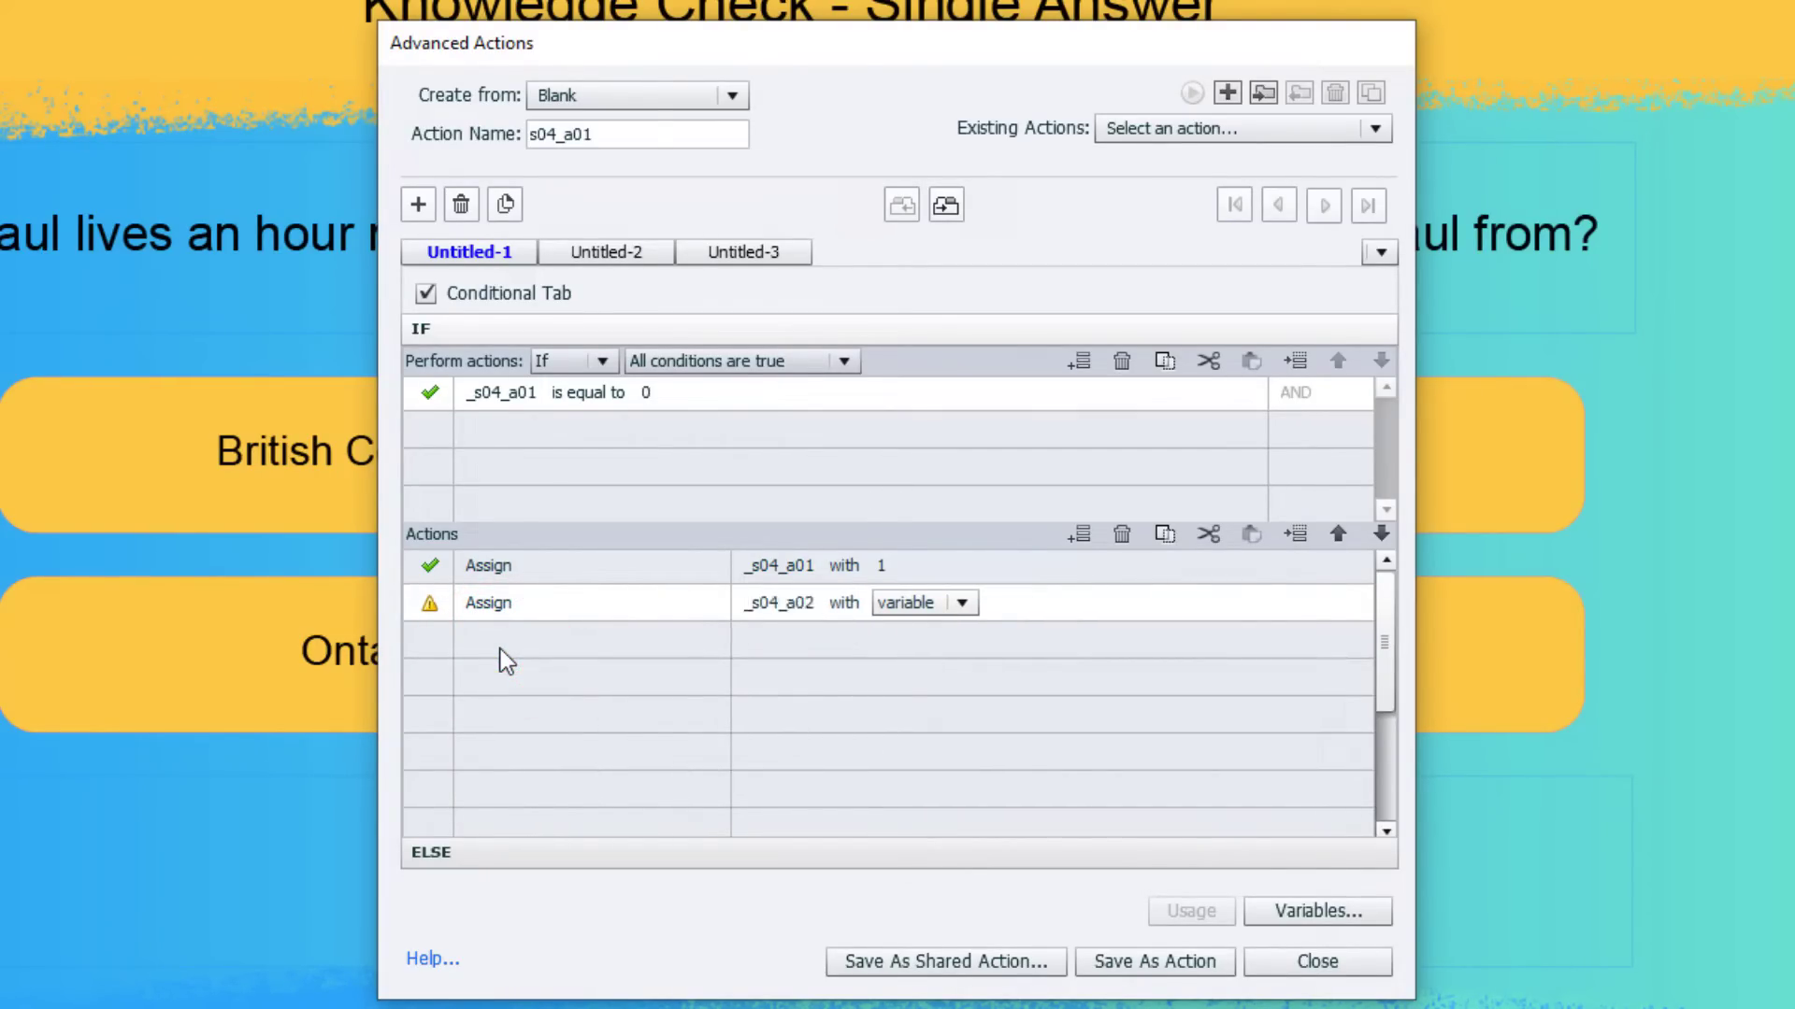
{"action": "left_click", "coordinate": [922, 607]}
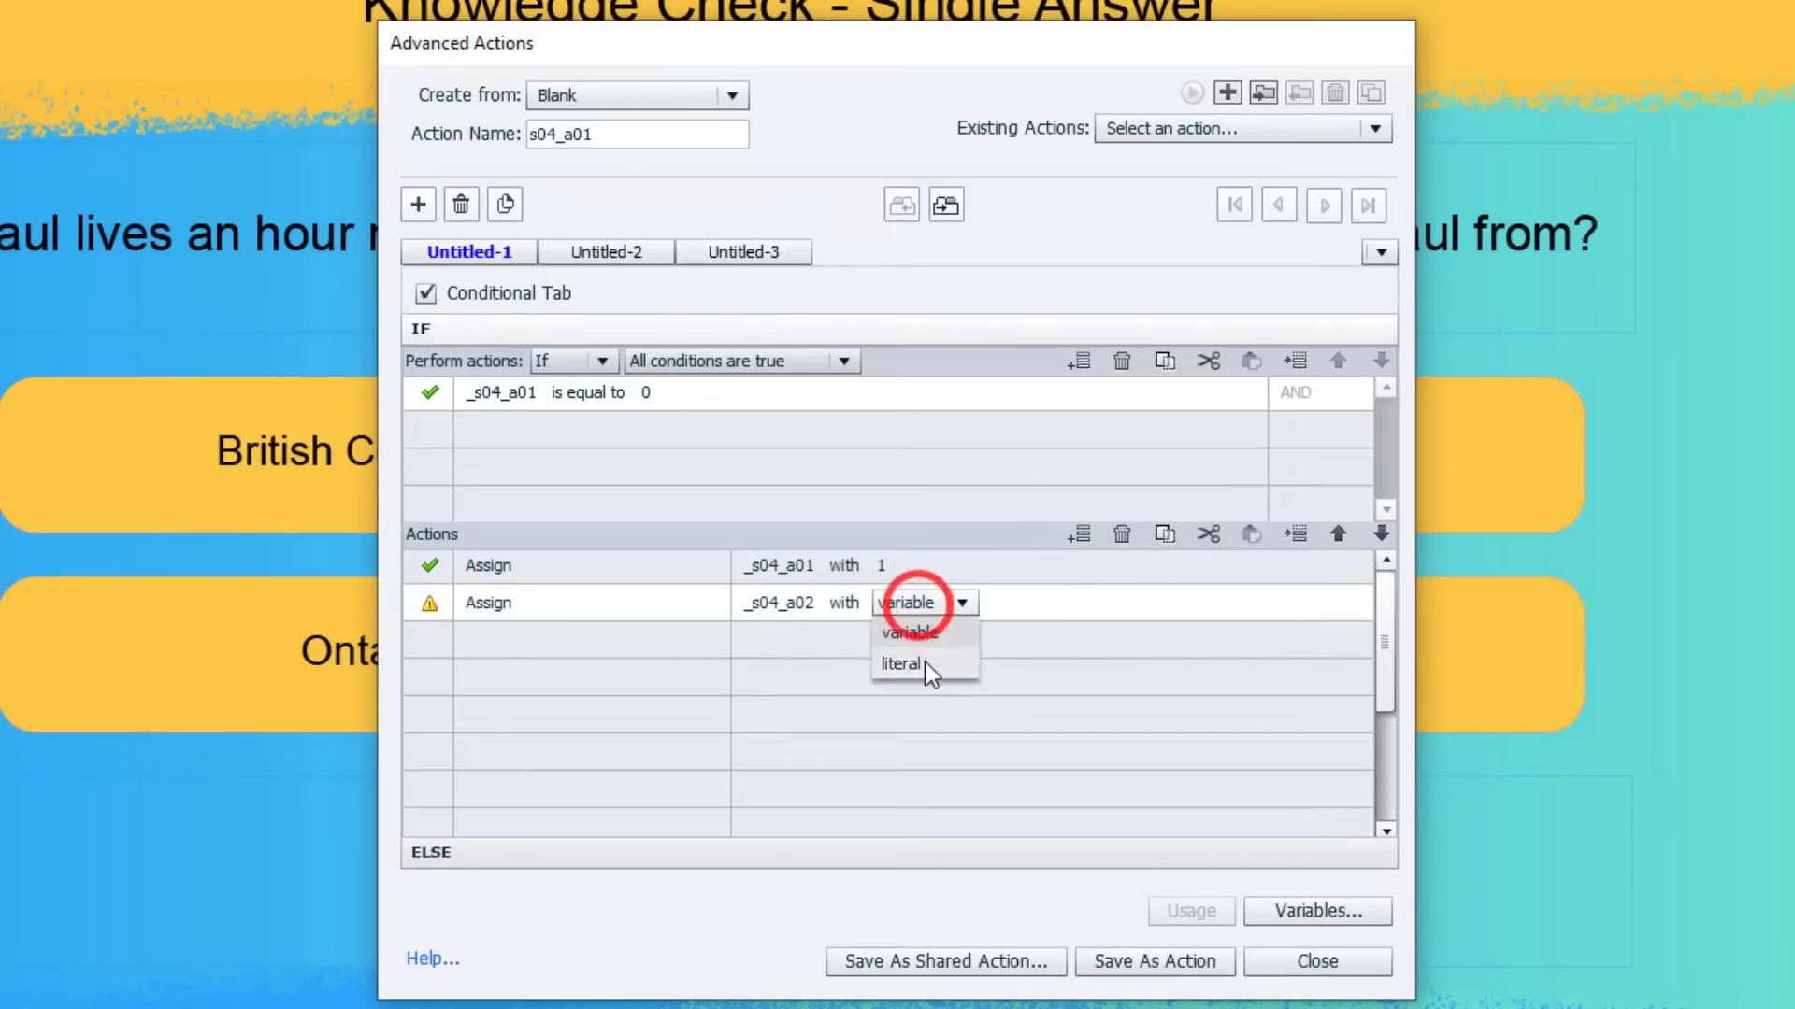
{"action": "left_click", "coordinate": [922, 645]}
{"action": "type", "text": "0"}
{"action": "key", "text": "Return"}
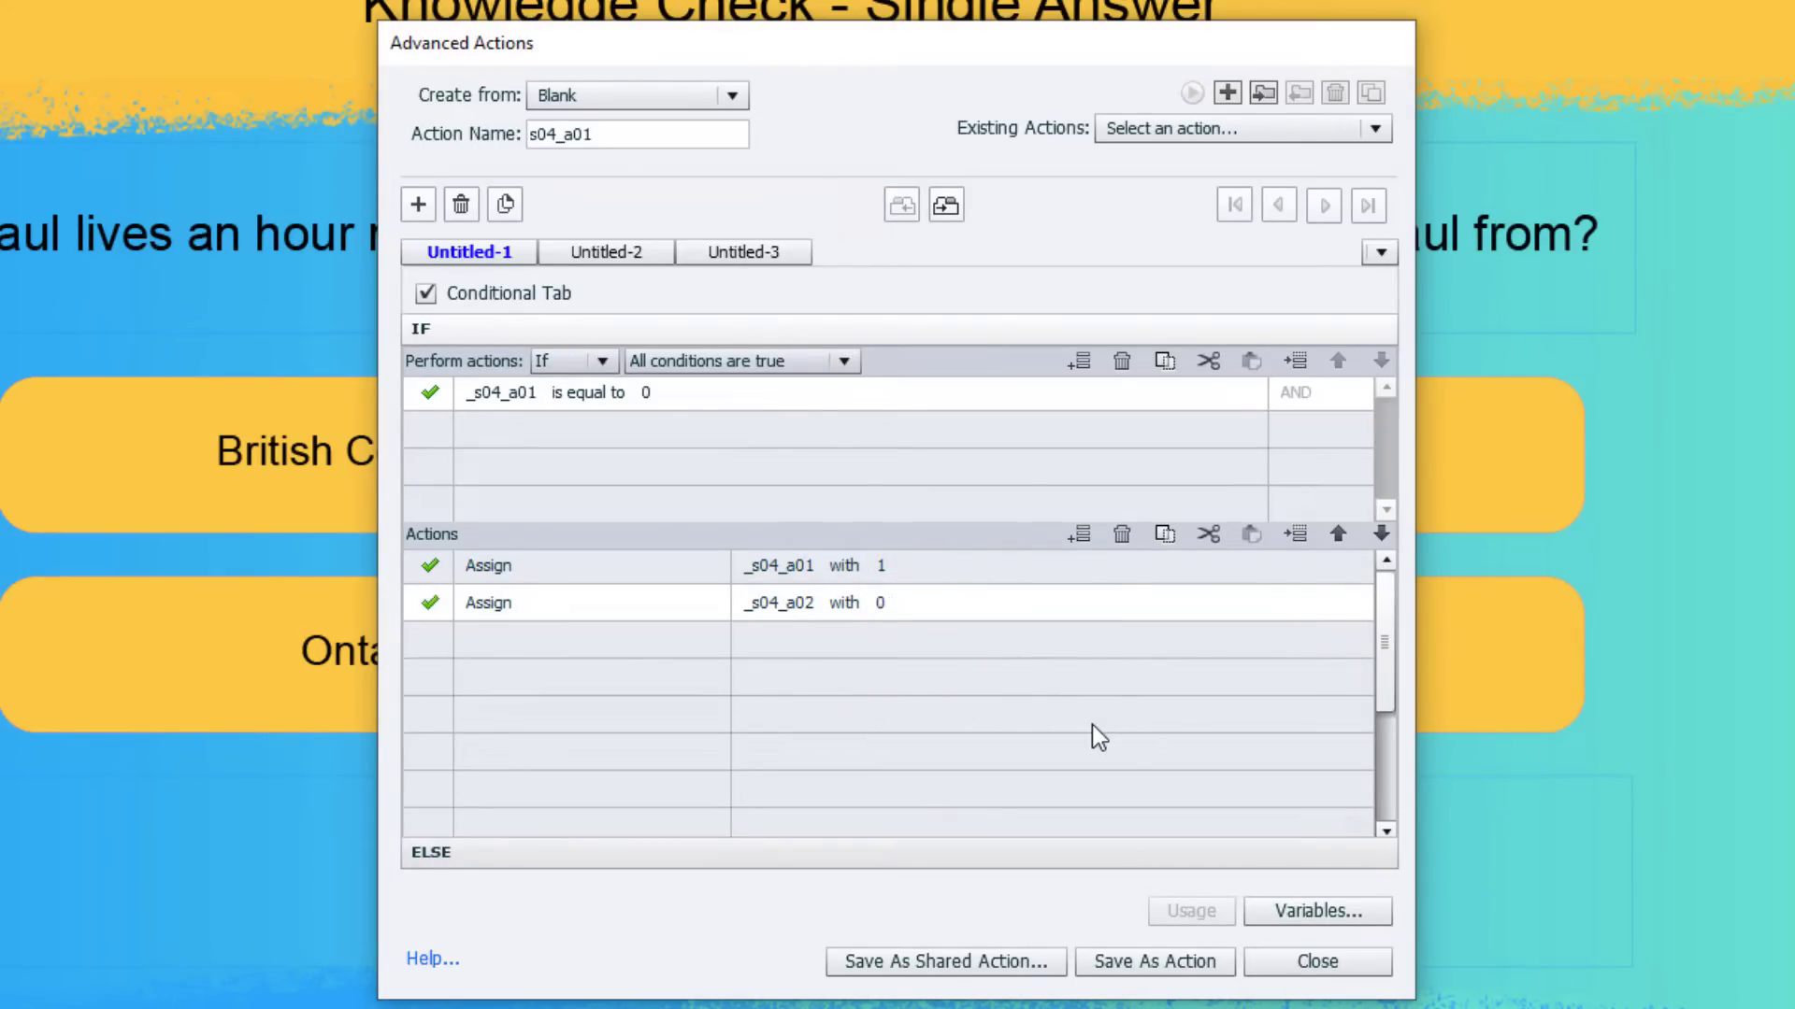
Add a third Assign action under the IF condition that sets _s04_a03 to the literal 0.
{"action": "double_click", "coordinate": [490, 651]}
{"action": "left_click", "coordinate": [490, 651]}
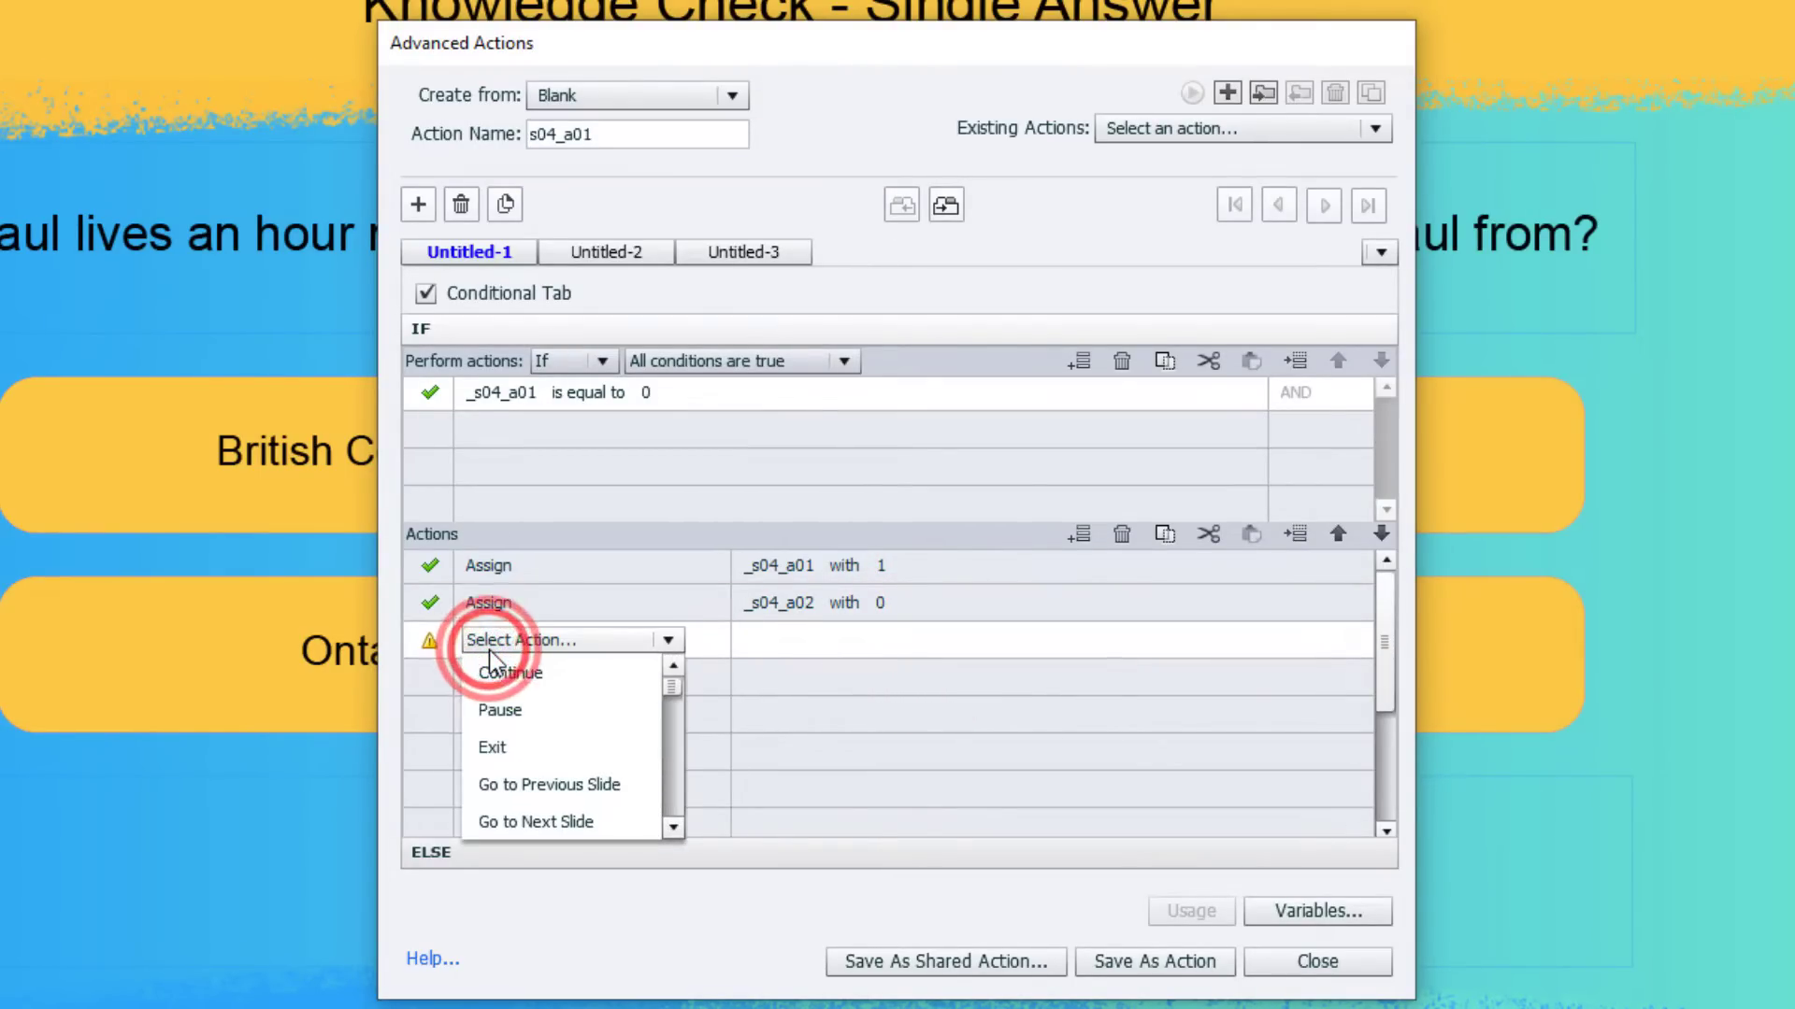
{"action": "key", "text": "a"}
{"action": "left_click", "coordinate": [492, 670]}
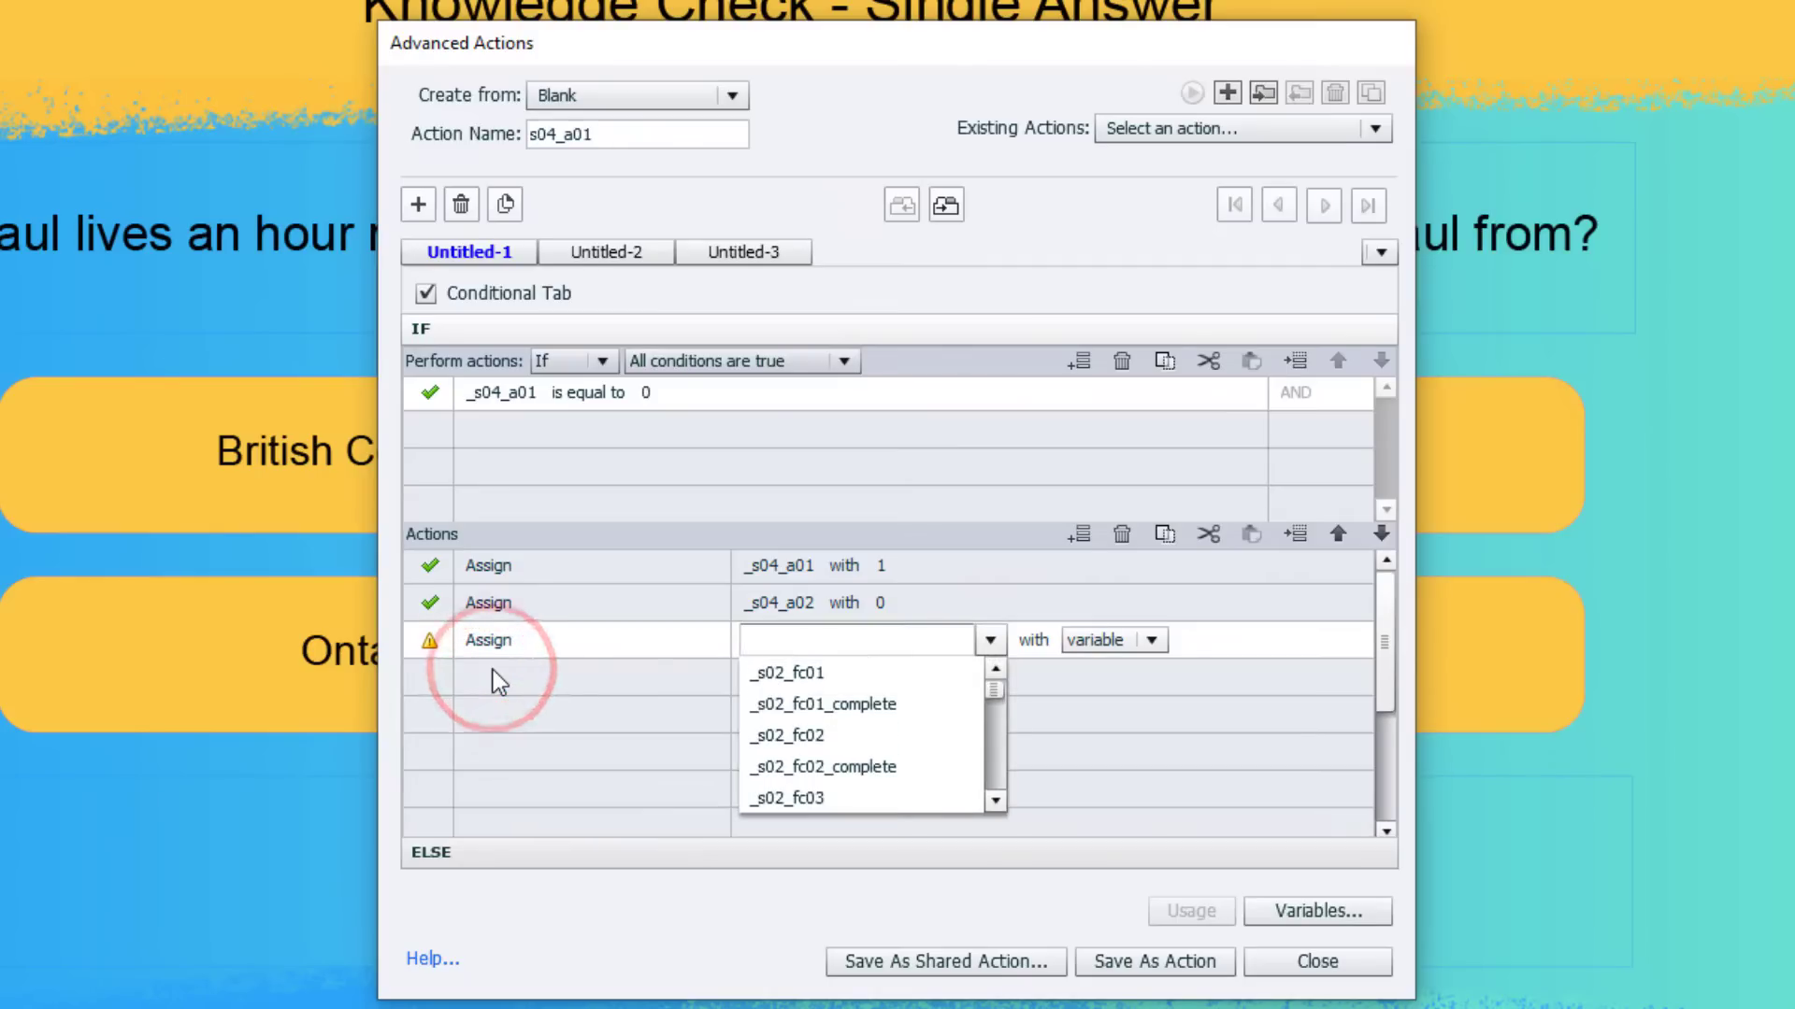
{"action": "type", "text": "s04"}
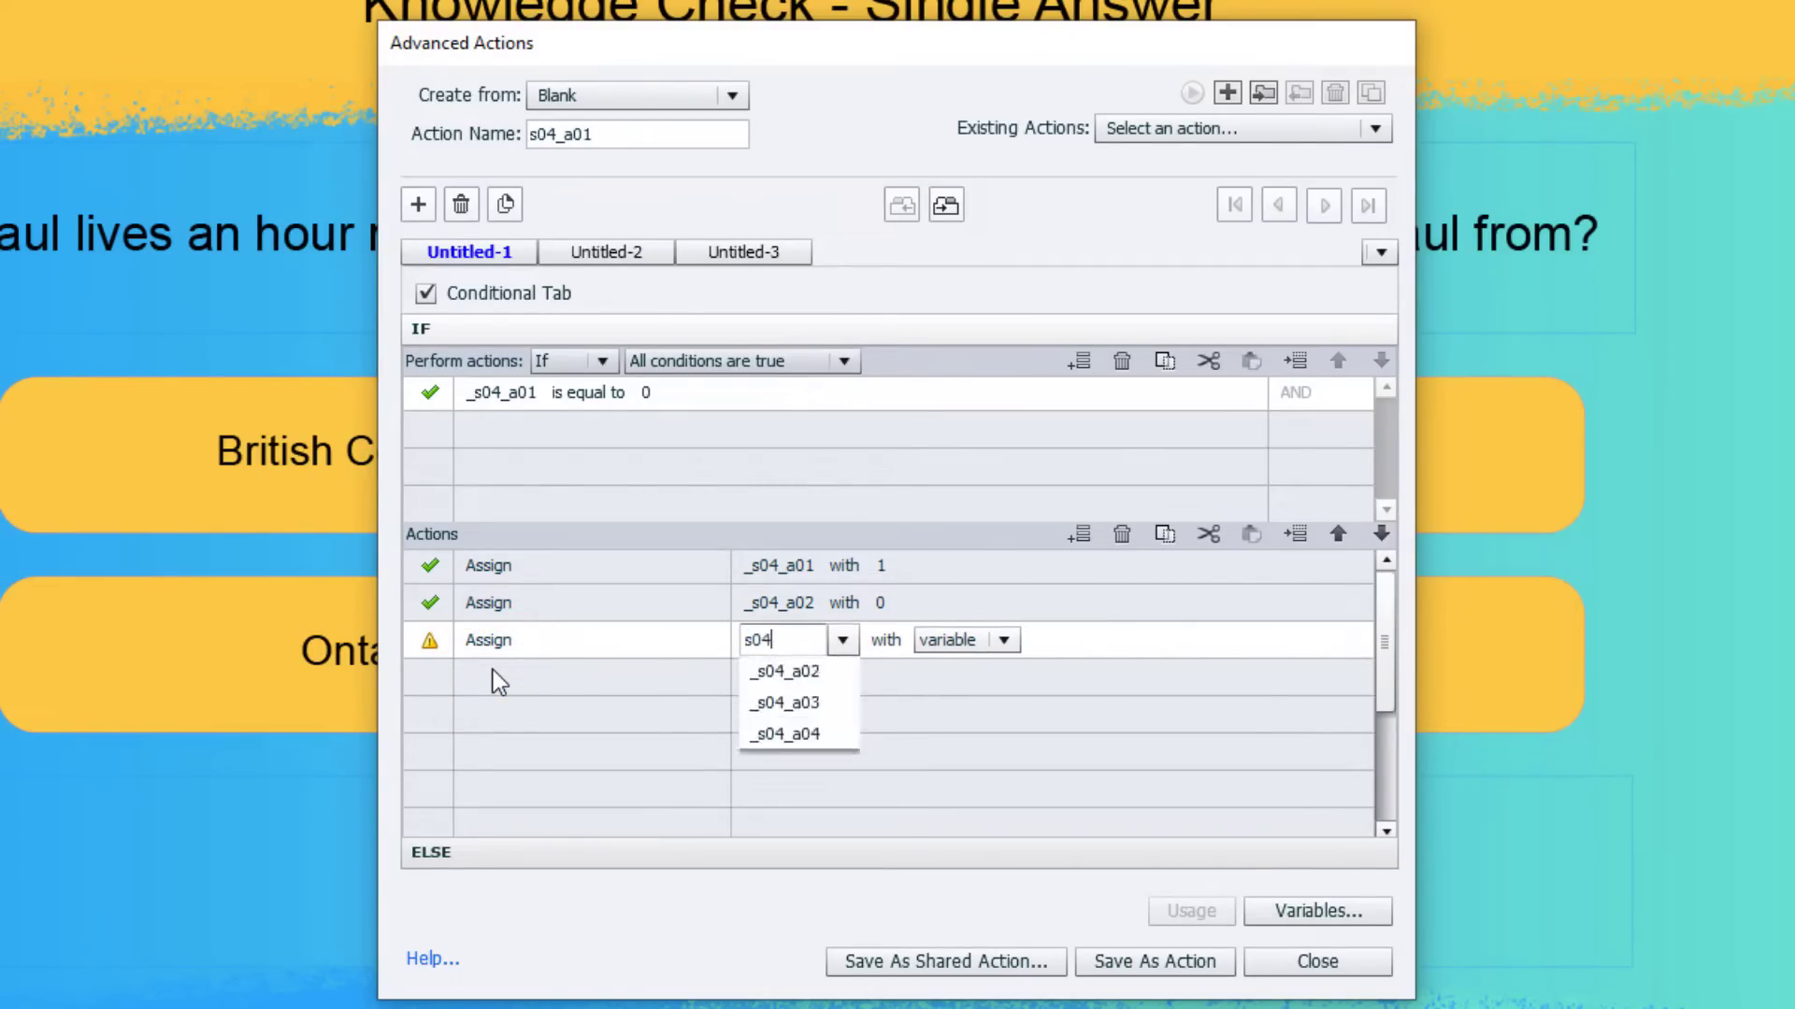
{"action": "key", "text": "Down"}
{"action": "key", "text": "Down"}
{"action": "key", "text": "Down"}
{"action": "key", "text": "Return"}
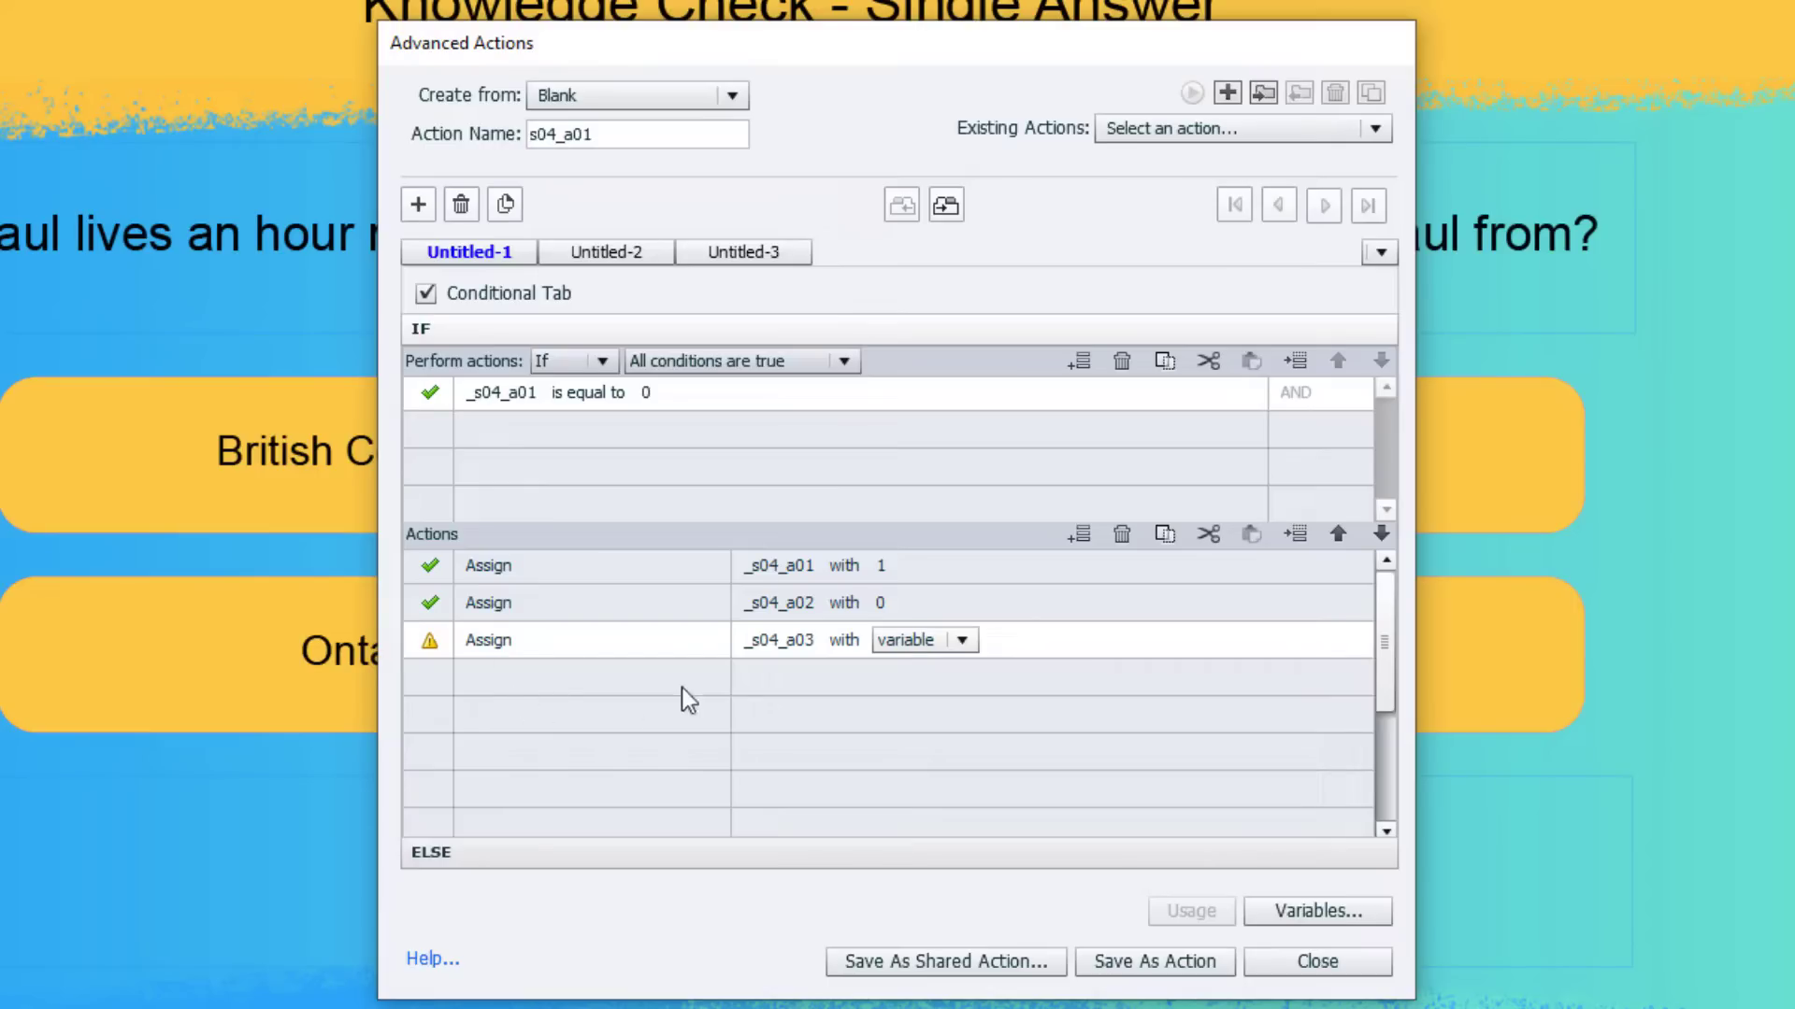
{"action": "left_click", "coordinate": [944, 654]}
{"action": "left_click", "coordinate": [949, 696]}
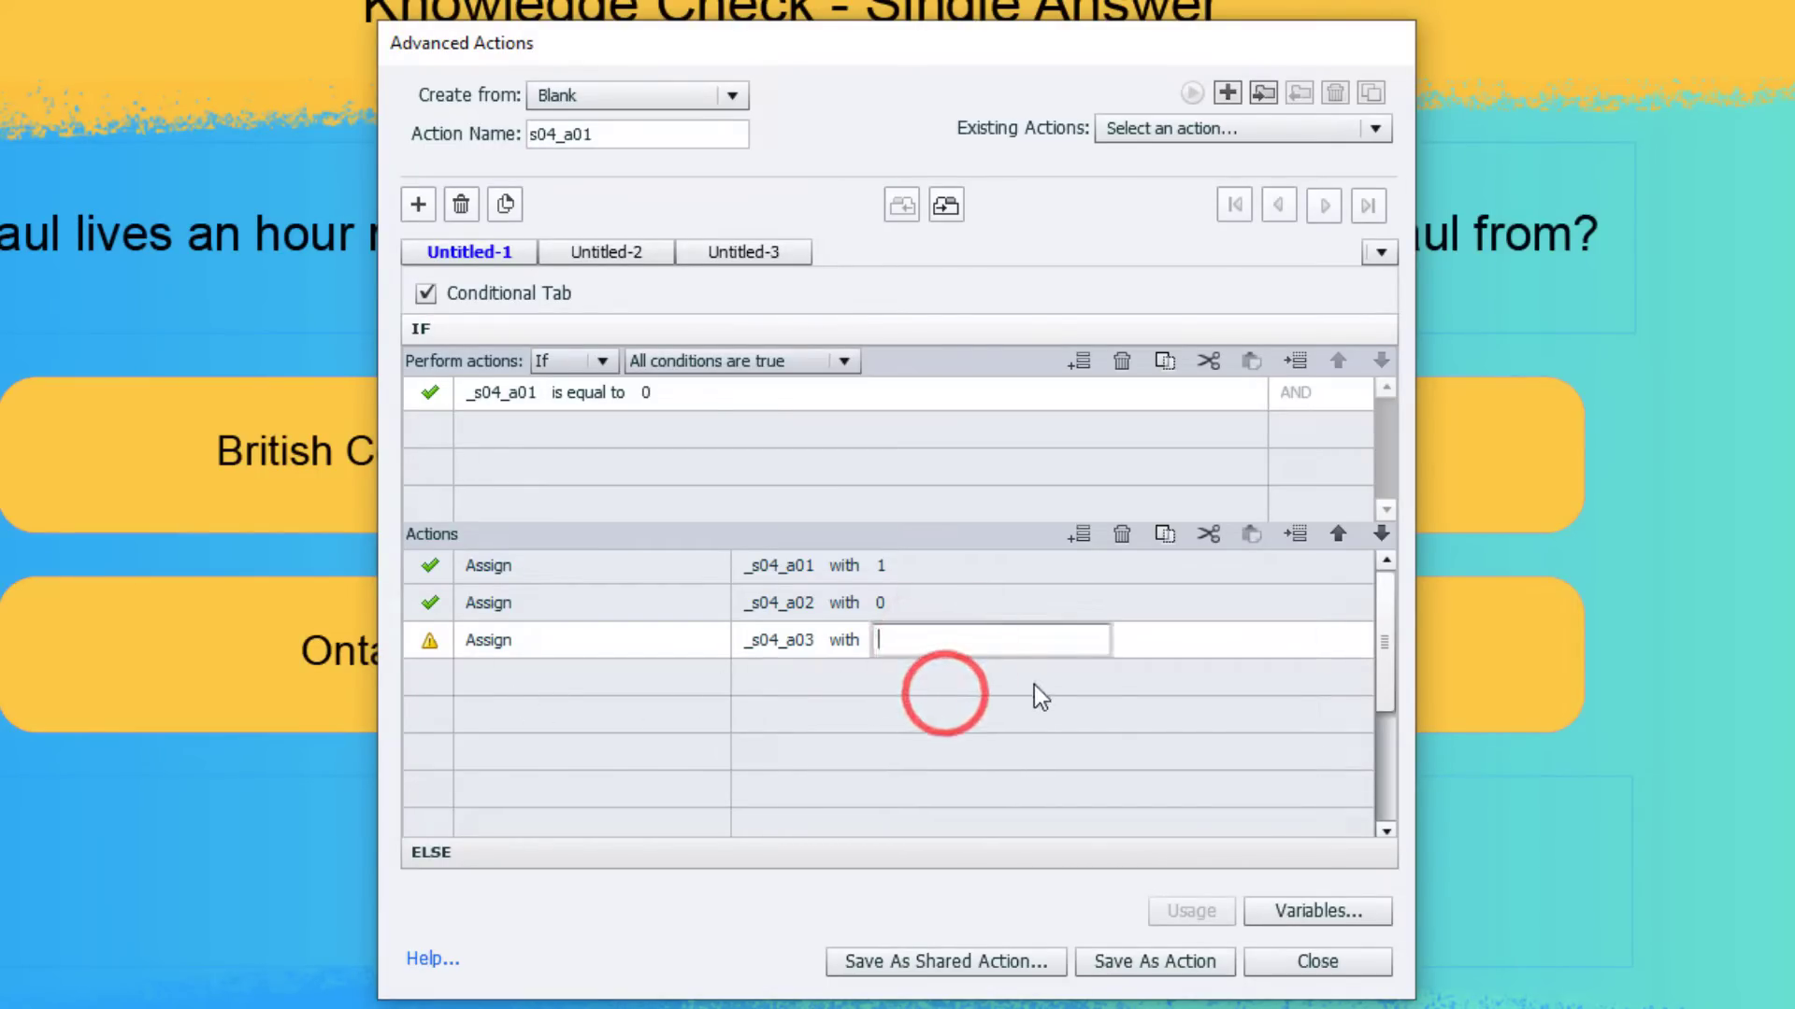
{"action": "type", "text": "0"}
{"action": "key", "text": "Return"}
Add a fourth Assign action under the IF condition that sets _s04_a04 to the literal 0.
{"action": "left_click", "coordinate": [510, 678]}
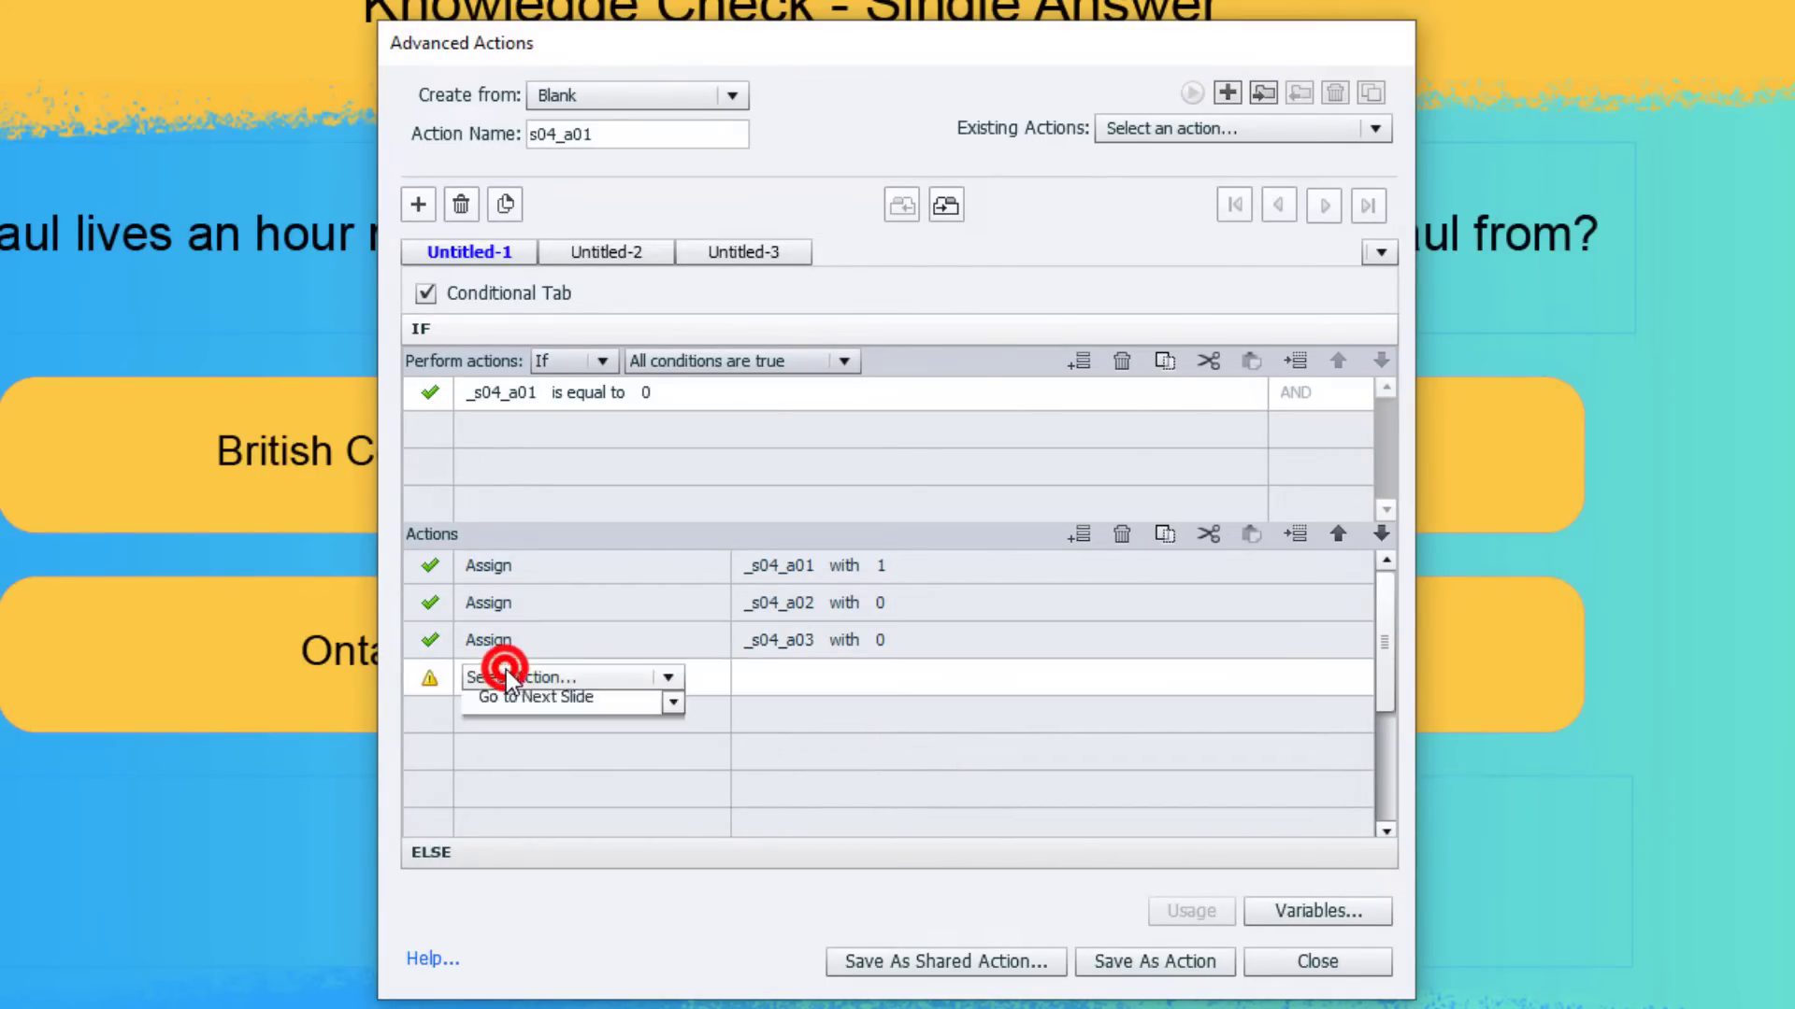
{"action": "scroll", "coordinate": [509, 680], "scroll_direction": "down", "scroll_amount": 5}
{"action": "left_click", "coordinate": [510, 710]}
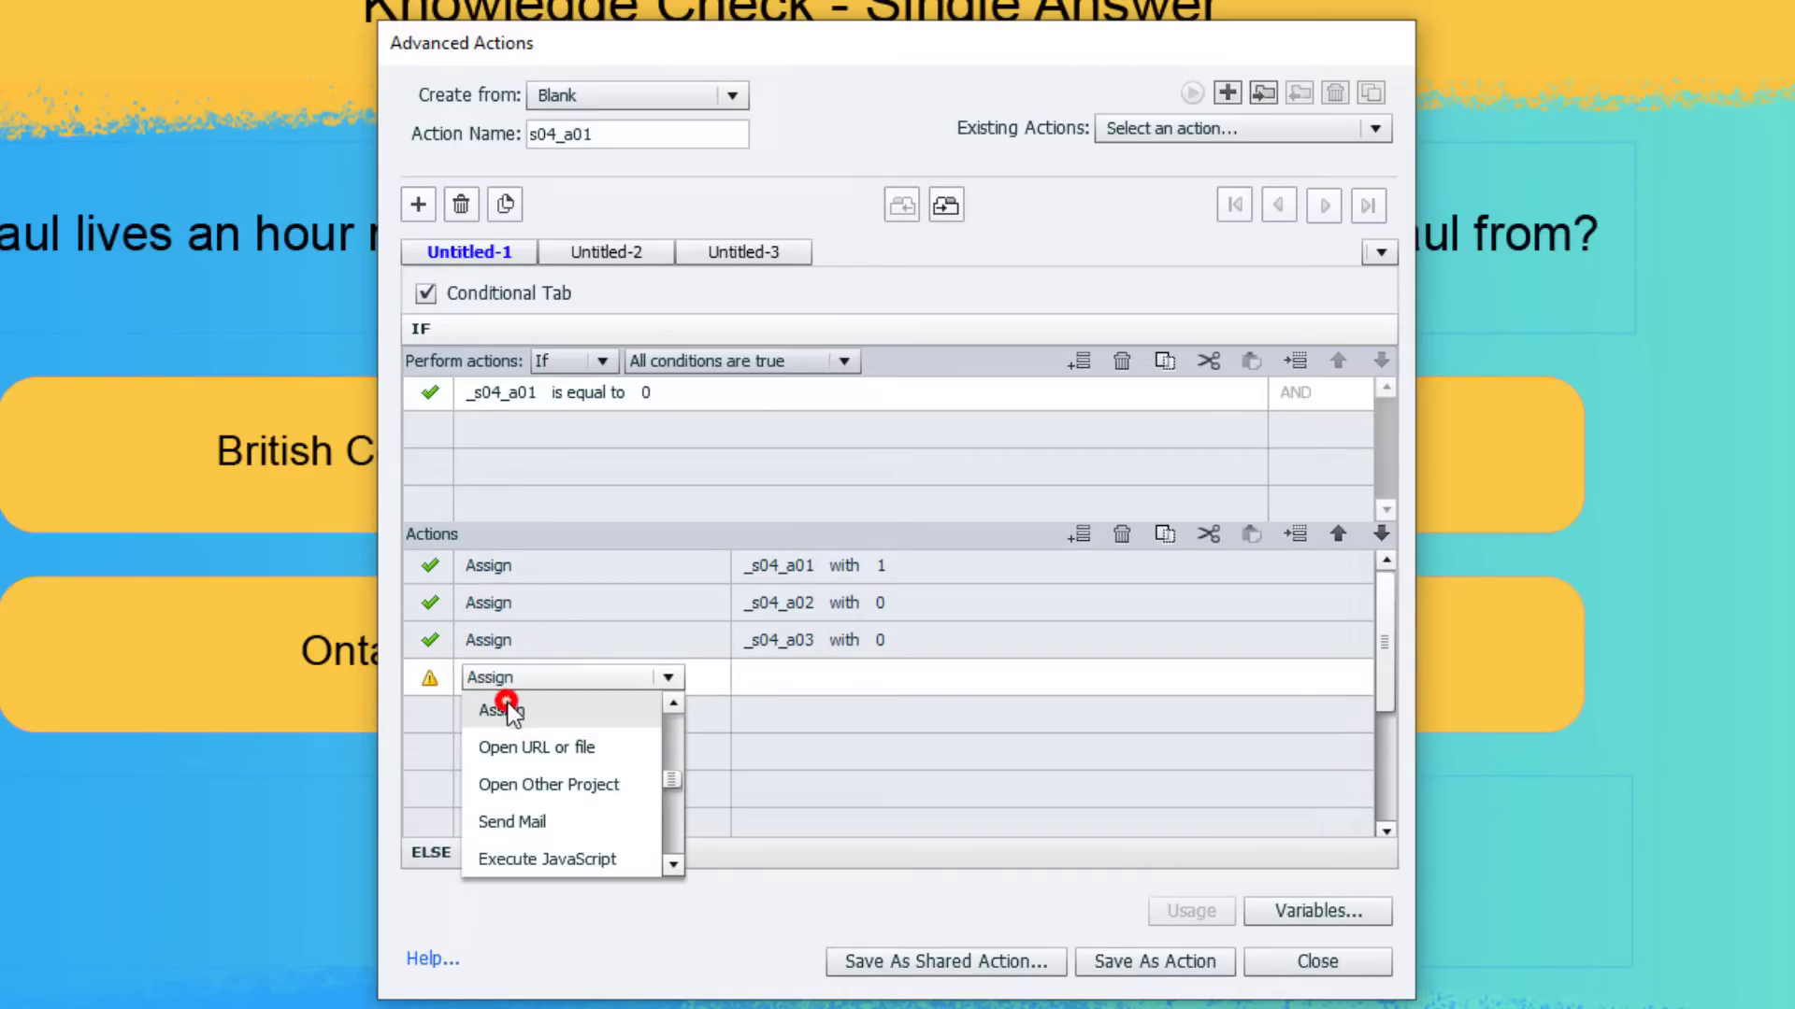
{"action": "type", "text": "s04"}
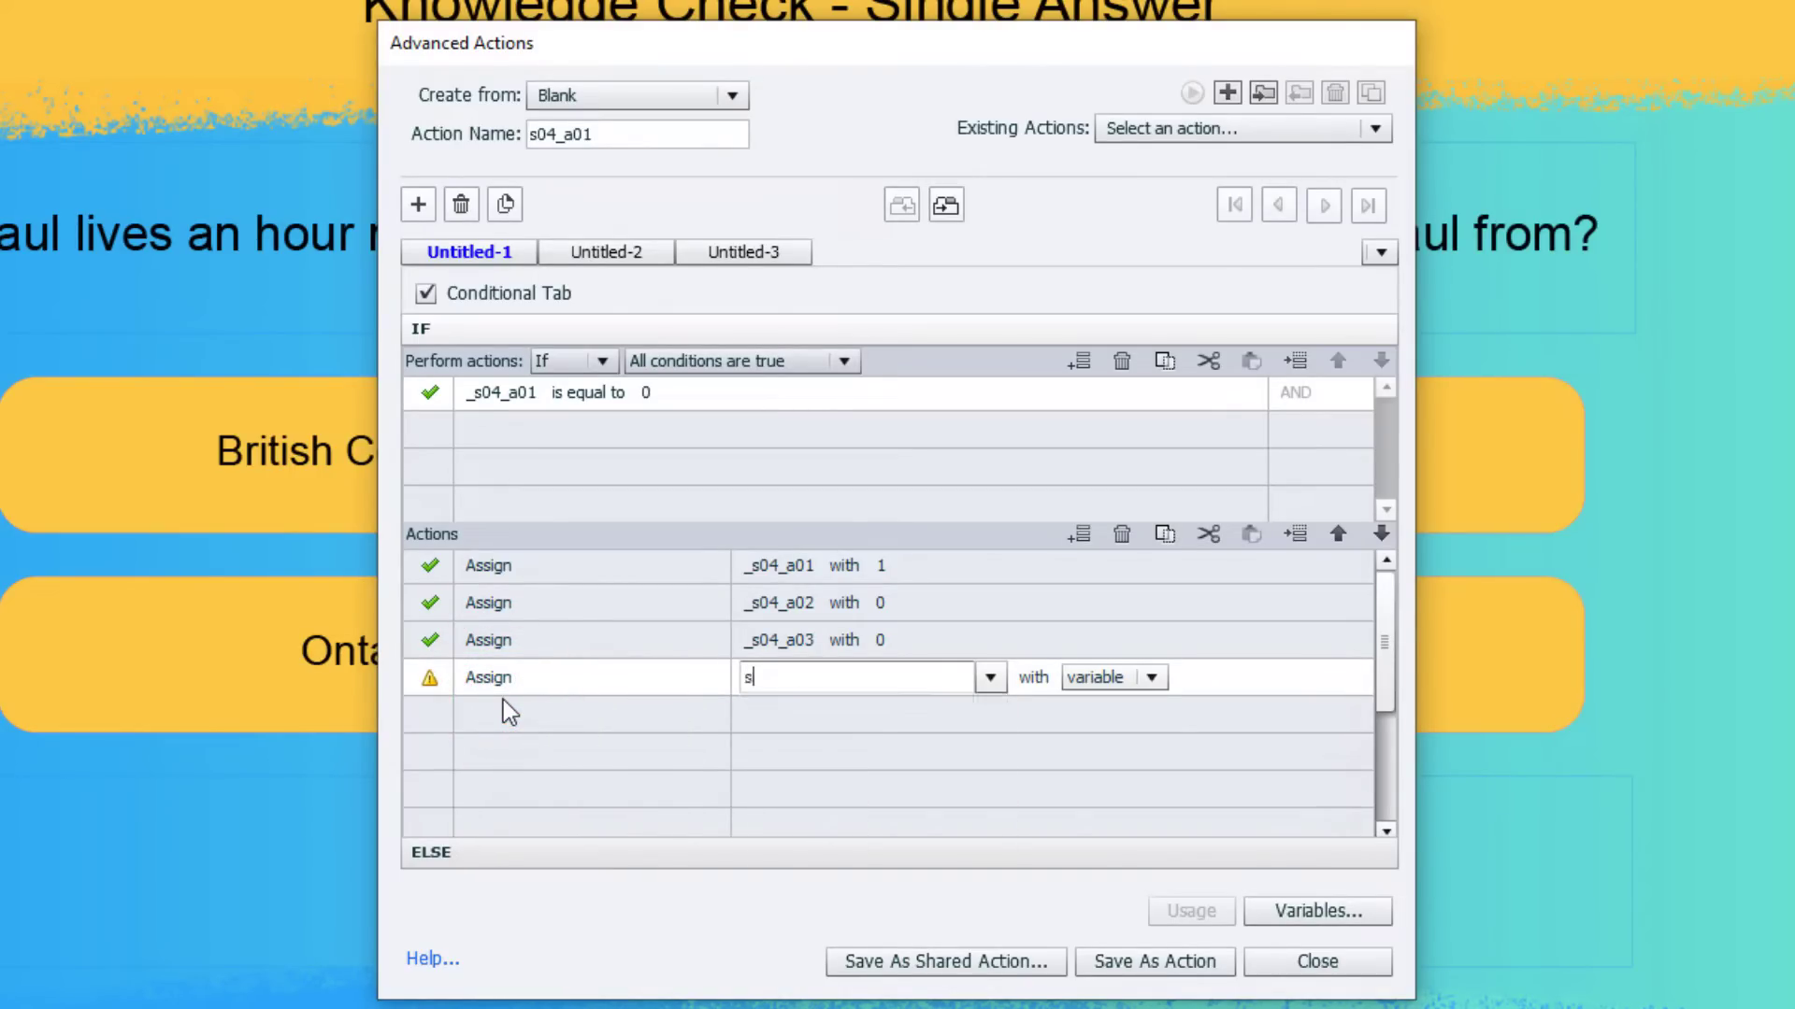
{"action": "key", "text": "Down"}
{"action": "key", "text": "Down"}
{"action": "key", "text": "Down"}
{"action": "key", "text": "Down"}
{"action": "key", "text": "Return"}
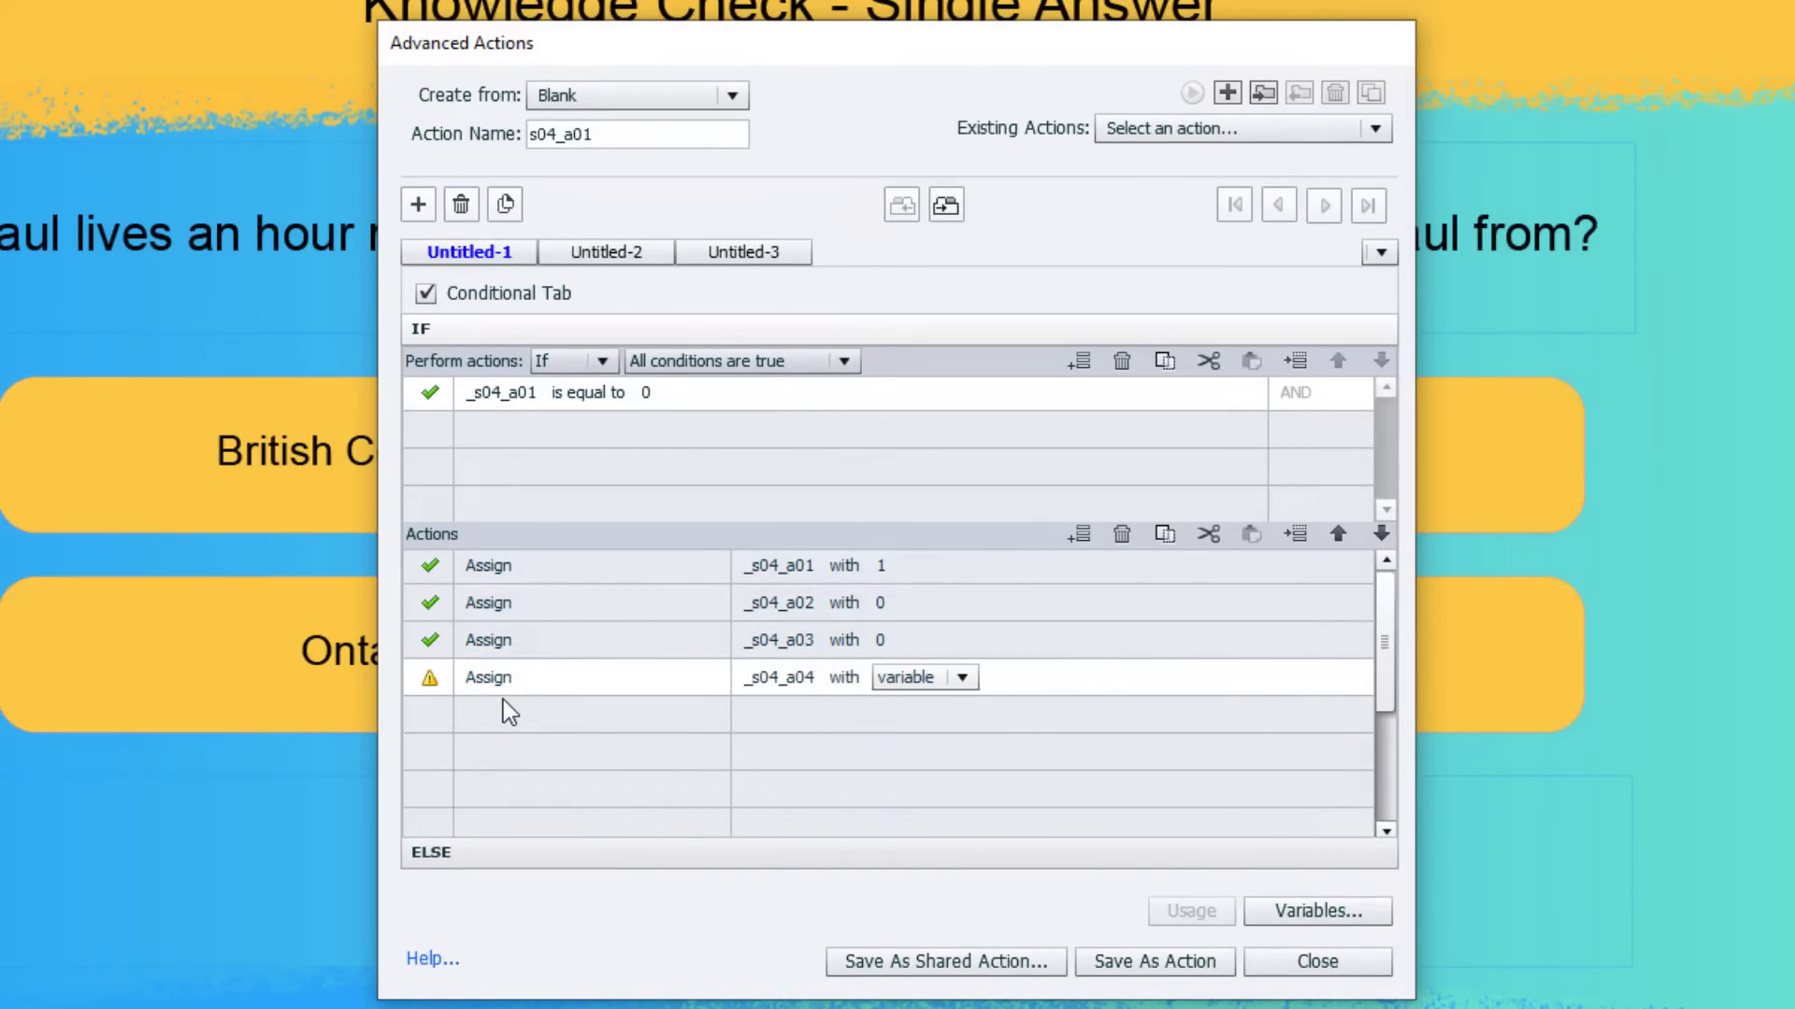
{"action": "left_click", "coordinate": [953, 681]}
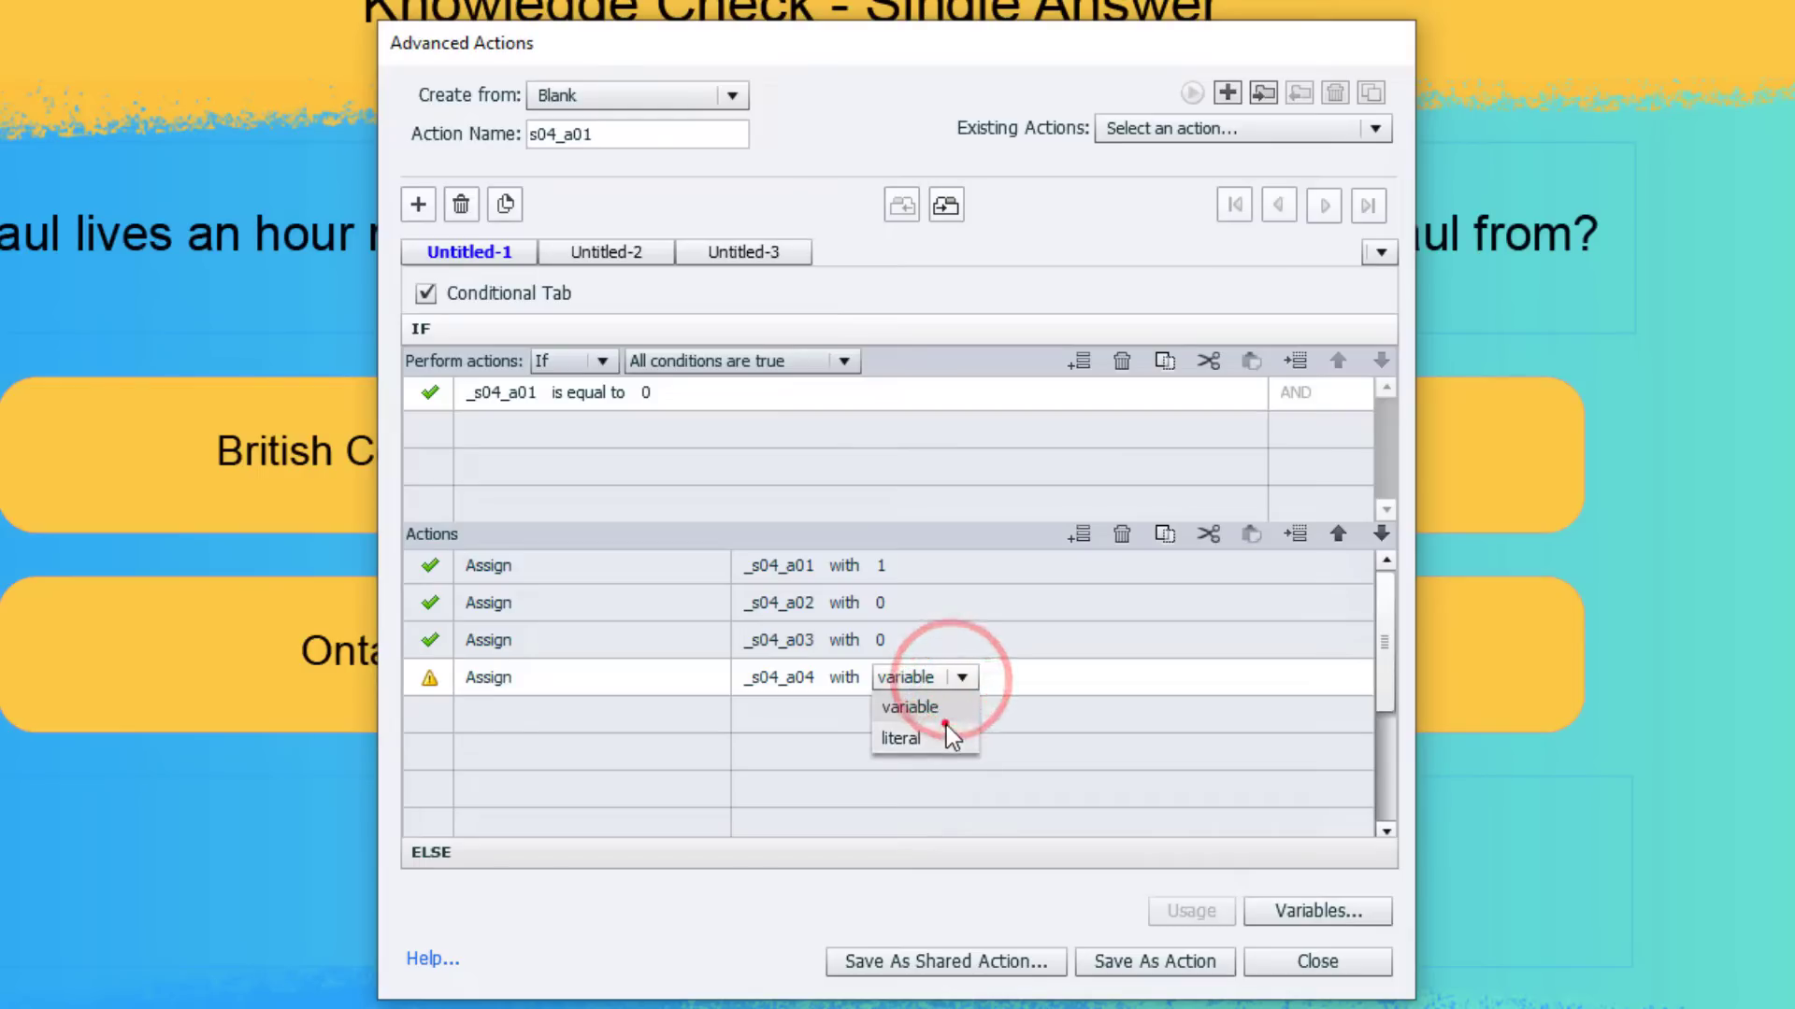
{"action": "left_click", "coordinate": [946, 725]}
{"action": "type", "text": "0"}
{"action": "key", "text": "Return"}
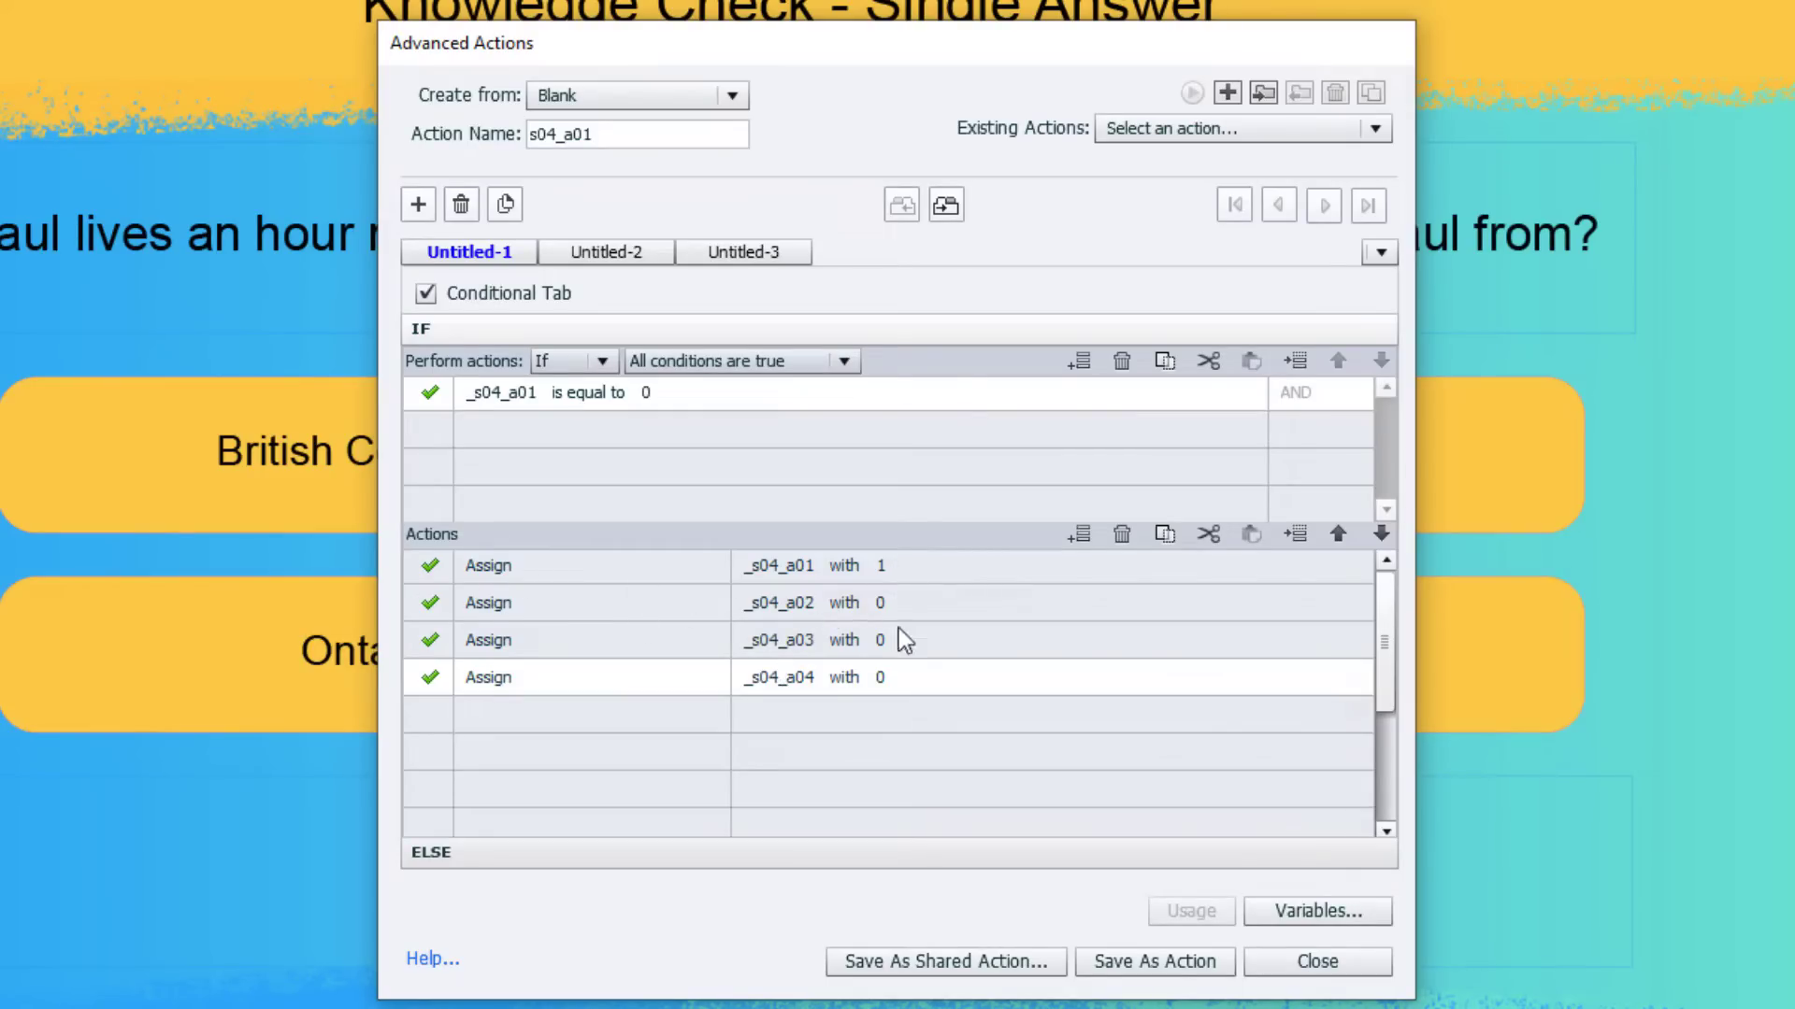
Add a Change State of action under the IF condition that sets the s04_a01 button to its selected state.
{"action": "double_click", "coordinate": [491, 710]}
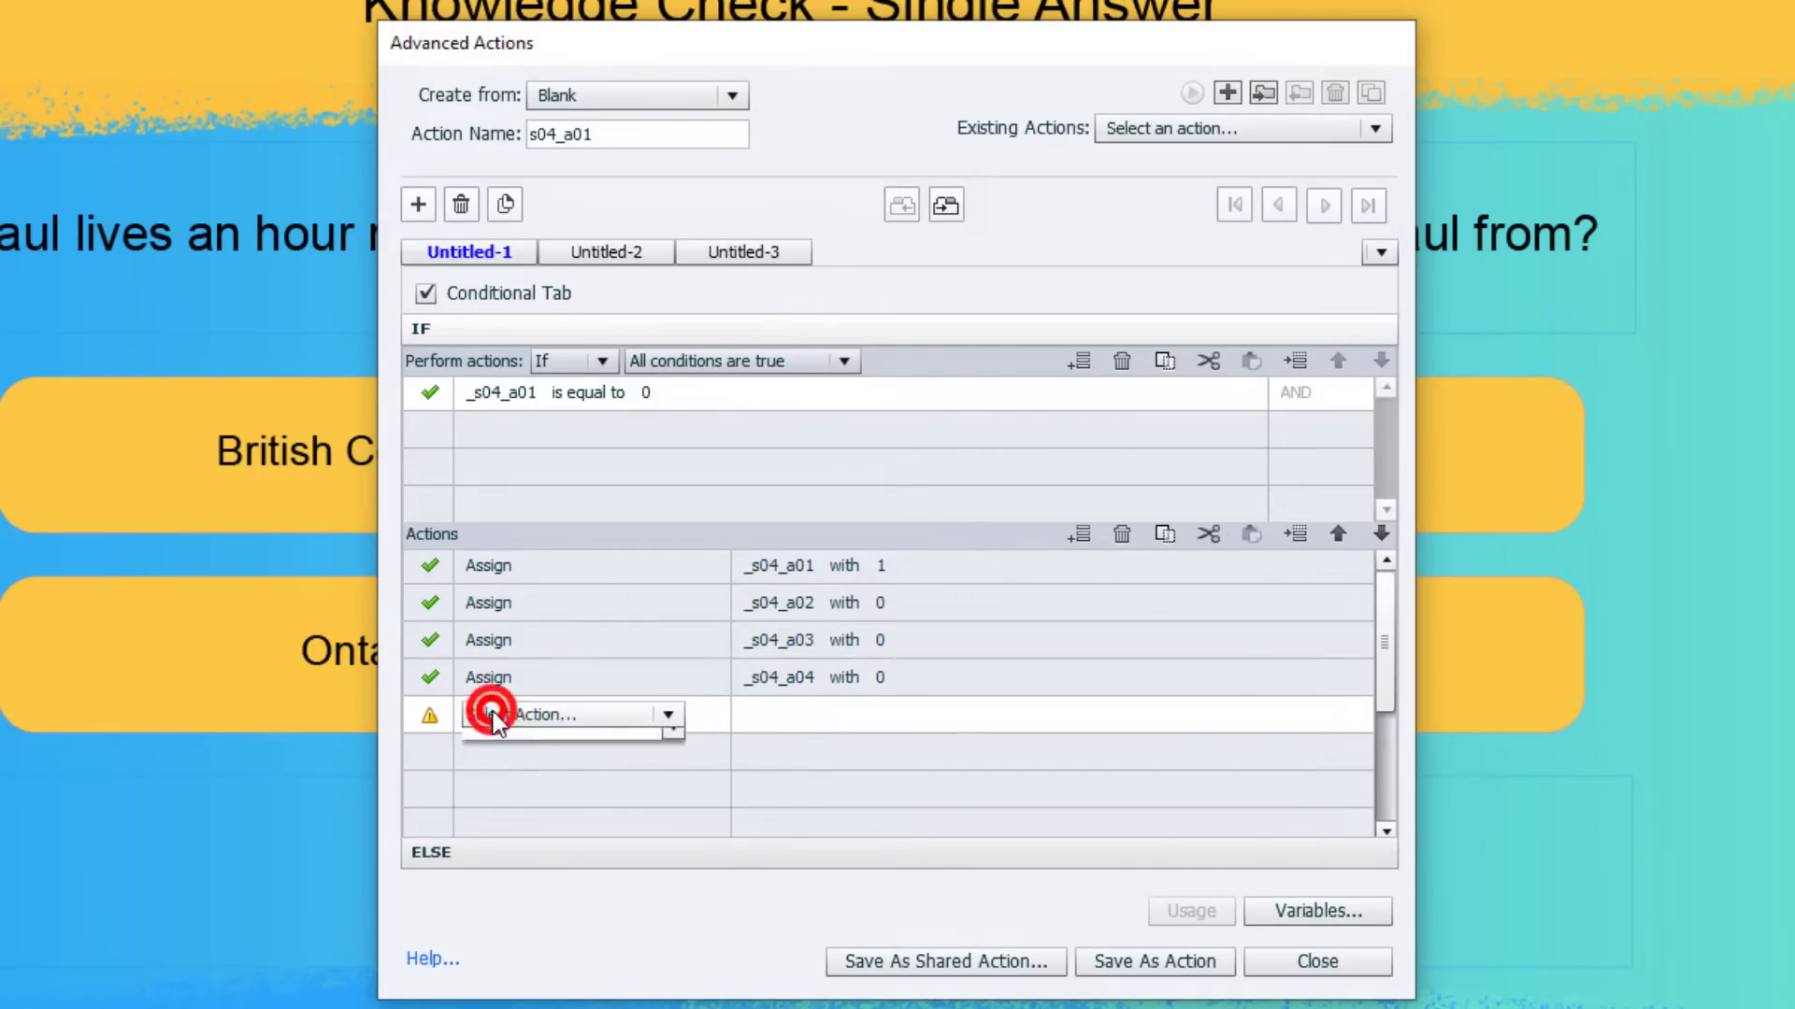
{"action": "left_click", "coordinate": [492, 712]}
{"action": "key", "text": "c"}
{"action": "key", "text": "c"}
{"action": "left_click", "coordinate": [509, 755]}
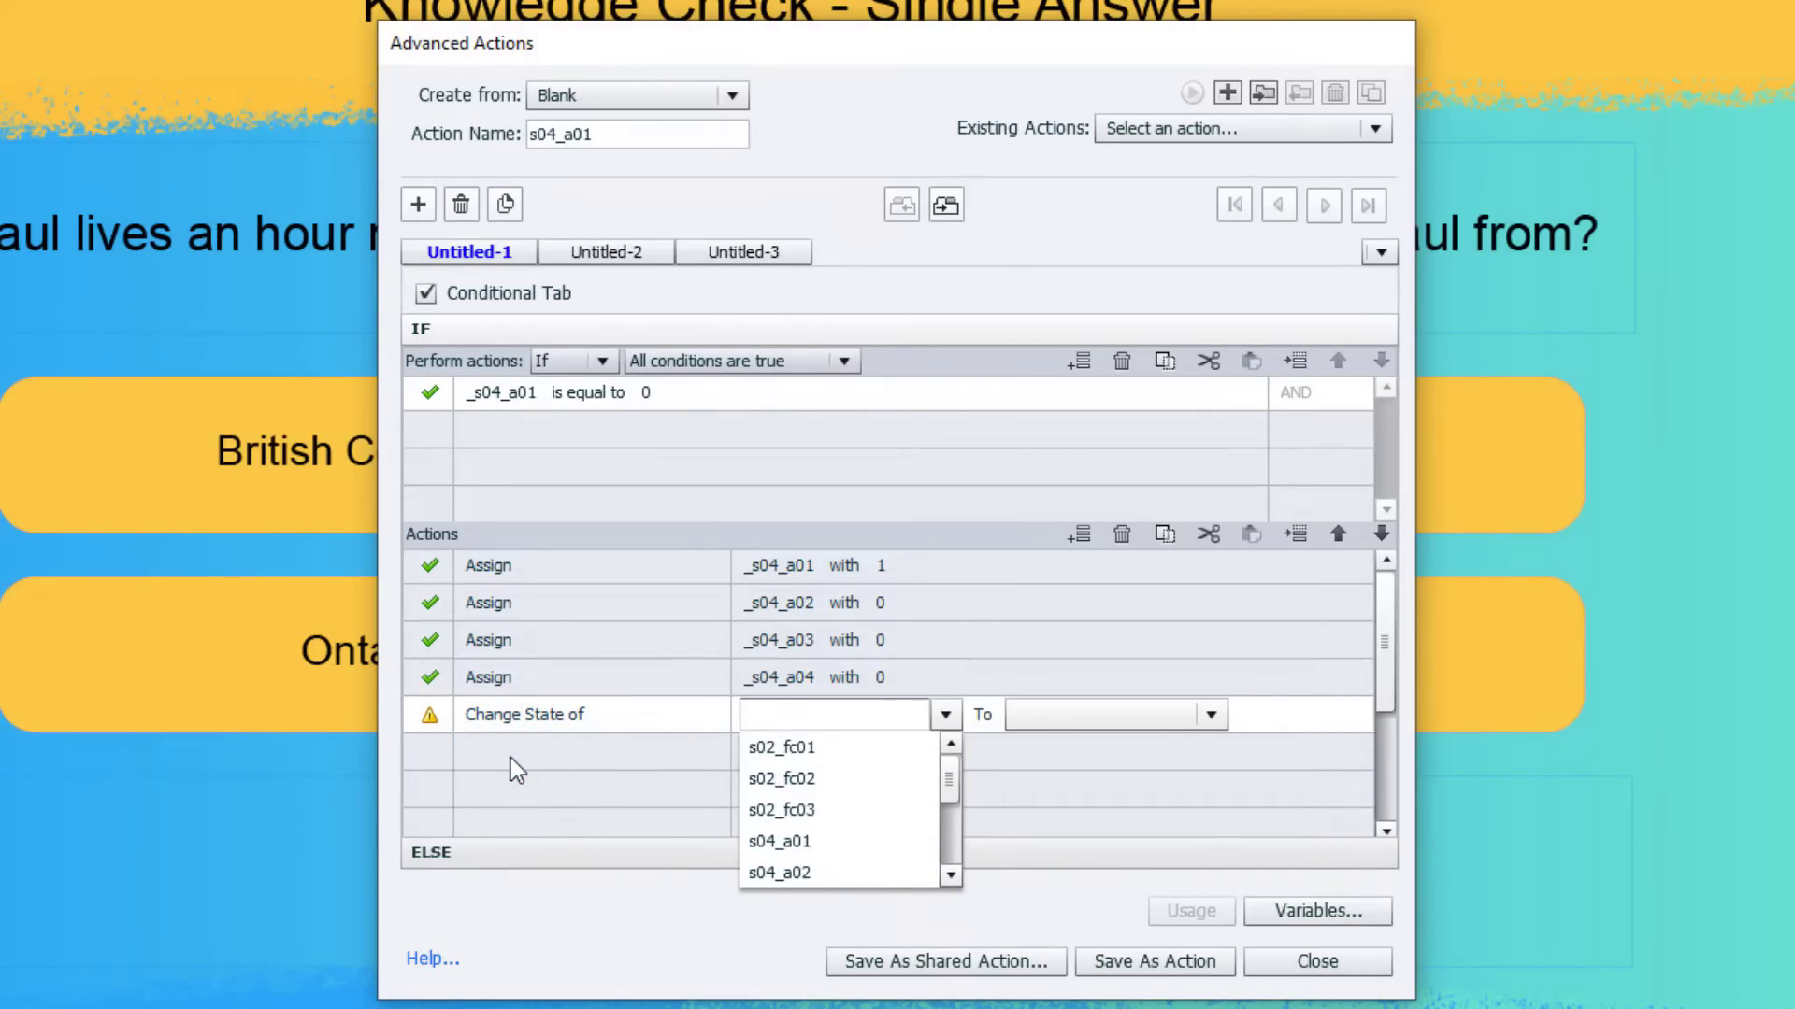
{"action": "type", "text": "s04"}
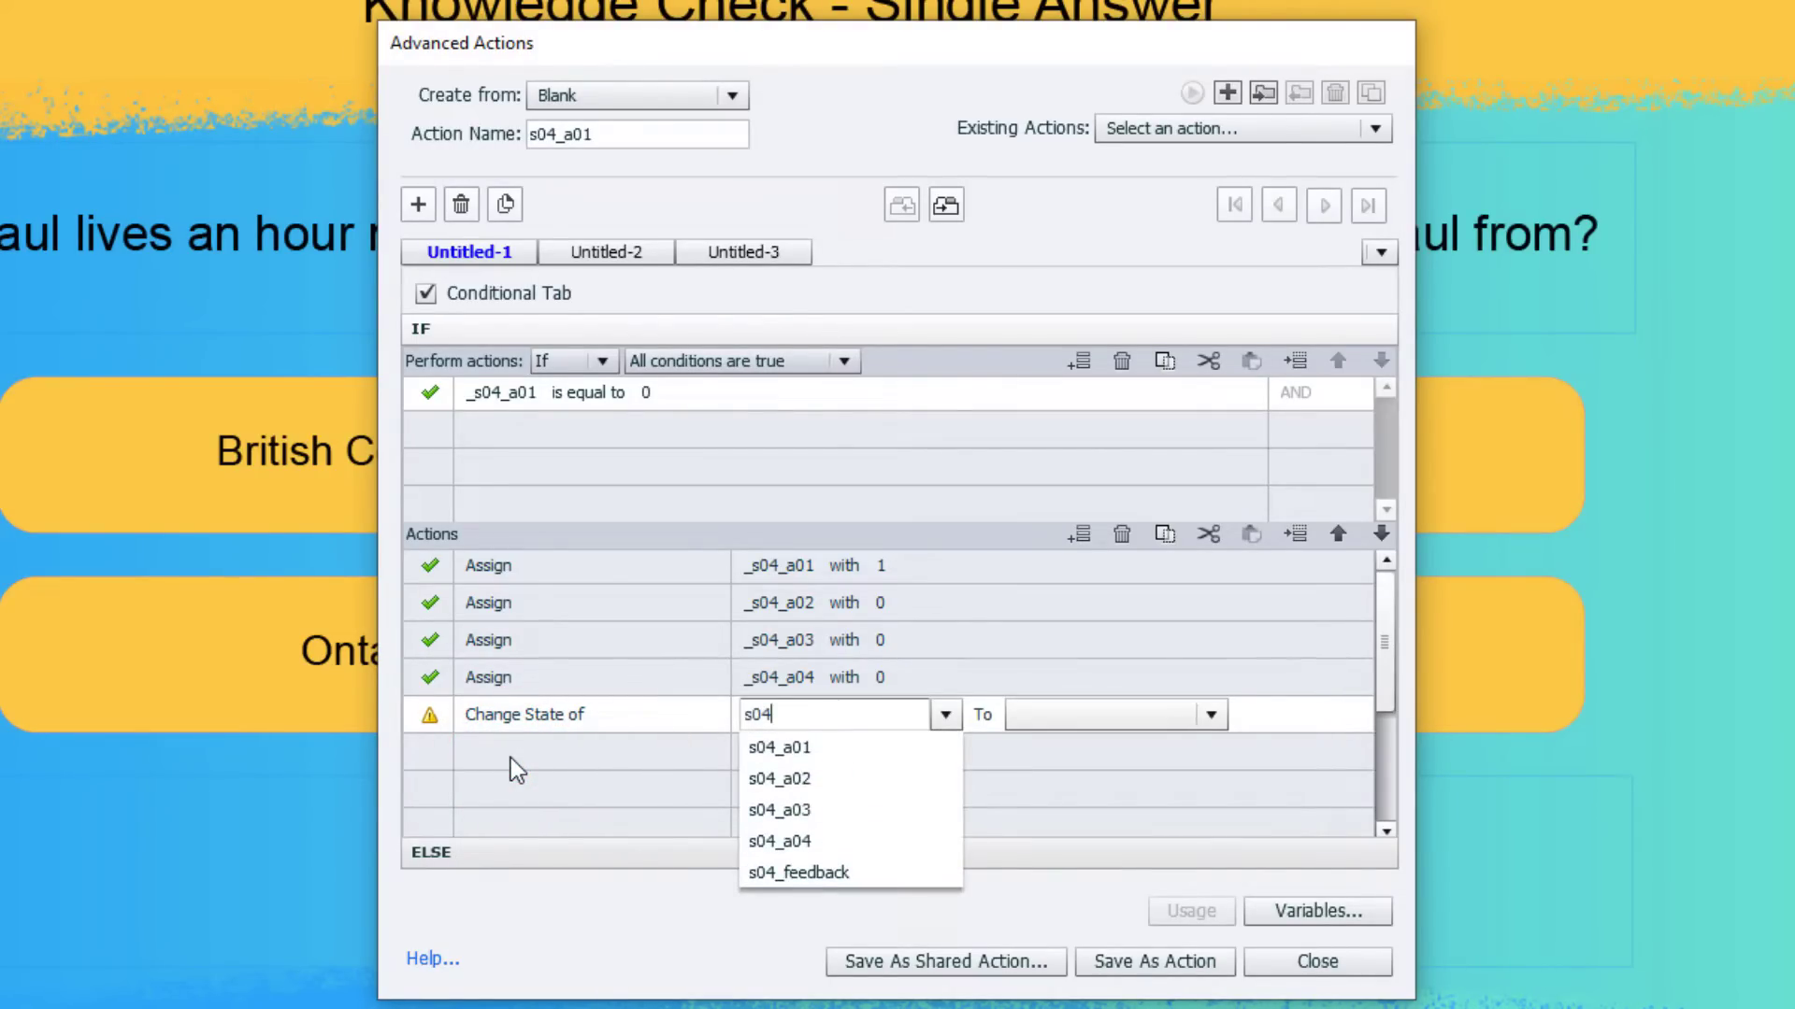
{"action": "key", "text": "Down"}
{"action": "key", "text": "Return"}
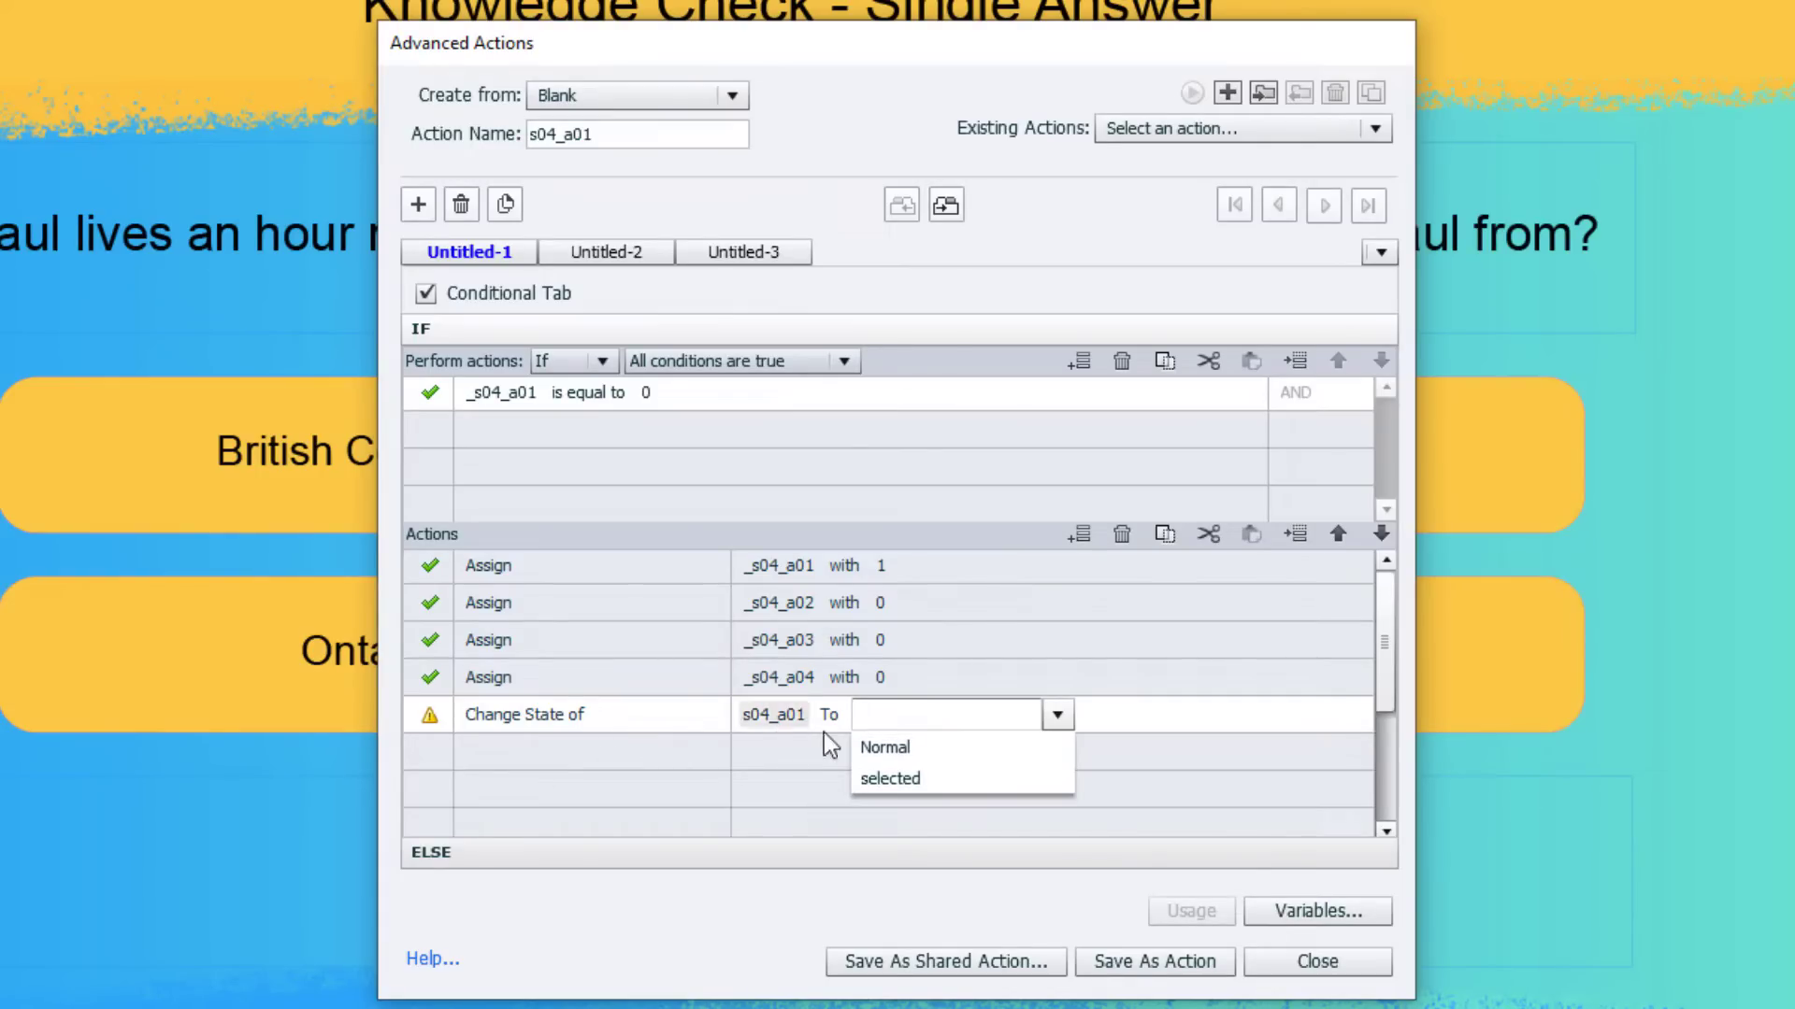
{"action": "left_click", "coordinate": [904, 779]}
Add a Change State of action under the IF condition that returns s04_a02 to Normal.
{"action": "double_click", "coordinate": [511, 781]}
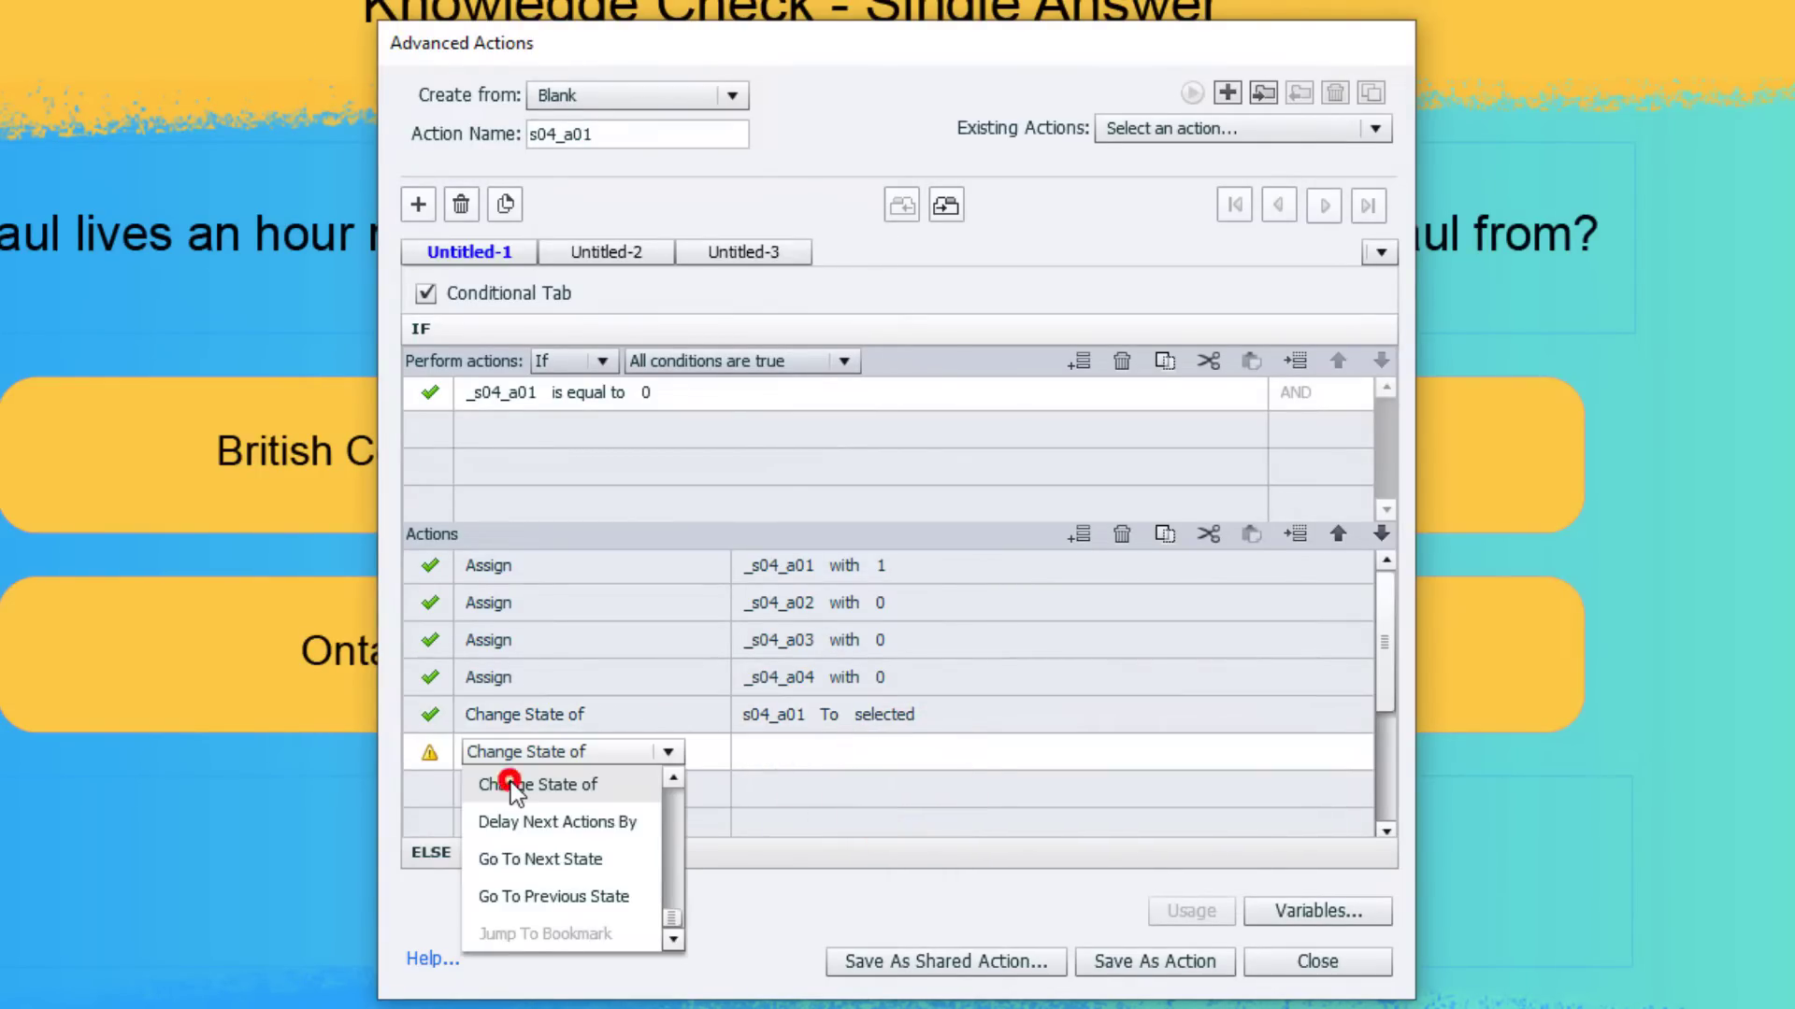
{"action": "left_click", "coordinate": [511, 781]}
{"action": "type", "text": "s04"}
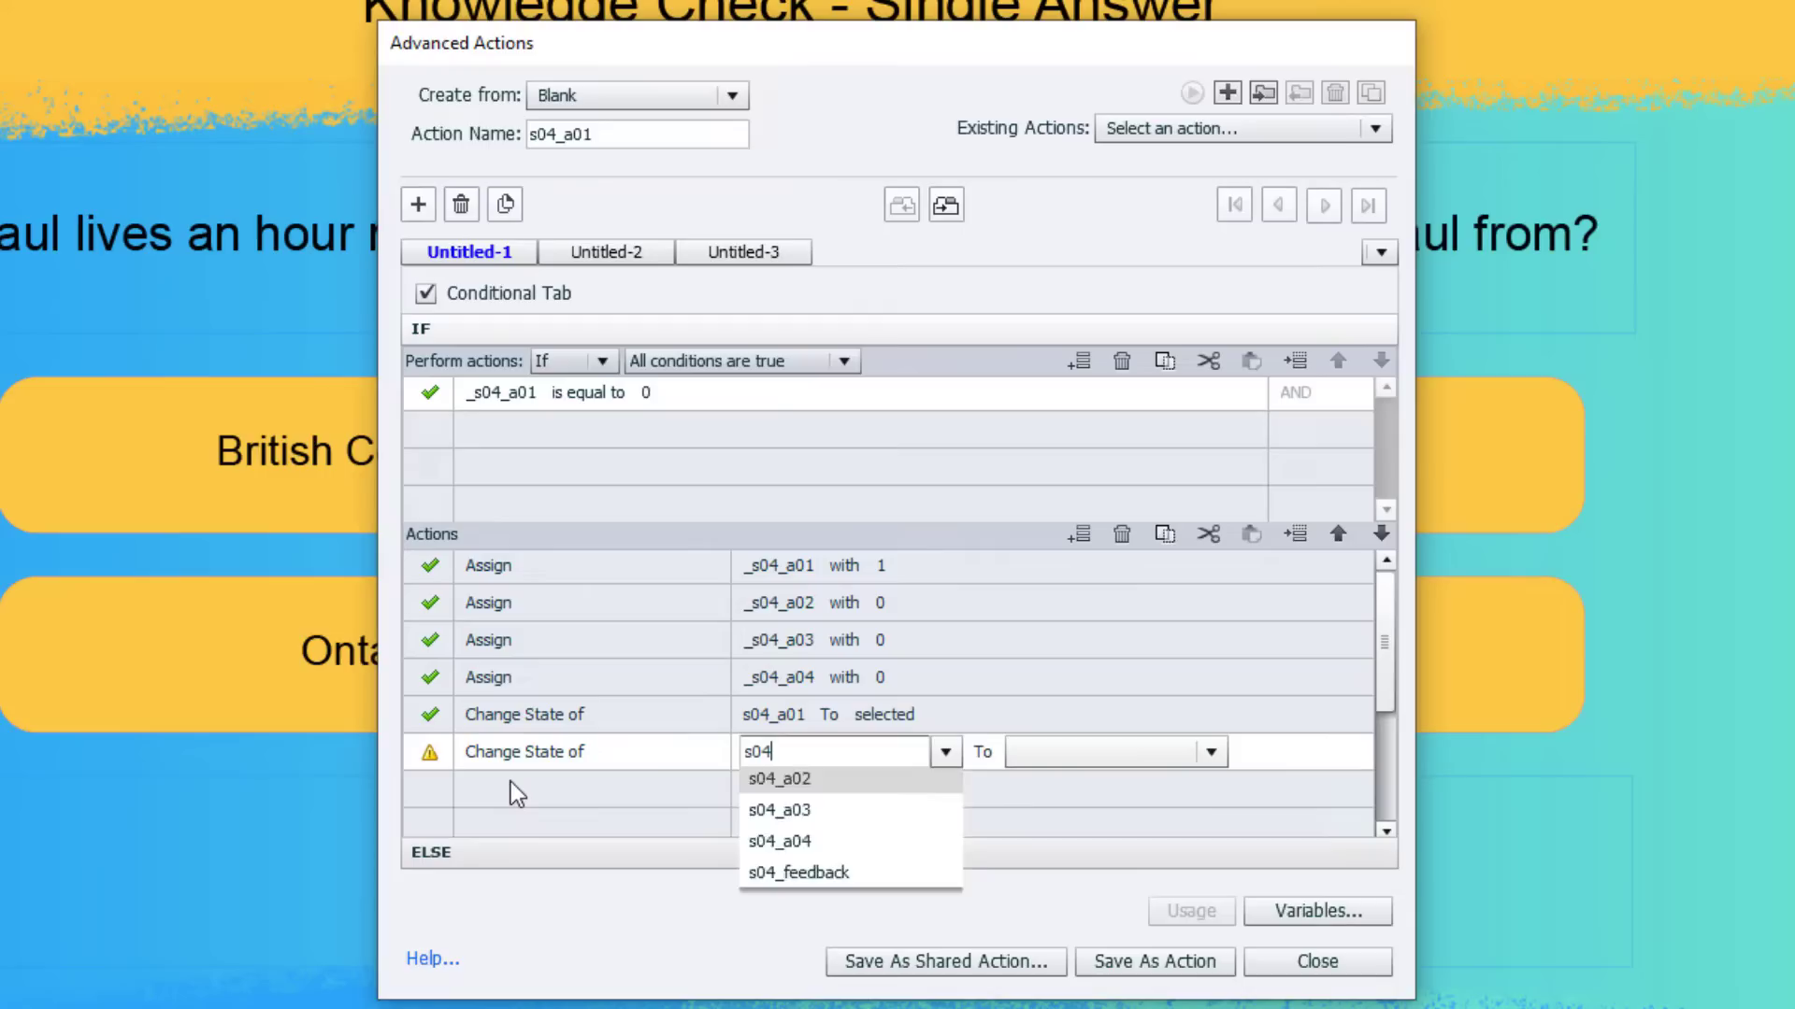
{"action": "key", "text": "Return"}
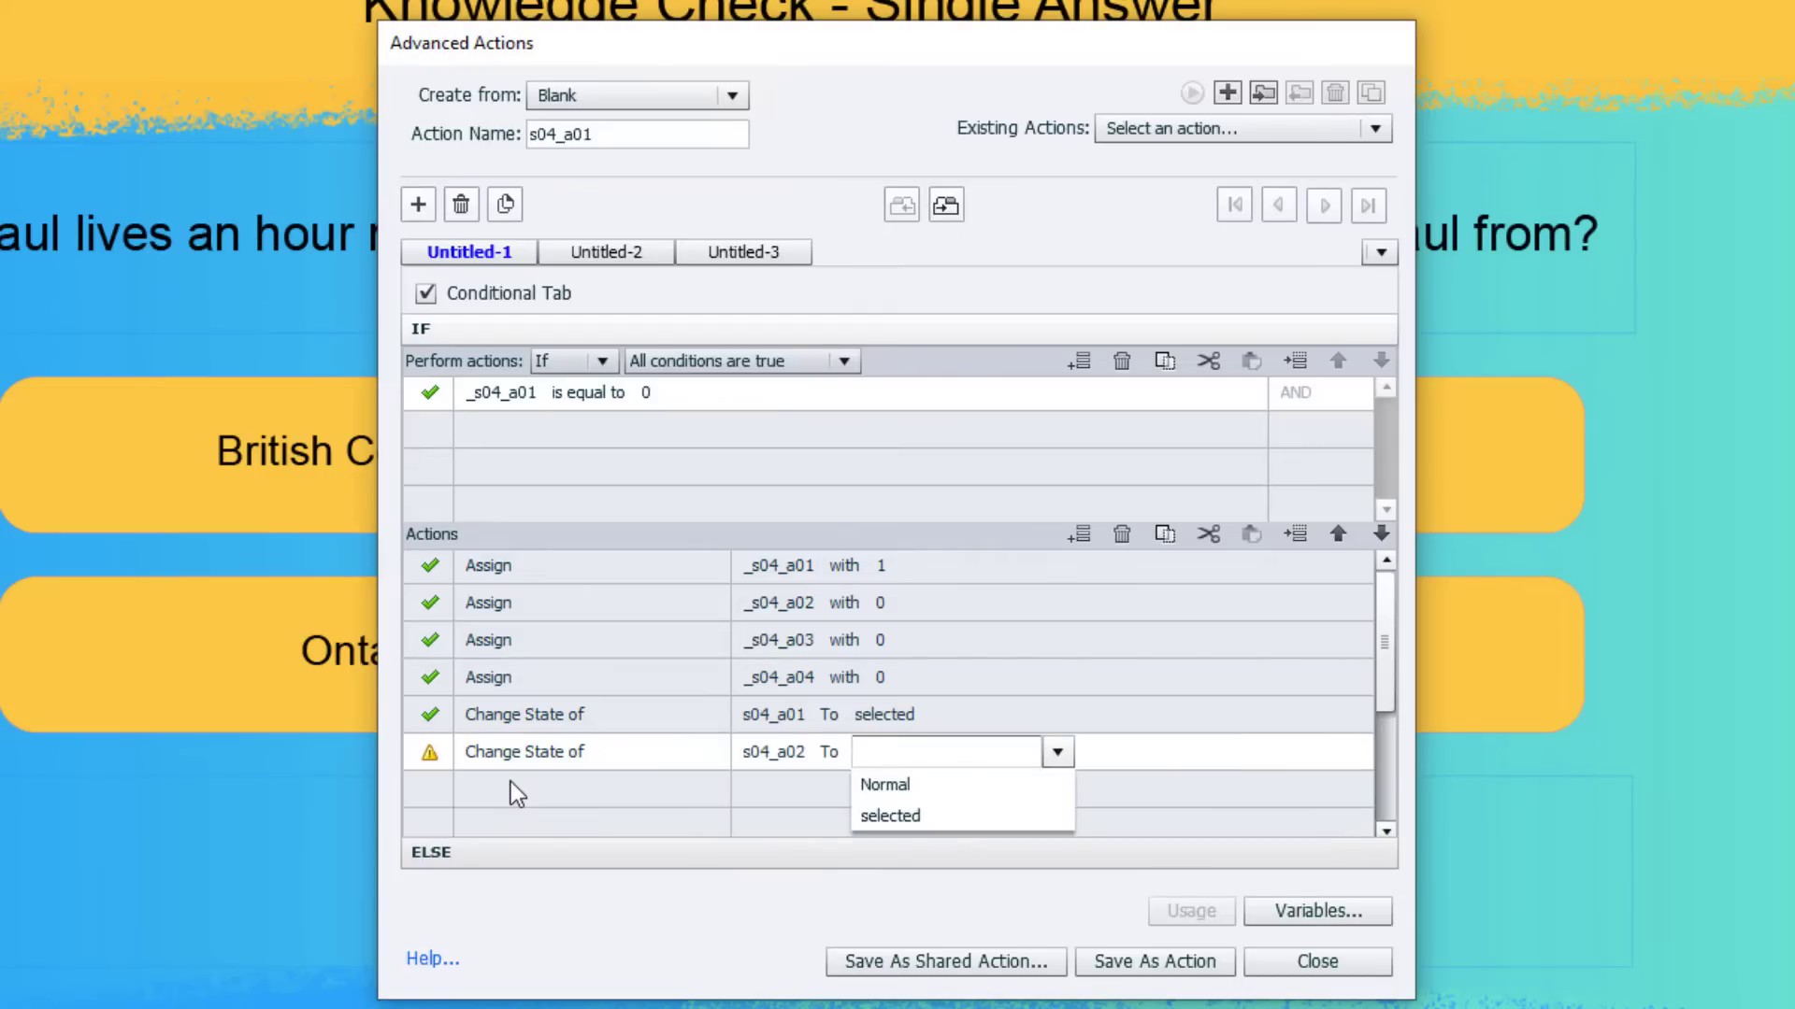
{"action": "left_click", "coordinate": [897, 783]}
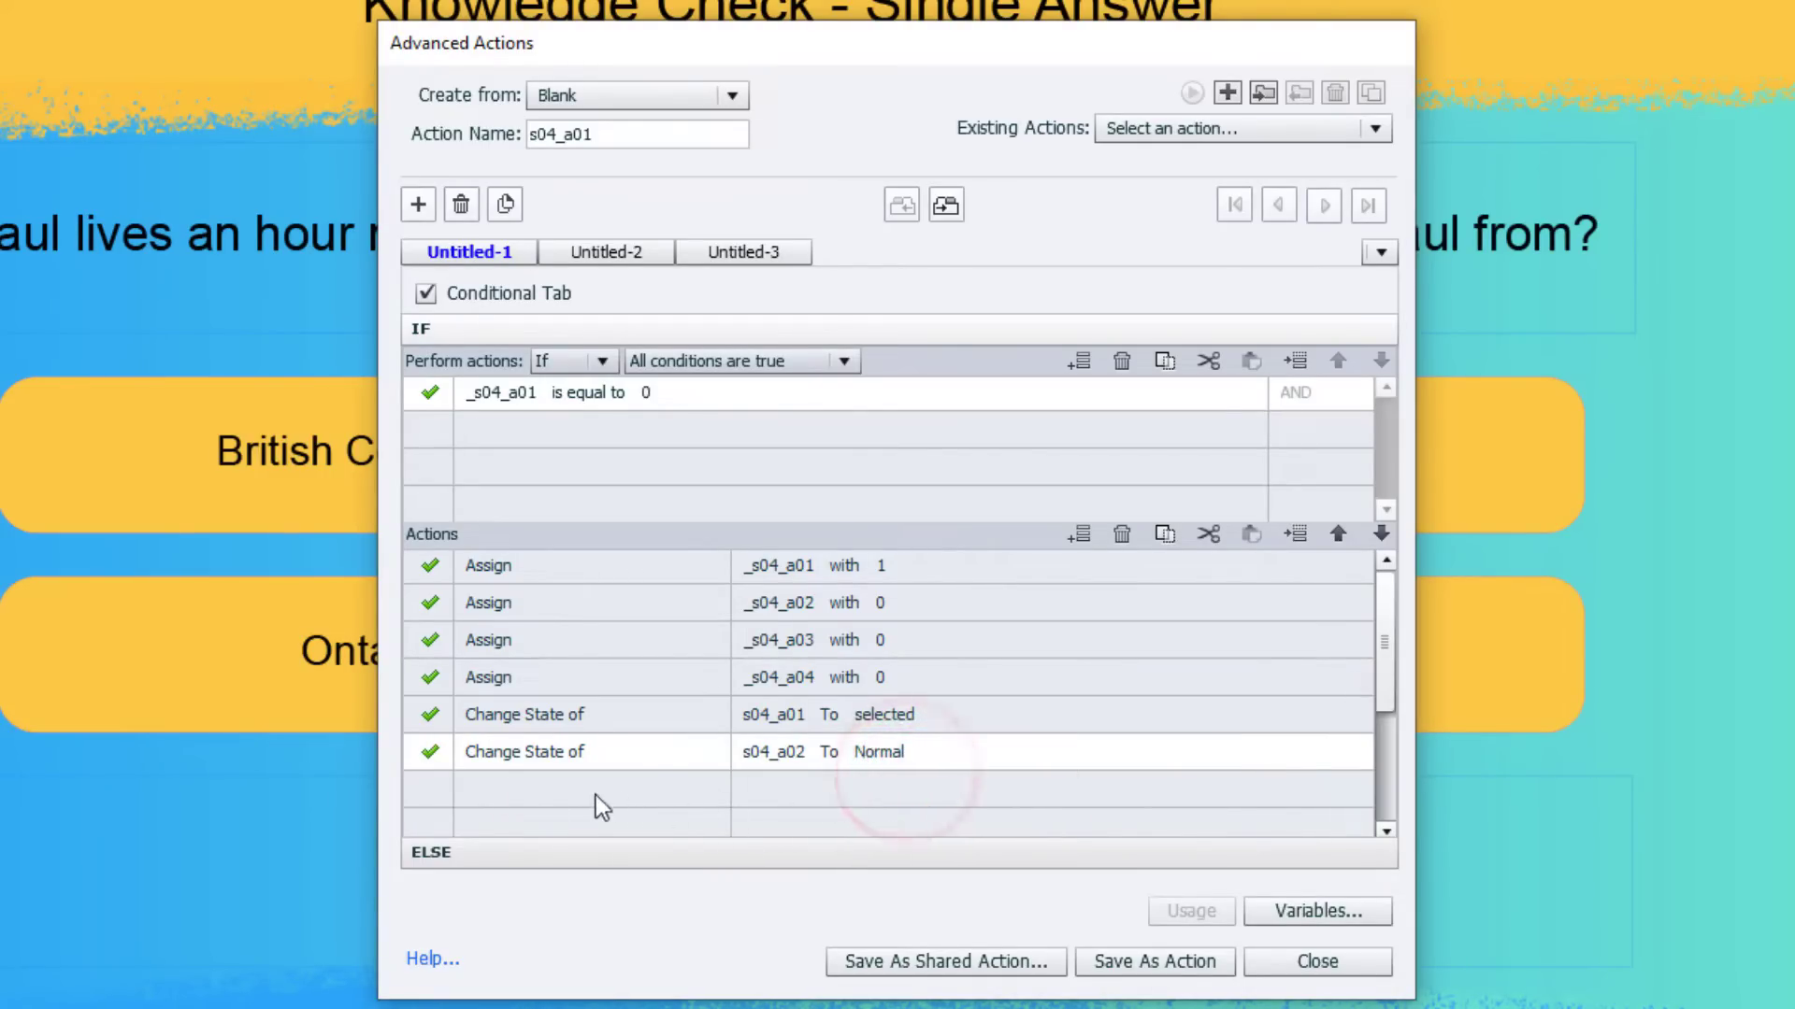
Add a Change State of action under the IF condition that returns s04_a03 to Normal.
{"action": "double_click", "coordinate": [503, 789]}
{"action": "left_click", "coordinate": [503, 819]}
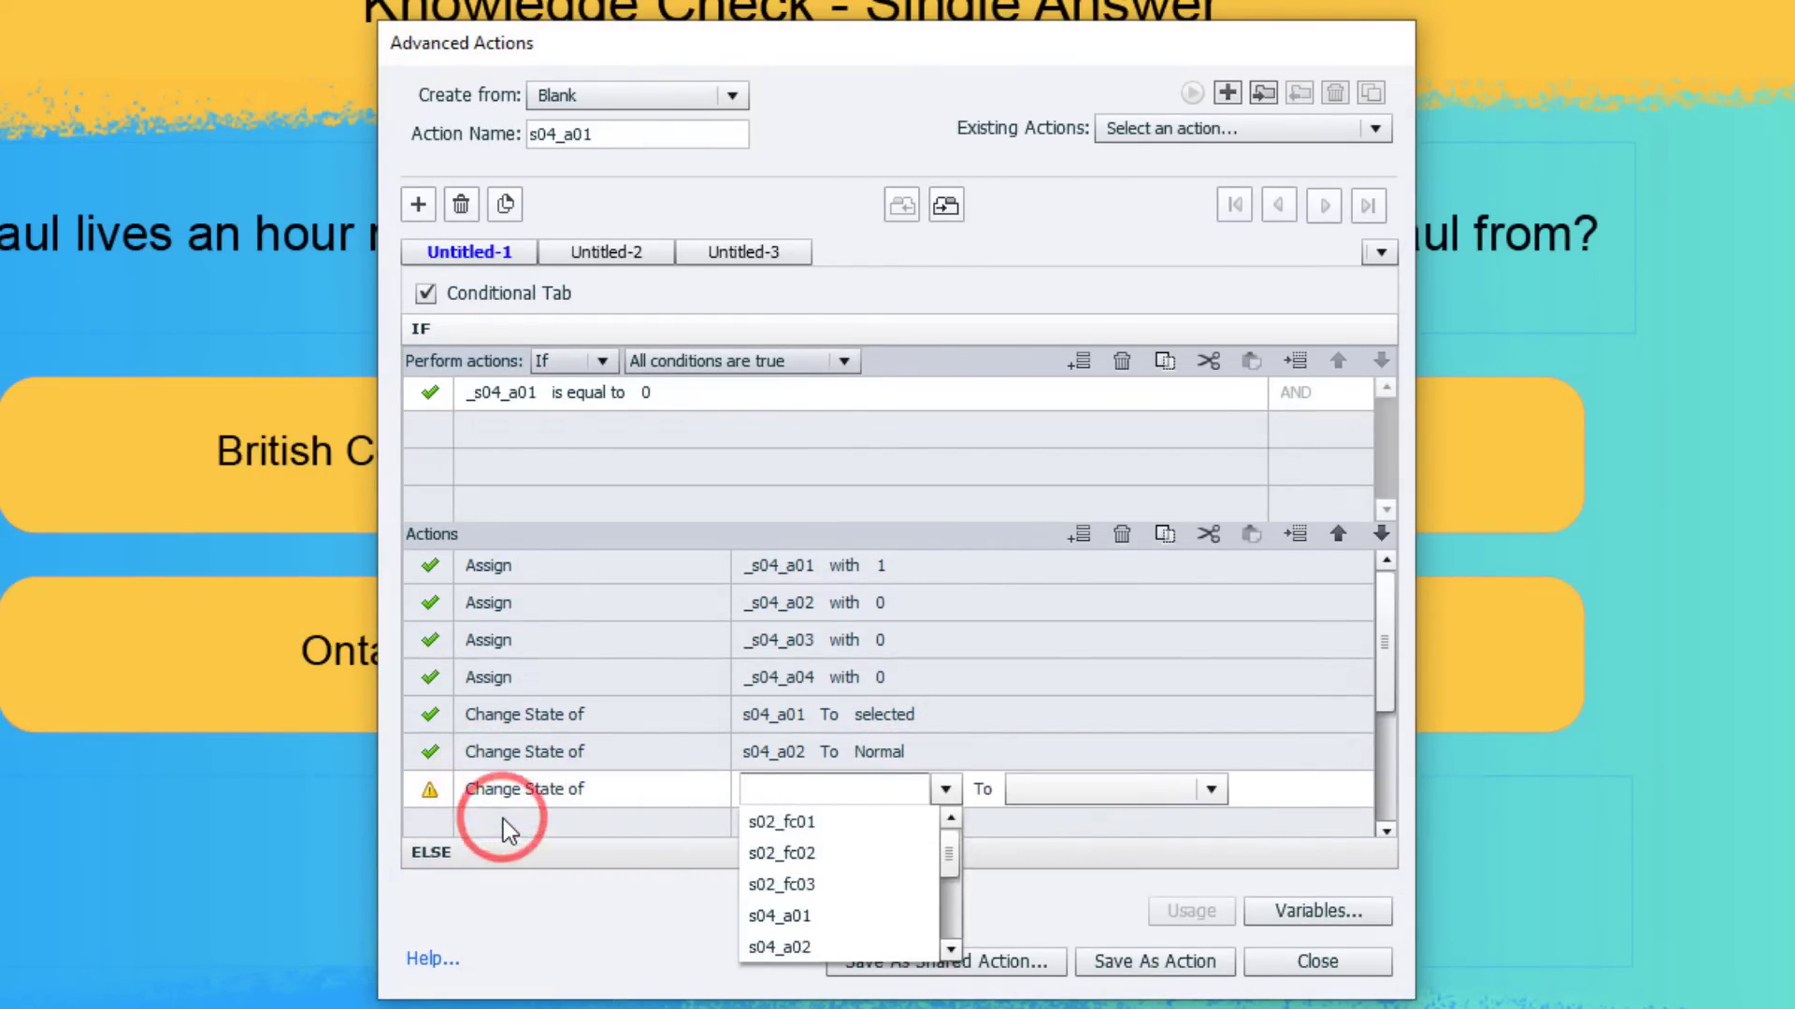
{"action": "type", "text": "s04"}
{"action": "key", "text": "Down"}
{"action": "key", "text": "Down"}
{"action": "key", "text": "Down"}
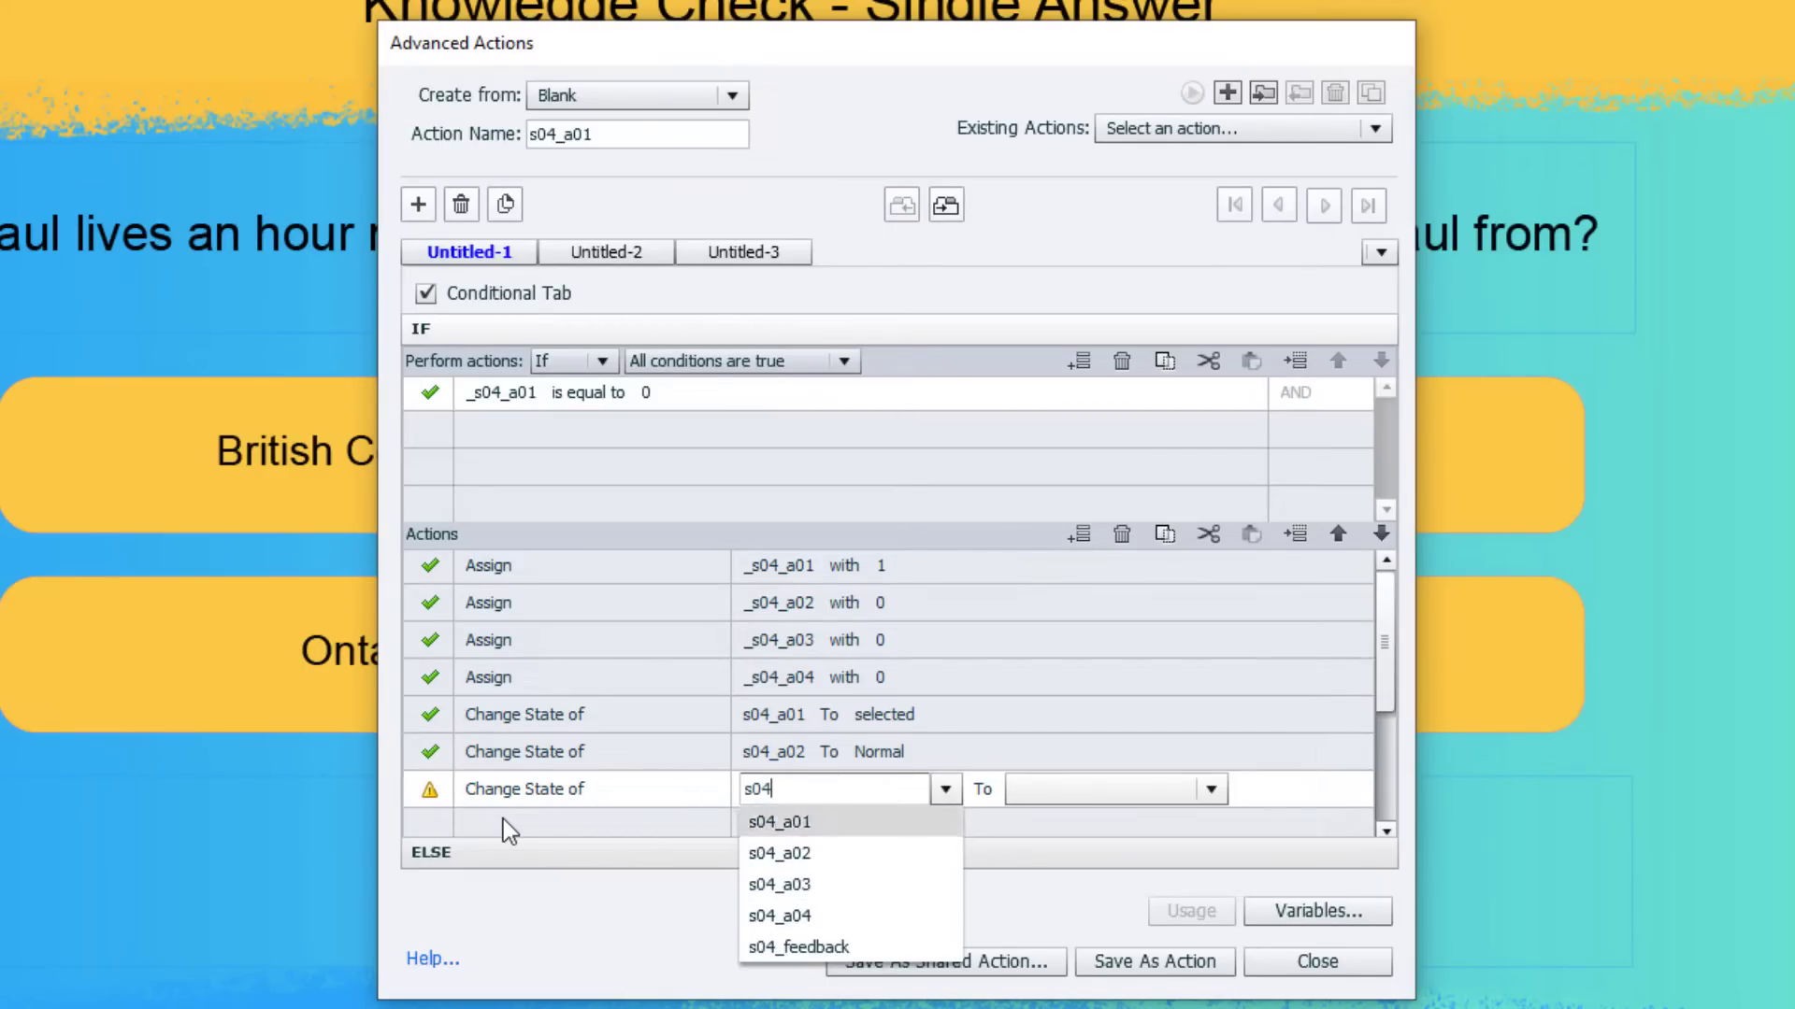
{"action": "key", "text": "Return"}
{"action": "key", "text": "Down"}
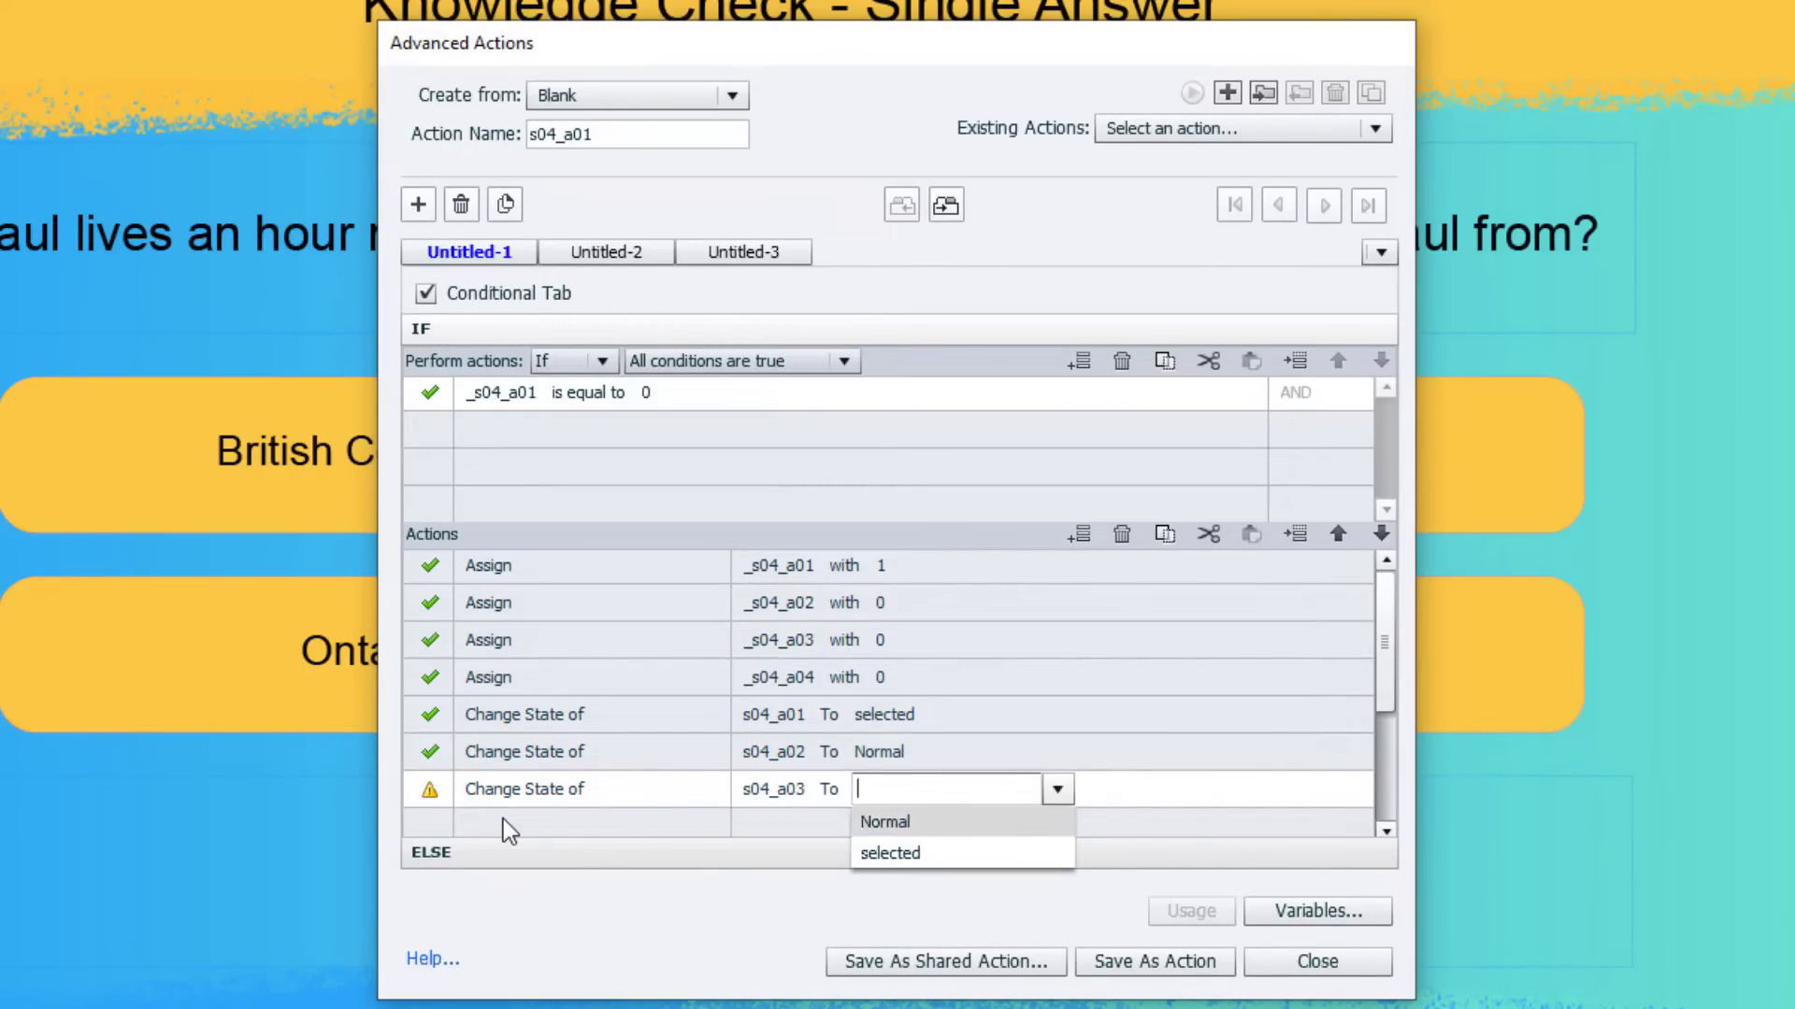
{"action": "key", "text": "Return"}
Add a Change State of action under the IF condition that returns s04_a04 to Normal.
{"action": "left_click", "coordinate": [503, 819]}
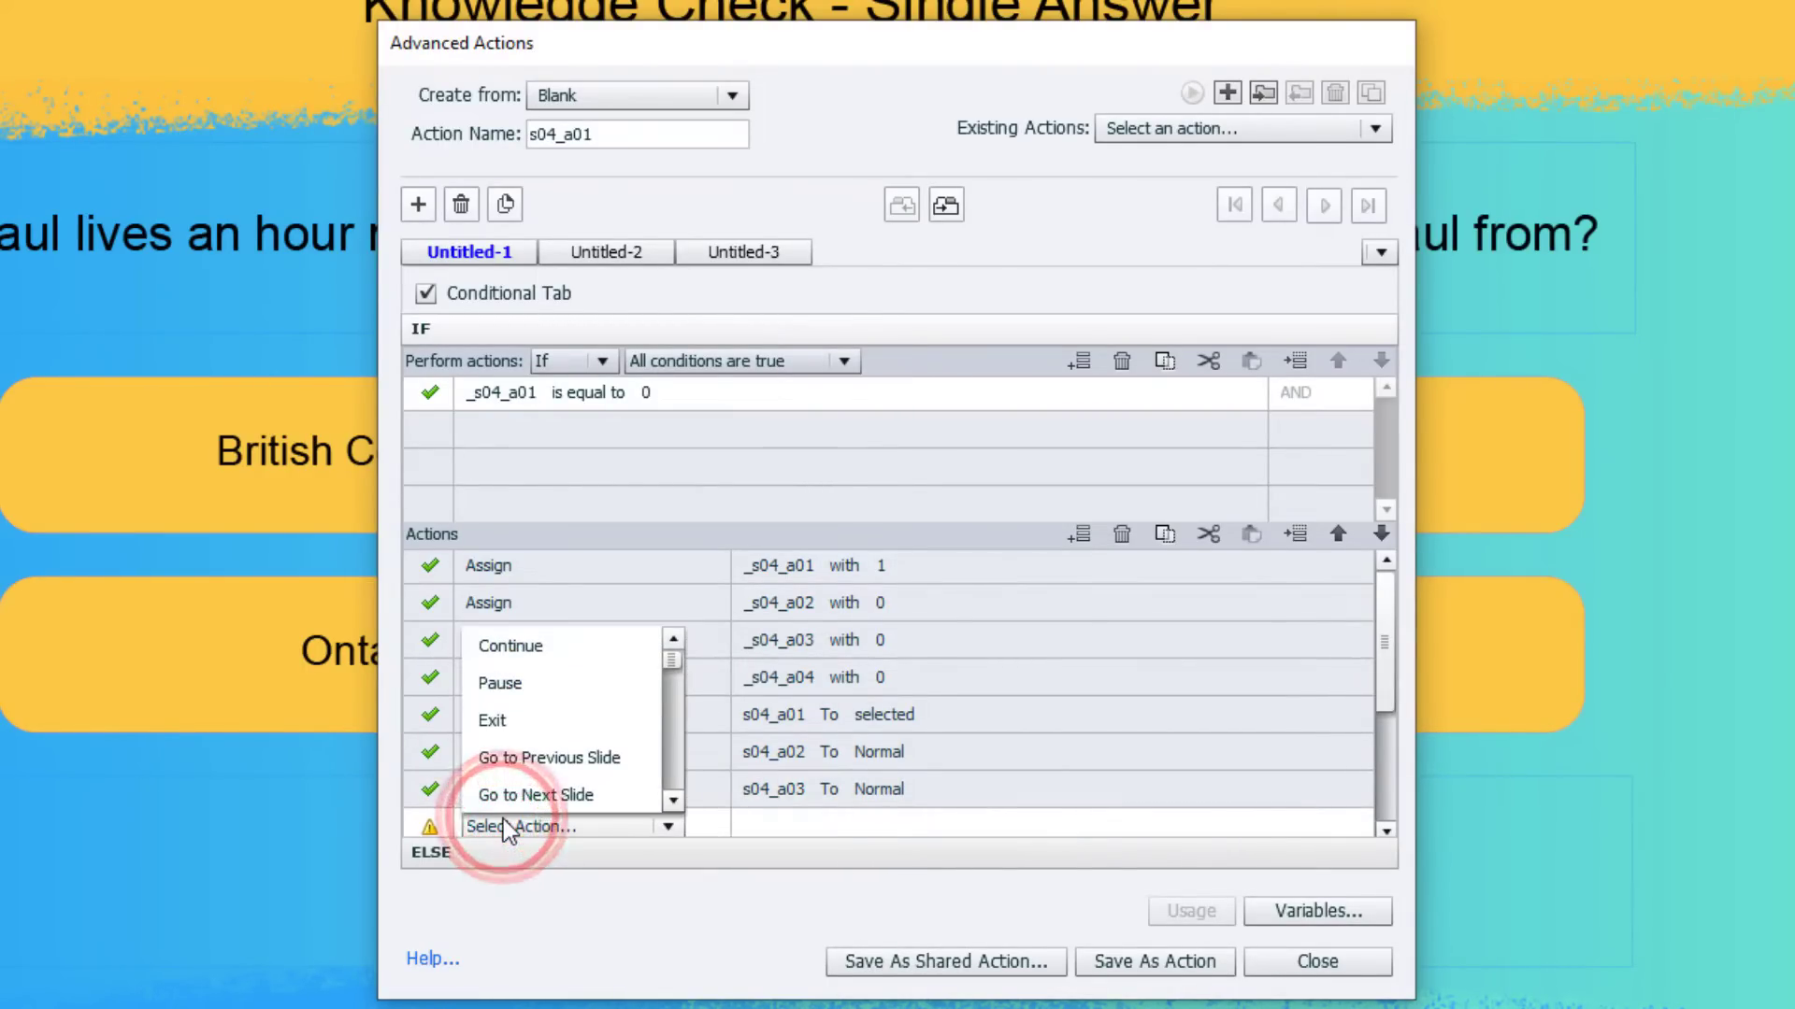
{"action": "key", "text": "c"}
{"action": "left_click", "coordinate": [550, 650]}
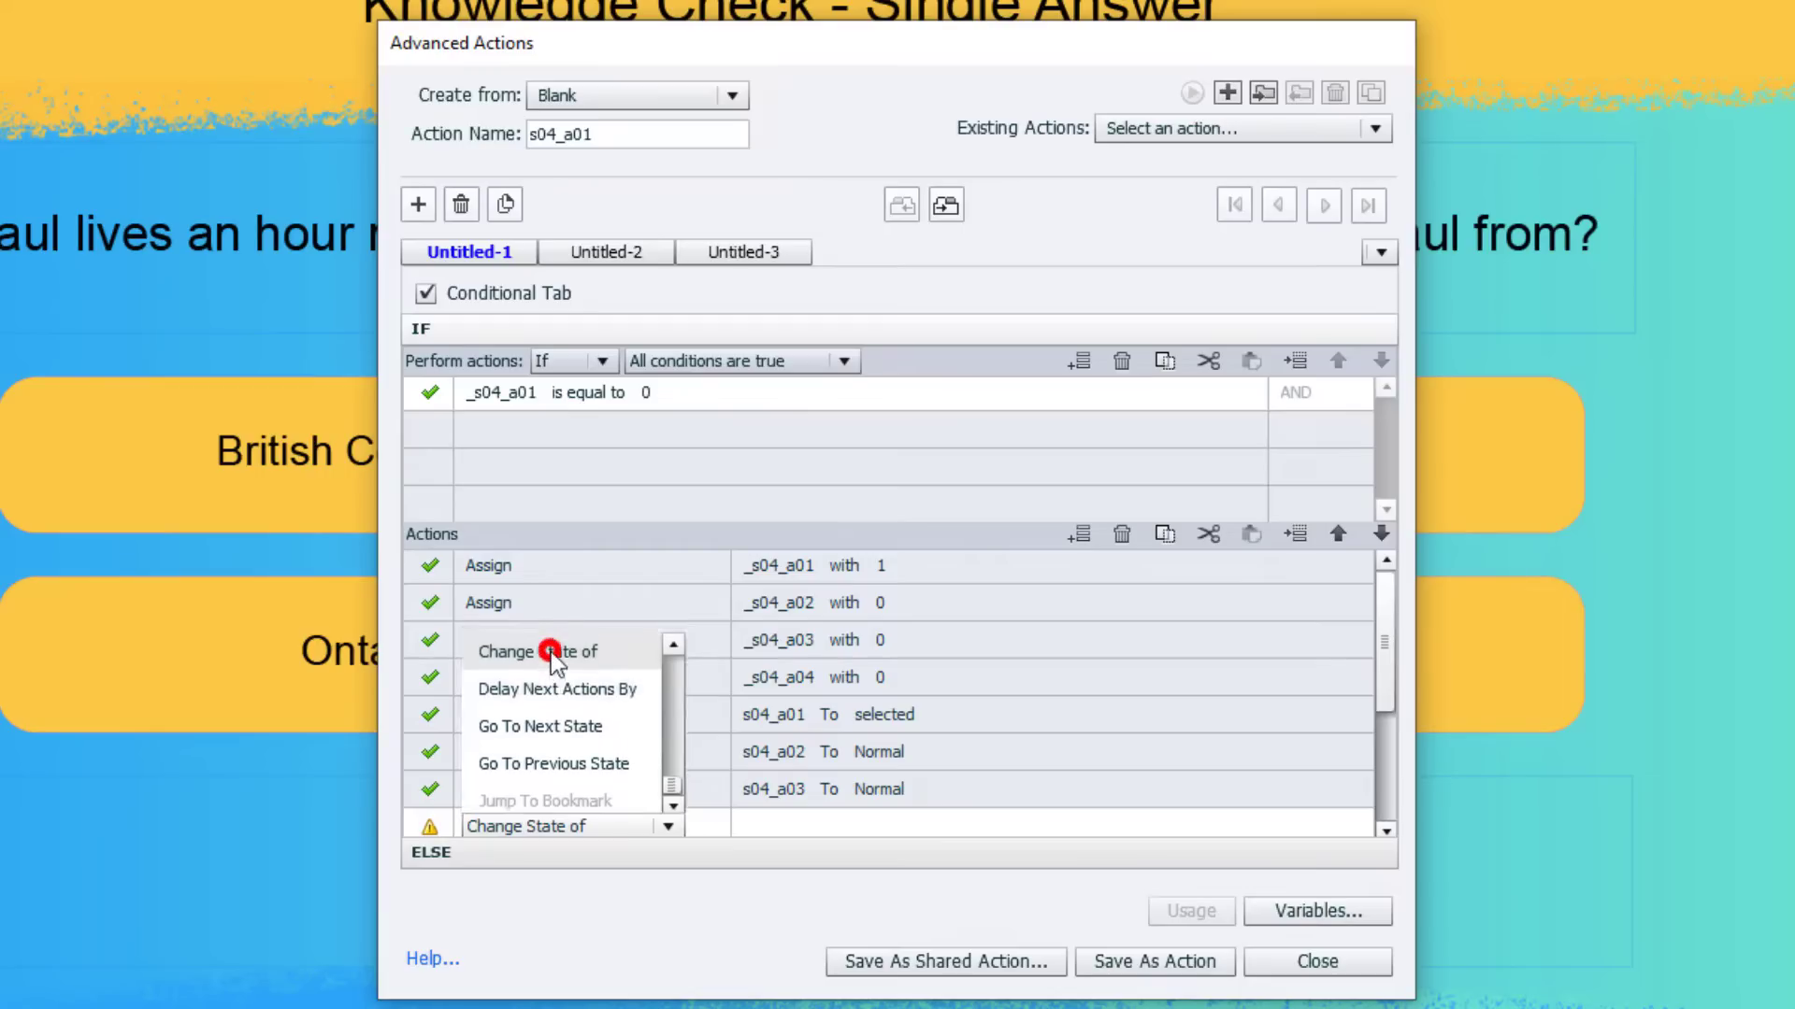
{"action": "type", "text": "a04"}
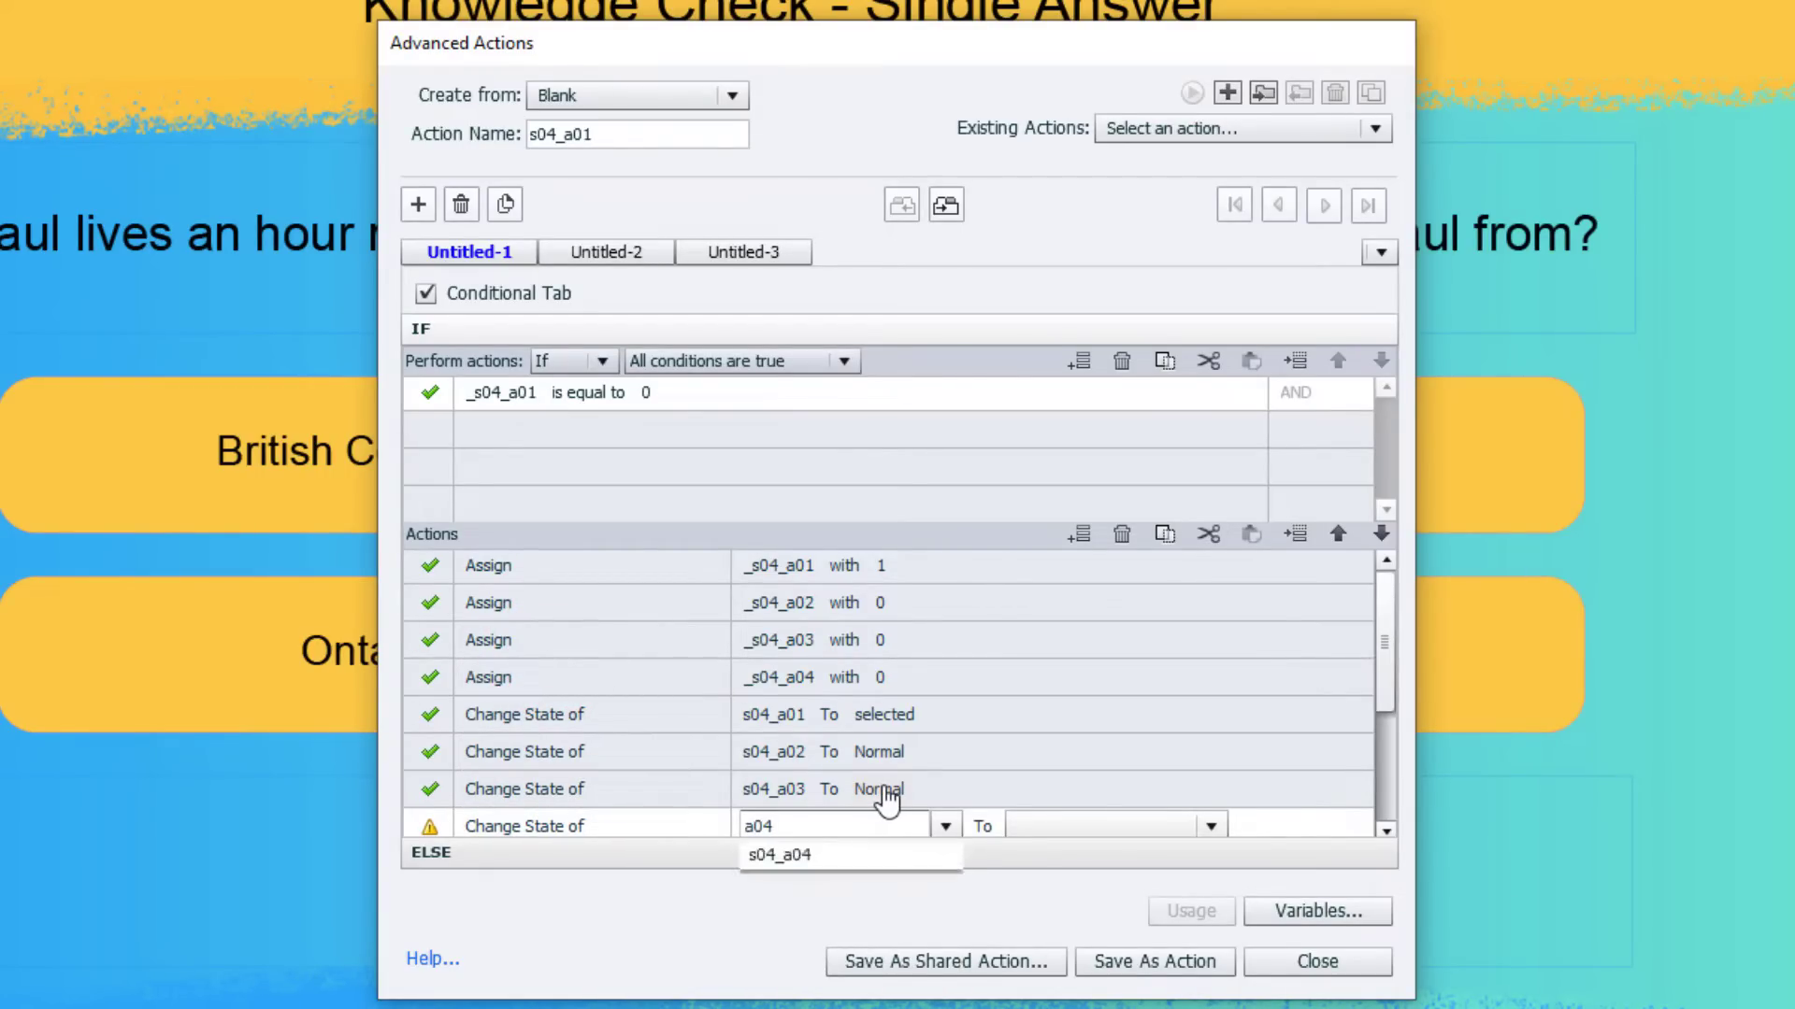
{"action": "key", "text": "Down"}
{"action": "key", "text": "Return"}
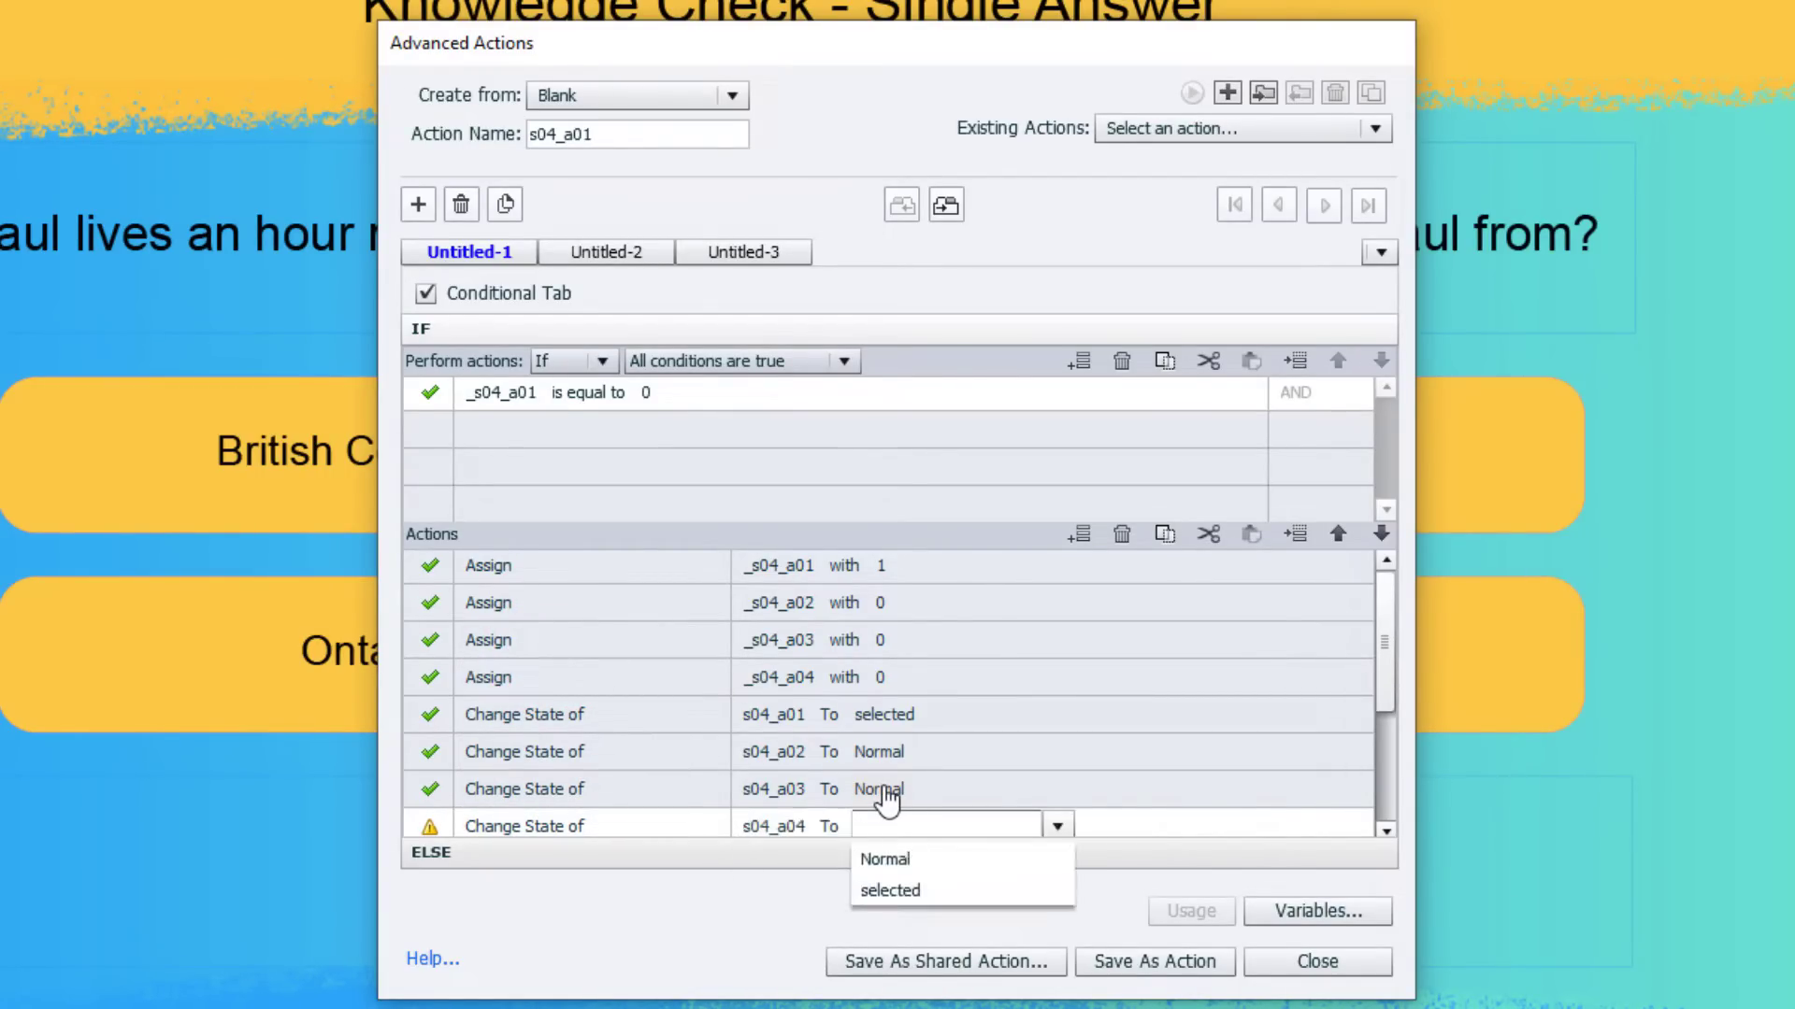
{"action": "key", "text": "Down"}
{"action": "key", "text": "Return"}
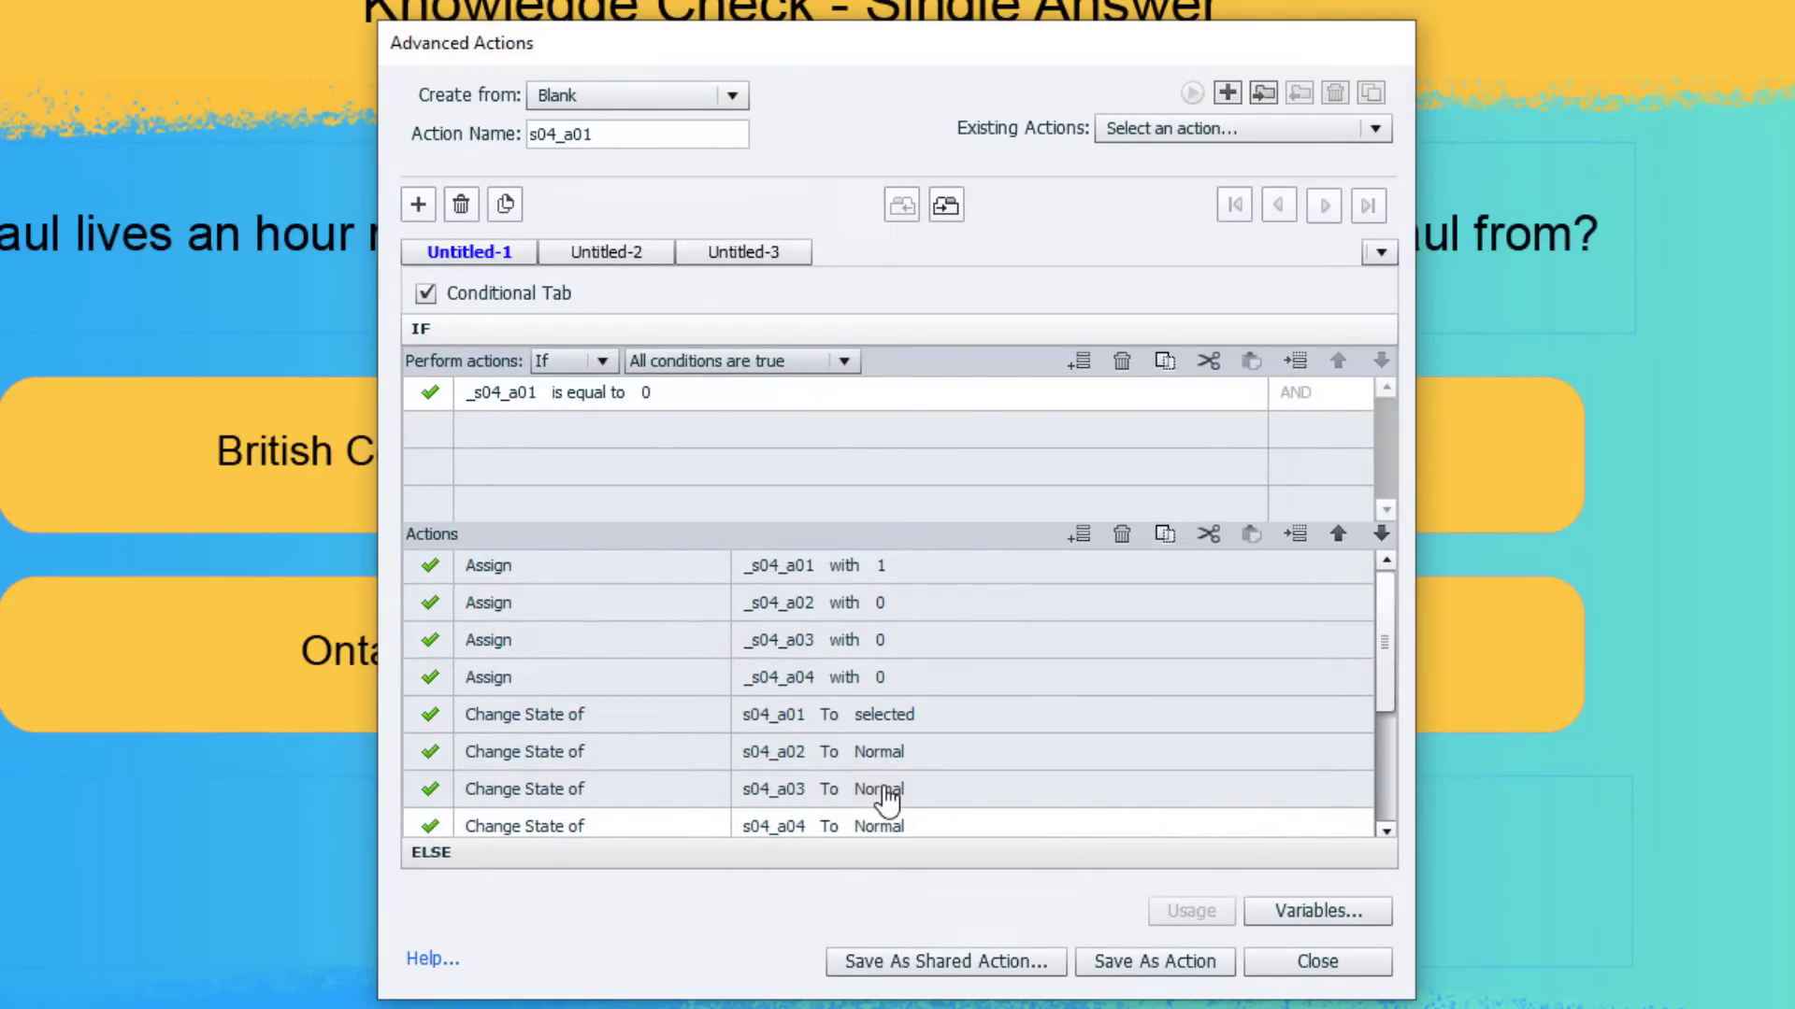
Add a Change State of action under the IF condition that sets s04_feedback to Normal.
{"action": "left_click_drag", "start_coordinate": [1385, 643], "coordinate": [1387, 682]}
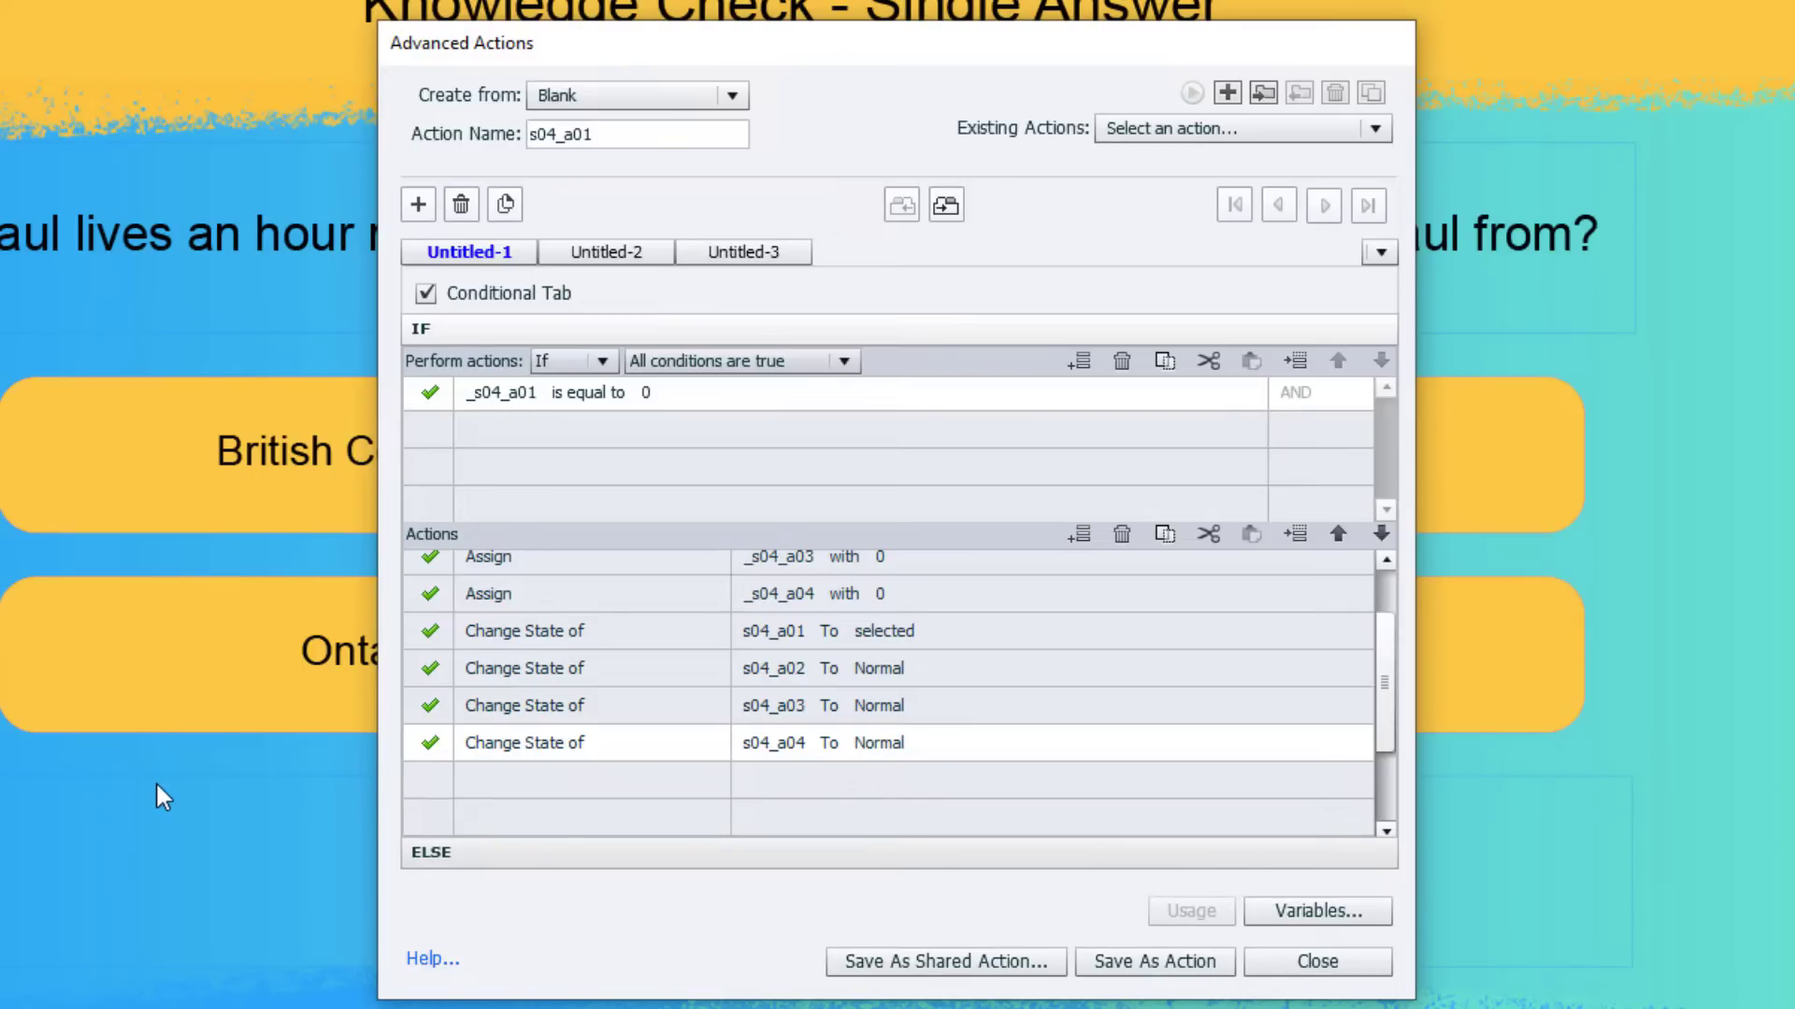
{"action": "left_click", "coordinate": [527, 781]}
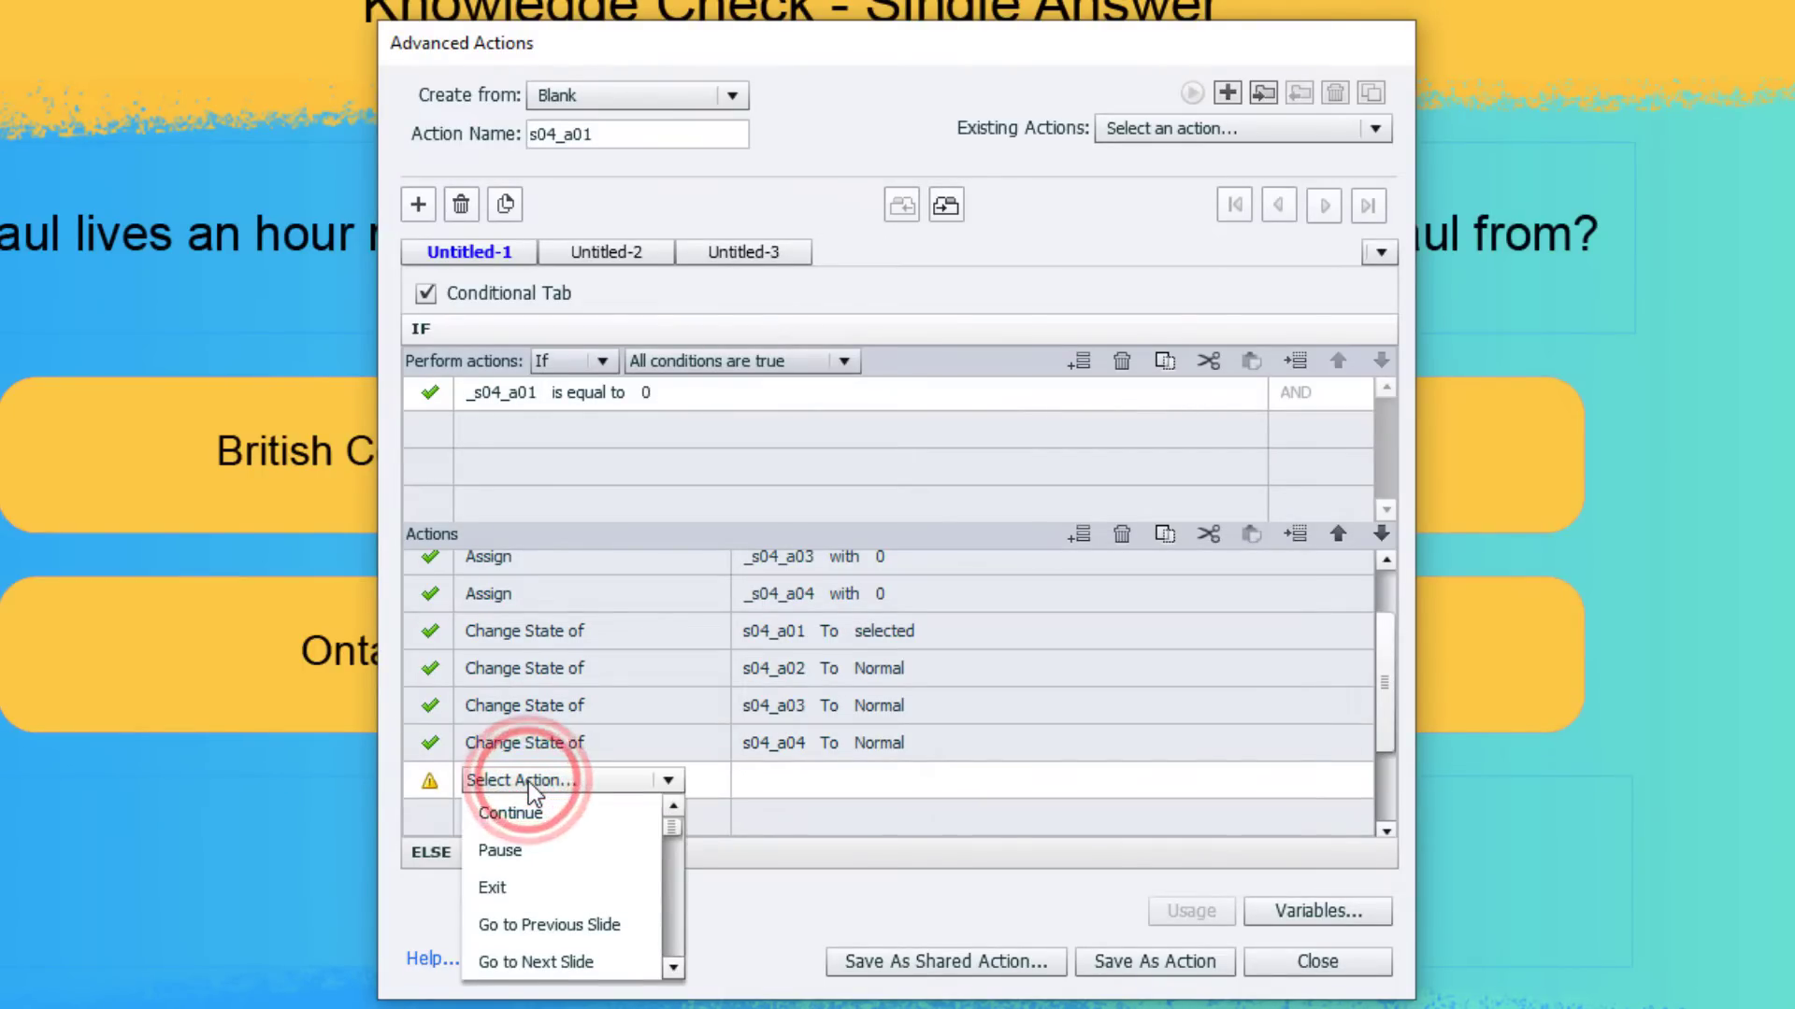
{"action": "key", "text": "c"}
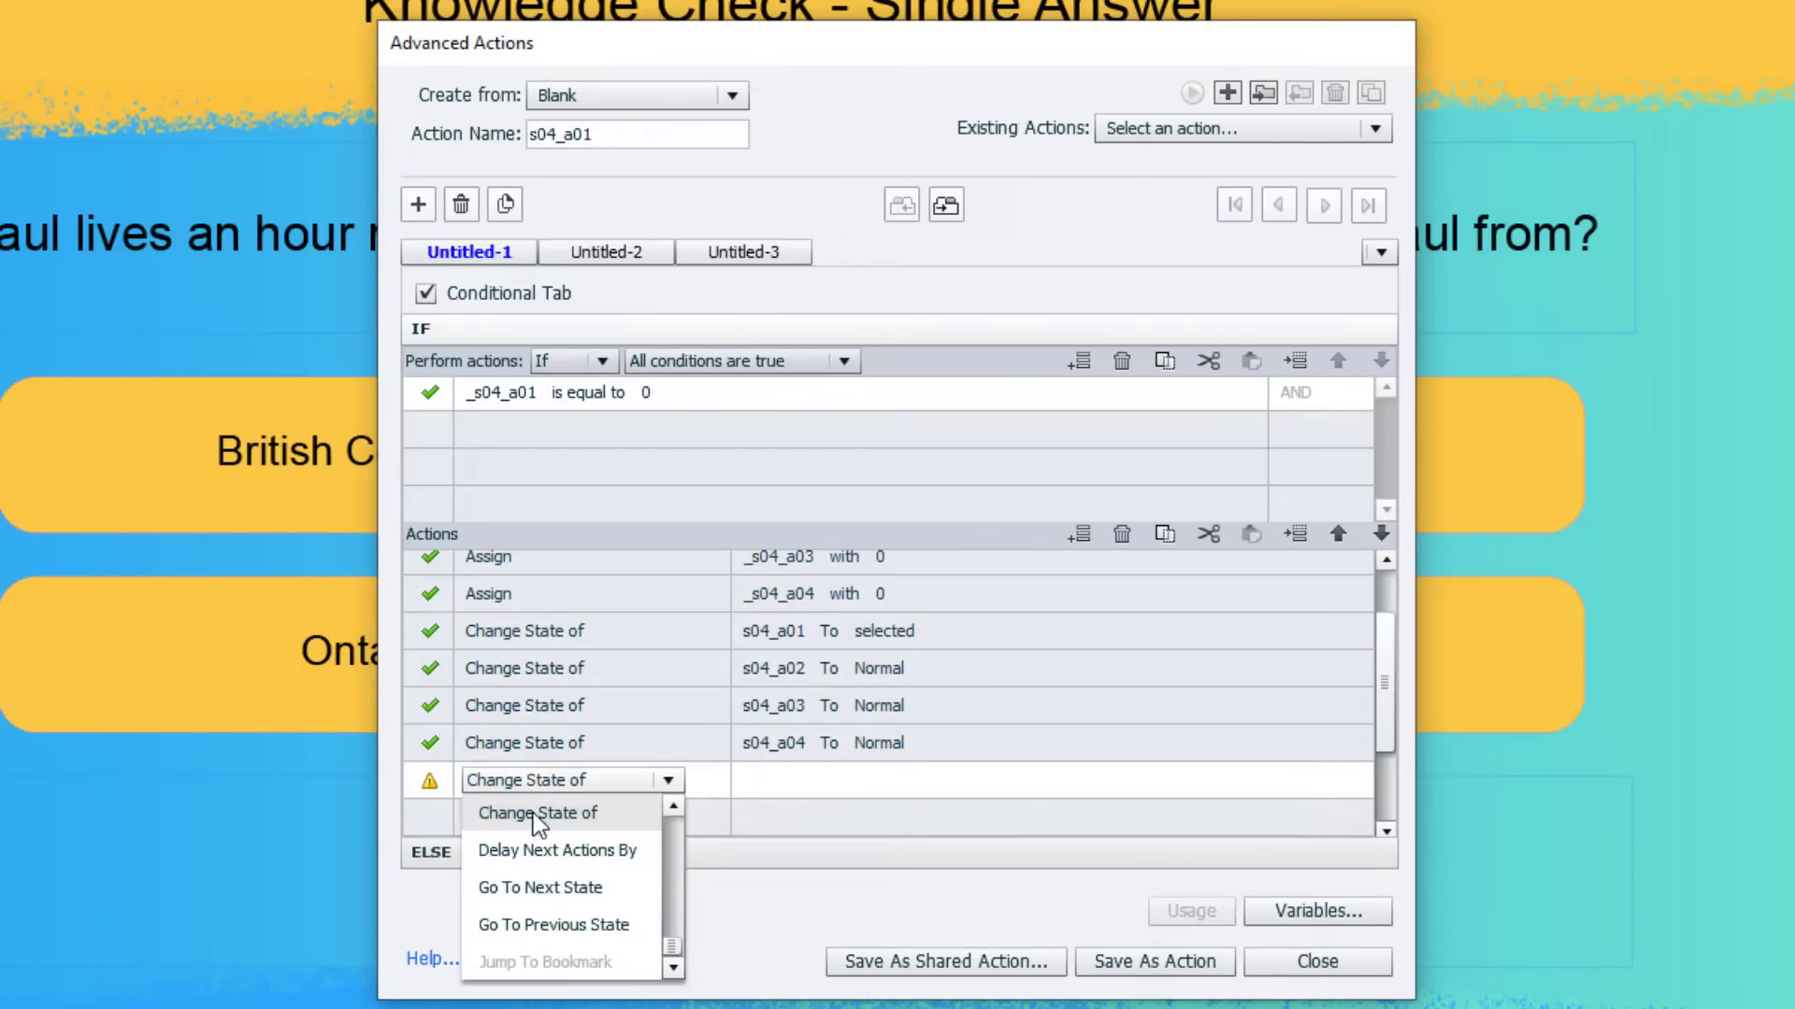
{"action": "left_click", "coordinate": [533, 813]}
{"action": "type", "text": "fee"}
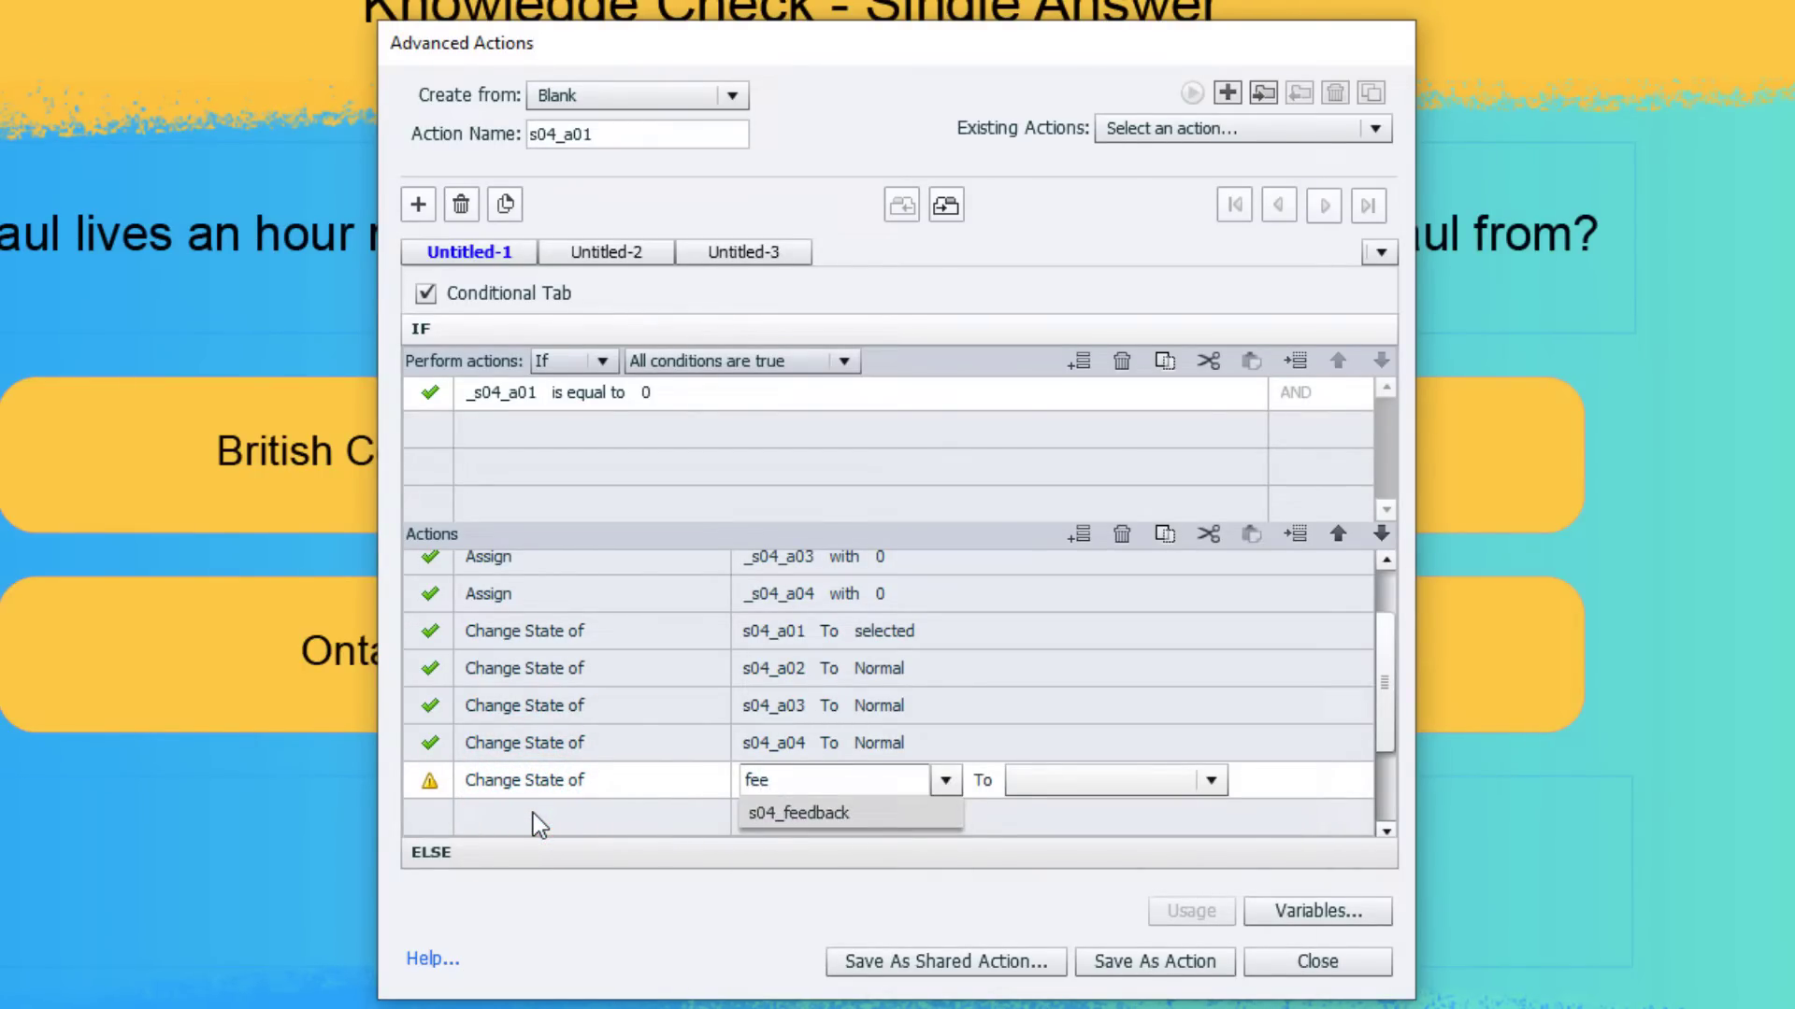
{"action": "key", "text": "Return"}
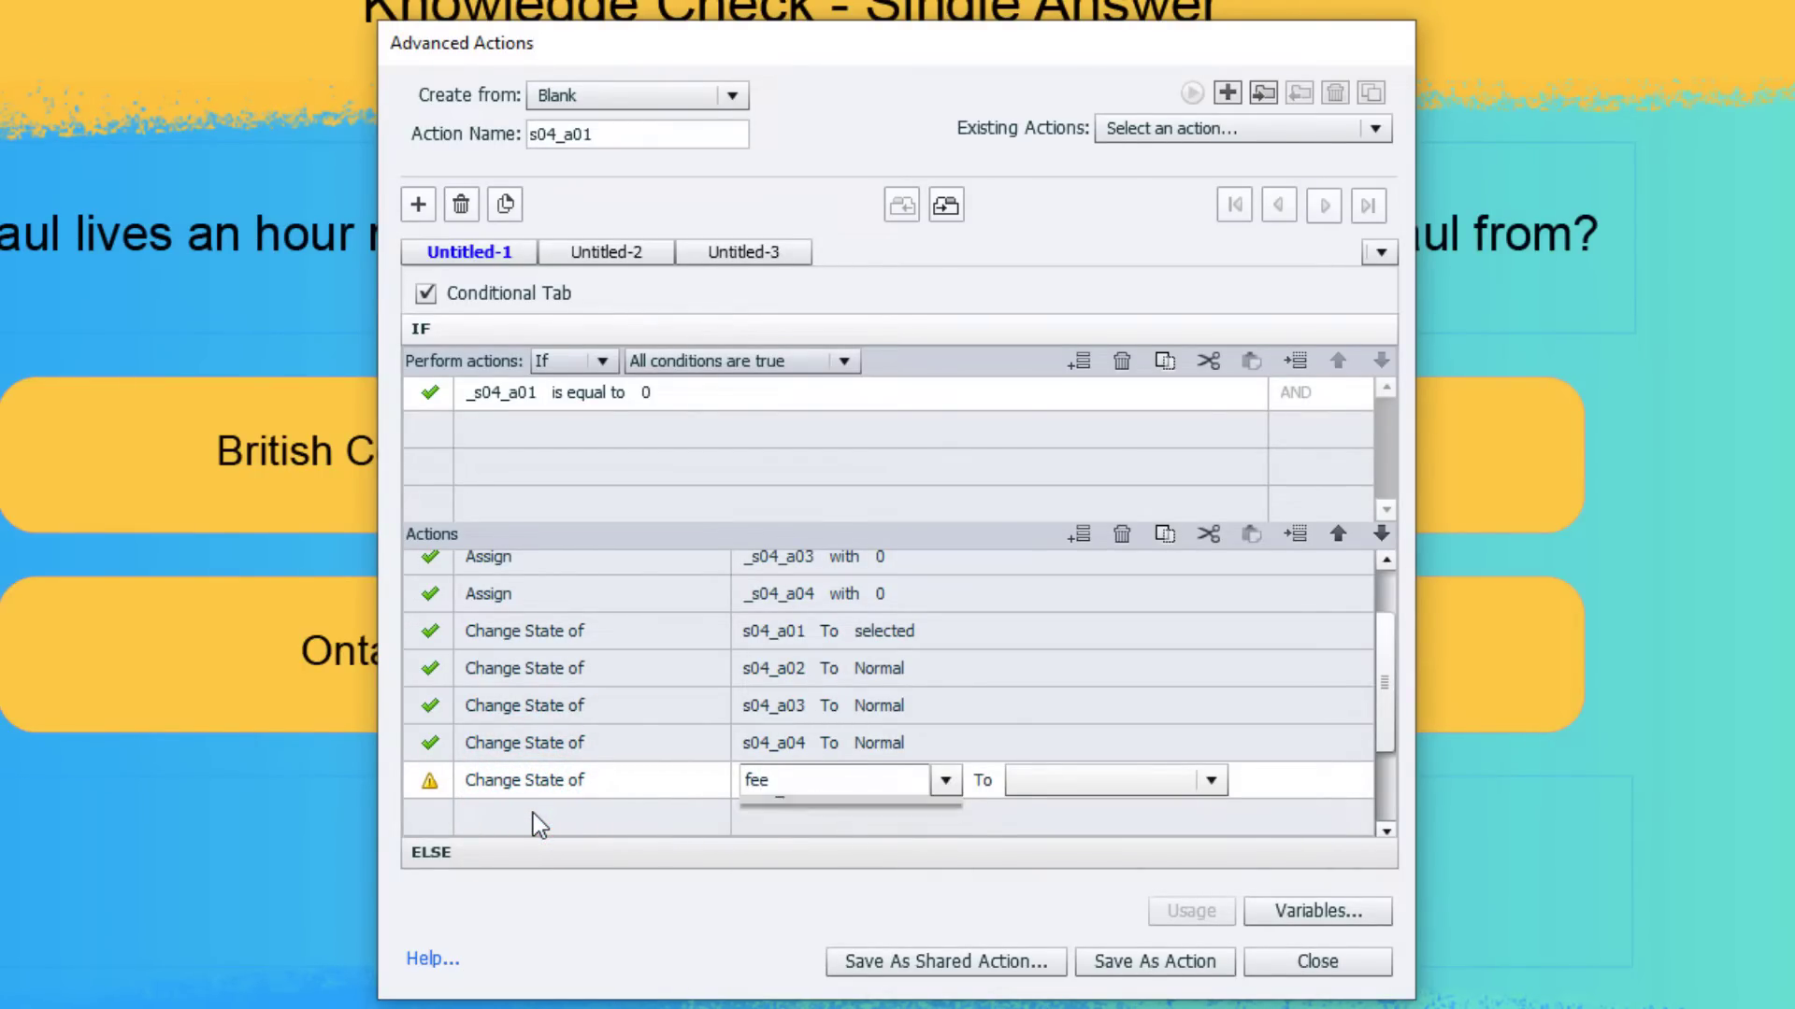
{"action": "key", "text": "Down"}
{"action": "key", "text": "Return"}
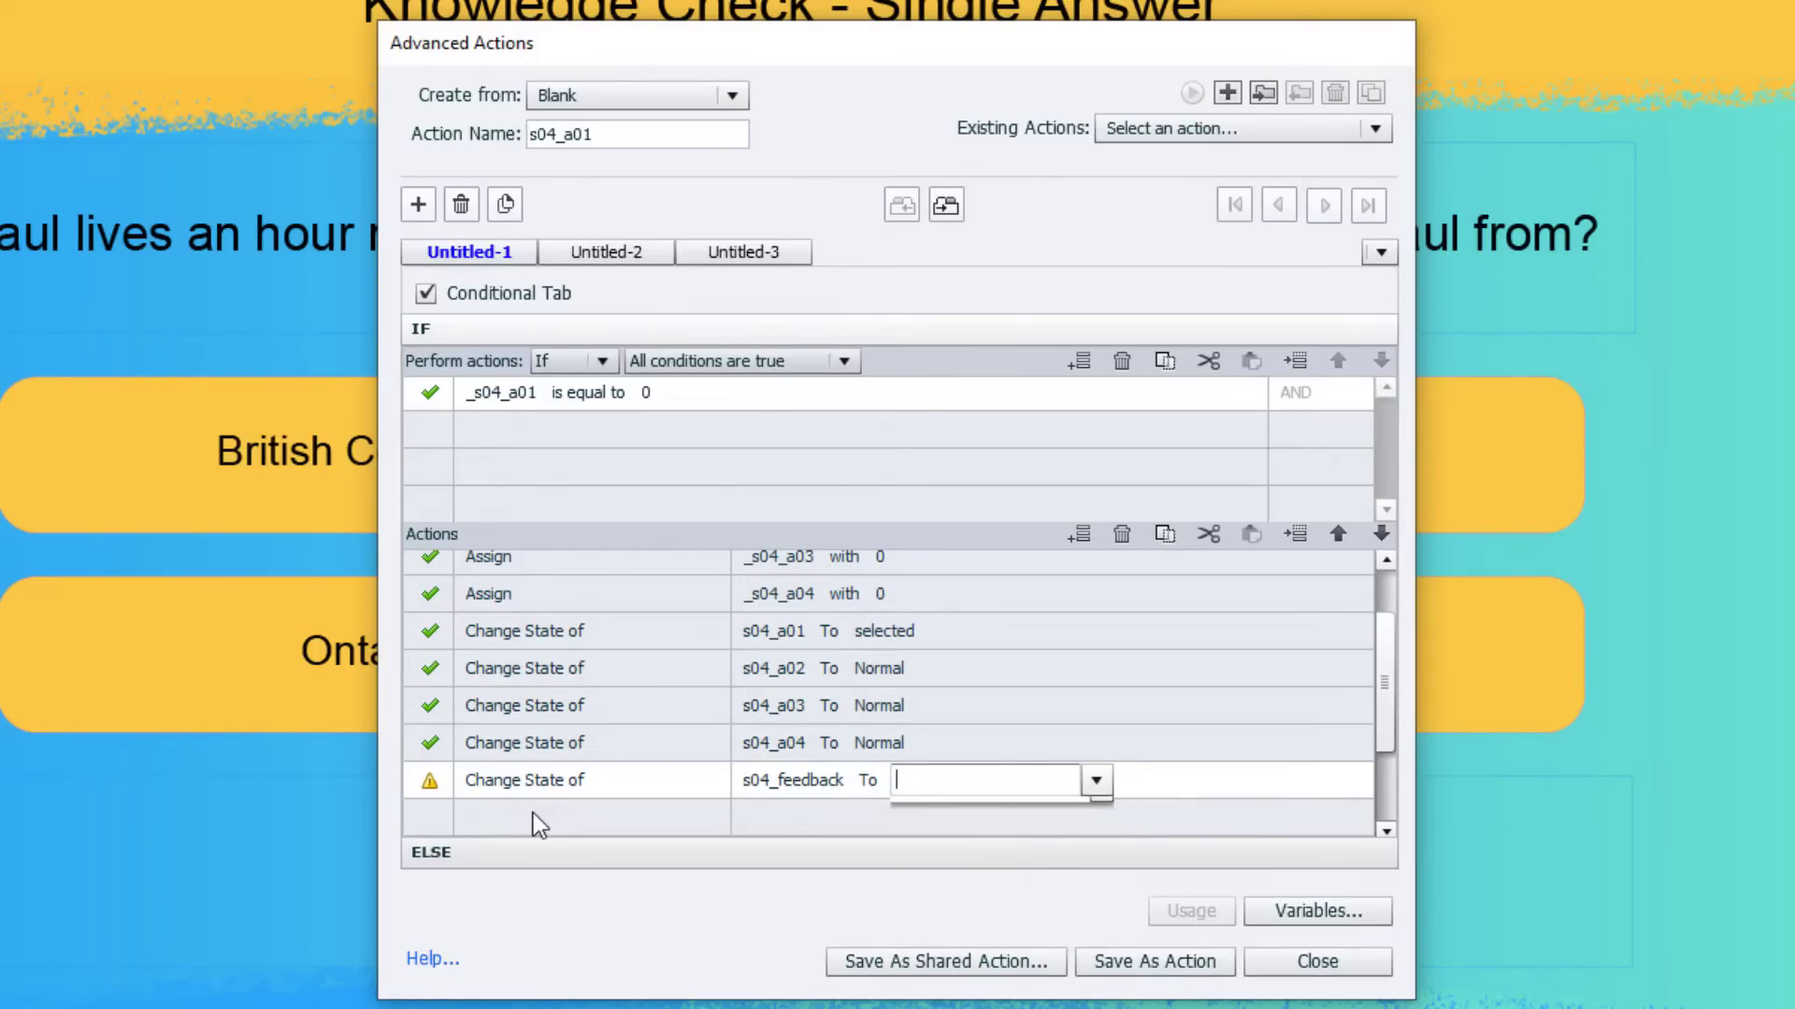
{"action": "left_click", "coordinate": [188, 509]}
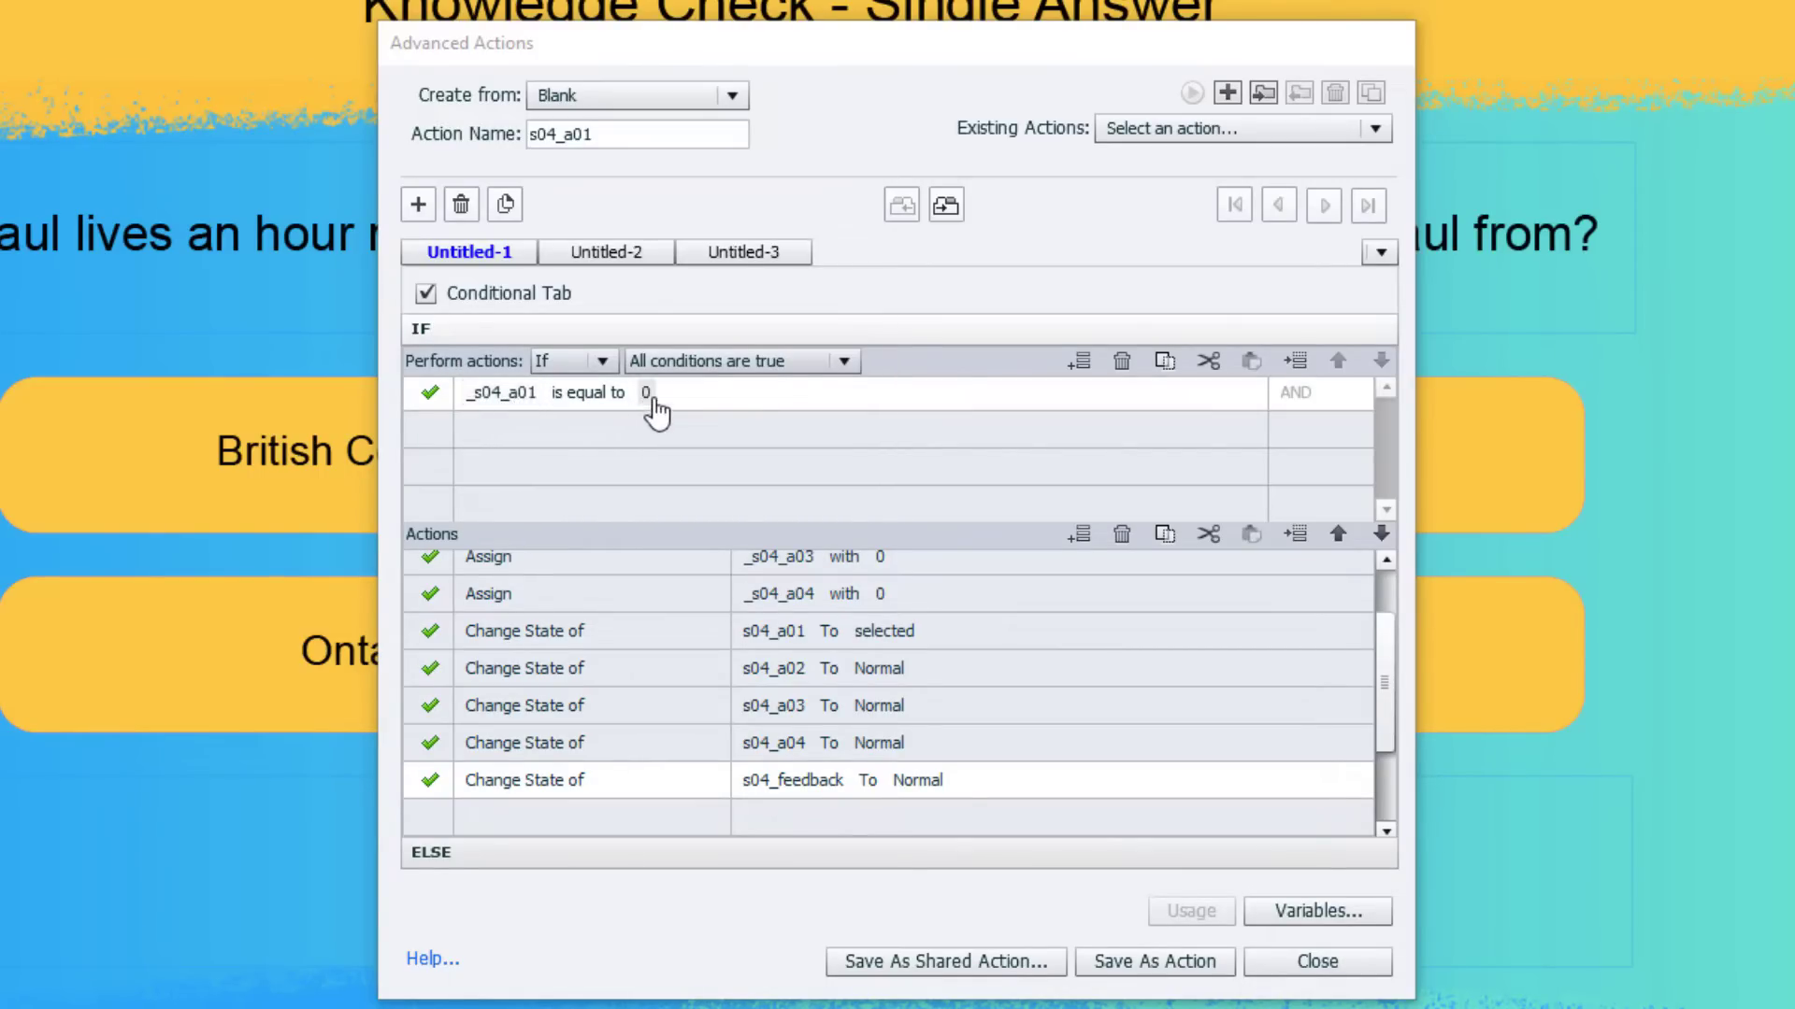
Add an Assign action under the ELSE branch that sets _s04_a01 to the literal value 0.
{"action": "left_click", "coordinate": [544, 851]}
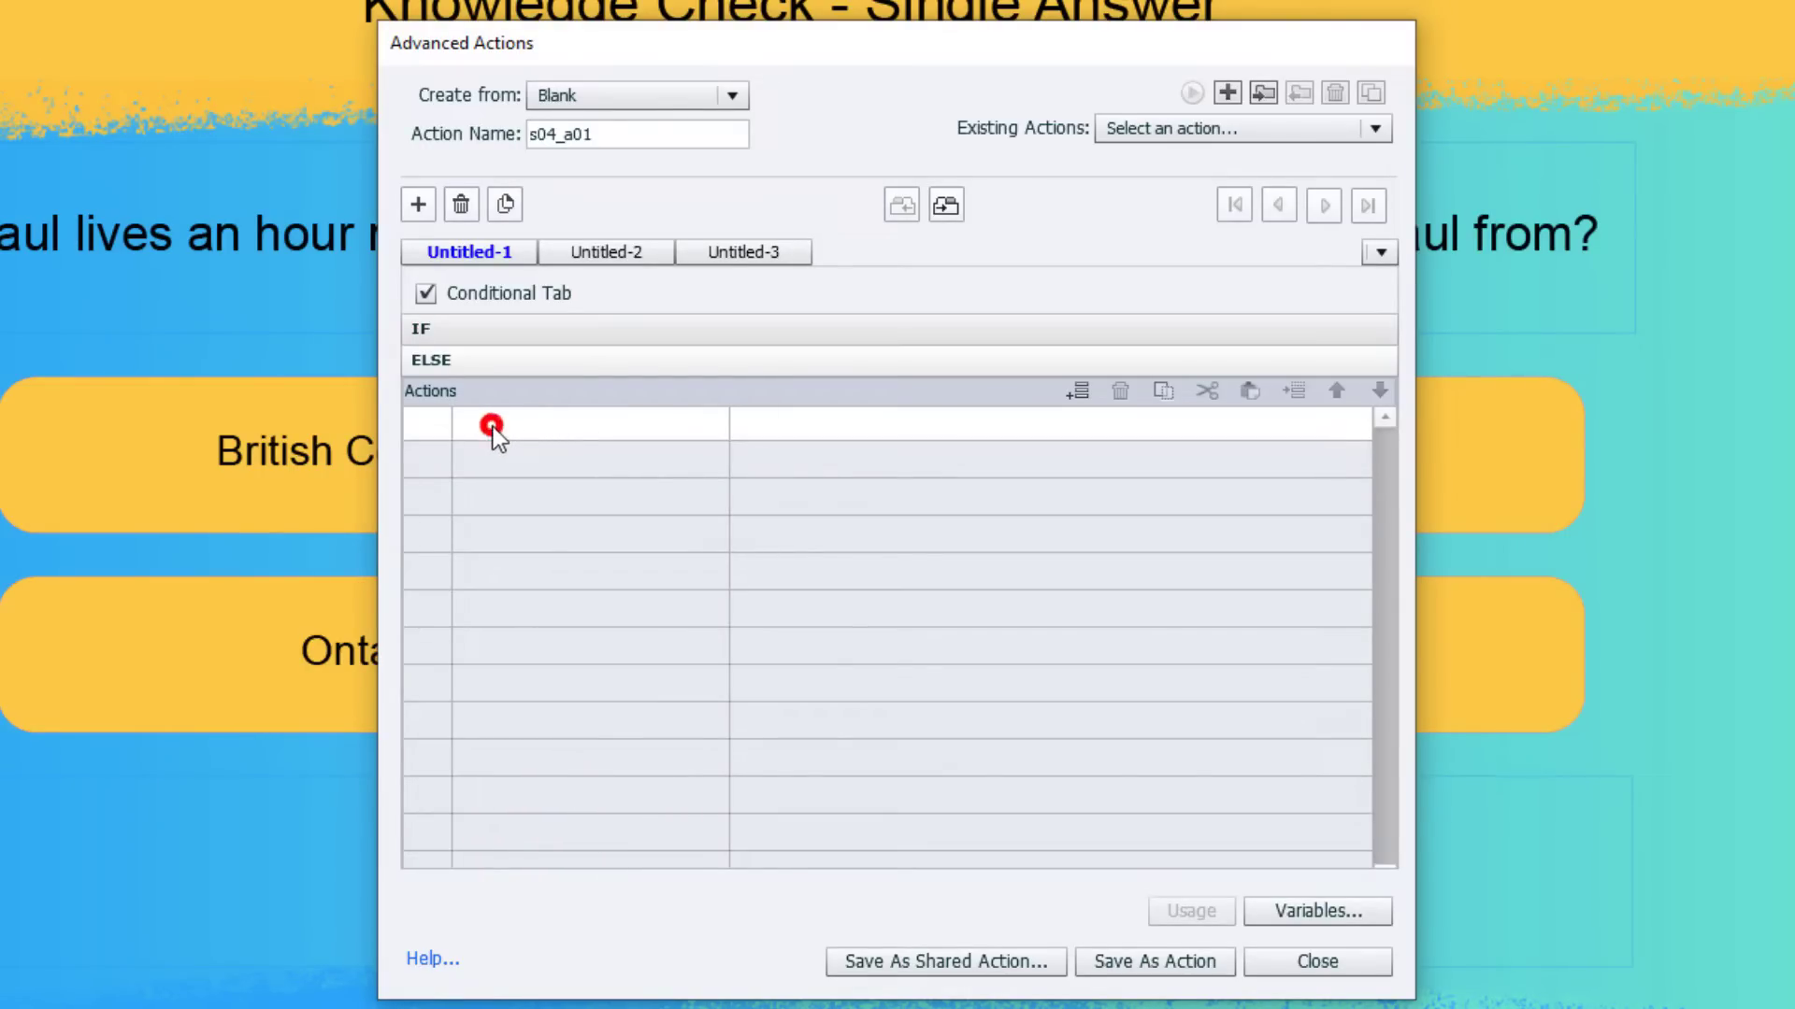
{"action": "double_click", "coordinate": [492, 427]}
{"action": "key", "text": "a"}
{"action": "left_click", "coordinate": [490, 457]}
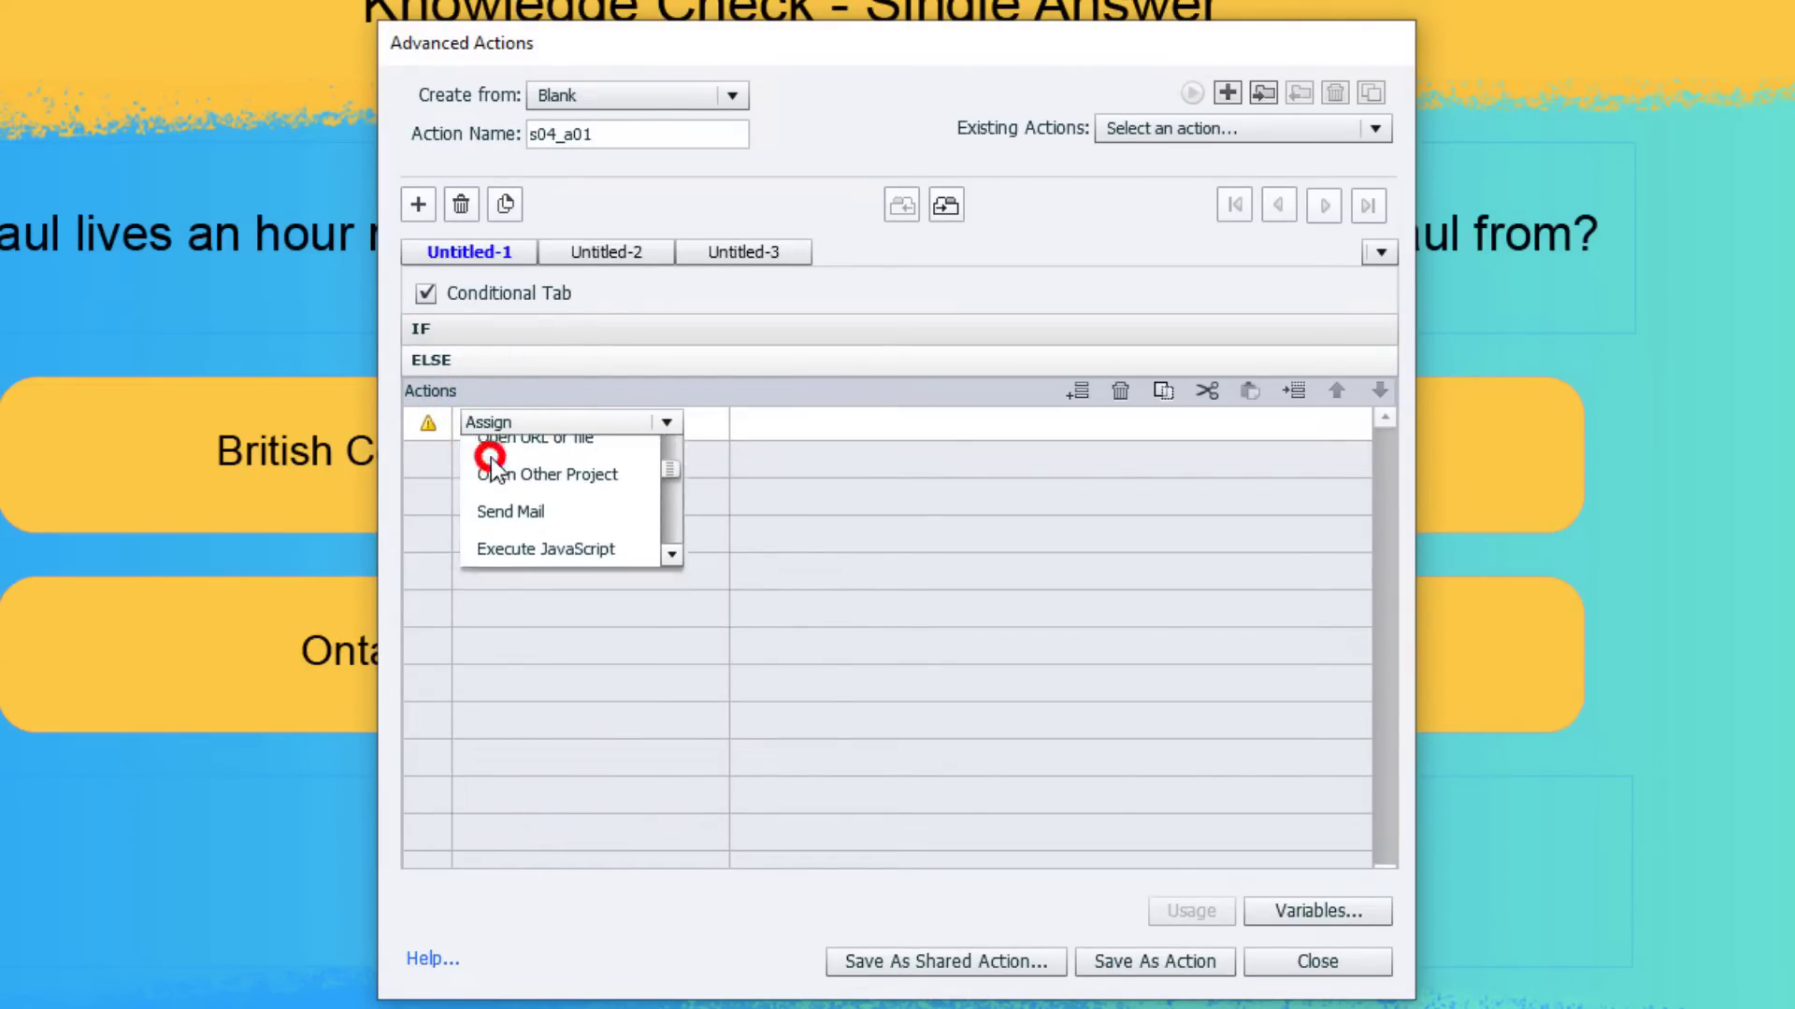
{"action": "type", "text": "a01"}
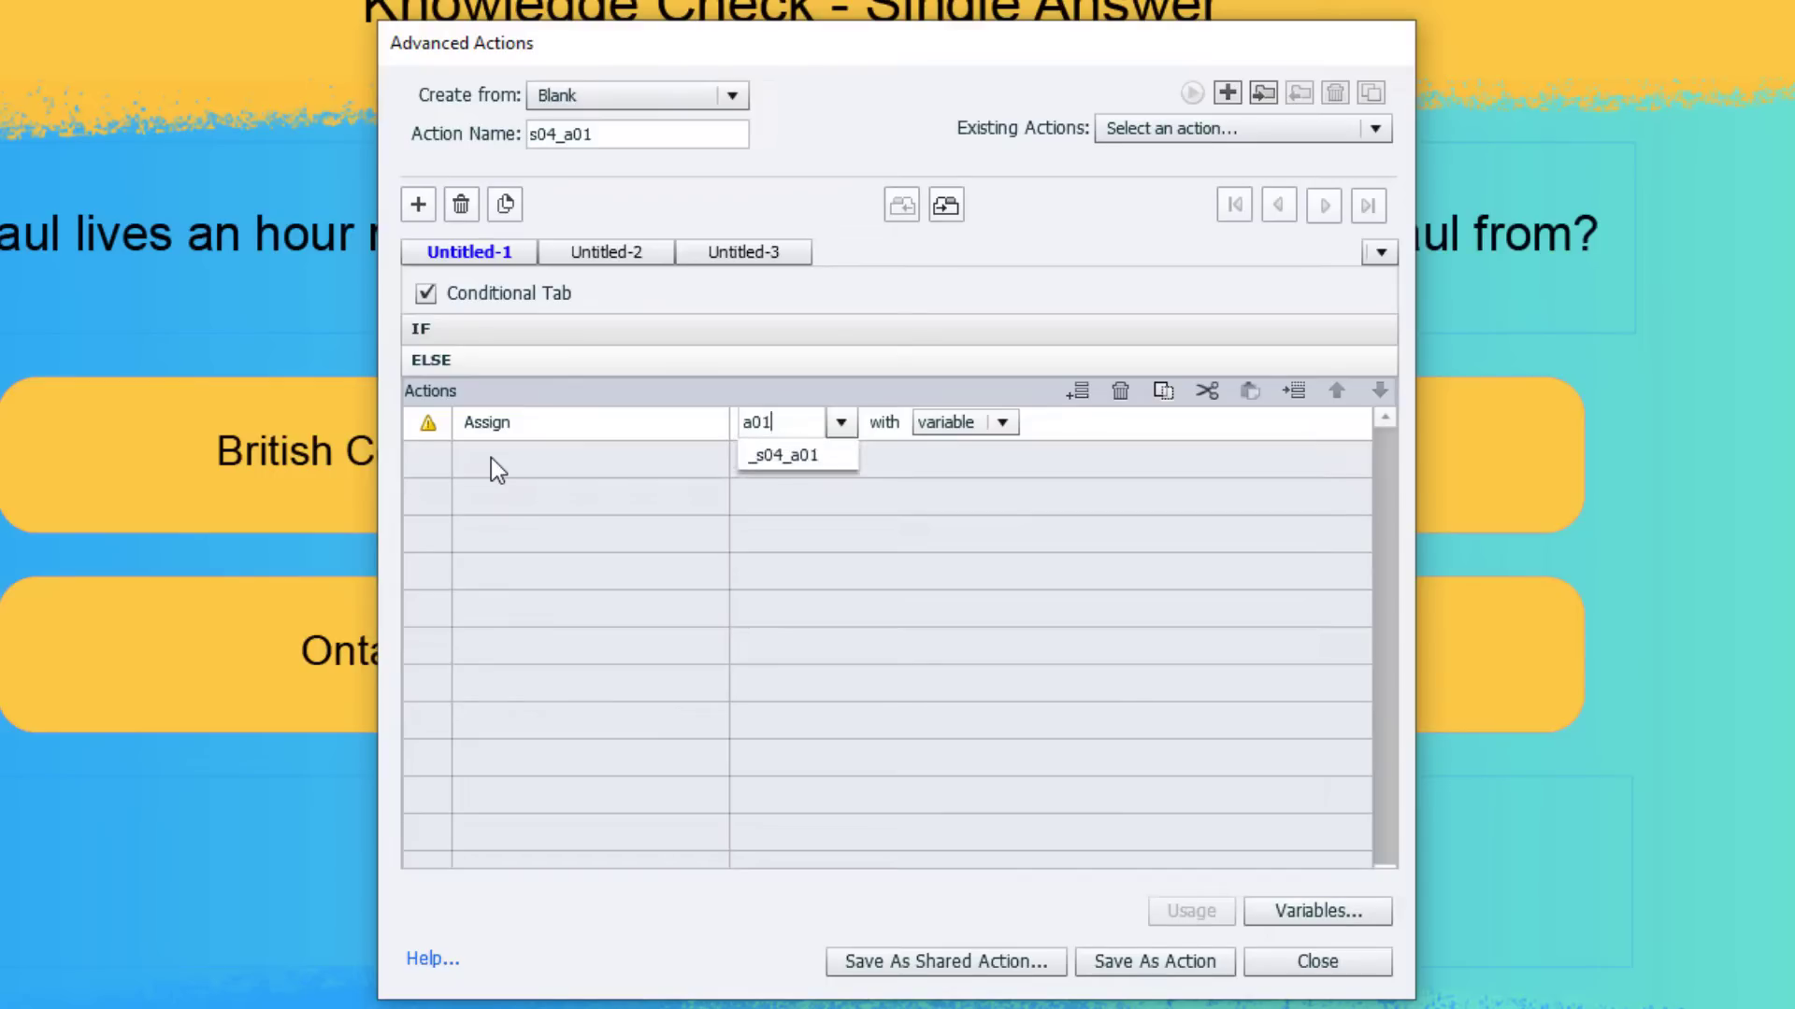
{"action": "key", "text": "Down"}
{"action": "key", "text": "Return"}
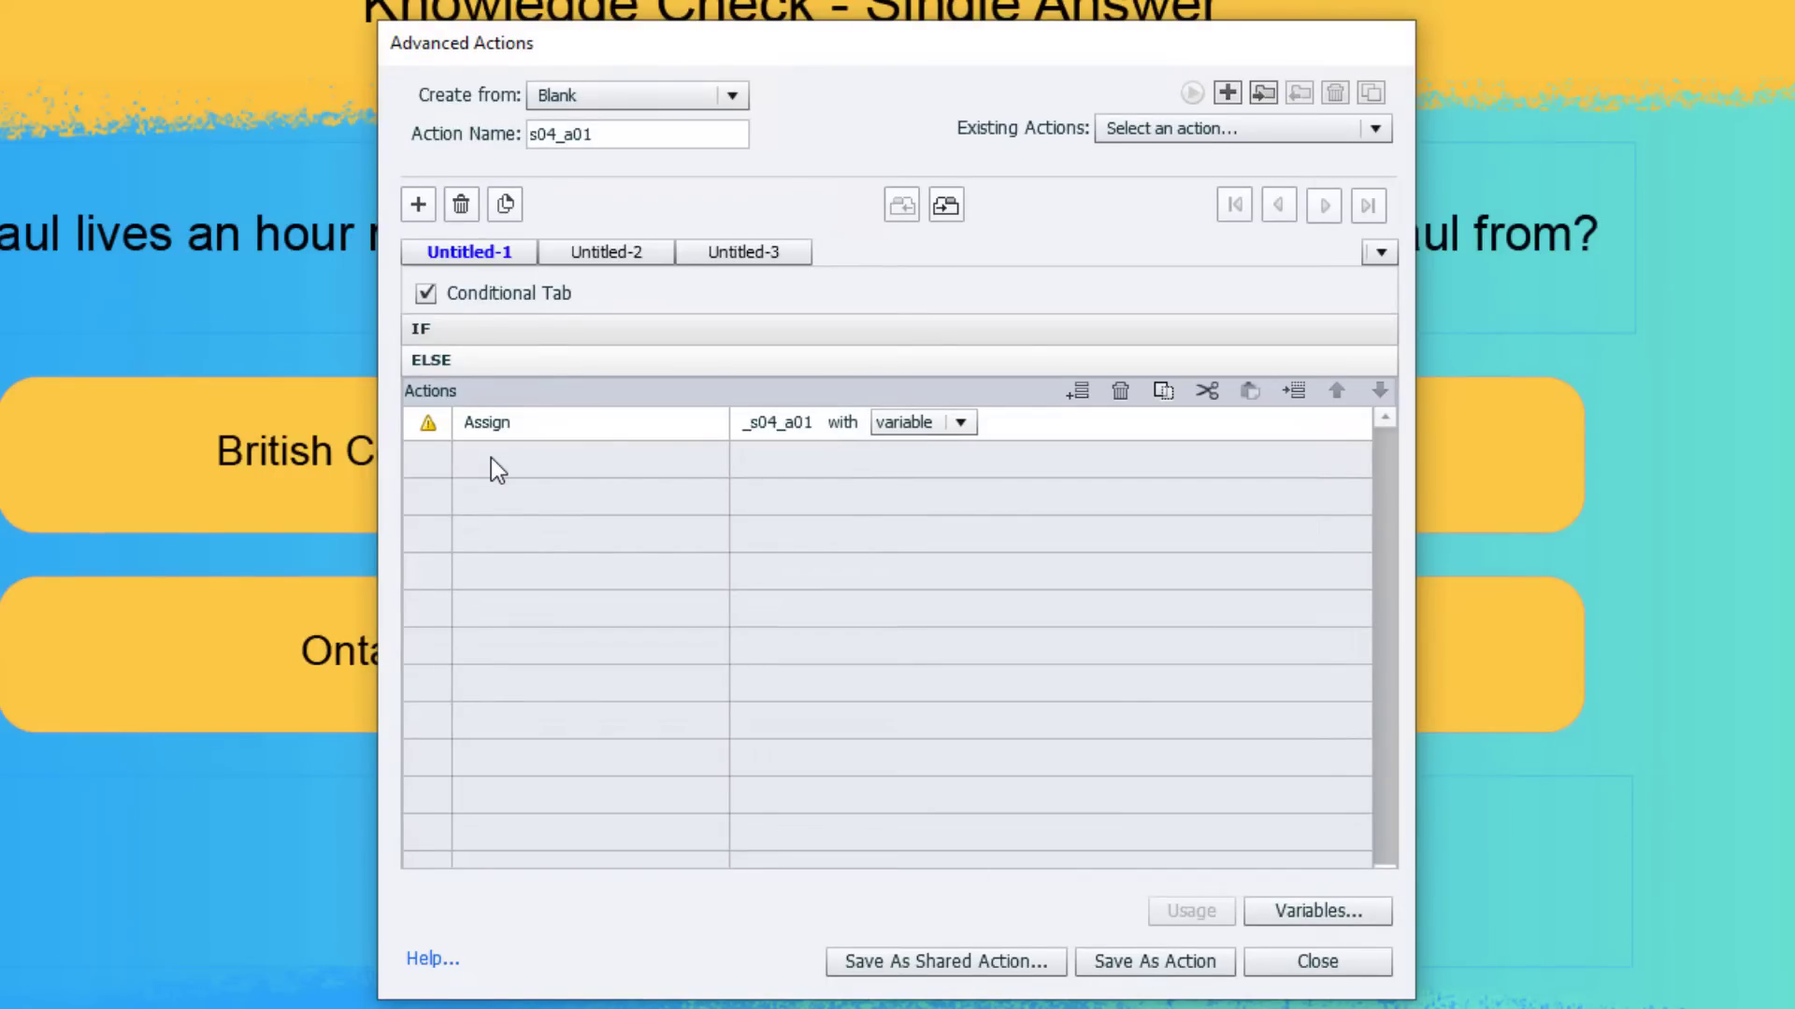
{"action": "left_click", "coordinate": [916, 422]}
{"action": "left_click", "coordinate": [937, 477]}
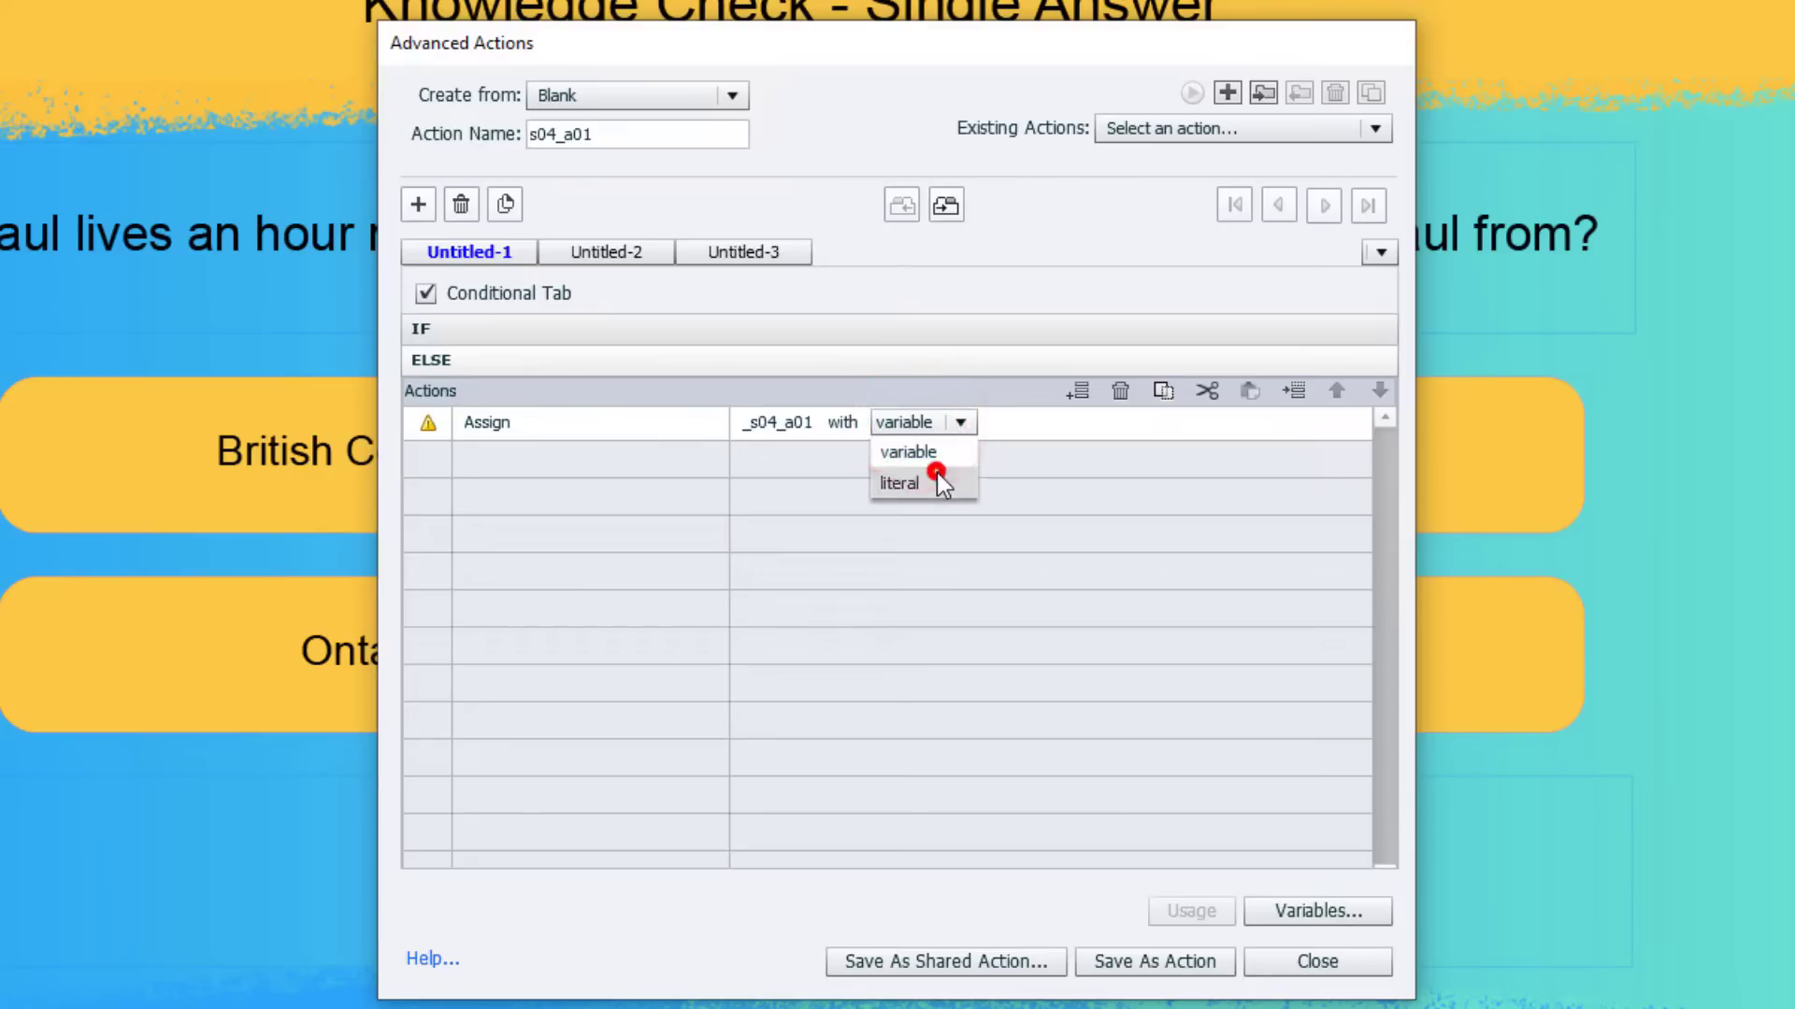
{"action": "type", "text": "0"}
{"action": "key", "text": "Return"}
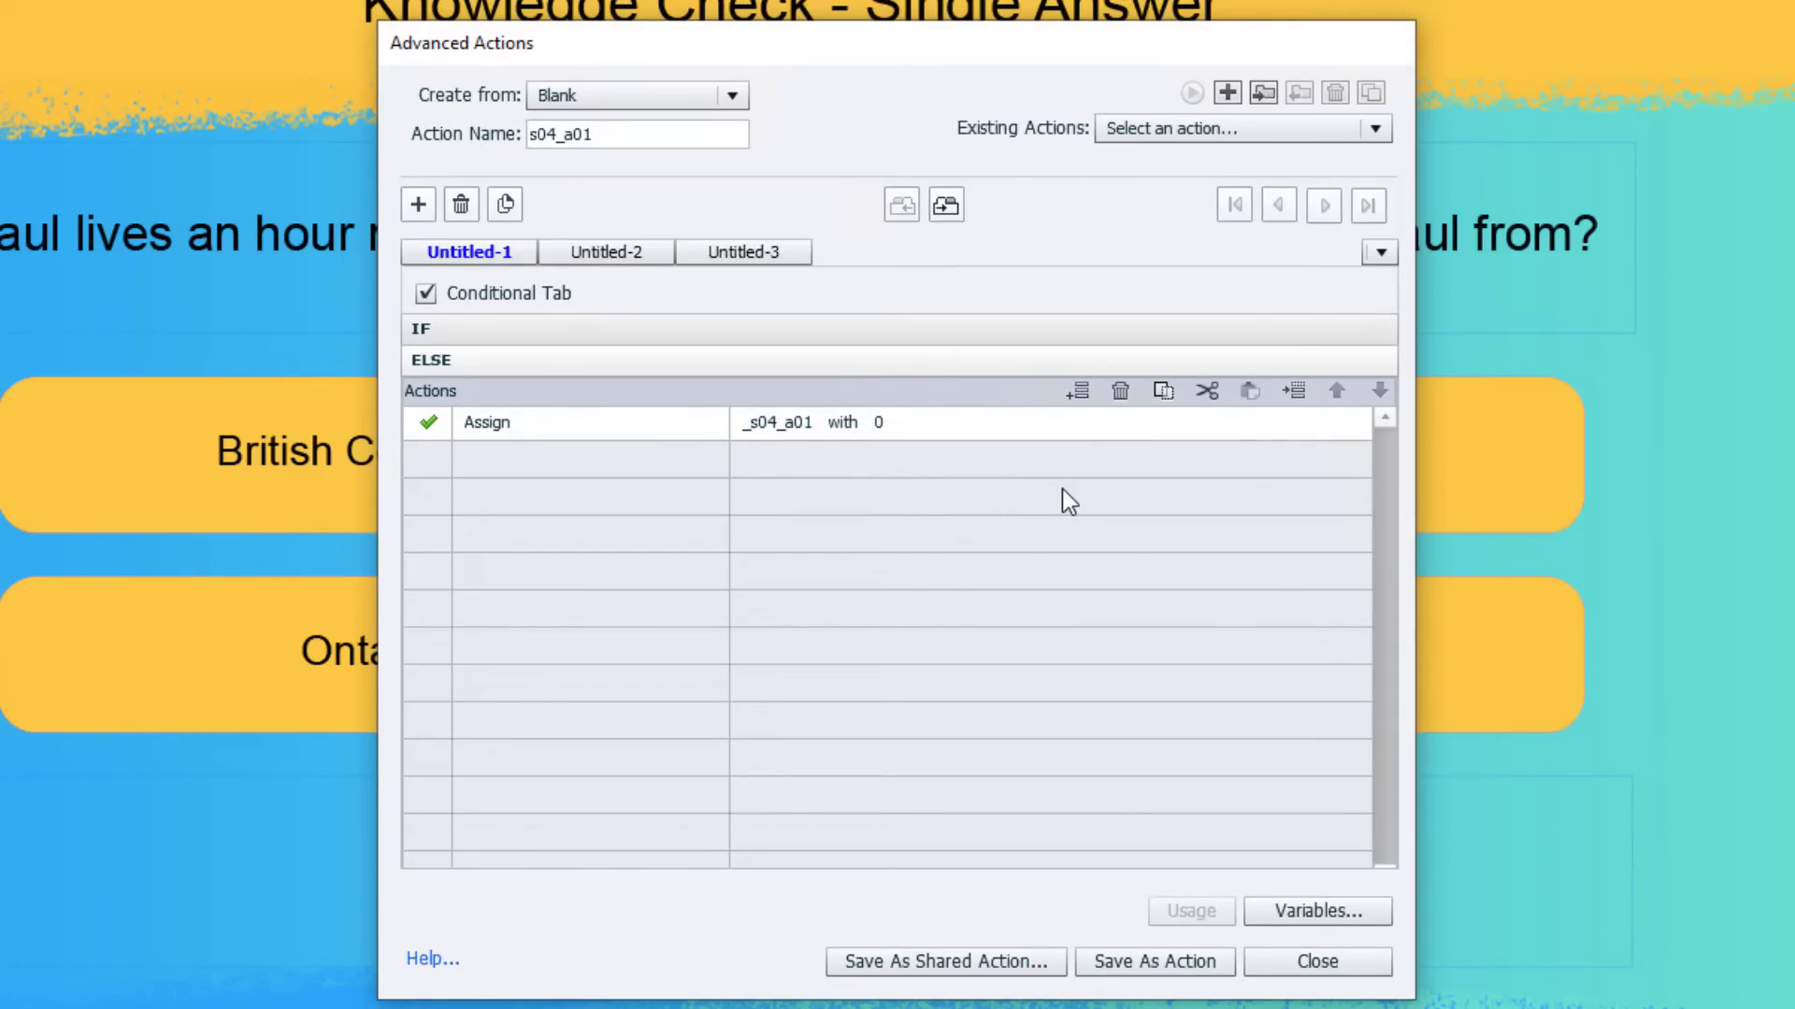
Add a Change State of action under the ELSE branch that returns s04_a01 to Normal.
{"action": "left_click", "coordinate": [498, 465]}
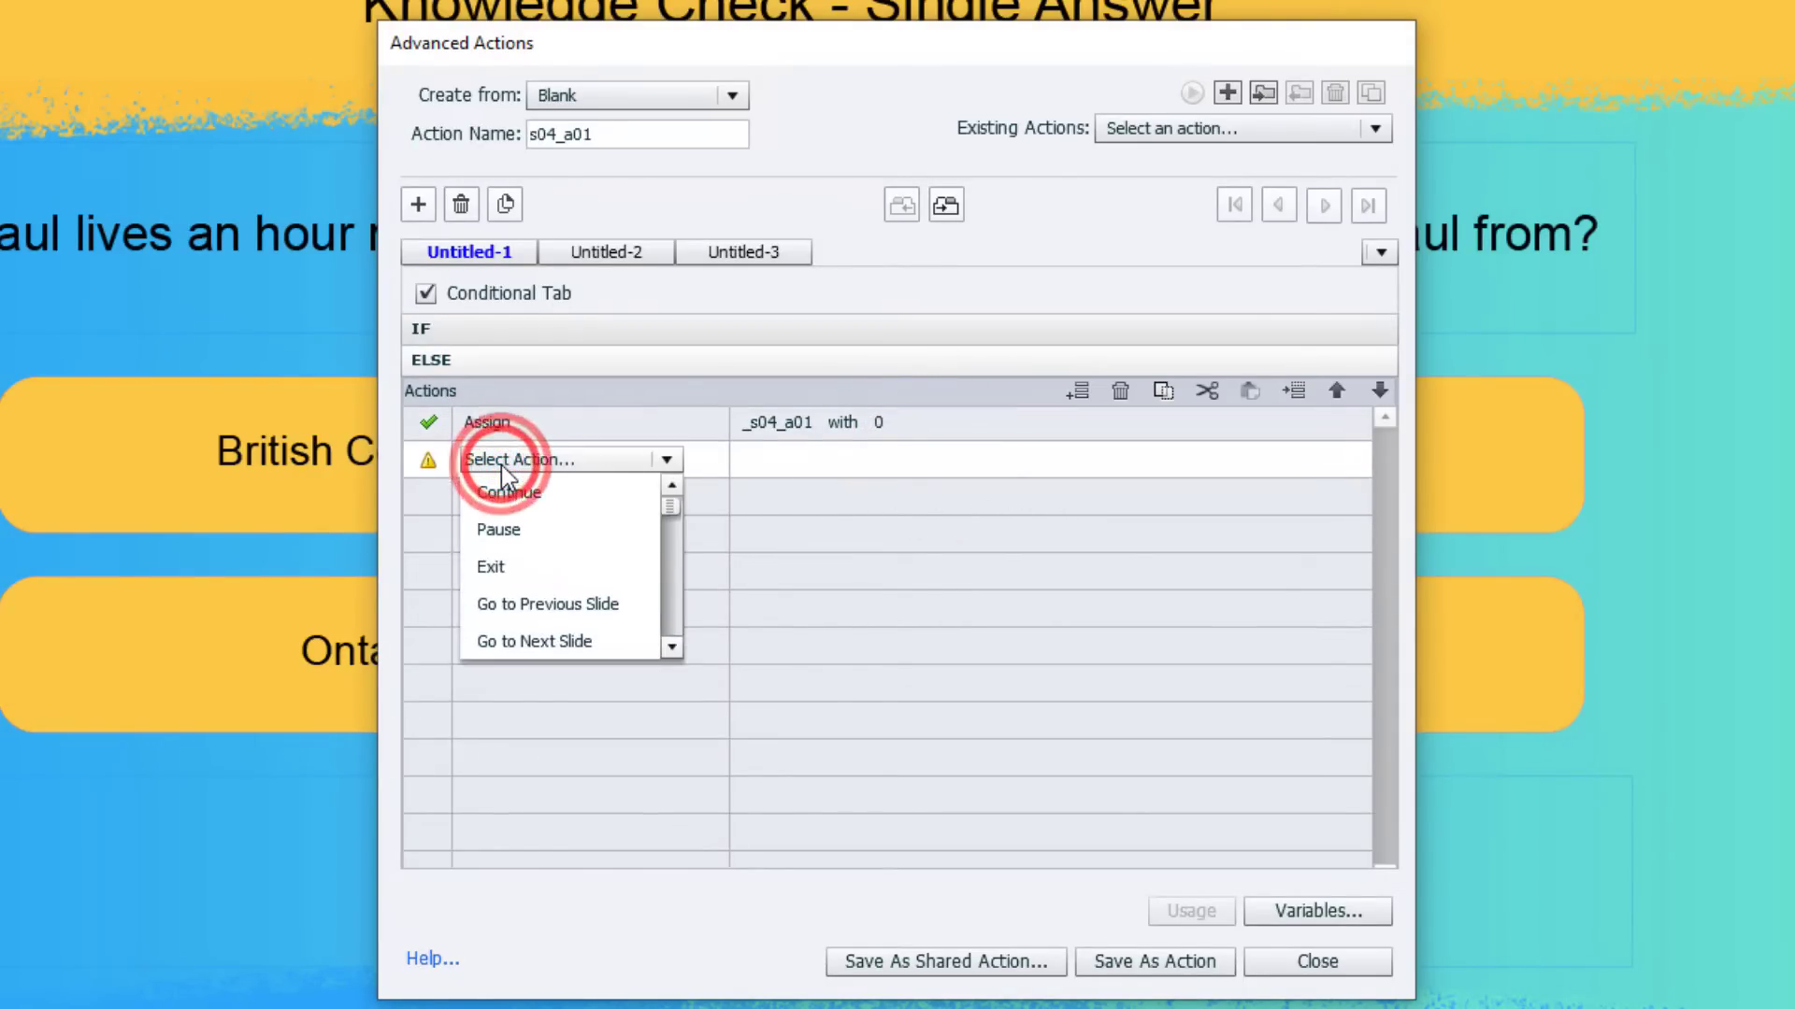
{"action": "scroll", "coordinate": [510, 482], "scroll_direction": "down", "scroll_amount": 5}
{"action": "left_click", "coordinate": [513, 488]}
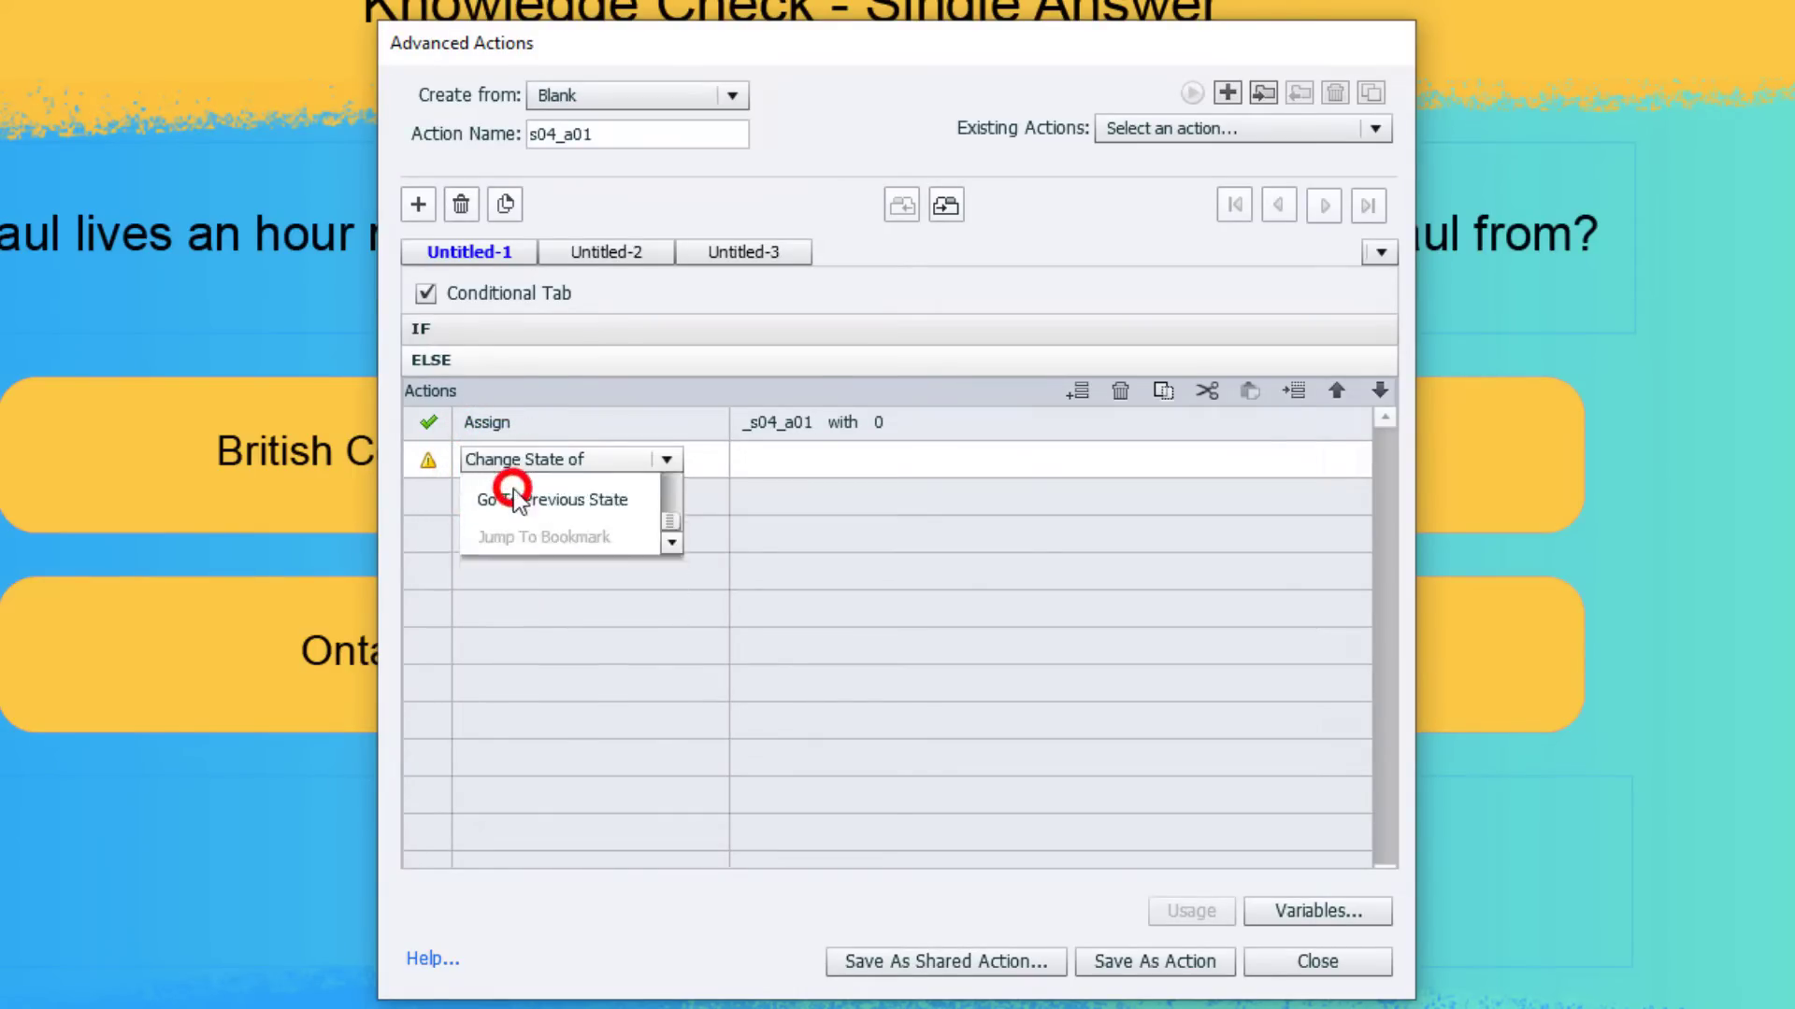
{"action": "type", "text": "s04_"}
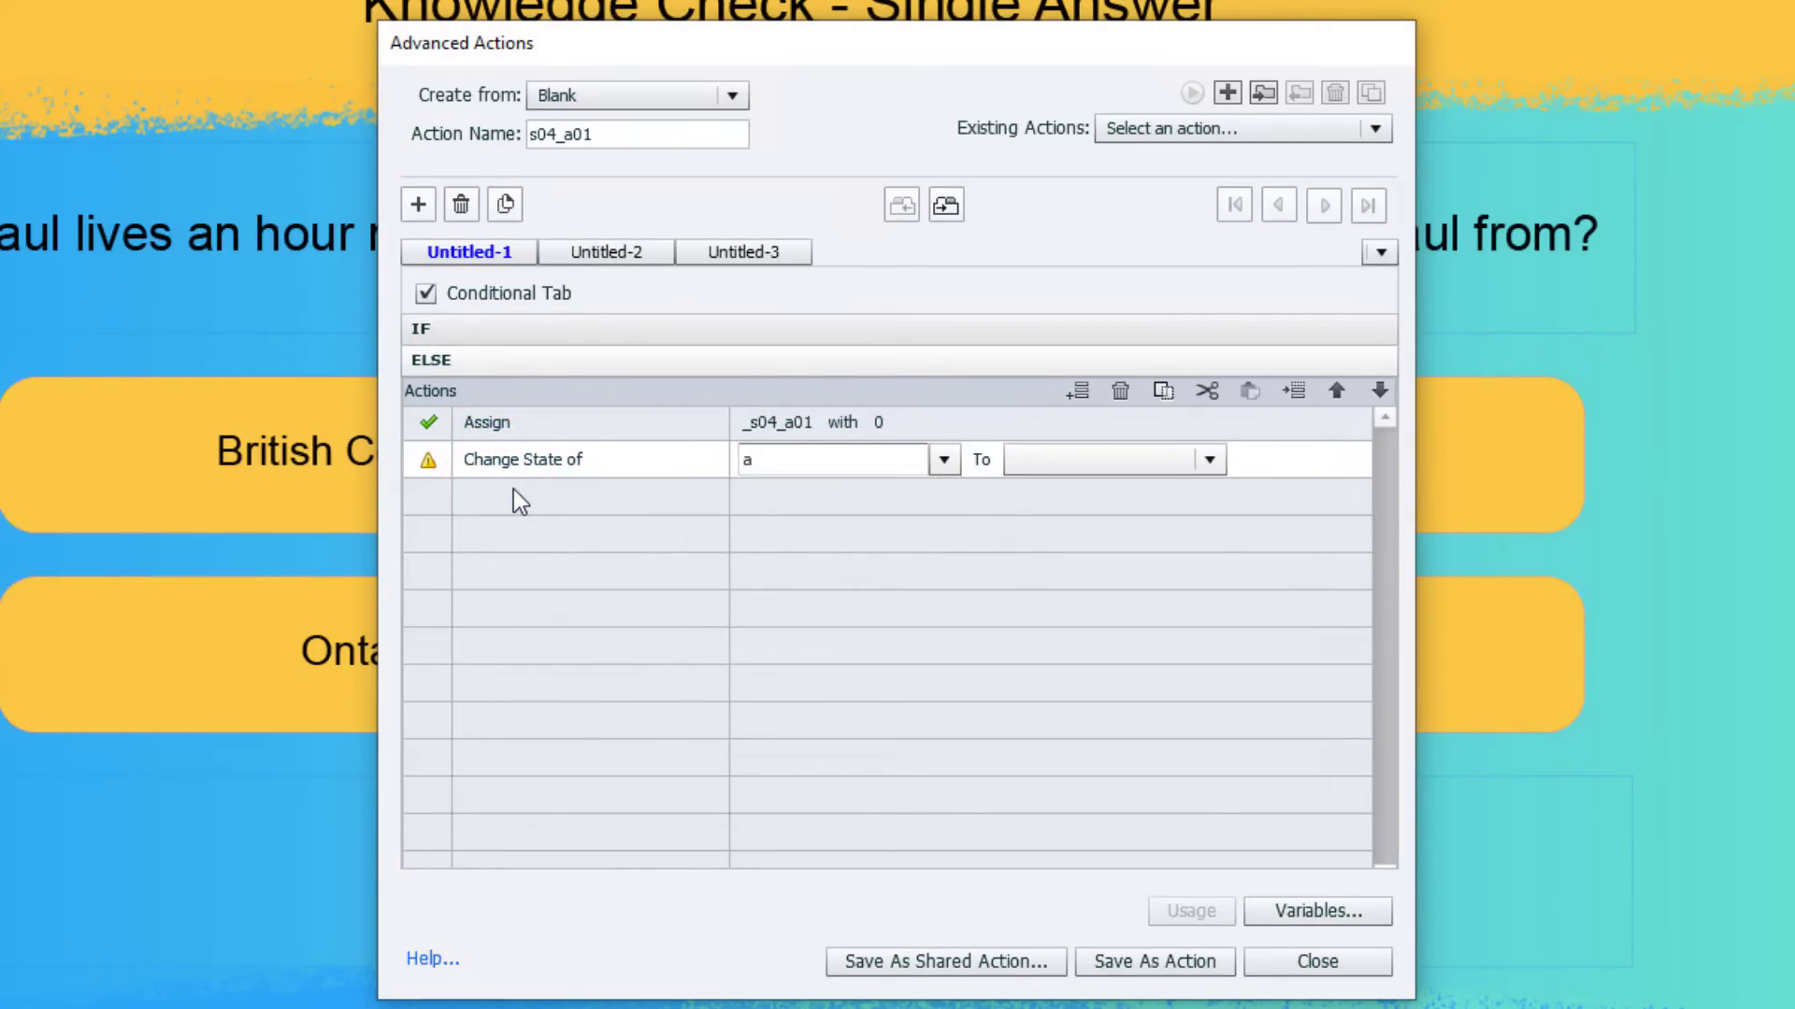
{"action": "key", "text": "Return"}
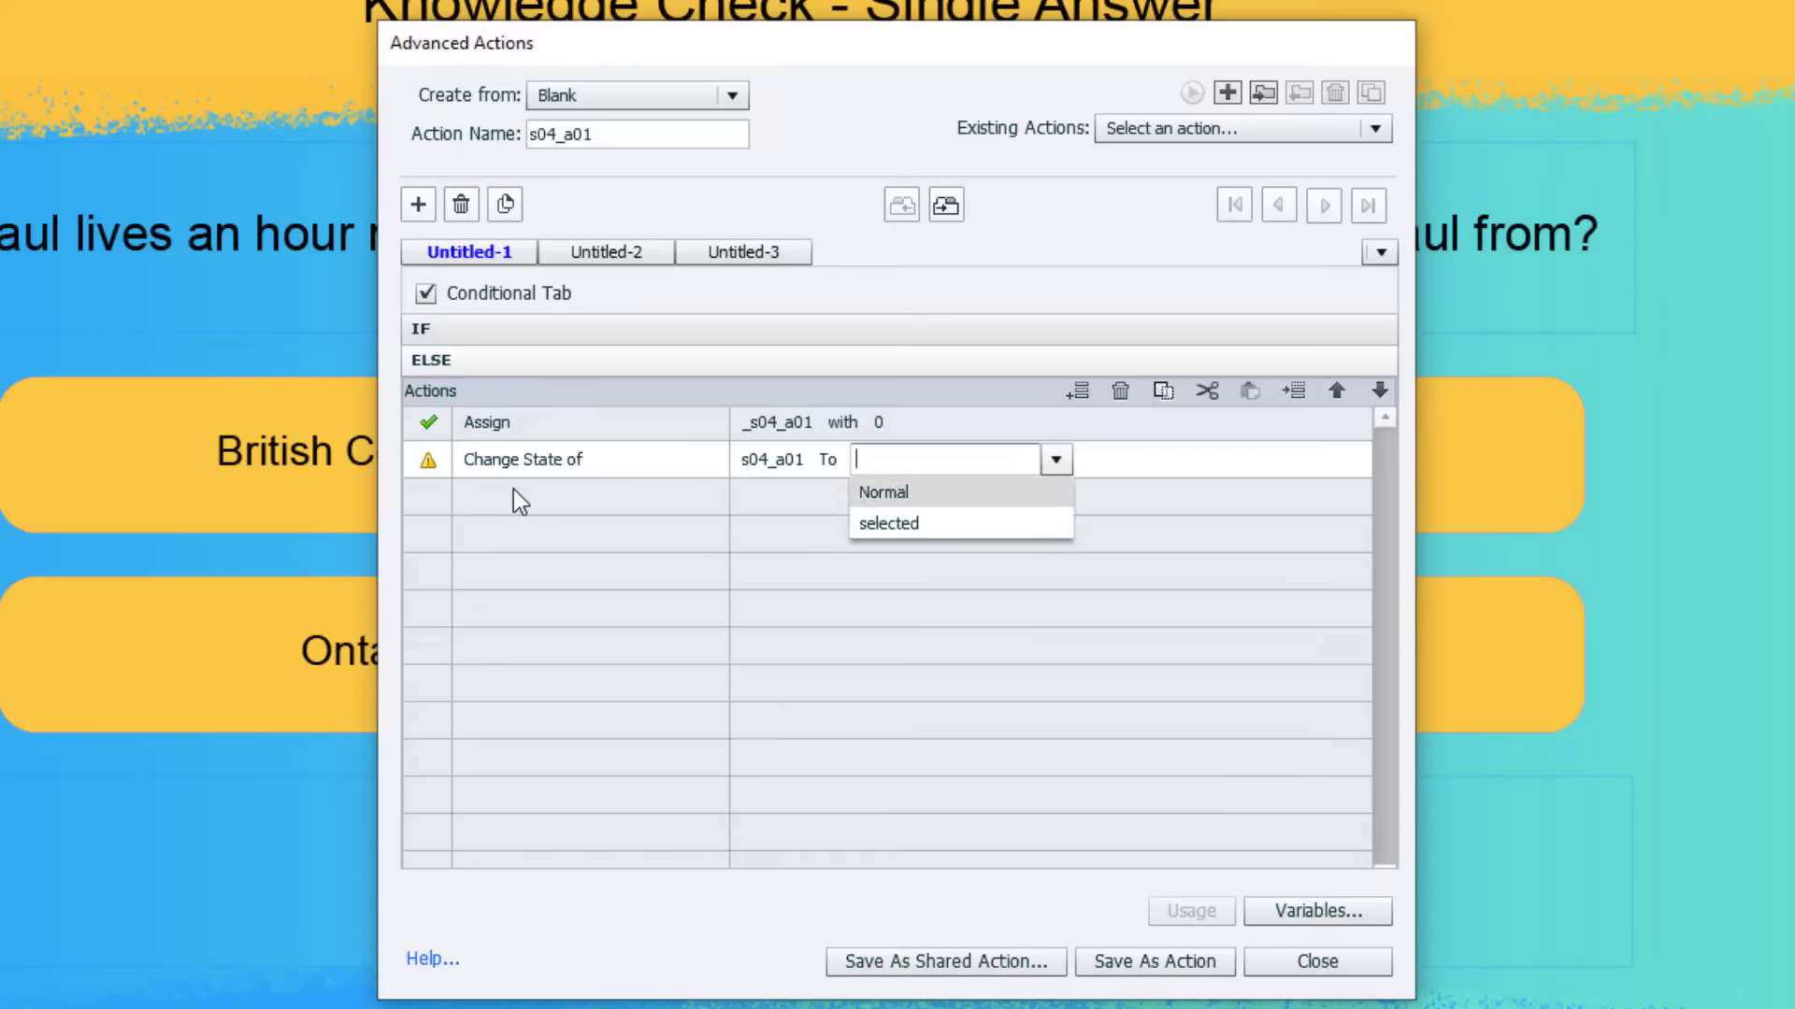
{"action": "key", "text": "Return"}
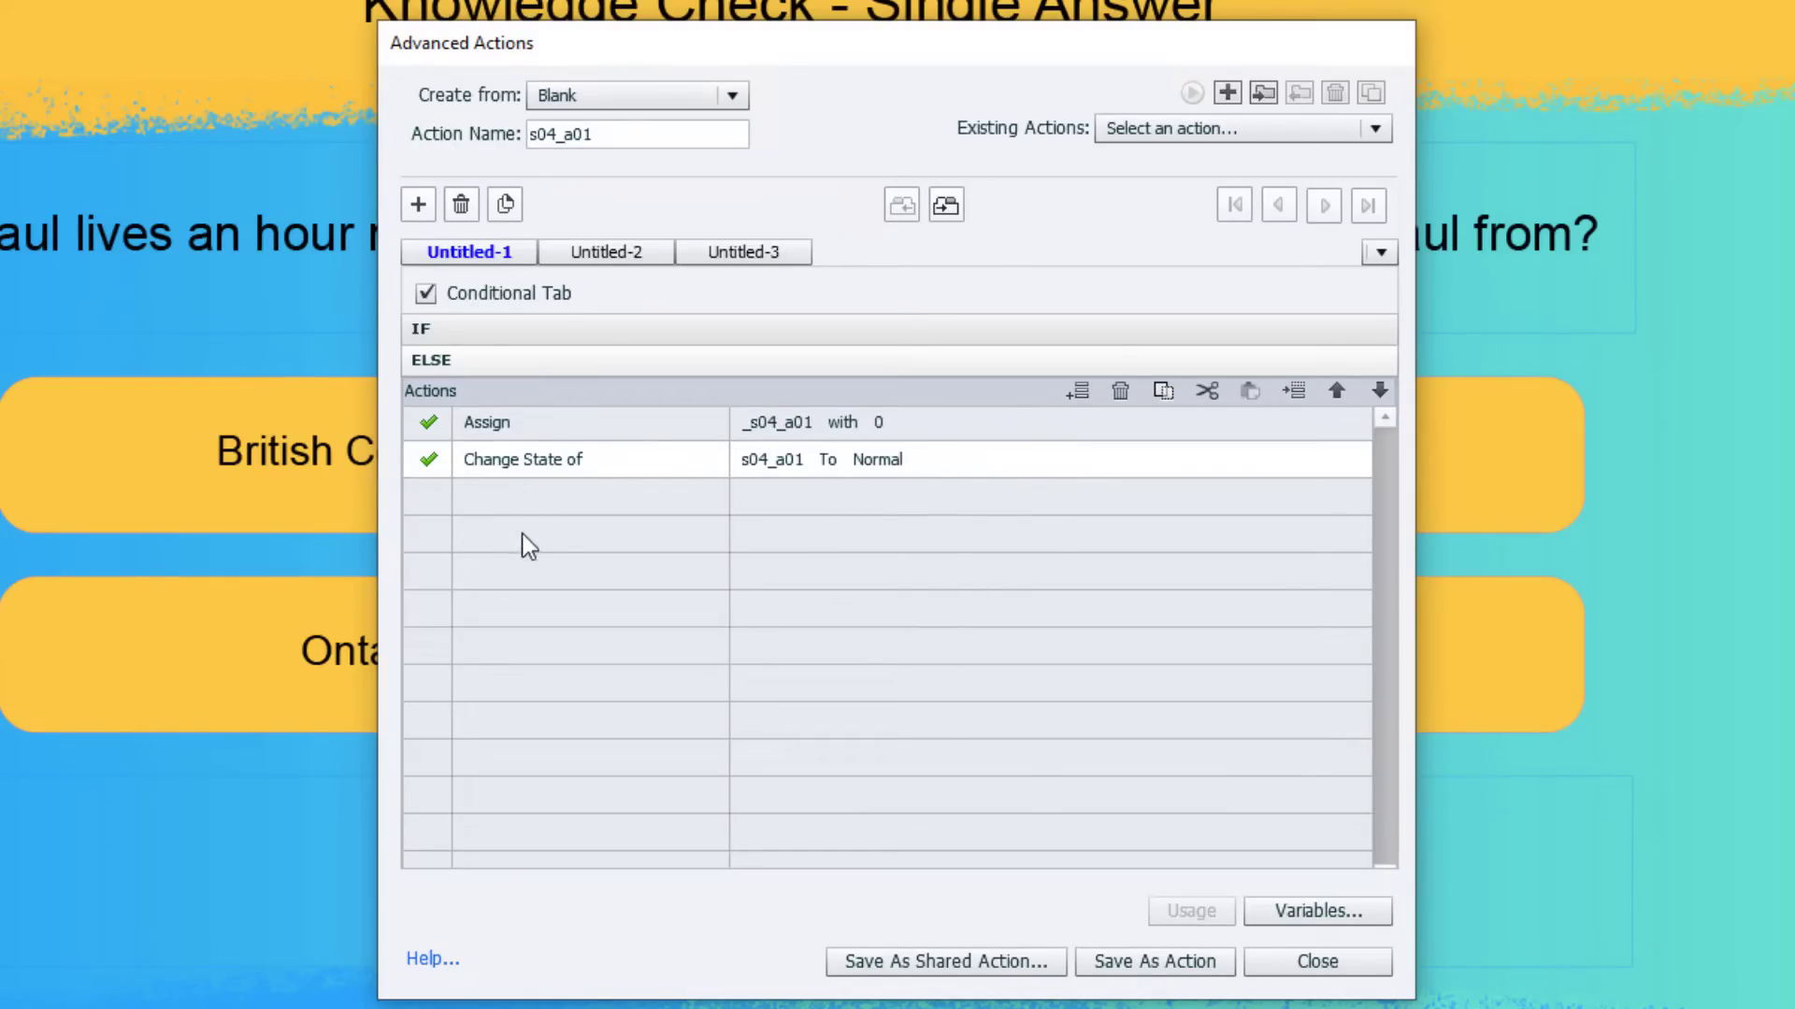
Add a Change State of action under the ELSE branch that sets s04_feedback to Normal.
{"action": "left_click", "coordinate": [509, 499]}
{"action": "type", "text": "ch"}
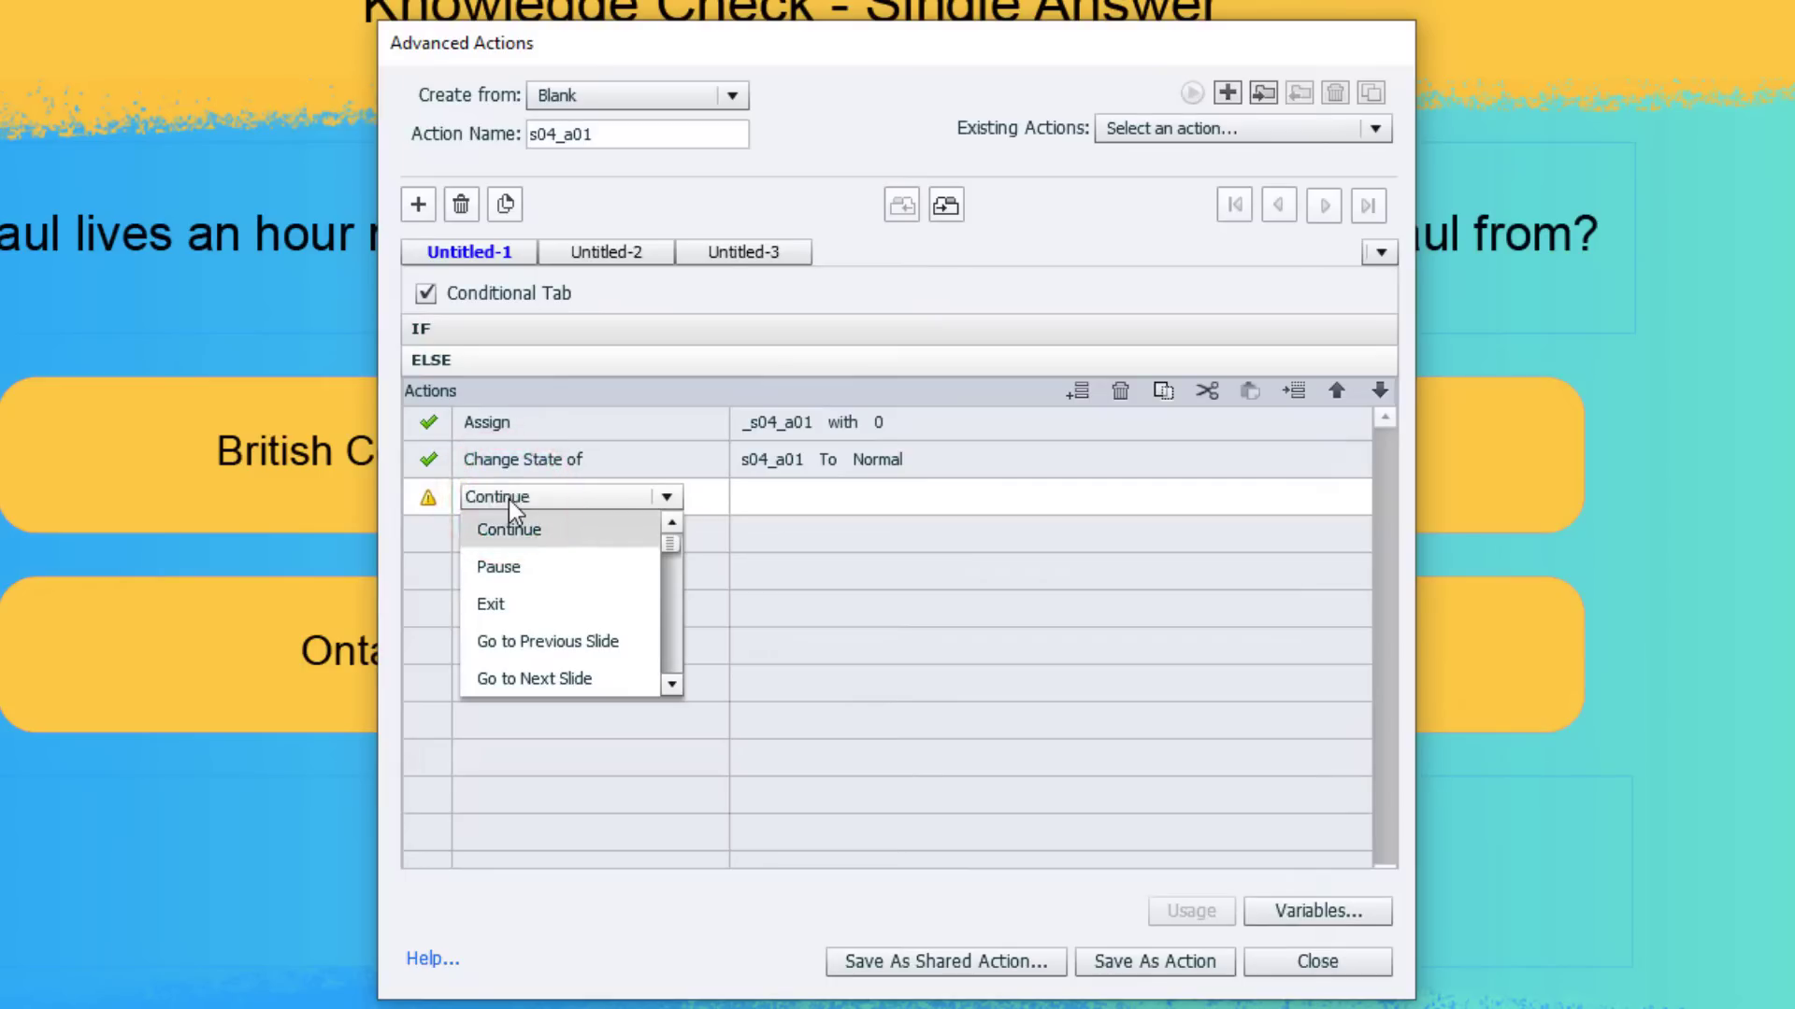
{"action": "left_click", "coordinate": [525, 530]}
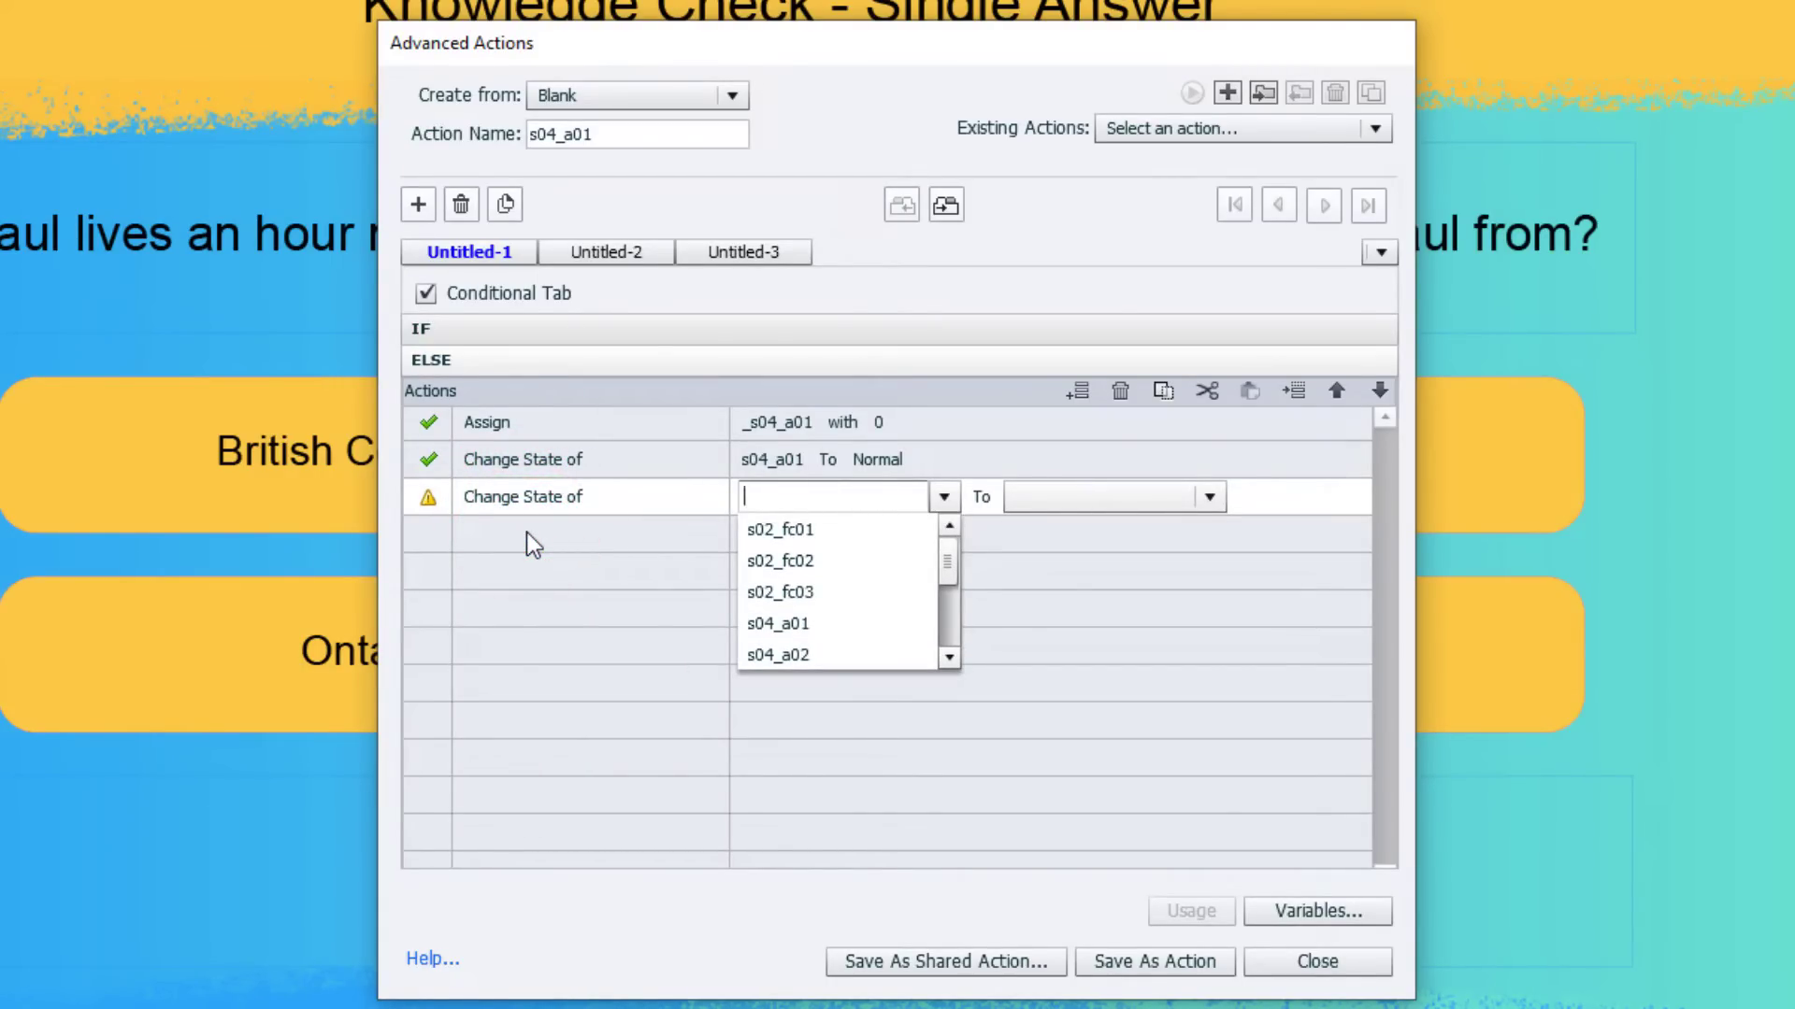
{"action": "type", "text": "fee"}
{"action": "key", "text": "Return"}
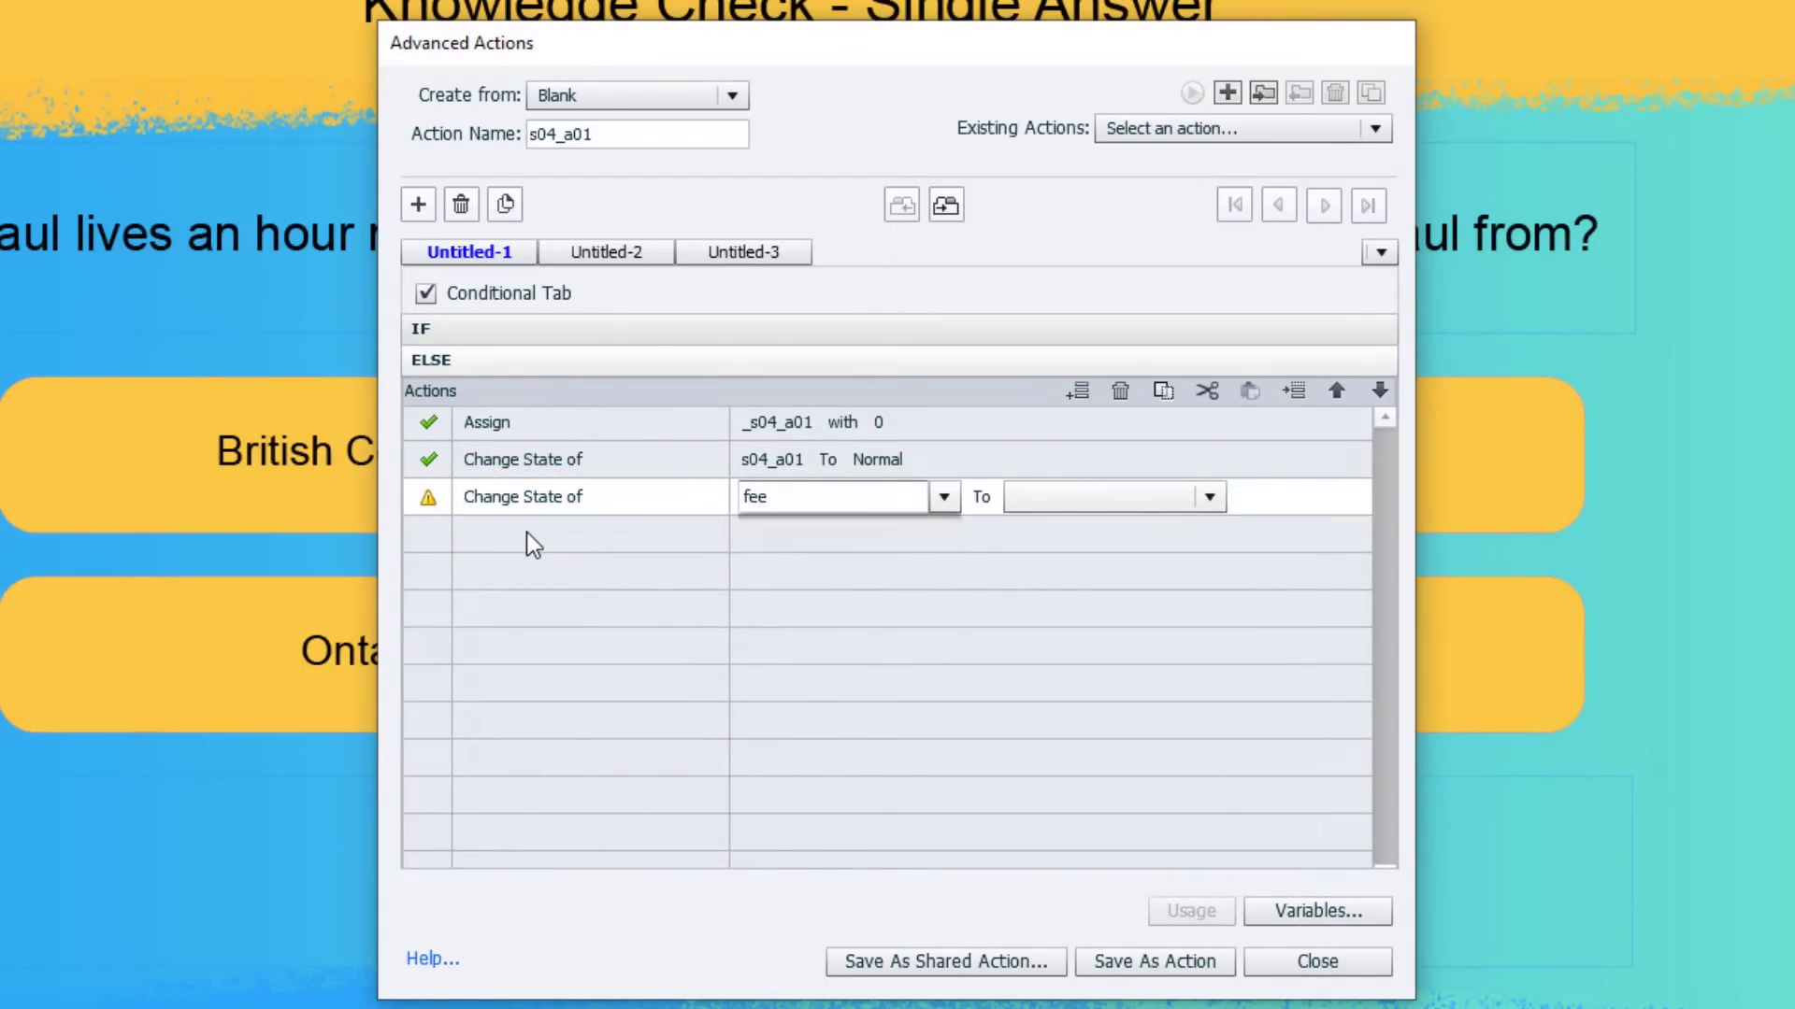
{"action": "key", "text": "Return"}
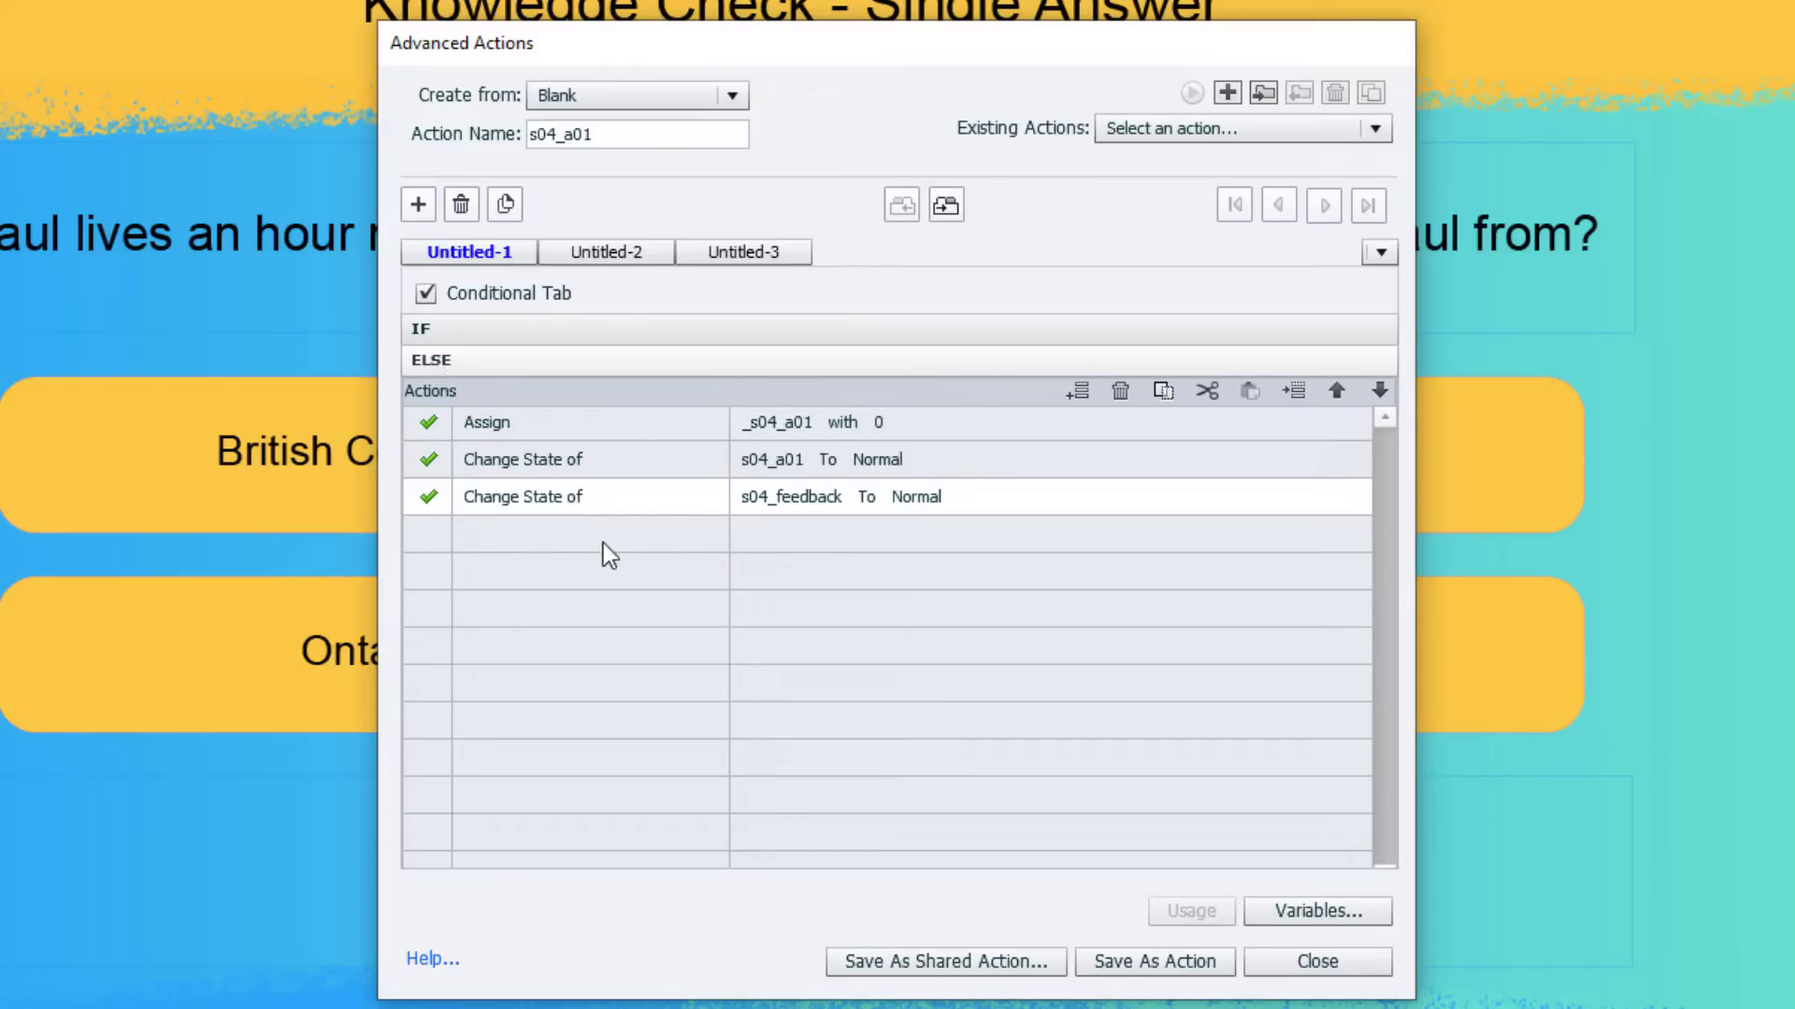
Save the s04_a01 advanced action and duplicate it.
{"action": "left_click", "coordinate": [1169, 964]}
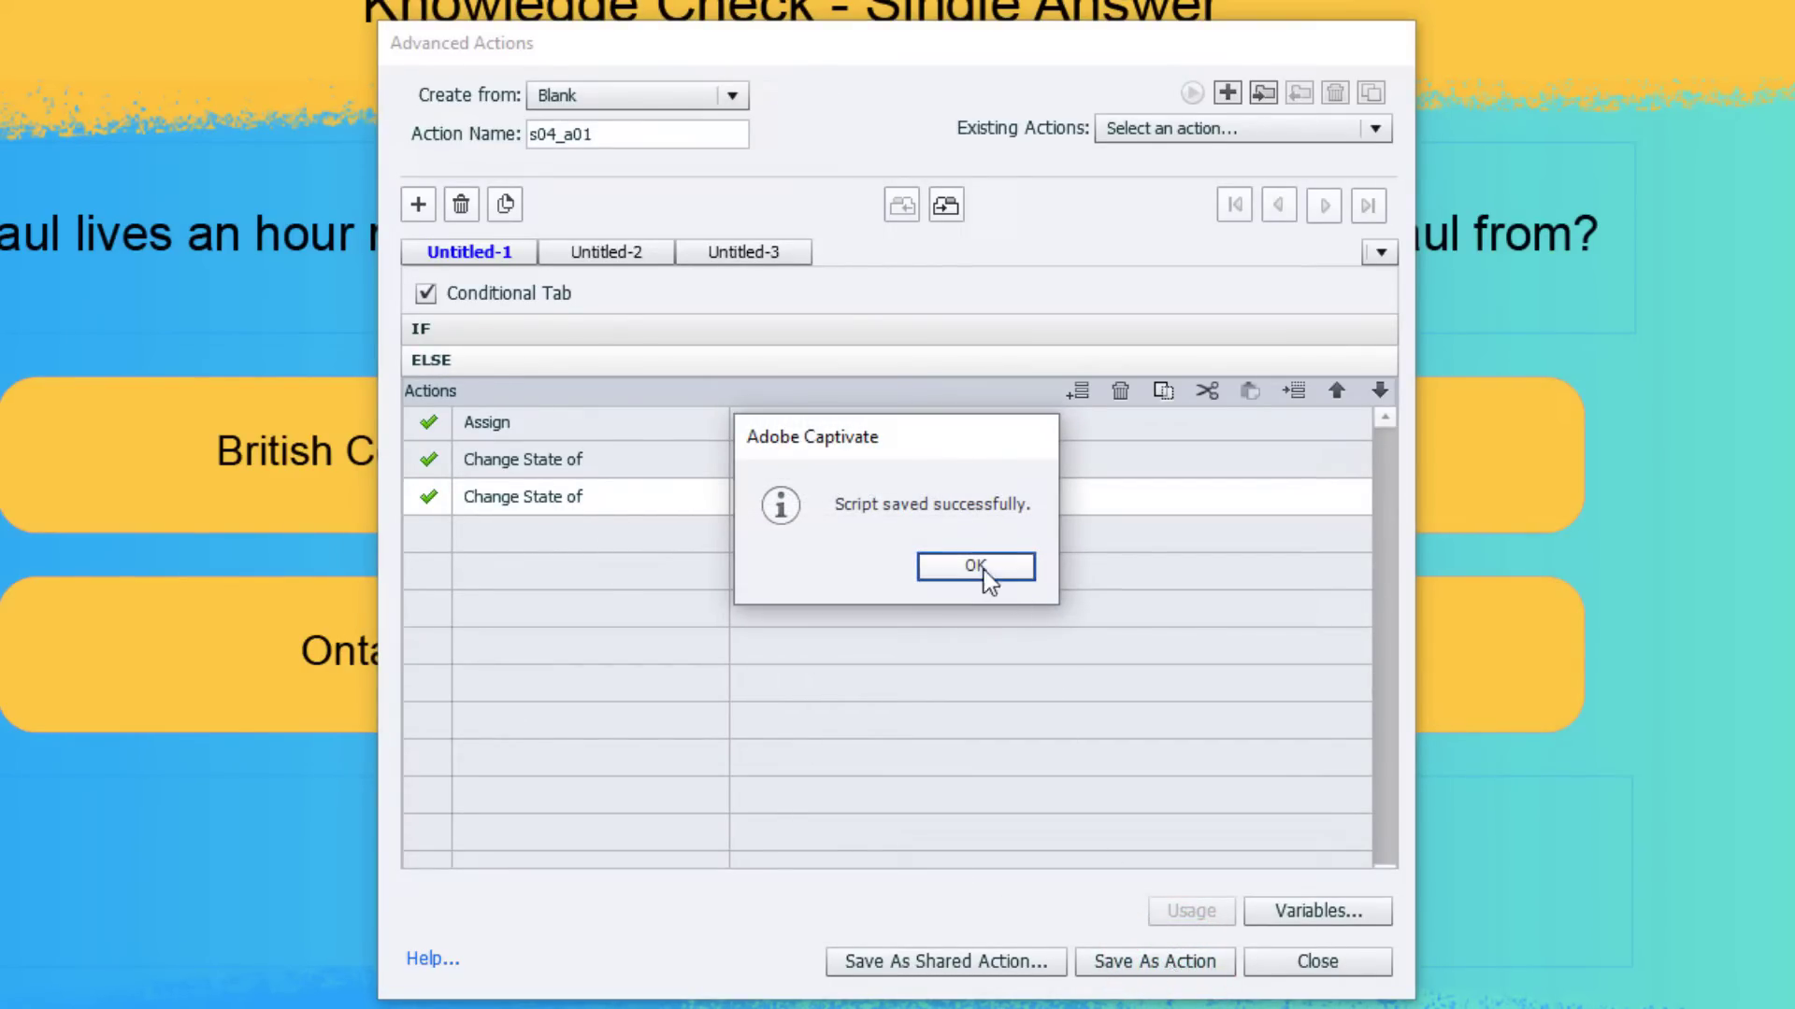
{"action": "left_click", "coordinate": [975, 568]}
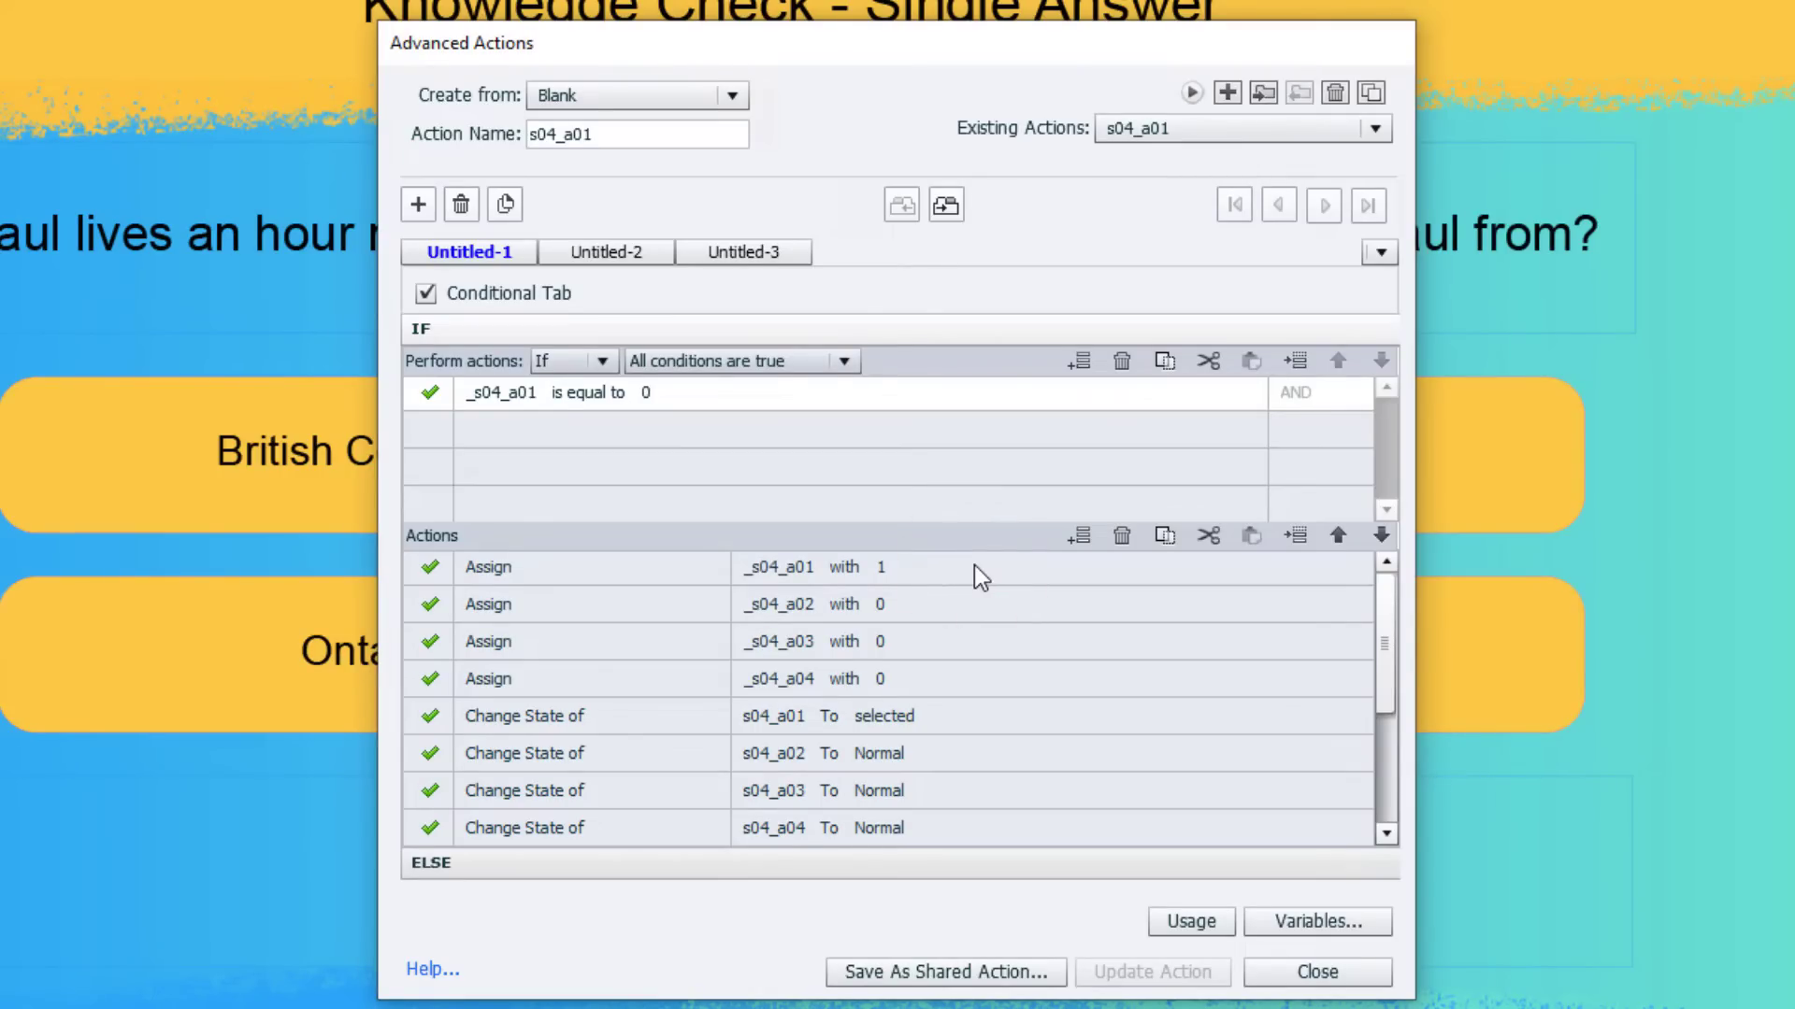
{"action": "left_click", "coordinate": [1371, 93]}
Rename the duplicated advanced action as s04_a02.
{"action": "left_click", "coordinate": [696, 134]}
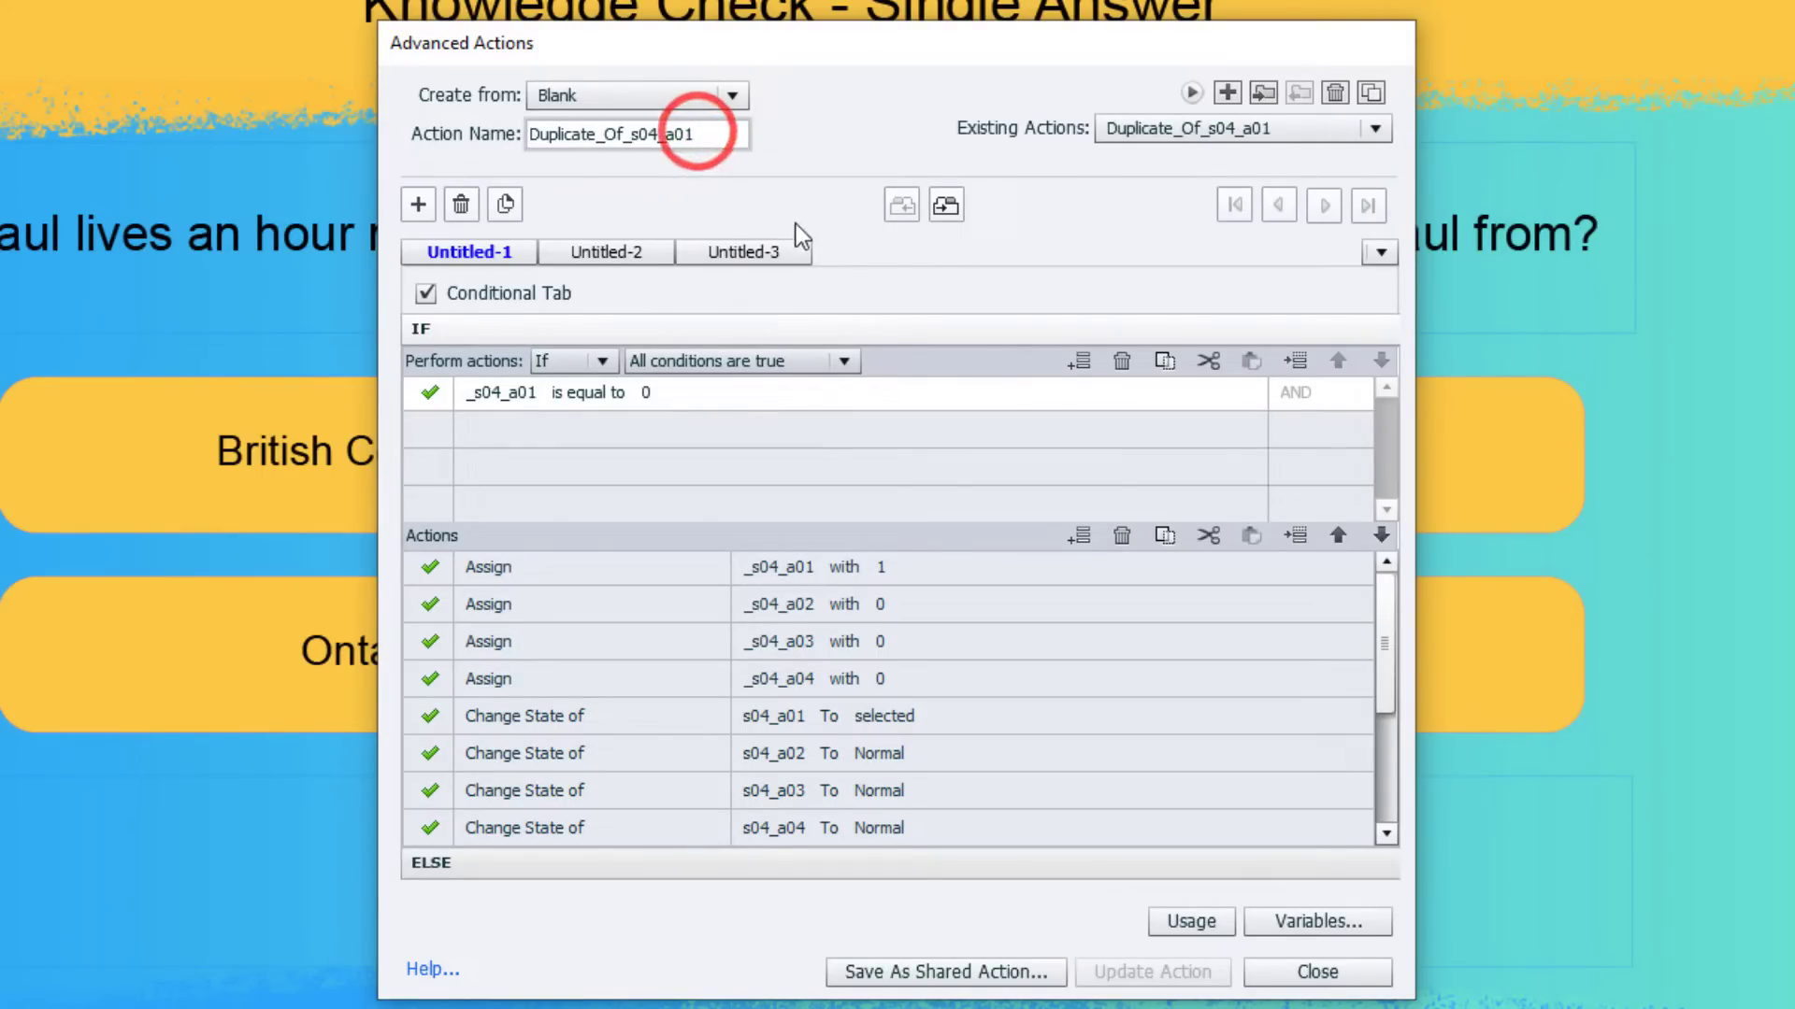
{"action": "key", "text": "BackSpace"}
{"action": "type", "text": "2"}
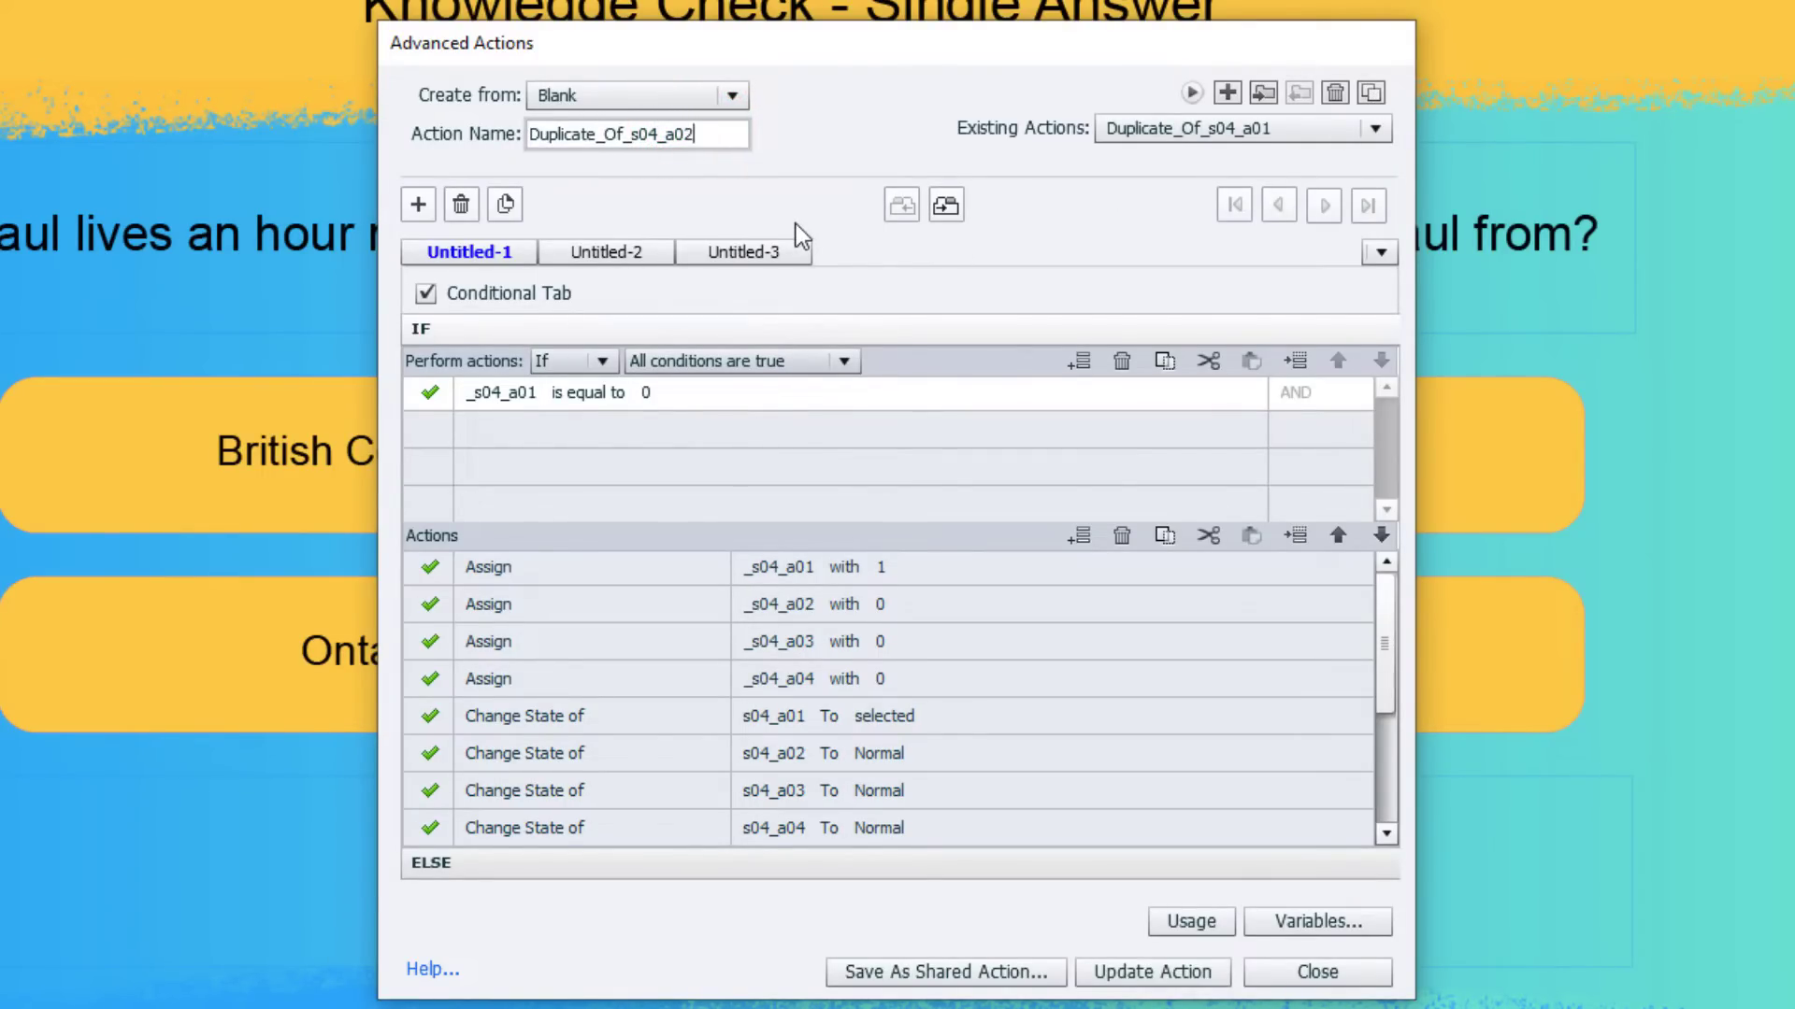
{"action": "left_click", "coordinate": [630, 135]}
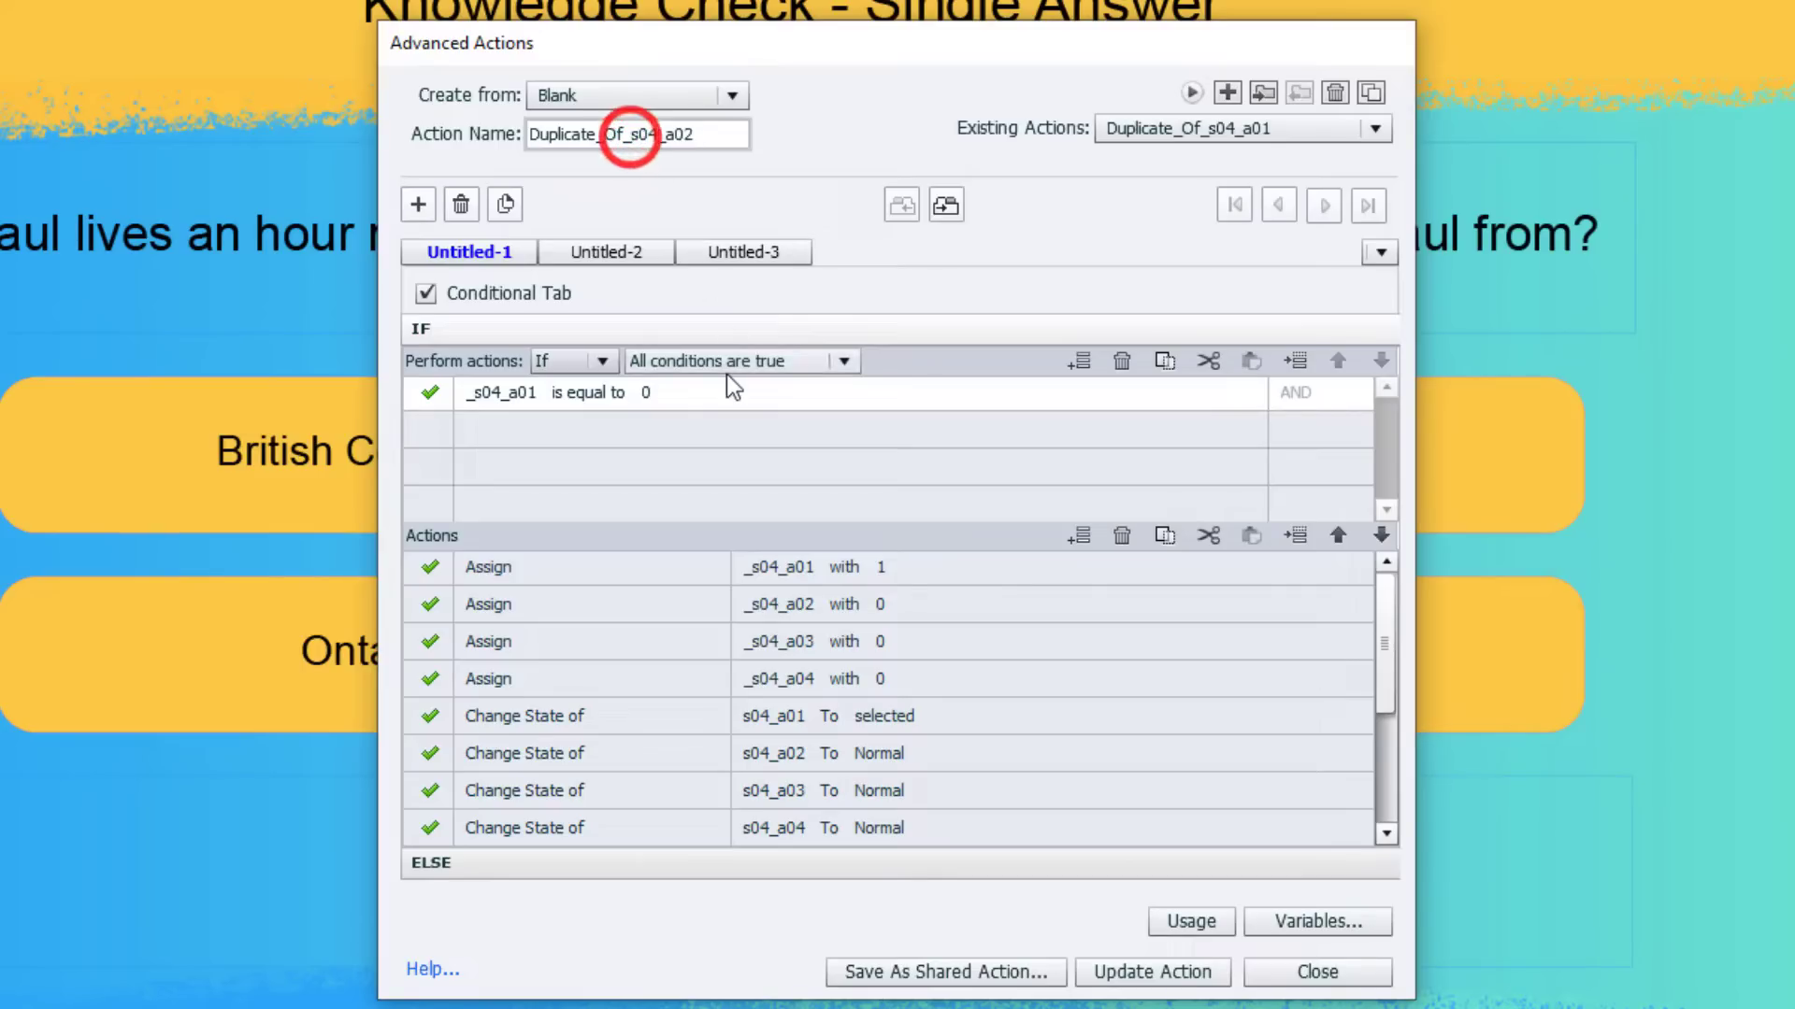
{"action": "key", "text": "BackSpace"}
{"action": "key", "text": "BackSpace"}
{"action": "key", "text": "BackSpace"}
{"action": "key", "text": "BackSpace"}
{"action": "key", "text": "BackSpace"}
{"action": "key", "text": "BackSpace"}
{"action": "key", "text": "BackSpace"}
{"action": "key", "text": "BackSpace"}
{"action": "key", "text": "BackSpace"}
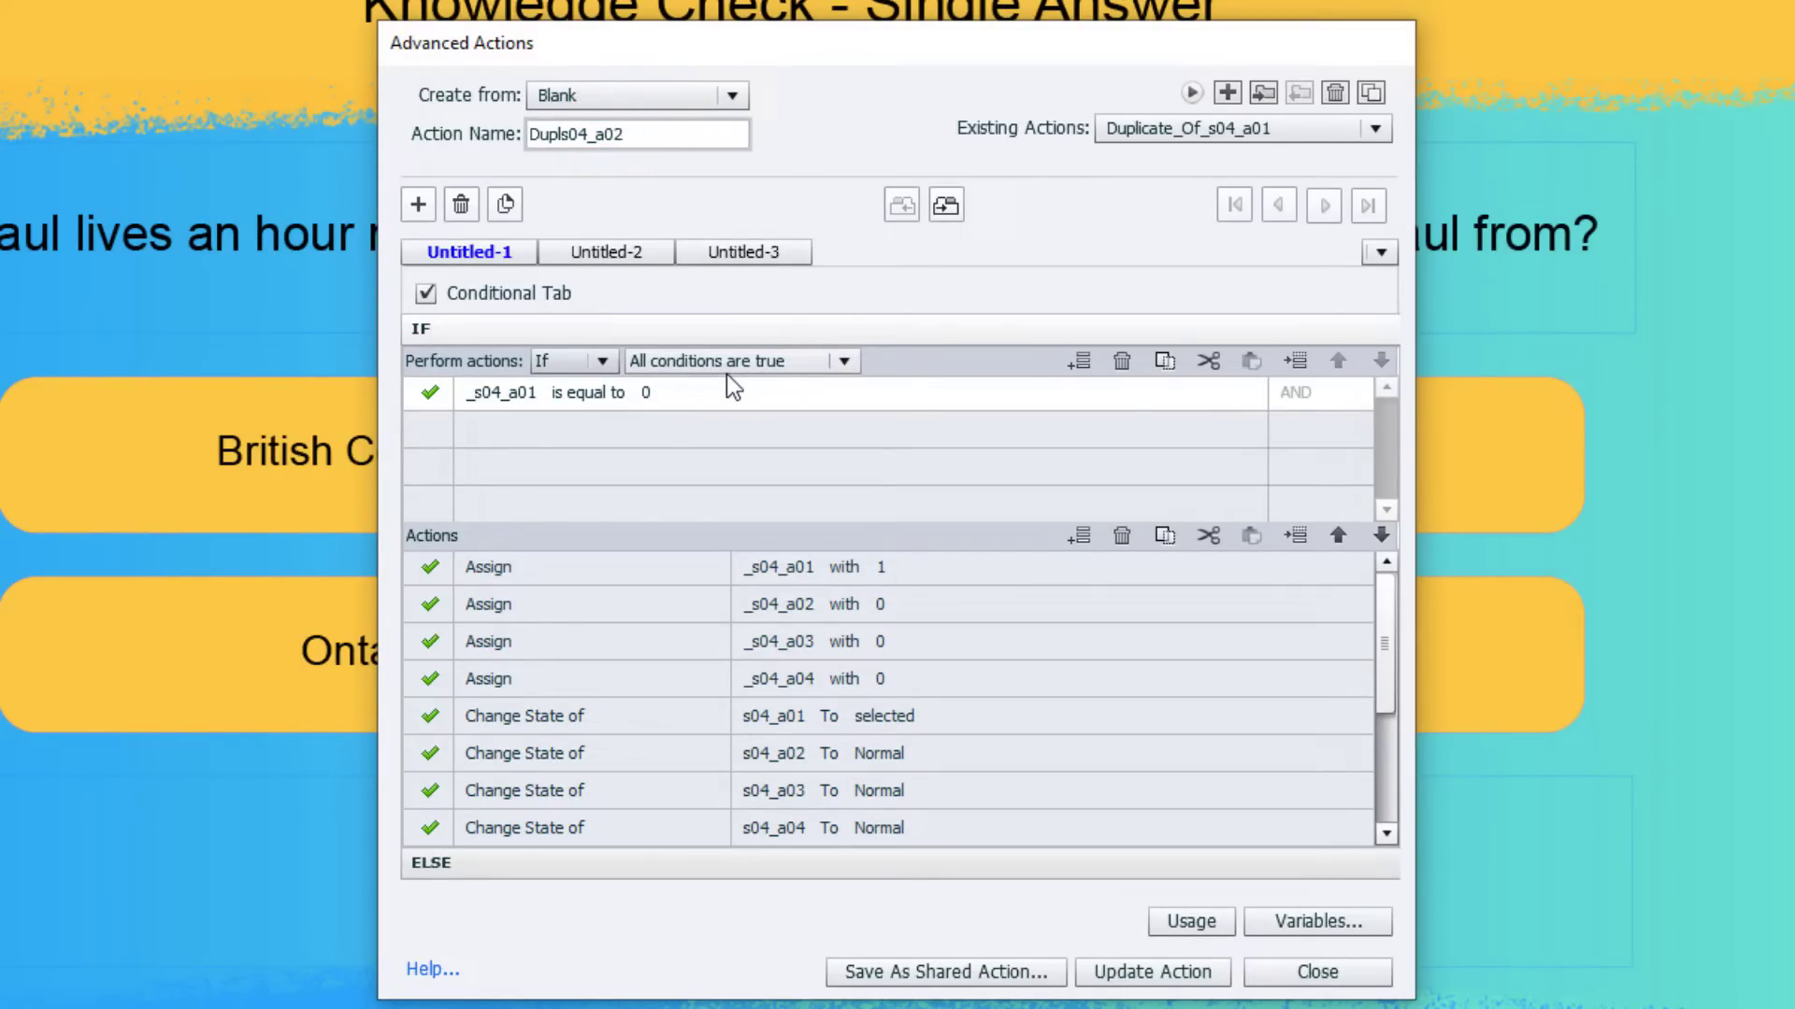
{"action": "key", "text": "BackSpace"}
{"action": "key", "text": "BackSpace"}
{"action": "key", "text": "BackSpace"}
{"action": "key", "text": "BackSpace"}
Change the variable tested in the IF condition of s04_a02 to _s04_a02.
{"action": "left_click", "coordinate": [514, 402]}
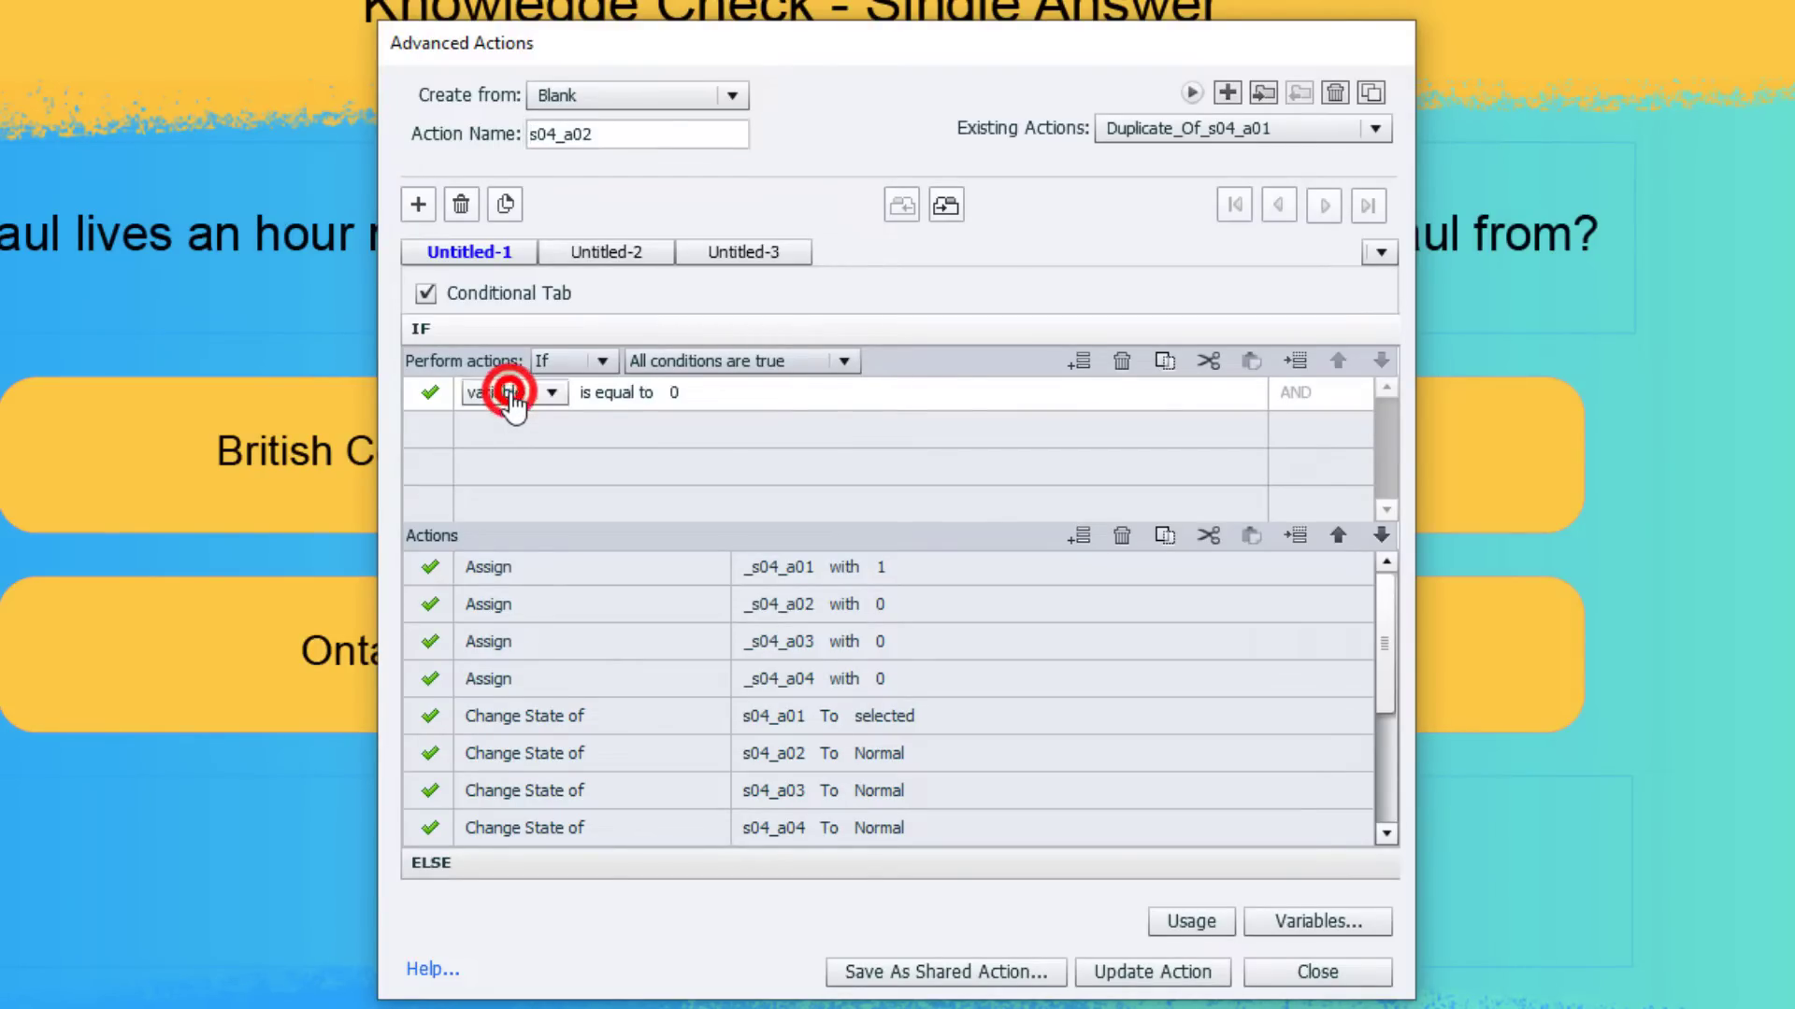
{"action": "left_click", "coordinate": [512, 392]}
{"action": "left_click", "coordinate": [521, 422]}
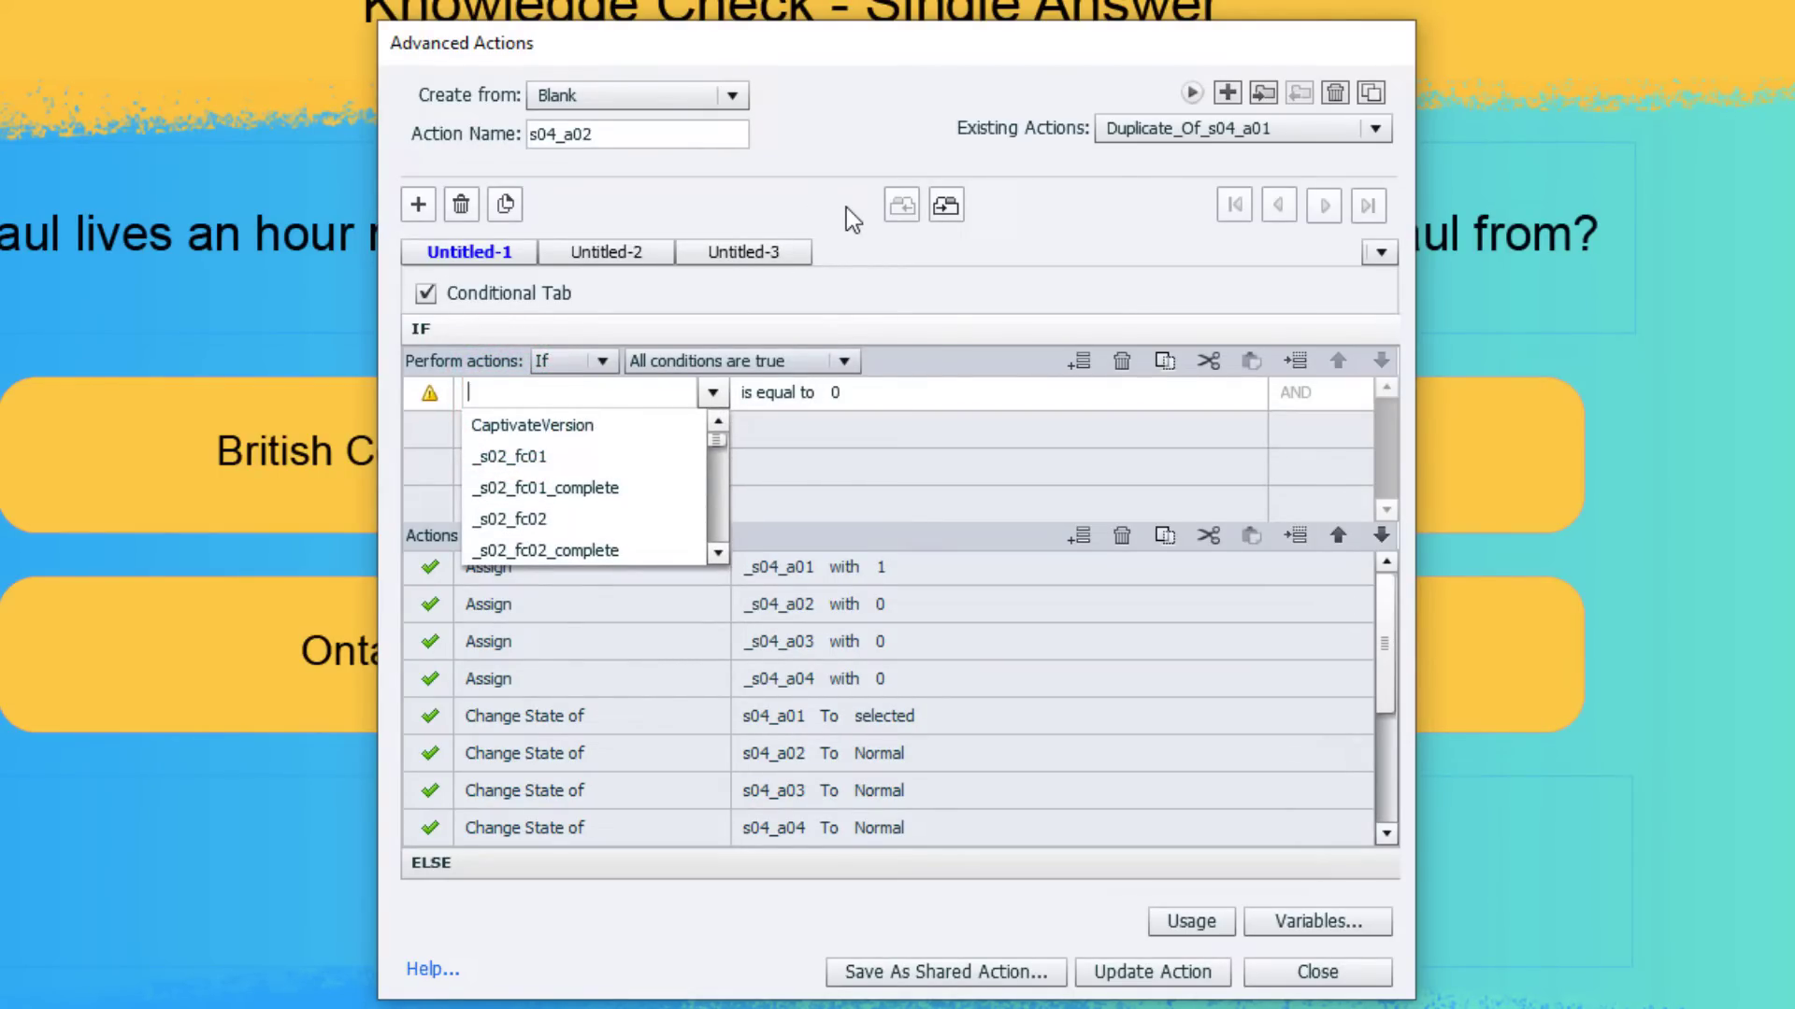
{"action": "type", "text": "a02"}
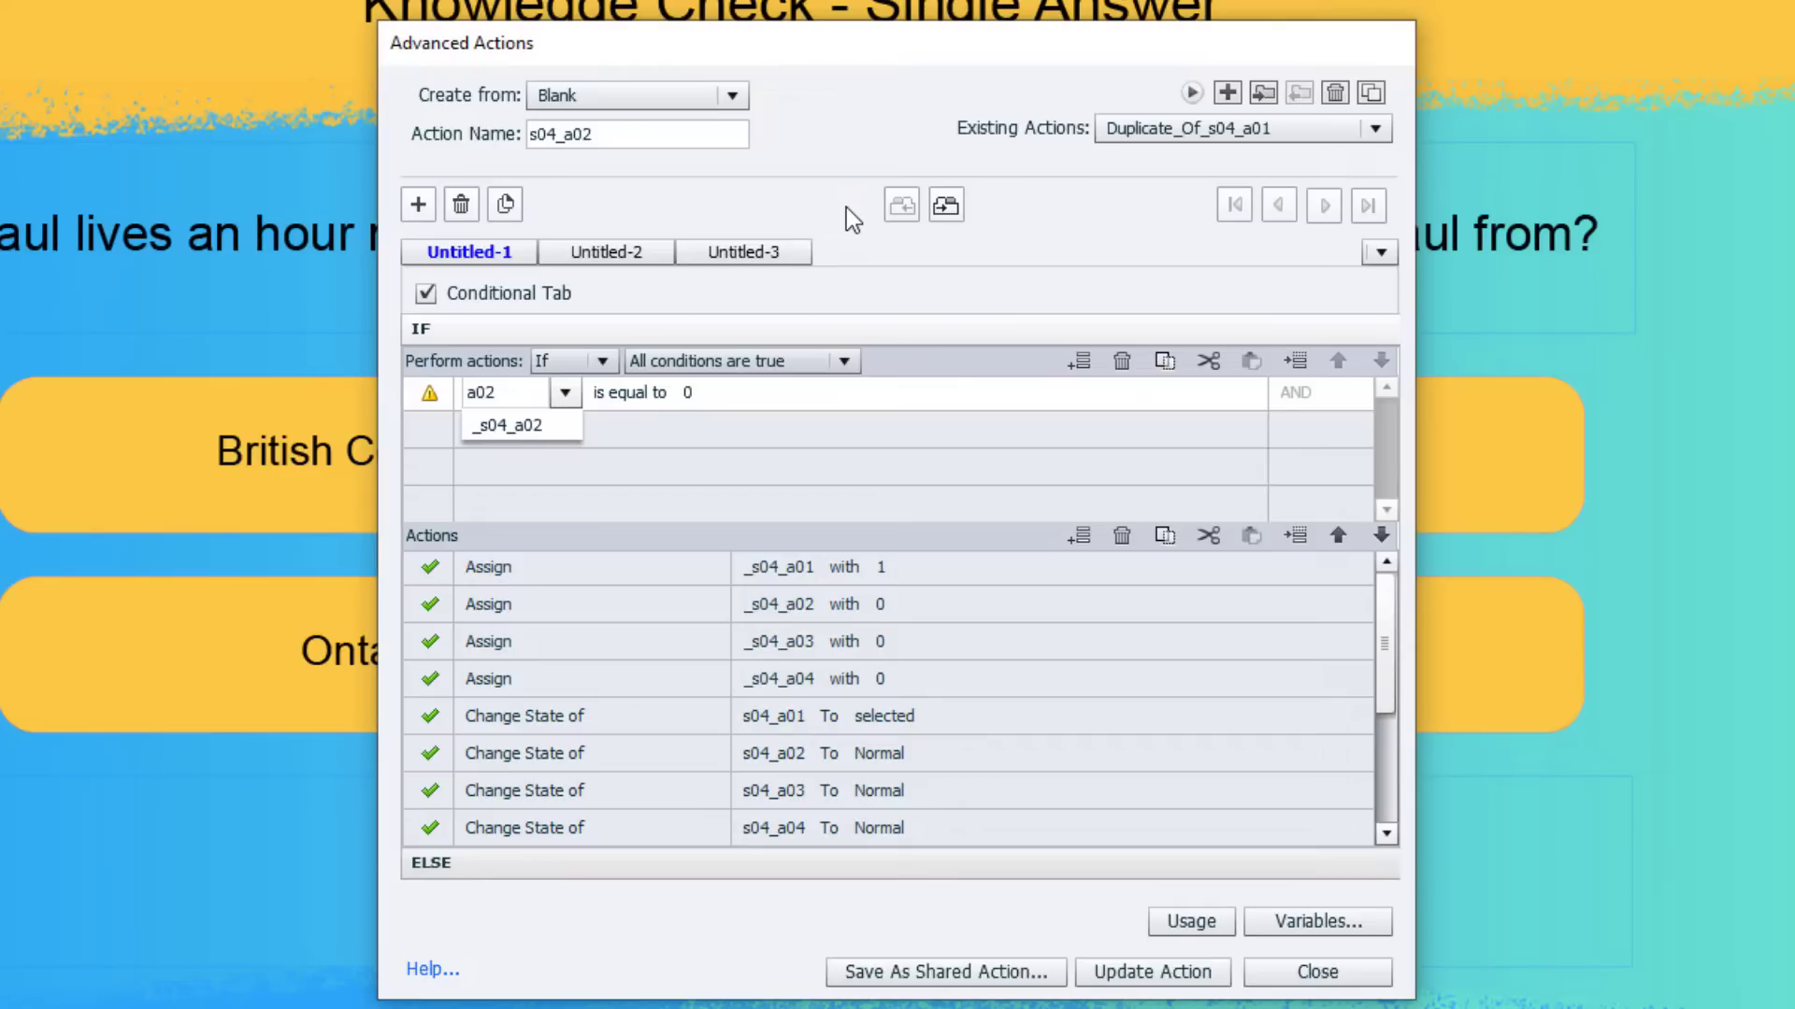
{"action": "key", "text": "Return"}
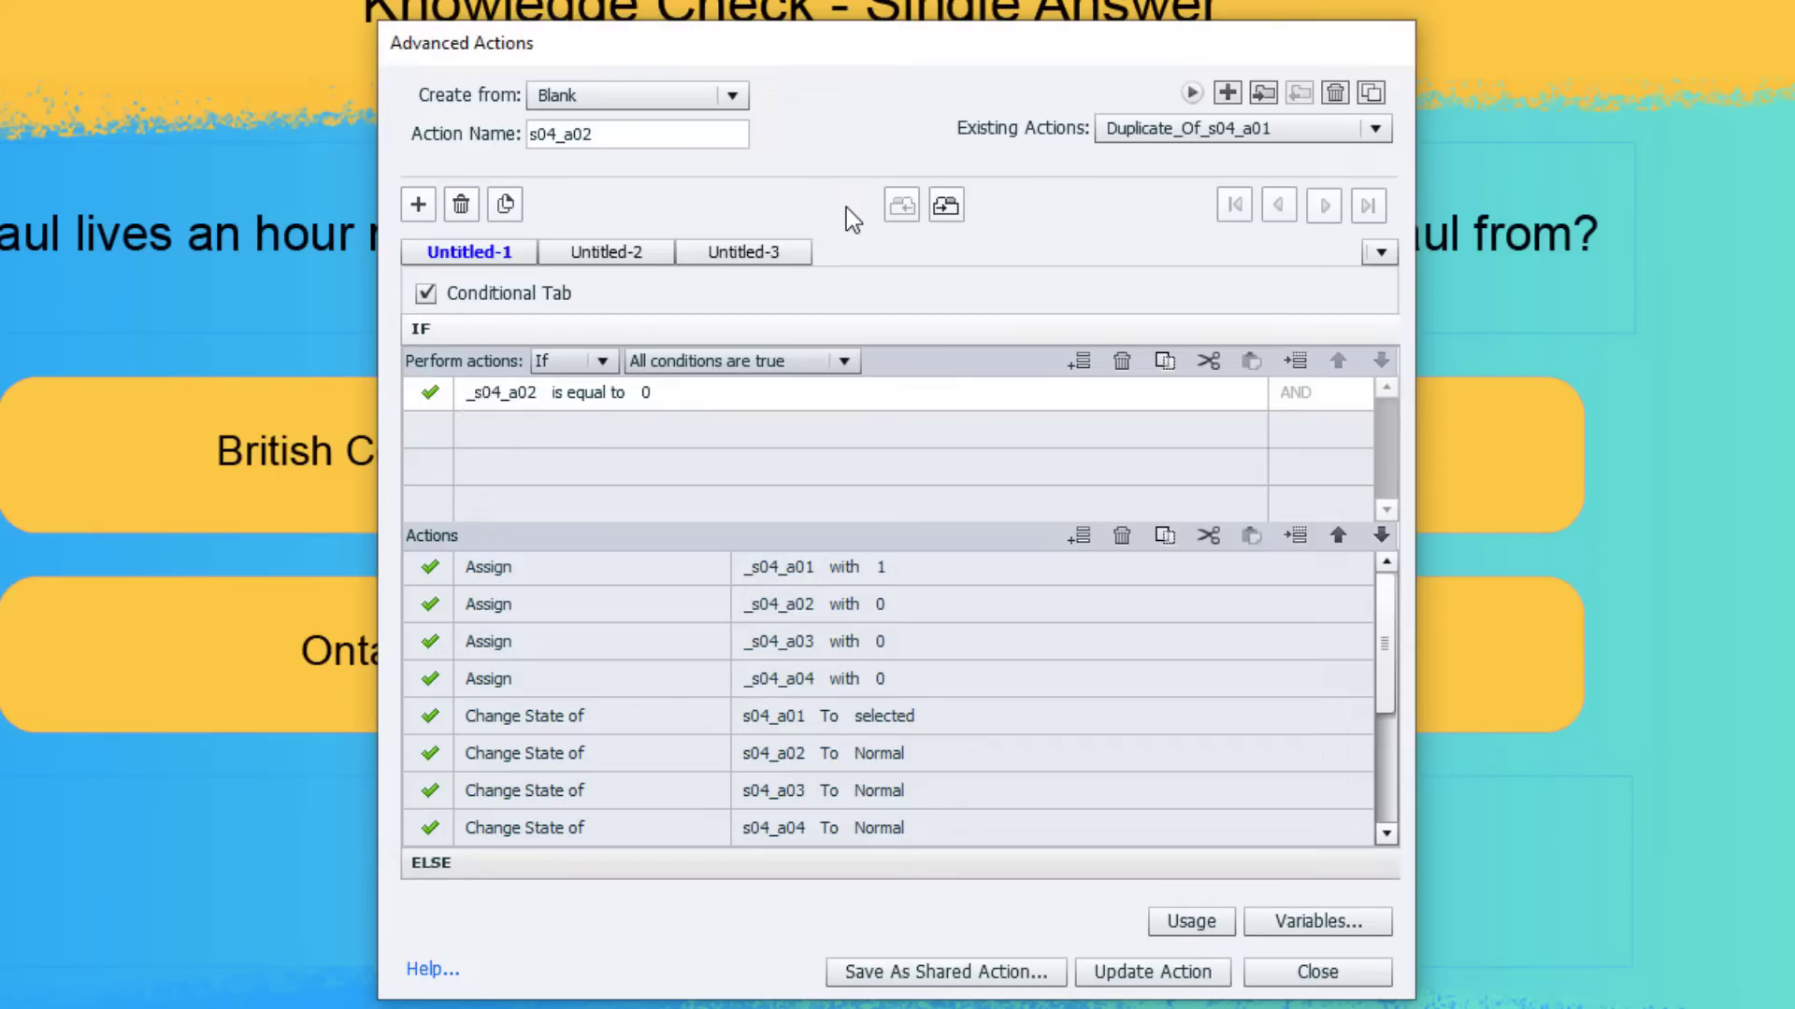
Set the IF branch's Assign action for _s04_a01 to the literal value 0.
{"action": "left_click", "coordinate": [883, 568]}
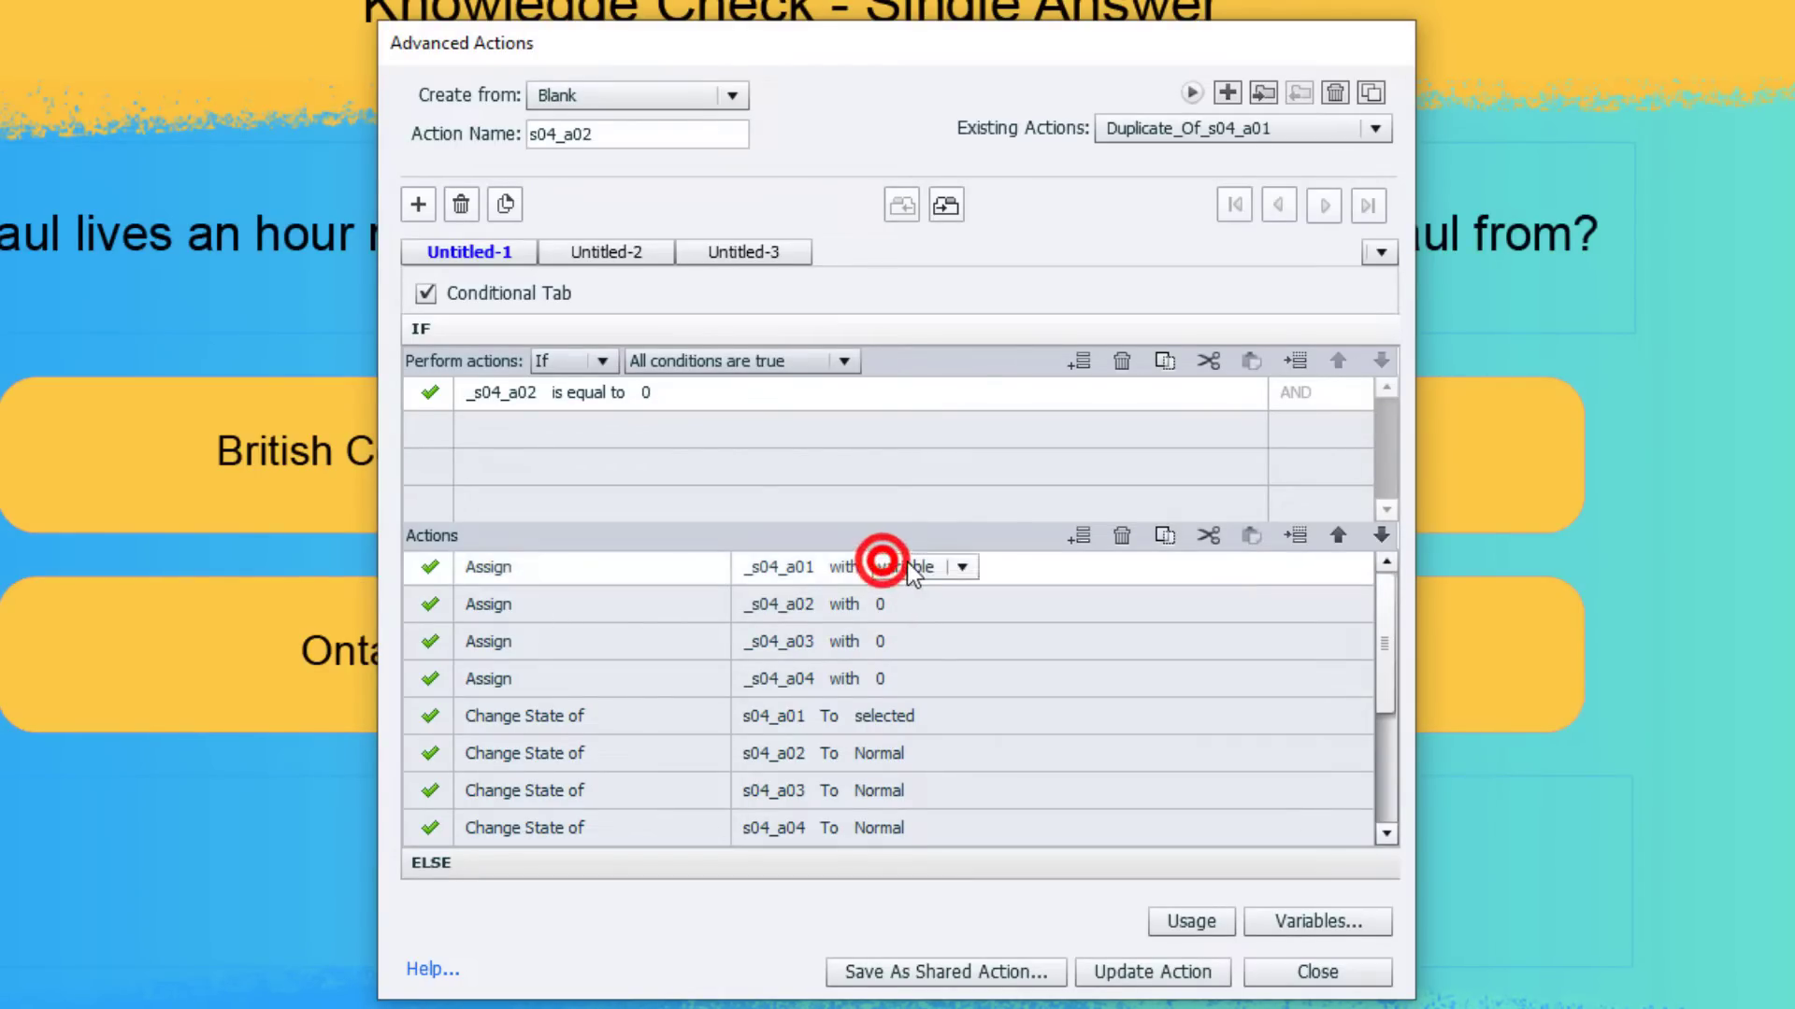
{"action": "left_click", "coordinate": [907, 563]}
{"action": "left_click", "coordinate": [908, 625]}
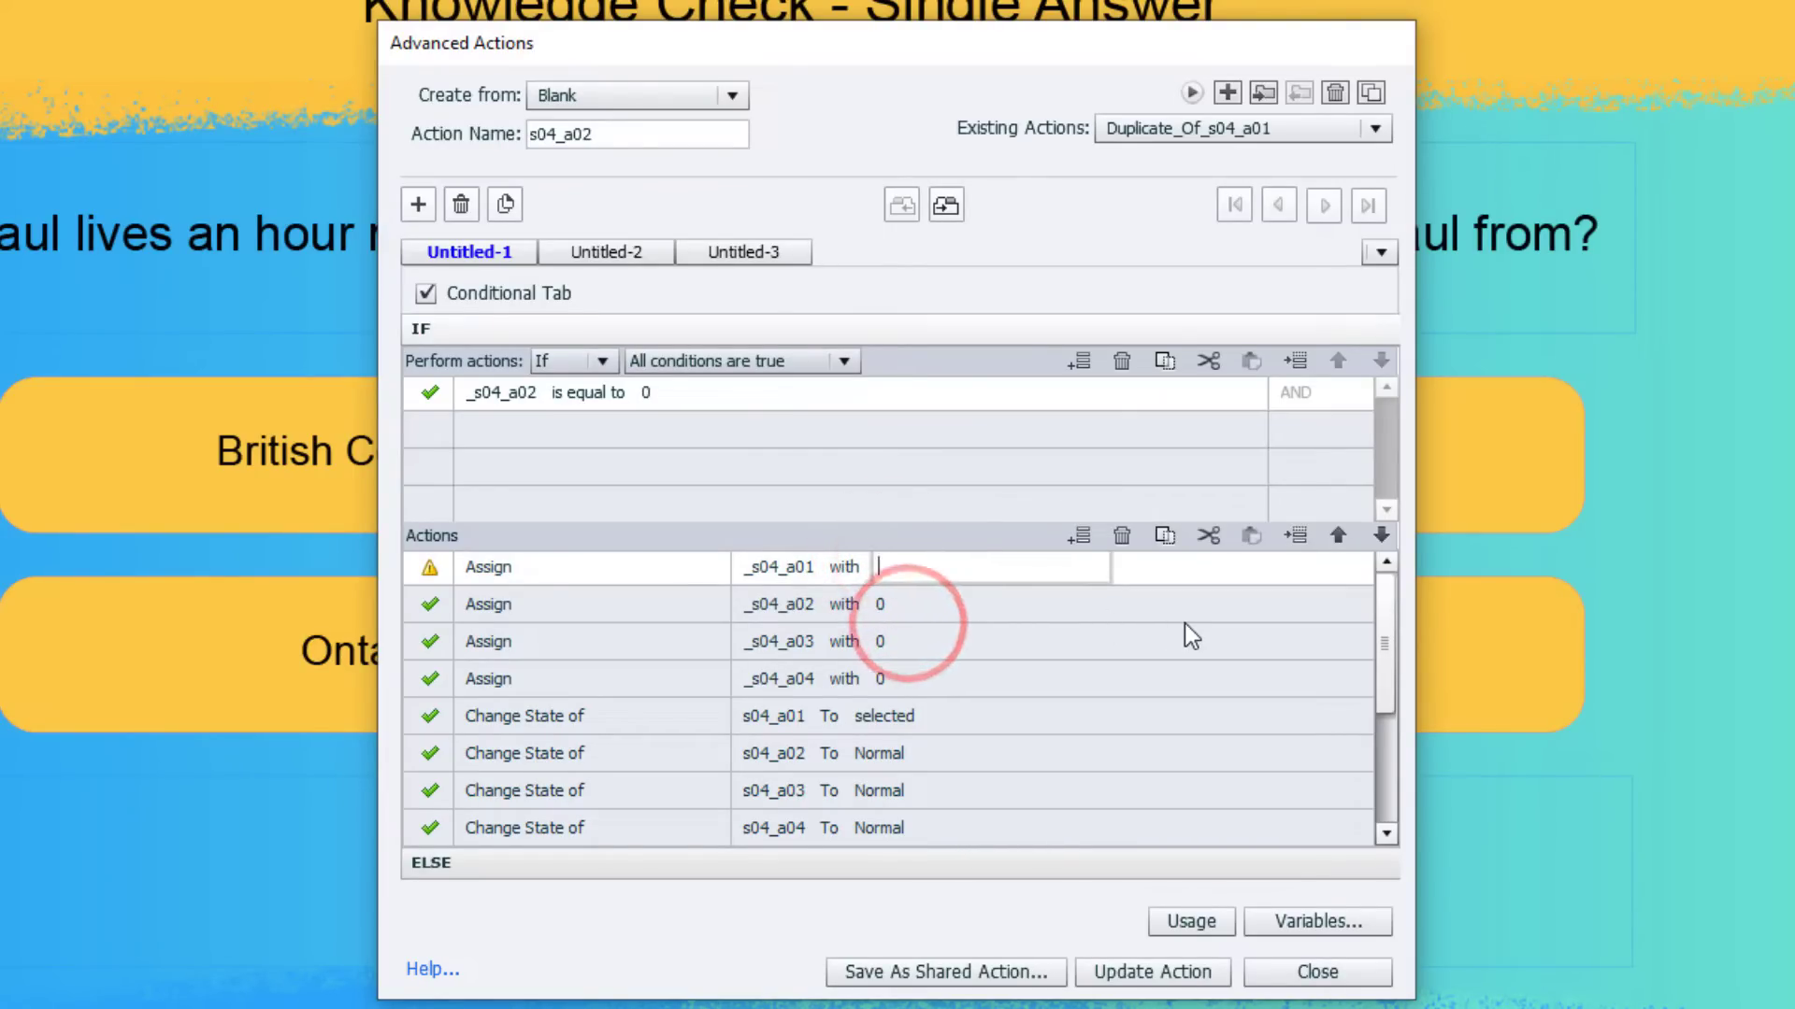
{"action": "type", "text": "0"}
{"action": "key", "text": "Return"}
Set the IF branch's Assign action for _s04_a02 to the literal value 1.
{"action": "left_click", "coordinate": [883, 605]}
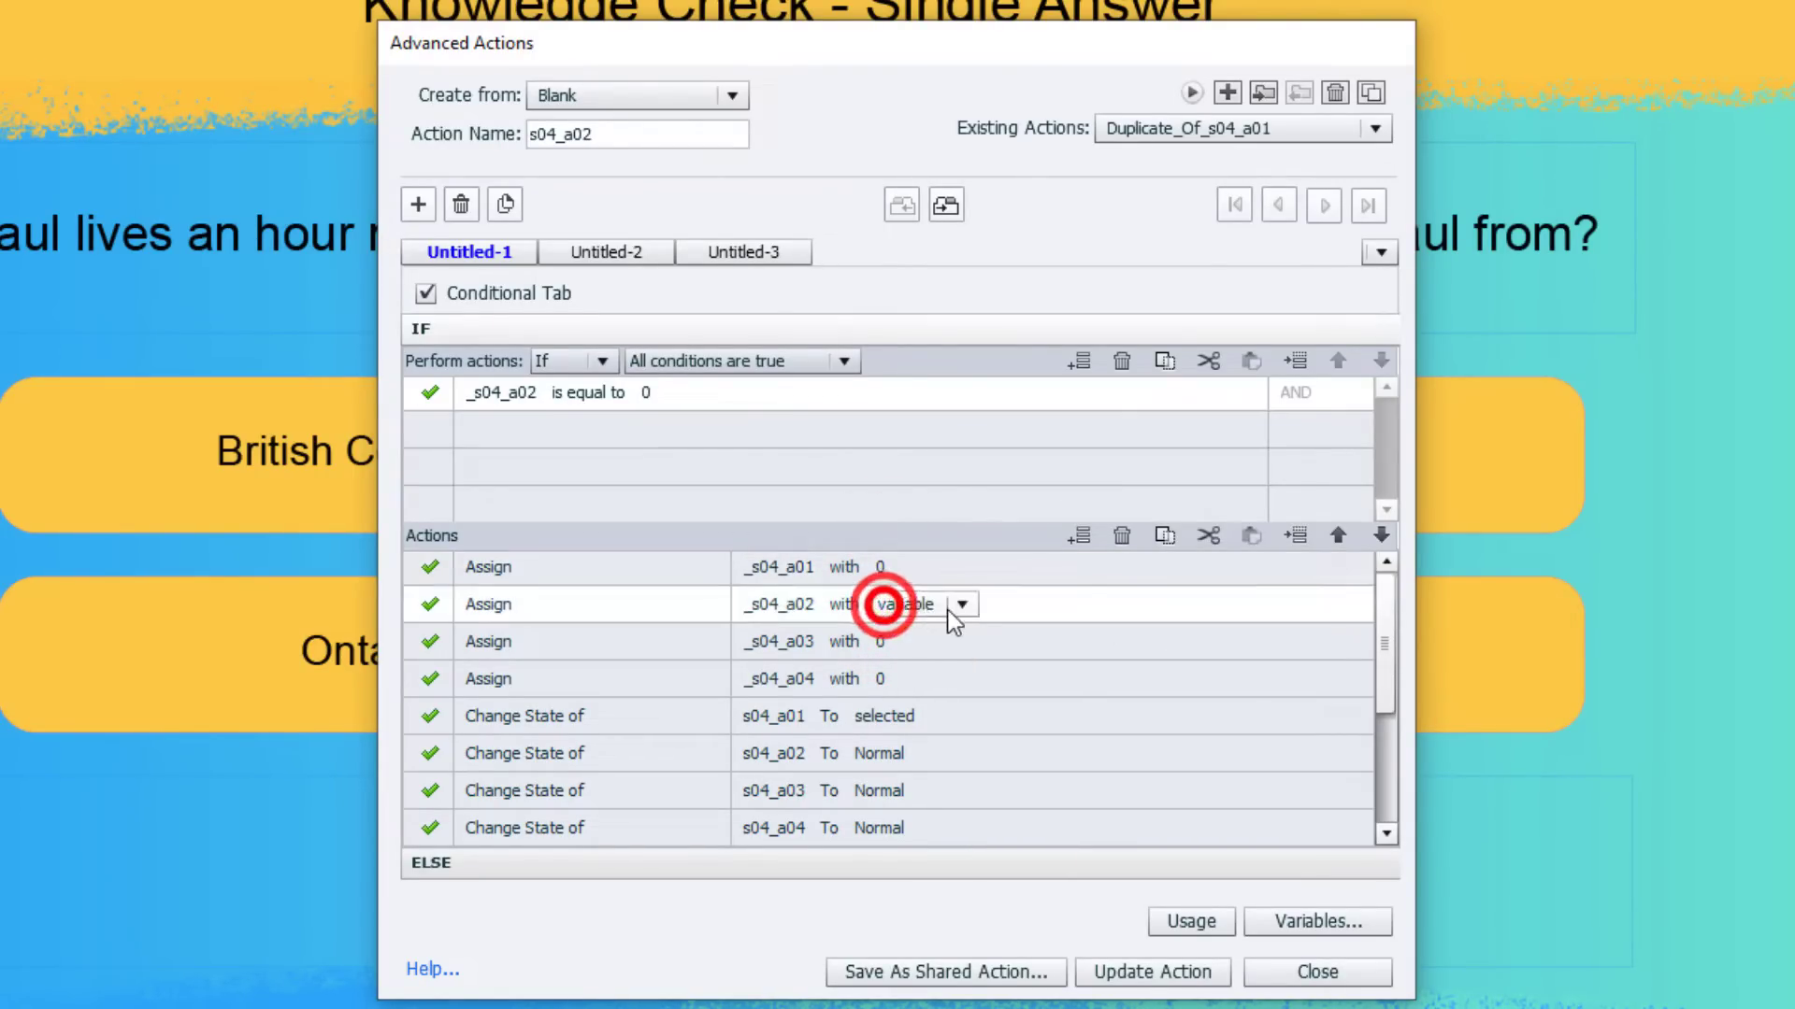
{"action": "left_click", "coordinate": [949, 605]}
{"action": "left_click", "coordinate": [946, 666]}
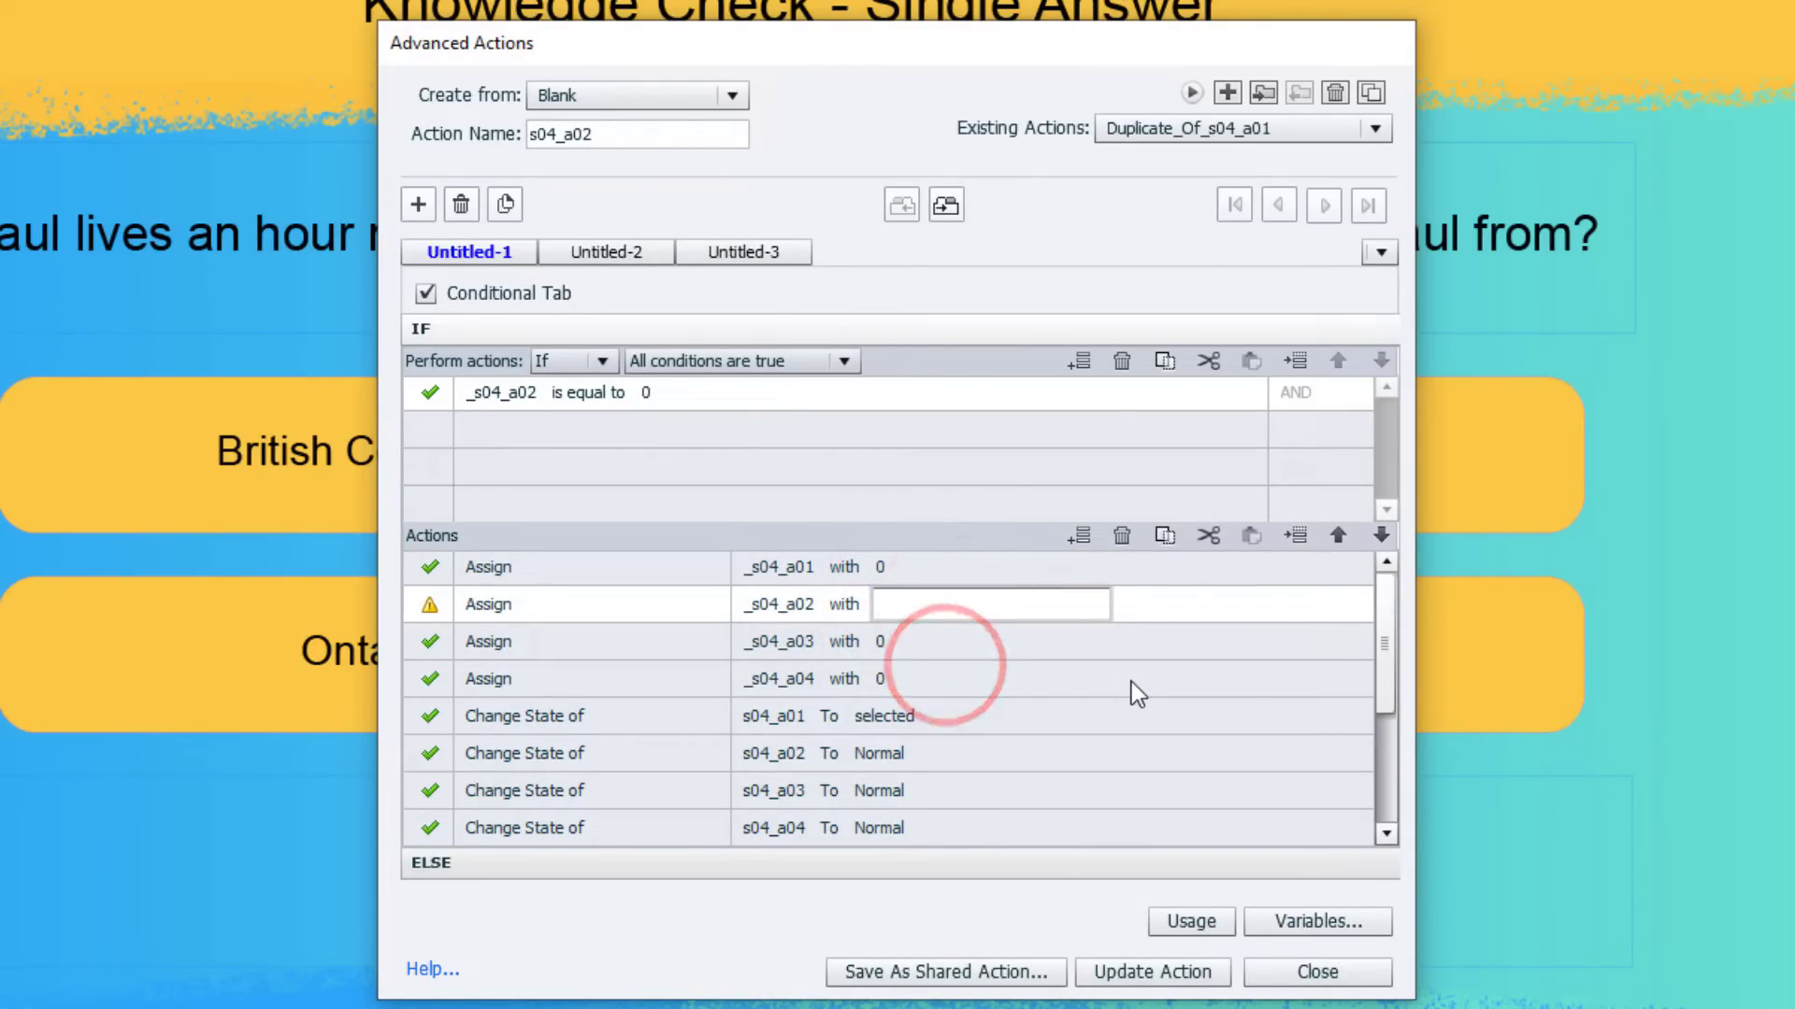
{"action": "type", "text": "1"}
{"action": "key", "text": "Return"}
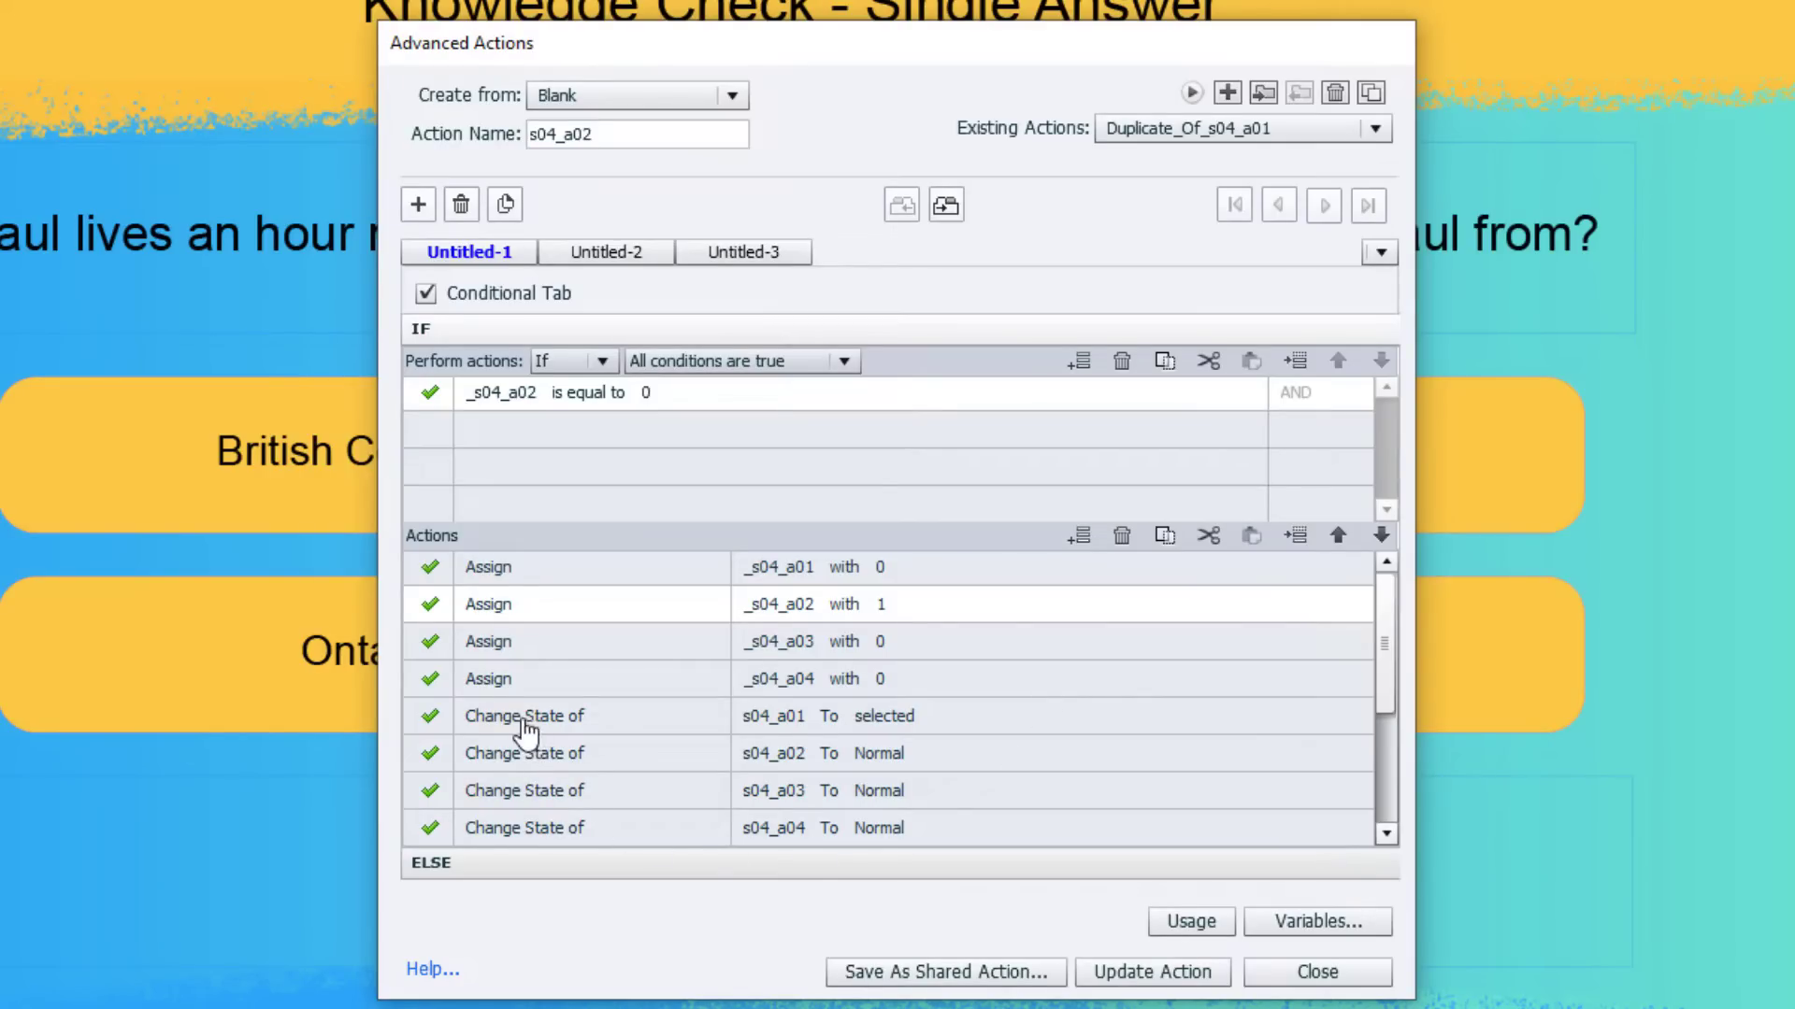
In the IF branch's state changes, set s04_a01 to Normal and s04_a02 to selected.
{"action": "left_click", "coordinate": [895, 727]}
{"action": "left_click", "coordinate": [898, 726]}
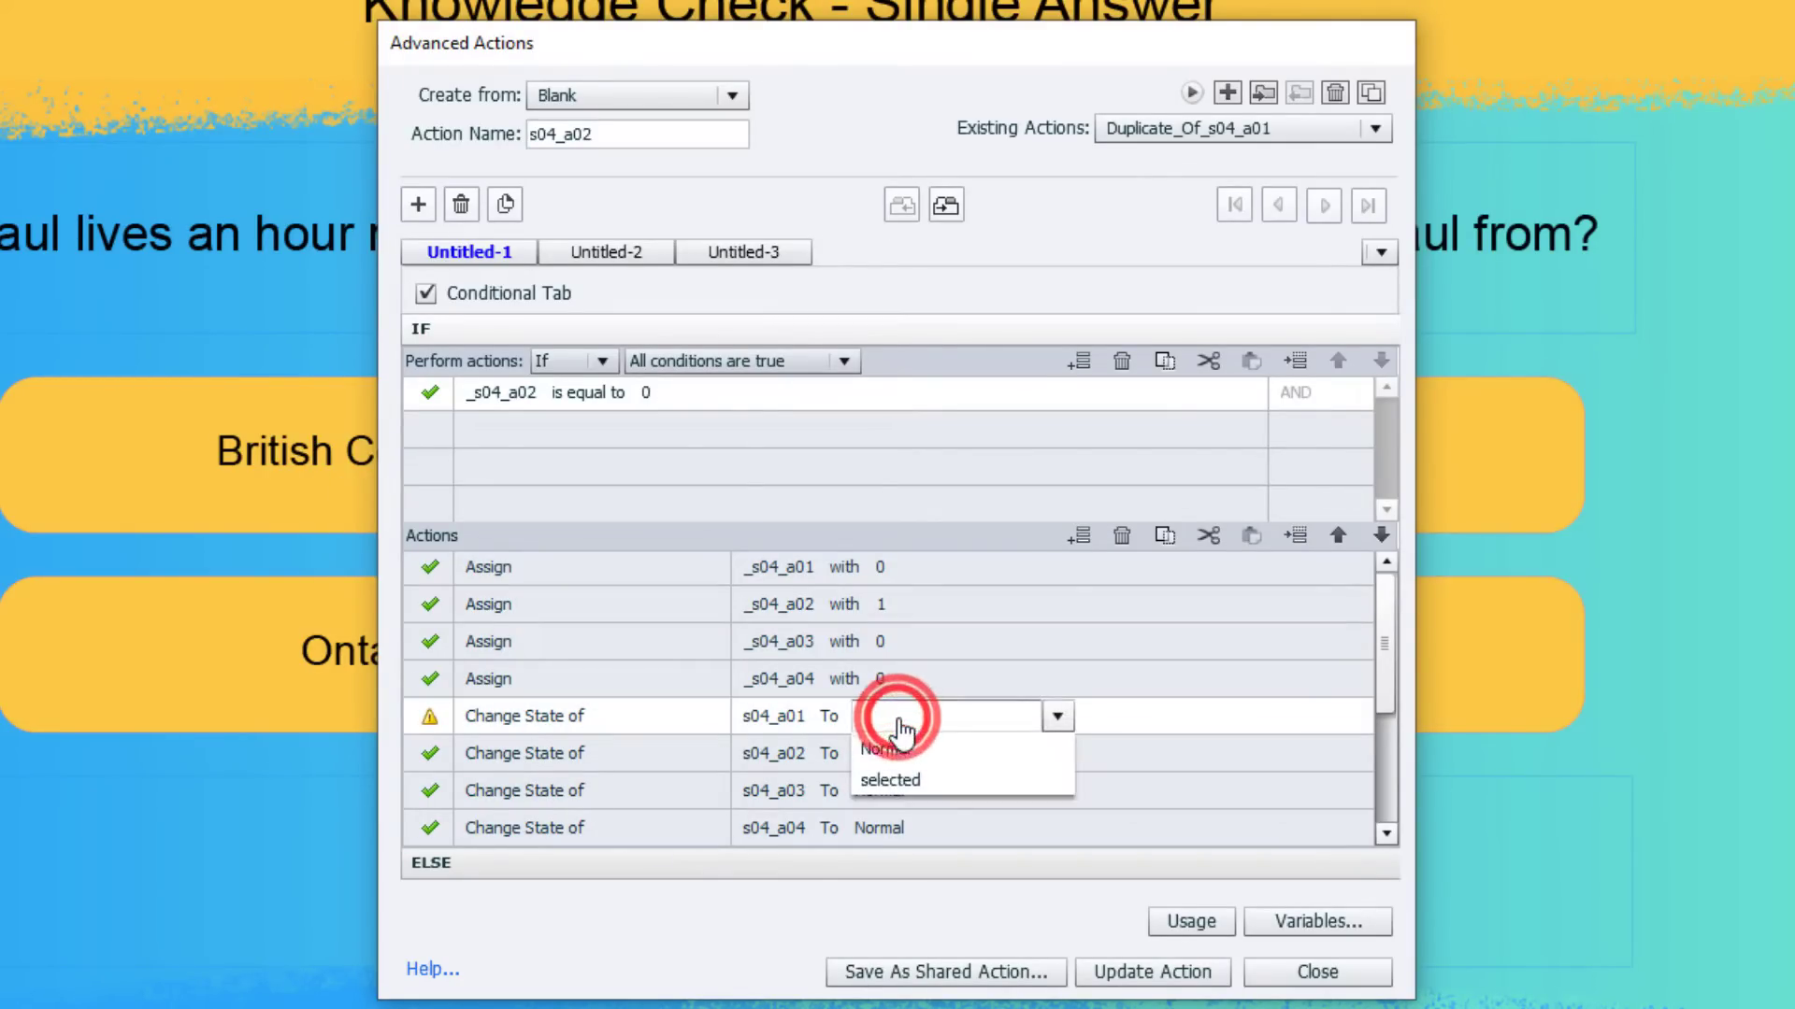
{"action": "left_click", "coordinate": [905, 747]}
{"action": "left_click", "coordinate": [893, 748]}
{"action": "left_click", "coordinate": [893, 748]}
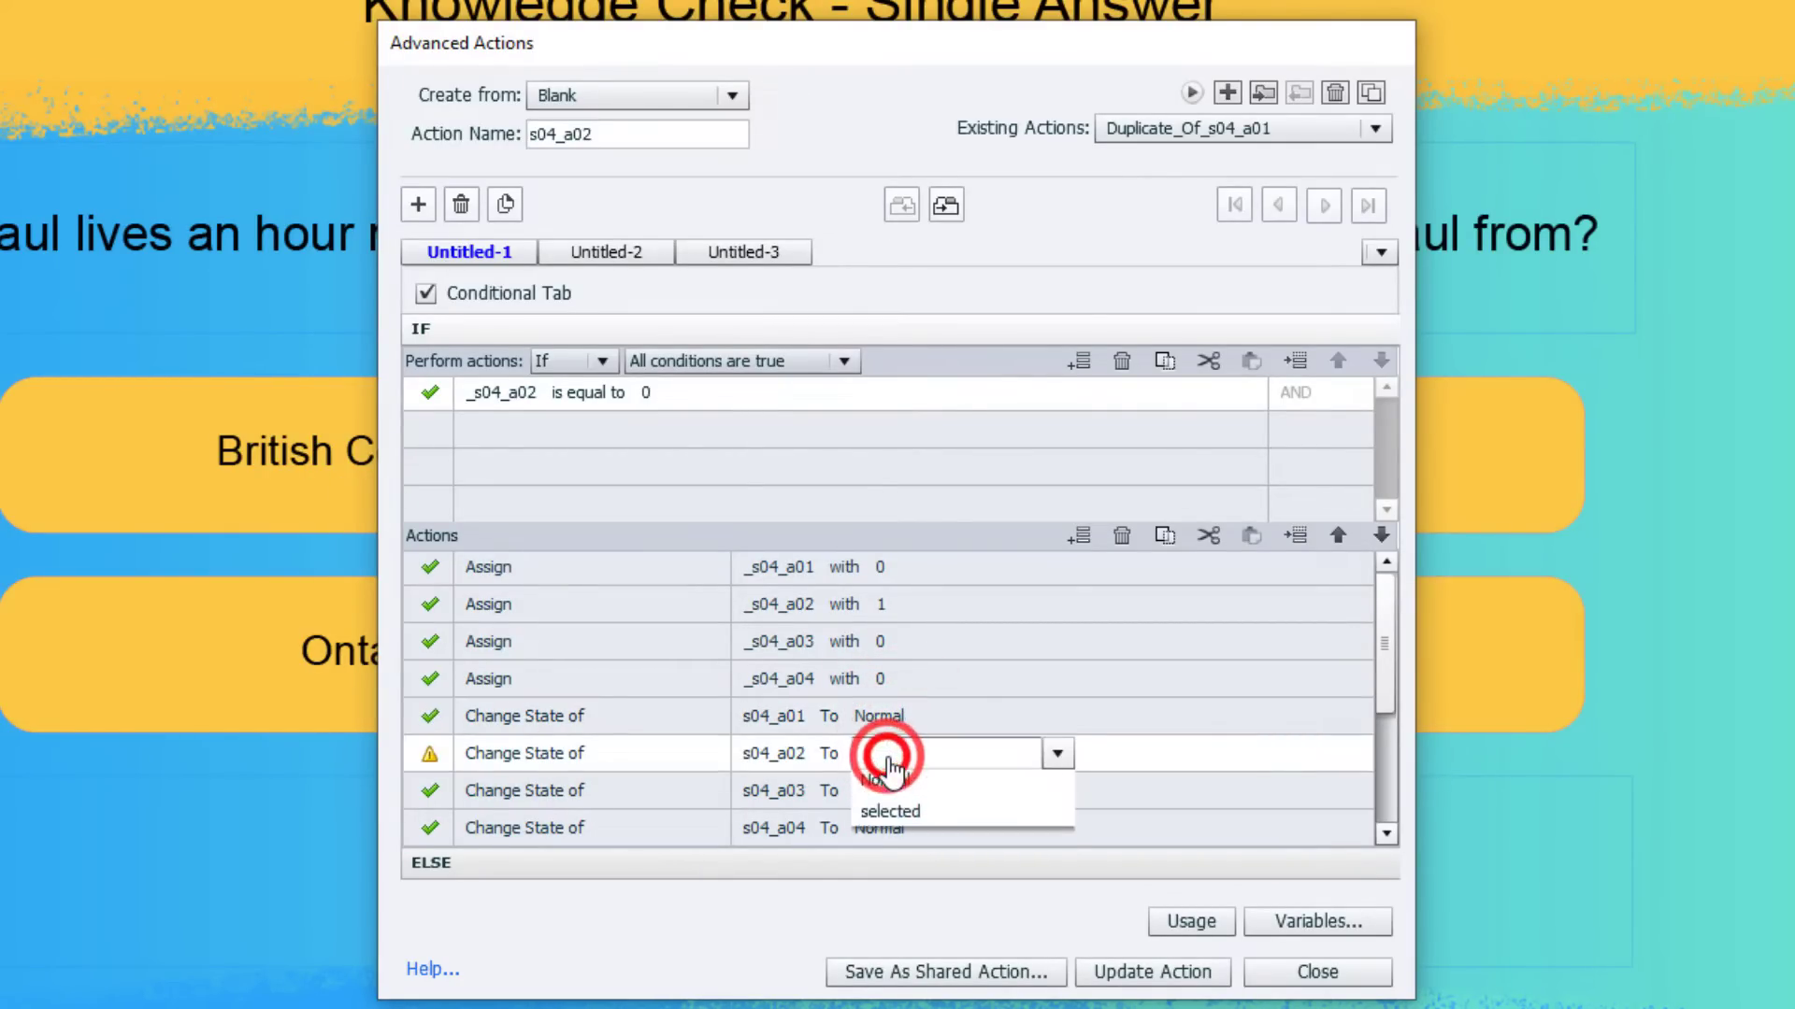
{"action": "left_click", "coordinate": [903, 810]}
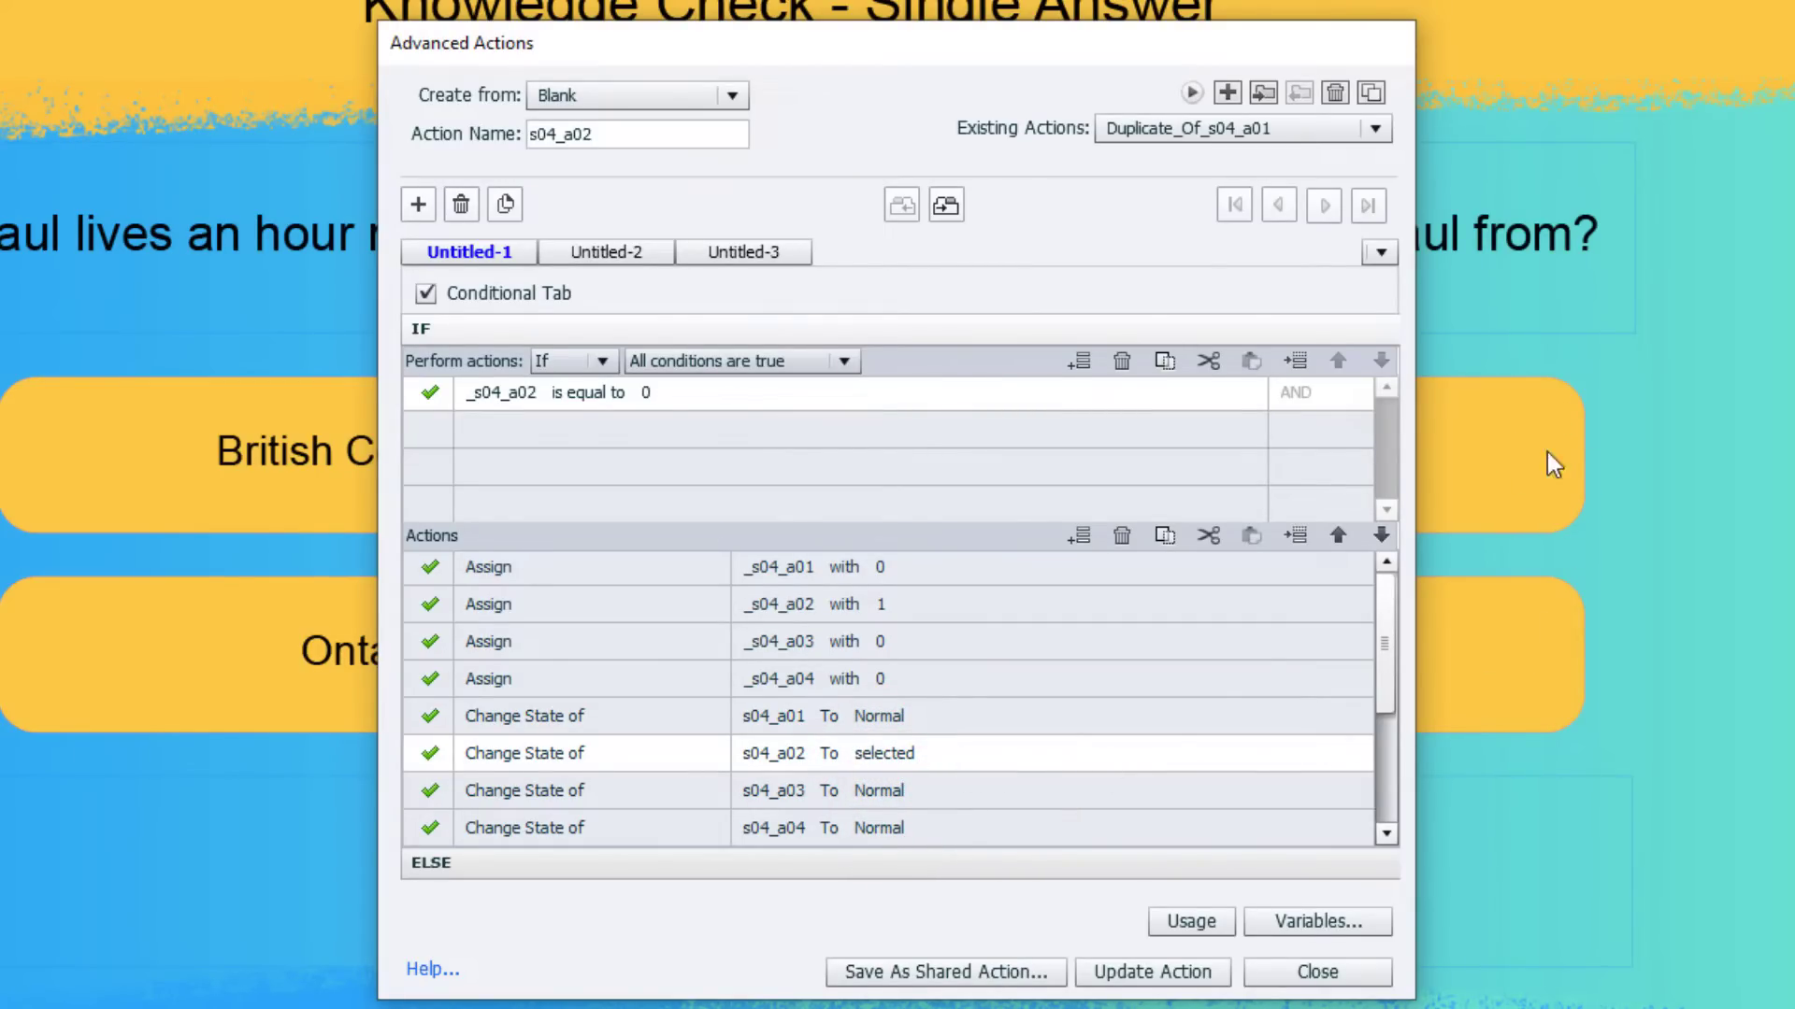
In the ELSE branch of s04_a02, change the variable in the Assign action to _s04_a02.
{"action": "scroll", "coordinate": [1038, 726], "scroll_direction": "down", "scroll_amount": 2}
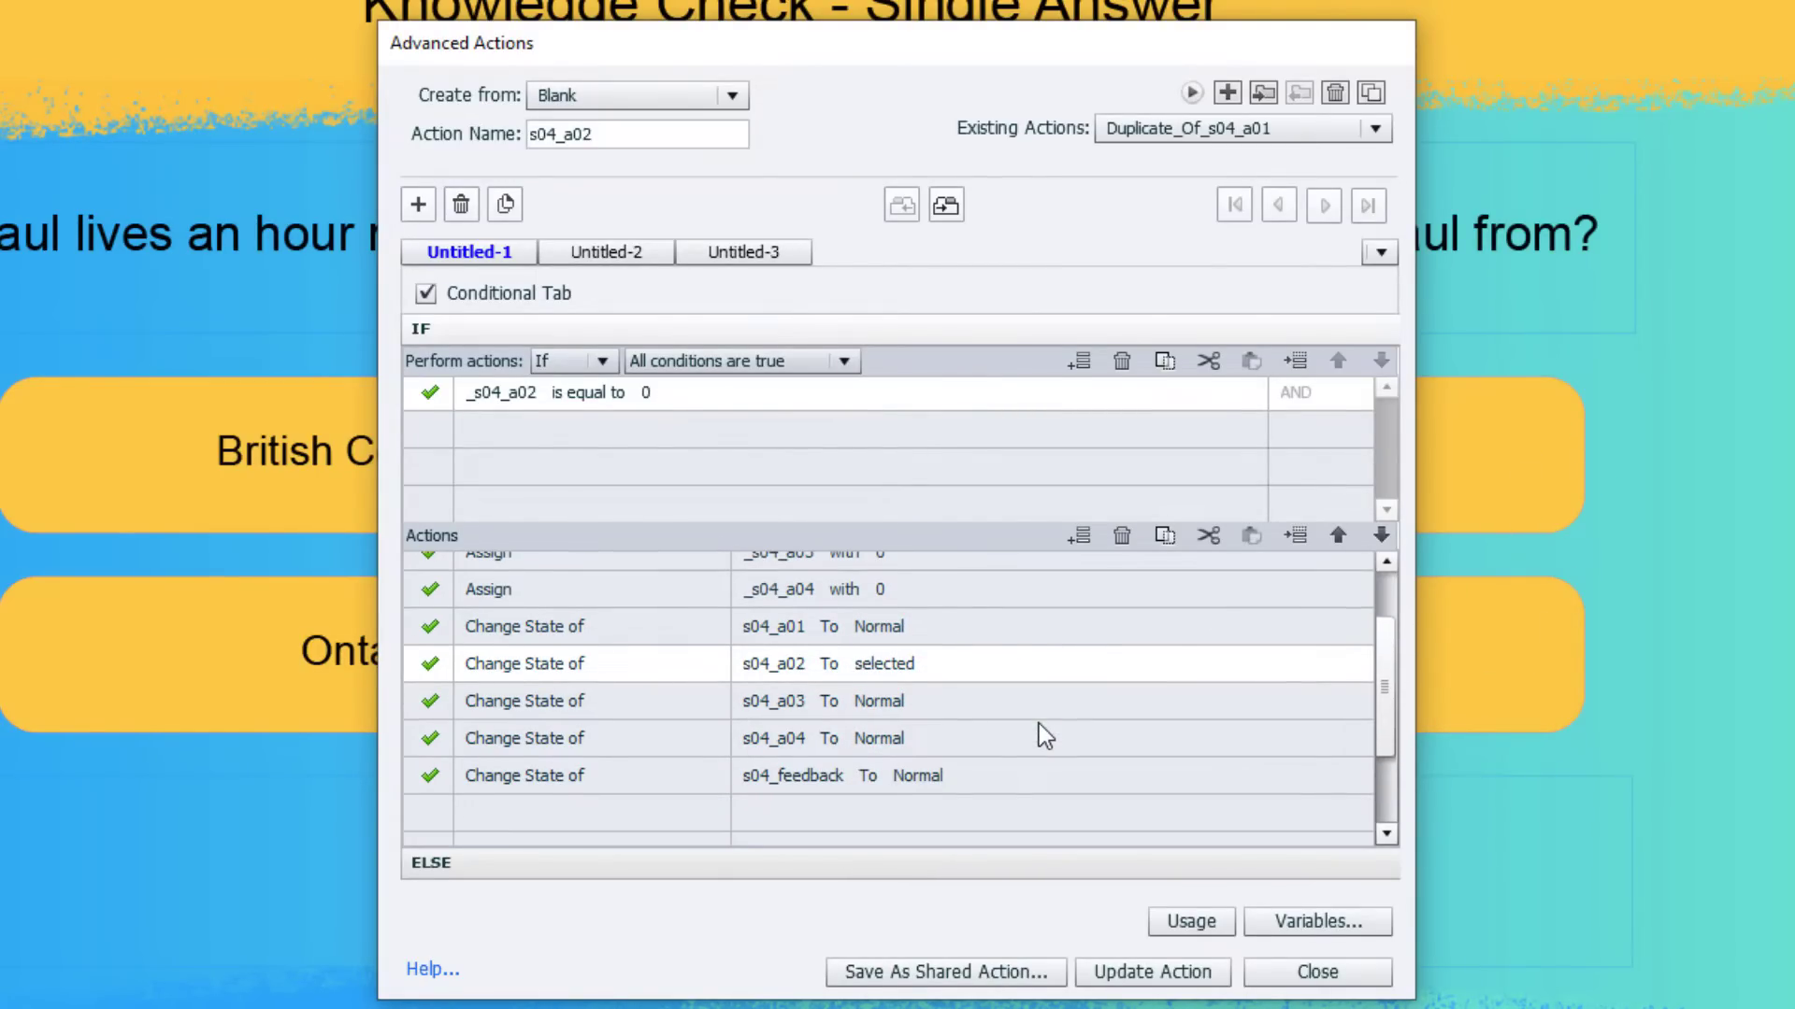
{"action": "left_click", "coordinate": [481, 872]}
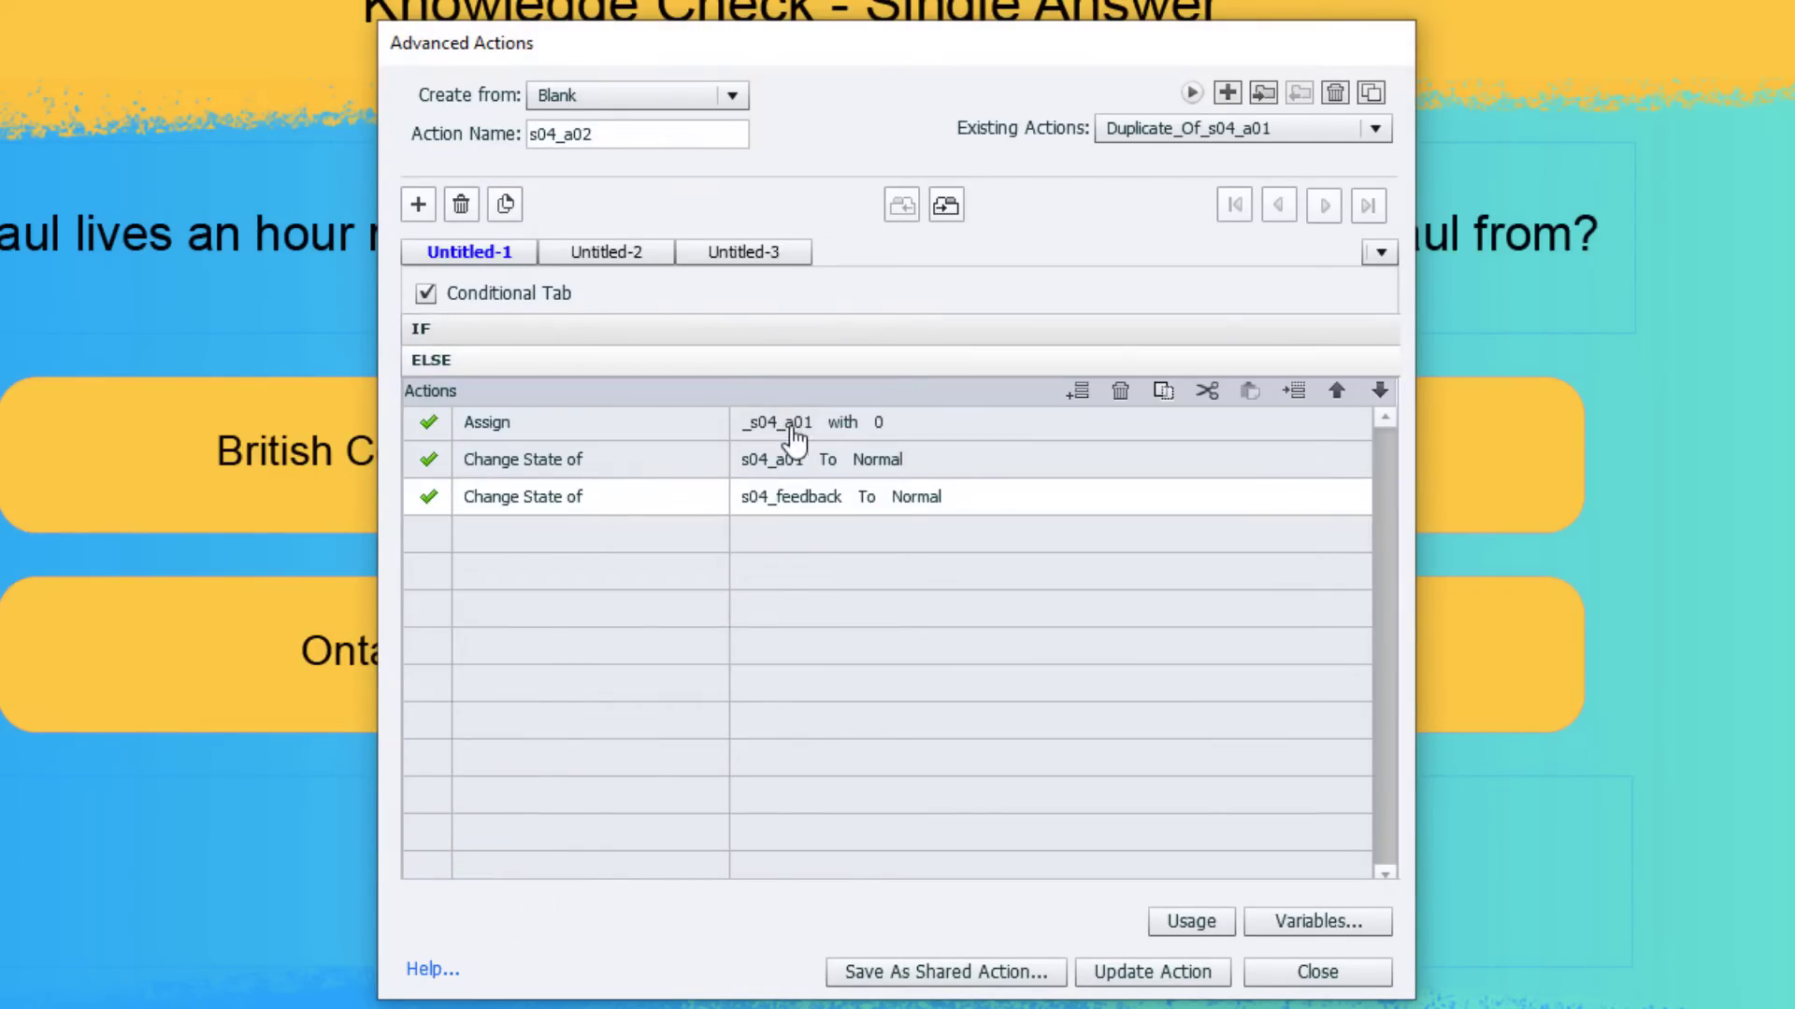
{"action": "left_click", "coordinate": [792, 428]}
{"action": "left_click", "coordinate": [791, 422]}
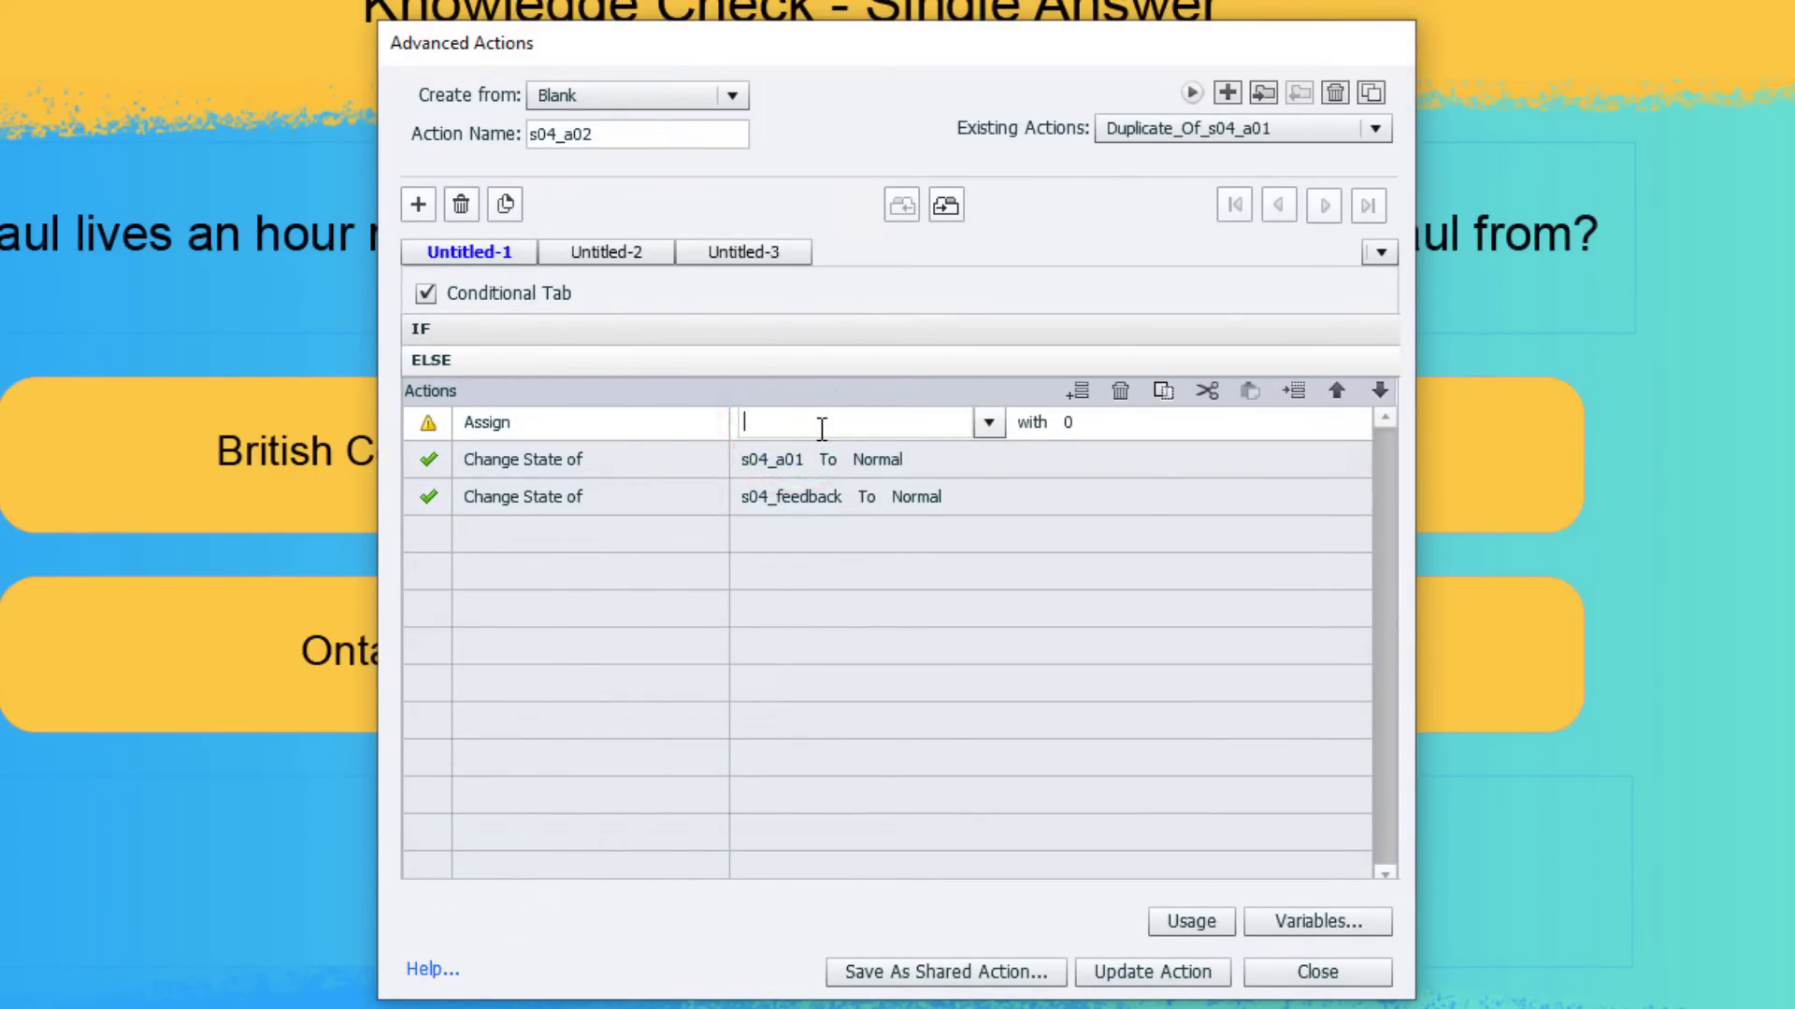
{"action": "type", "text": "a02"}
{"action": "key", "text": "Down"}
{"action": "key", "text": "Return"}
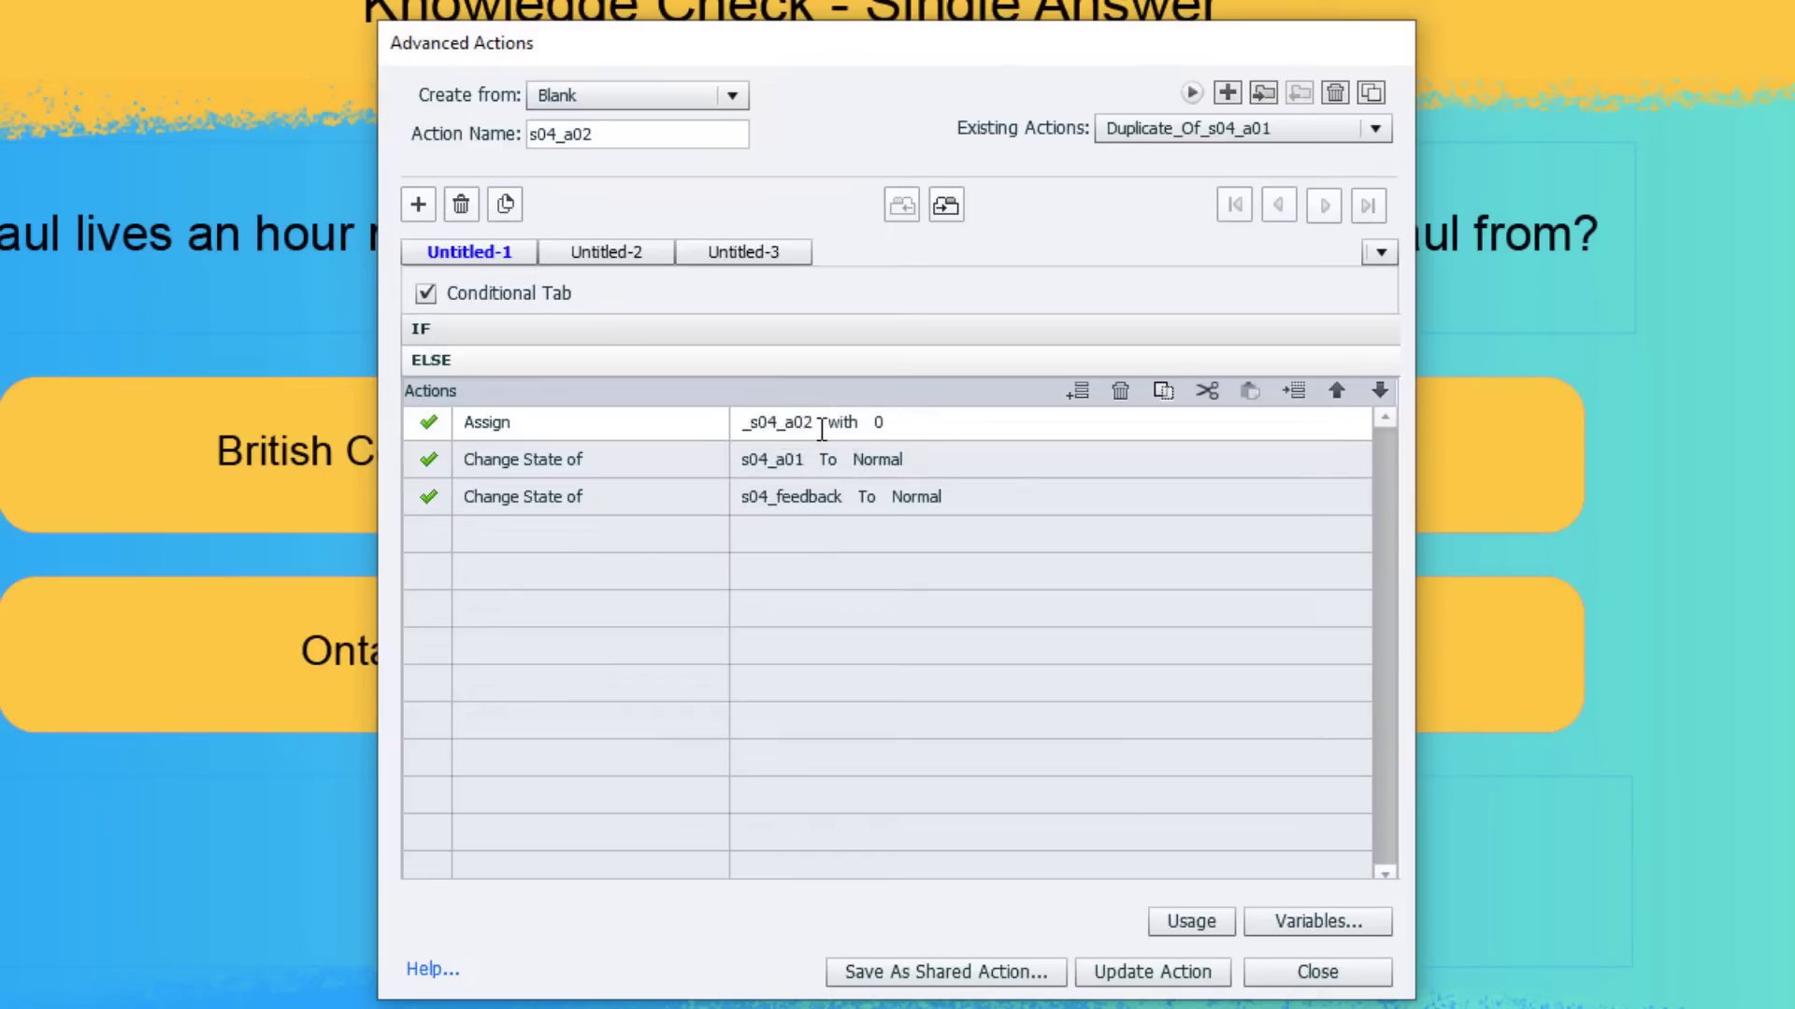
Make the ELSE branch's first state change set s04_a02 to Normal, and save the updated action.
{"action": "left_click", "coordinate": [776, 460]}
{"action": "type", "text": "a02"}
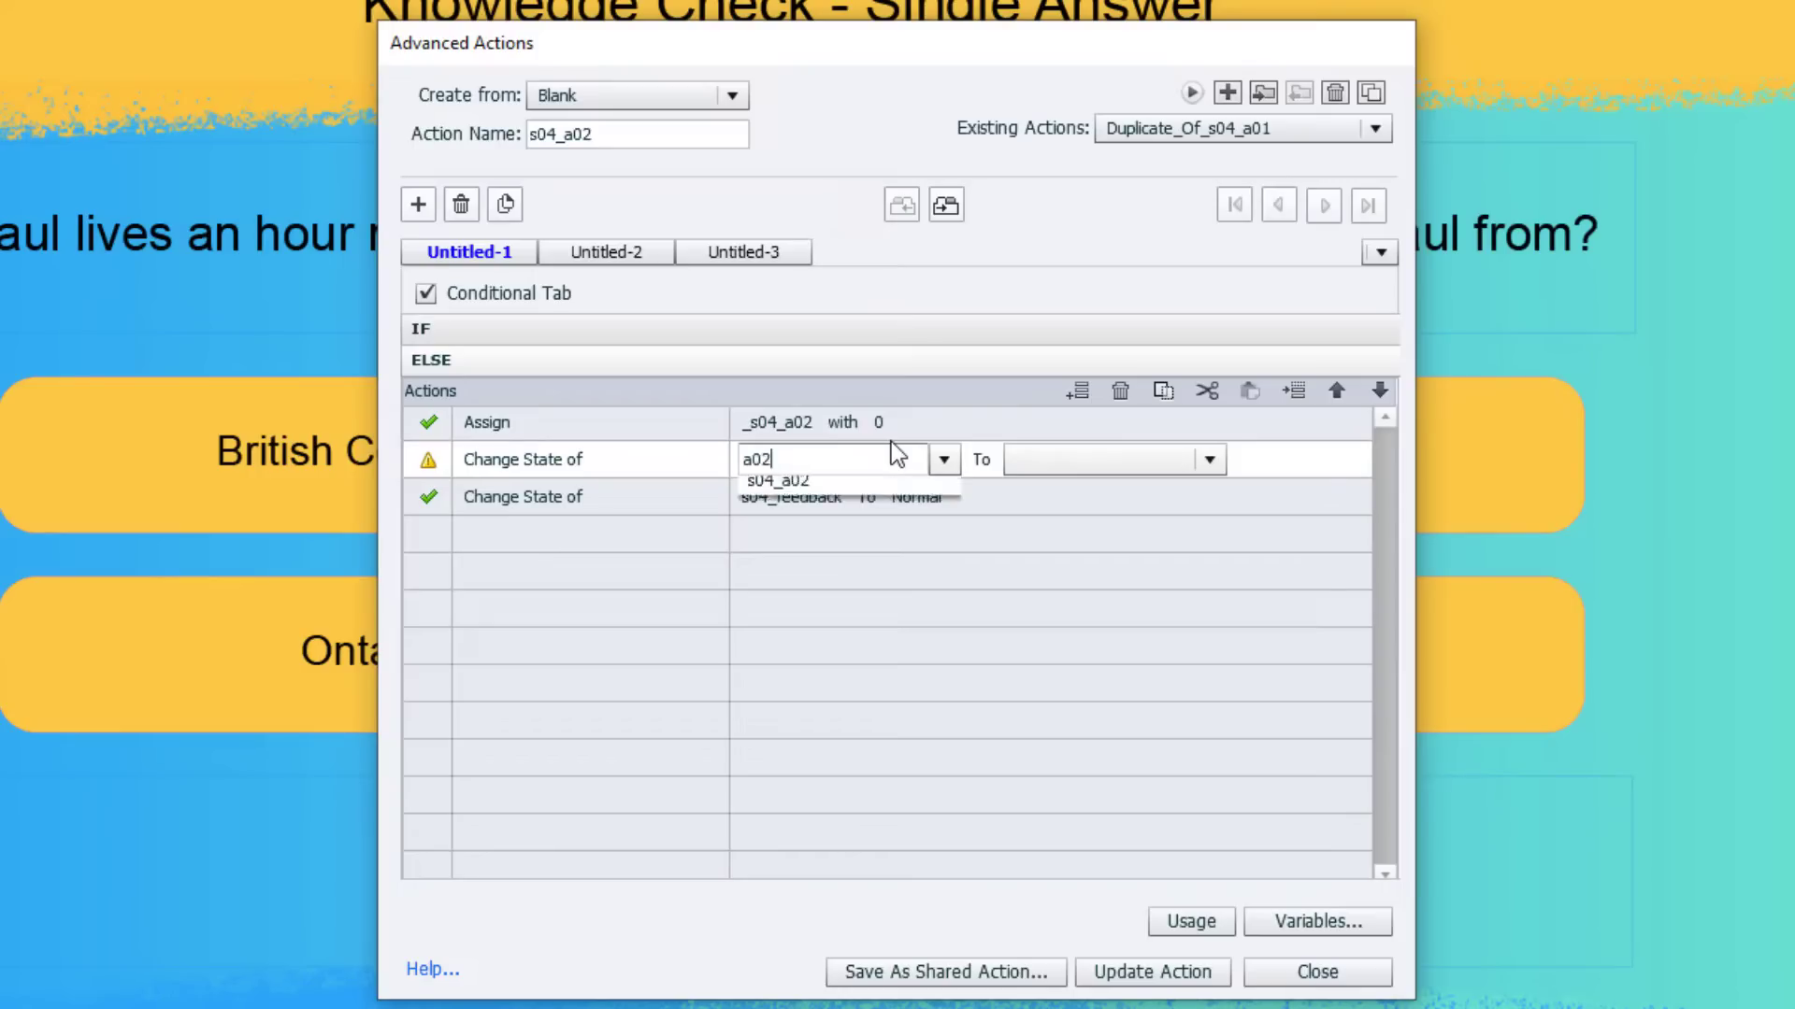
{"action": "key", "text": "Down"}
{"action": "key", "text": "Return"}
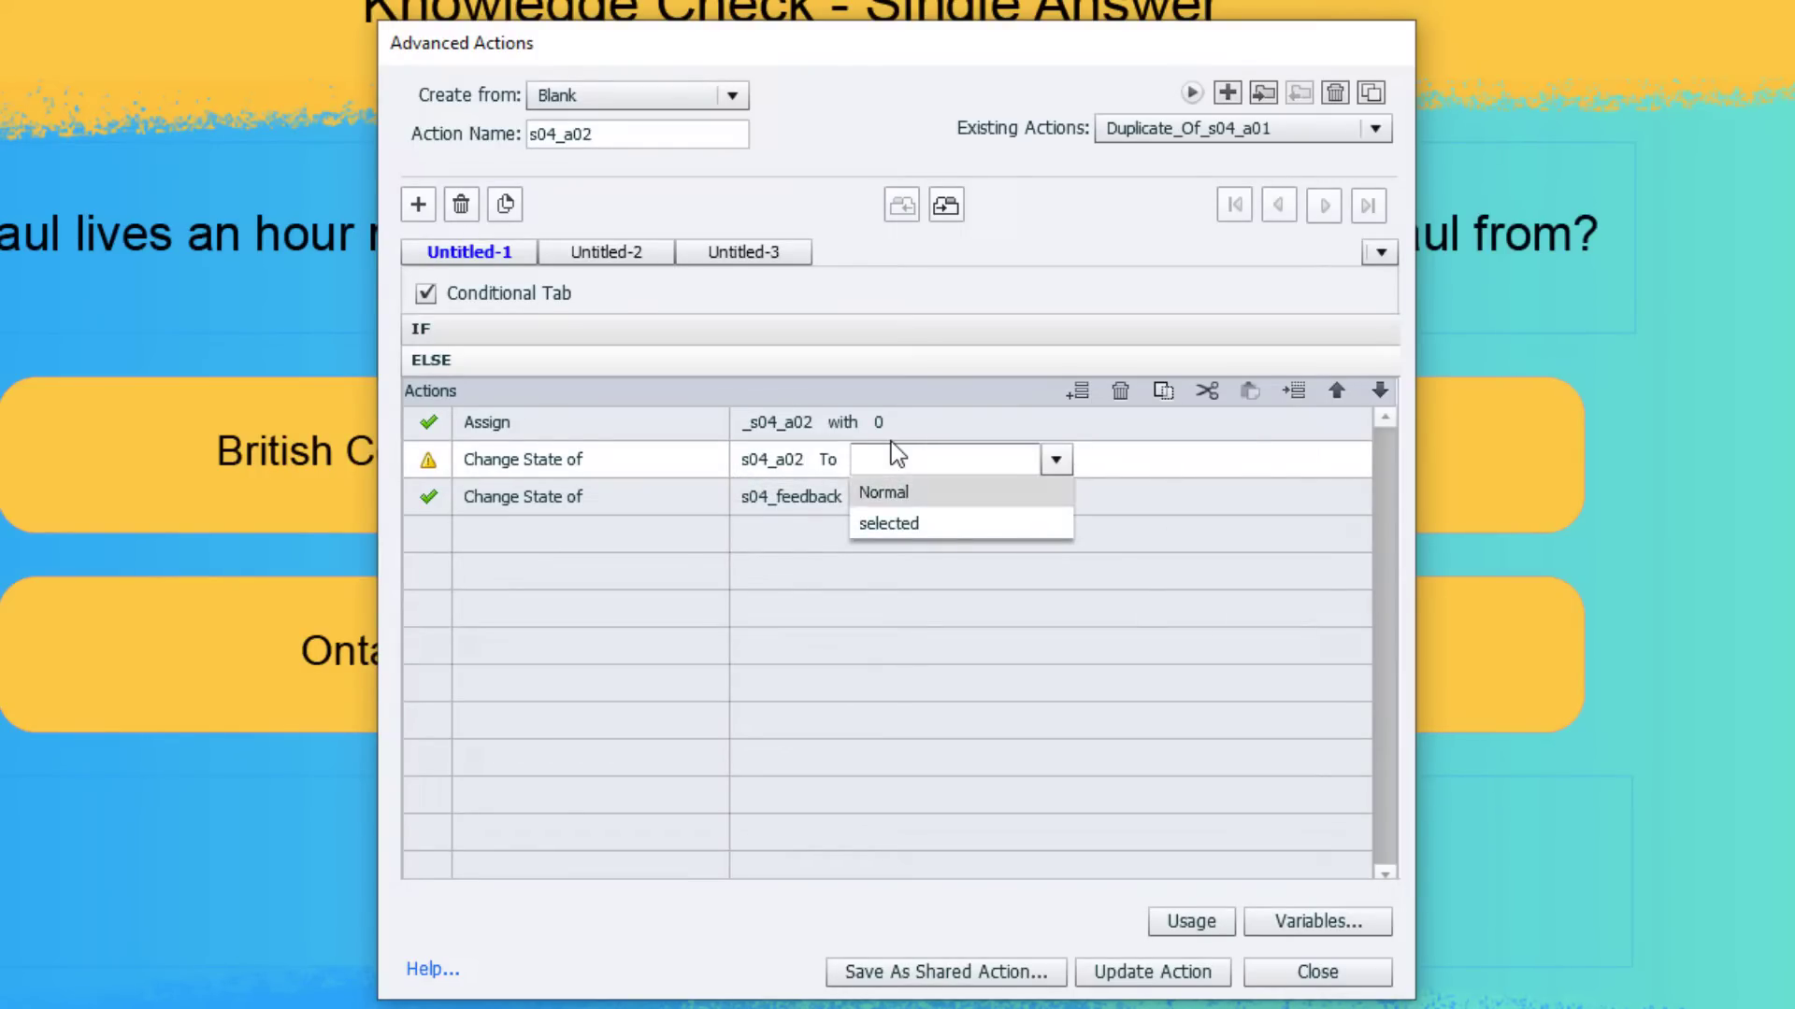
{"action": "key", "text": "Return"}
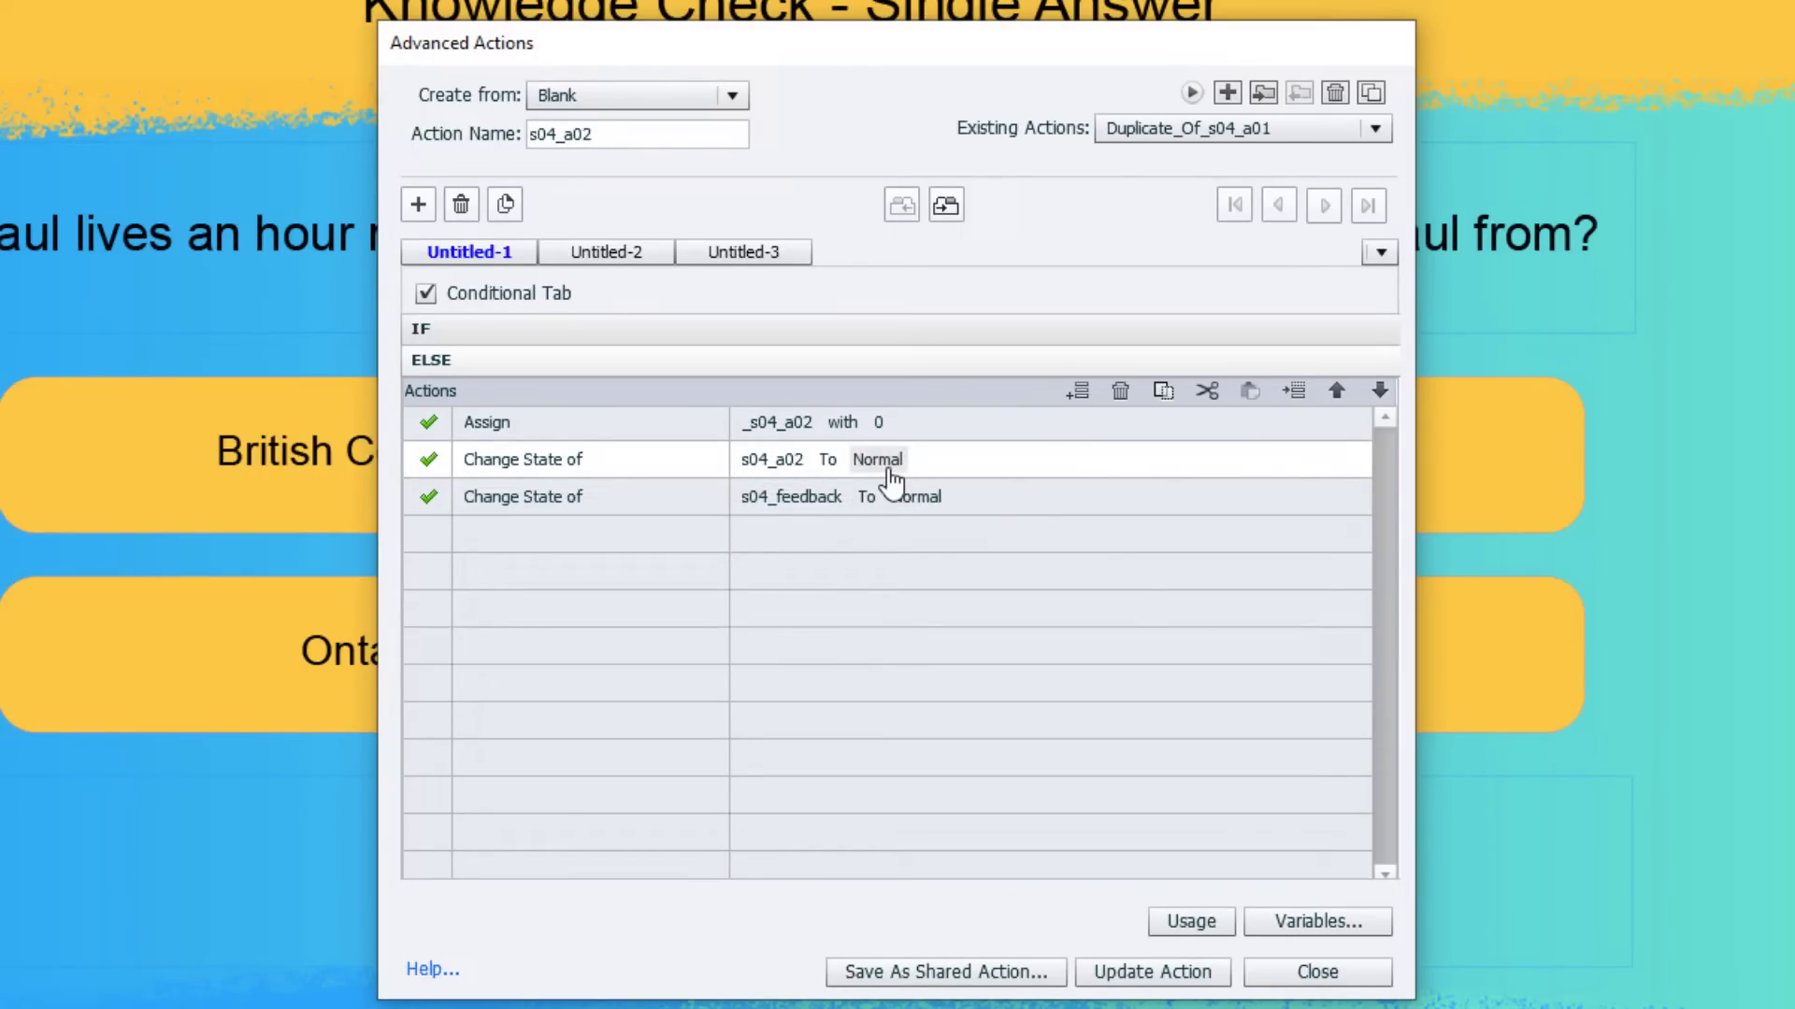
{"action": "left_click", "coordinate": [1156, 975]}
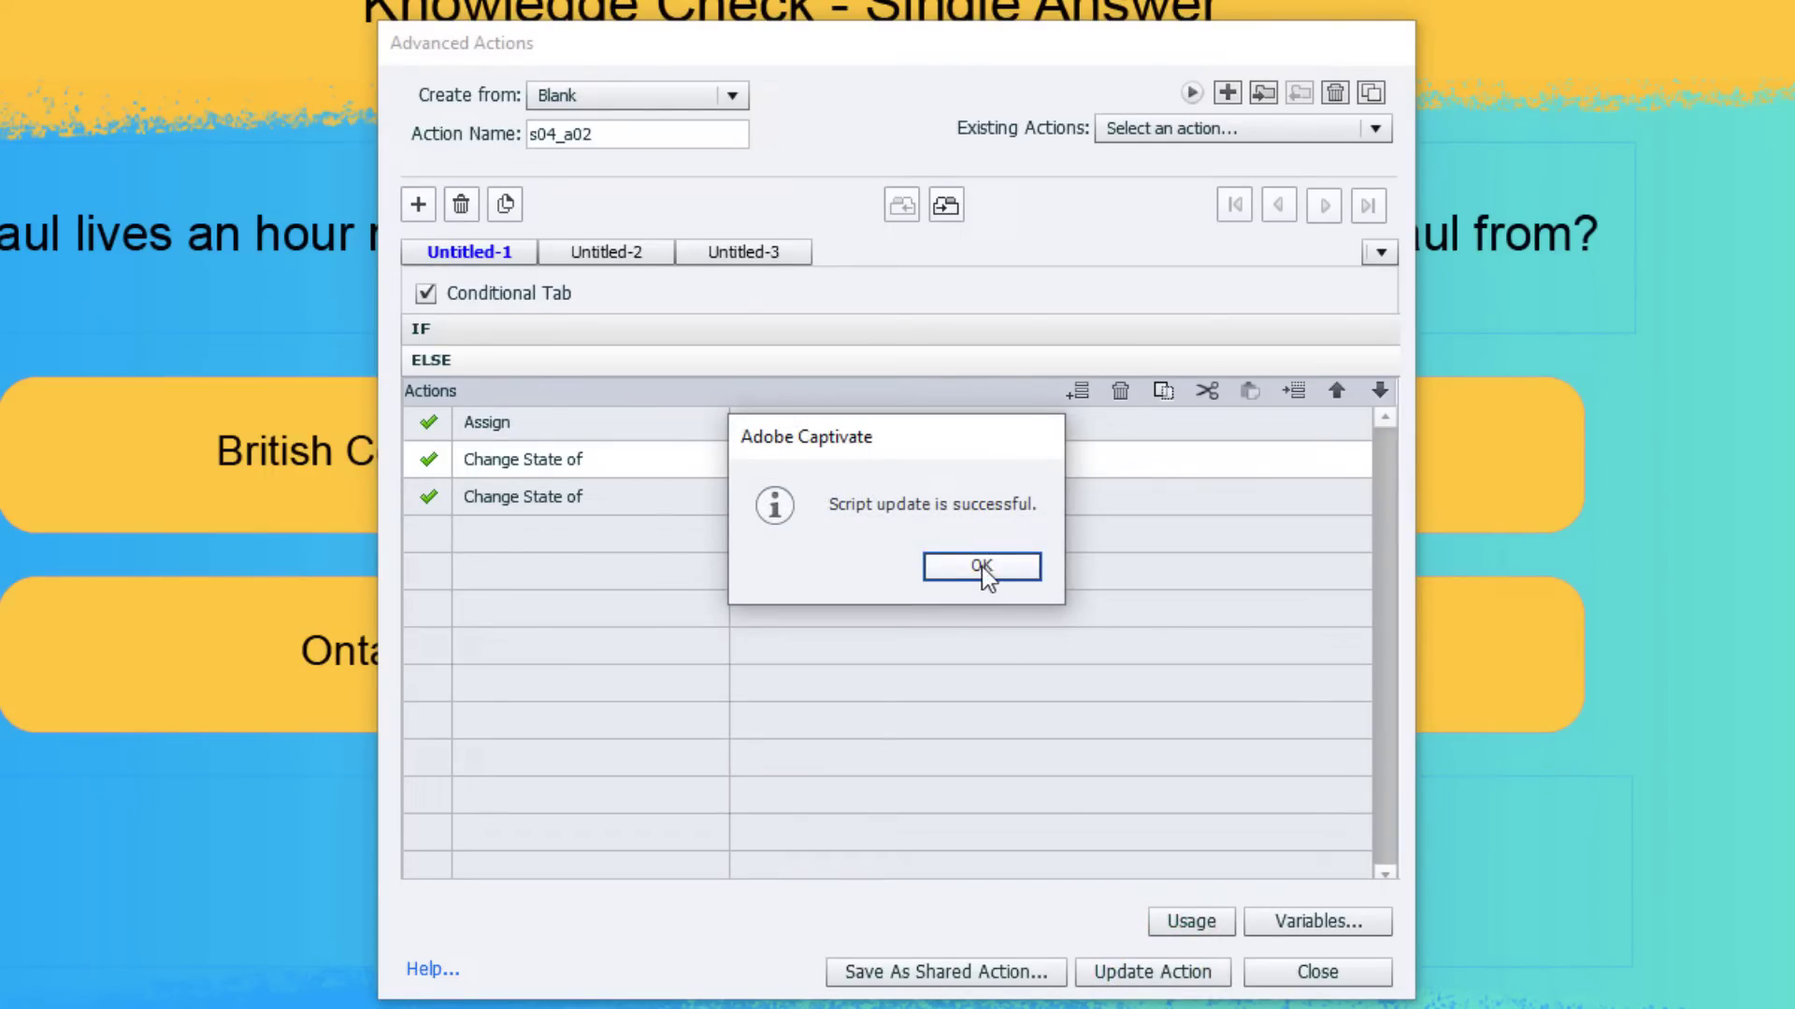
{"action": "left_click", "coordinate": [982, 568]}
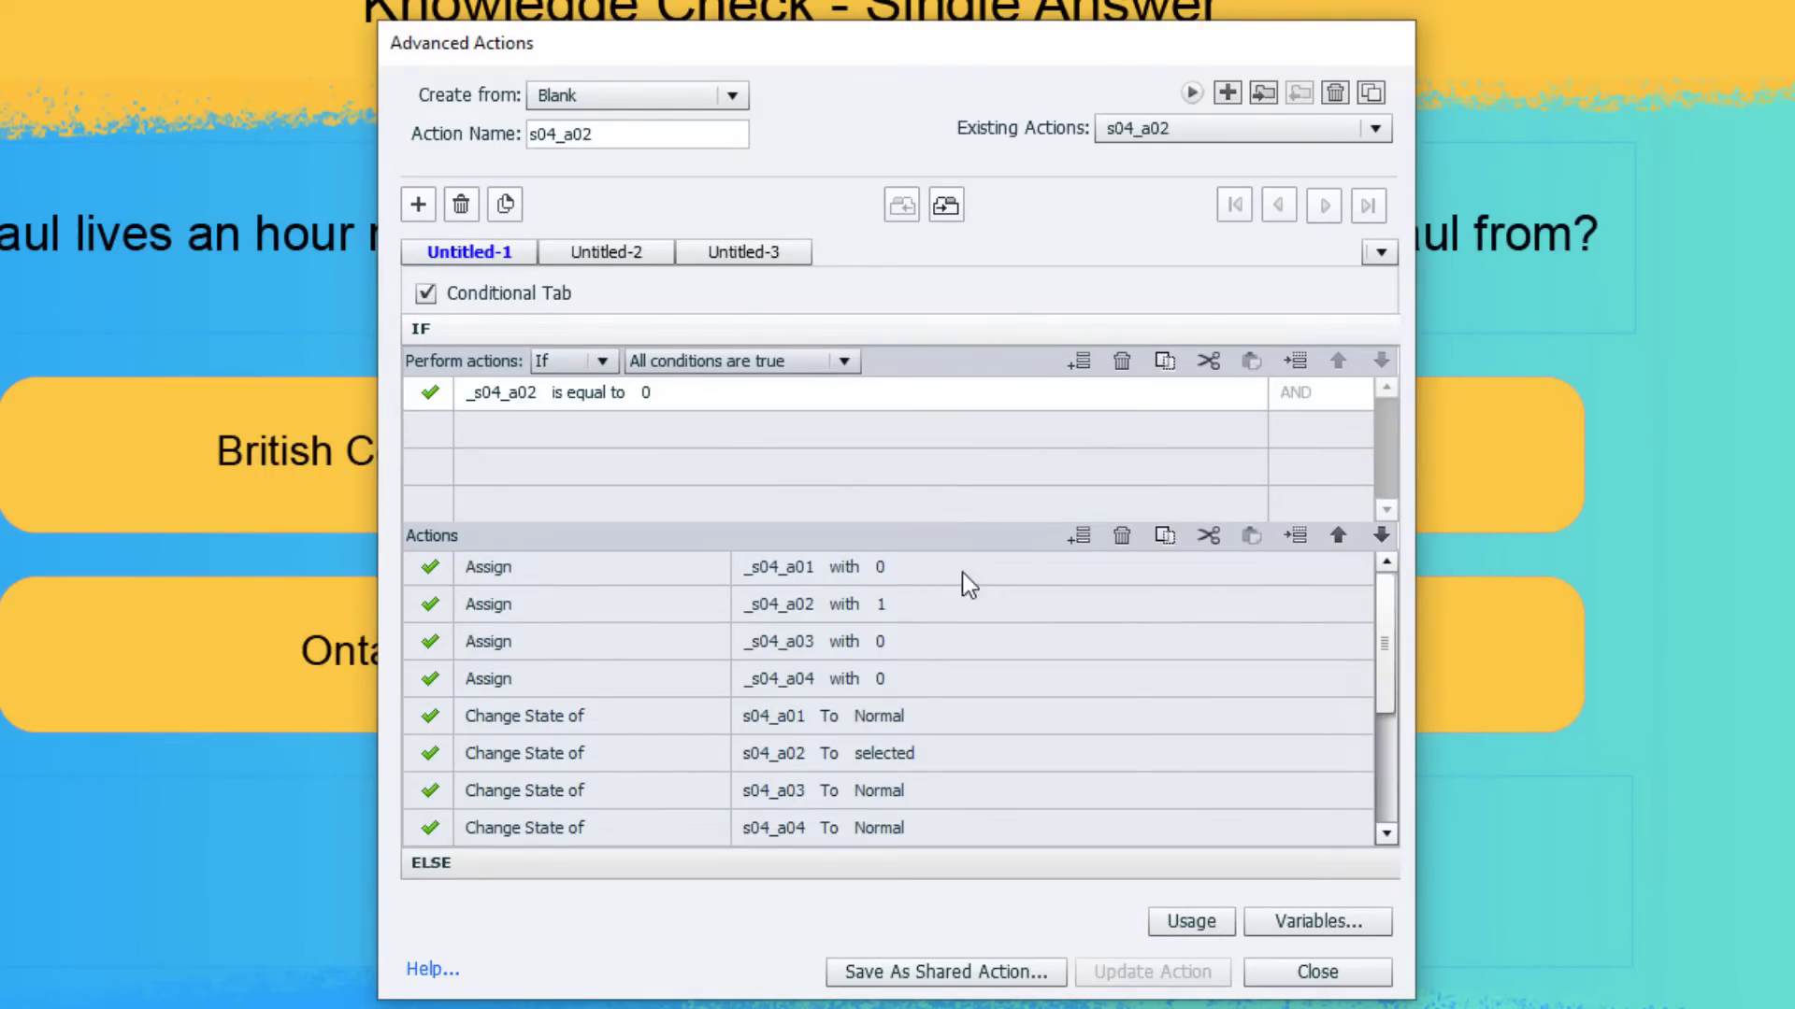
Duplicate the s04_a02 action and name the copy s04_a03.
{"action": "left_click", "coordinate": [1371, 97]}
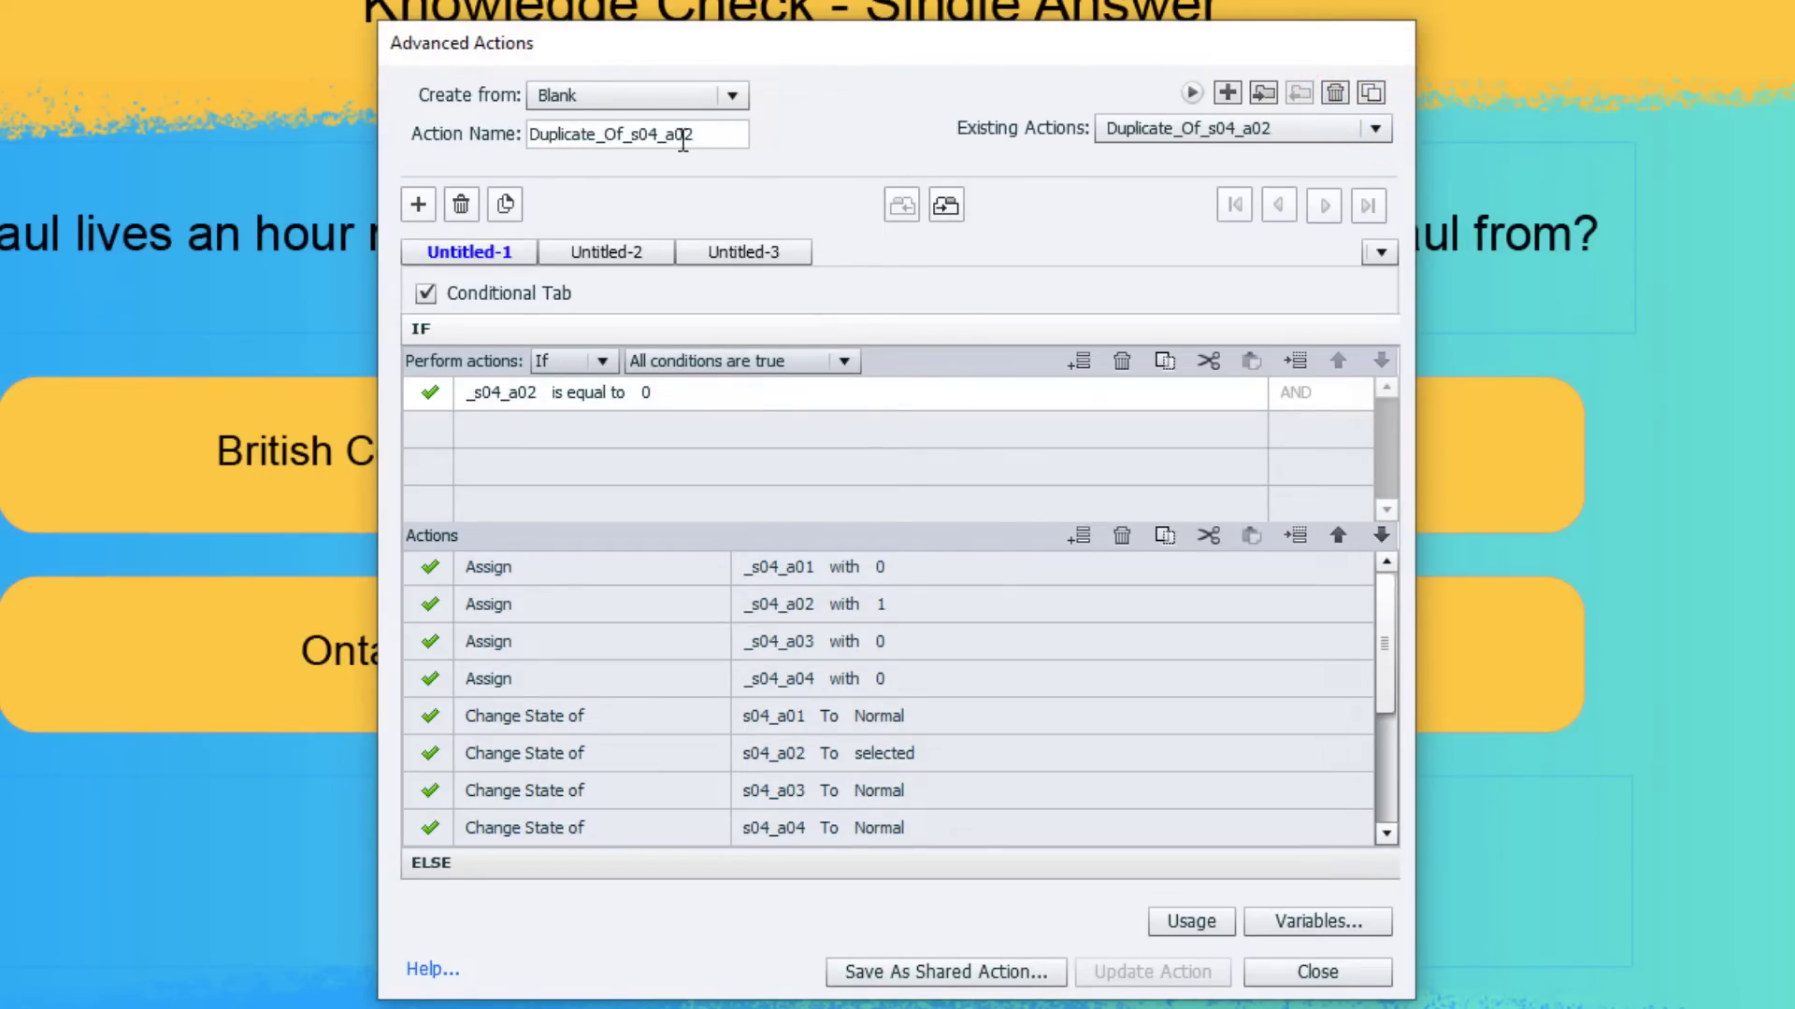
{"action": "left_click_drag", "start_coordinate": [686, 134], "coordinate": [721, 132]}
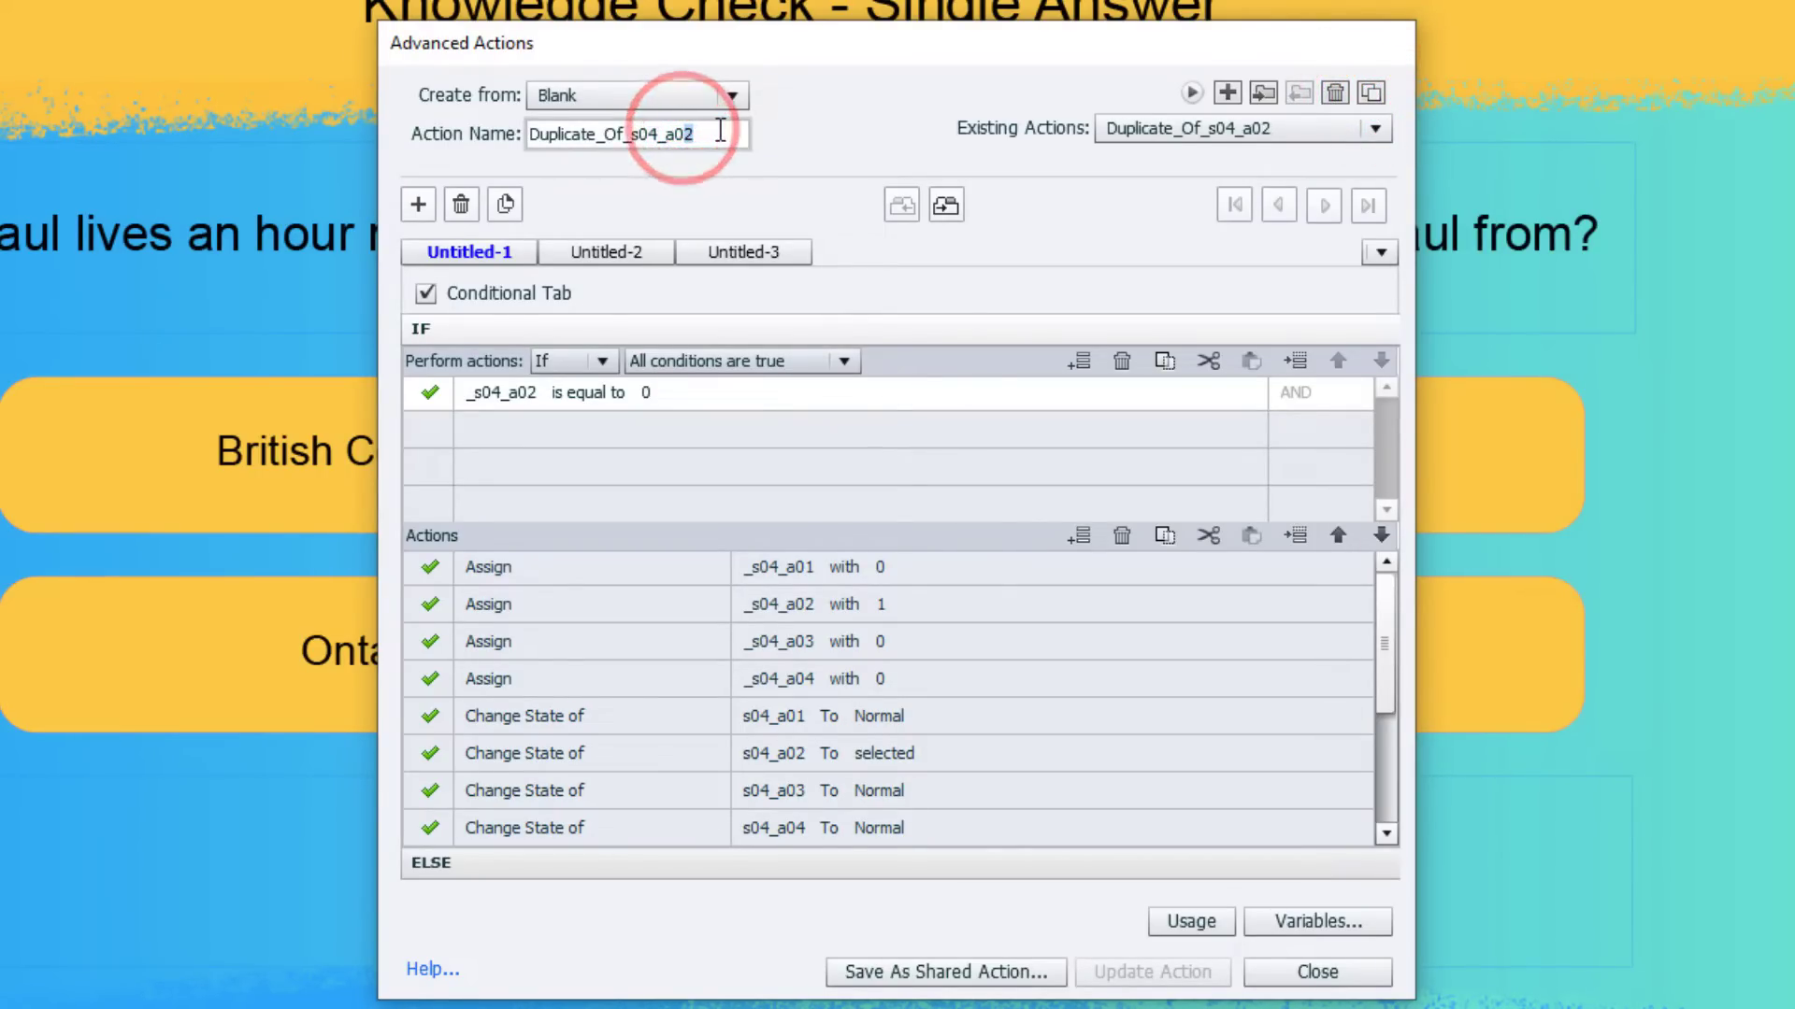
{"action": "type", "text": "3"}
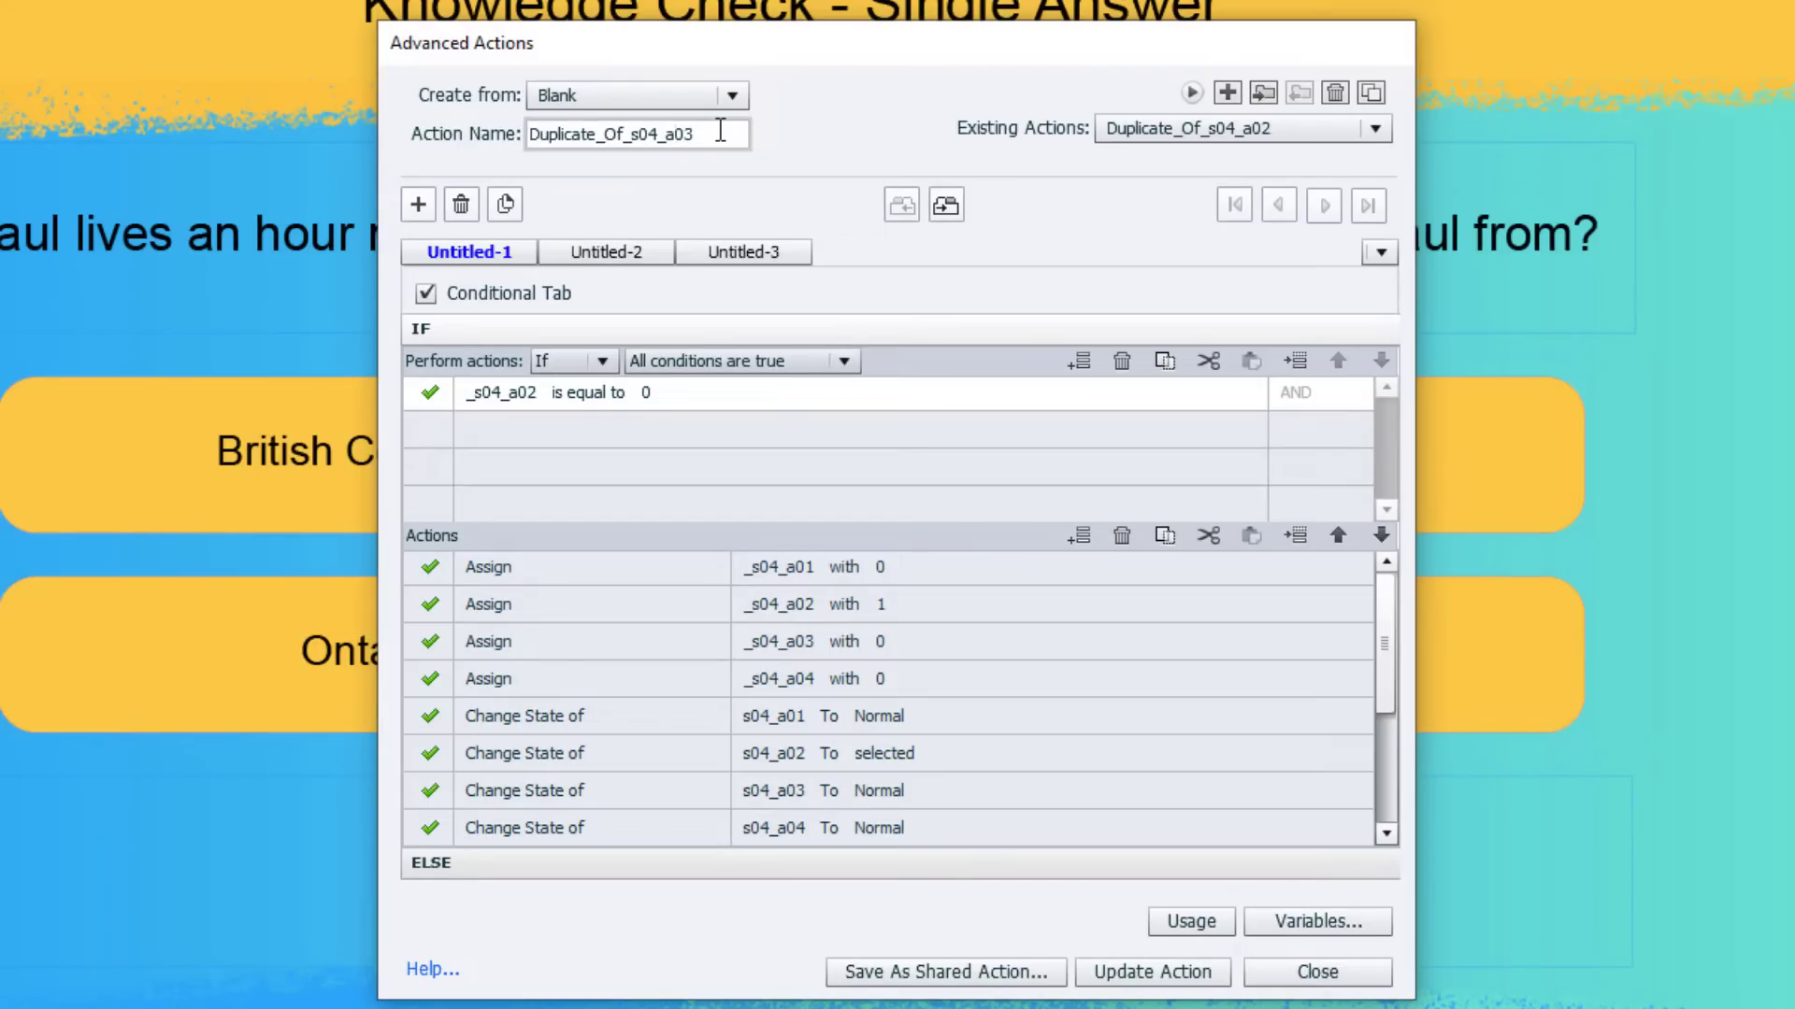
{"action": "key", "text": "BackSpace"}
{"action": "key", "text": "BackSpace"}
{"action": "key", "text": "BackSpace"}
{"action": "key", "text": "BackSpace"}
{"action": "key", "text": "BackSpace"}
{"action": "key", "text": "BackSpace"}
{"action": "key", "text": "BackSpace"}
{"action": "key", "text": "BackSpace"}
{"action": "key", "text": "BackSpace"}
{"action": "key", "text": "BackSpace"}
{"action": "key", "text": "BackSpace"}
{"action": "key", "text": "BackSpace"}
{"action": "key", "text": "BackSpace"}
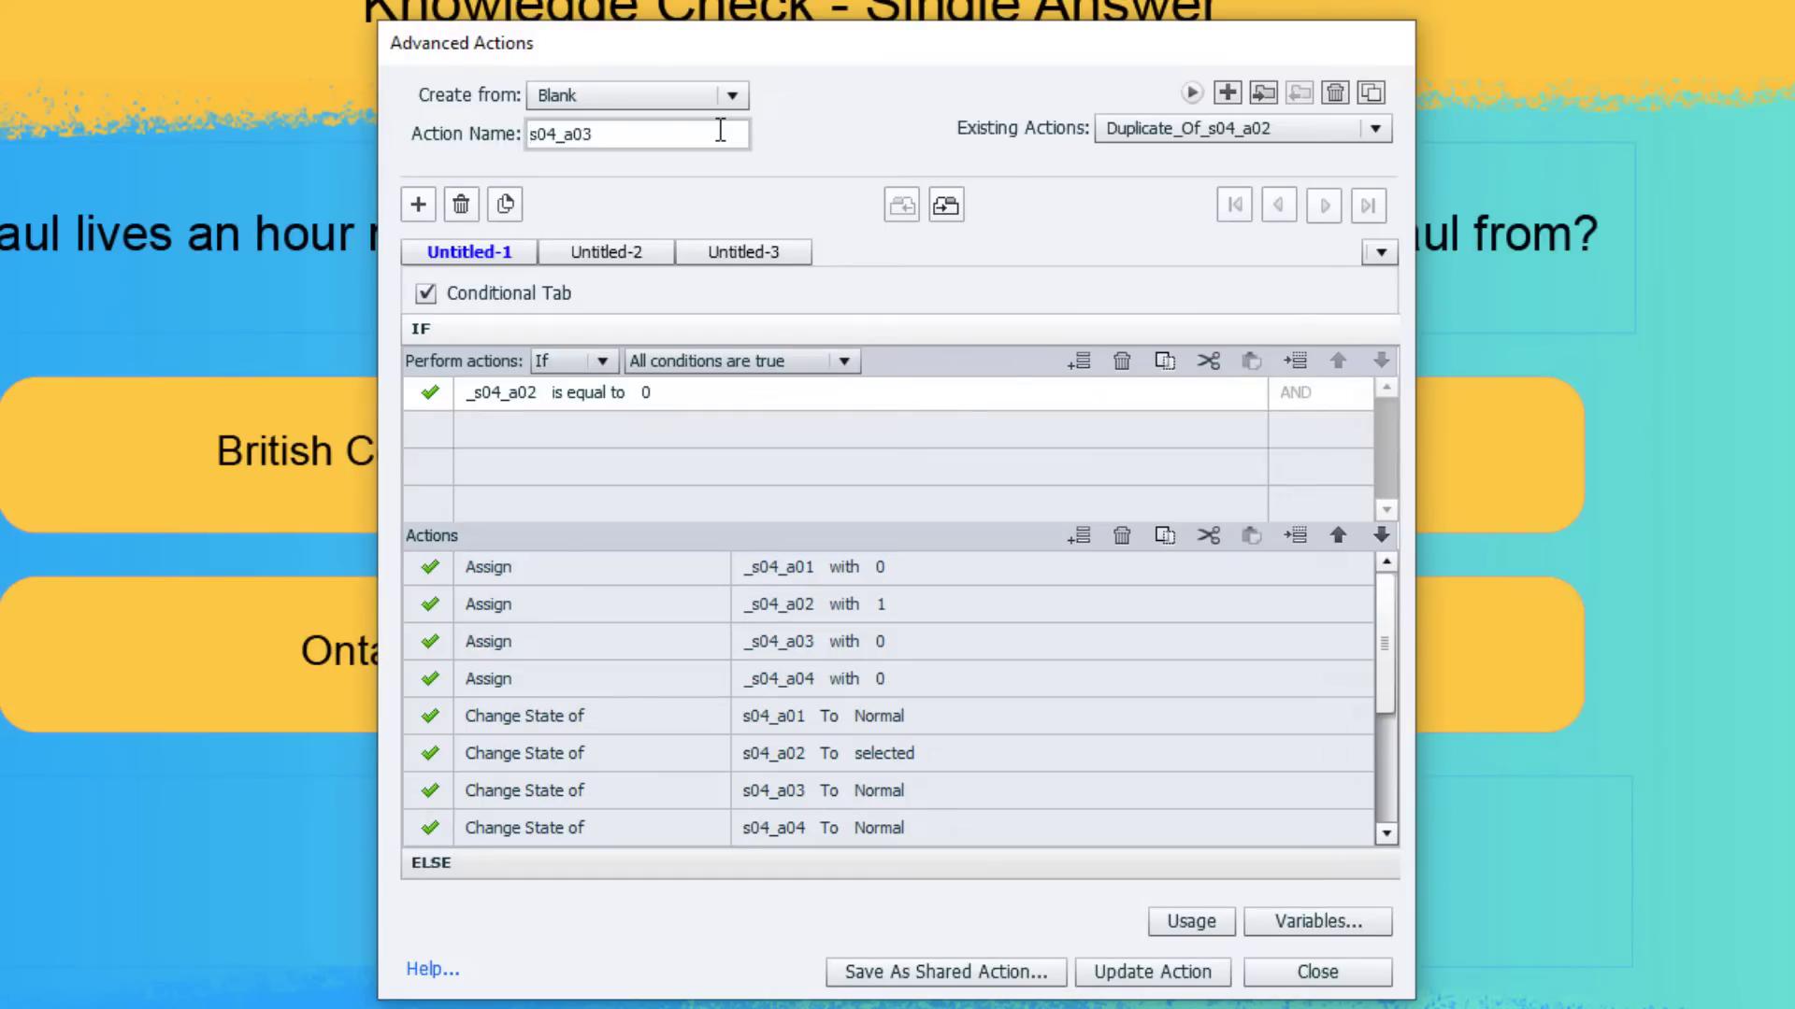
Change the variable tested in the IF condition of s04_a03 to _s04_a03.
{"action": "left_click", "coordinate": [484, 391]}
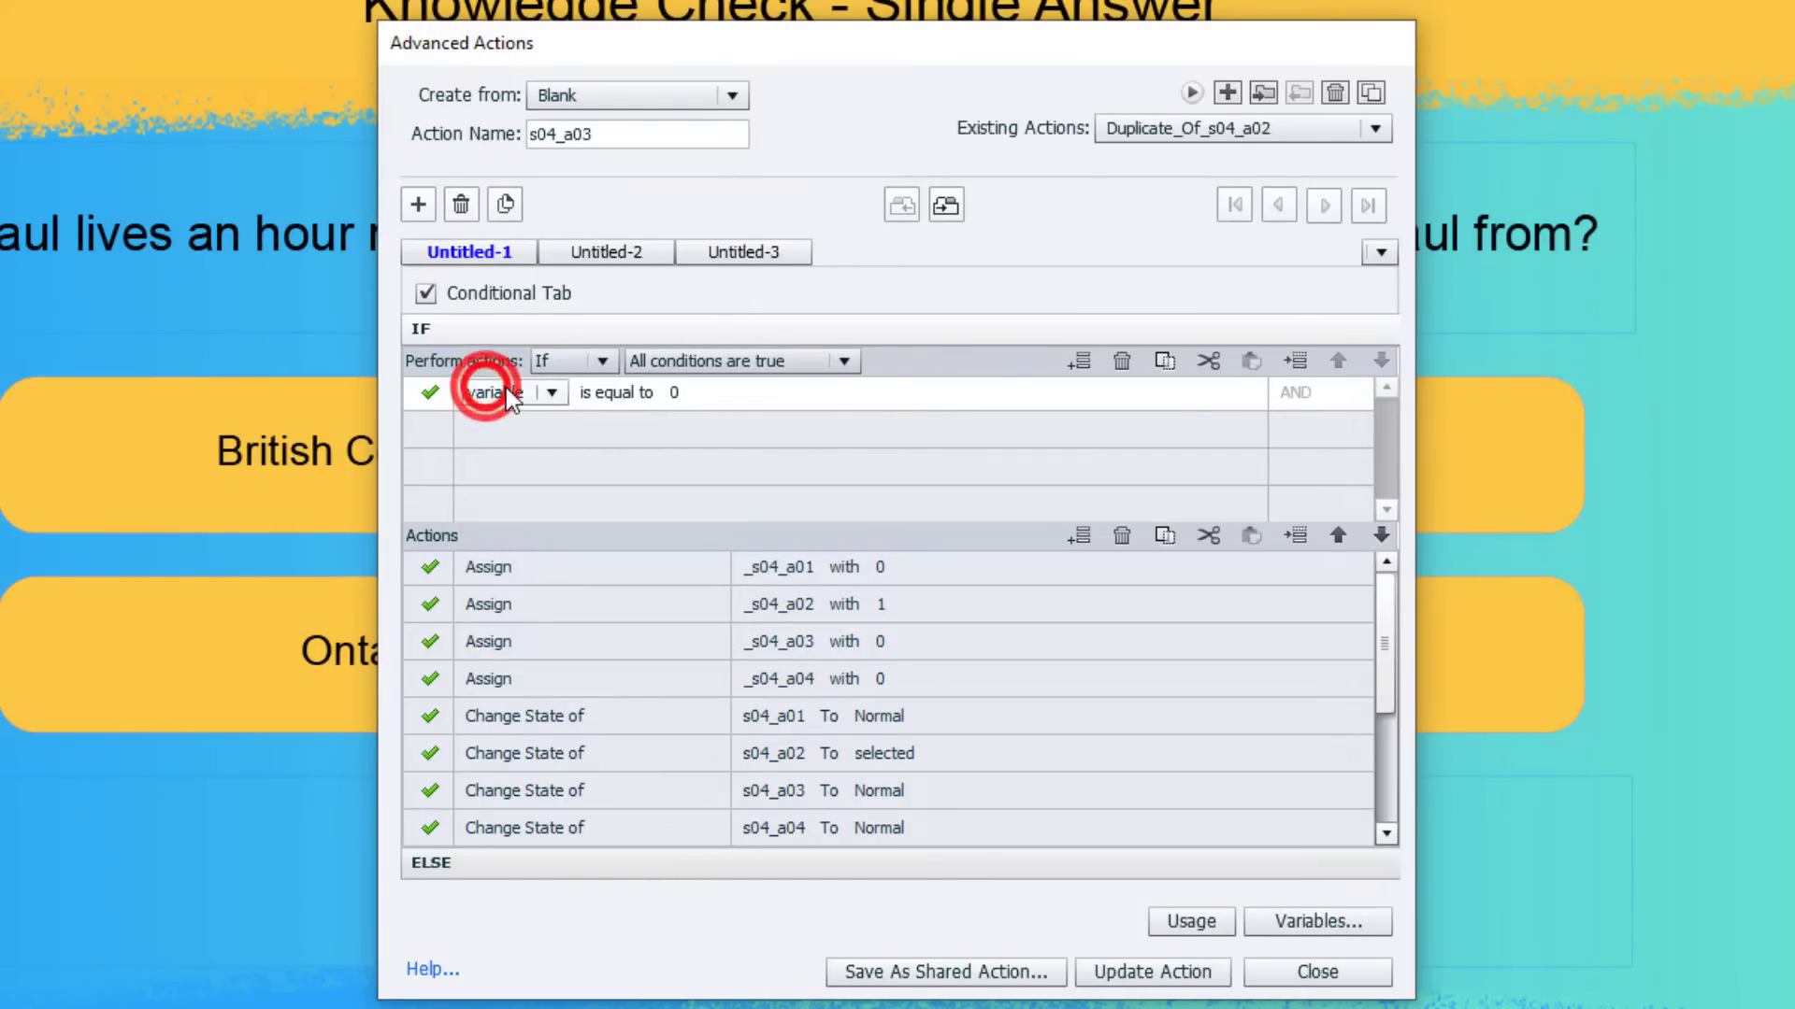
{"action": "left_click", "coordinate": [505, 393]}
{"action": "left_click", "coordinate": [509, 403]}
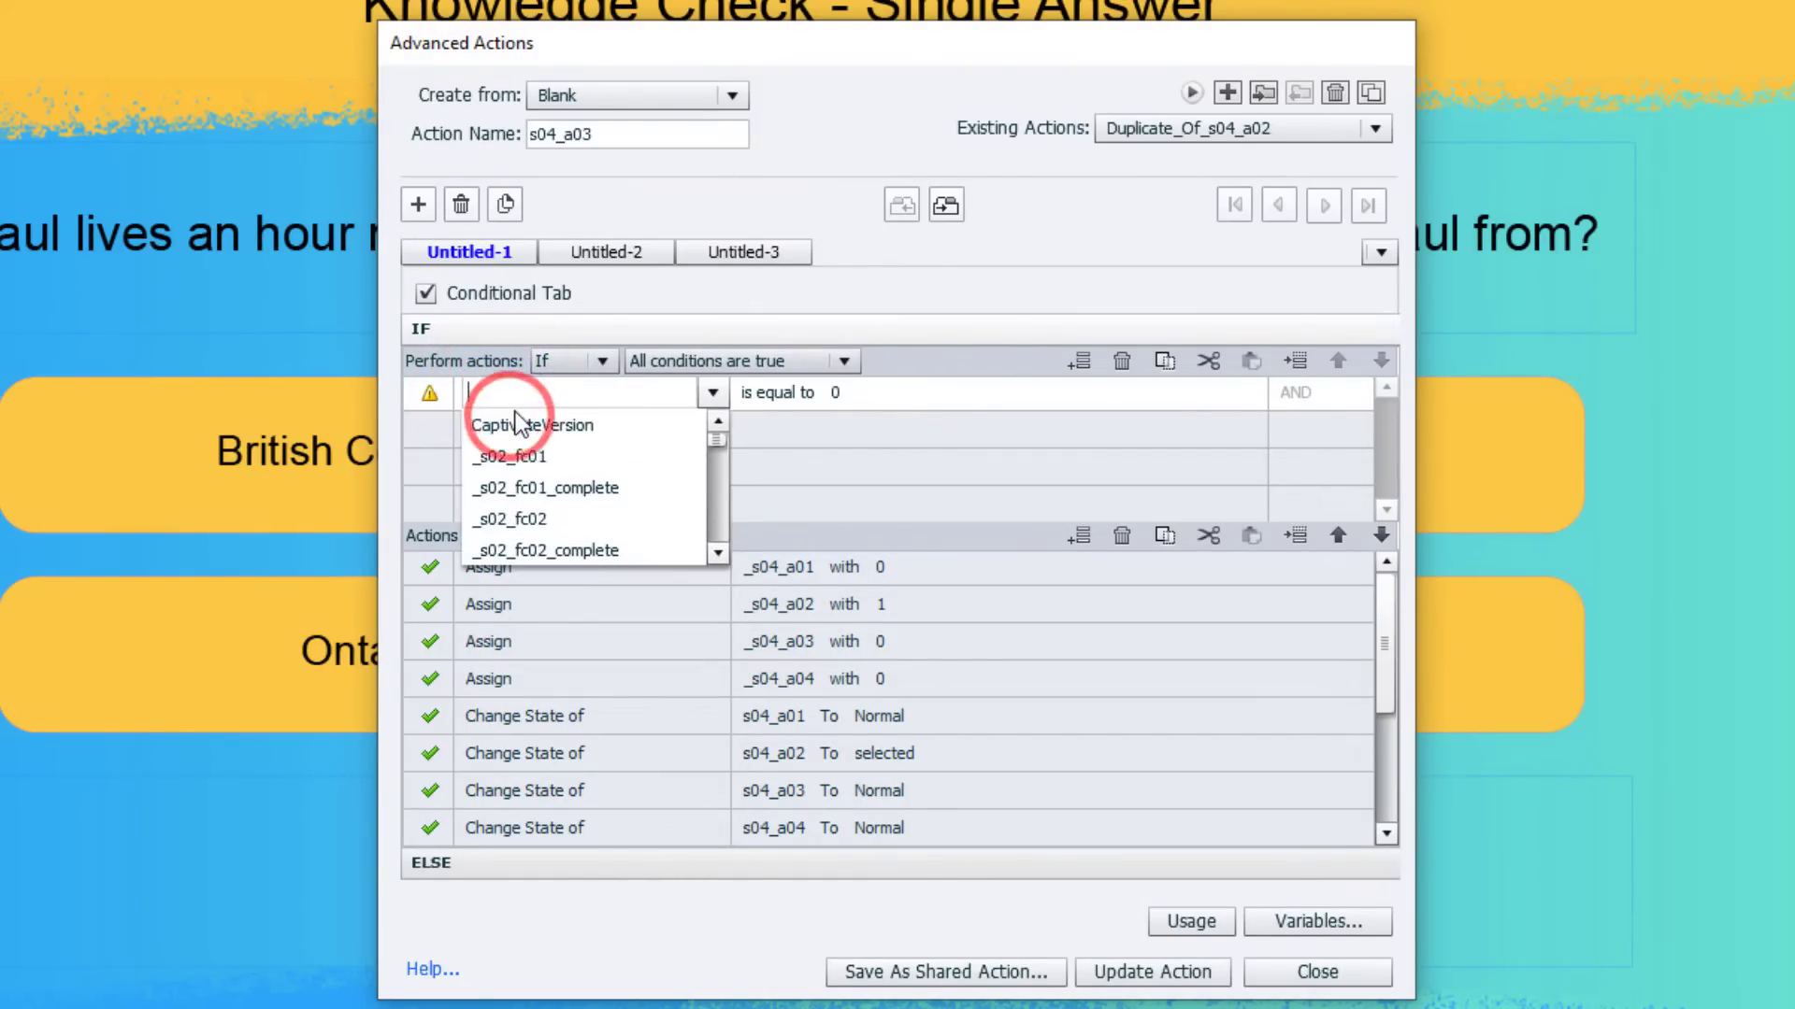
{"action": "type", "text": "a03"}
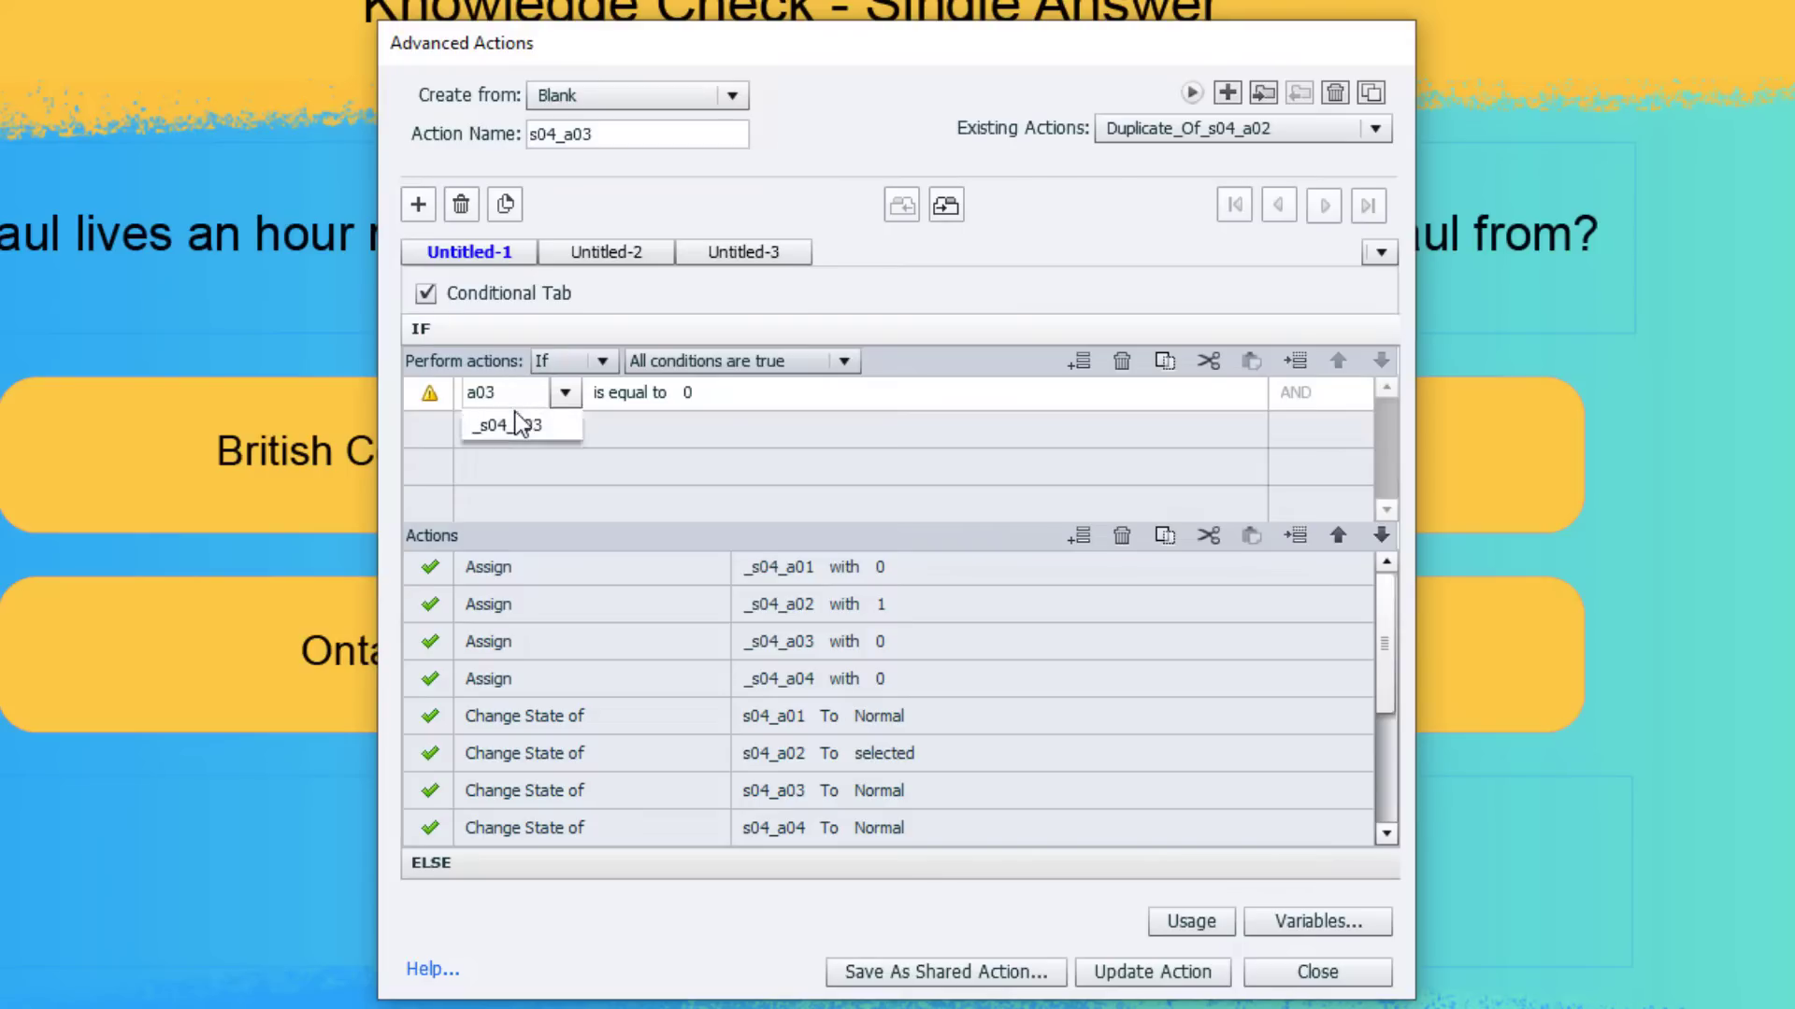
{"action": "left_click", "coordinate": [521, 417]}
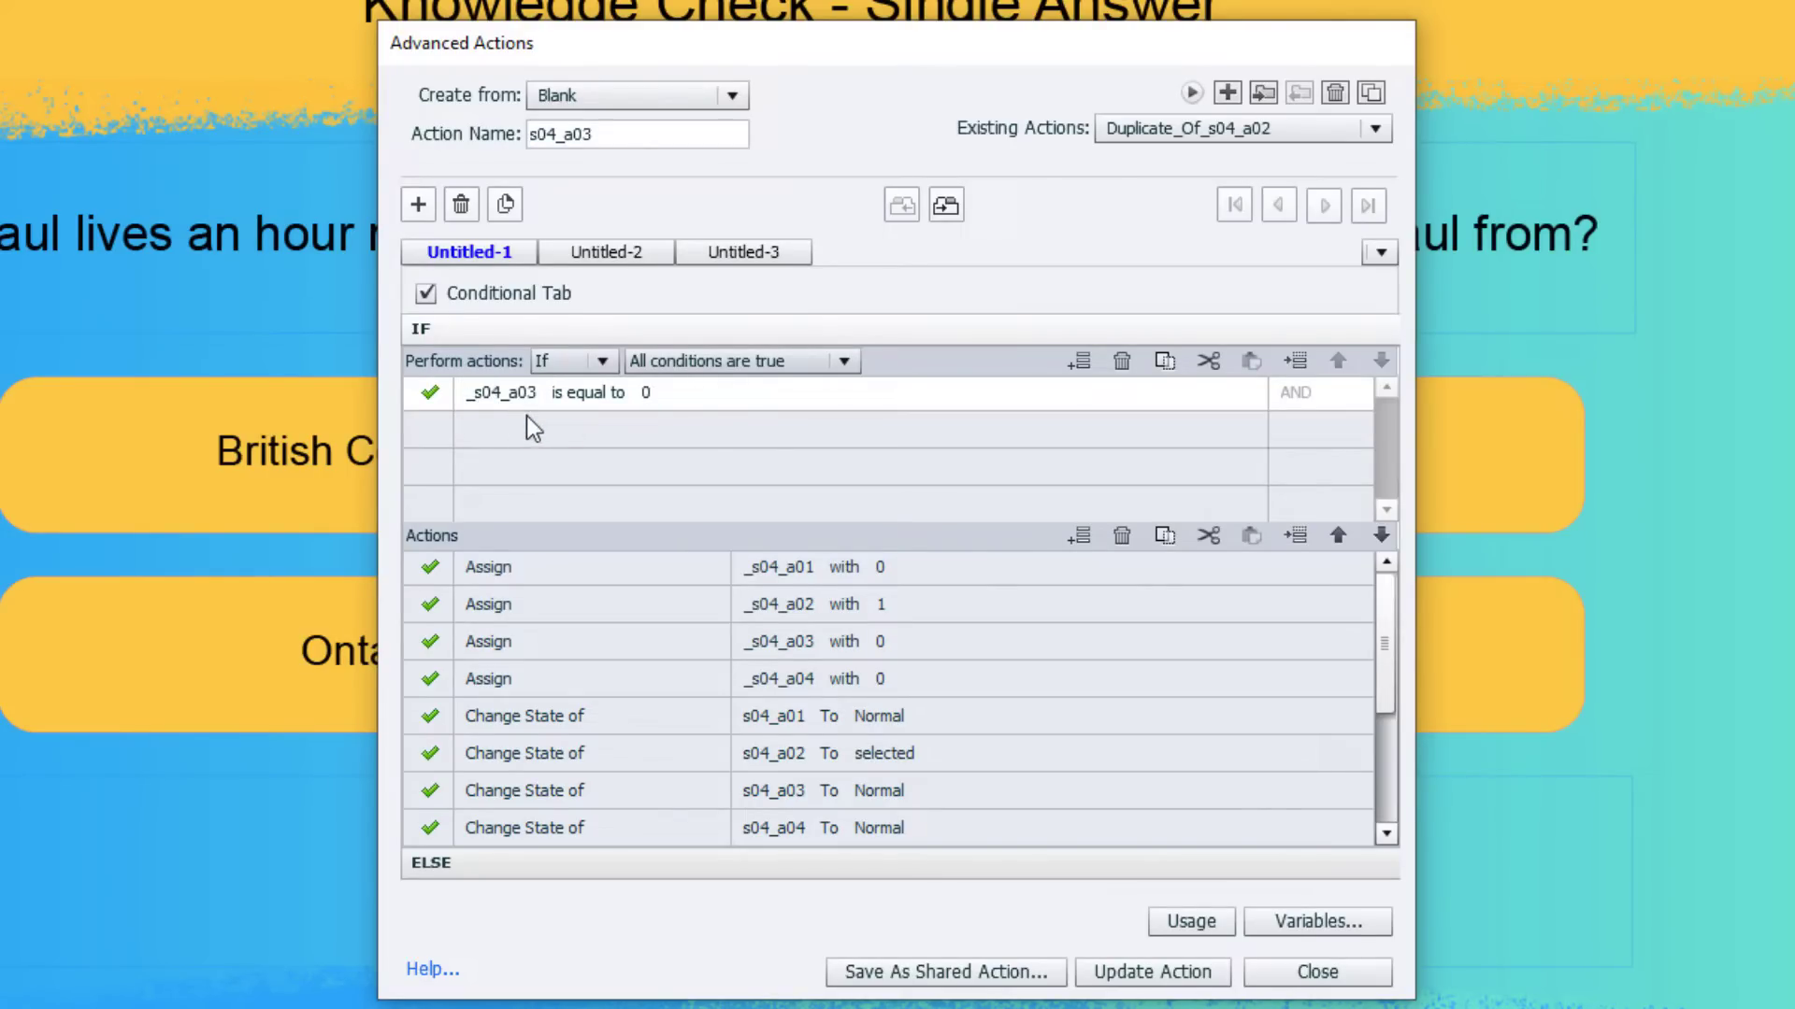
Set the Assign action for _s04_a02 in the IF branch of s04_a03 to the literal value 0.
{"action": "left_click", "coordinate": [888, 607]}
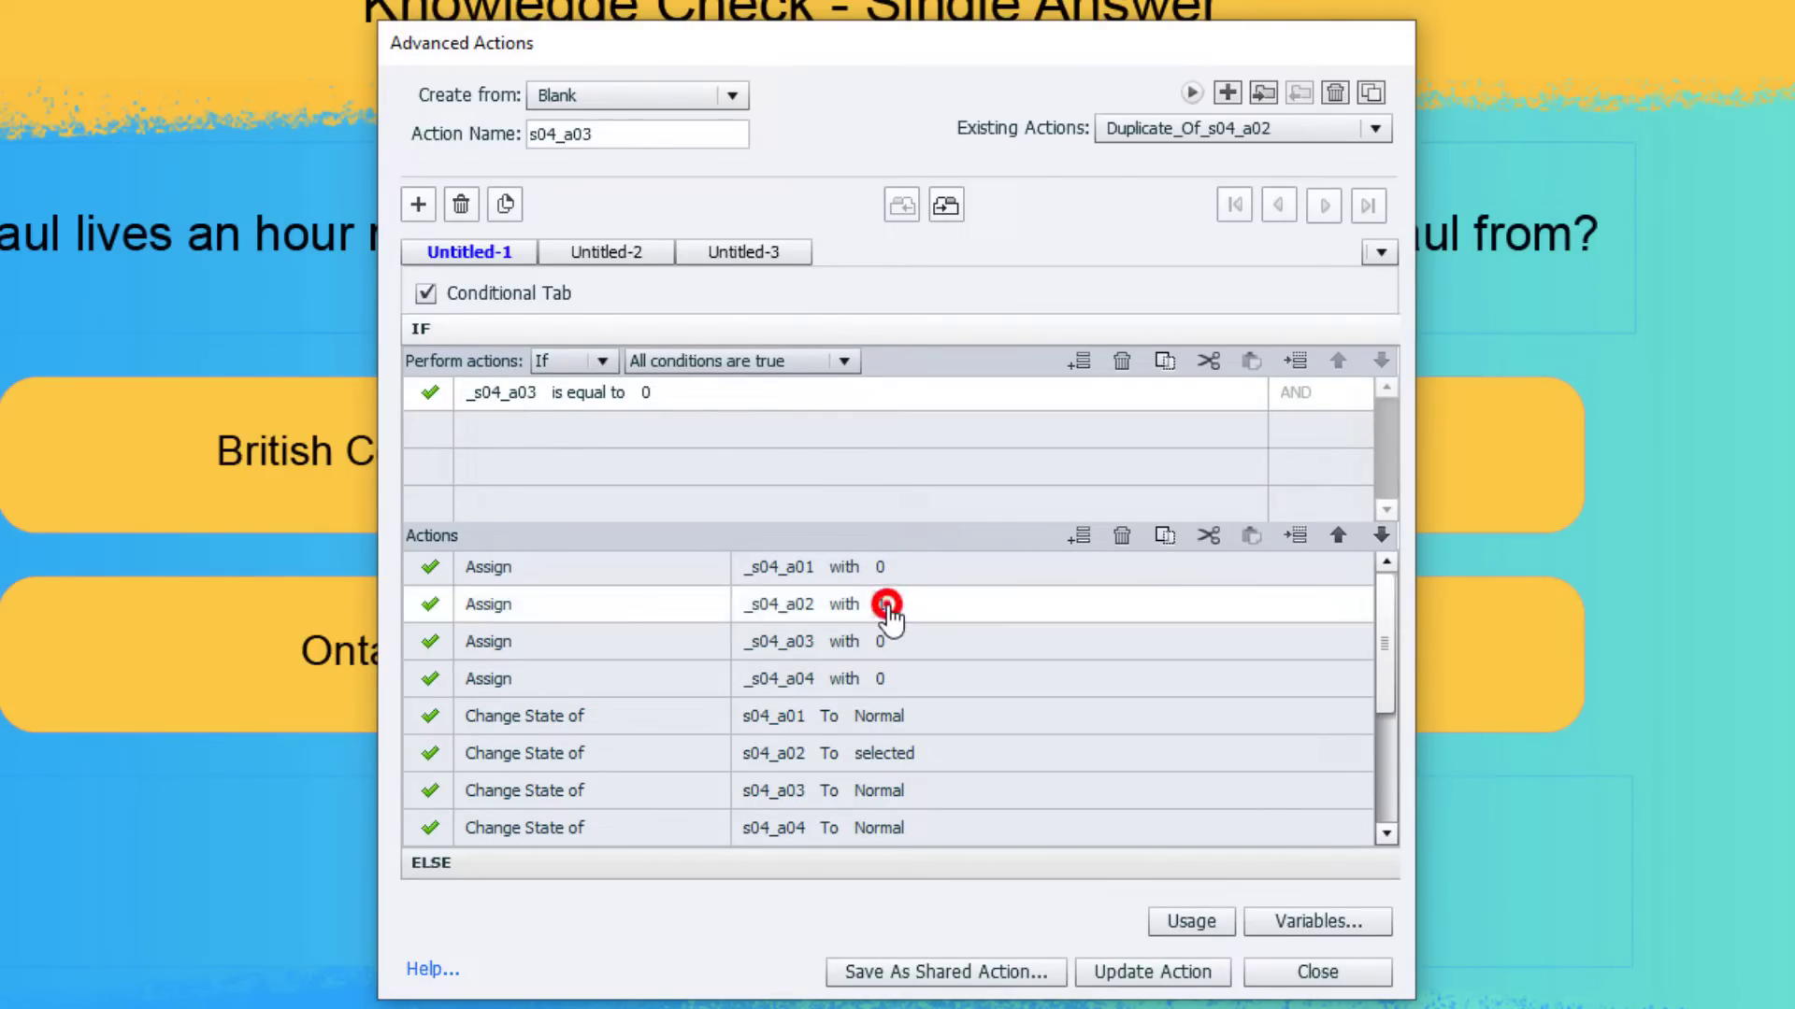
{"action": "left_click", "coordinate": [895, 612]}
{"action": "left_click", "coordinate": [926, 651]}
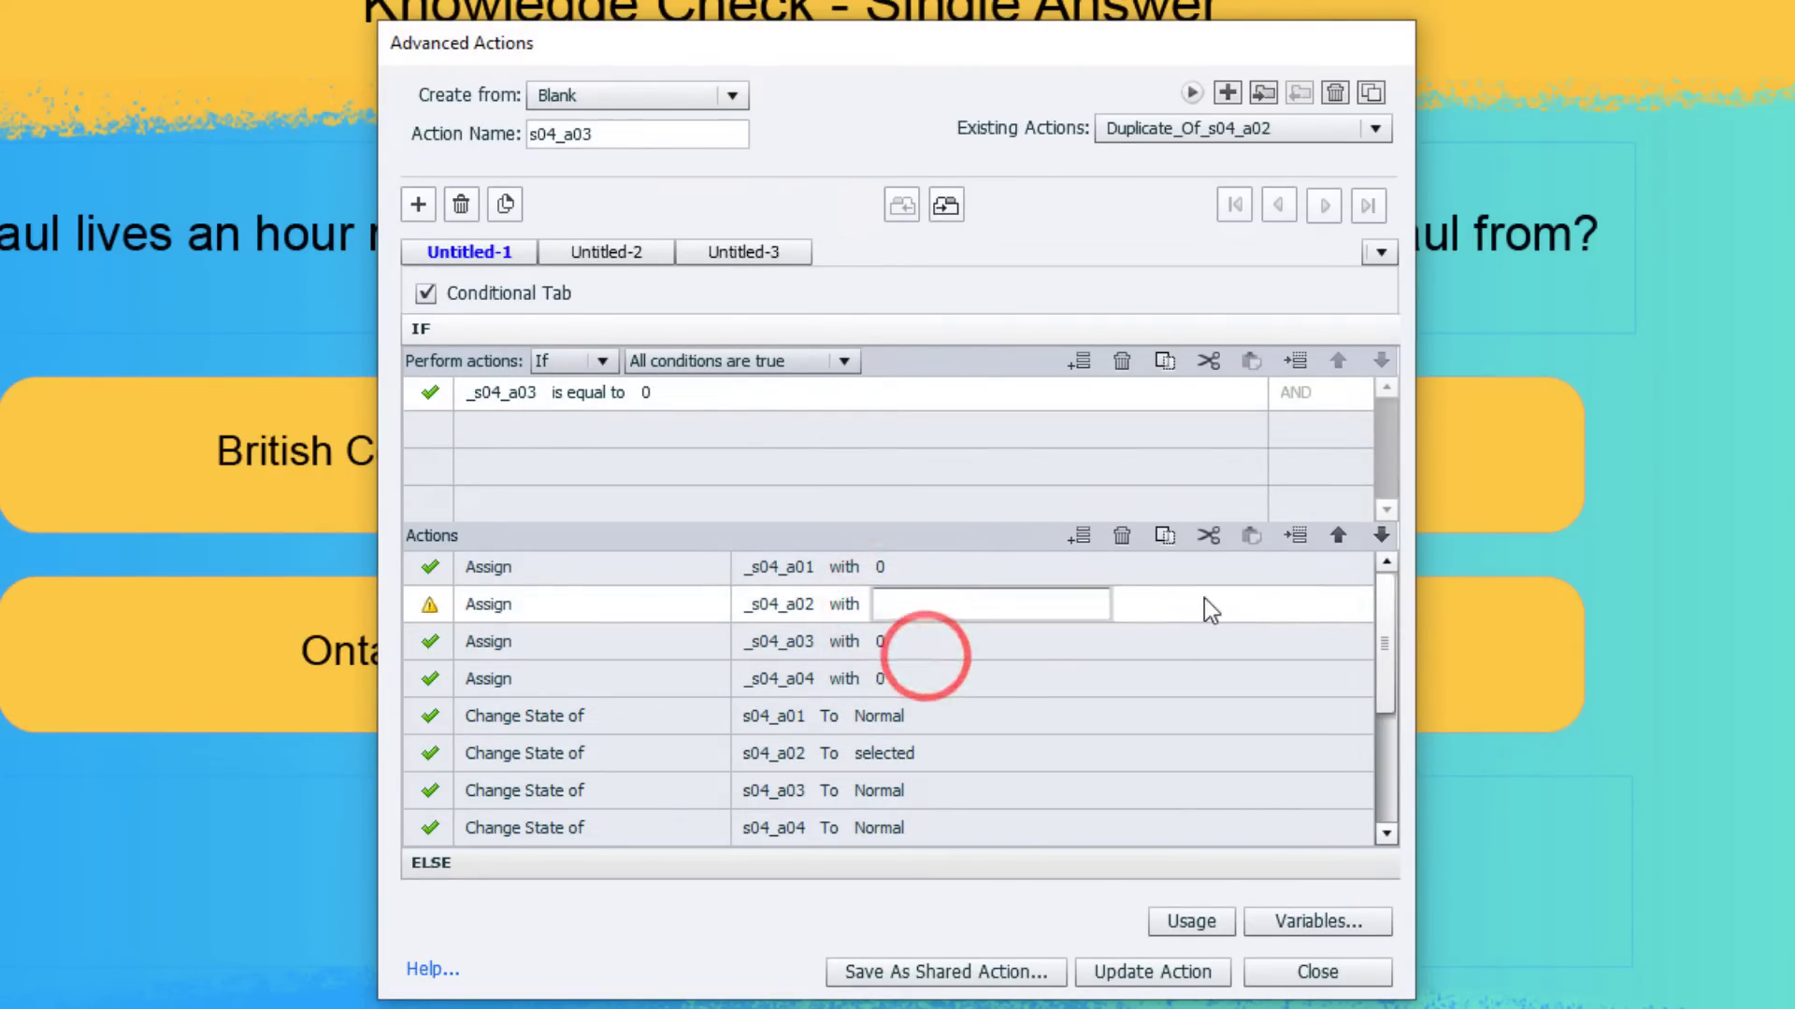
{"action": "type", "text": "0"}
{"action": "key", "text": "Return"}
Set the IF branch's Assign action for _s04_a03 to the literal value 1.
{"action": "left_click", "coordinate": [887, 643]}
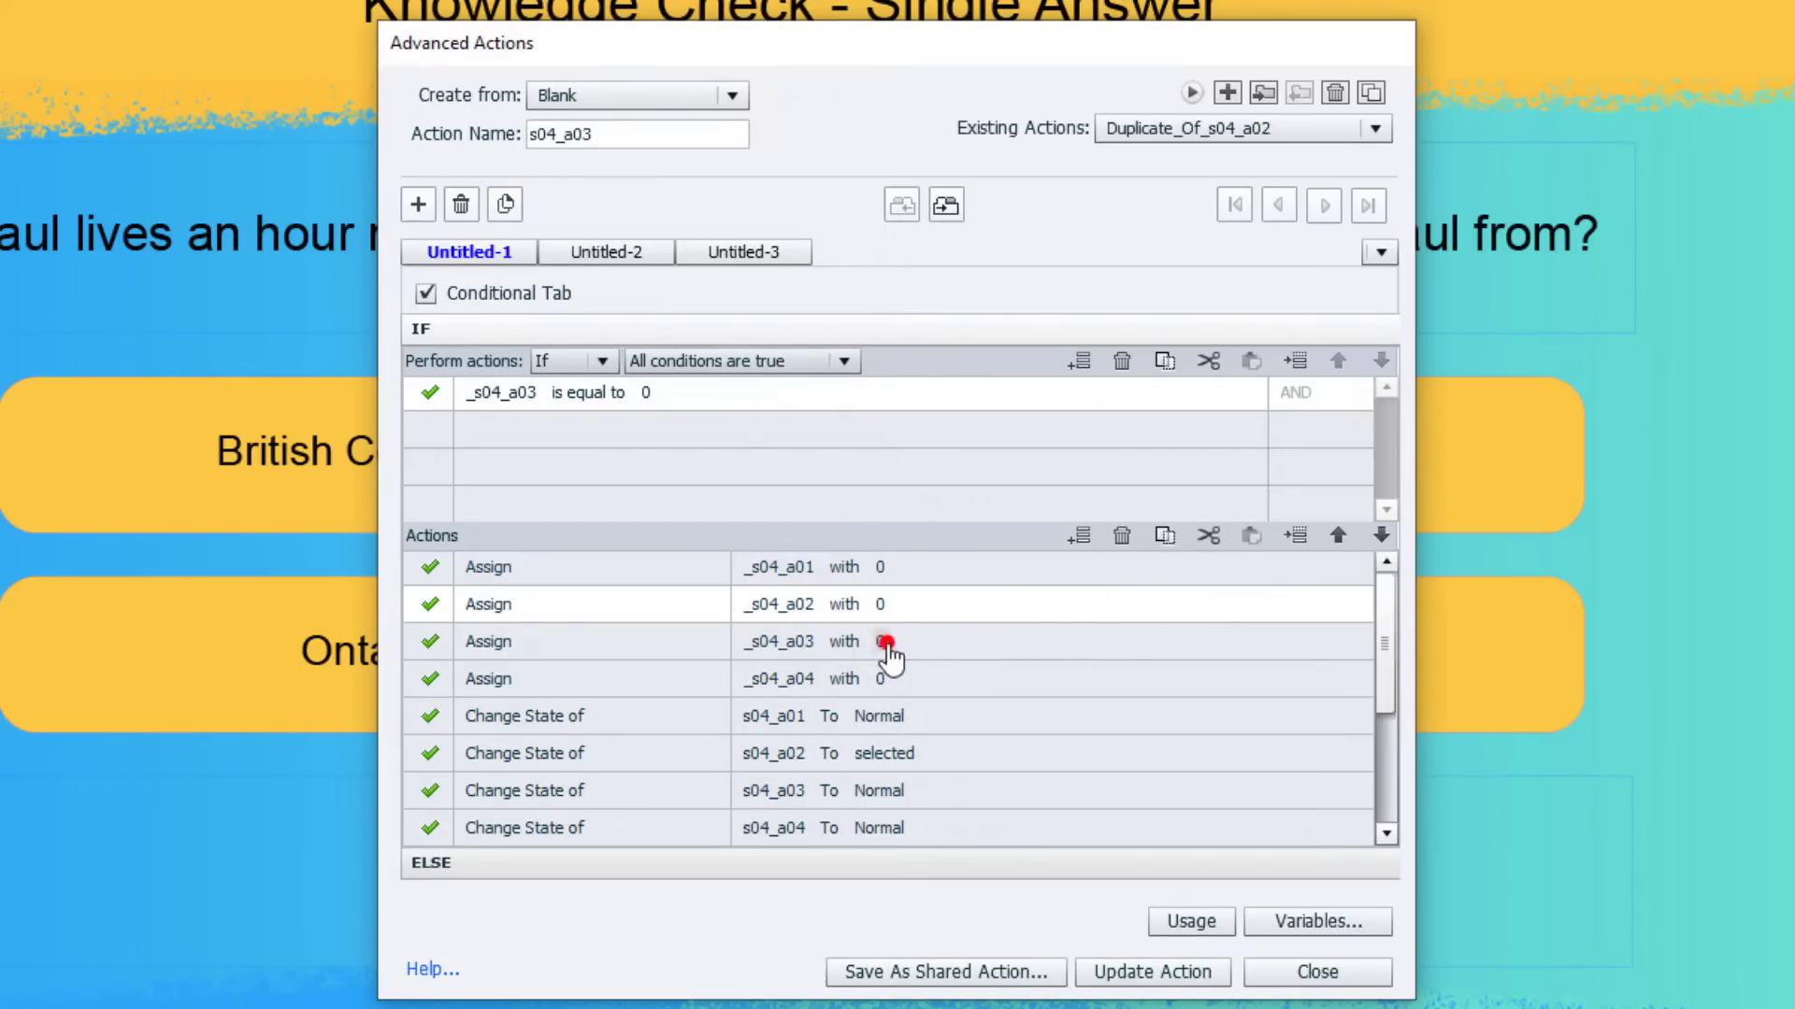
{"action": "left_click", "coordinate": [931, 643]}
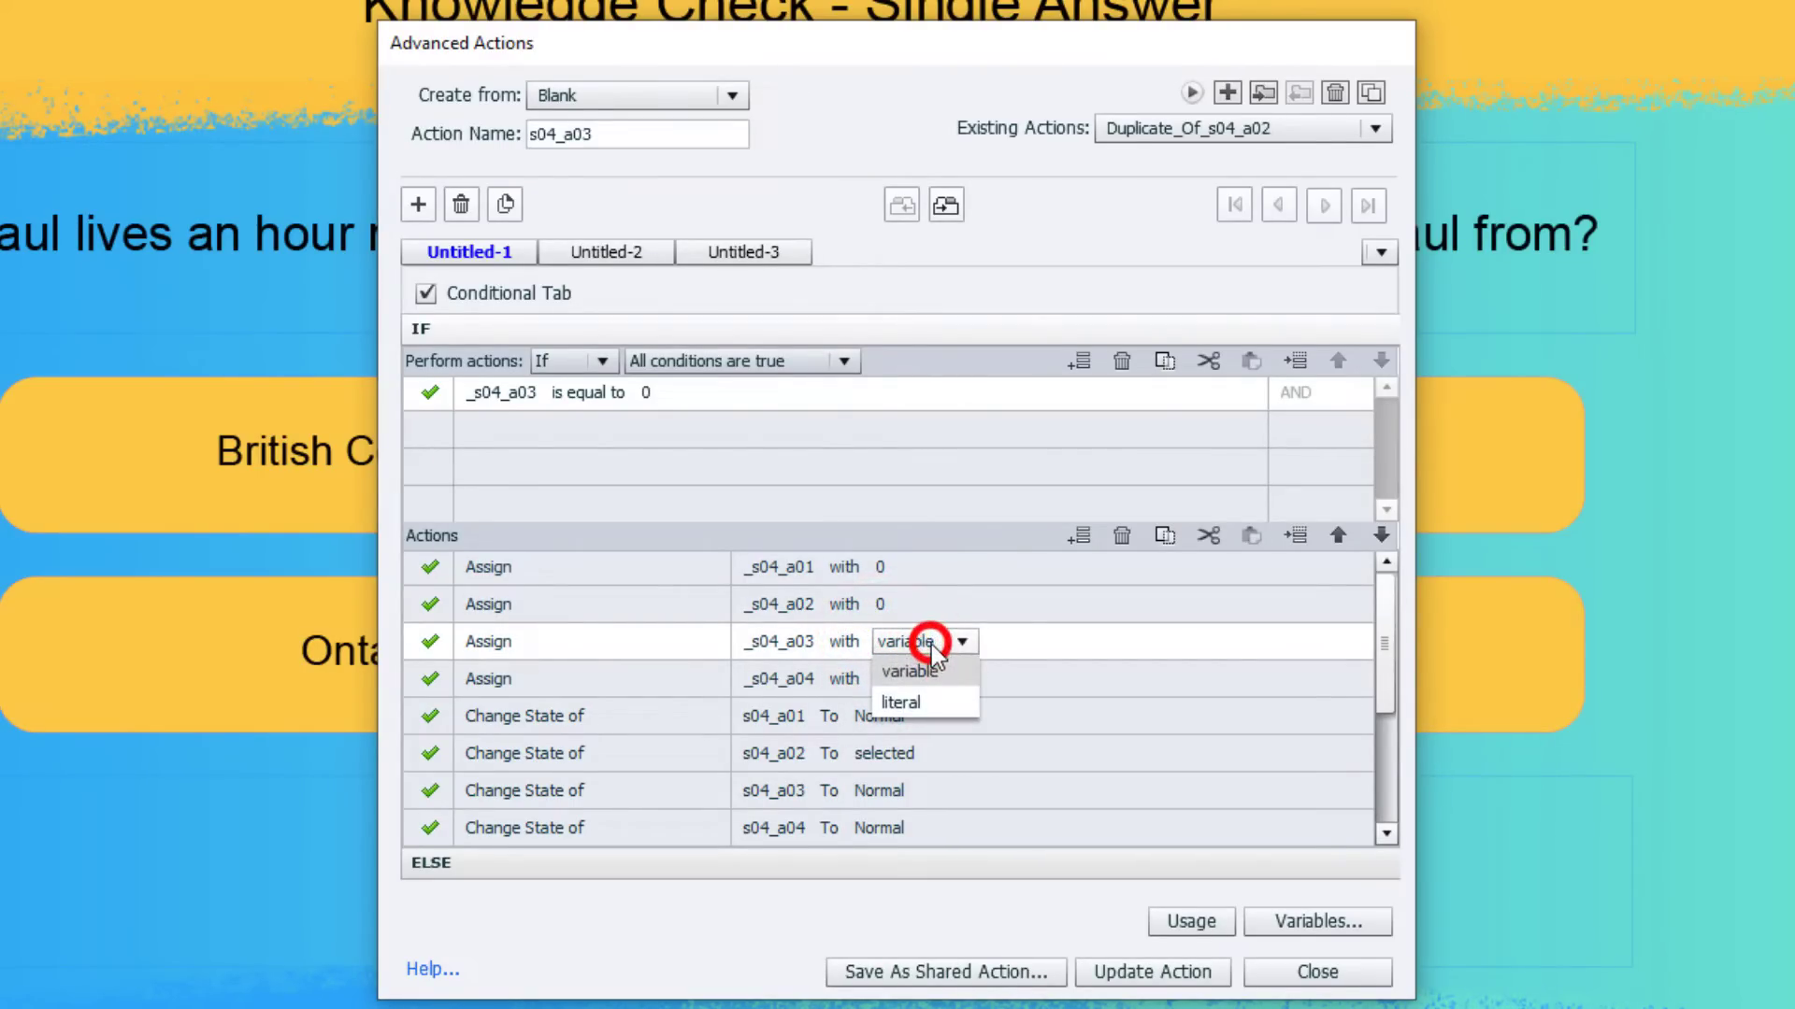
{"action": "left_click", "coordinate": [923, 703]}
{"action": "type", "text": "1"}
{"action": "key", "text": "Return"}
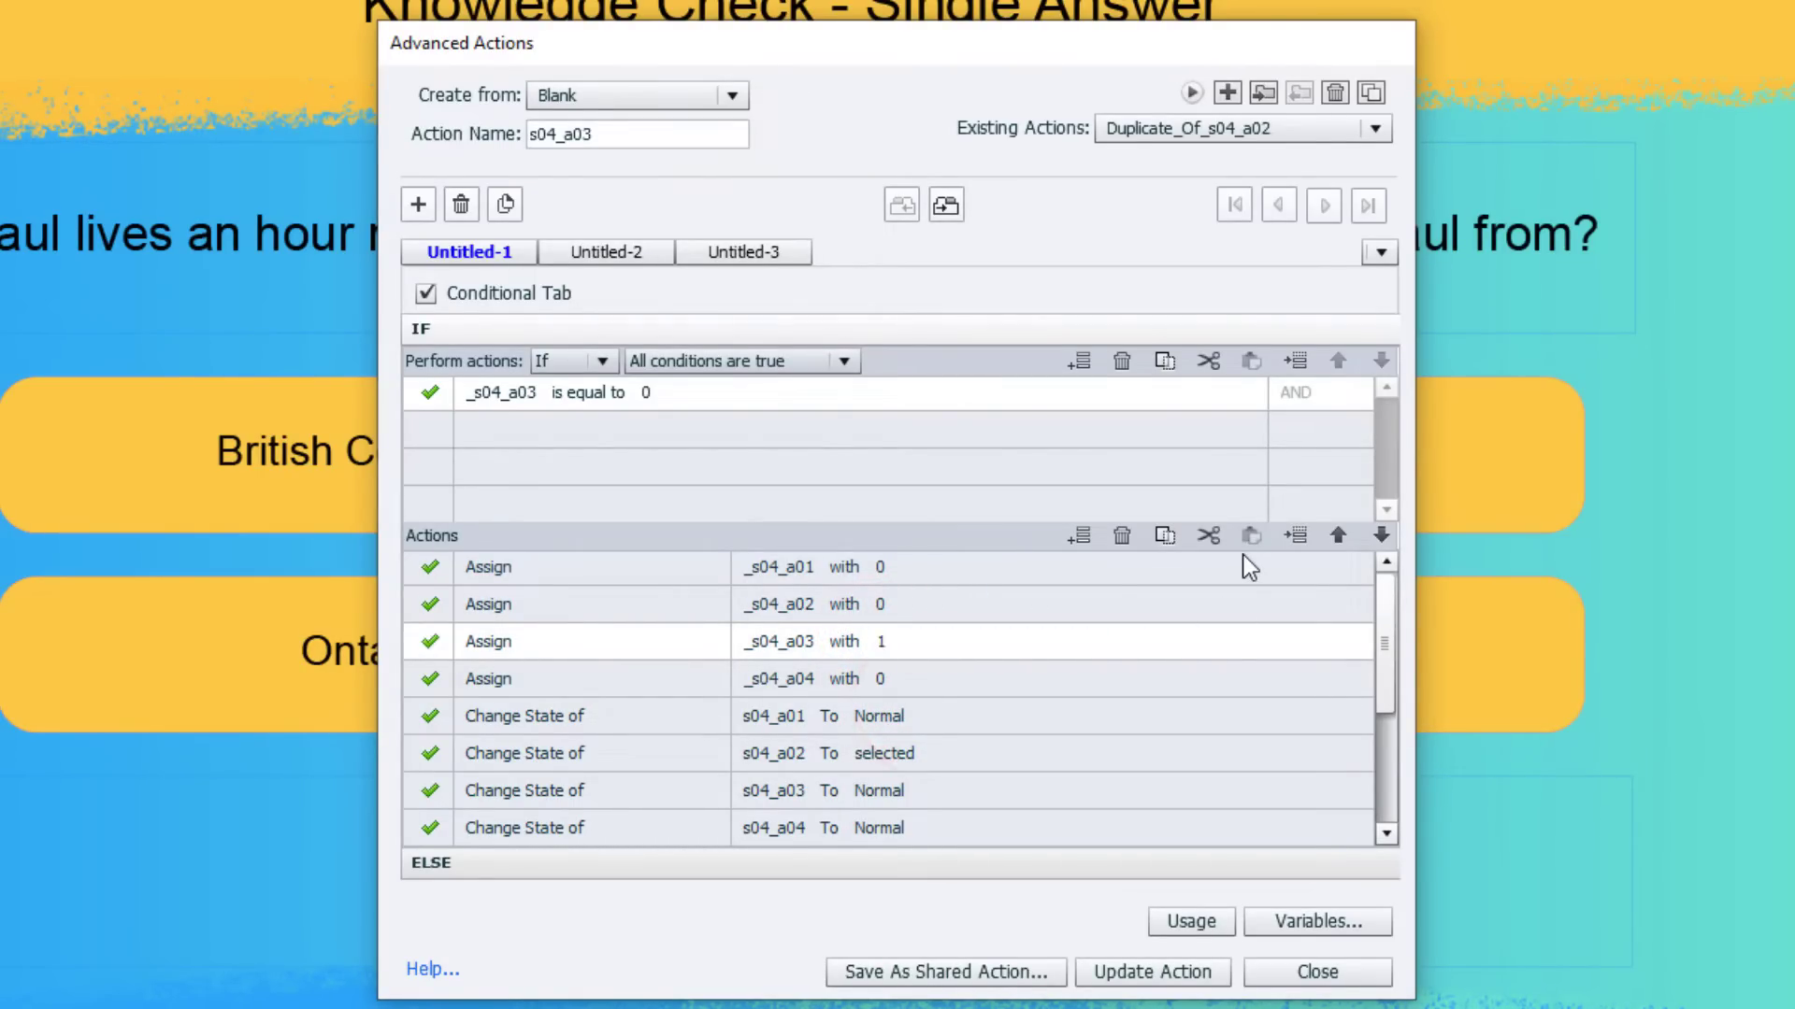
In the IF branch's state changes, set s04_a02 to Normal and s04_a03 to selected.
{"action": "left_click", "coordinate": [889, 752]}
{"action": "left_click", "coordinate": [891, 751]}
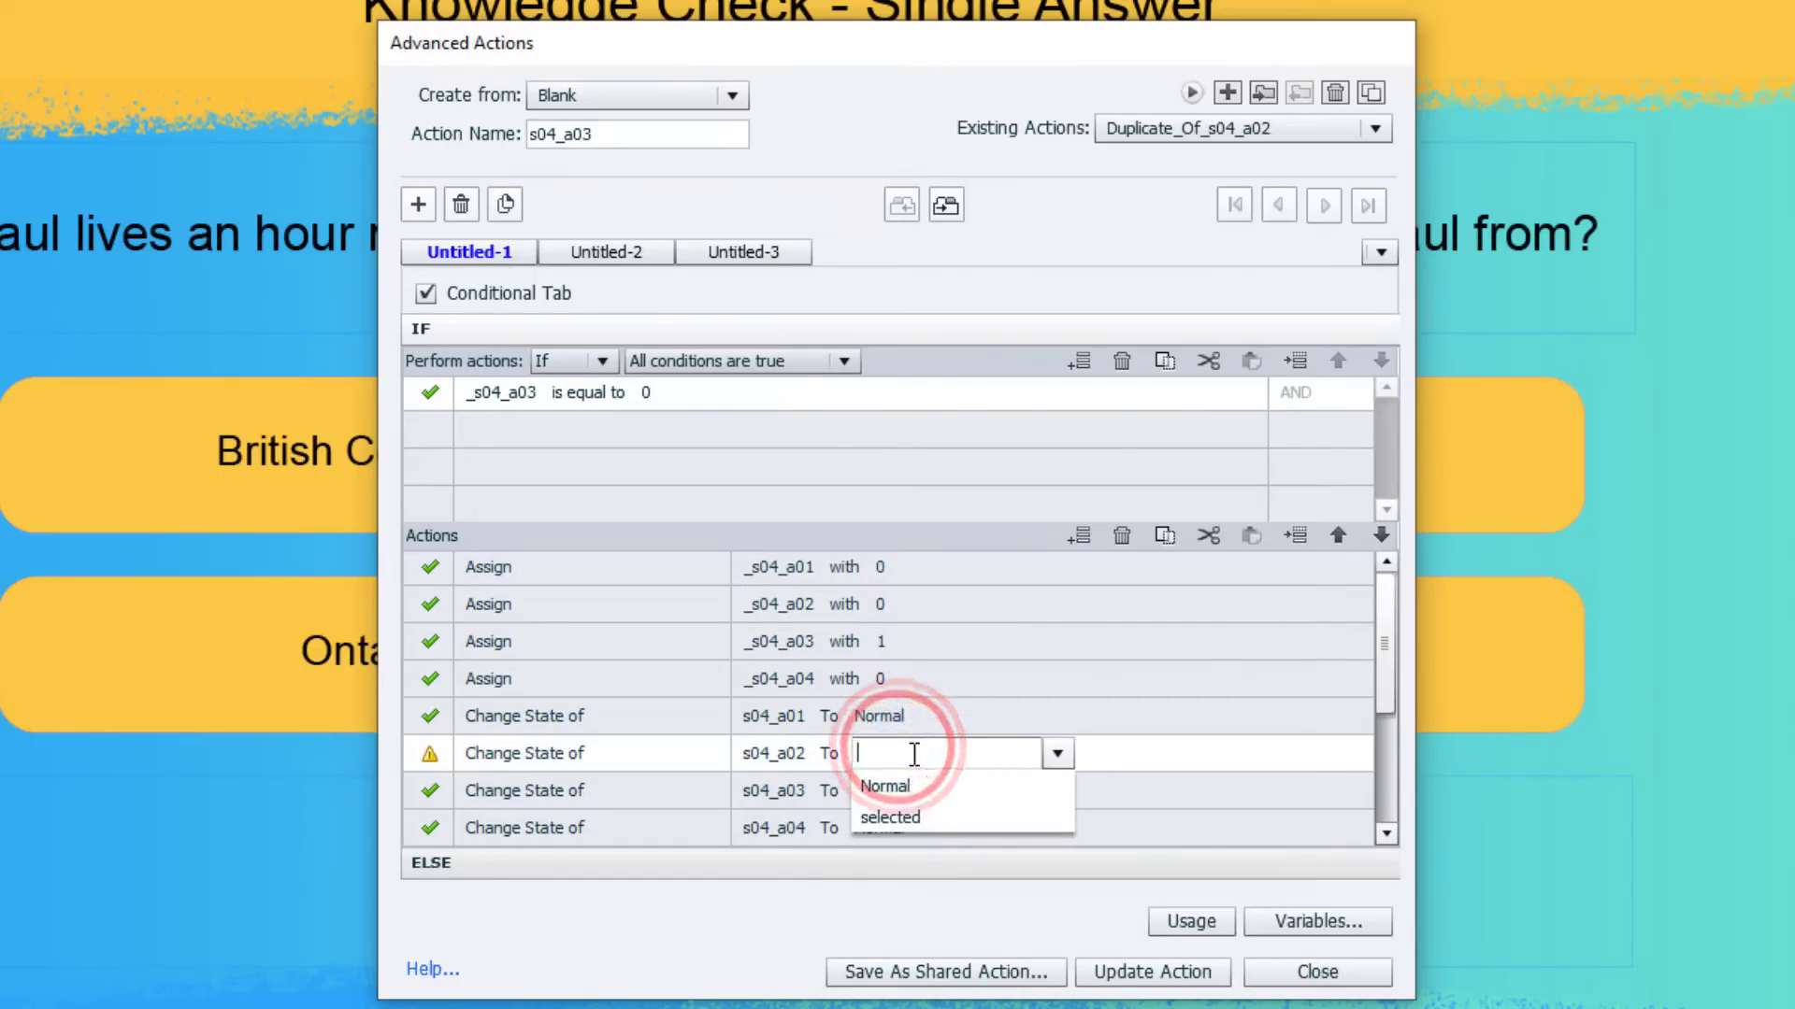
{"action": "left_click", "coordinate": [917, 796]}
{"action": "left_click", "coordinate": [897, 792]}
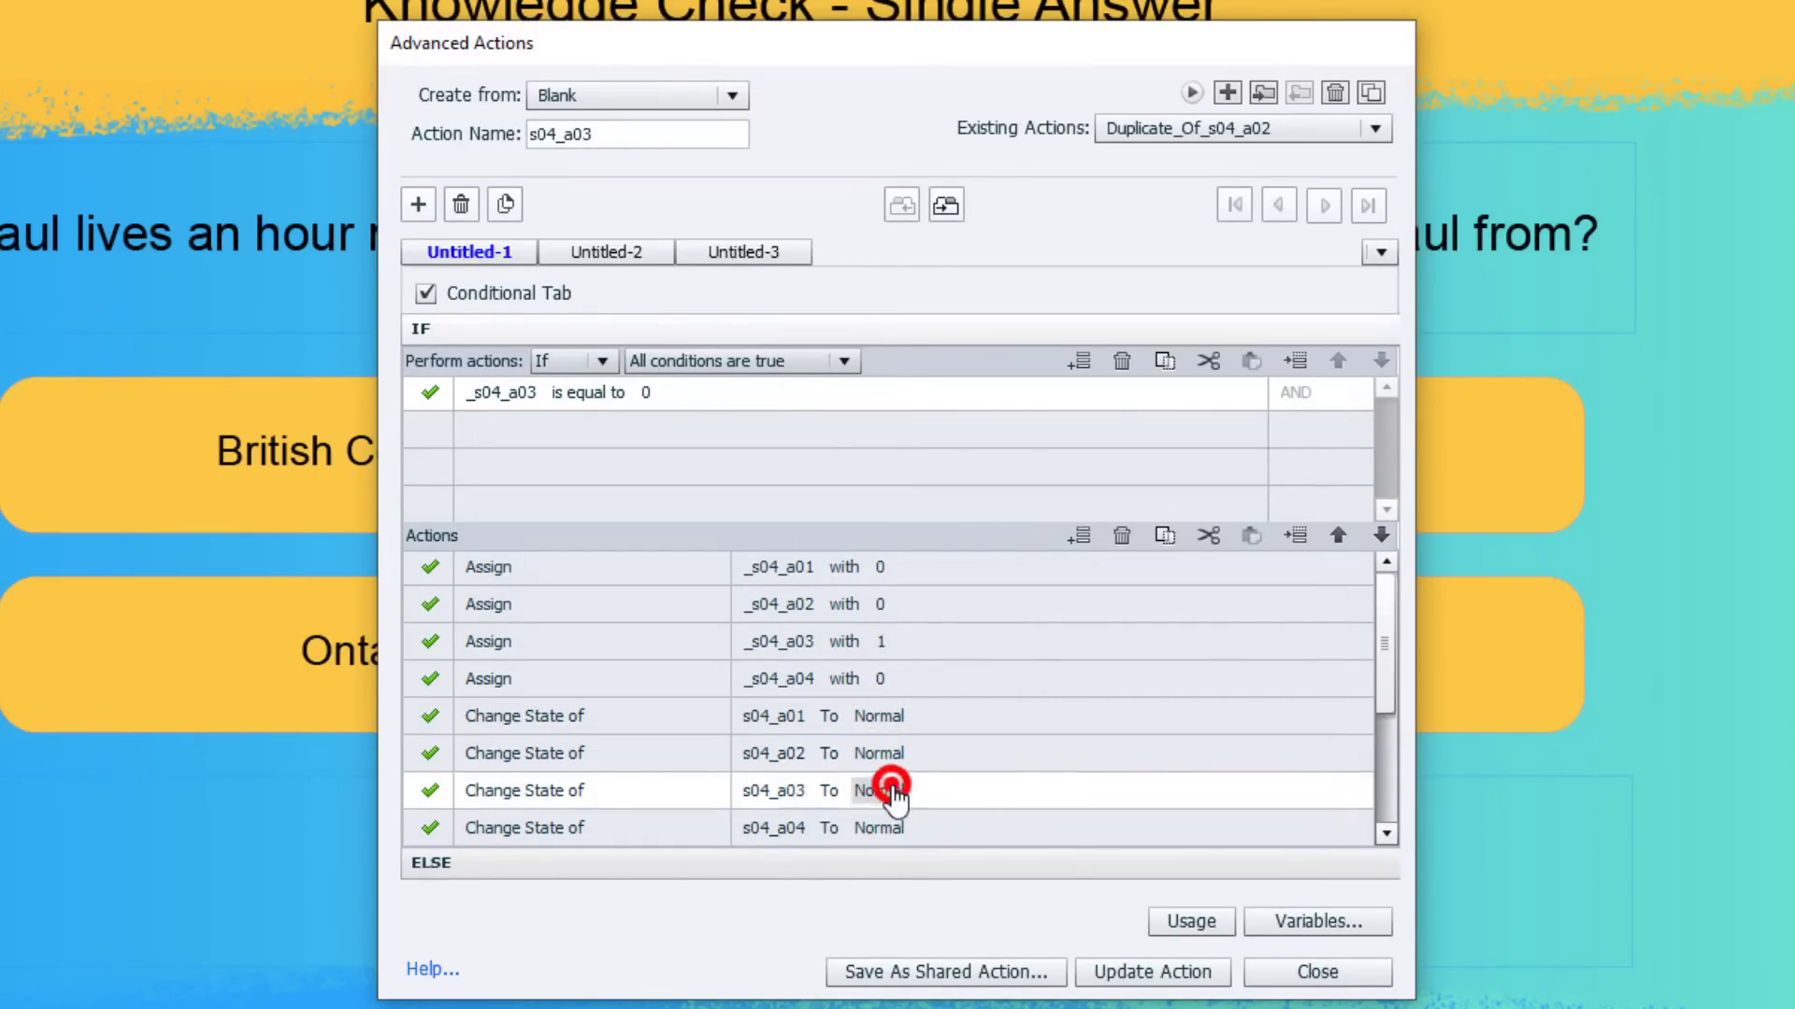
{"action": "left_click", "coordinate": [895, 795]}
{"action": "left_click", "coordinate": [935, 850]}
In the ELSE branch of s04_a03, change the variable in the Assign action to _s04_a03.
{"action": "scroll", "coordinate": [1231, 753], "scroll_direction": "down", "scroll_amount": 3}
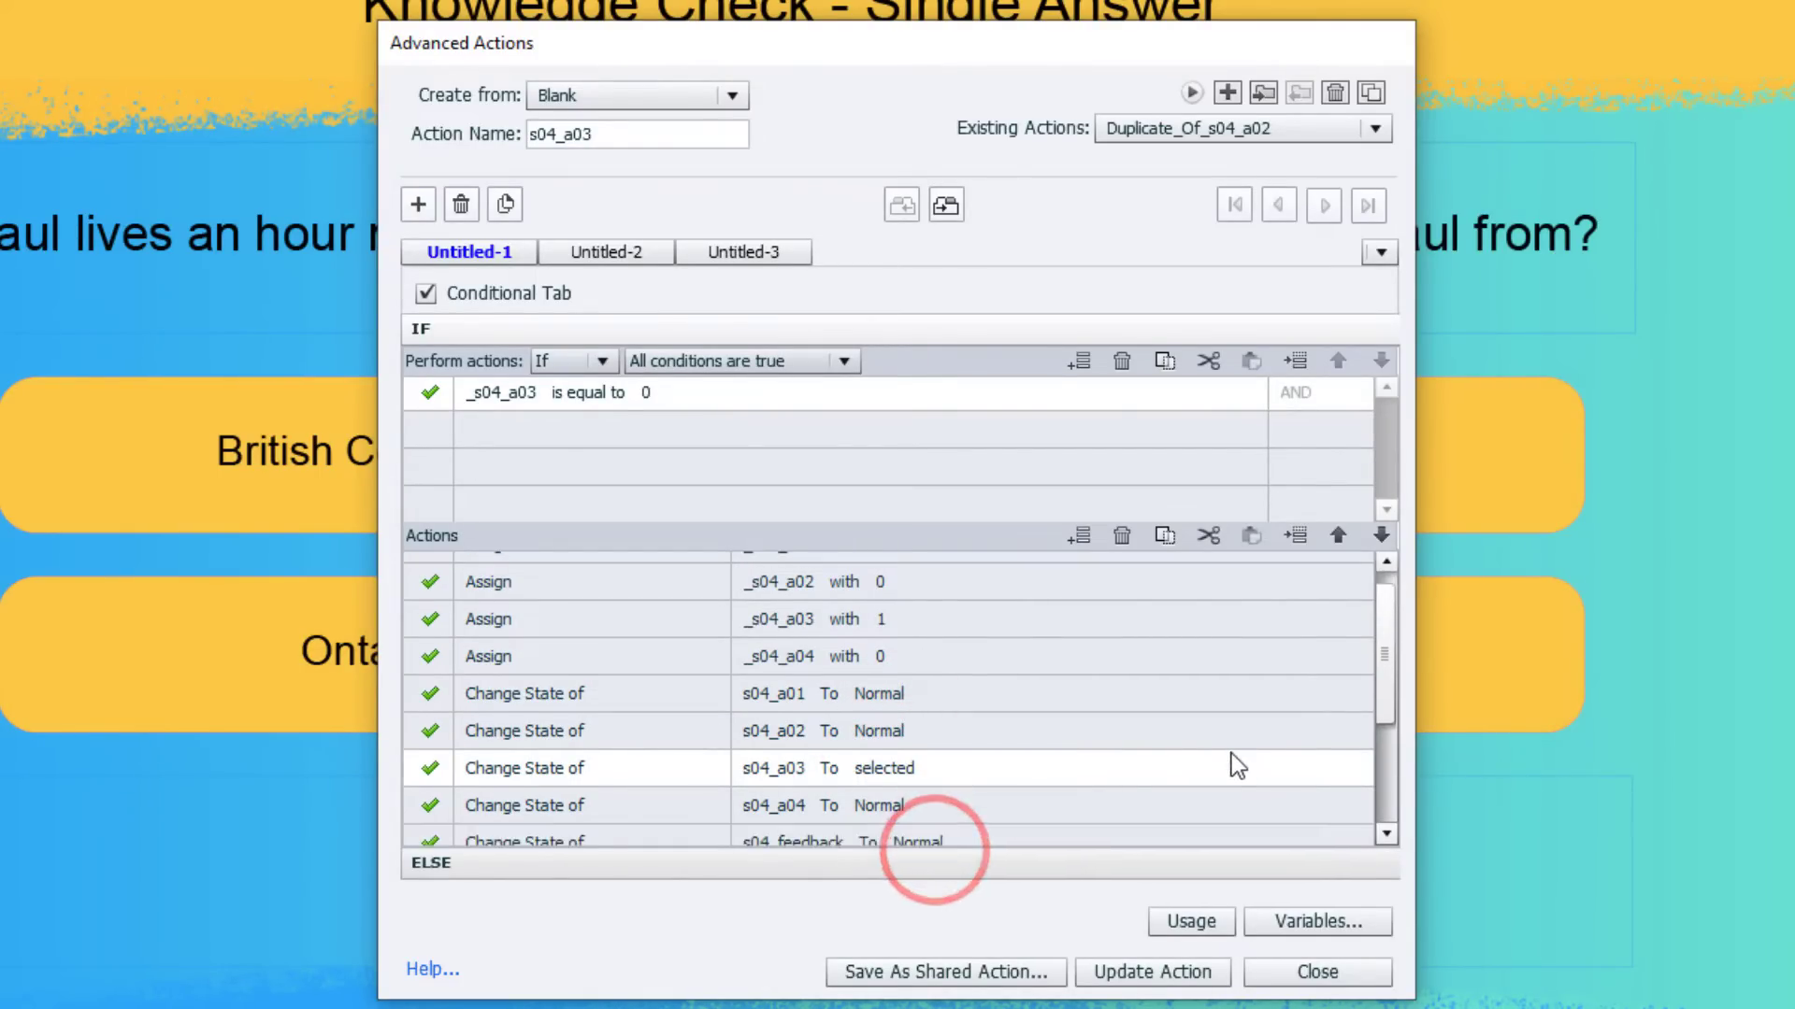
{"action": "left_click", "coordinate": [542, 865]}
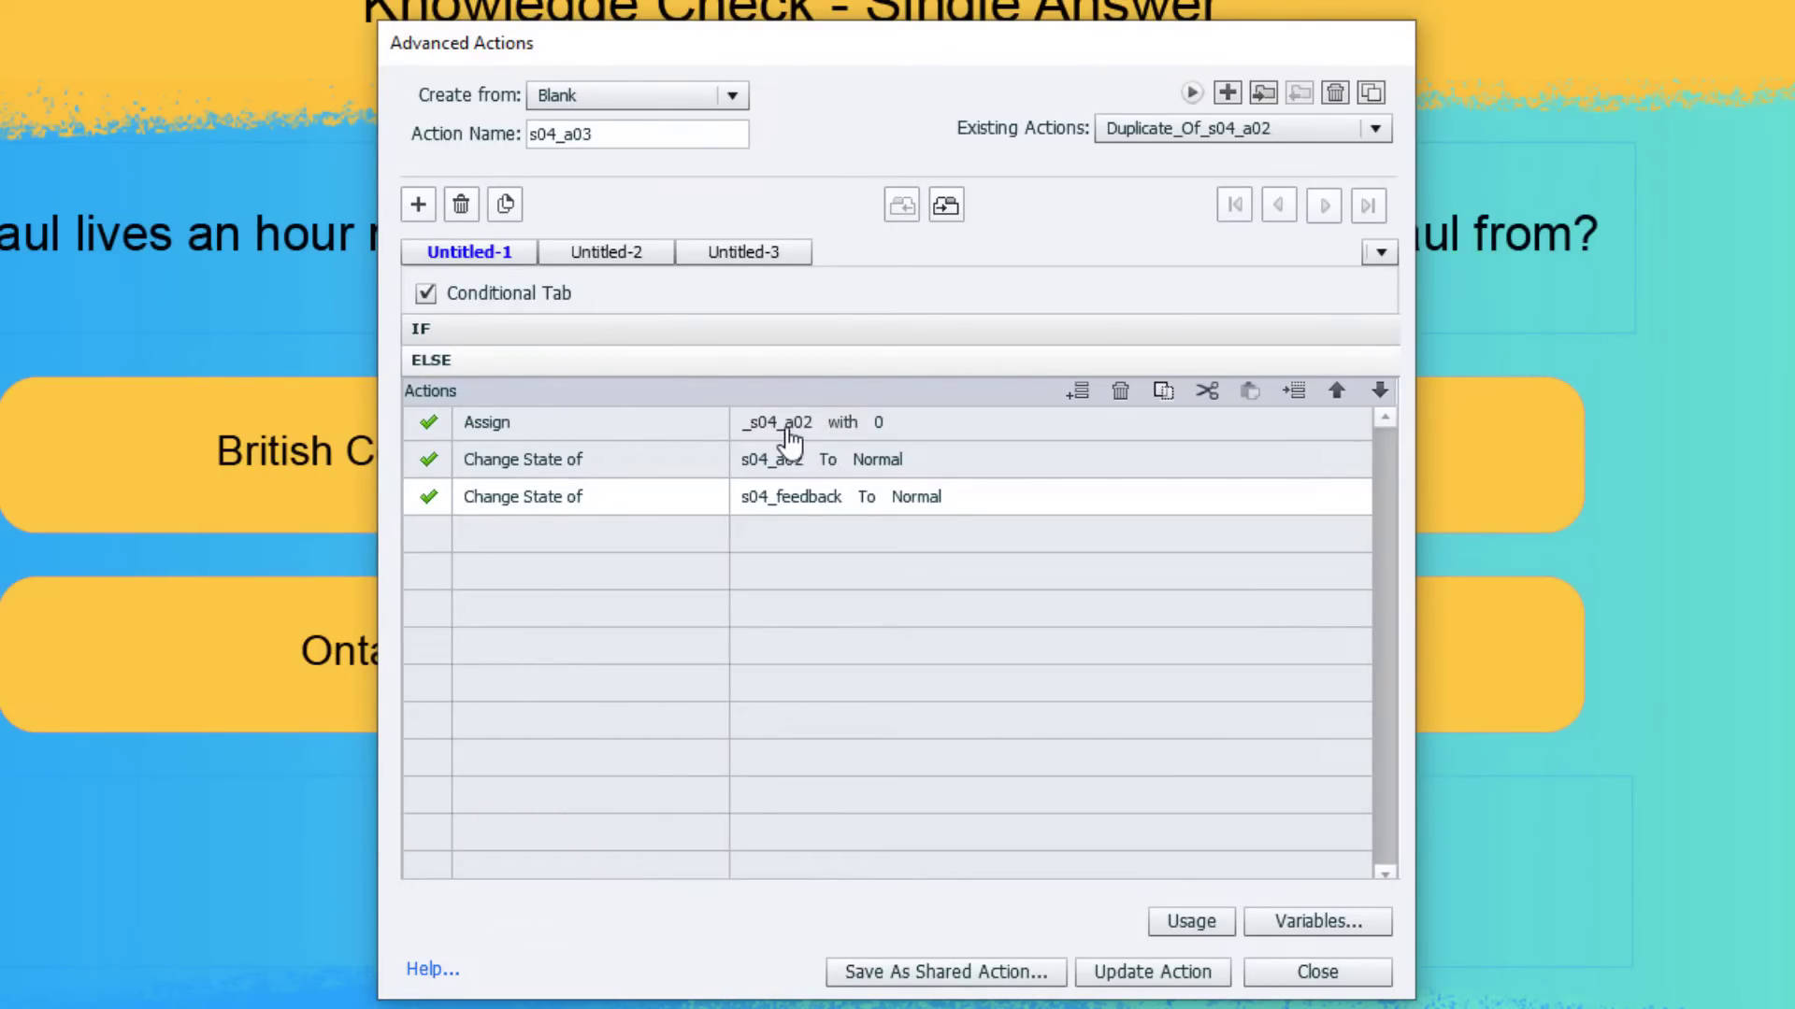
{"action": "left_click", "coordinate": [787, 428]}
{"action": "type", "text": "03"}
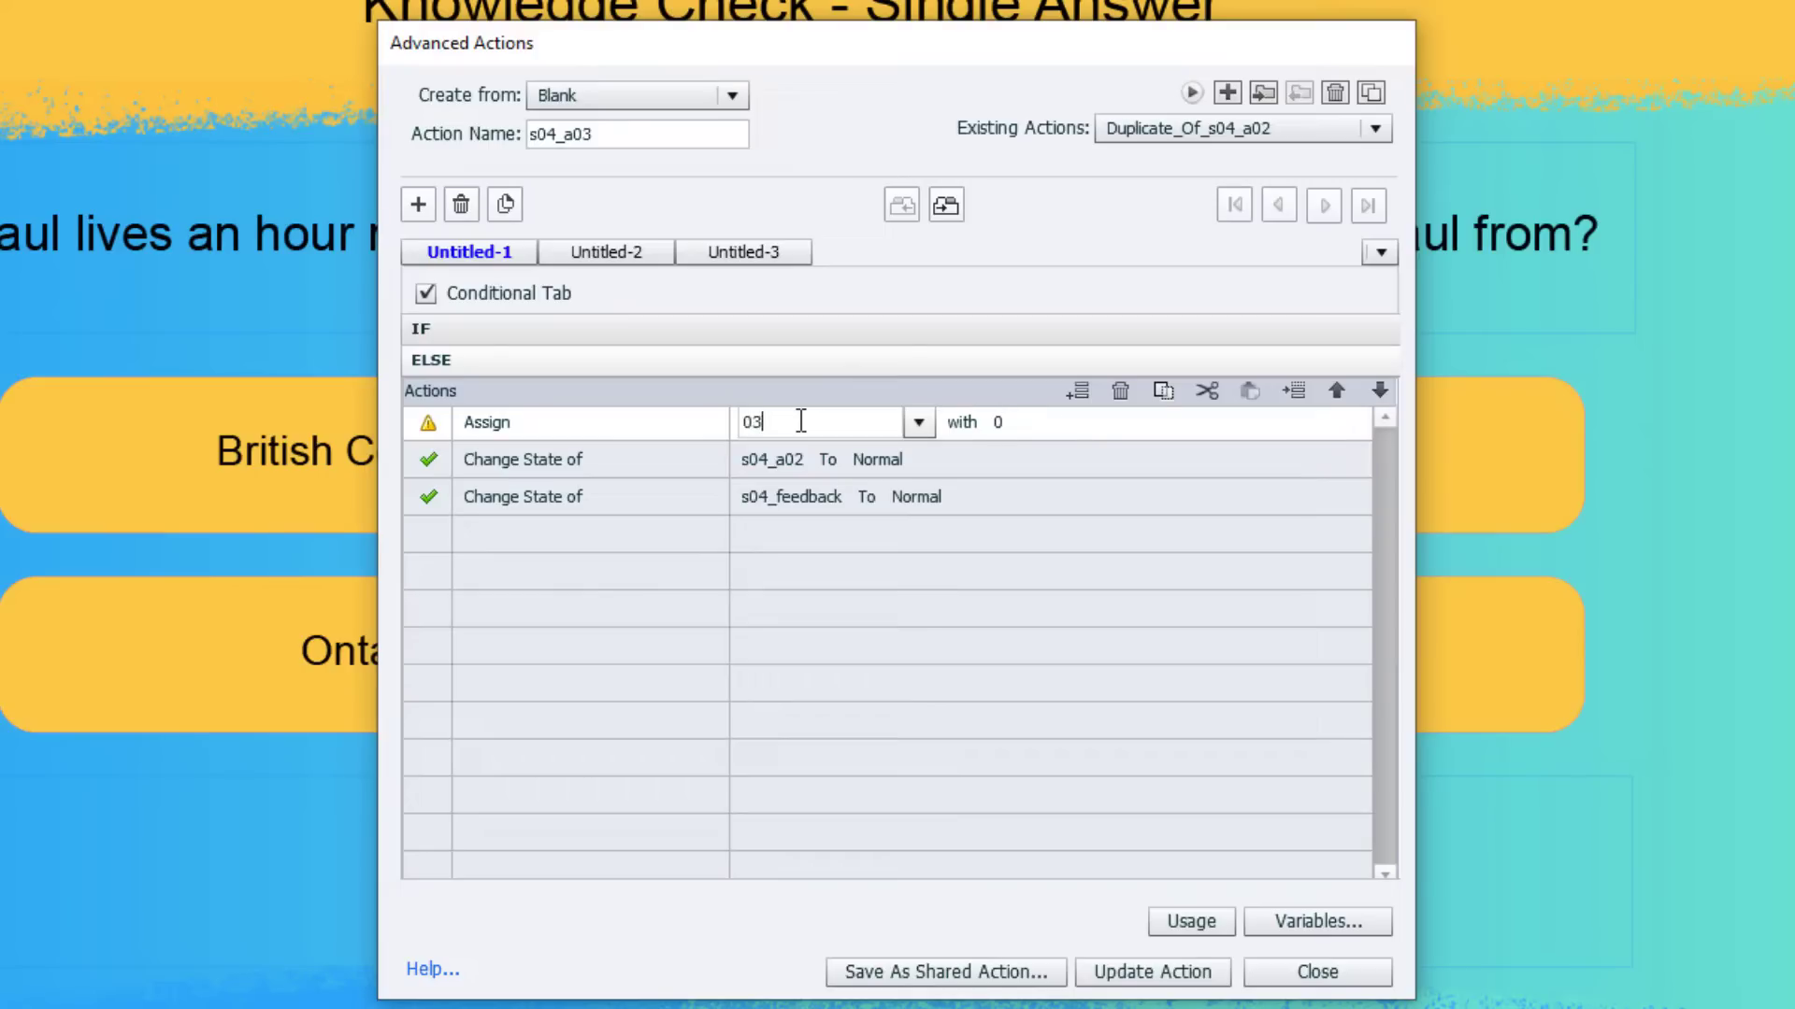
{"action": "key", "text": "Down"}
{"action": "key", "text": "Down"}
{"action": "key", "text": "Down"}
{"action": "key", "text": "Down"}
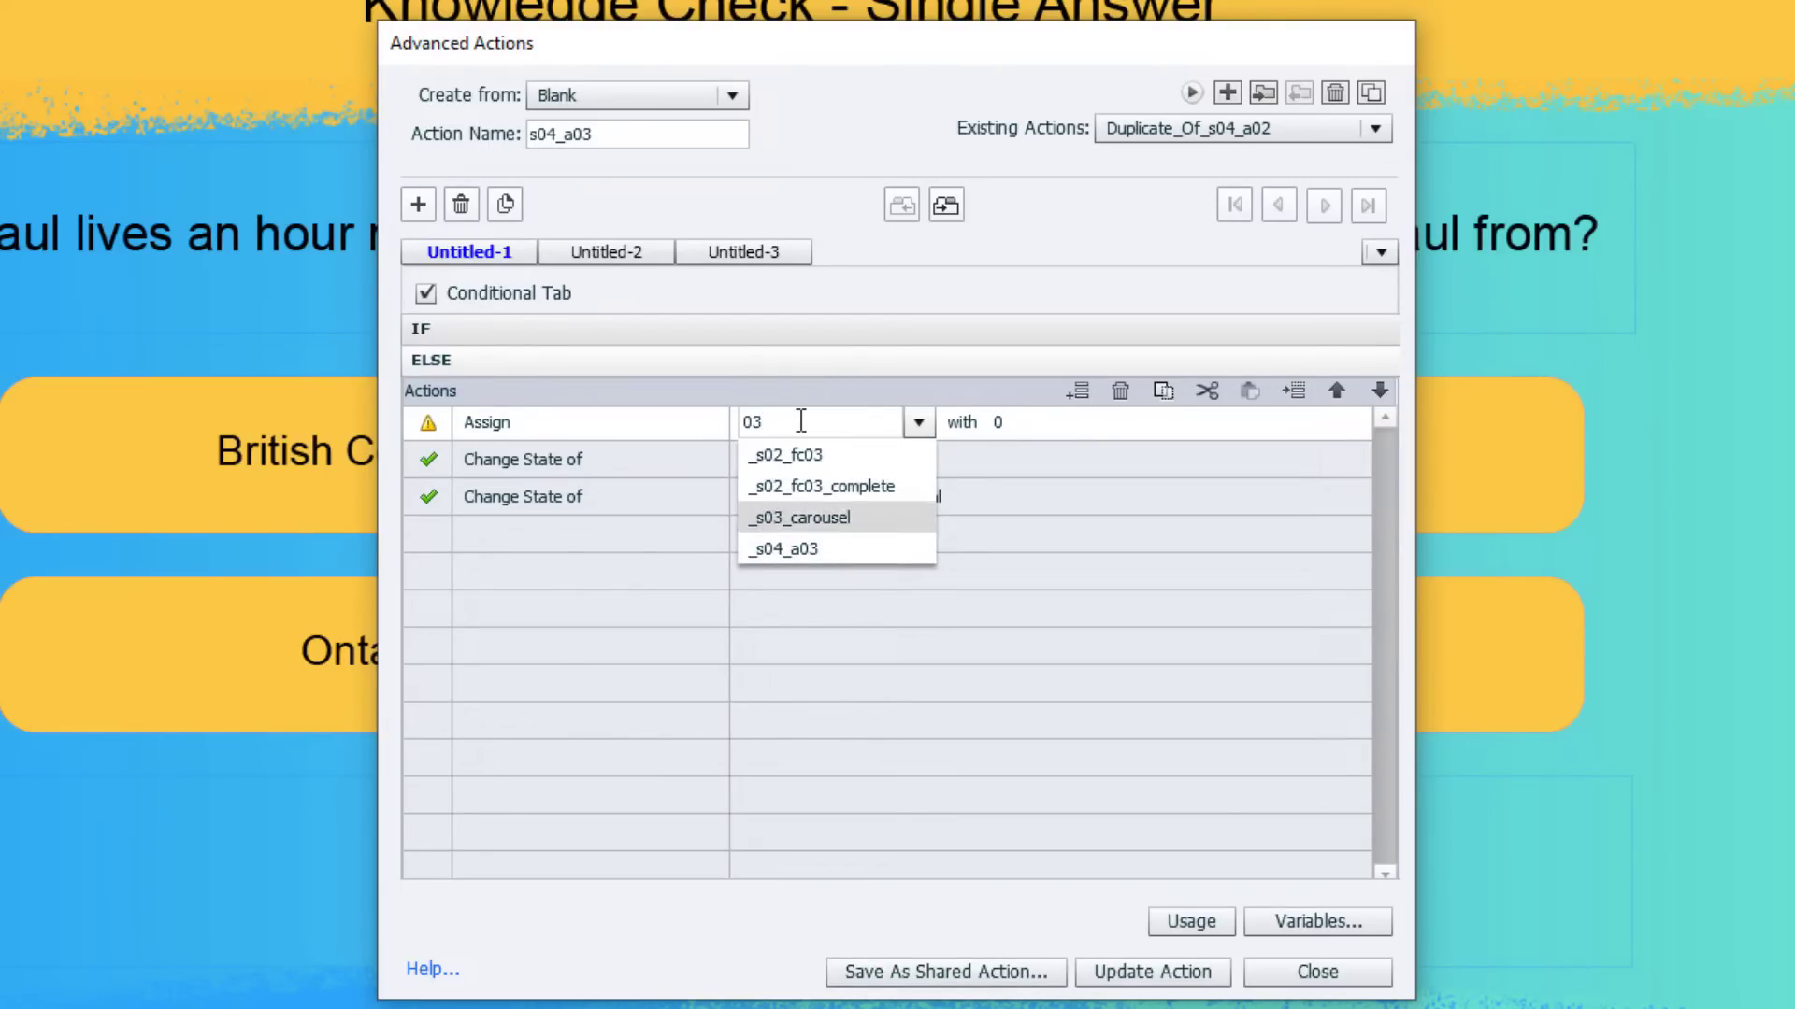
{"action": "key", "text": "Return"}
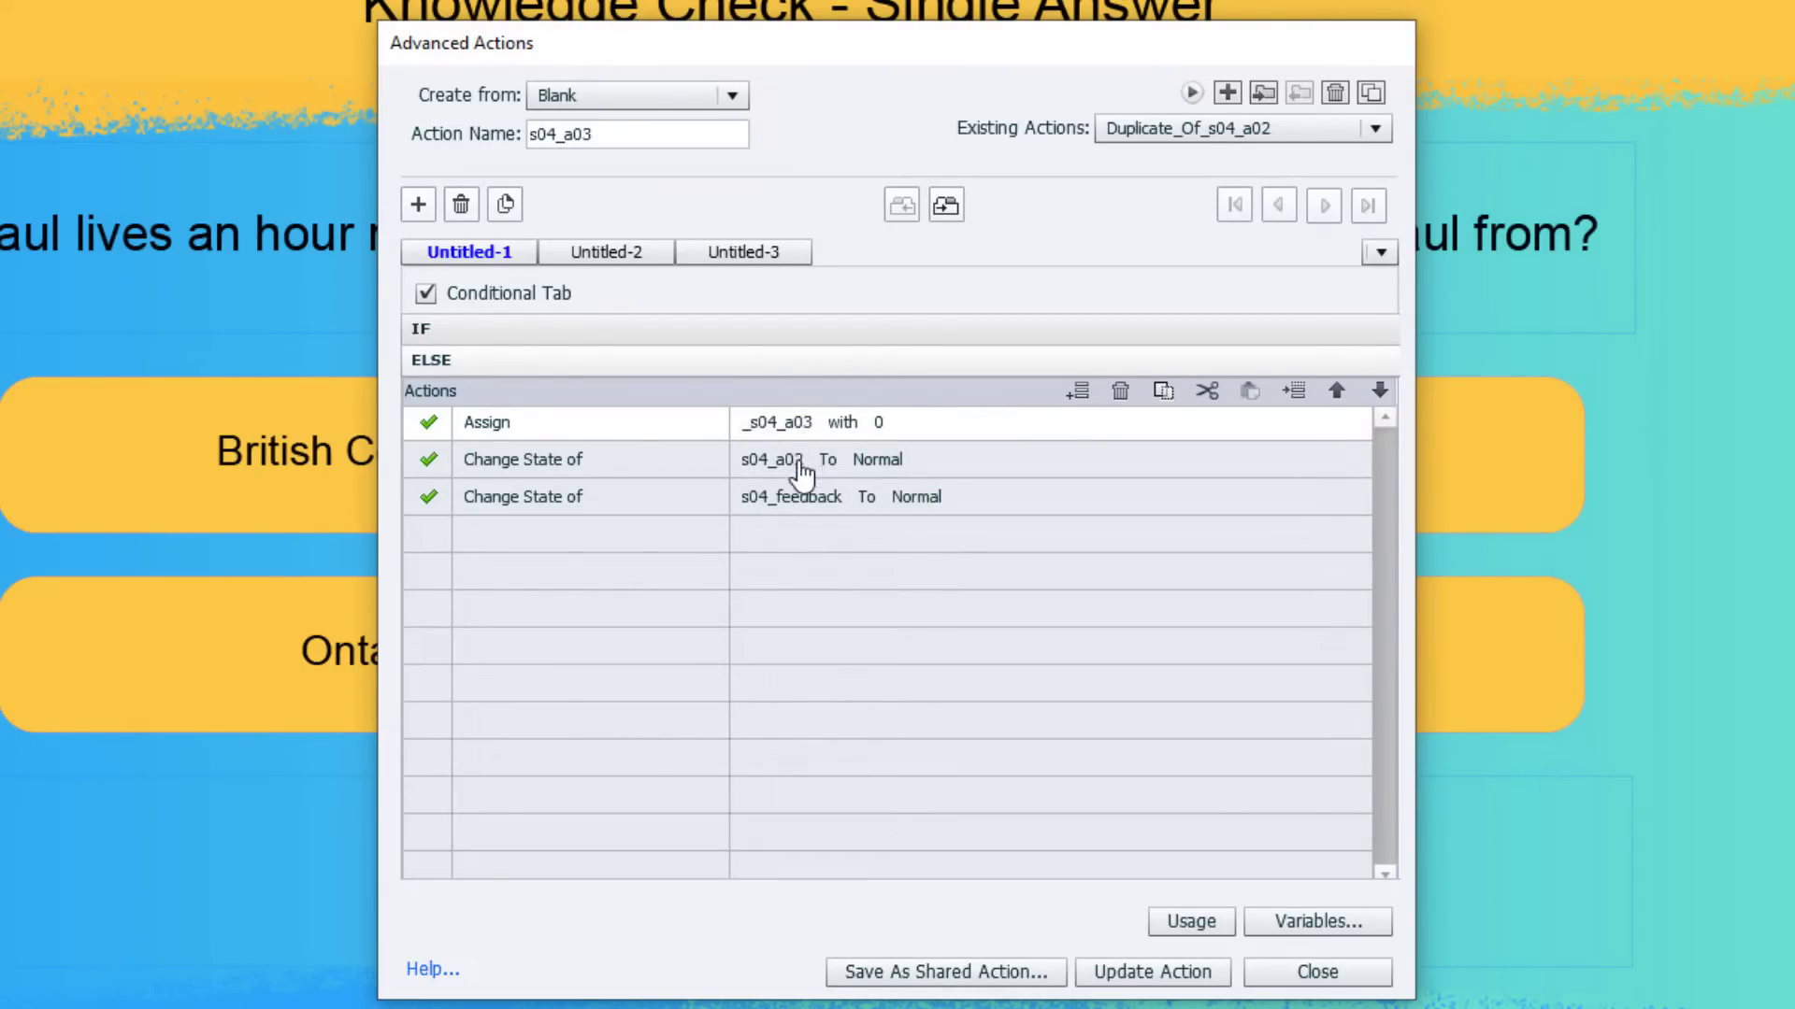
Make the ELSE branch's first state change set s04_a03 to Normal, and save the updated action.
{"action": "left_click", "coordinate": [795, 468]}
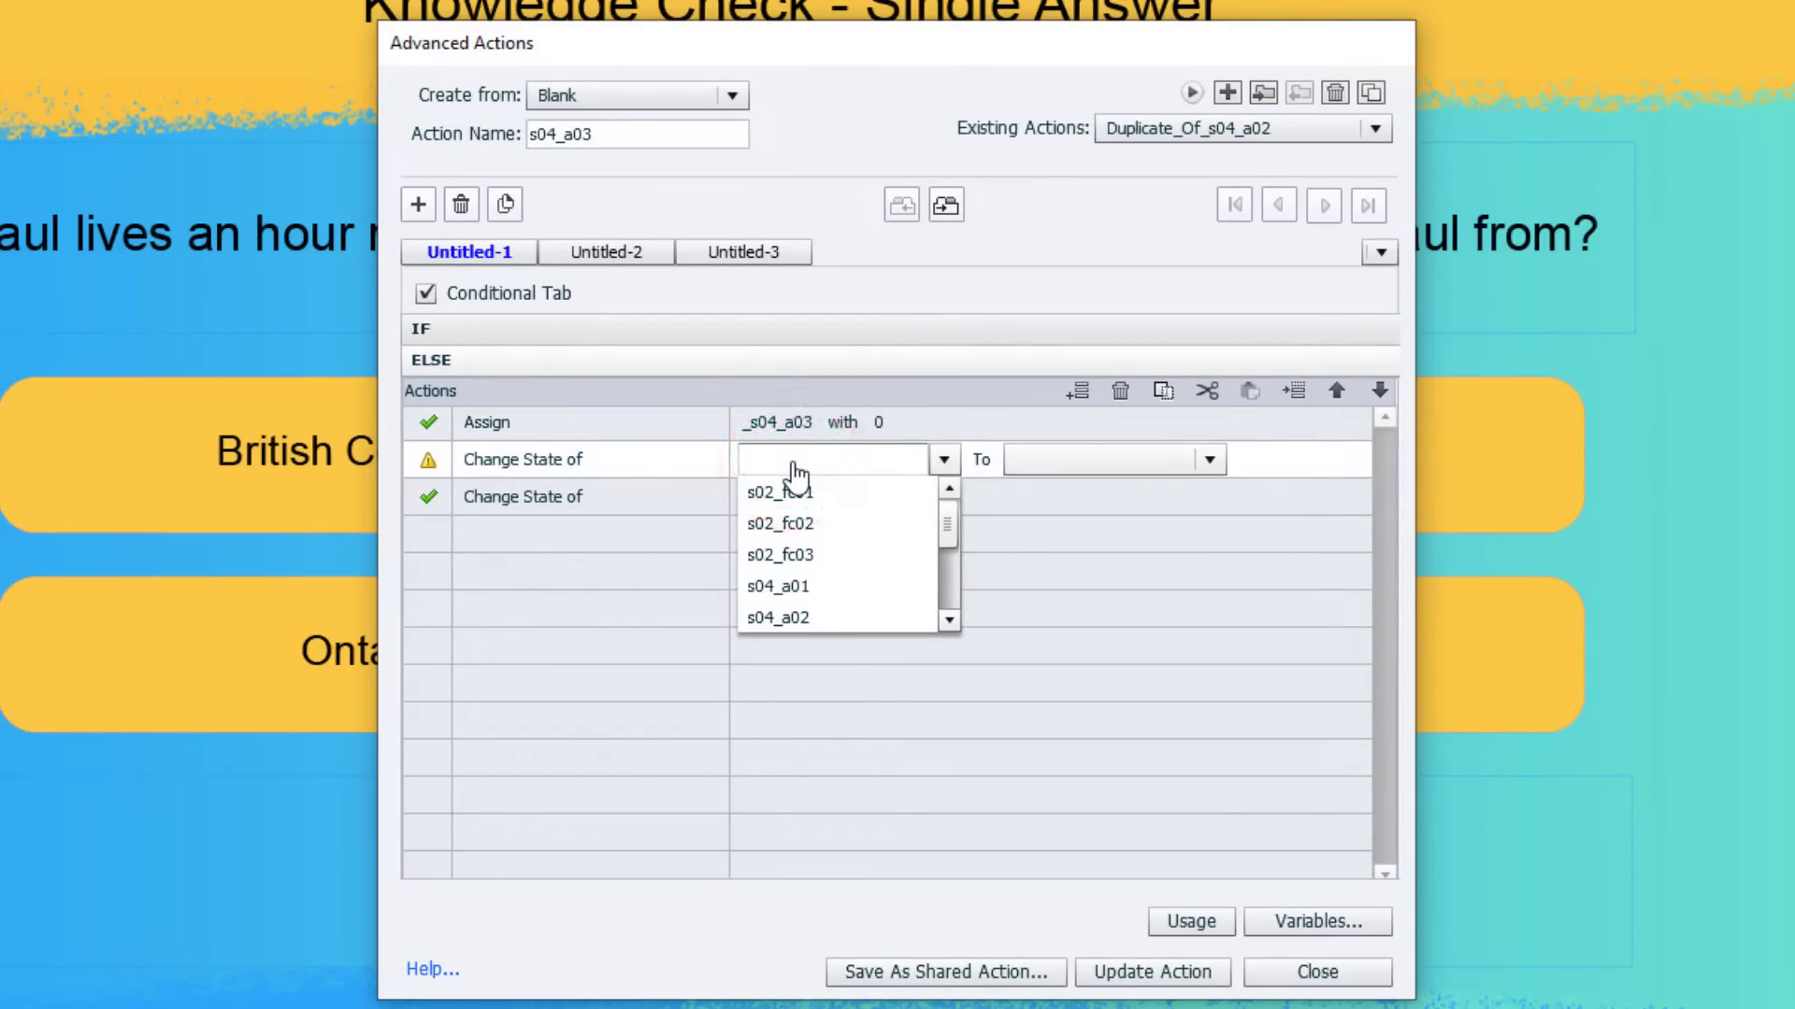
{"action": "type", "text": "a03"}
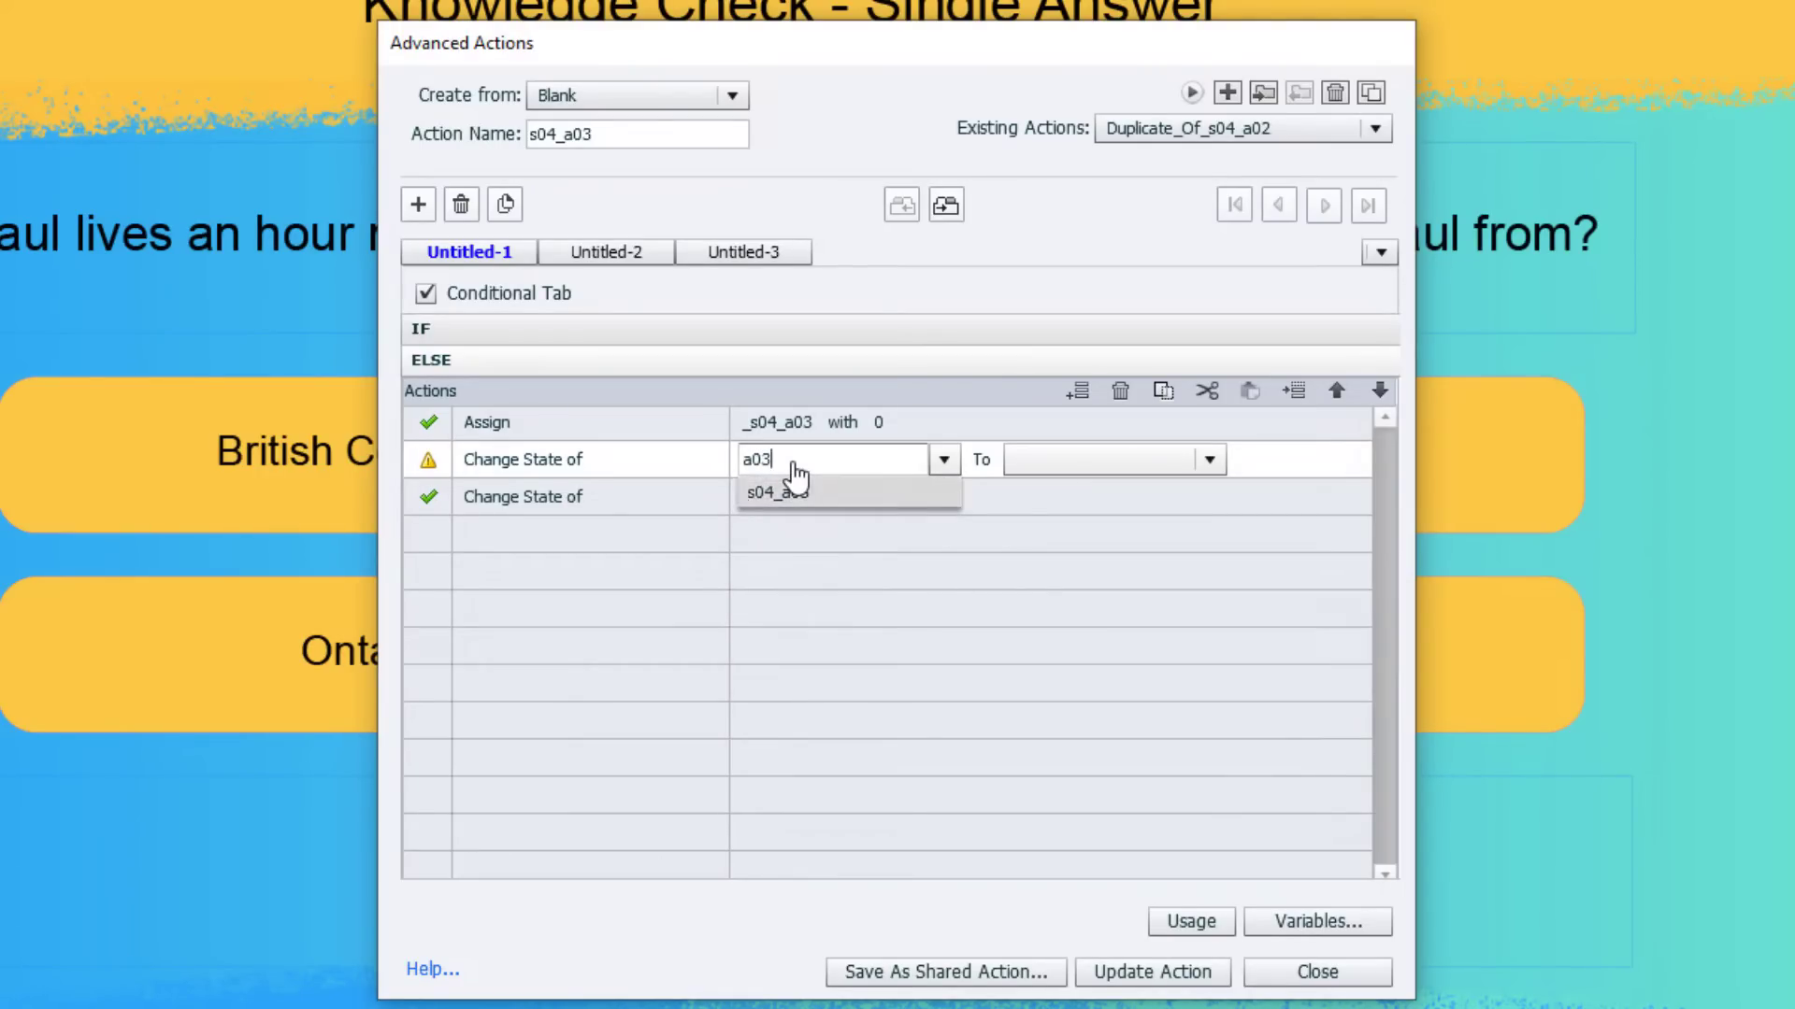
{"action": "key", "text": "Return"}
{"action": "key", "text": "Down"}
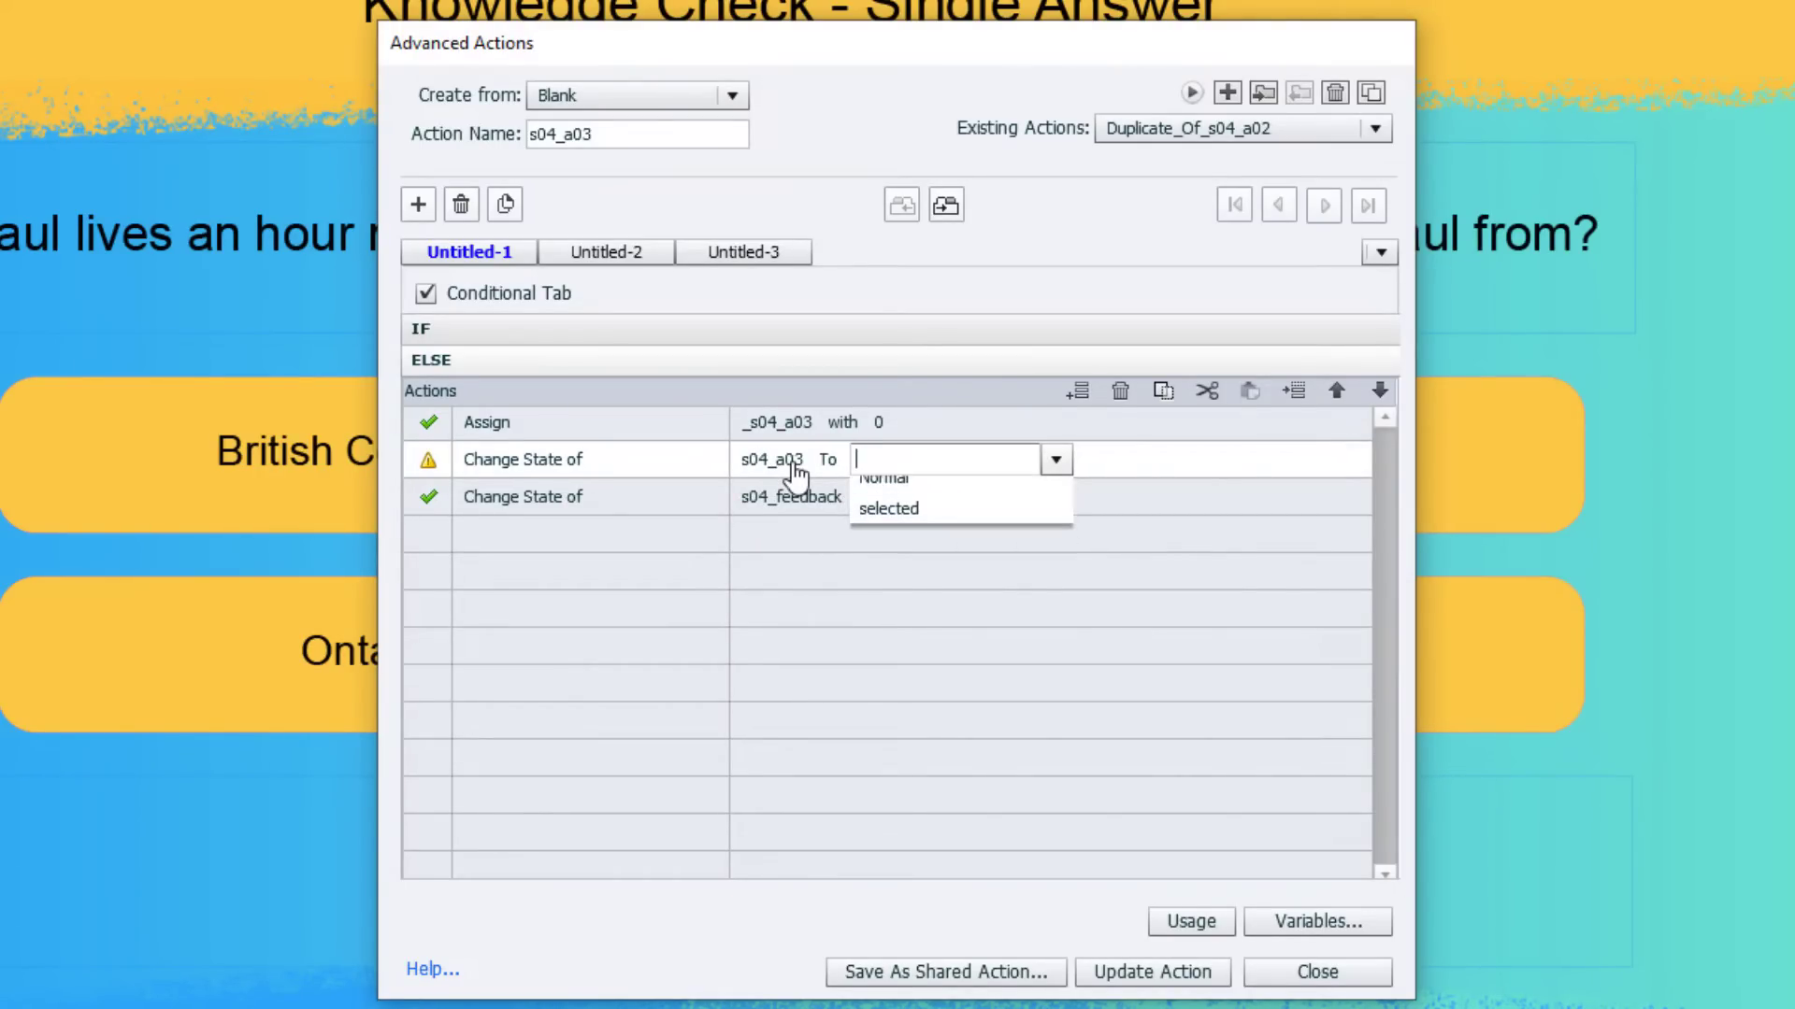
{"action": "key", "text": "Return"}
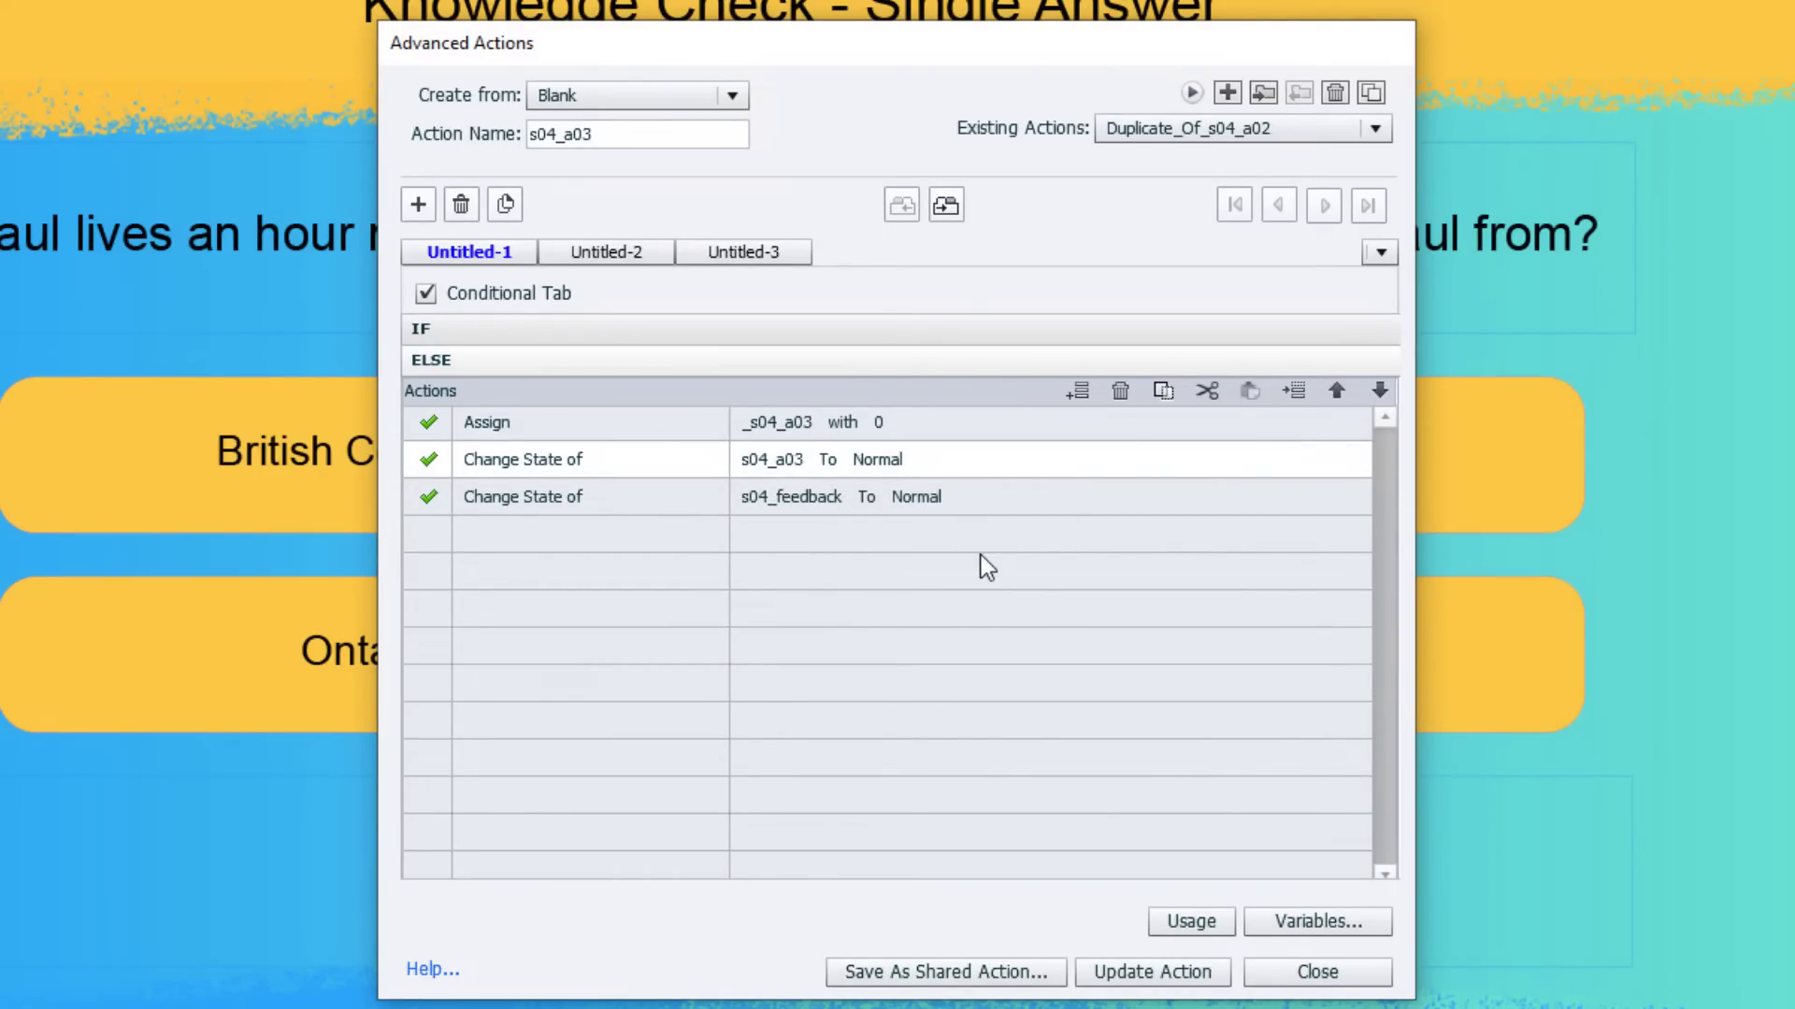
{"action": "left_click", "coordinate": [1182, 974]}
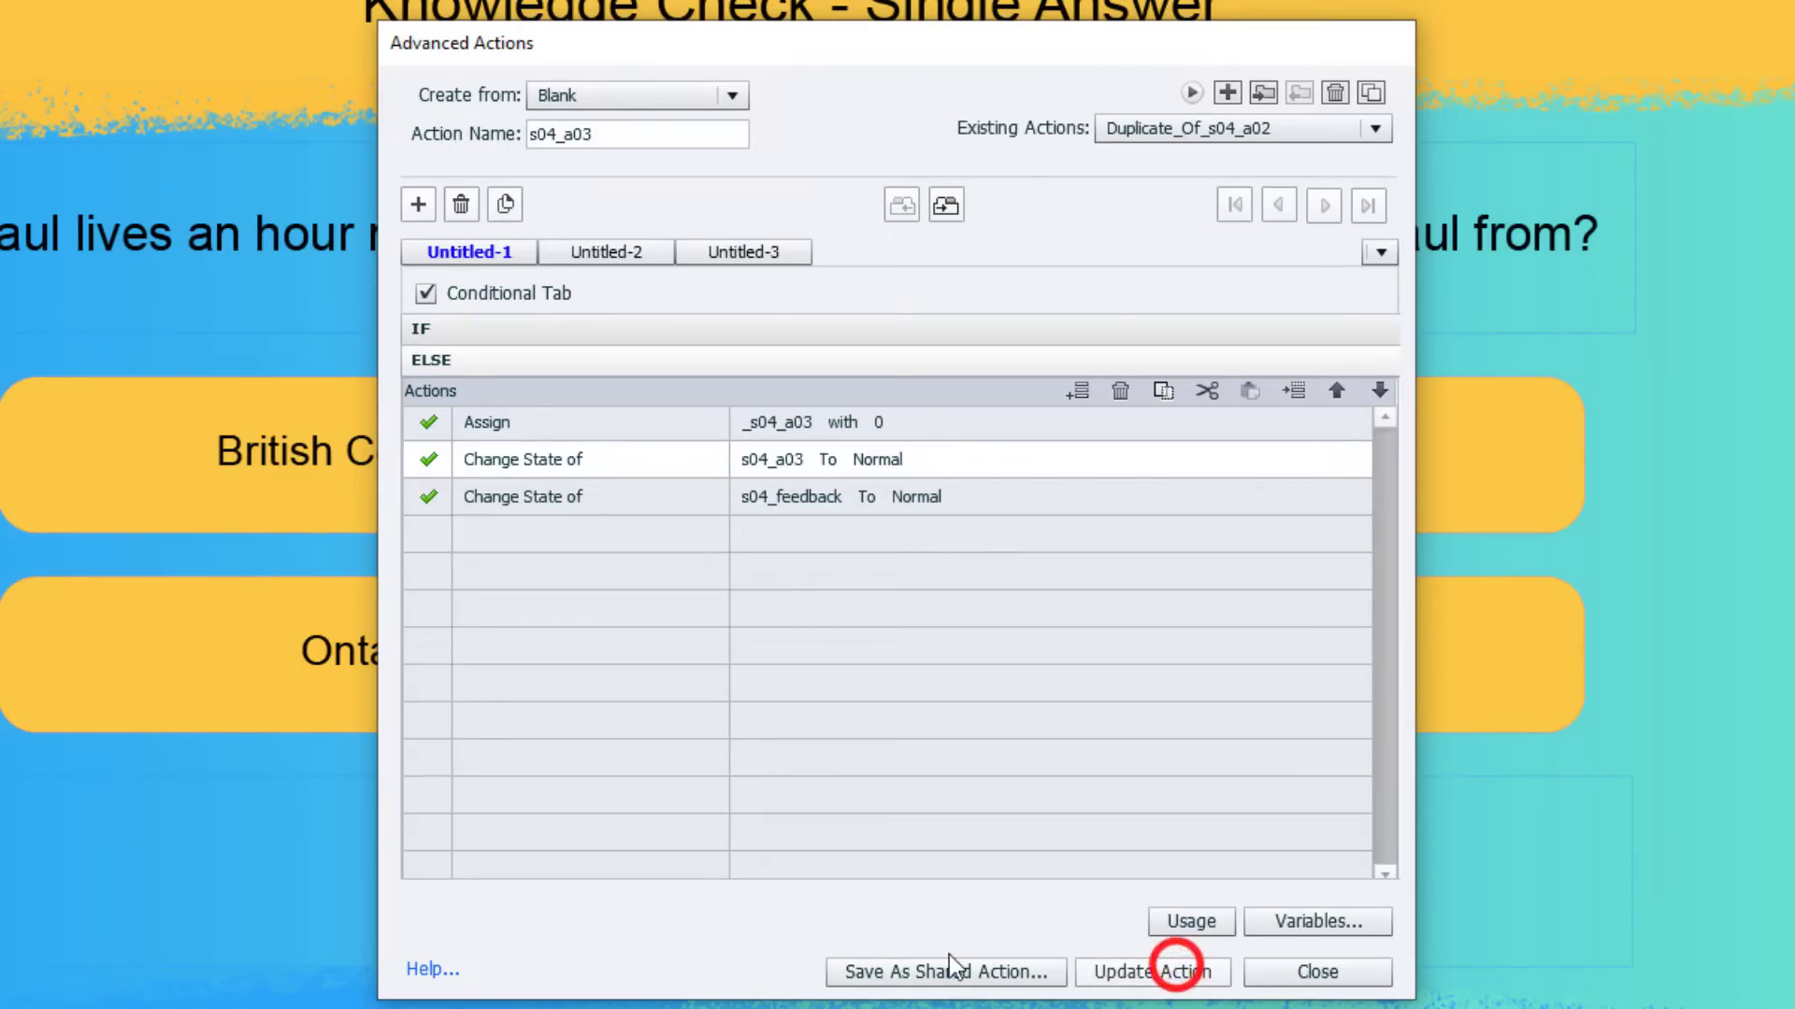
{"action": "left_click", "coordinate": [998, 566]}
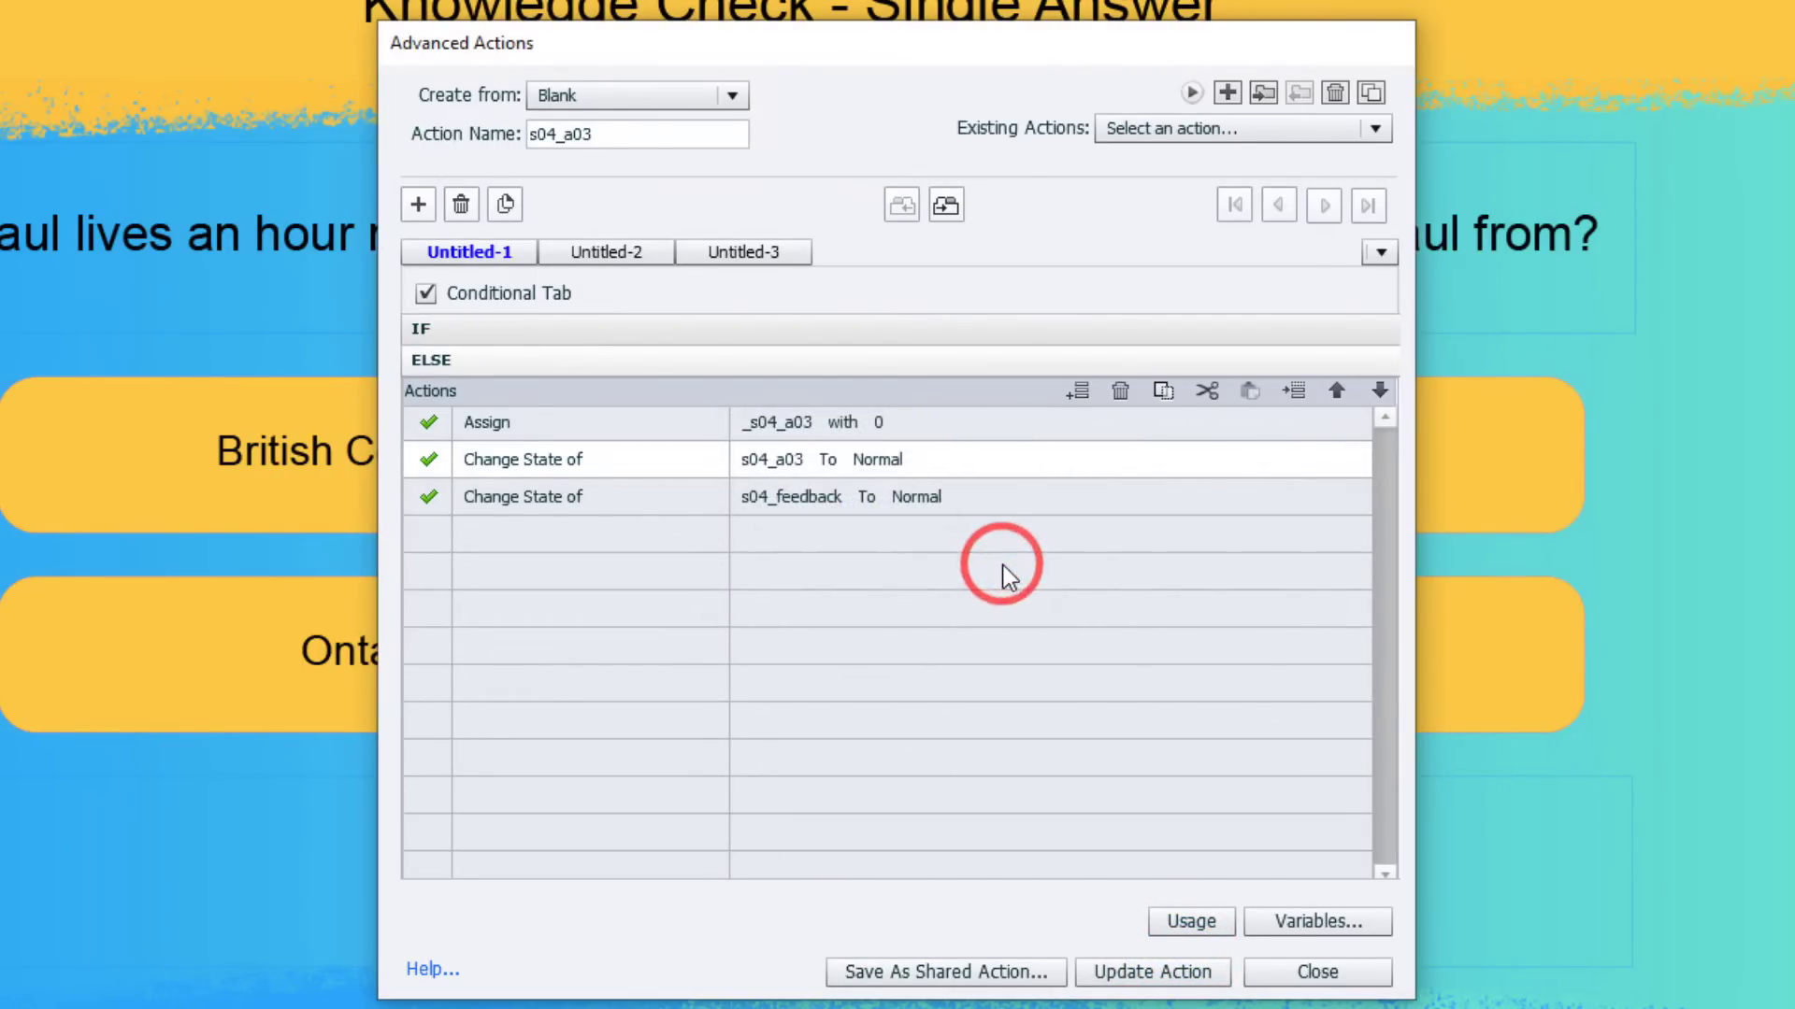
Duplicate the s04_a03 advanced action and name the copy s04_a04.
{"action": "left_click", "coordinate": [1370, 92]}
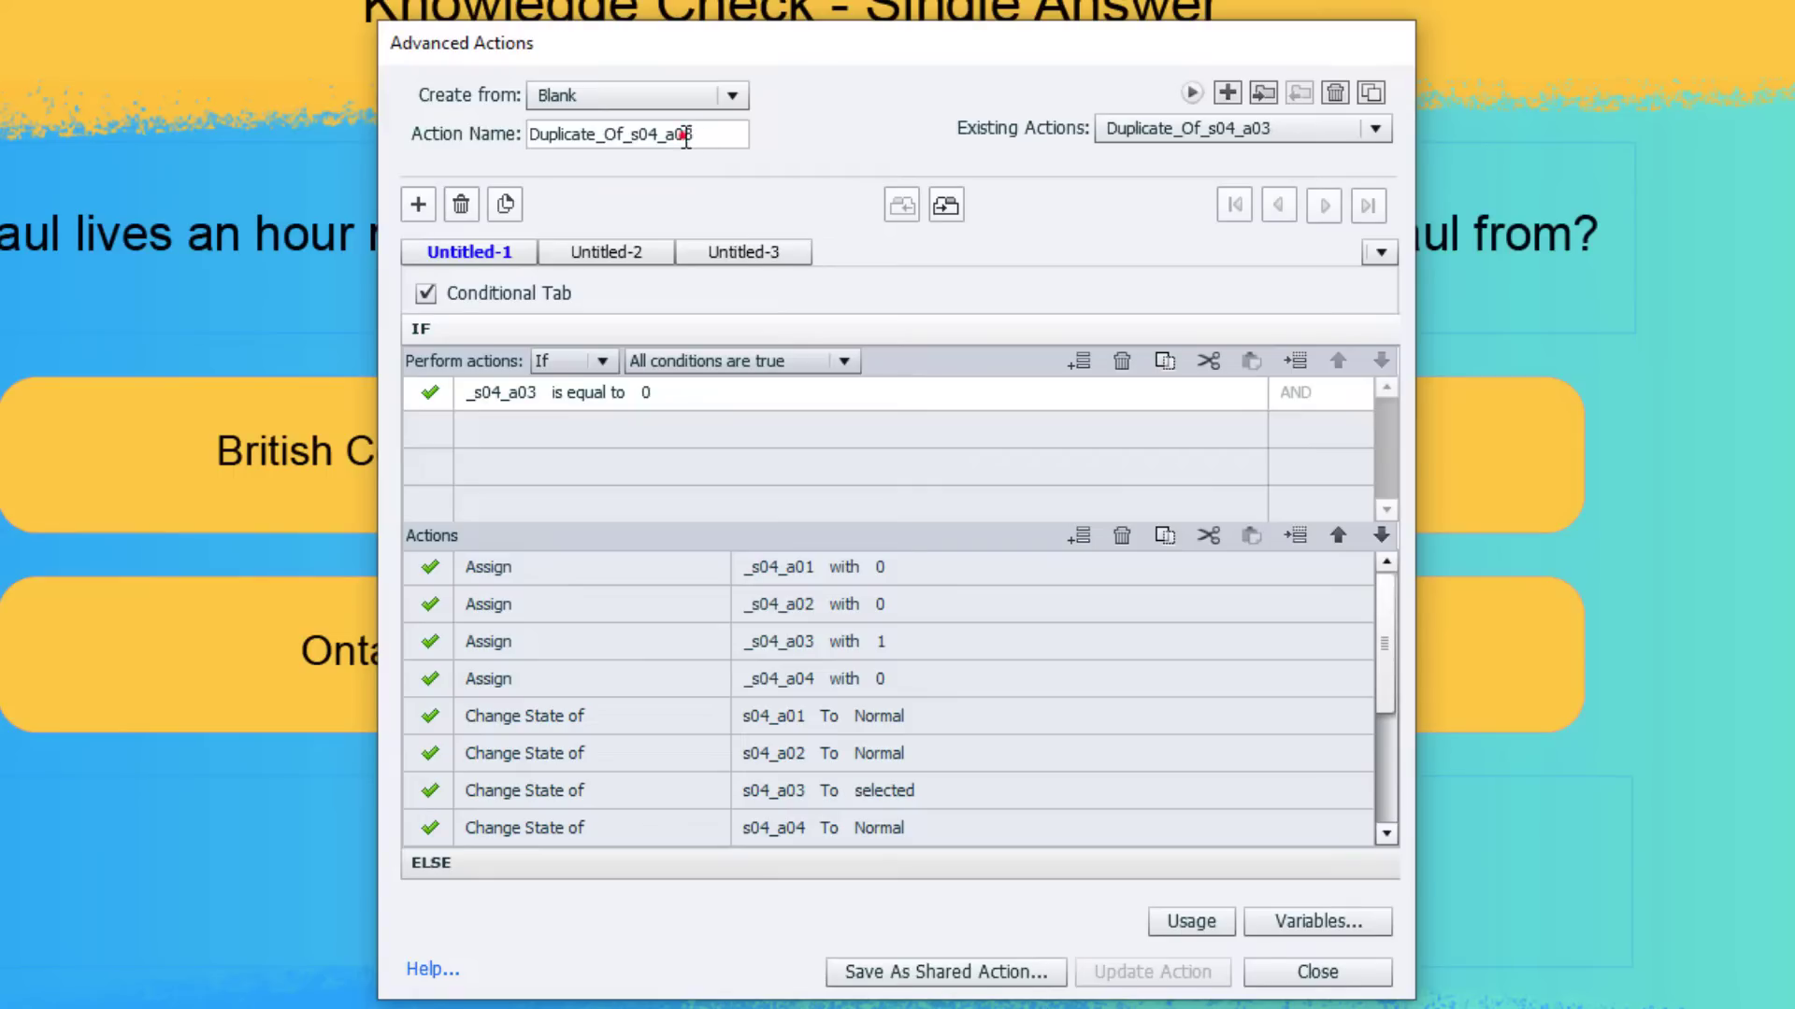
{"action": "key", "text": "BackSpace"}
{"action": "type", "text": "4"}
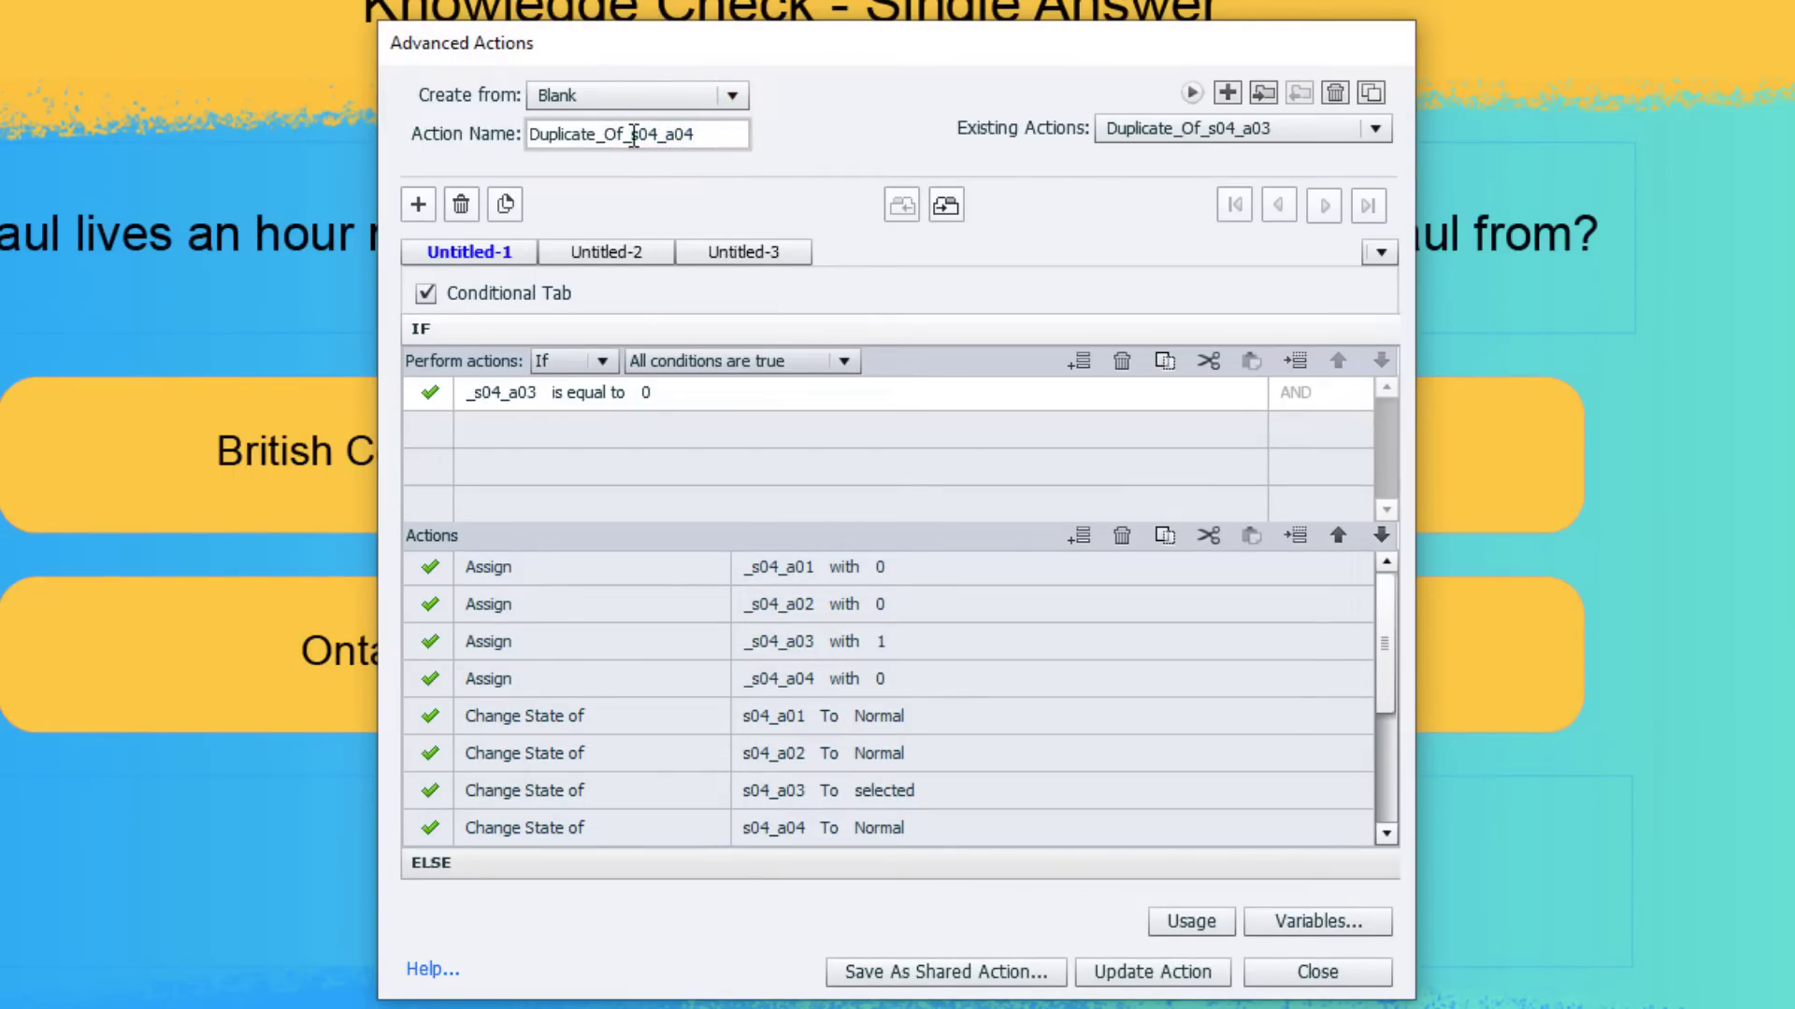
{"action": "key", "text": "BackSpace"}
{"action": "key", "text": "BackSpace"}
{"action": "key", "text": "BackSpace"}
{"action": "key", "text": "BackSpace"}
{"action": "key", "text": "BackSpace"}
{"action": "key", "text": "BackSpace"}
{"action": "key", "text": "BackSpace"}
{"action": "key", "text": "BackSpace"}
{"action": "key", "text": "BackSpace"}
{"action": "key", "text": "BackSpace"}
{"action": "key", "text": "BackSpace"}
{"action": "key", "text": "BackSpace"}
{"action": "key", "text": "BackSpace"}
Change the variable in the IF condition of s04_a04 to _s04_a04.
{"action": "left_click", "coordinate": [498, 393]}
{"action": "left_click", "coordinate": [516, 422]}
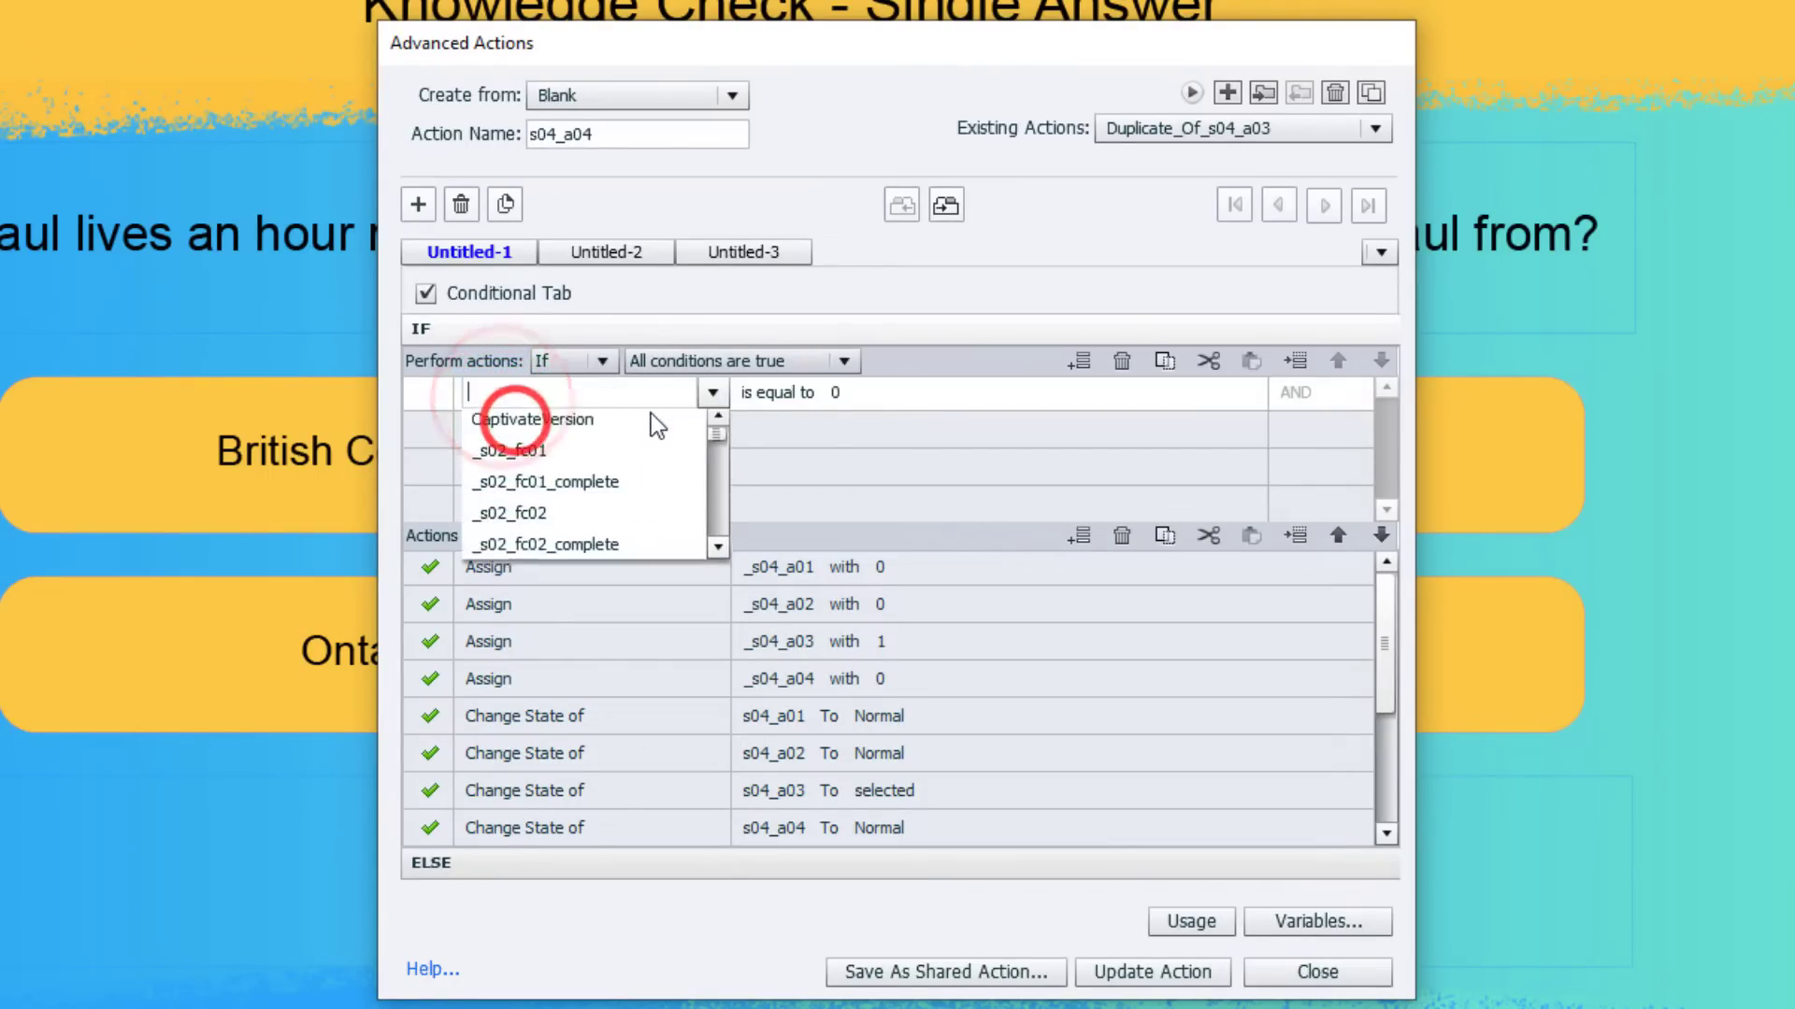
{"action": "type", "text": "a04"}
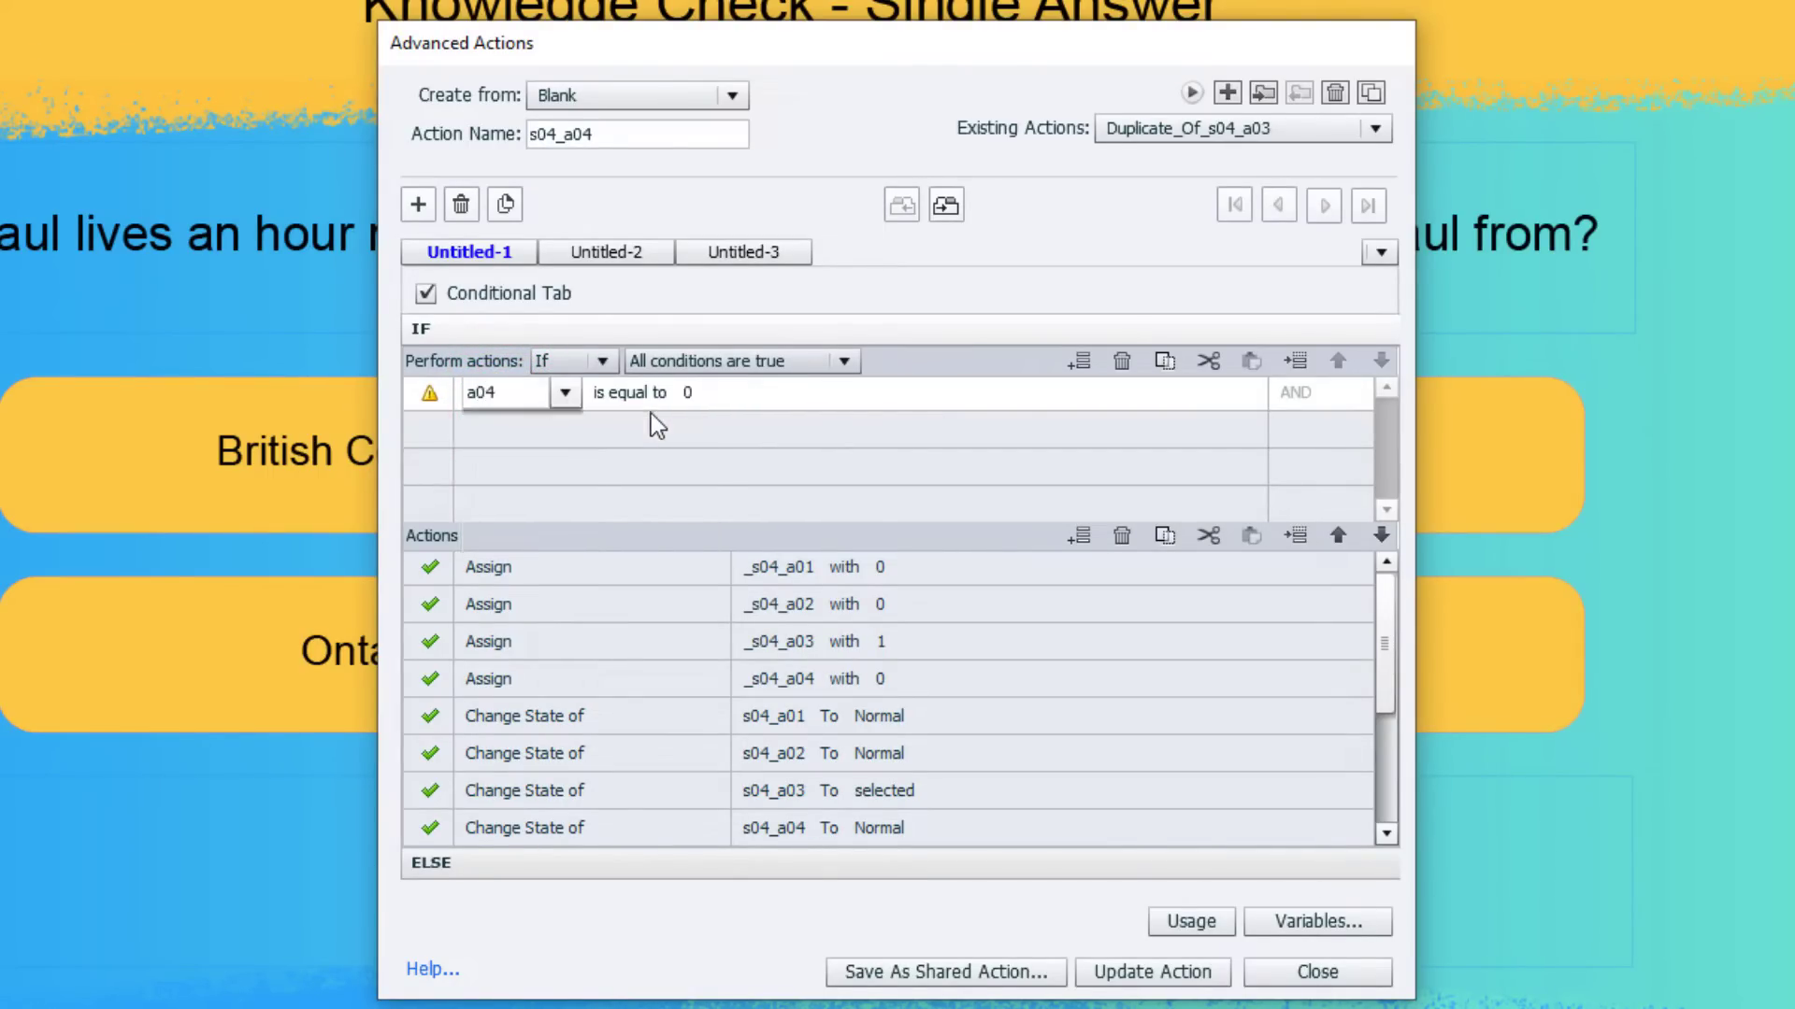
{"action": "key", "text": "Return"}
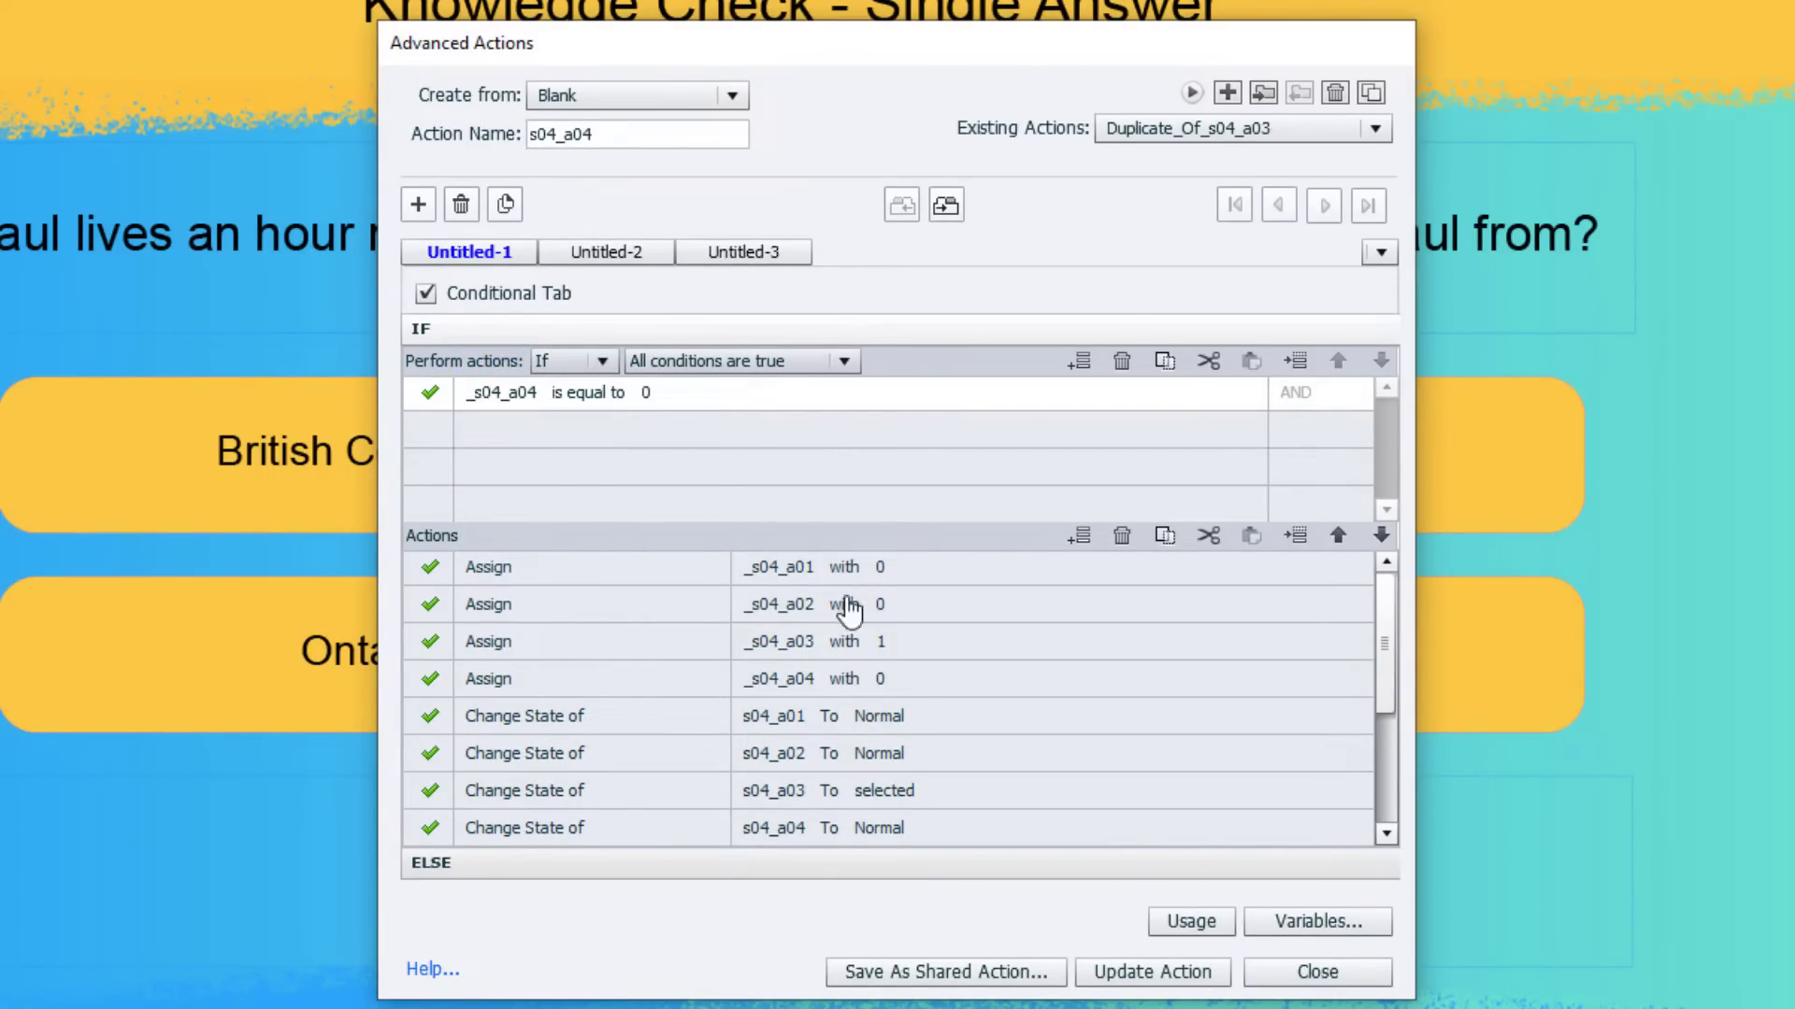
Set the IF branch's Assign action for _s04_a03 to the literal value 0.
{"action": "left_click", "coordinate": [883, 643]}
{"action": "left_click", "coordinate": [918, 643]}
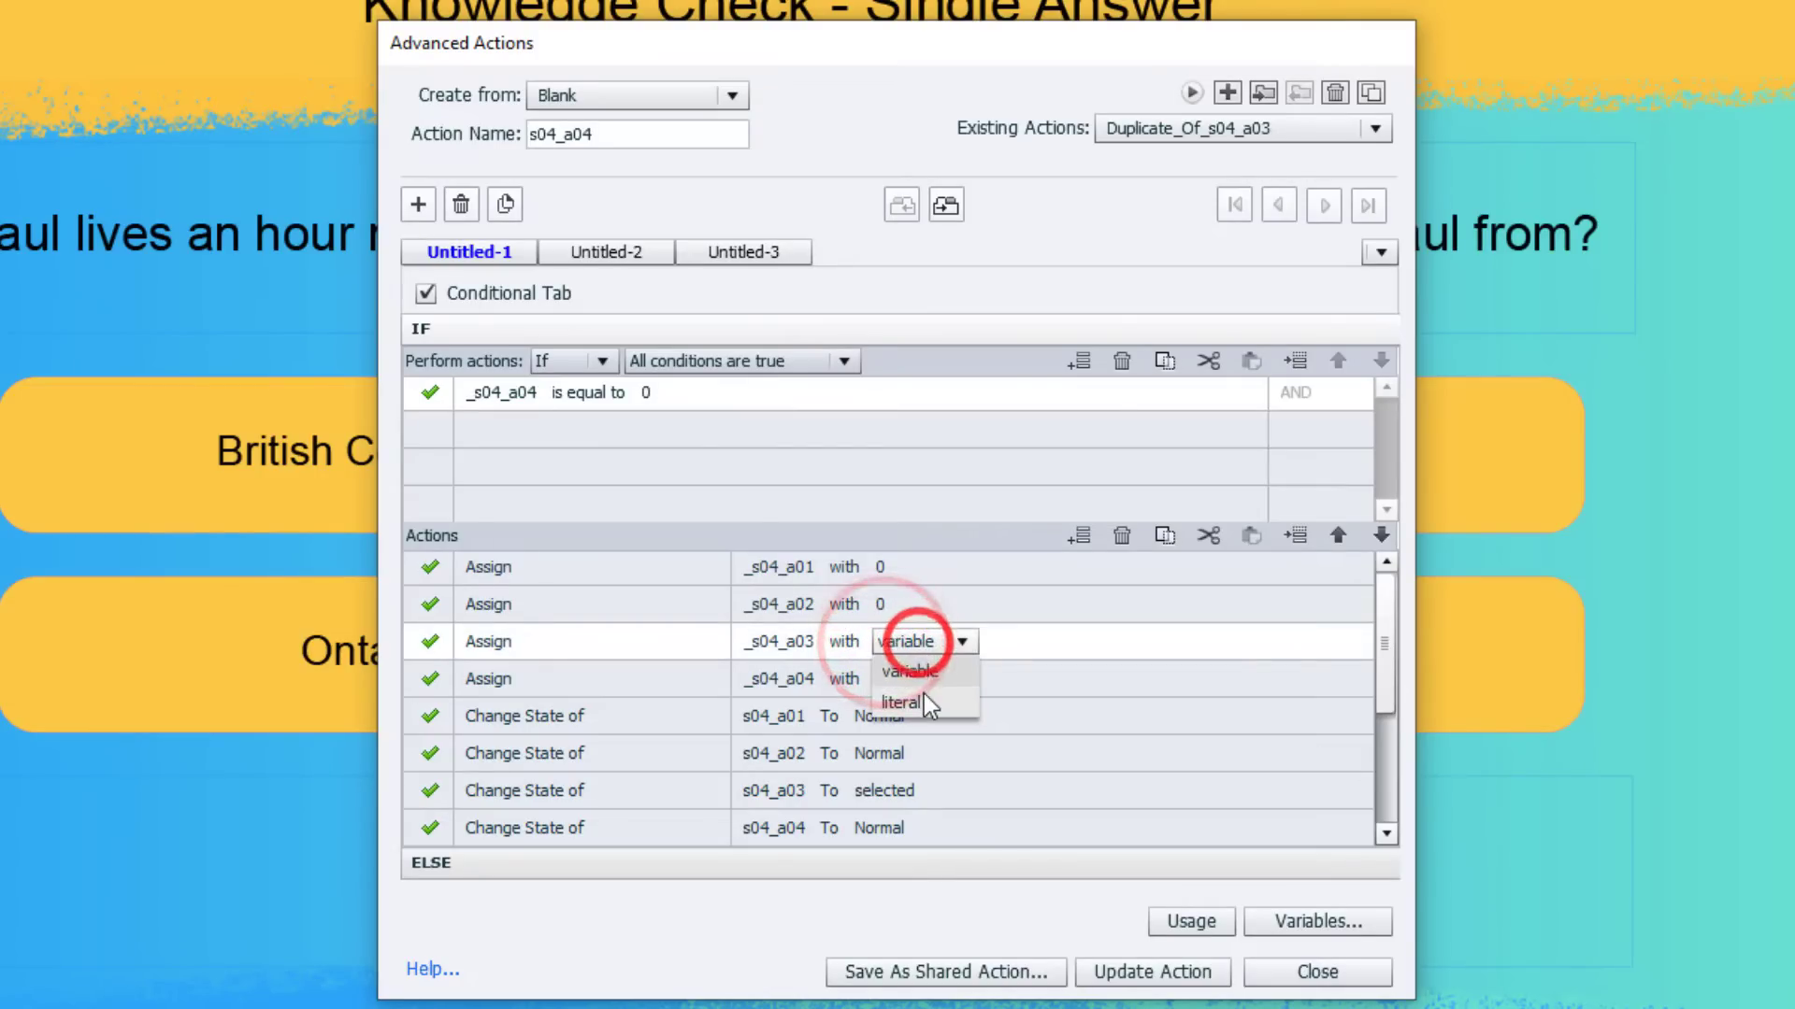
{"action": "left_click", "coordinate": [924, 693]}
{"action": "type", "text": "0"}
{"action": "key", "text": "Return"}
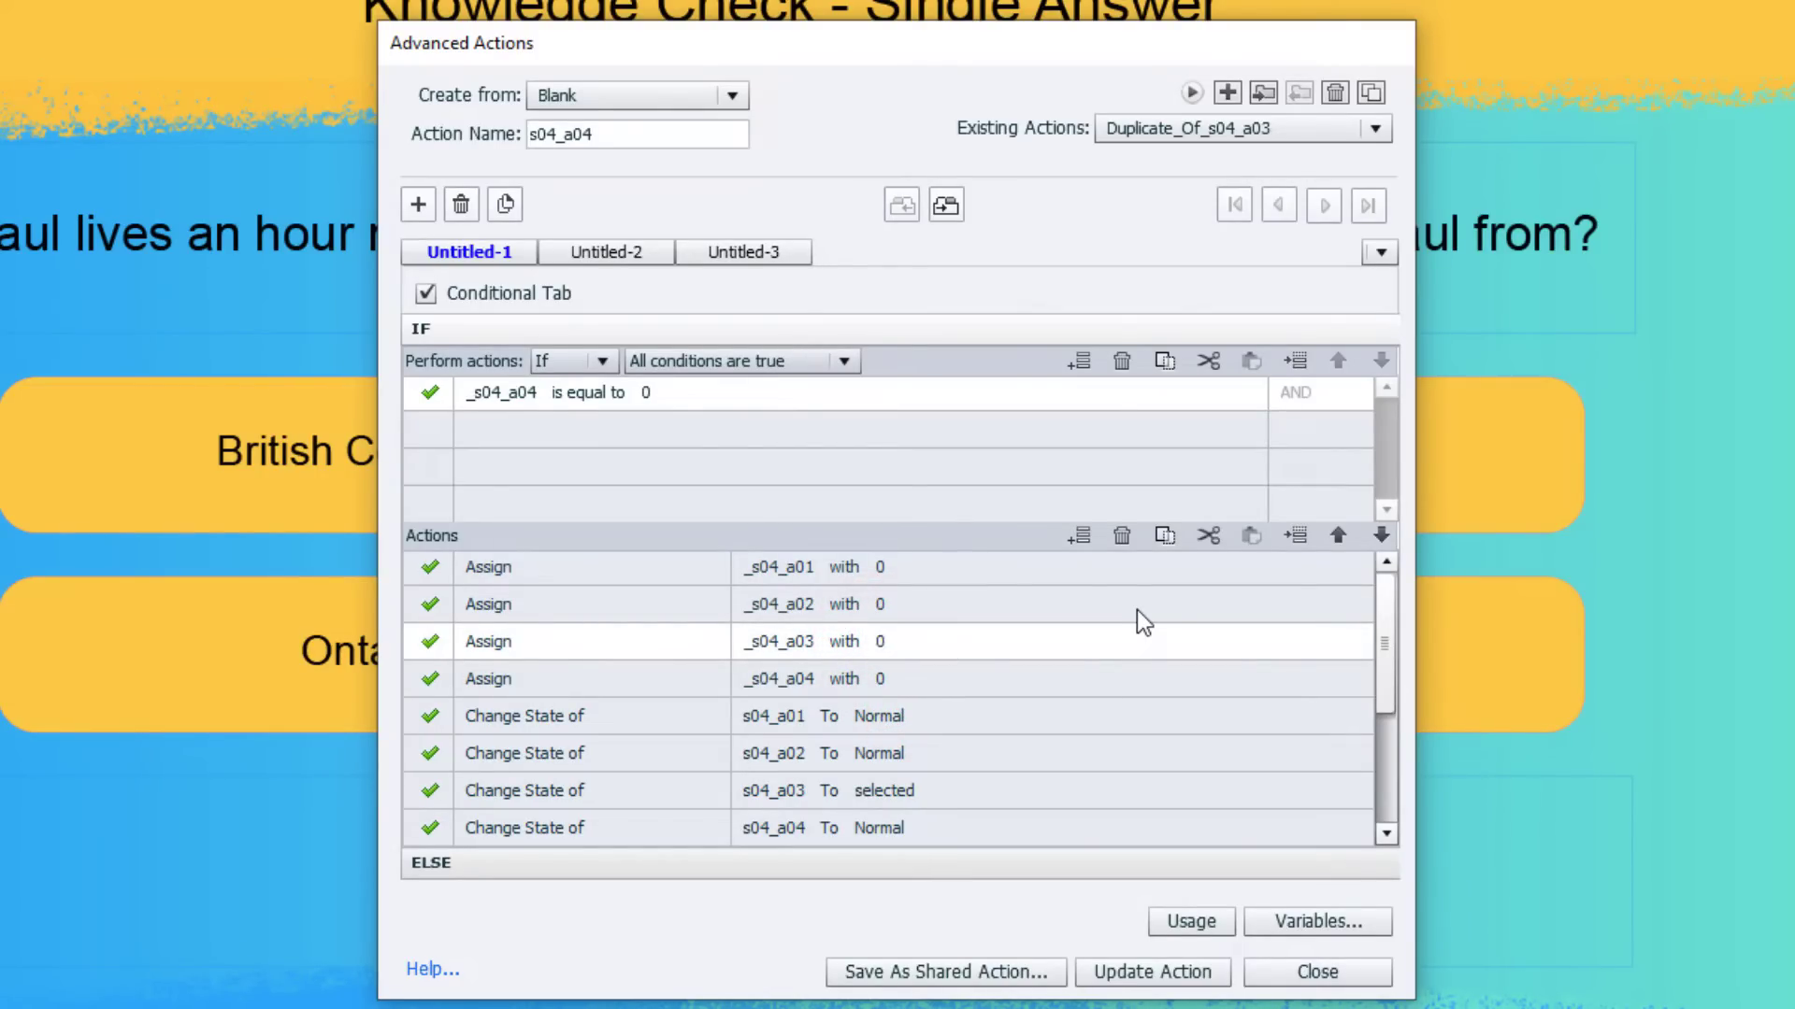
Set the IF branch's Assign action for _s04_a04 to the literal value 1.
{"action": "left_click", "coordinate": [888, 684]}
{"action": "left_click", "coordinate": [888, 683]}
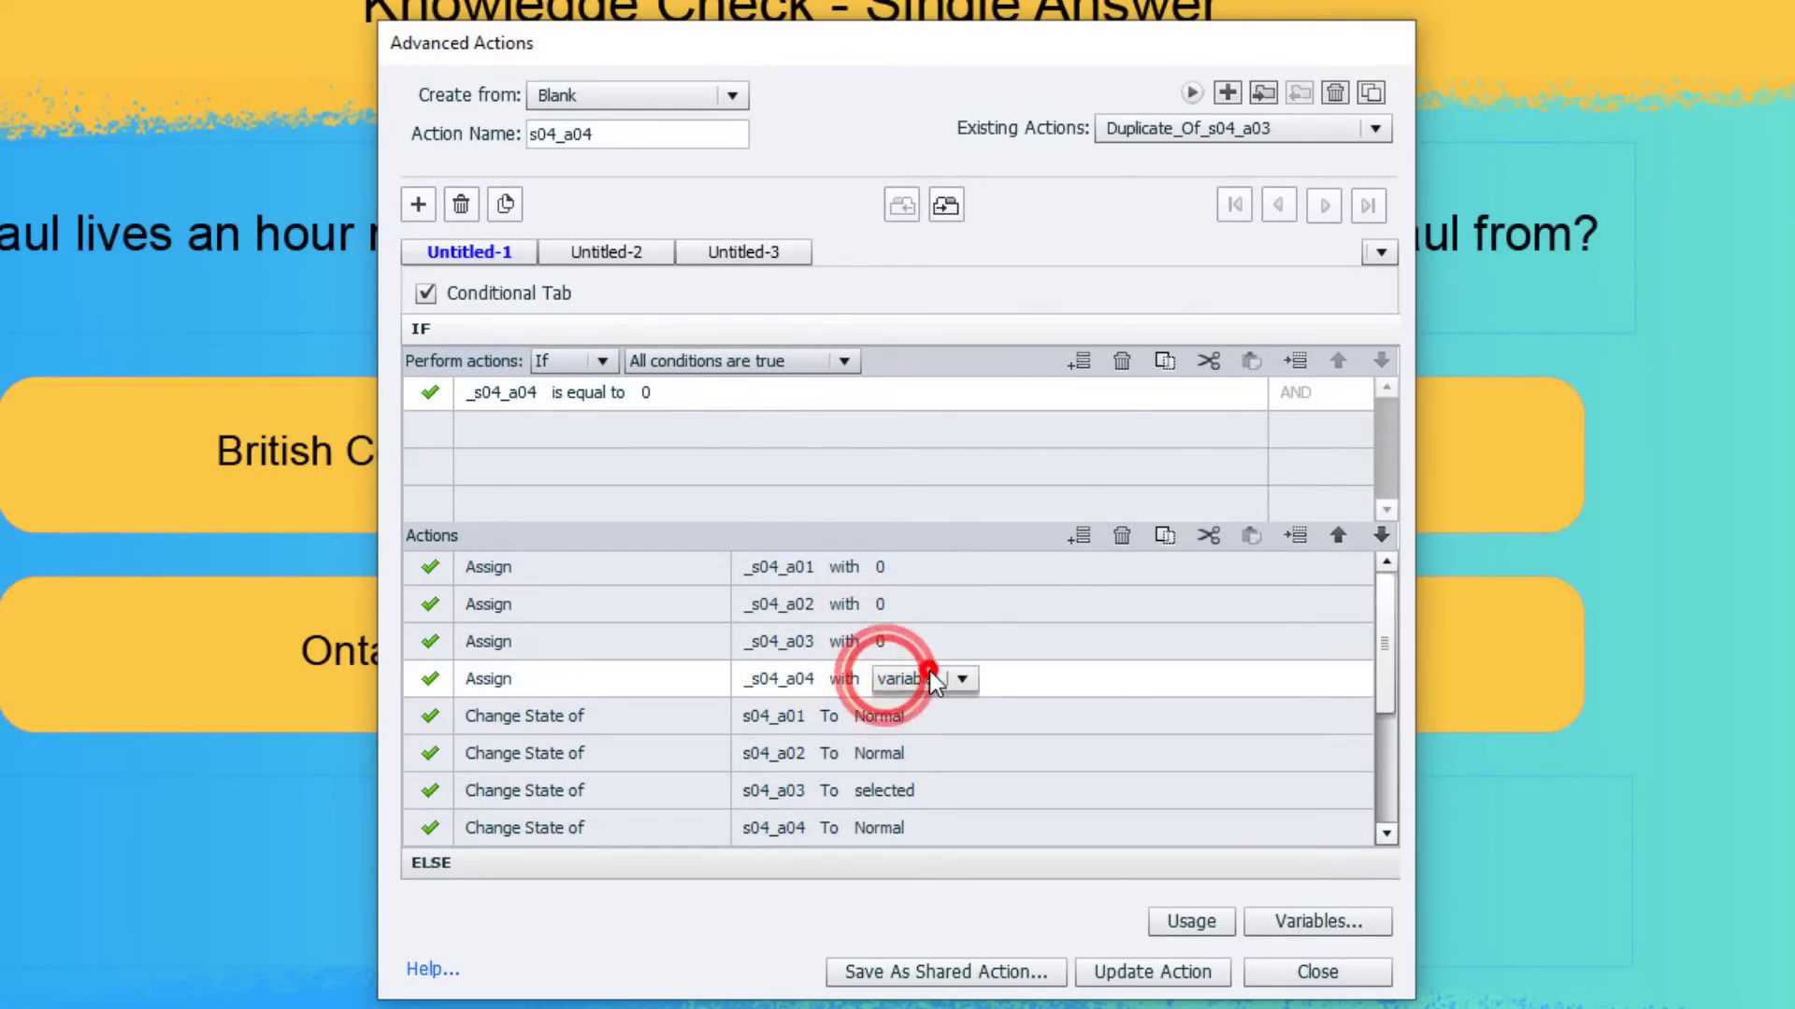
{"action": "left_click", "coordinate": [927, 679]}
{"action": "left_click", "coordinate": [959, 745]}
{"action": "type", "text": "1"}
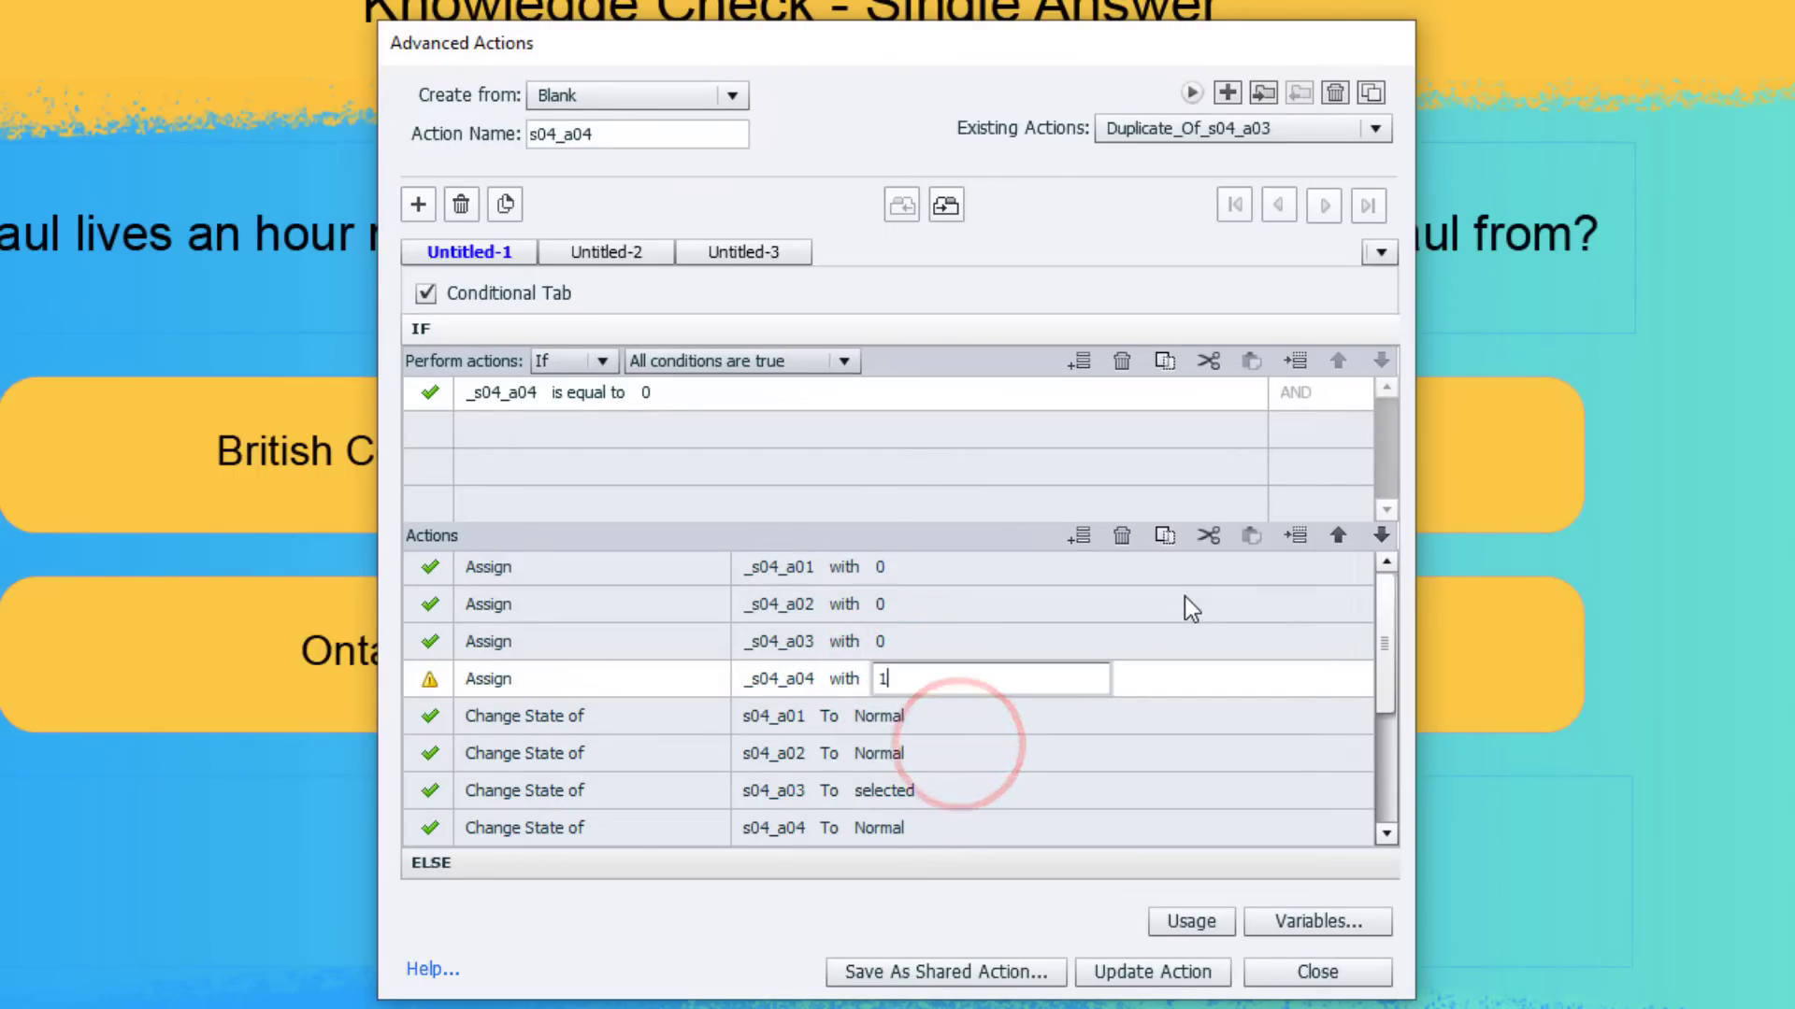
{"action": "key", "text": "Return"}
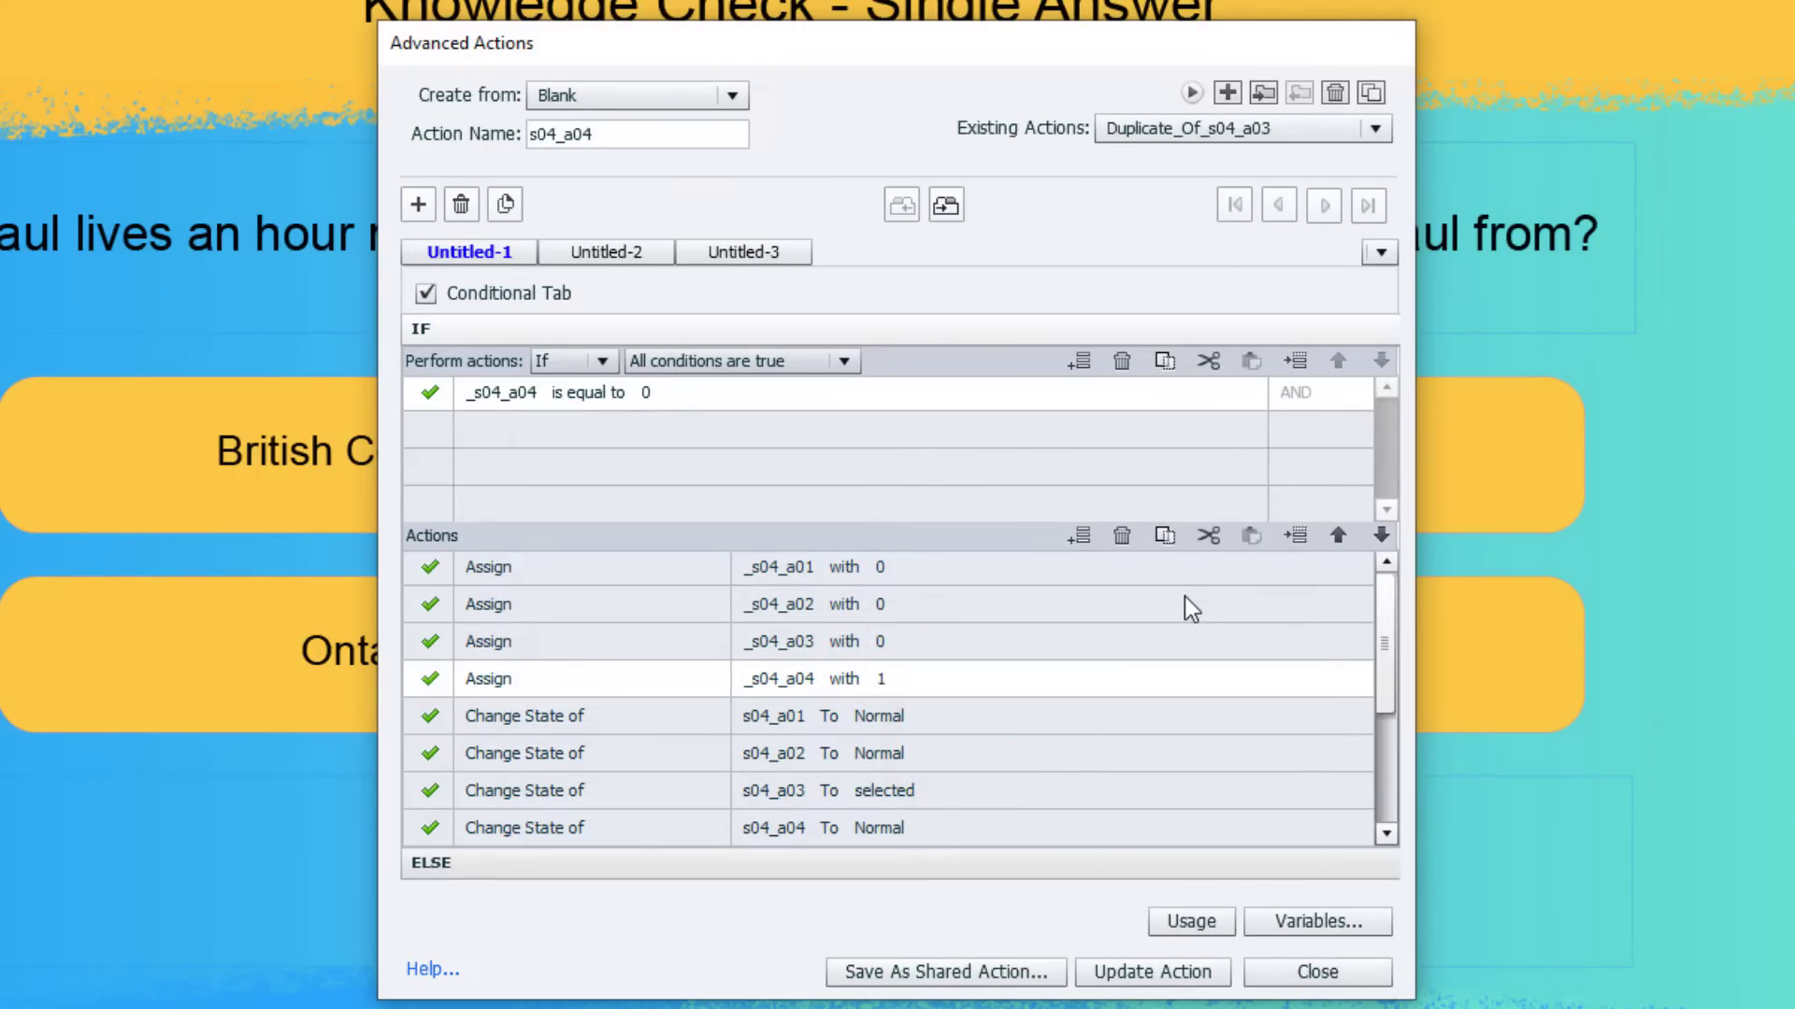
In the IF branch's state changes, set s04_a03 to Normal and s04_a04 to selected.
{"action": "left_click", "coordinate": [900, 792]}
{"action": "left_click", "coordinate": [897, 790]}
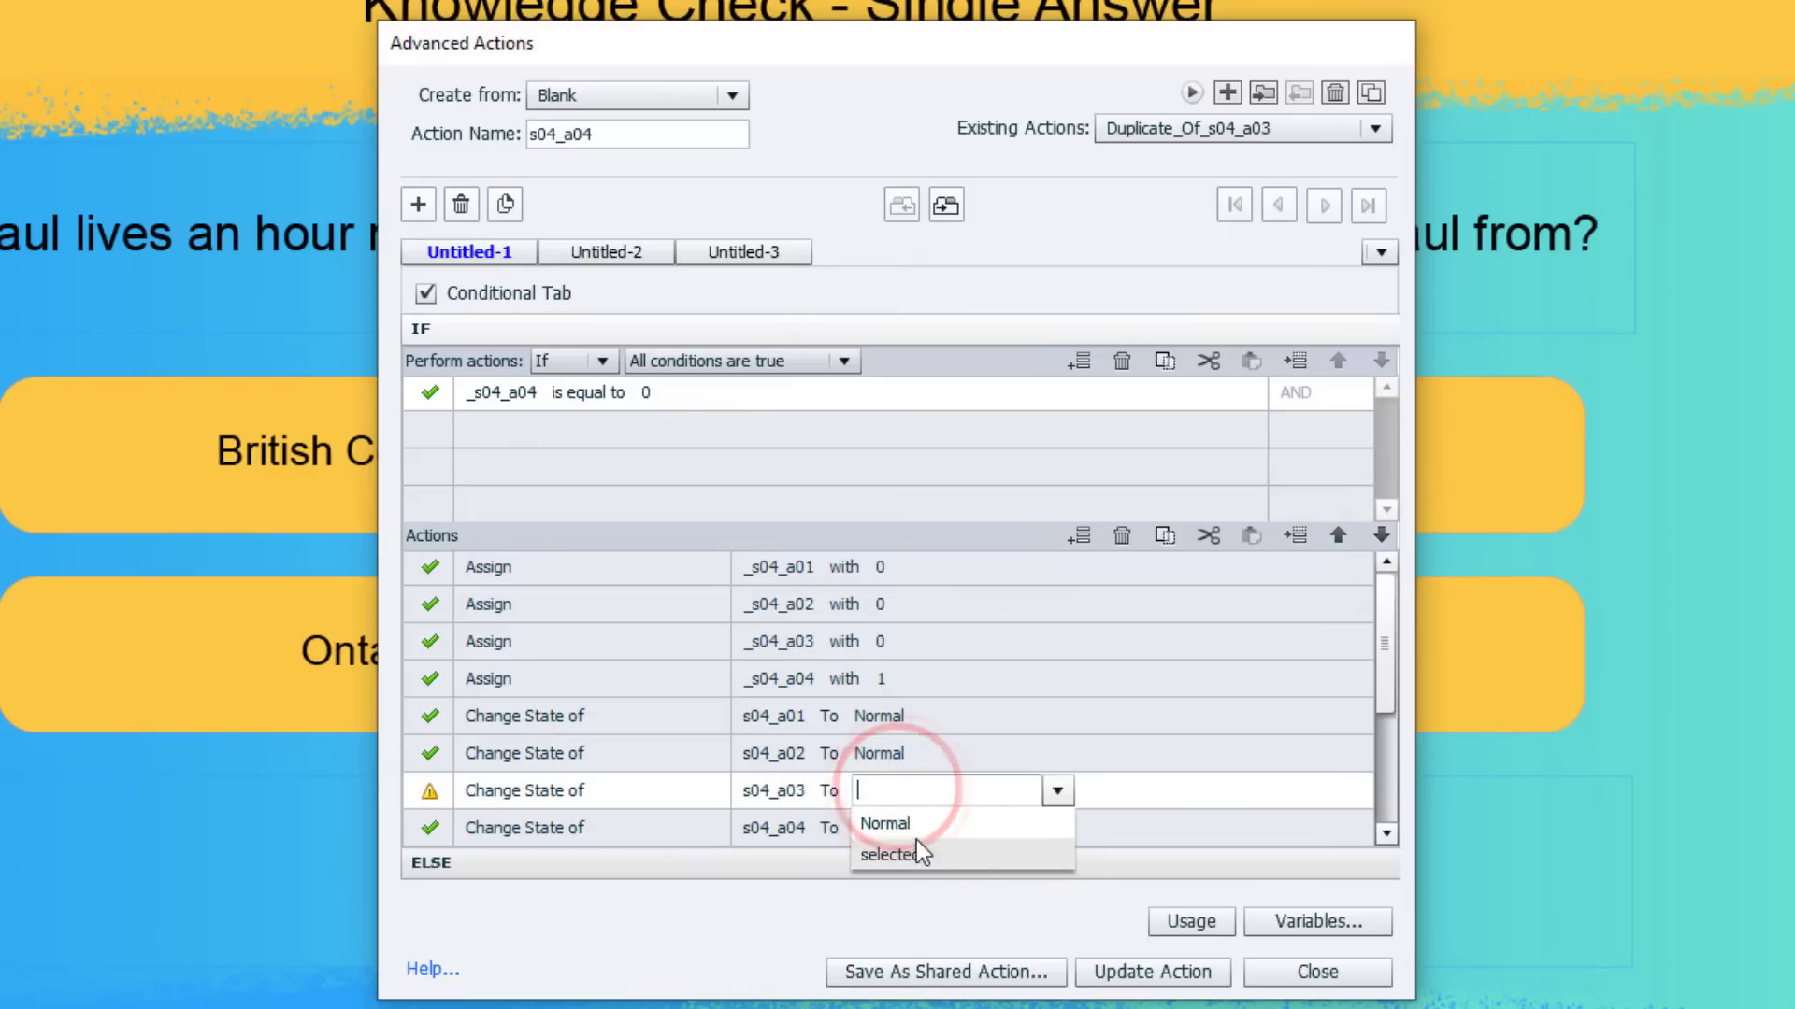
{"action": "left_click", "coordinate": [912, 829]}
{"action": "left_click", "coordinate": [890, 830]}
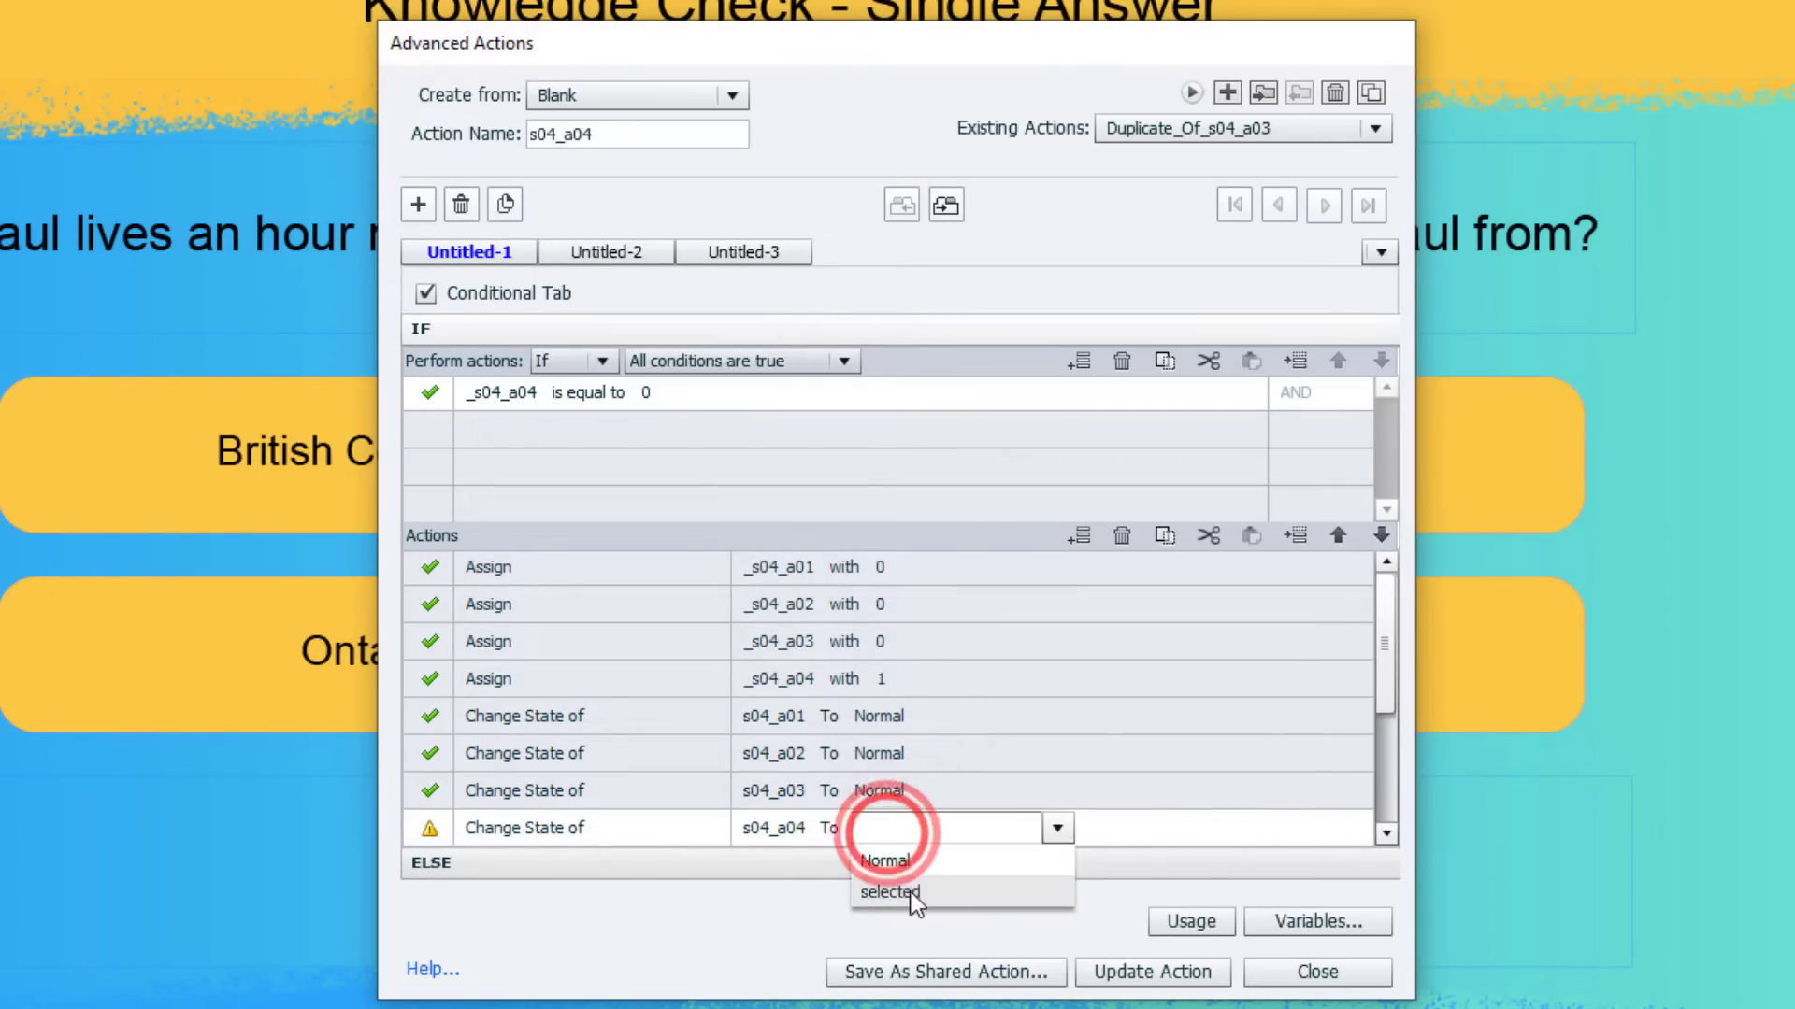
{"action": "left_click", "coordinate": [909, 889]}
In the ELSE branch of s04_a04, change the variable in the Assign action to _s04_a04.
{"action": "left_click", "coordinate": [673, 869]}
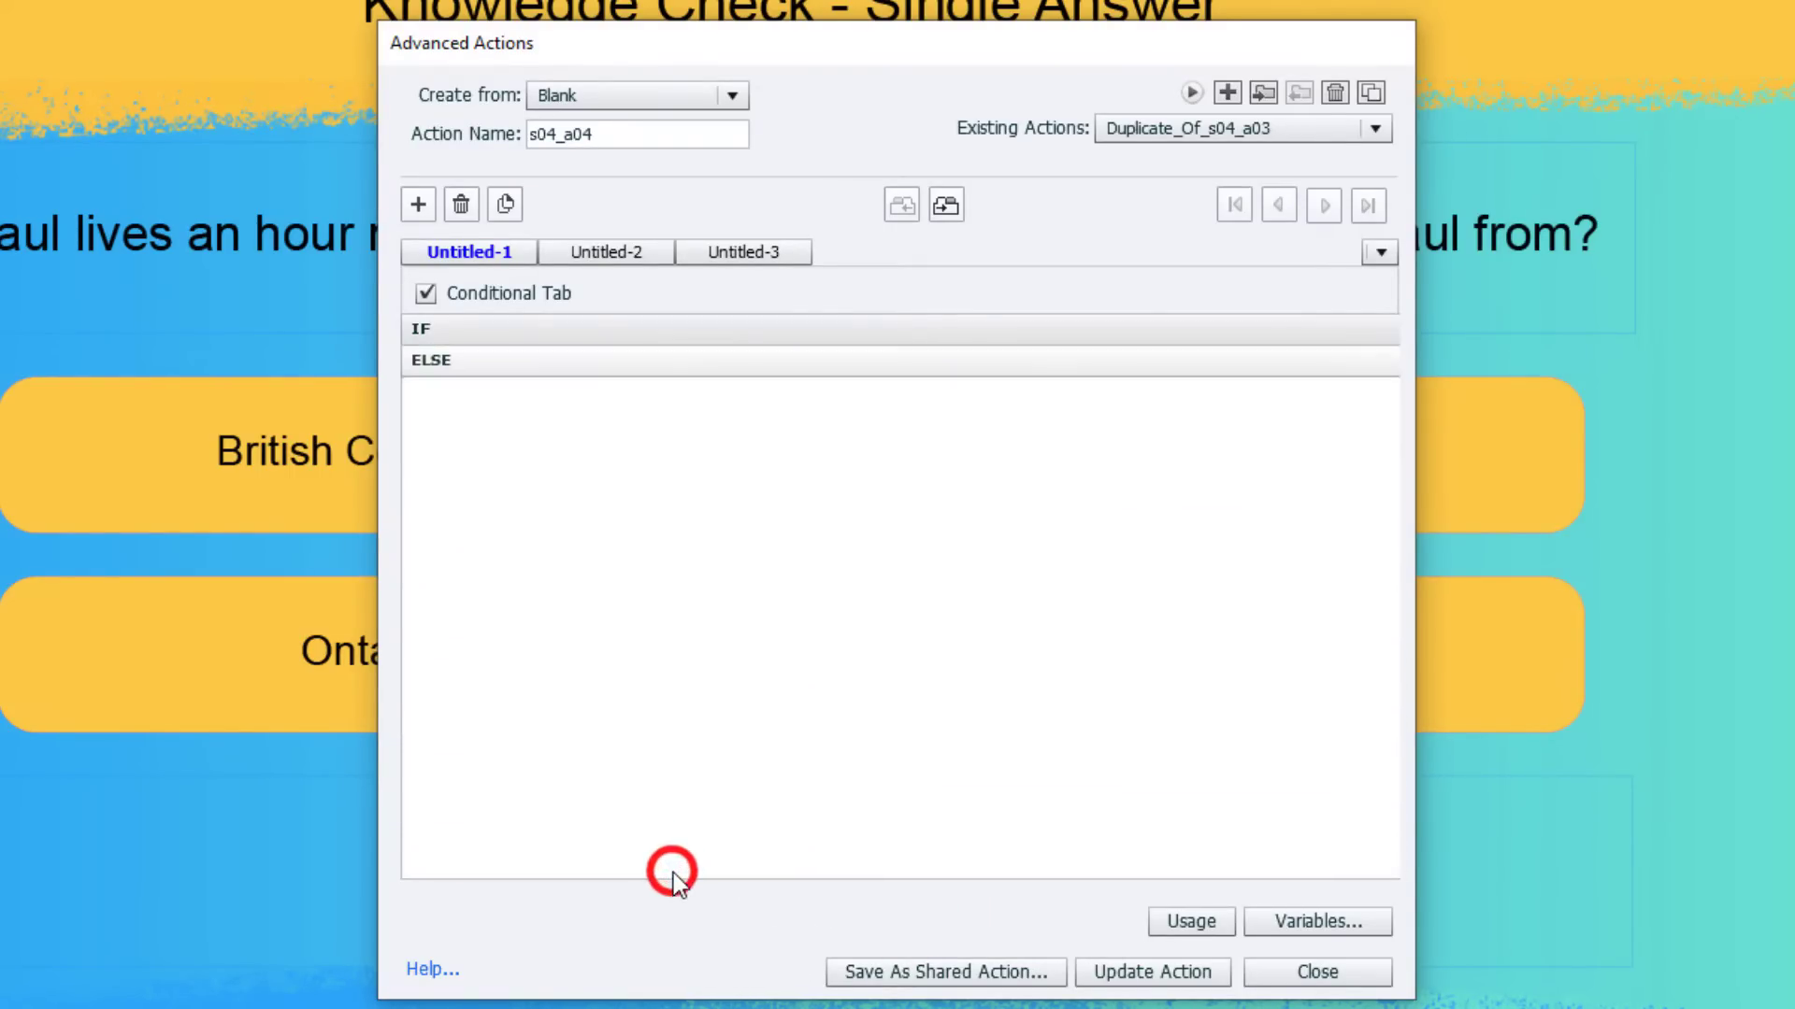
{"action": "left_click", "coordinate": [790, 420]}
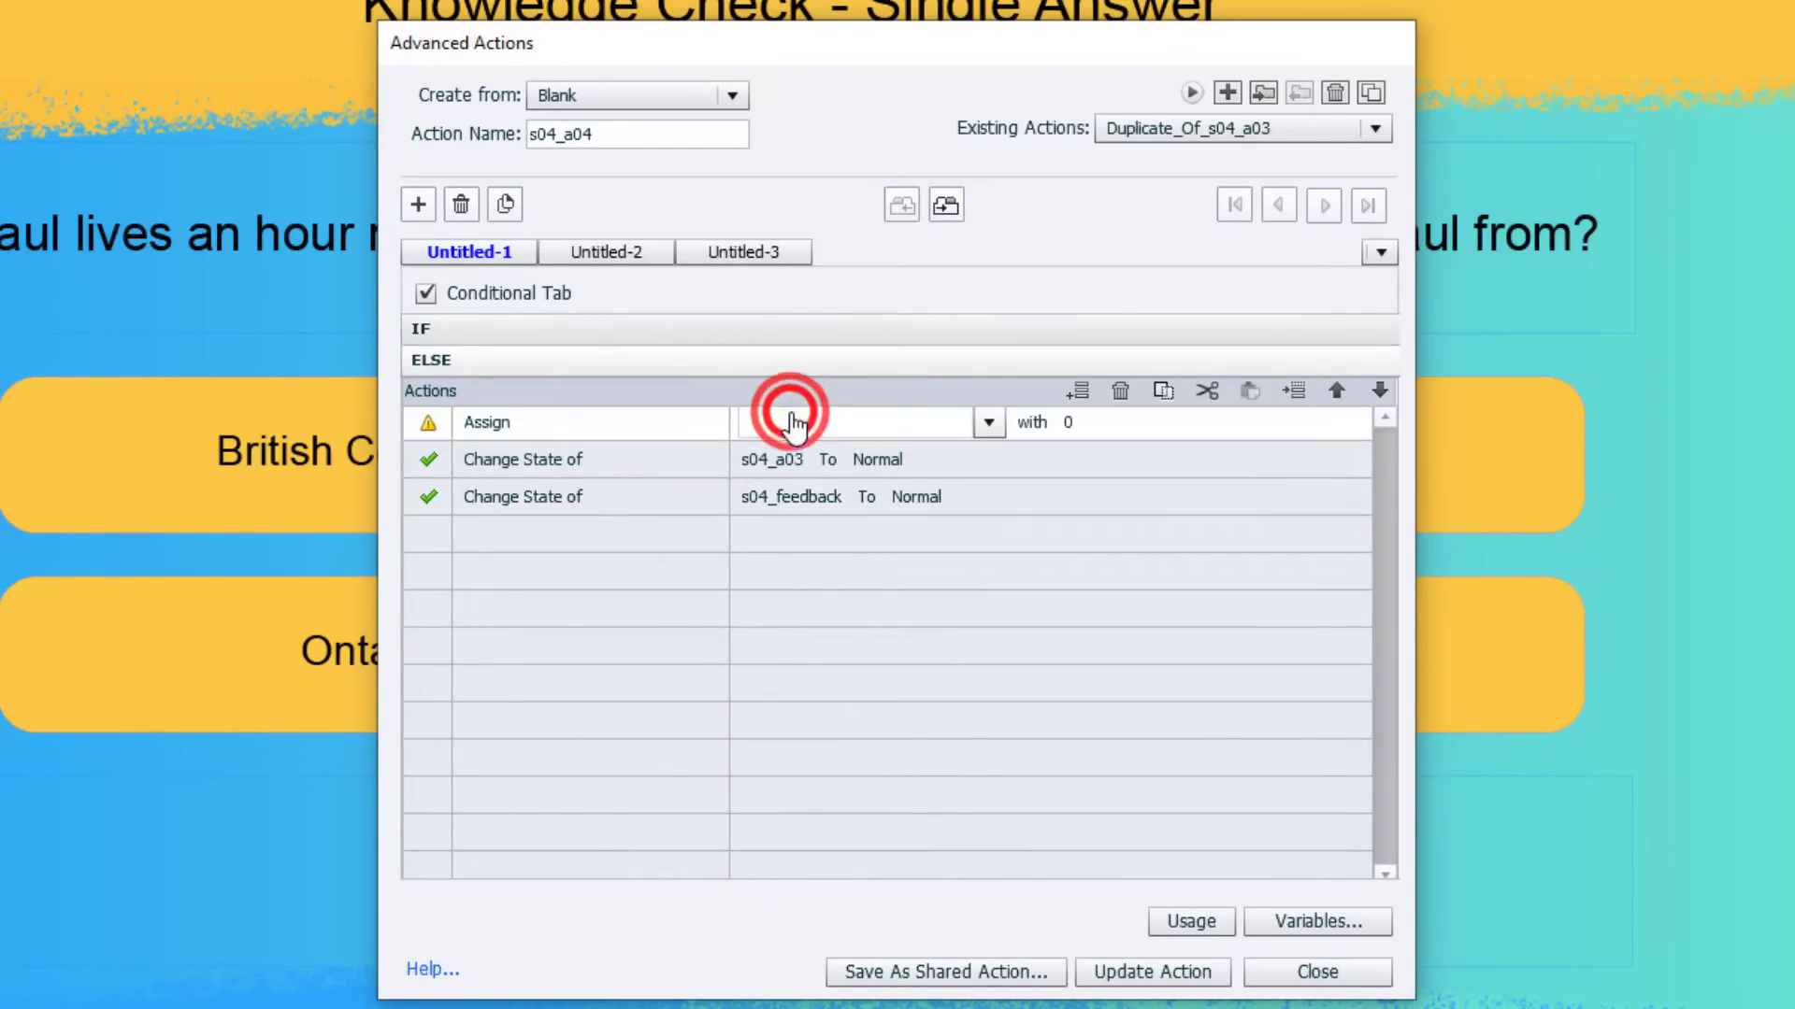
{"action": "type", "text": "a04"}
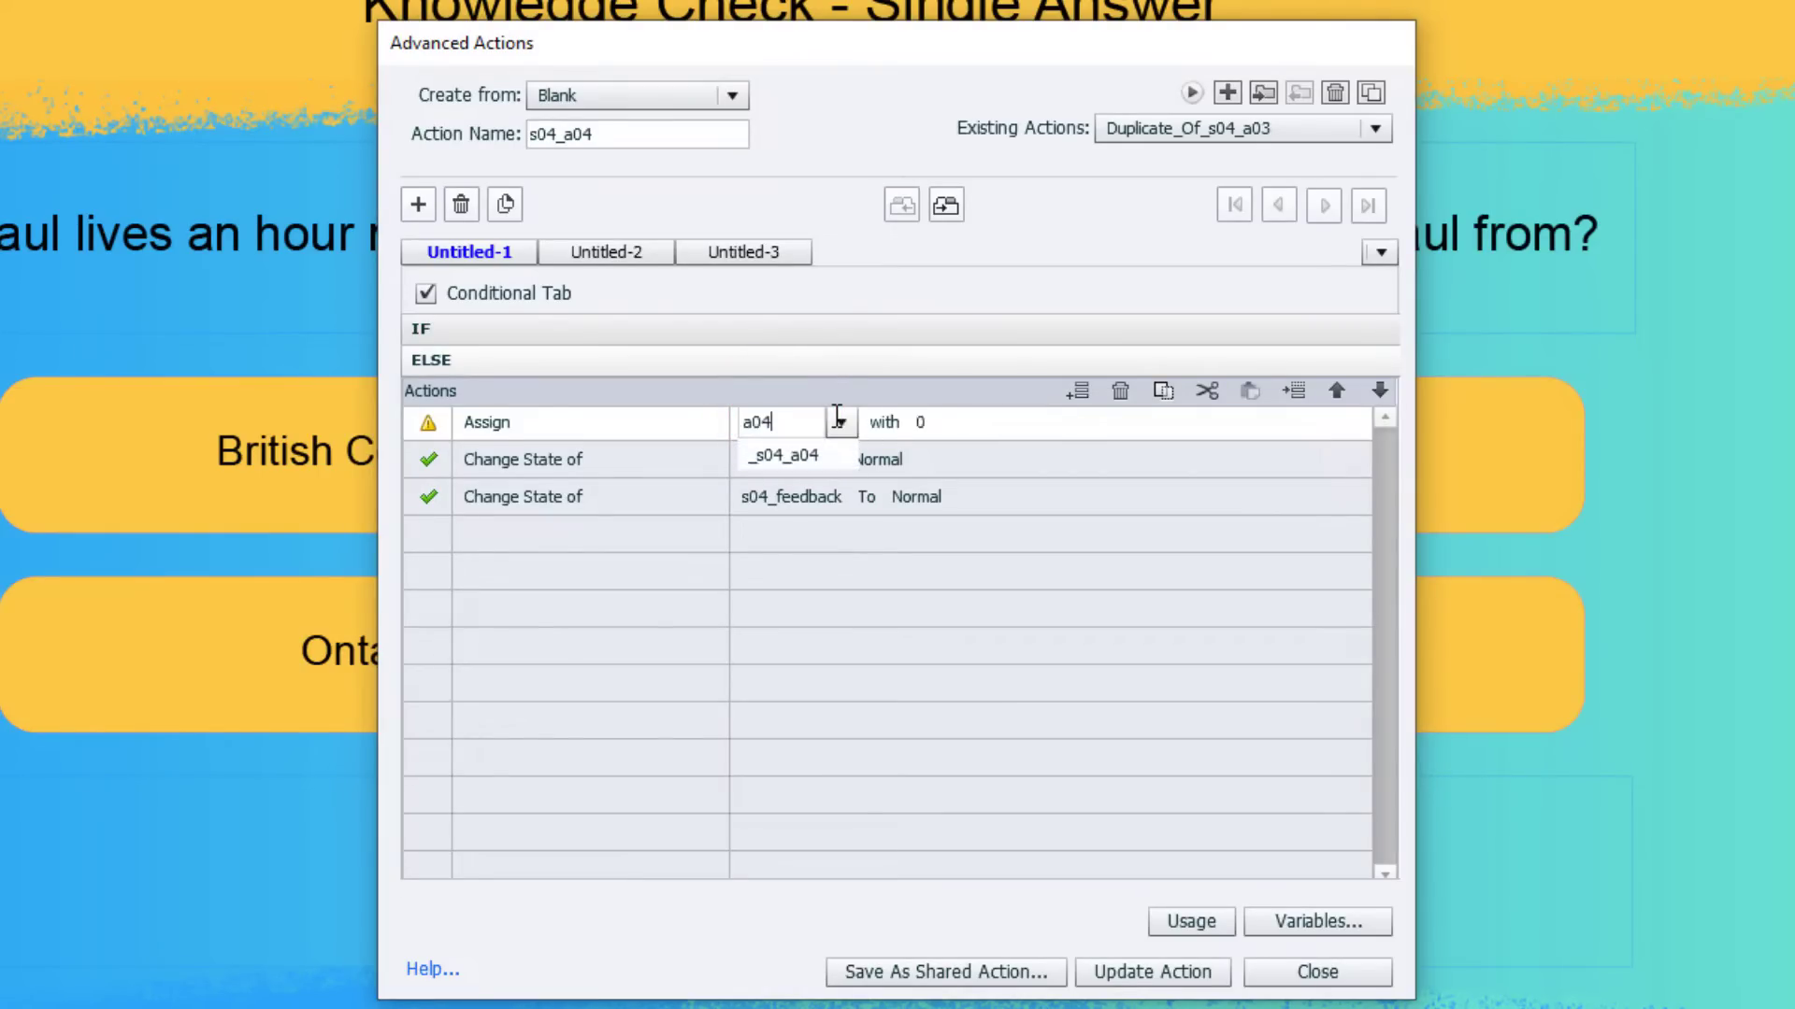
{"action": "key", "text": "Down"}
{"action": "key", "text": "Return"}
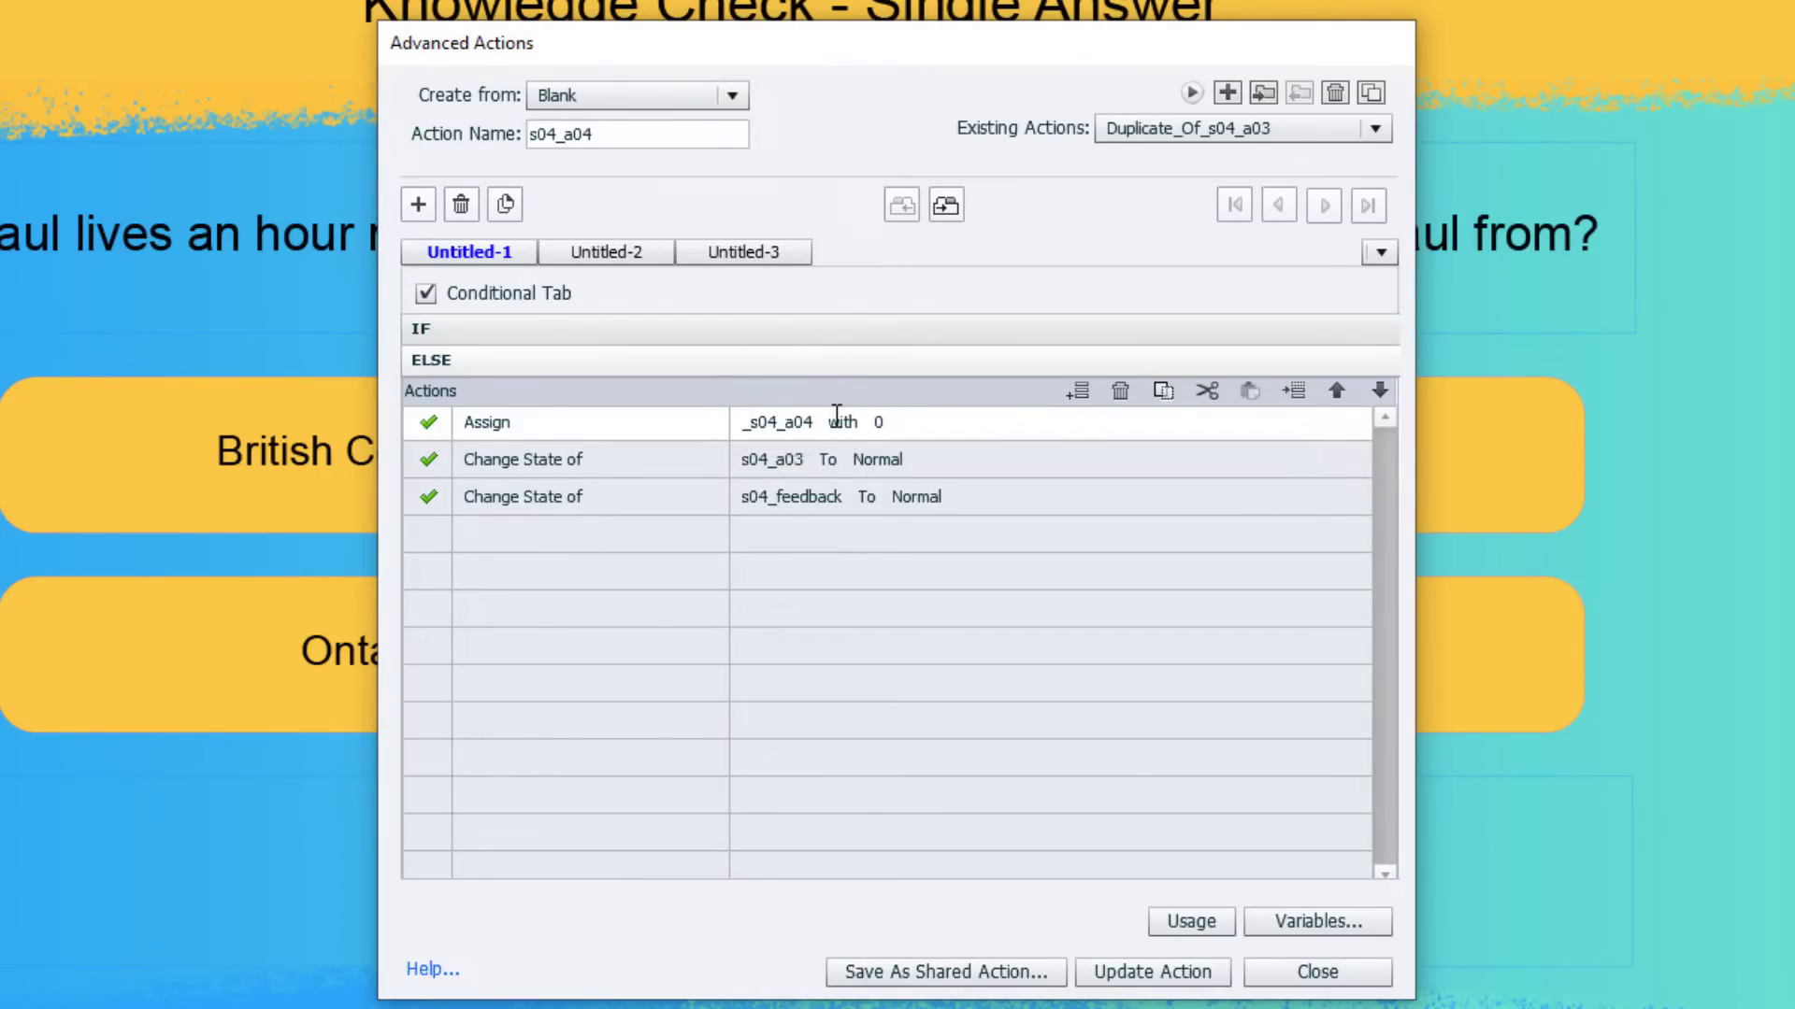
Make the ELSE branch's first state change set s04_a04 to Normal.
{"action": "left_click", "coordinate": [778, 470]}
{"action": "type", "text": "a04"}
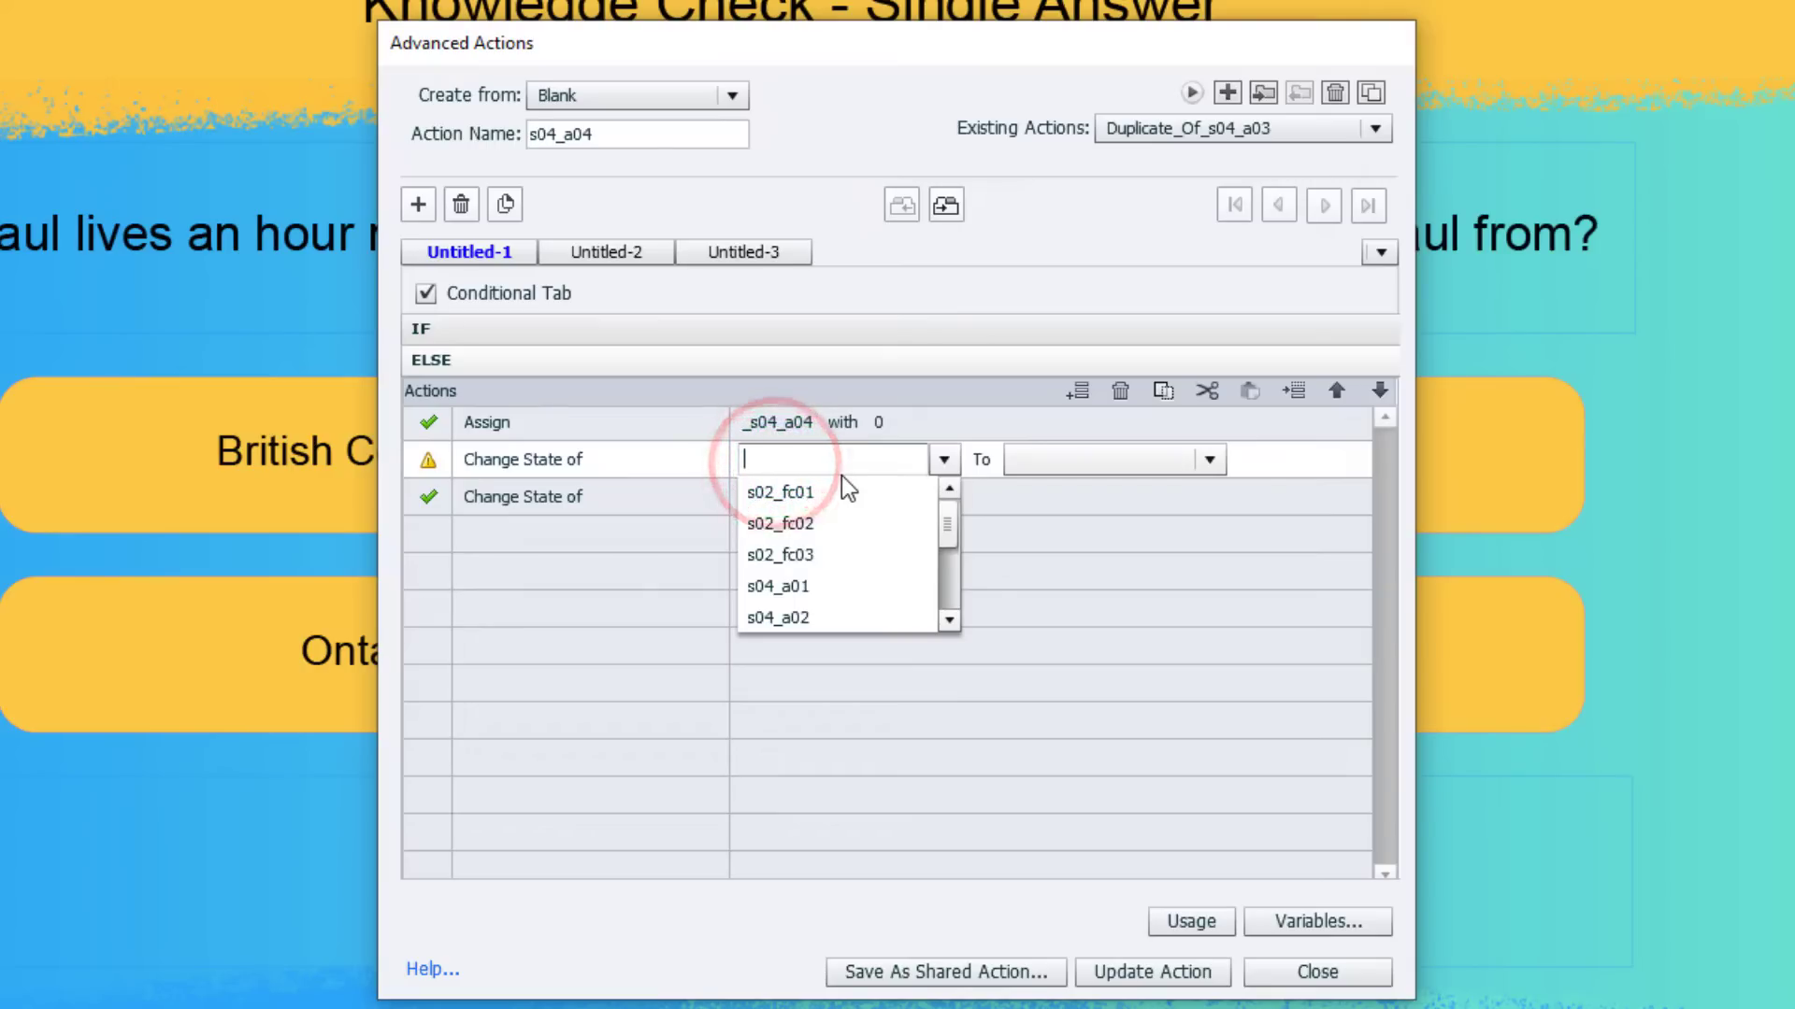
{"action": "key", "text": "Down"}
{"action": "key", "text": "Return"}
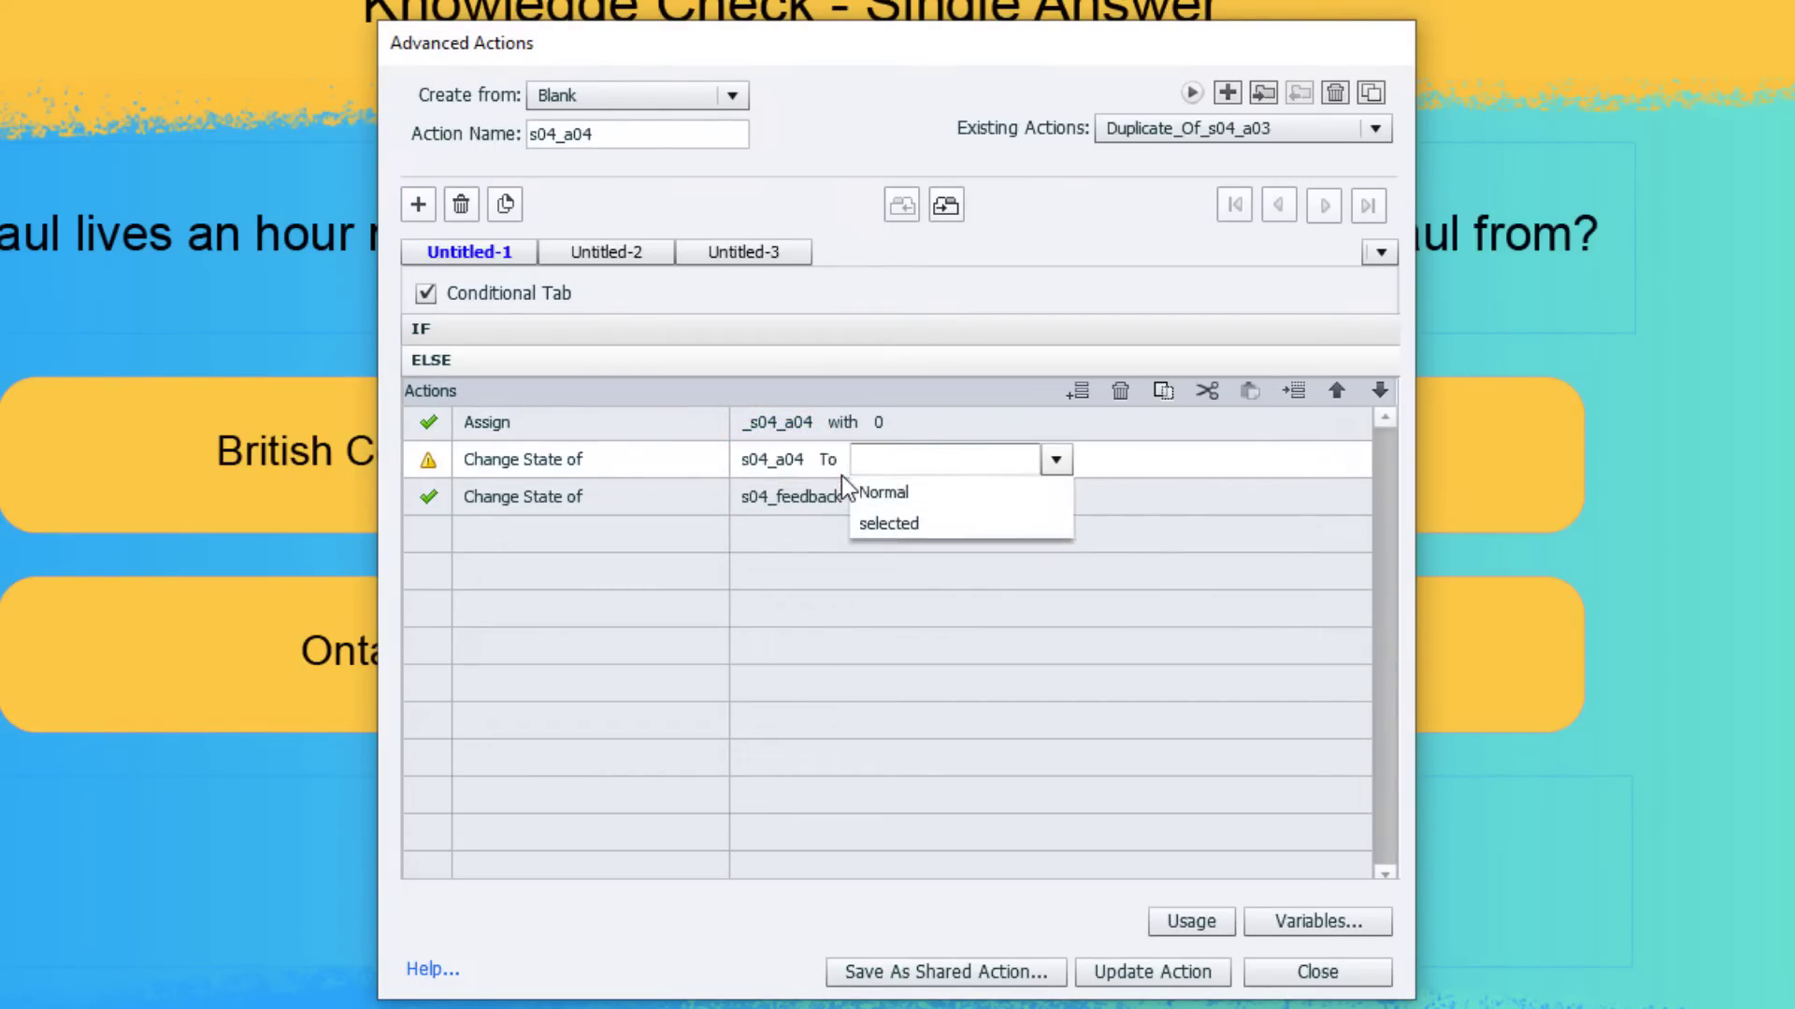
{"action": "key", "text": "Down"}
{"action": "key", "text": "Return"}
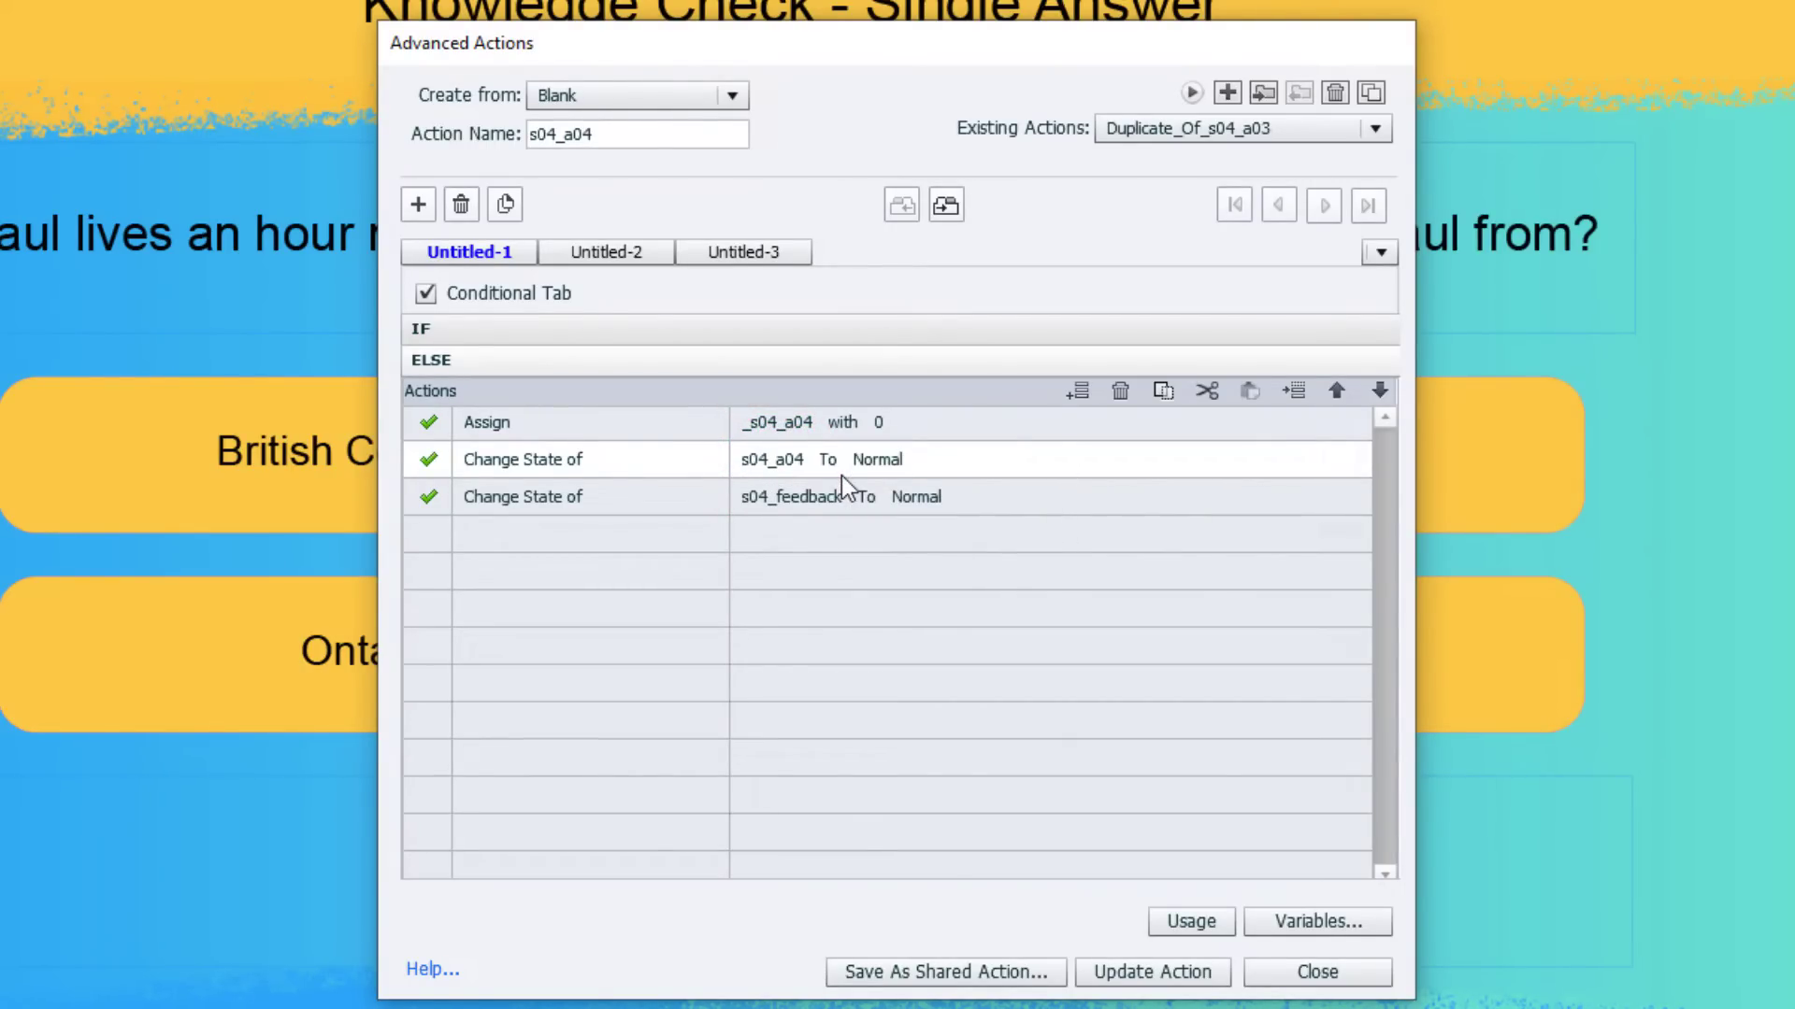
Save the updated s04_a04 action and close the Advanced Actions dialog.
{"action": "left_click", "coordinate": [1187, 972]}
{"action": "left_click", "coordinate": [978, 556]}
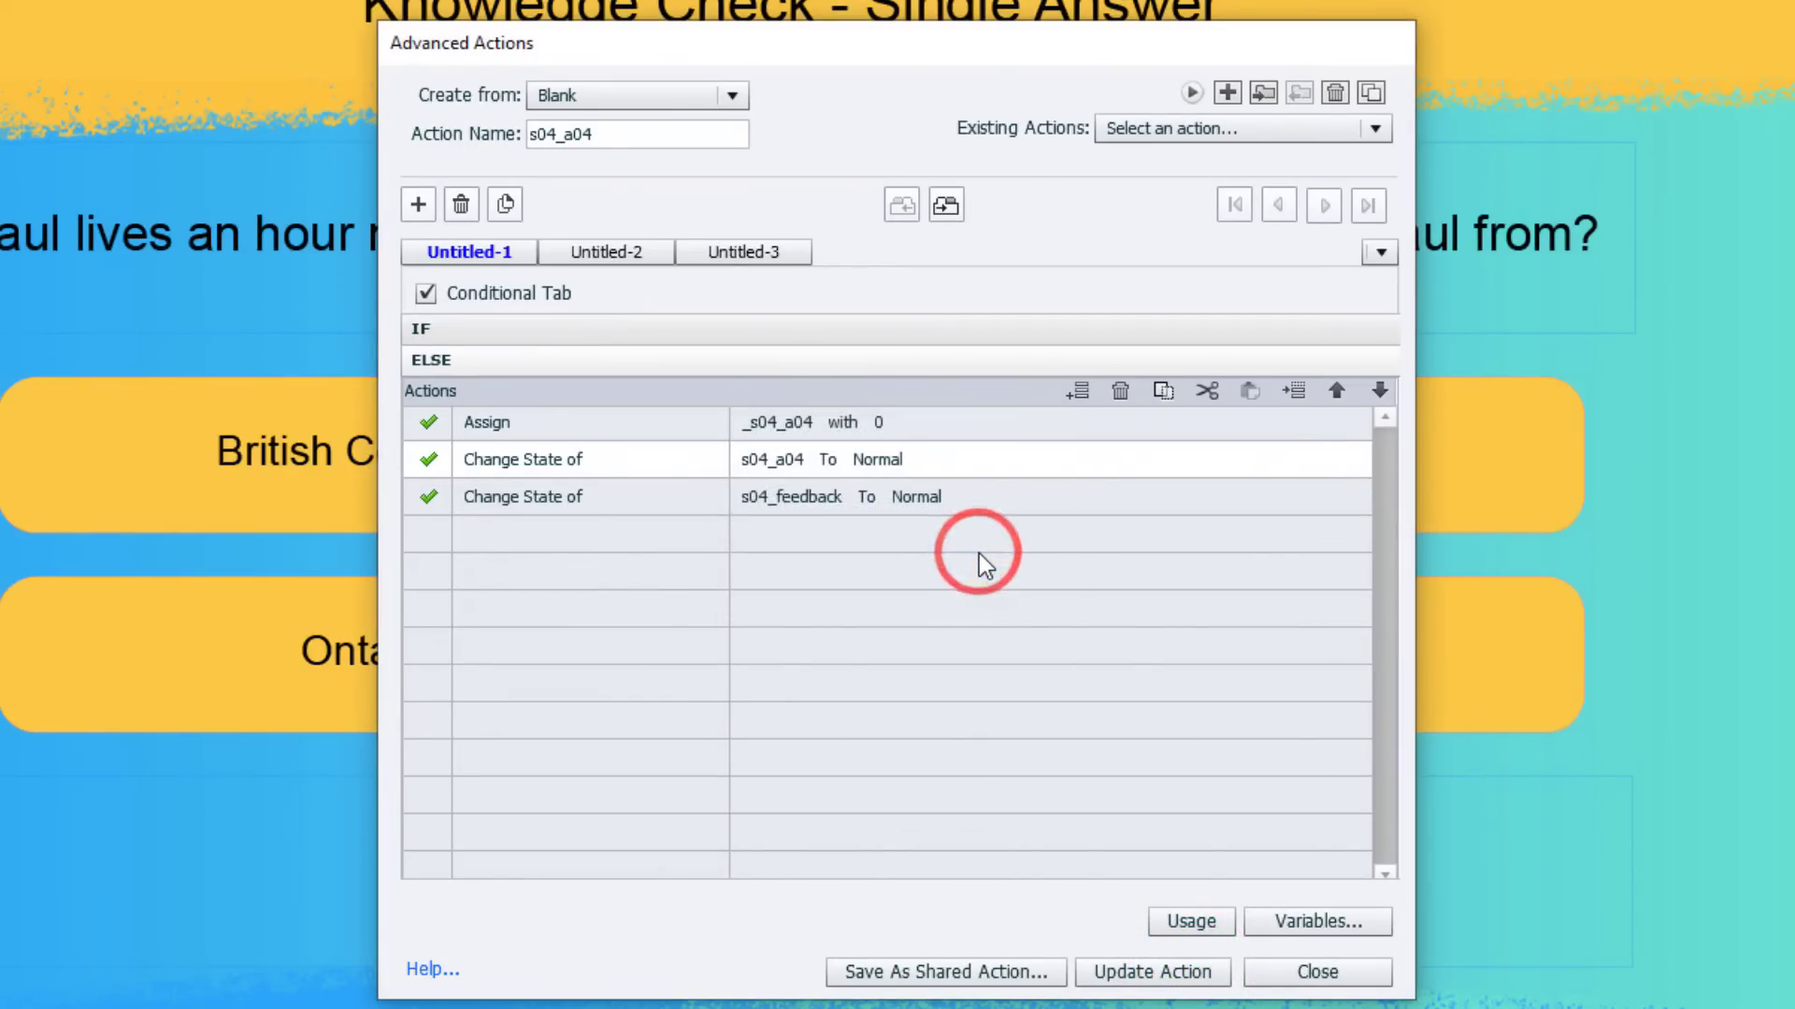
{"action": "left_click", "coordinate": [1345, 974]}
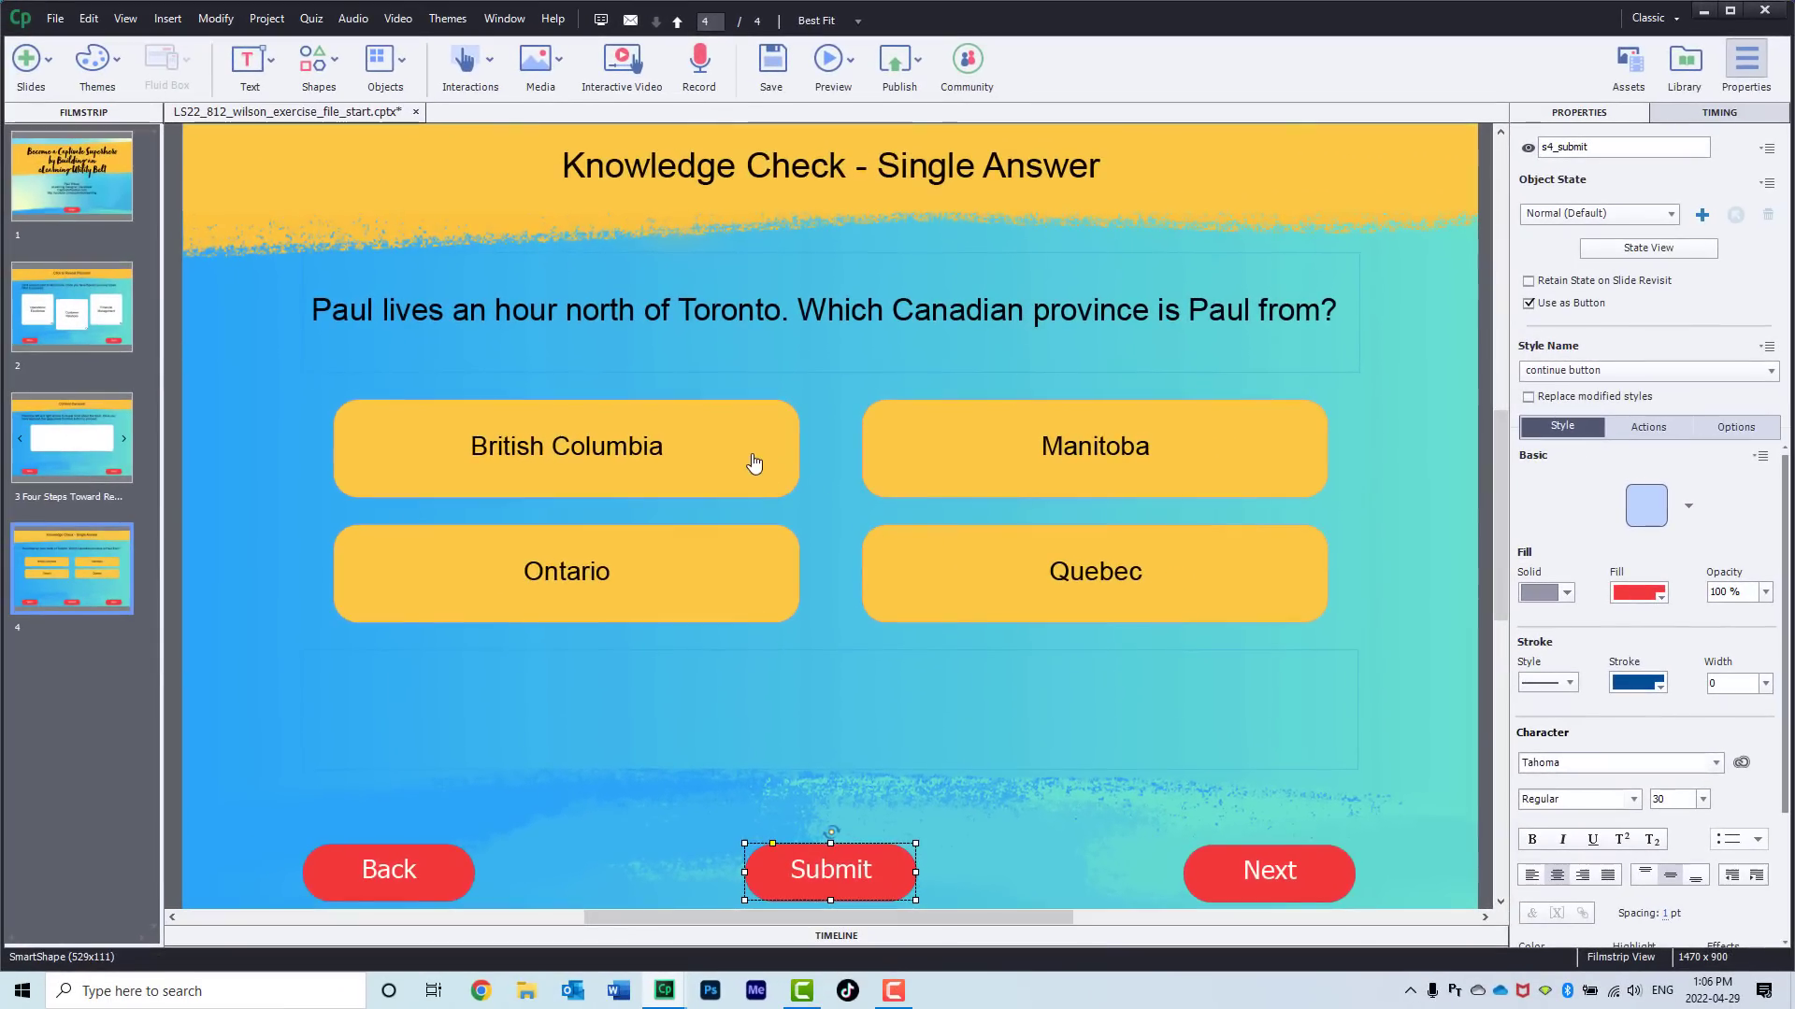
Select all four answer buttons on slide 4 and open their On Success action choices.
{"action": "left_click_drag", "start_coordinate": [296, 433], "coordinate": [1232, 604]}
{"action": "left_click", "coordinate": [1651, 327]}
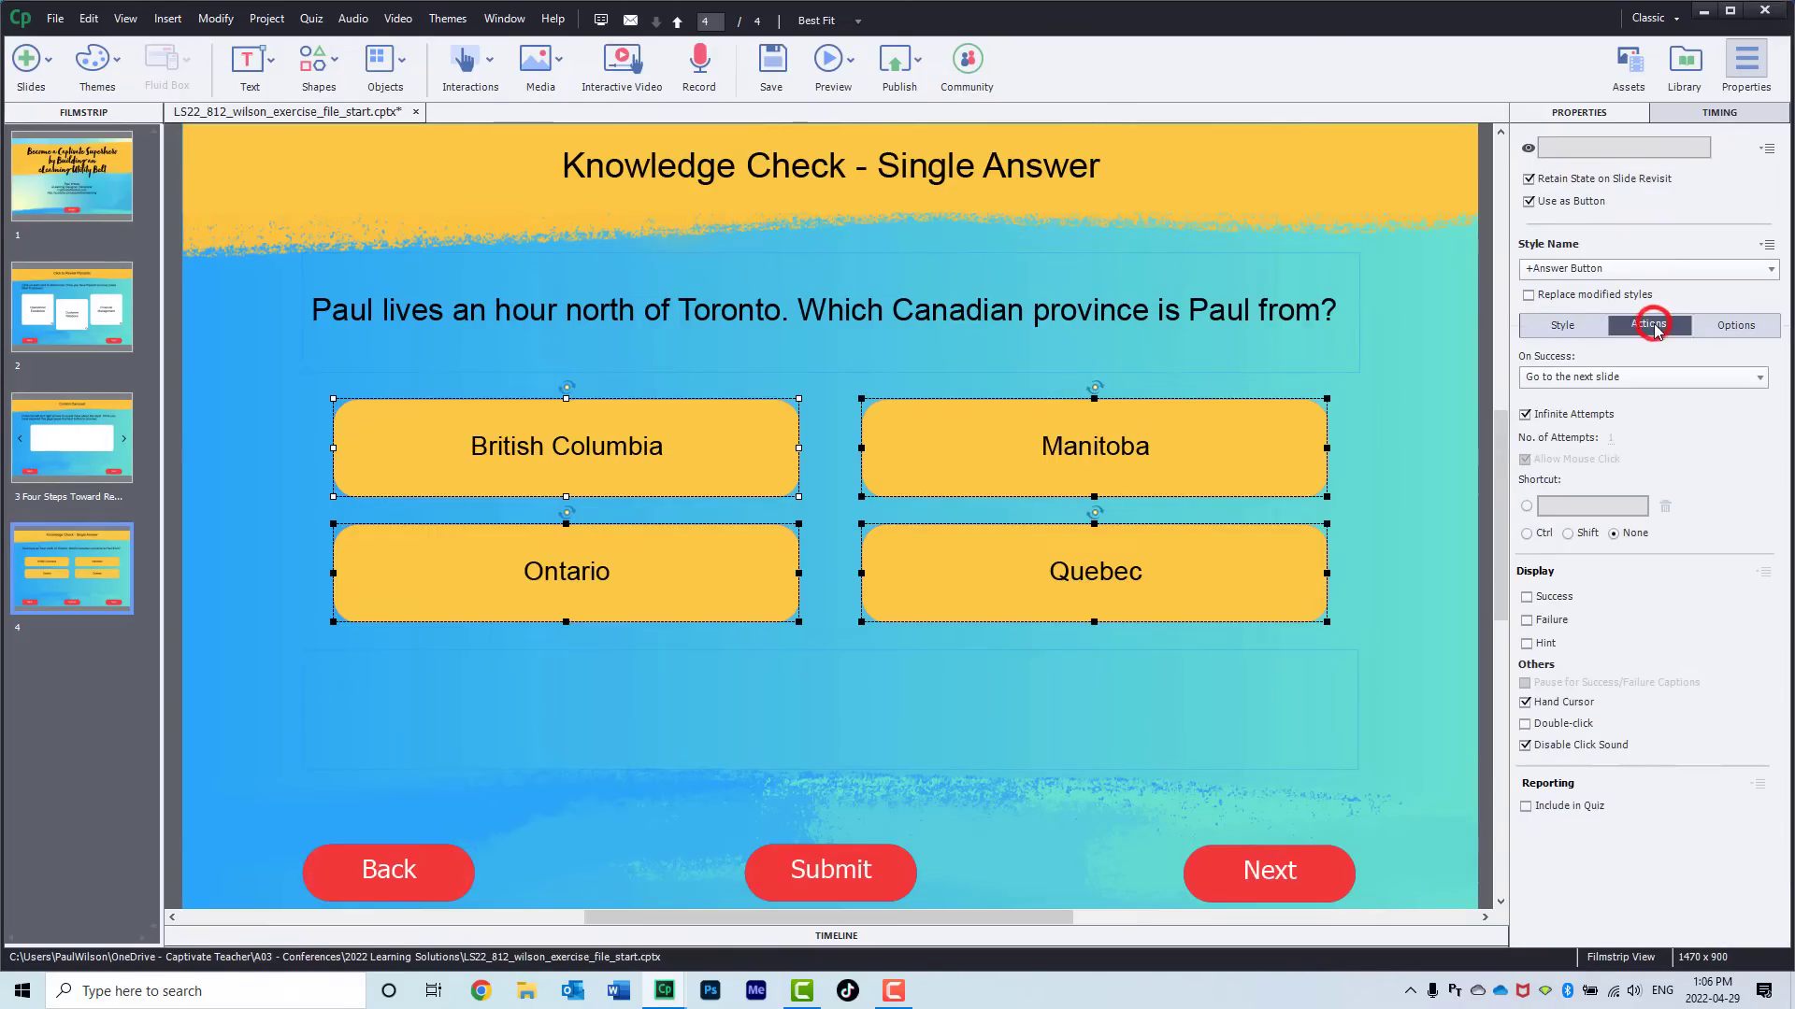
{"action": "left_click", "coordinate": [1623, 379]}
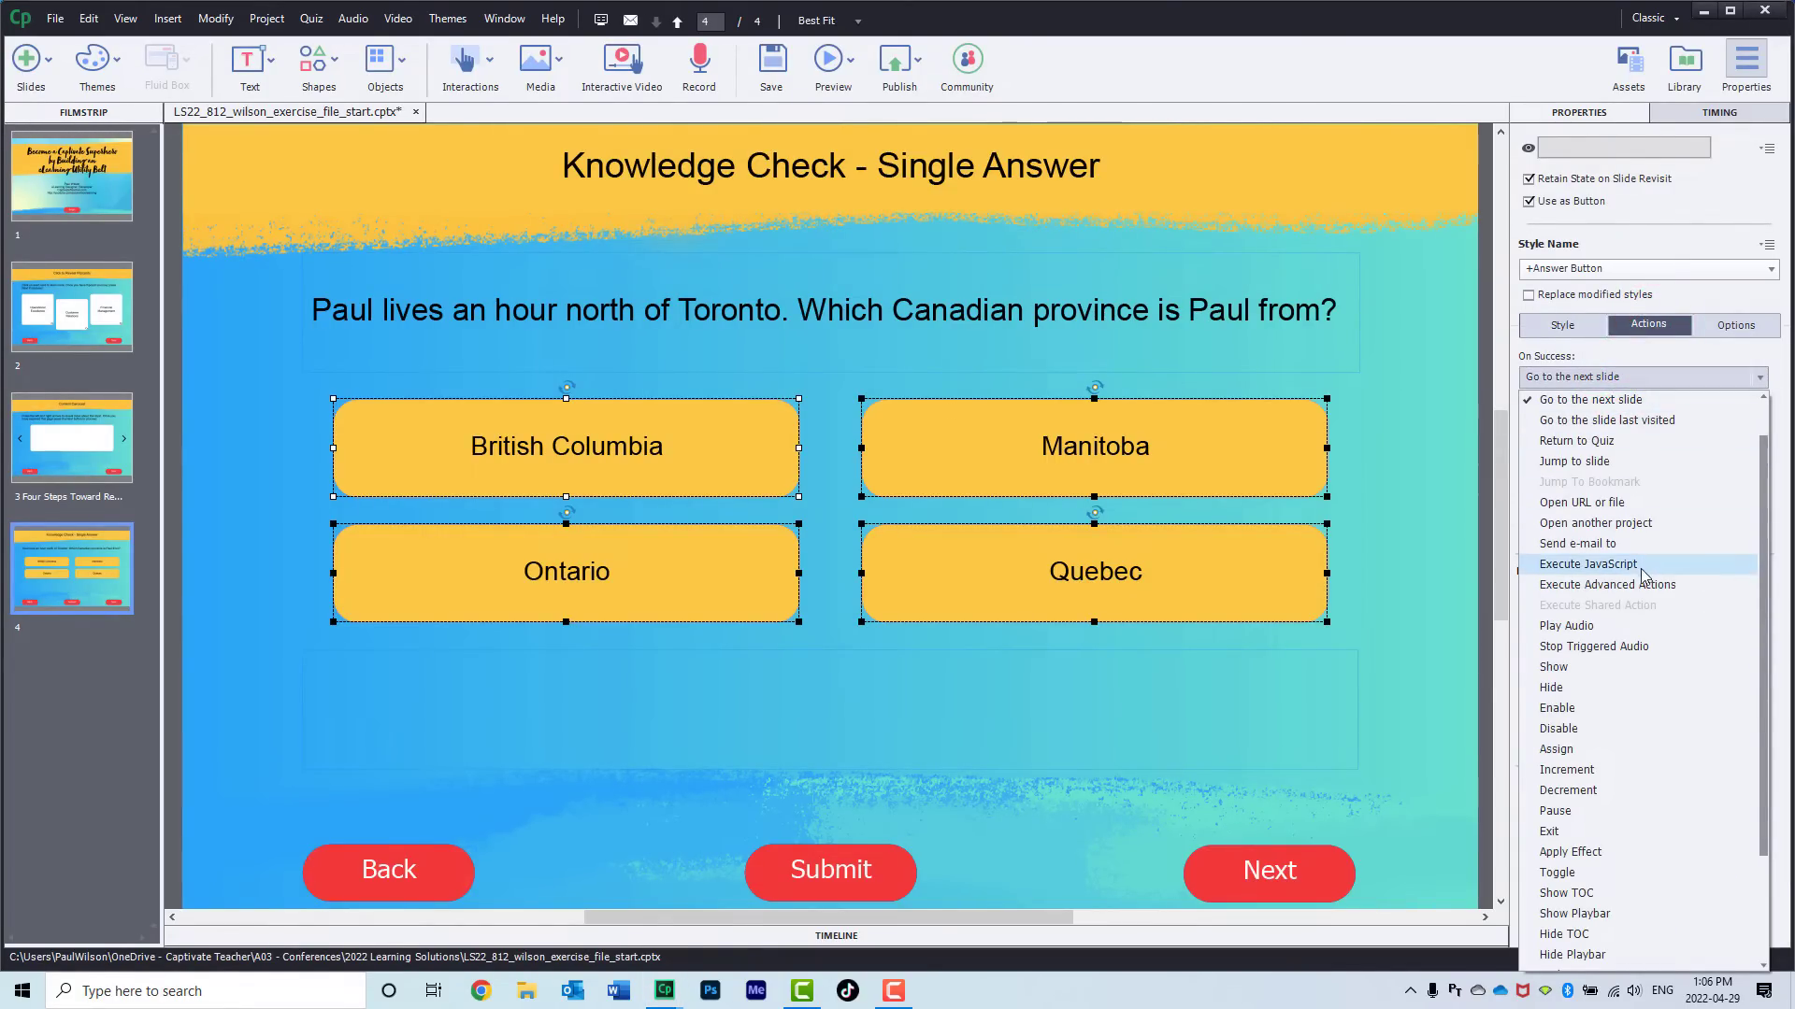
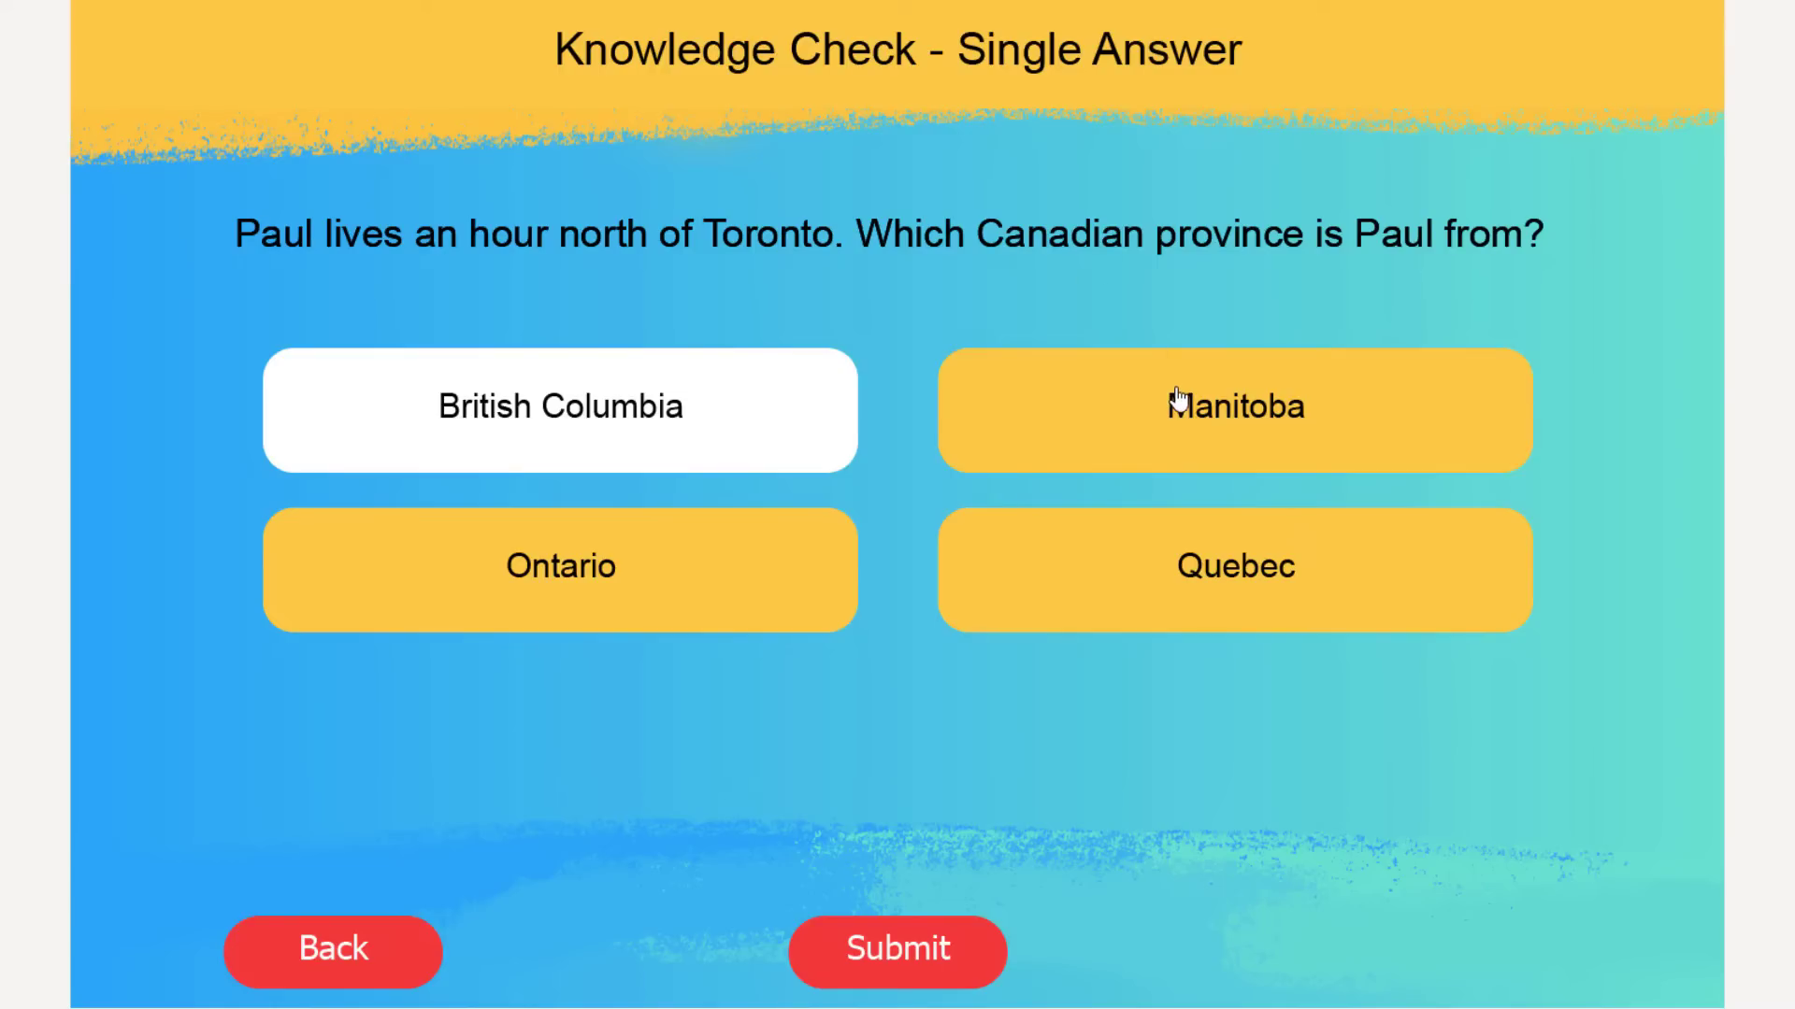
In the preview, test selecting and deselecting British Columbia, Manitoba, Ontario and Quebec to check that only one answer stays selected.
{"action": "left_click", "coordinate": [1176, 404]}
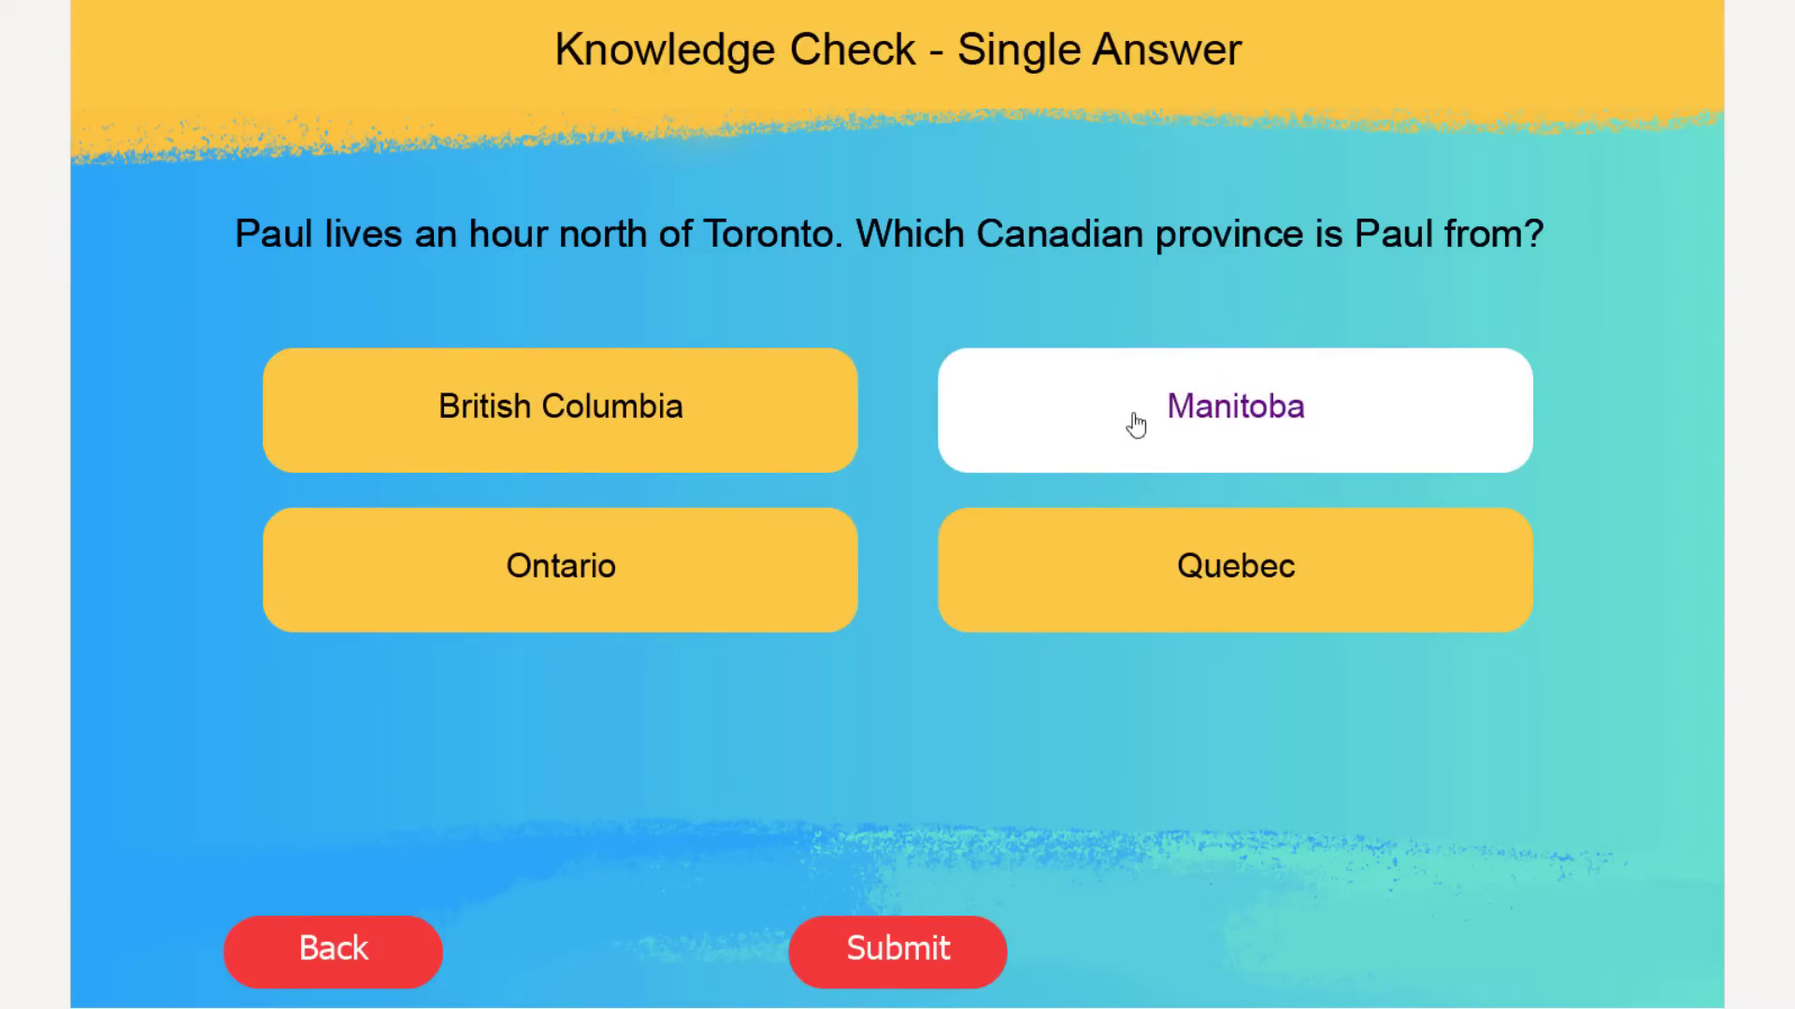
{"action": "left_click", "coordinate": [694, 416]}
{"action": "left_click", "coordinate": [1055, 415]}
{"action": "left_click", "coordinate": [1080, 572]}
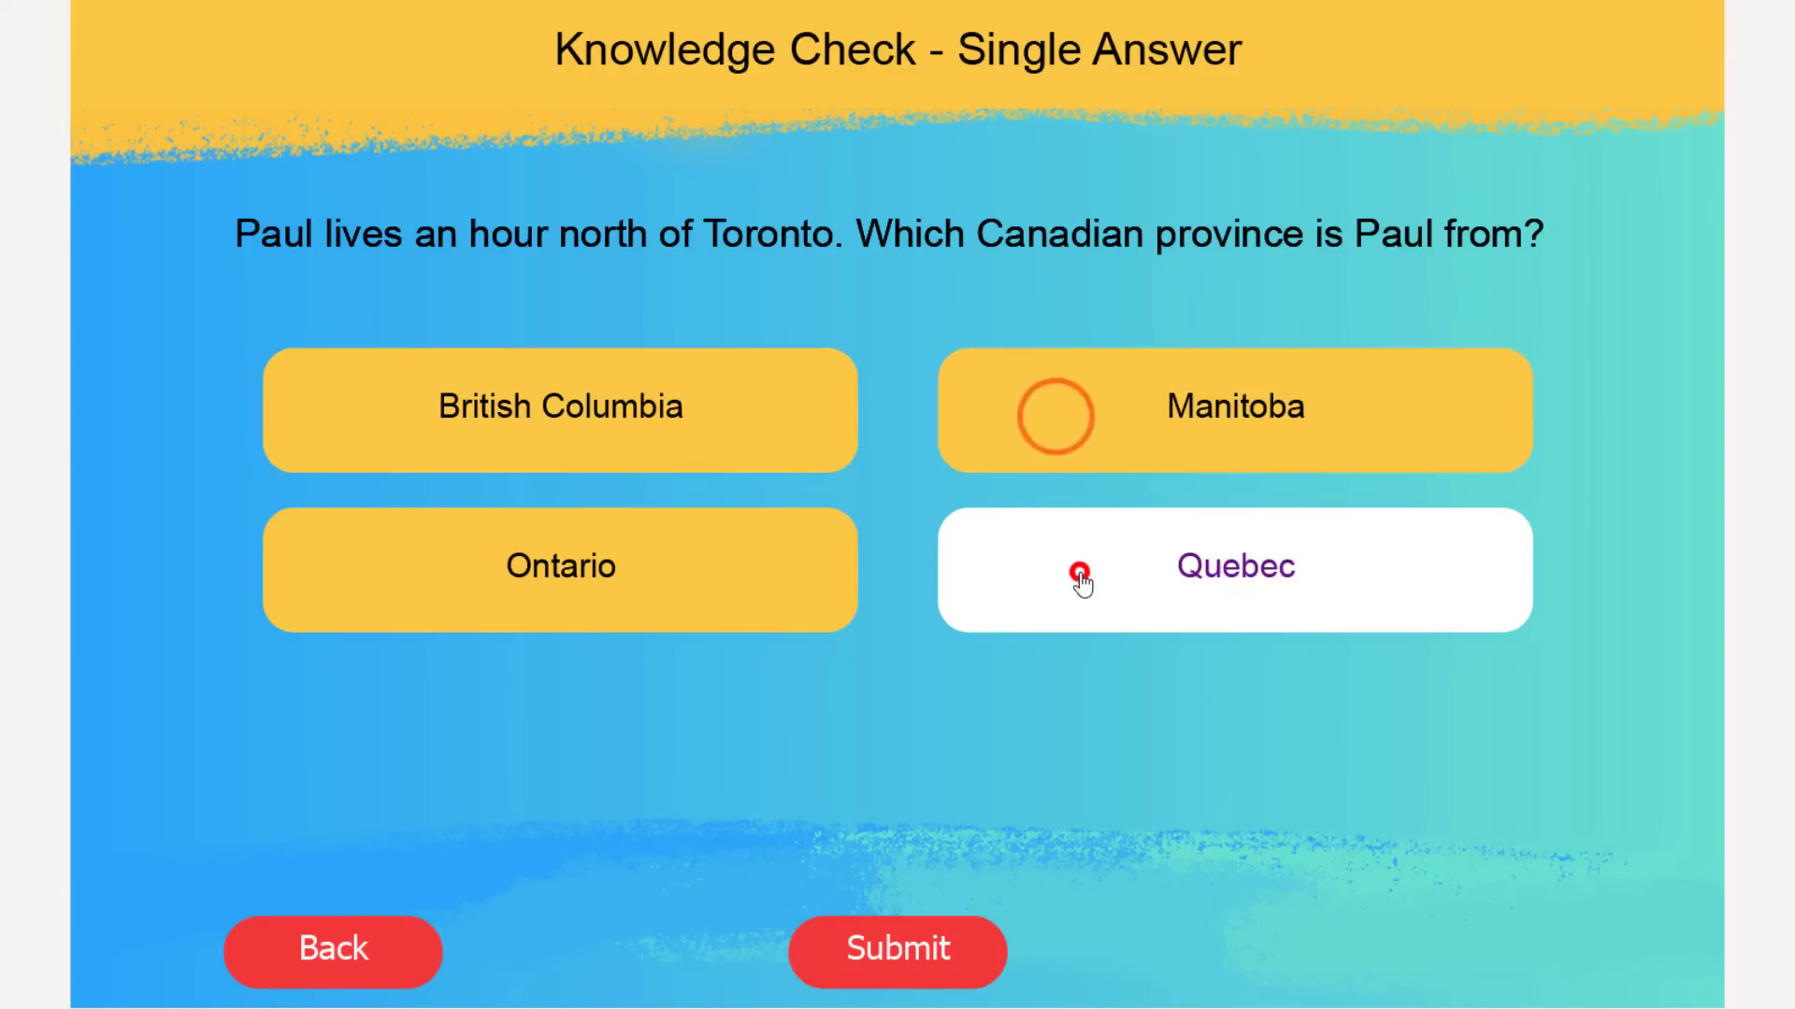
{"action": "left_click", "coordinate": [753, 573]}
{"action": "left_click", "coordinate": [708, 569]}
{"action": "left_click", "coordinate": [1031, 421]}
{"action": "left_click", "coordinate": [1031, 418]}
{"action": "left_click", "coordinate": [1055, 538]}
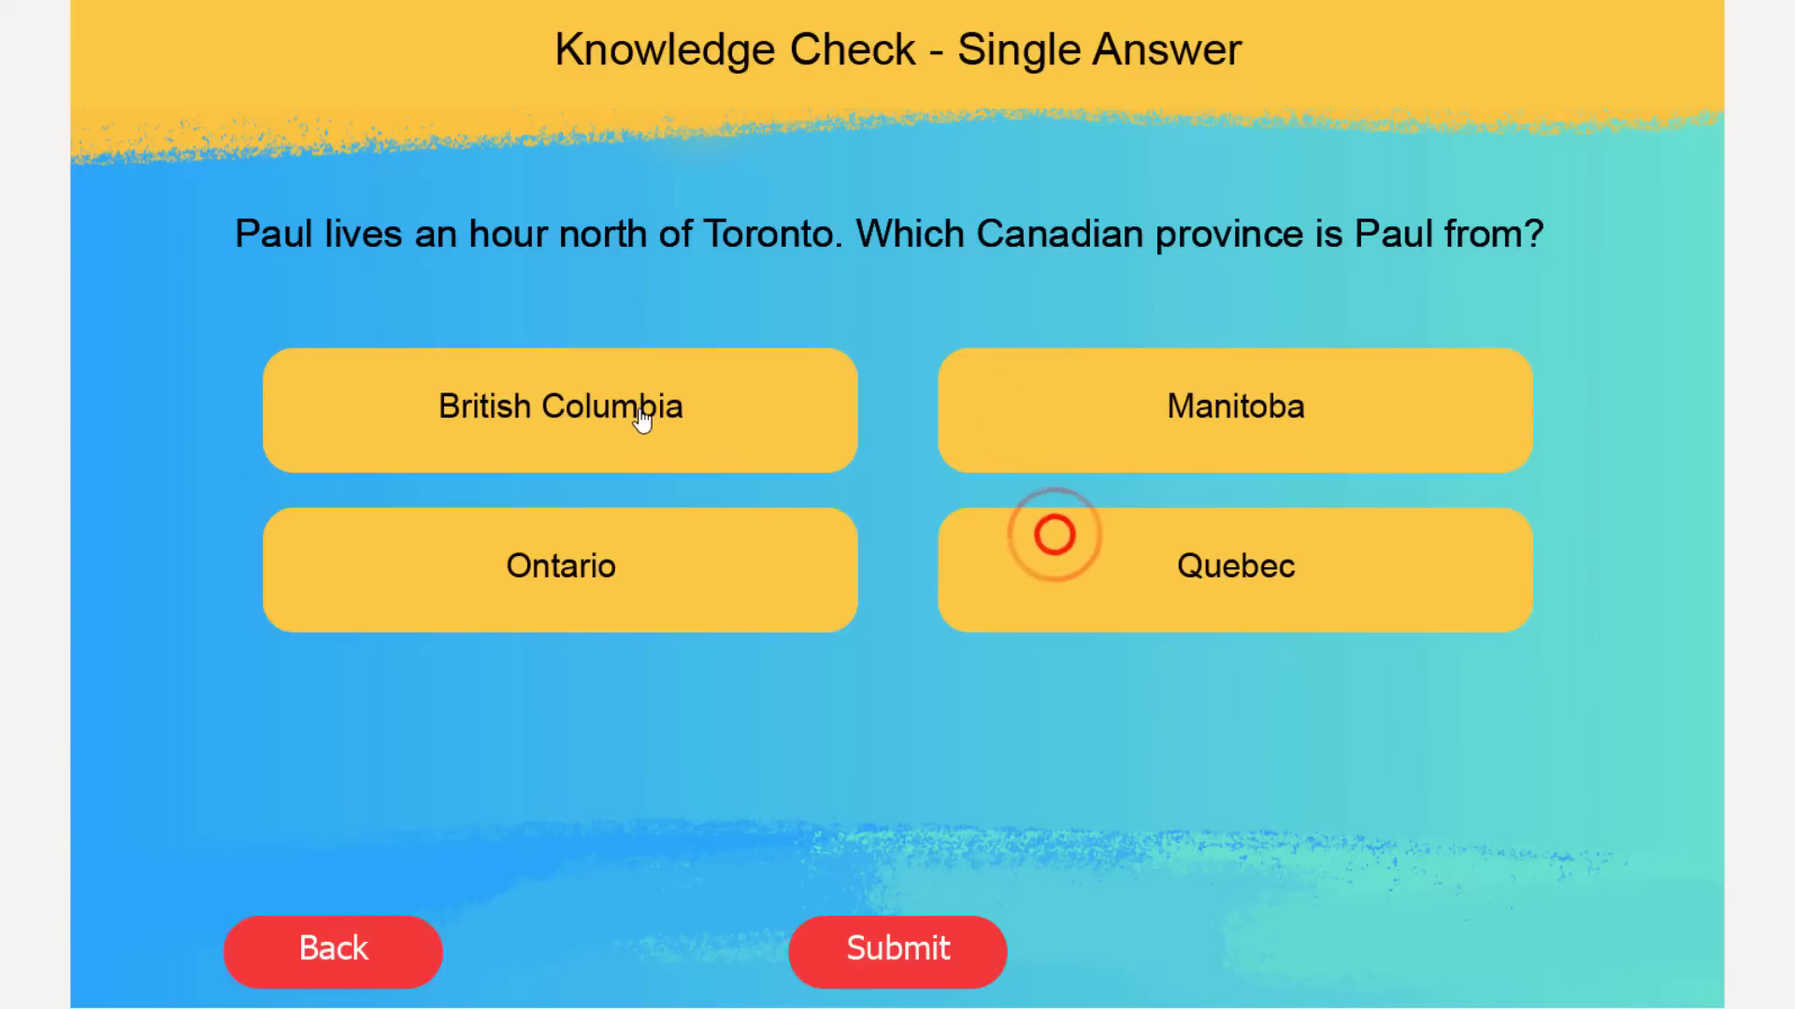
{"action": "left_click", "coordinate": [638, 408]}
{"action": "left_click", "coordinate": [661, 572]}
{"action": "left_click", "coordinate": [662, 571]}
{"action": "left_click", "coordinate": [1042, 422]}
{"action": "left_click", "coordinate": [1071, 571]}
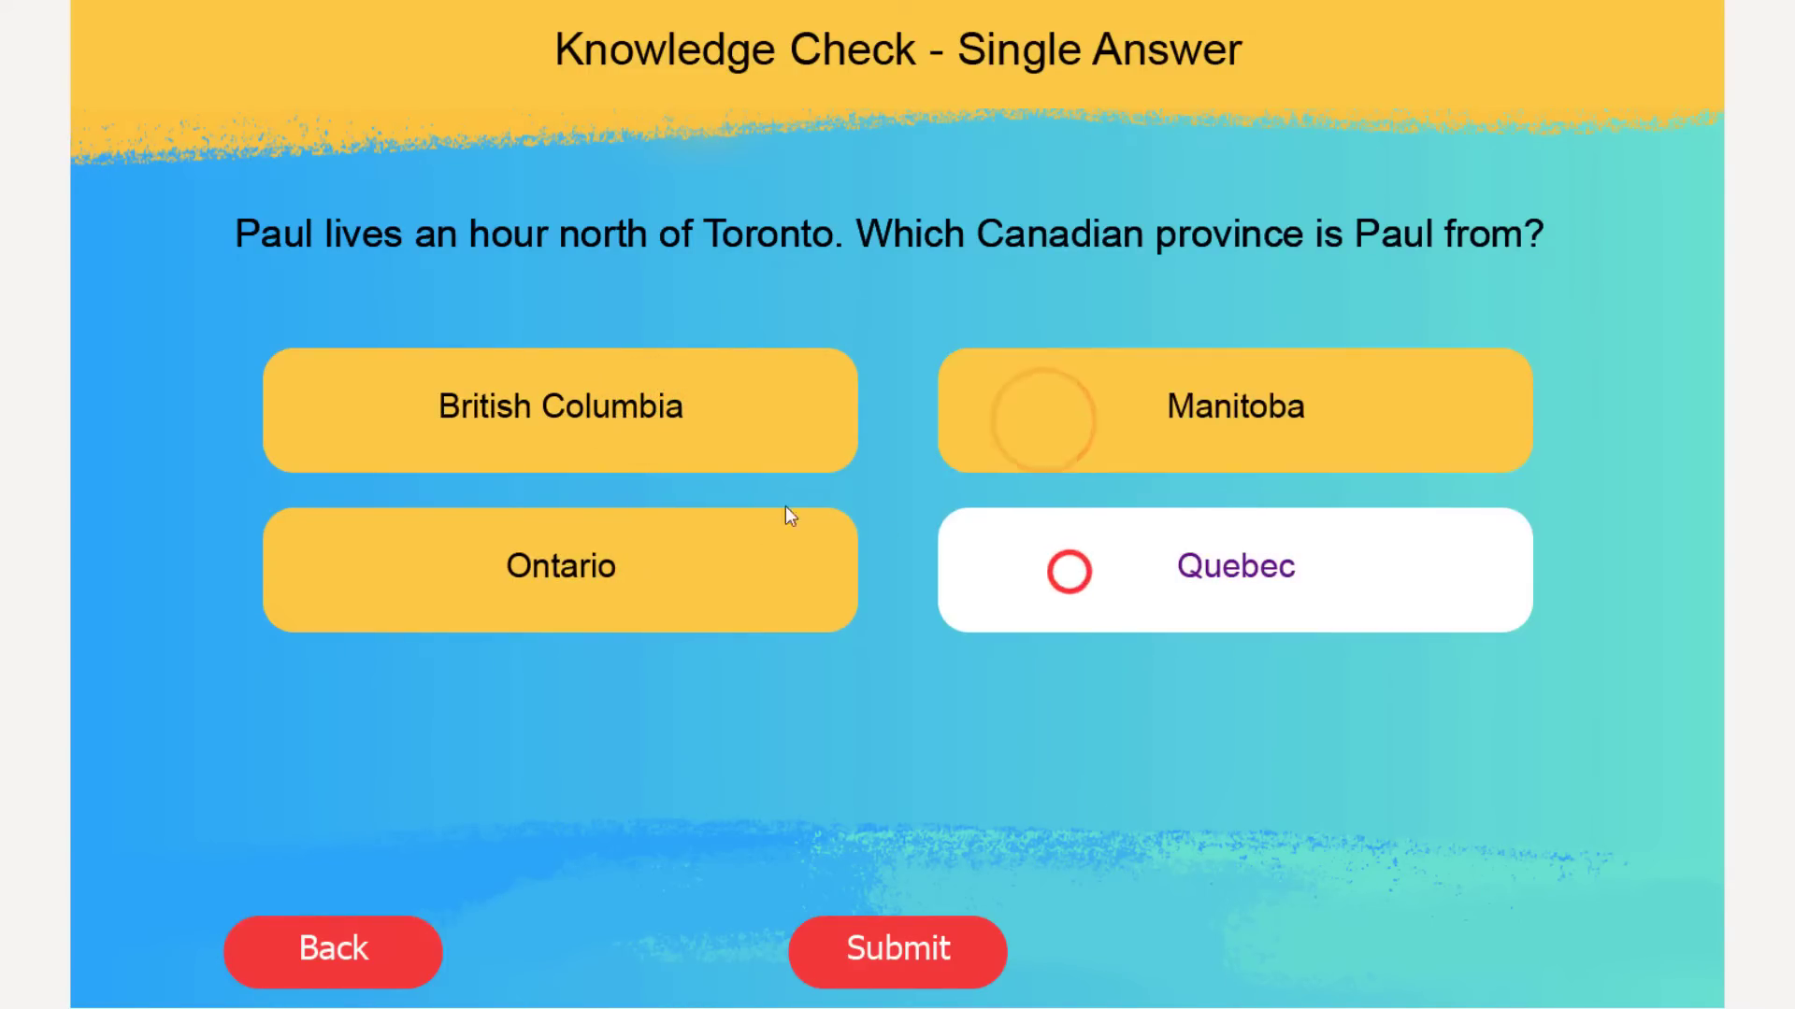
{"action": "left_click", "coordinate": [668, 428]}
{"action": "left_click", "coordinate": [1027, 412]}
{"action": "left_click", "coordinate": [690, 589]}
{"action": "left_click", "coordinate": [1050, 579]}
{"action": "left_click", "coordinate": [1026, 412]}
{"action": "left_click", "coordinate": [733, 392]}
{"action": "left_click", "coordinate": [733, 555]}
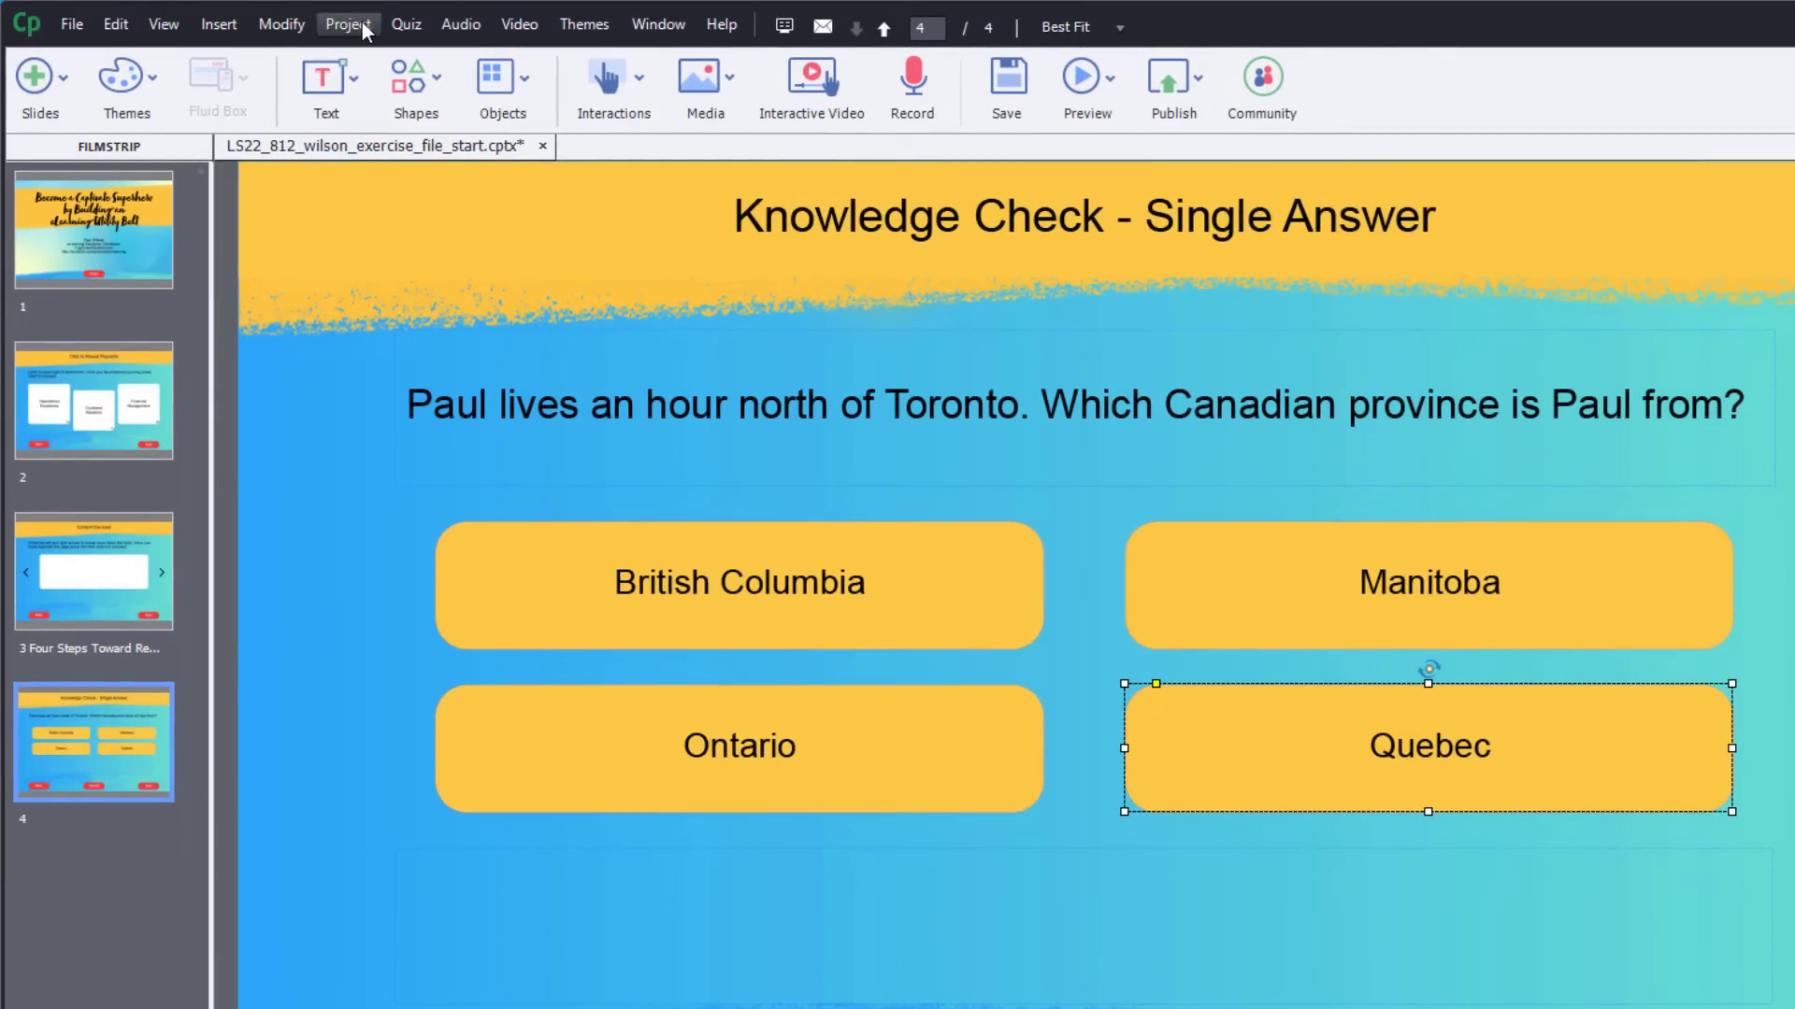
Start a new blank advanced action in the project and name it s04_submit.
{"action": "left_click", "coordinate": [363, 29]}
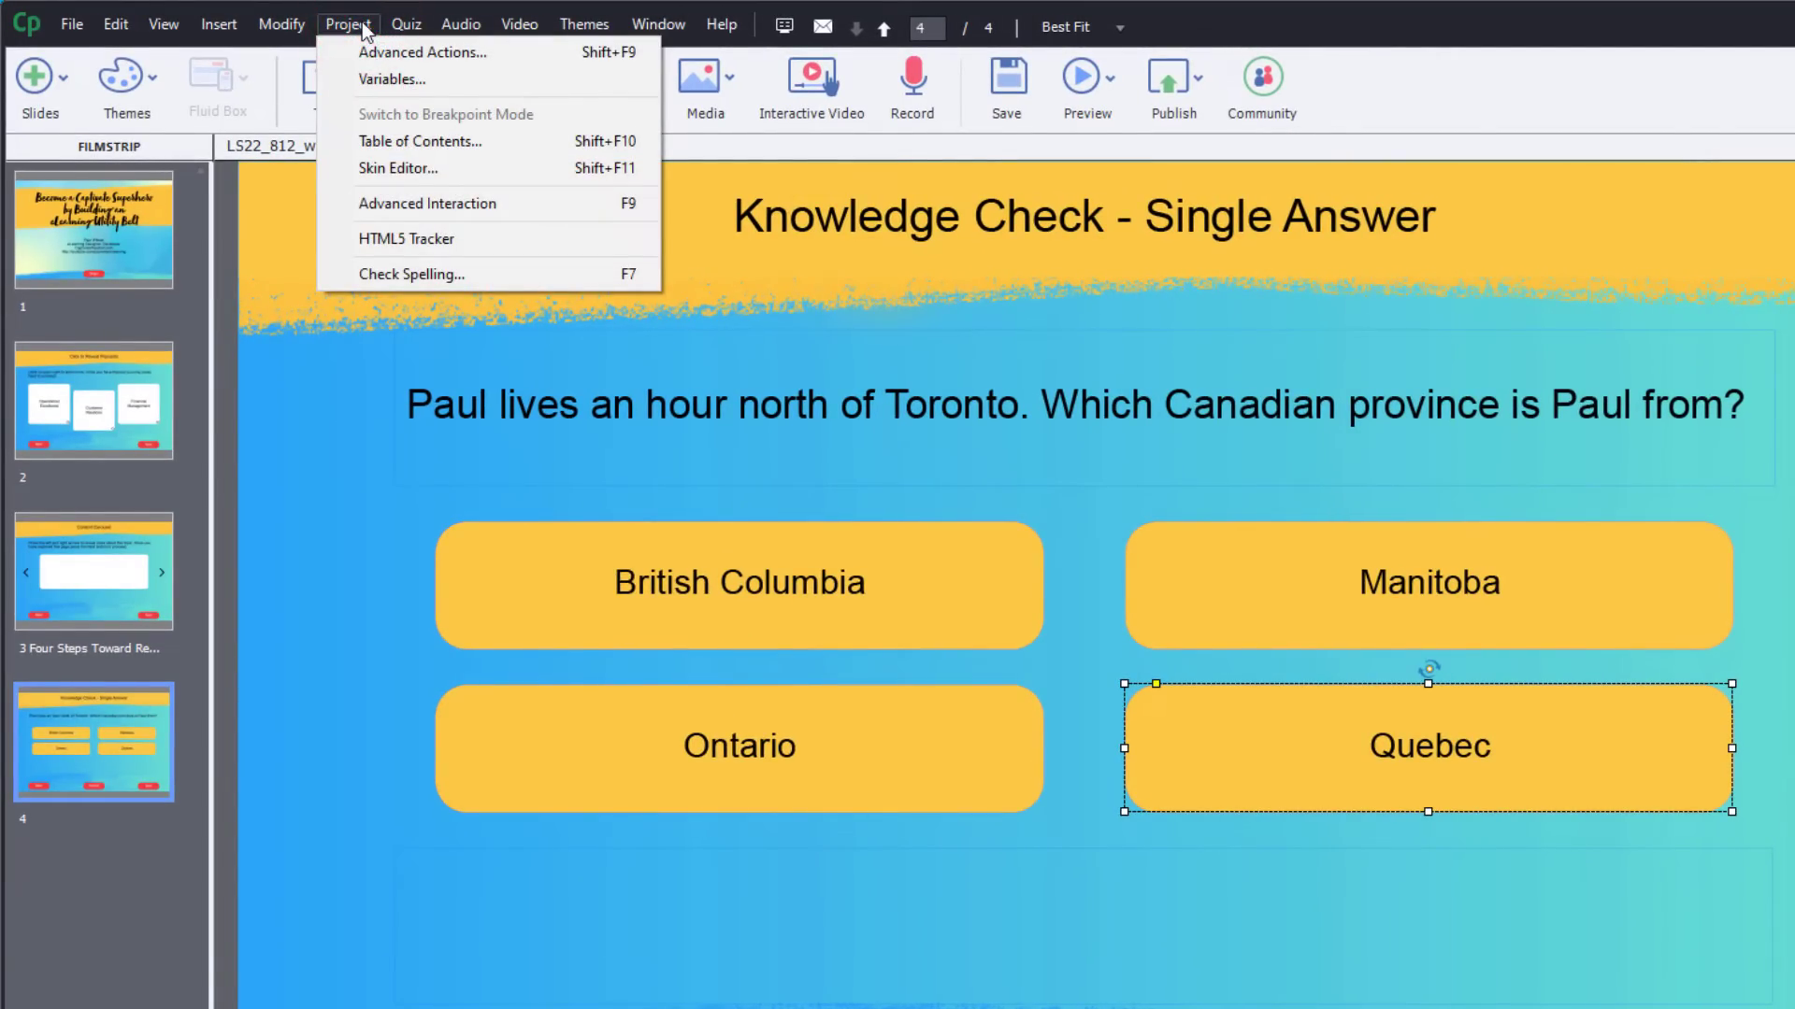
{"action": "left_click", "coordinate": [369, 54]}
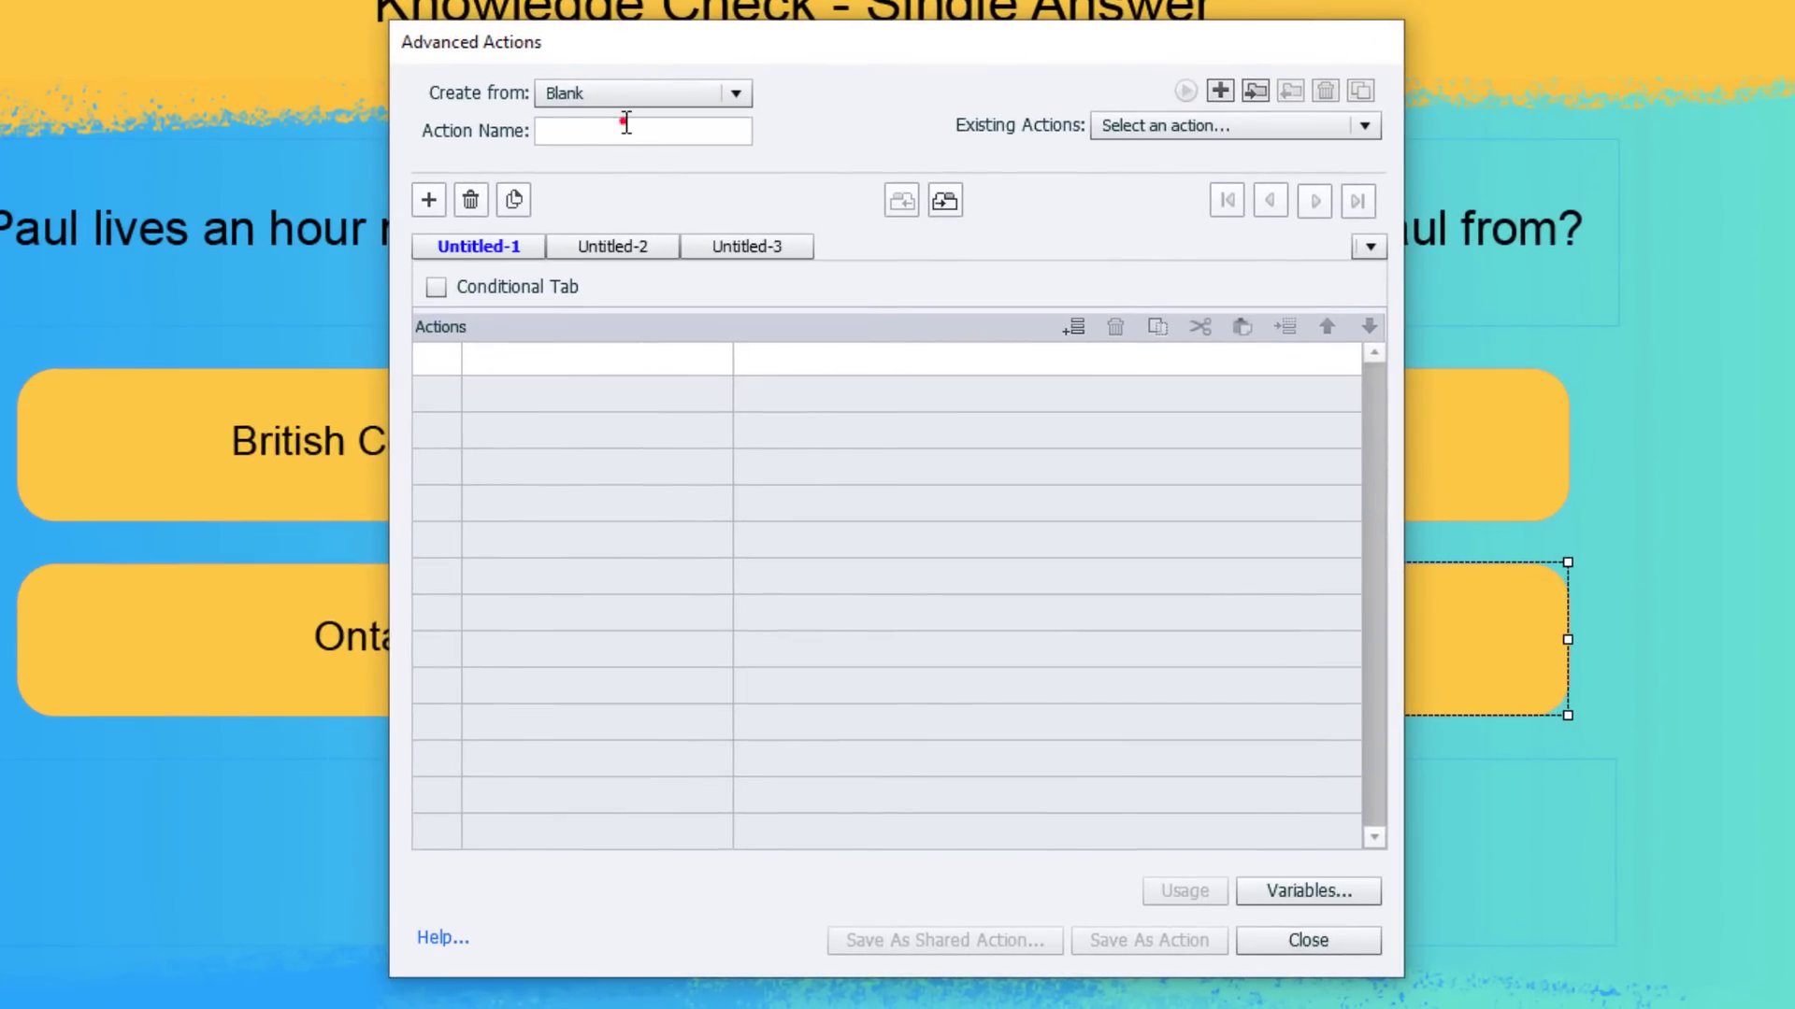
{"action": "left_click", "coordinate": [626, 122]}
{"action": "type", "text": "s04_submit"}
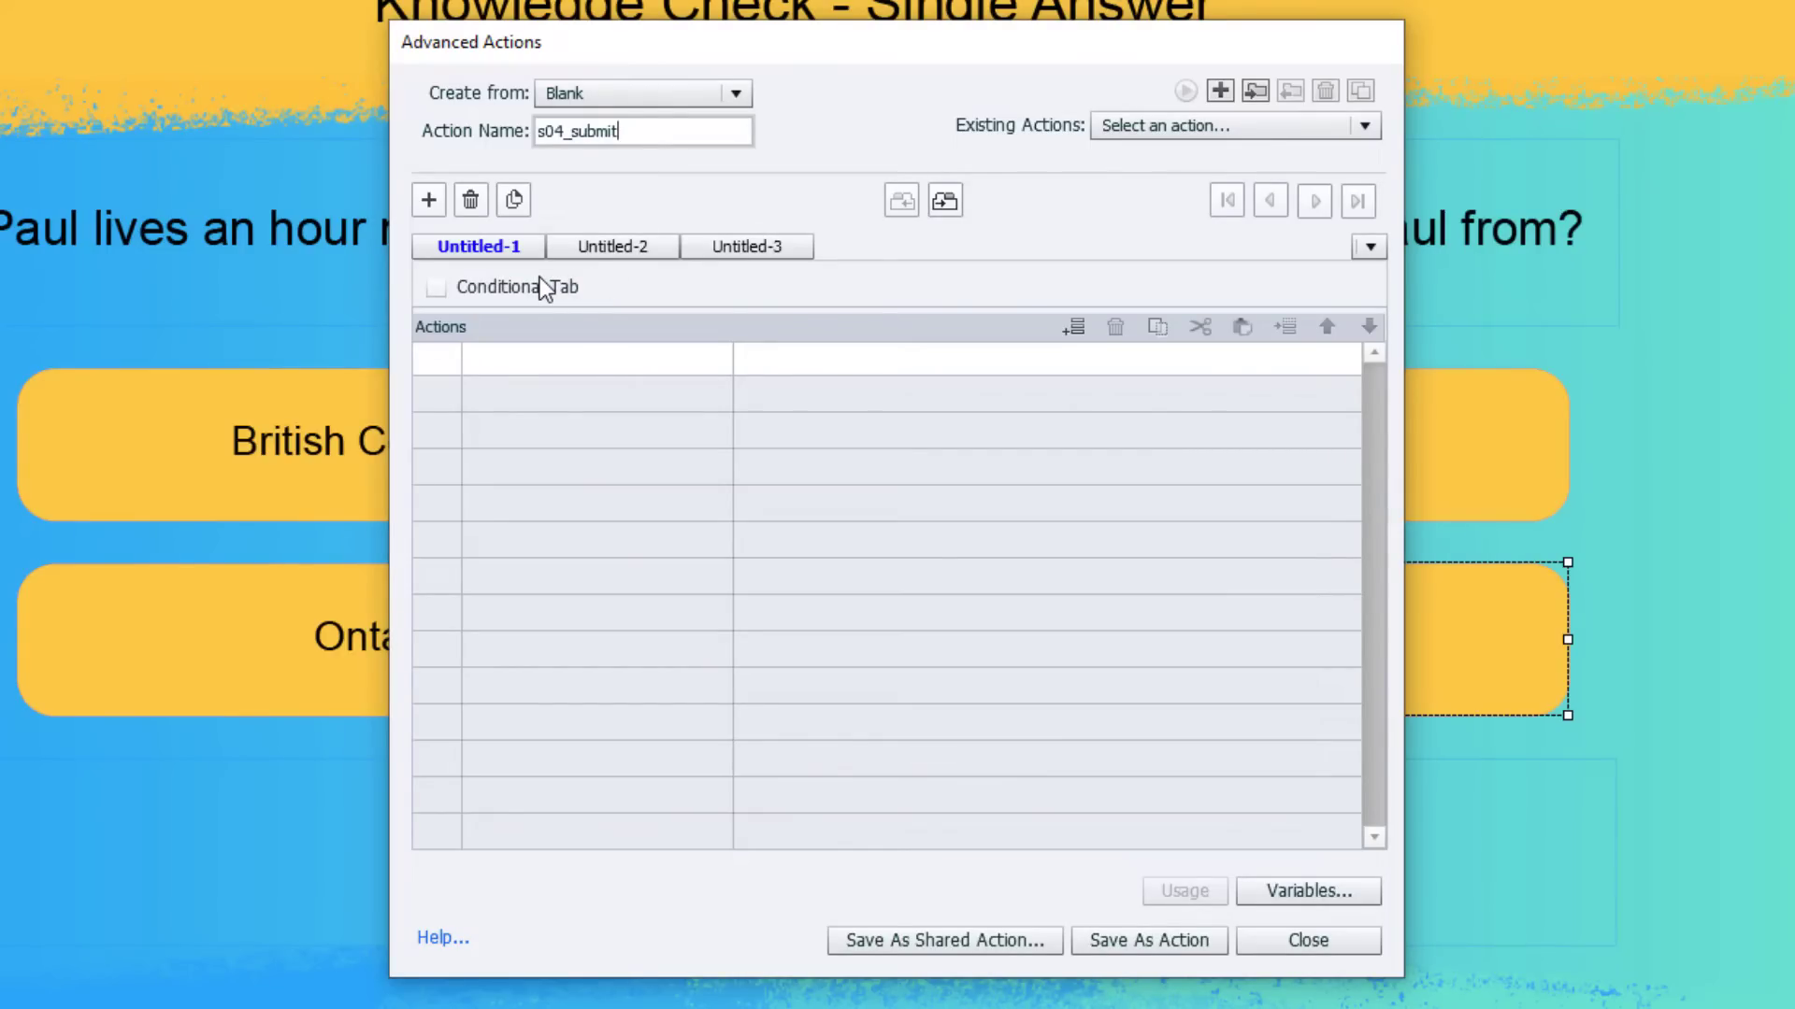
Rename the first tab of s04_submit as incomplete and make it conditional.
{"action": "double_click", "coordinate": [503, 250]}
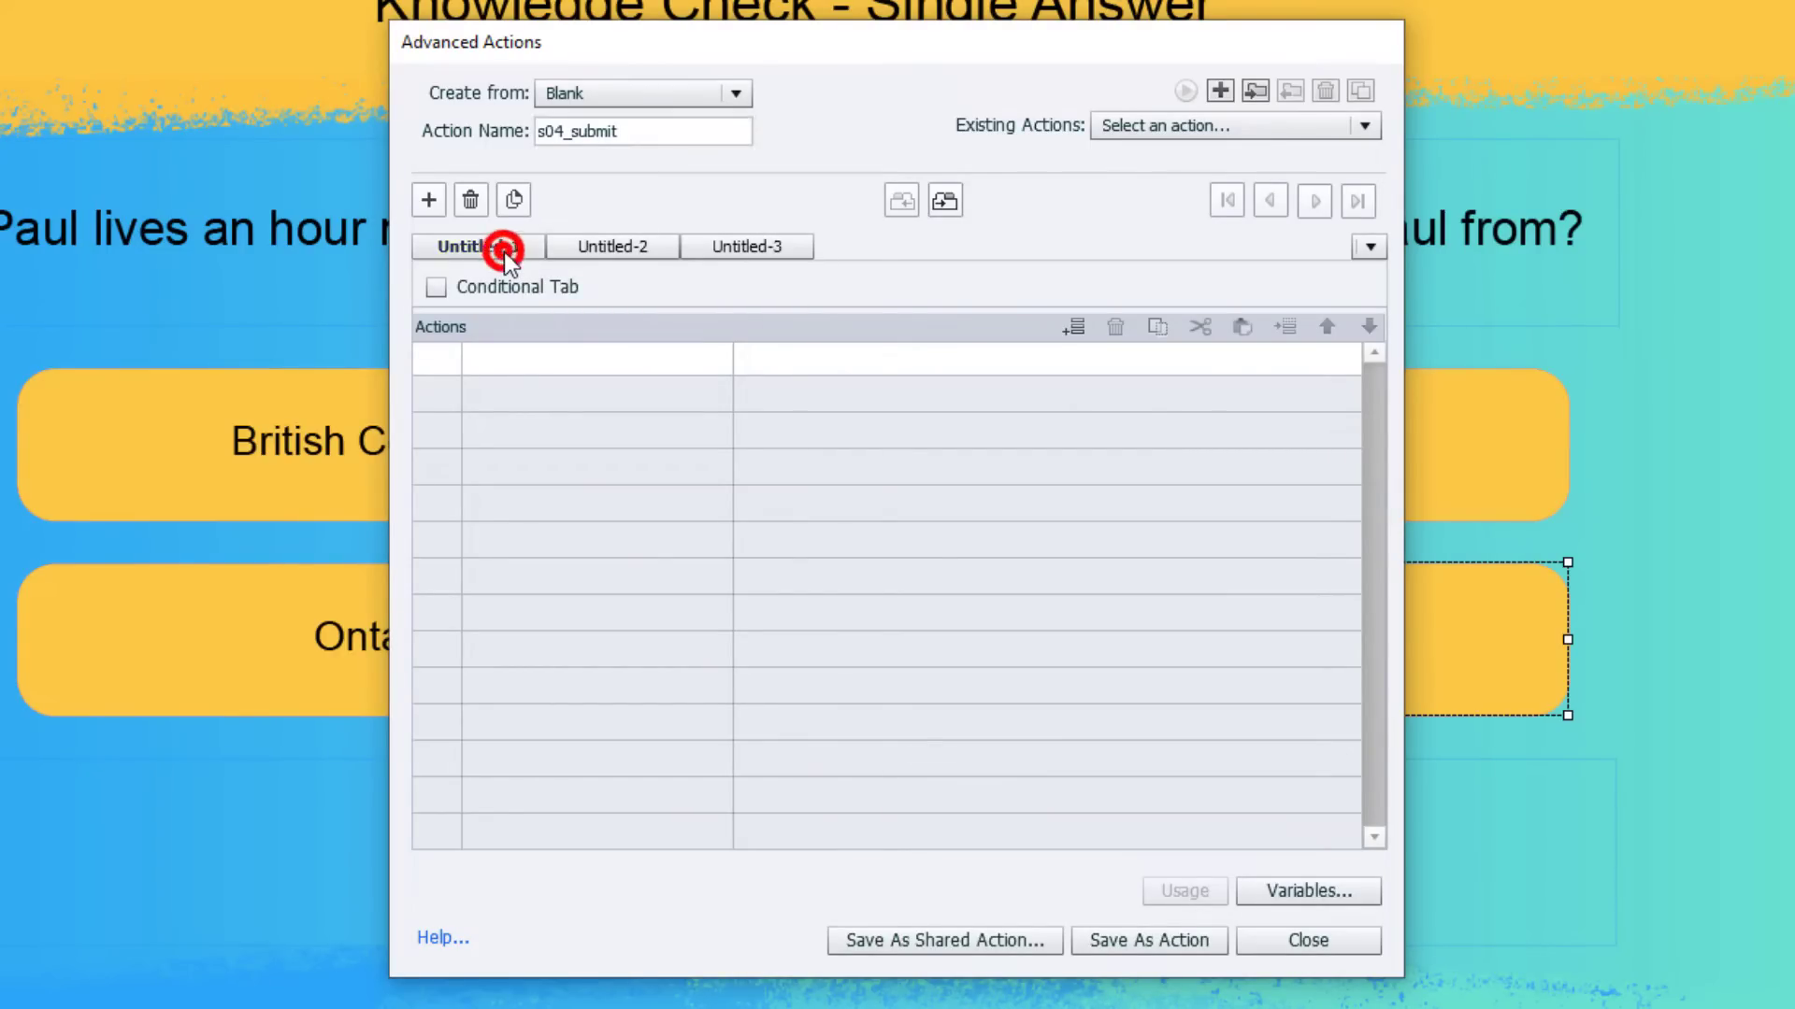
{"action": "type", "text": "incomplete"}
{"action": "key", "text": "Return"}
{"action": "left_click", "coordinate": [432, 288]}
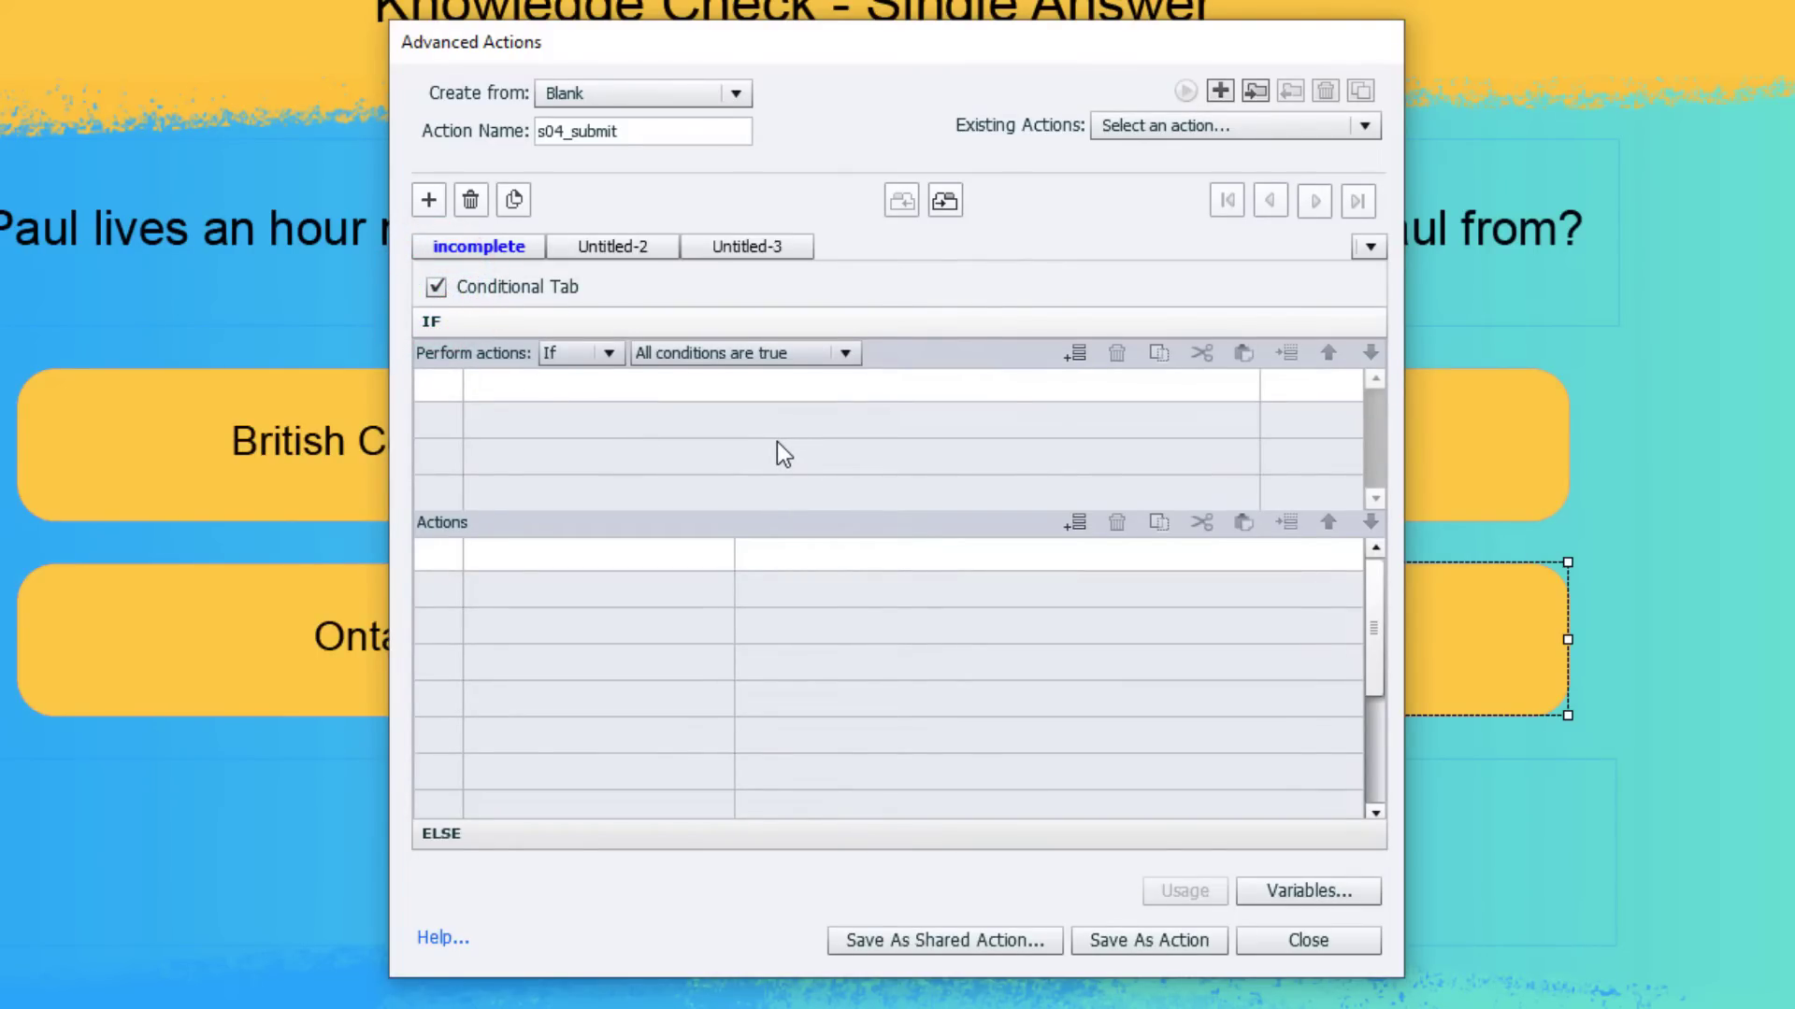
Add a condition on the incomplete tab requiring the variable _s04_a01 to be equal to the literal 0.
{"action": "double_click", "coordinate": [517, 384]}
{"action": "left_click", "coordinate": [518, 385]}
{"action": "left_click", "coordinate": [538, 421]}
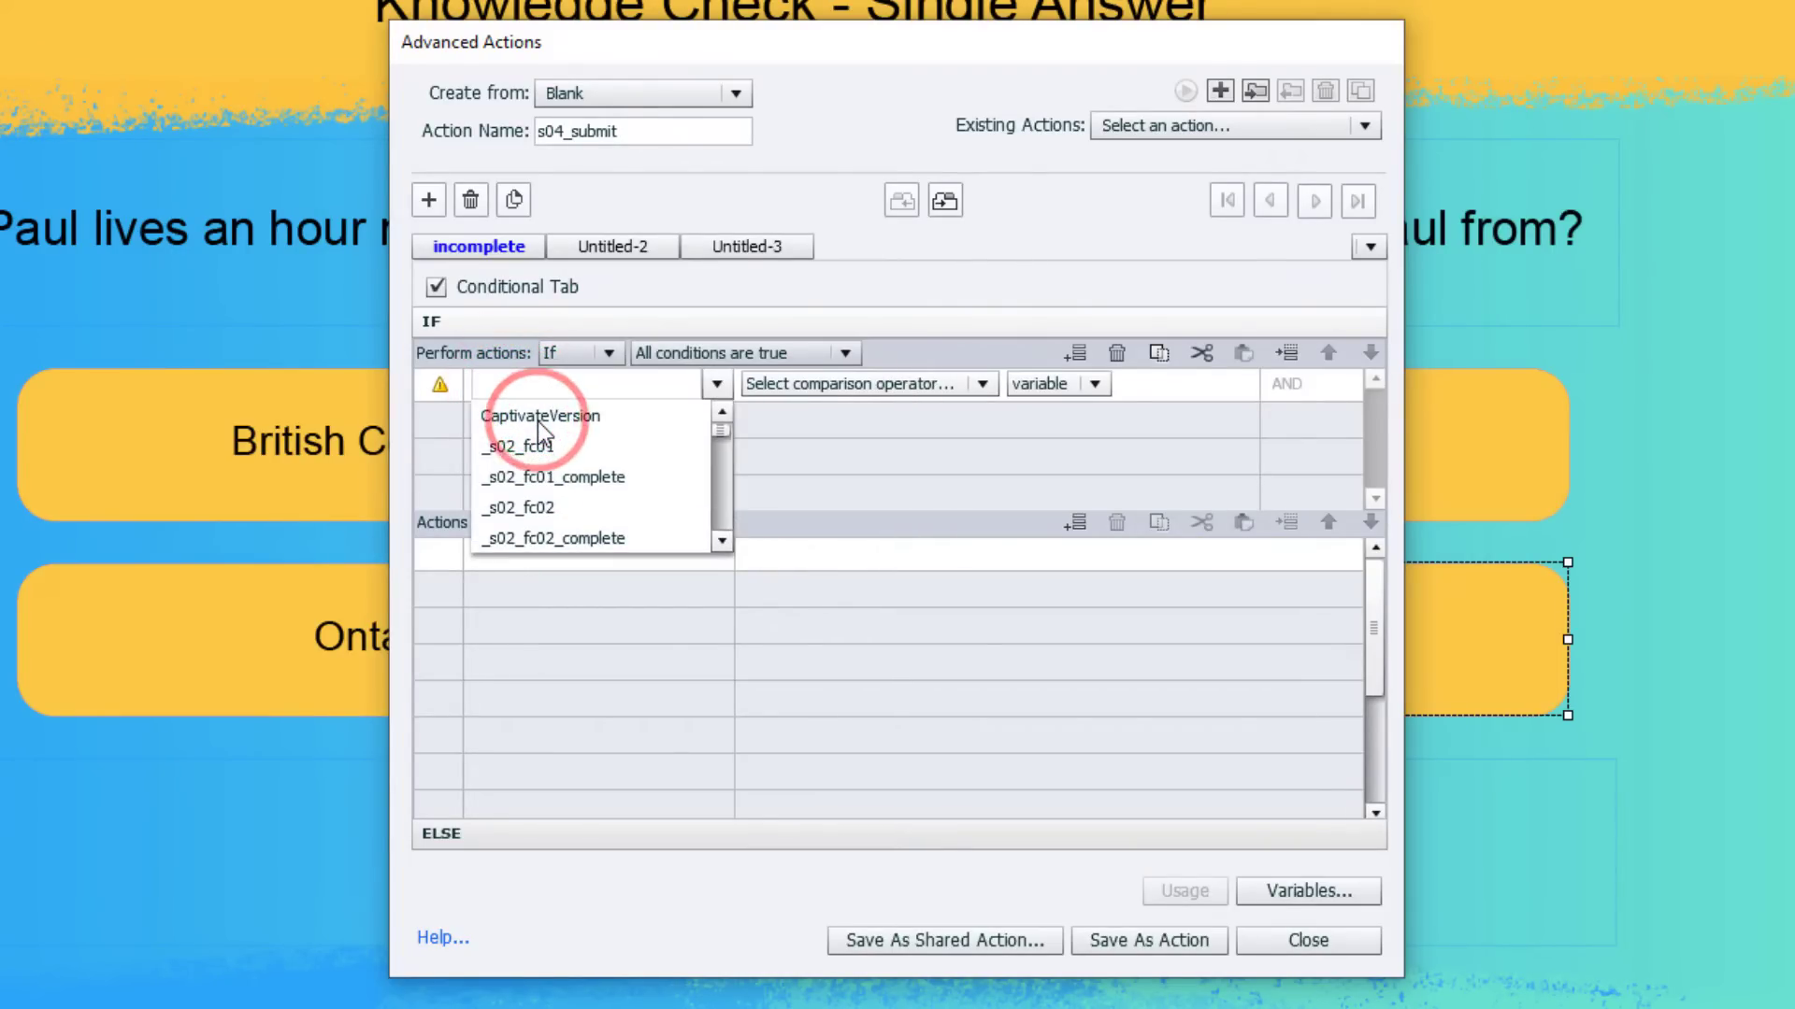
{"action": "type", "text": "a01"}
{"action": "left_click", "coordinate": [537, 423]}
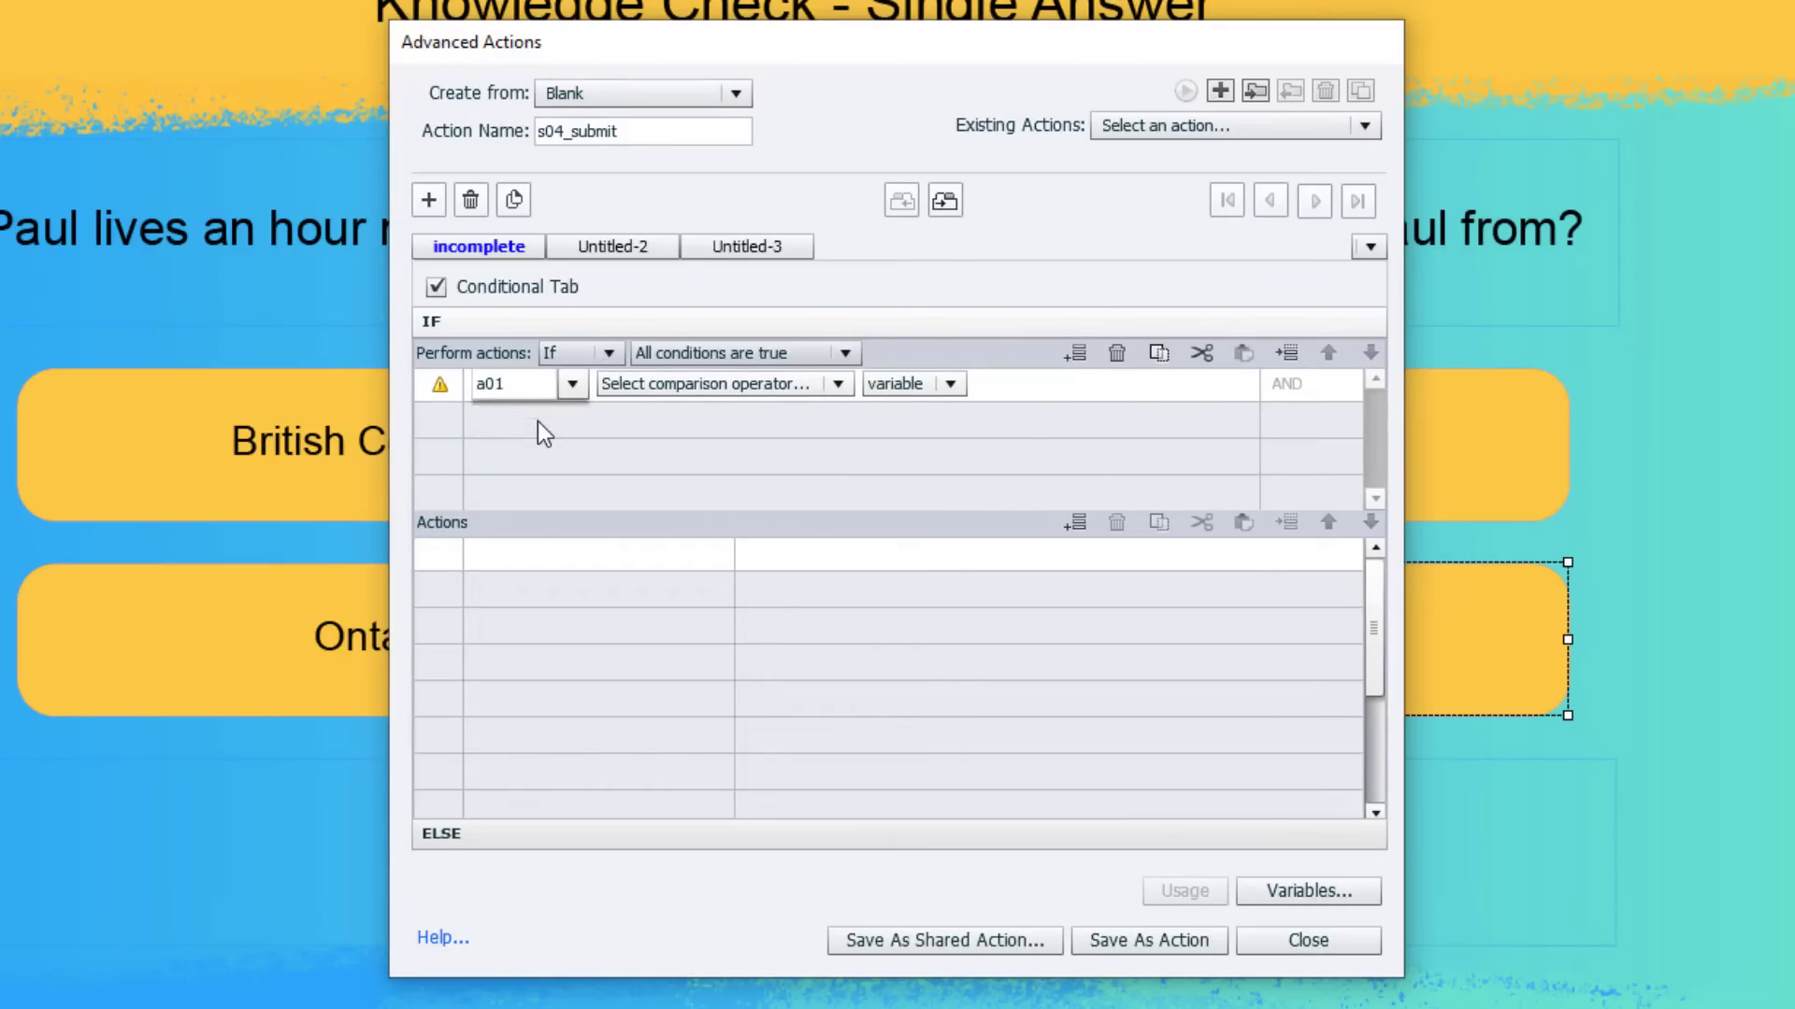
{"action": "left_click", "coordinate": [680, 383]}
{"action": "left_click", "coordinate": [686, 408]}
{"action": "left_click", "coordinate": [730, 386]}
{"action": "left_click", "coordinate": [719, 442]}
{"action": "type", "text": "0"}
{"action": "key", "text": "Return"}
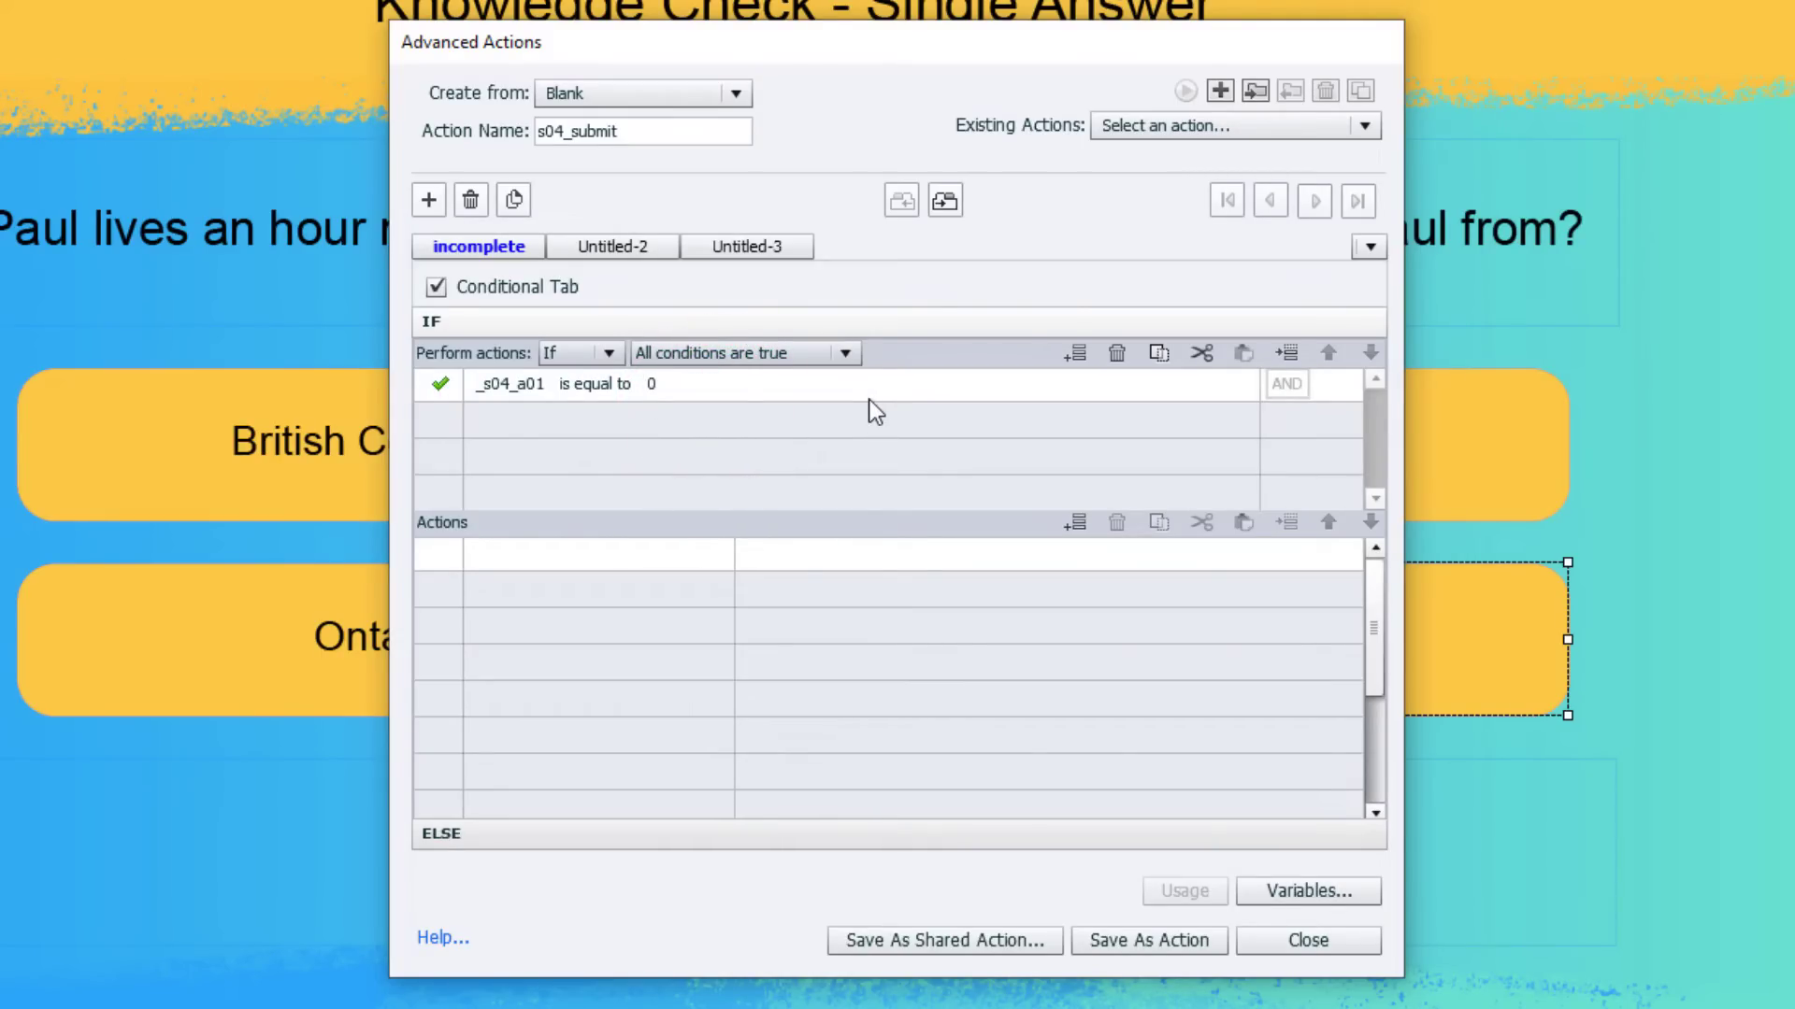
Copy the _s04_a01 condition and paste it into the three condition rows below it.
{"action": "left_click", "coordinate": [1162, 355]}
{"action": "left_click", "coordinate": [1049, 421]}
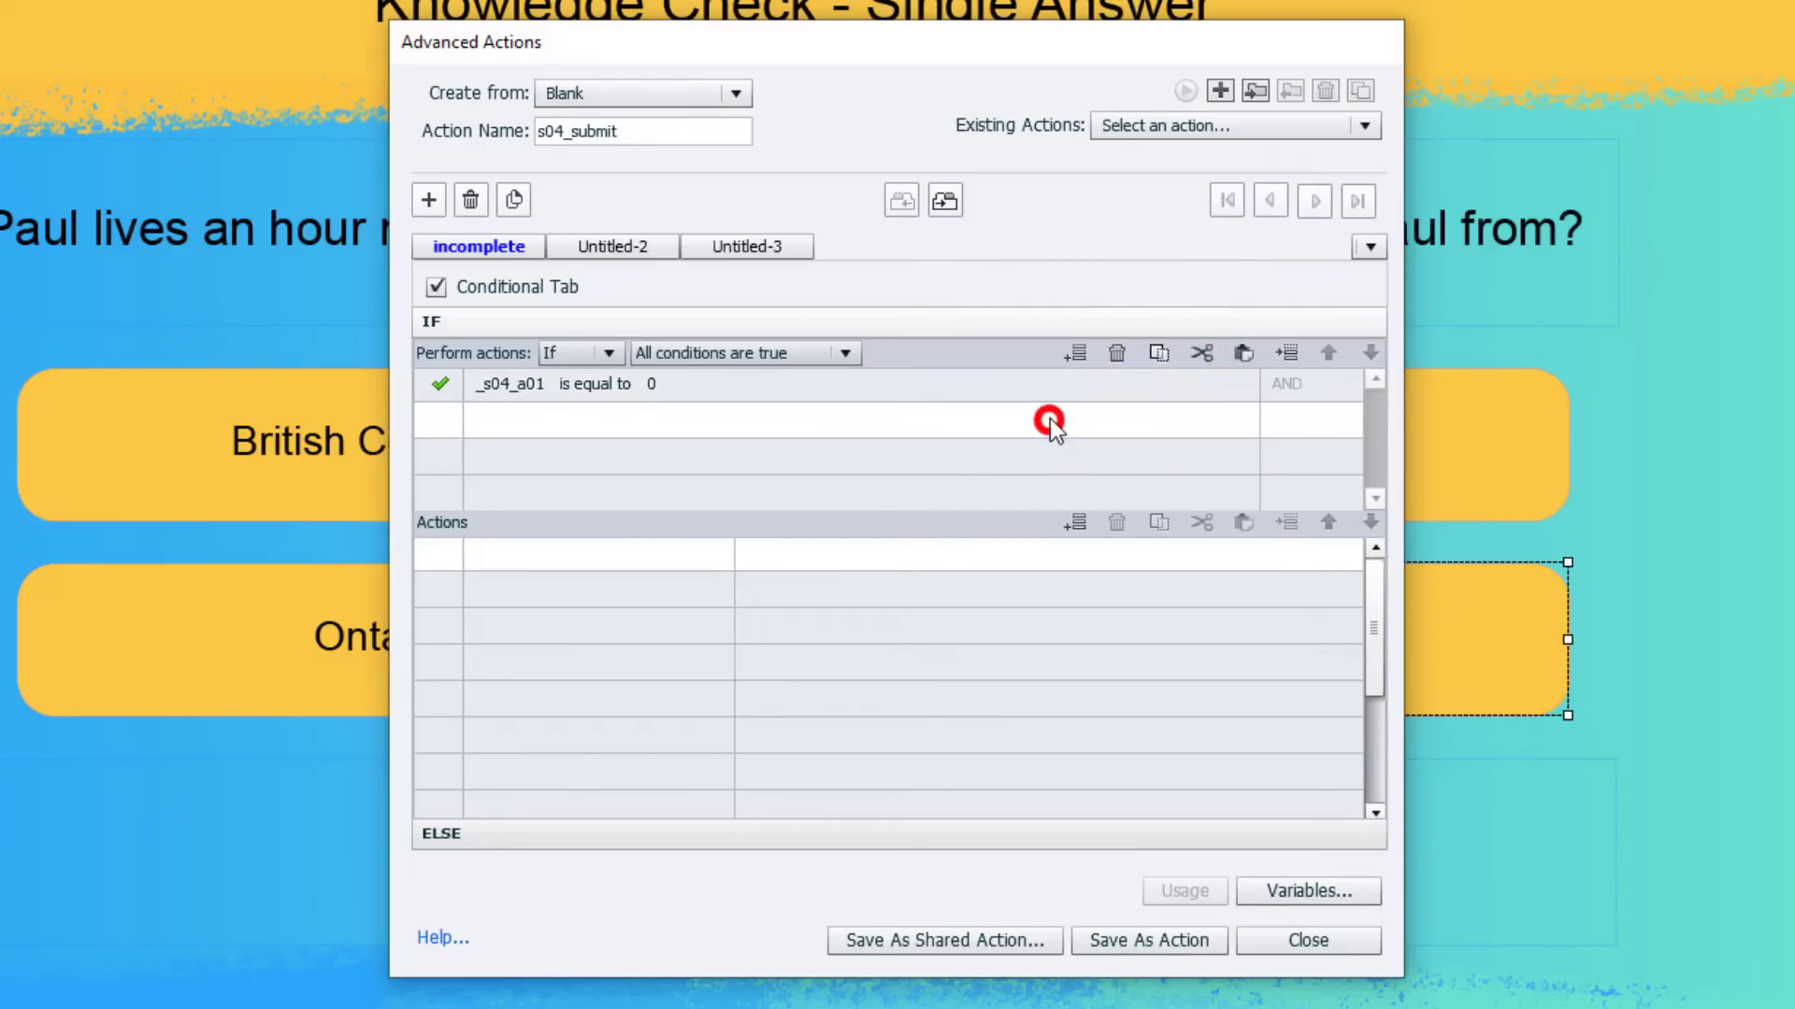
{"action": "left_click", "coordinate": [1242, 354]}
{"action": "left_click", "coordinate": [961, 452]}
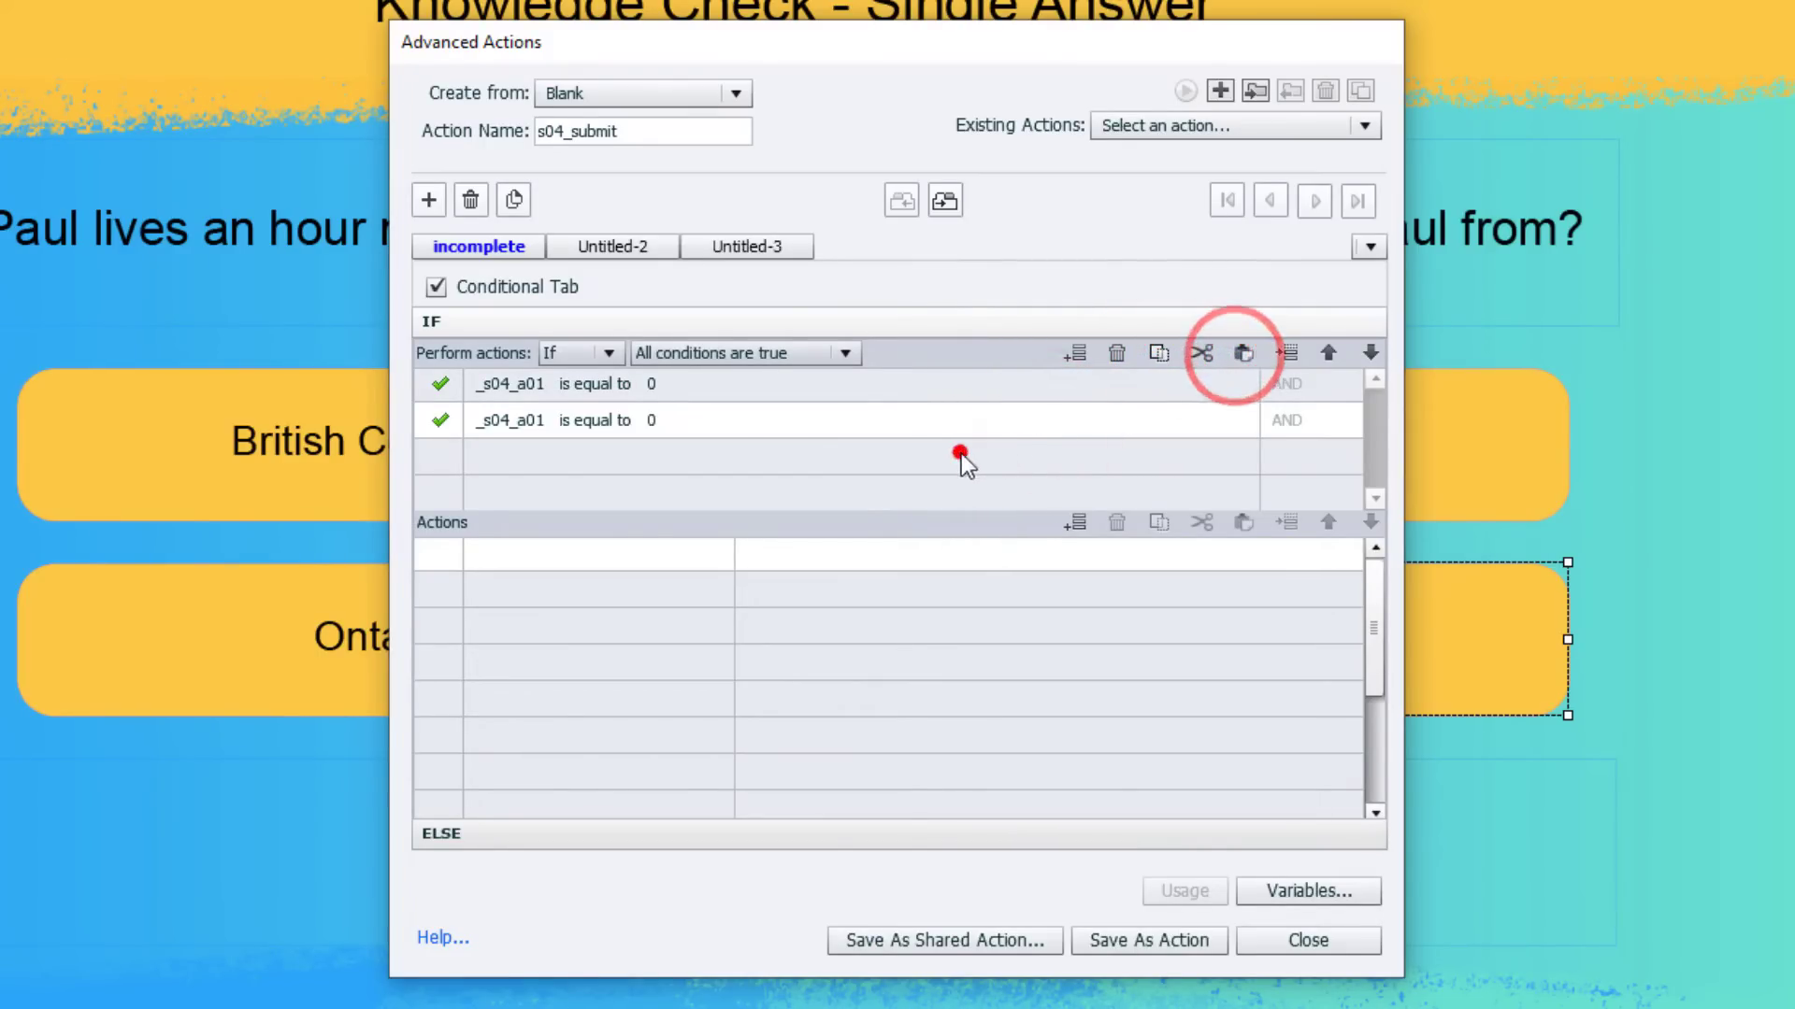
{"action": "left_click", "coordinate": [1242, 353]}
{"action": "left_click", "coordinate": [837, 482]}
{"action": "left_click", "coordinate": [1242, 353]}
Change the variable in the second condition of the incomplete tab to _s04_a02.
{"action": "left_click", "coordinate": [517, 420]}
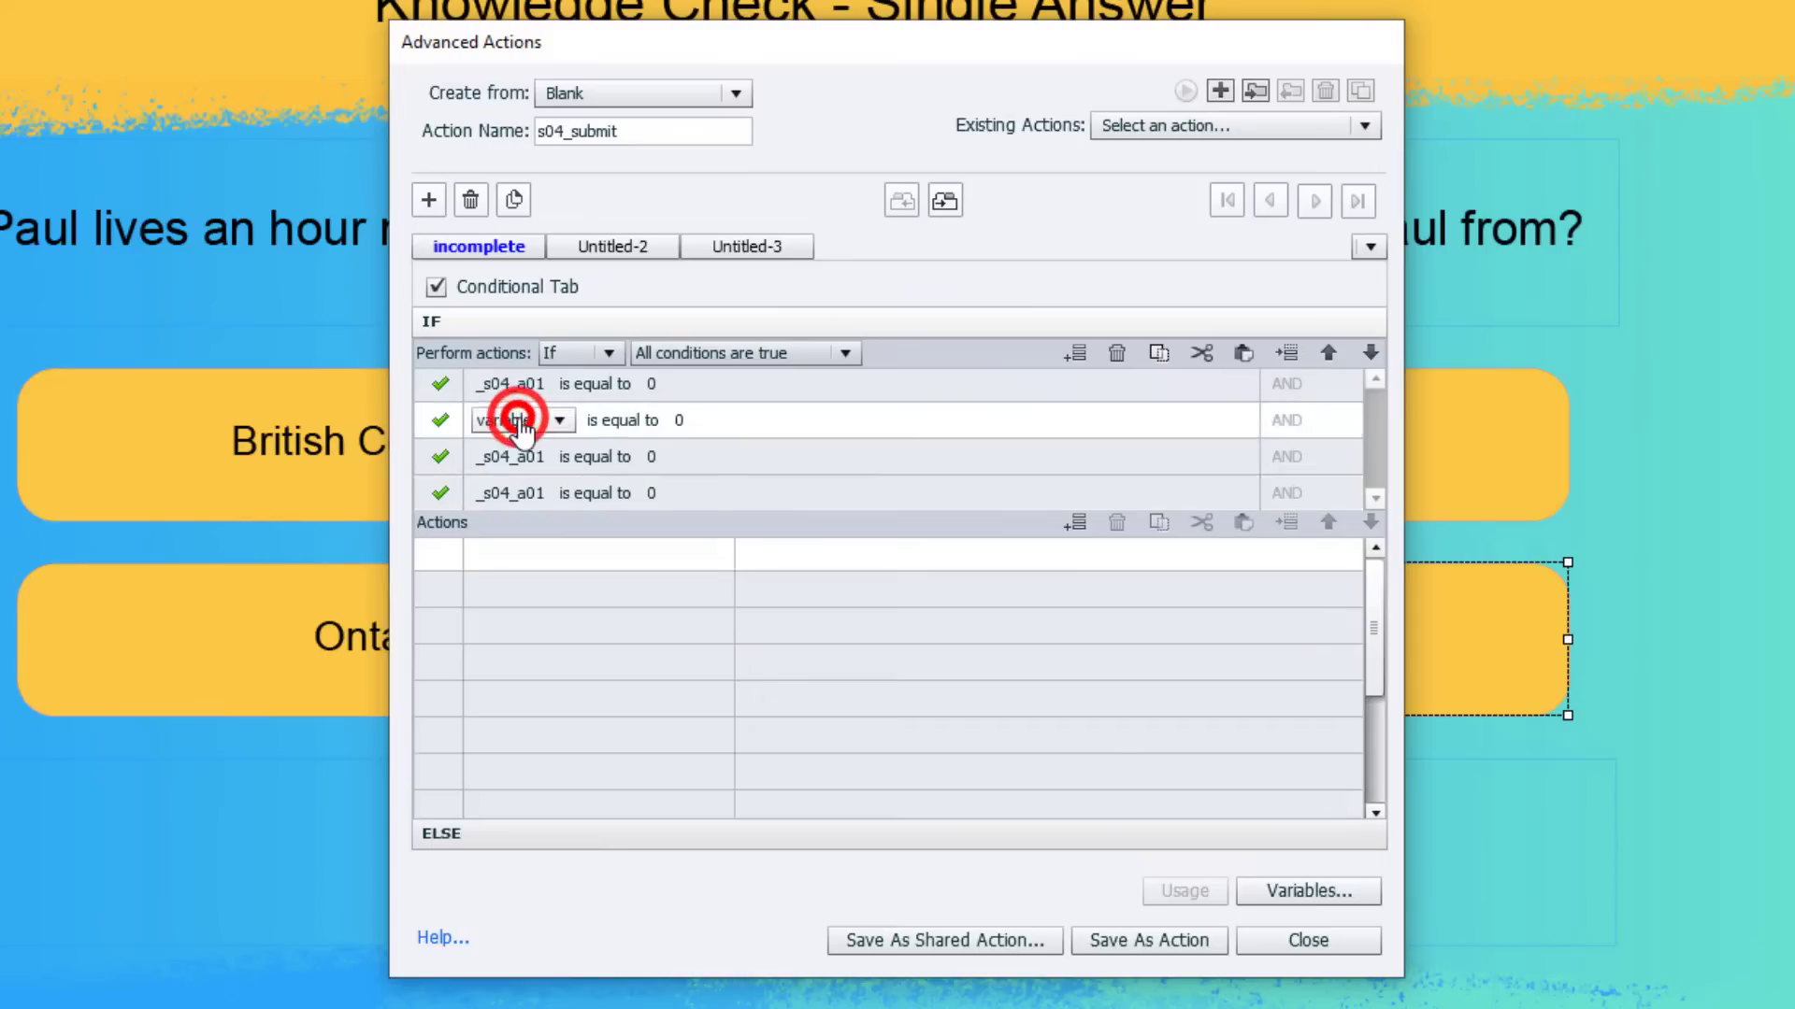
{"action": "left_click", "coordinate": [517, 421]}
{"action": "left_click", "coordinate": [520, 449]}
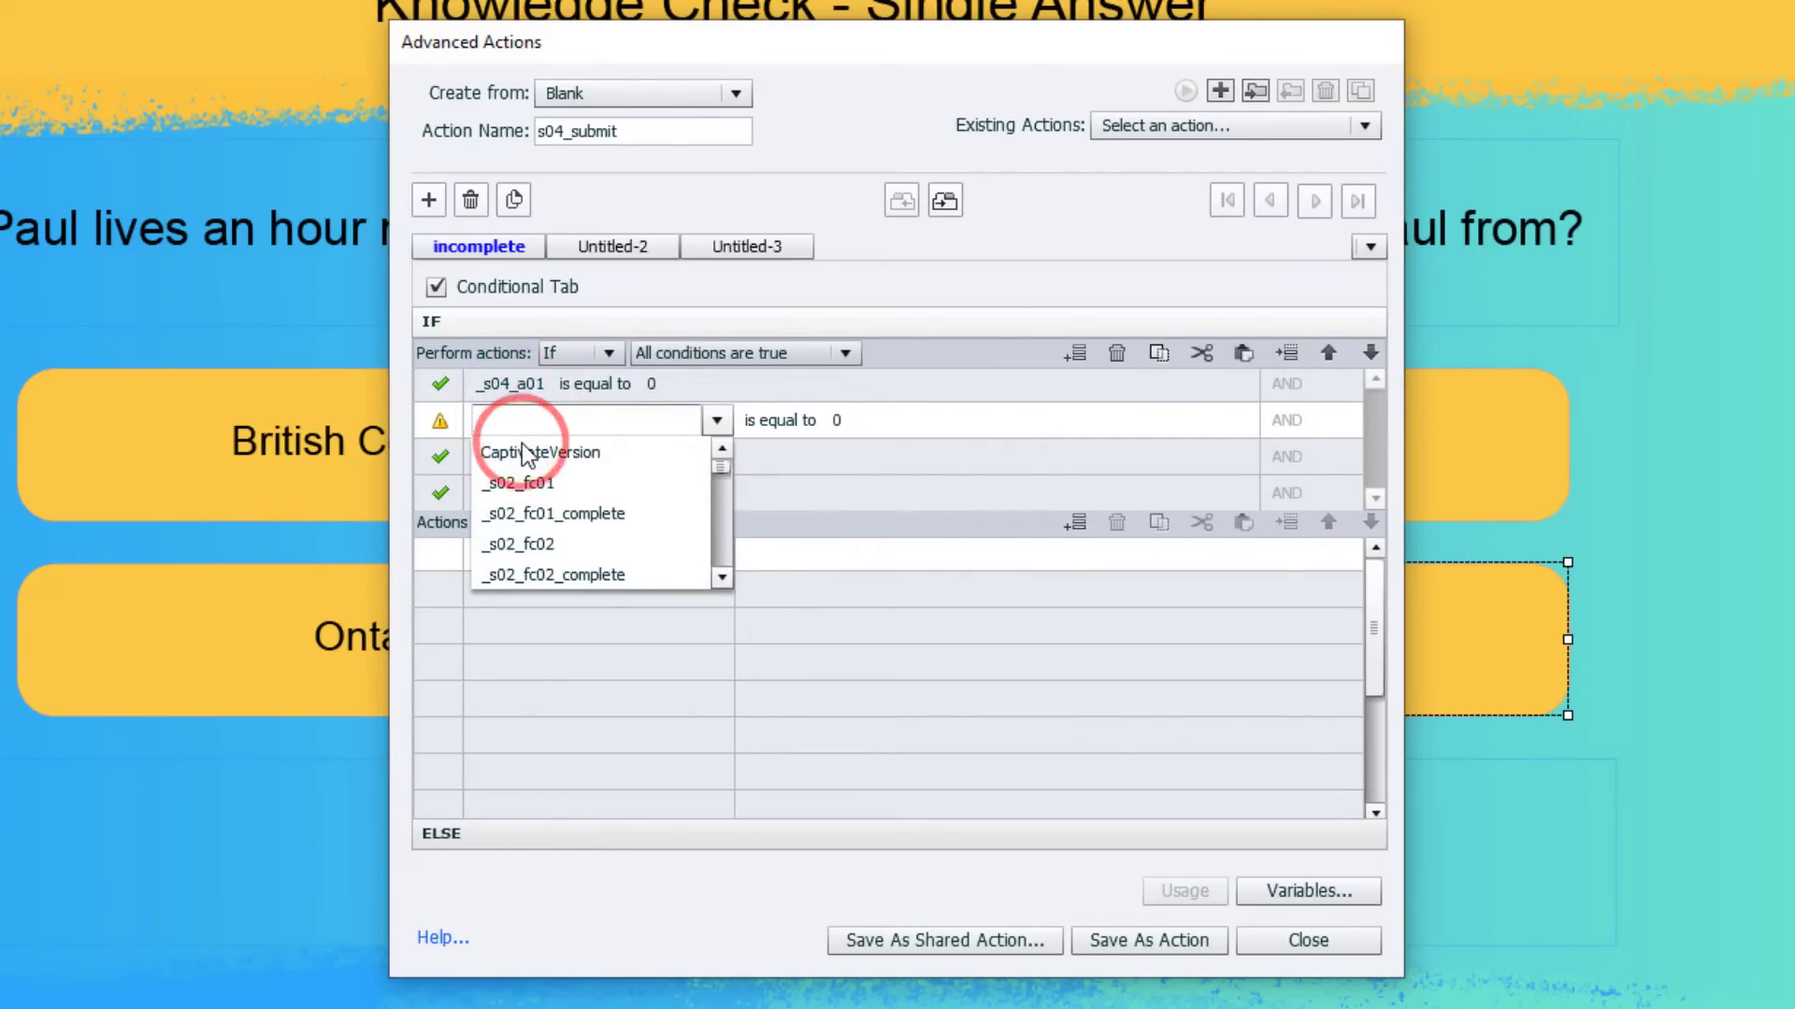
{"action": "type", "text": "a02"}
{"action": "left_click", "coordinate": [521, 452]}
Change the variable in the third condition of the incomplete tab to _s04_a03.
{"action": "left_click", "coordinate": [520, 456]}
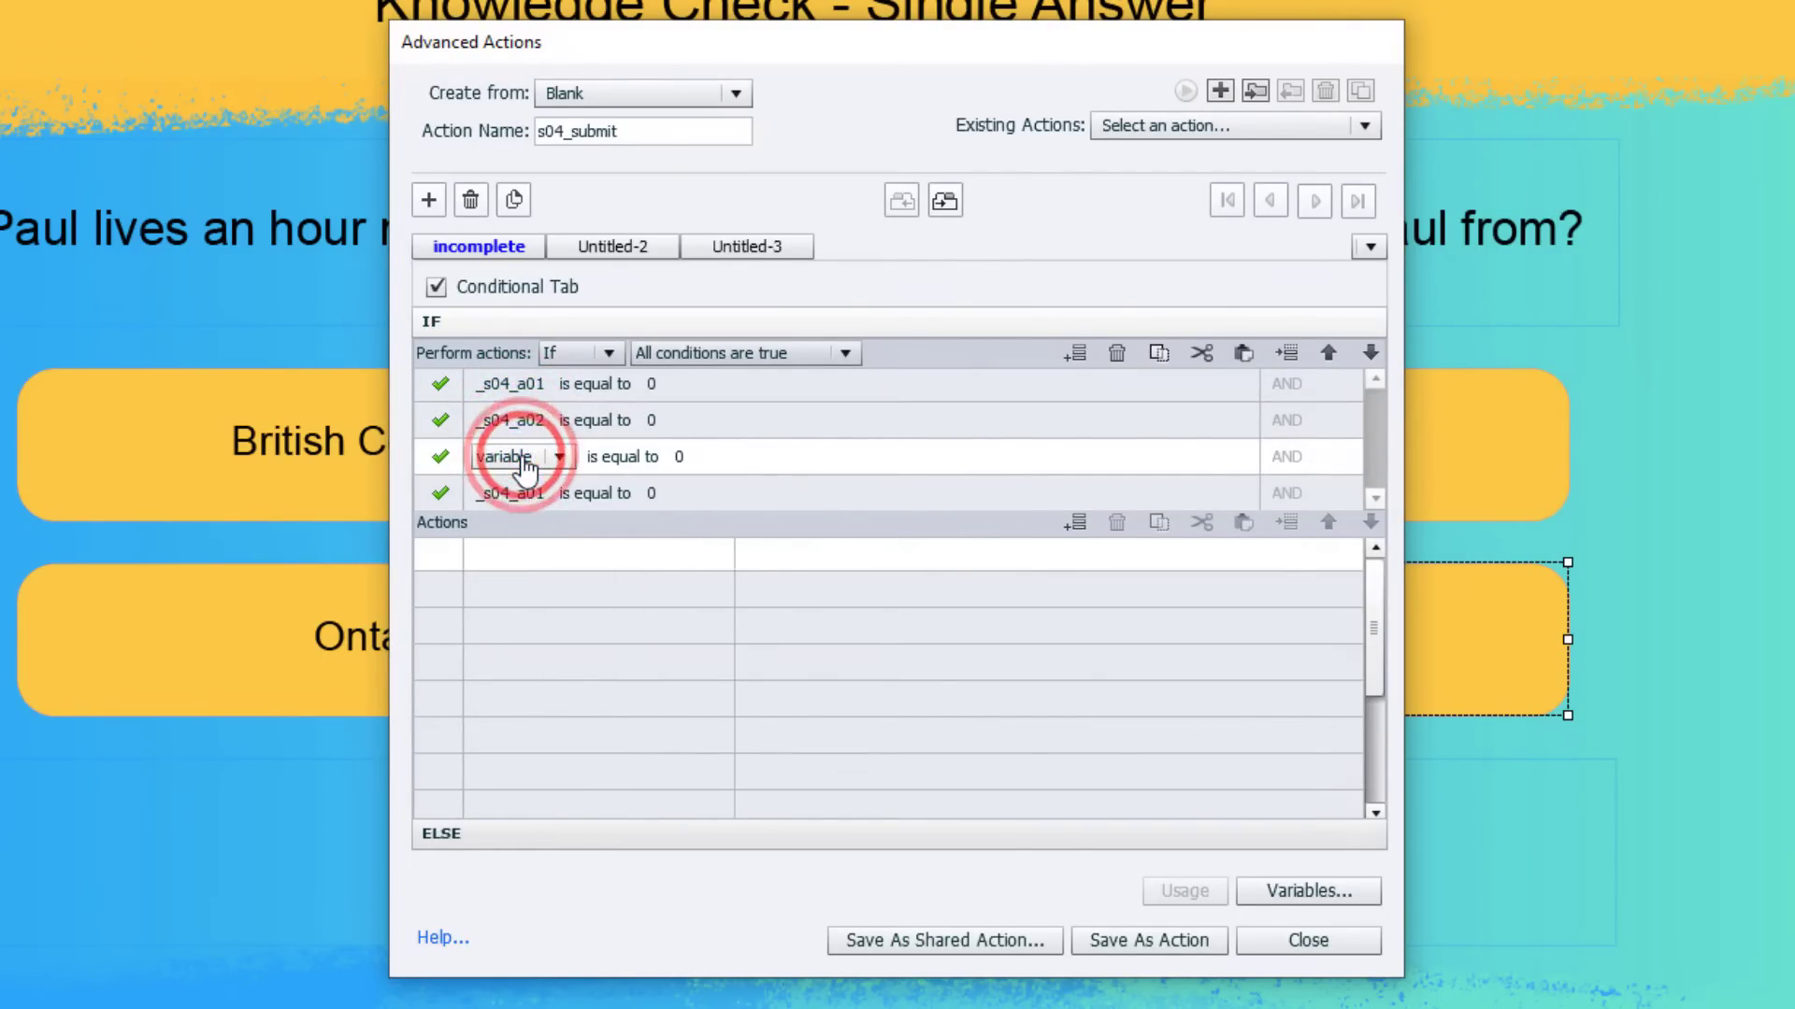
{"action": "left_click", "coordinate": [524, 460]}
{"action": "left_click", "coordinate": [504, 482]}
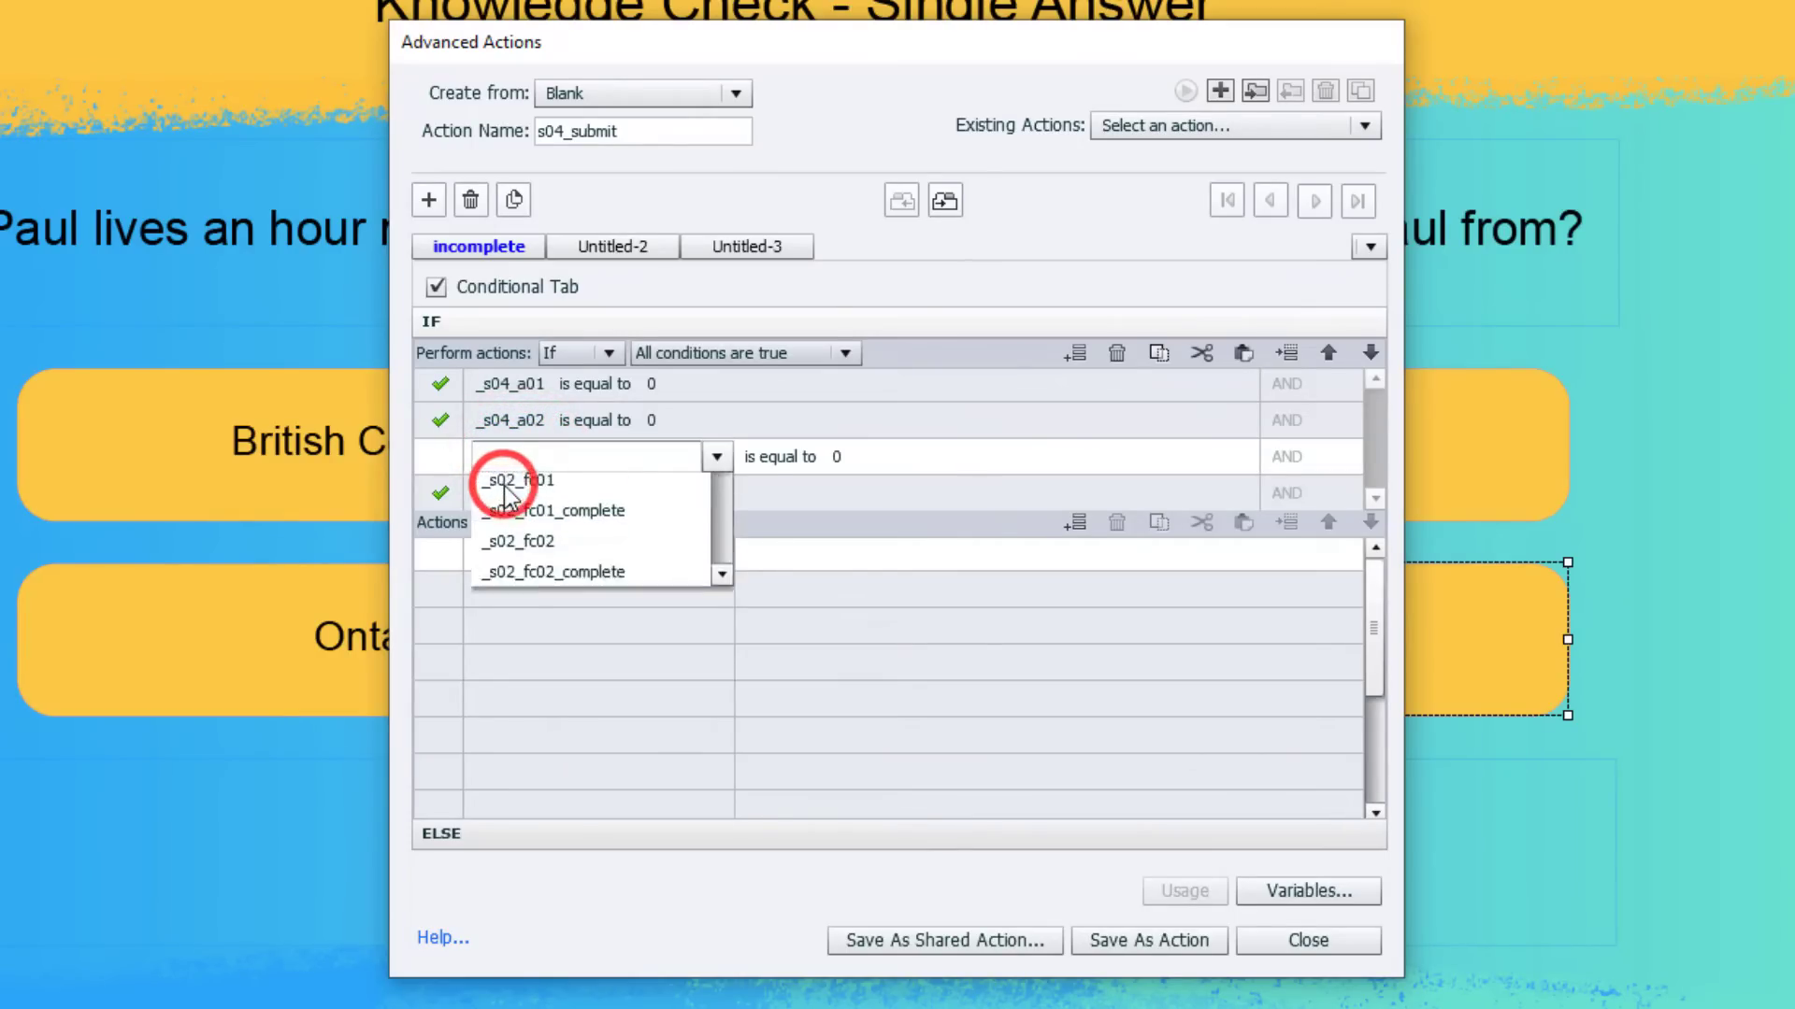
{"action": "type", "text": "a03"}
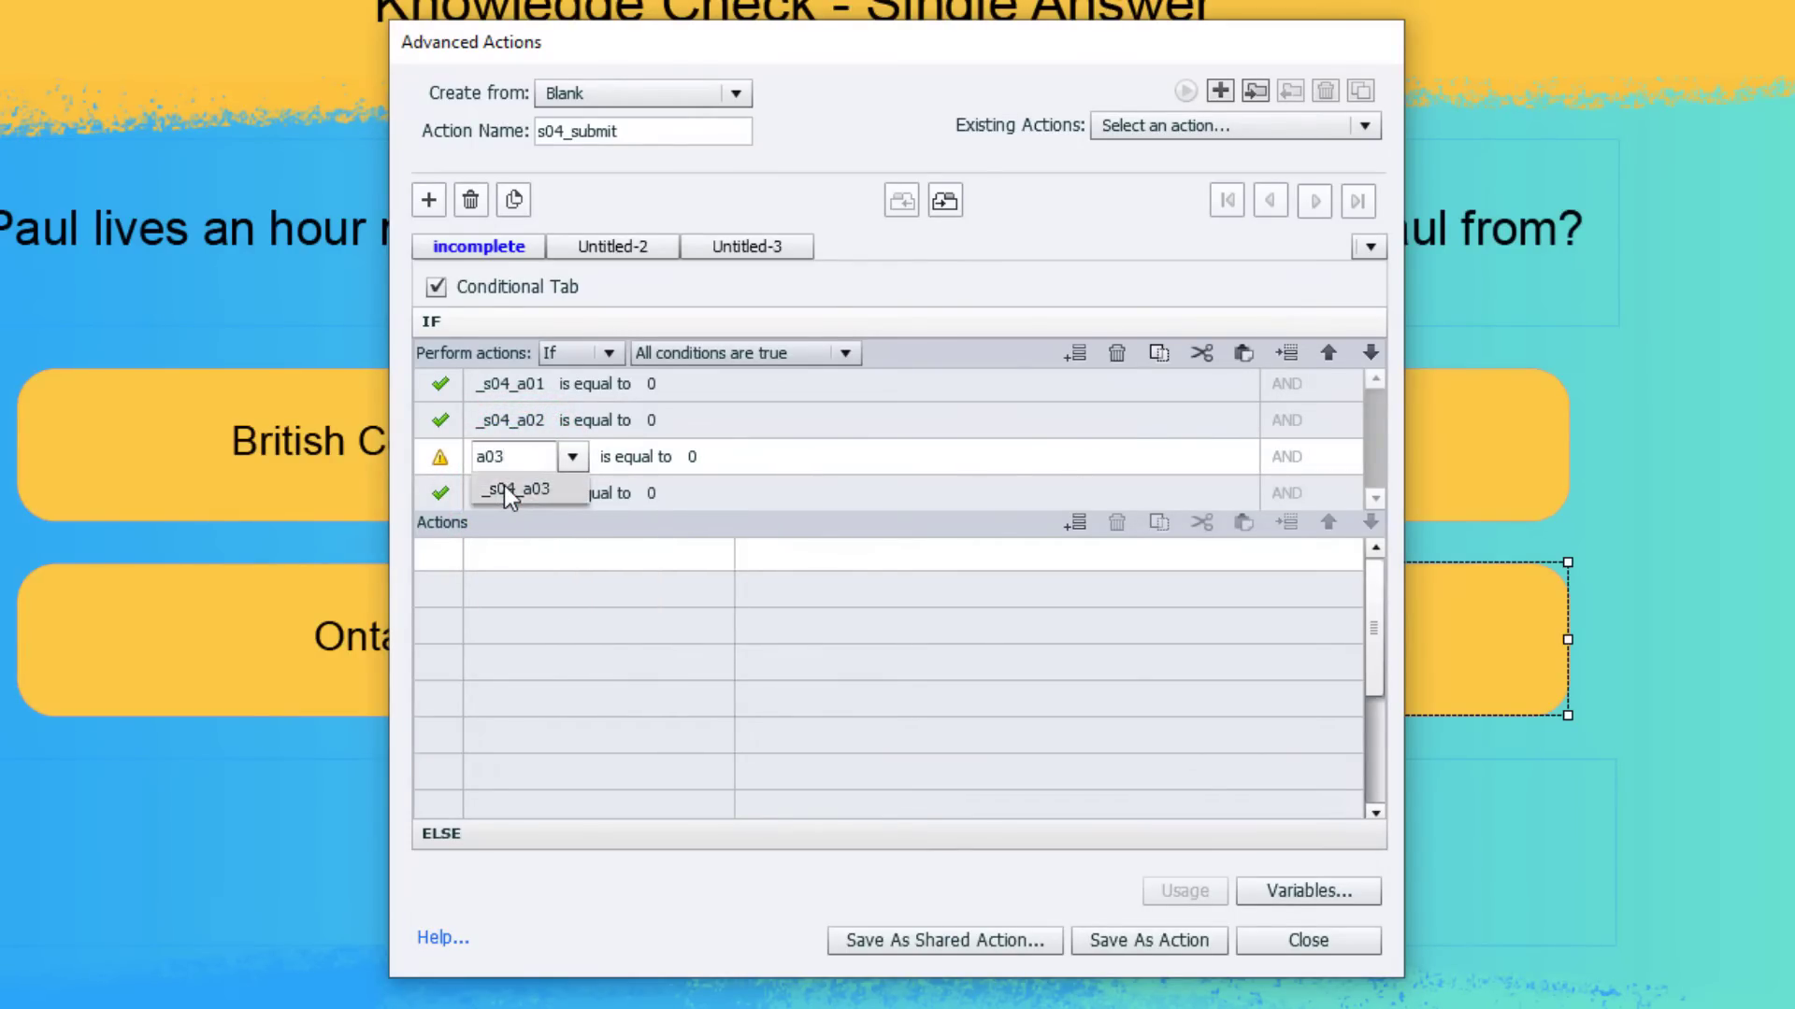
{"action": "left_click", "coordinate": [504, 489]}
Change the variable in the fourth condition of the incomplete tab to _s04_a04.
{"action": "left_click", "coordinate": [503, 488]}
{"action": "left_click", "coordinate": [503, 486]}
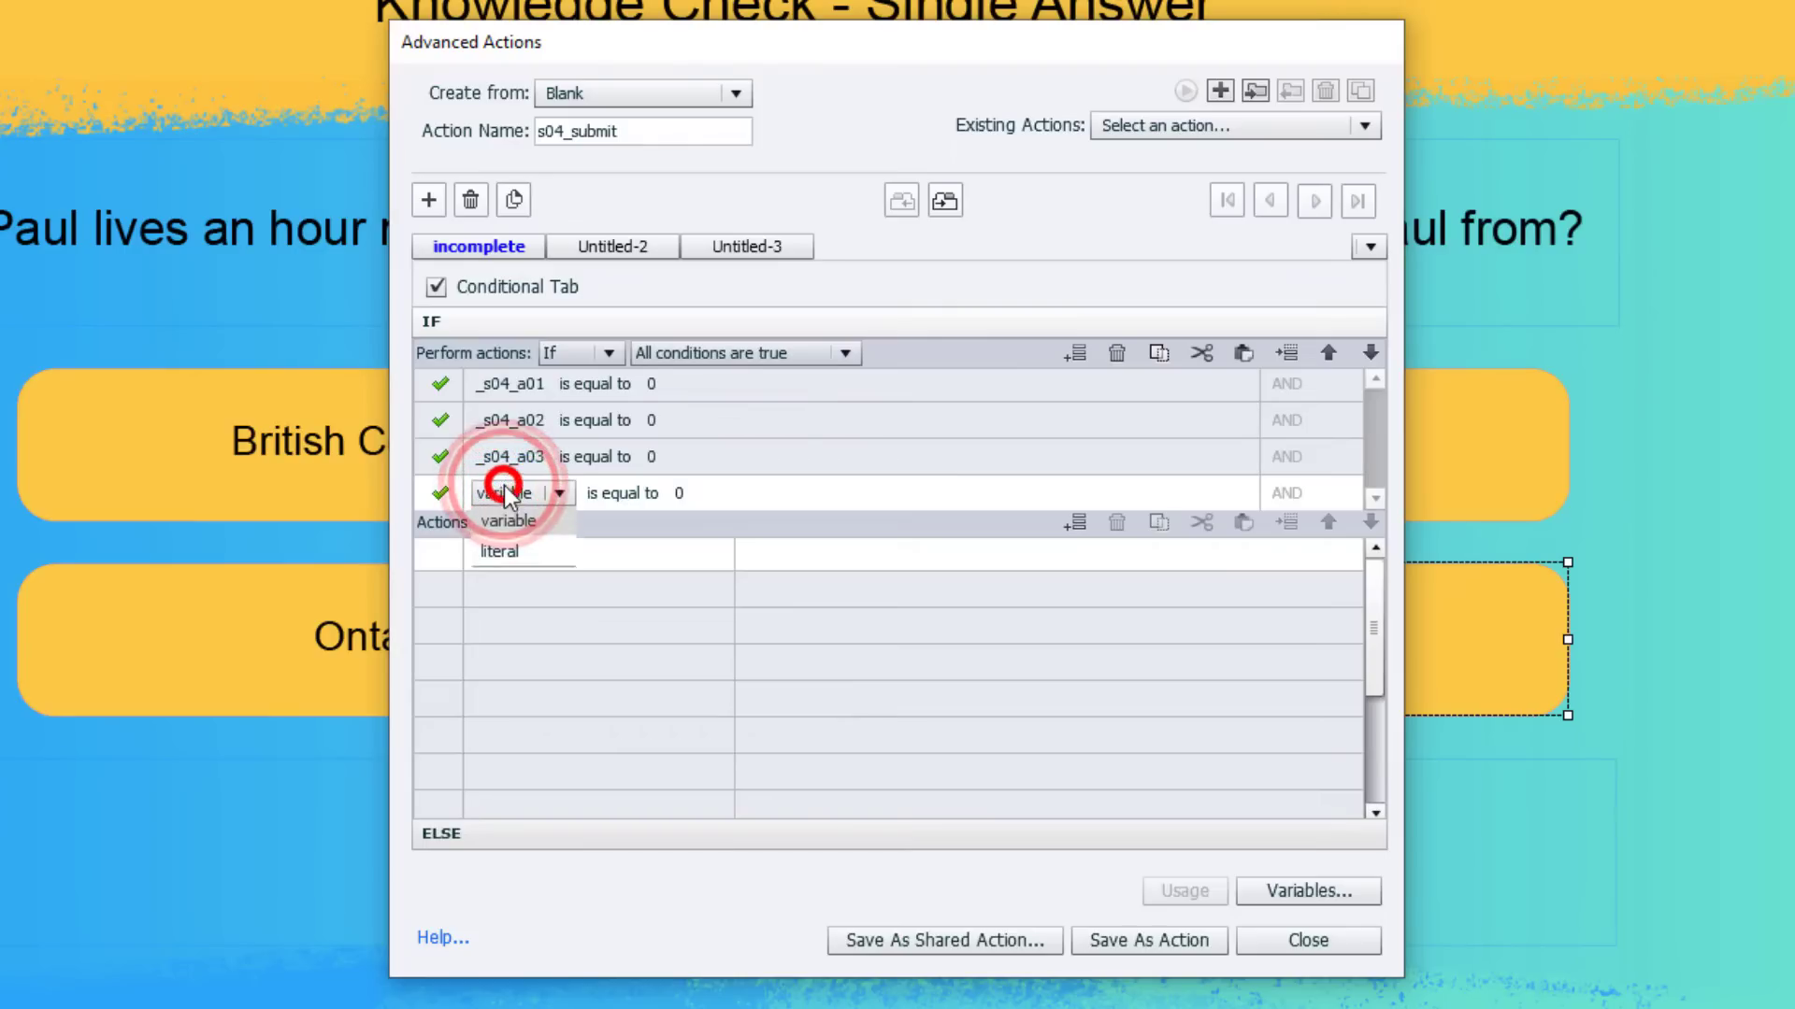
{"action": "left_click", "coordinate": [505, 517]}
{"action": "type", "text": "a04"}
{"action": "left_click", "coordinate": [515, 524]}
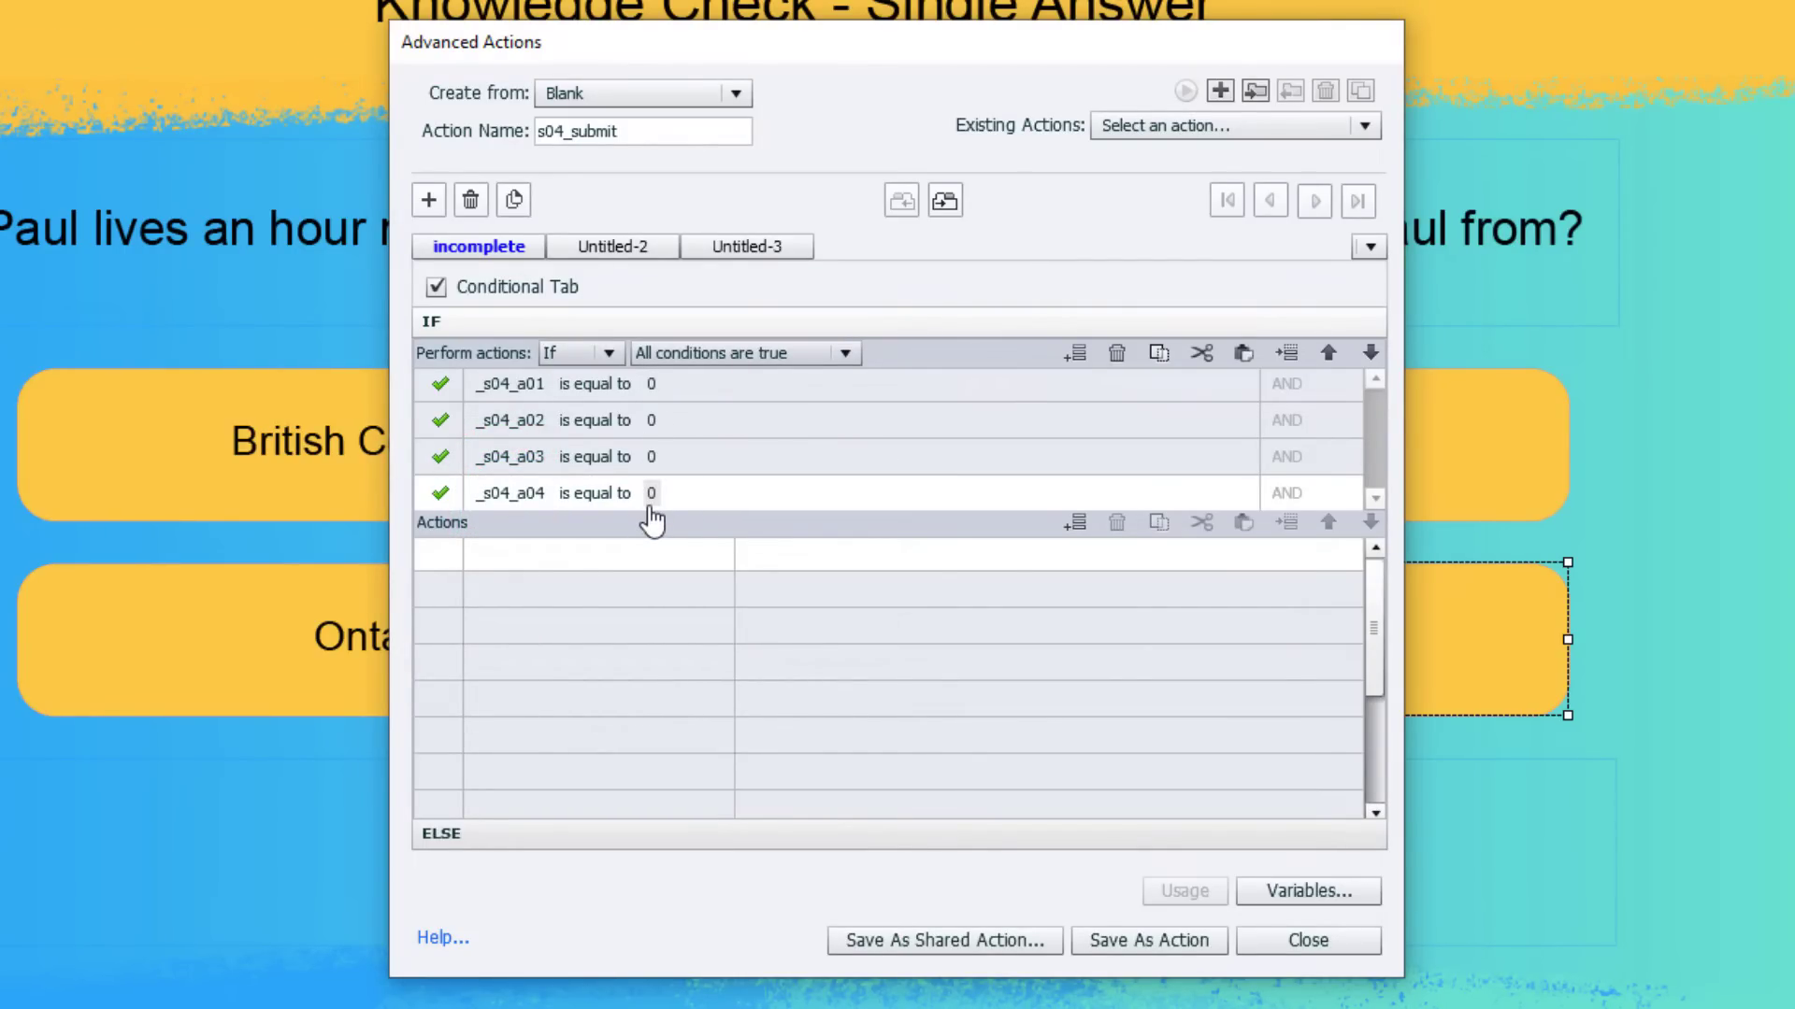
Add an action on the incomplete tab that changes the state of s04_feedback to Incomplete.
{"action": "left_click", "coordinate": [525, 555]}
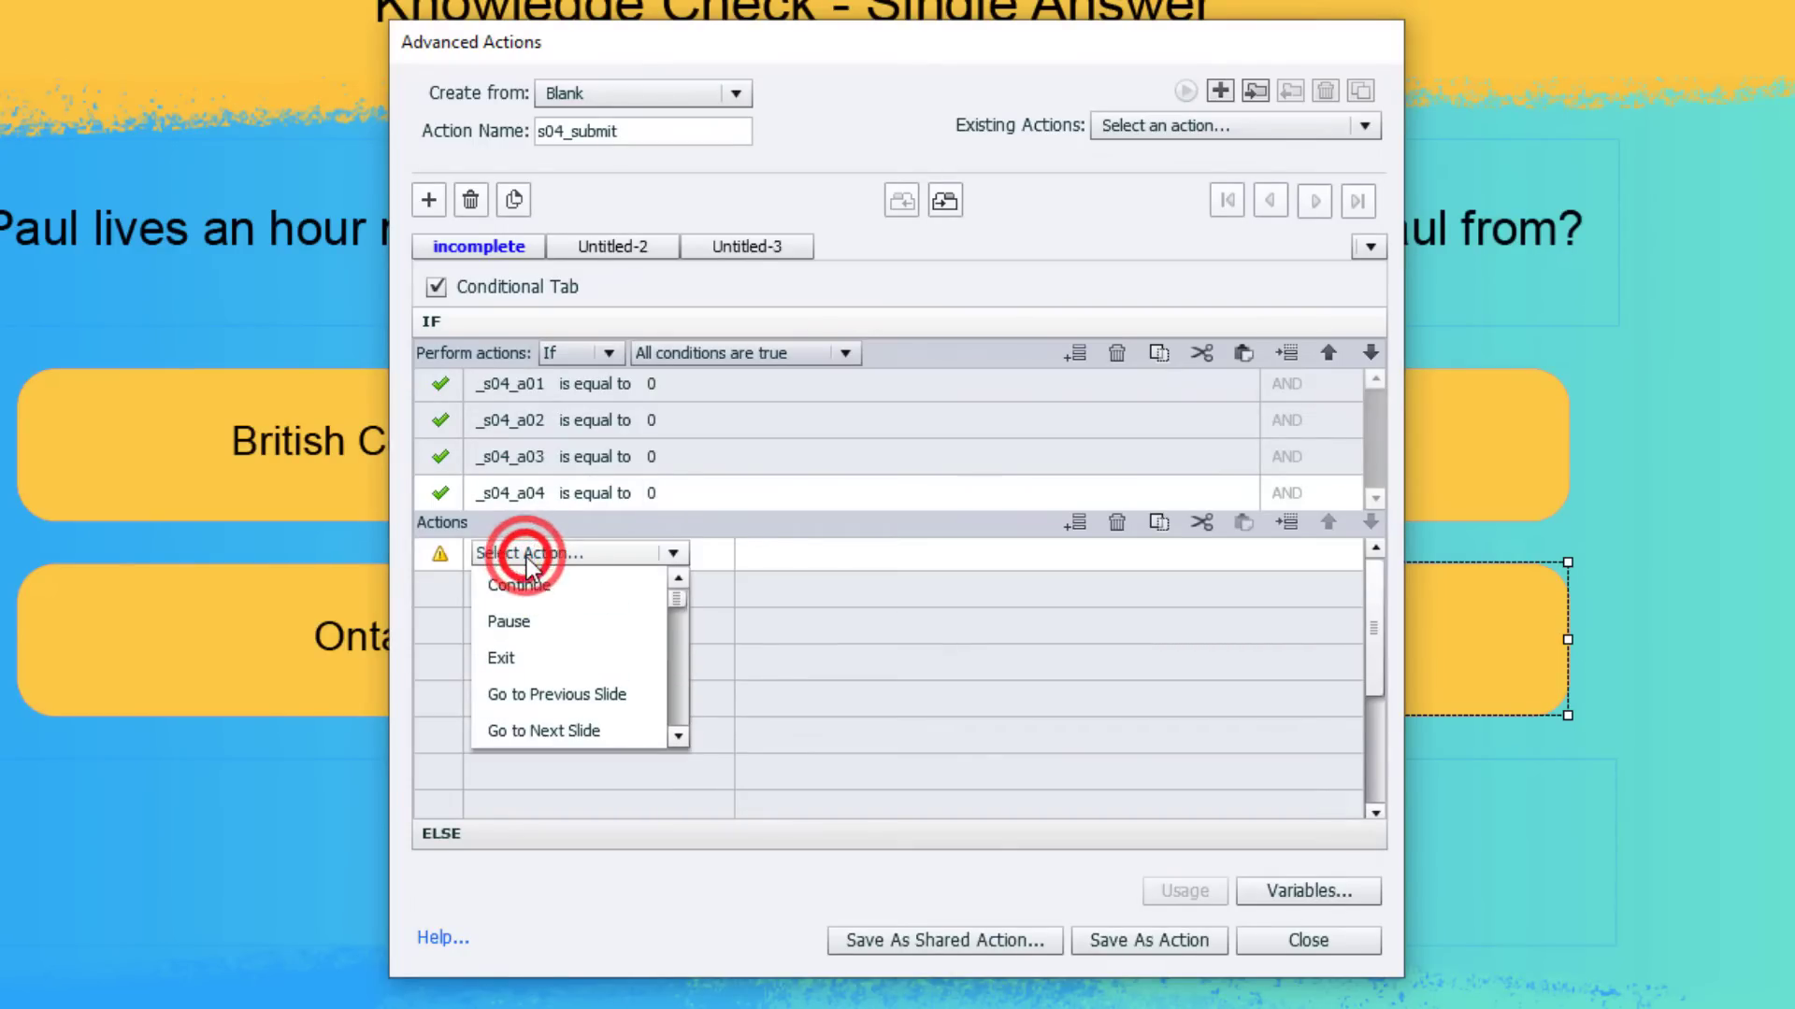
{"action": "type", "text": "ch"}
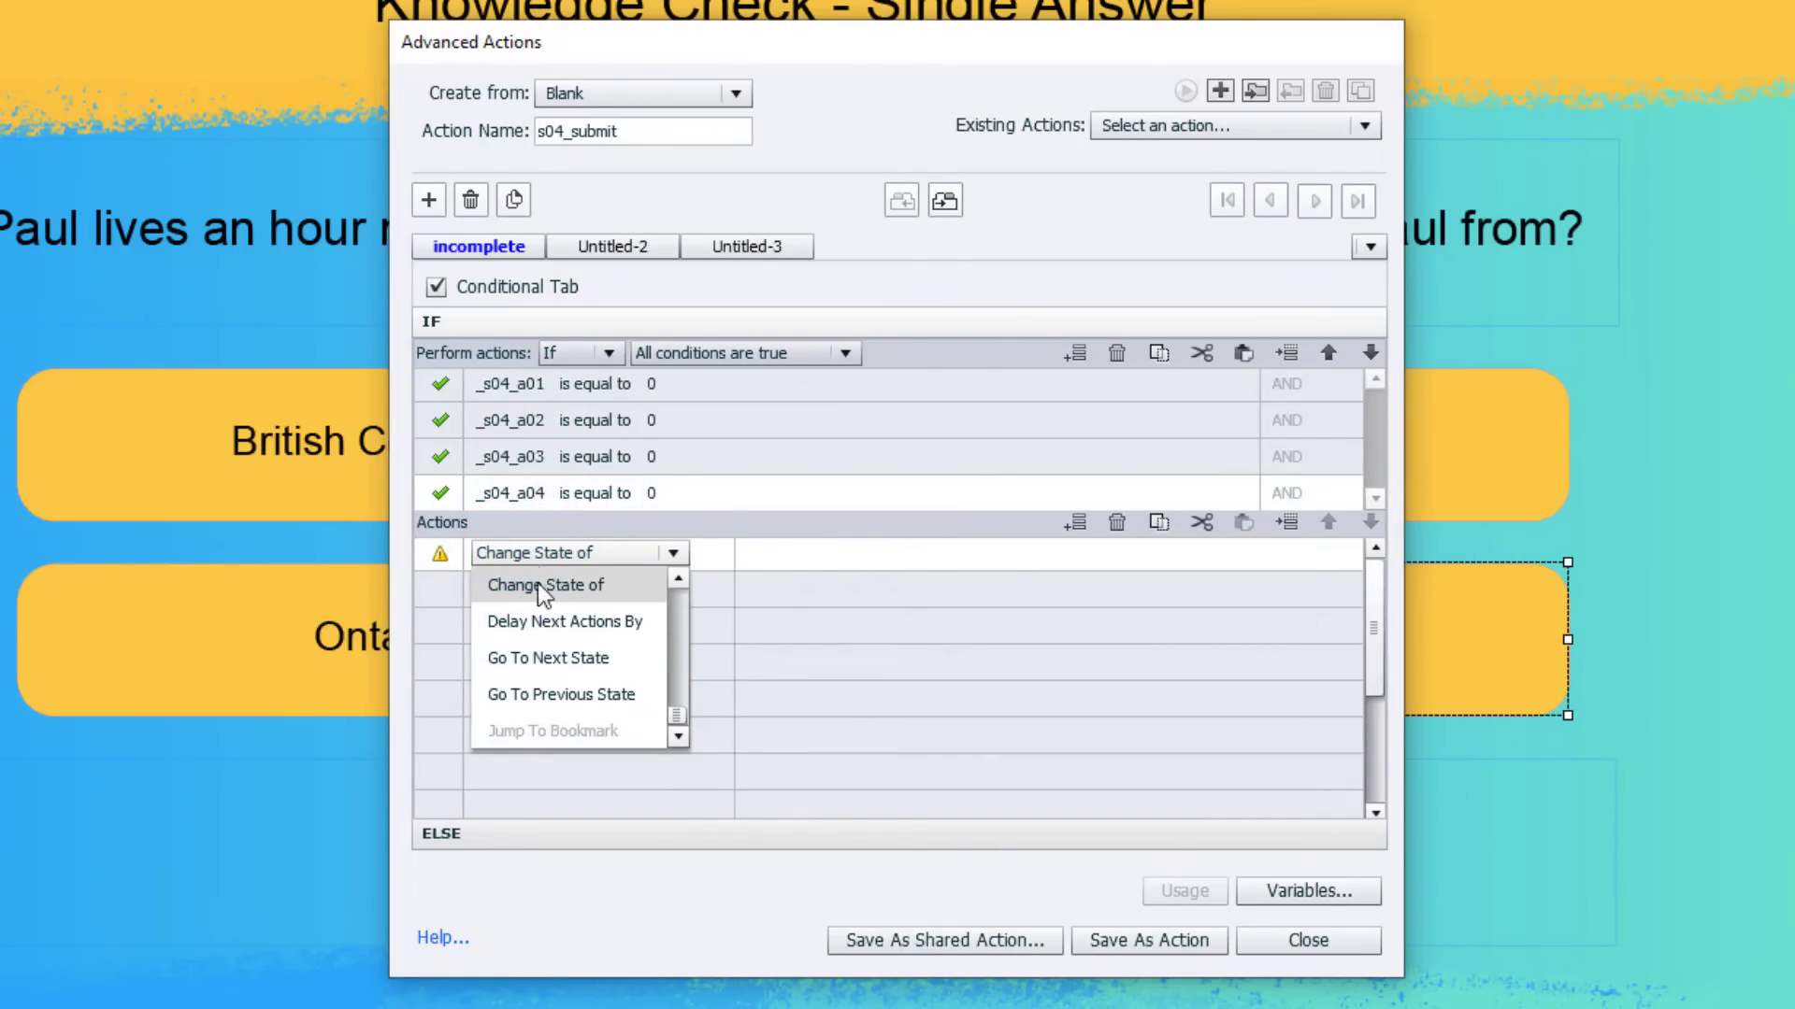
{"action": "left_click", "coordinate": [542, 593]}
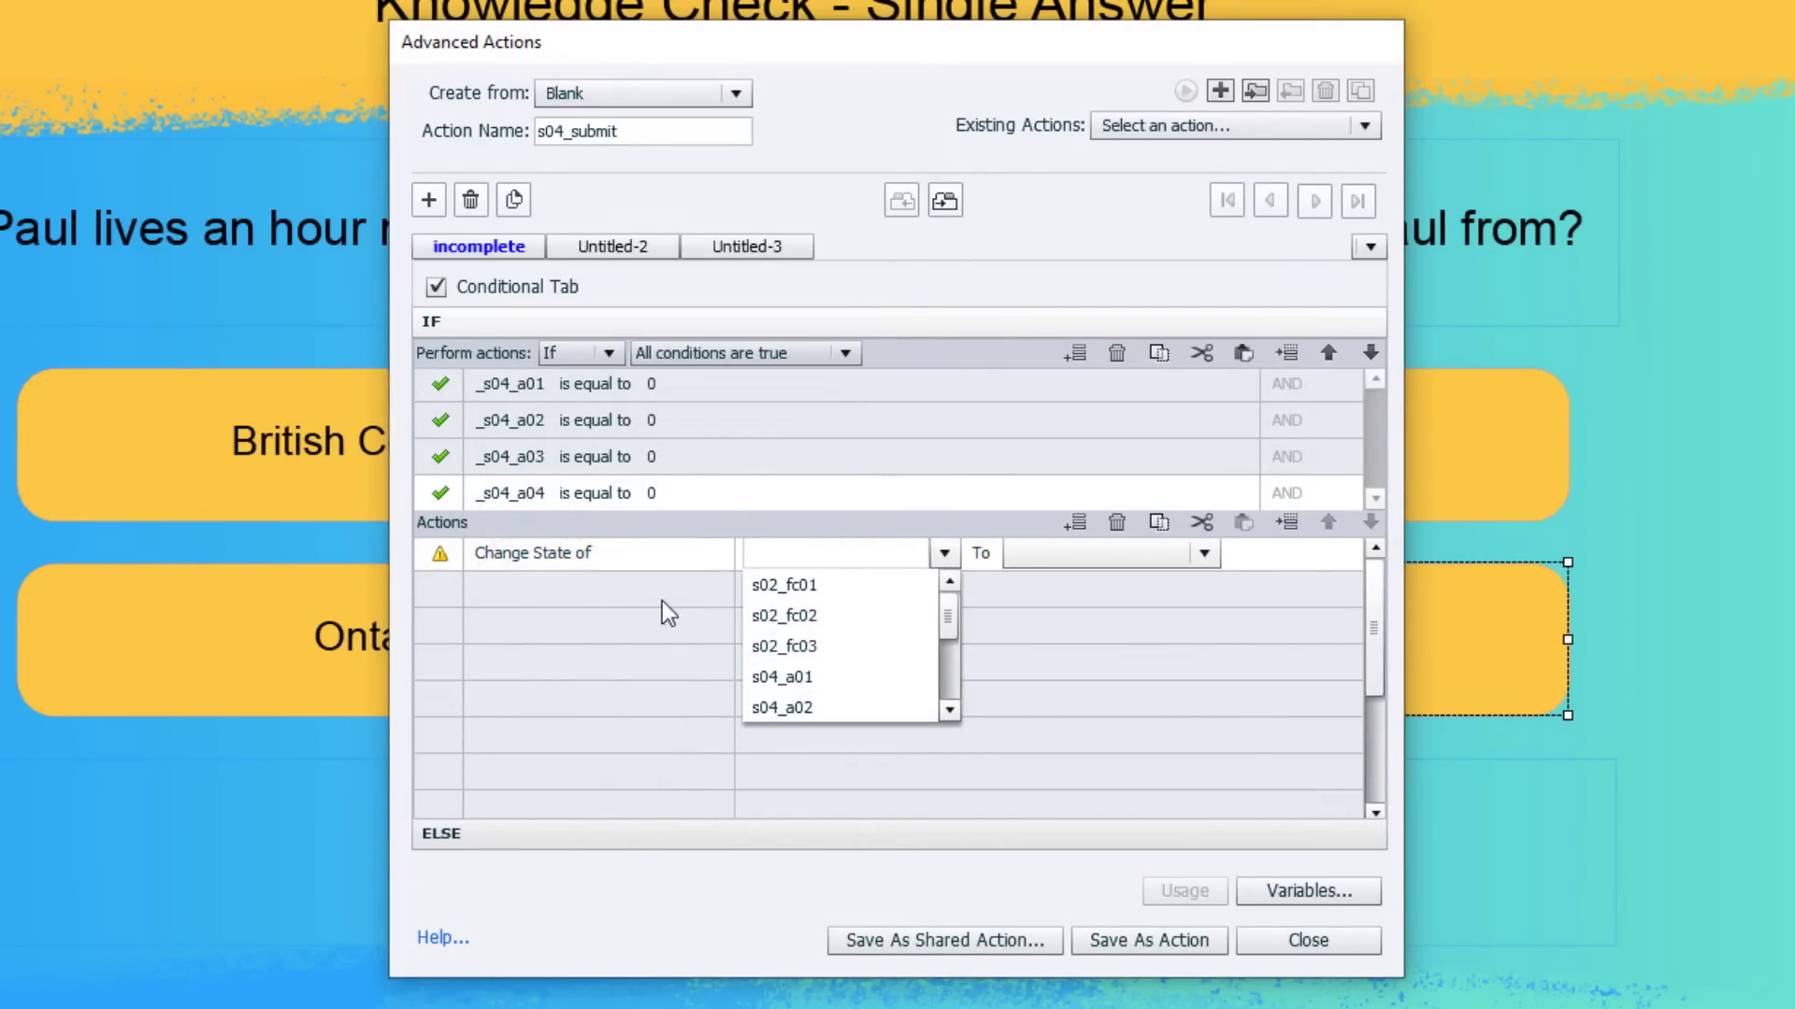
{"action": "left_click", "coordinate": [952, 675]}
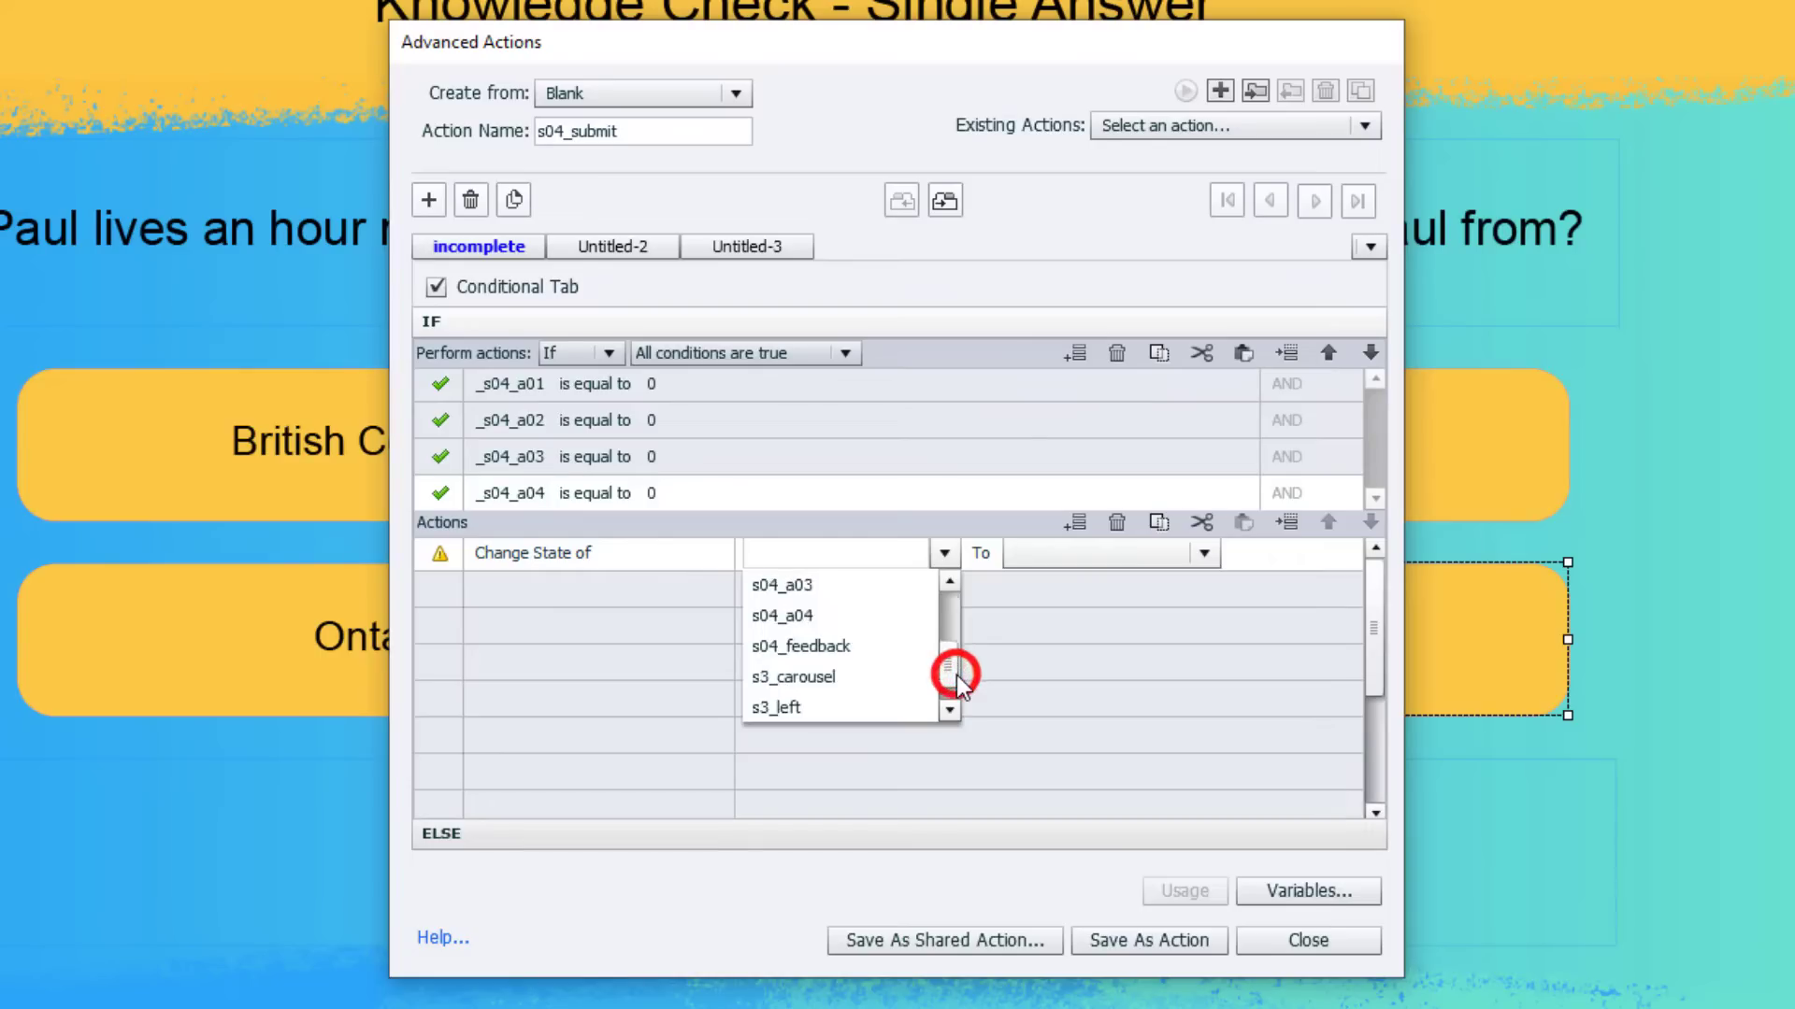
{"action": "left_click", "coordinate": [851, 645]}
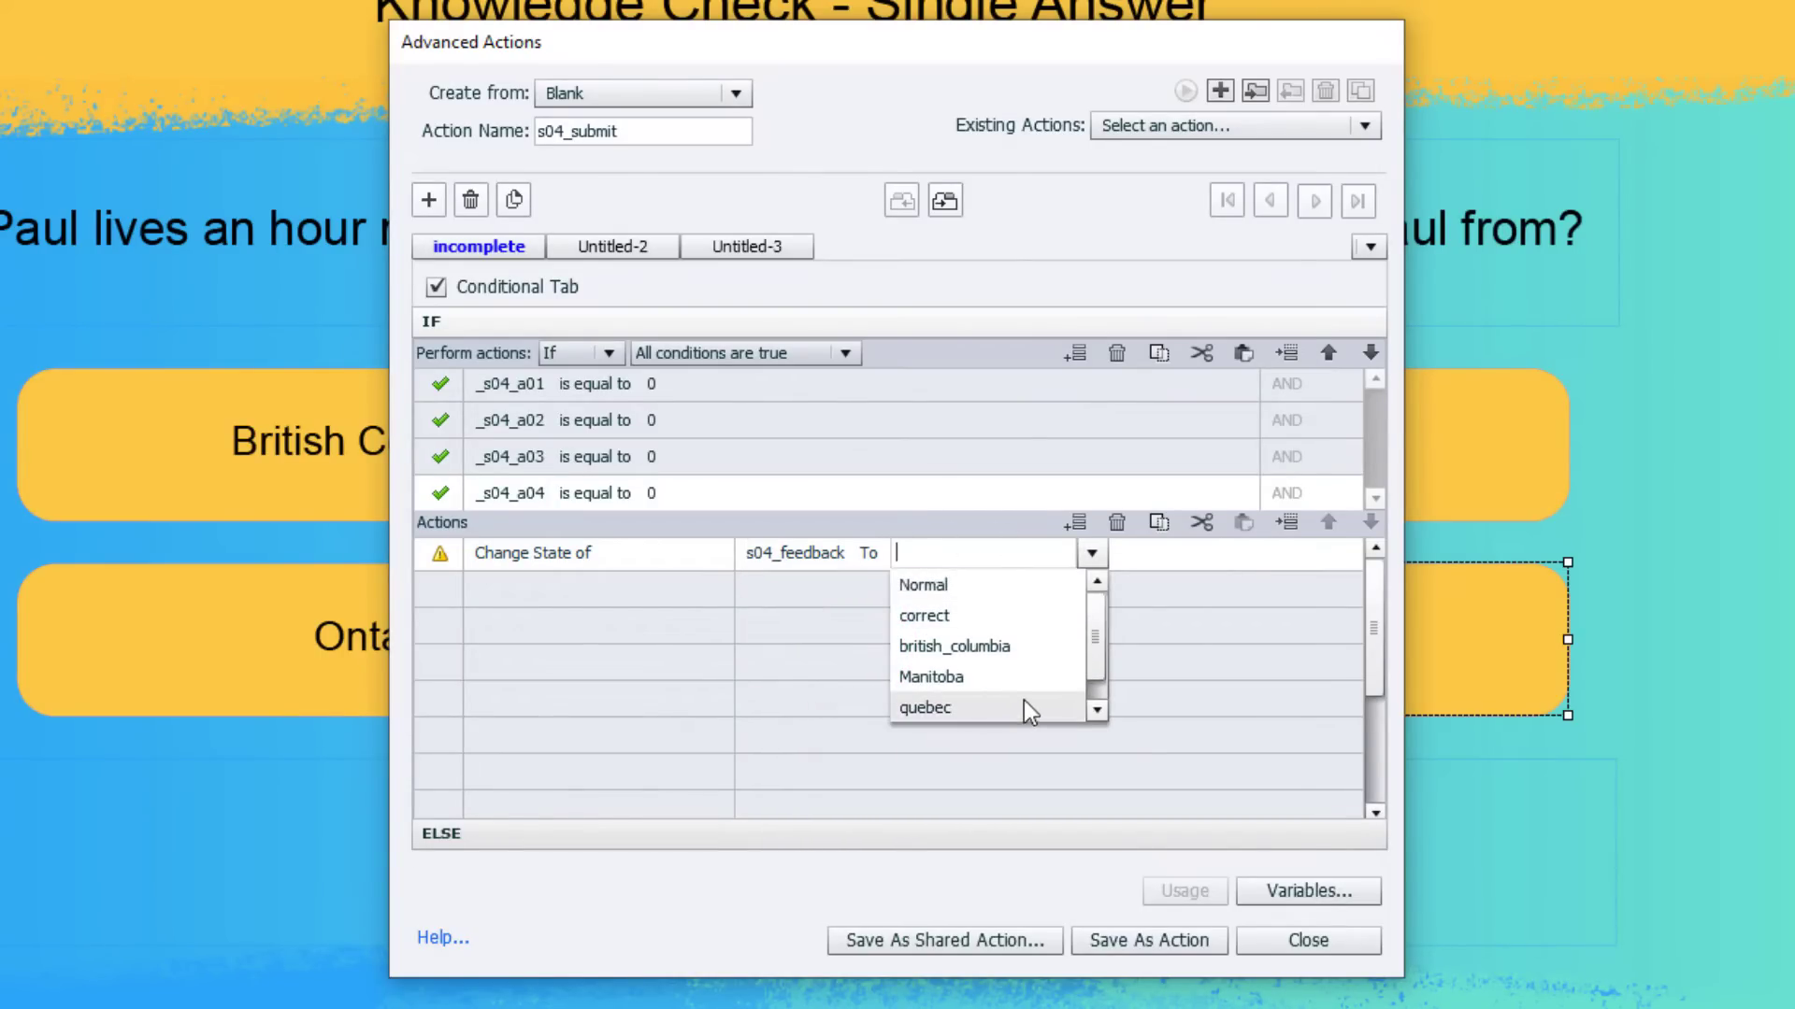
{"action": "scroll", "coordinate": [998, 647], "scroll_direction": "down", "scroll_amount": 1}
{"action": "left_click", "coordinate": [963, 711]}
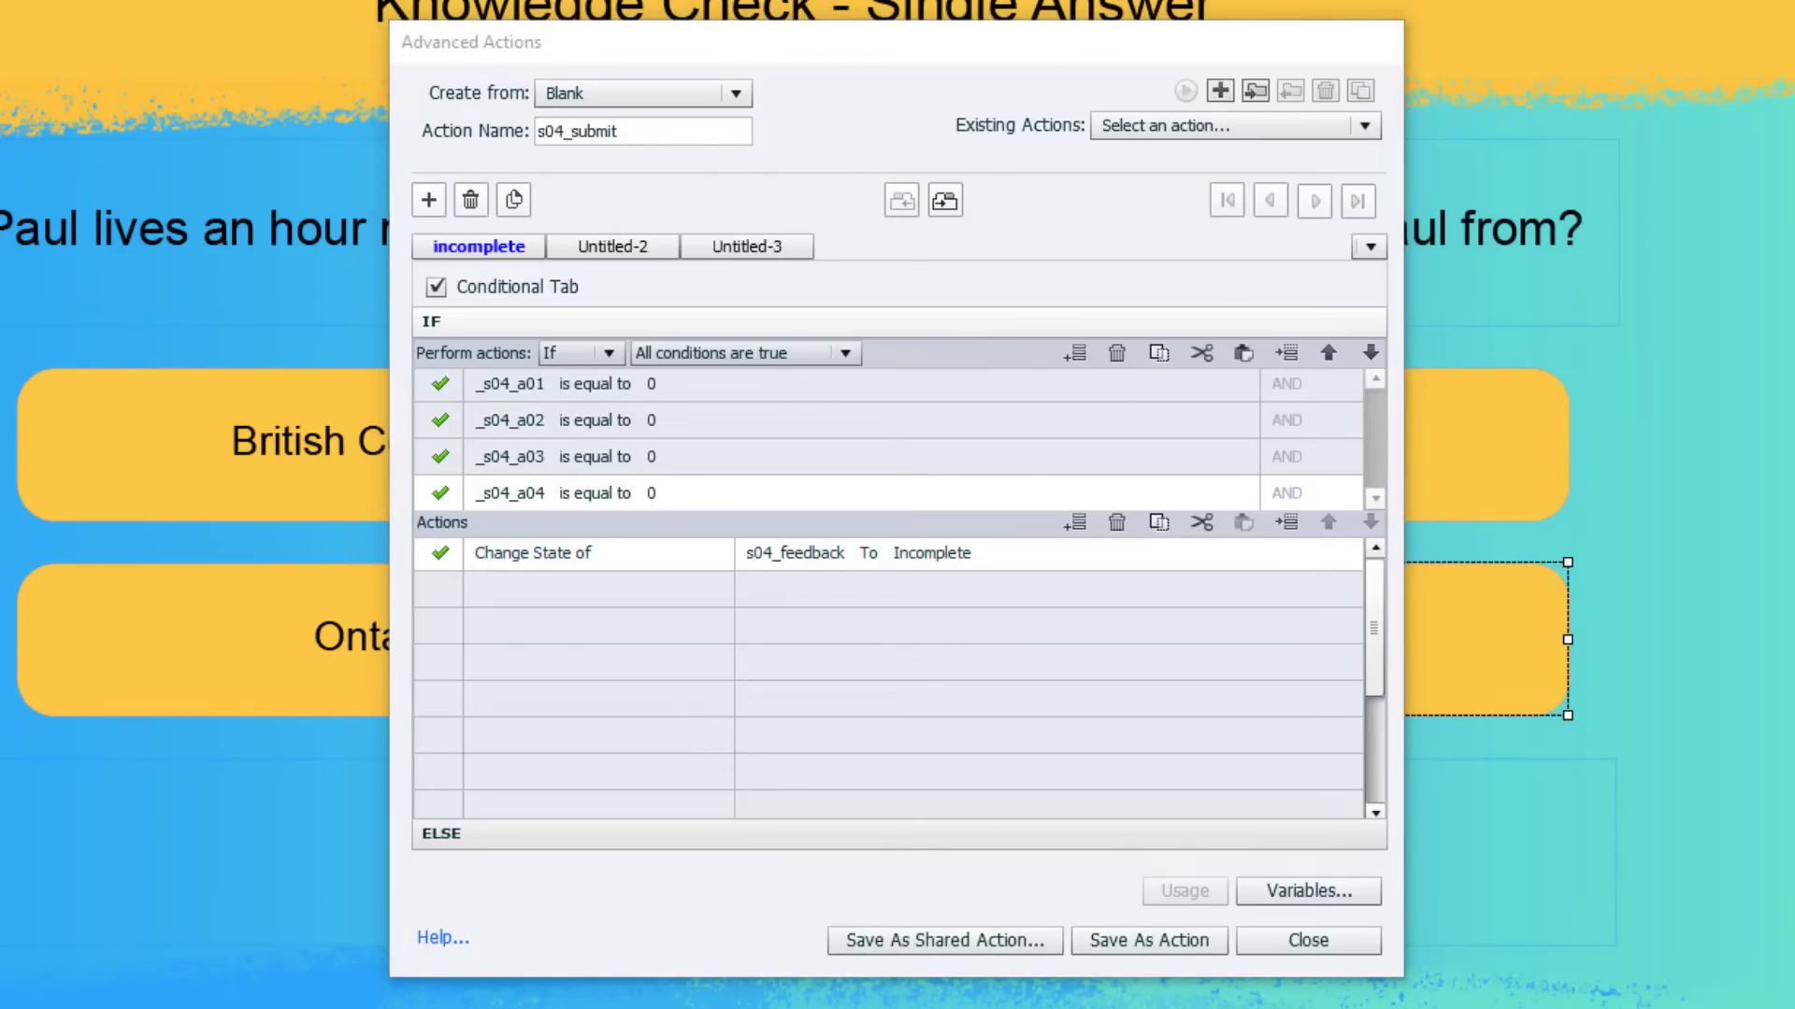
Duplicate the incomplete tab and rename the copy answer1.
{"action": "left_click", "coordinate": [514, 199]}
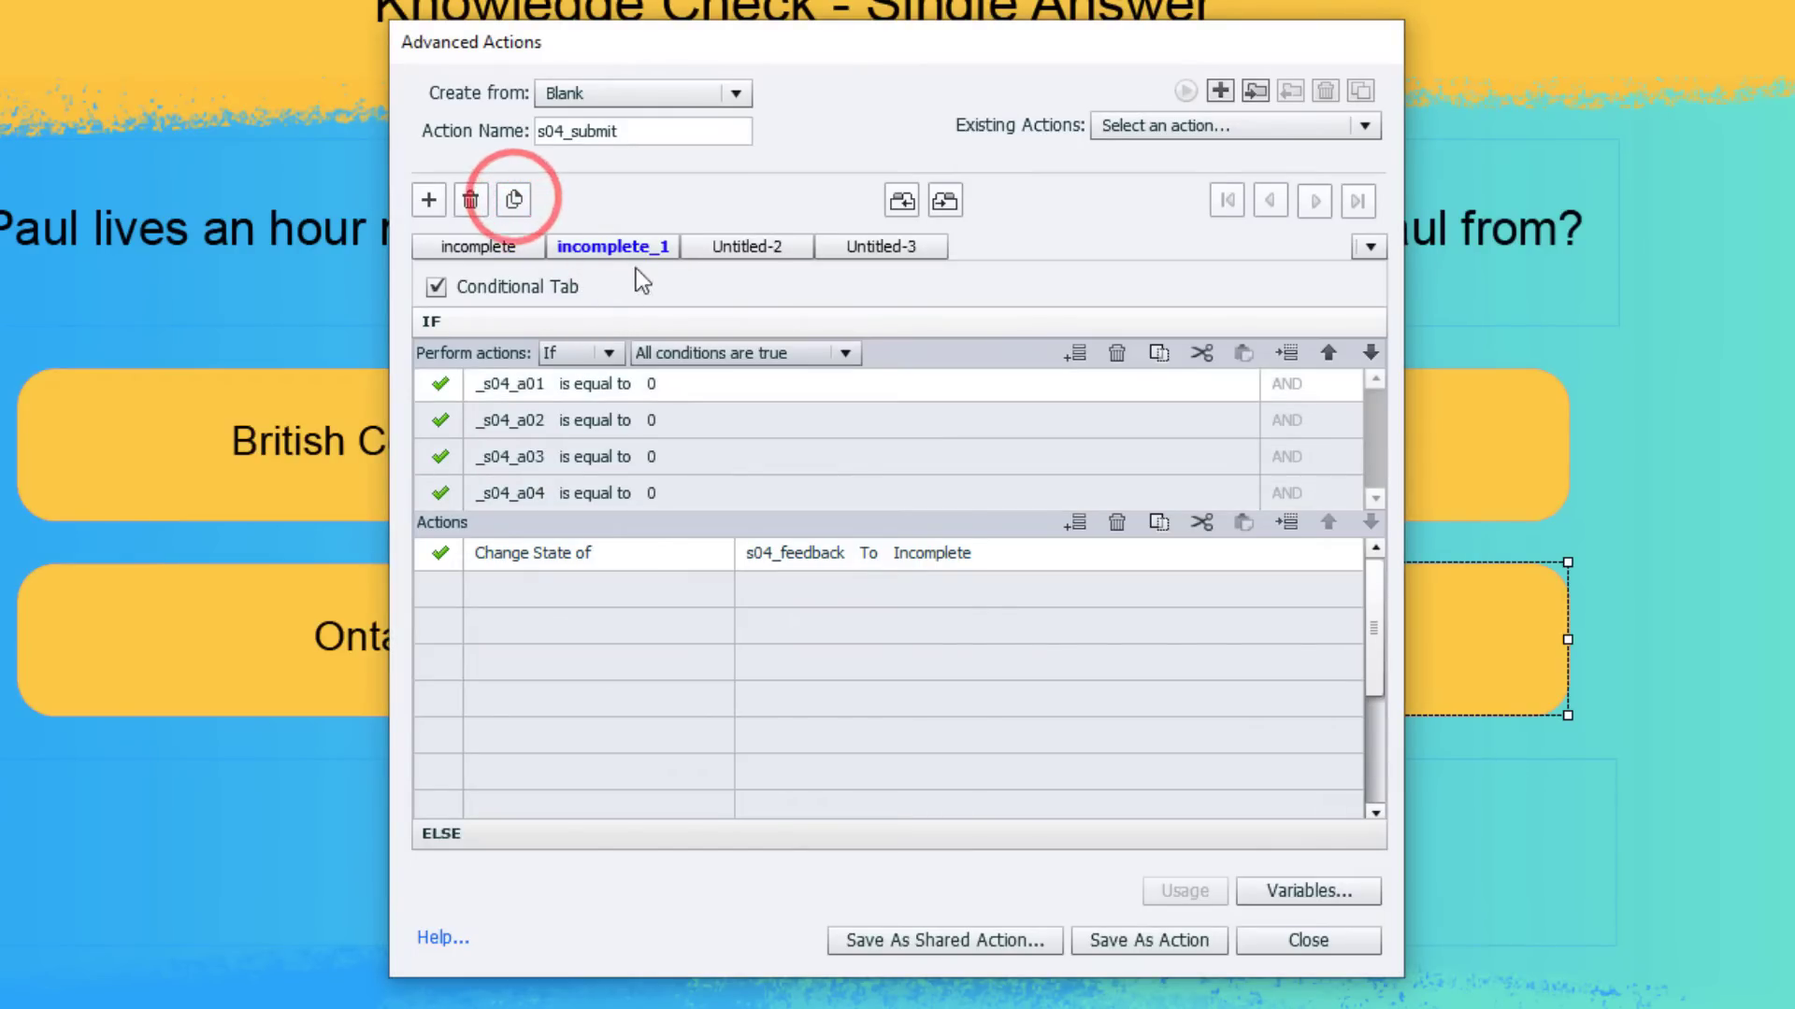
{"action": "double_click", "coordinate": [661, 246]}
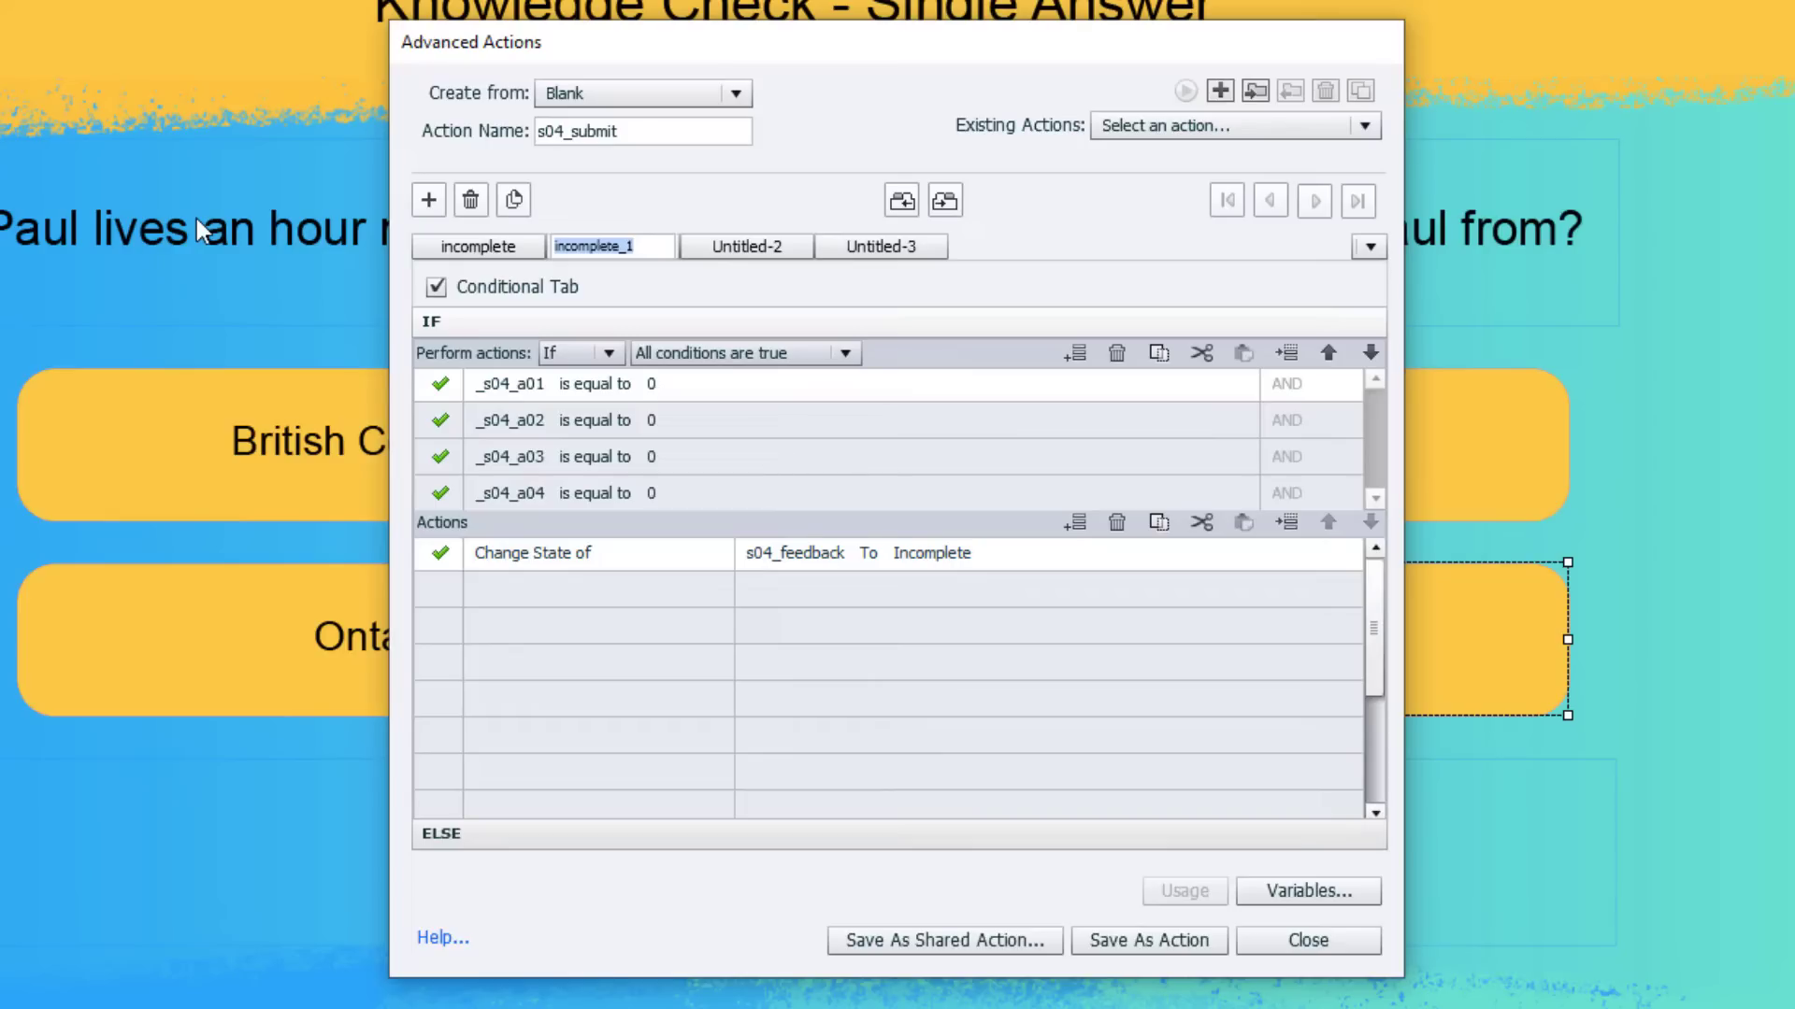
{"action": "type", "text": "answer1"}
On the answer1 tab, set the _s04_a01 condition to literal 1 and the s04_feedback state to british_columbia.
{"action": "left_click", "coordinate": [657, 384]}
{"action": "left_click", "coordinate": [663, 383]}
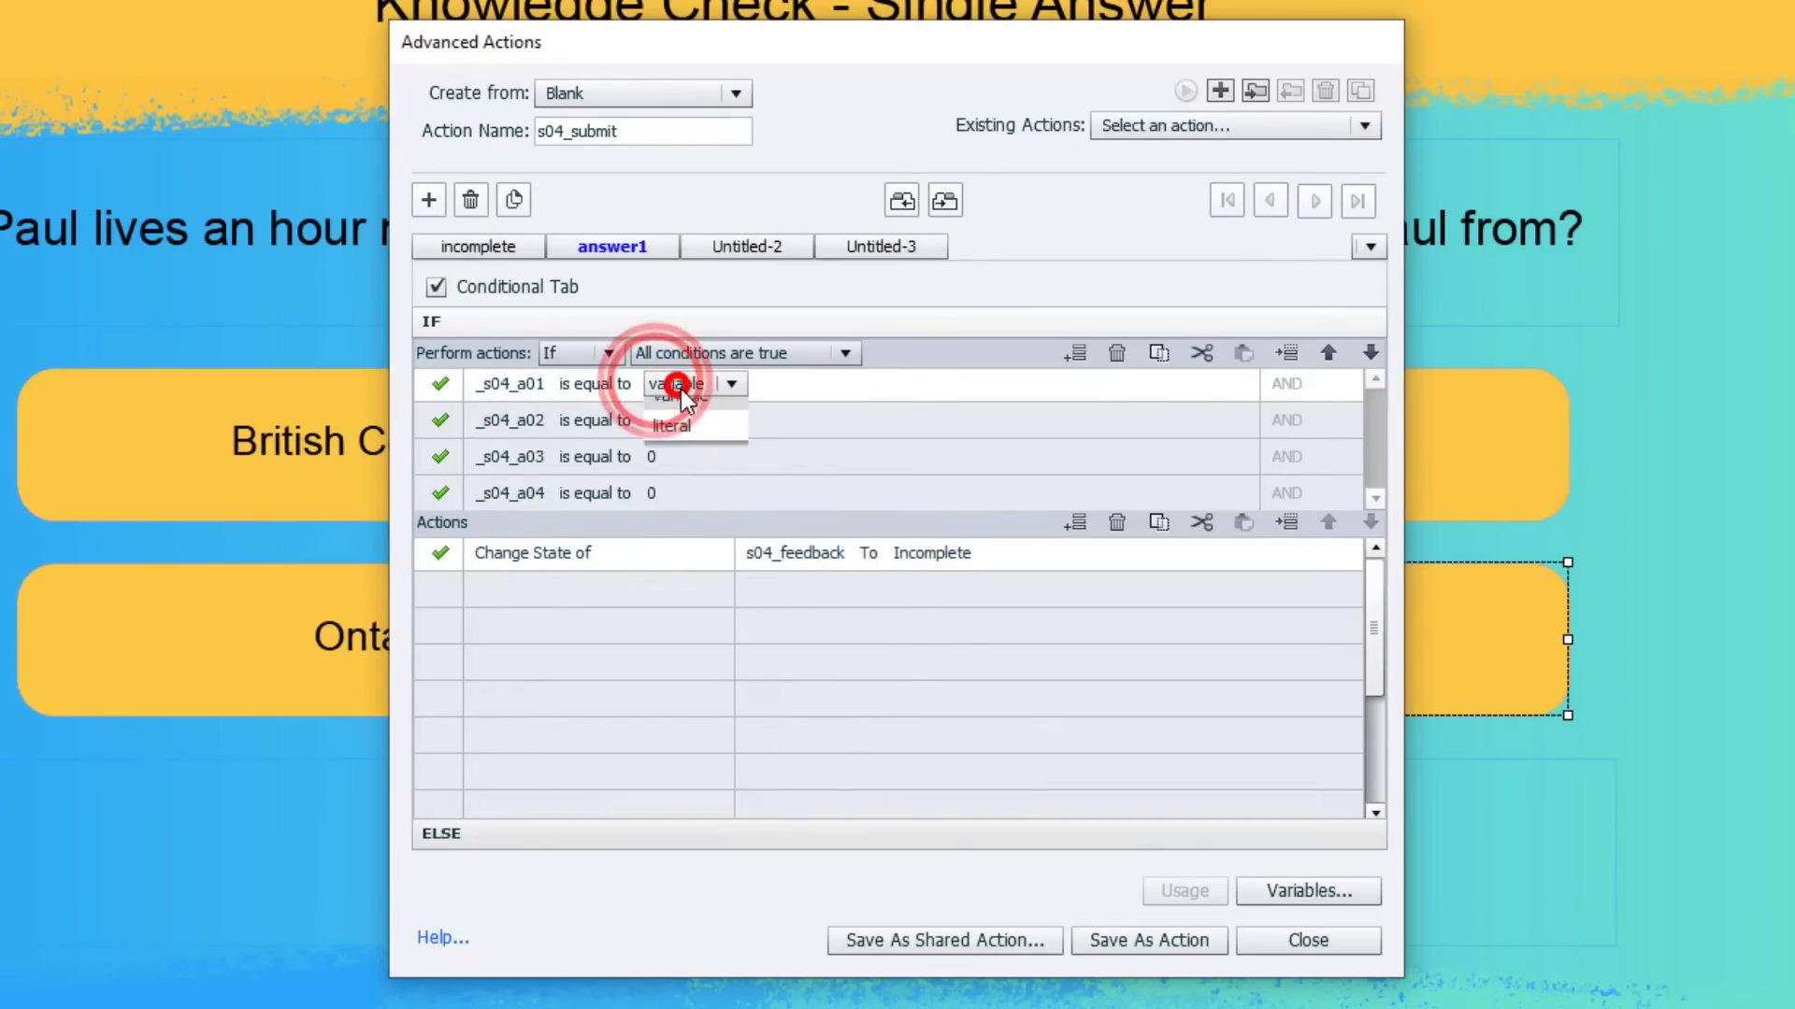
{"action": "left_click", "coordinate": [688, 437]}
{"action": "type", "text": "1"}
{"action": "key", "text": "Tab"}
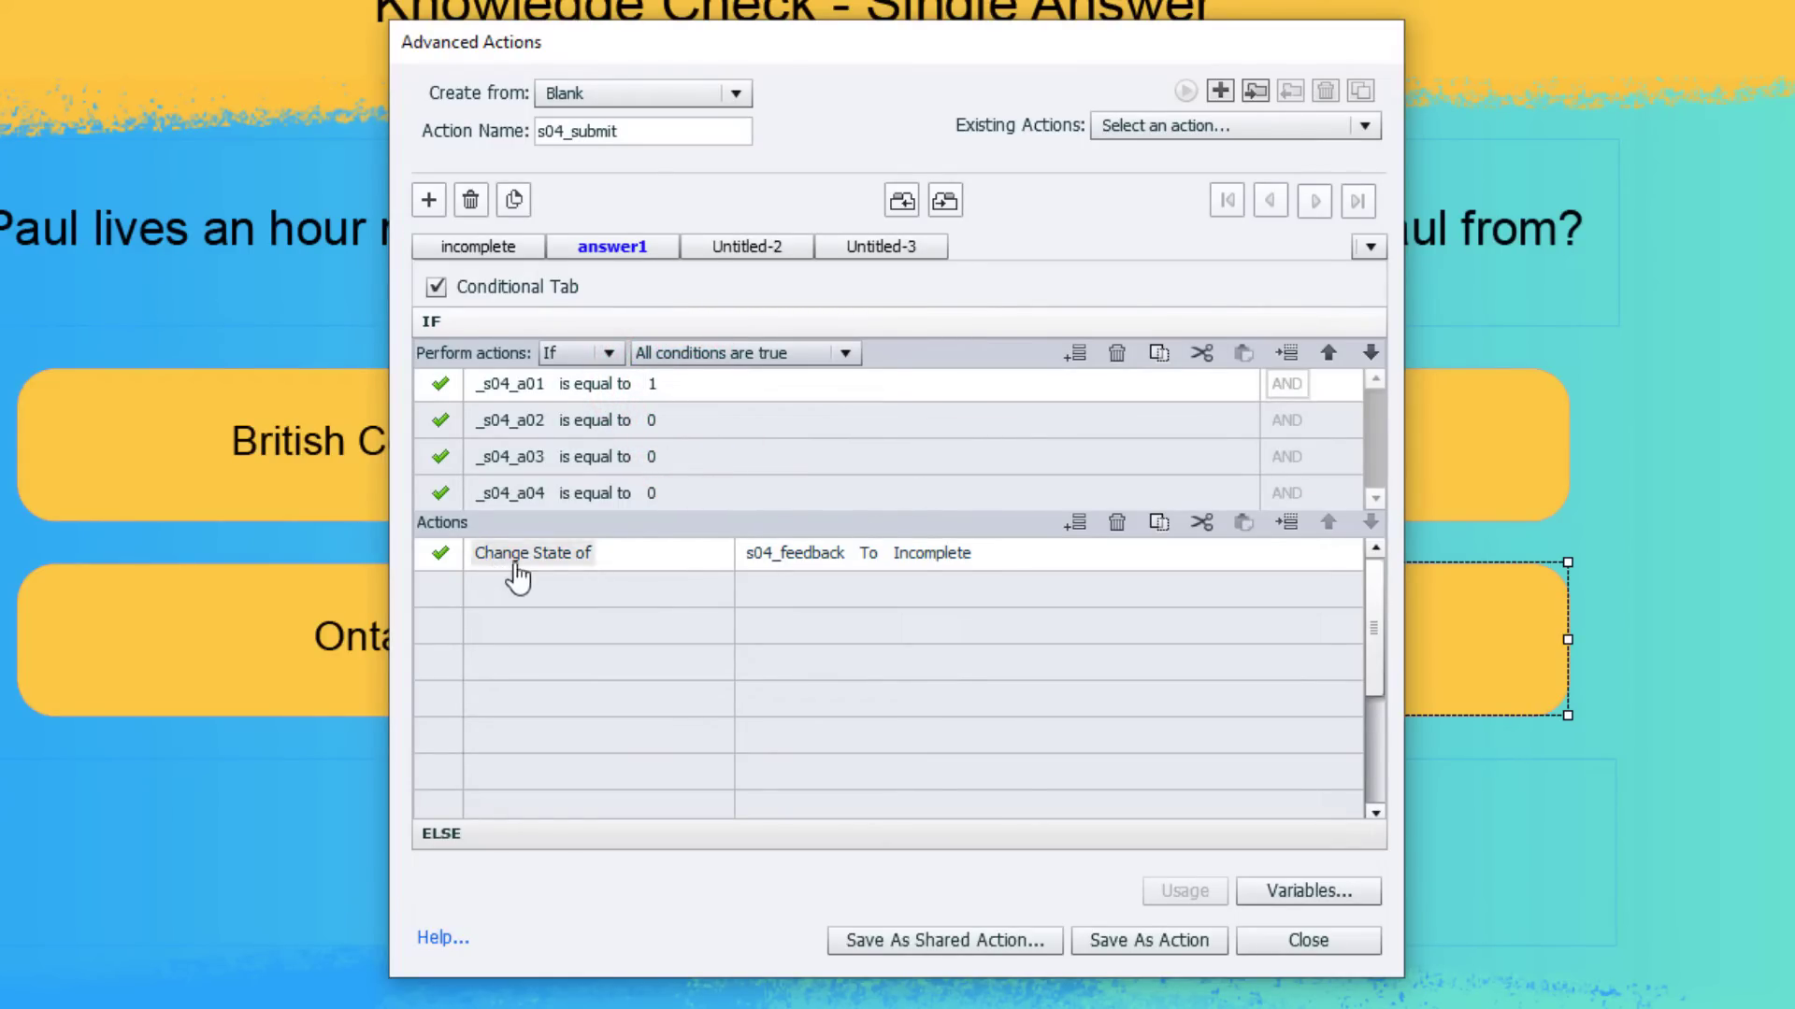
{"action": "left_click", "coordinate": [943, 557]}
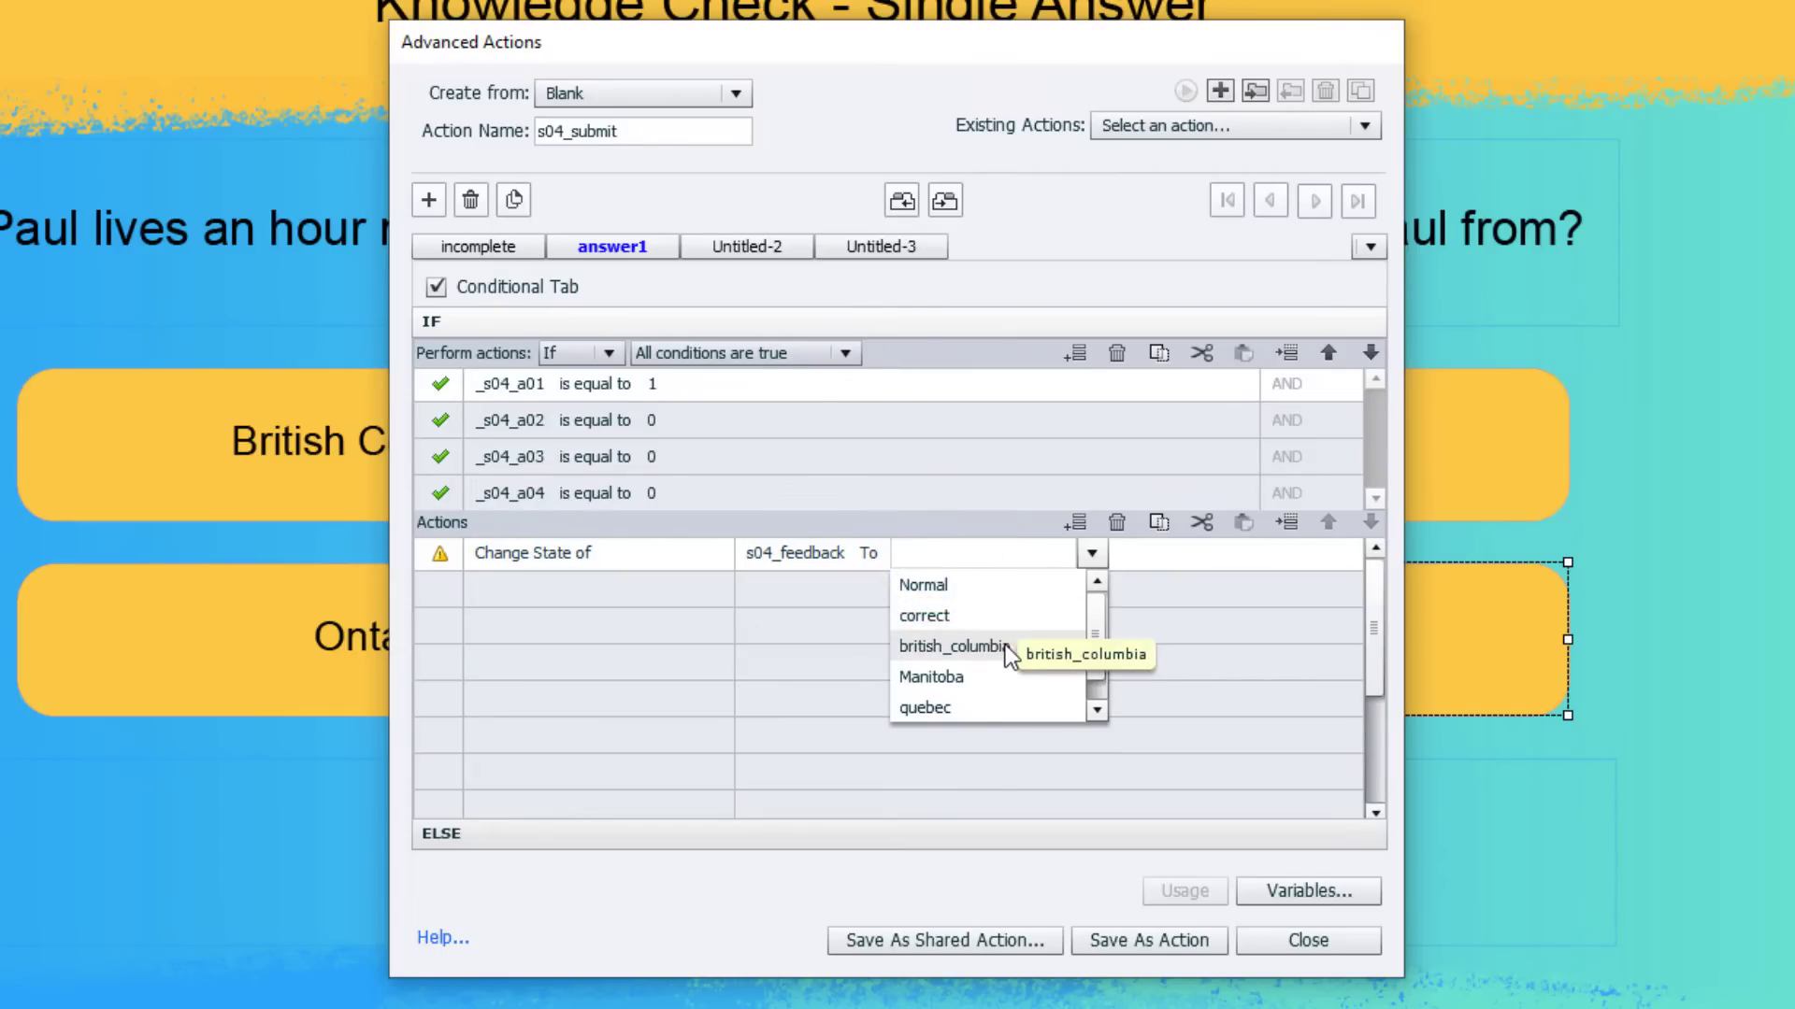
{"action": "left_click", "coordinate": [1006, 645]}
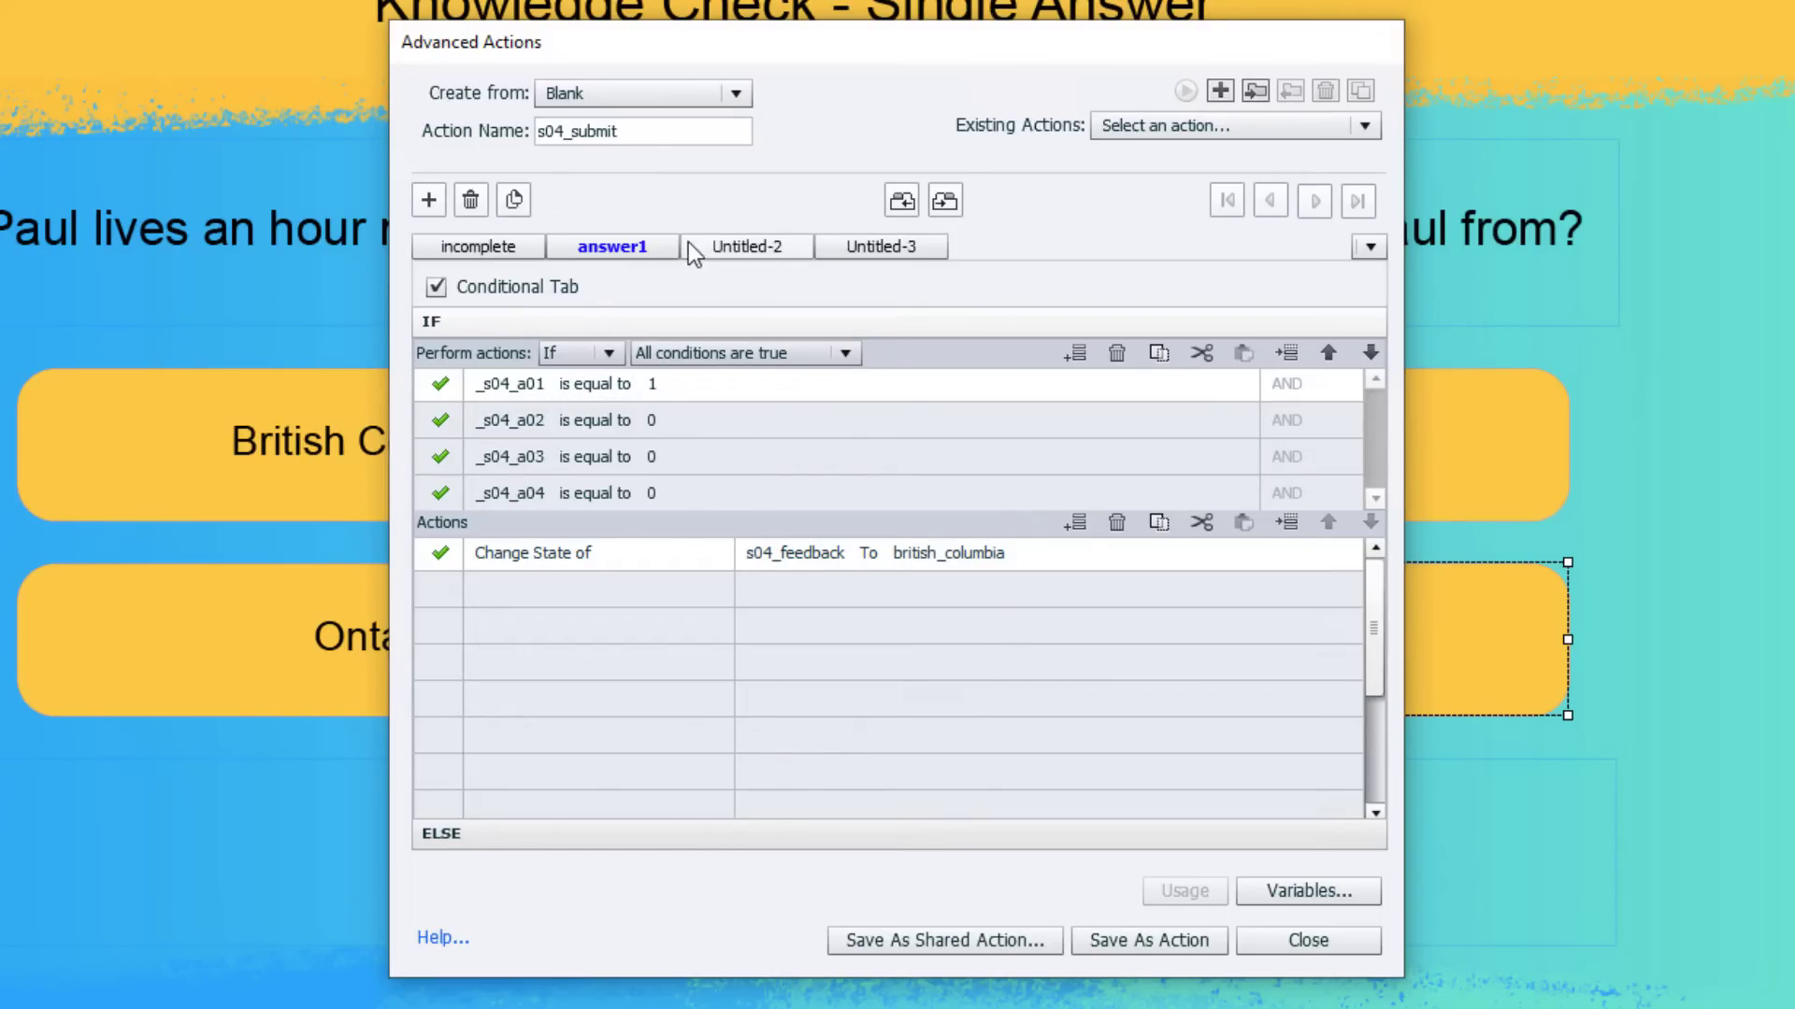
Duplicate the answer1 tab and rename the copy answer2.
{"action": "left_click", "coordinate": [513, 200]}
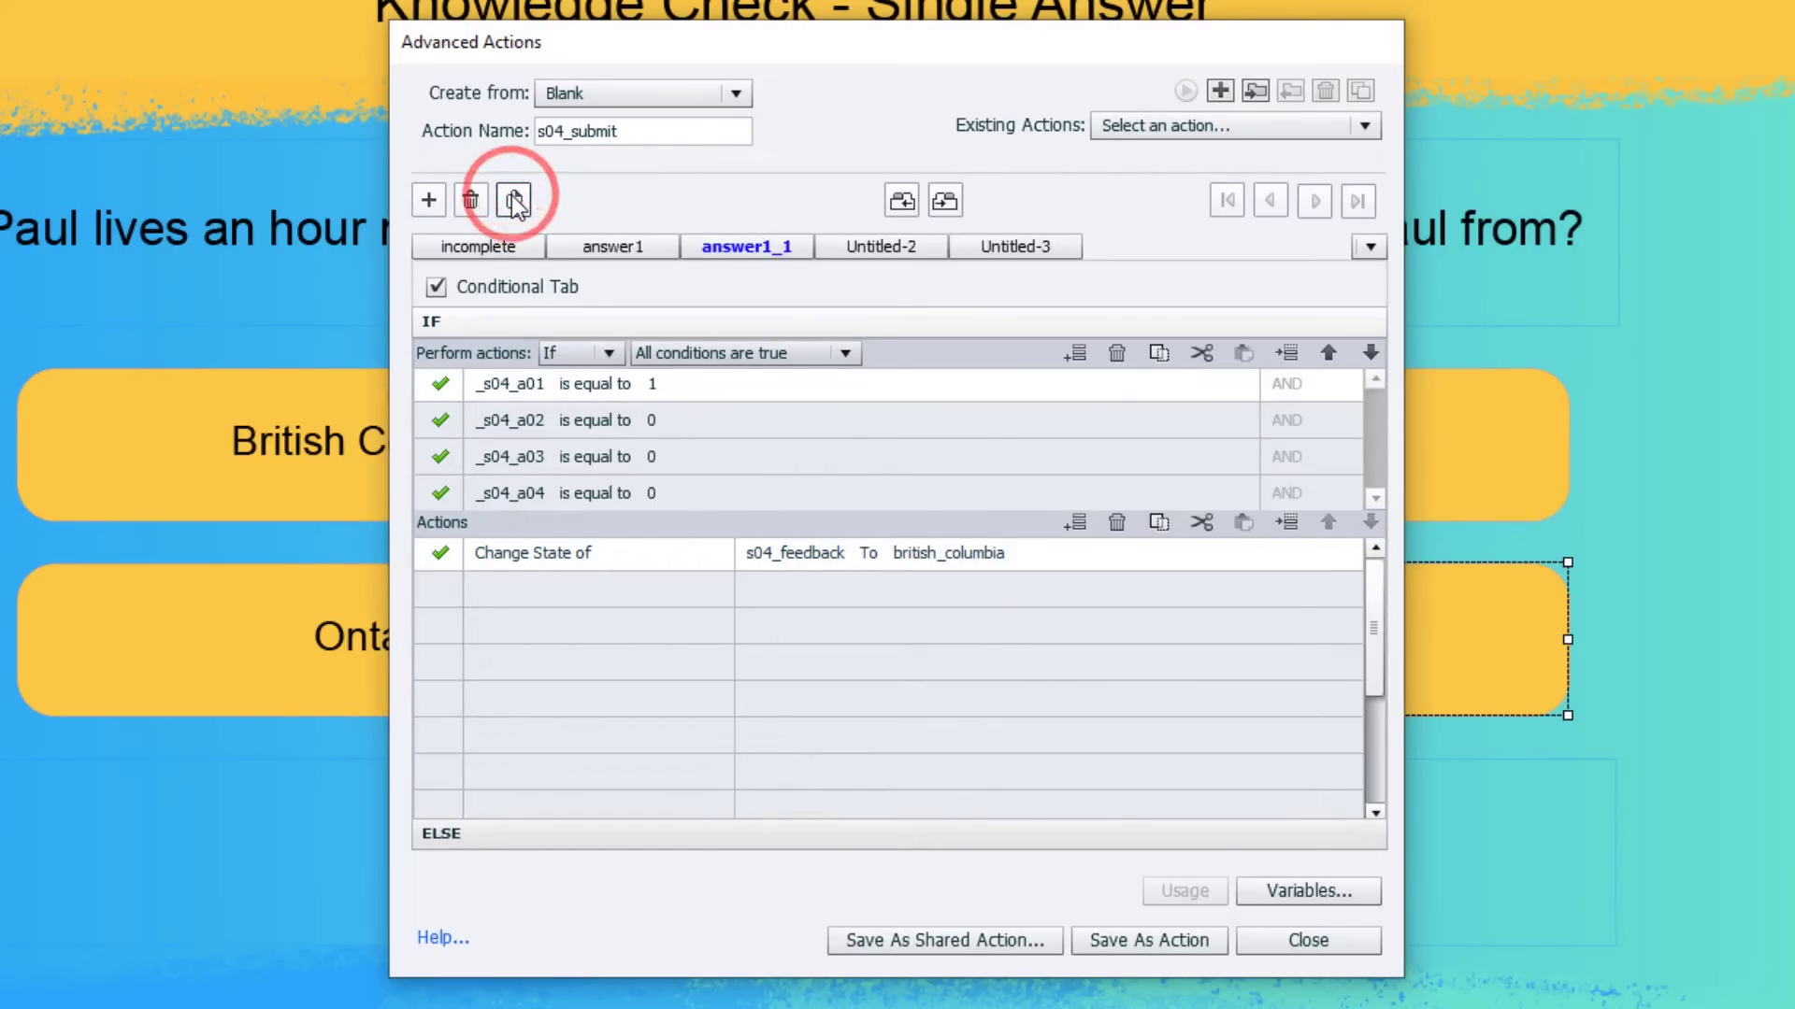
{"action": "double_click", "coordinate": [764, 251]}
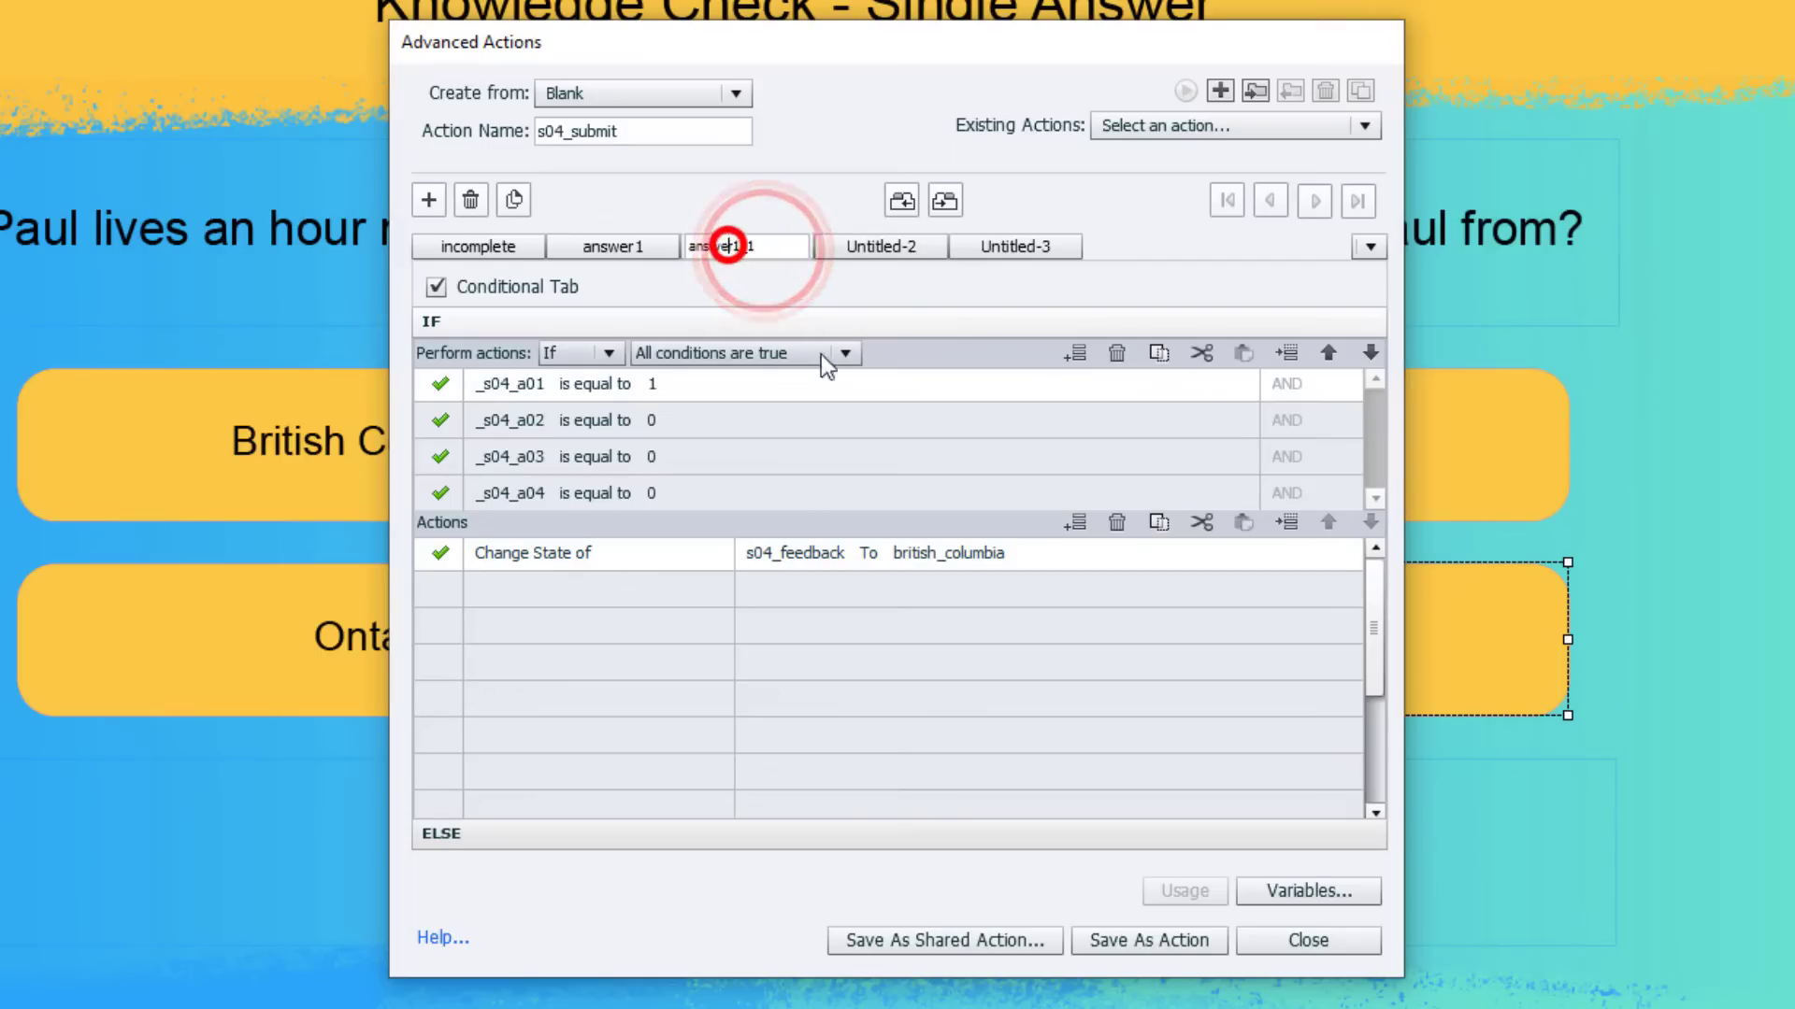
{"action": "key", "text": "Delete"}
{"action": "key", "text": "Delete"}
{"action": "key", "text": "Delete"}
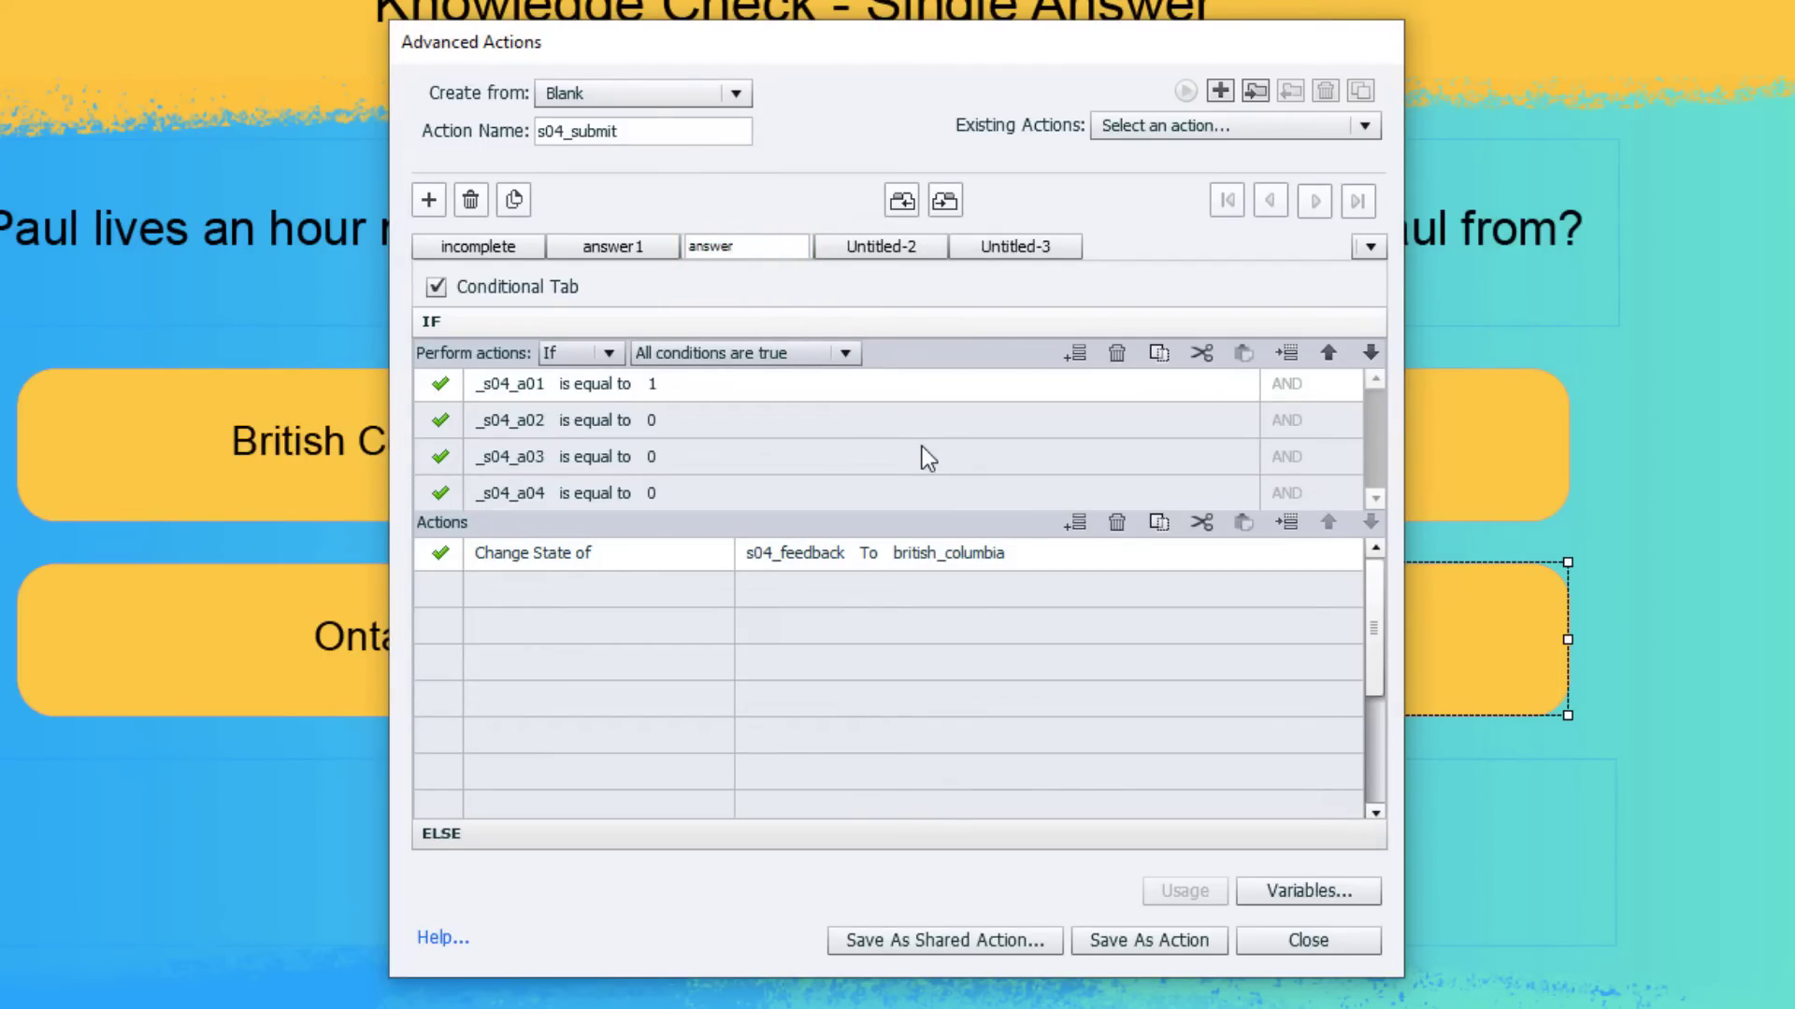
{"action": "type", "text": "2"}
On the answer2 tab, set the _s04_a01 condition to literal 0 and the _s04_a02 condition to literal 1.
{"action": "left_click", "coordinate": [660, 384]}
{"action": "left_click", "coordinate": [701, 386]}
{"action": "left_click", "coordinate": [699, 434]}
{"action": "type", "text": "0"}
{"action": "key", "text": "Tab"}
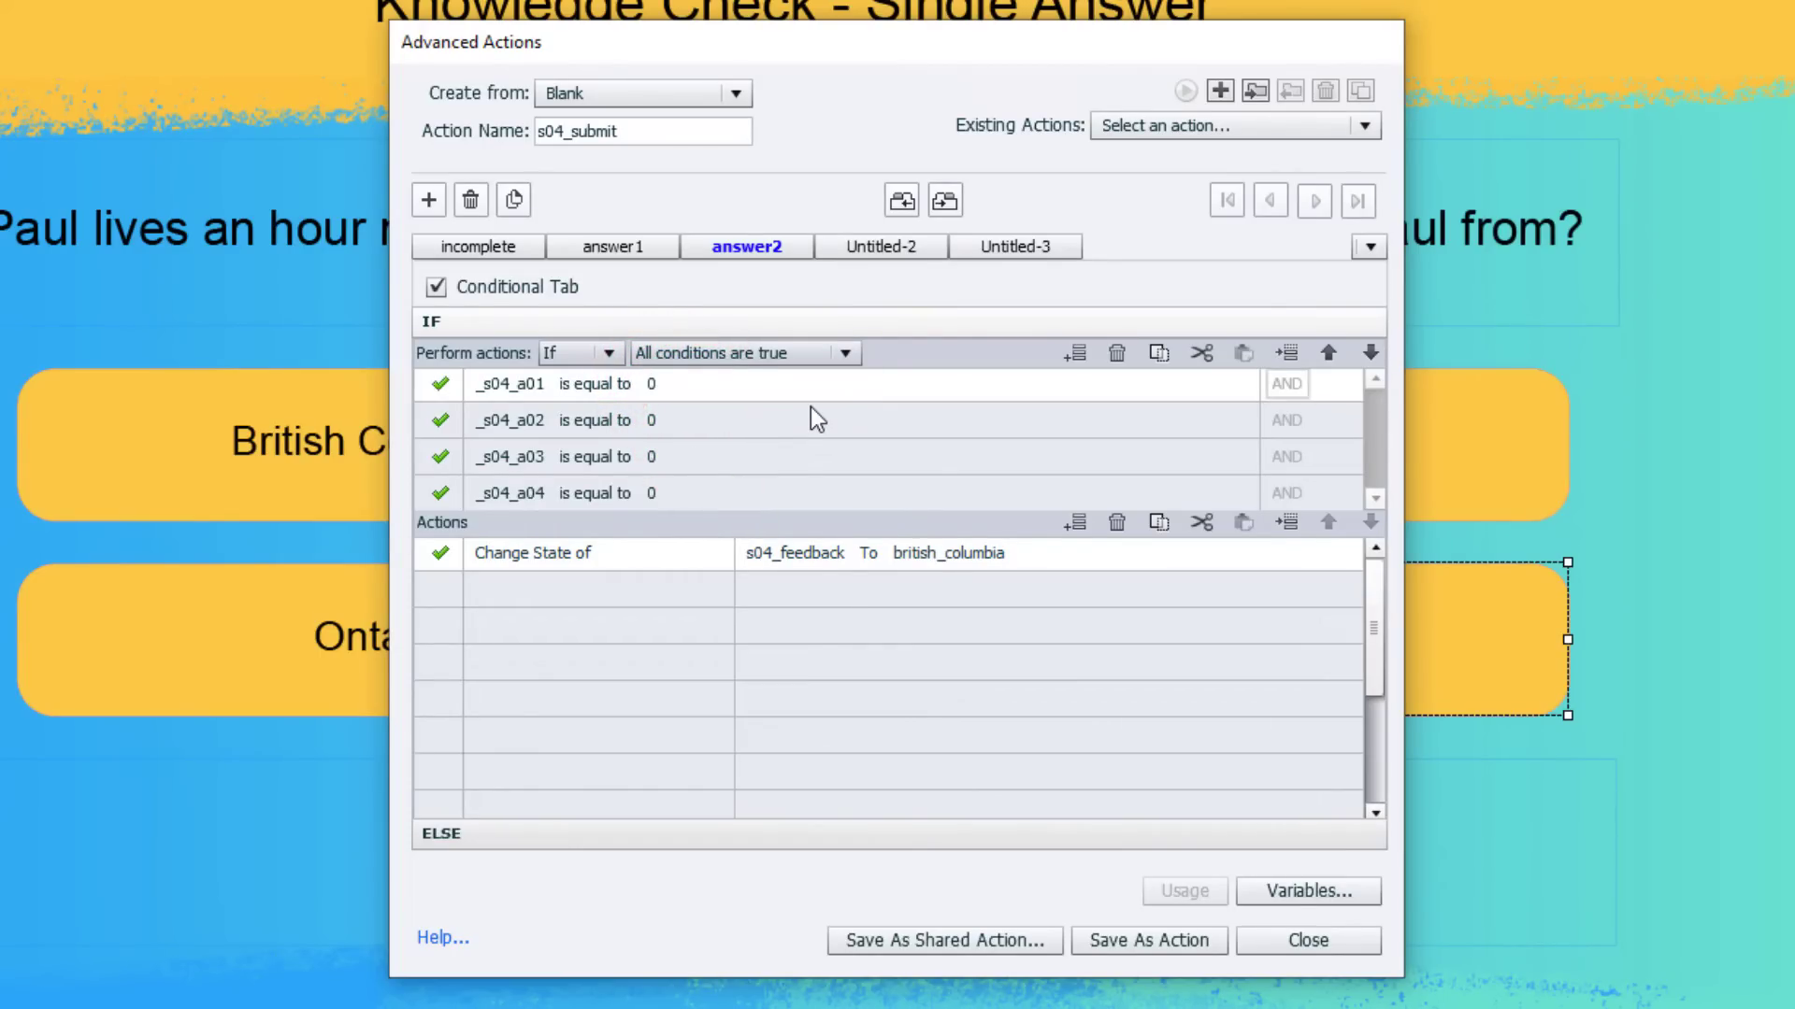
{"action": "left_click", "coordinate": [651, 422]}
{"action": "left_click", "coordinate": [681, 420]}
{"action": "left_click", "coordinate": [699, 468]}
{"action": "type", "text": "1"}
{"action": "key", "text": "Tab"}
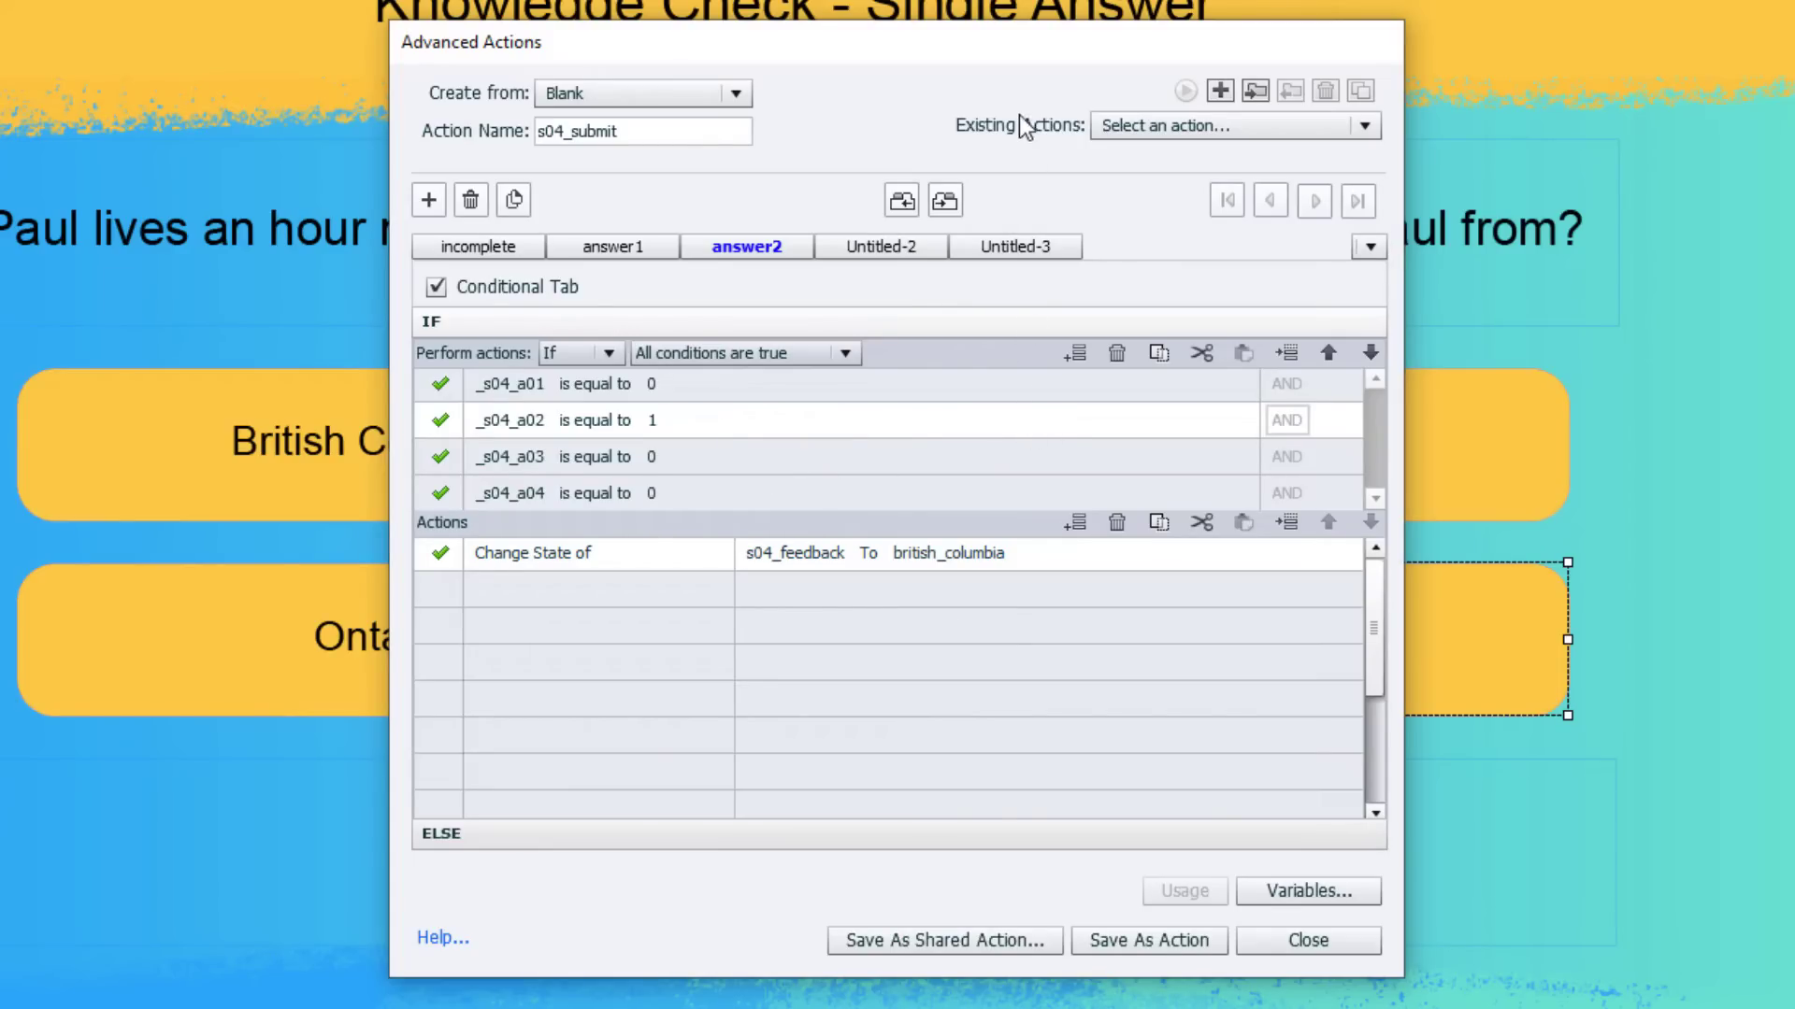
Set the answer2 action to change the state of s04_feedback to Manitoba.
{"action": "left_click_drag", "start_coordinate": [1018, 53], "coordinate": [904, 30]}
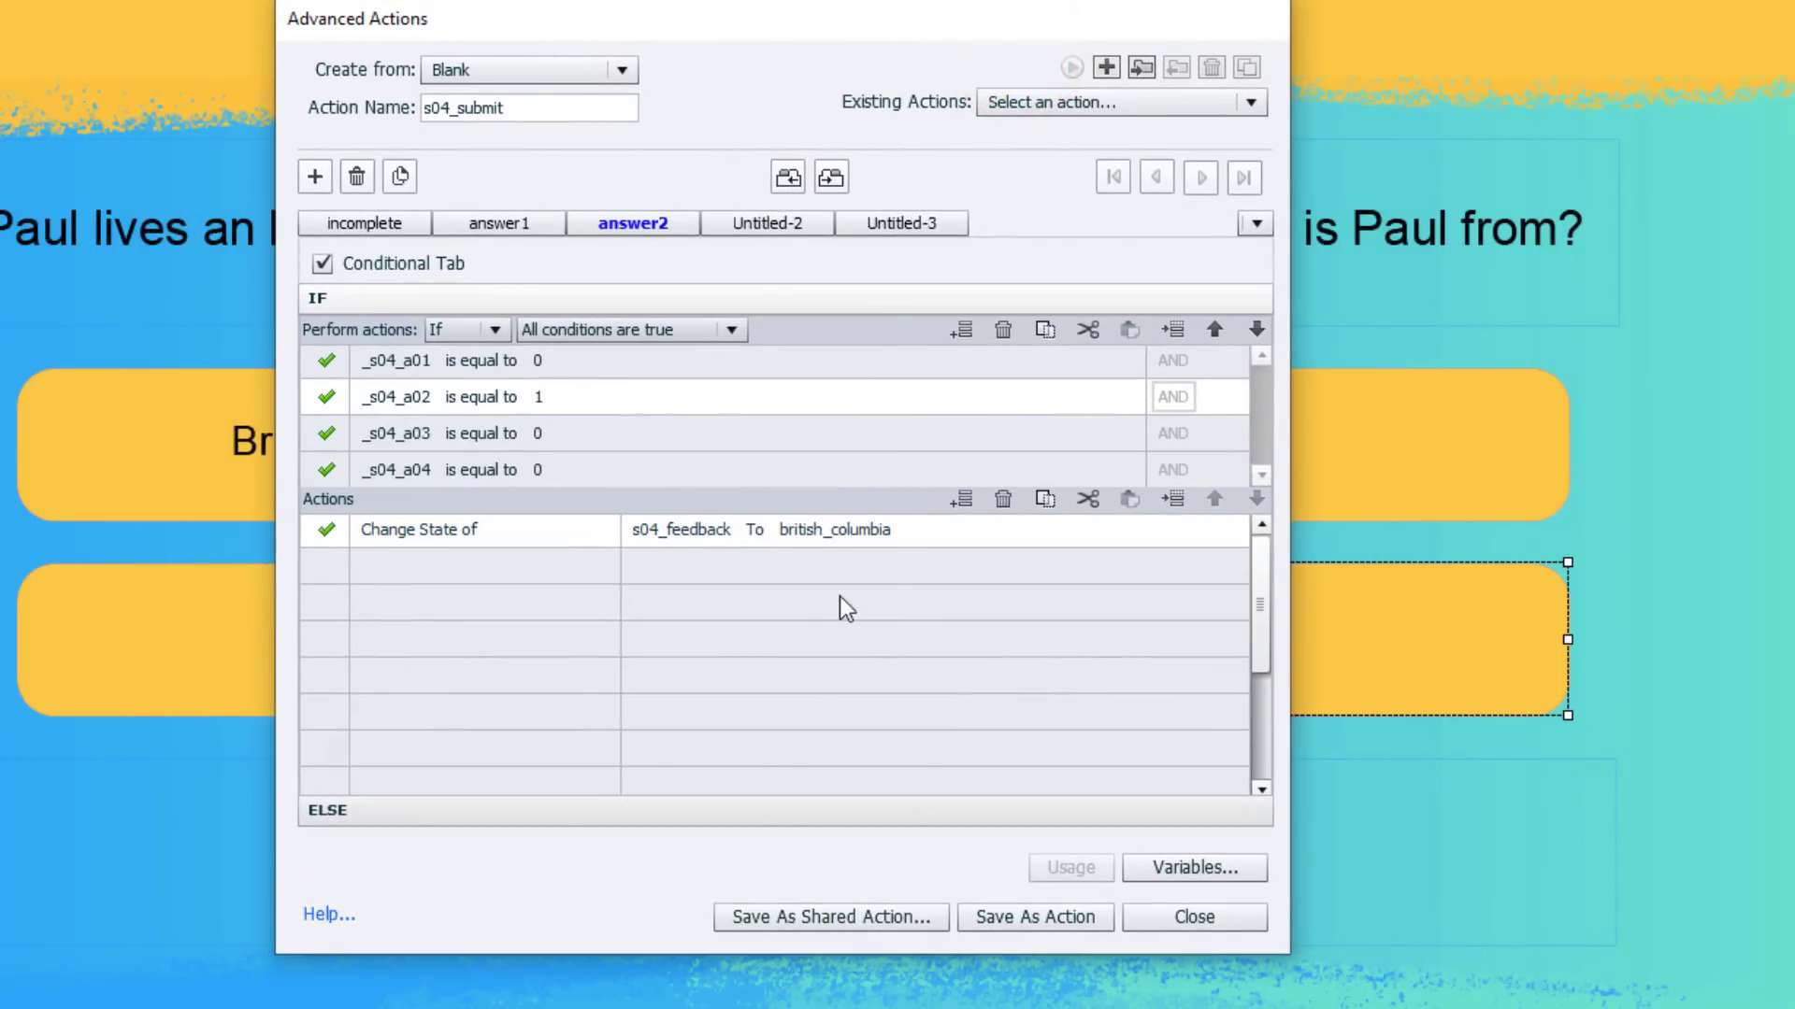
{"action": "left_click", "coordinate": [839, 533]}
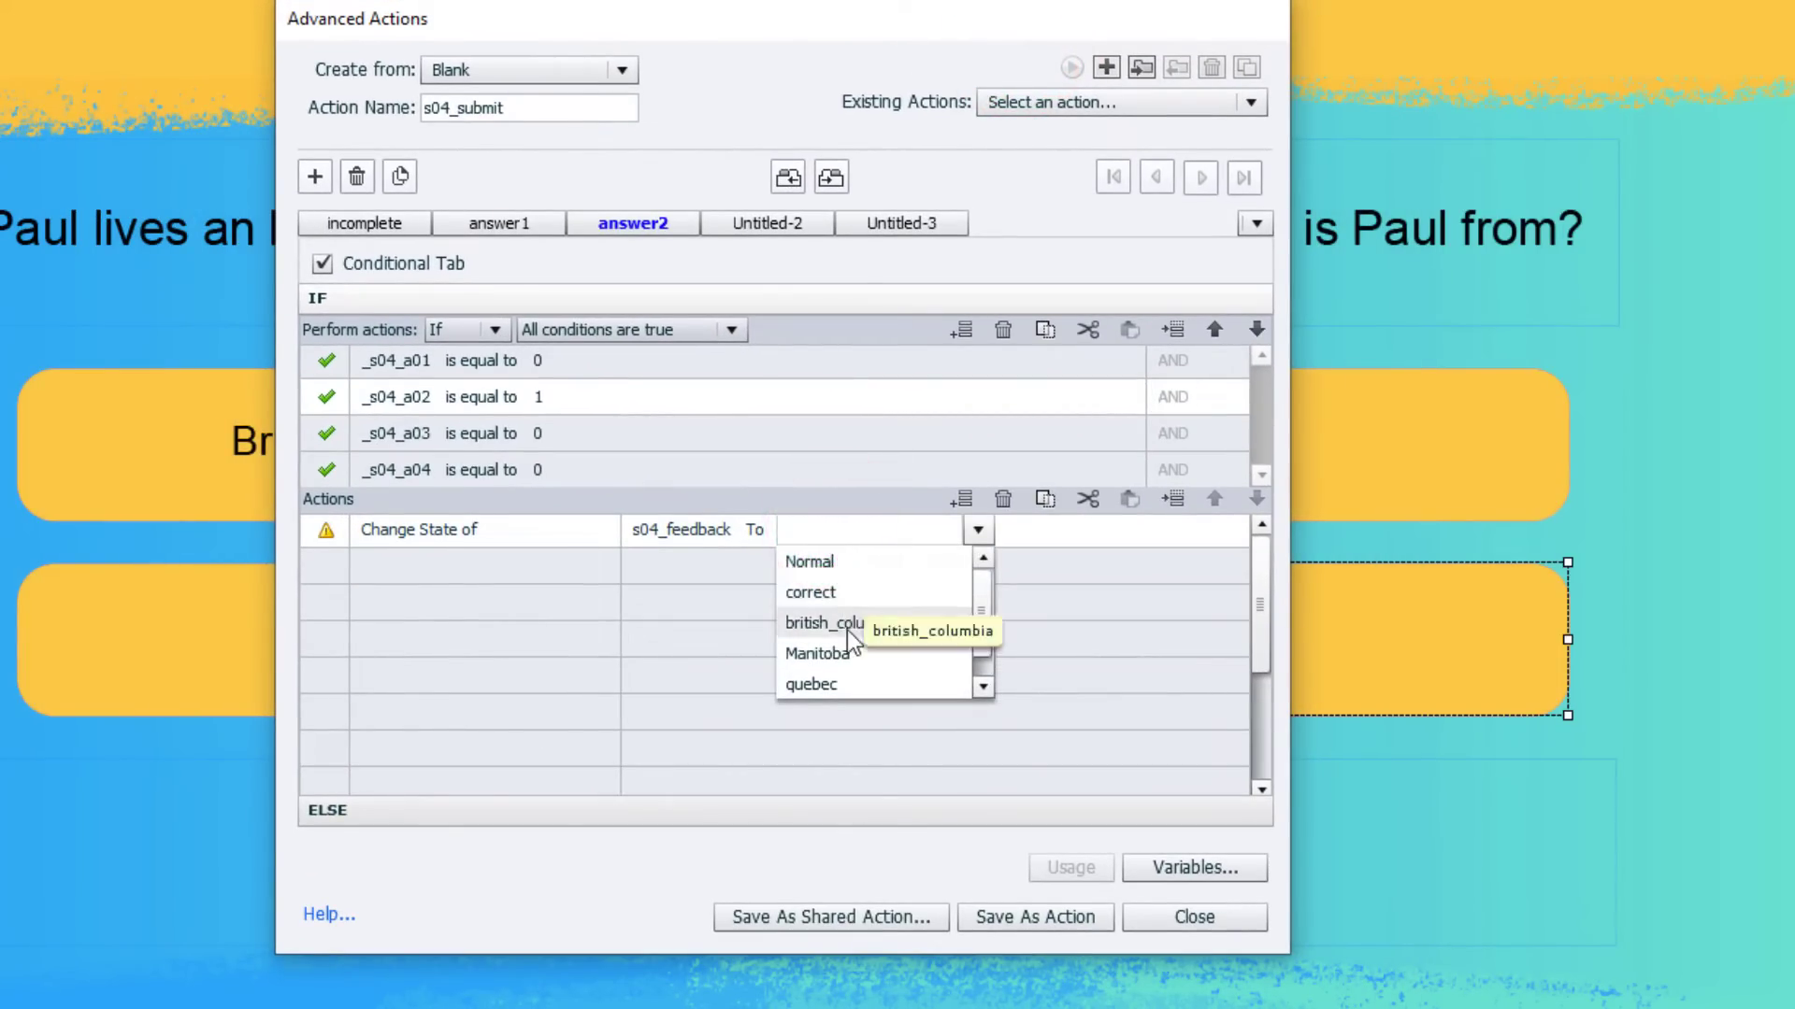
{"action": "left_click", "coordinate": [846, 653]}
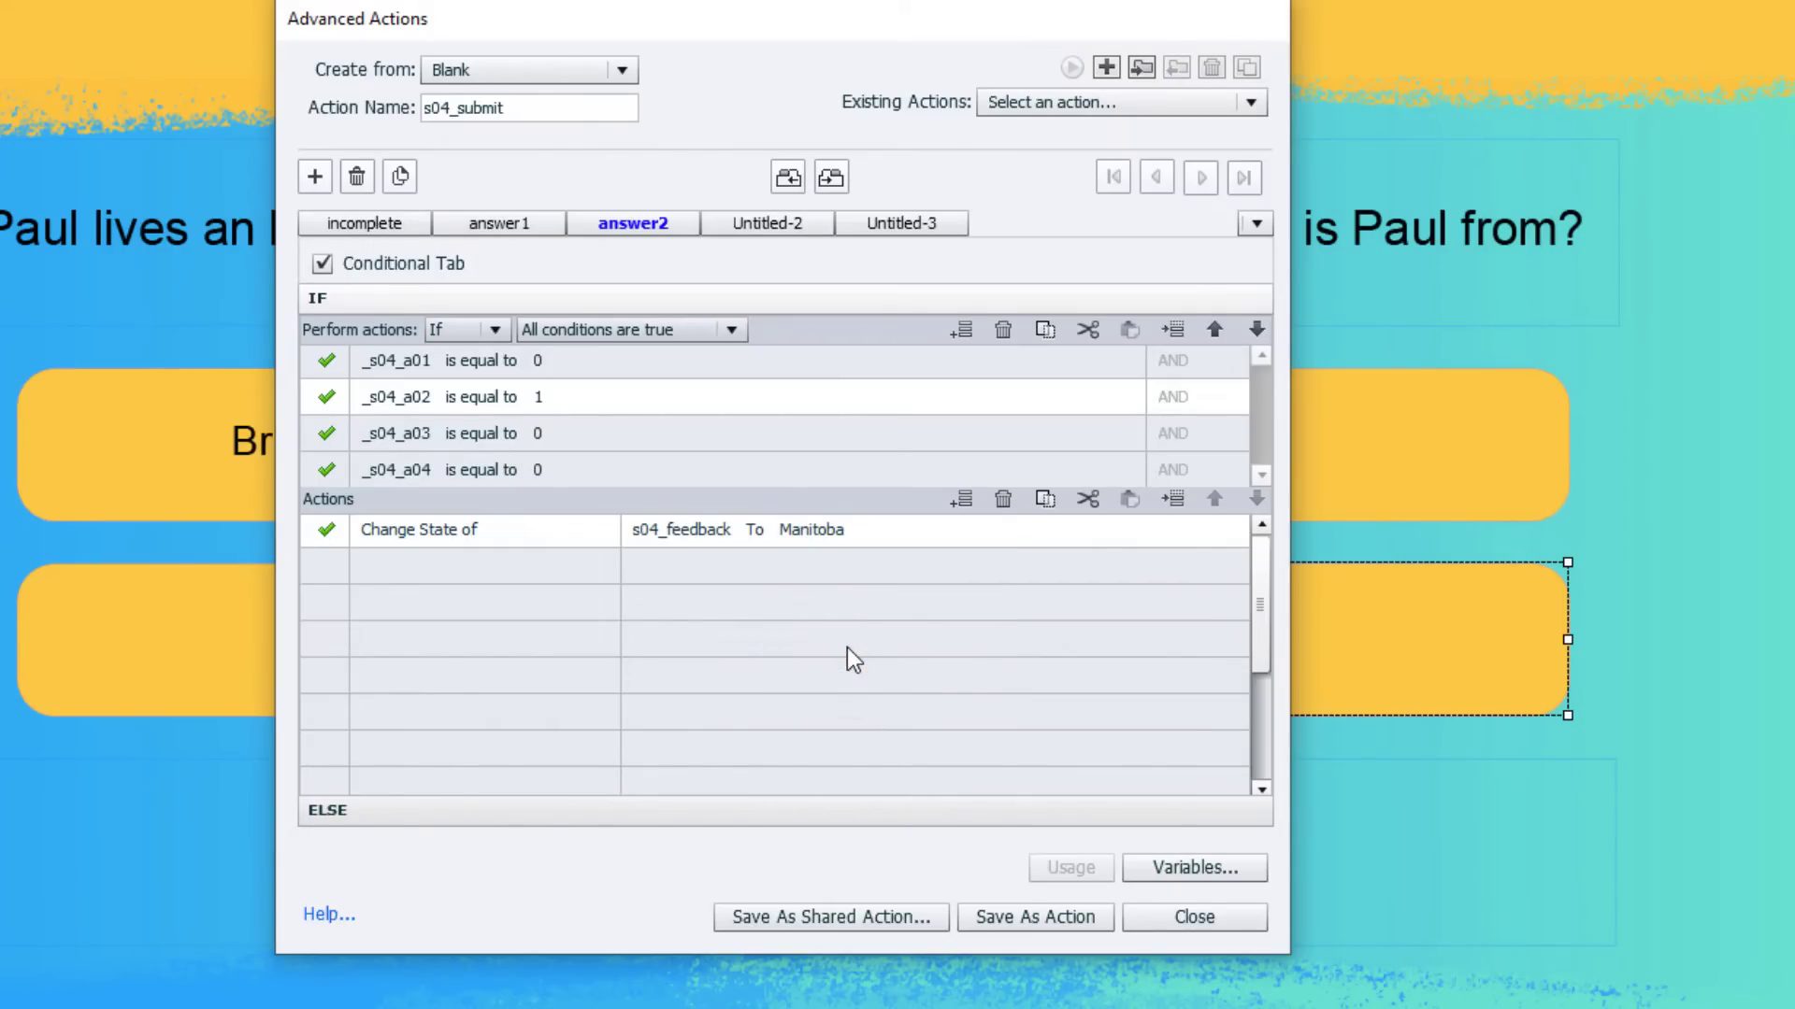
Duplicate the answer2 tab and rename the copy answer3.
{"action": "left_click", "coordinate": [404, 176]}
{"action": "left_click", "coordinate": [800, 222]}
{"action": "left_click", "coordinate": [801, 220]}
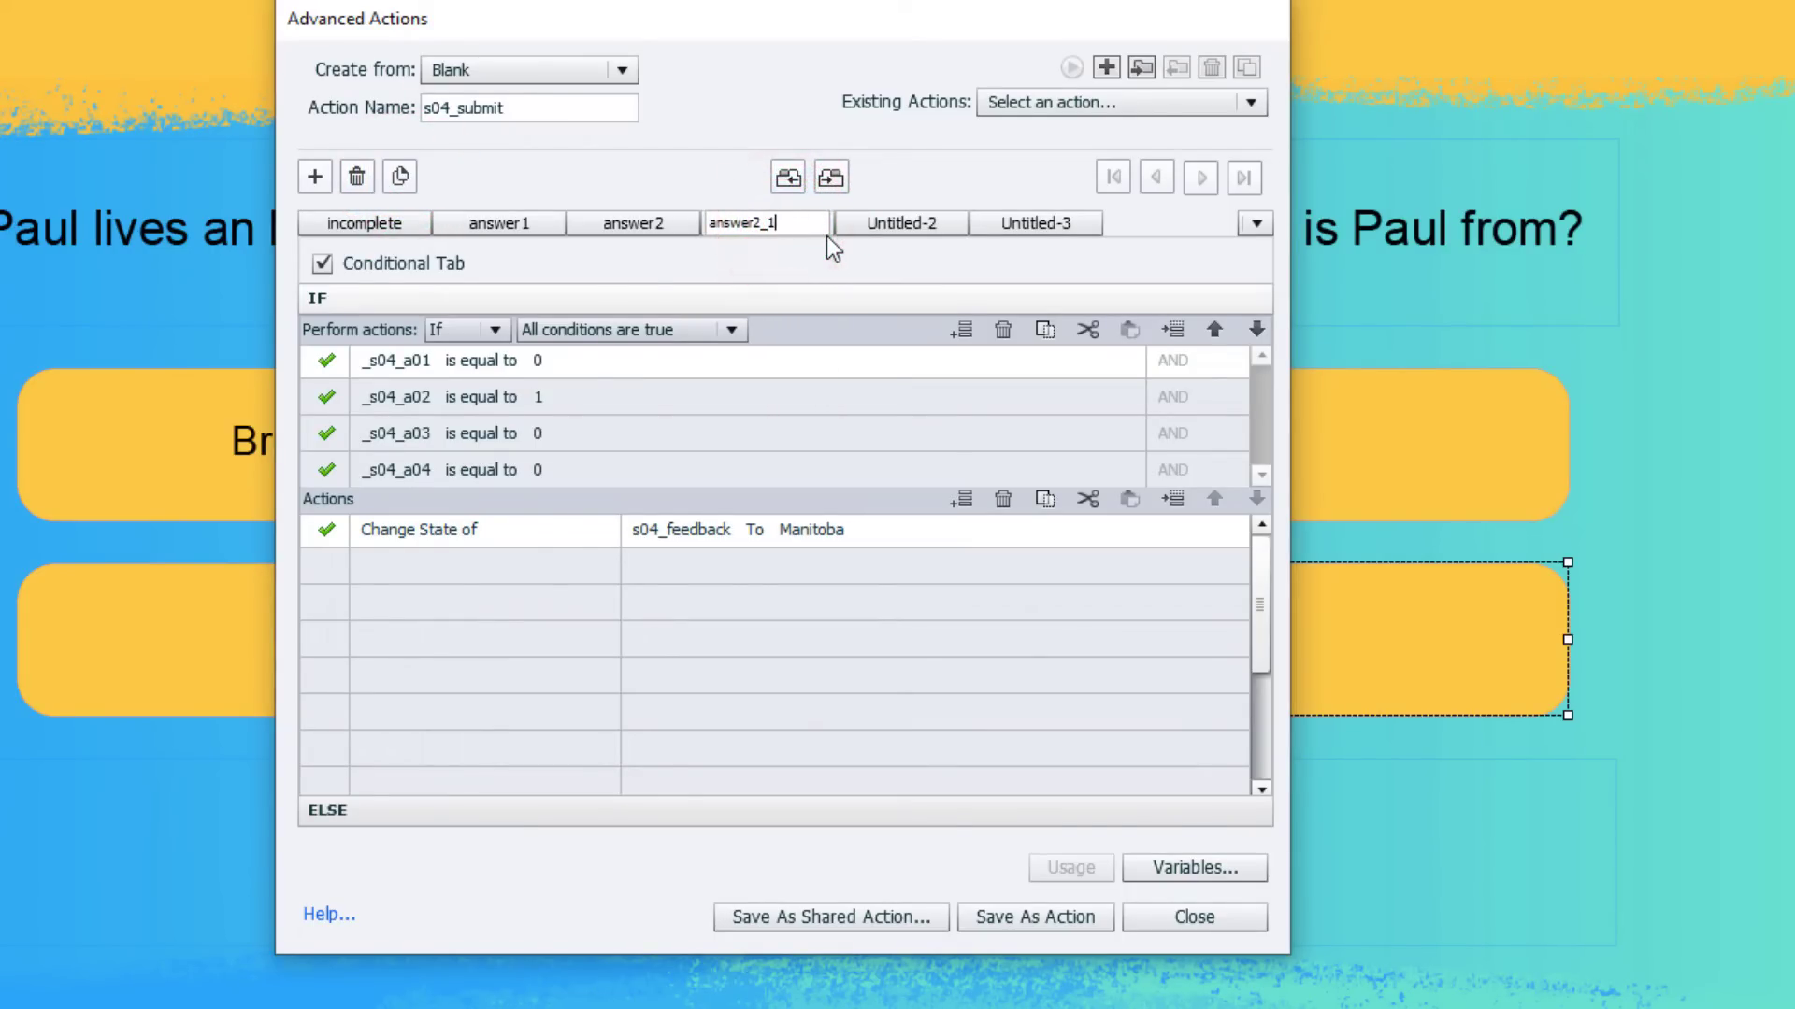
{"action": "key", "text": "BackSpace"}
{"action": "key", "text": "BackSpace"}
{"action": "key", "text": "BackSpace"}
{"action": "type", "text": "3"}
Set the _s04_a02 condition on the answer3 tab to the literal 0.
{"action": "left_click", "coordinate": [547, 402]}
{"action": "left_click", "coordinate": [566, 396]}
{"action": "left_click", "coordinate": [576, 452]}
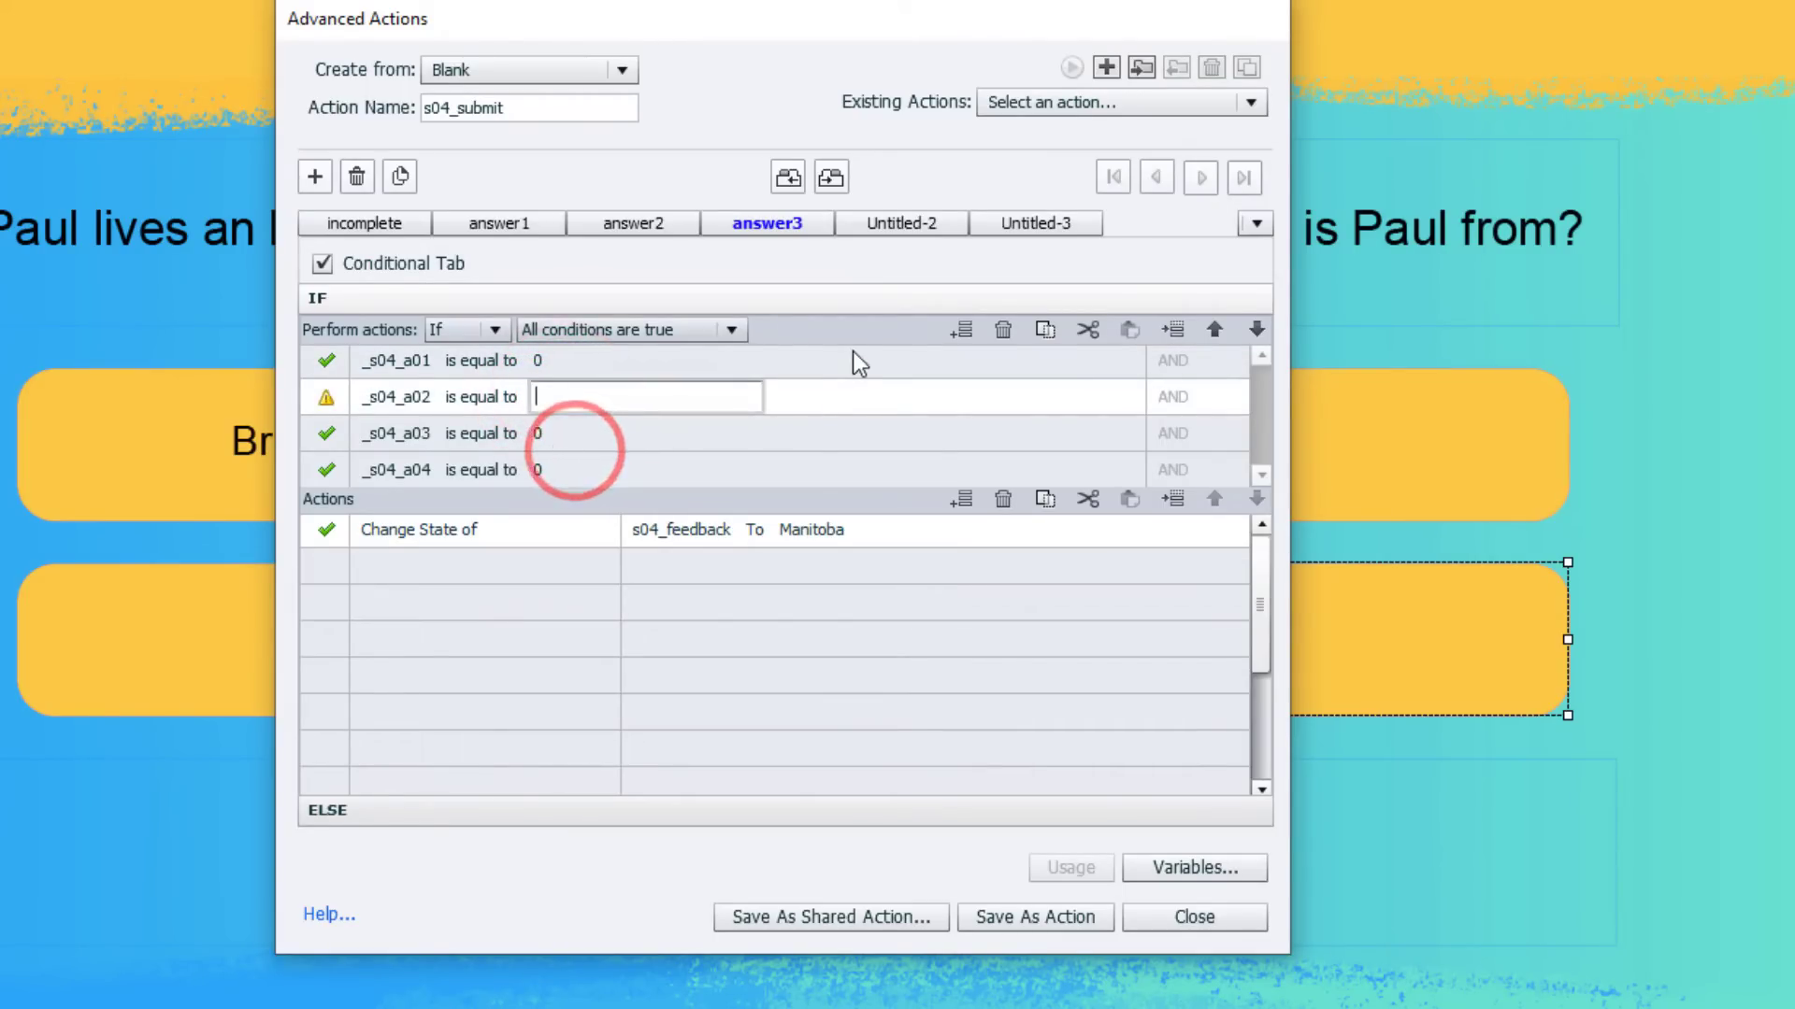
{"action": "type", "text": "0"}
{"action": "key", "text": "Tab"}
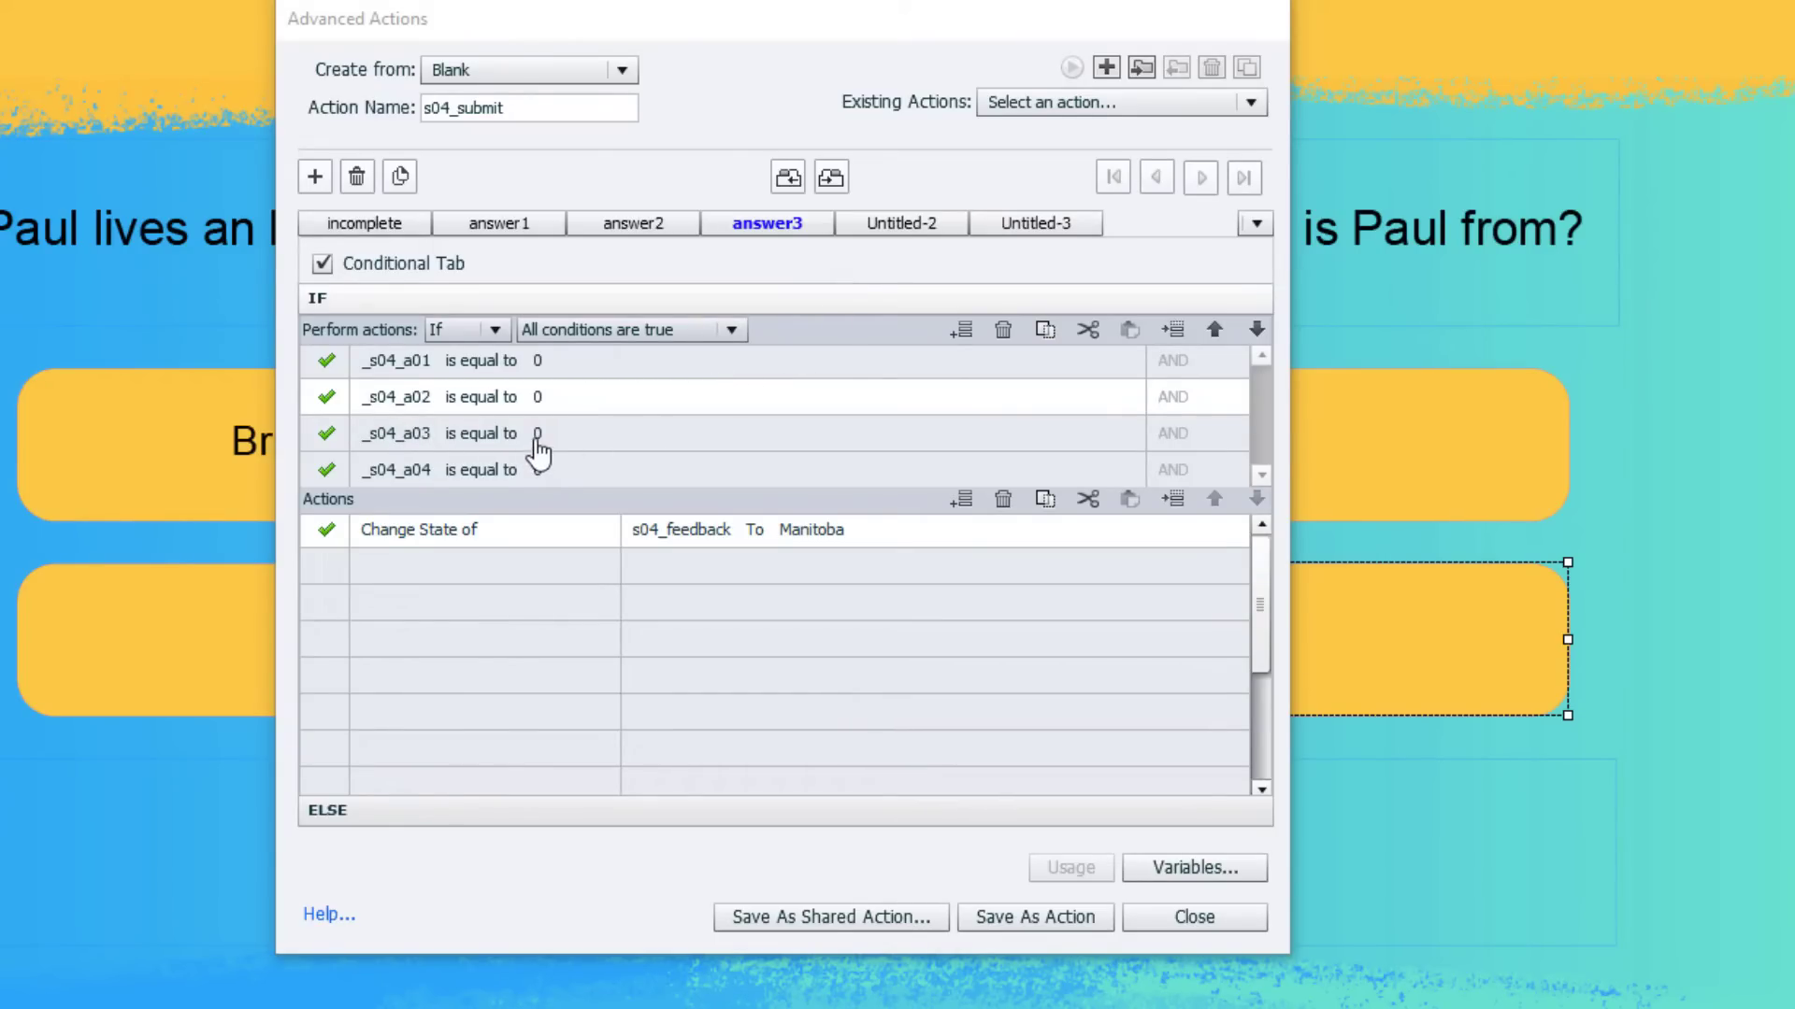
On the answer3 tab, set the _s04_a03 condition to literal 1 and the s04_feedback state change to correct.
{"action": "left_click_drag", "start_coordinate": [643, 18], "coordinate": [843, 11]}
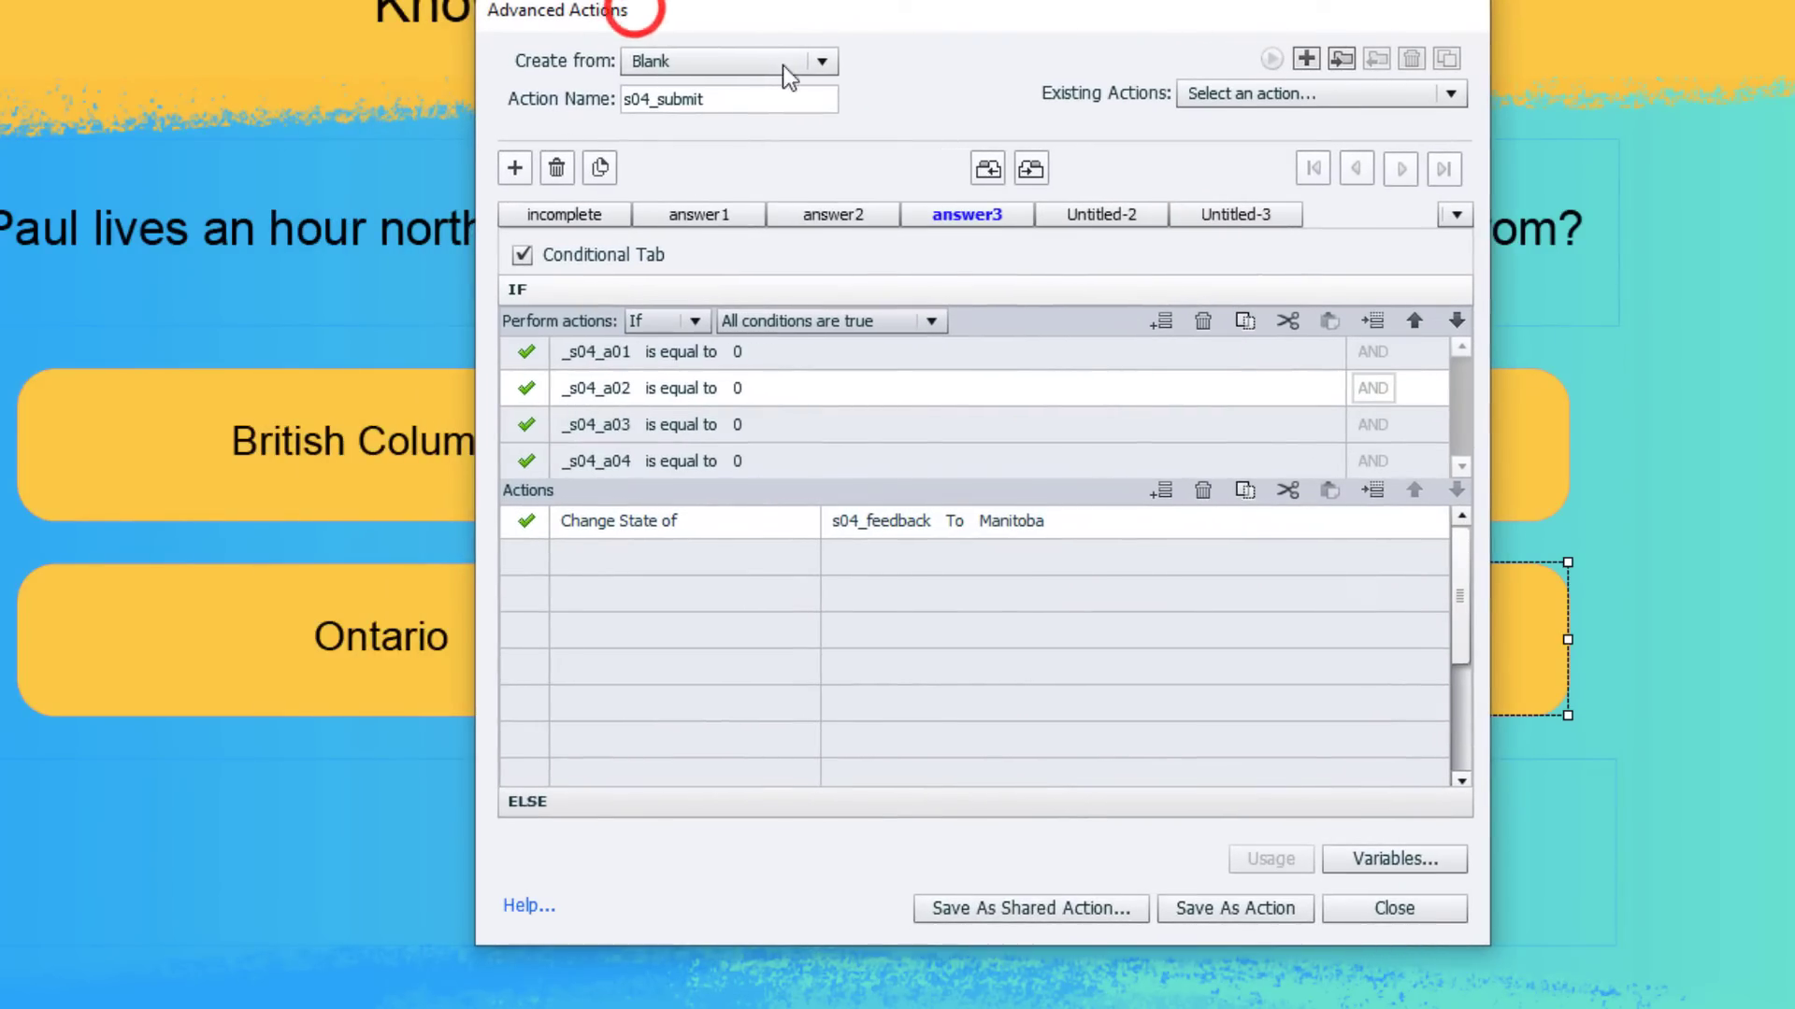
{"action": "left_click", "coordinate": [738, 425]}
{"action": "left_click", "coordinate": [772, 427]}
{"action": "left_click", "coordinate": [782, 486]}
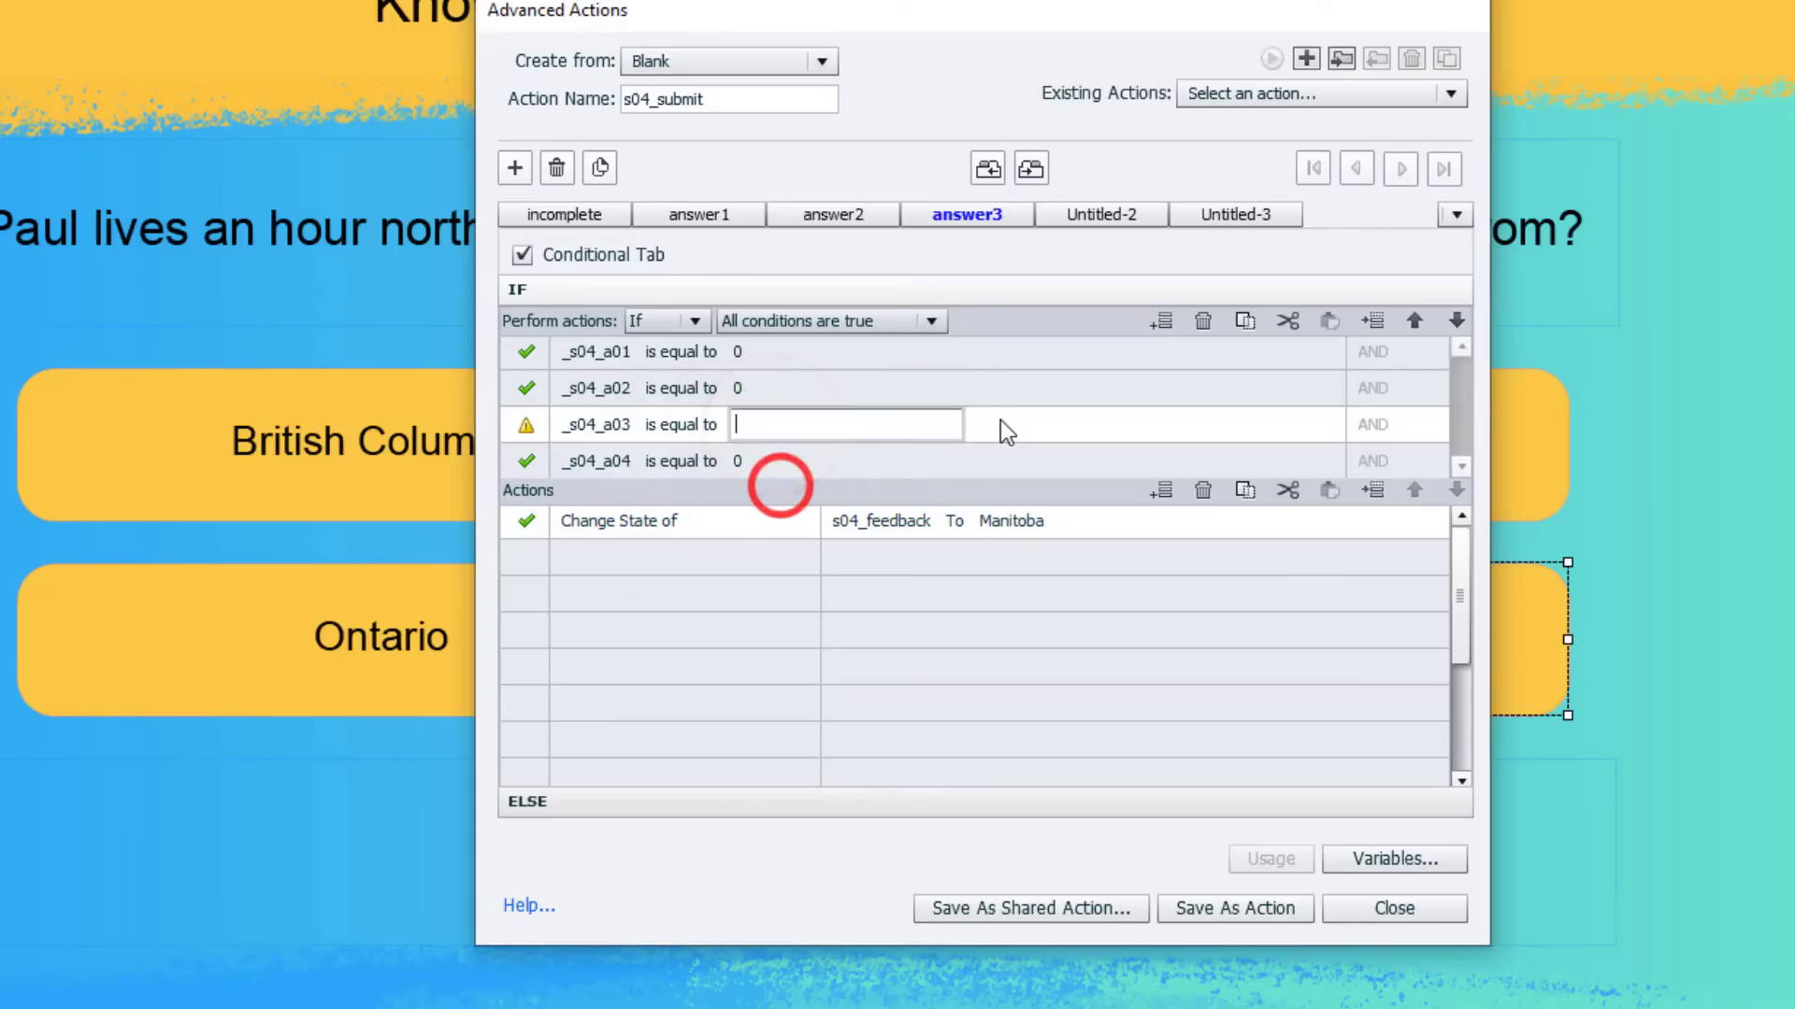
{"action": "type", "text": "1"}
{"action": "key", "text": "Tab"}
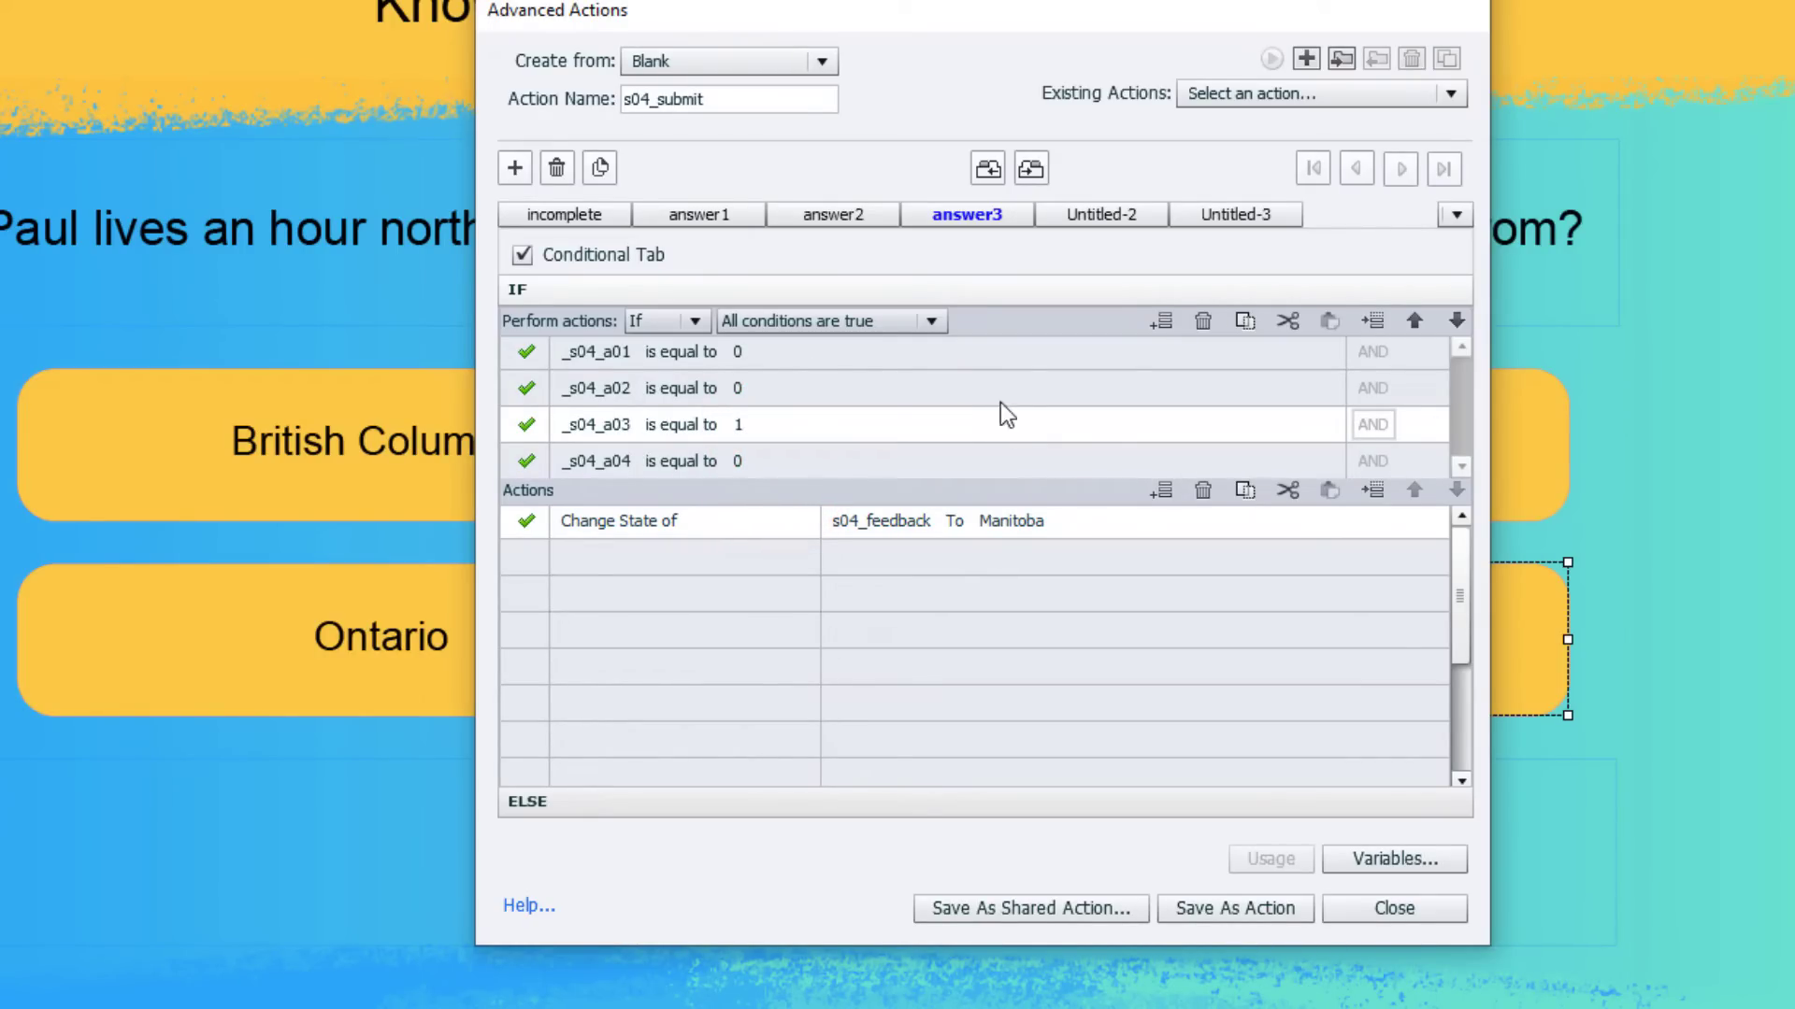
{"action": "left_click", "coordinate": [1029, 523]}
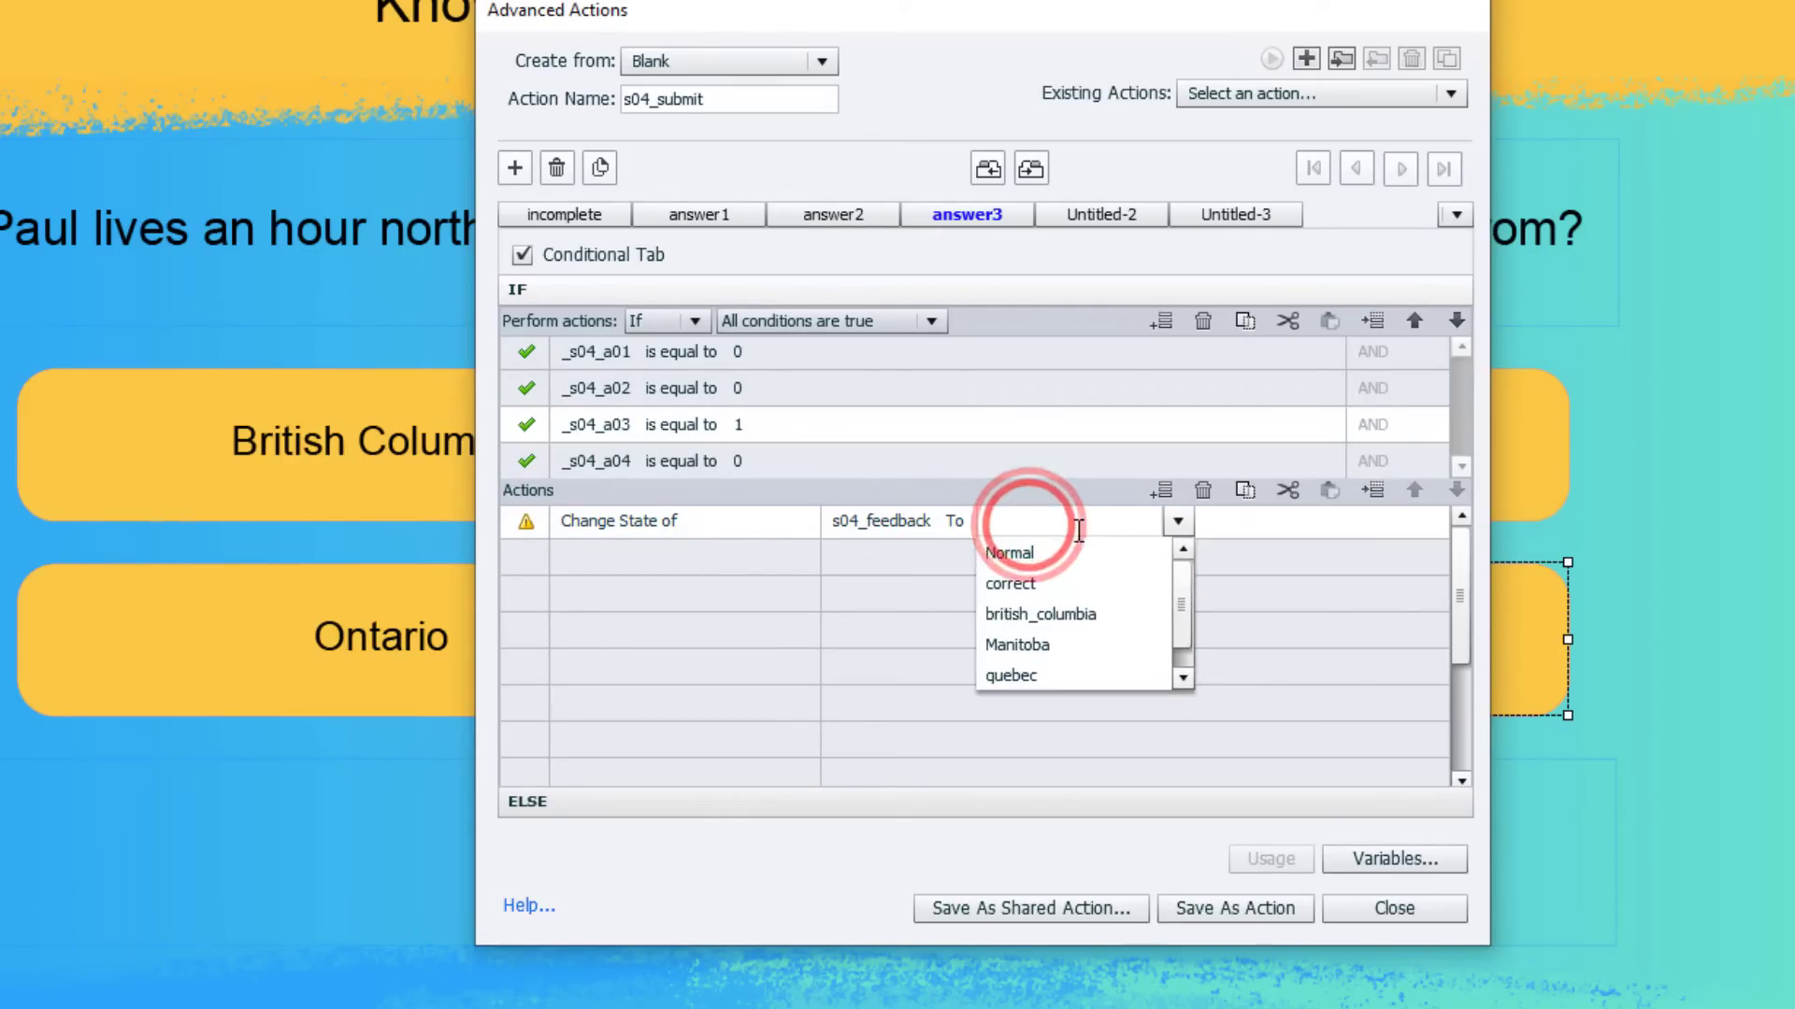
{"action": "left_click", "coordinate": [1042, 587]}
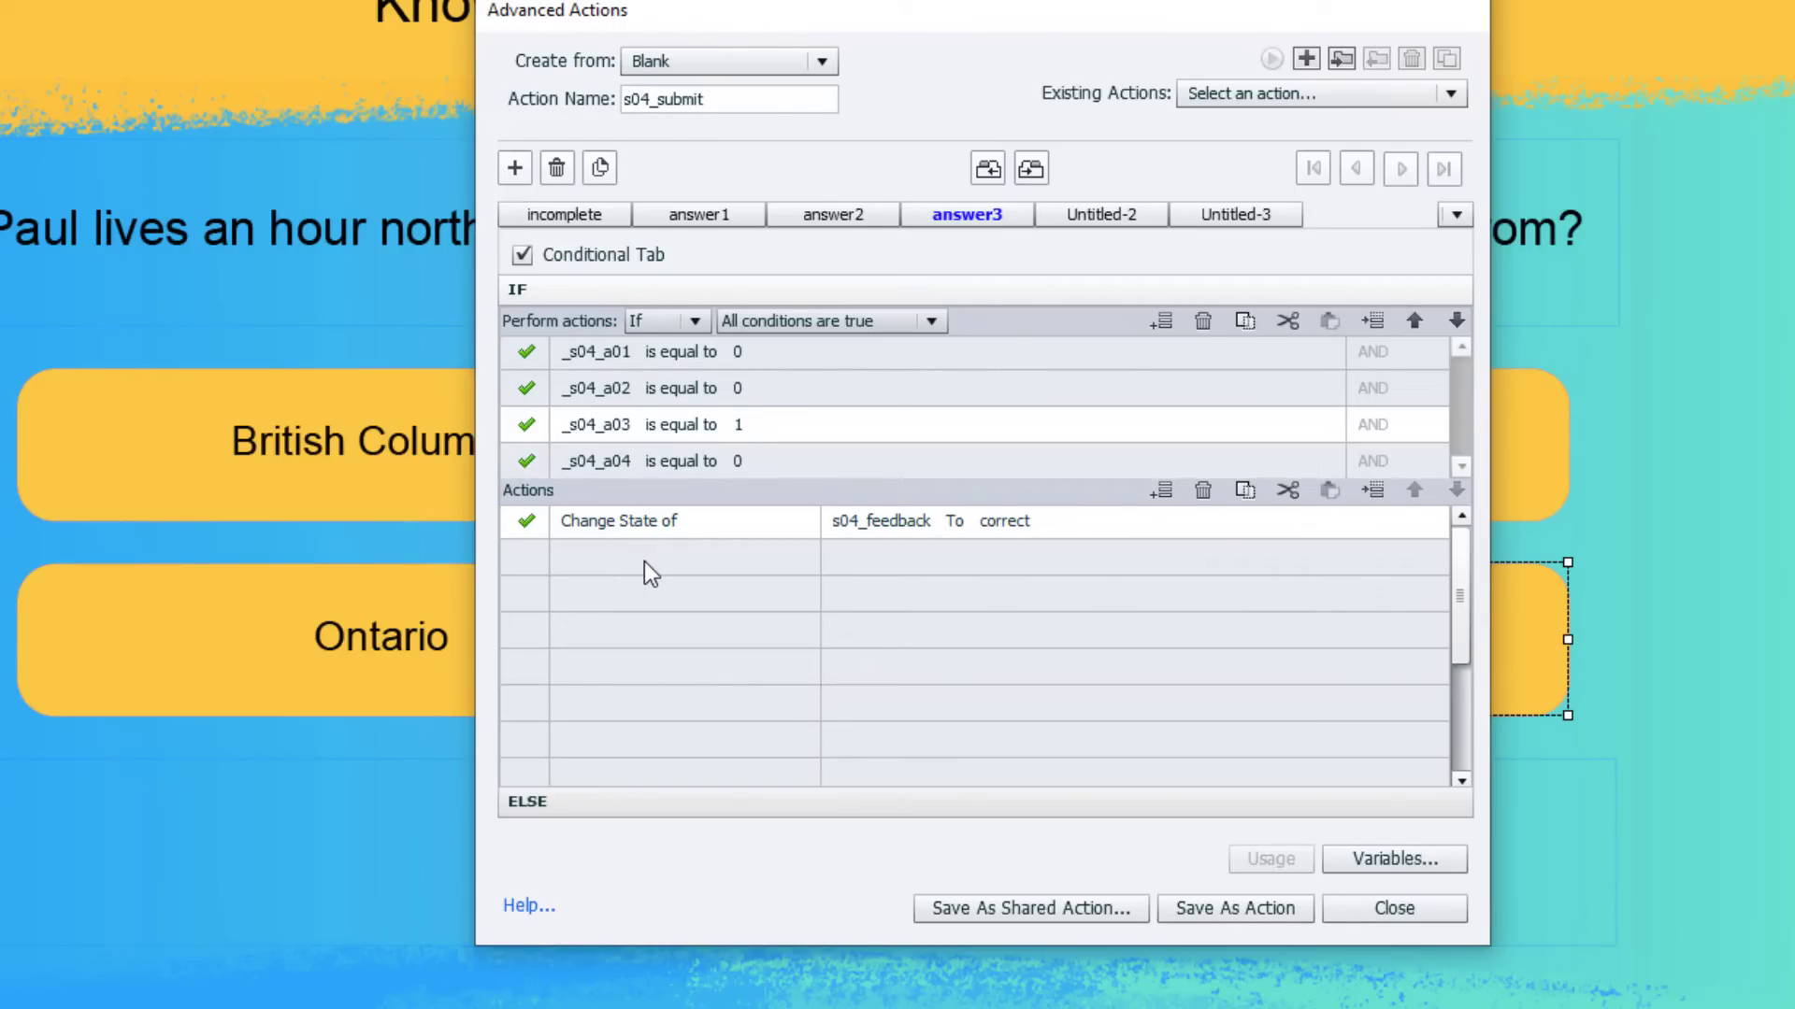
Add a Disable action for s04_a01 below the state change on the answer3 tab.
{"action": "left_click", "coordinate": [613, 553]}
{"action": "key", "text": "d"}
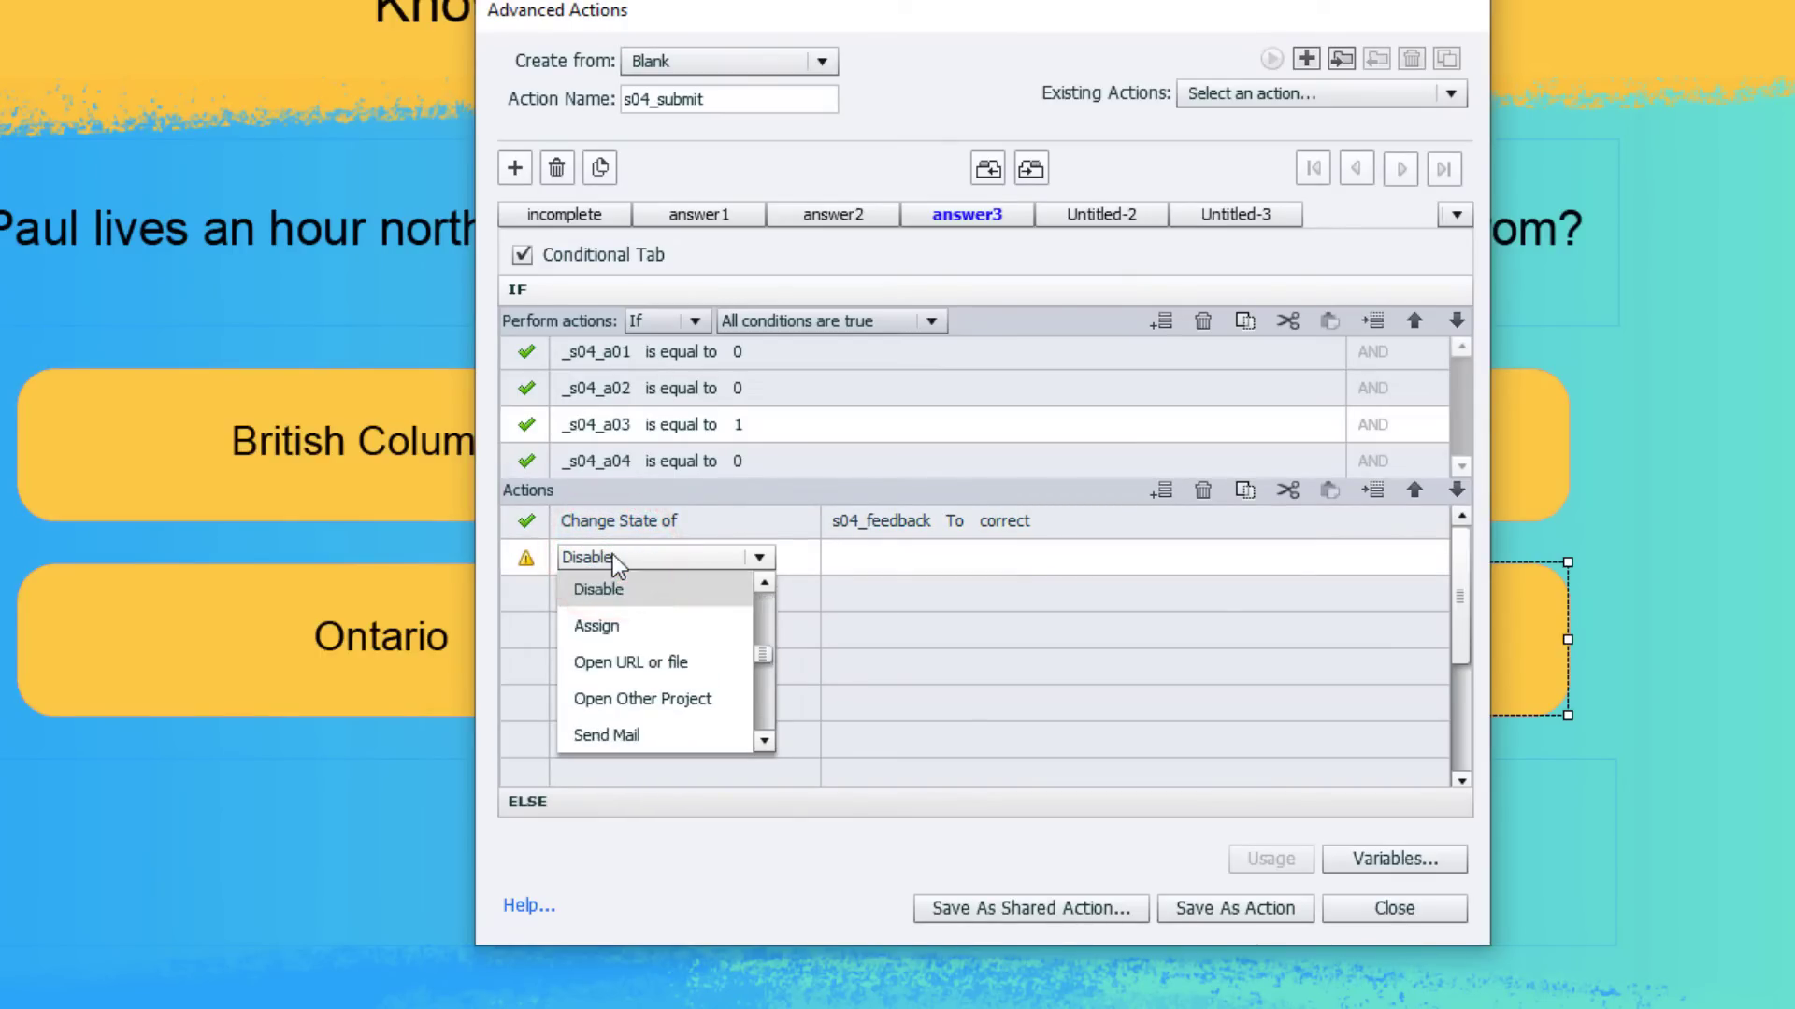
{"action": "left_click", "coordinate": [607, 589]}
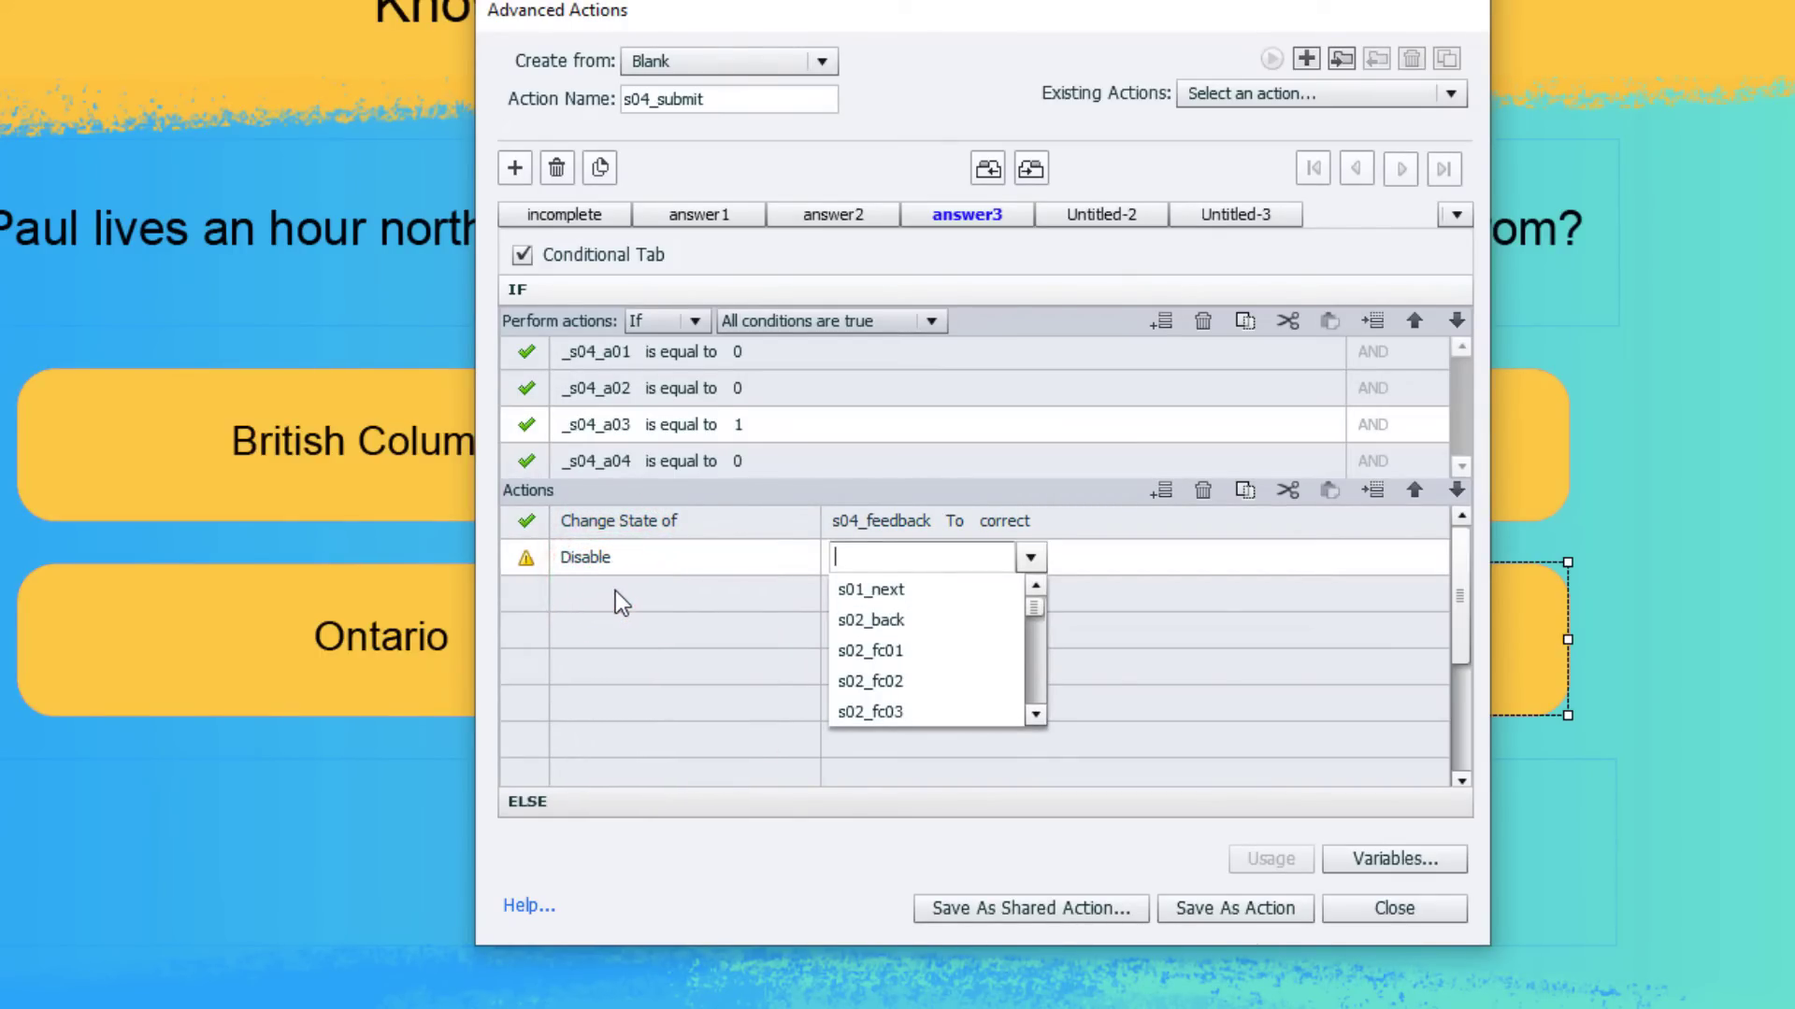
{"action": "type", "text": "a01"}
{"action": "key", "text": "Down"}
{"action": "key", "text": "Return"}
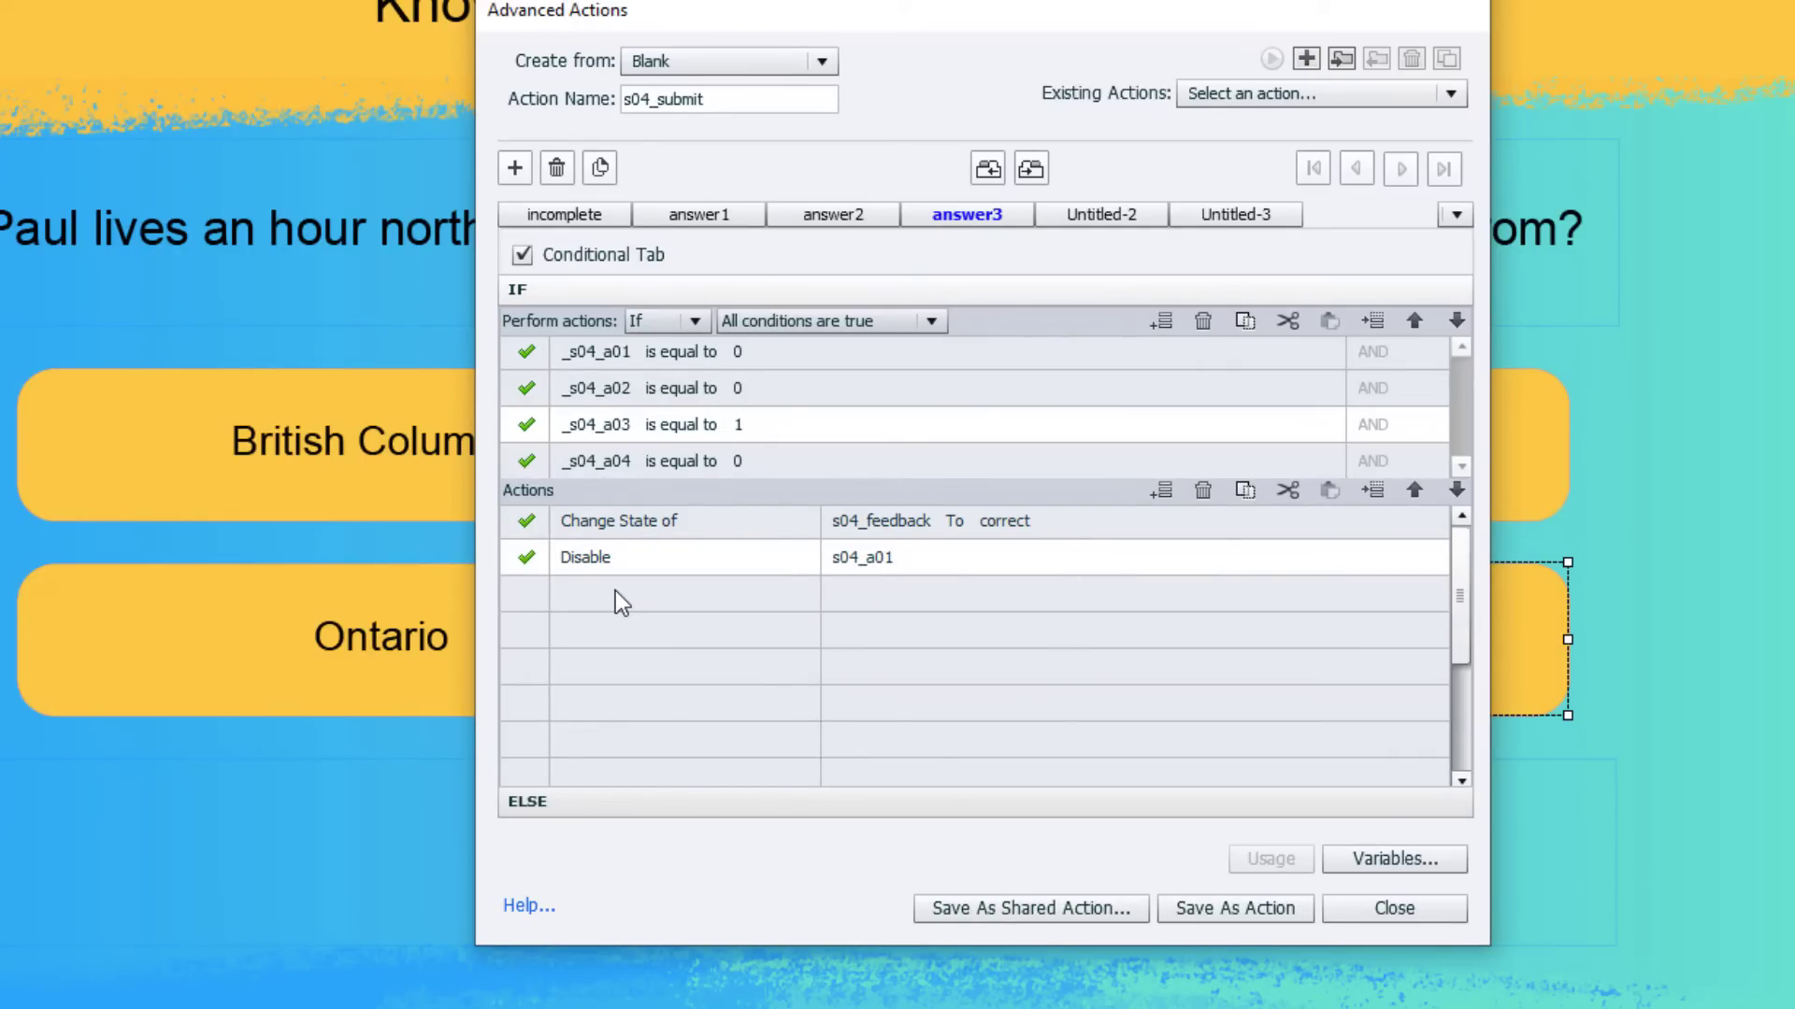
Copy the Disable s04_a01 action into the three empty action rows below it.
{"action": "left_click", "coordinate": [1243, 489]}
{"action": "left_click", "coordinate": [952, 598]}
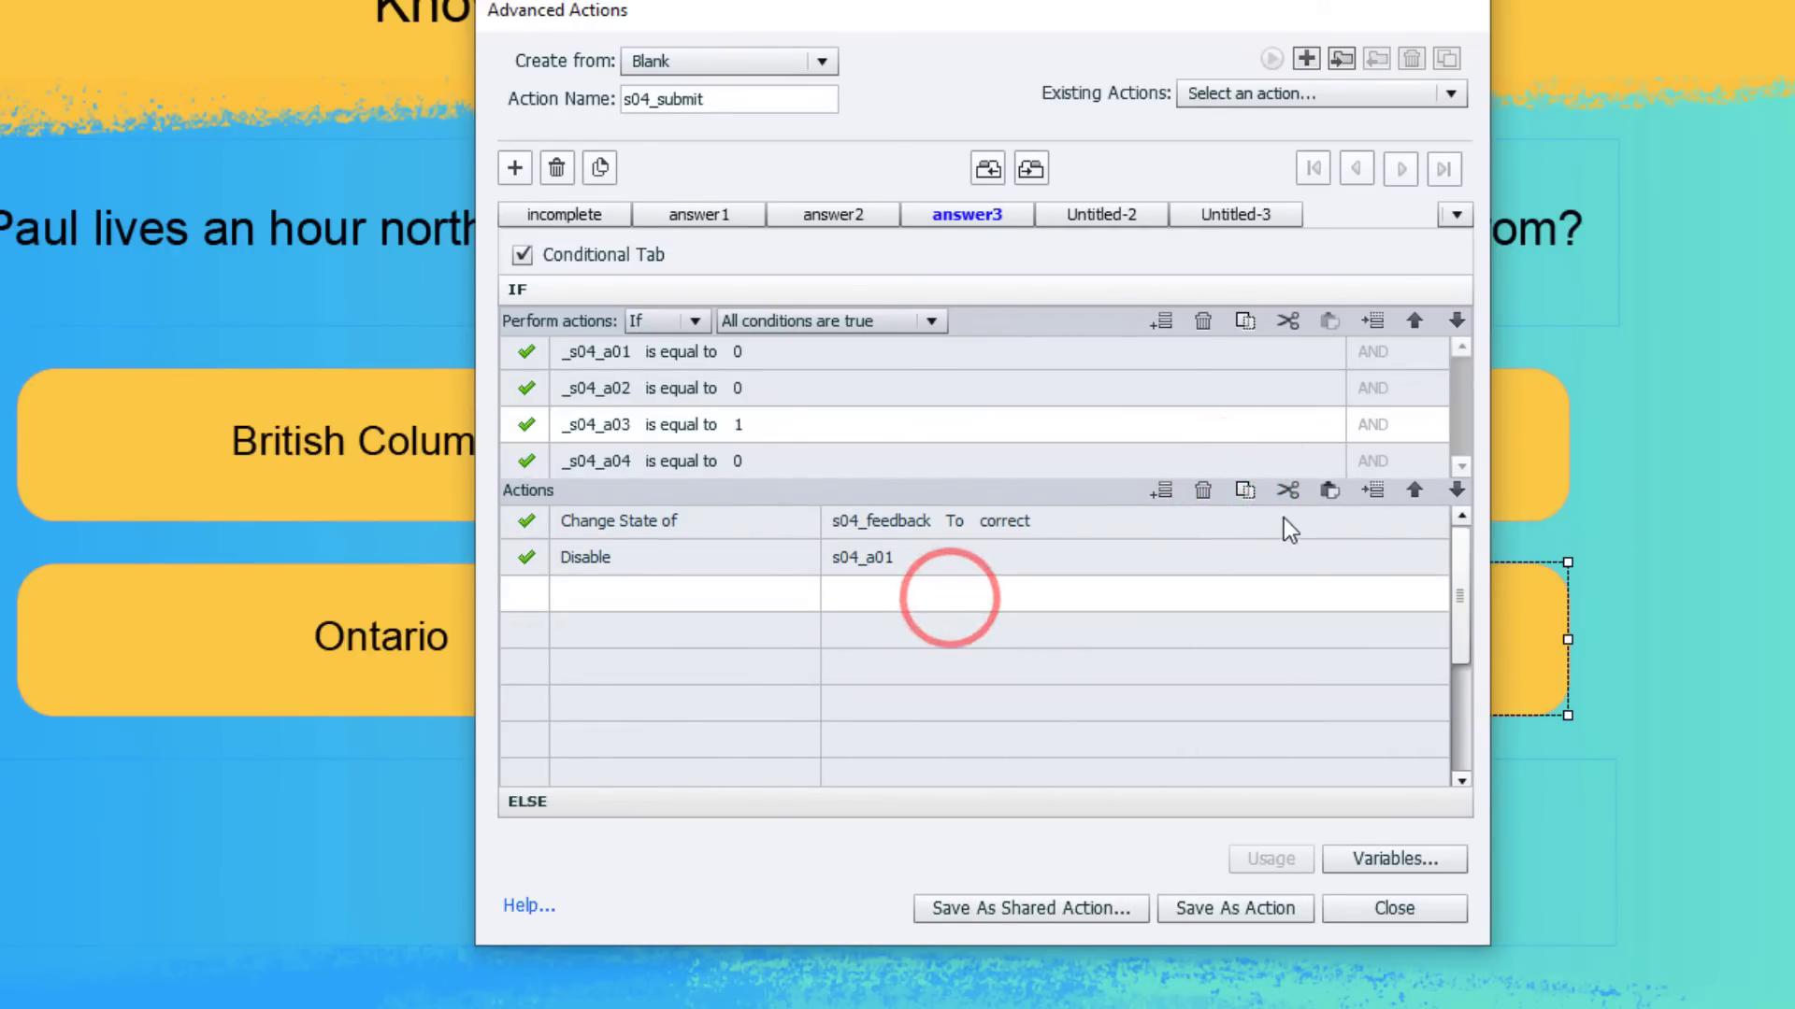
{"action": "left_click", "coordinate": [1330, 490]}
{"action": "left_click", "coordinate": [888, 629]}
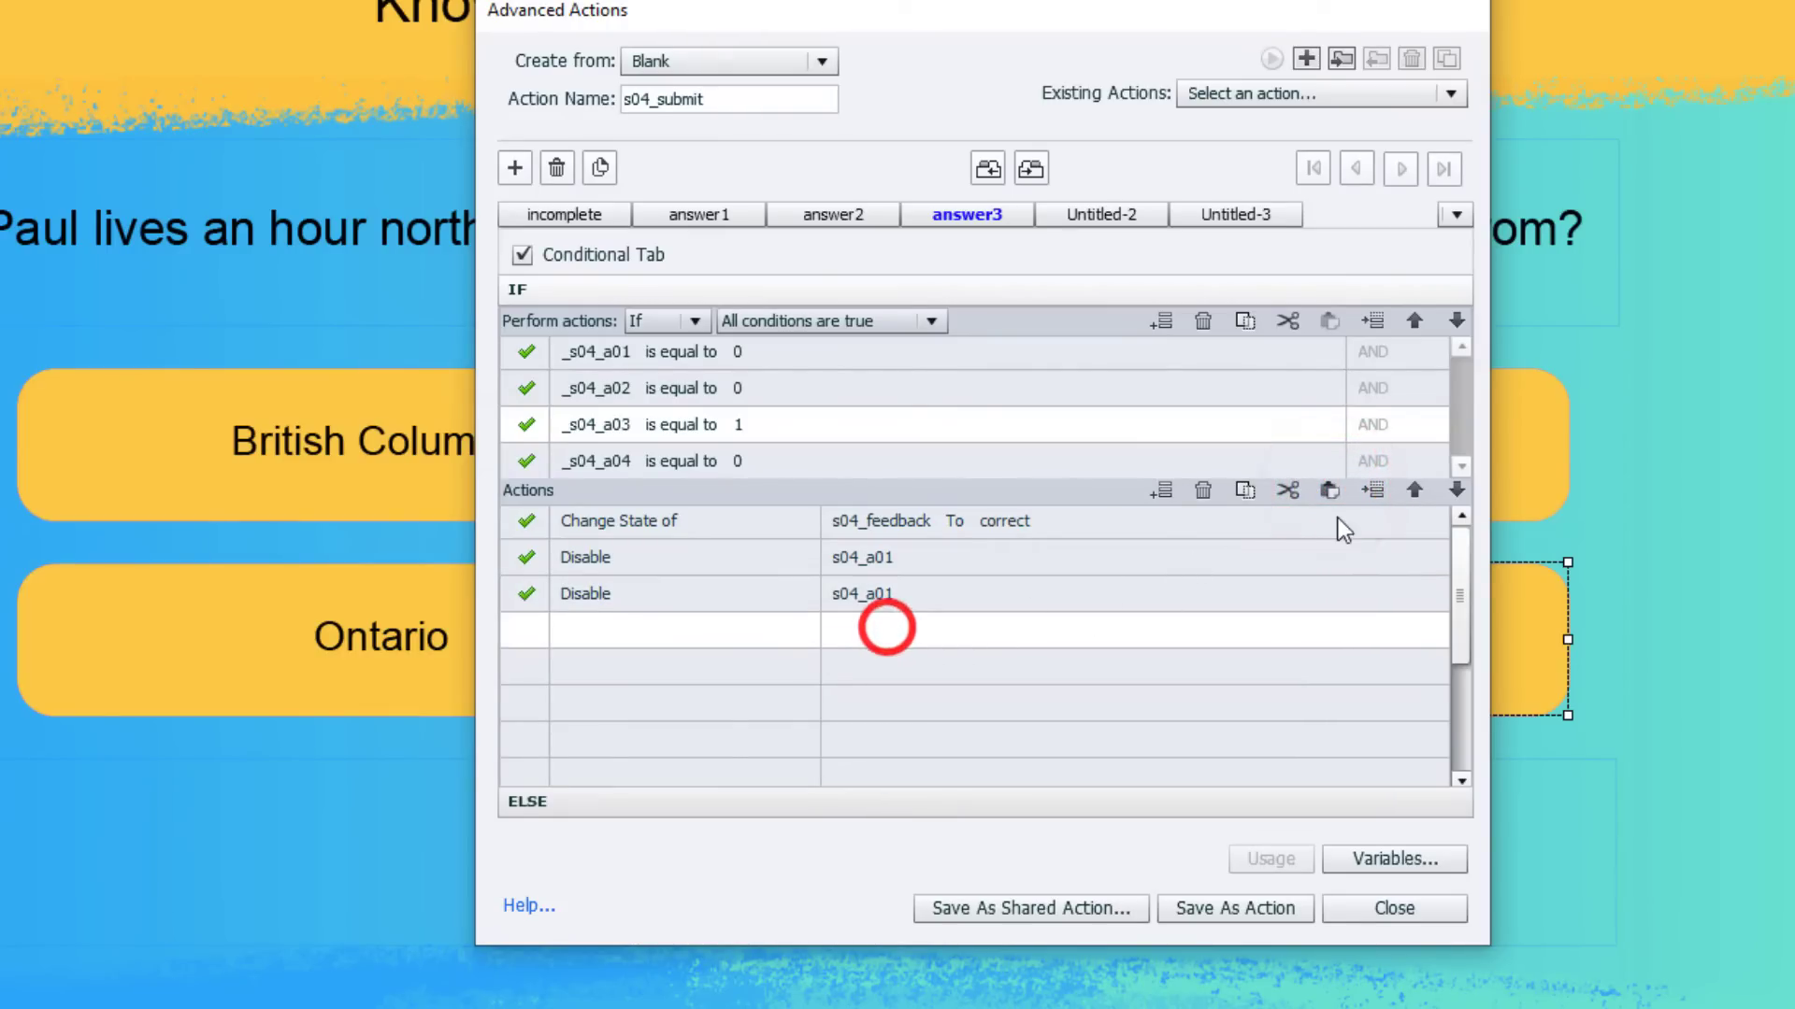
{"action": "left_click", "coordinate": [1332, 494]}
{"action": "left_click", "coordinate": [861, 665]}
{"action": "left_click", "coordinate": [1320, 492]}
Retarget the three copied Disable actions to s04_a02, s04_a03 and s04_a04.
{"action": "left_click", "coordinate": [873, 599]}
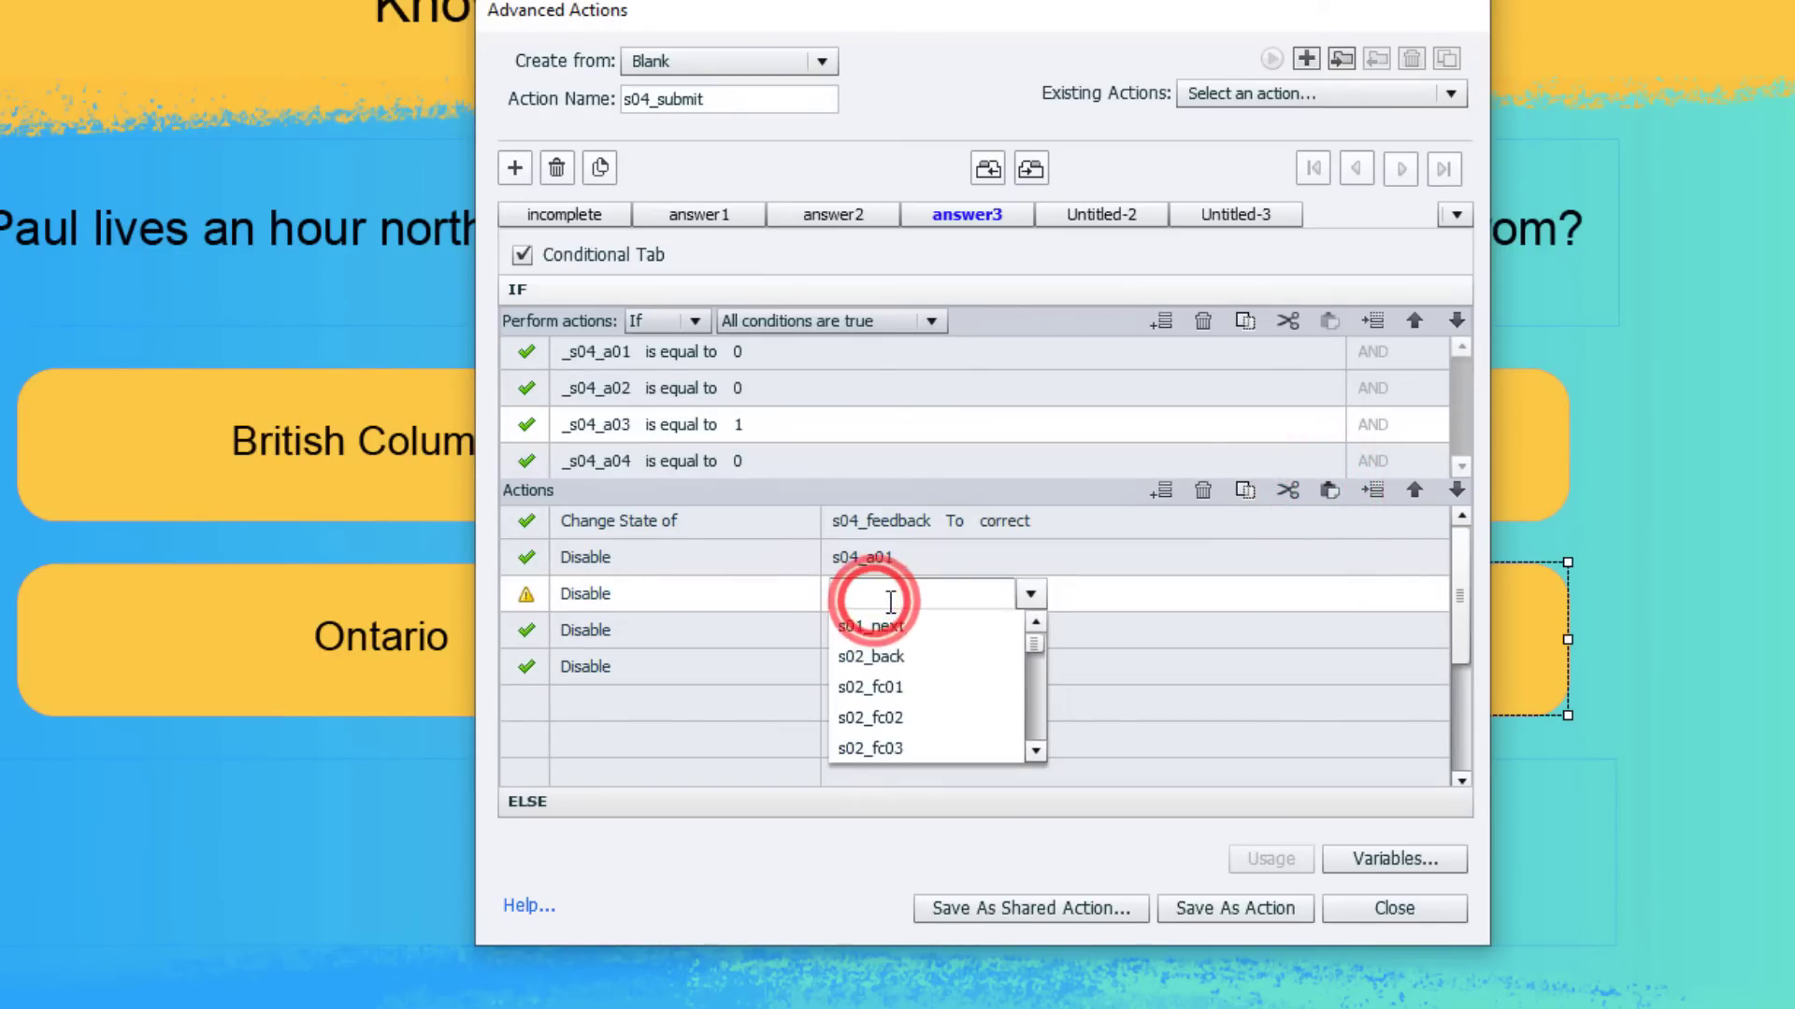
{"action": "type", "text": "a02"}
{"action": "key", "text": "Down"}
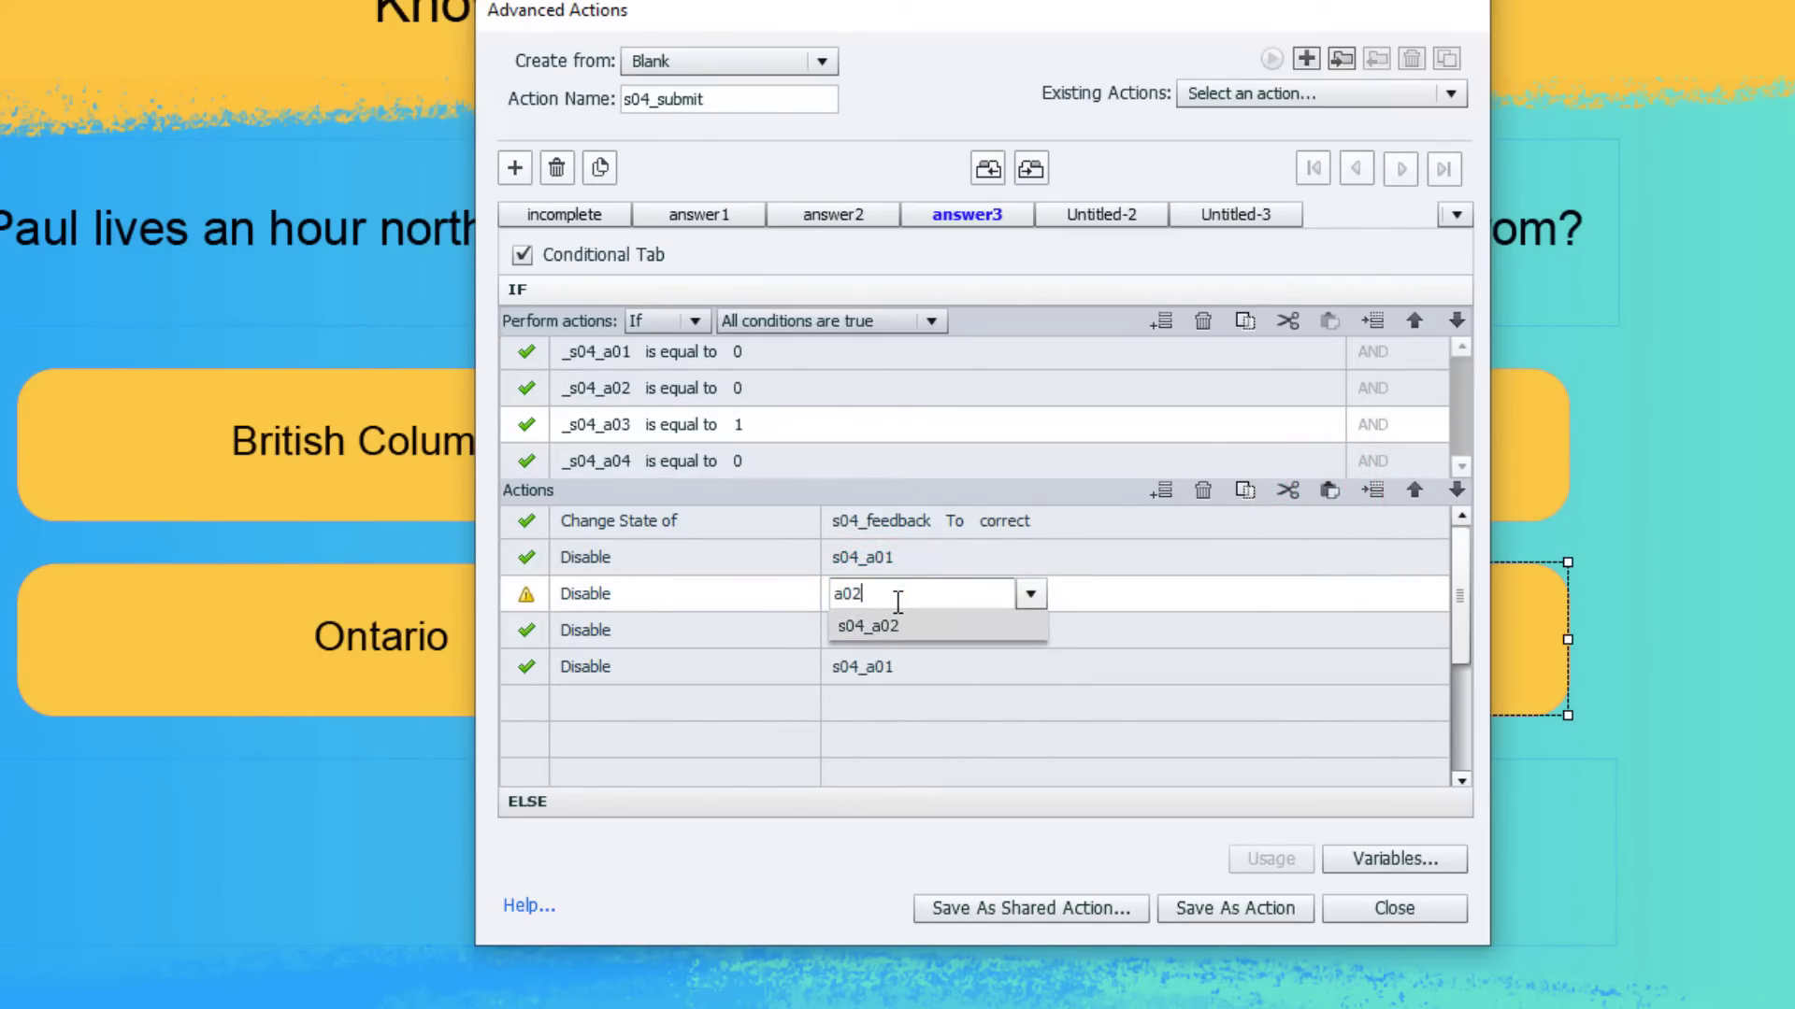
{"action": "key", "text": "Return"}
{"action": "left_click", "coordinate": [883, 626]}
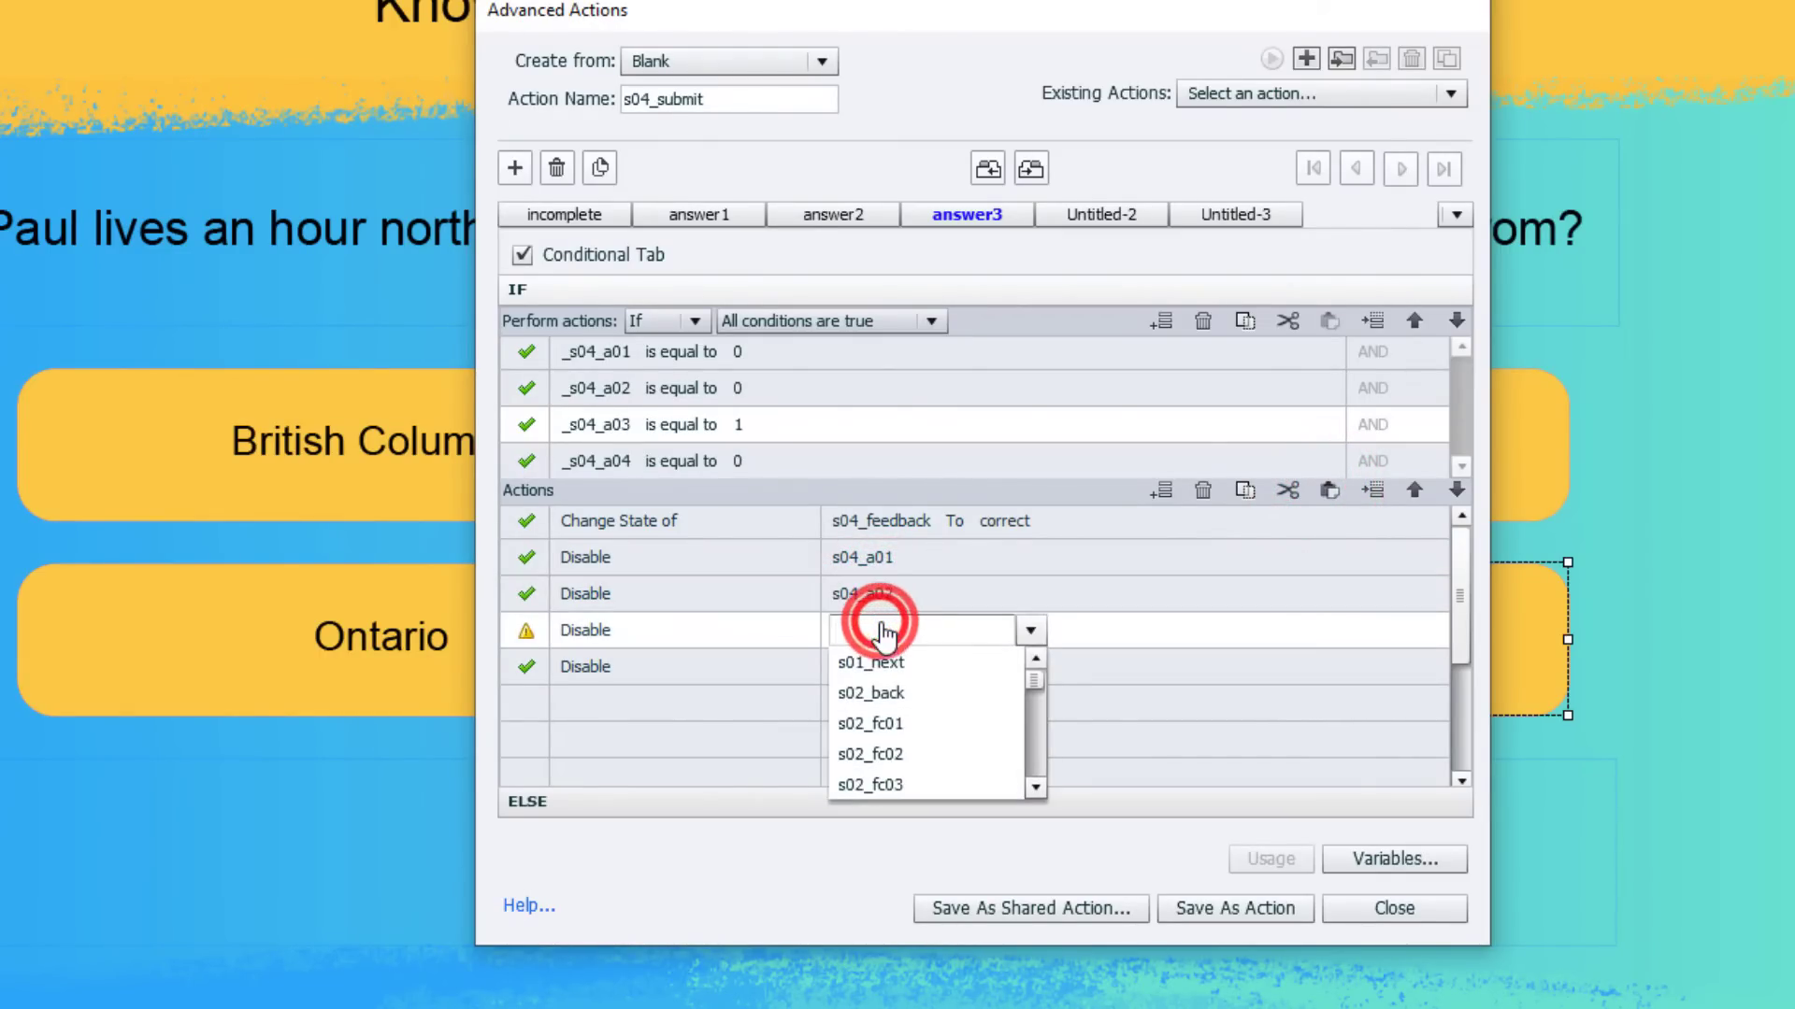
{"action": "type", "text": "a03"}
{"action": "key", "text": "Down"}
{"action": "key", "text": "Return"}
{"action": "left_click", "coordinate": [883, 667]}
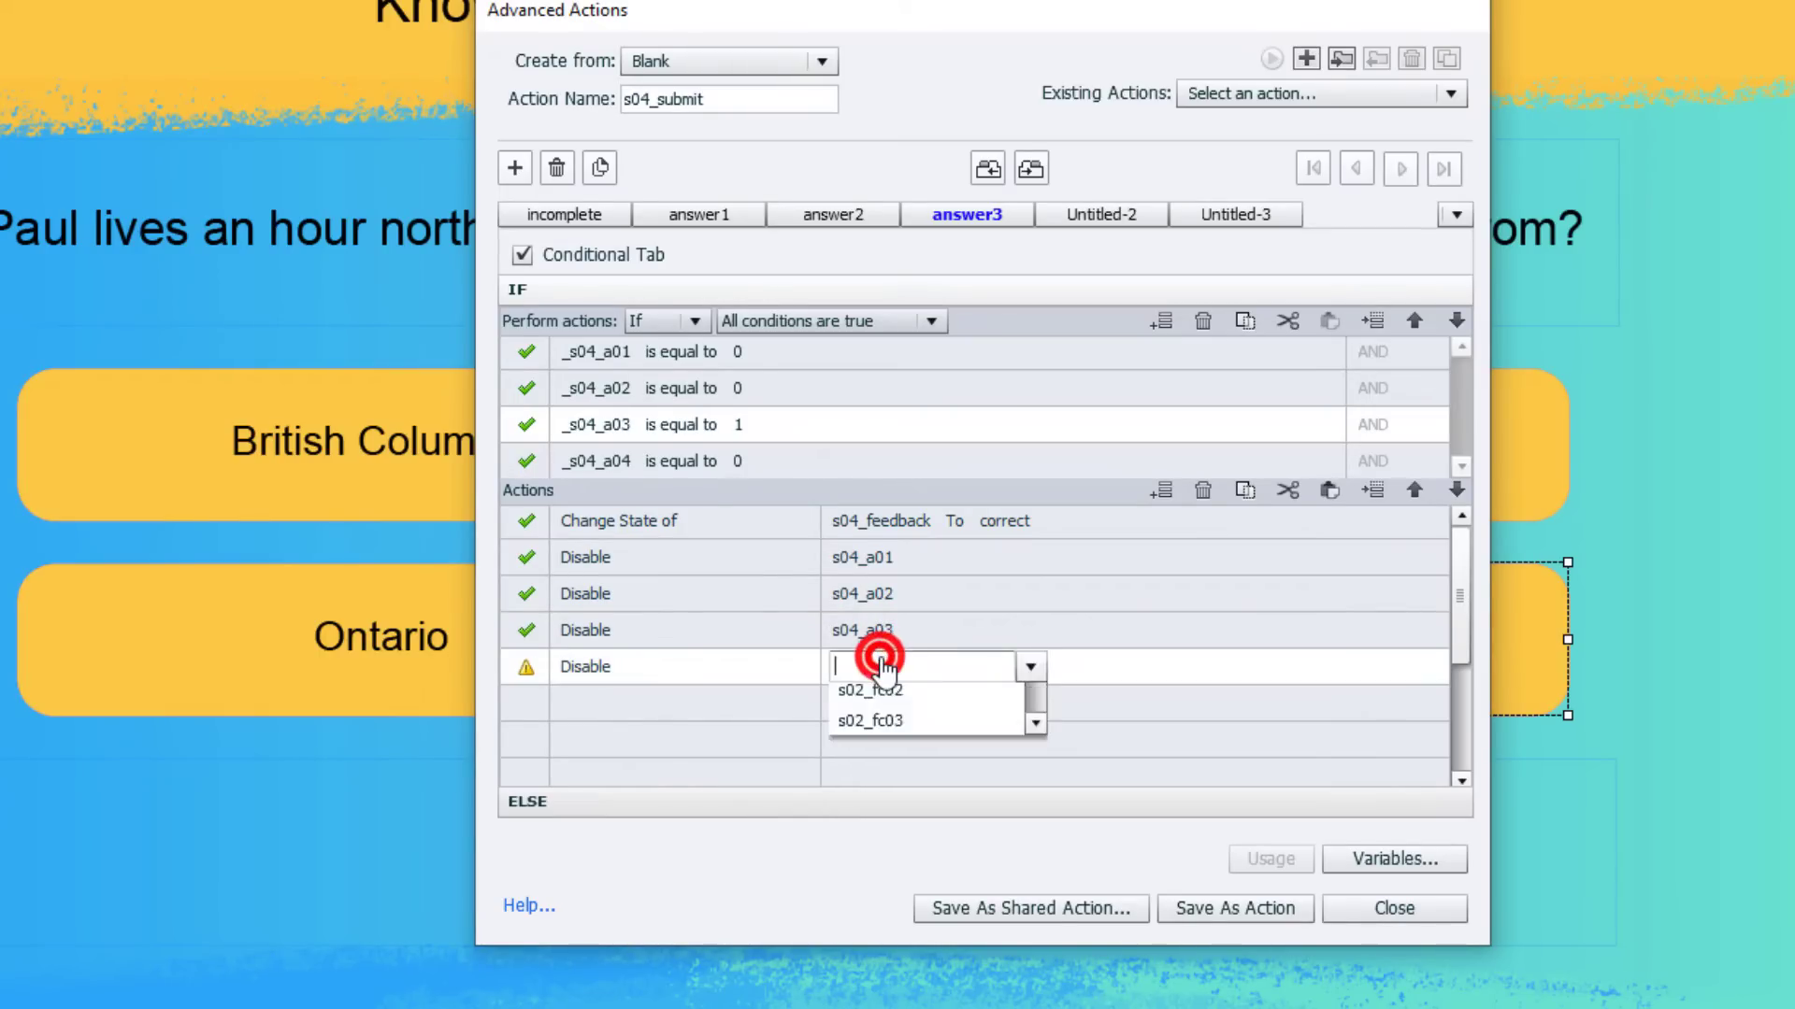
{"action": "type", "text": "a04"}
{"action": "key", "text": "Down"}
{"action": "key", "text": "Return"}
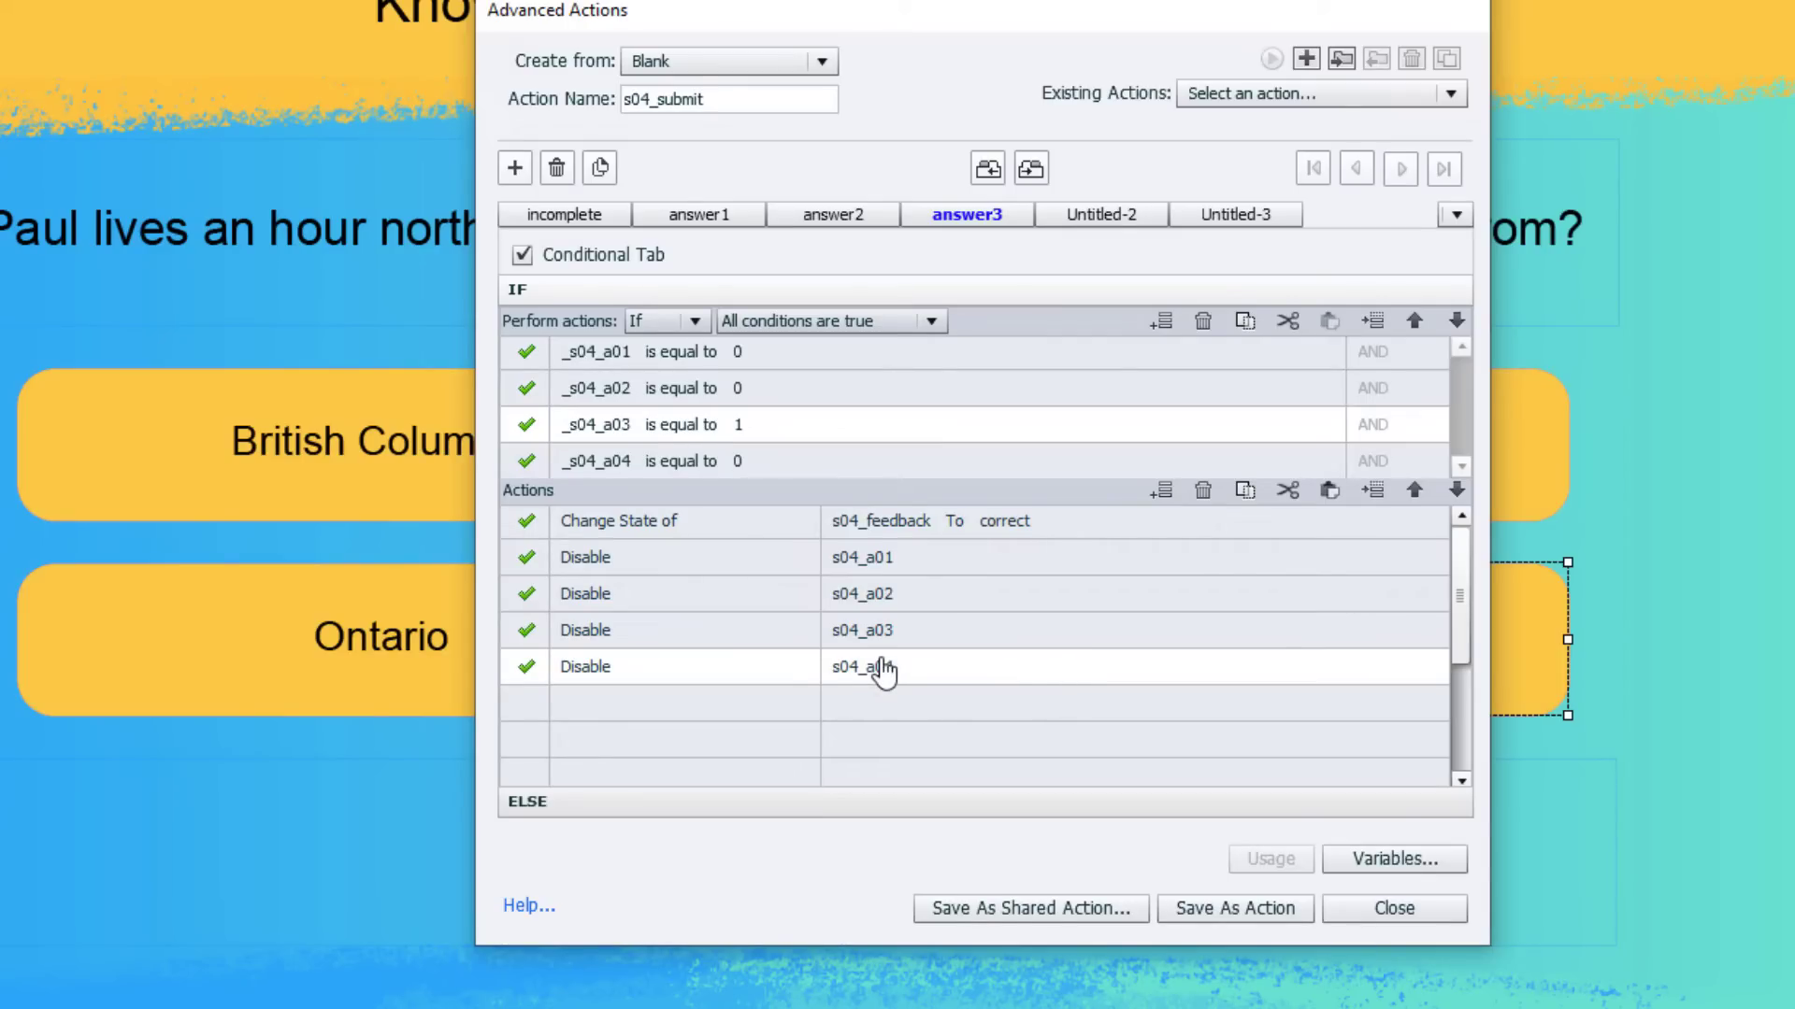
Add a Show action for s4_next after the Disable actions on the answer3 tab.
{"action": "left_click", "coordinate": [588, 699]}
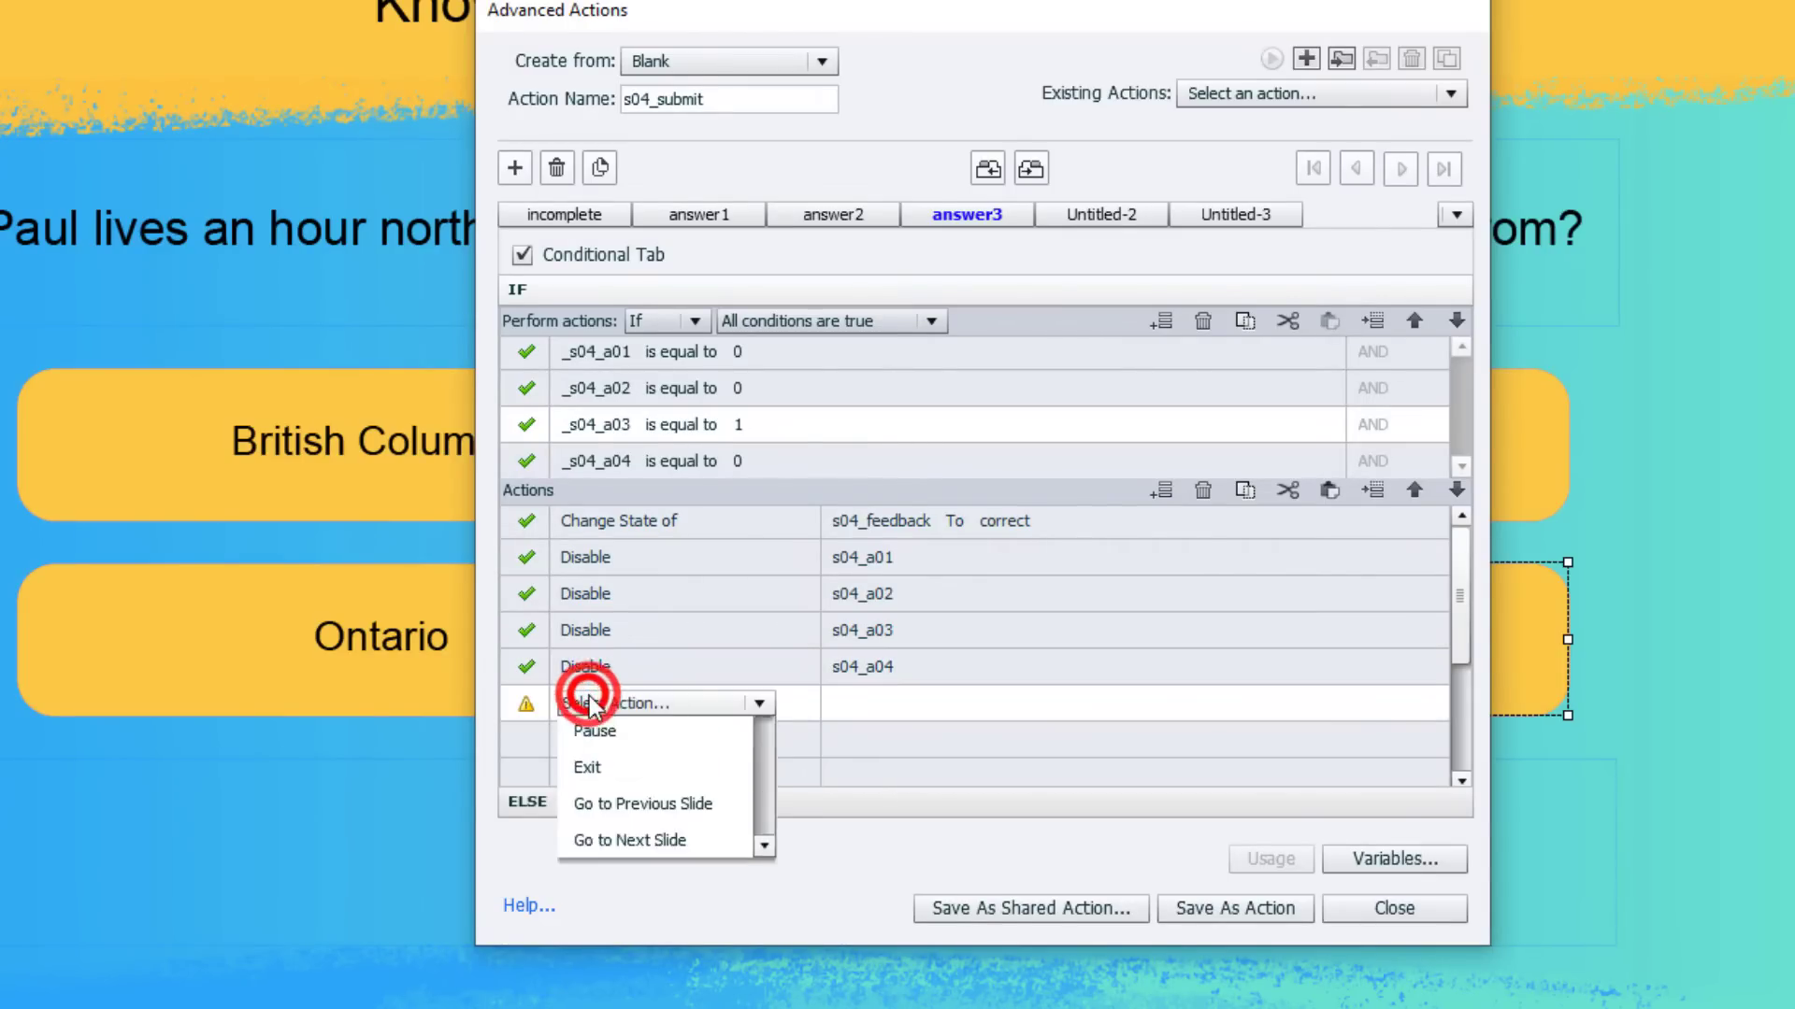
{"action": "type", "text": "s"}
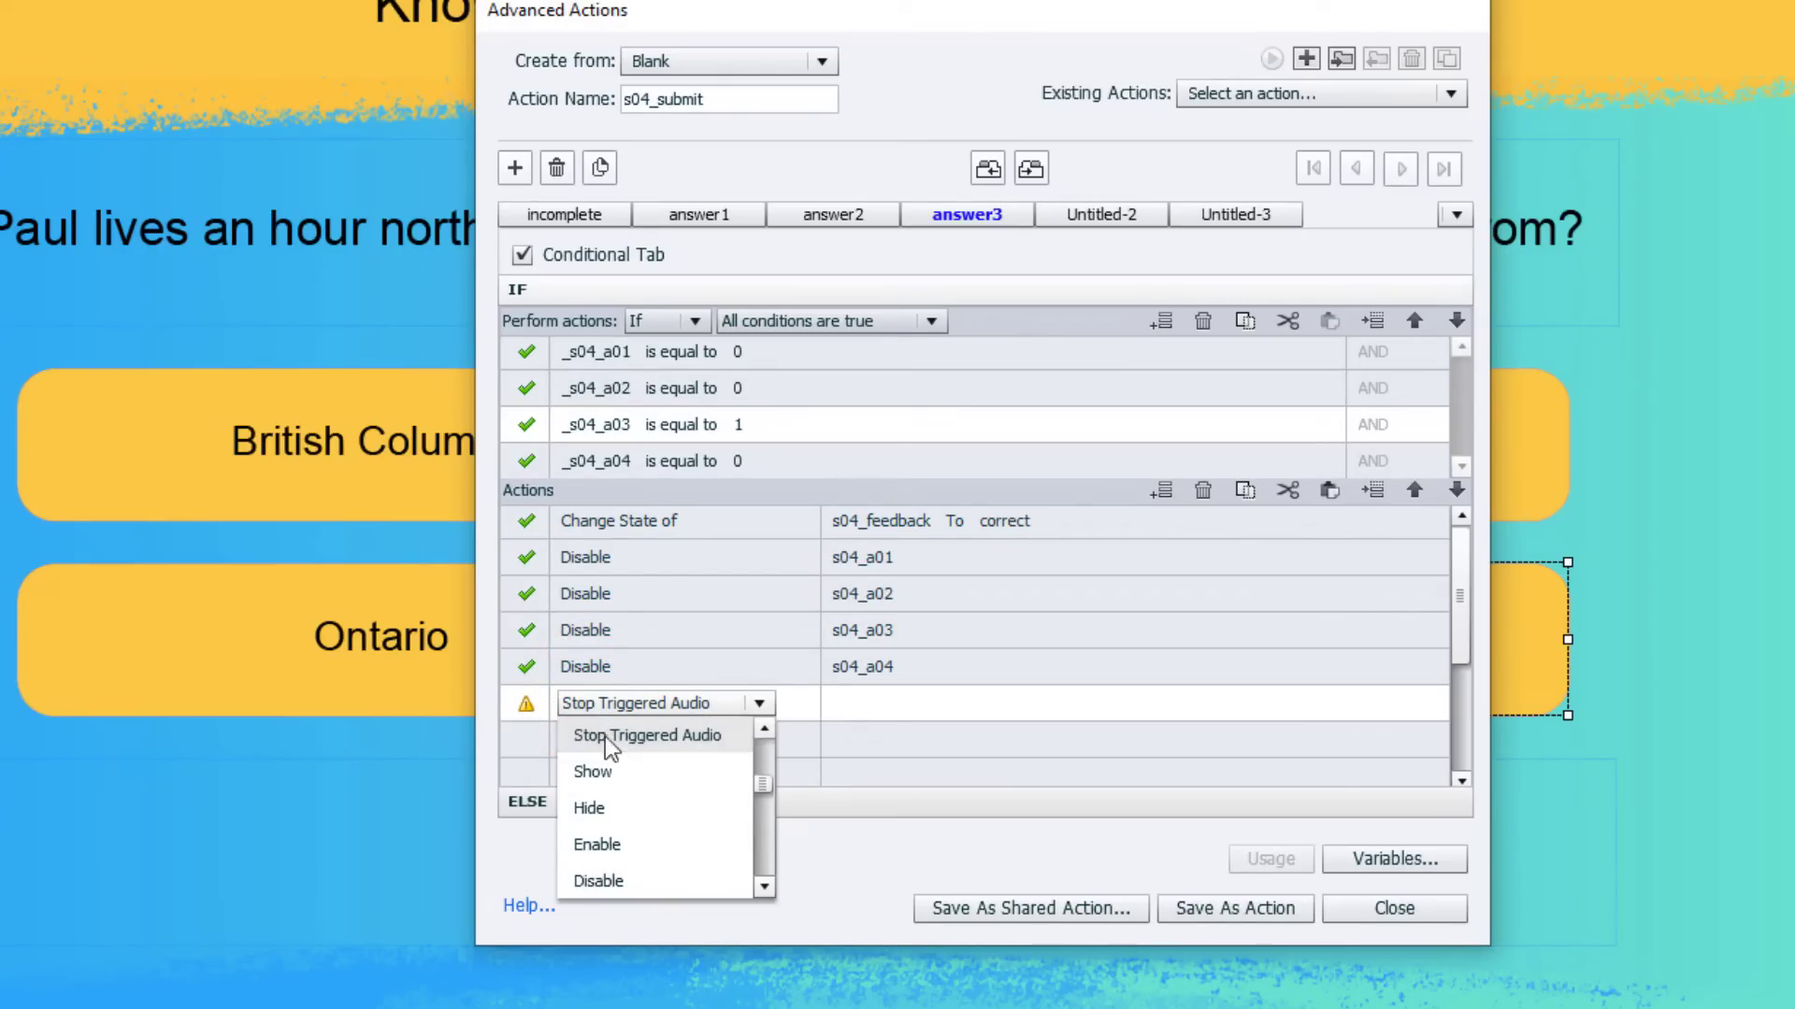
{"action": "left_click", "coordinate": [609, 772]}
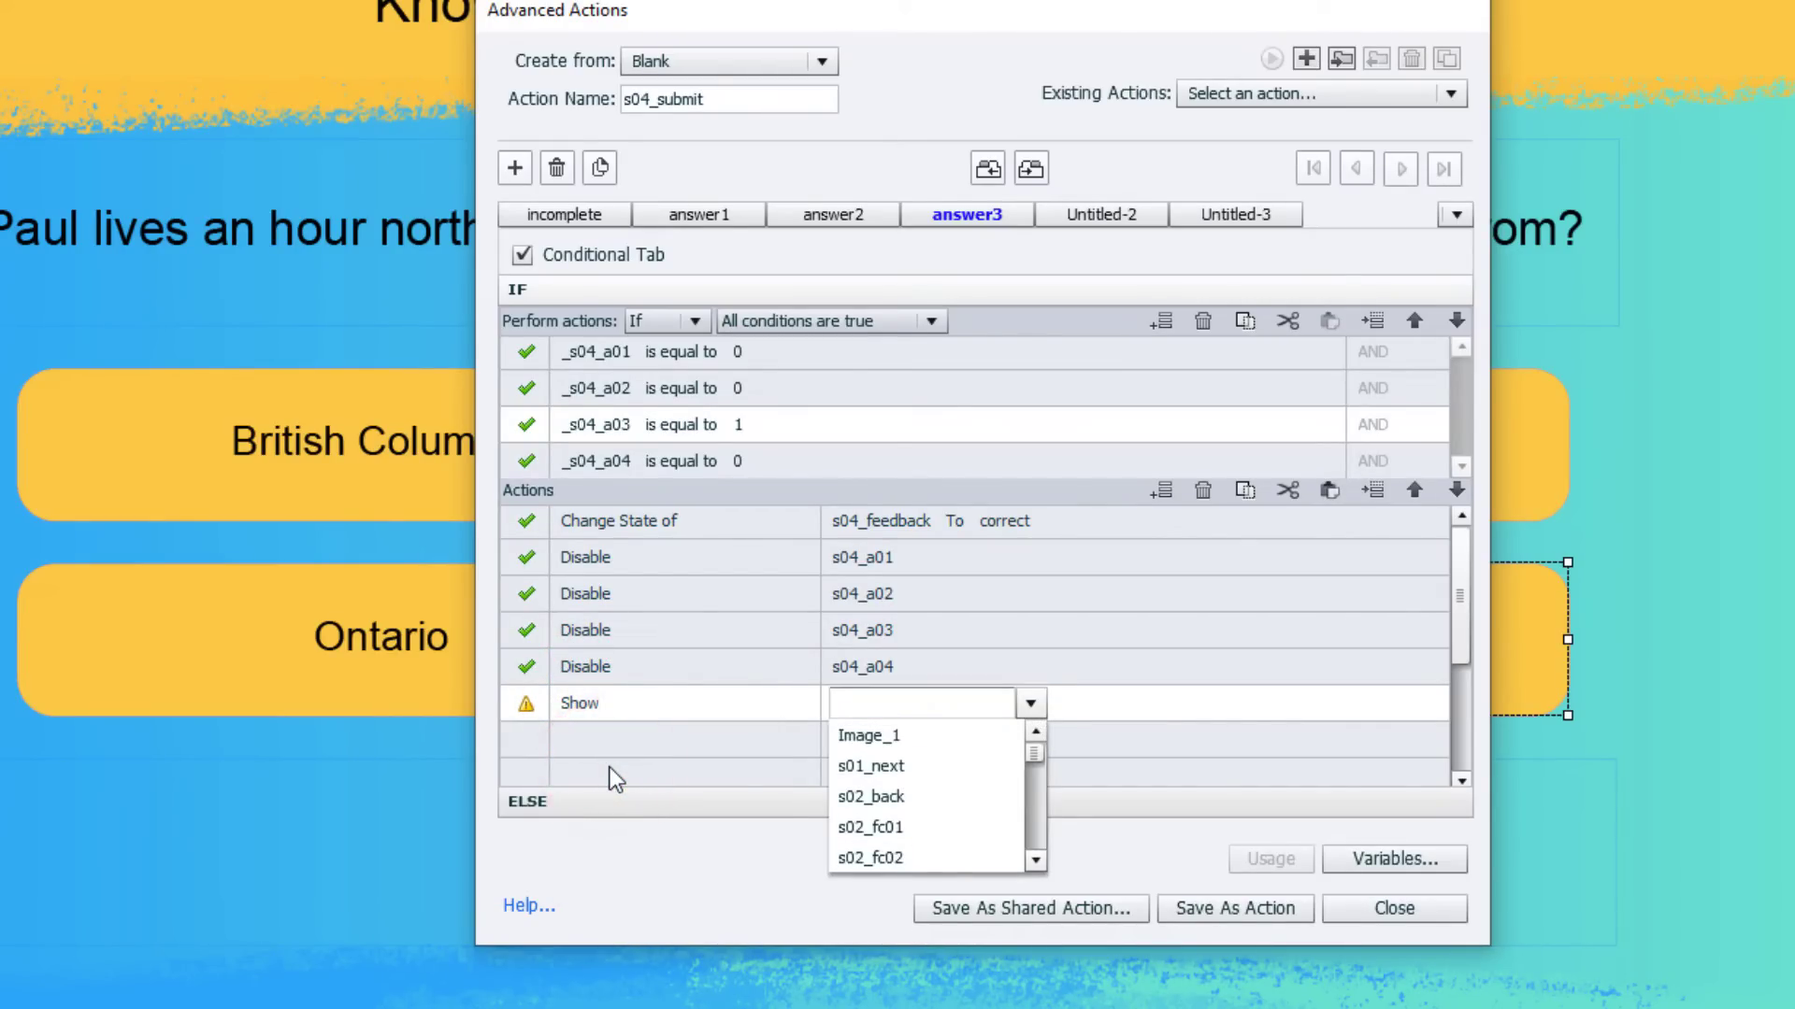
{"action": "type", "text": "s04"}
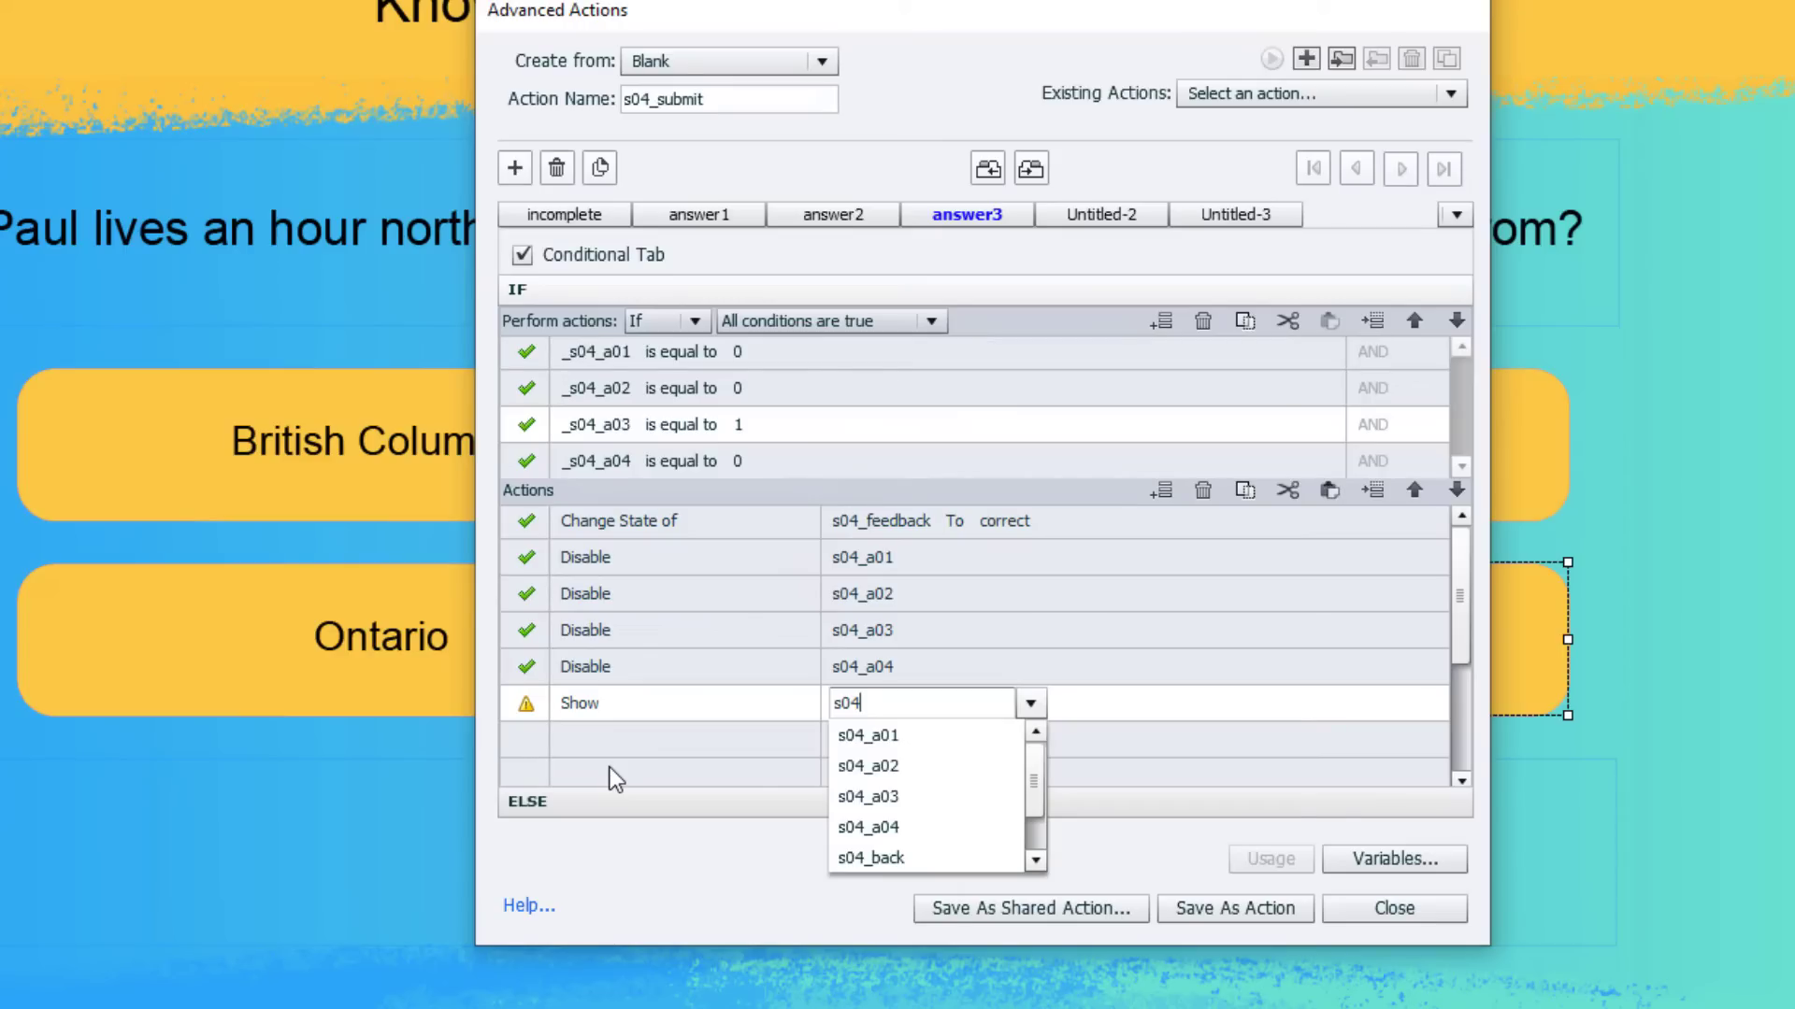
{"action": "key", "text": "Down"}
{"action": "key", "text": "Down"}
{"action": "key", "text": "Down"}
{"action": "key", "text": "Down"}
{"action": "key", "text": "Down"}
{"action": "key", "text": "Down"}
{"action": "key", "text": "Down"}
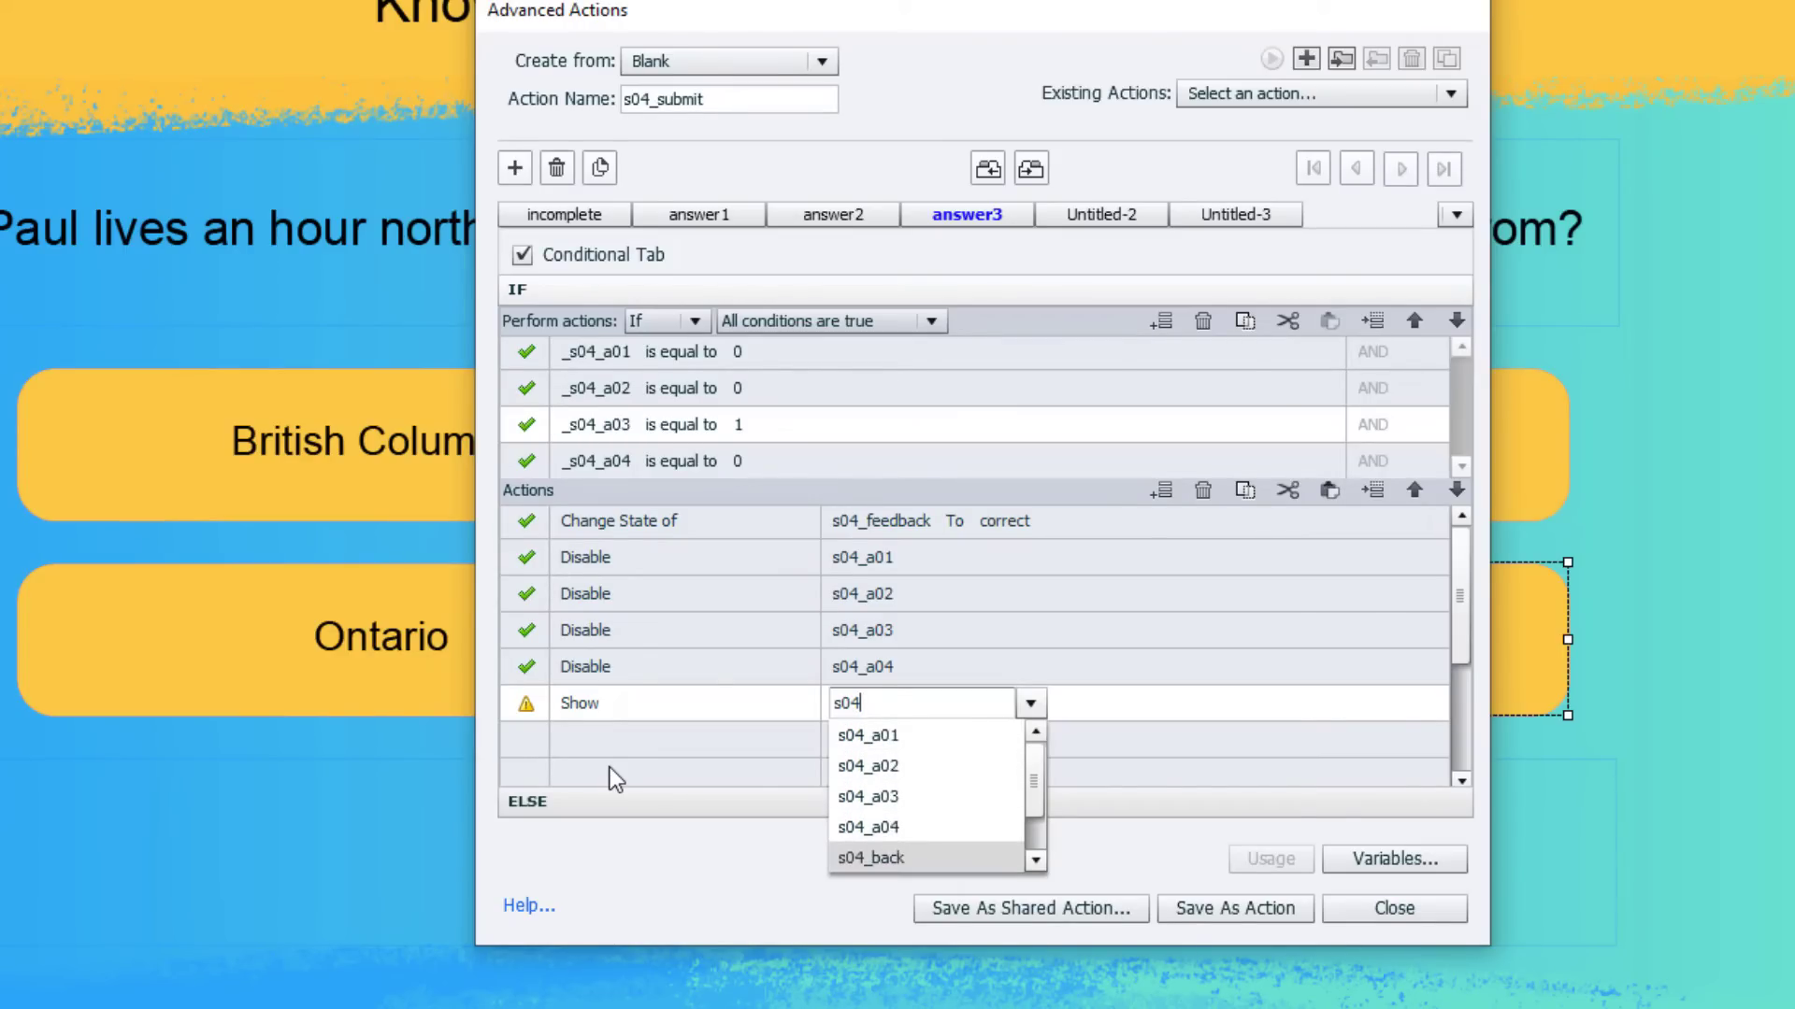
{"action": "key", "text": "Up"}
{"action": "key", "text": "Up"}
{"action": "key", "text": "Up"}
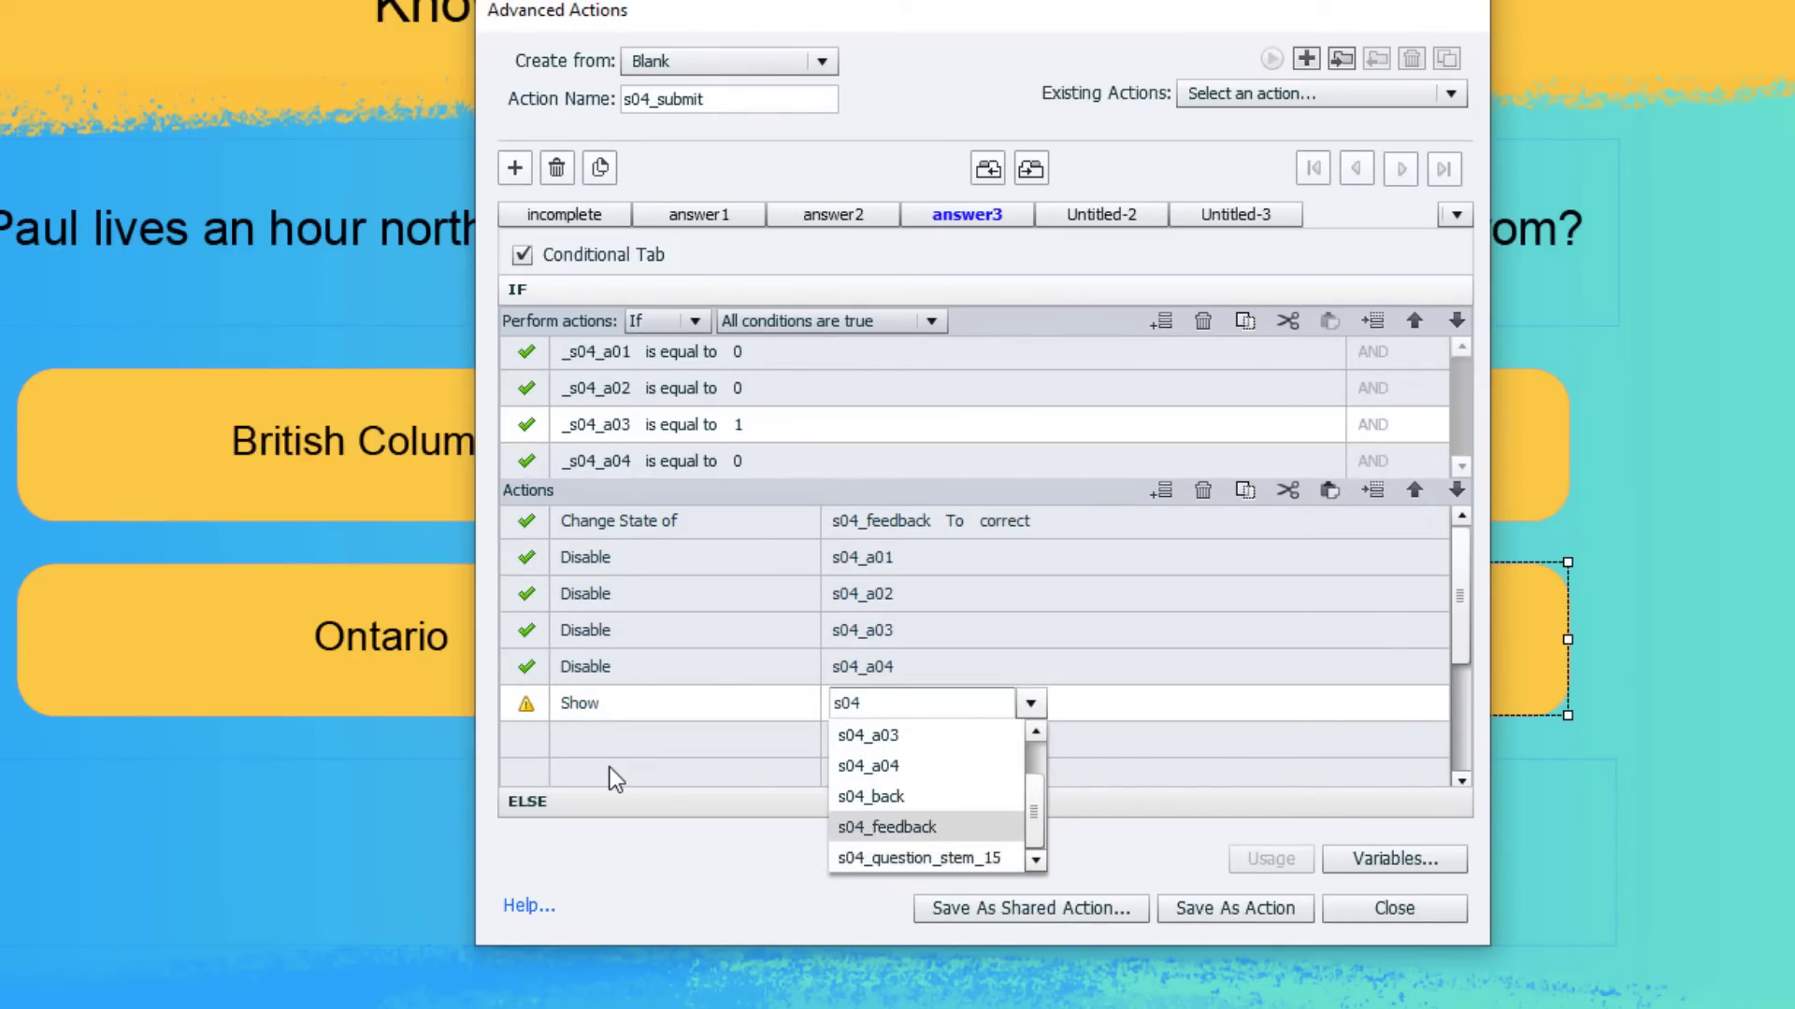
{"action": "key", "text": "BackSpace"}
{"action": "key", "text": "BackSpace"}
{"action": "type", "text": "4"}
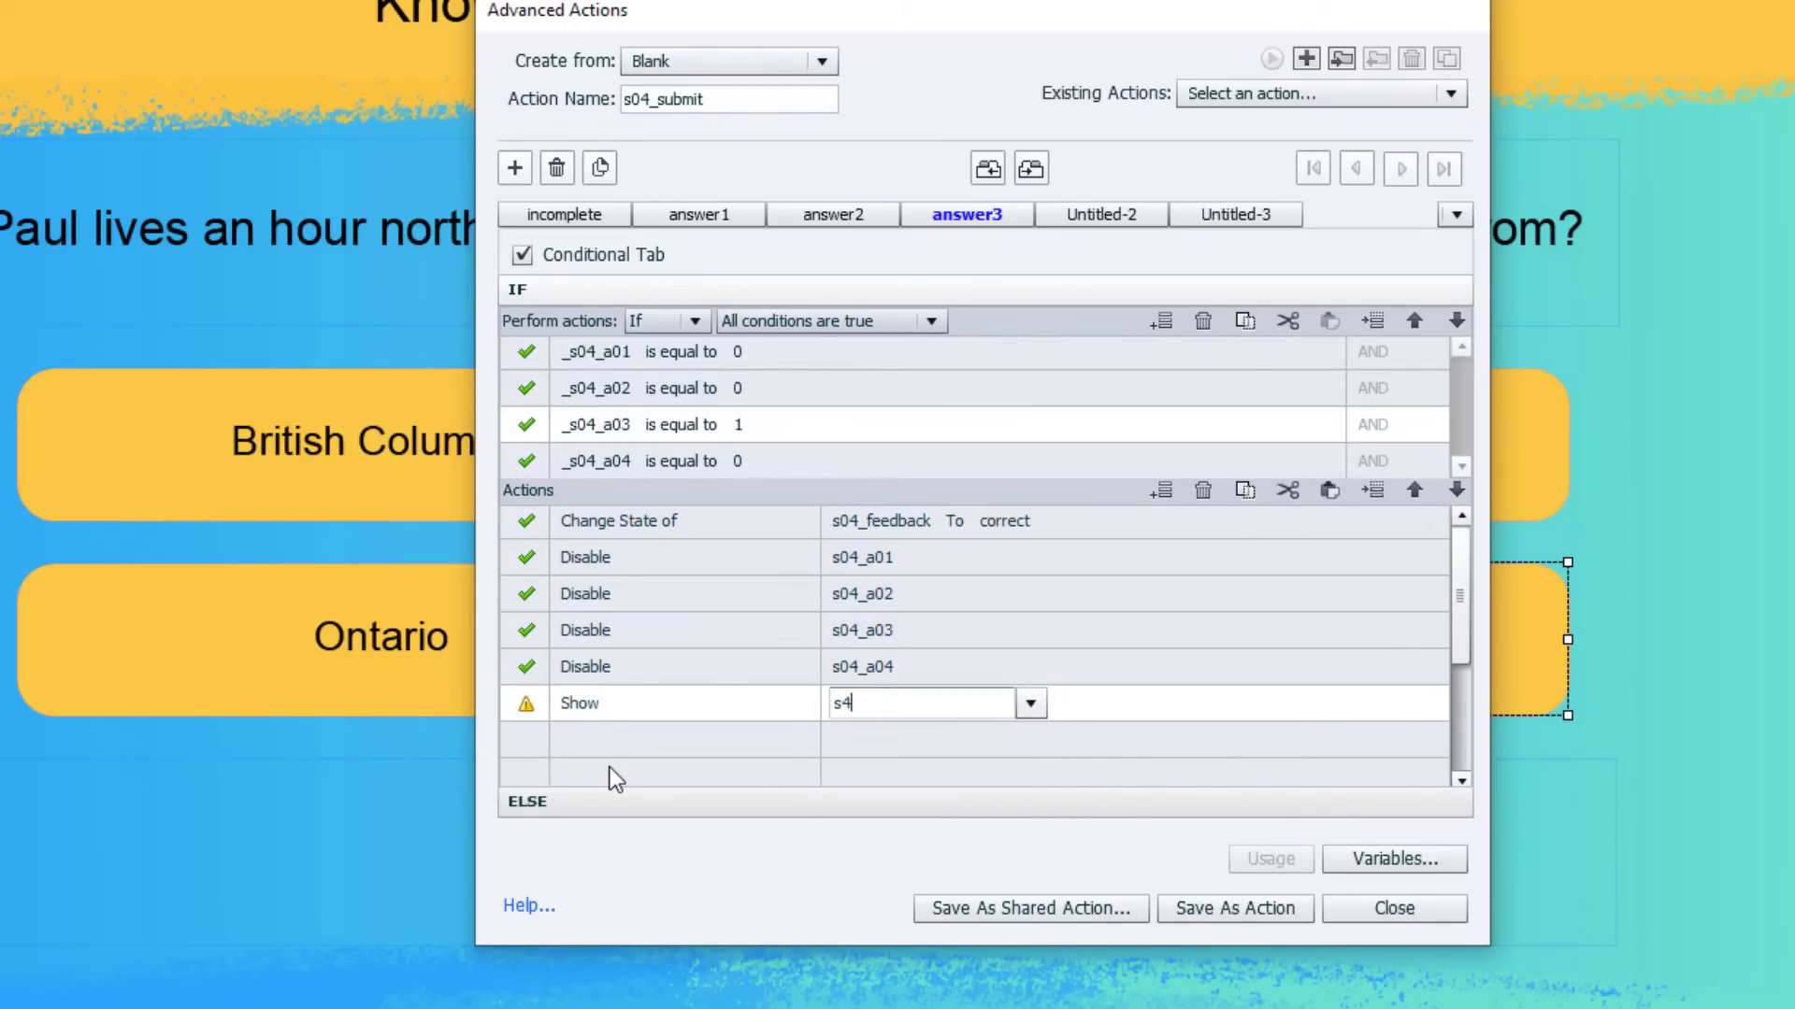
{"action": "key", "text": "Return"}
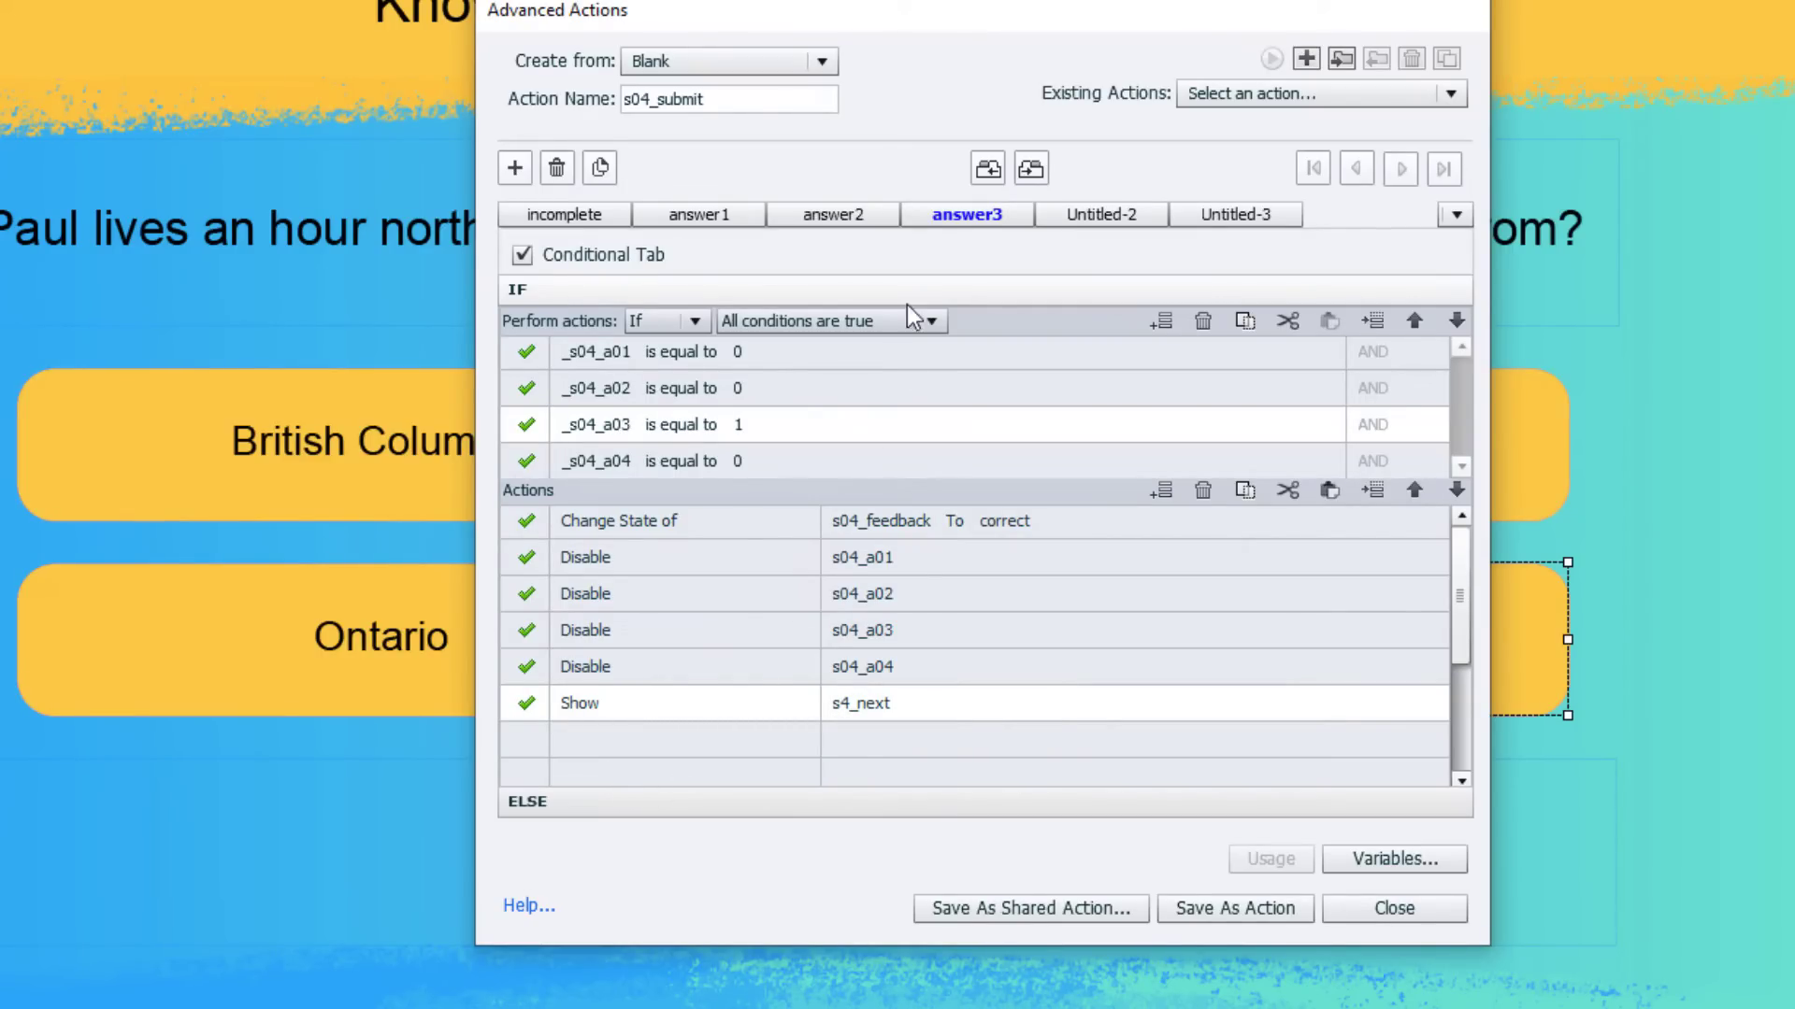
Duplicate the answer2 tab as answer4 and place the copy after answer3.
{"action": "left_click", "coordinate": [823, 218]}
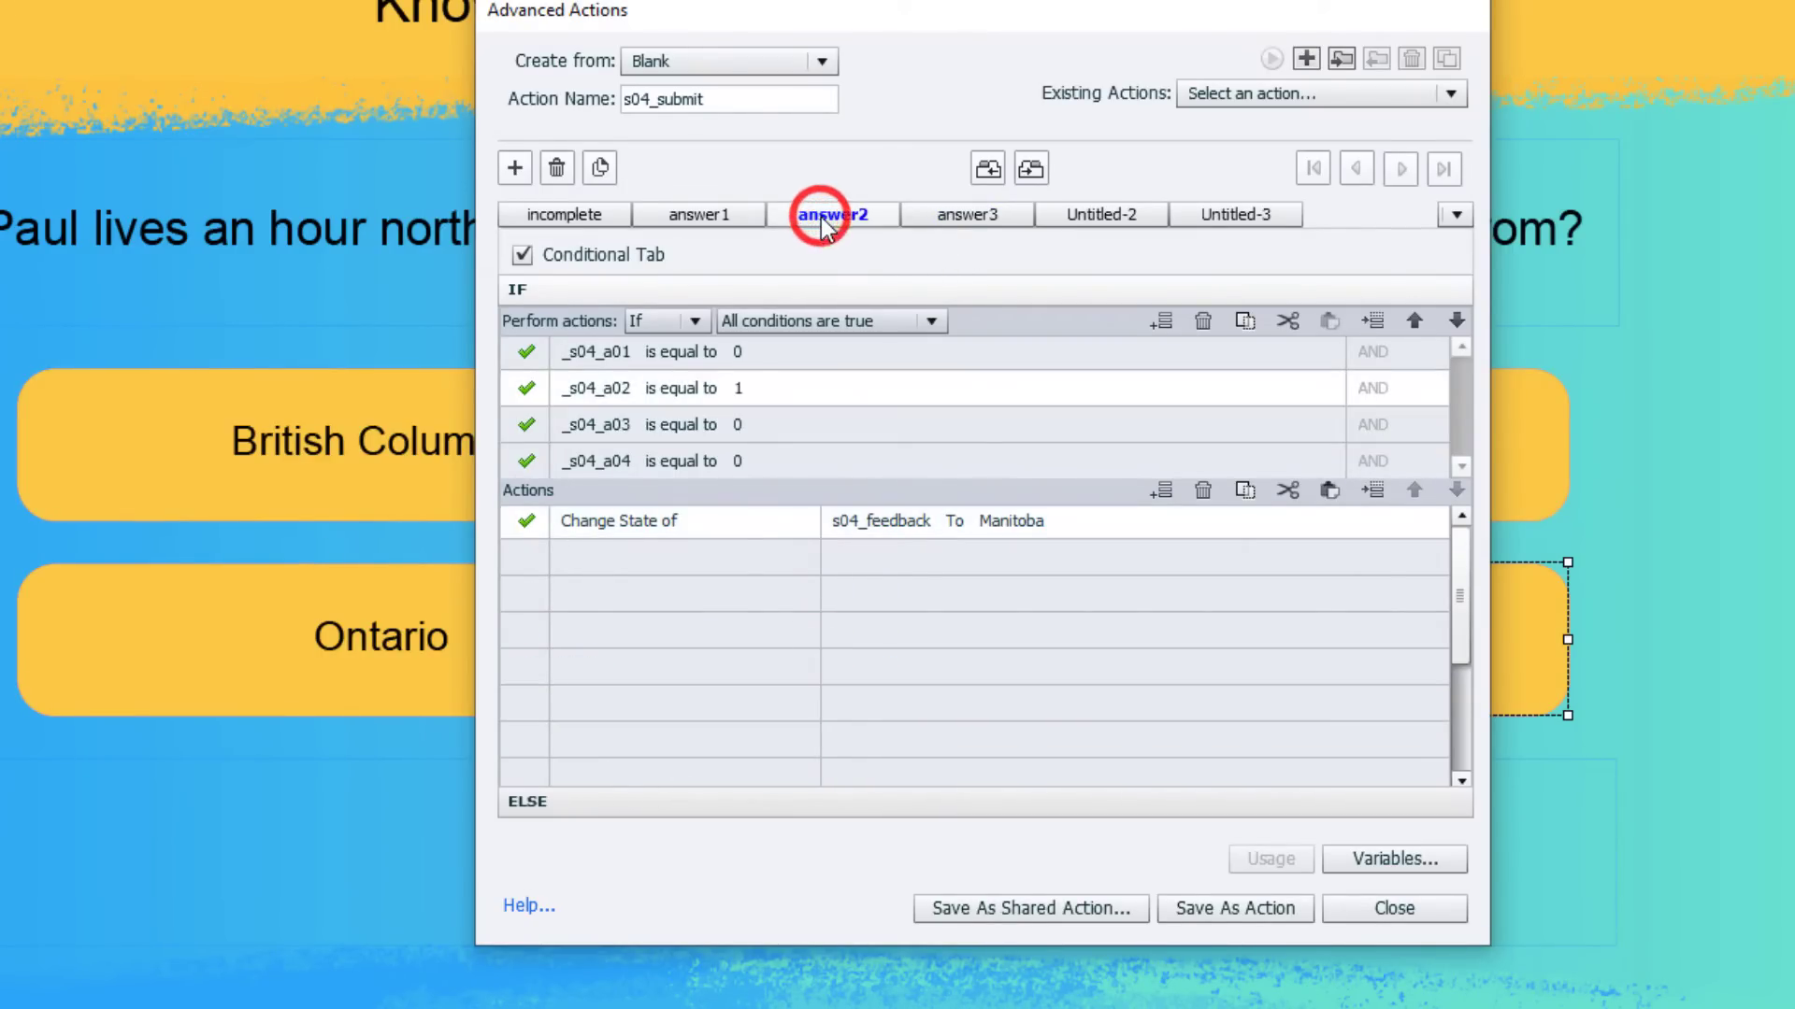
{"action": "left_click", "coordinate": [600, 170]}
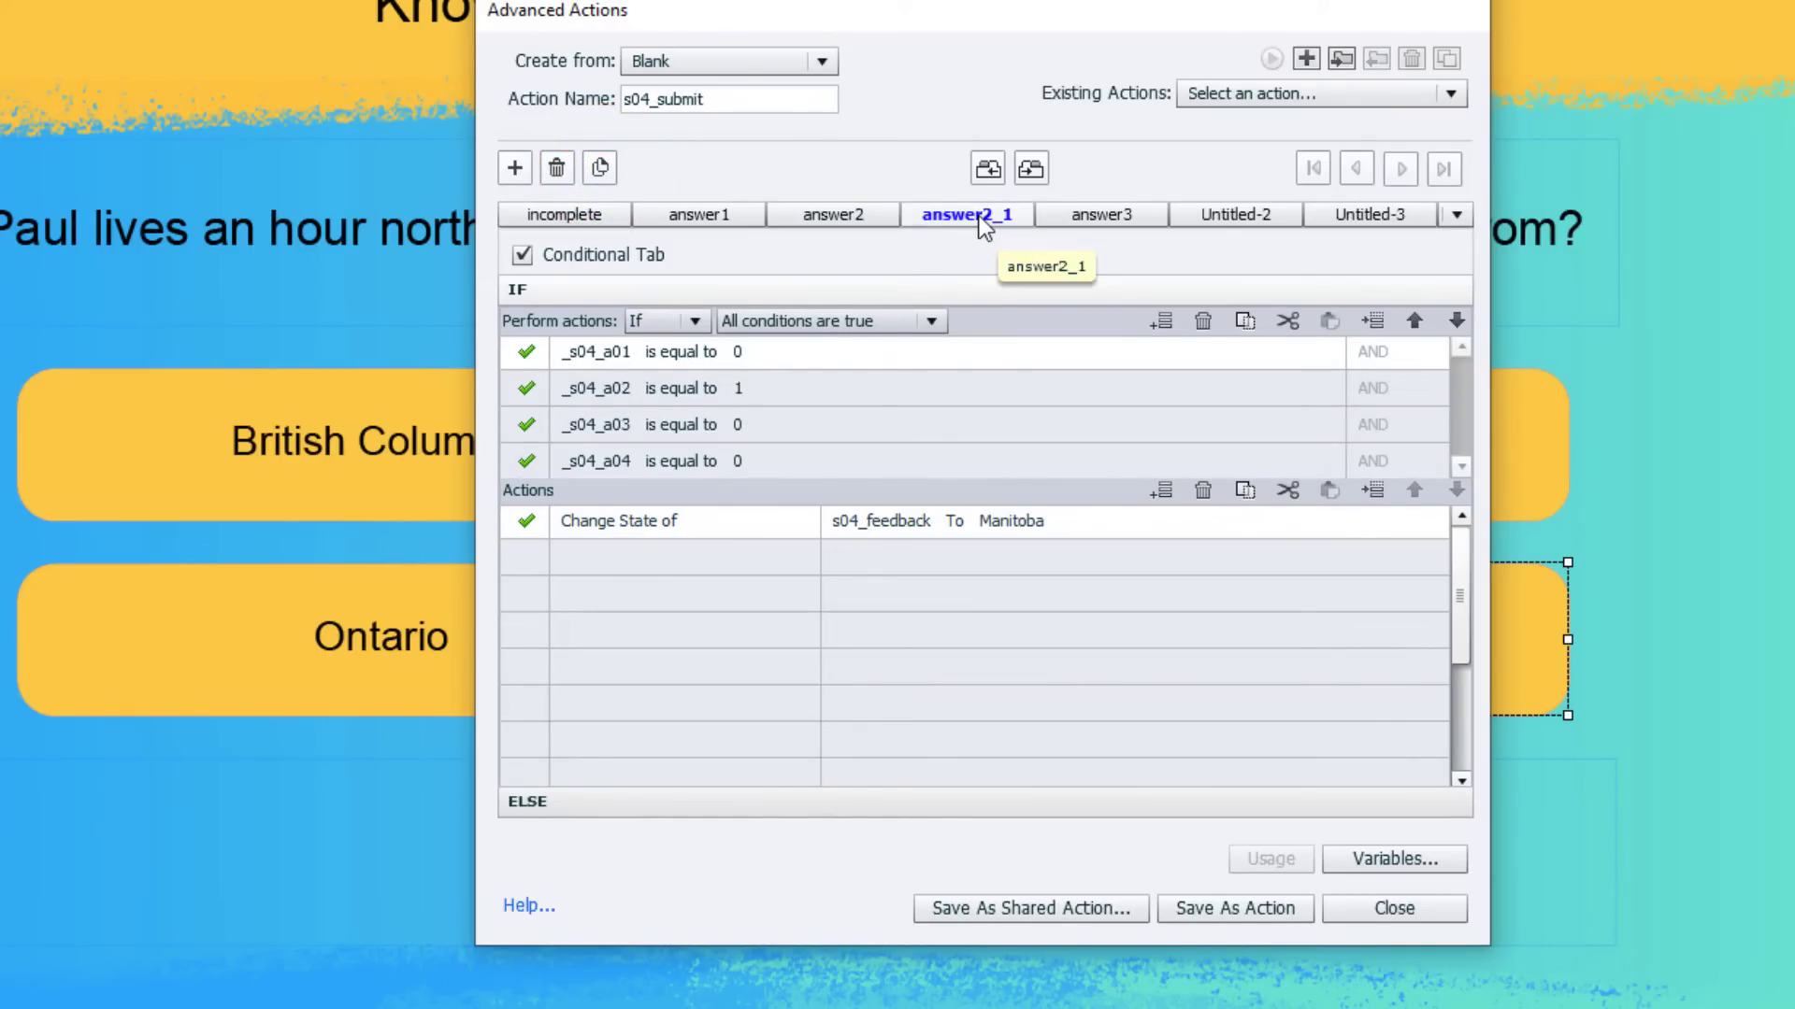
{"action": "left_click", "coordinate": [1032, 170]}
{"action": "double_click", "coordinate": [1130, 215]}
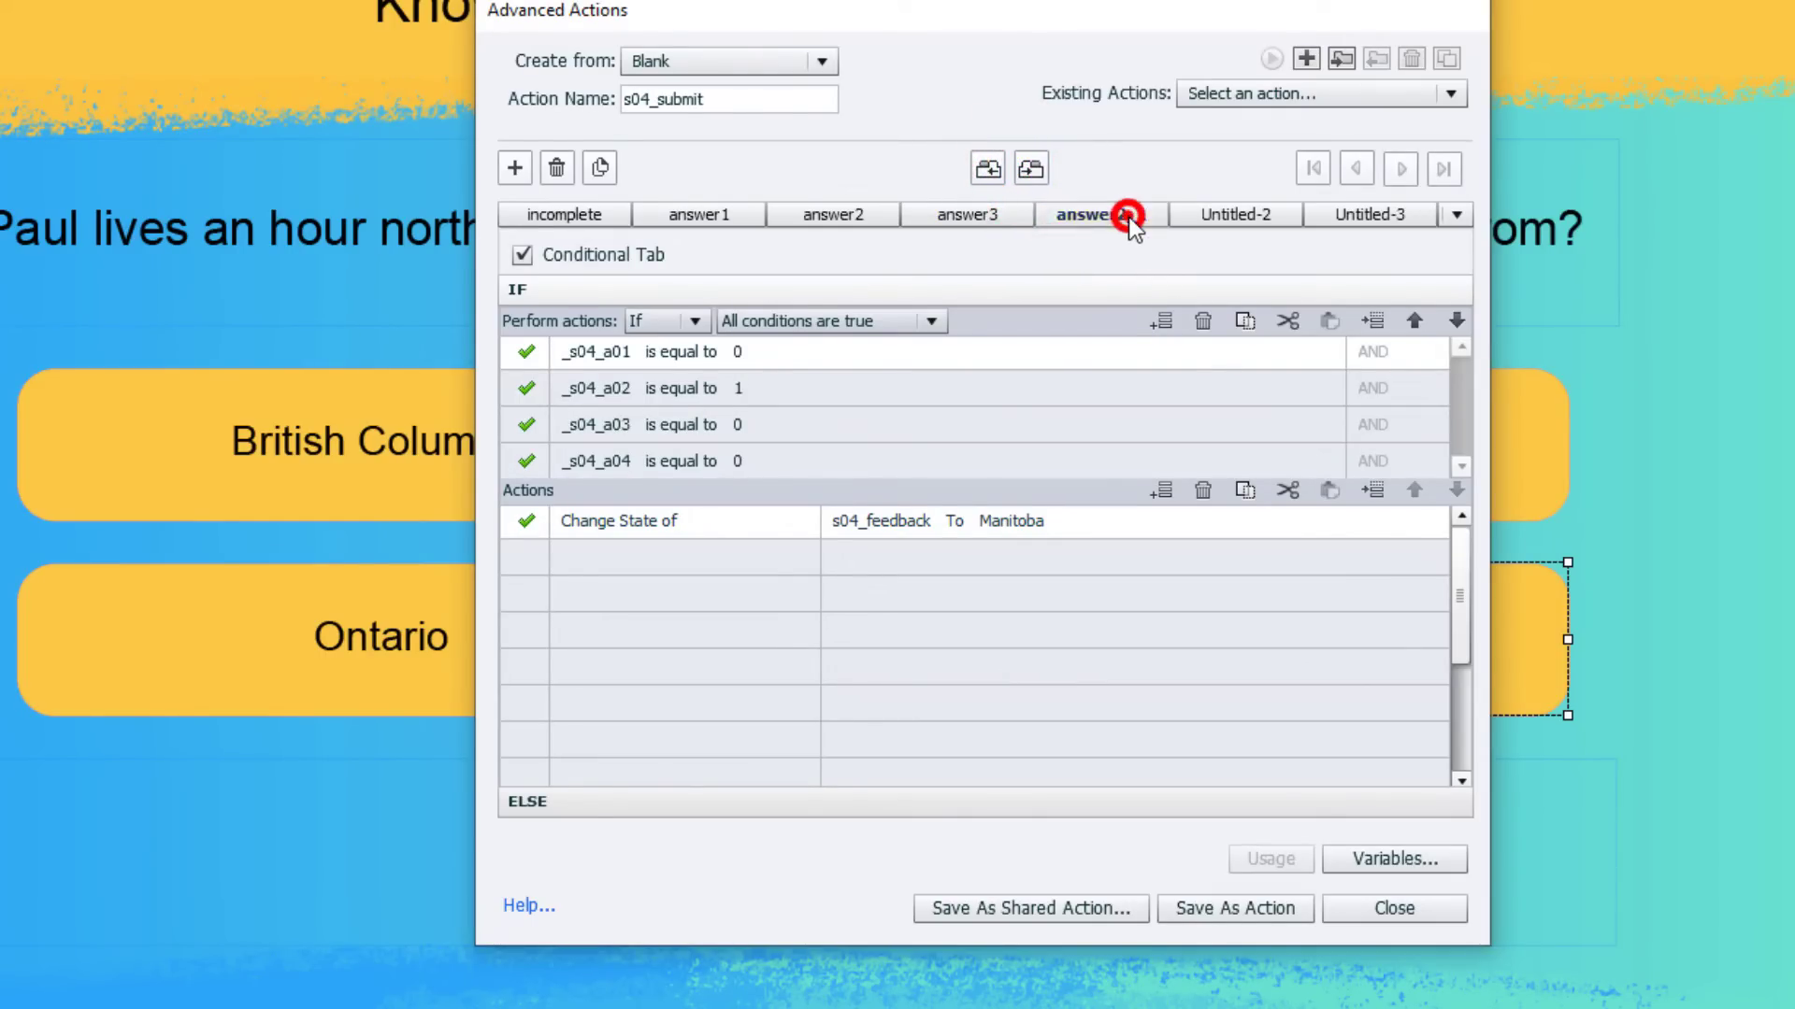
{"action": "key", "text": "BackSpace"}
{"action": "key", "text": "BackSpace"}
{"action": "key", "text": "BackSpace"}
{"action": "type", "text": "4"}
On the answer4 tab, set the _s04_a02 condition to literal 0 and the _s04_a04 condition to literal 1.
{"action": "left_click", "coordinate": [752, 387]}
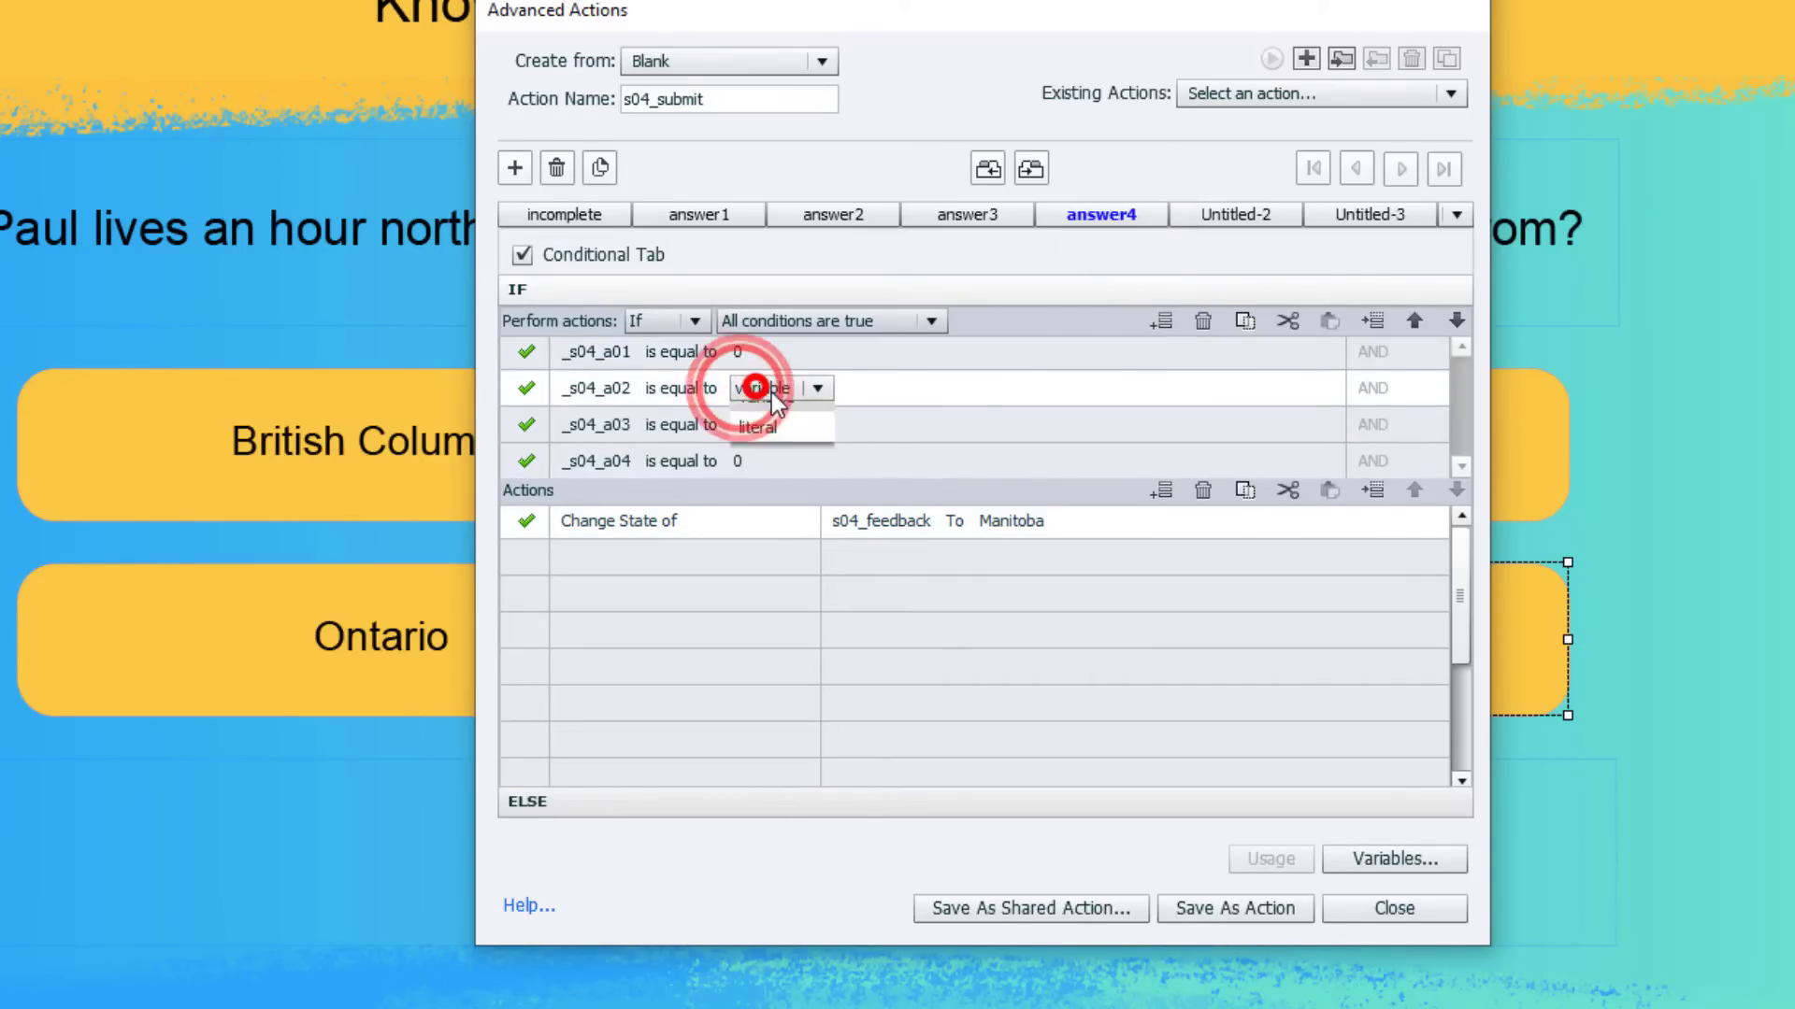
{"action": "left_click", "coordinate": [785, 439]}
{"action": "type", "text": "0"}
{"action": "key", "text": "Tab"}
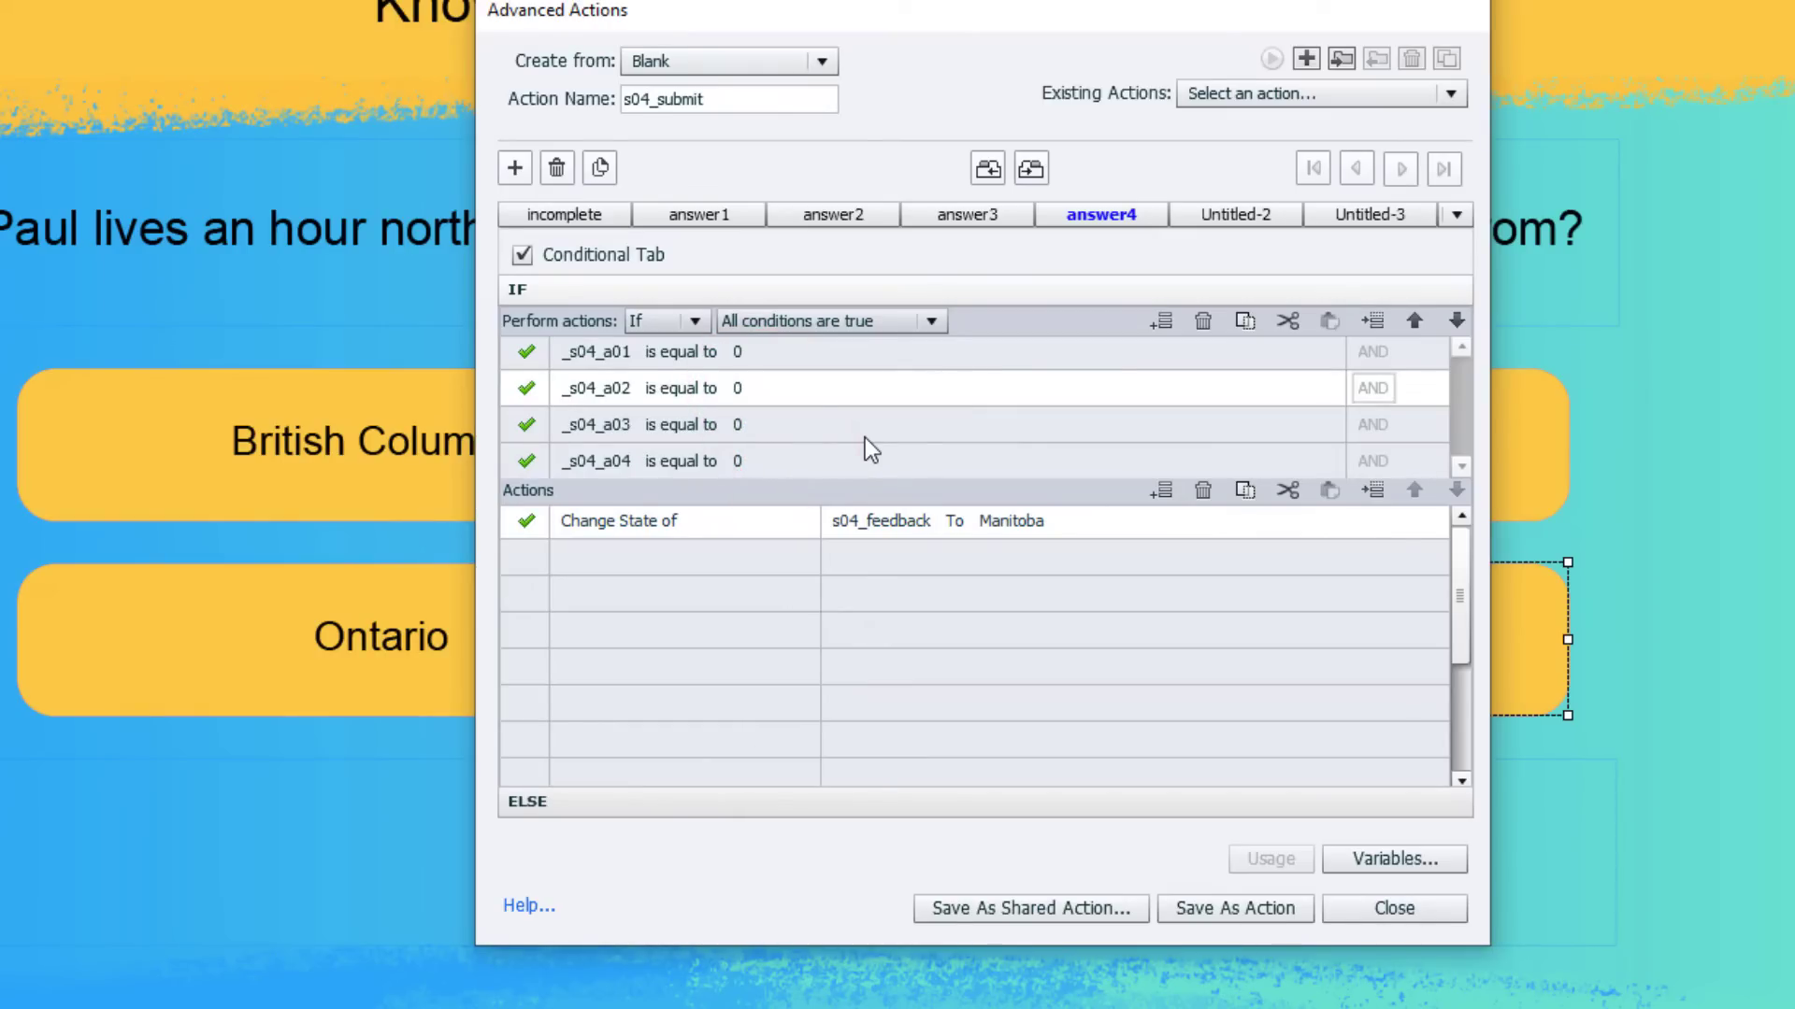
{"action": "left_click", "coordinate": [738, 461]}
{"action": "left_click", "coordinate": [749, 463]}
{"action": "left_click", "coordinate": [786, 512]}
{"action": "type", "text": "1"}
{"action": "key", "text": "Tab"}
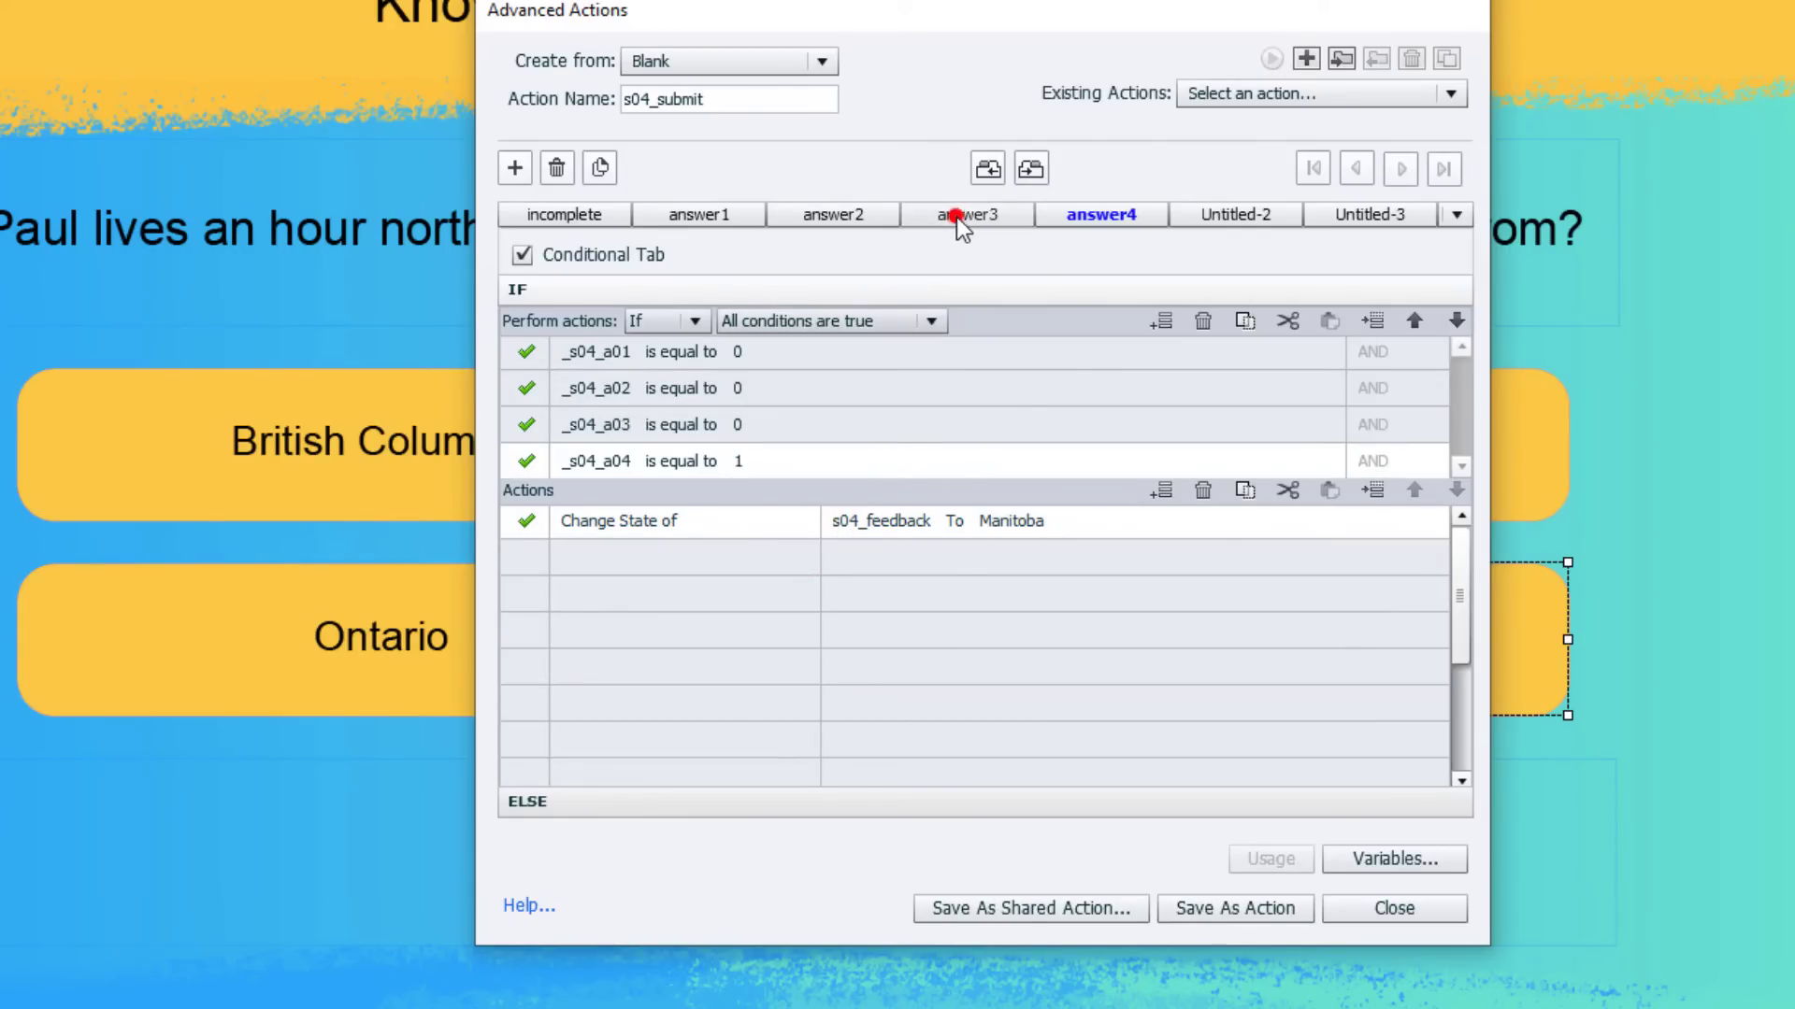
Set the answer4 action to change the state of s04_feedback to quebec, and save the s04_submit action.
{"action": "left_click", "coordinate": [956, 217]}
{"action": "left_click", "coordinate": [840, 217]}
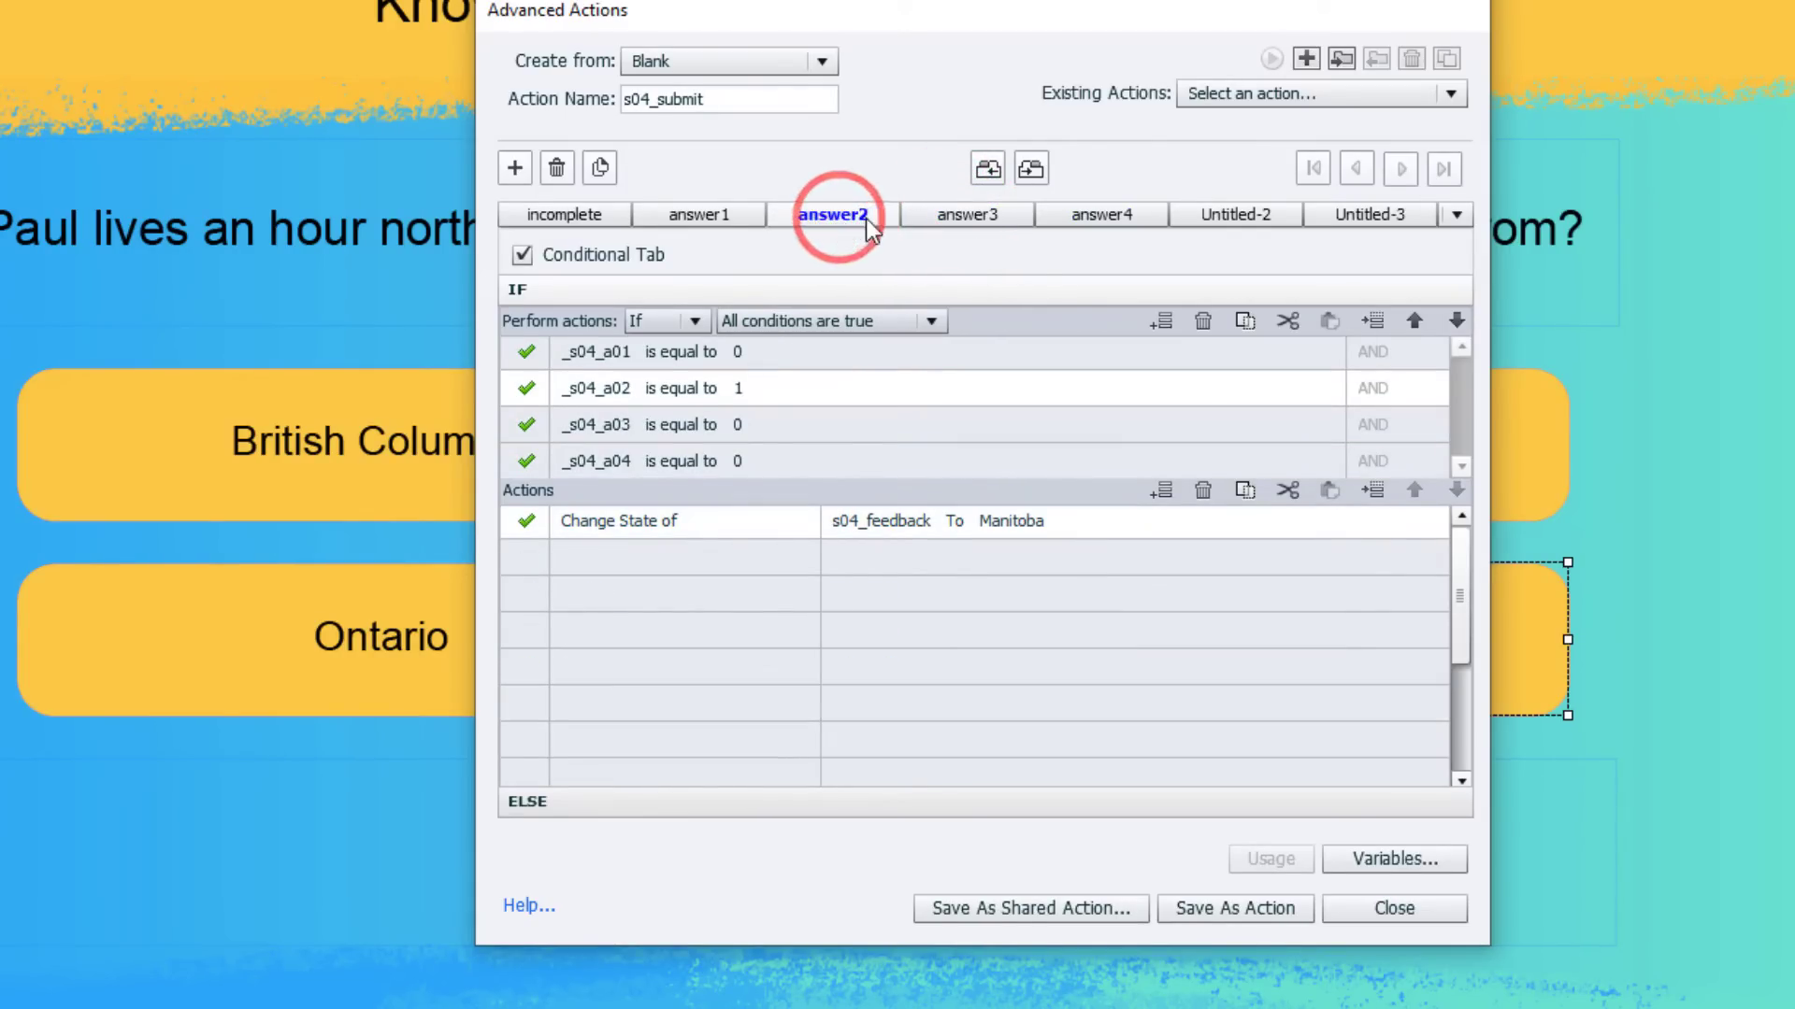
{"action": "left_click", "coordinate": [1108, 215]}
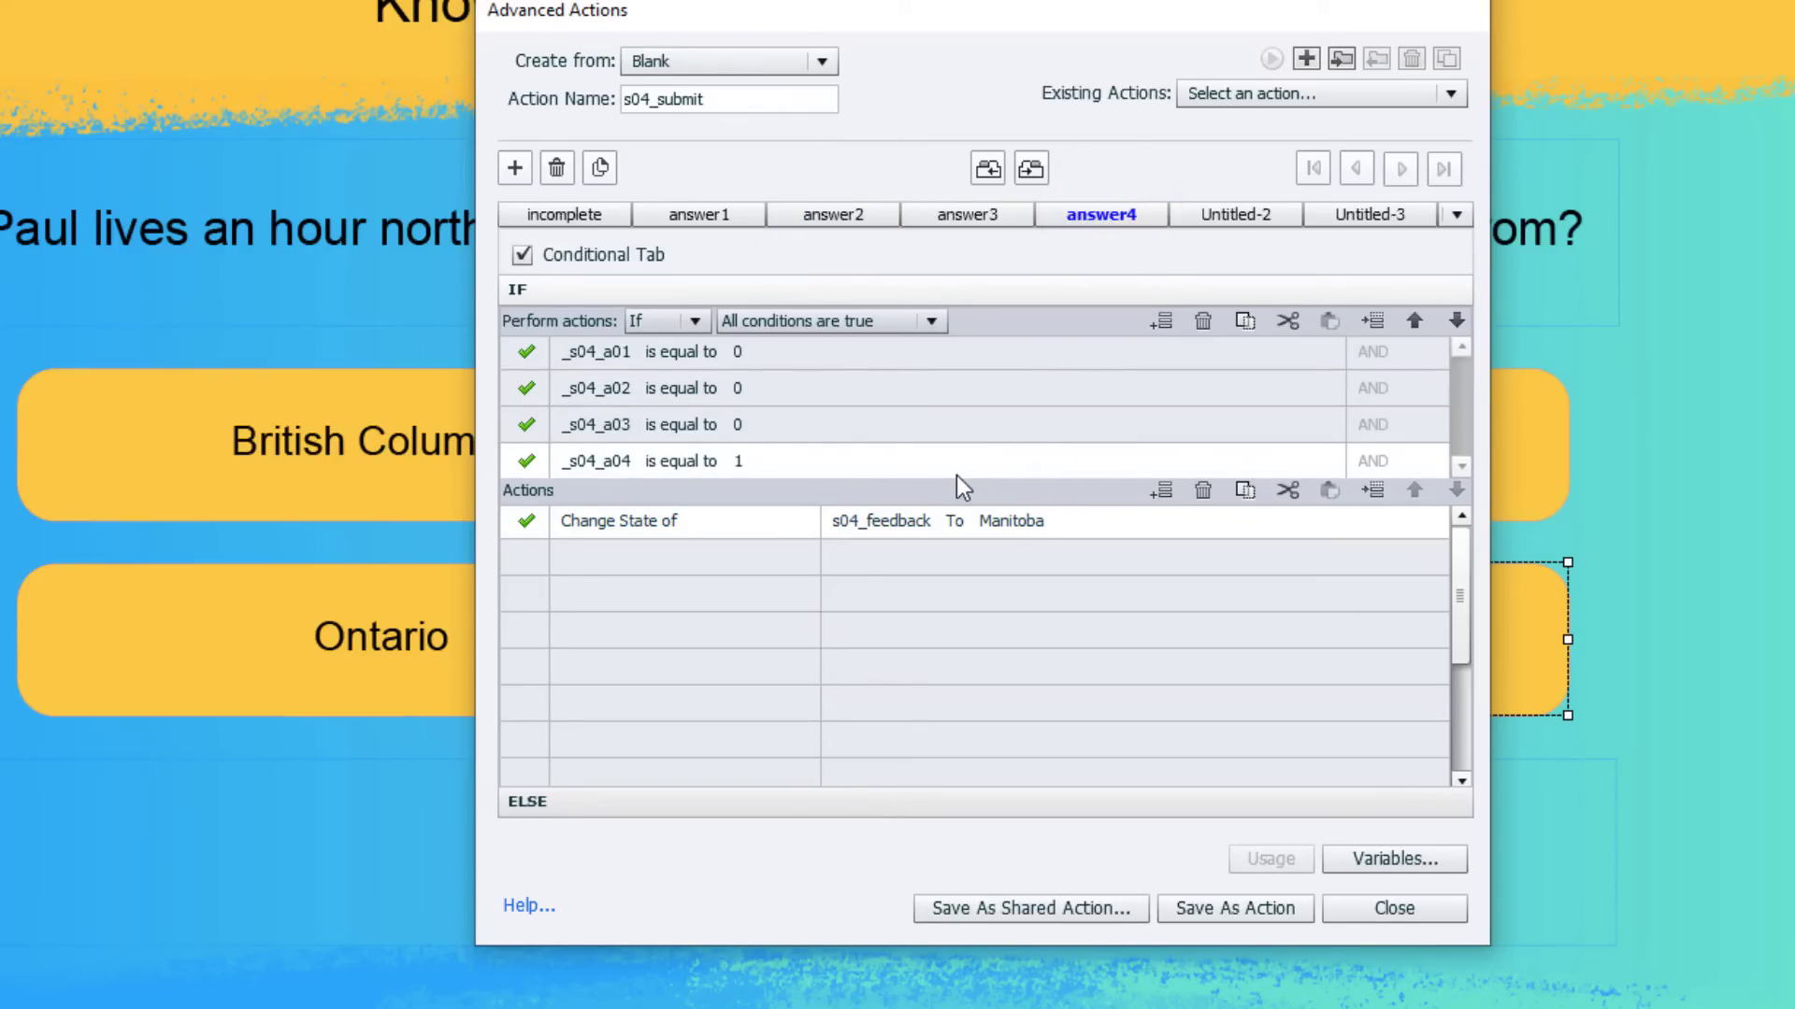
{"action": "left_click_drag", "start_coordinate": [953, 24], "coordinate": [536, 26]}
{"action": "left_click", "coordinate": [593, 526]}
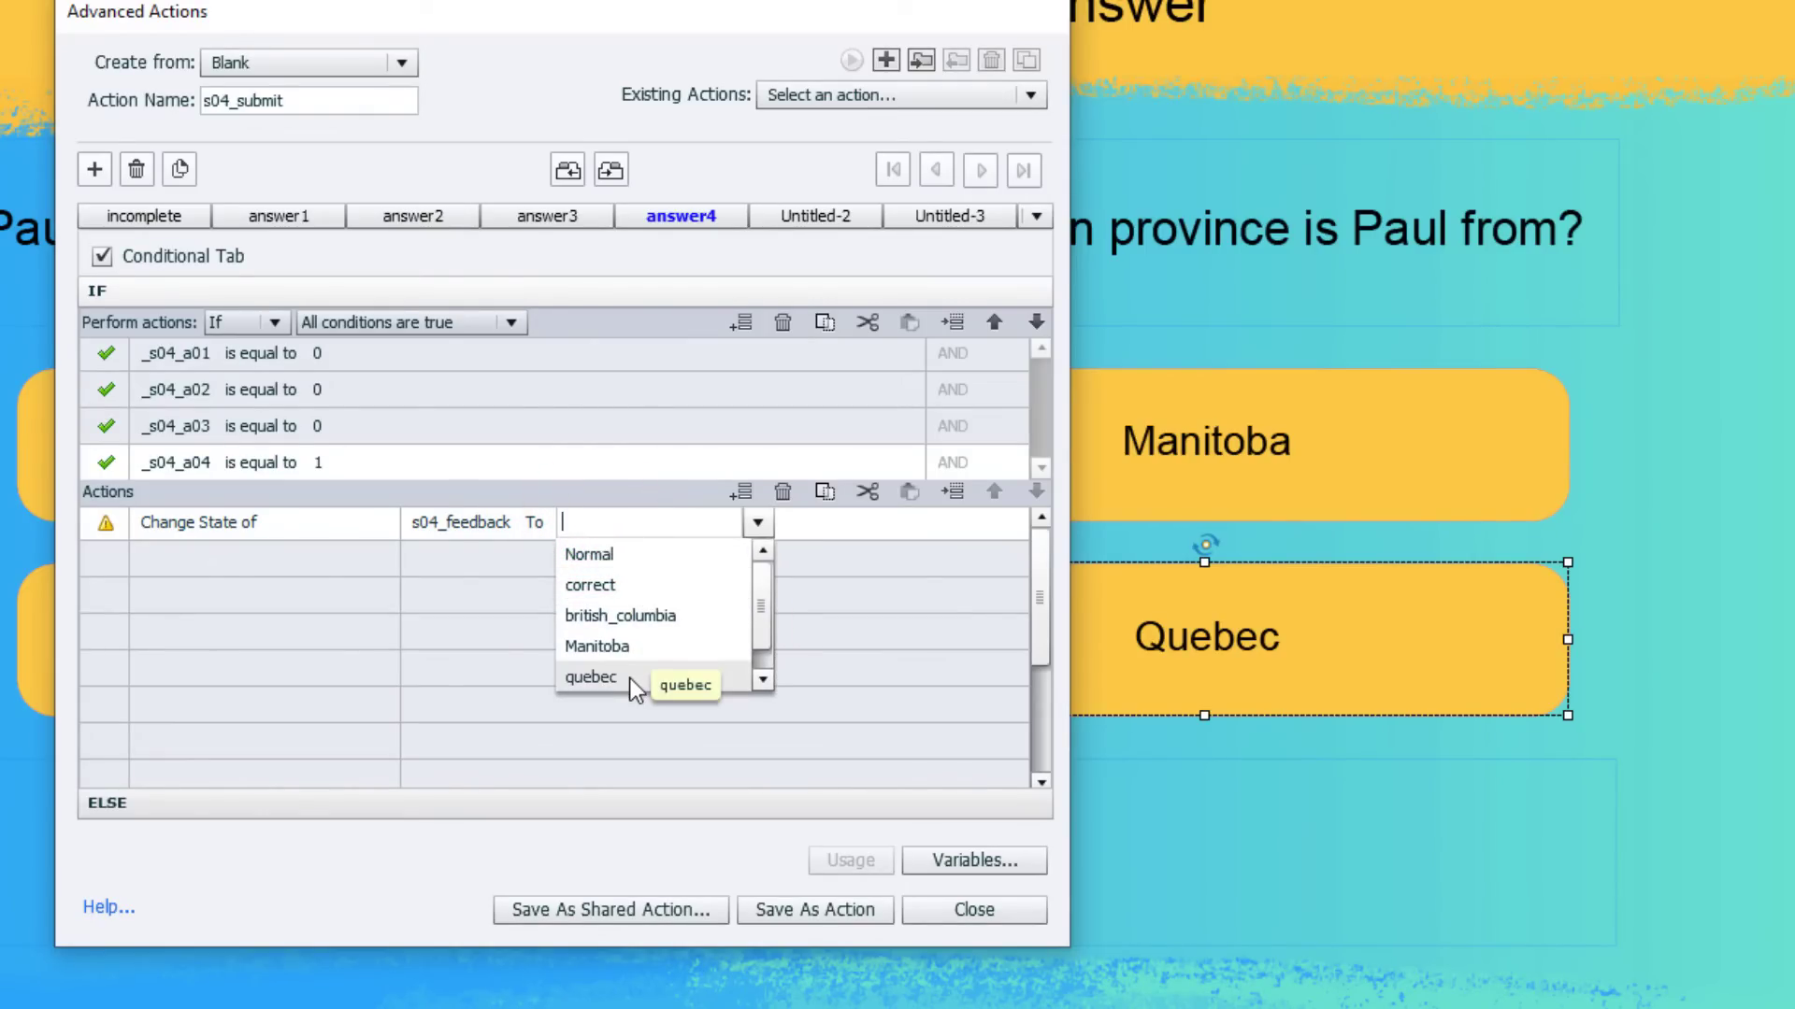
{"action": "left_click", "coordinate": [613, 669]}
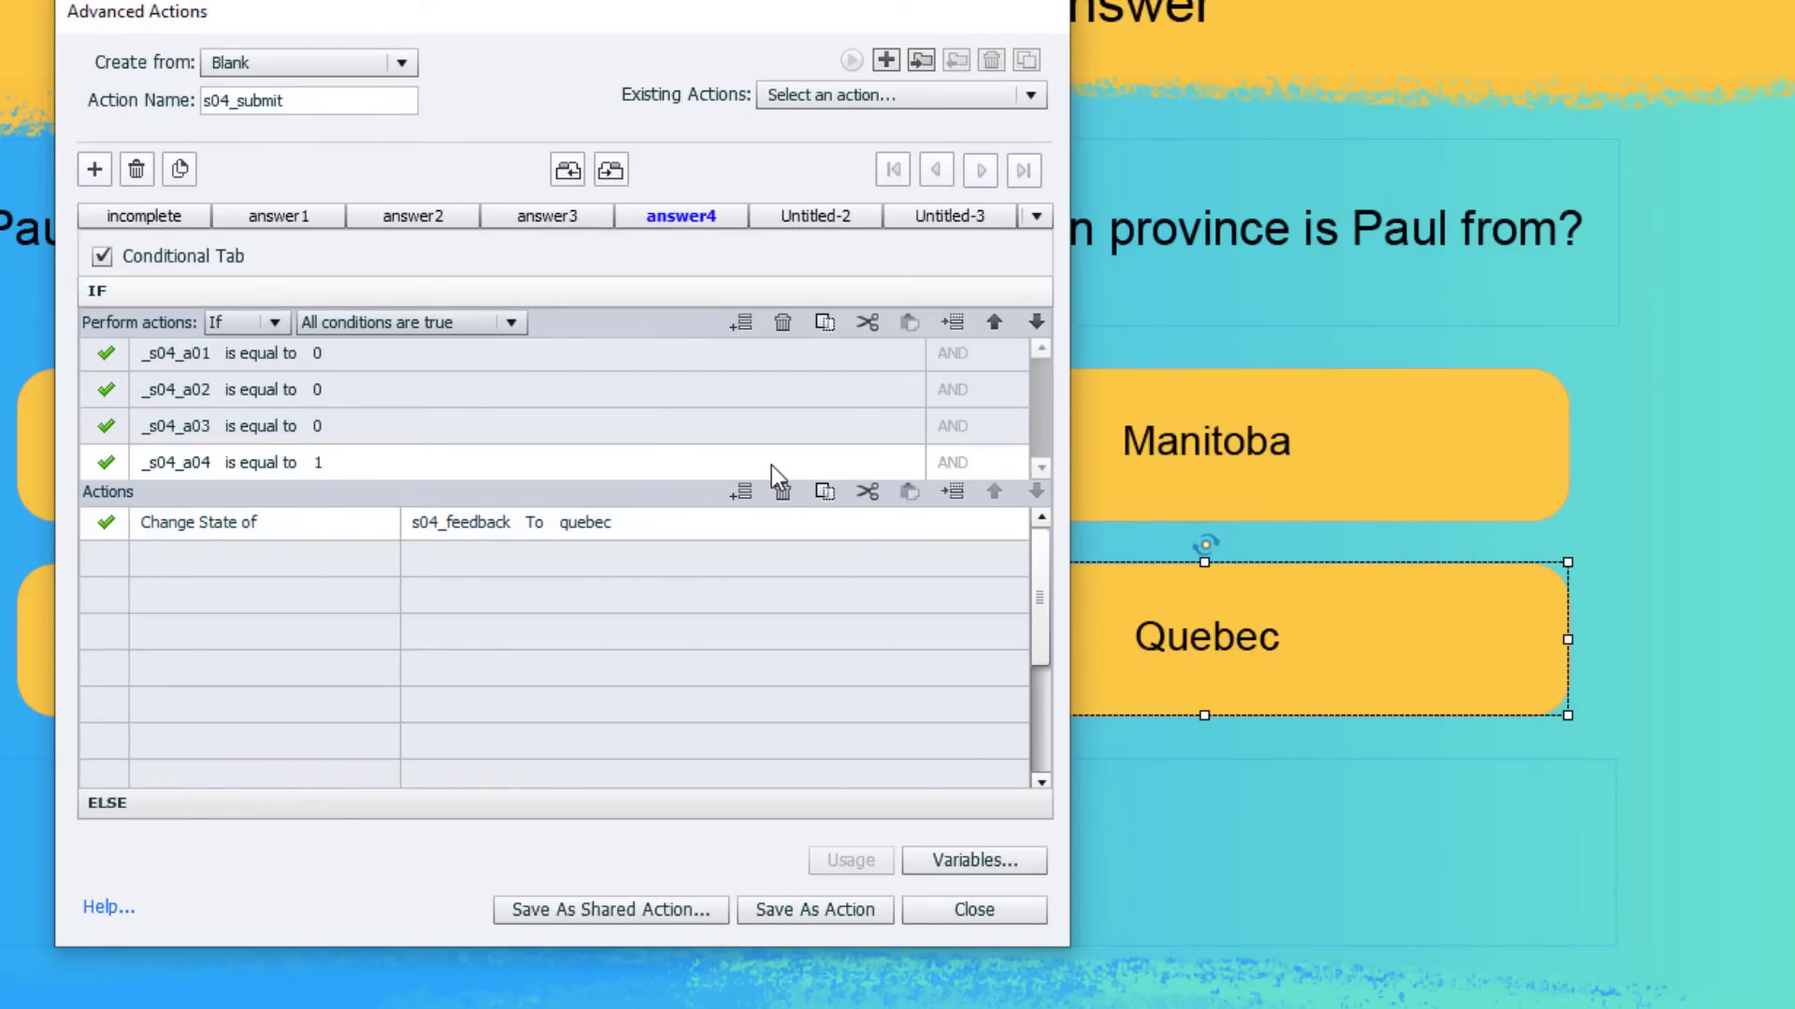
{"action": "left_click", "coordinate": [821, 911]}
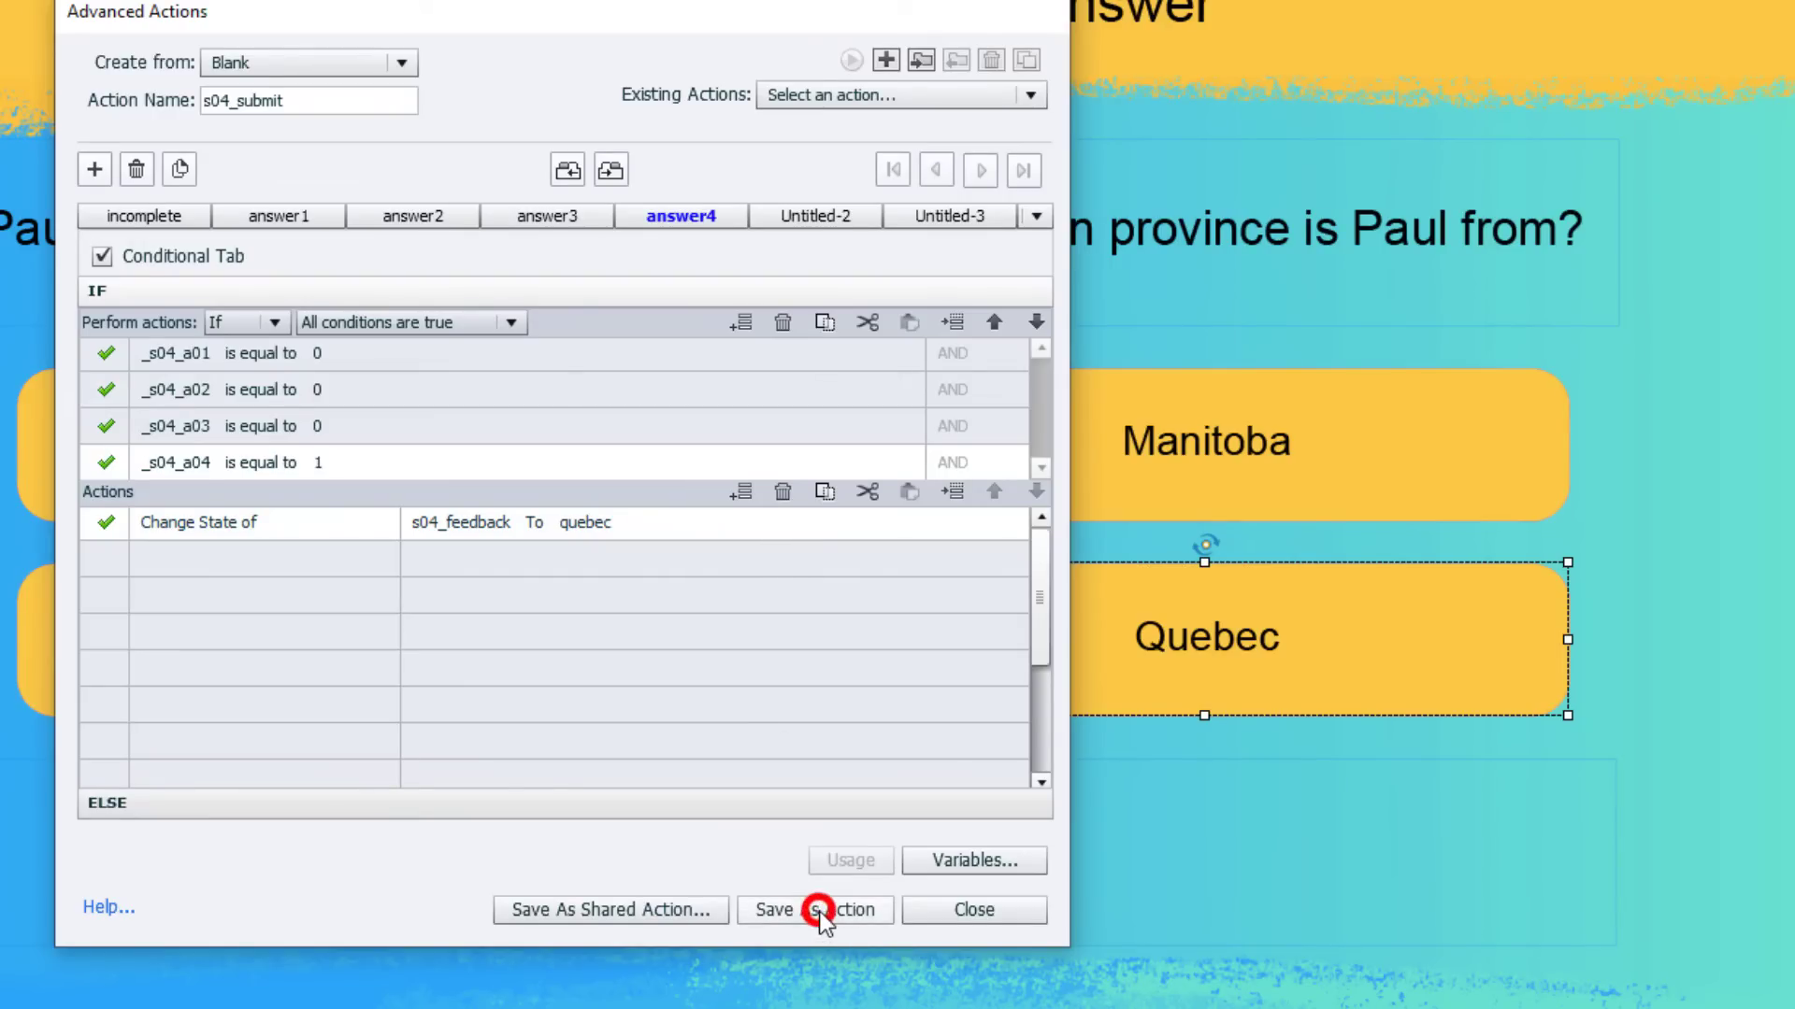
{"action": "left_click", "coordinate": [645, 525]}
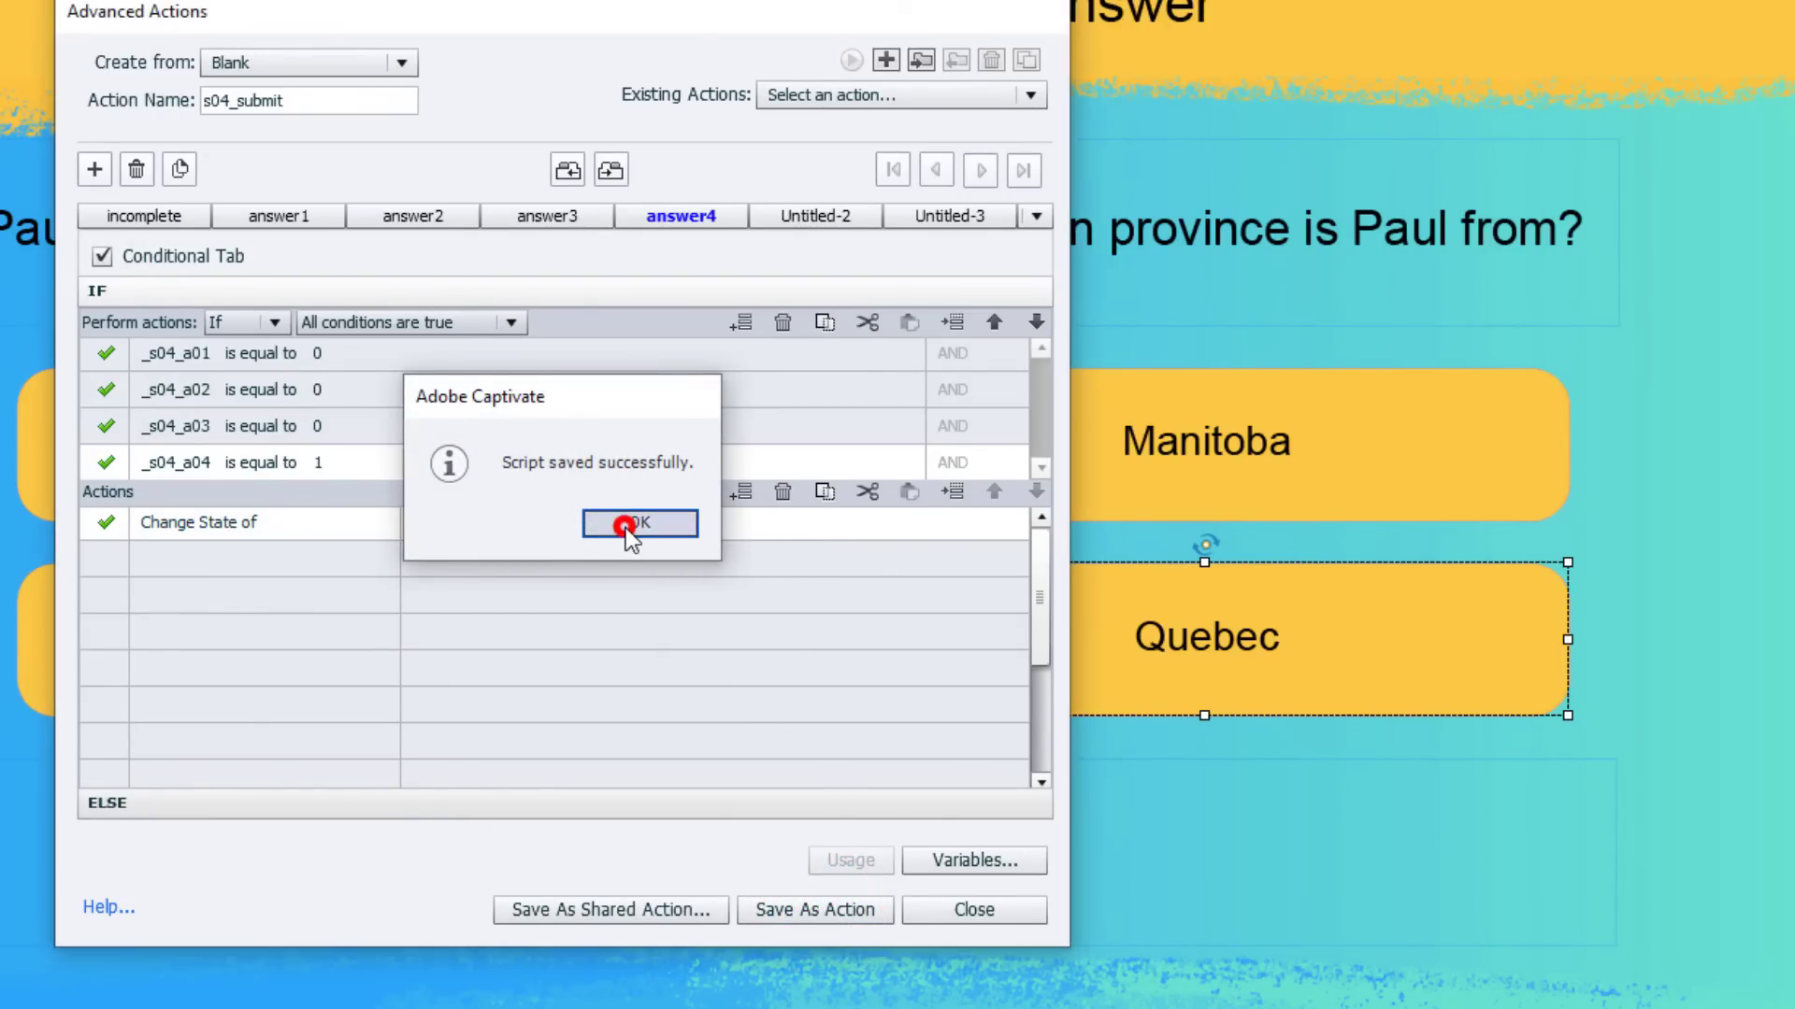
Close the Advanced Actions dialog and set the slide 4 Submit button to execute the s04_submit advanced action on success.
{"action": "left_click", "coordinate": [983, 914]}
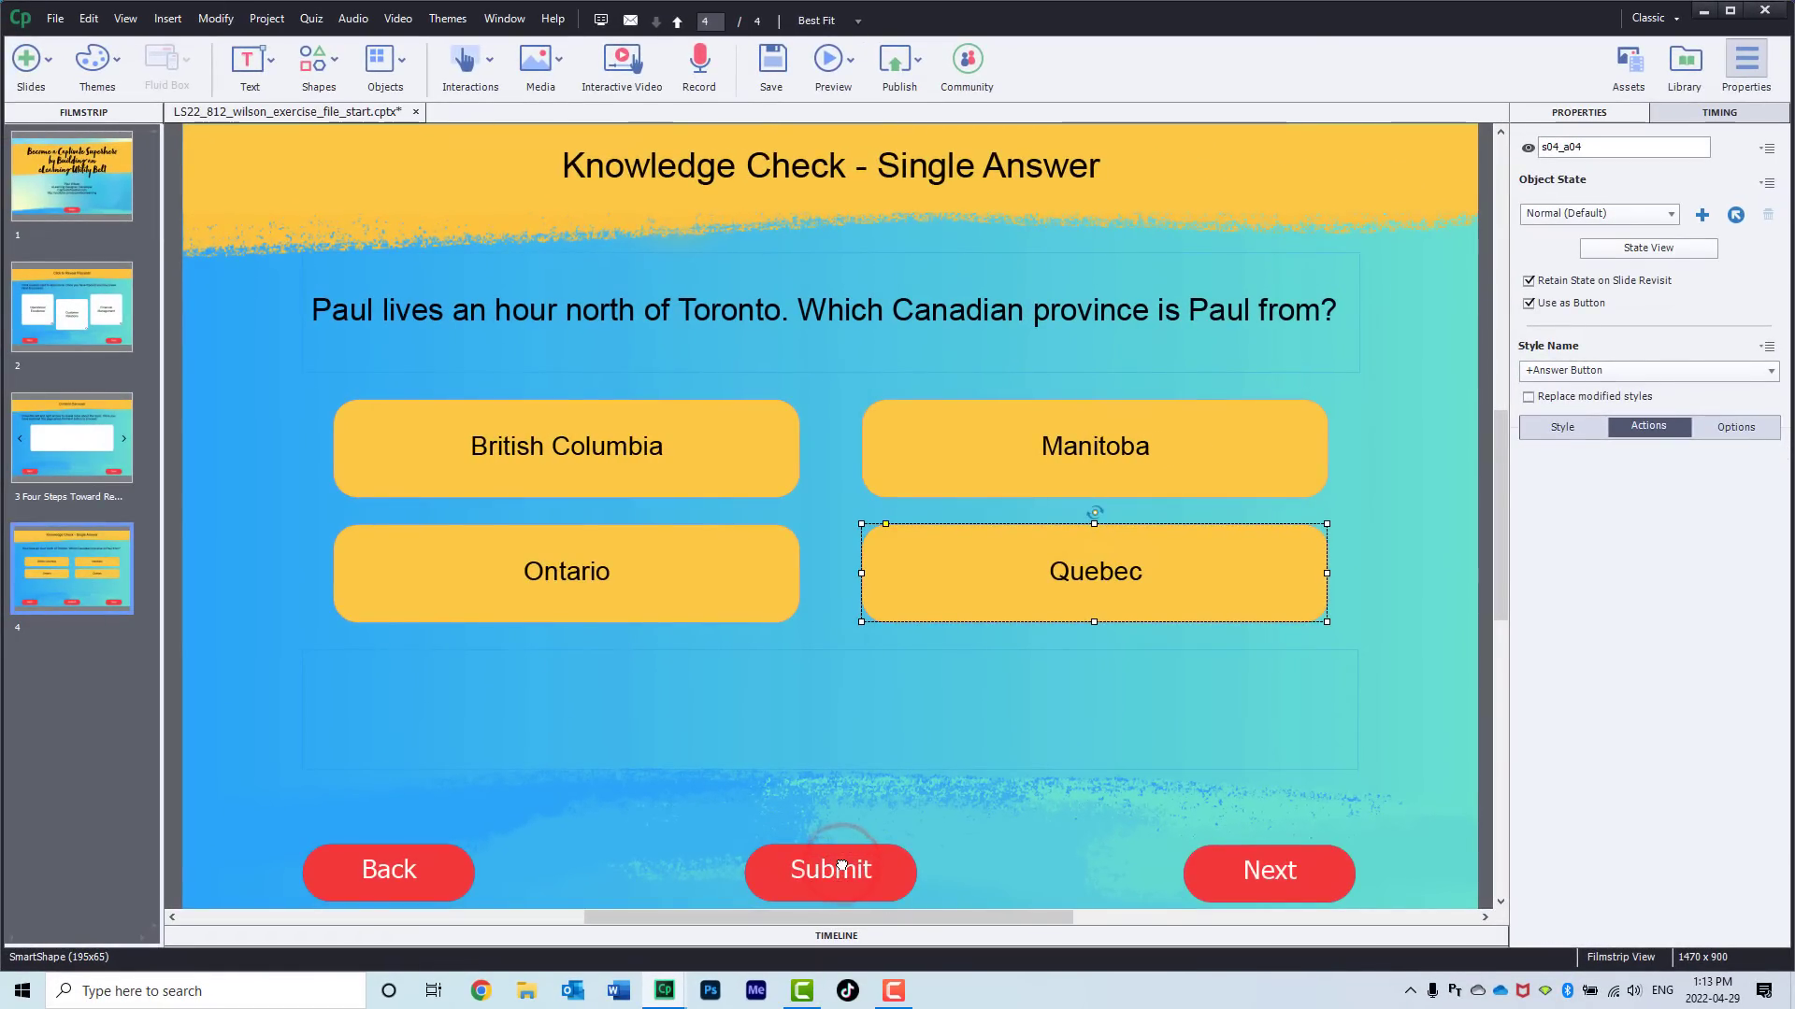
{"action": "left_click", "coordinate": [843, 869]}
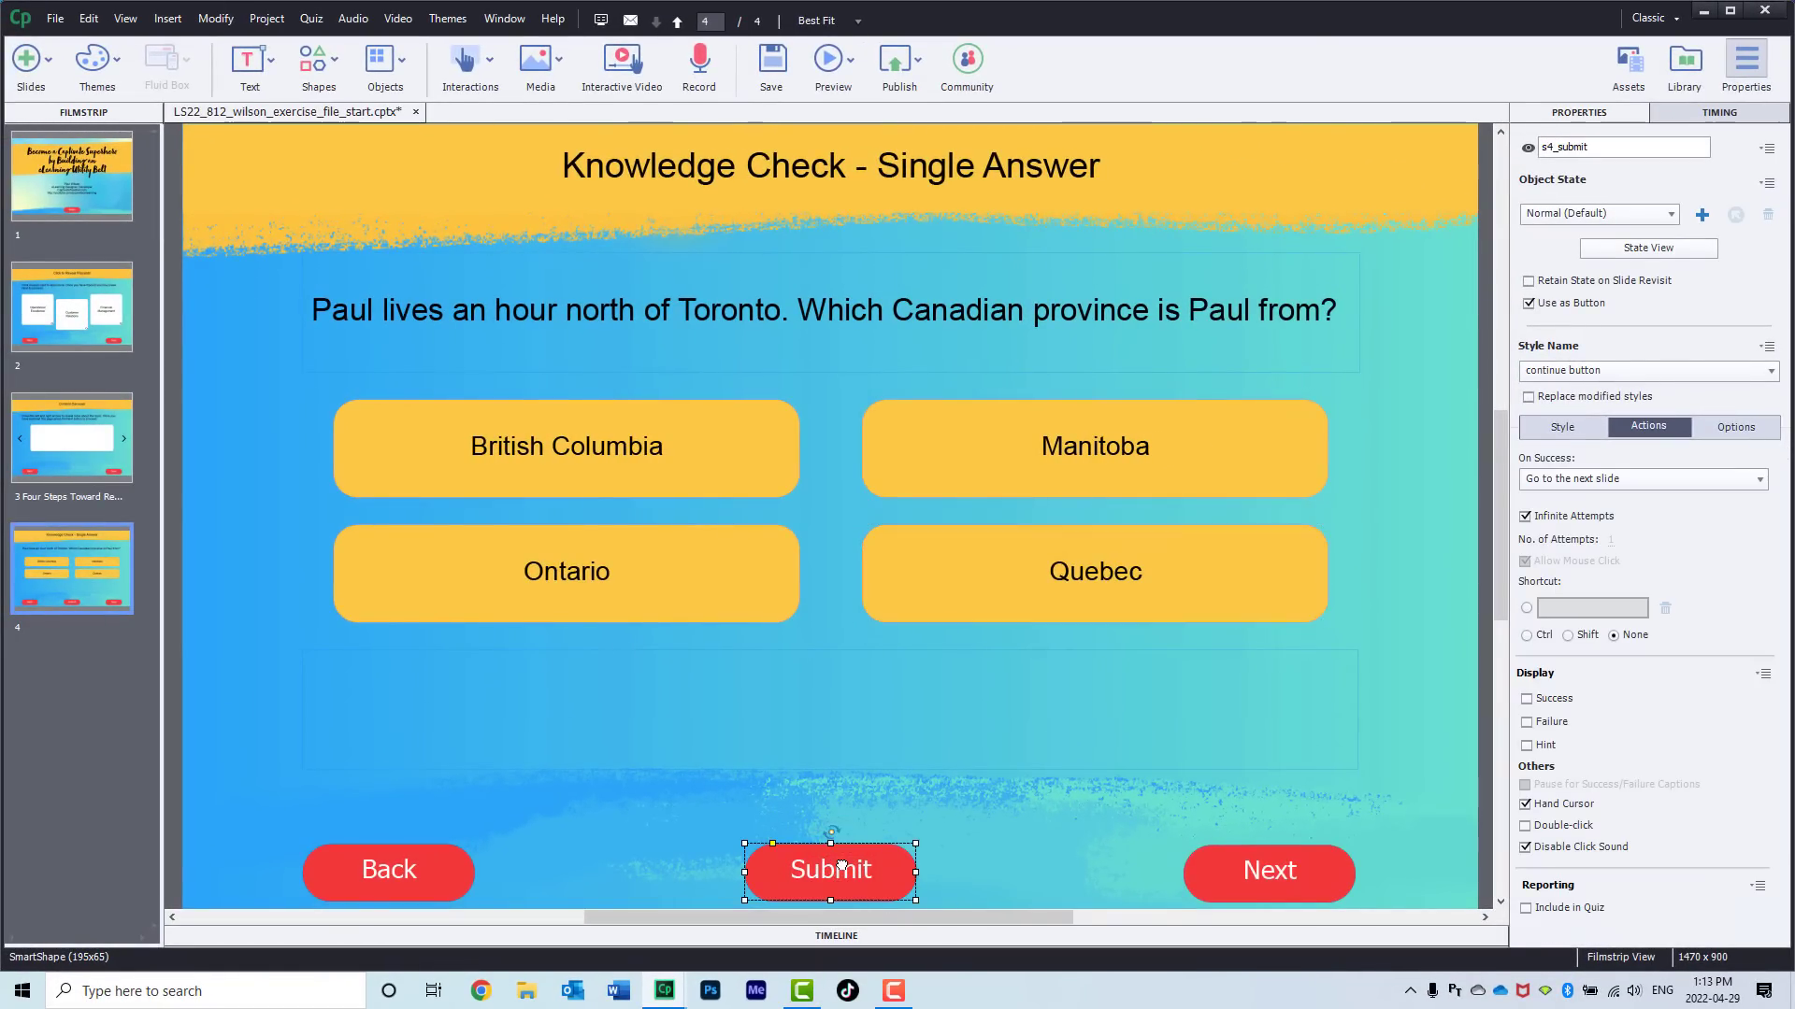
{"action": "left_click", "coordinate": [1642, 479]}
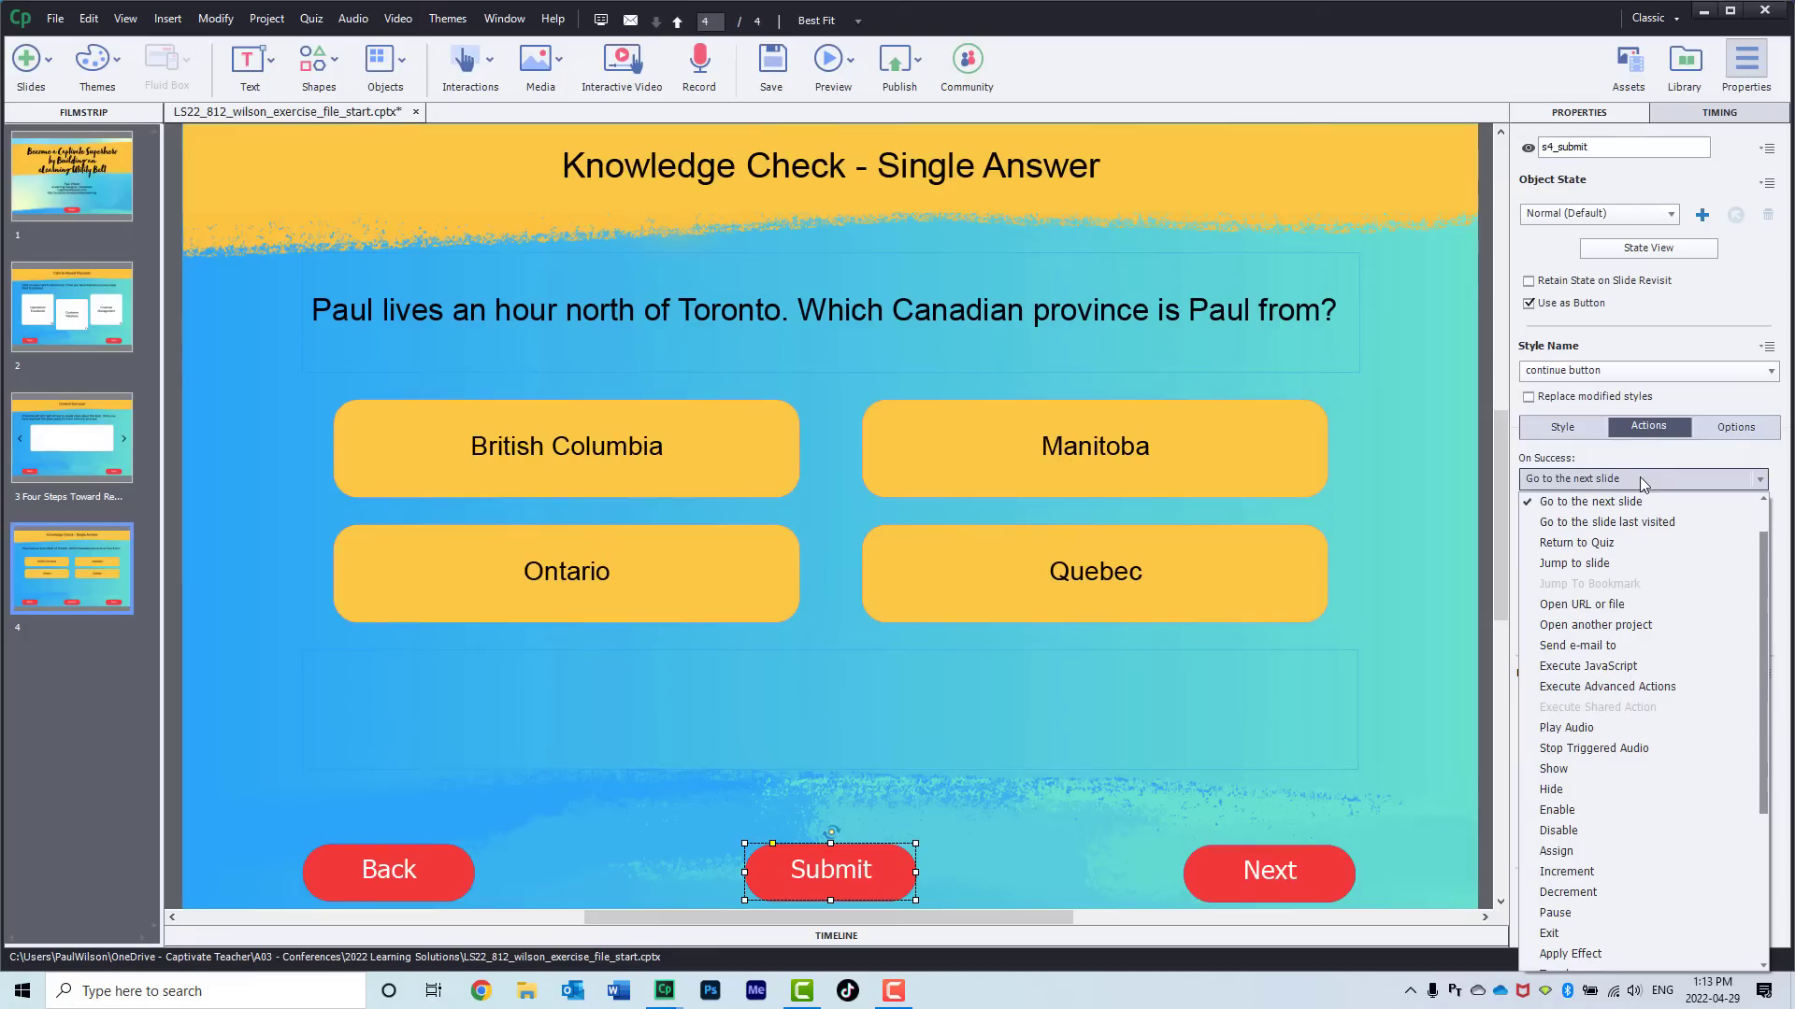
{"action": "left_click", "coordinate": [1645, 686]}
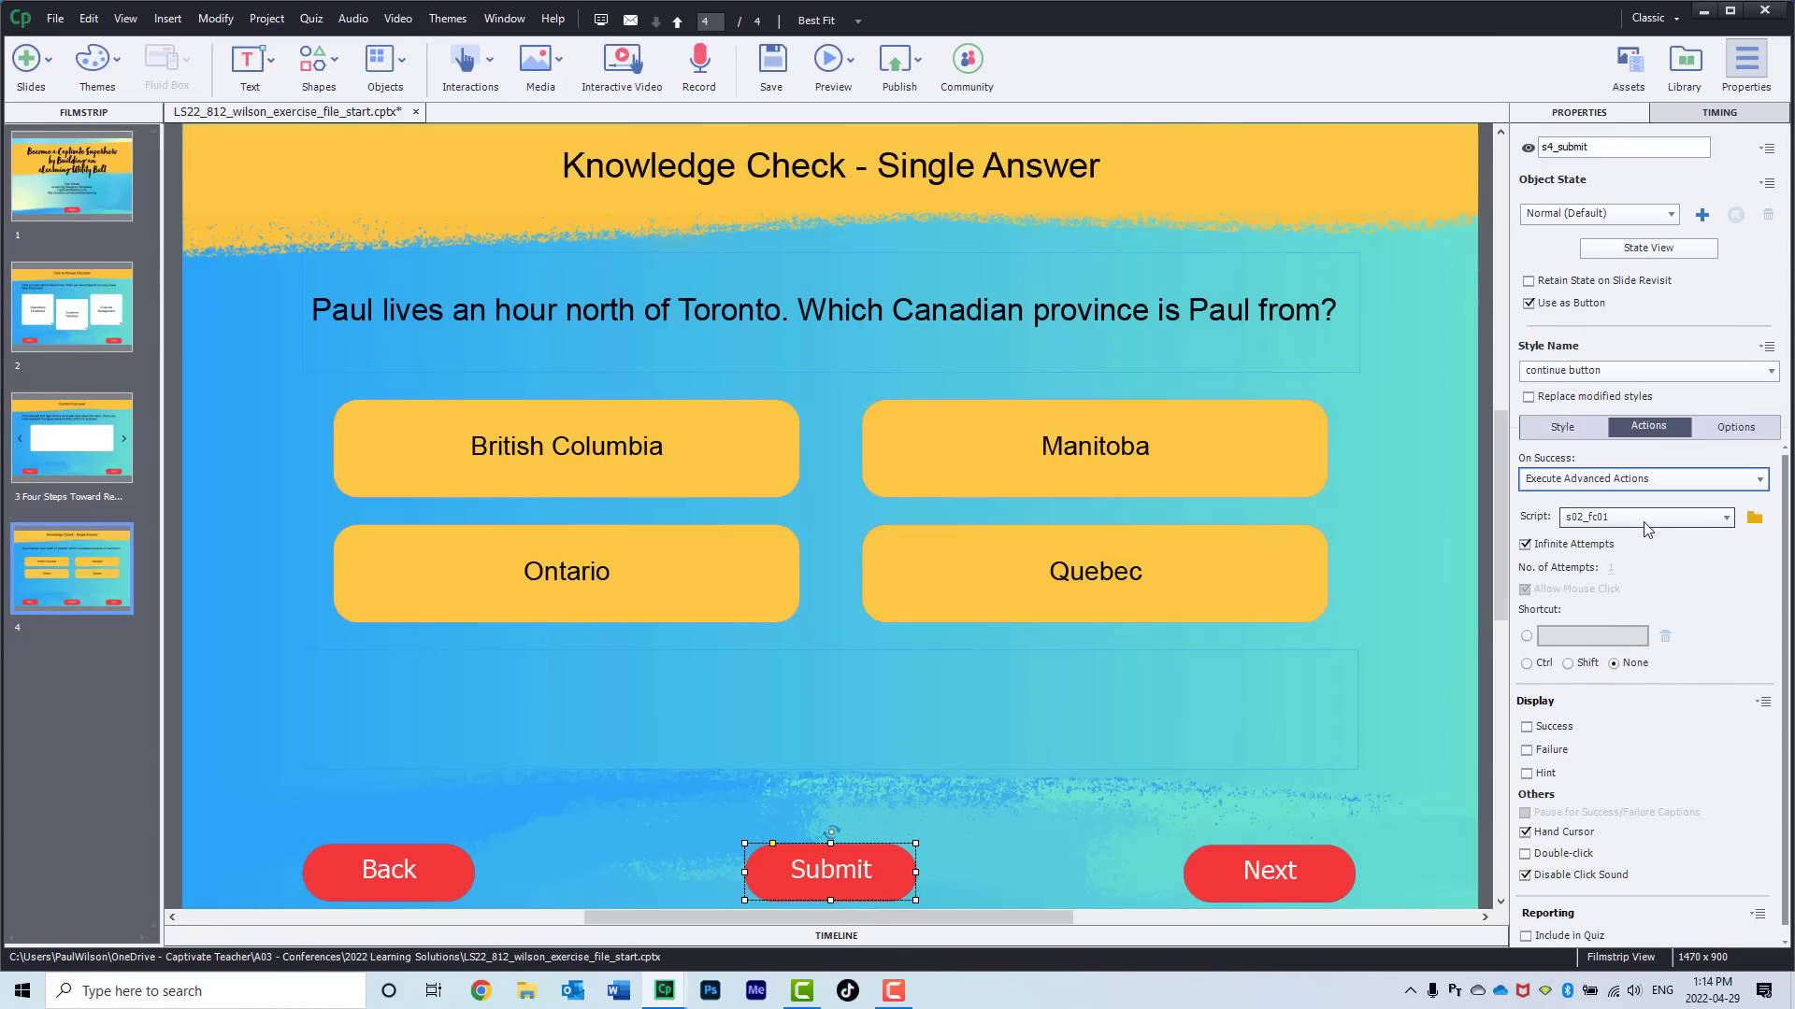
{"action": "left_click", "coordinate": [1644, 519]}
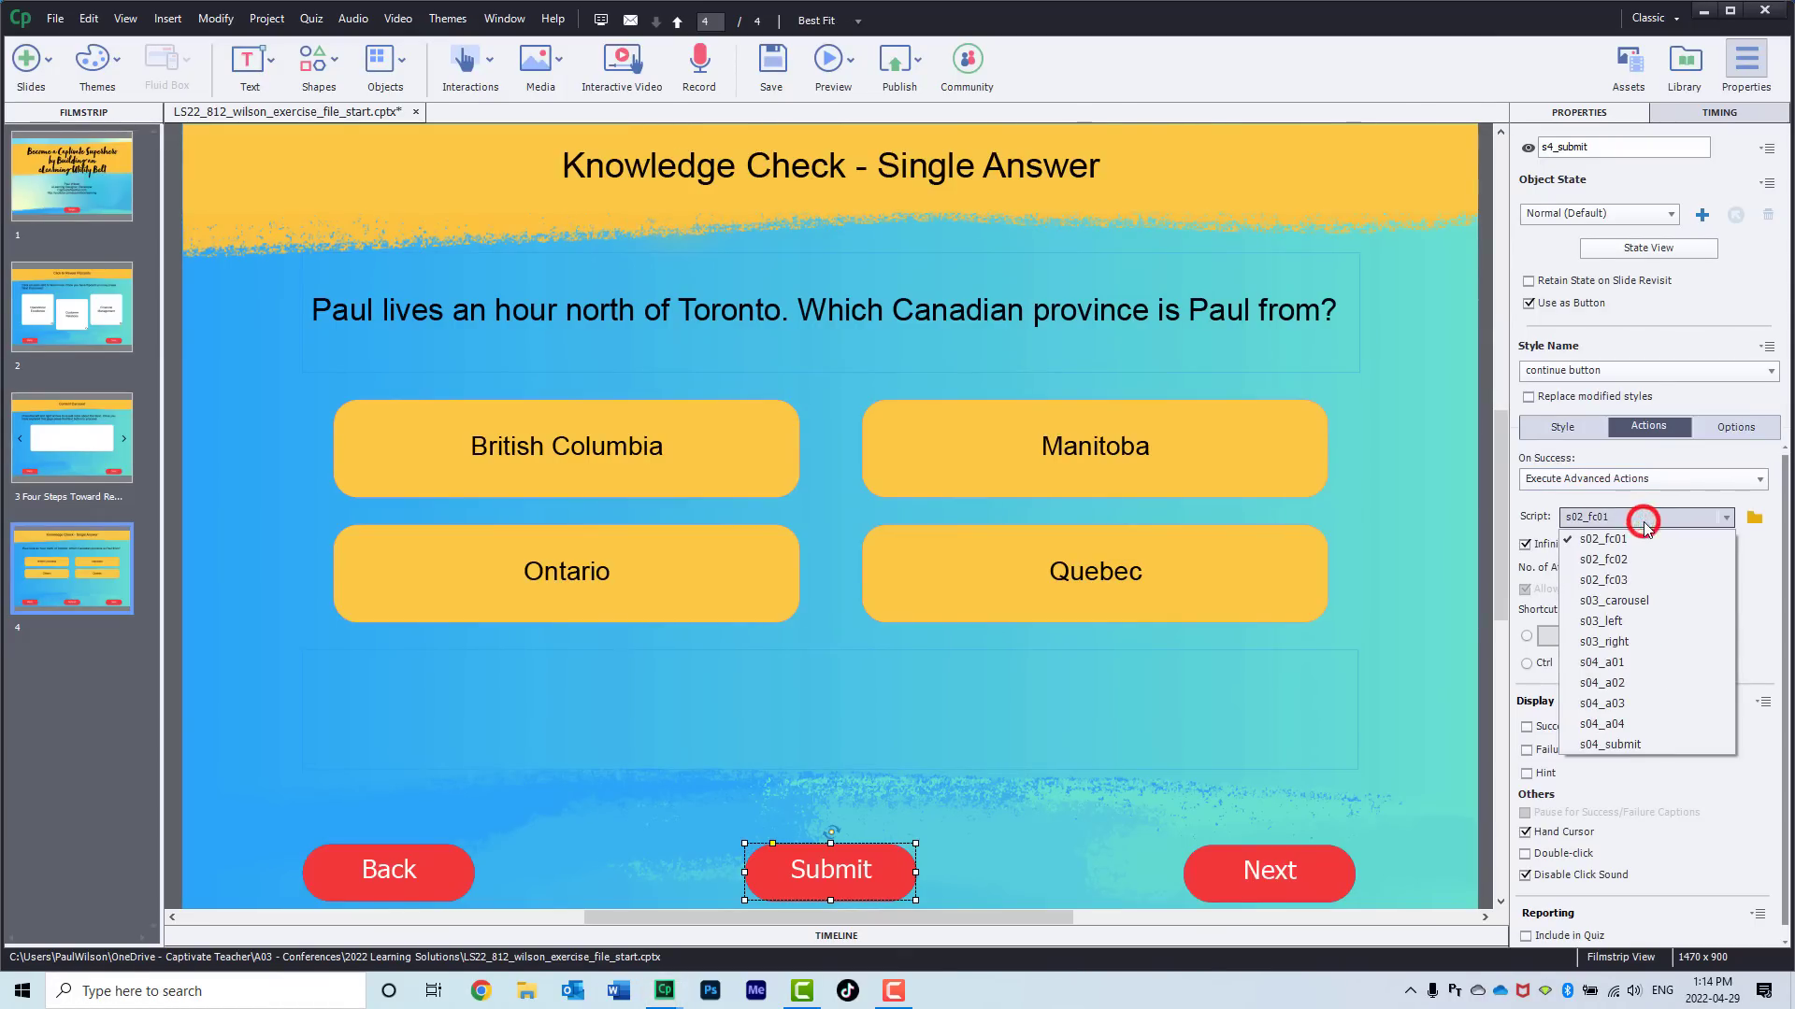
{"action": "left_click", "coordinate": [1643, 744]}
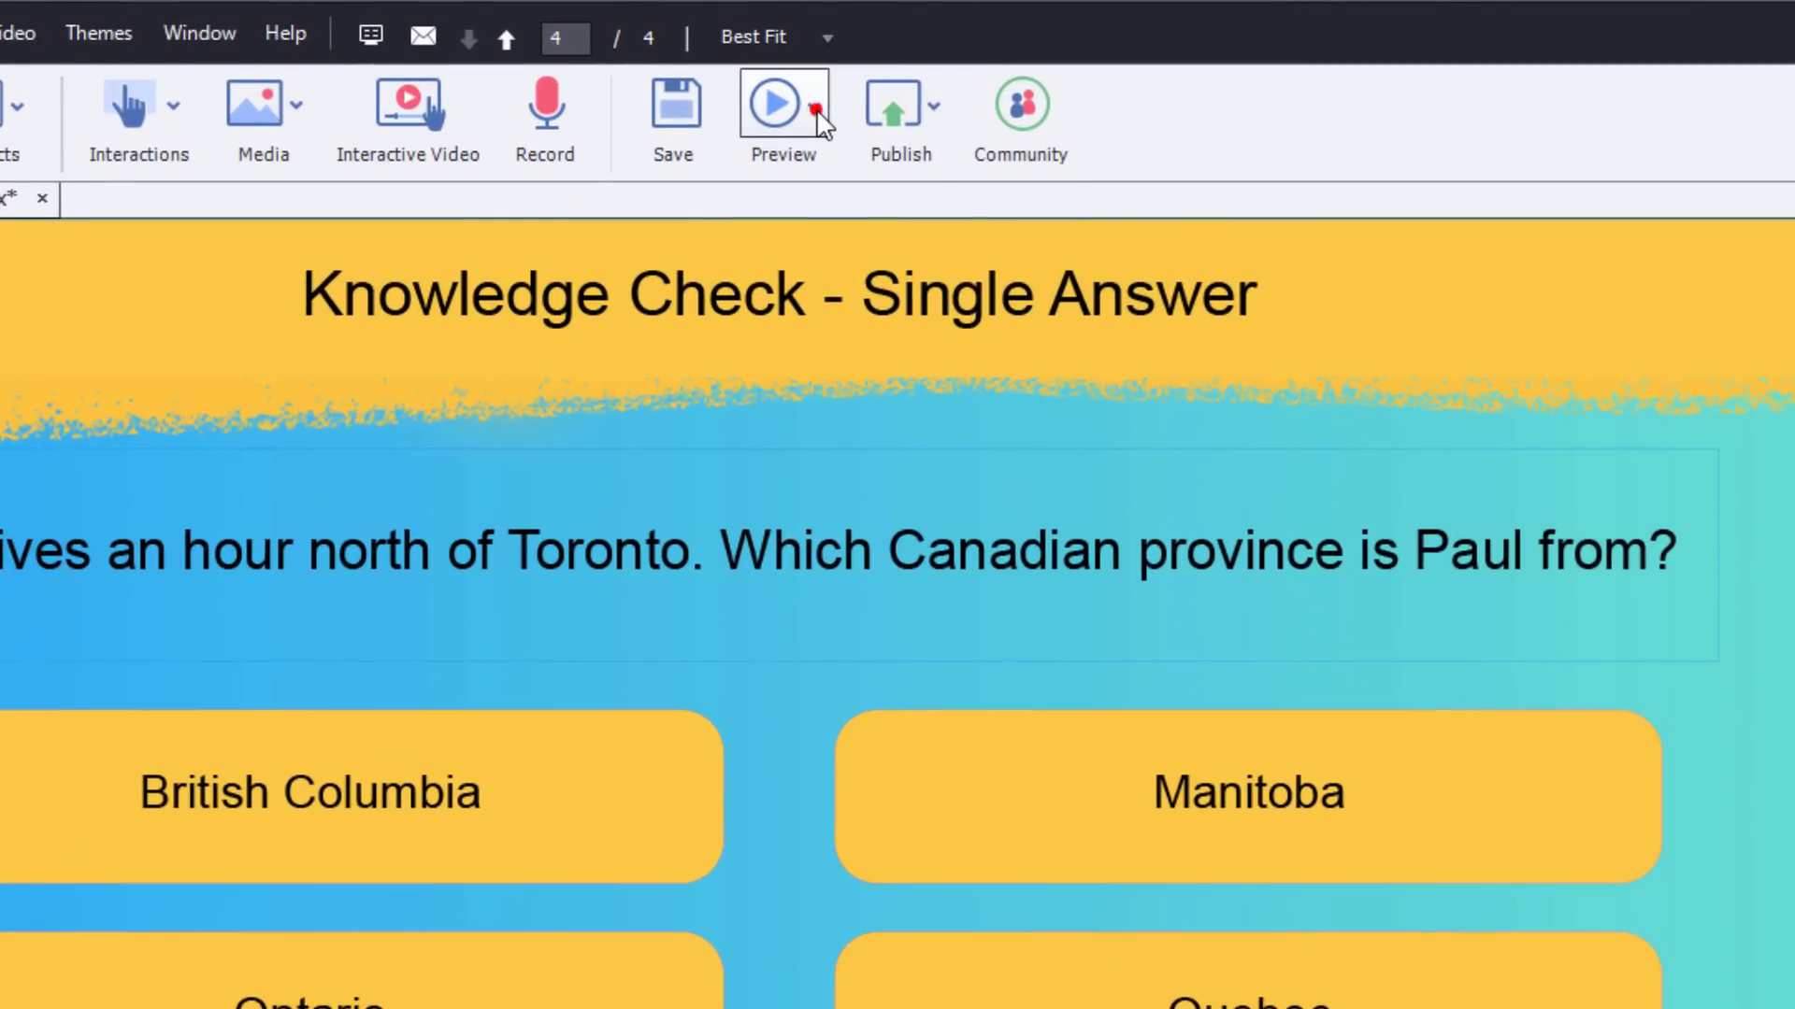
Preview the project as HTML5 in the browser and go through the flipcards and content carousel to the single-answer knowledge check.
{"action": "left_click", "coordinate": [822, 97]}
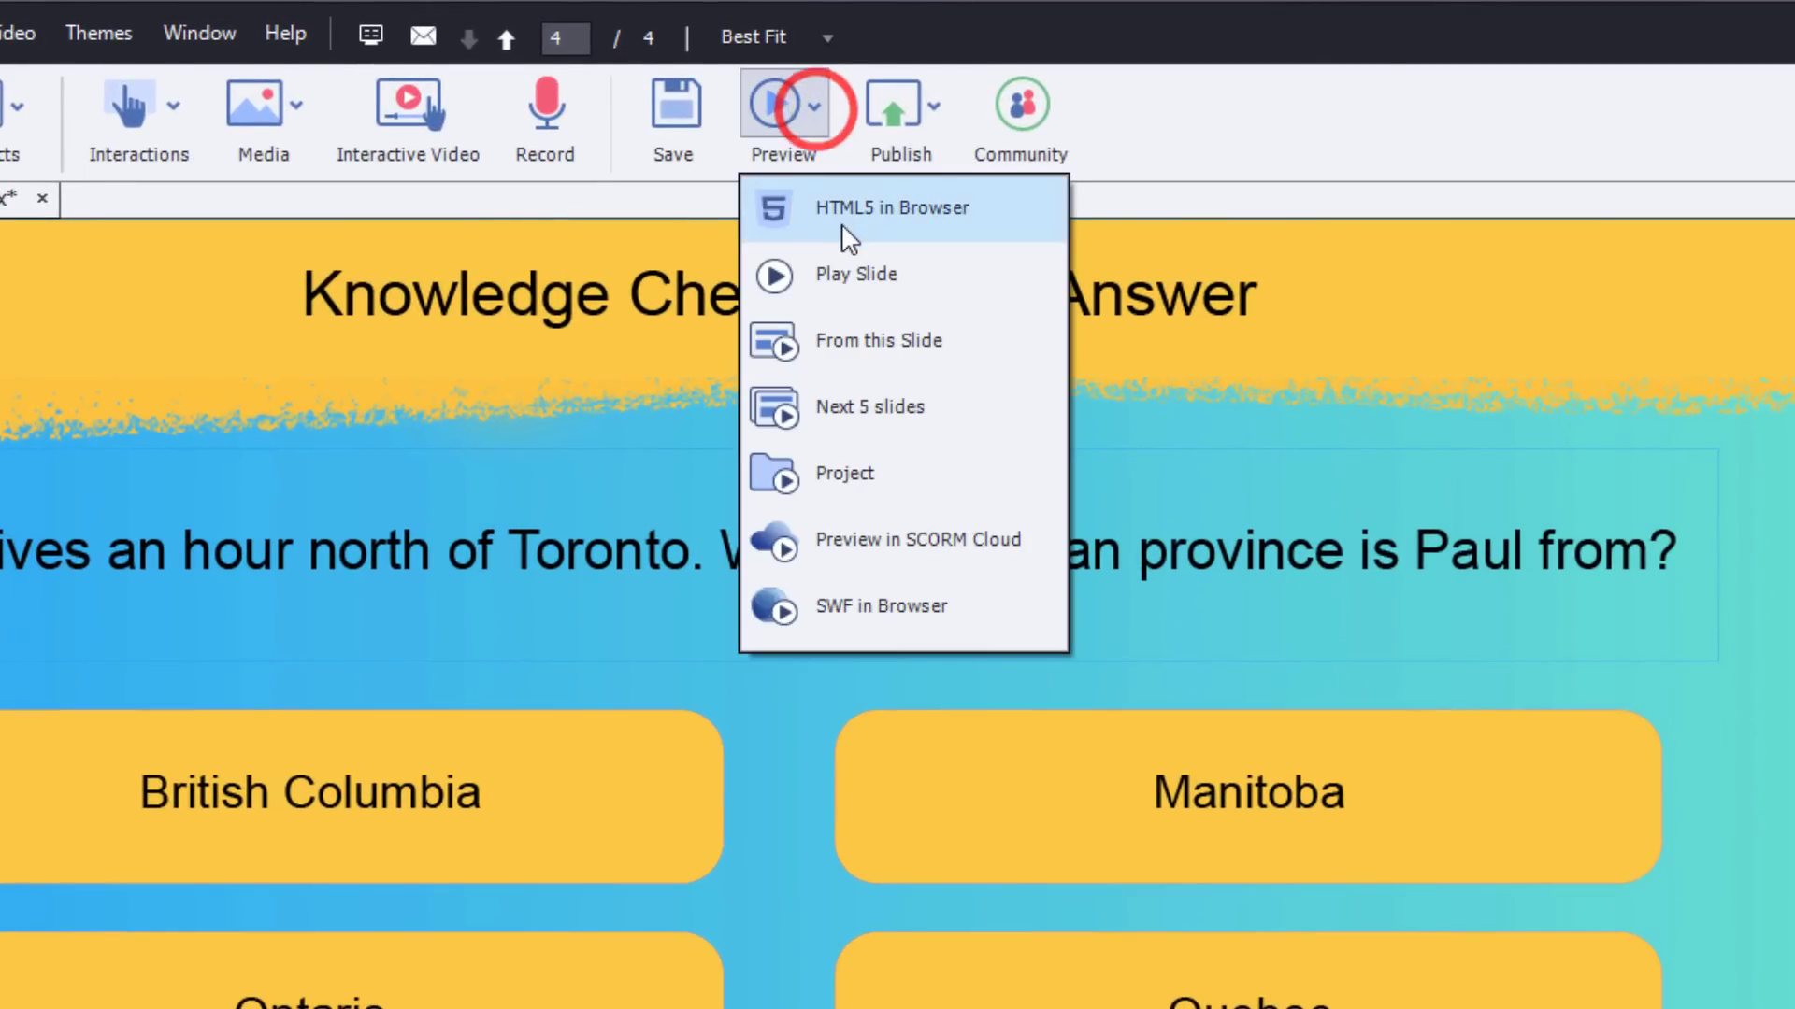
{"action": "left_click", "coordinate": [850, 200]}
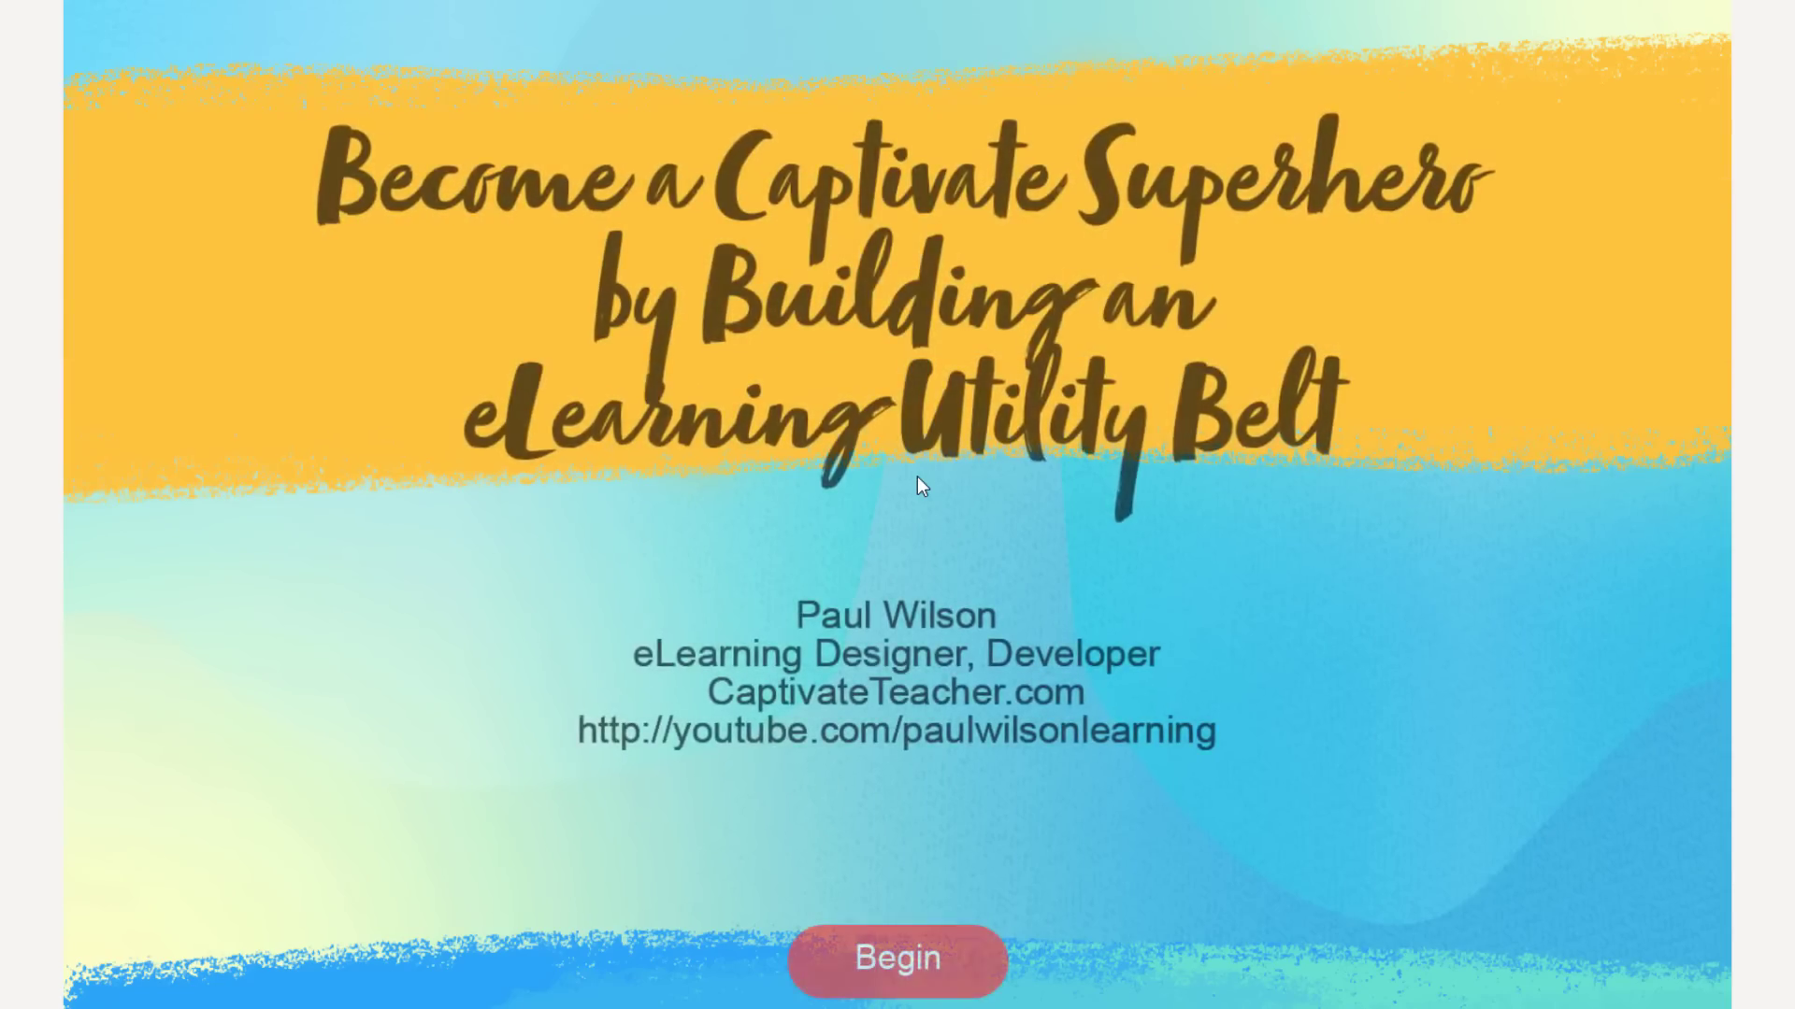
{"action": "left_click", "coordinate": [898, 961]}
{"action": "left_click", "coordinate": [625, 620]}
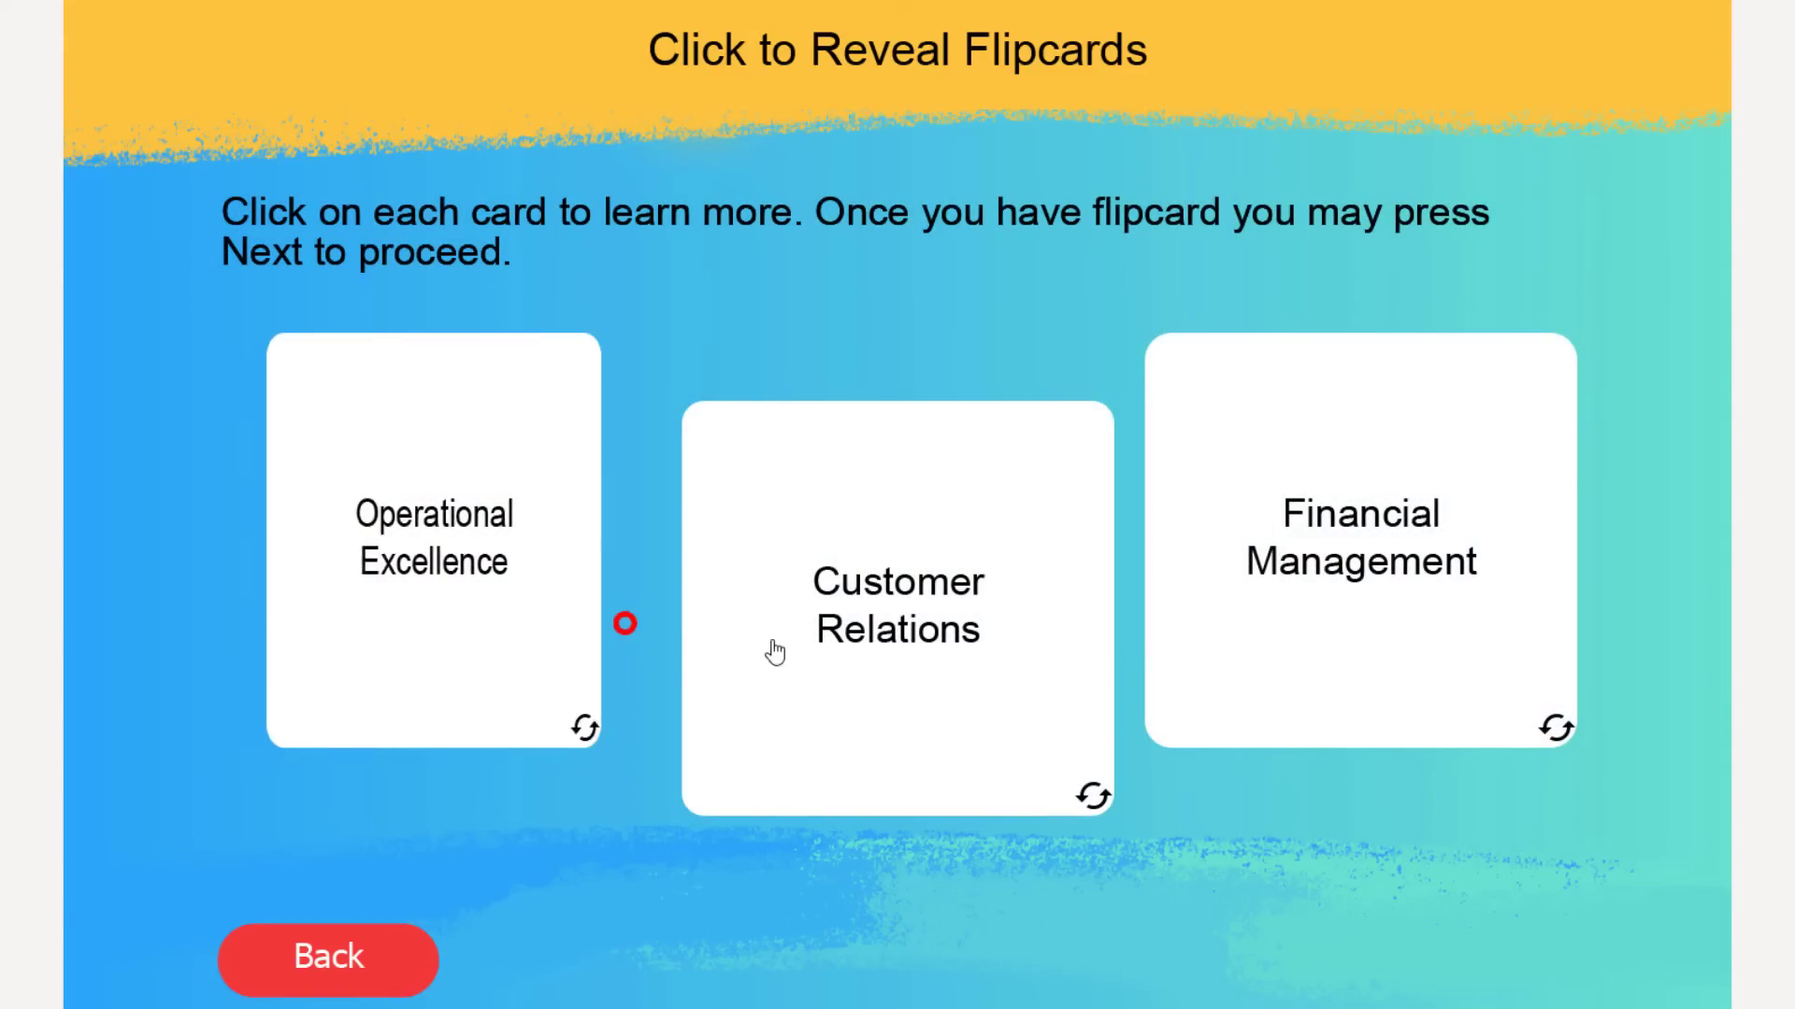
{"action": "left_click", "coordinate": [816, 637]}
{"action": "left_click", "coordinate": [1310, 616]}
{"action": "left_click", "coordinate": [1498, 955]}
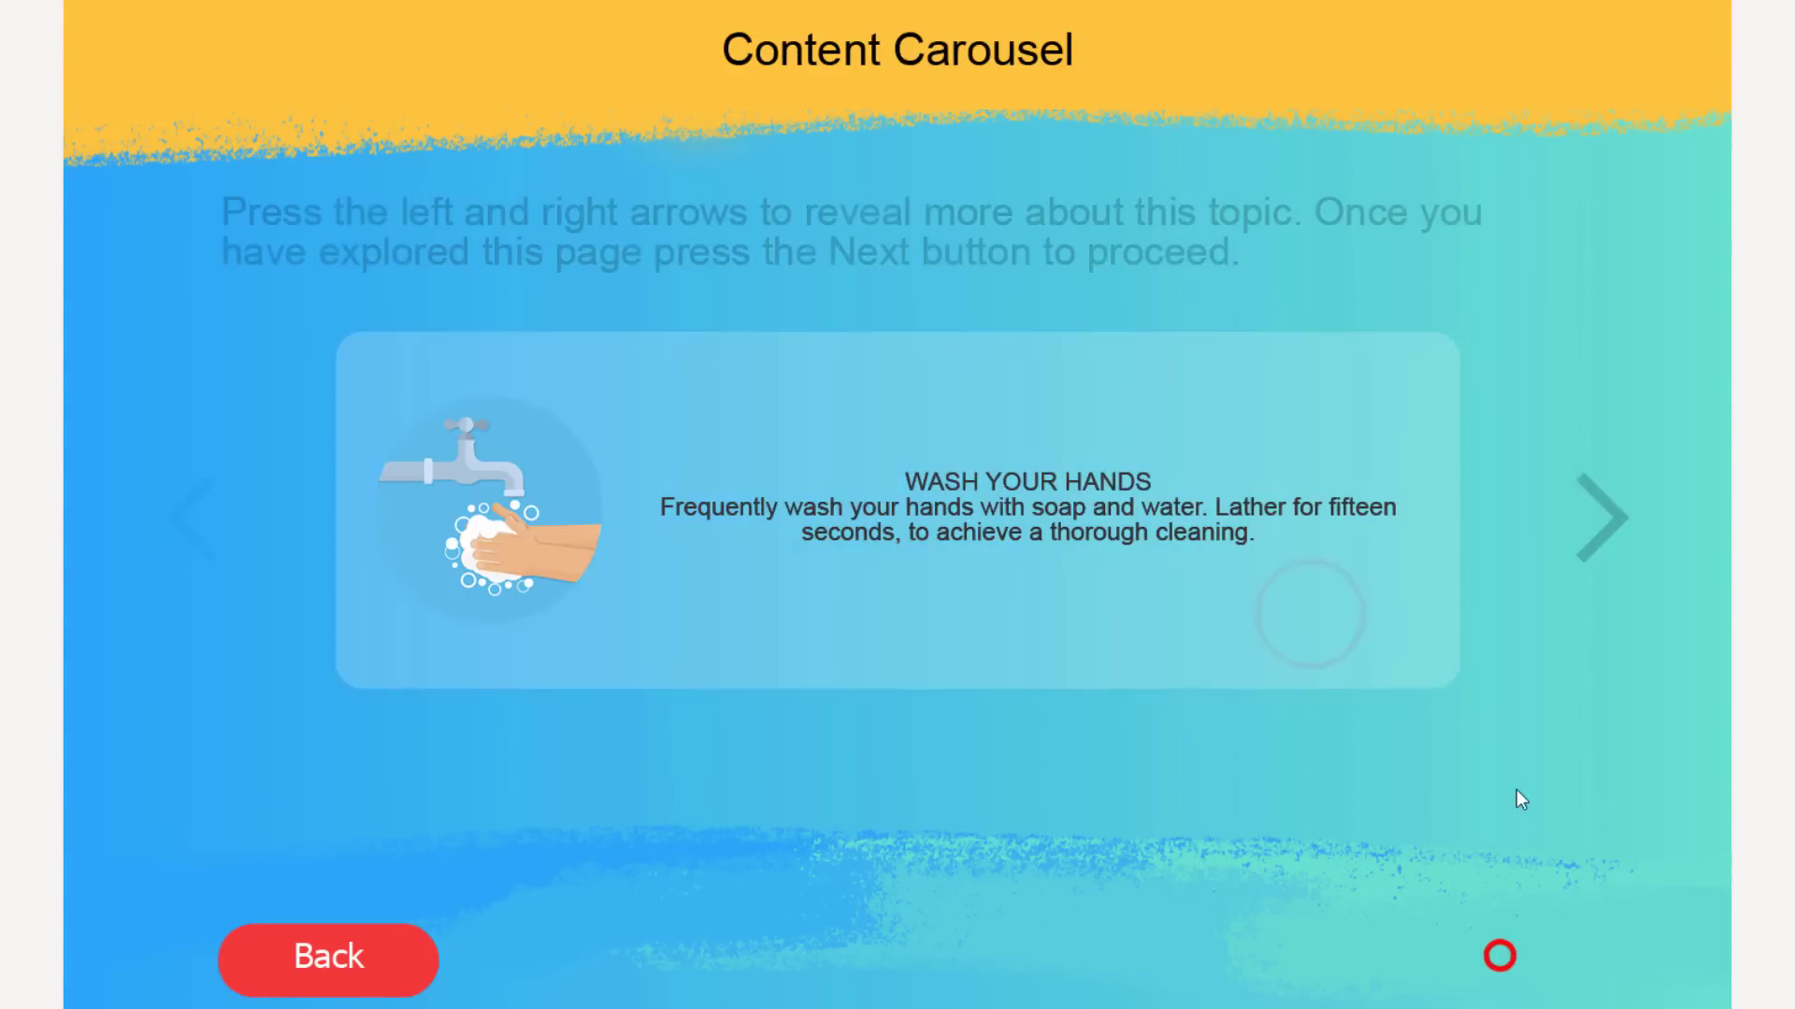
{"action": "left_click", "coordinate": [1624, 530]}
{"action": "left_click", "coordinate": [1617, 523]}
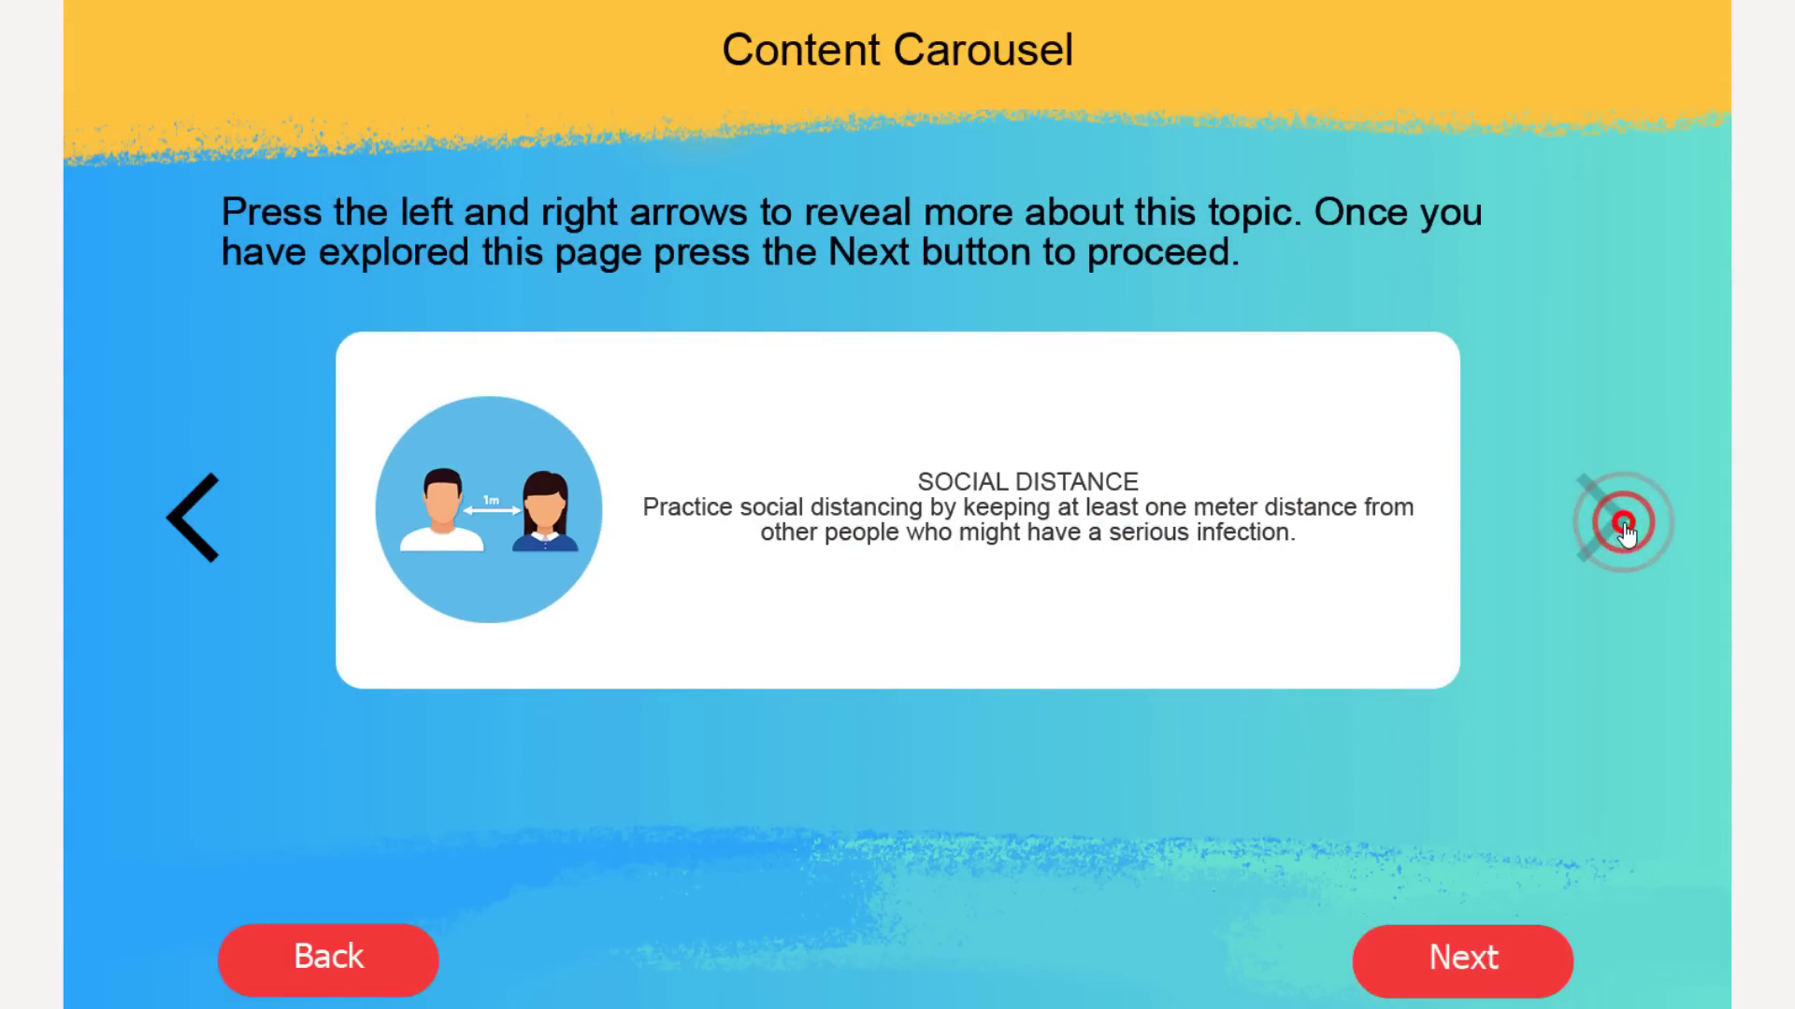
{"action": "left_click", "coordinate": [1496, 958]}
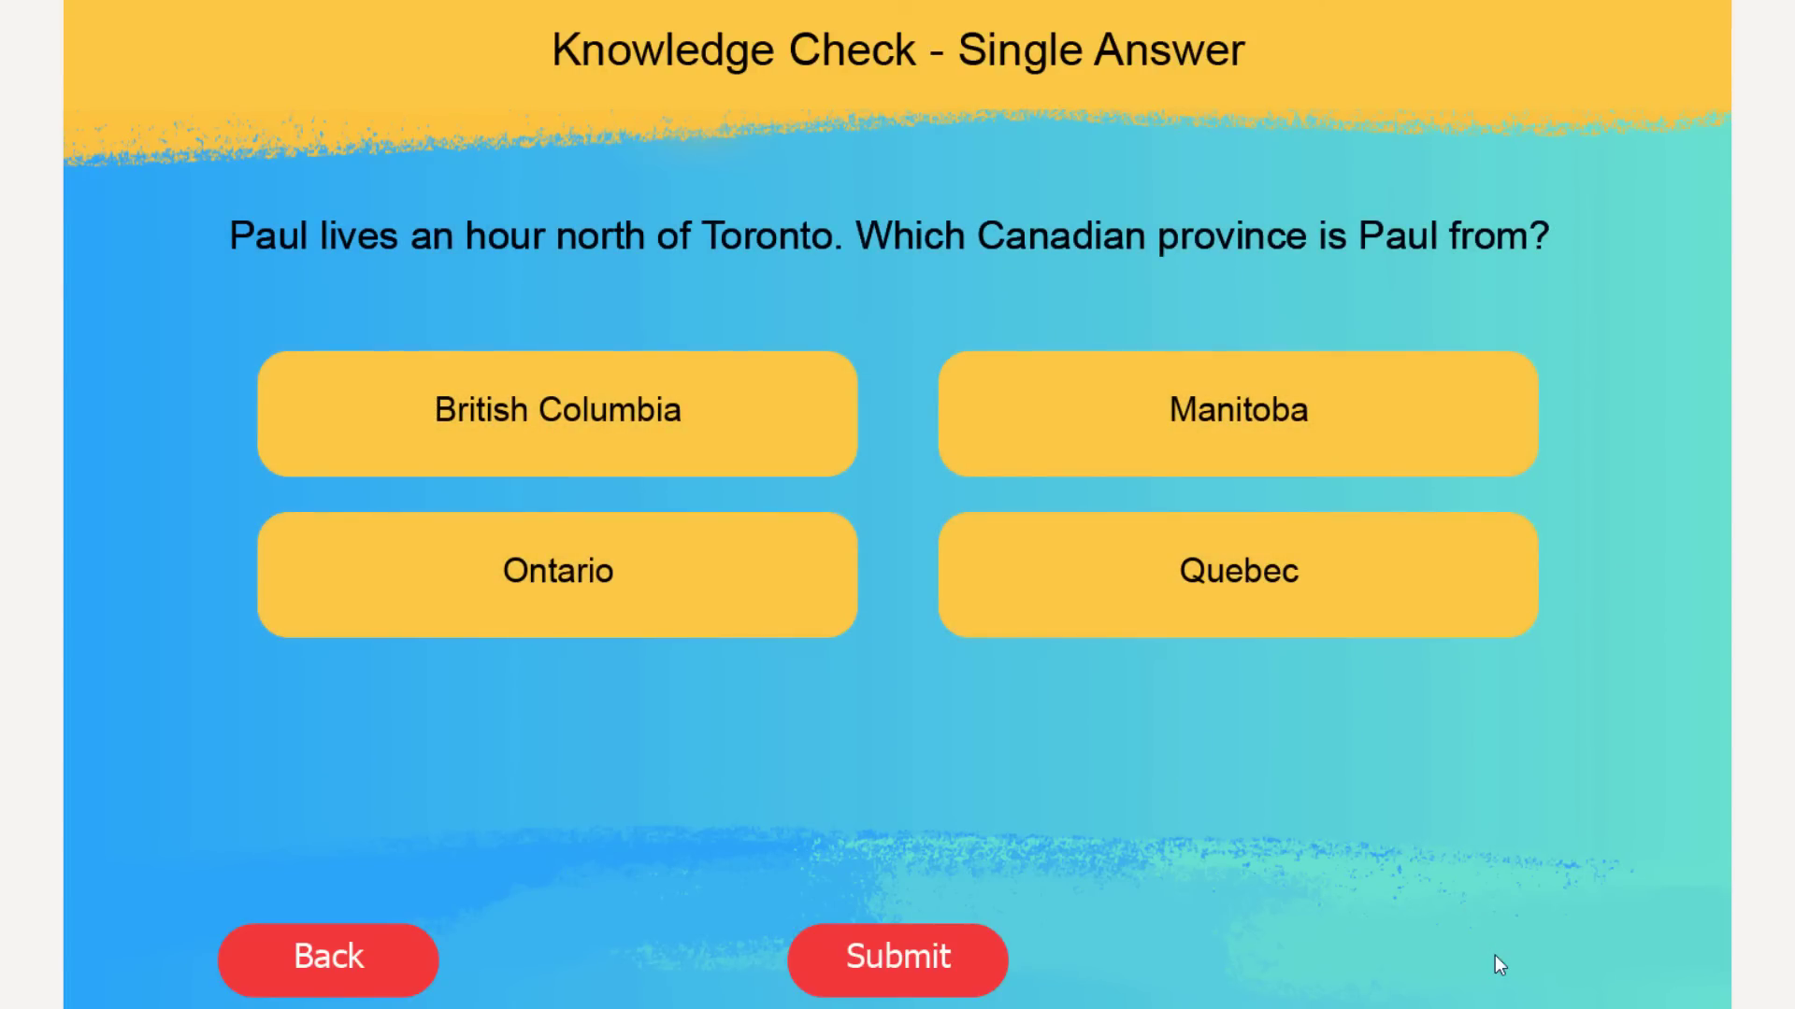
In the preview, select and deselect British Columbia, then submit the question with no answer selected.
{"action": "left_click", "coordinate": [650, 402]}
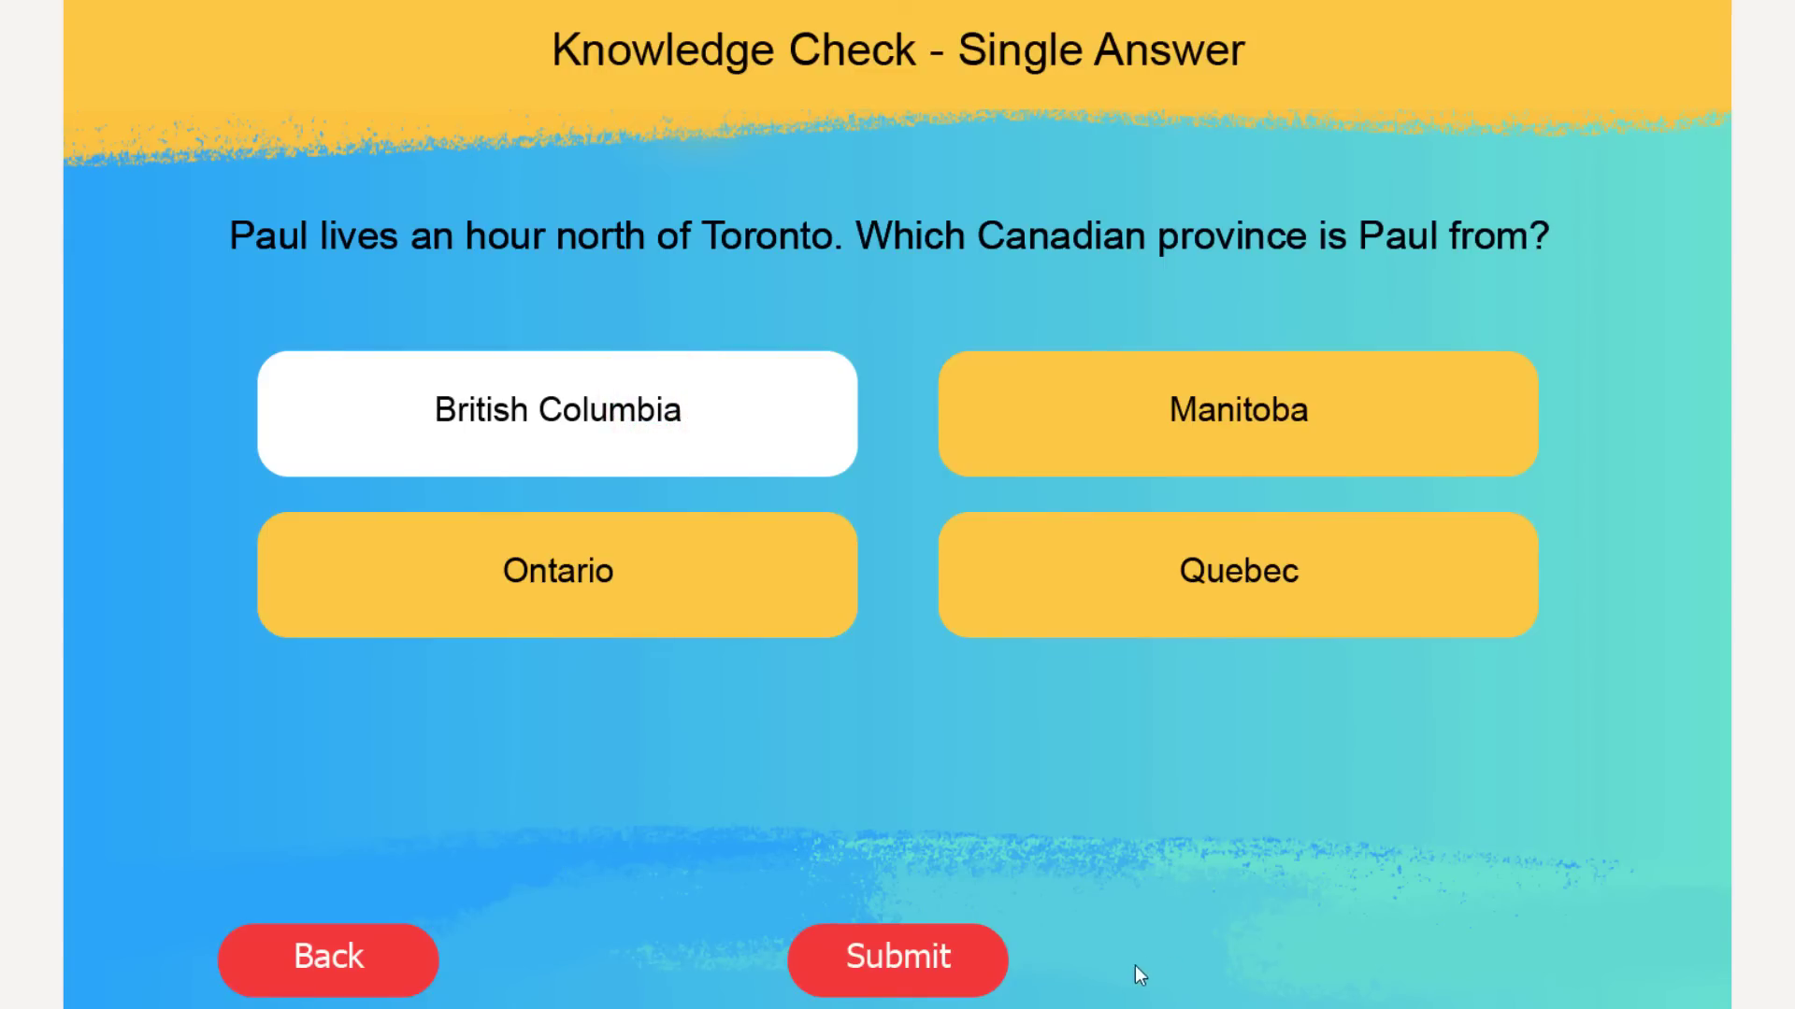
{"action": "left_click", "coordinate": [713, 381]}
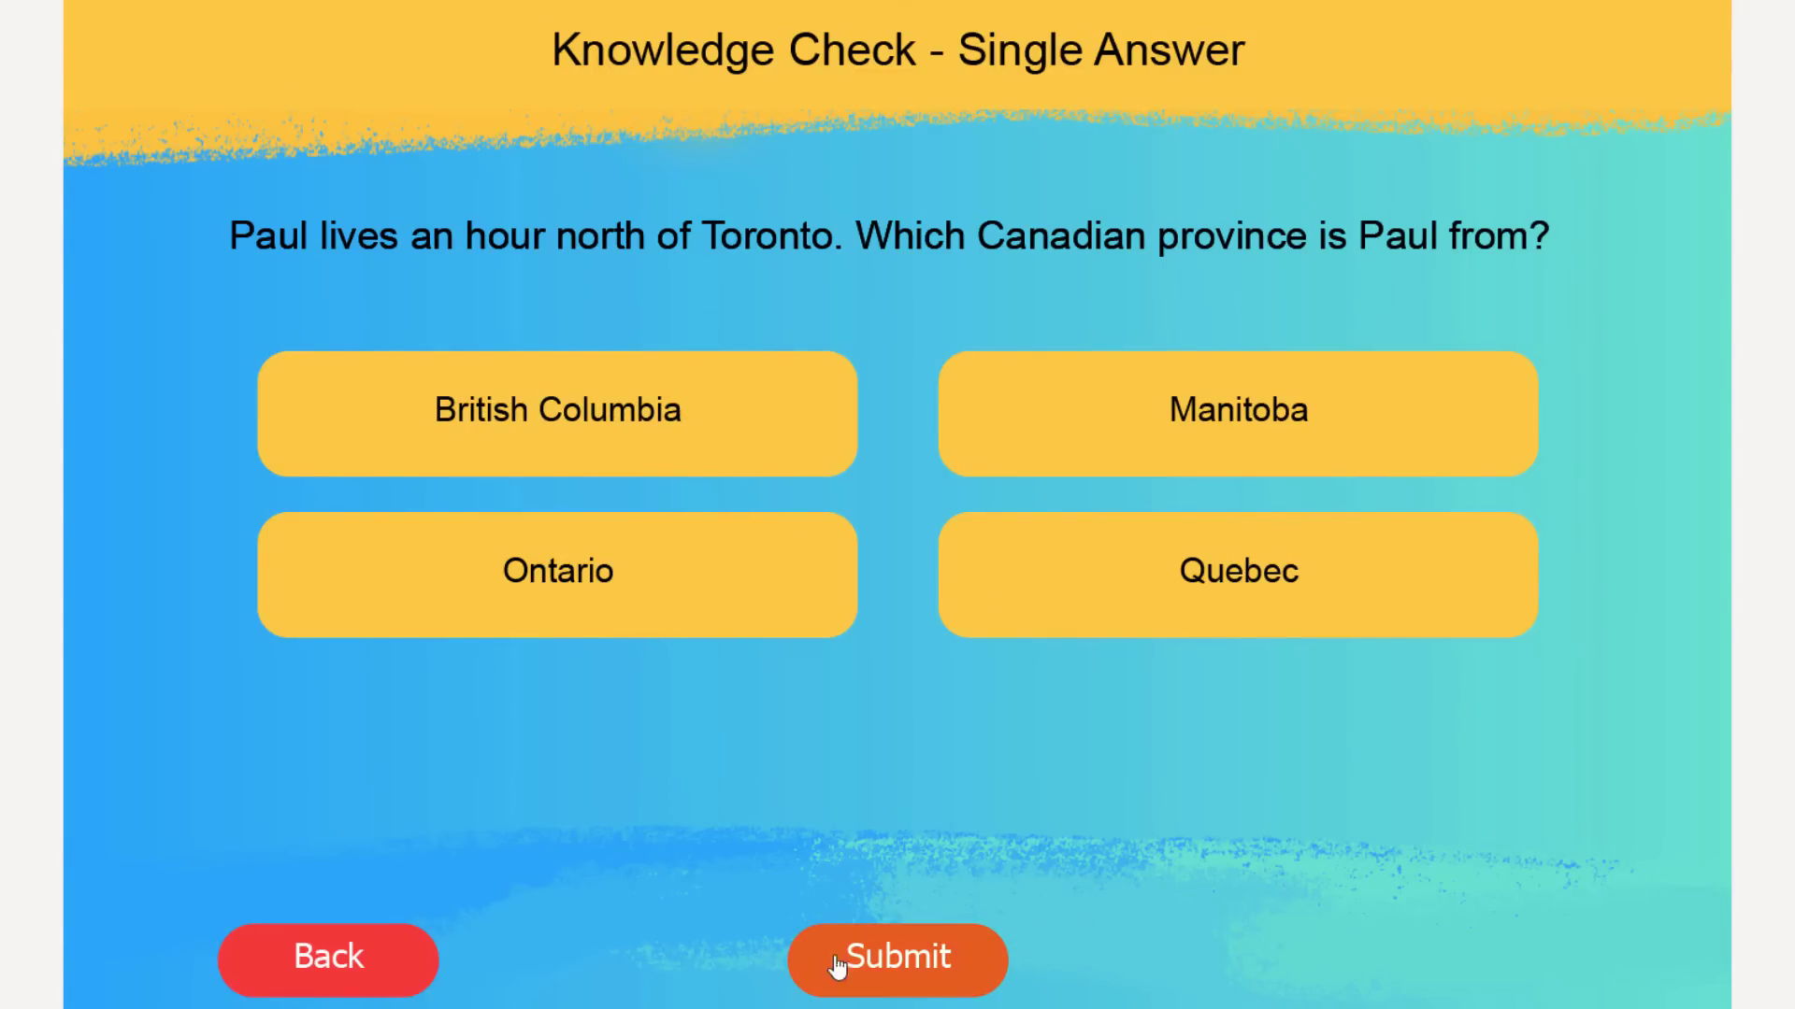
{"action": "left_click", "coordinate": [947, 970]}
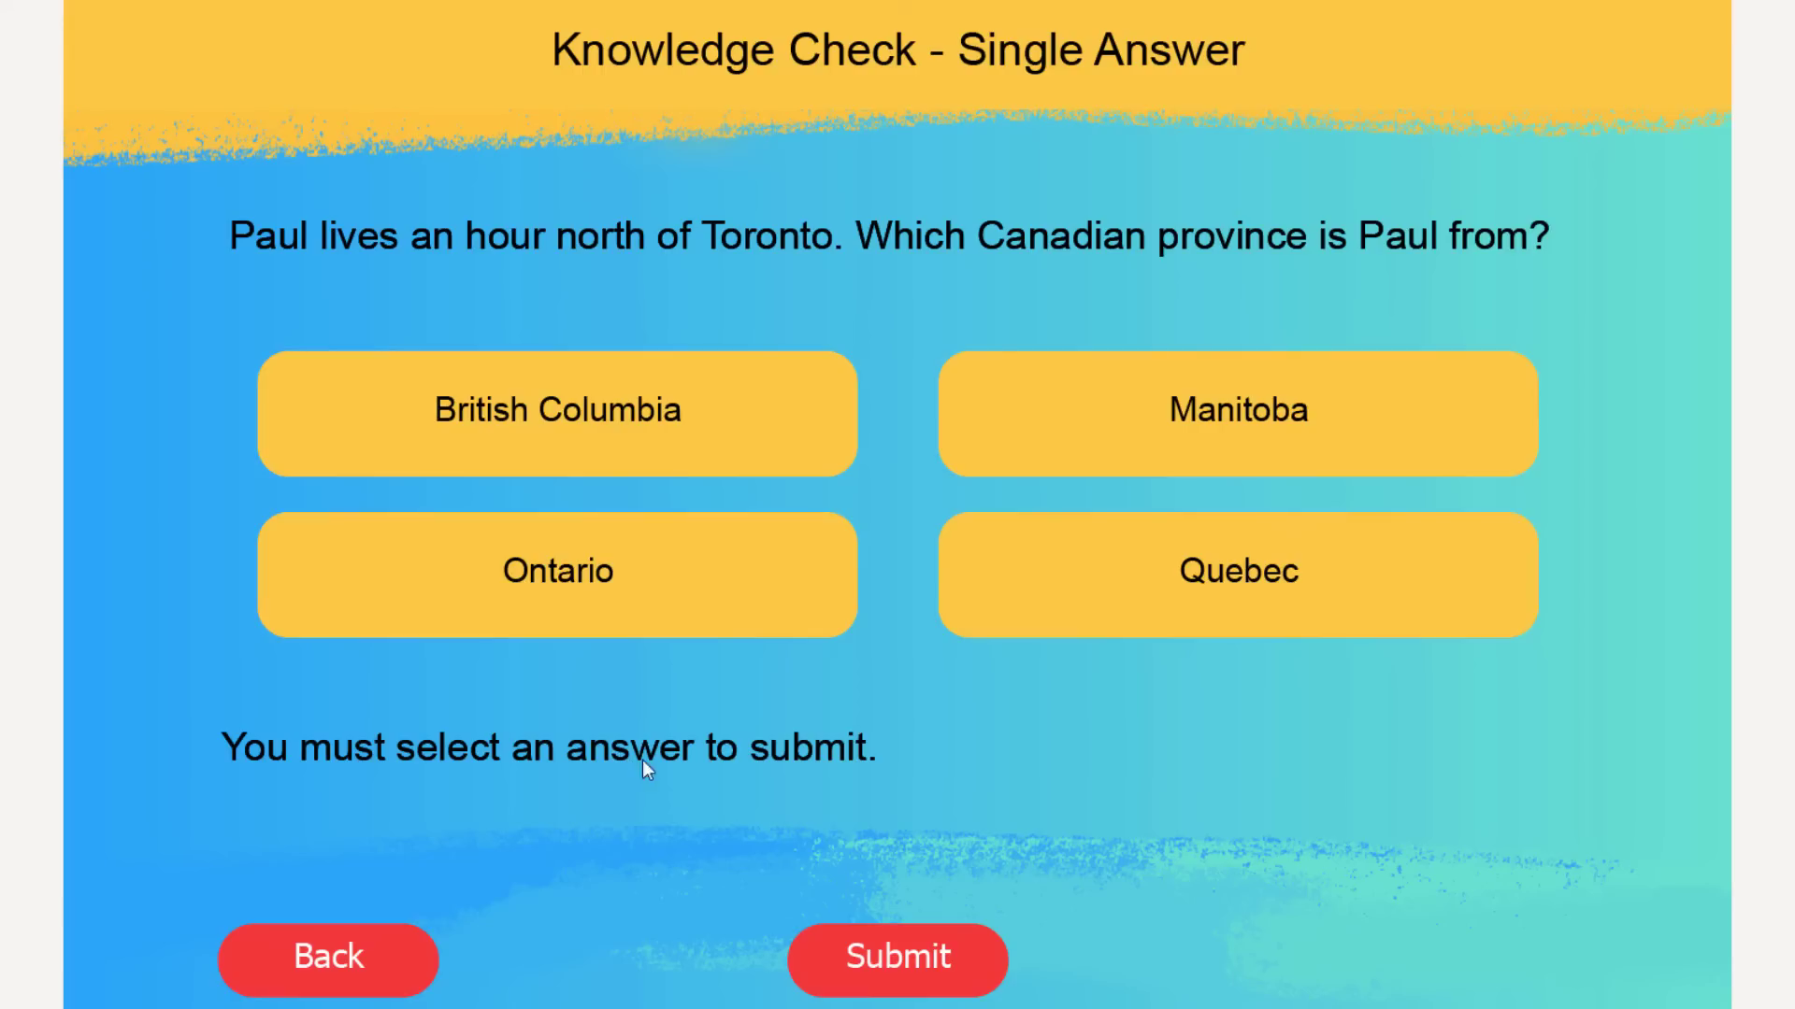
Test the feedback for the incorrect answers by submitting British Columbia, Manitoba and Quebec one after another.
{"action": "left_click", "coordinate": [553, 402]}
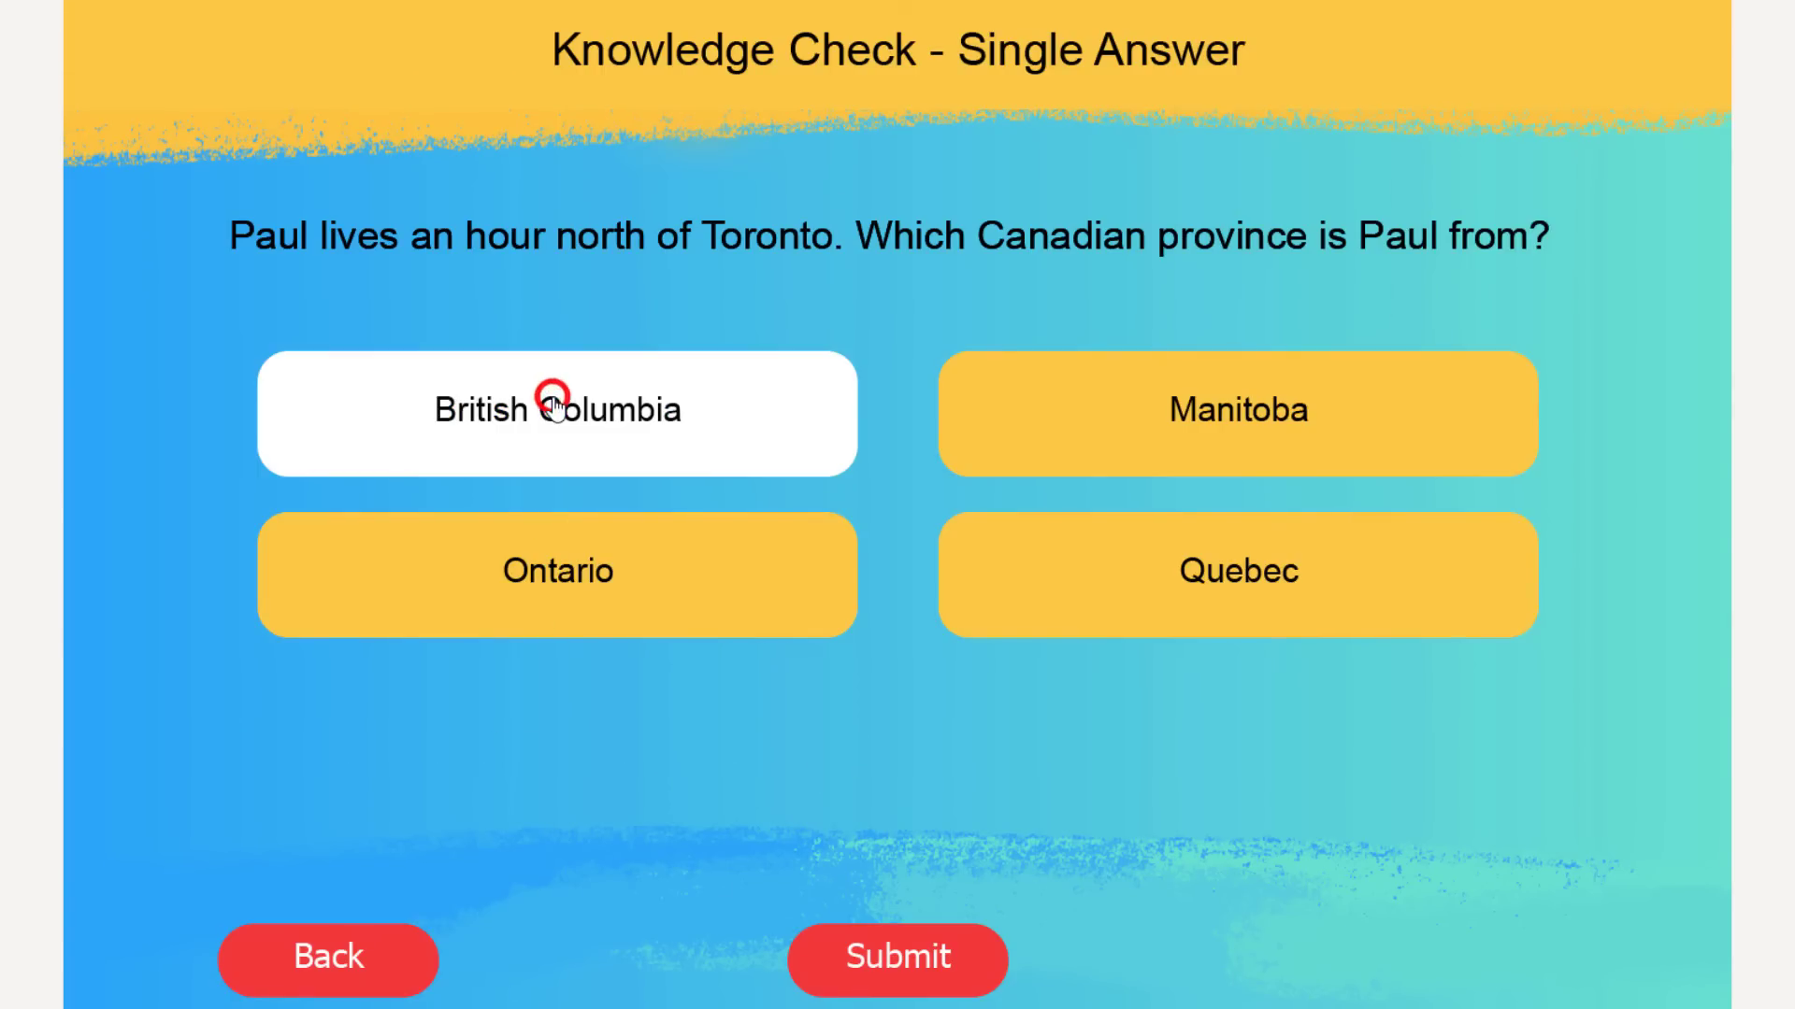
{"action": "left_click", "coordinate": [918, 962]}
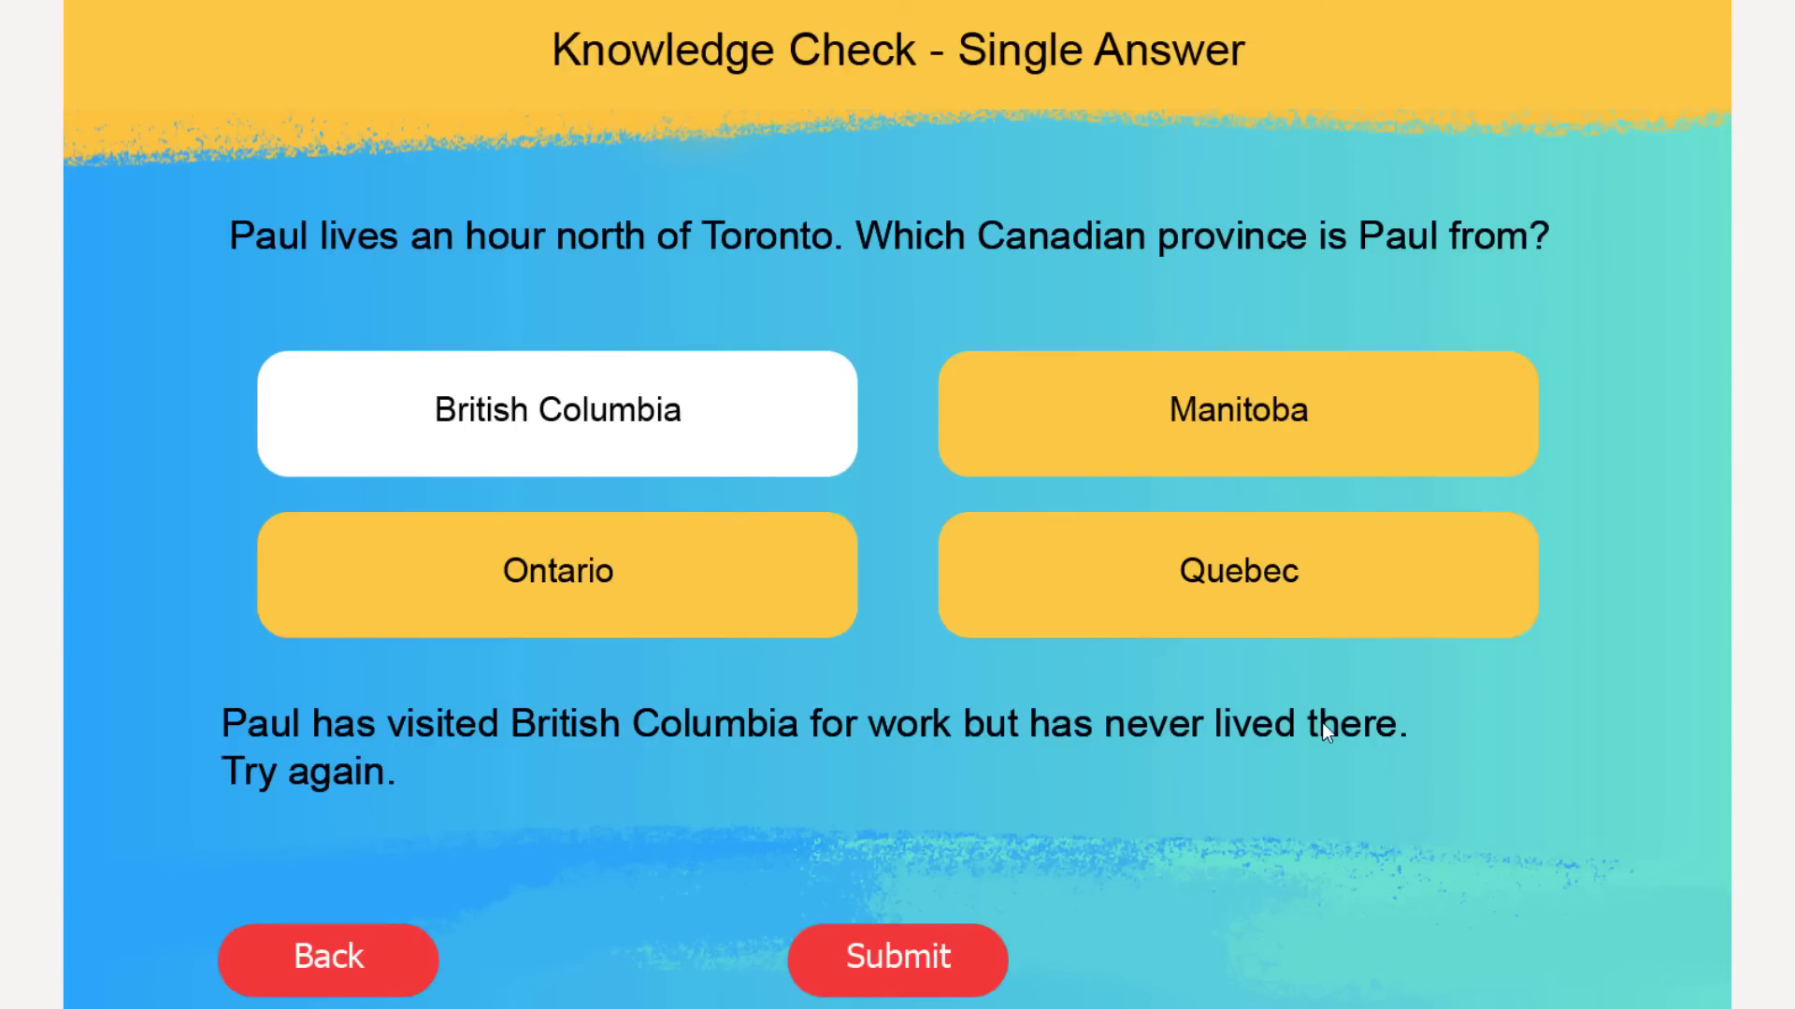
{"action": "left_click", "coordinate": [1145, 381]}
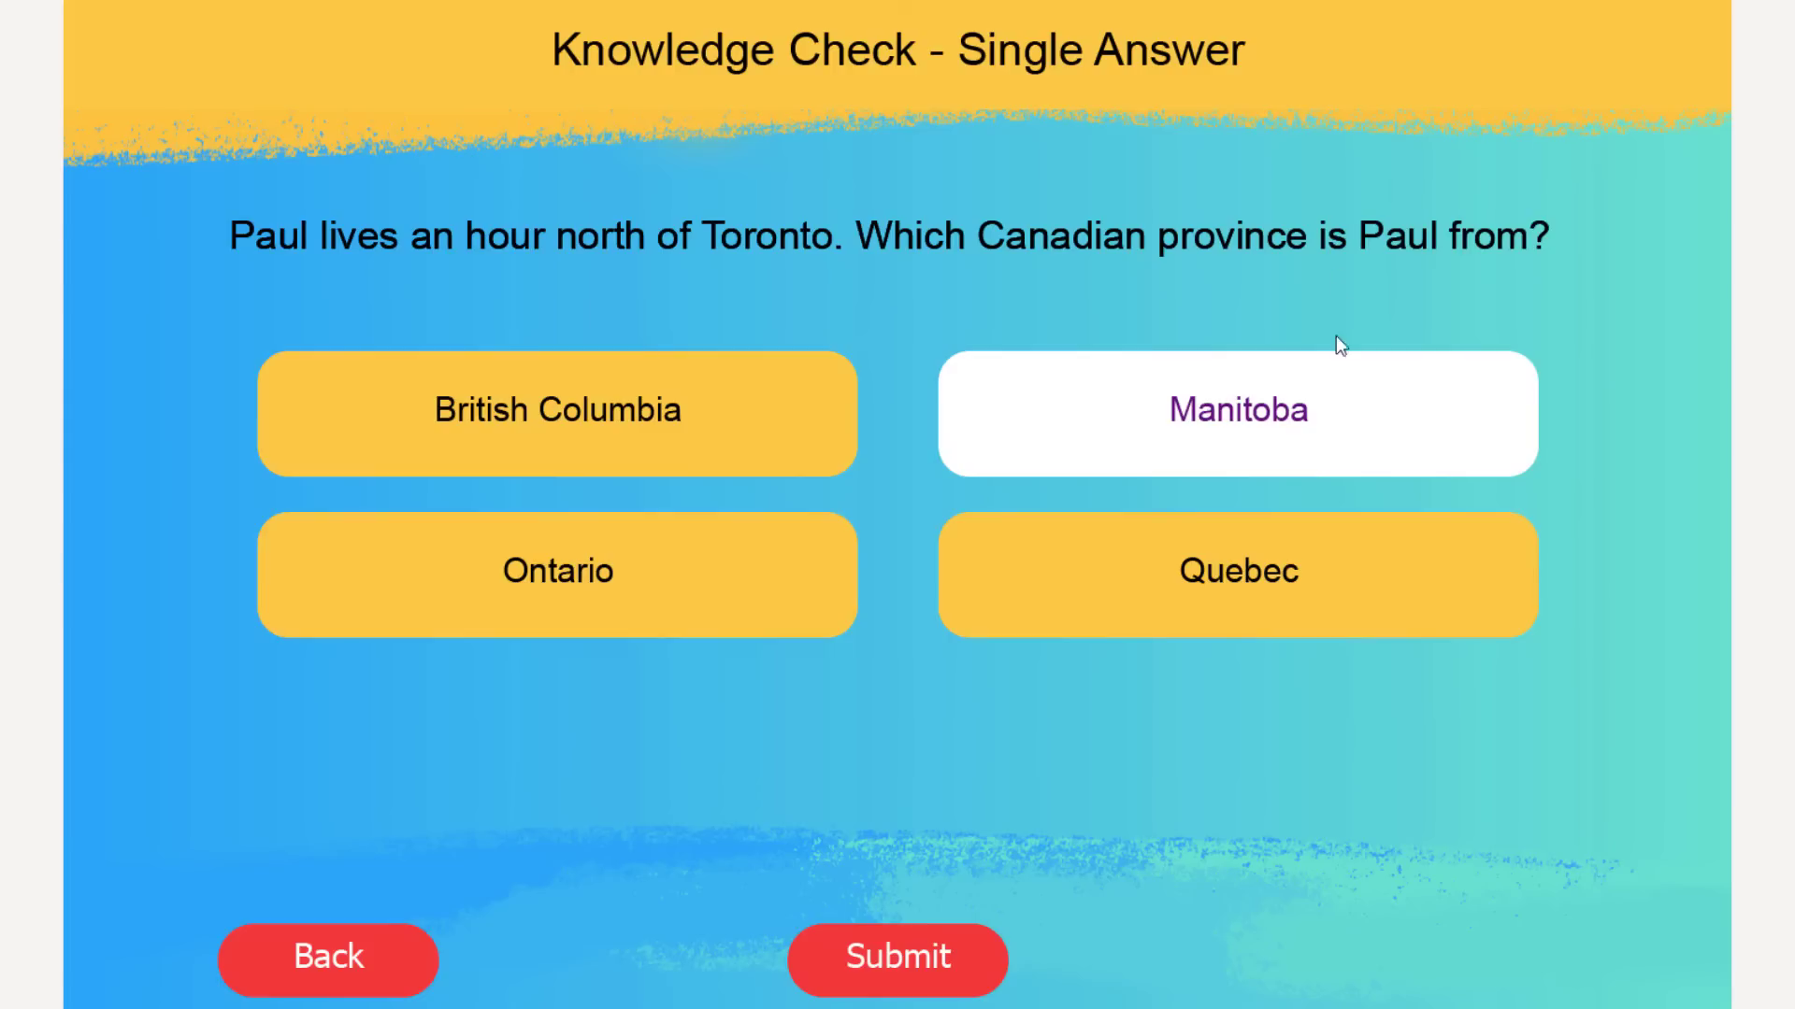
{"action": "left_click", "coordinate": [934, 989]}
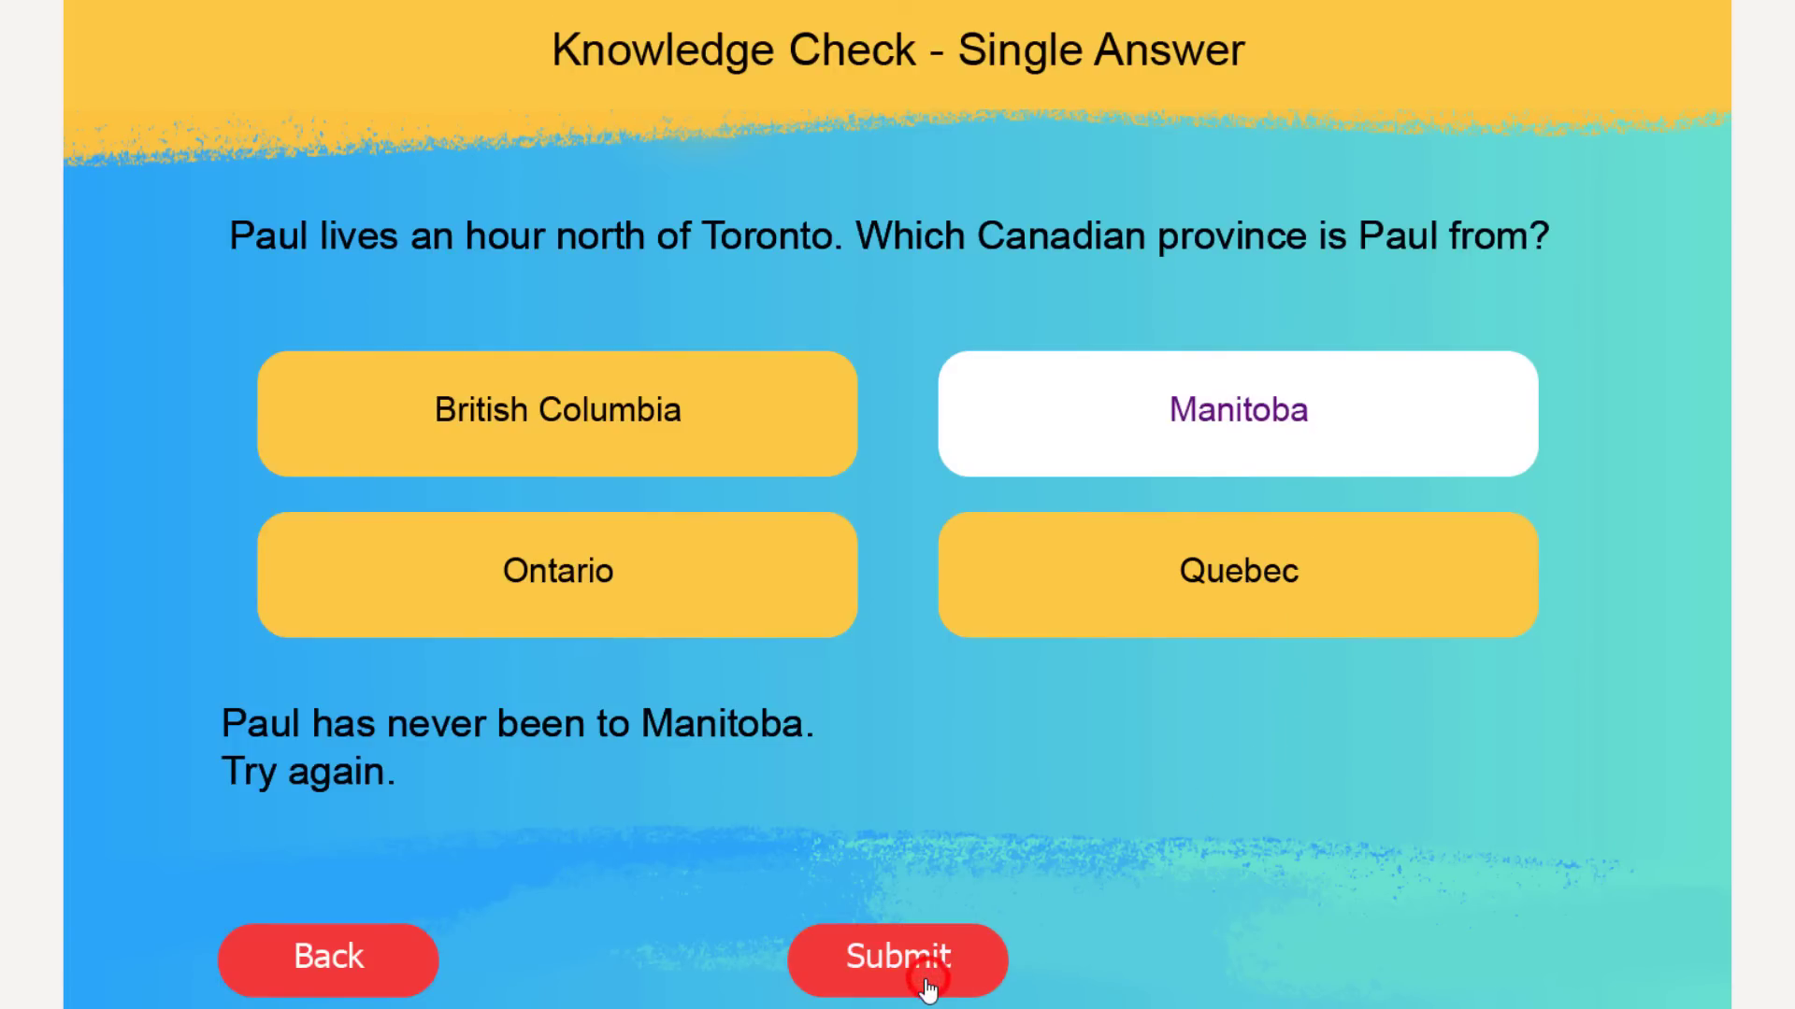
{"action": "left_click", "coordinate": [1294, 544]}
{"action": "left_click", "coordinate": [972, 953]}
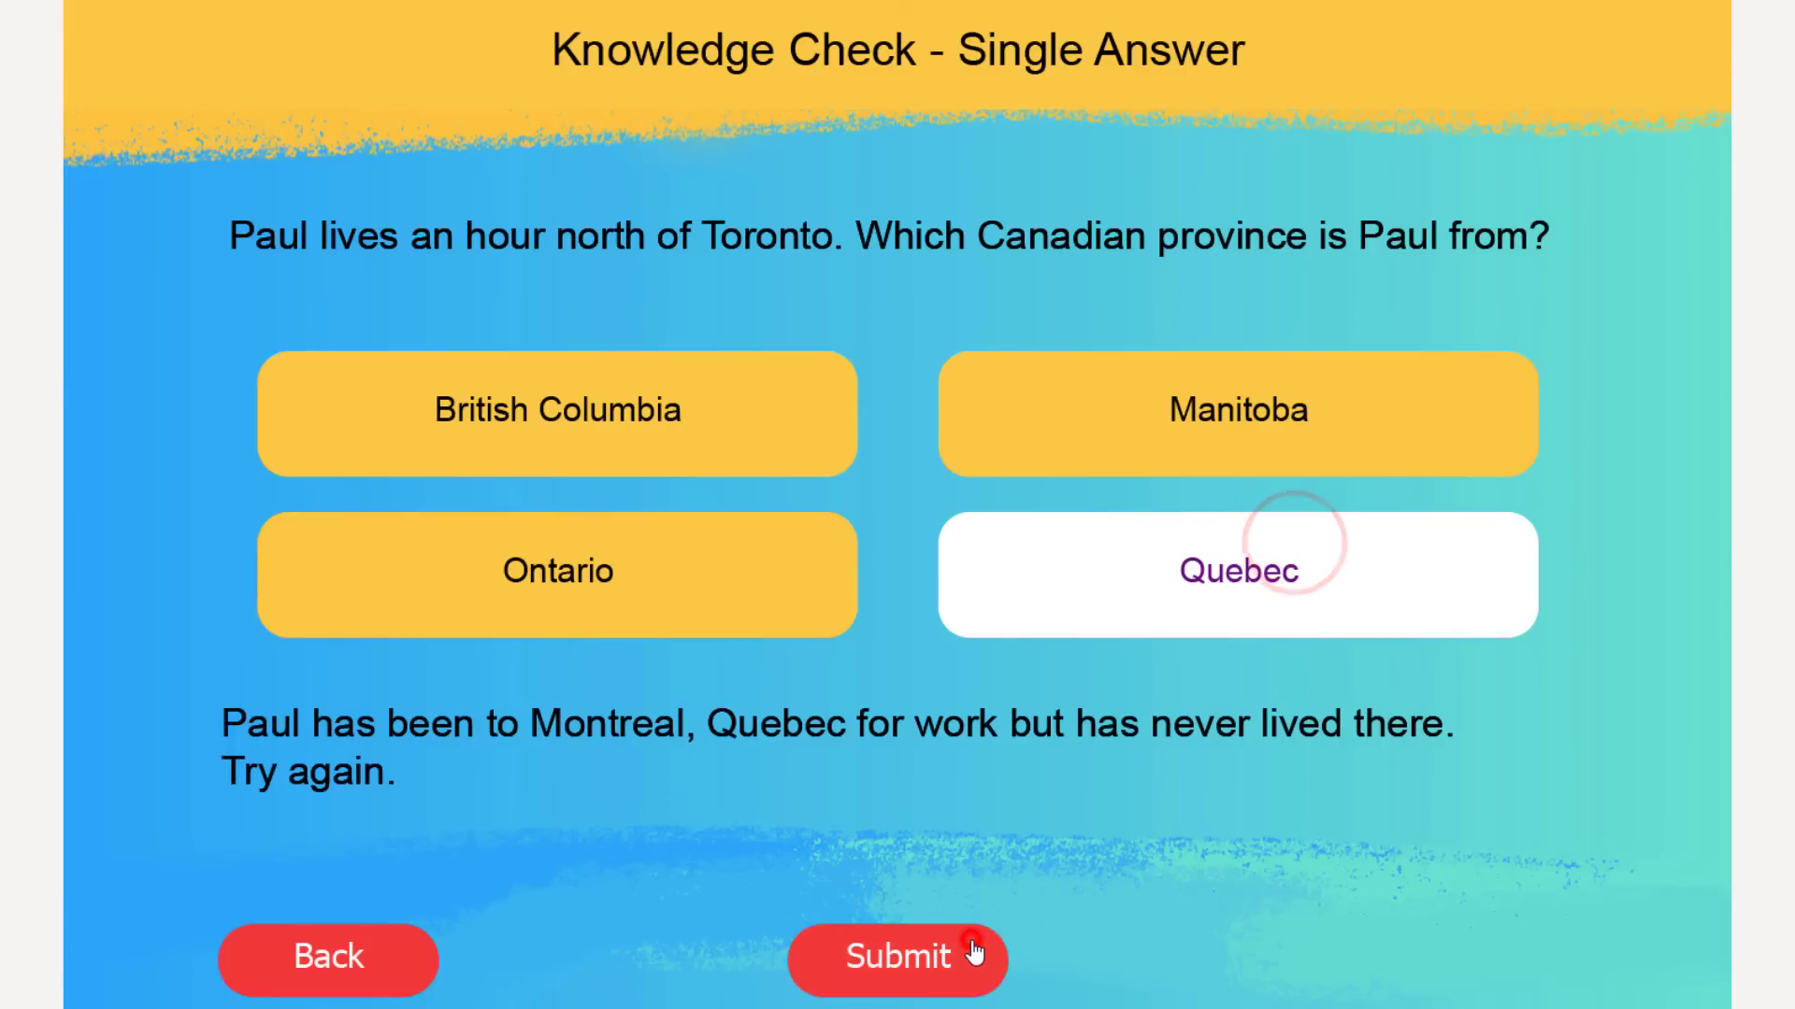
Submit Ontario as the correct answer, test whether all four answer buttons are locked, and close the browser preview.
{"action": "left_click", "coordinate": [538, 586]}
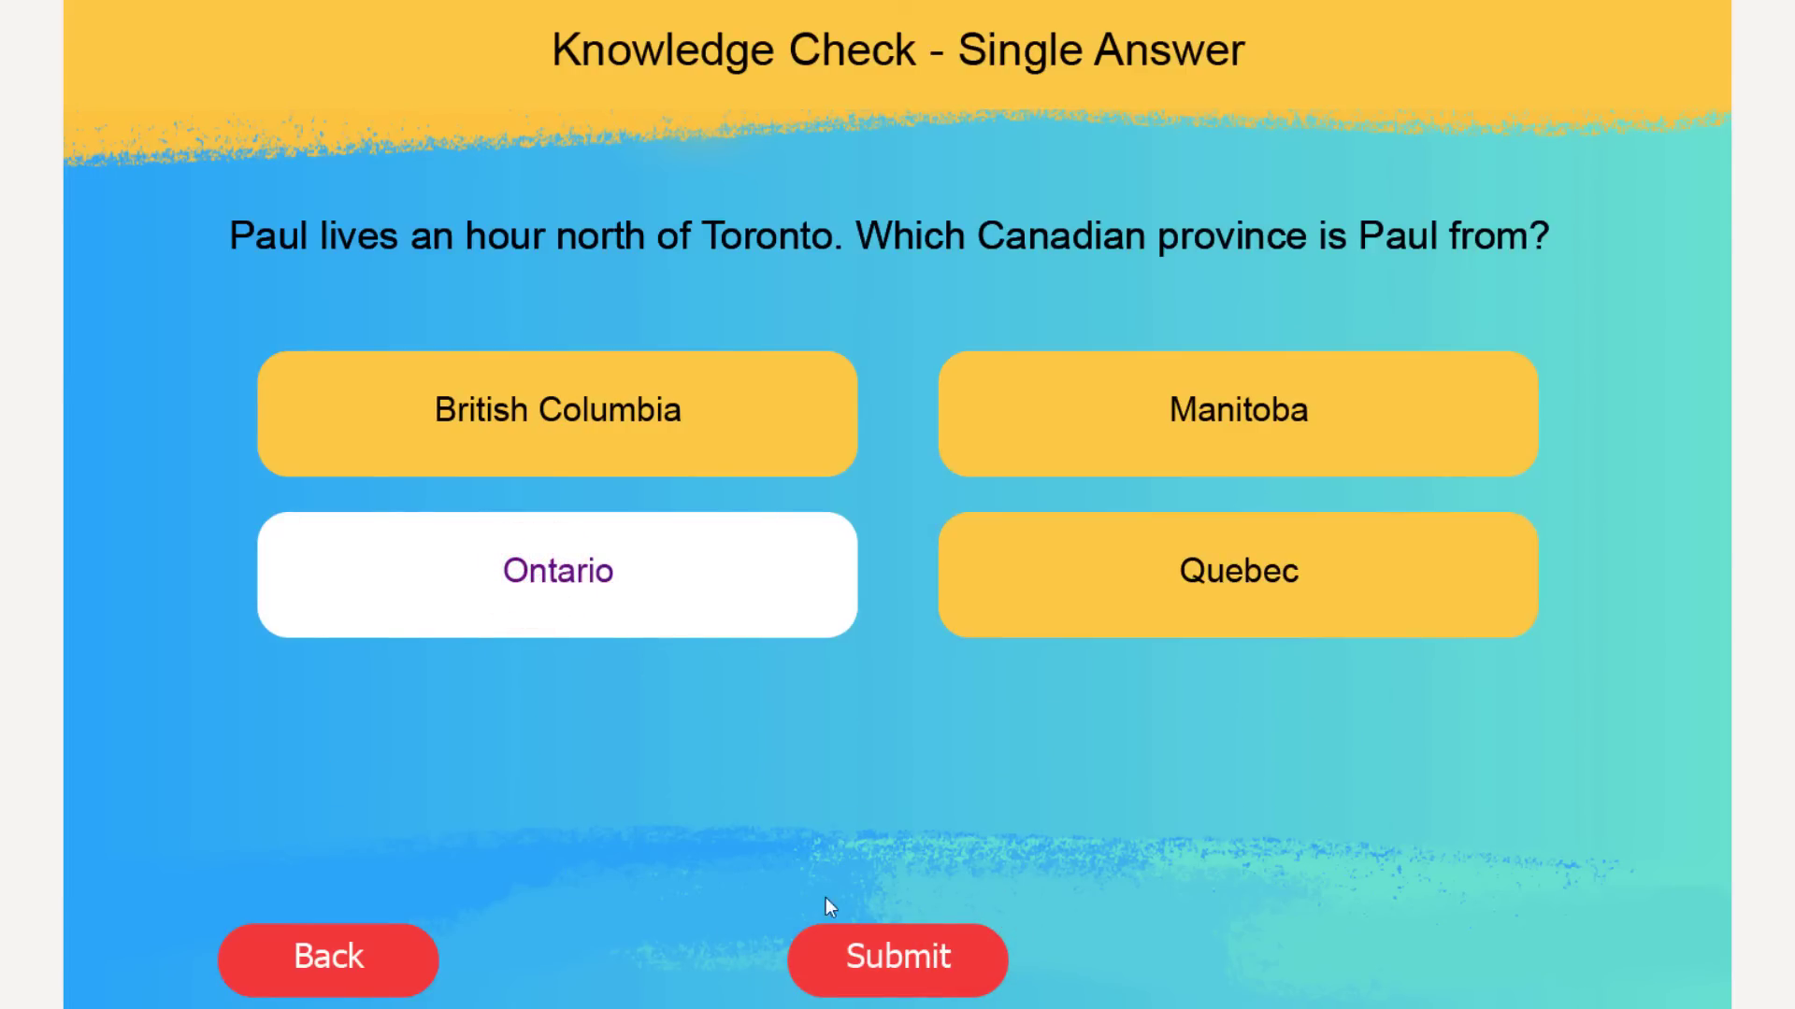
{"action": "left_click", "coordinate": [921, 956]}
{"action": "left_click", "coordinate": [799, 421]}
{"action": "left_click", "coordinate": [1054, 425]}
{"action": "left_click", "coordinate": [1054, 595]}
{"action": "left_click", "coordinate": [693, 595]}
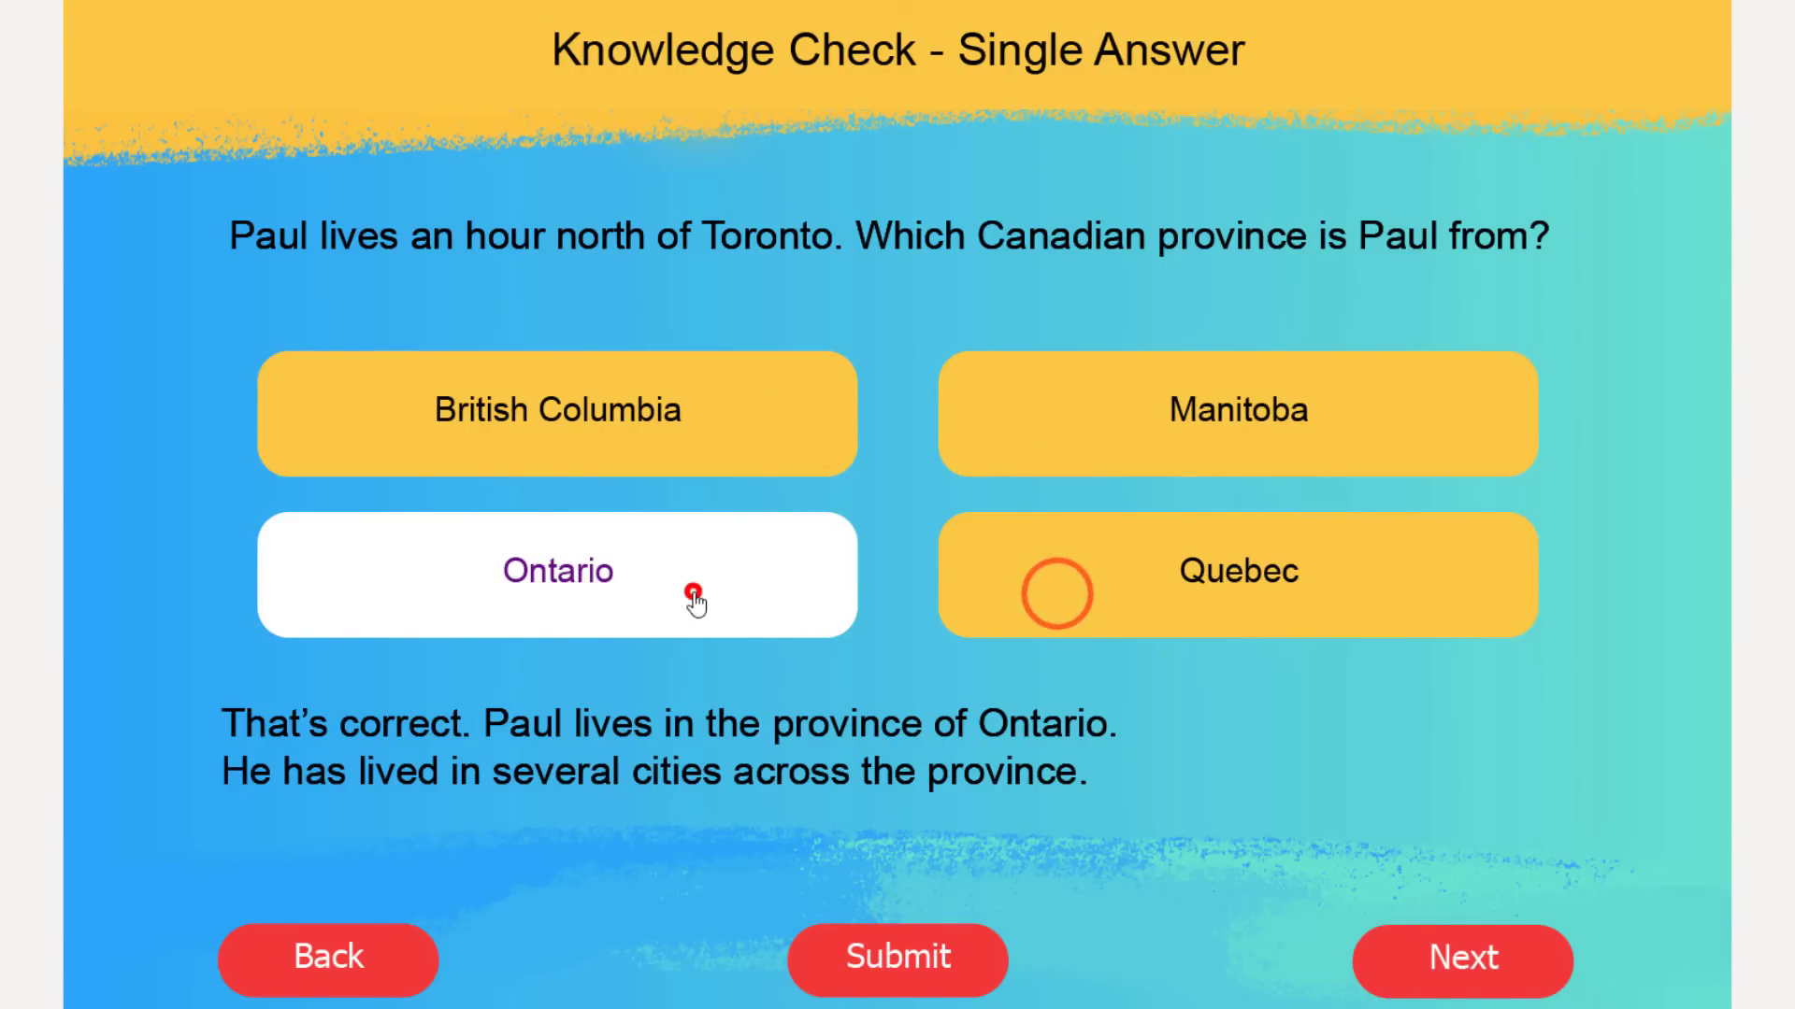
{"action": "left_click", "coordinate": [680, 428]}
{"action": "left_click", "coordinate": [1108, 425]}
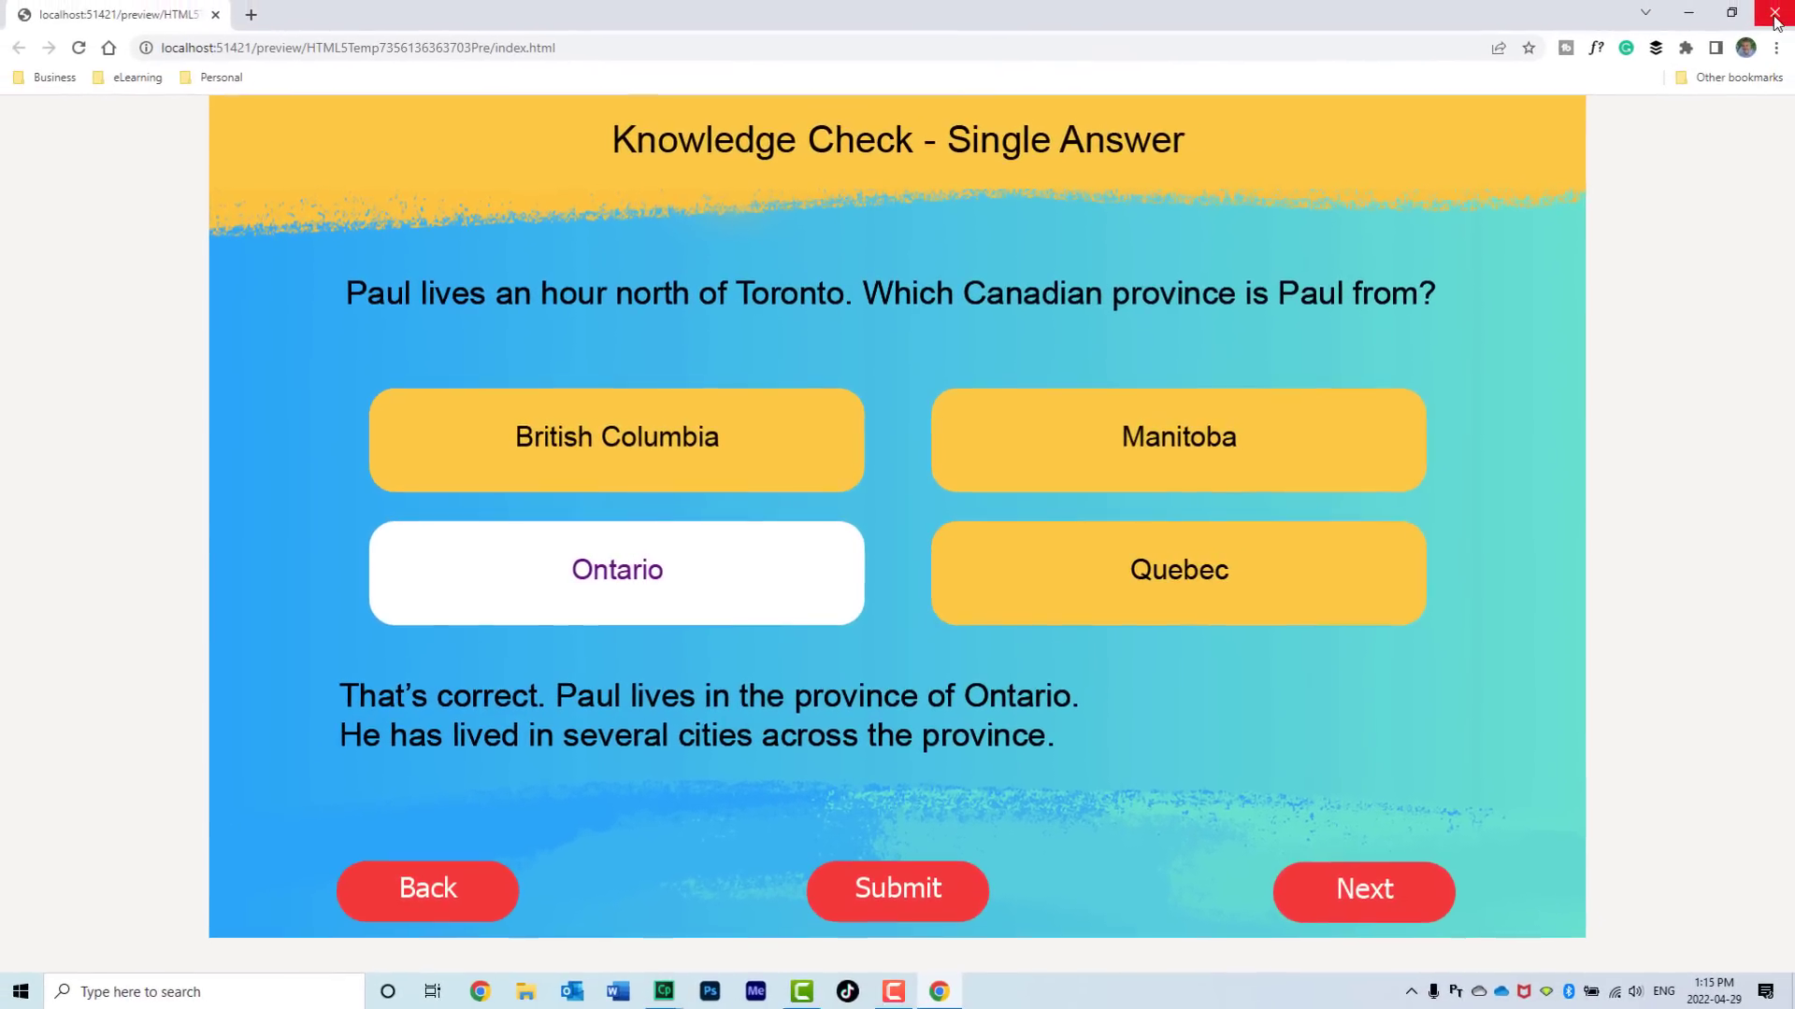
{"action": "left_click", "coordinate": [1773, 19]}
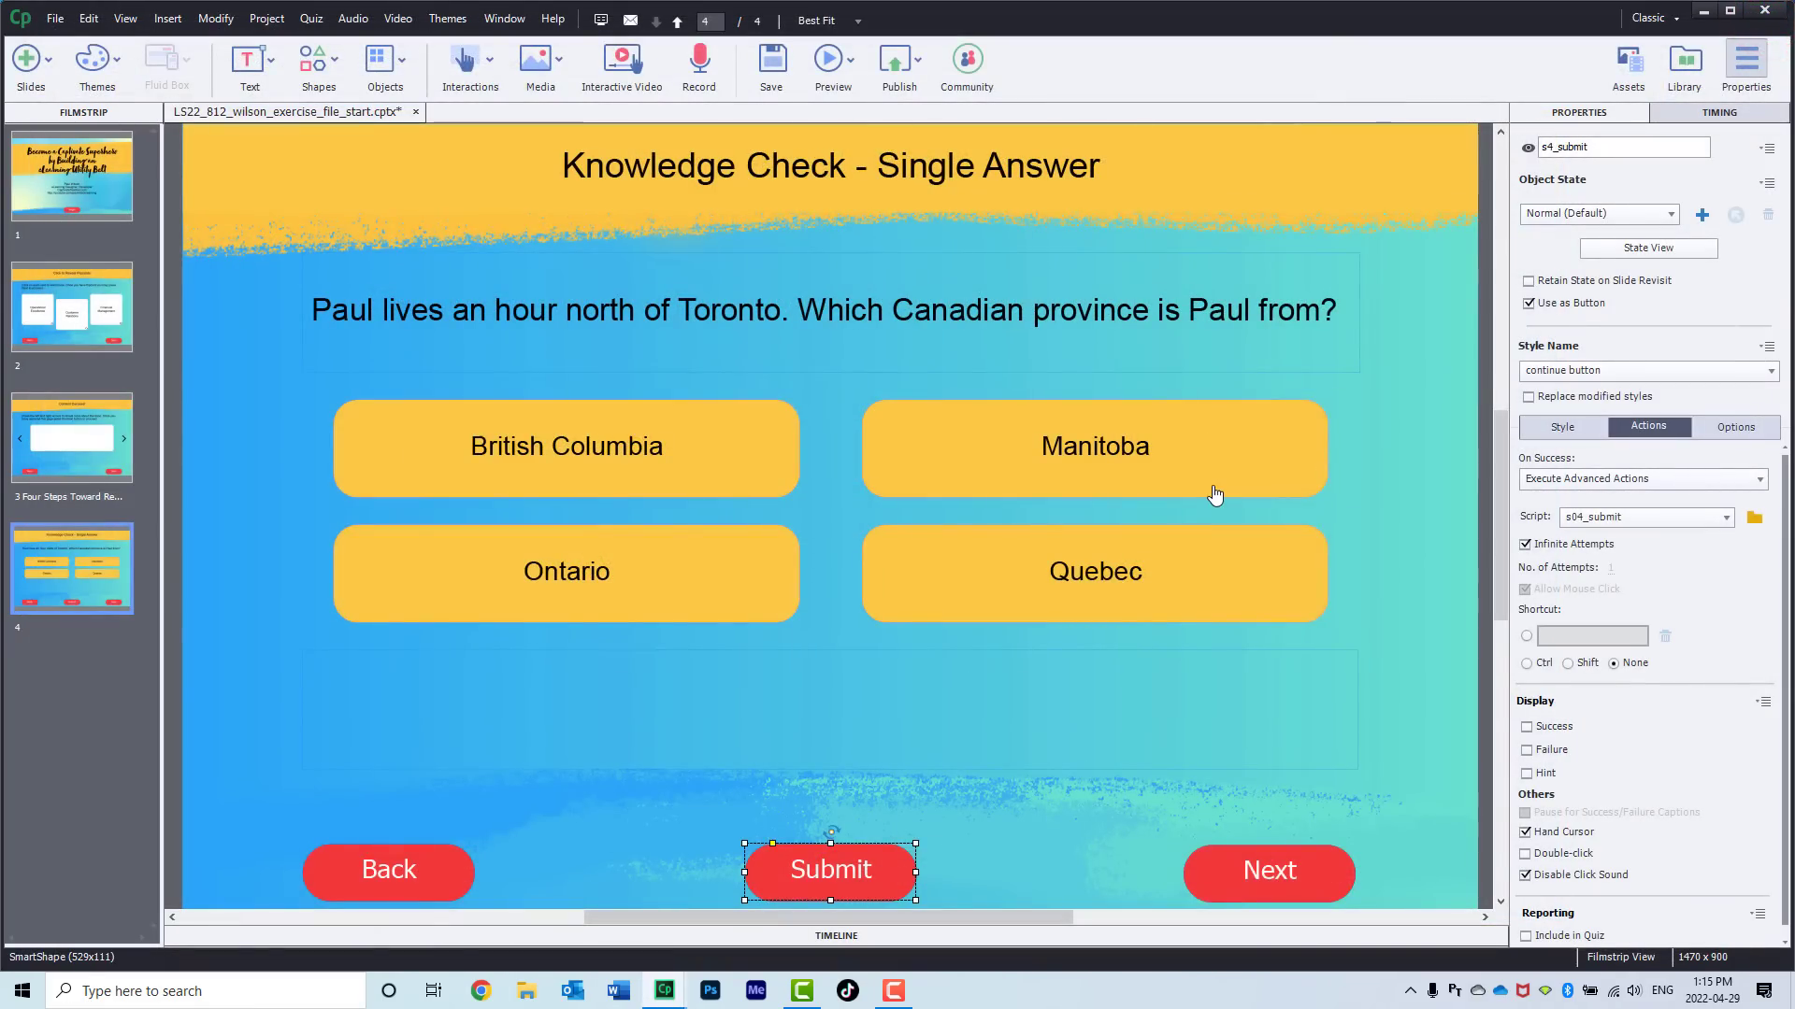